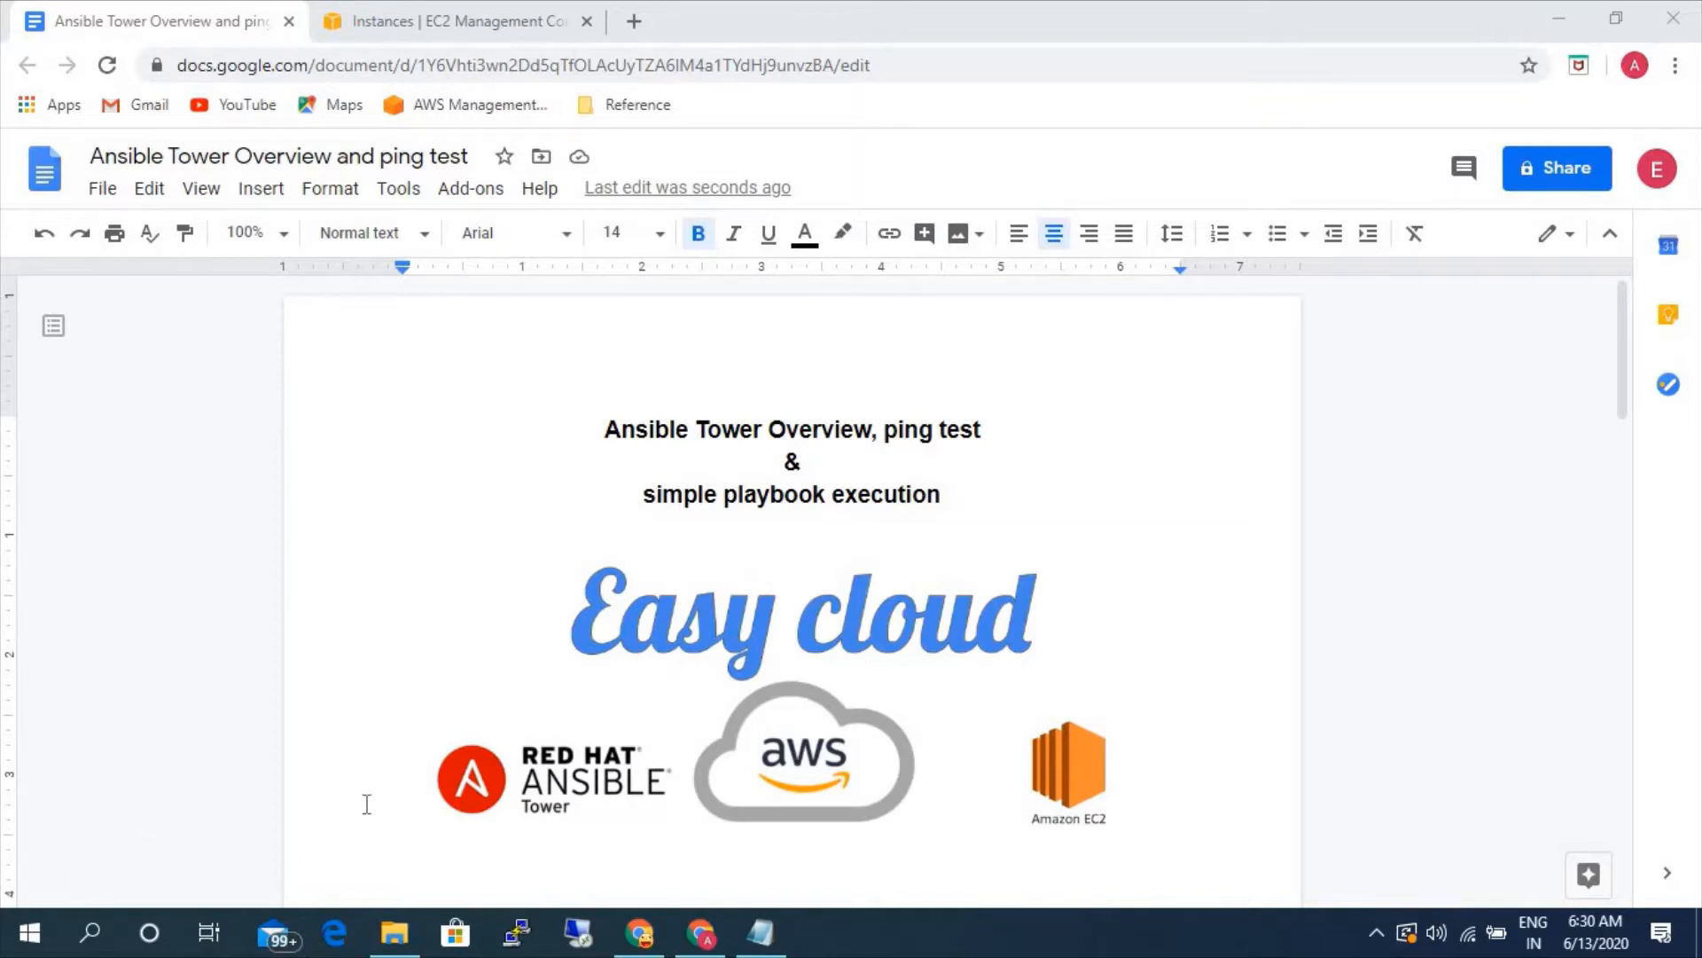
- Copy the Ansible Tower instance's IPv4 public IP from the EC2 console and open 52.201.244.139 in a new browser tab
{"action": "left_click", "coordinate": [368, 26]}
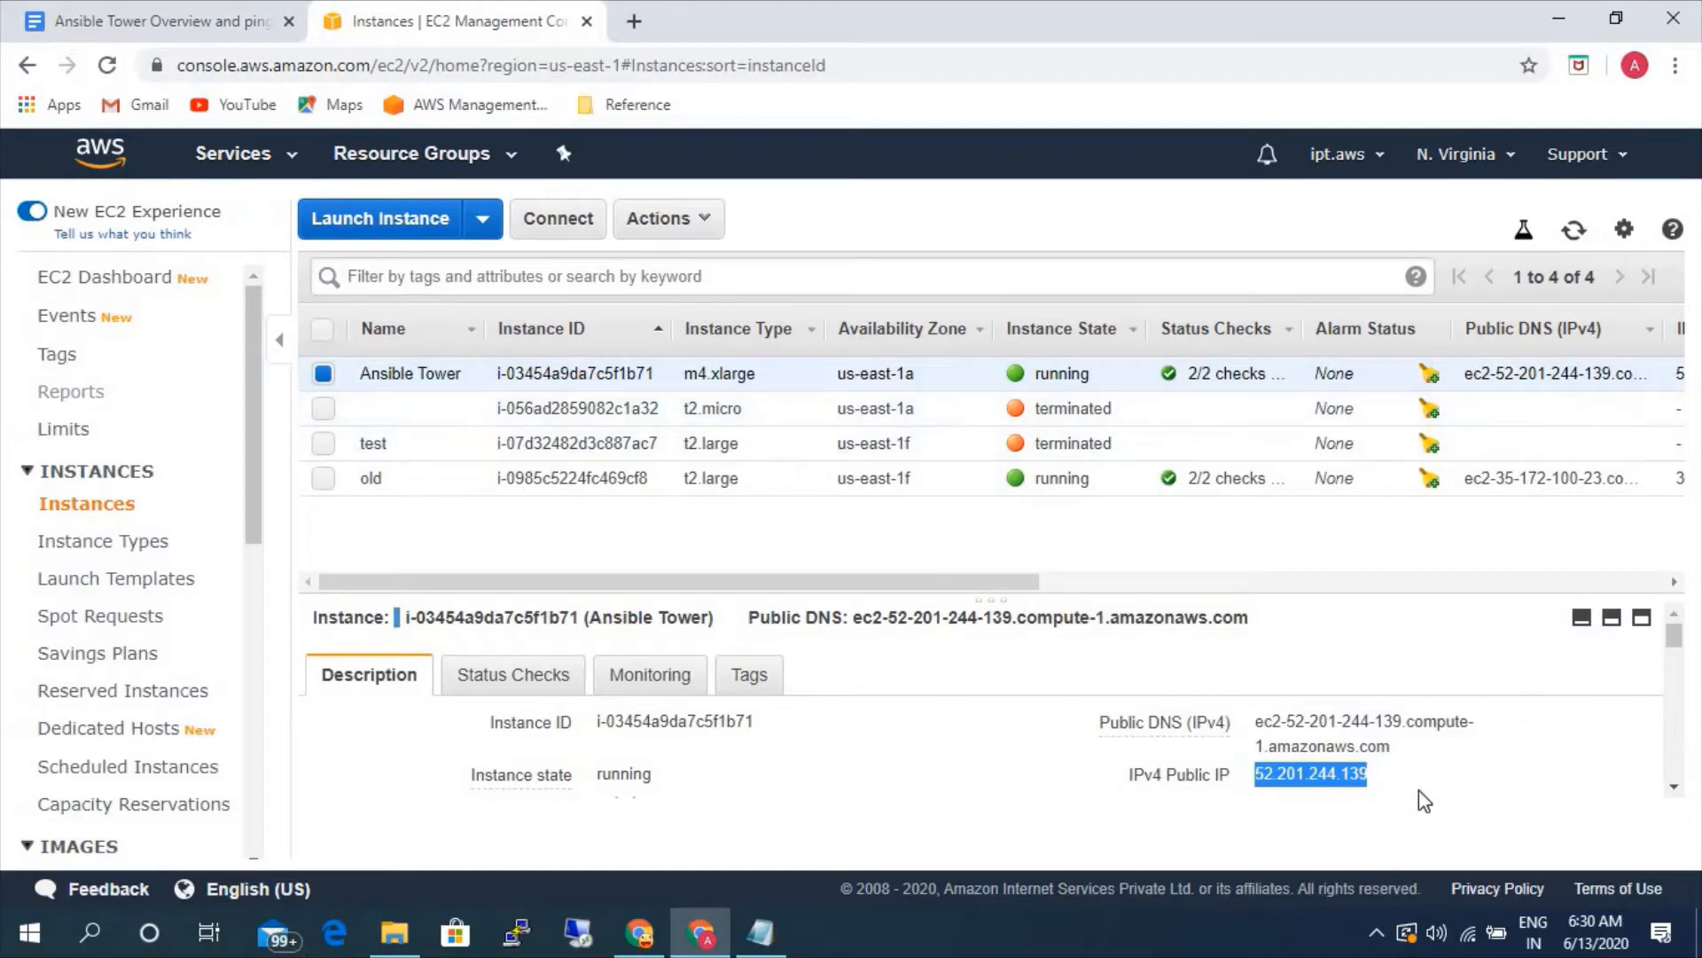
{"action": "left_click", "coordinate": [1389, 775]}
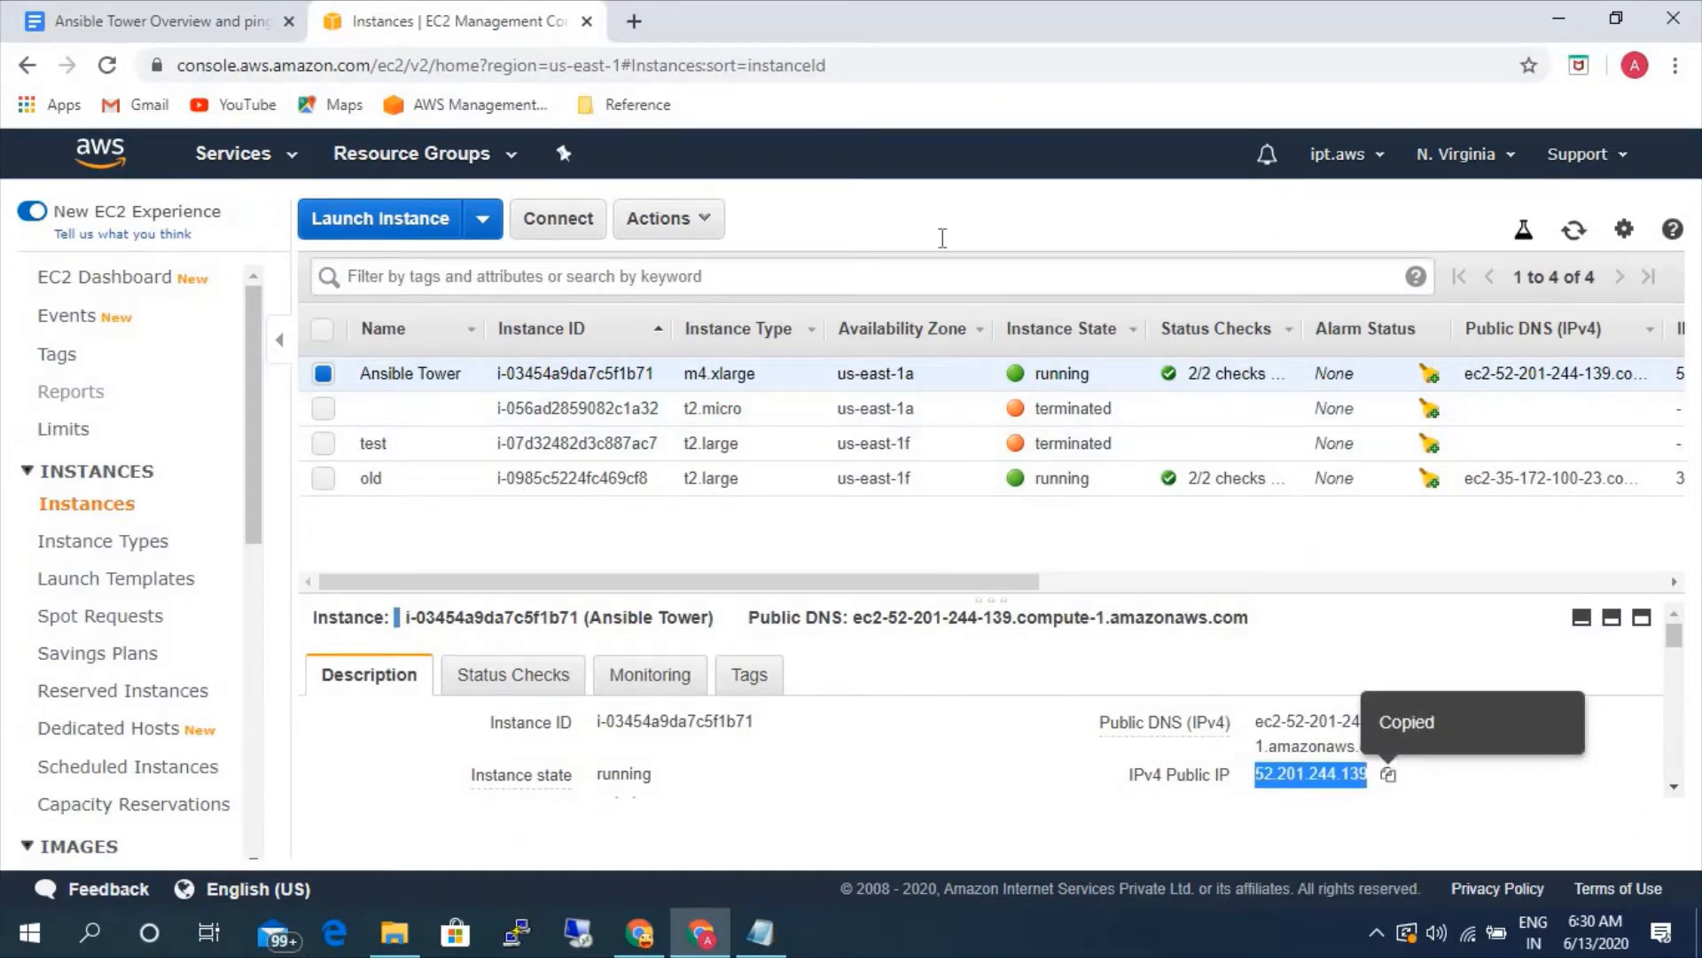
{"action": "left_click", "coordinate": [634, 21]}
{"action": "key", "text": "ctrl+v"}
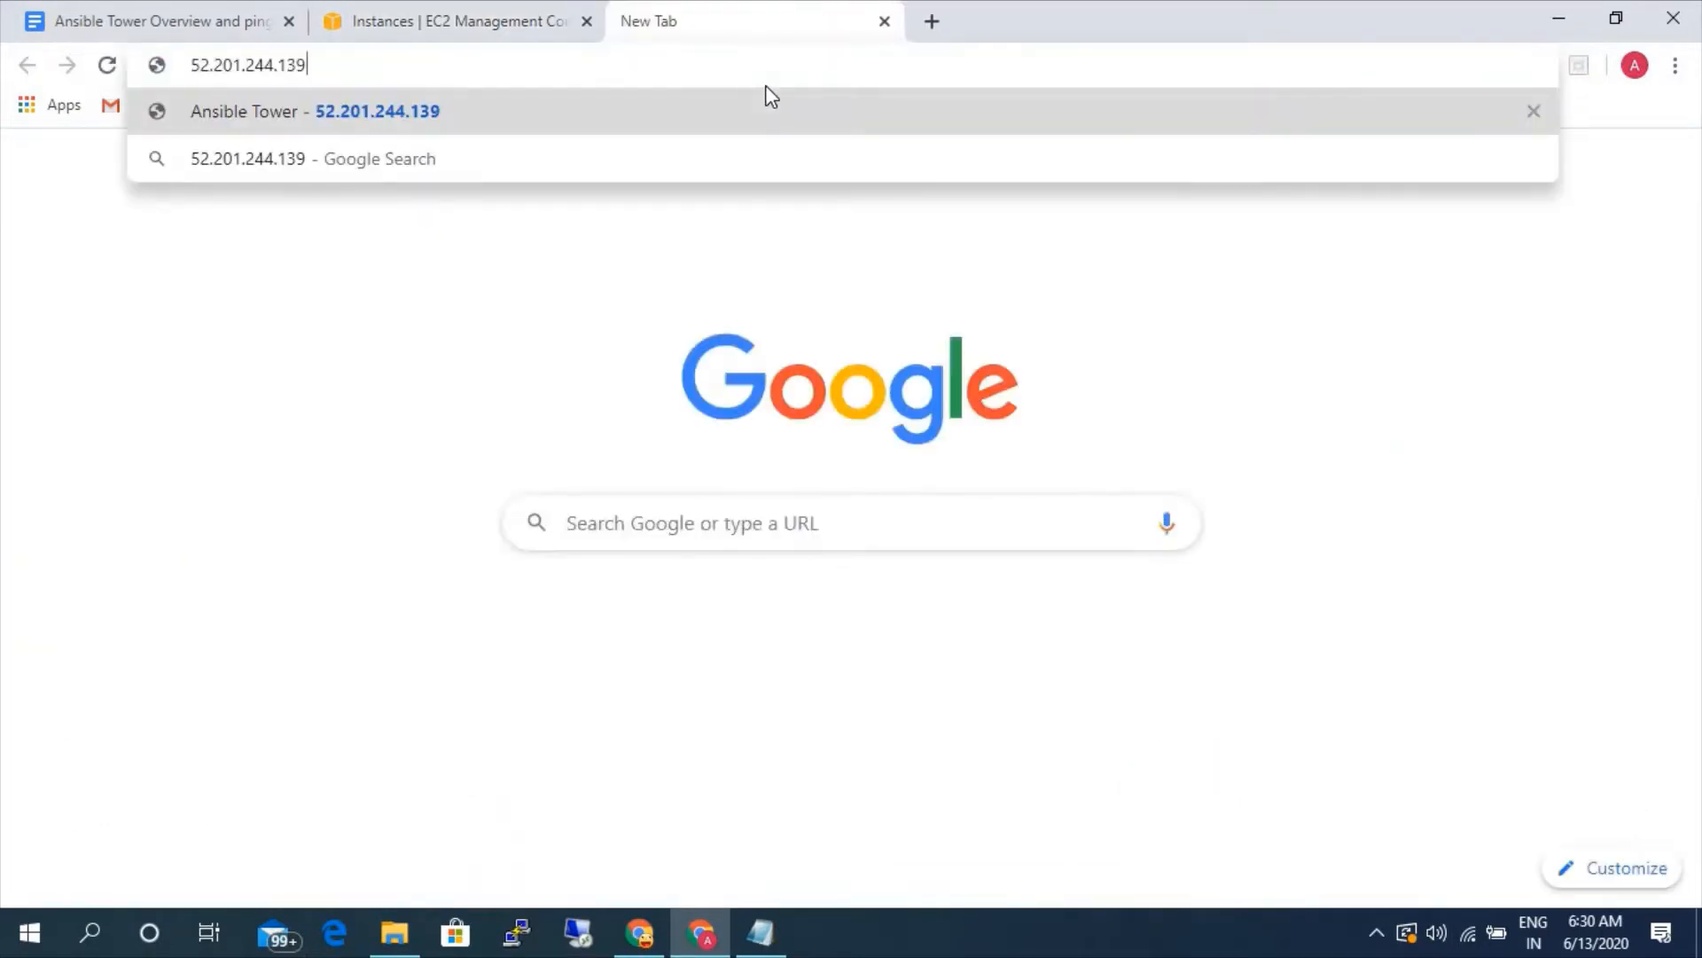
{"action": "key", "text": "Return"}
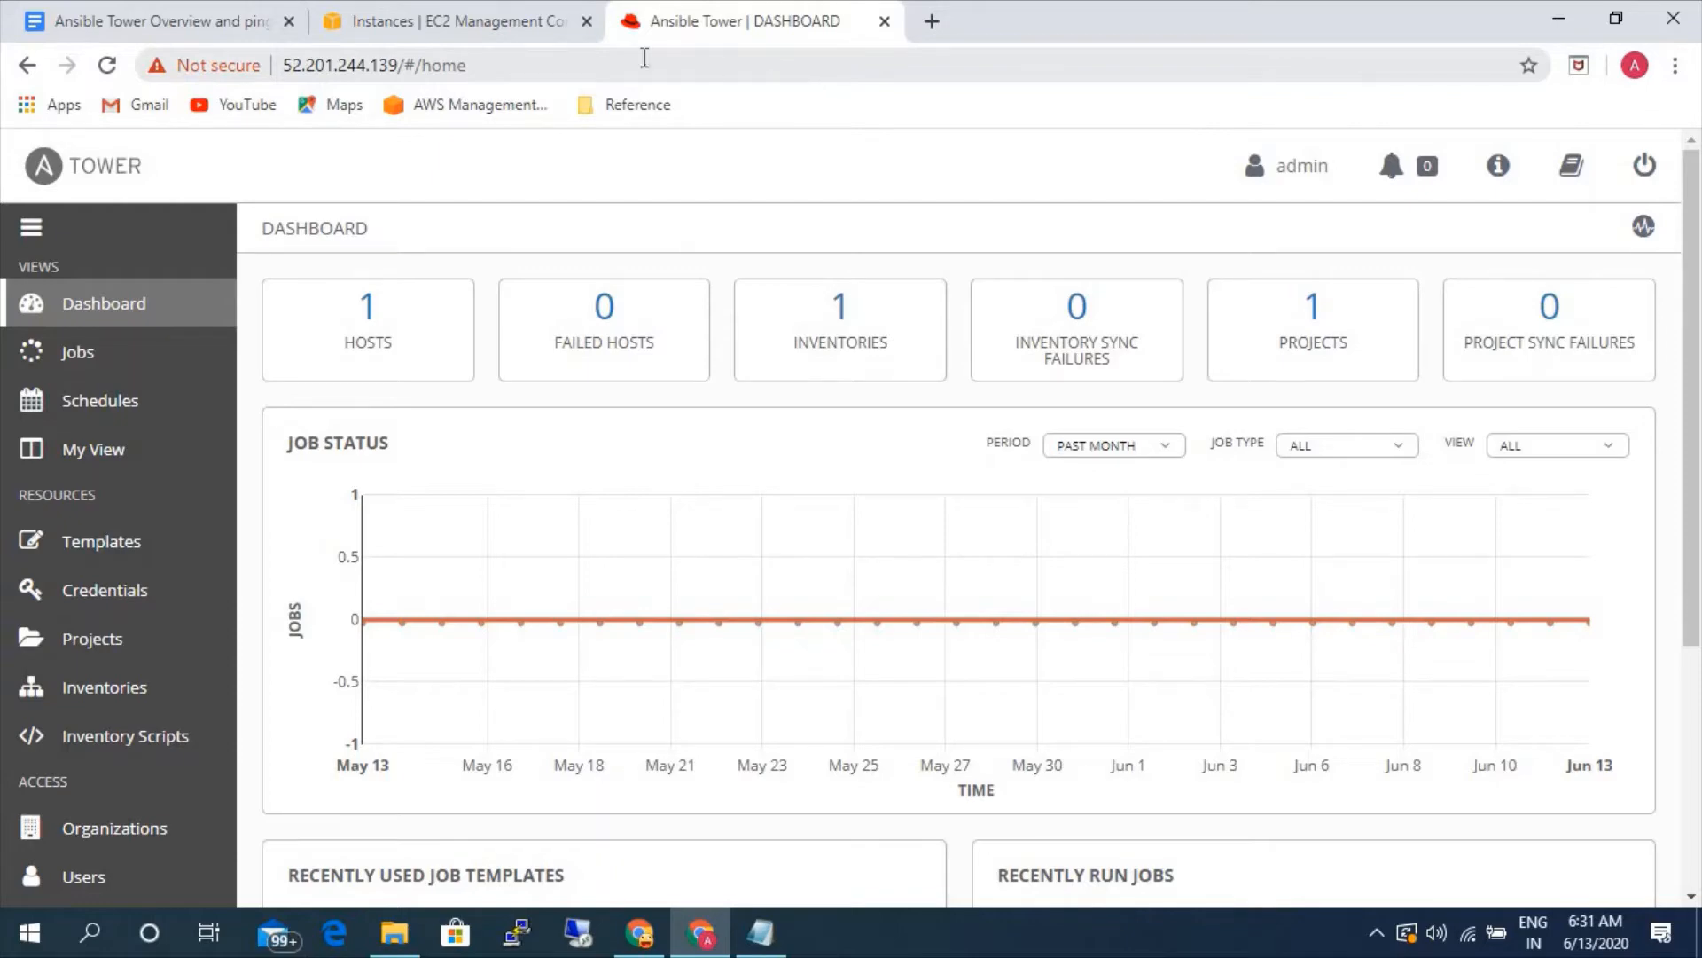
- Read the Ansible Tower Dashboard overview notes in the Google Docs document, and return to the Ansible Tower dashboard
{"action": "left_click", "coordinate": [141, 27]}
{"action": "scroll", "coordinate": [861, 528], "scroll_direction": "down", "scroll_amount": 5}
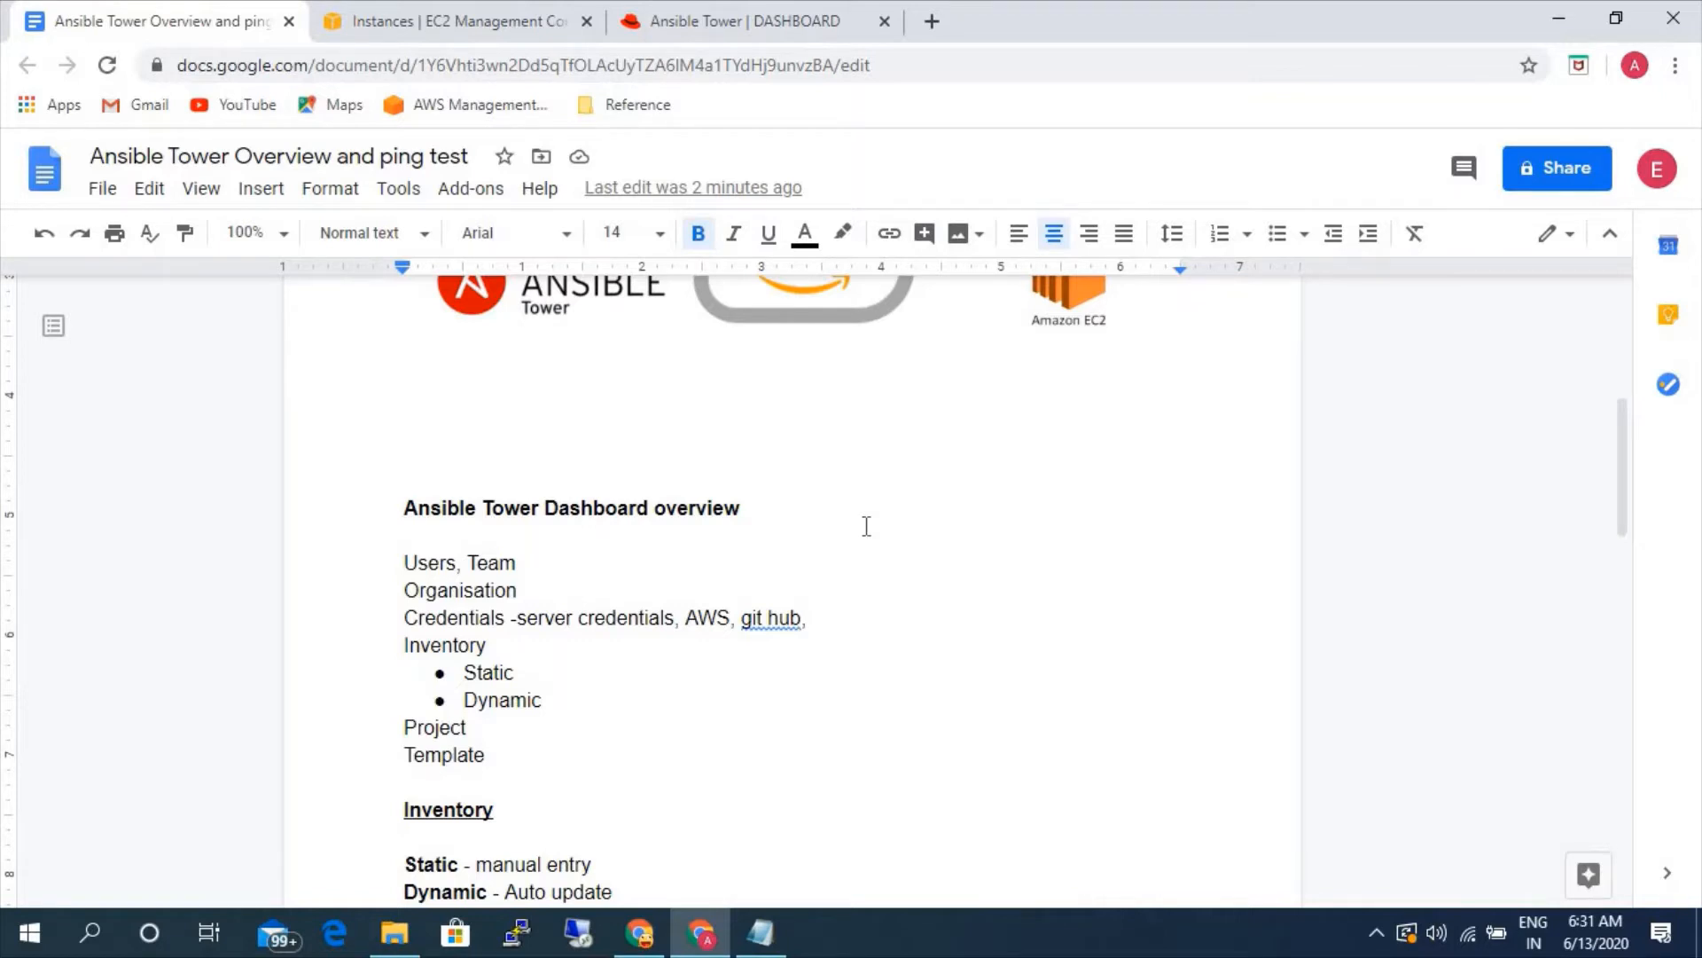
{"action": "left_click", "coordinate": [715, 27]}
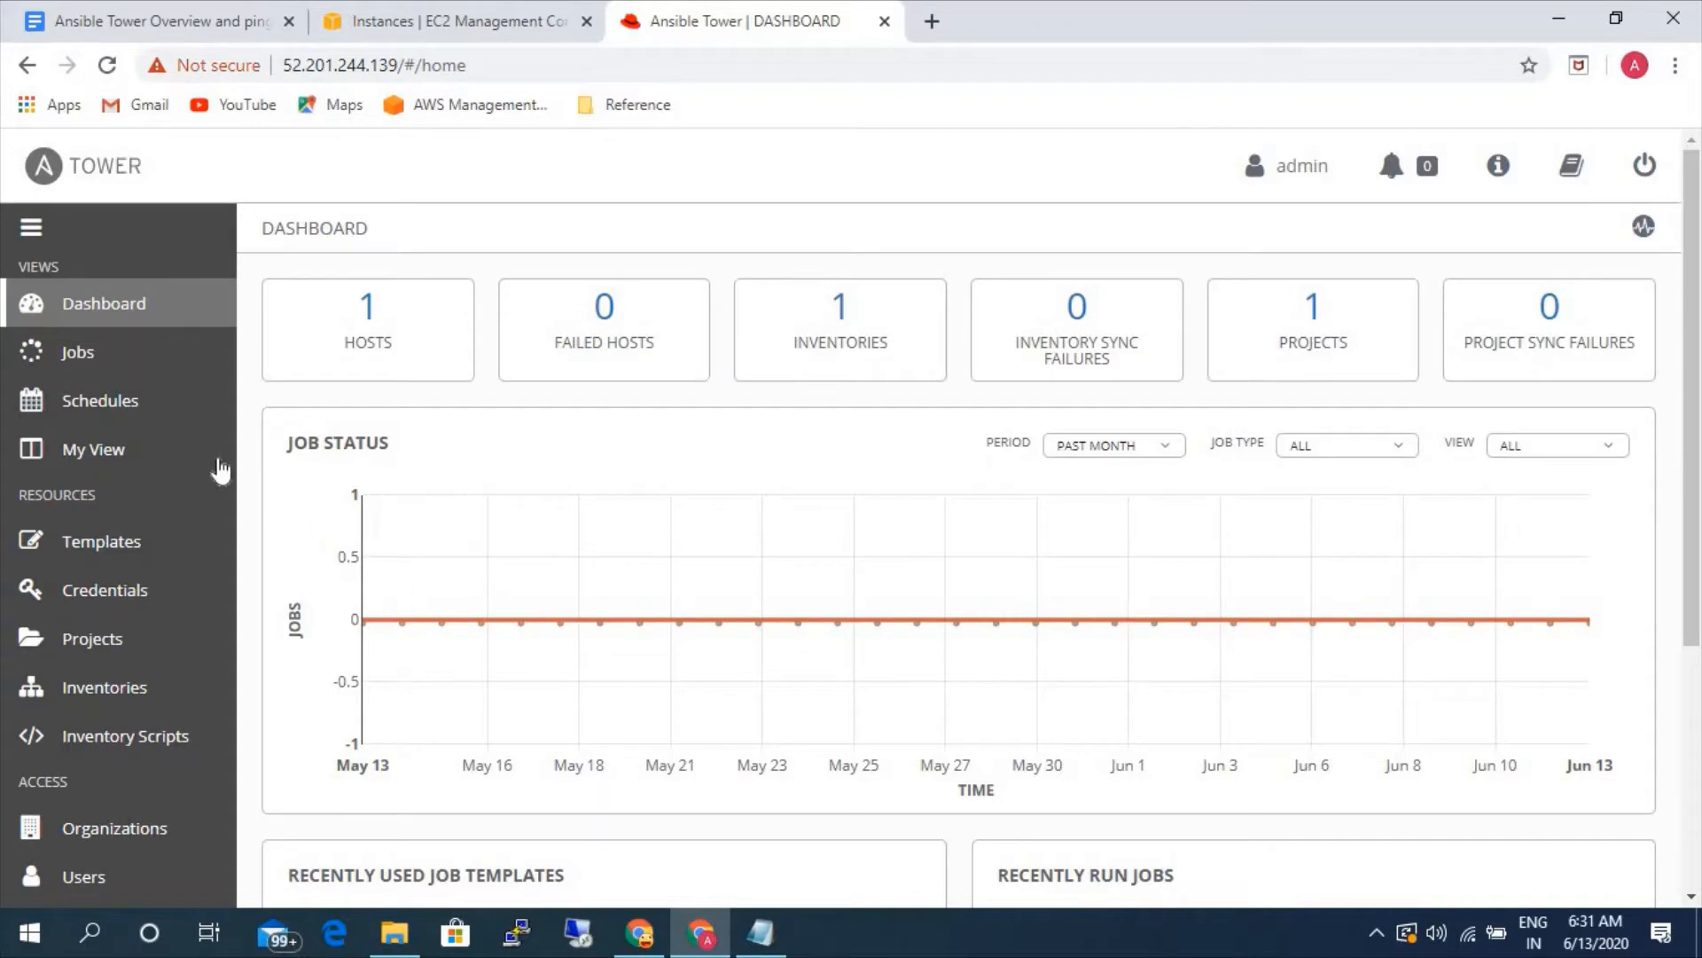
- Look through the Jobs, Schedules and My View pages of Ansible Tower
{"action": "left_click", "coordinate": [125, 355]}
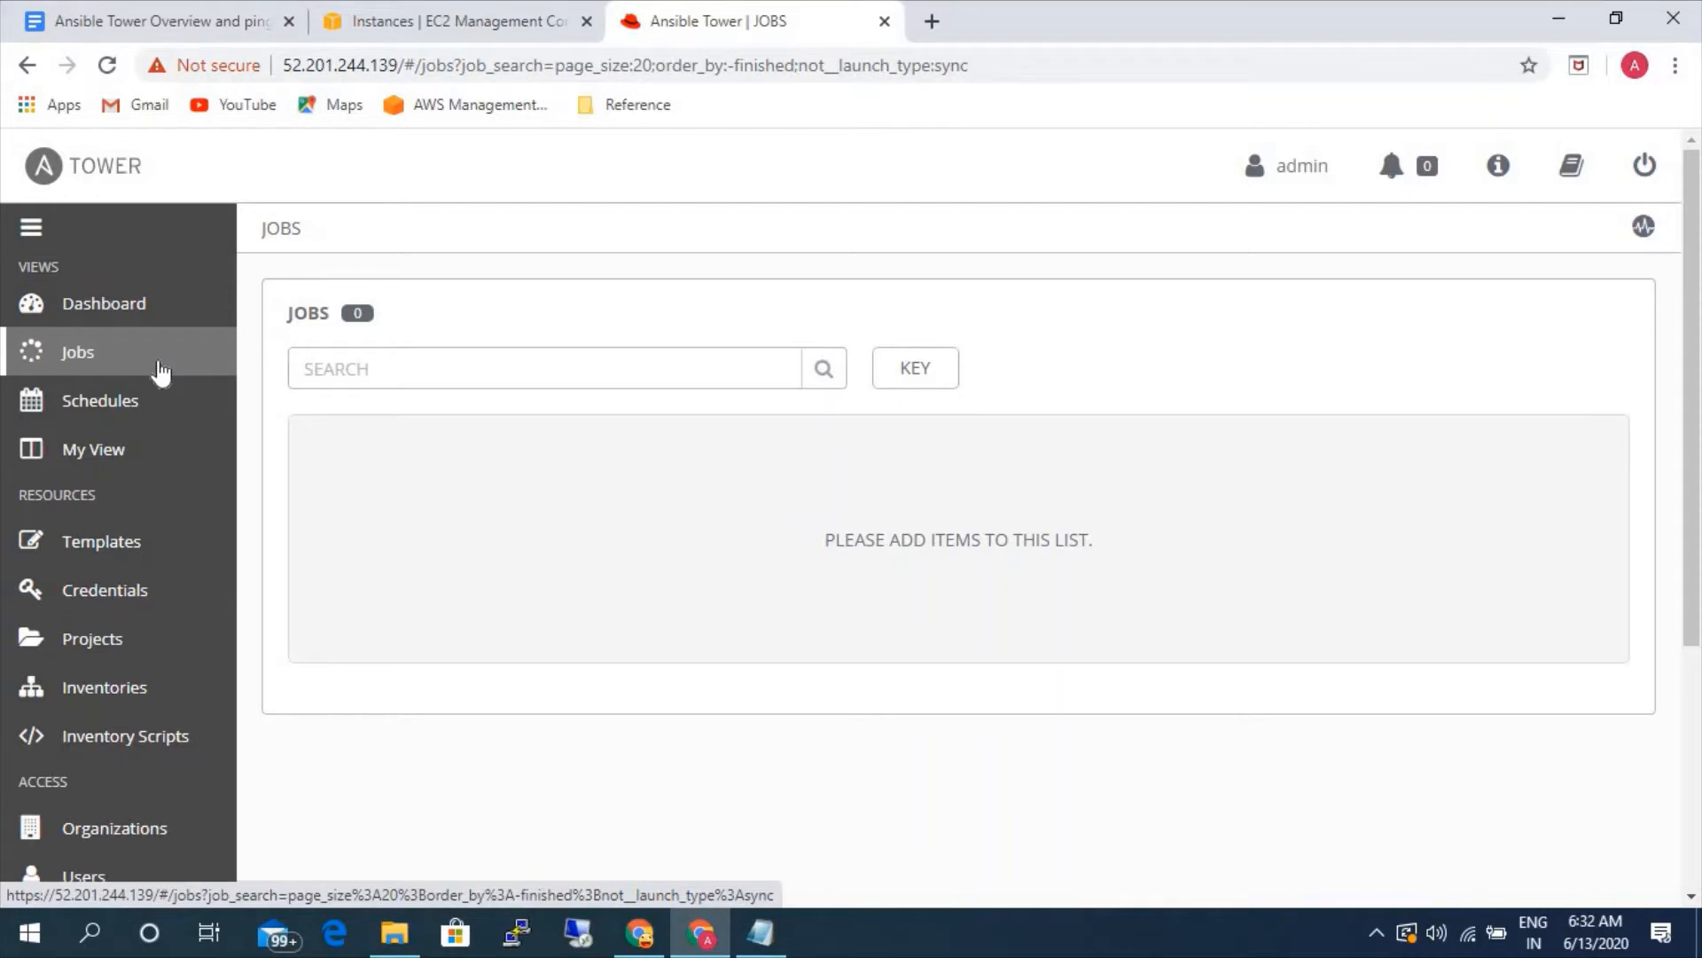
{"action": "left_click", "coordinate": [121, 405]}
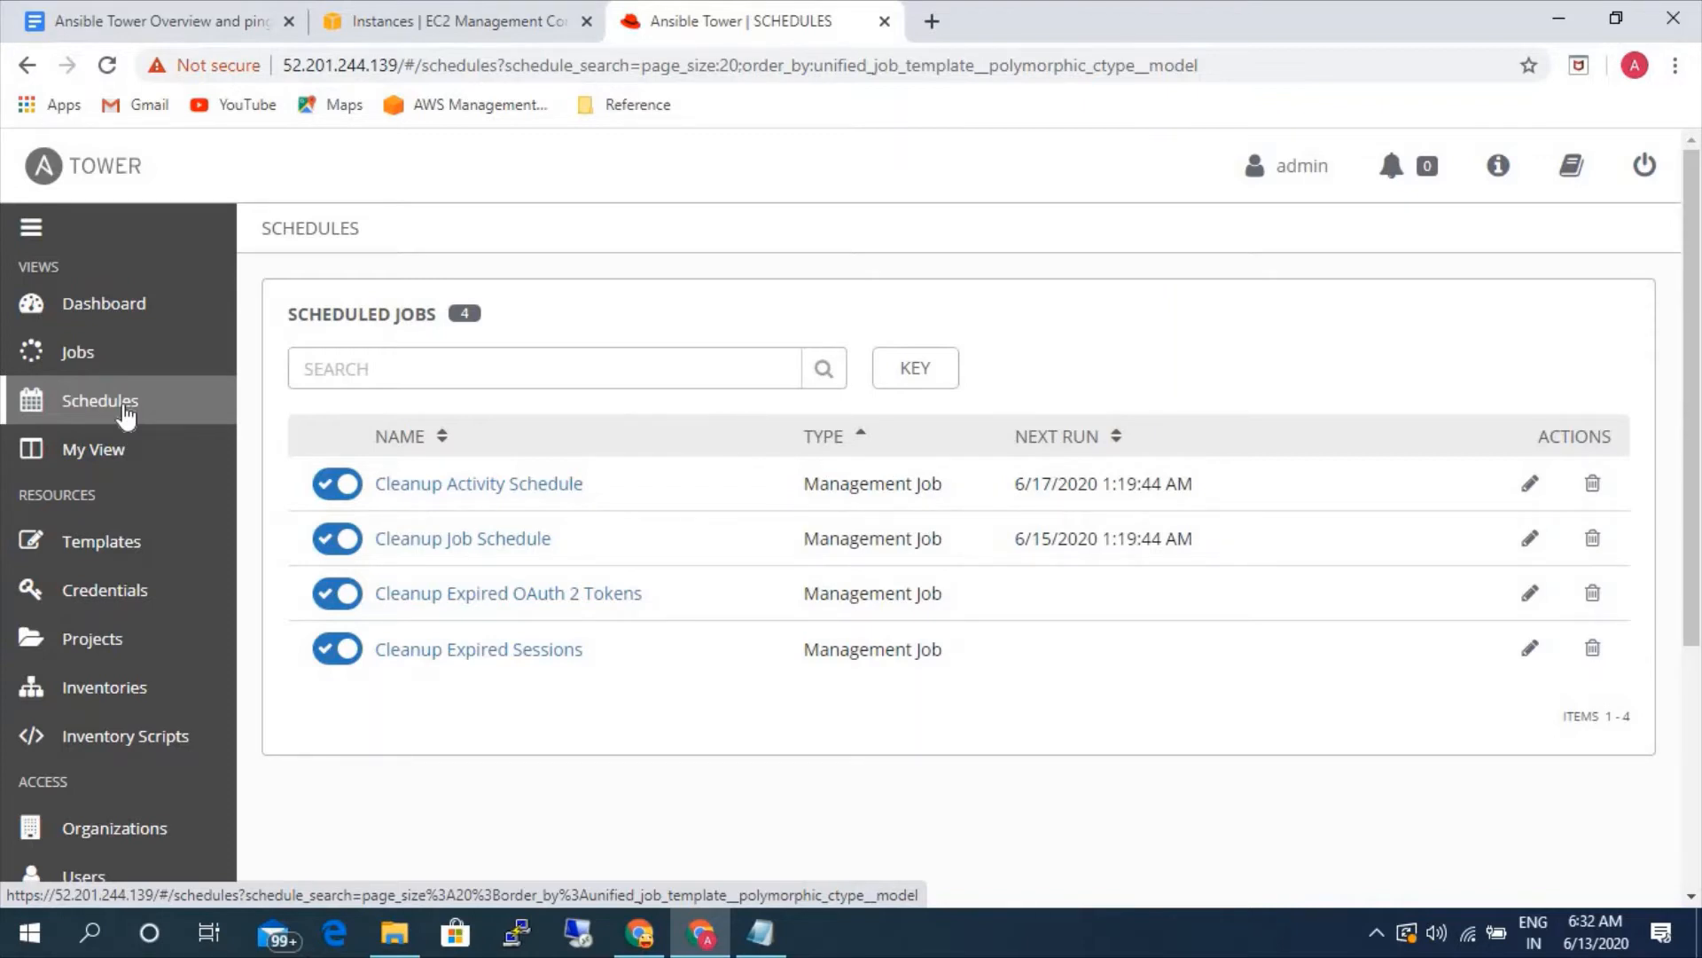
{"action": "left_click", "coordinate": [114, 470]}
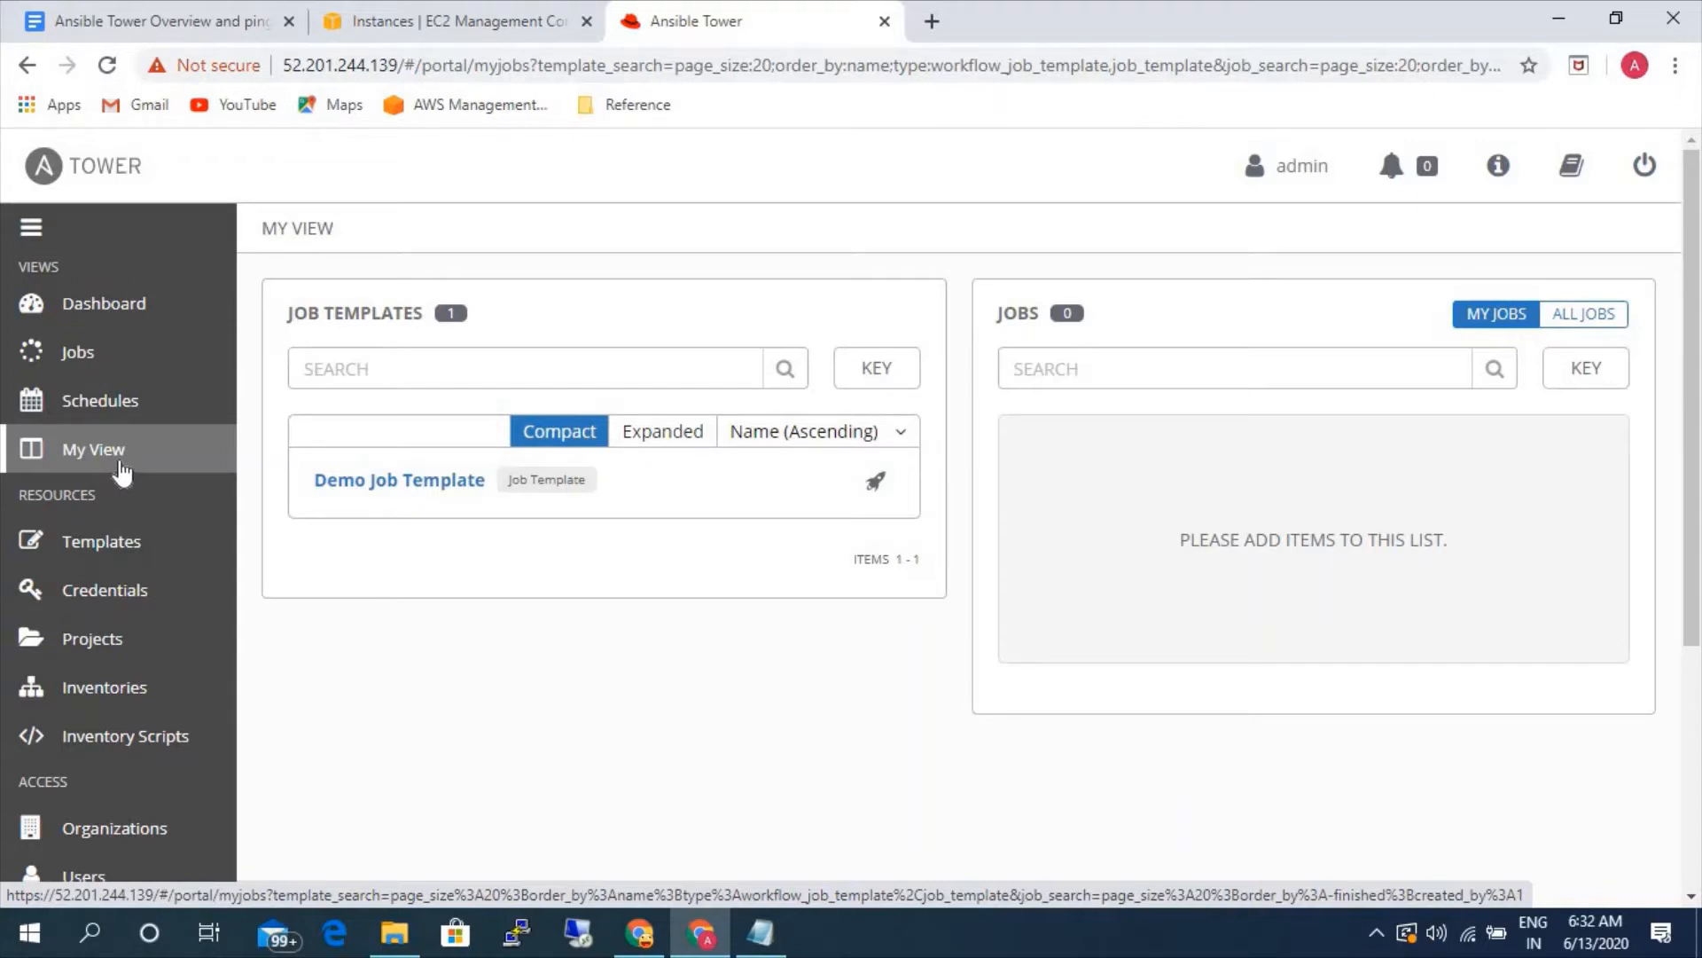
- Look through the Inventories, Projects, Credentials and Templates resource pages
{"action": "left_click", "coordinate": [149, 695]}
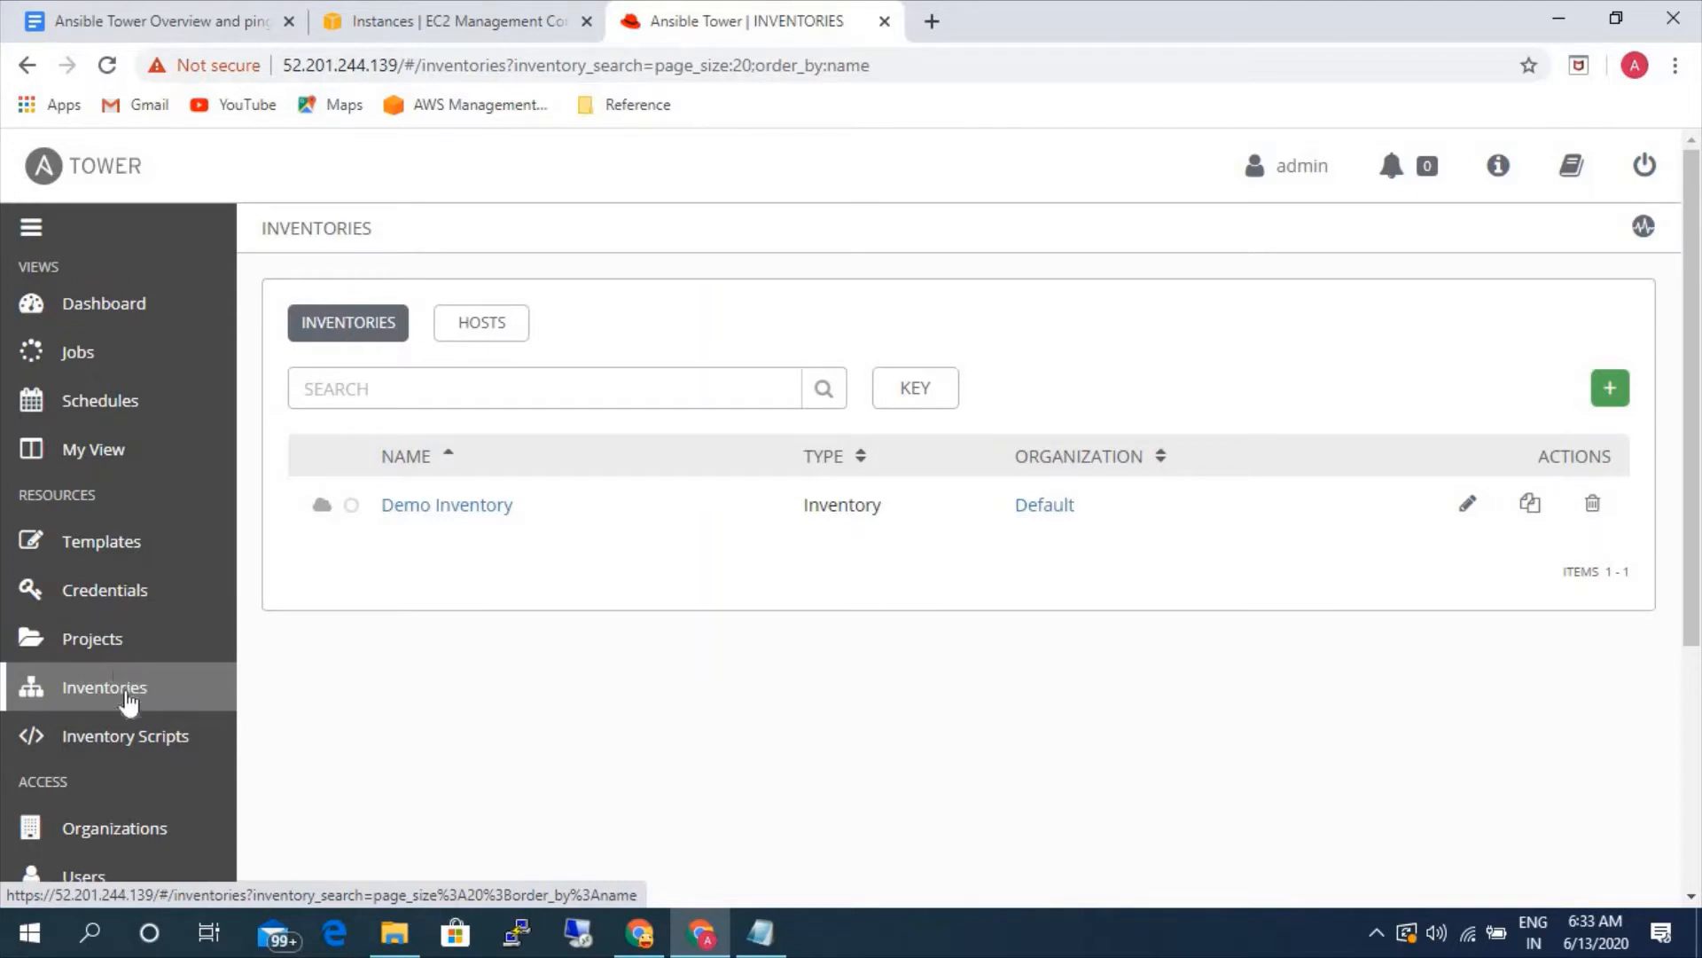
{"action": "left_click", "coordinate": [108, 642]}
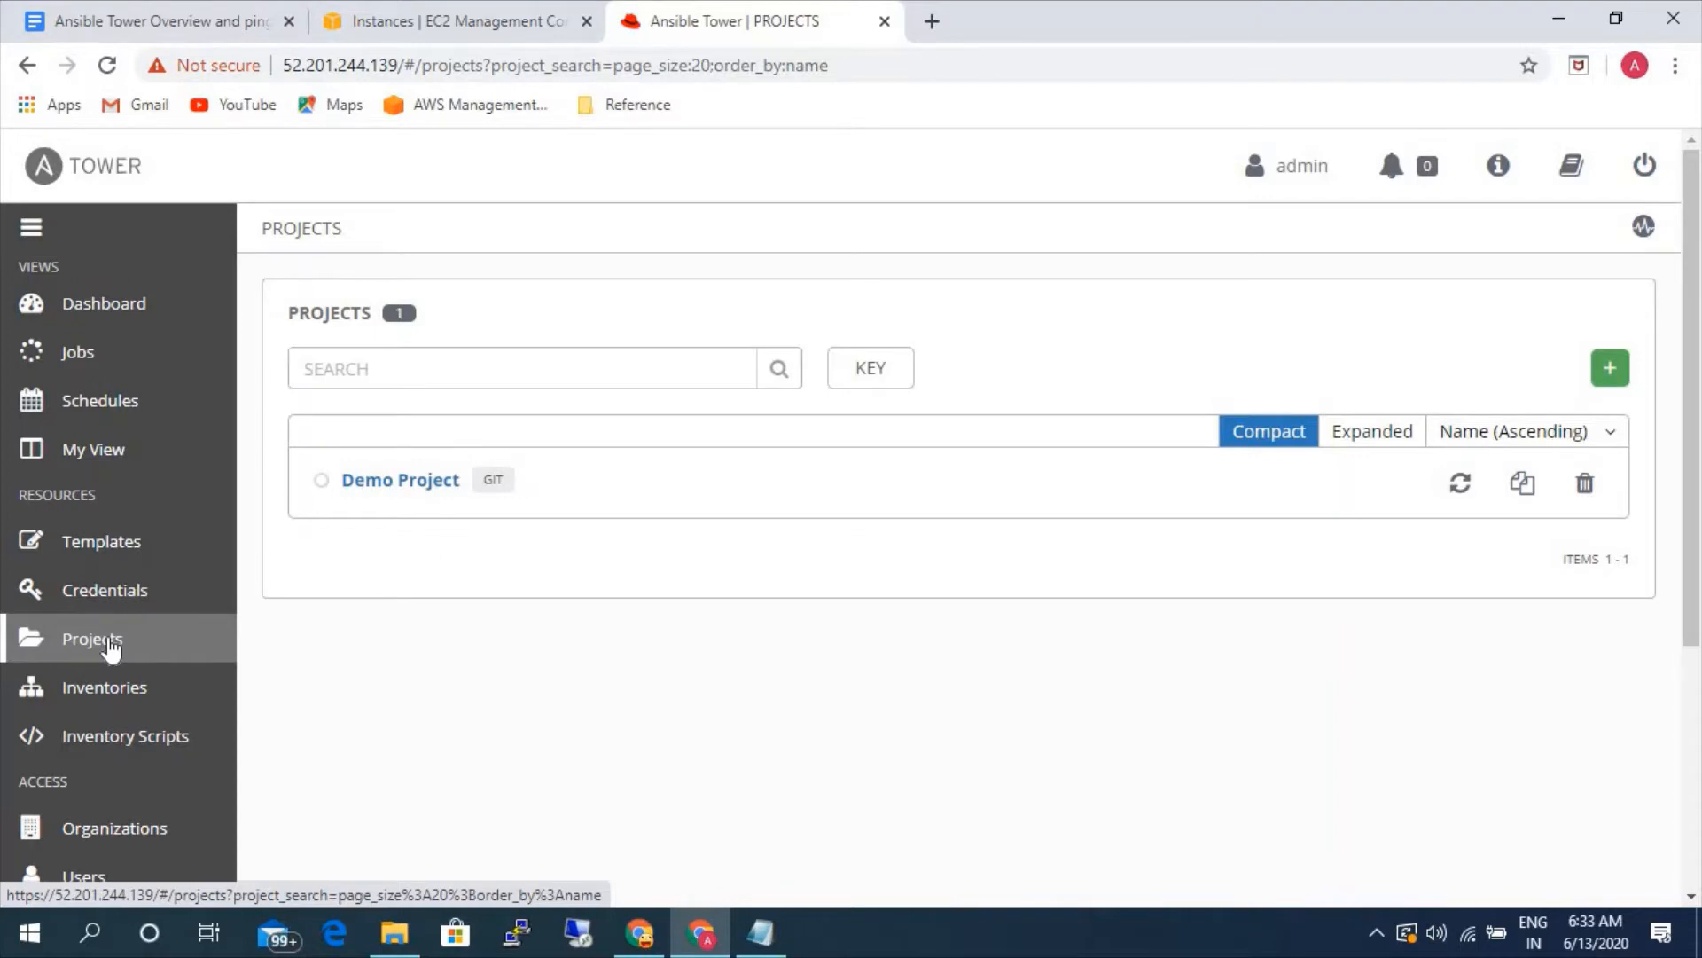
{"action": "left_click", "coordinate": [146, 594]}
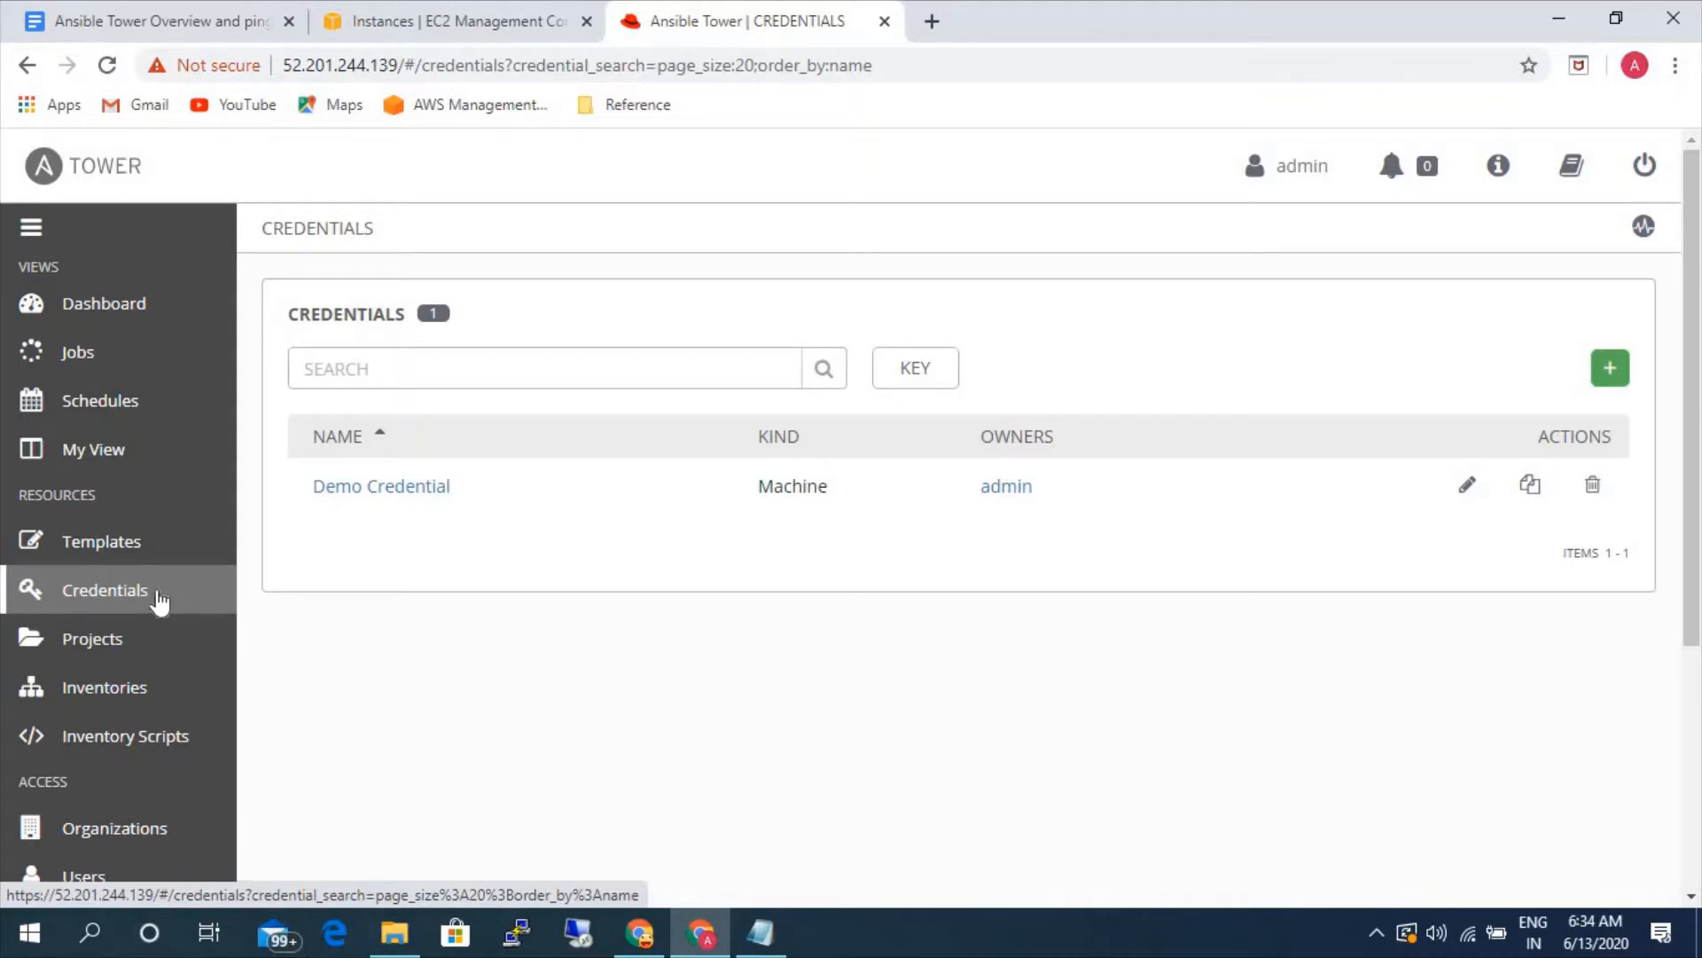
{"action": "left_click", "coordinate": [131, 539]}
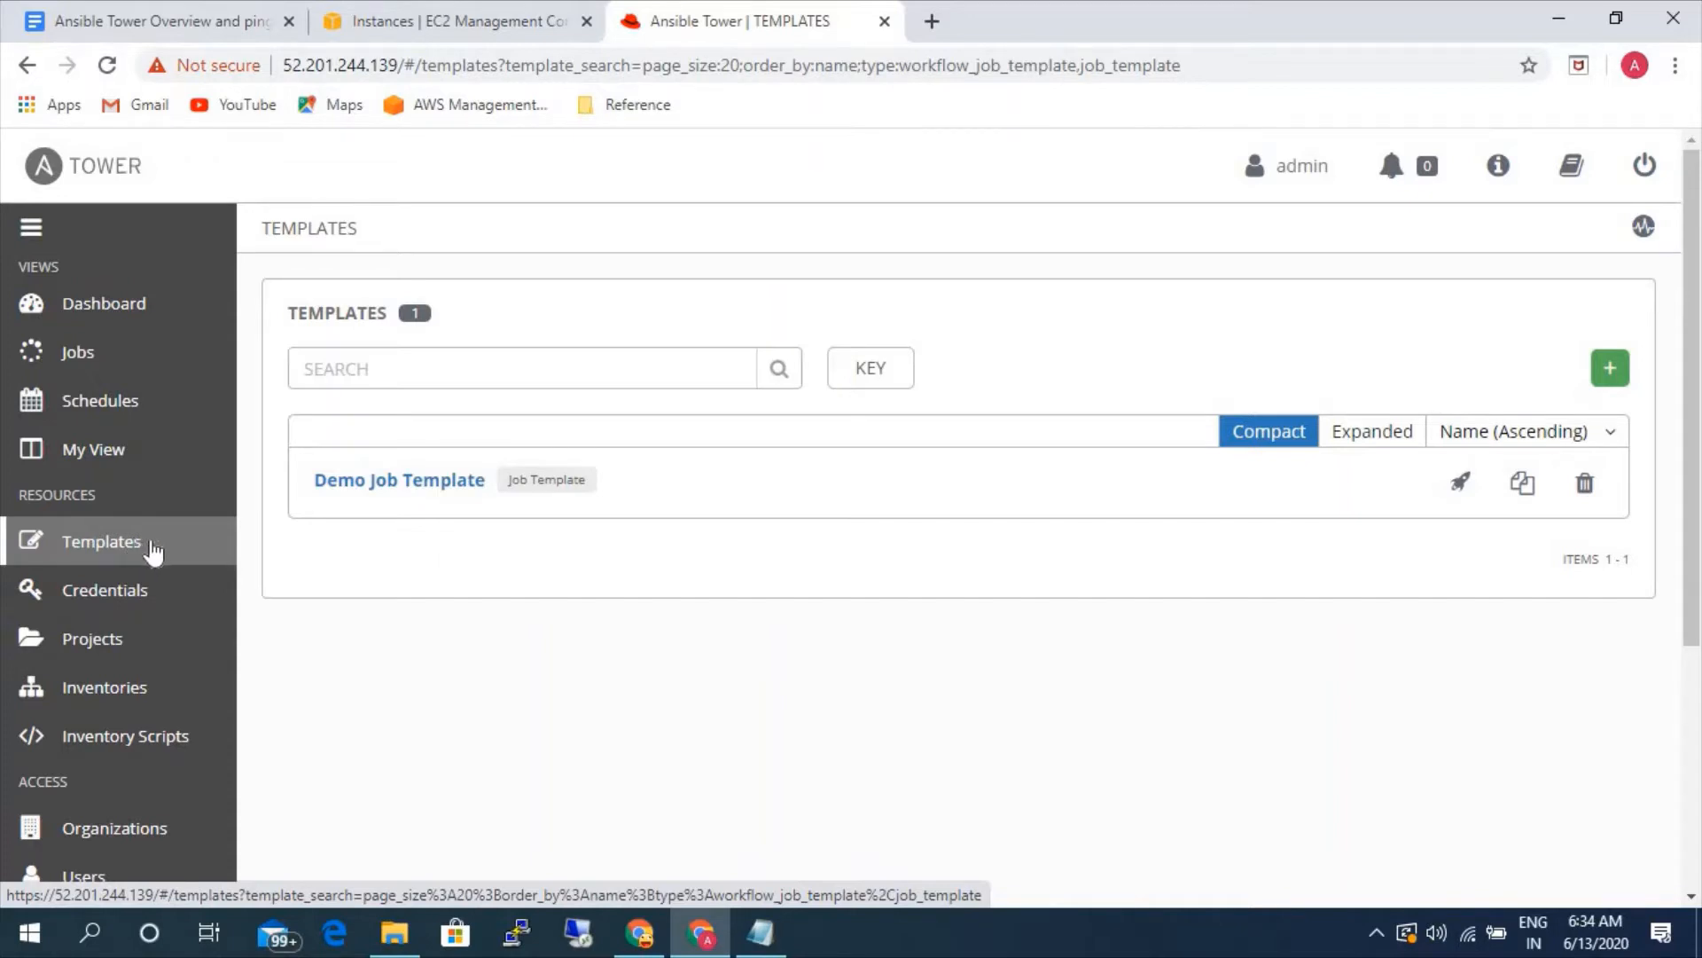
- View the Organizations page and the Users list under Access
{"action": "scroll", "coordinate": [142, 621], "scroll_direction": "down", "scroll_amount": 2}
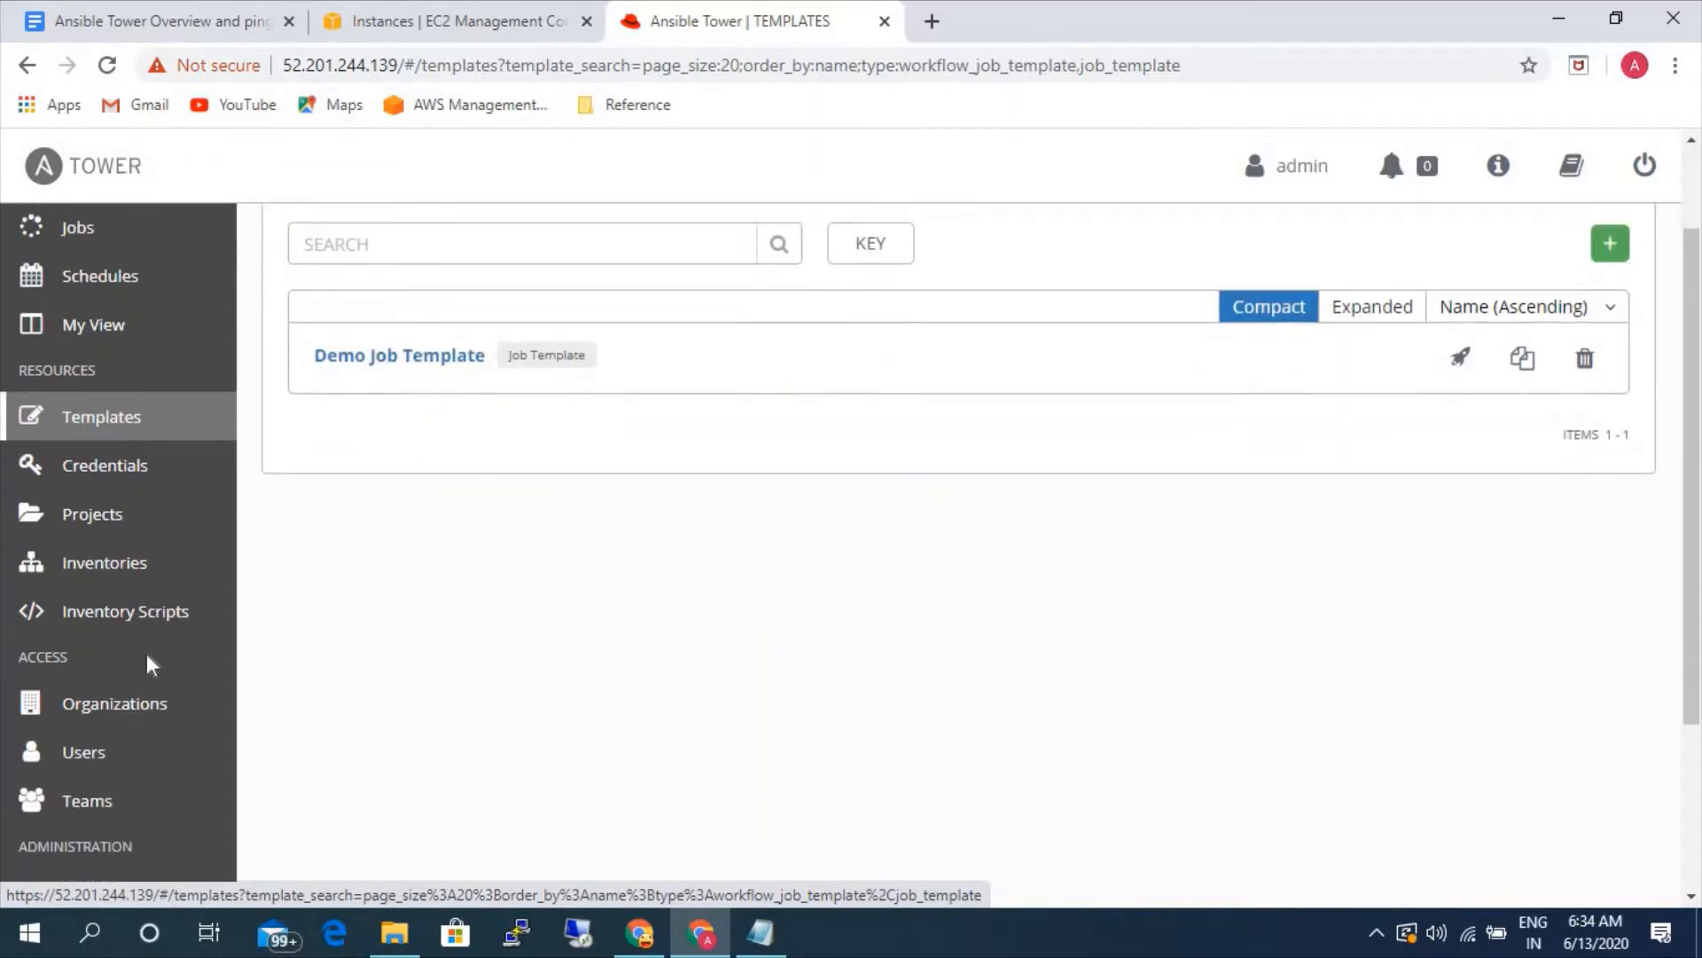
{"action": "left_click", "coordinate": [144, 710]}
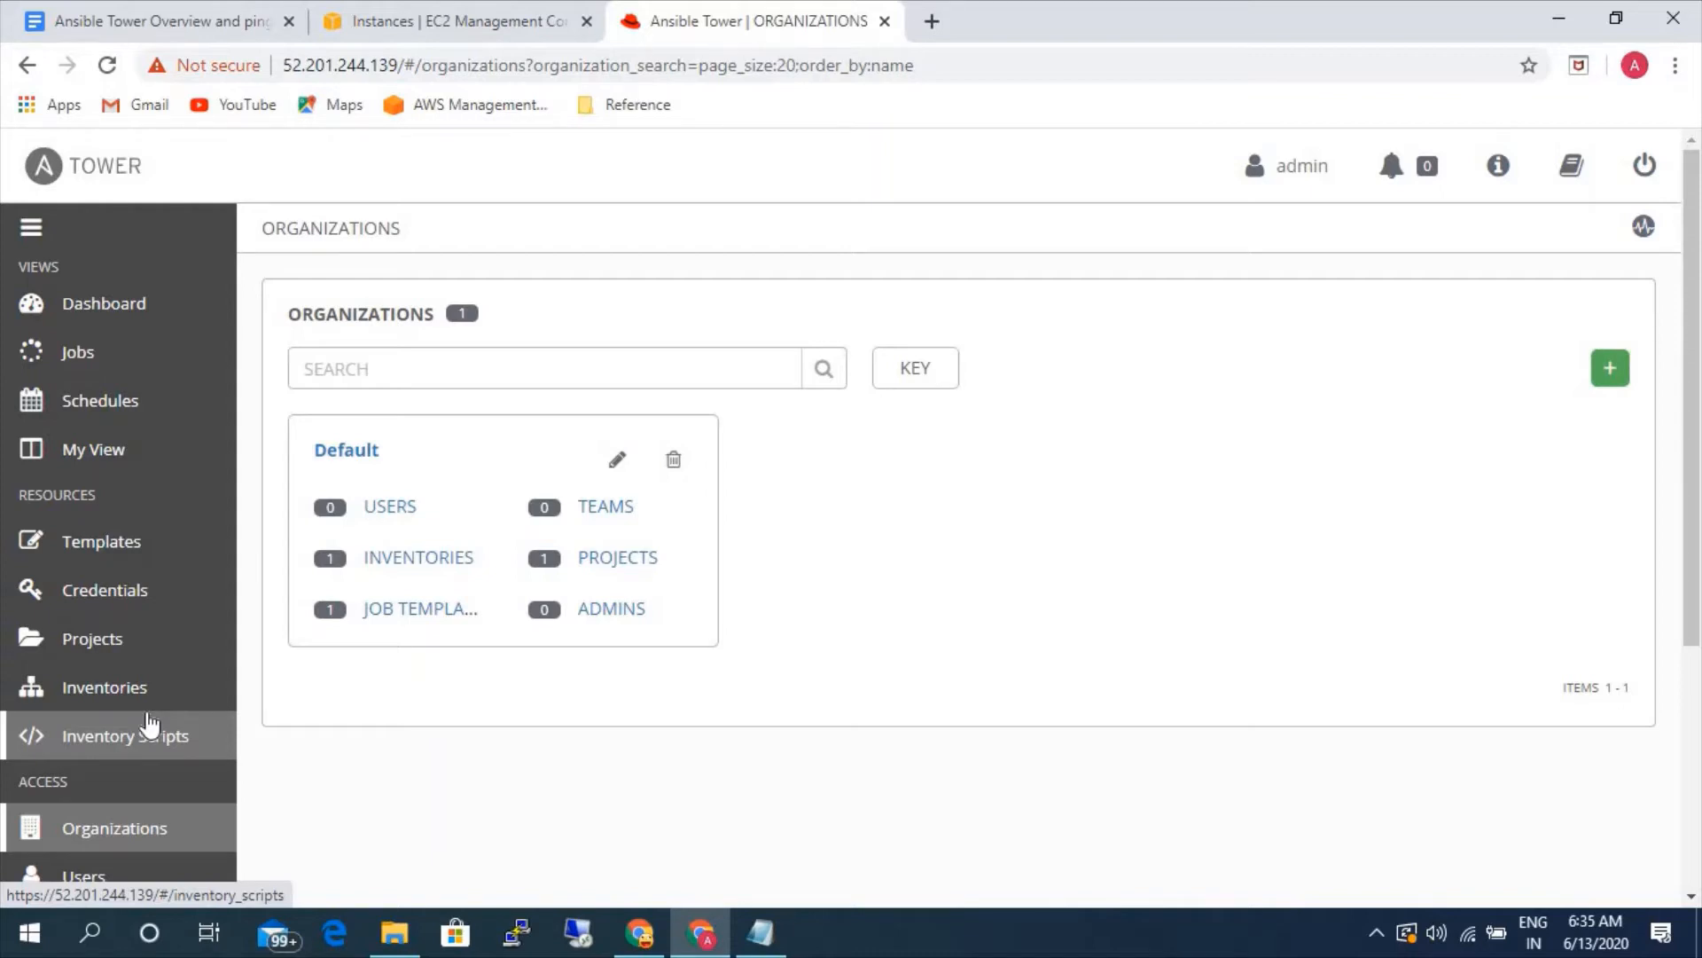
{"action": "scroll", "coordinate": [149, 725], "scroll_direction": "down", "scroll_amount": 3}
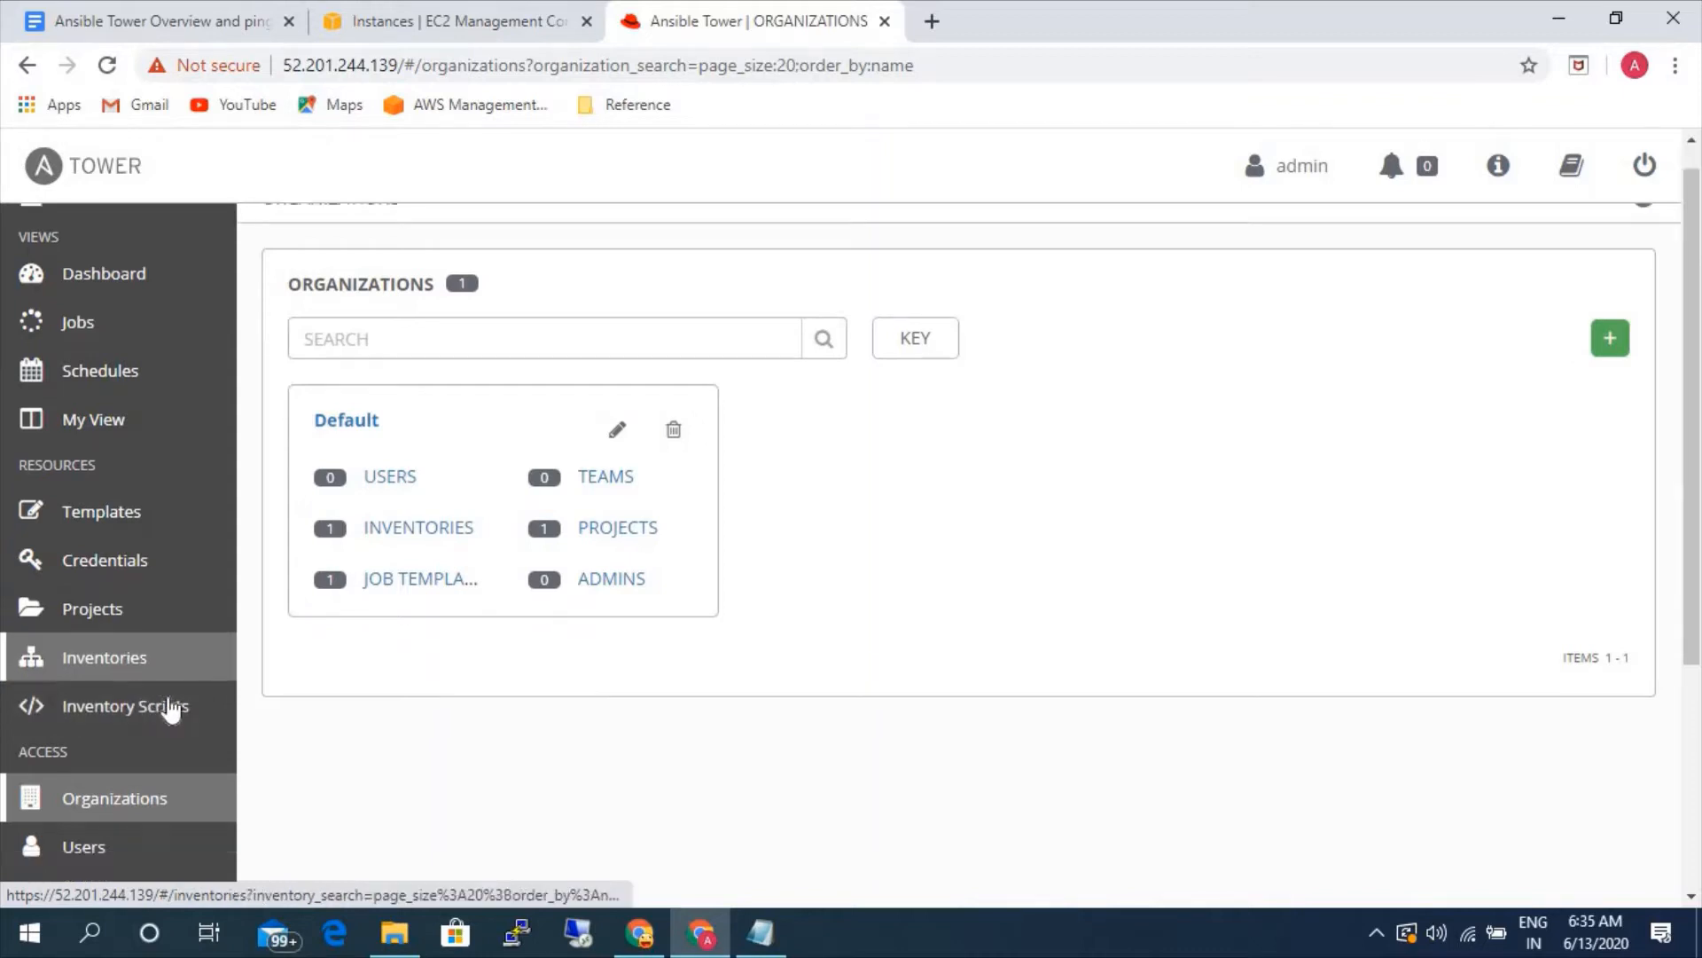
{"action": "left_click", "coordinate": [117, 634]}
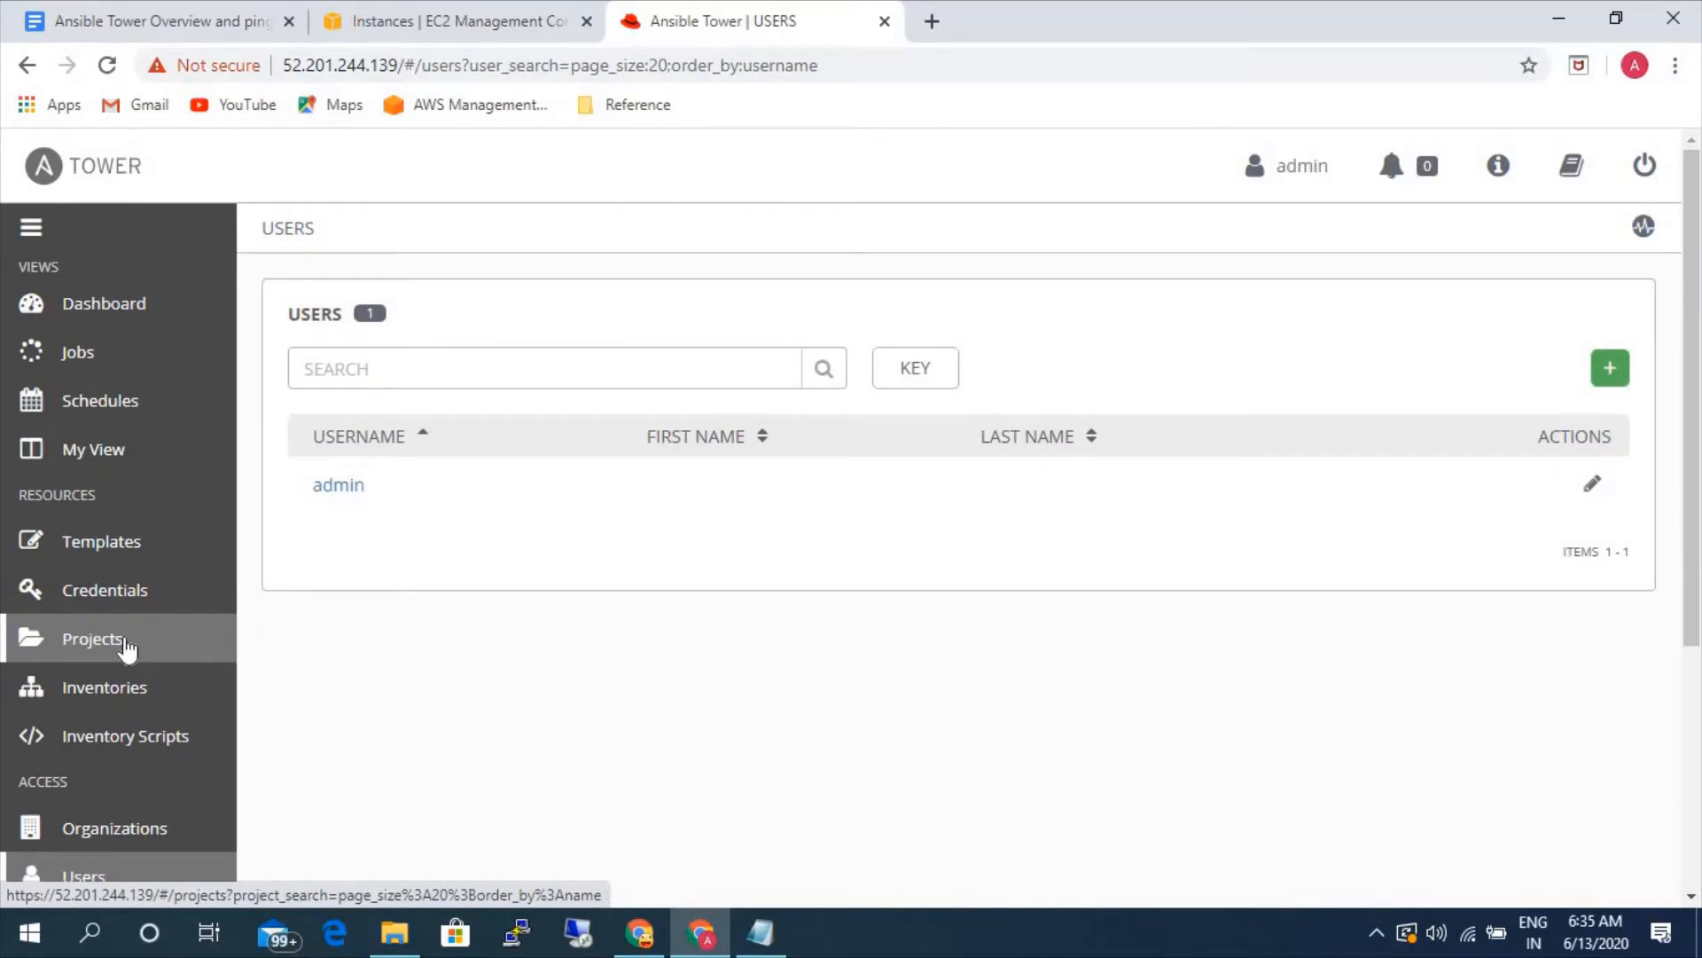
- Open a new user form and examine the available user type options
{"action": "scroll", "coordinate": [128, 647], "scroll_direction": "down", "scroll_amount": 2}
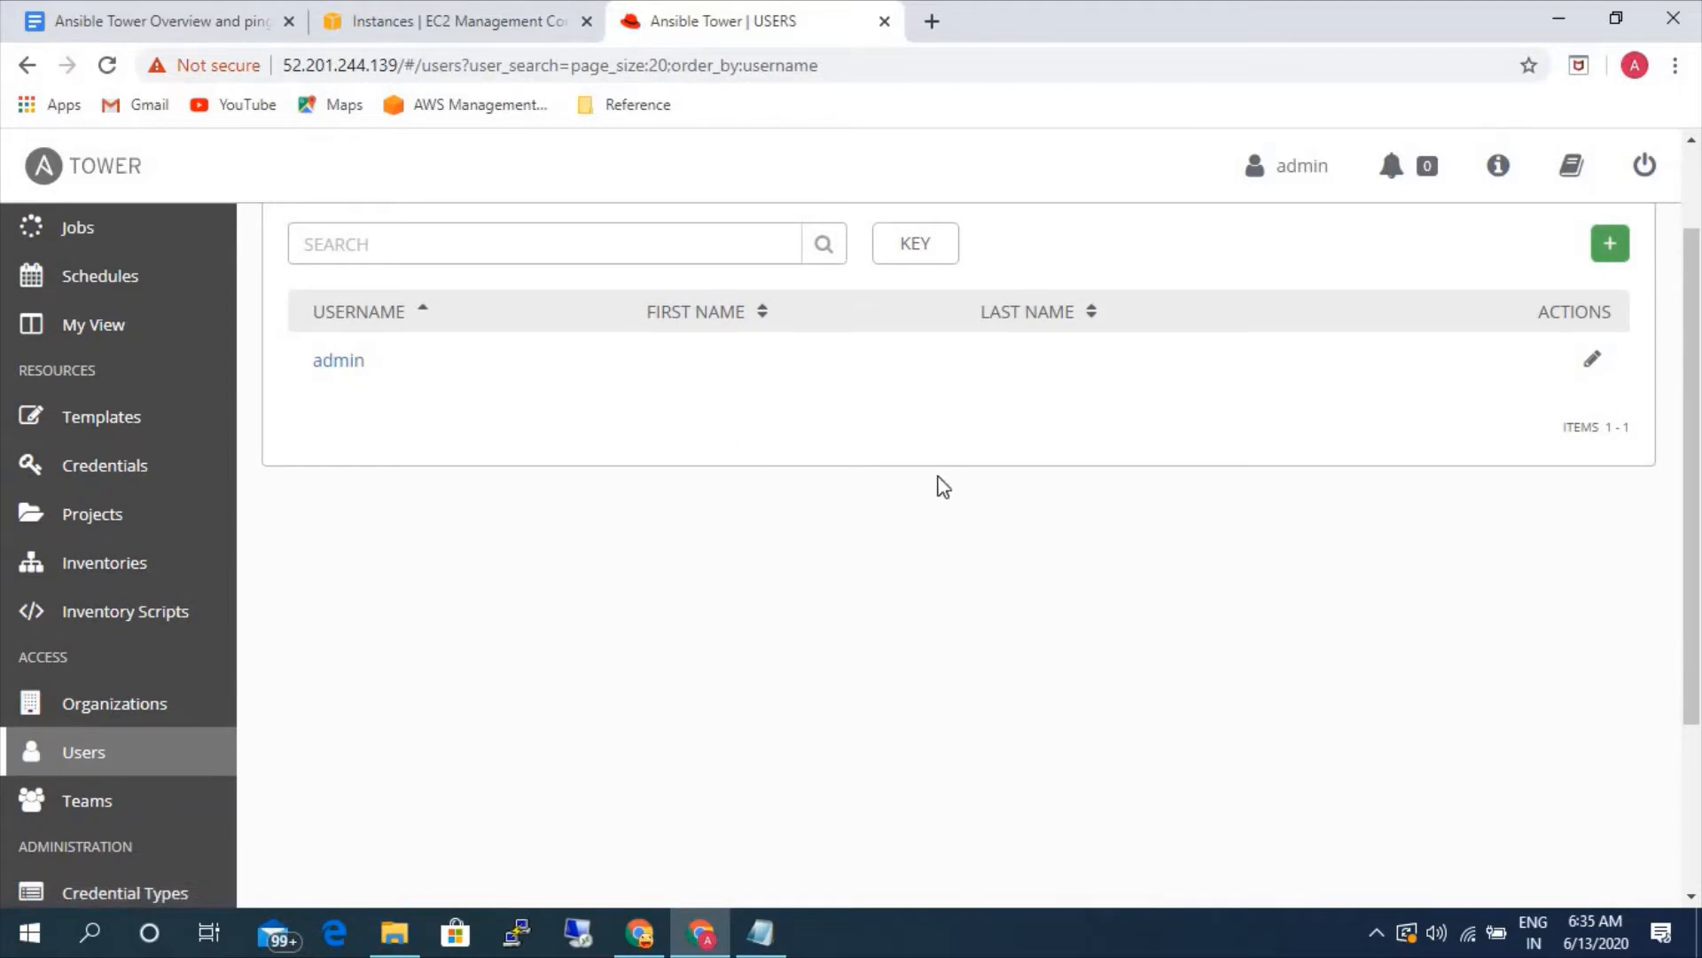
{"action": "left_click", "coordinate": [1606, 244]}
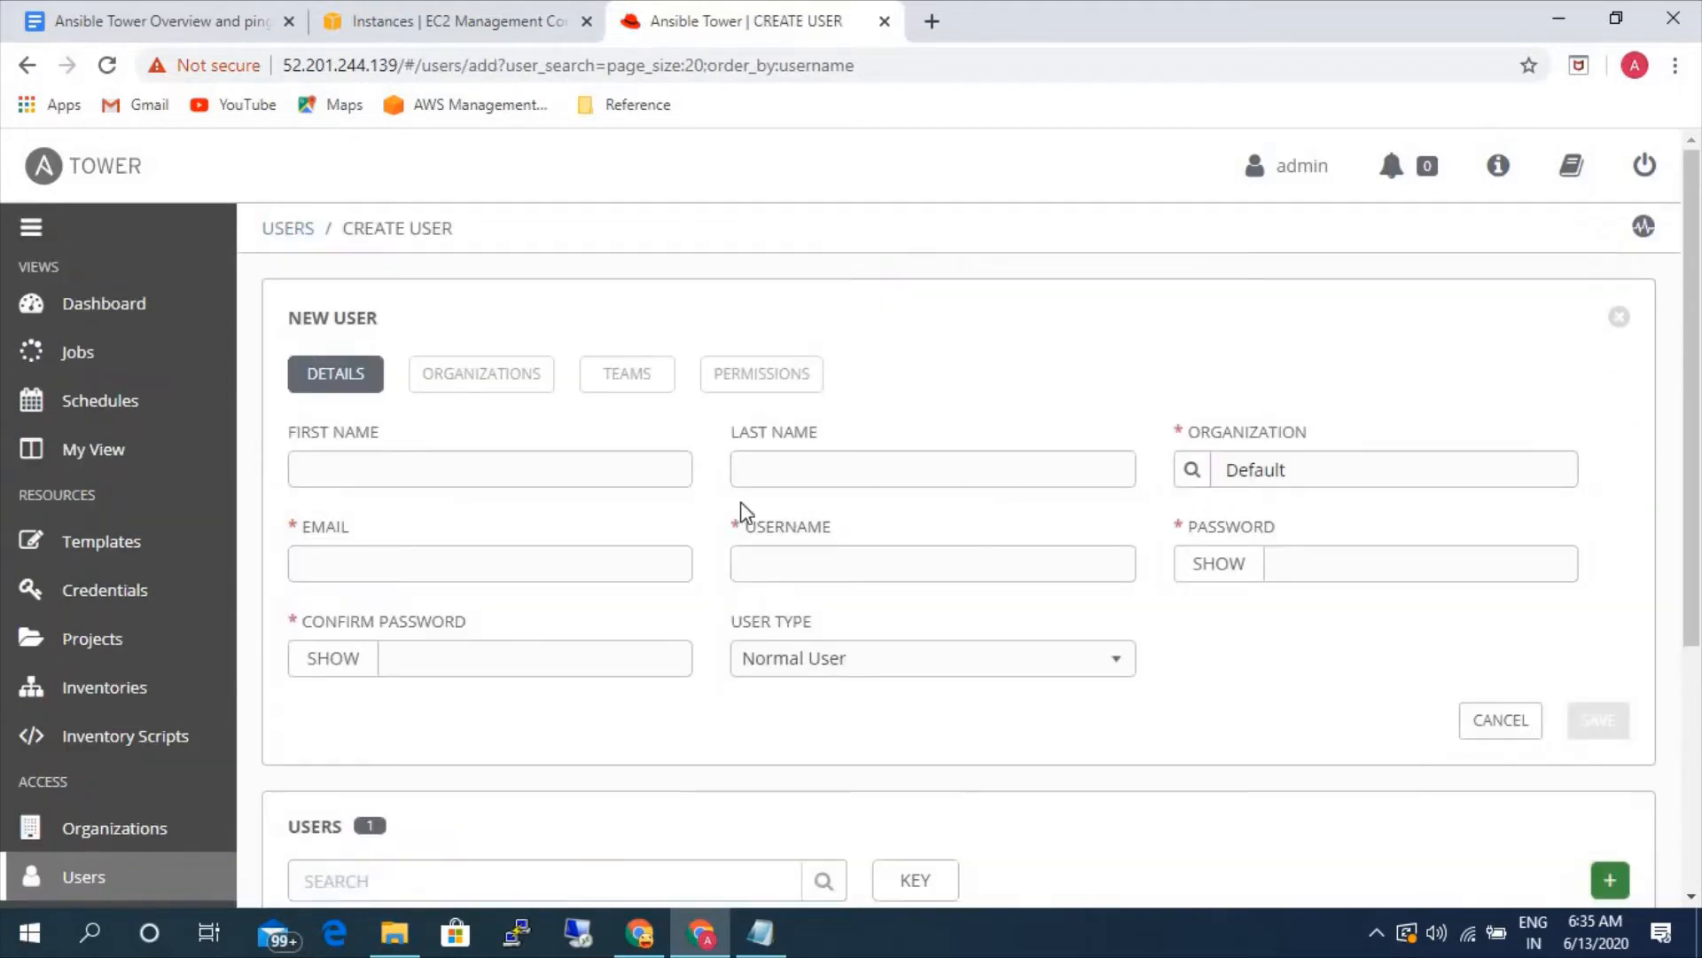
{"action": "left_click", "coordinate": [902, 676]}
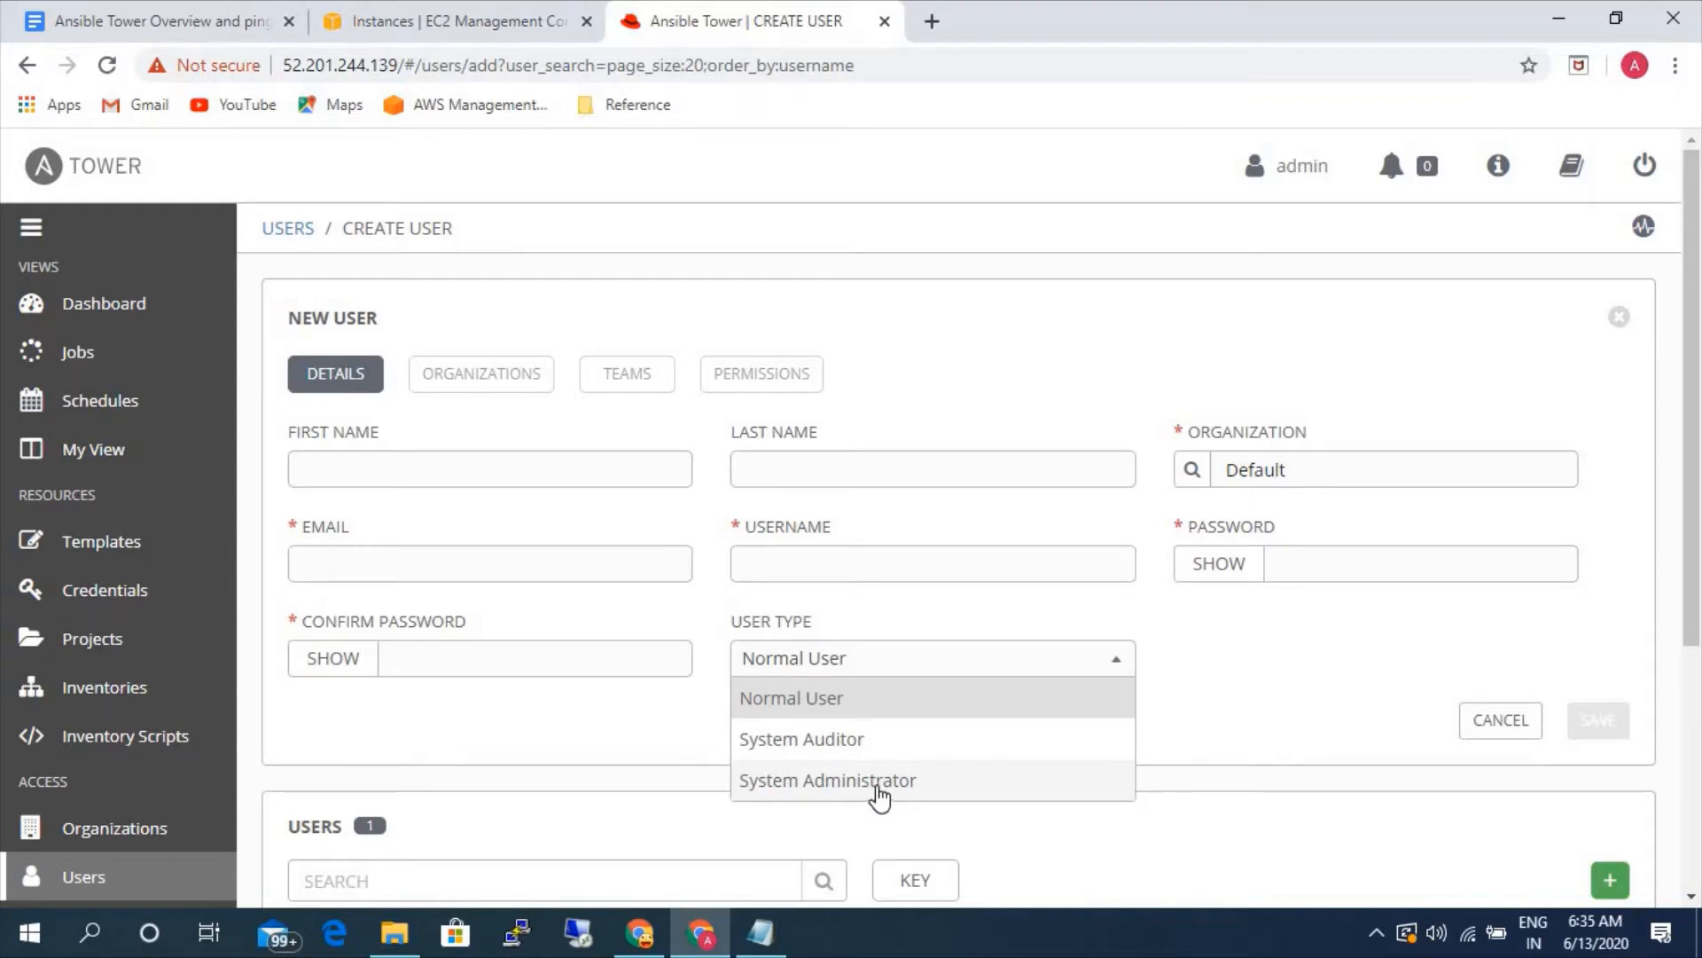
- View the Teams page and look over the Administration entries in the navigation
{"action": "scroll", "coordinate": [159, 758], "scroll_direction": "down", "scroll_amount": 3}
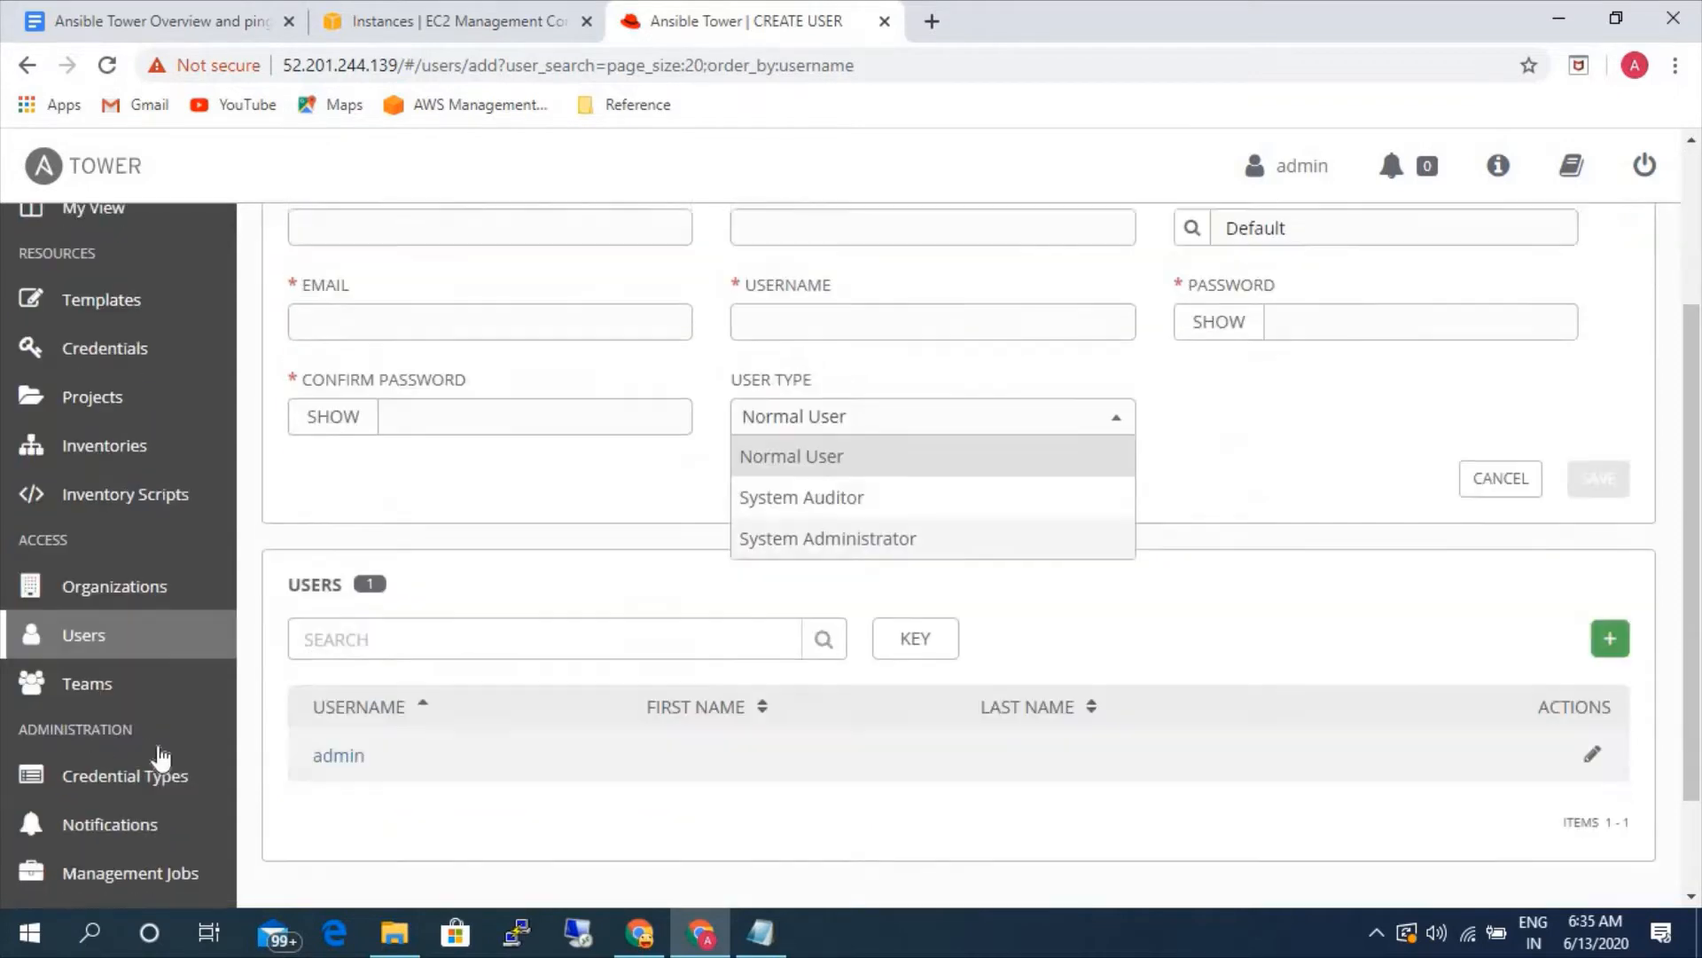
{"action": "left_click", "coordinate": [133, 687]}
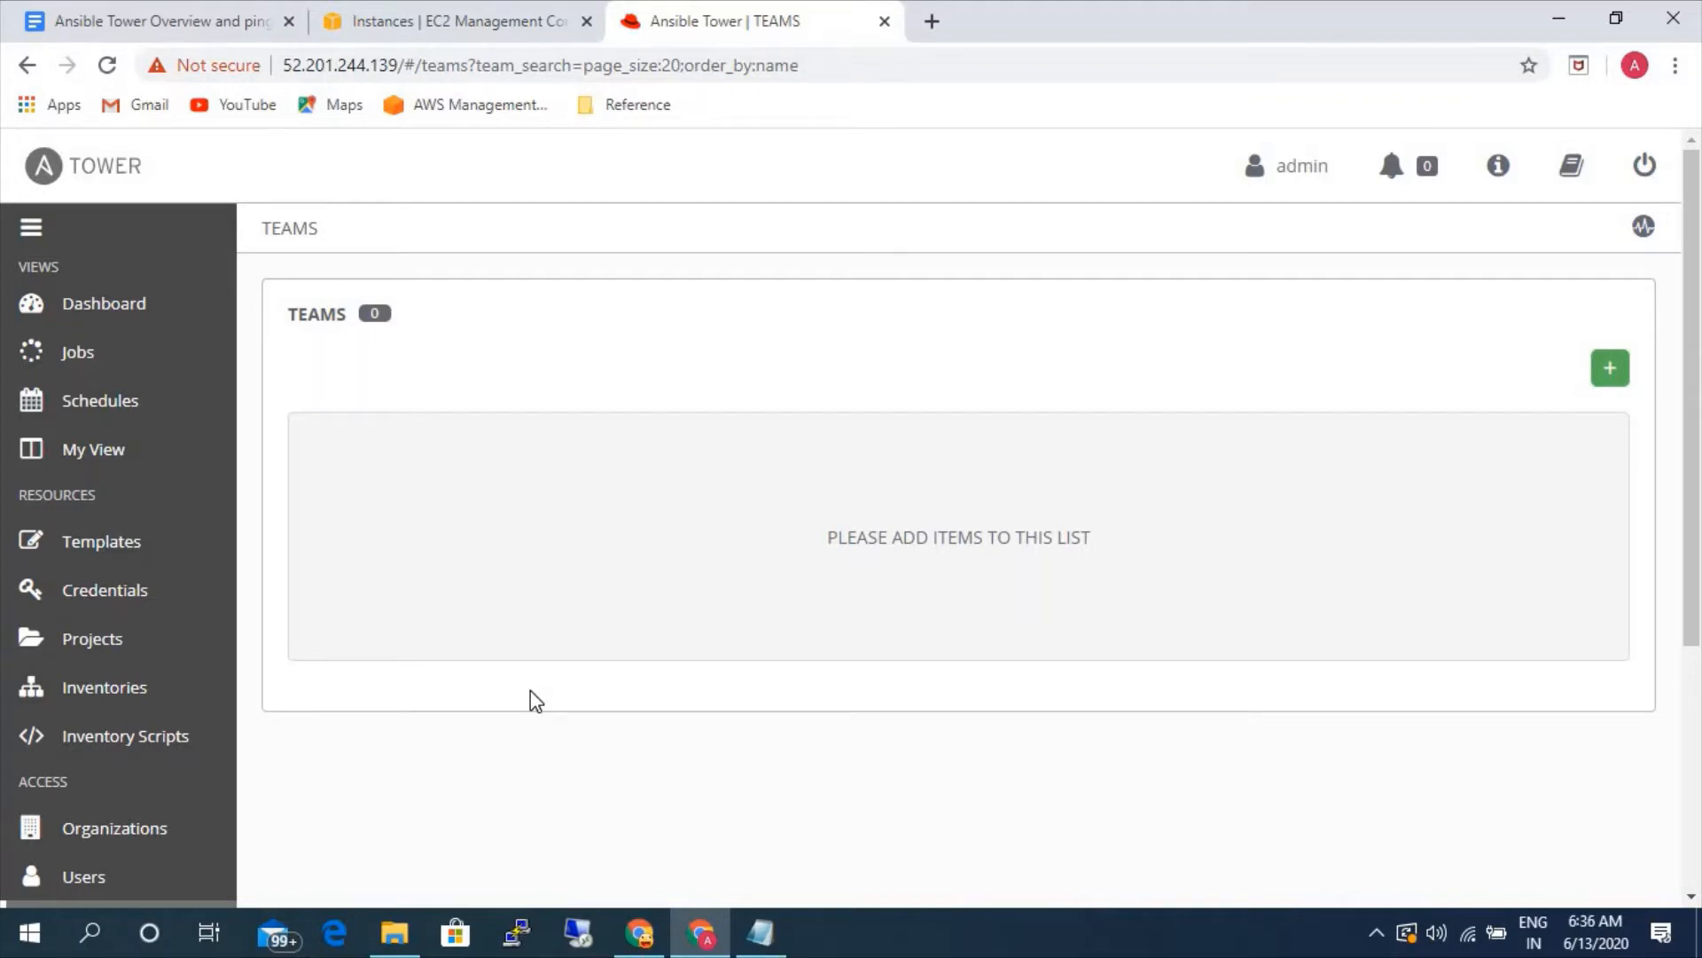
{"action": "scroll", "coordinate": [103, 768], "scroll_direction": "down", "scroll_amount": 3}
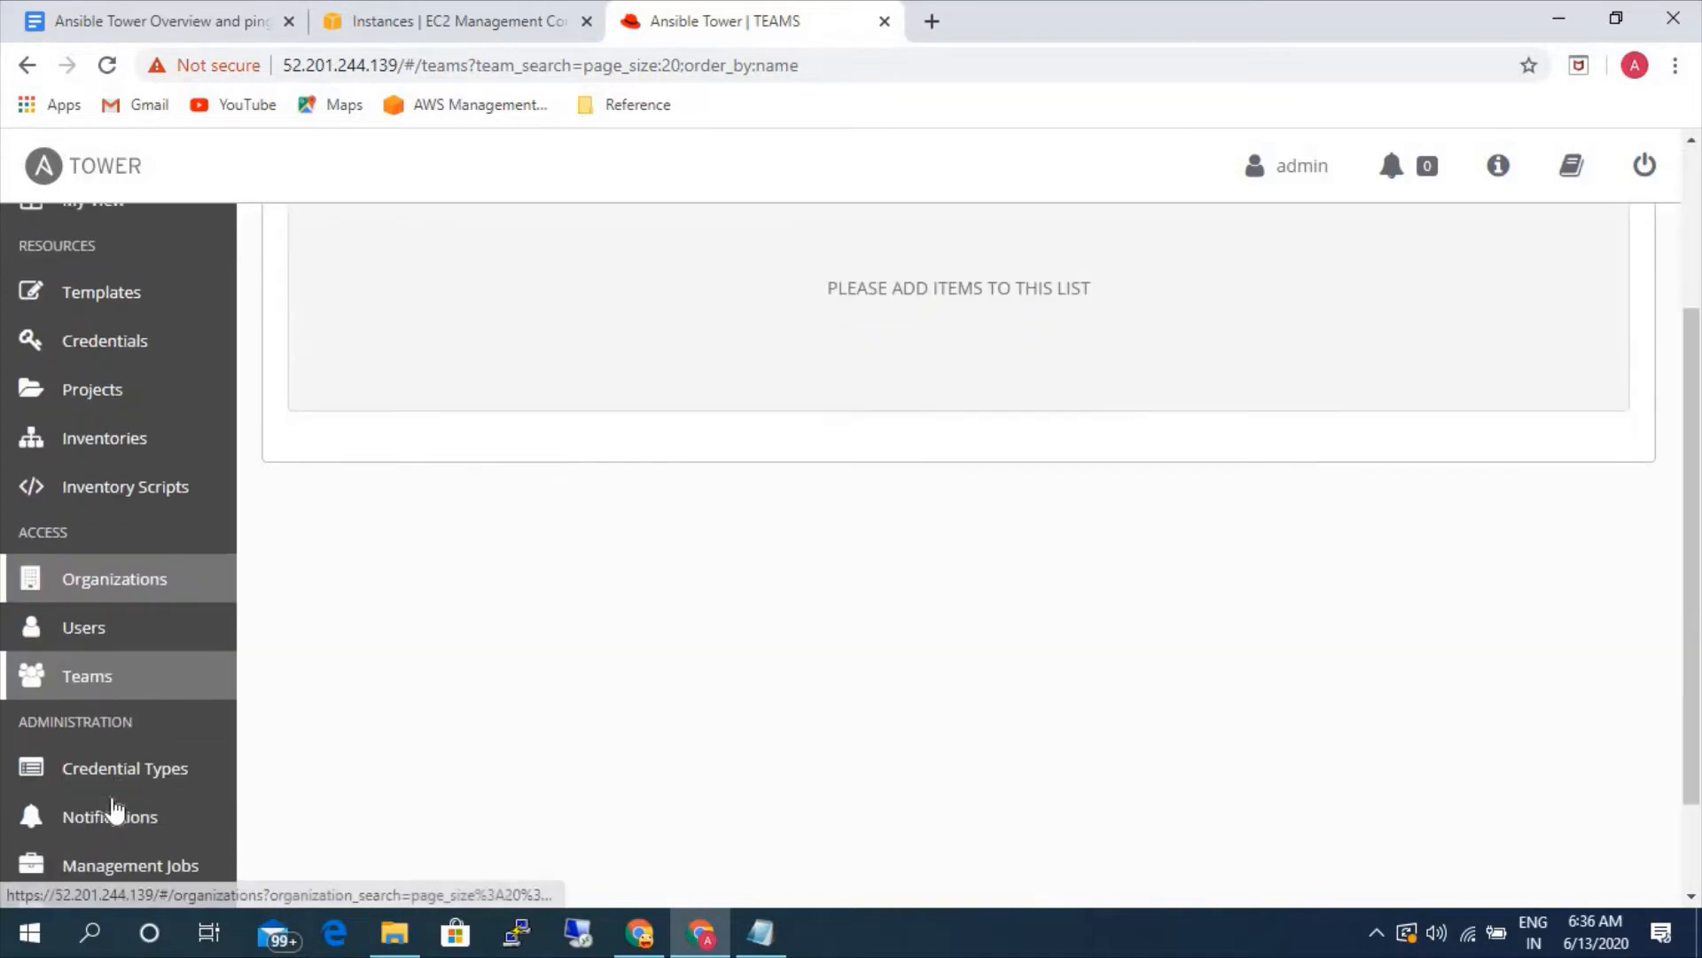
{"action": "scroll", "coordinate": [144, 802], "scroll_direction": "up", "scroll_amount": 3}
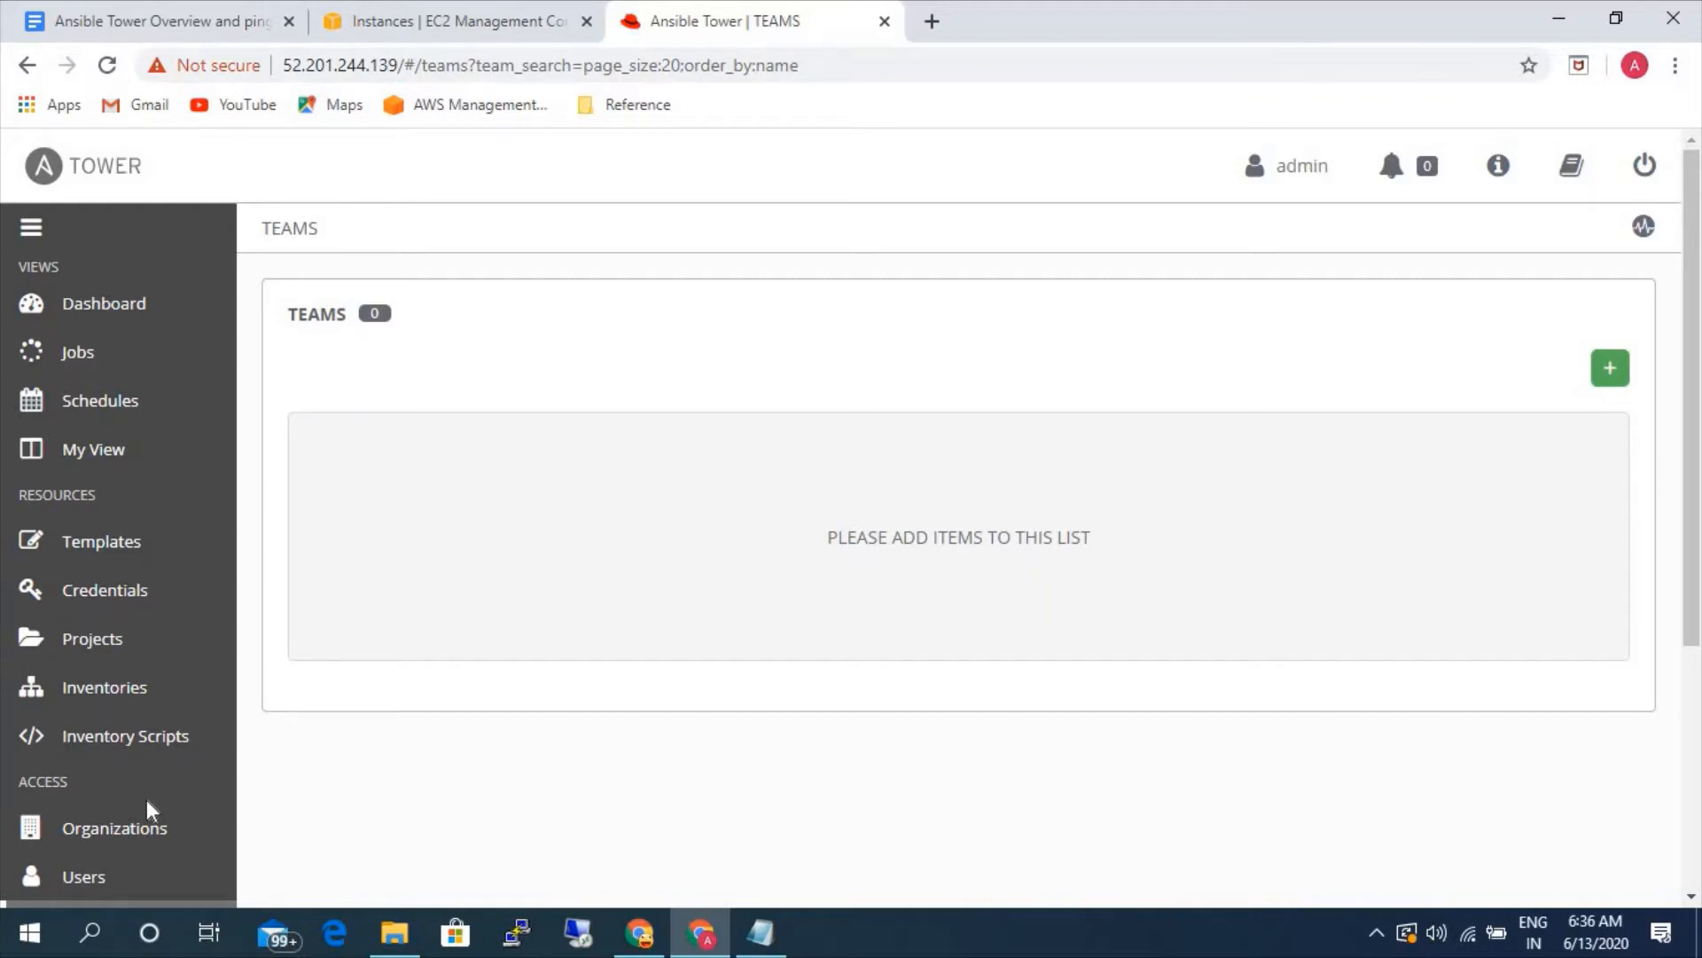
- Start launching a new instance in the EC2 console and search the machine images for rhel
{"action": "left_click", "coordinate": [438, 24]}
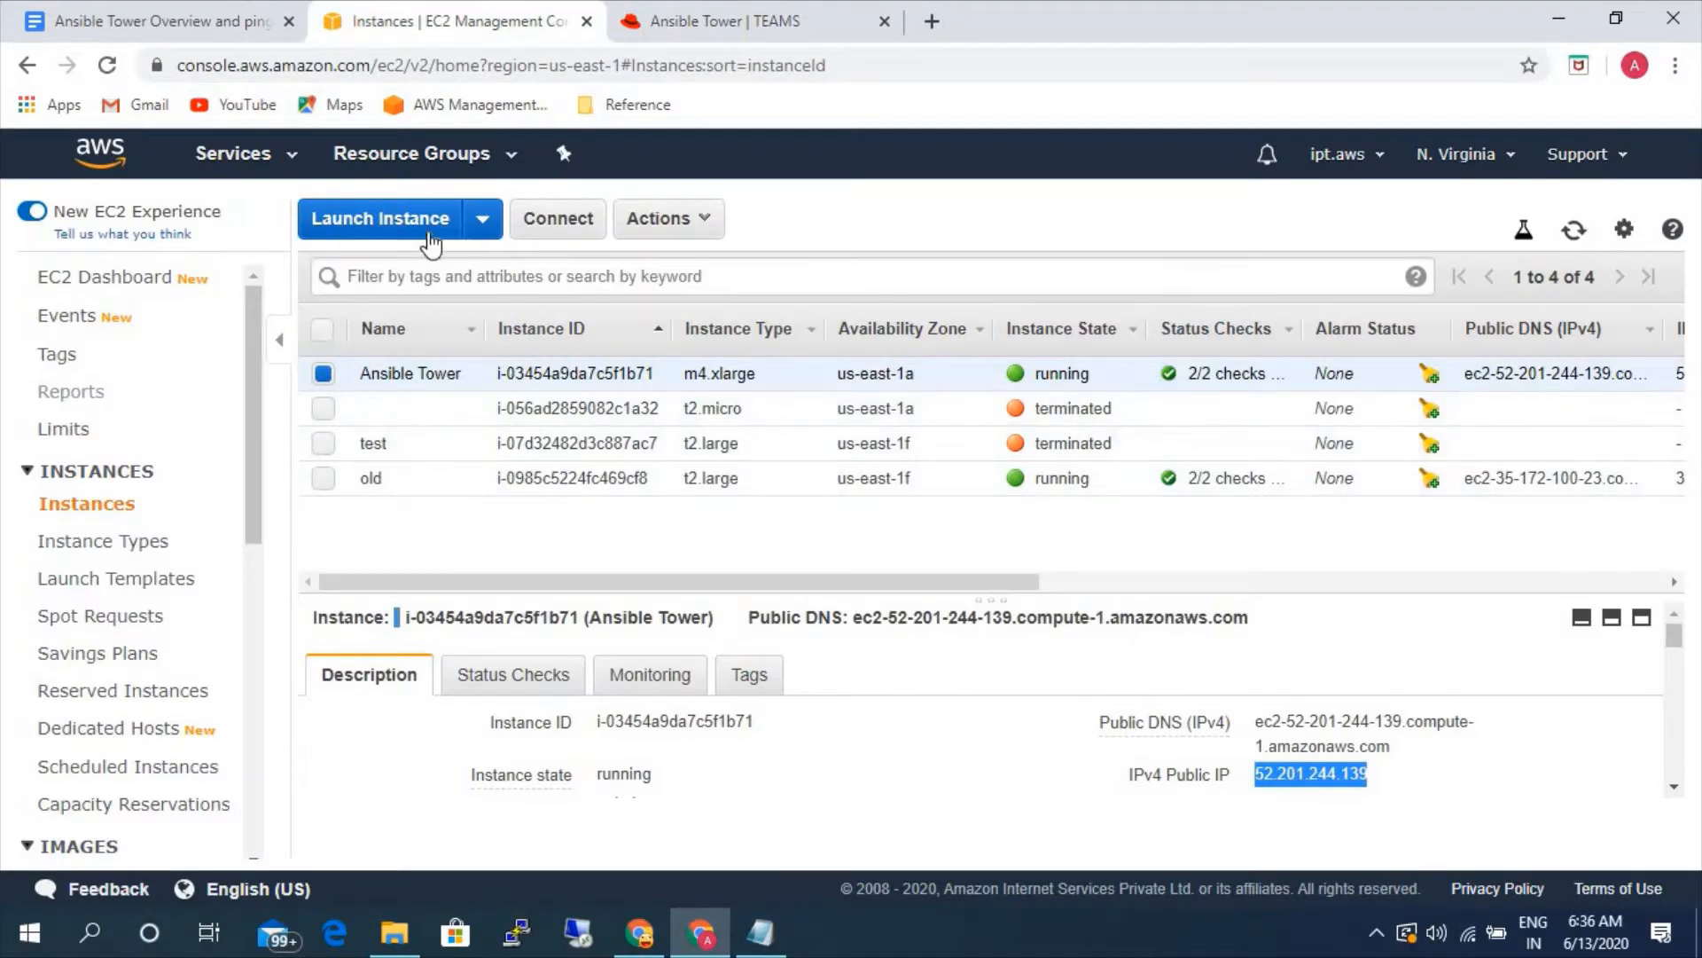
{"action": "left_click", "coordinate": [448, 223]}
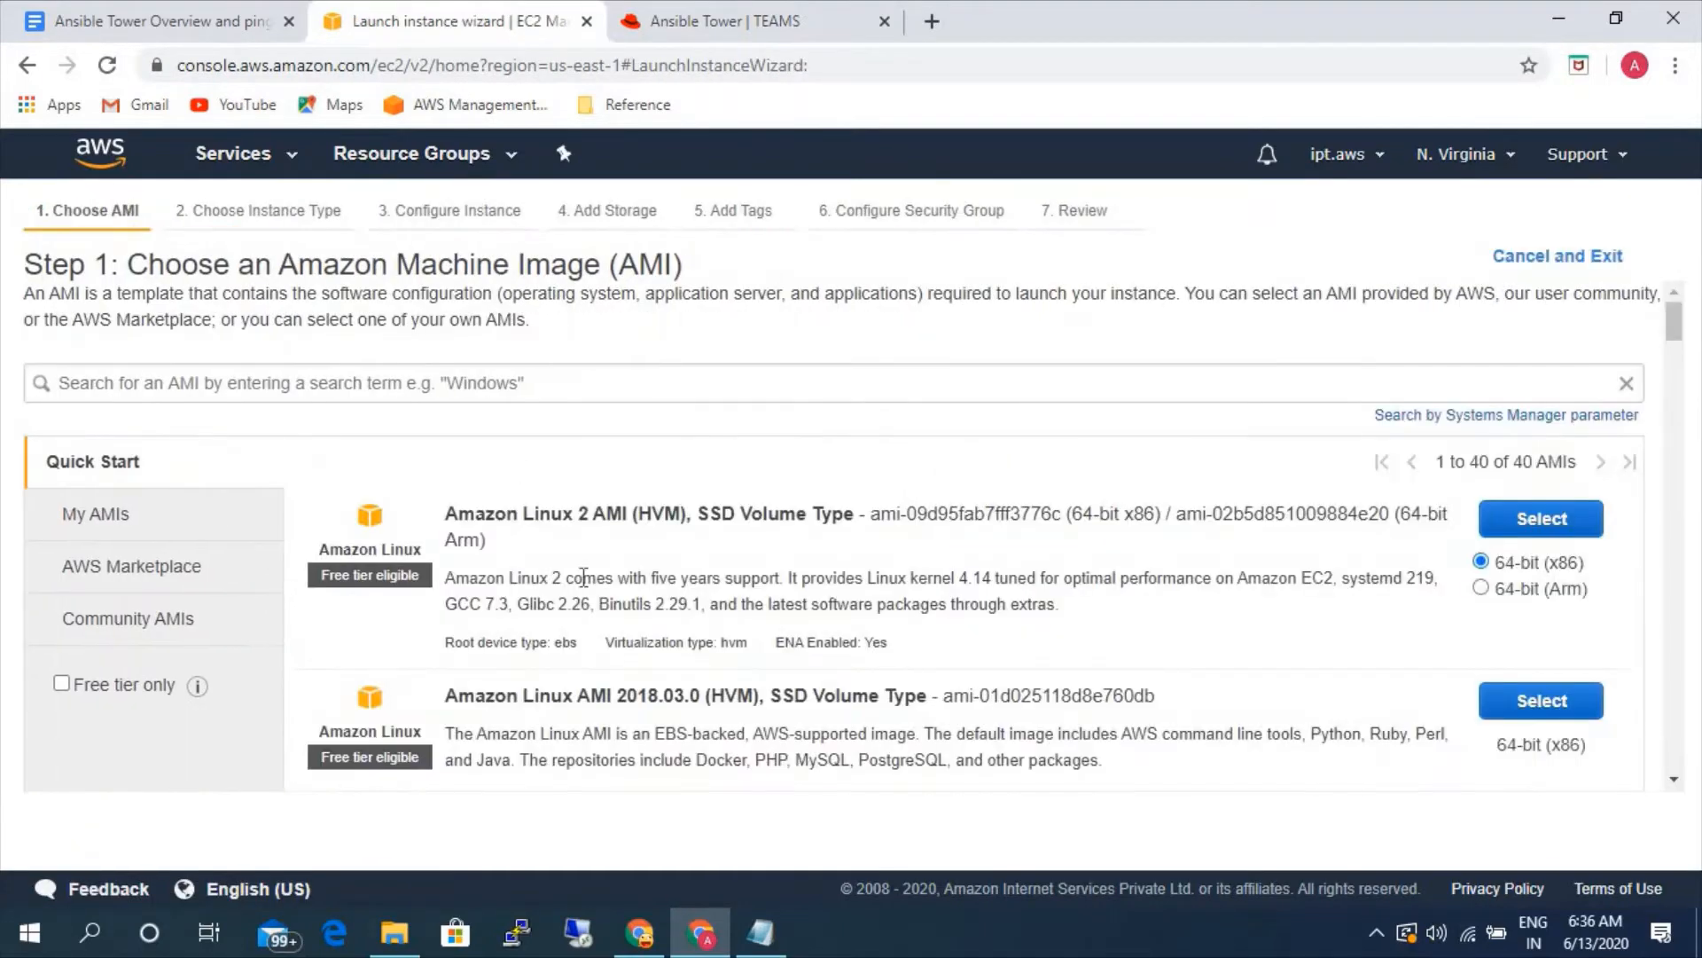
{"action": "left_click", "coordinate": [396, 388]}
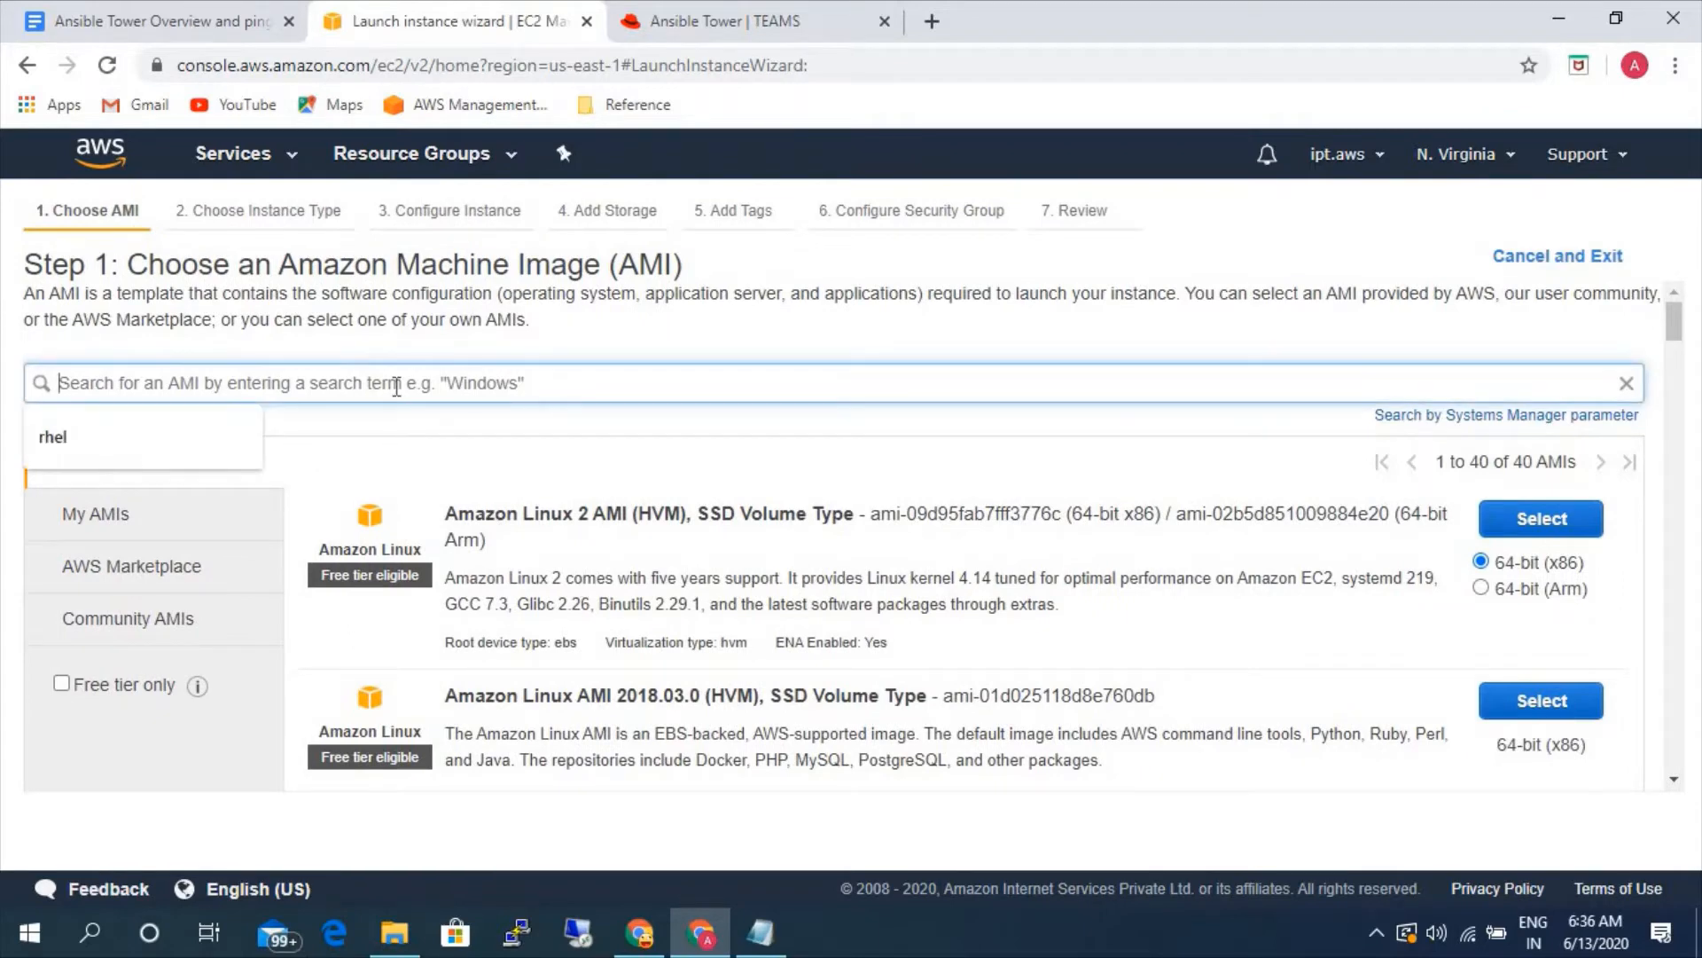
{"action": "left_click", "coordinate": [200, 450]}
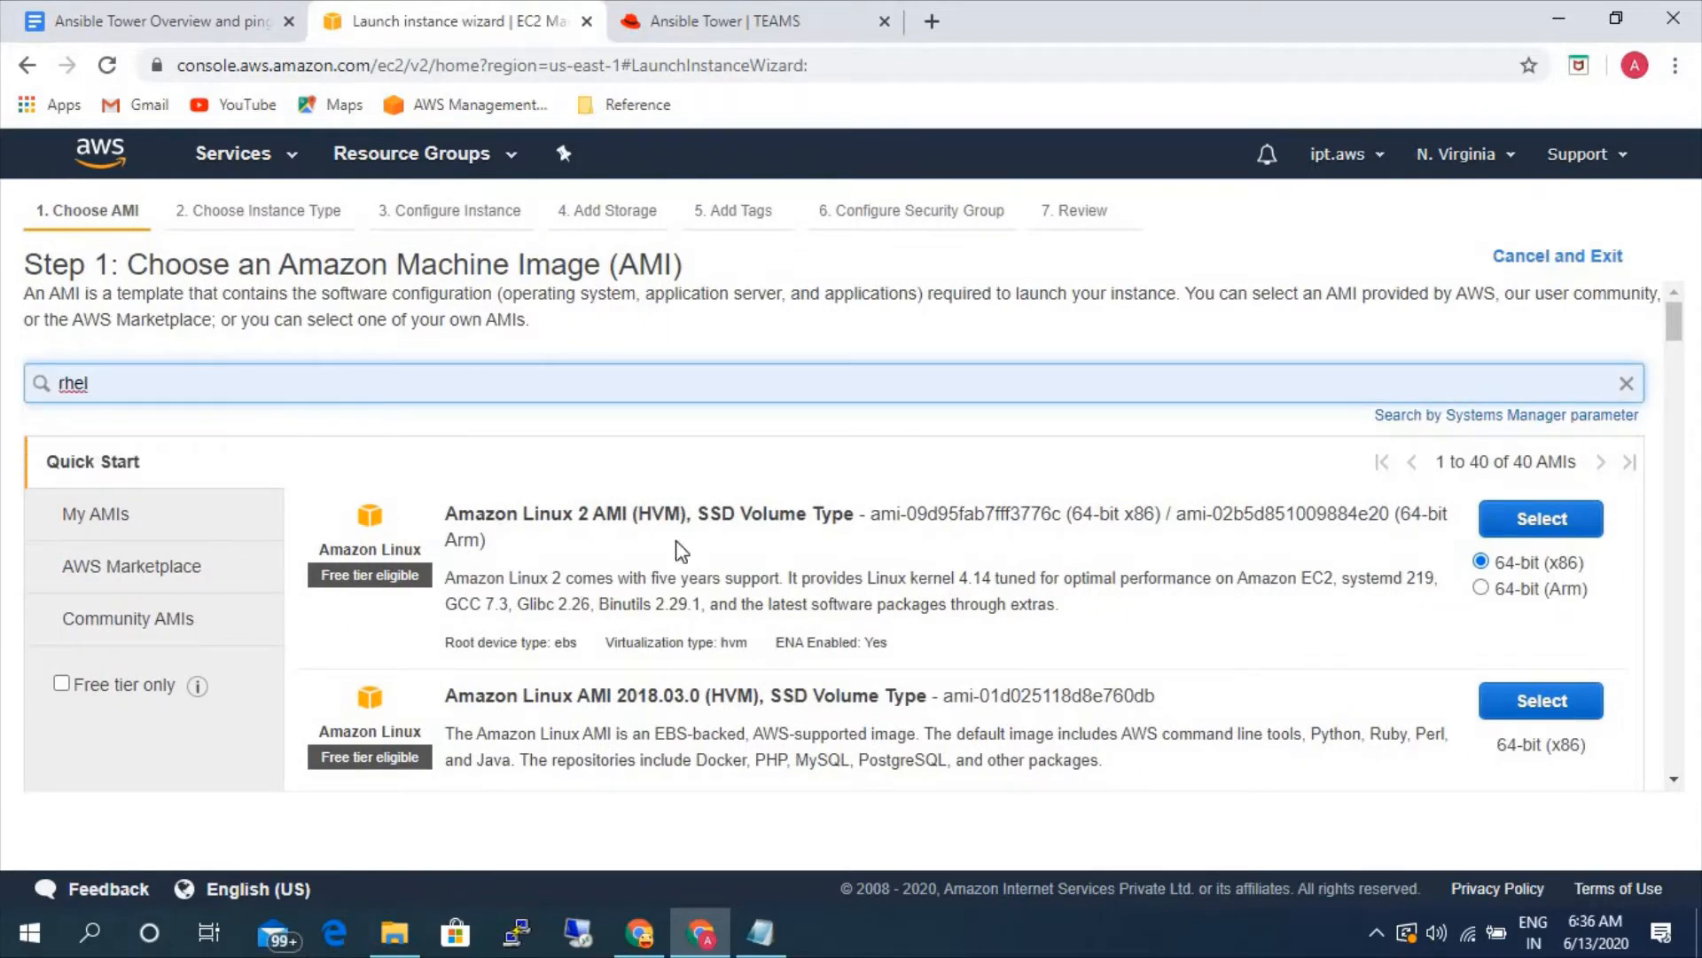
{"action": "key", "text": "Return"}
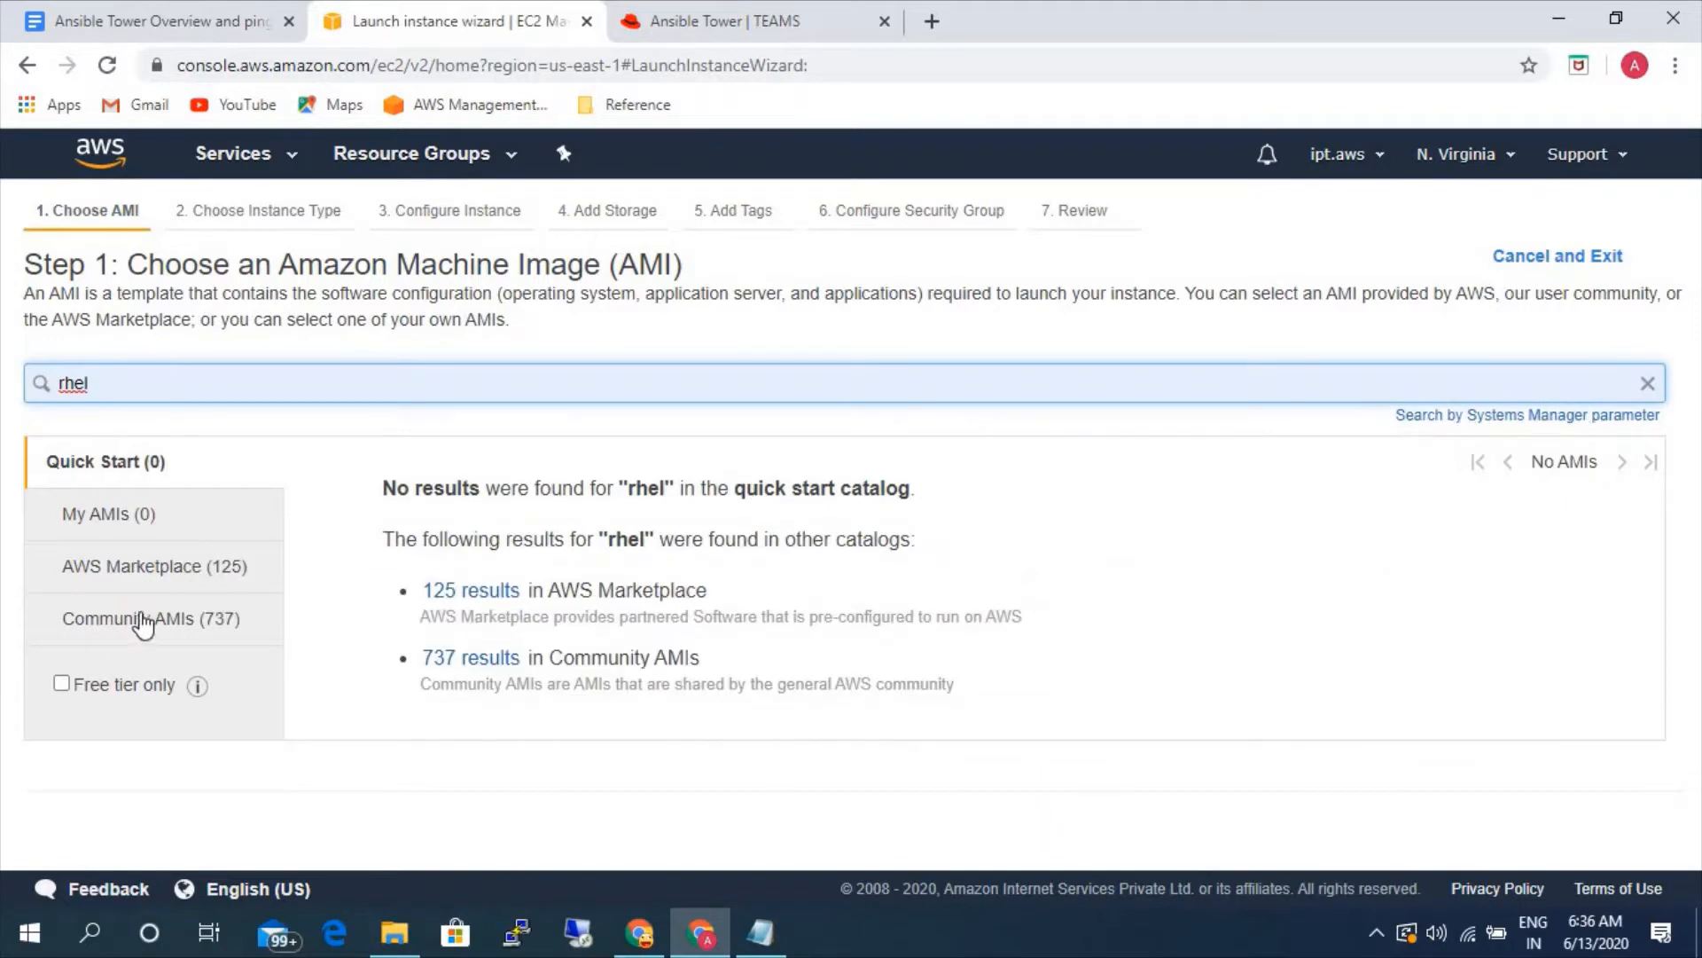
- Select the community AMI RHEL-7.7_HVM-20191028-x86_64-1-Hourly2-GP2 for the new instance
{"action": "left_click", "coordinate": [143, 621]}
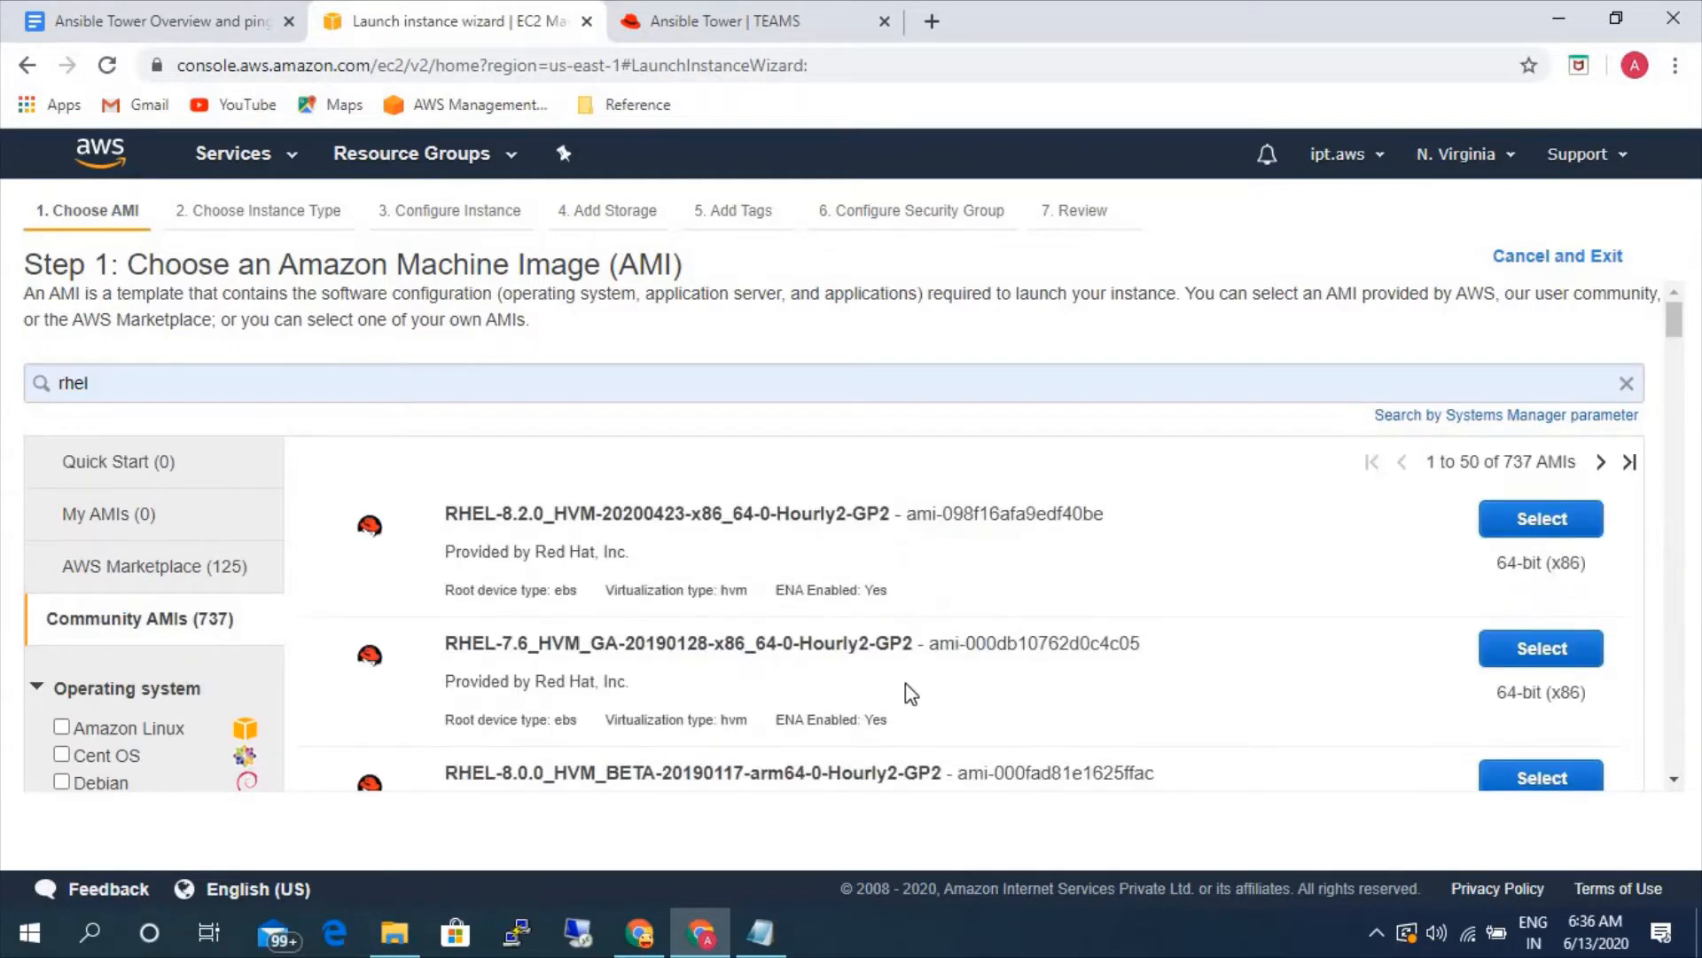
{"action": "scroll", "coordinate": [853, 683], "scroll_direction": "down", "scroll_amount": 3}
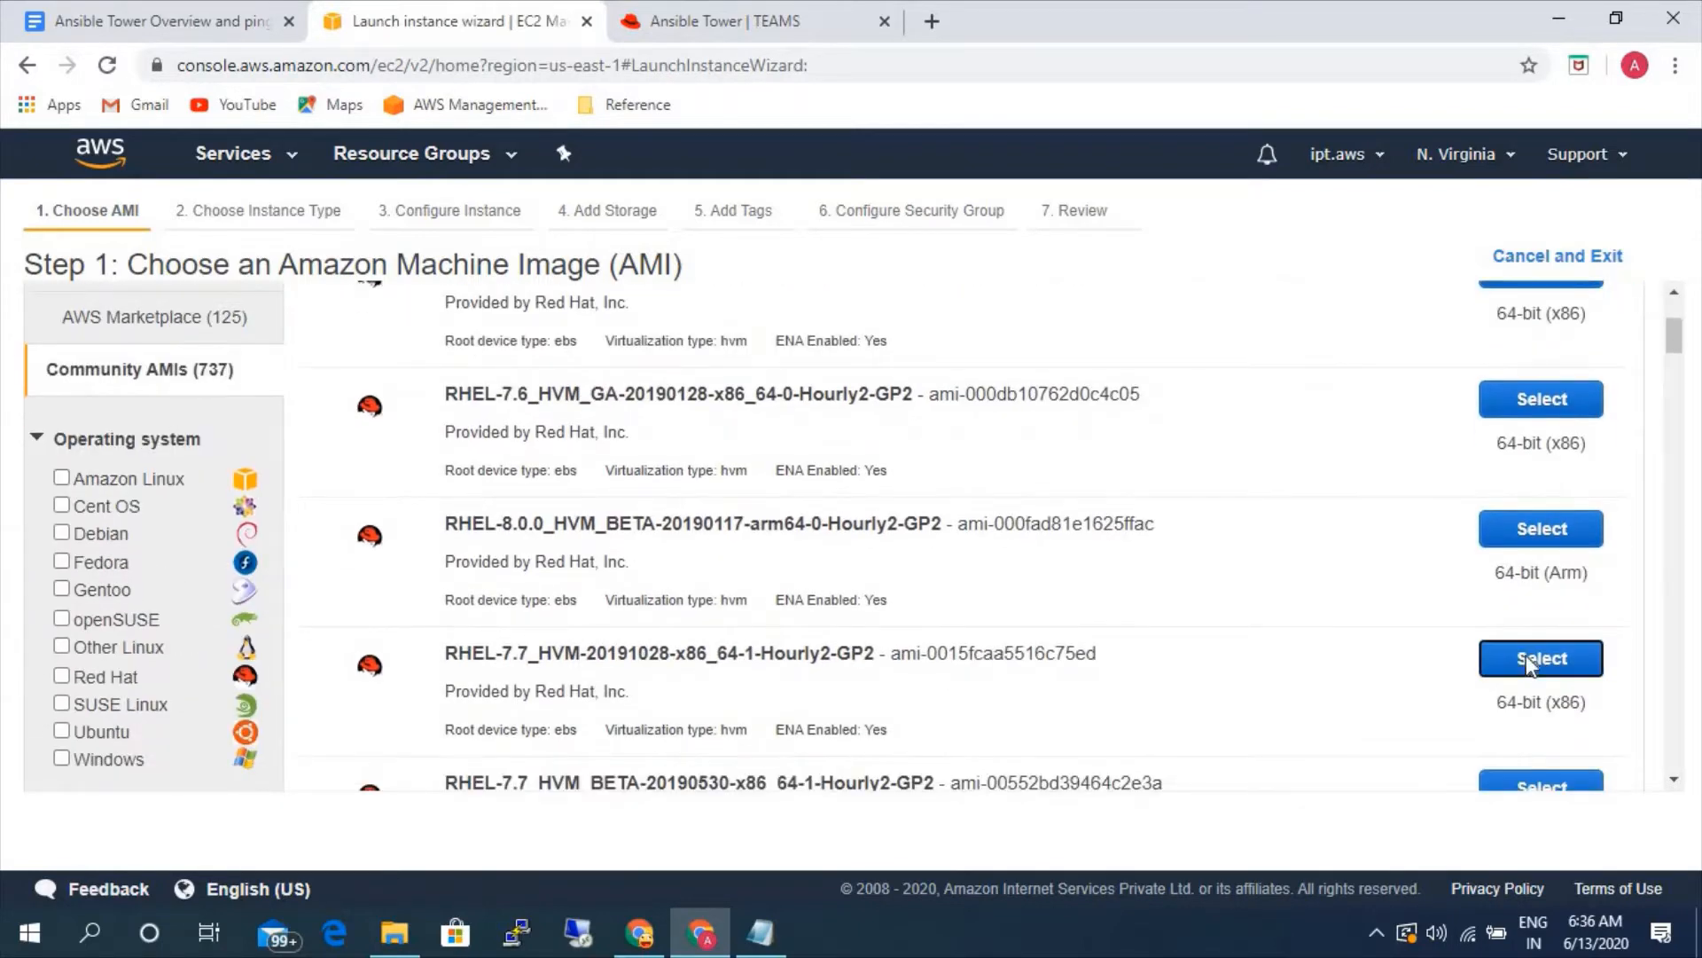
{"action": "left_click", "coordinate": [1529, 660]}
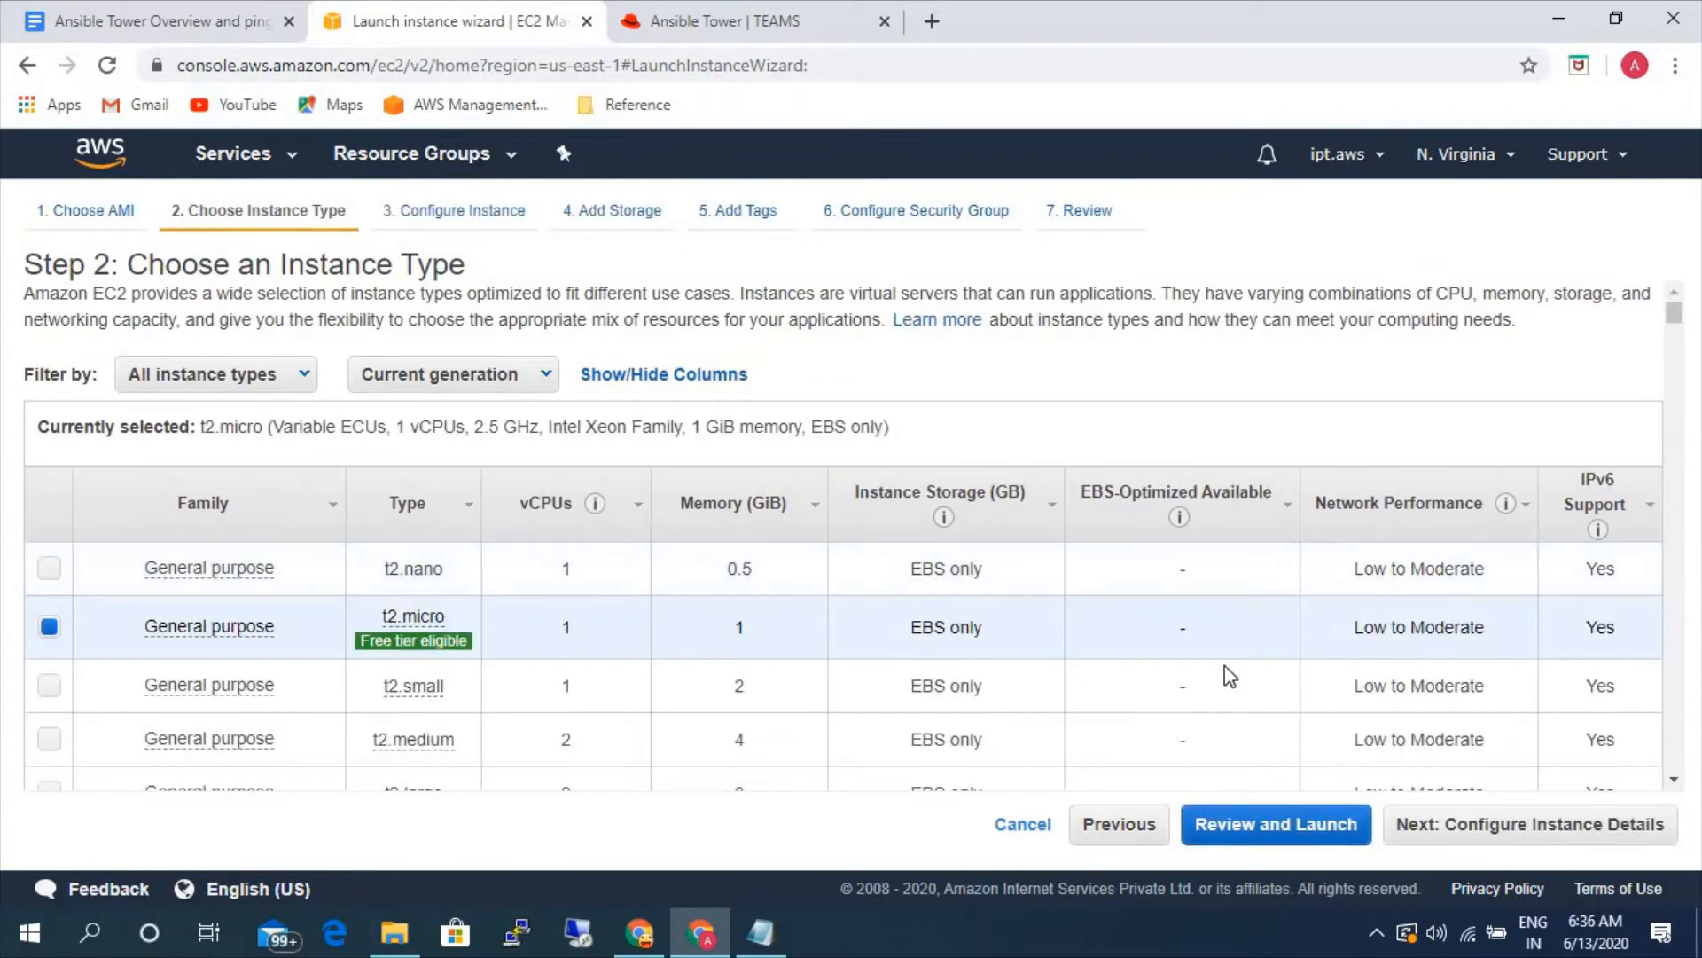
- Accept the t2.micro instance type with default instance details and storage, and proceed to the tags stage
{"action": "left_click", "coordinate": [1392, 829]}
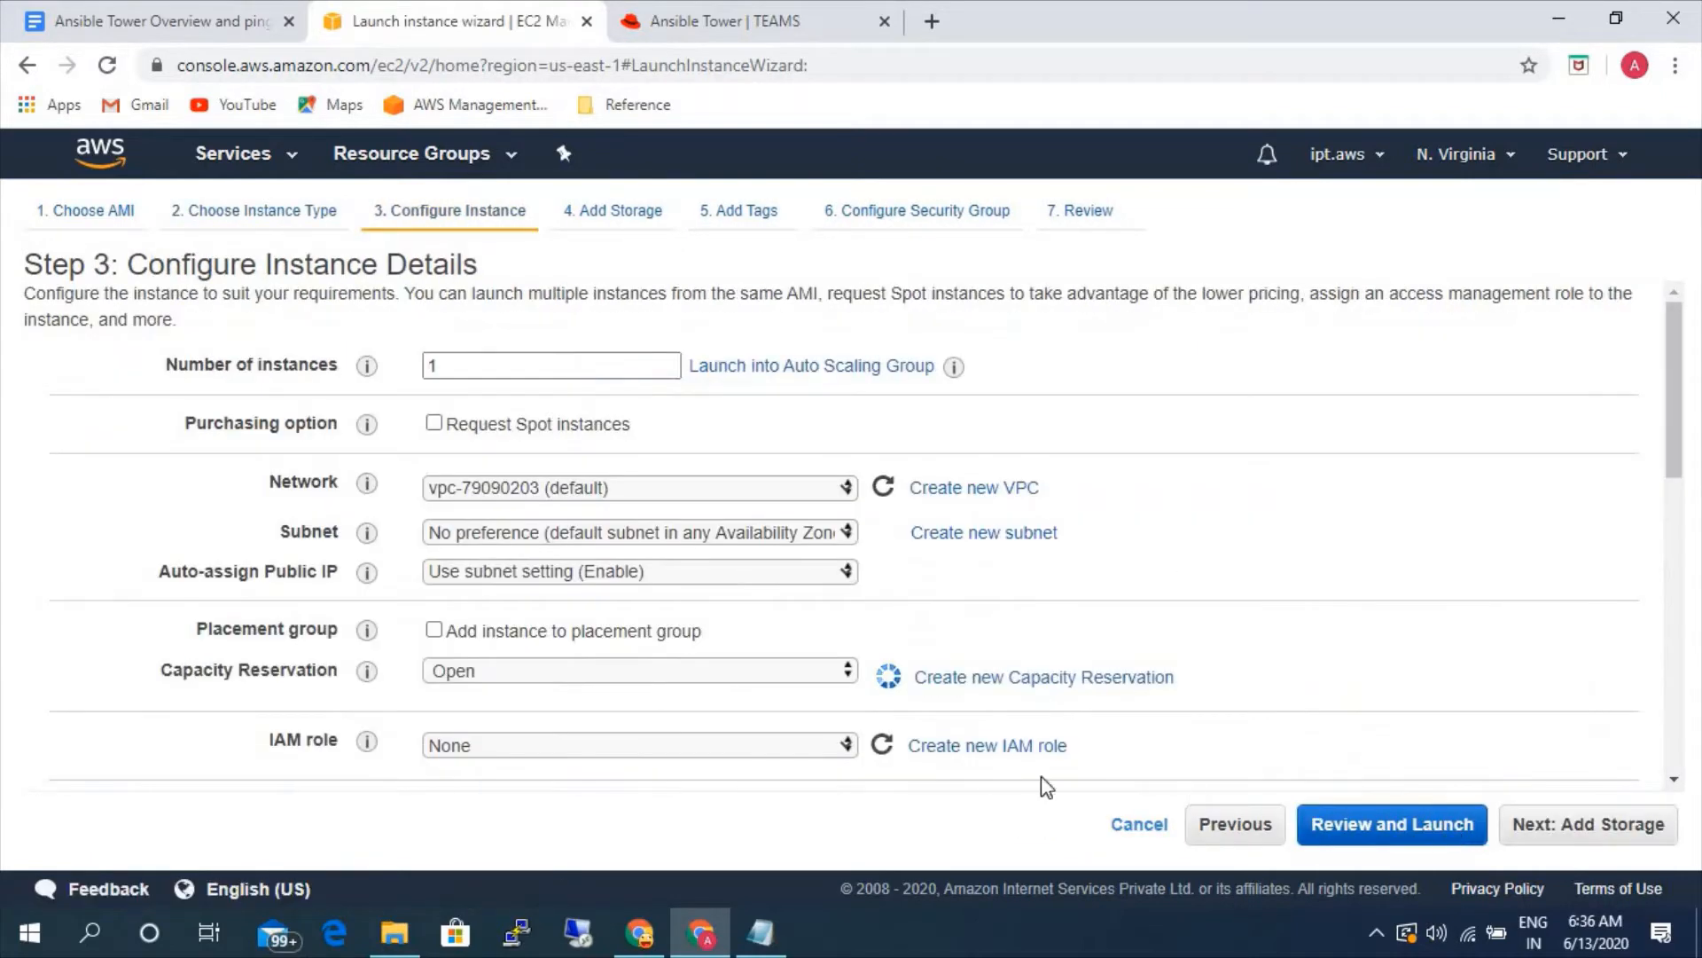
{"action": "left_click", "coordinate": [1541, 833]}
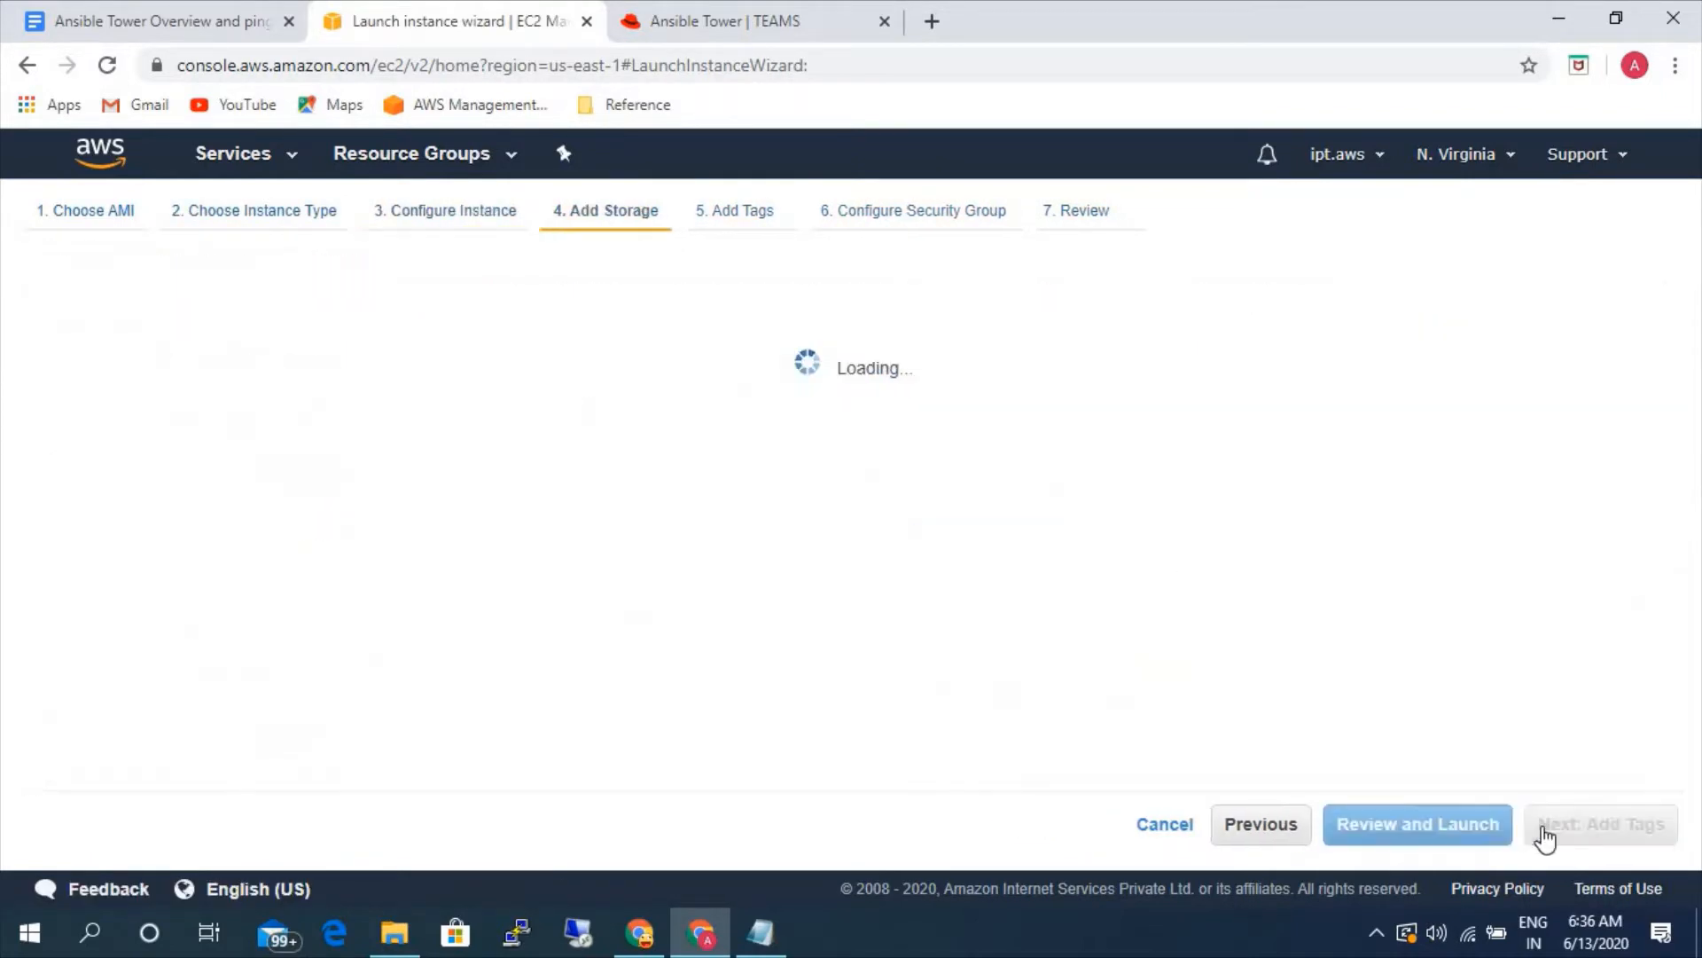
{"action": "left_click", "coordinate": [1554, 833]}
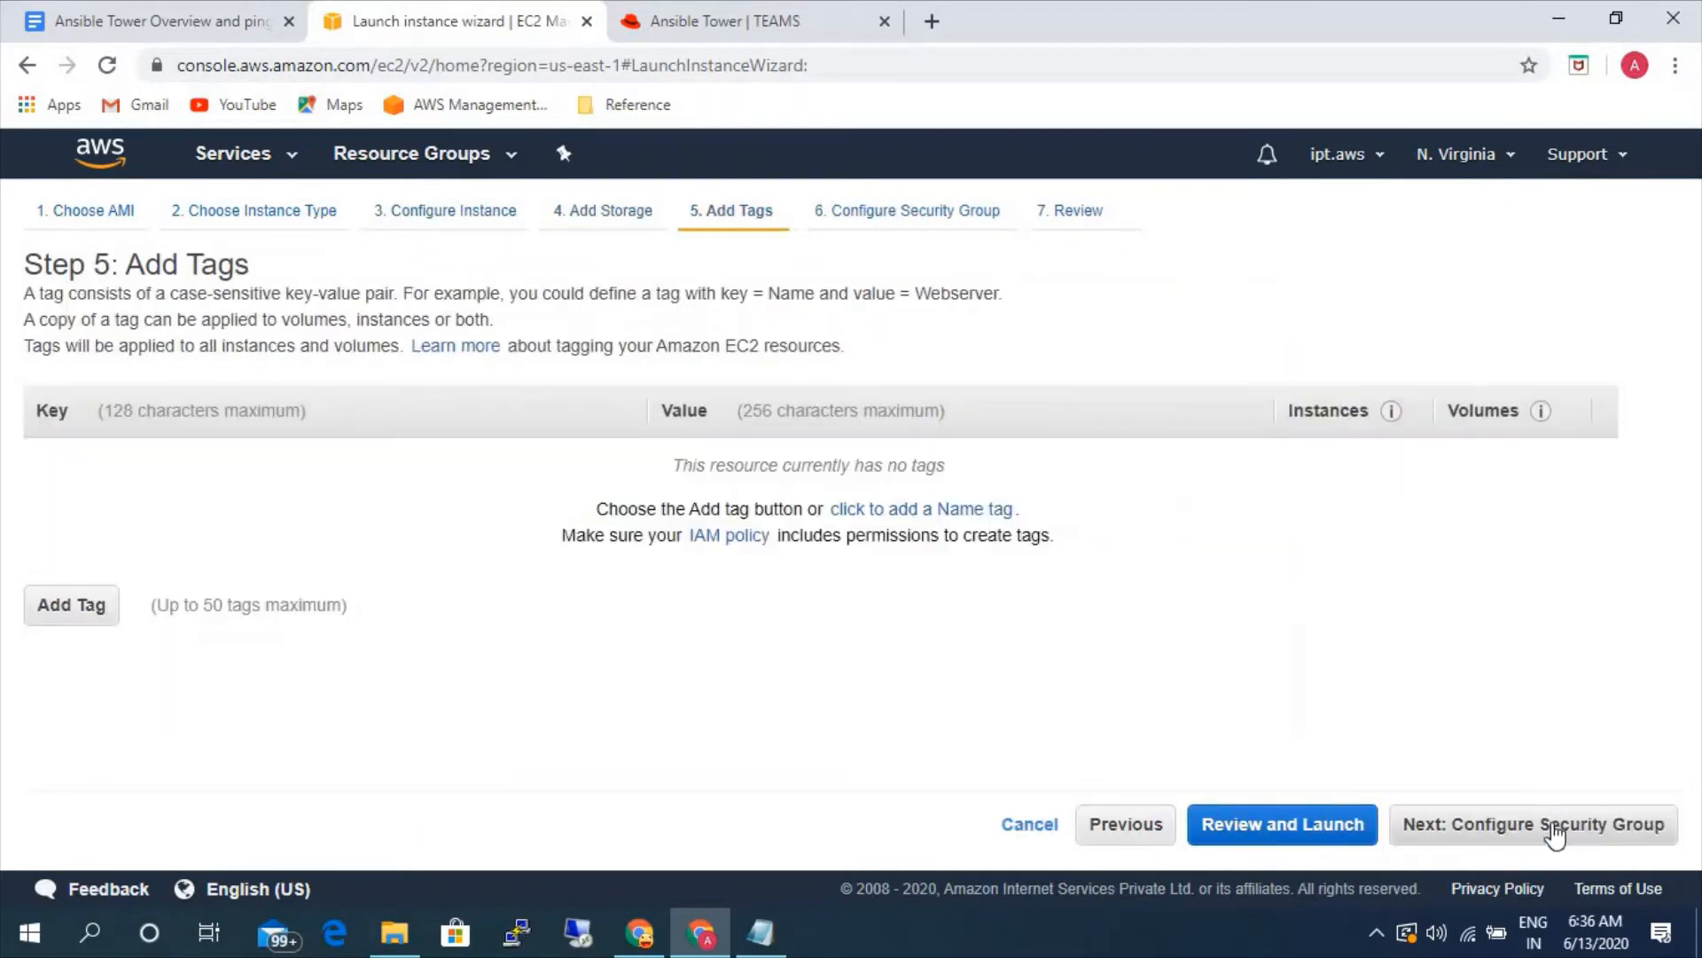
- Add a tag with key Name and value rhel-linux-server, and proceed to the security group configuration
{"action": "left_click", "coordinate": [66, 605]}
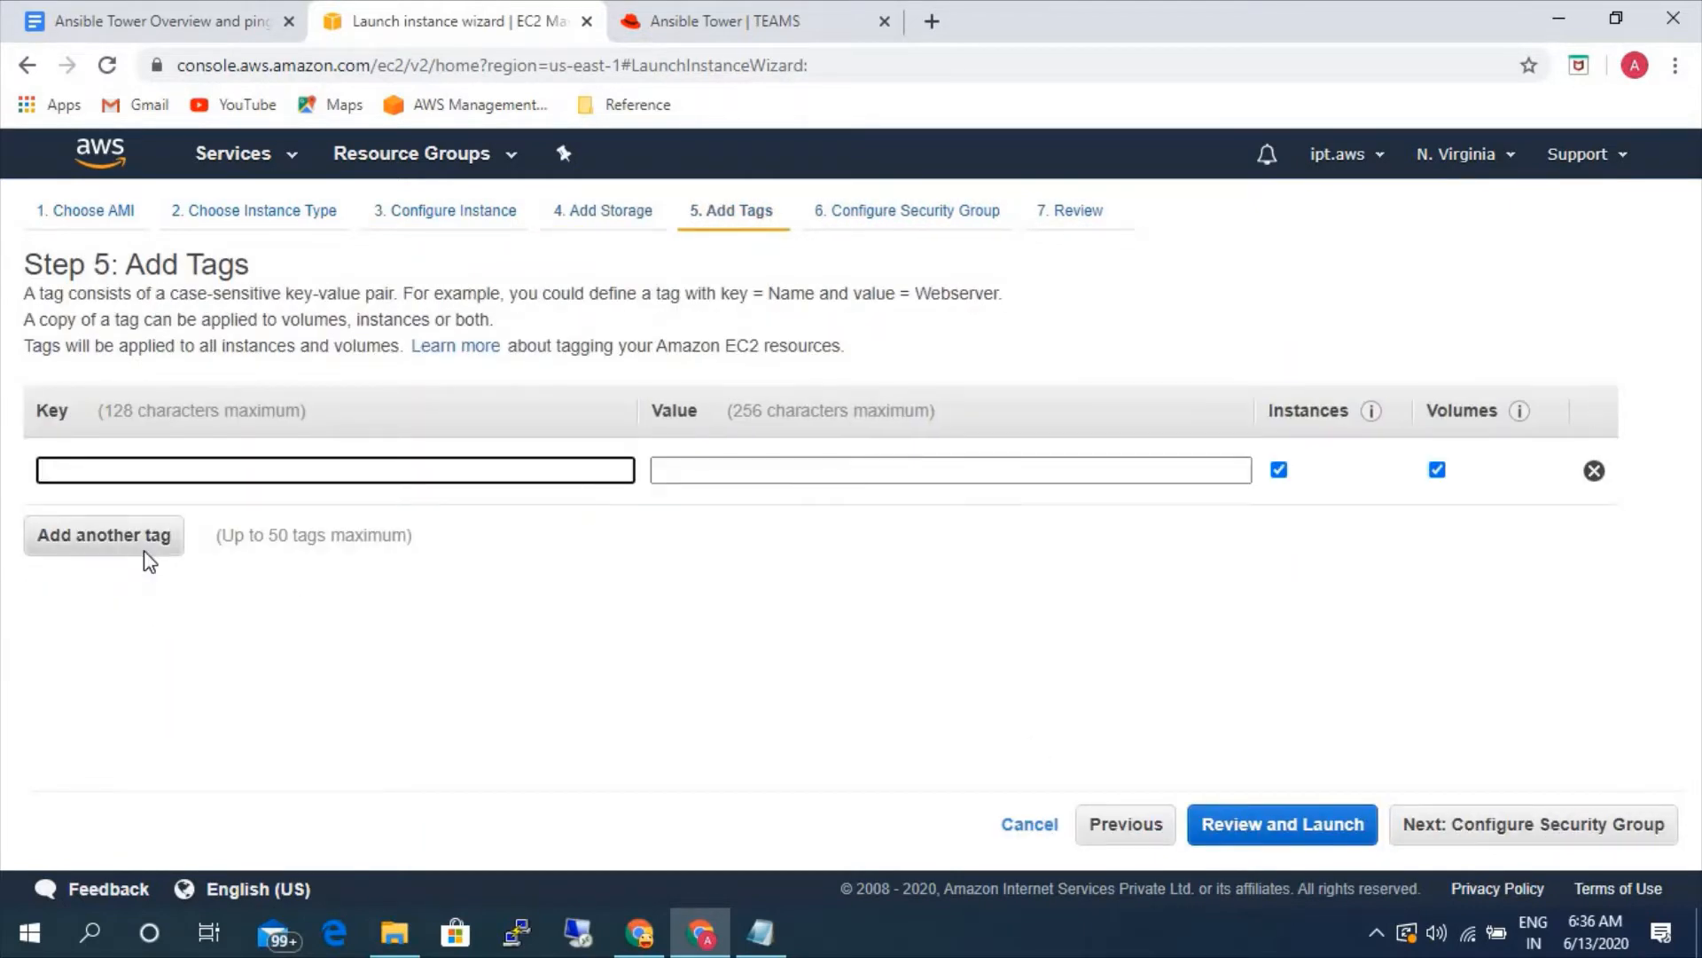
{"action": "type", "text": "Name"}
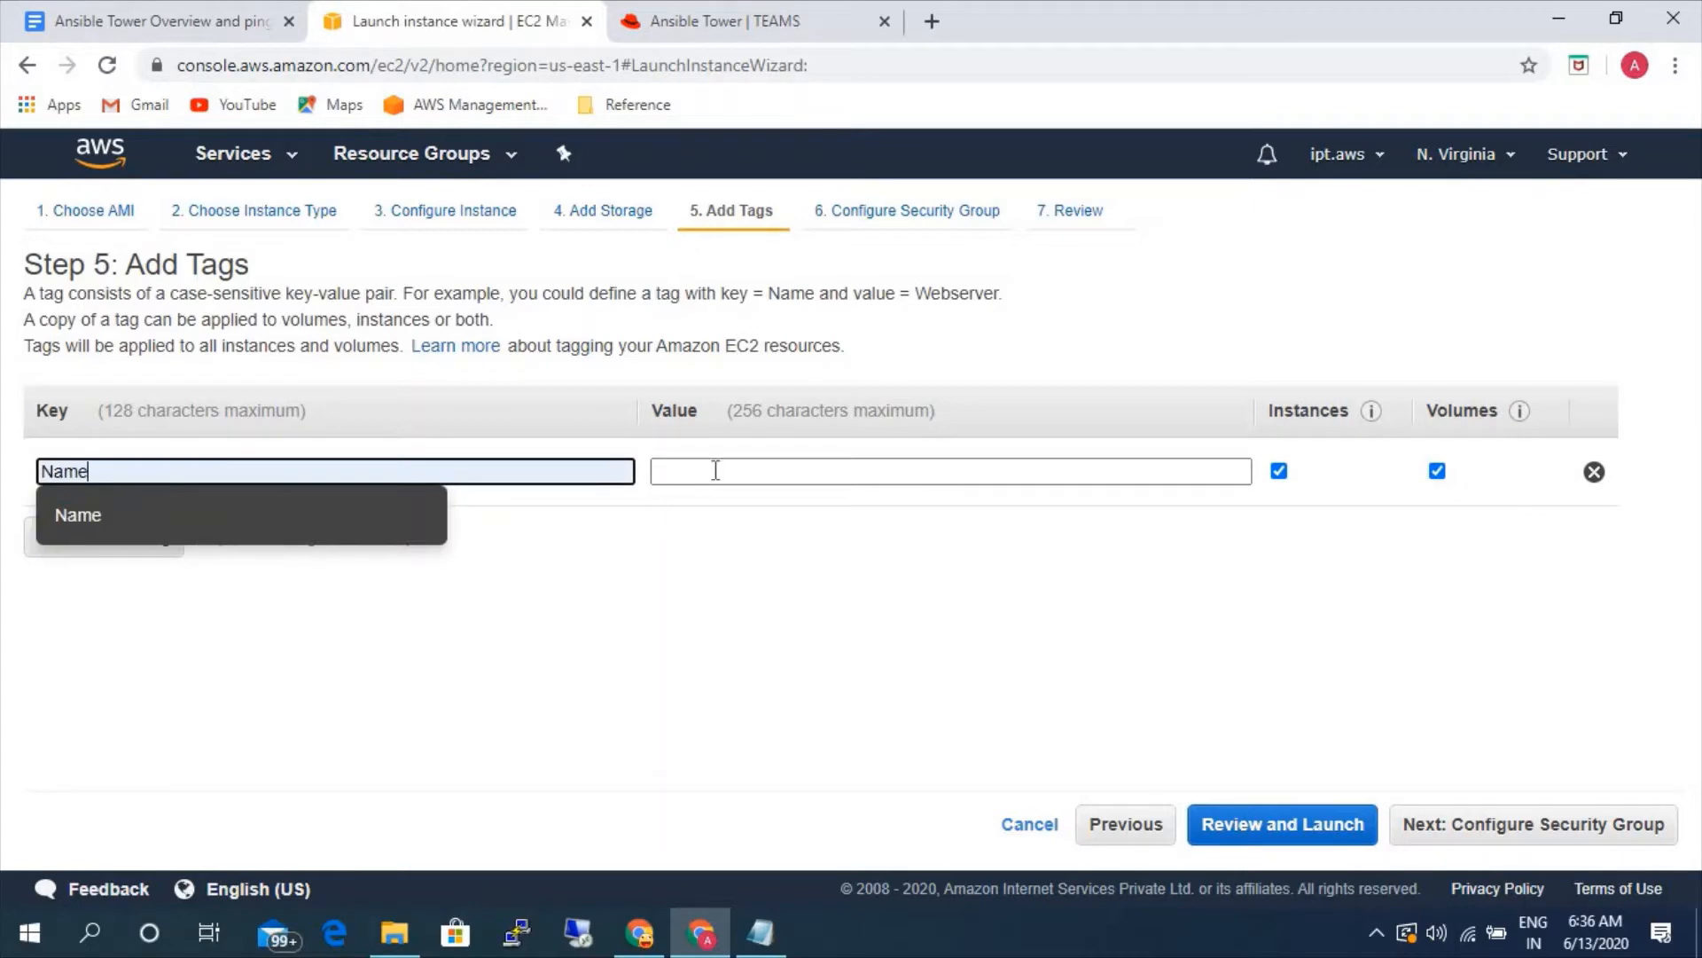
{"action": "left_click", "coordinate": [716, 470]}
{"action": "type", "text": "rhel"}
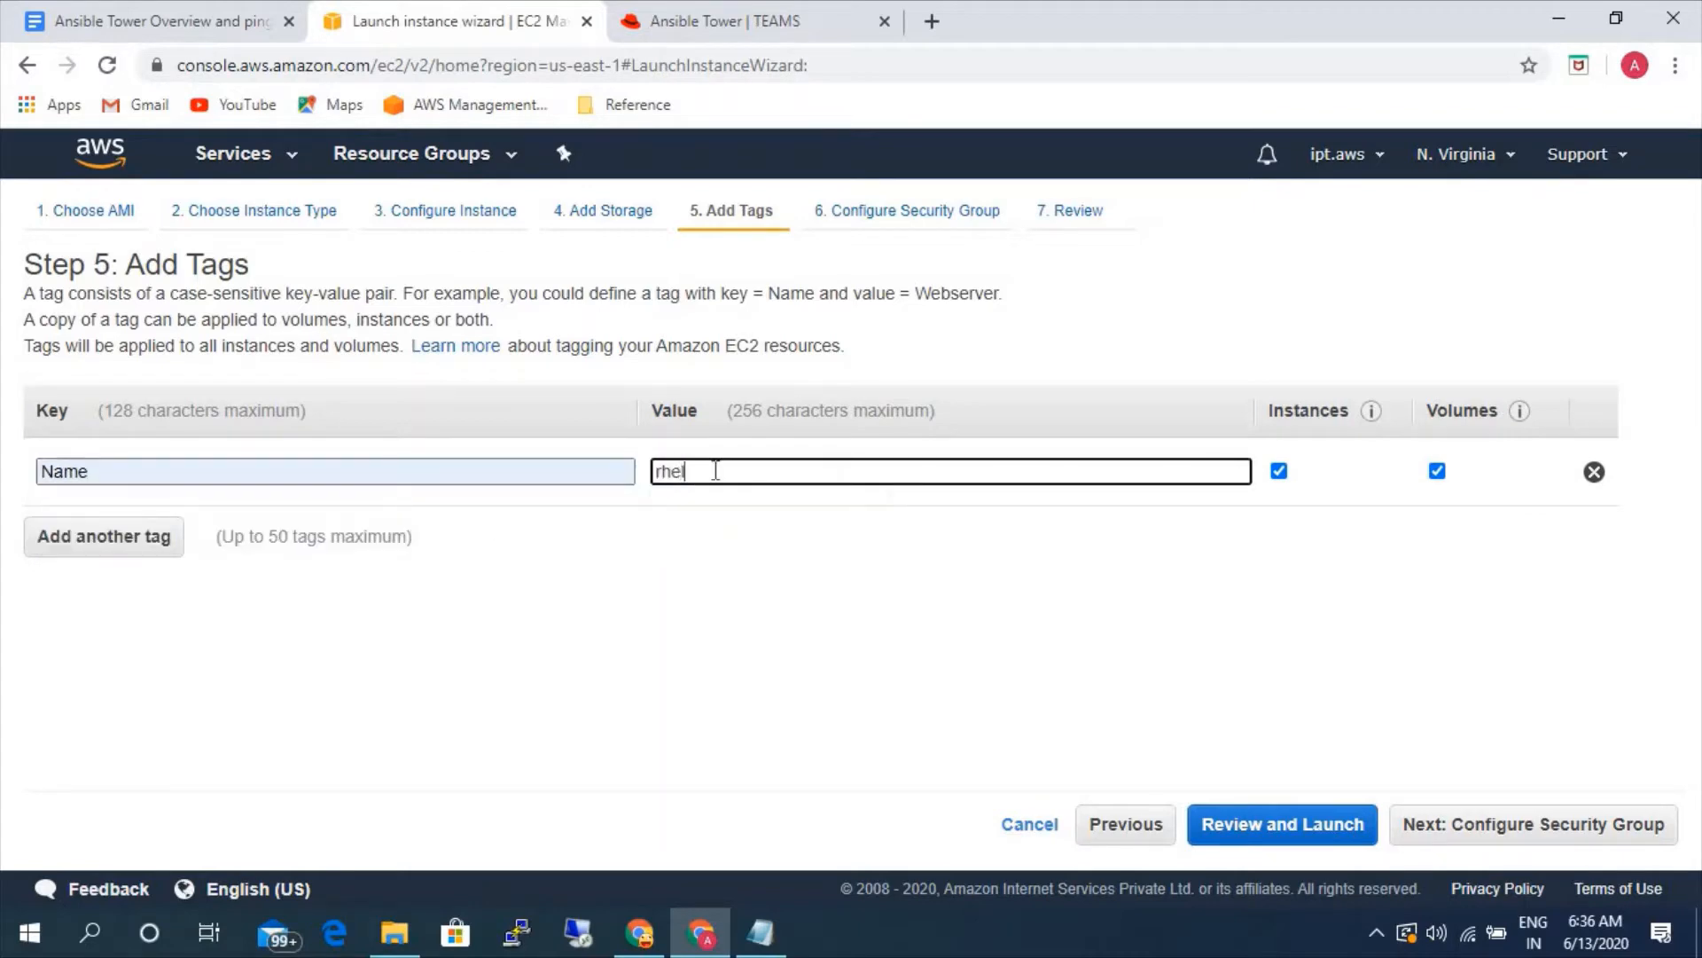
{"action": "type", "text": "-linux-server"}
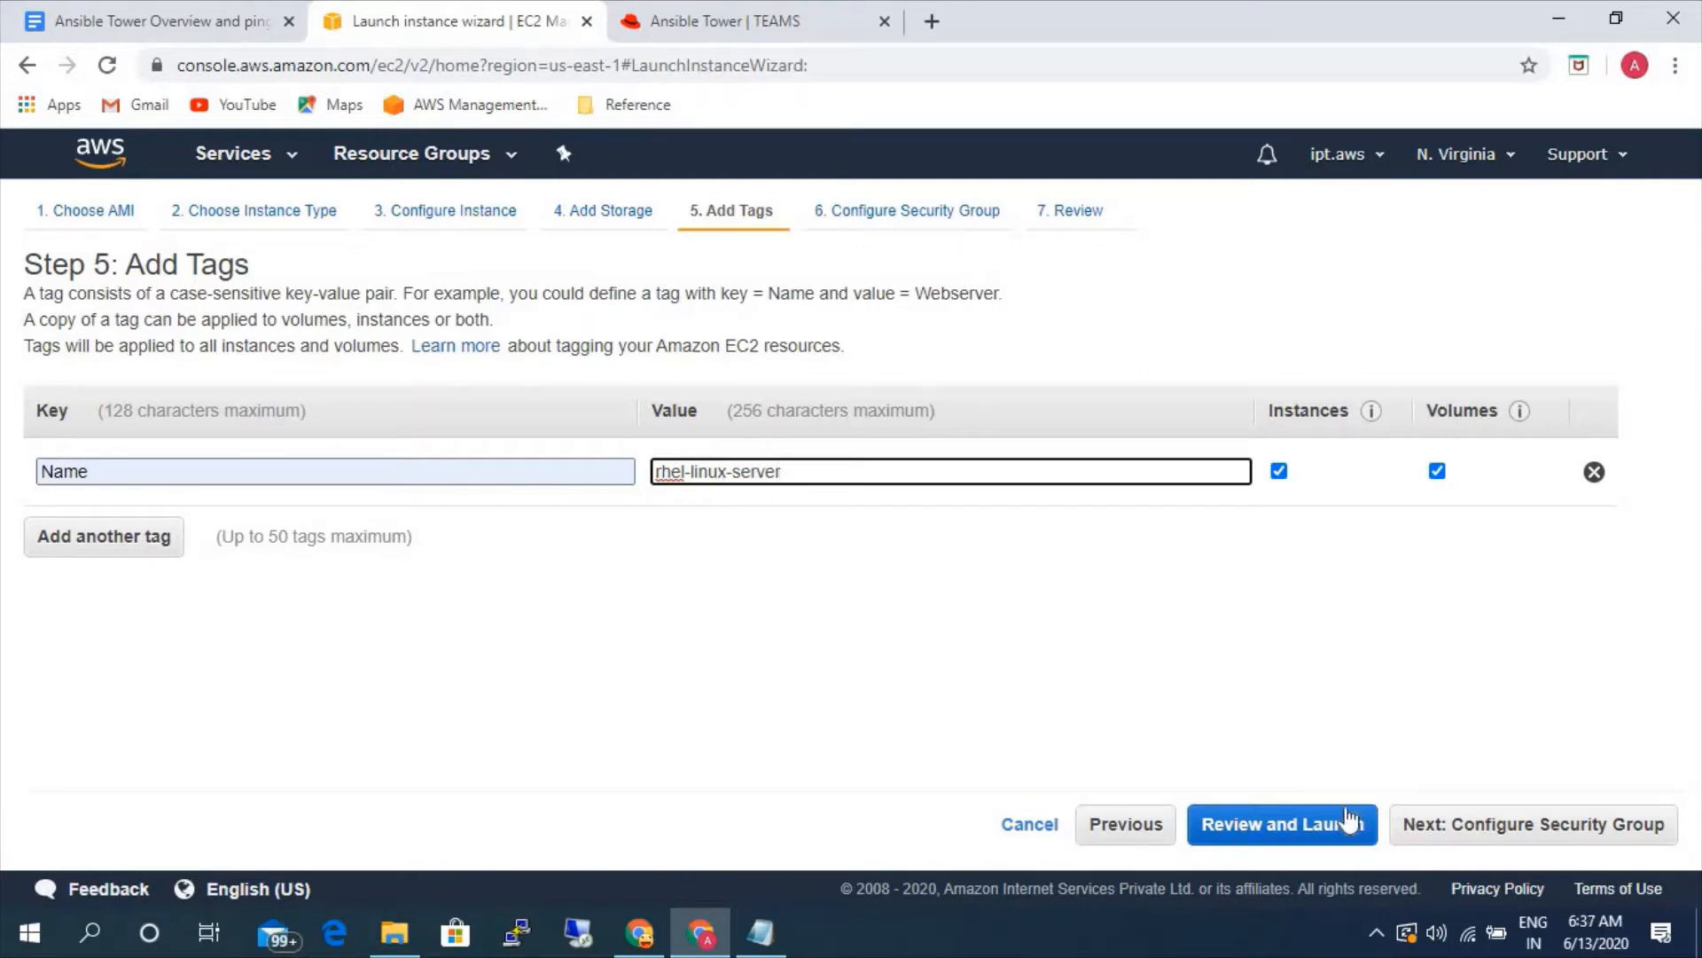
{"action": "left_click", "coordinate": [1438, 829]}
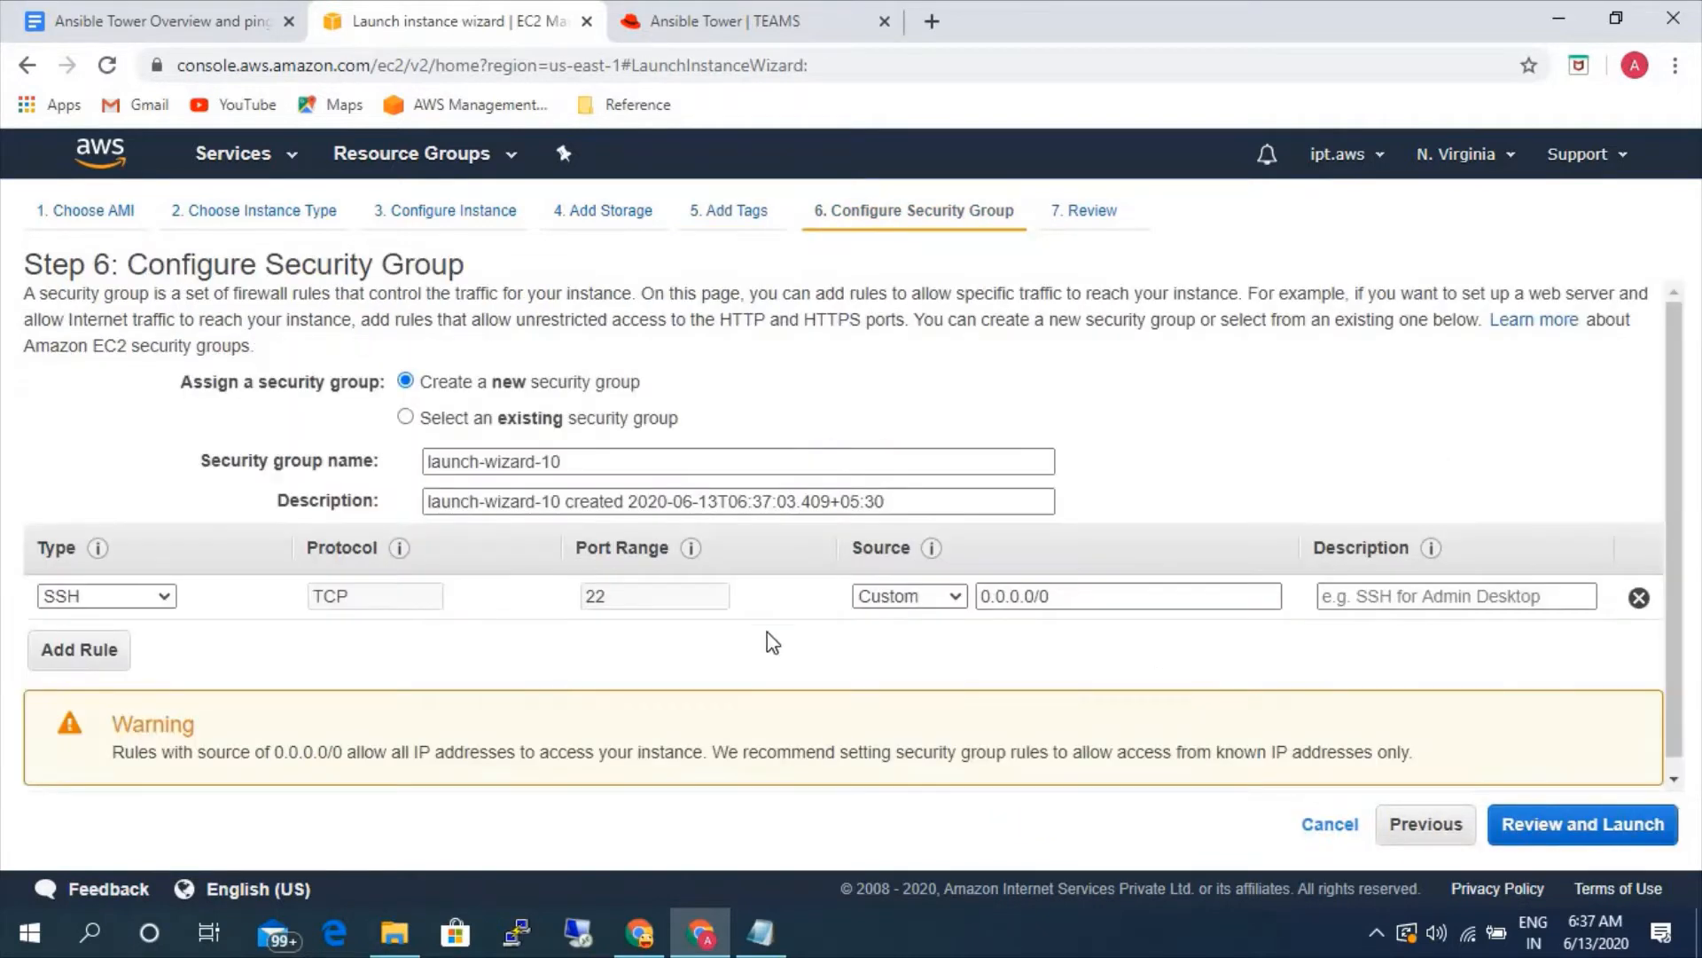
- Add an All traffic rule with source Anywhere to the new security group and proceed to the launch review
{"action": "left_click", "coordinate": [89, 661]}
{"action": "left_click", "coordinate": [133, 640]}
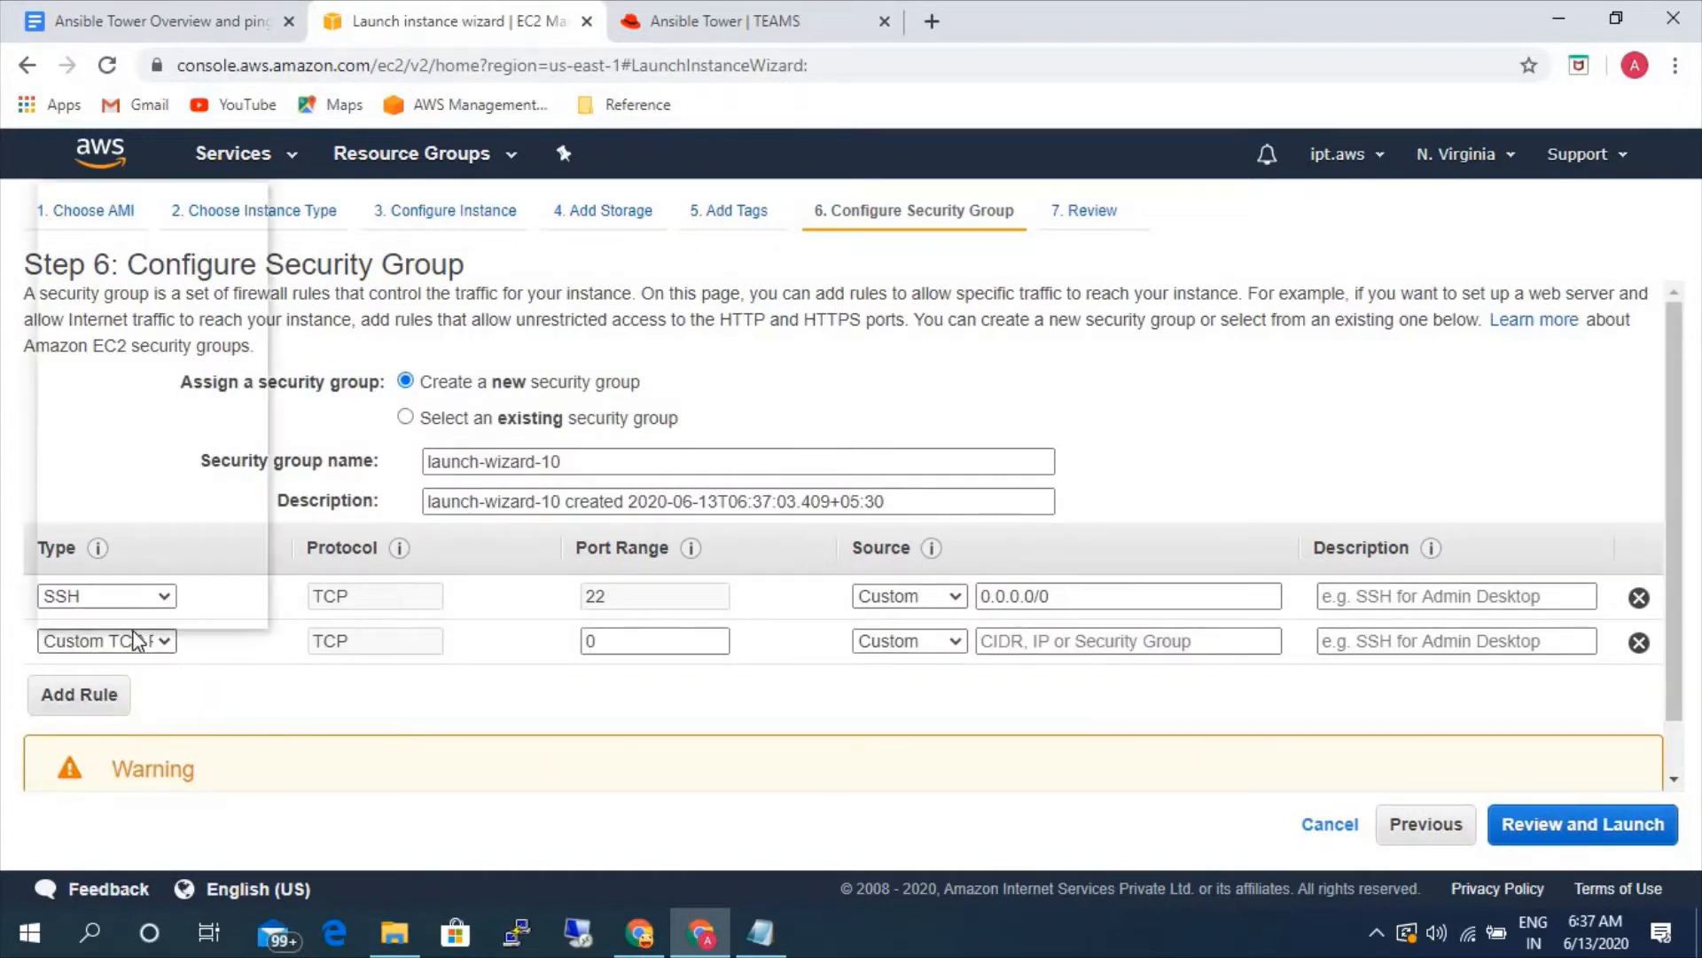
{"action": "scroll", "coordinate": [114, 505], "scroll_direction": "down", "scroll_amount": 1}
{"action": "scroll", "coordinate": [144, 452], "scroll_direction": "down", "scroll_amount": 3}
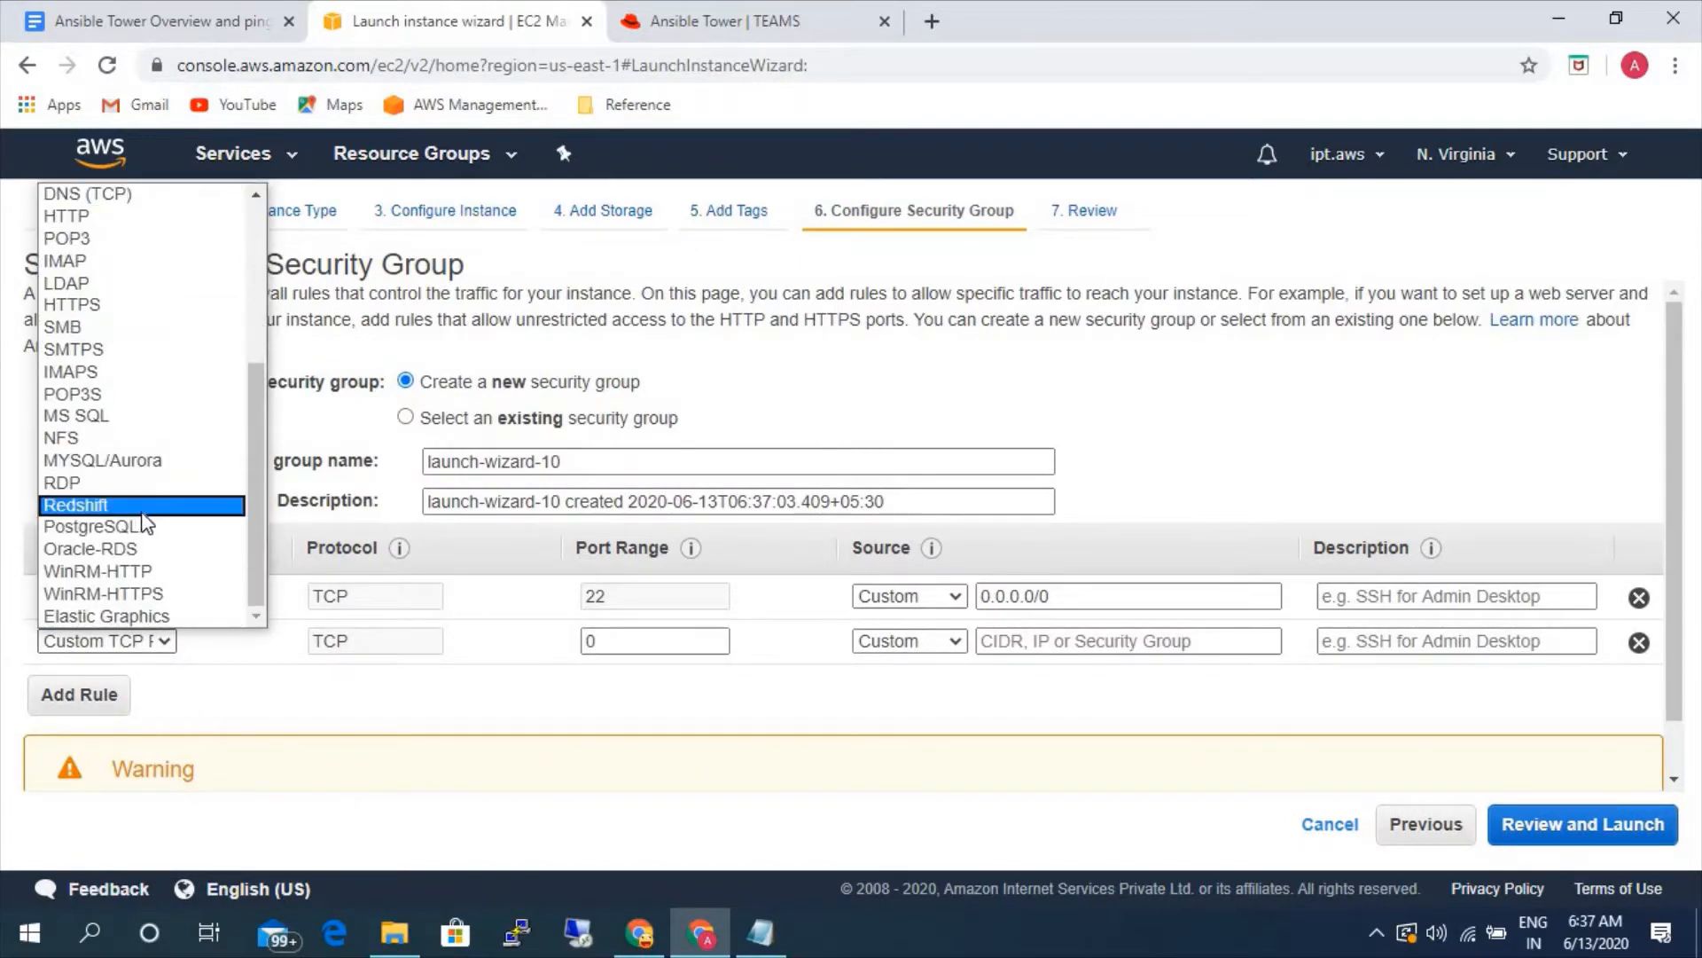
{"action": "scroll", "coordinate": [146, 524], "scroll_direction": "up", "scroll_amount": 4}
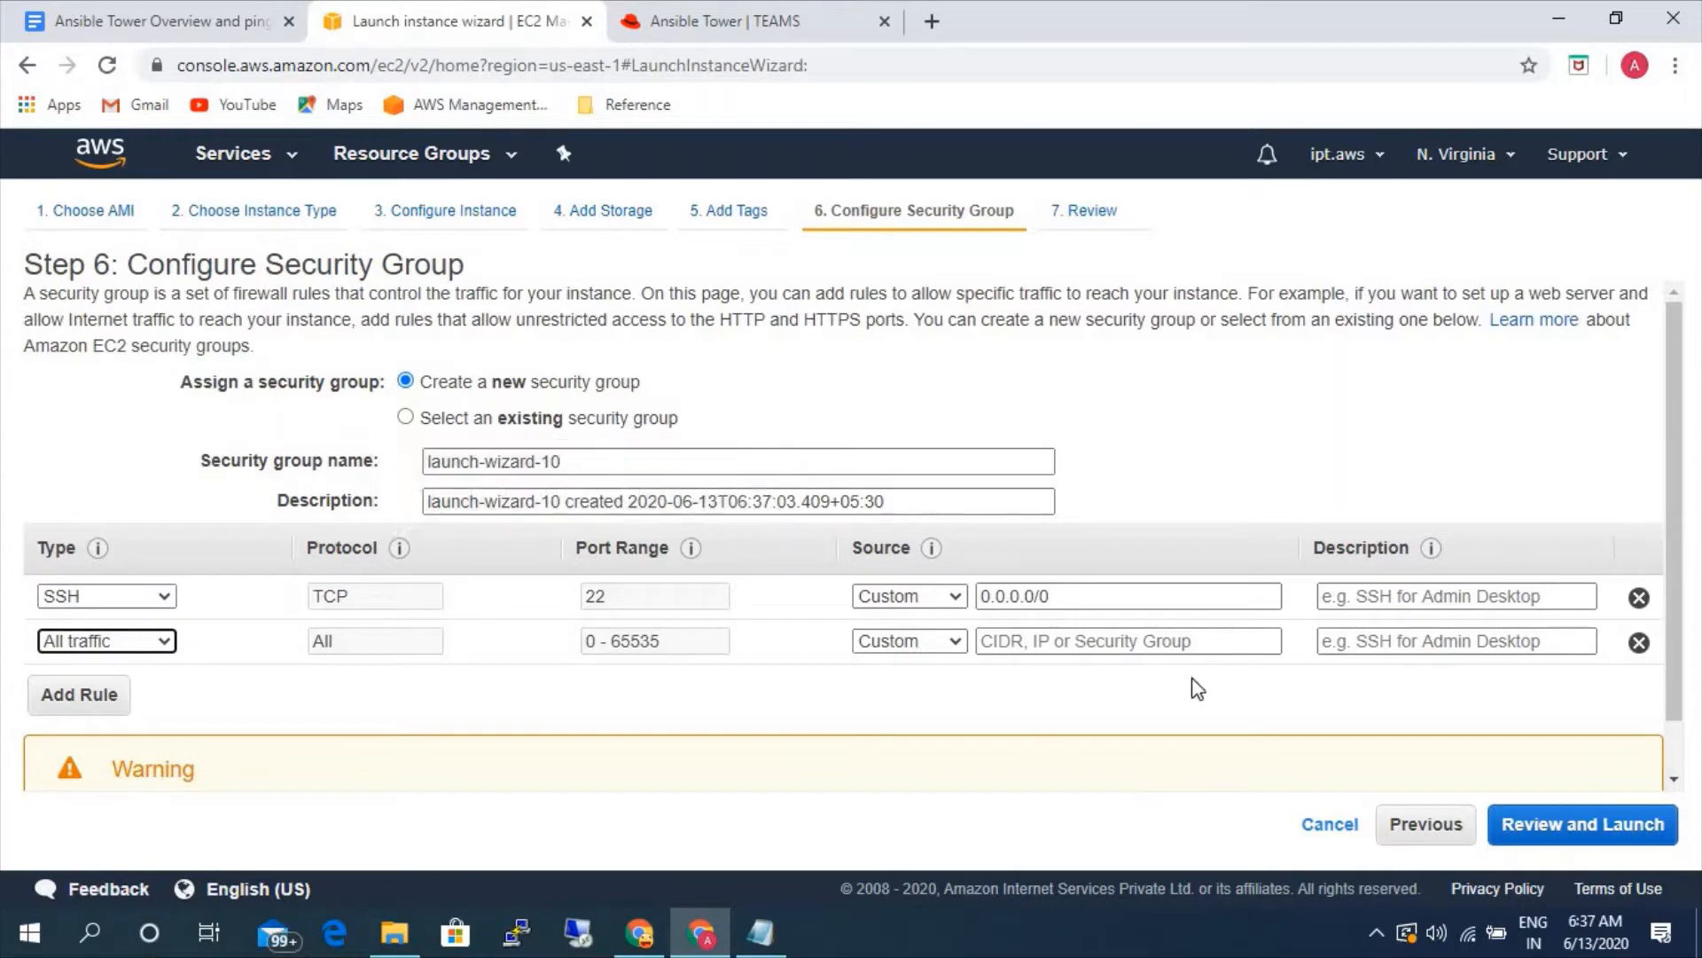
{"action": "left_click", "coordinate": [1512, 824]}
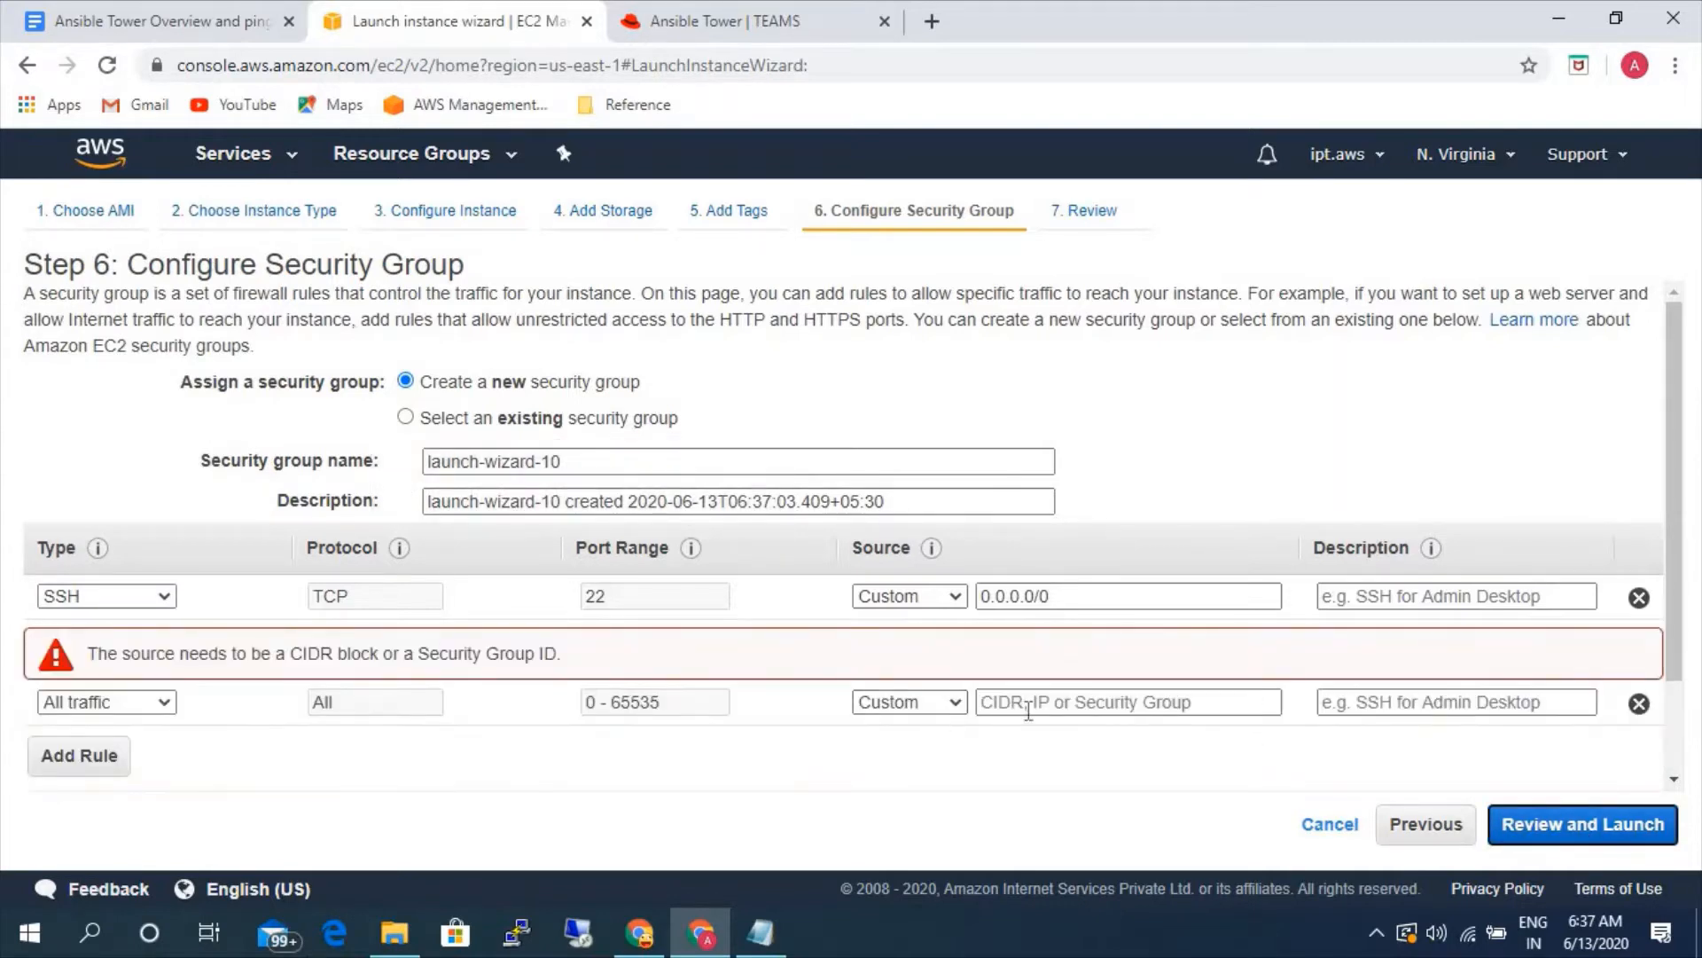
{"action": "left_click", "coordinate": [939, 702]}
{"action": "left_click", "coordinate": [895, 746]}
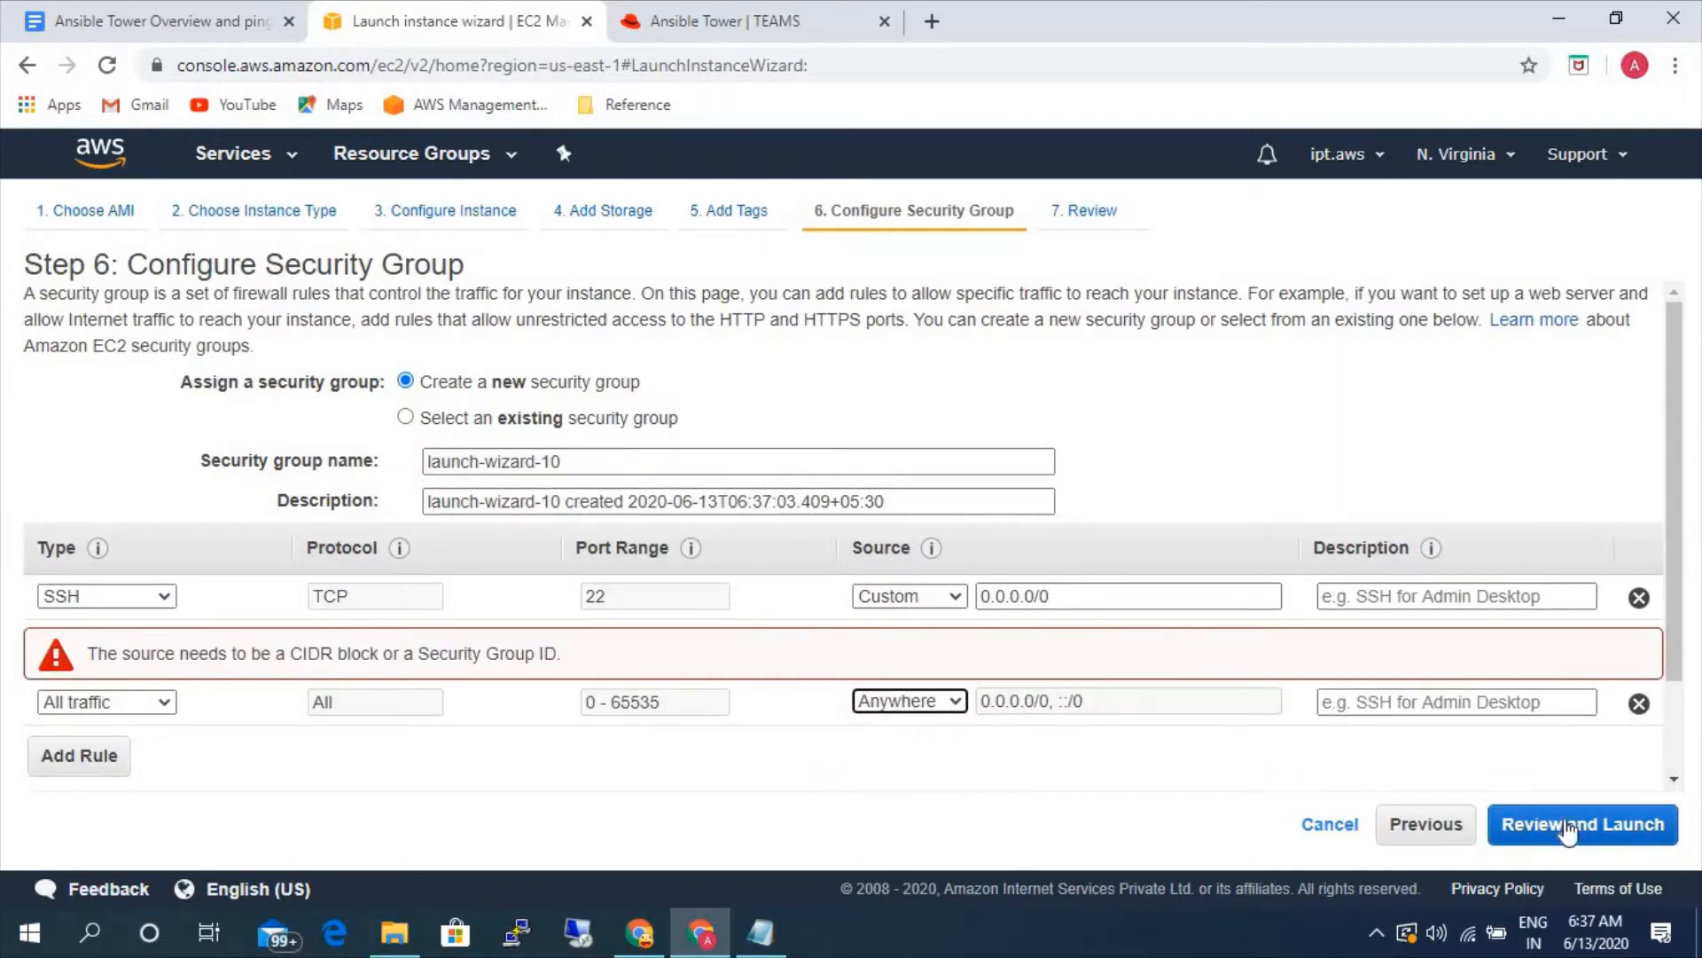
{"action": "left_click", "coordinate": [1567, 829]}
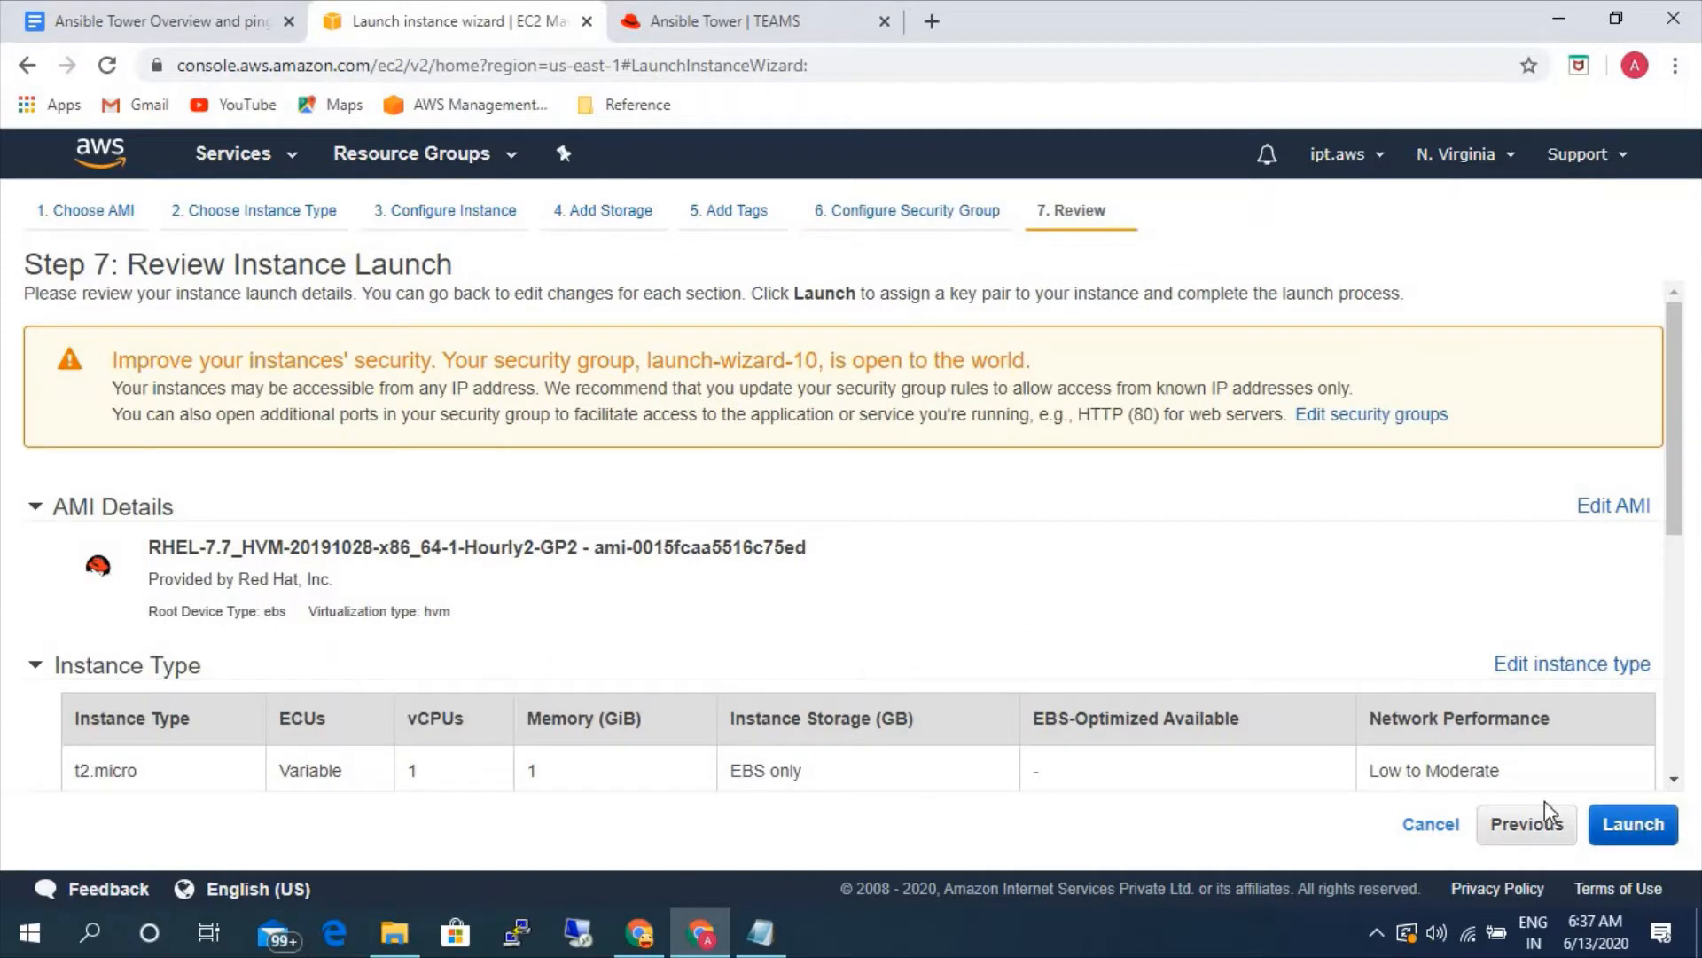
- Launch the RHEL instance with the existing key pair aws-ad, acknowledging private key access, and open the new instance in the instance list
{"action": "left_click", "coordinate": [1634, 823]}
{"action": "left_click", "coordinate": [595, 614]}
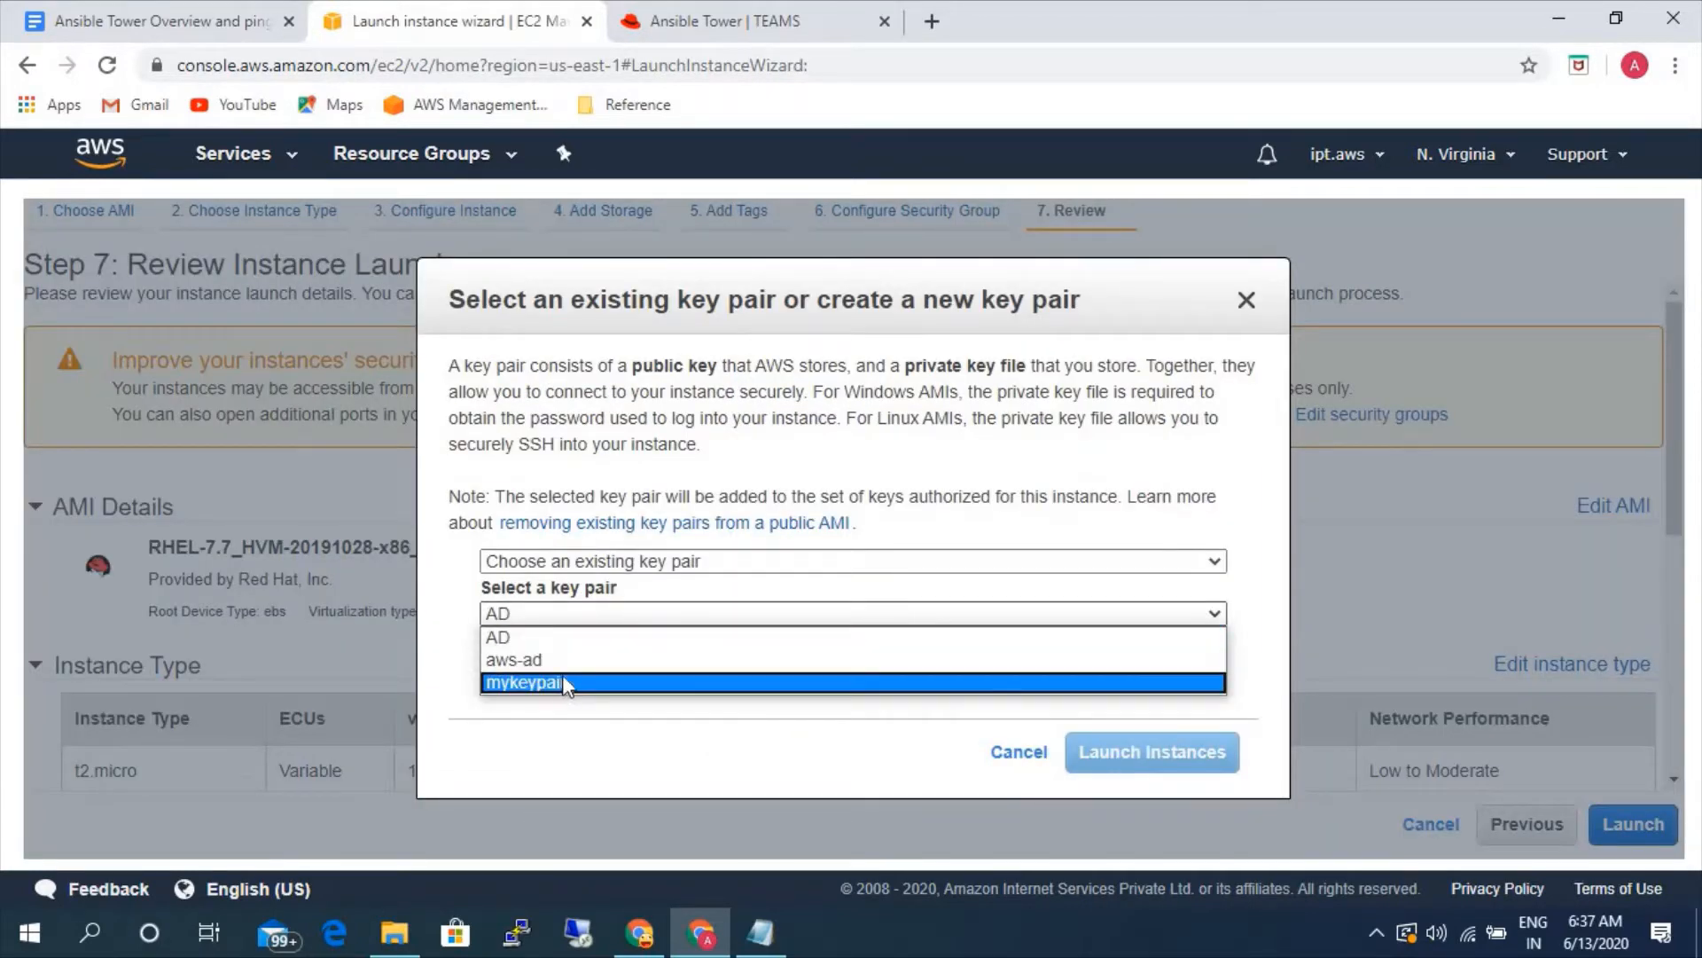
{"action": "key", "text": "Up"}
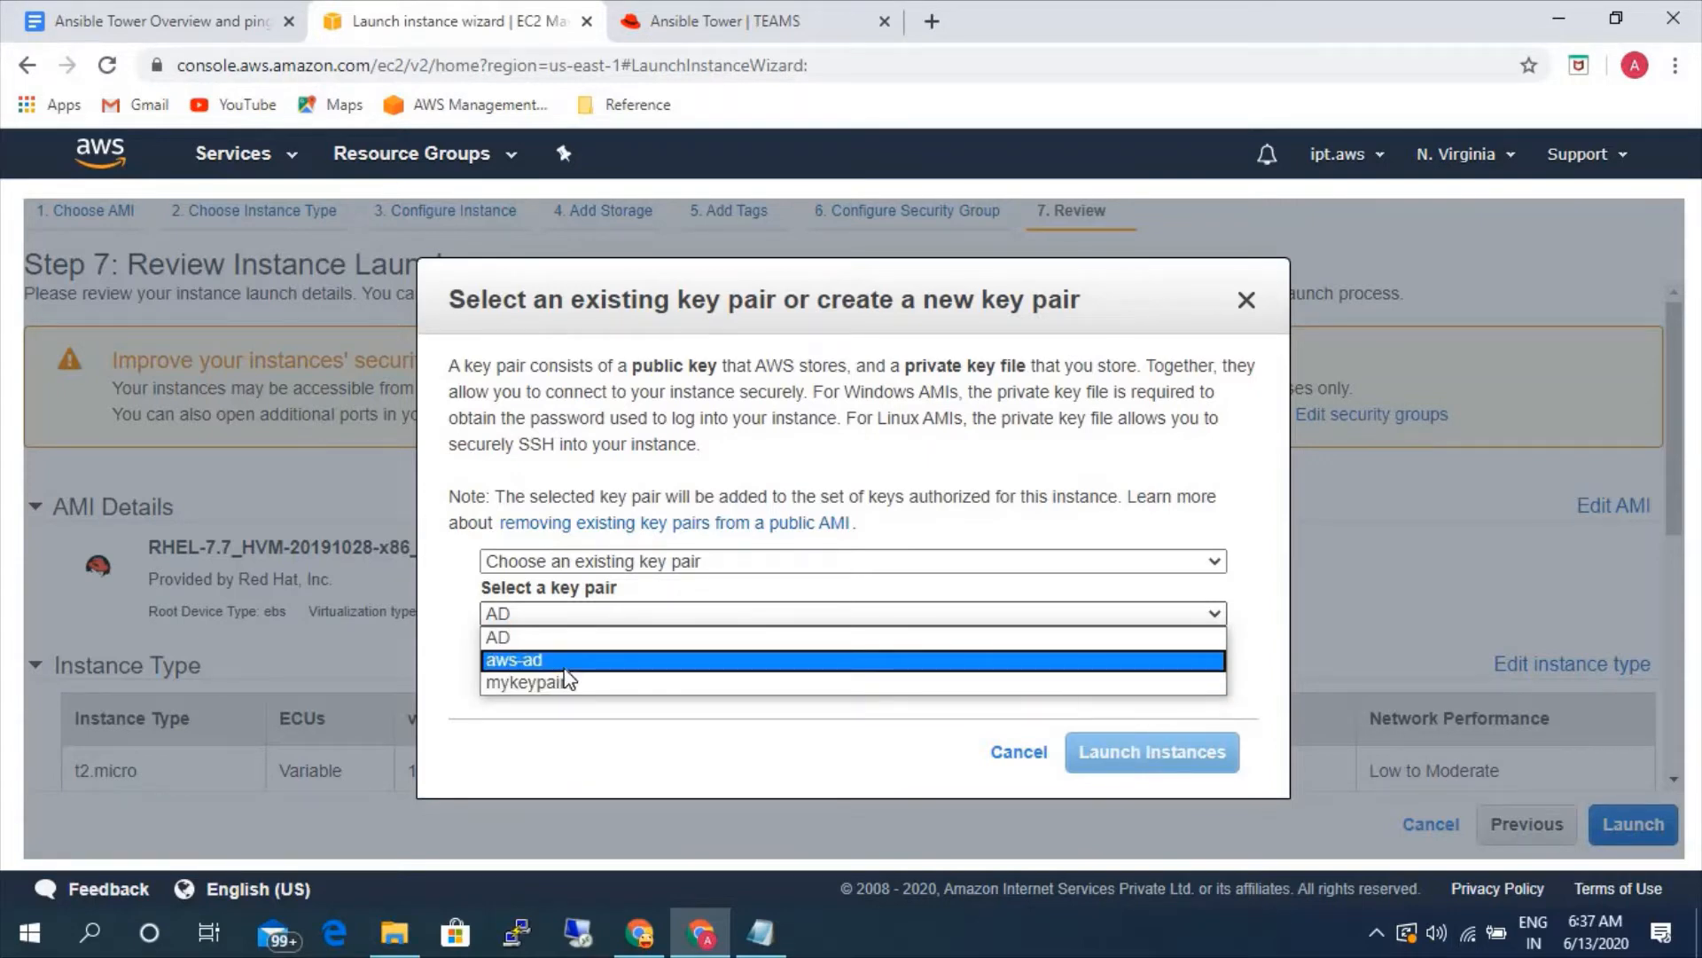
{"action": "key", "text": "Return"}
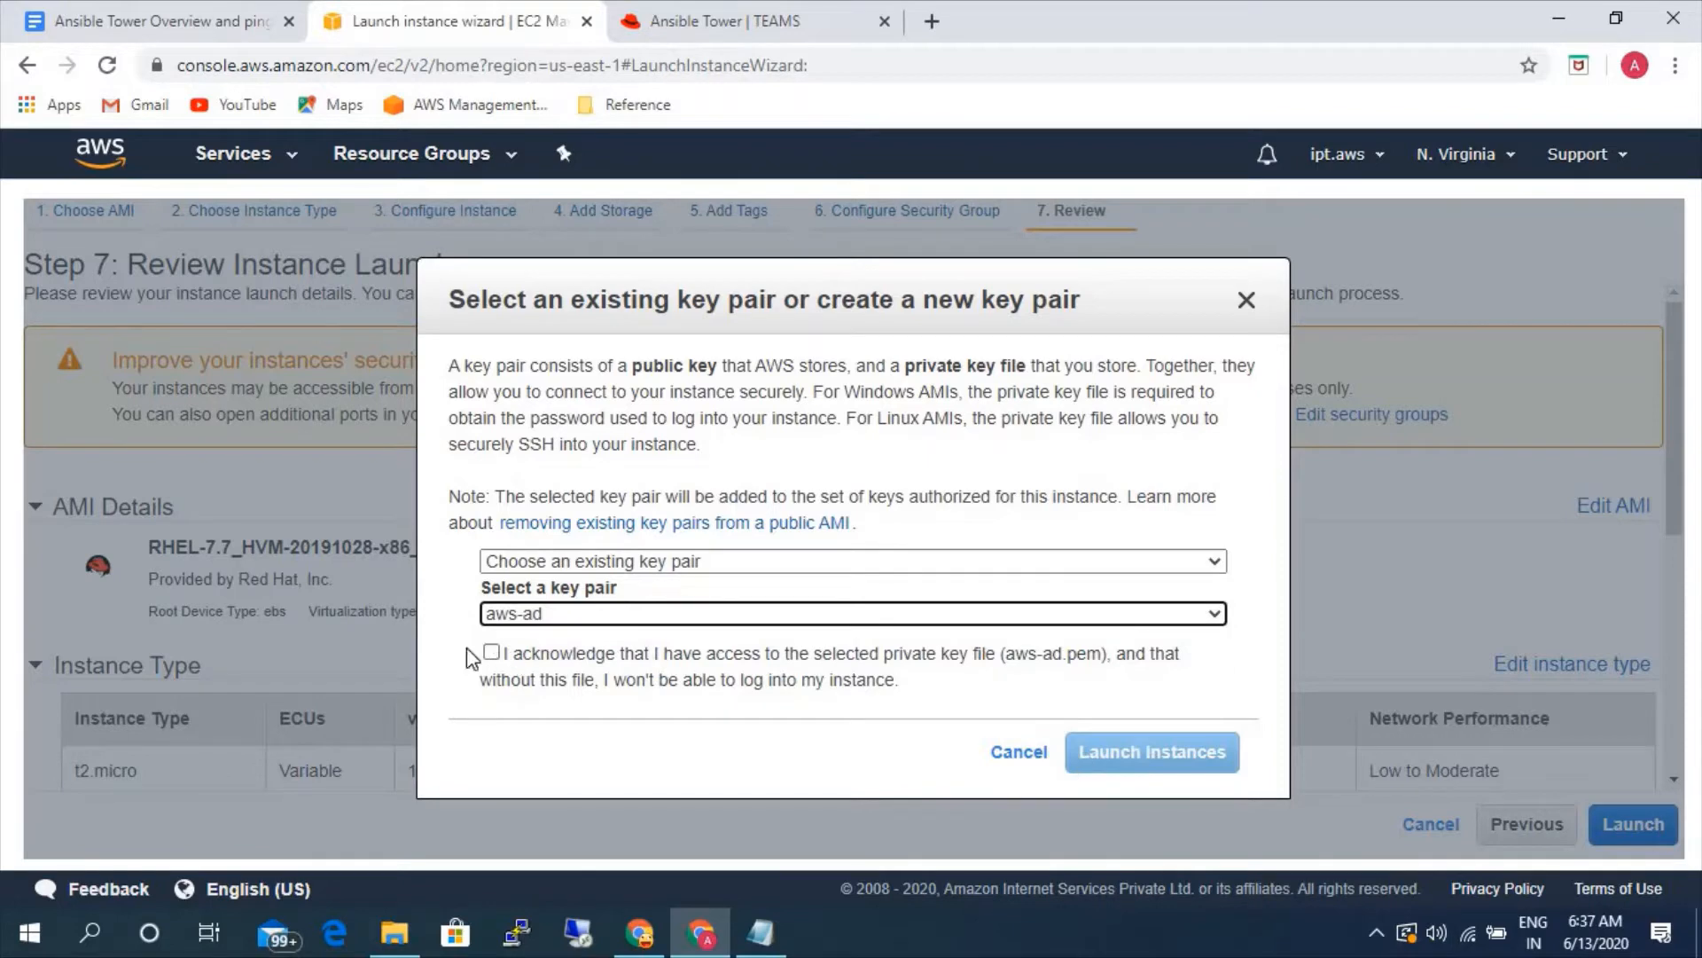
{"action": "left_click", "coordinate": [491, 654]}
{"action": "left_click", "coordinate": [1100, 752]}
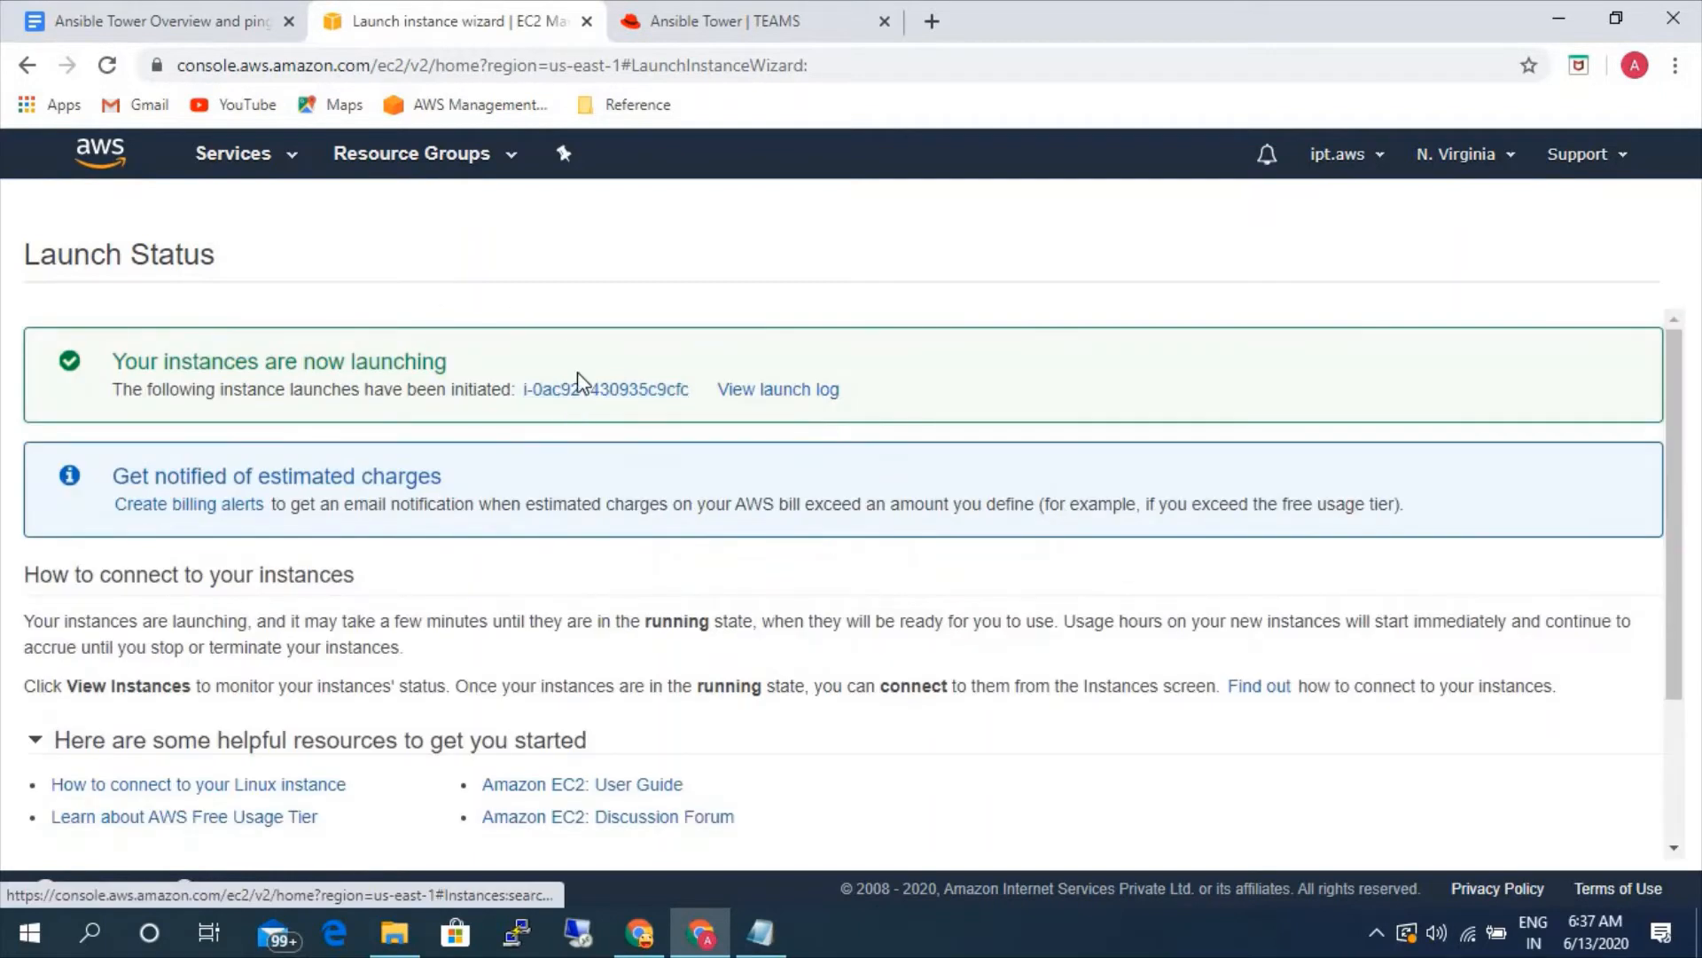
{"action": "left_click", "coordinate": [580, 390]}
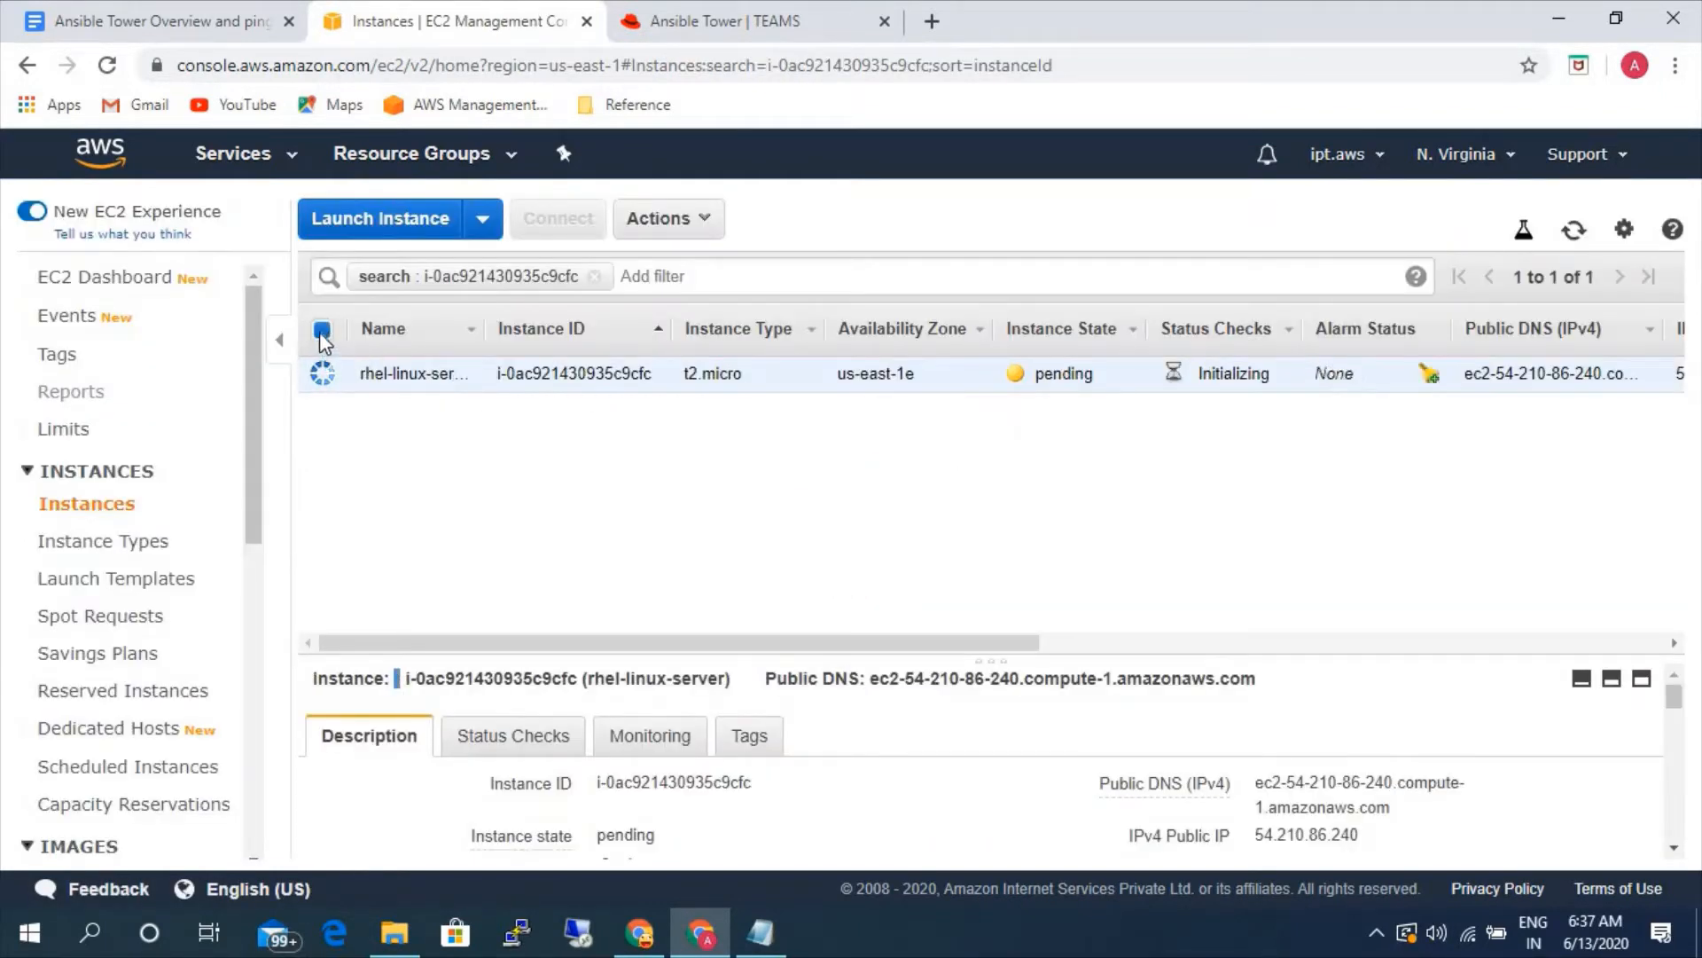
- Start launching another instance and select the Microsoft Windows Server 2016 Base AMI for it
{"action": "left_click", "coordinate": [353, 238]}
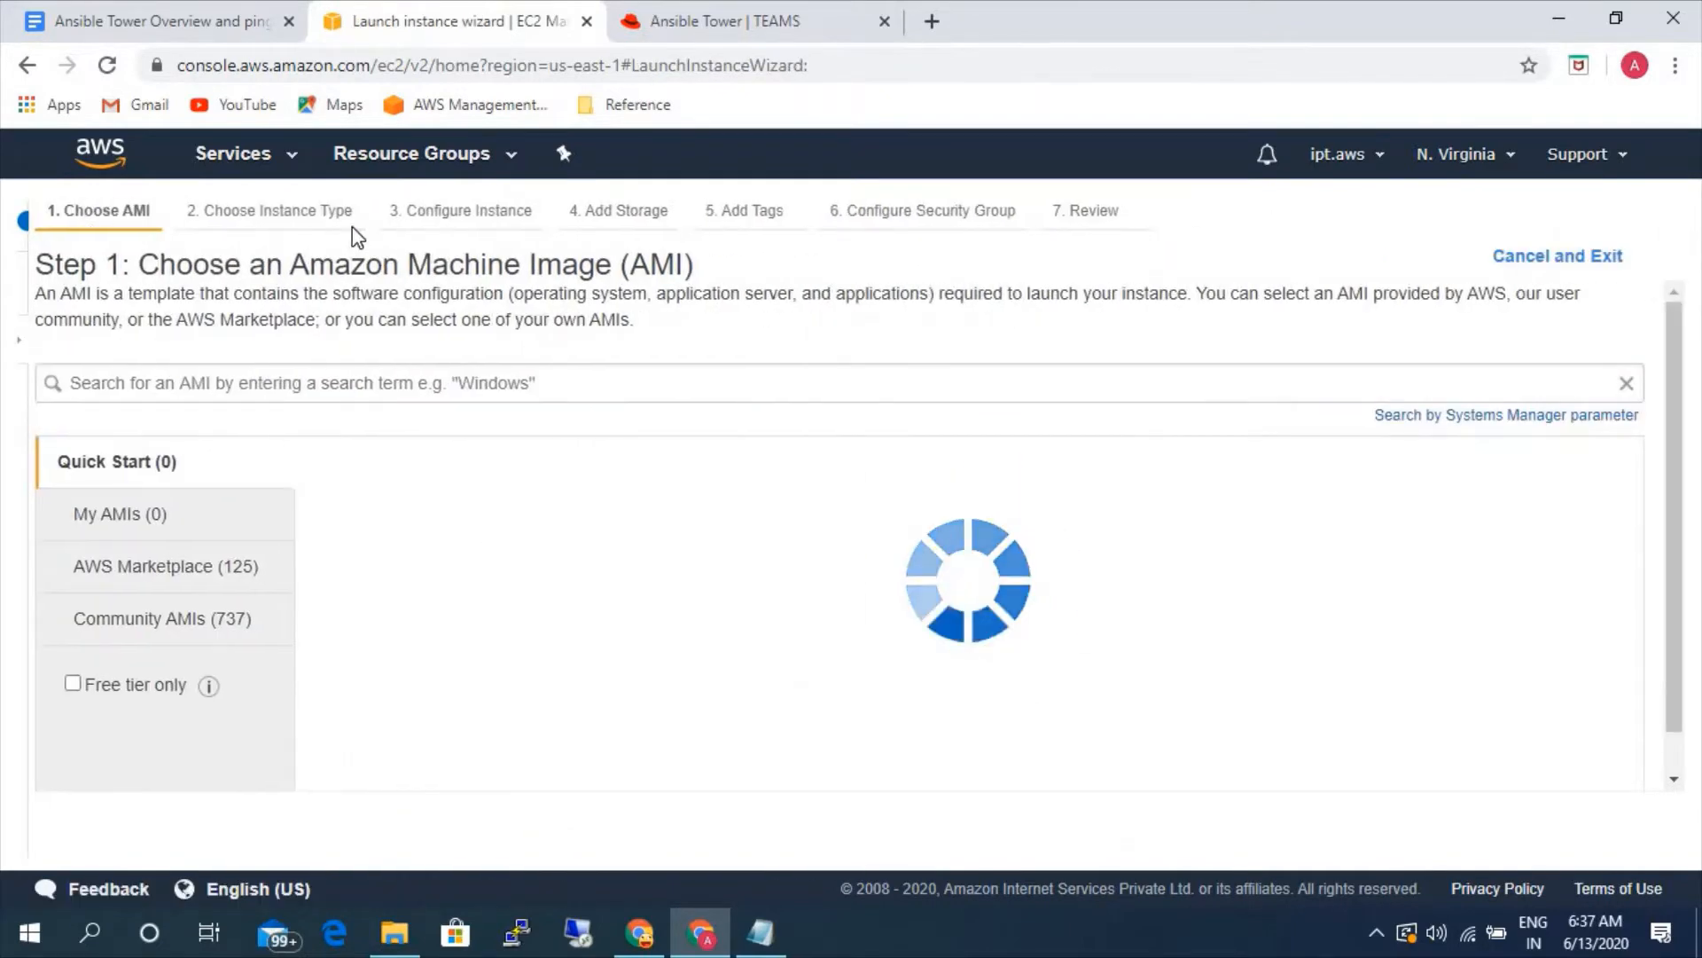
{"action": "left_click", "coordinate": [426, 382]}
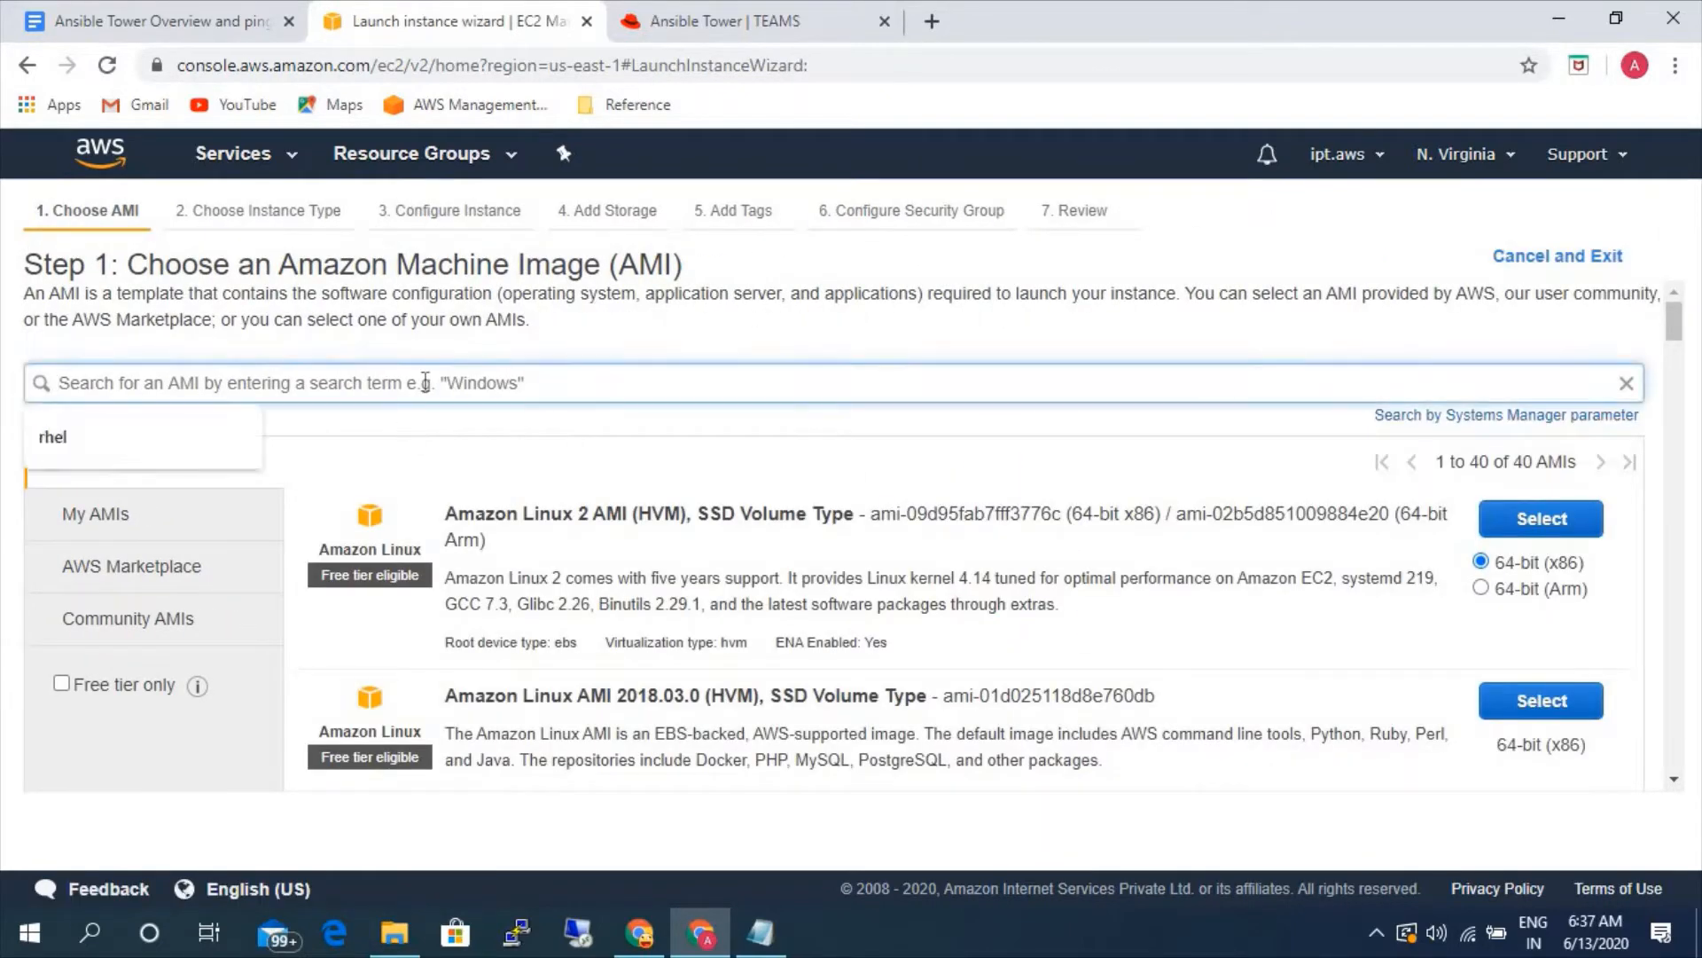
{"action": "scroll", "coordinate": [651, 631], "scroll_direction": "down", "scroll_amount": 15}
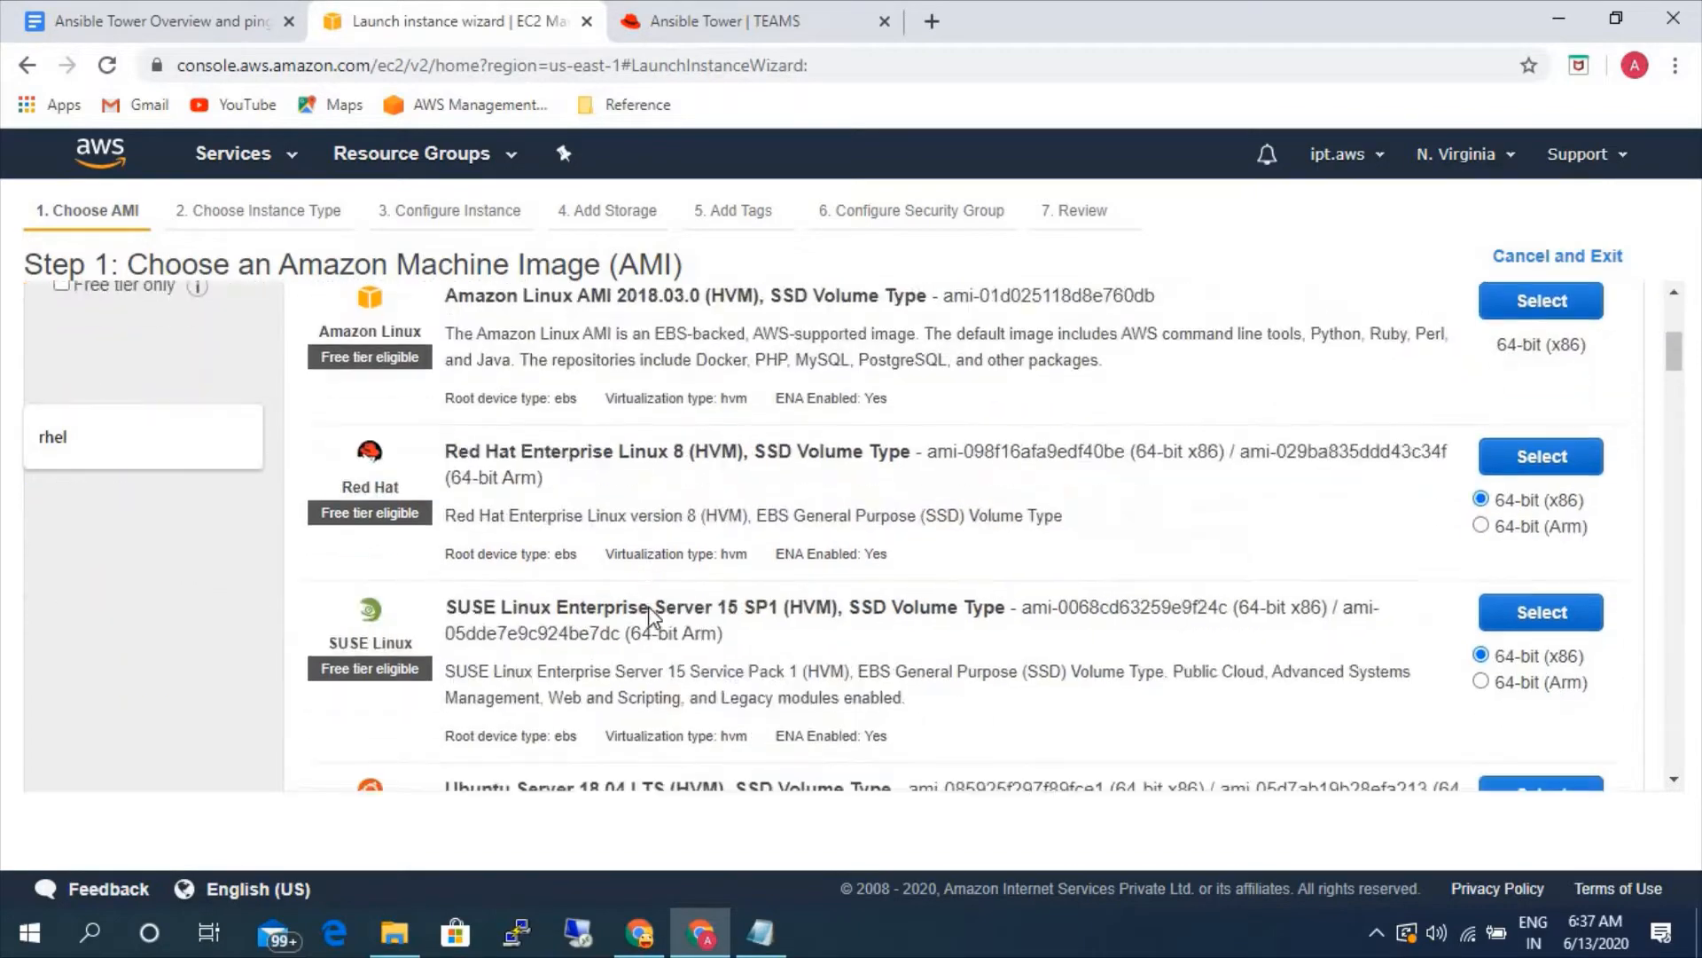
{"action": "scroll", "coordinate": [653, 600], "scroll_direction": "down", "scroll_amount": 6}
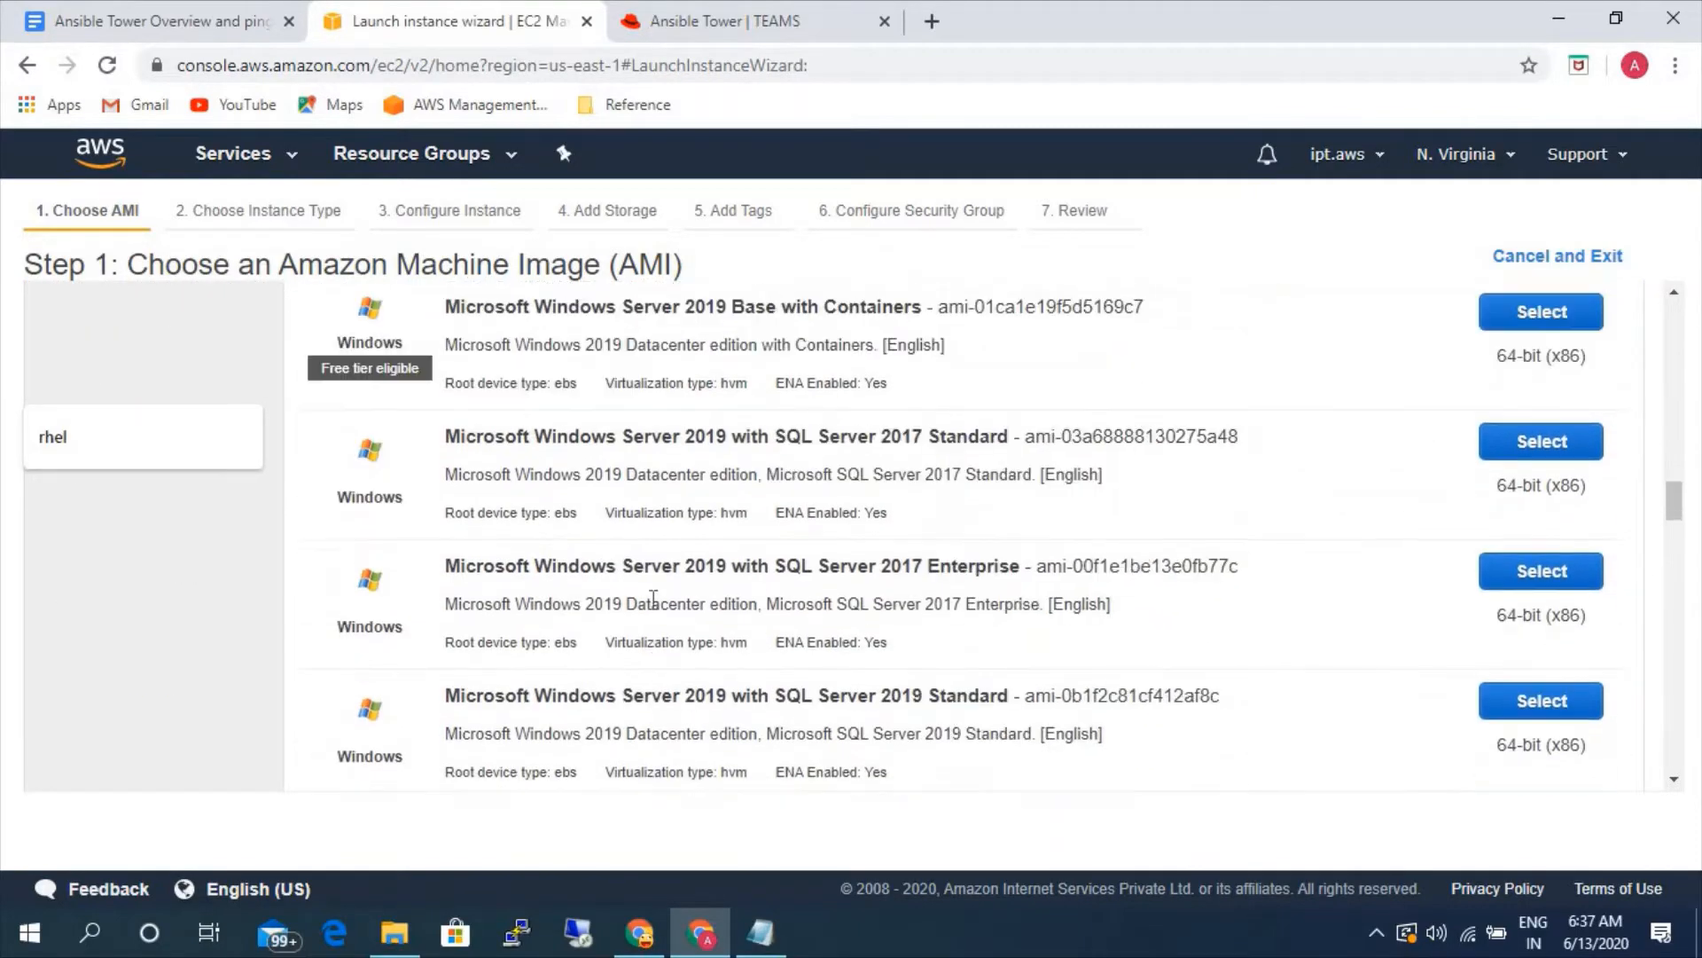
{"action": "scroll", "coordinate": [802, 529], "scroll_direction": "down", "scroll_amount": 4}
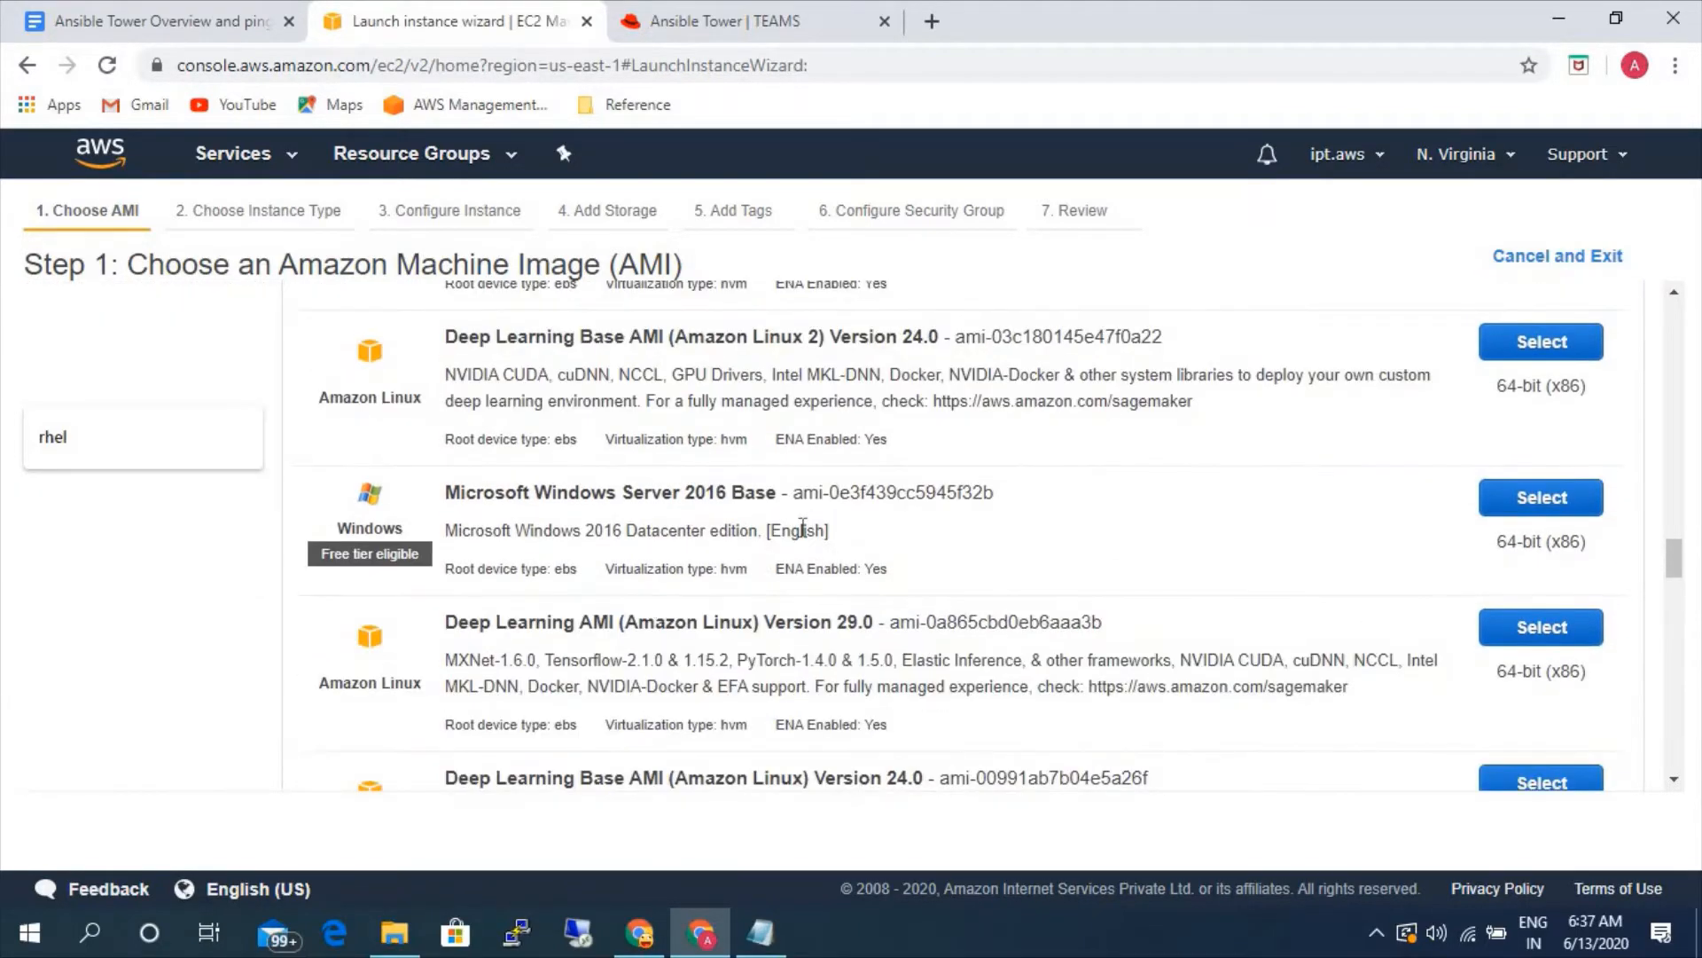
{"action": "left_click", "coordinate": [1531, 505]}
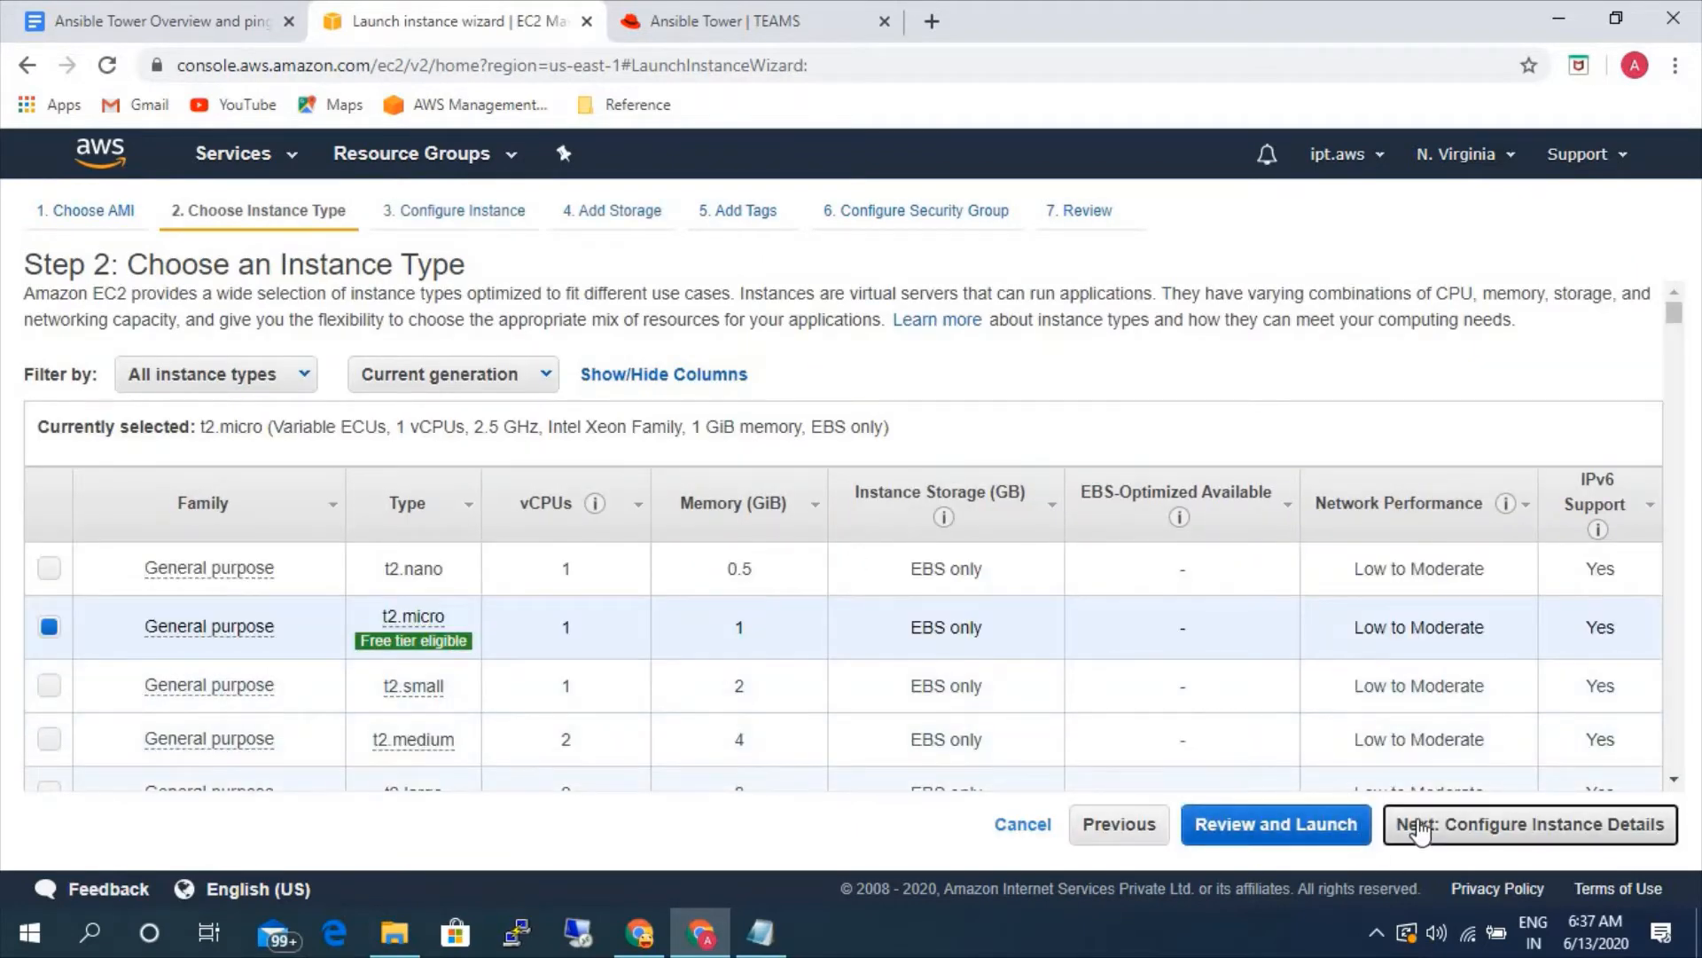
- Accept the t2.micro type, default instance details and storage for the Windows instance, and proceed to the tags stage
{"action": "left_click", "coordinate": [1401, 824]}
{"action": "left_click", "coordinate": [1609, 827]}
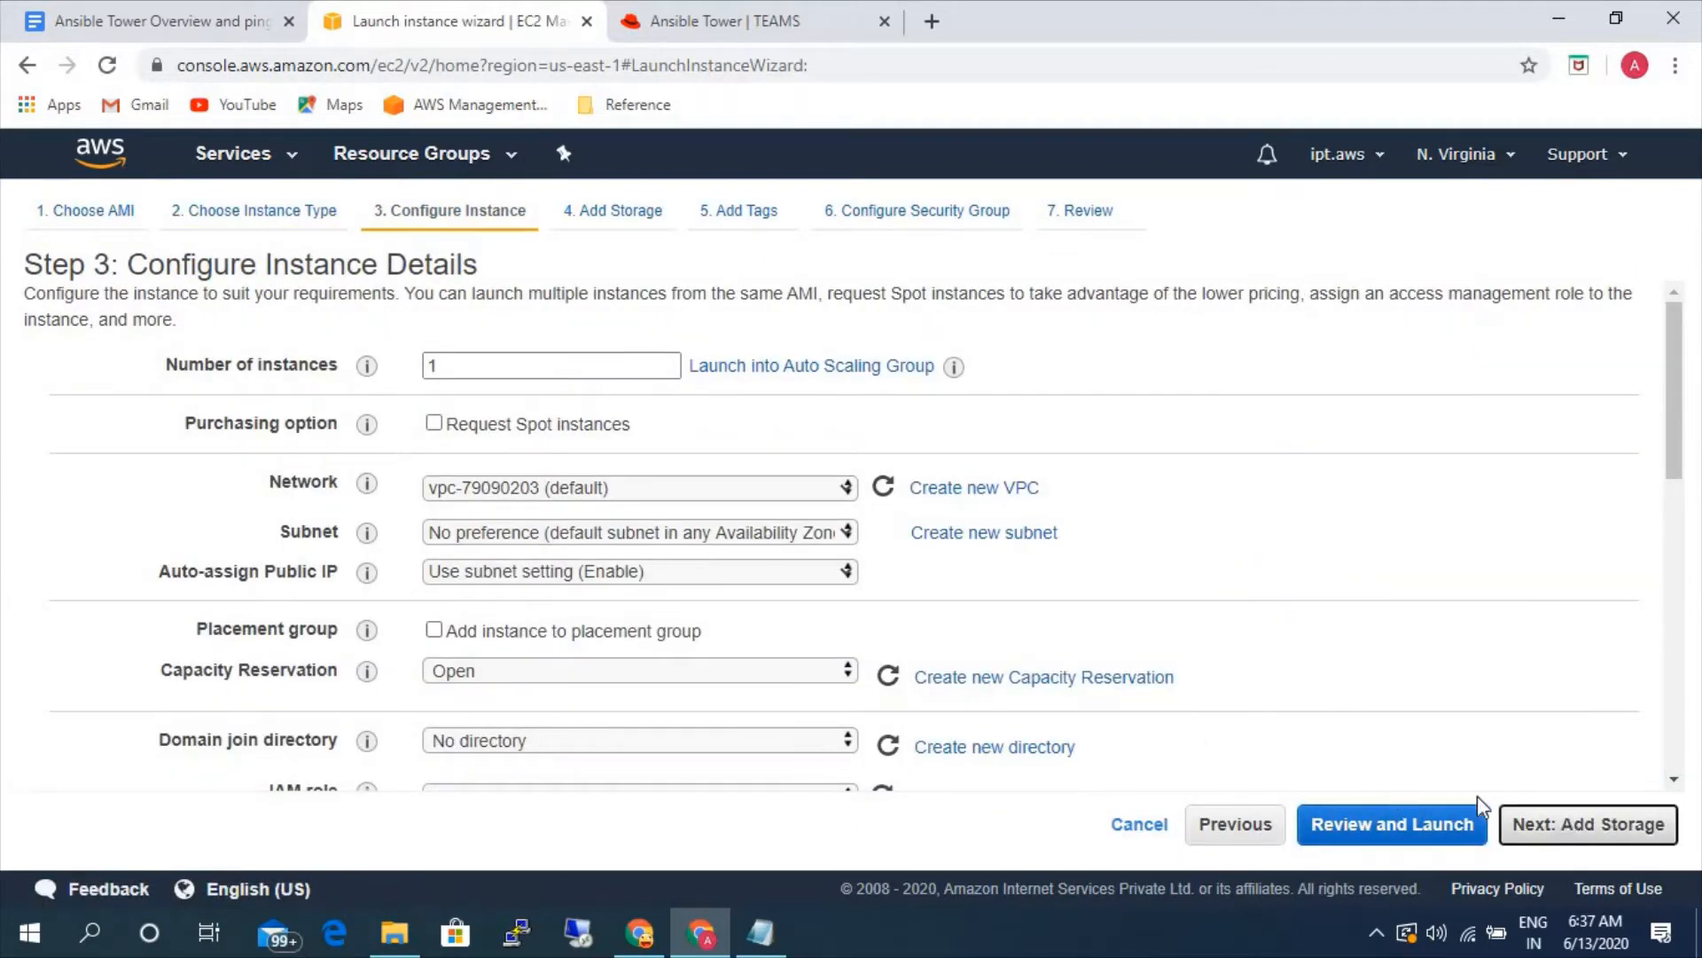
{"action": "left_click", "coordinate": [1584, 829]}
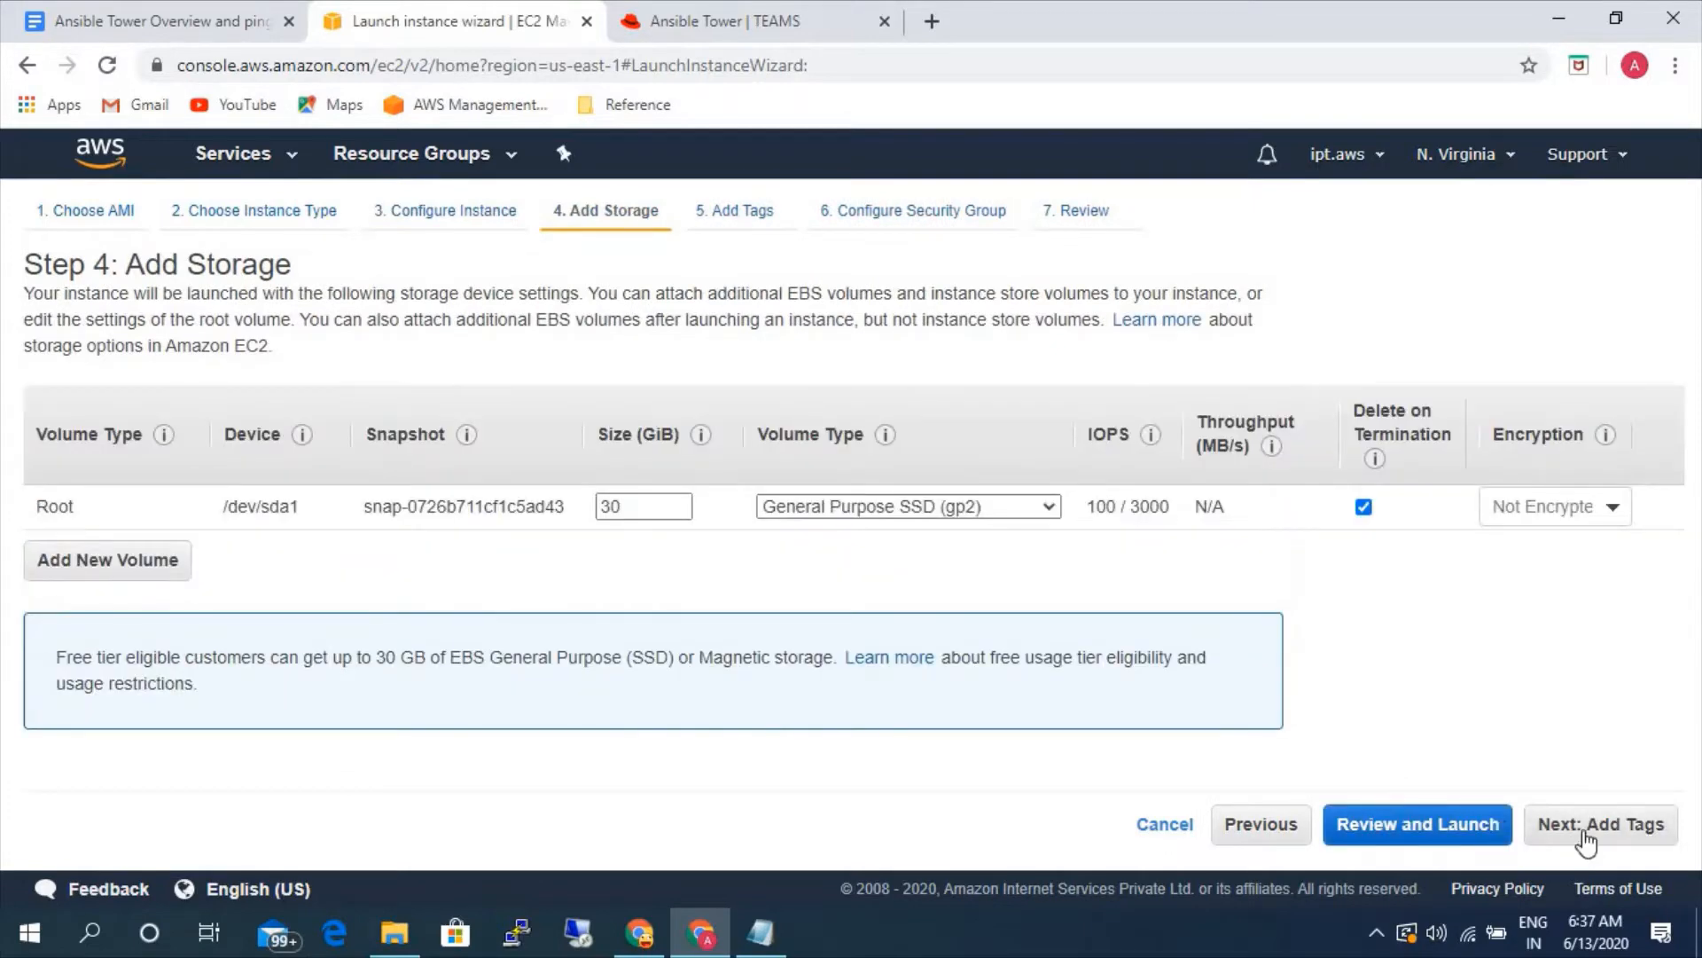
- Add a tag with key Name and value windows-serve, and proceed through the default security group to the launch review
{"action": "left_click", "coordinate": [67, 603]}
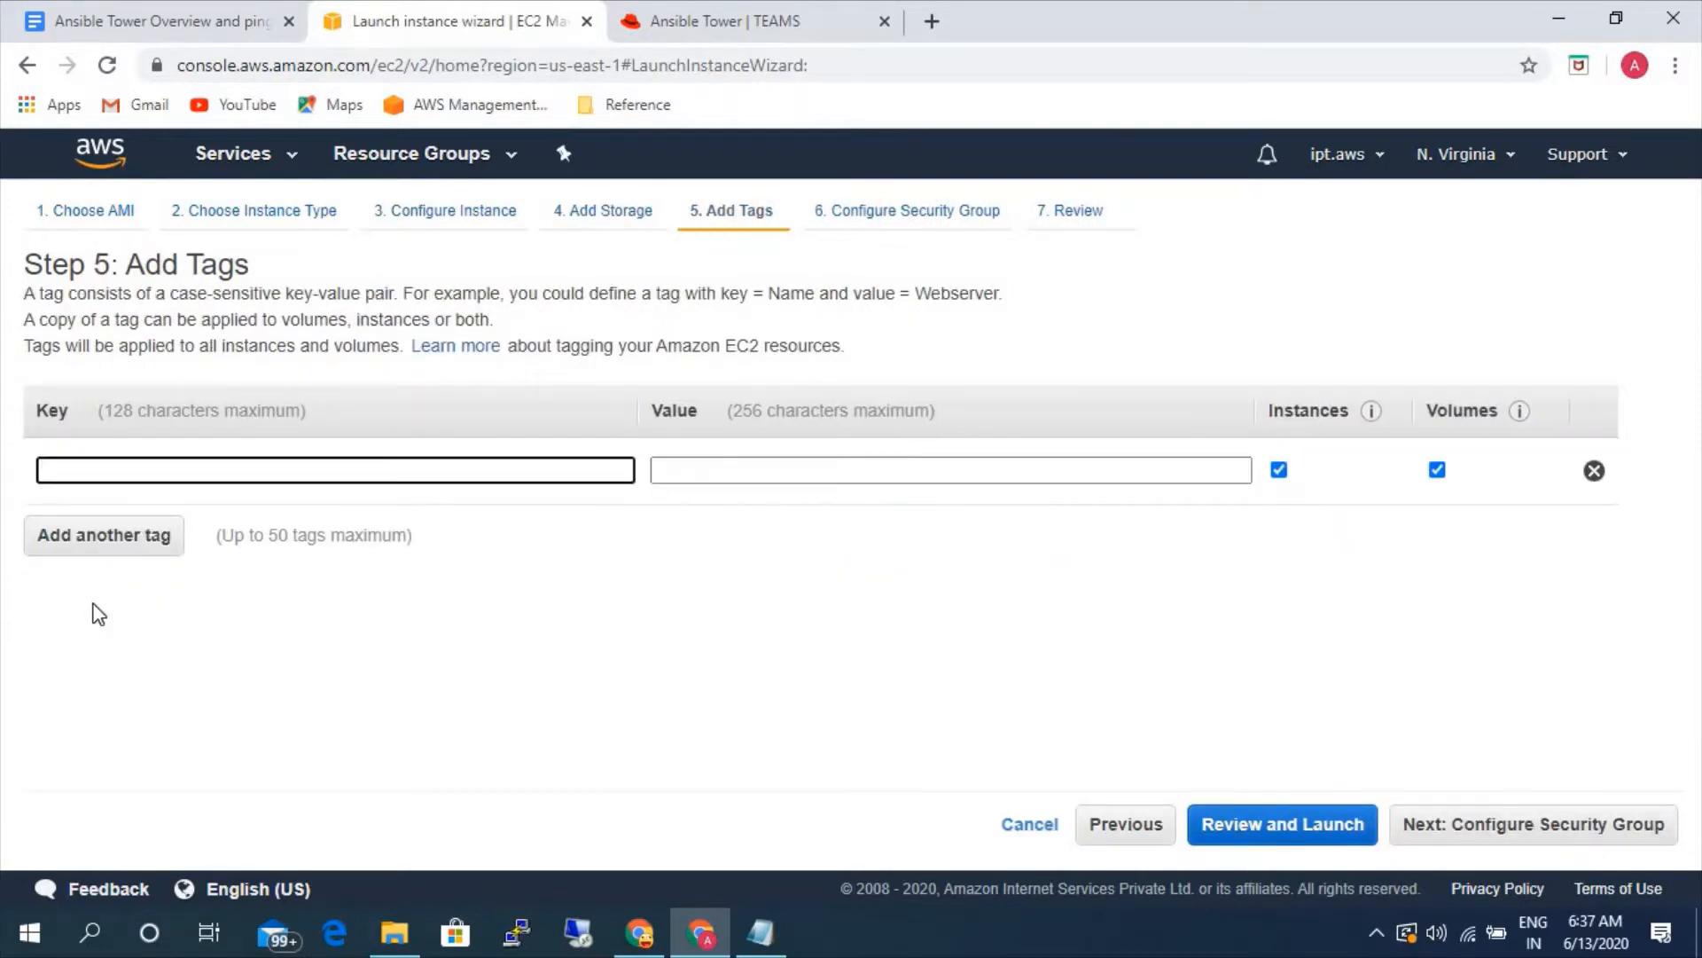
{"action": "type", "text": "Name"}
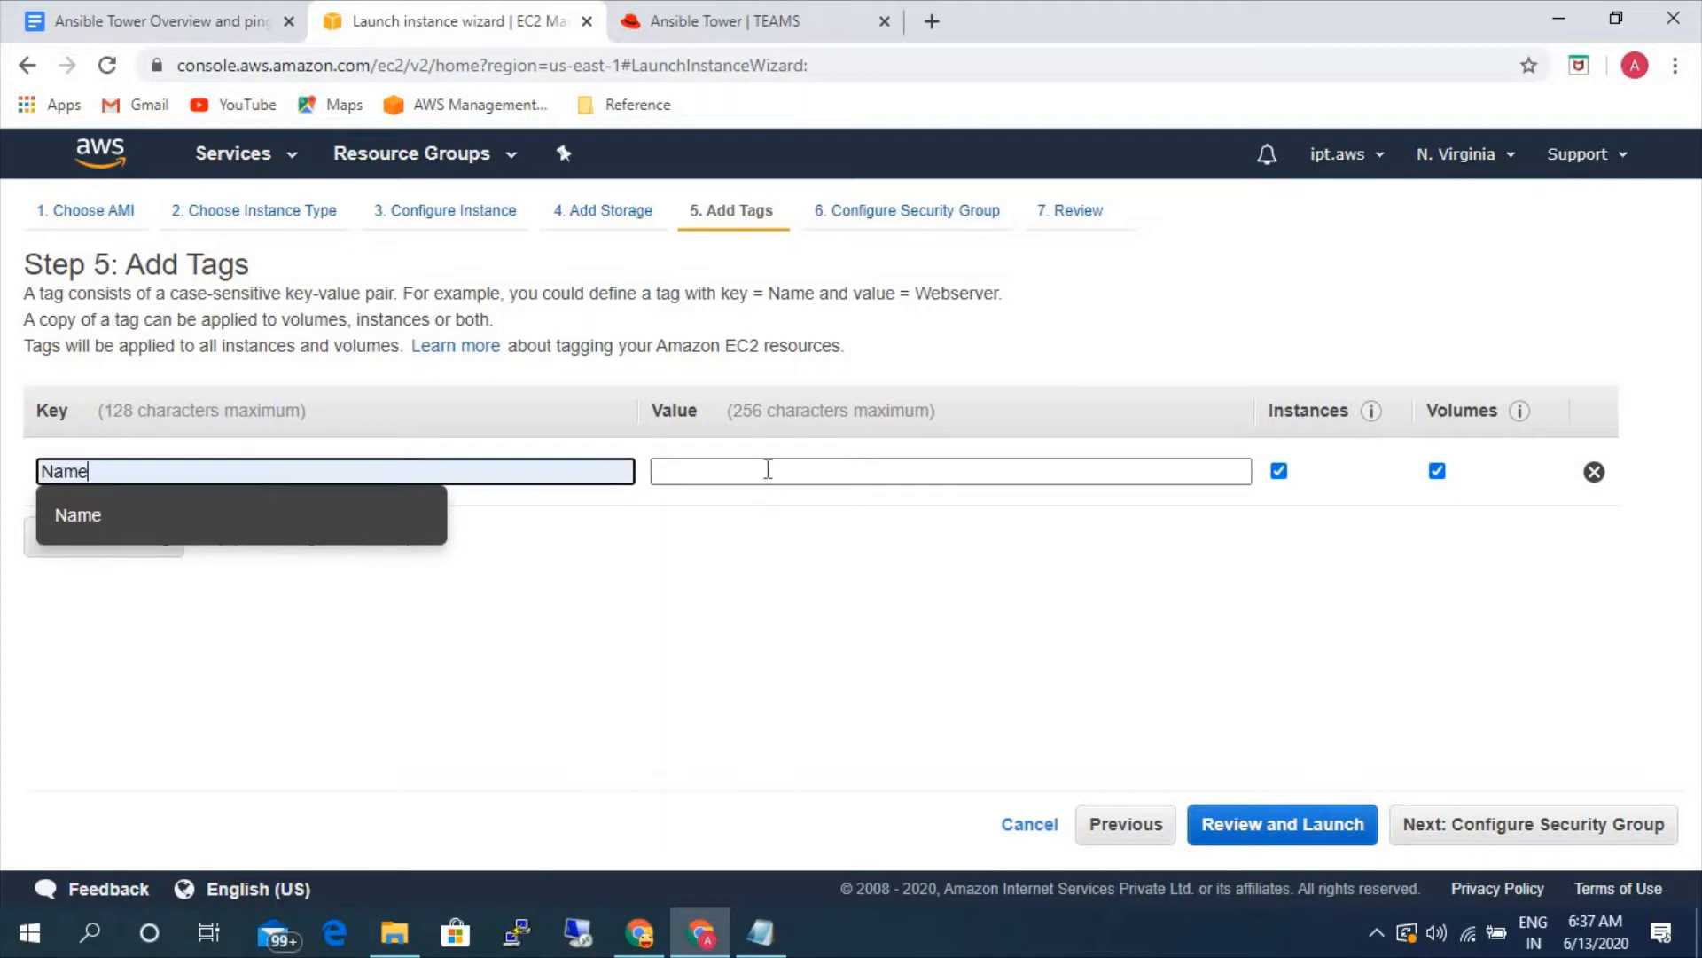
{"action": "left_click", "coordinate": [768, 469]}
{"action": "type", "text": "windows"}
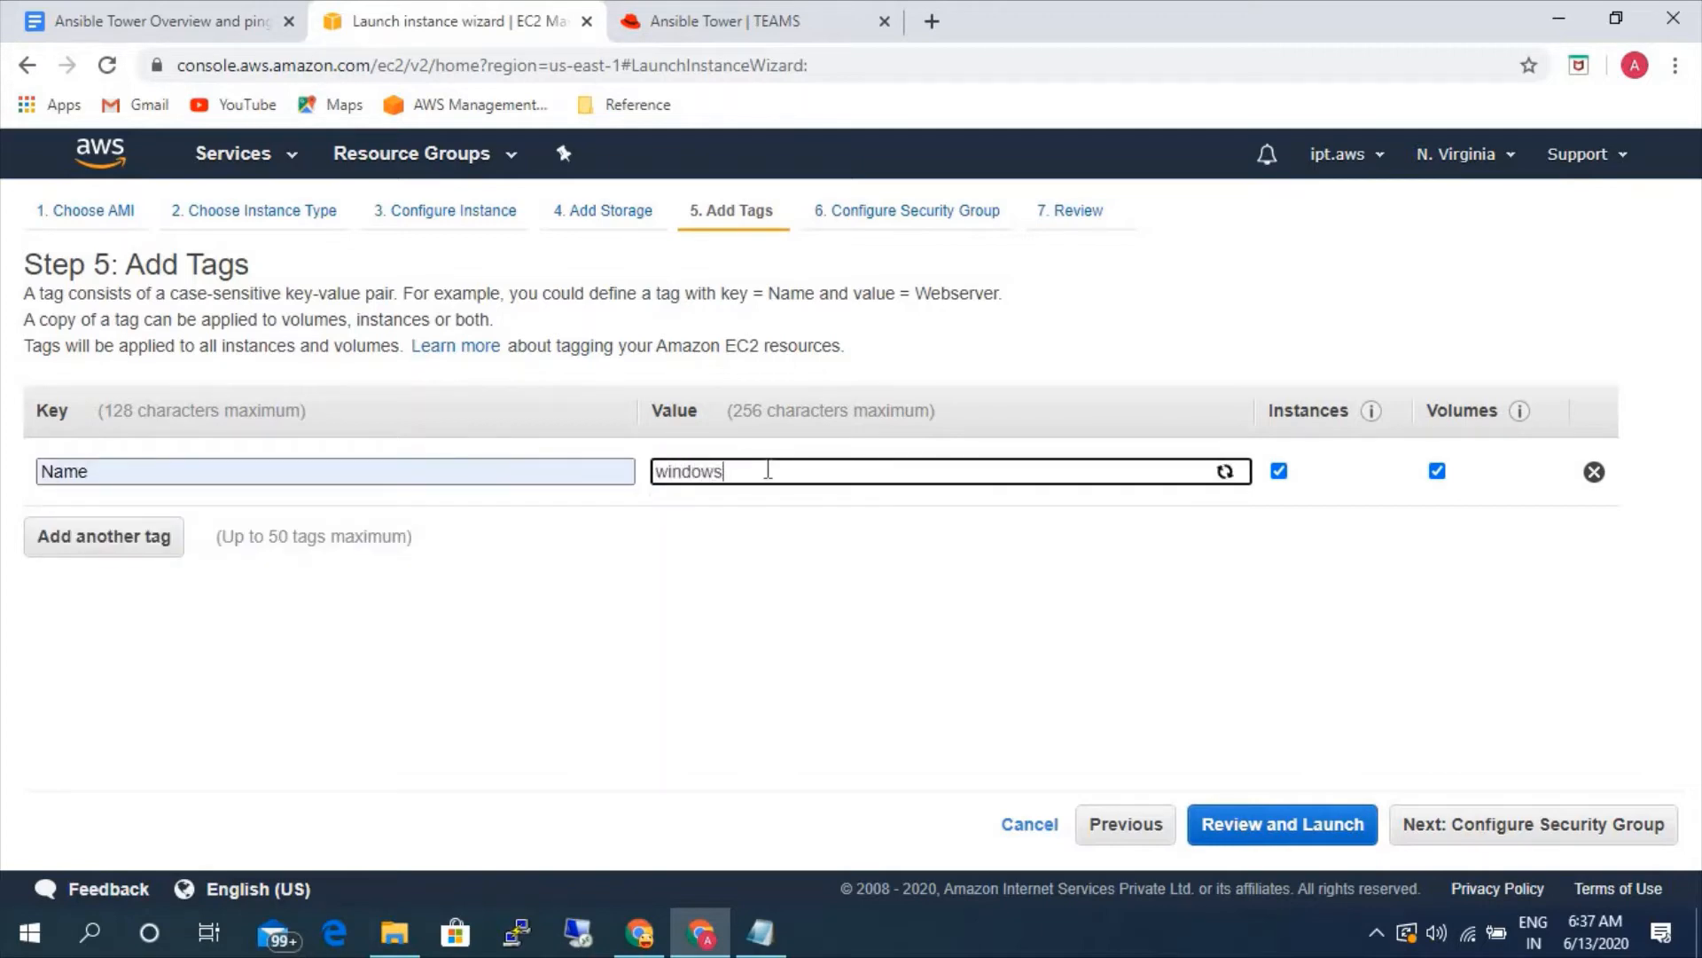
{"action": "type", "text": "-server"}
{"action": "left_click", "coordinate": [1455, 823]}
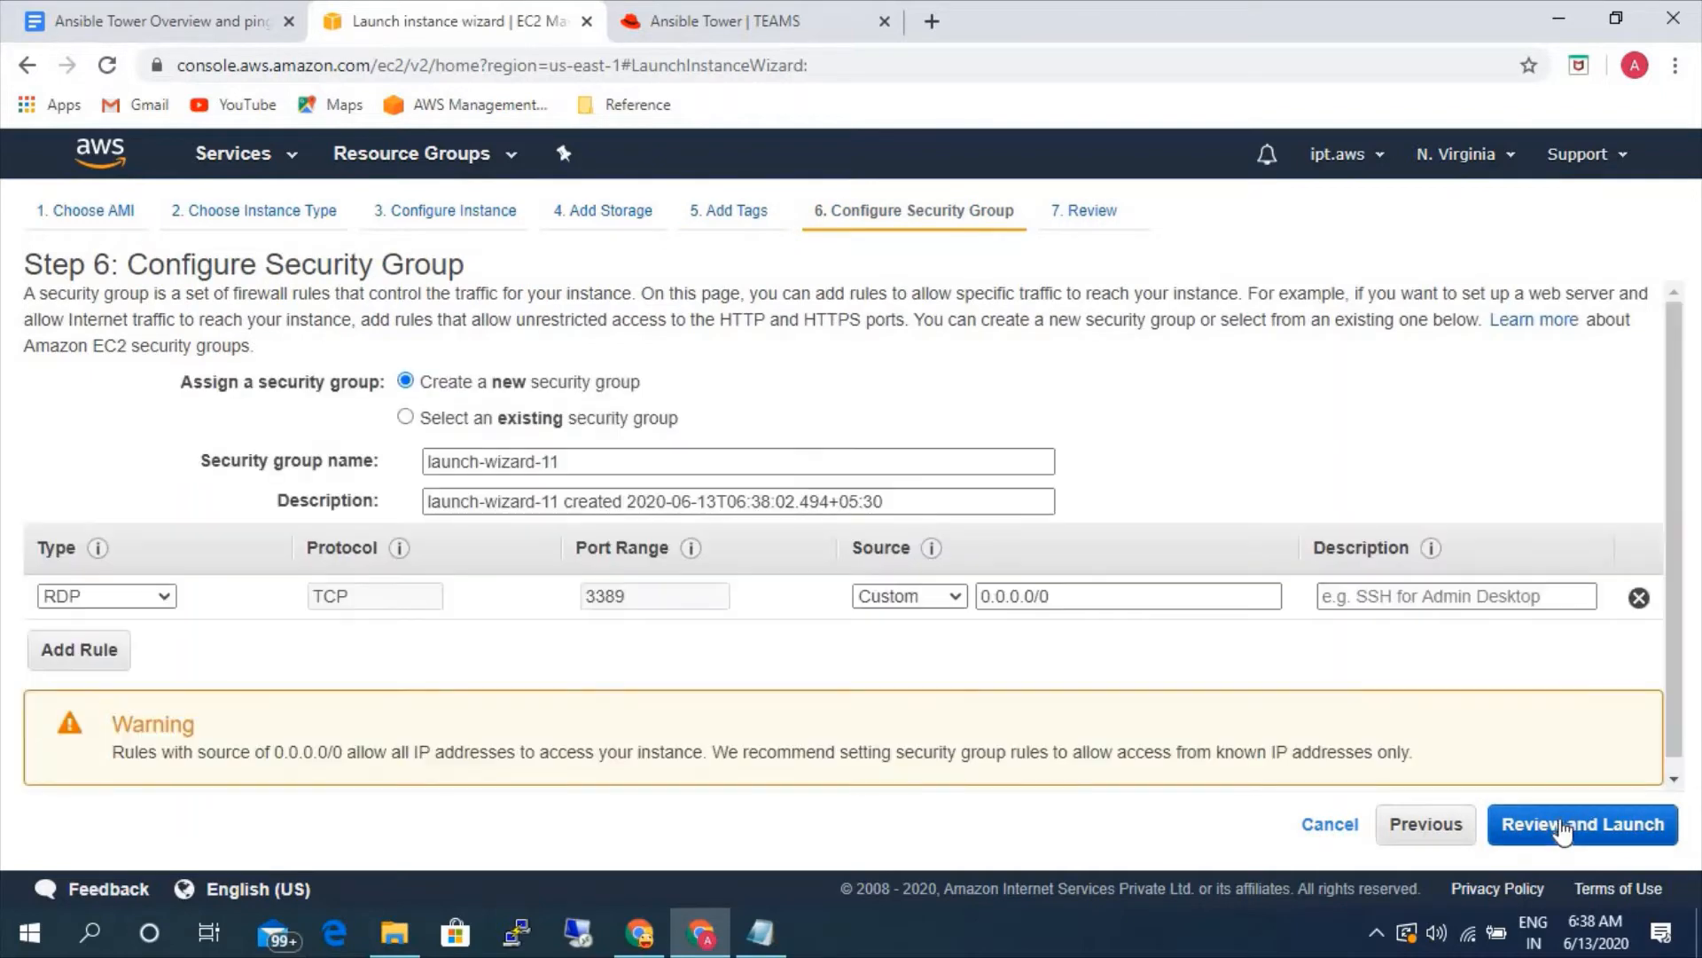
{"action": "left_click", "coordinate": [1569, 828]}
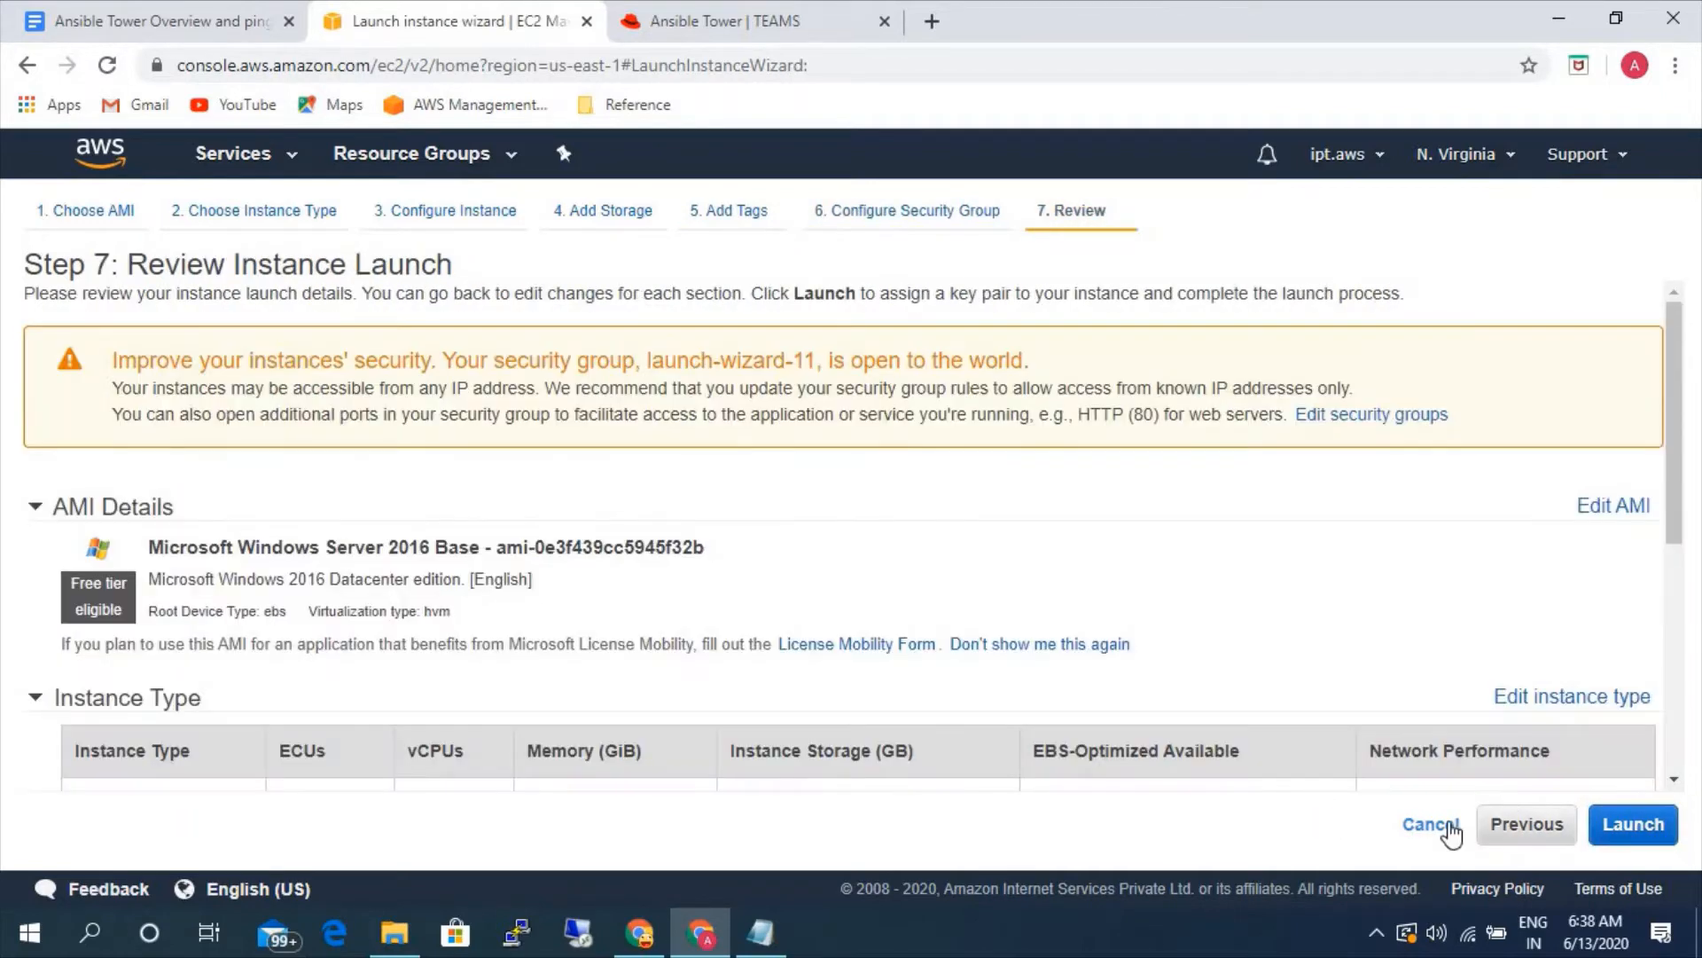
- Return to the security group configuration and add a WinRM-HTTPS rule with source Anywhere
{"action": "left_click", "coordinate": [910, 222]}
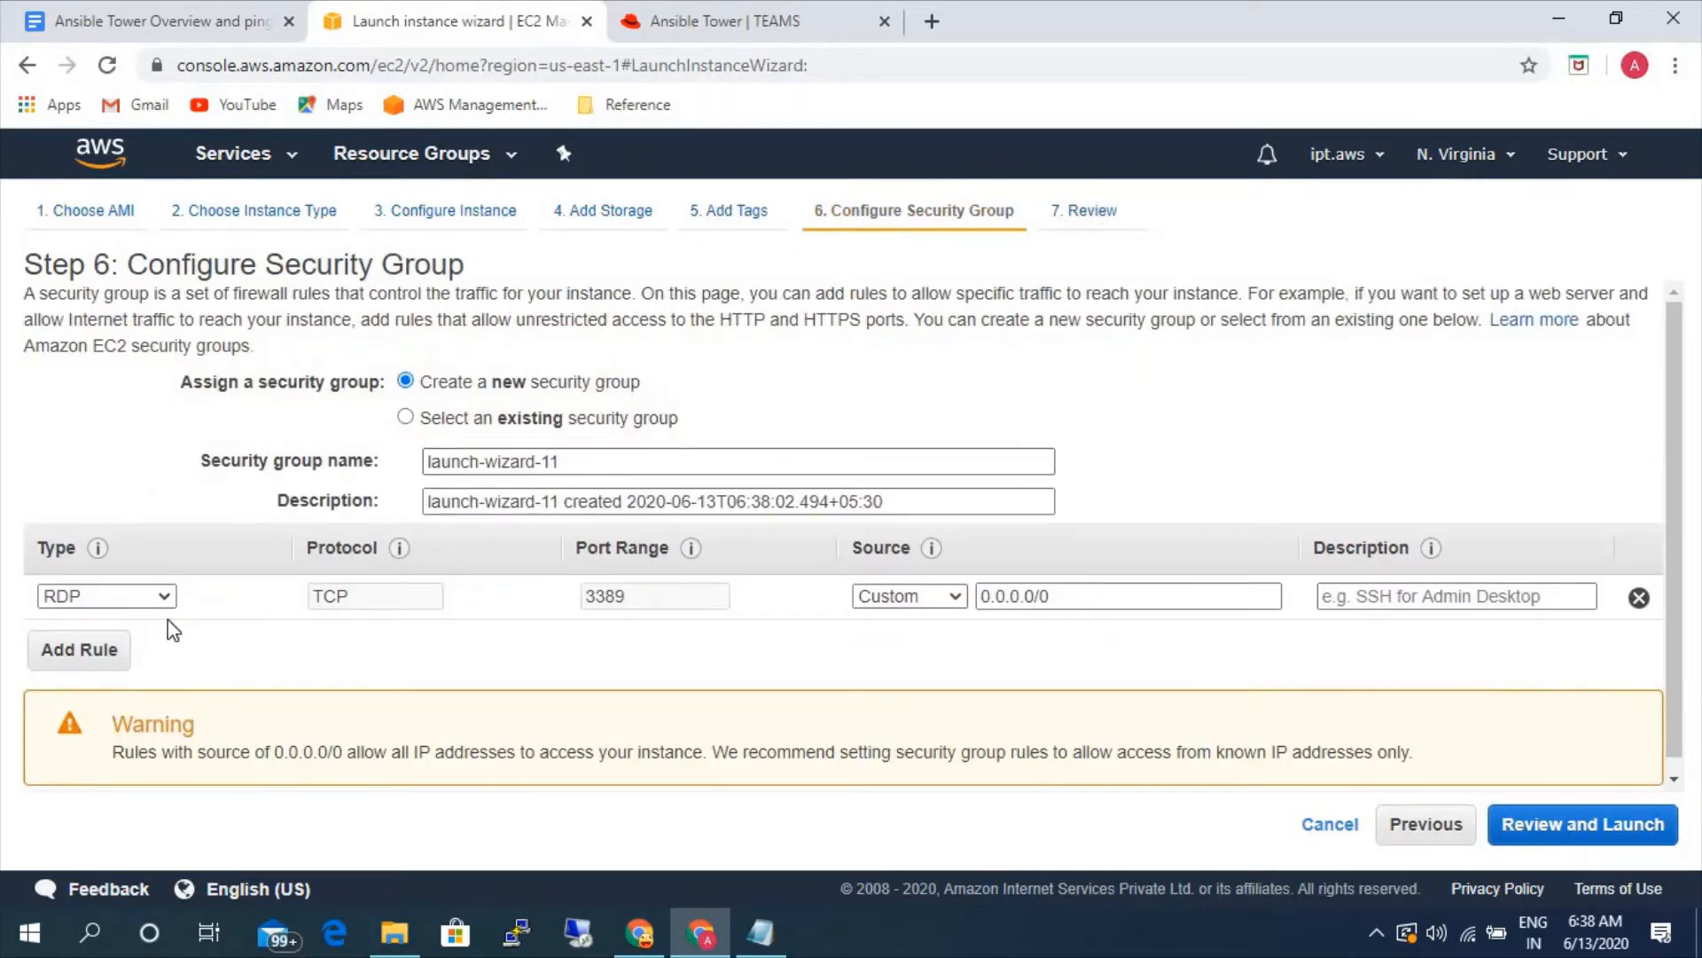
{"action": "left_click", "coordinate": [71, 656]}
{"action": "left_click", "coordinate": [115, 641]}
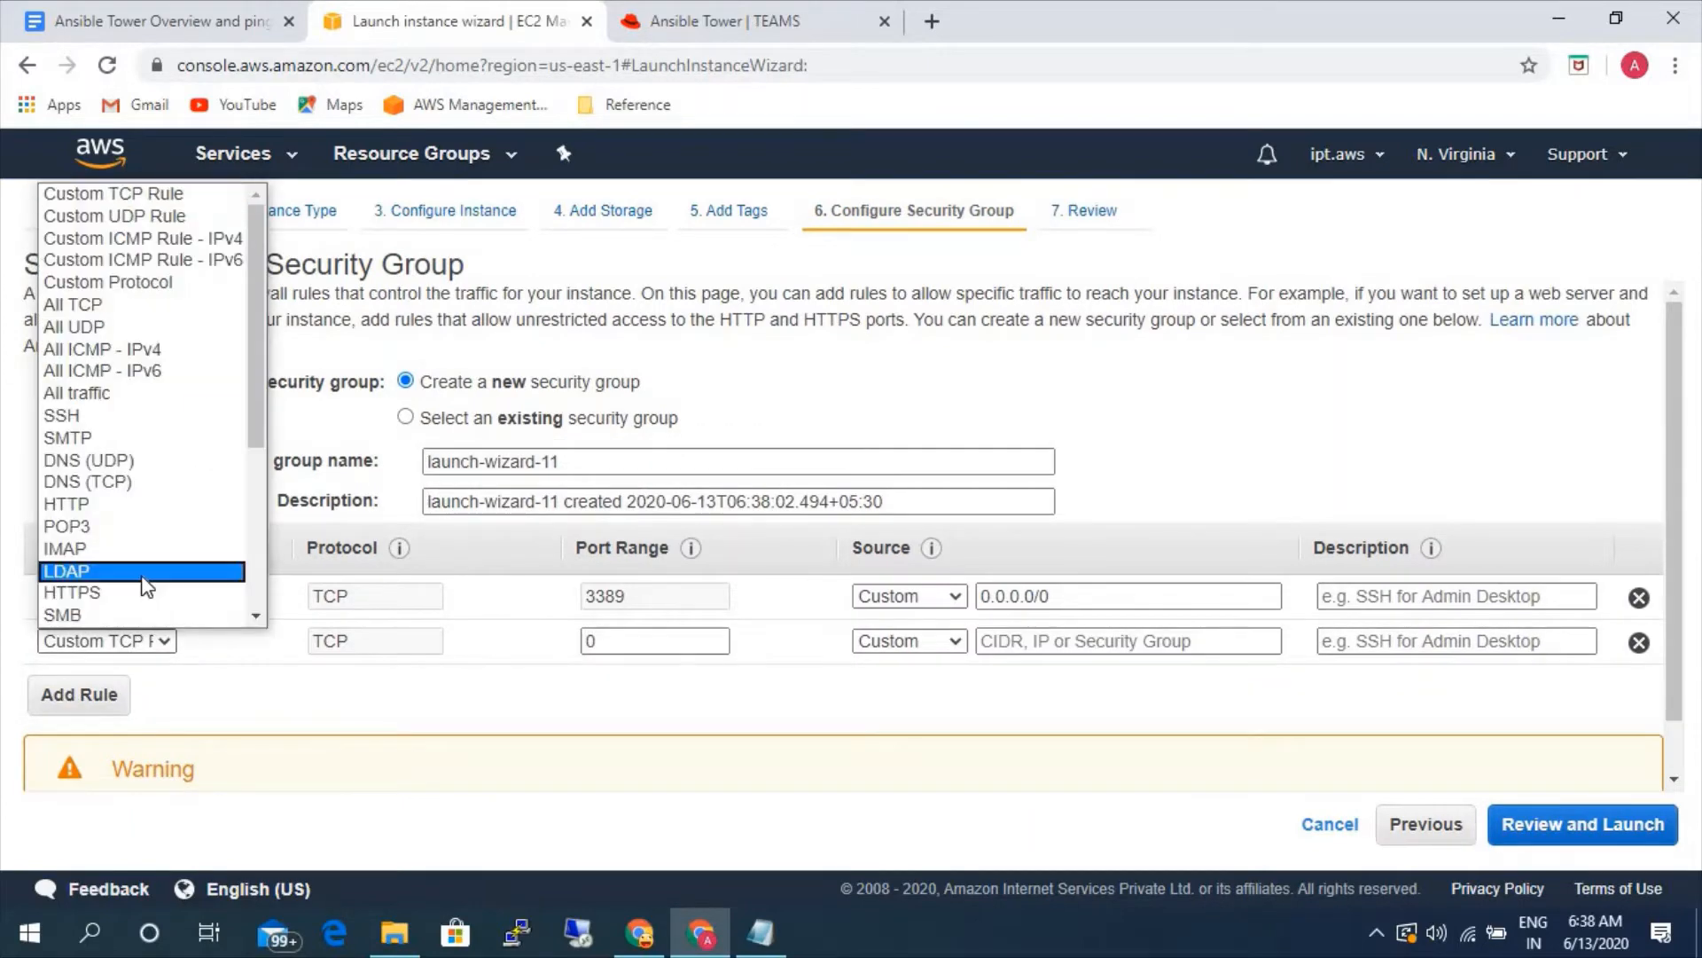
{"action": "scroll", "coordinate": [147, 585], "scroll_direction": "down", "scroll_amount": 3}
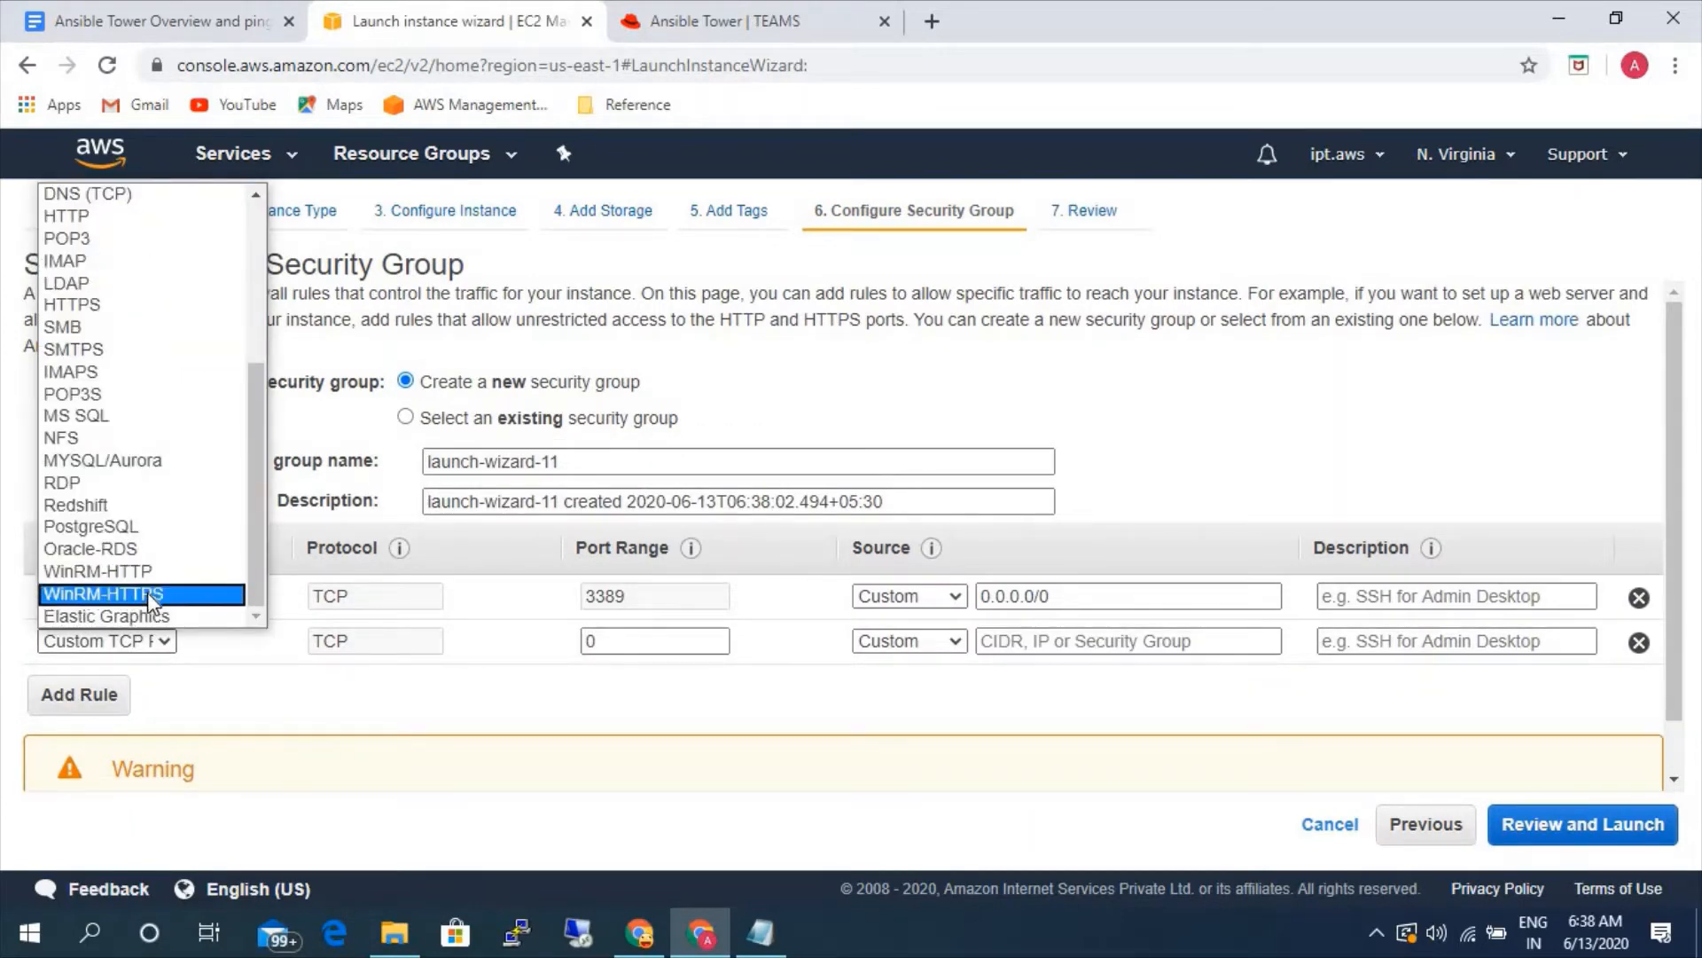
{"action": "left_click", "coordinate": [151, 596]}
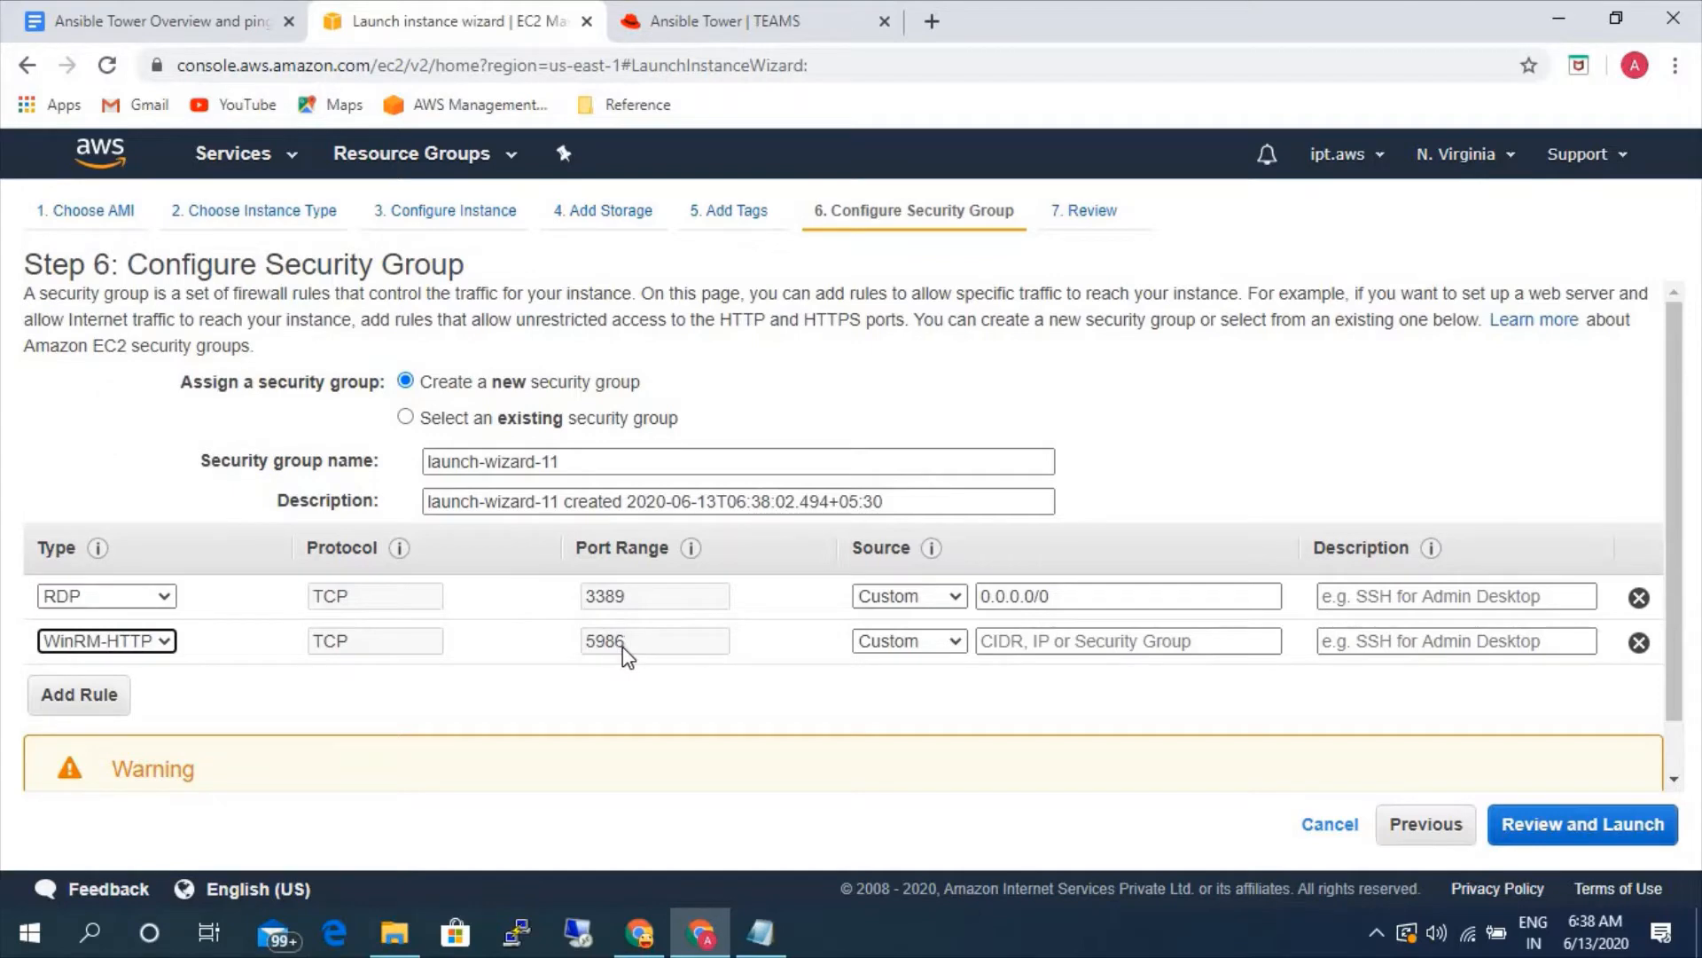
{"action": "left_click", "coordinate": [897, 652]}
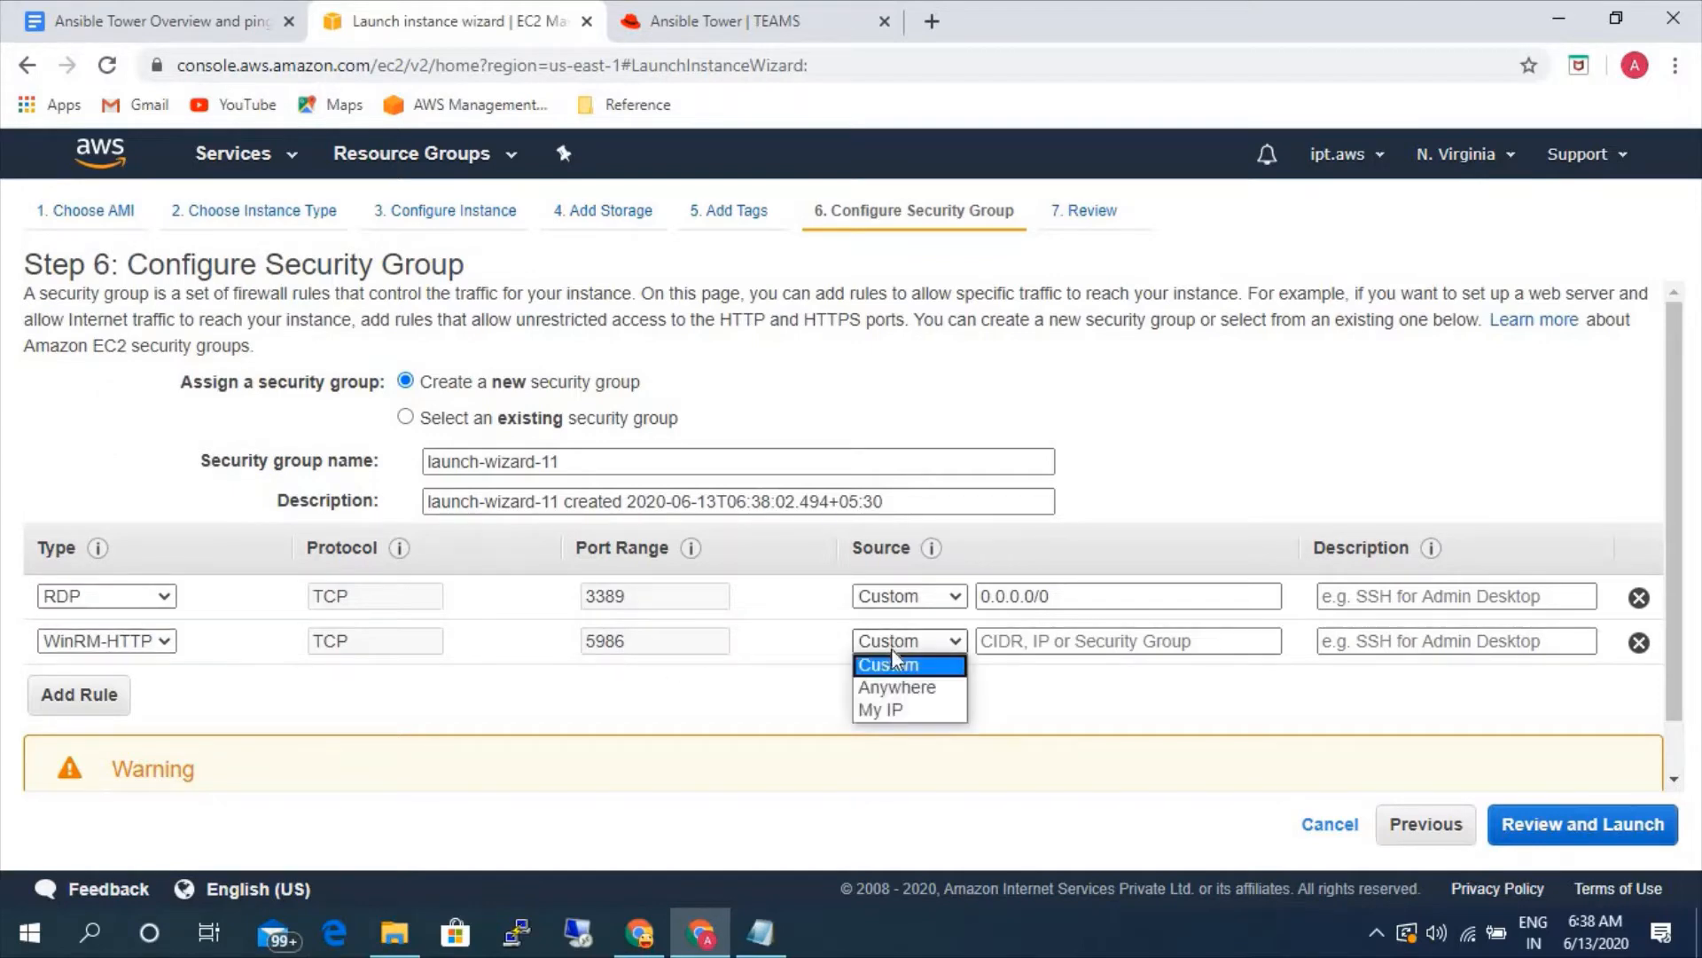
{"action": "left_click", "coordinate": [883, 684]}
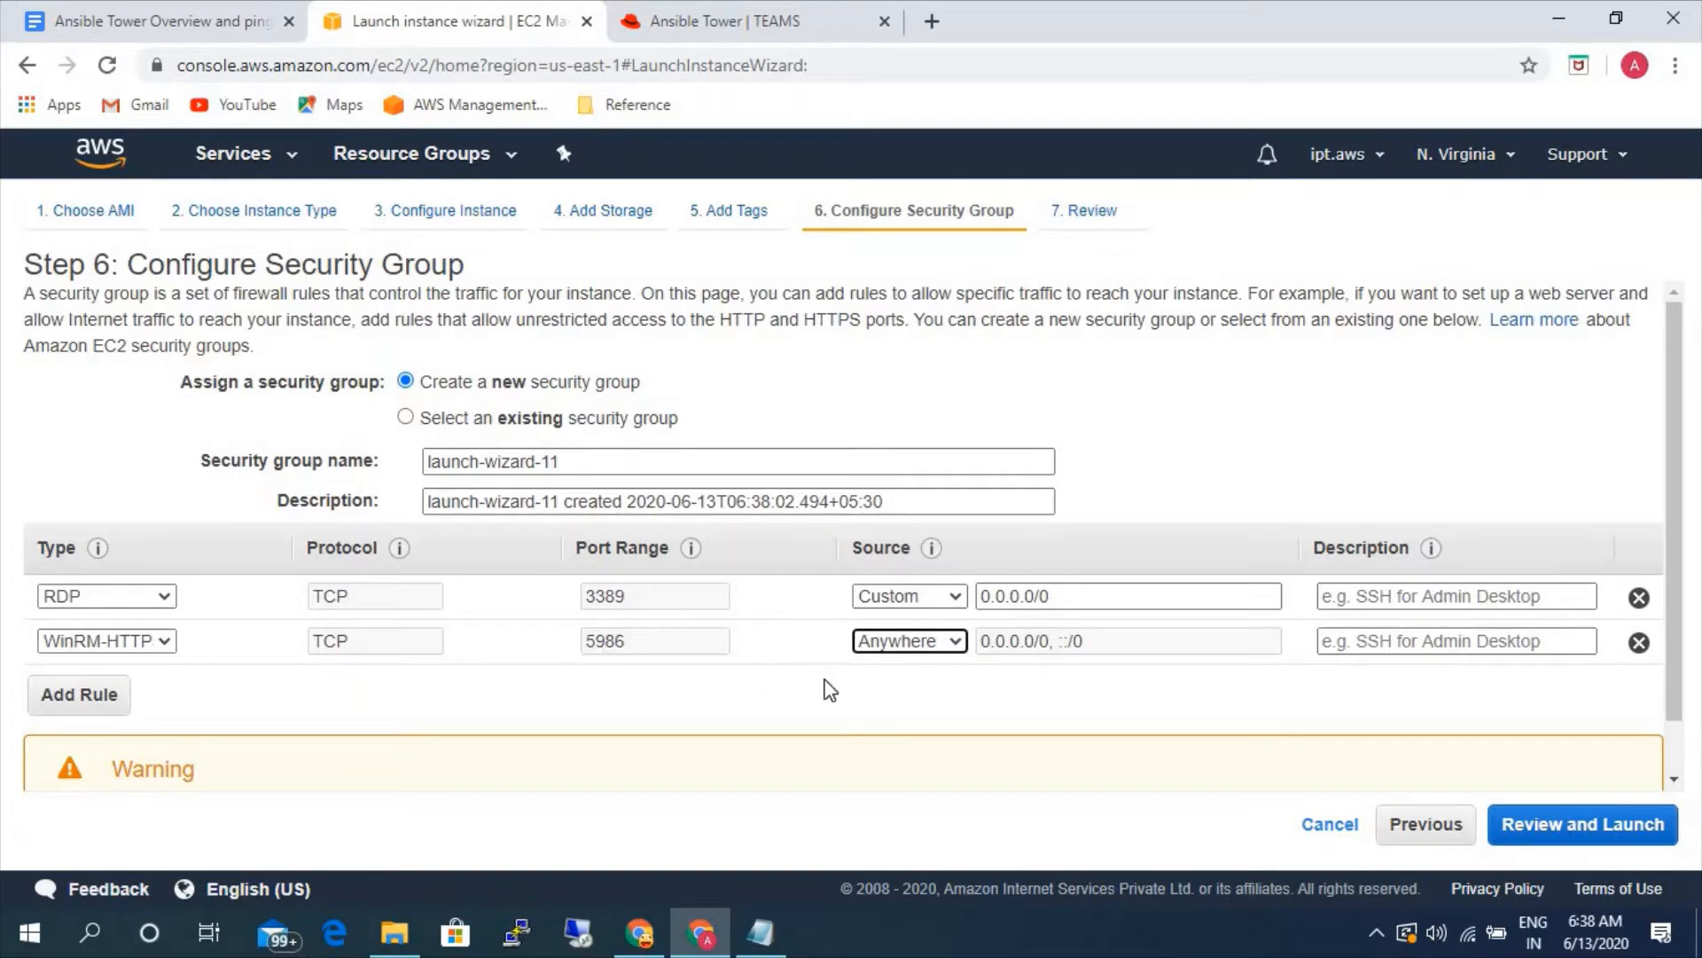
- Review the Windows instance and launch it with the existing key pair aws-ad, acknowledging access to the private key file
{"action": "left_click", "coordinate": [1606, 838]}
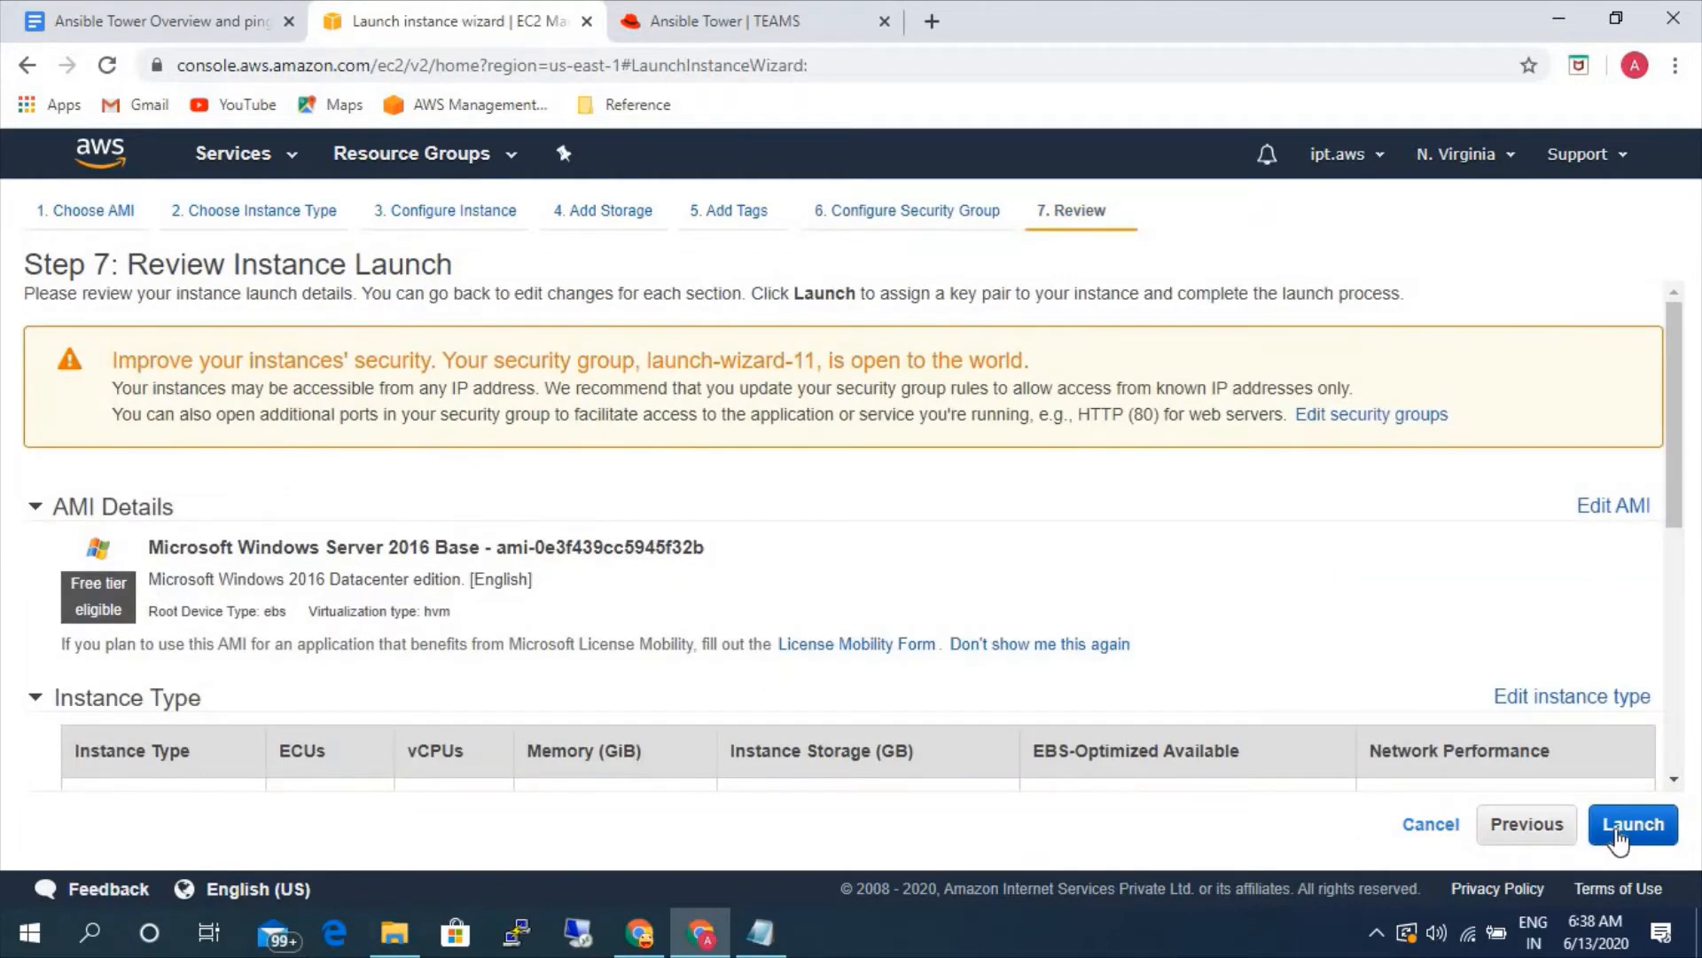
{"action": "left_click", "coordinate": [1615, 833]}
{"action": "left_click", "coordinate": [519, 654]}
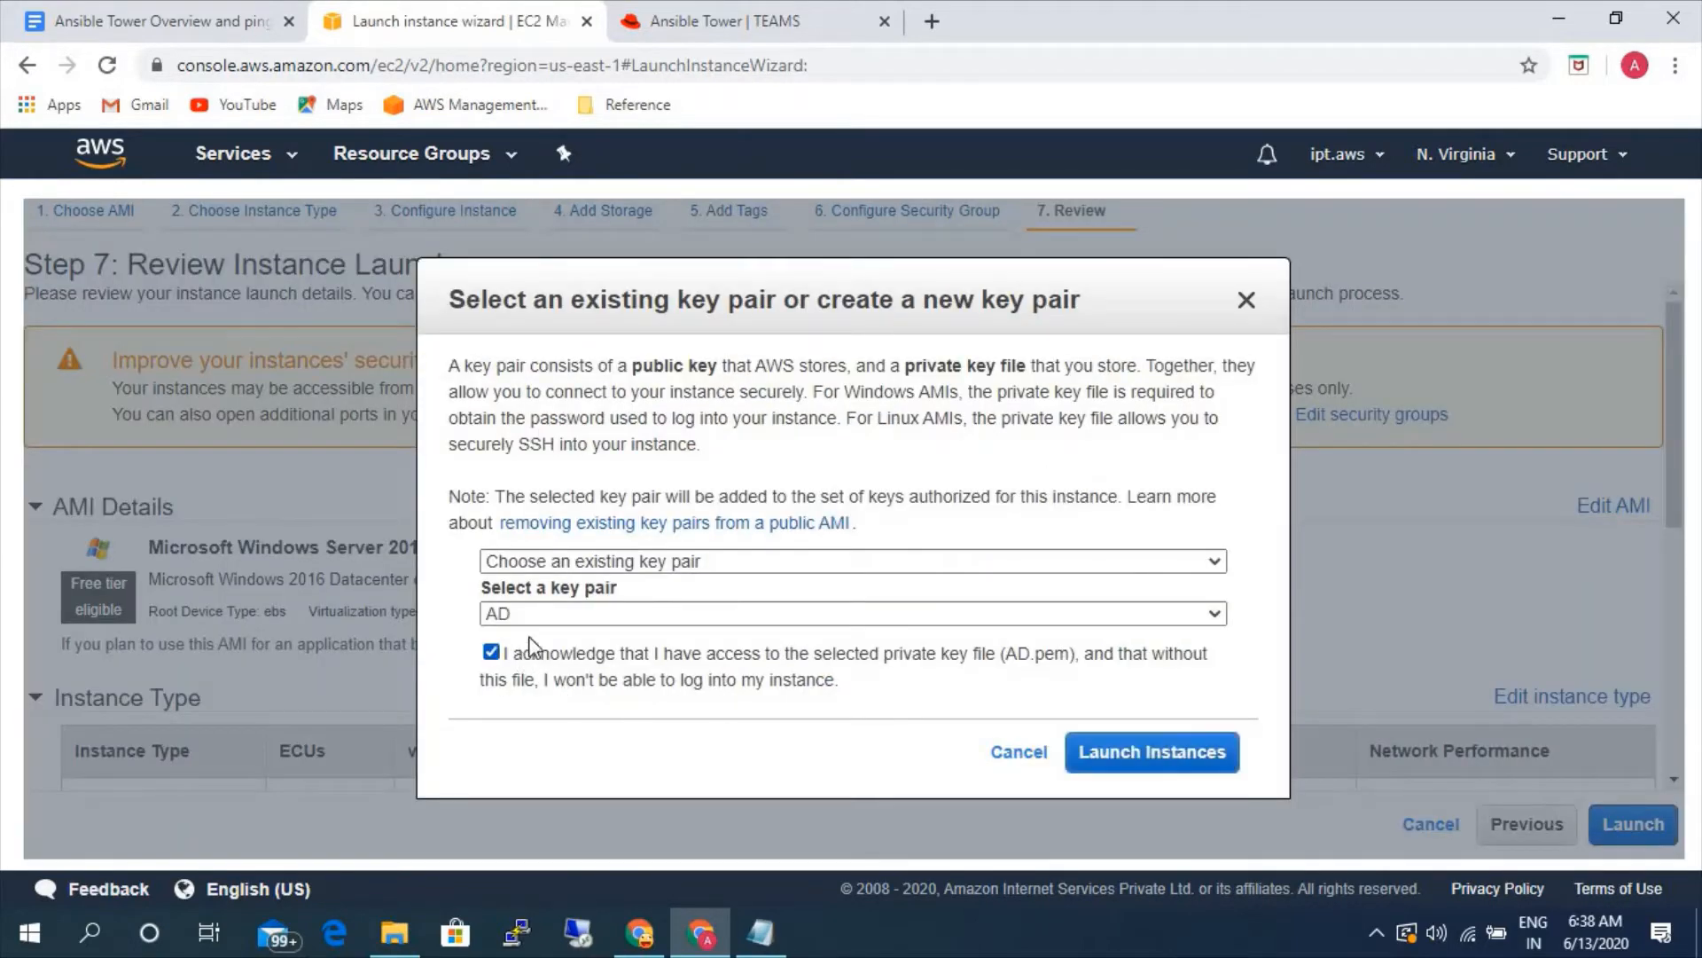
{"action": "left_click", "coordinate": [541, 614]}
{"action": "left_click", "coordinate": [543, 660]}
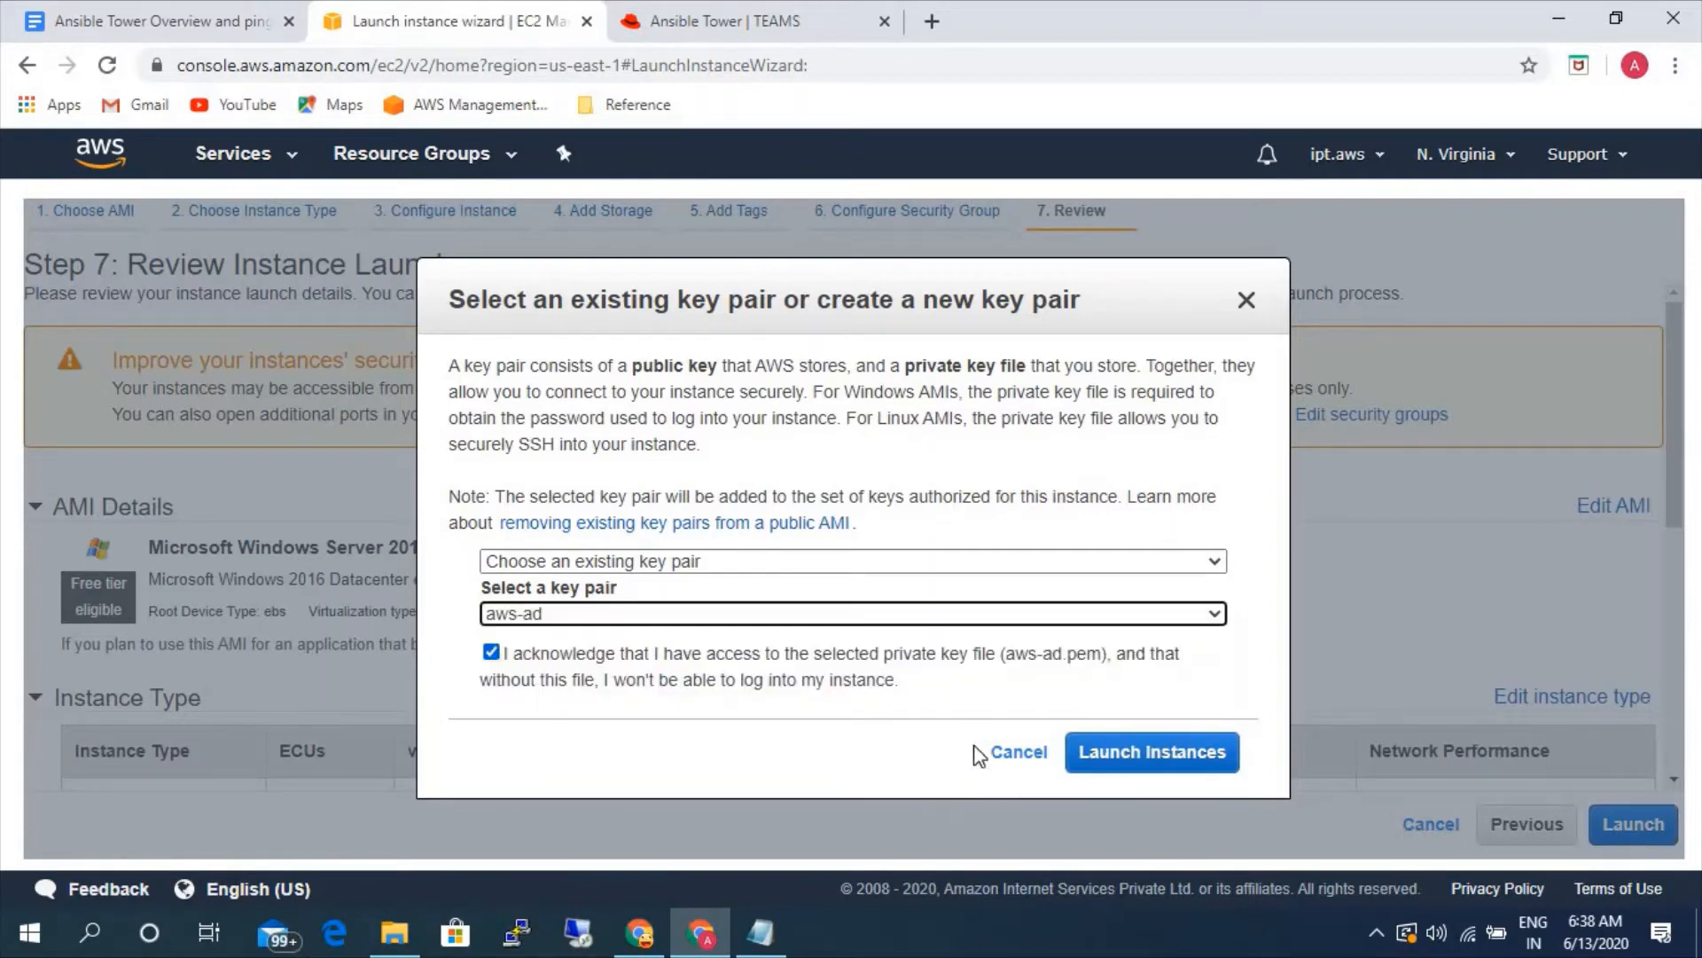
{"action": "left_click", "coordinate": [1102, 753]}
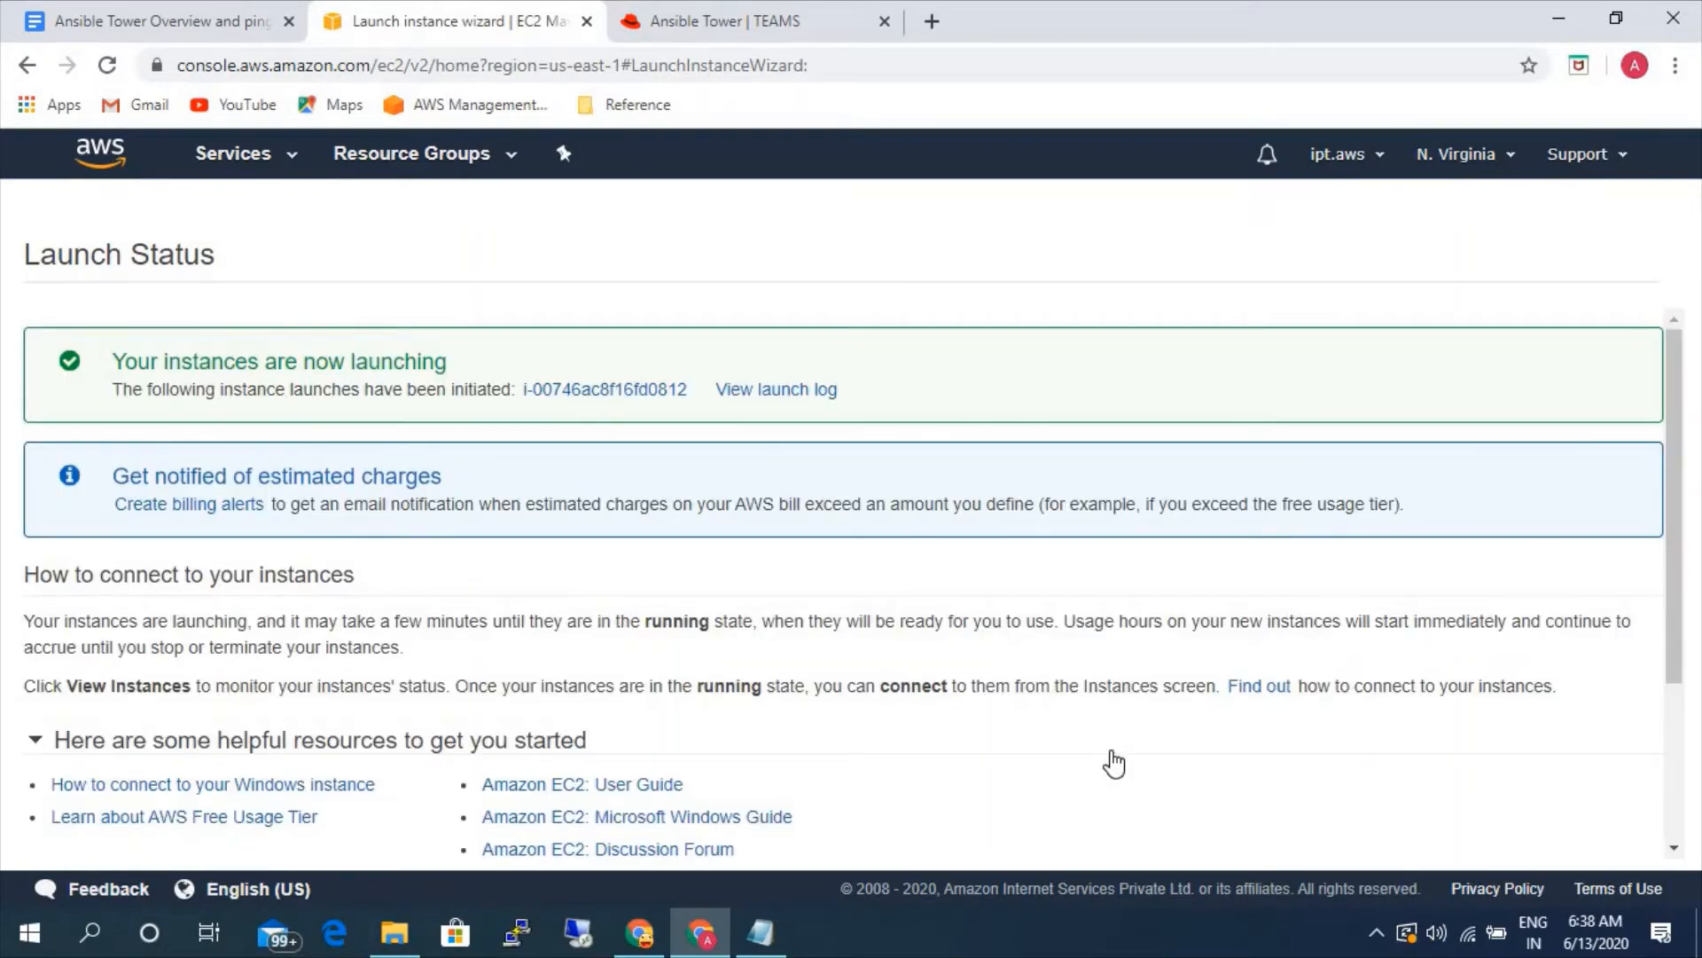
- Open the launched instance in the instances list, clear the search filter, and widen the Name column to show full names
{"action": "left_click", "coordinate": [590, 388]}
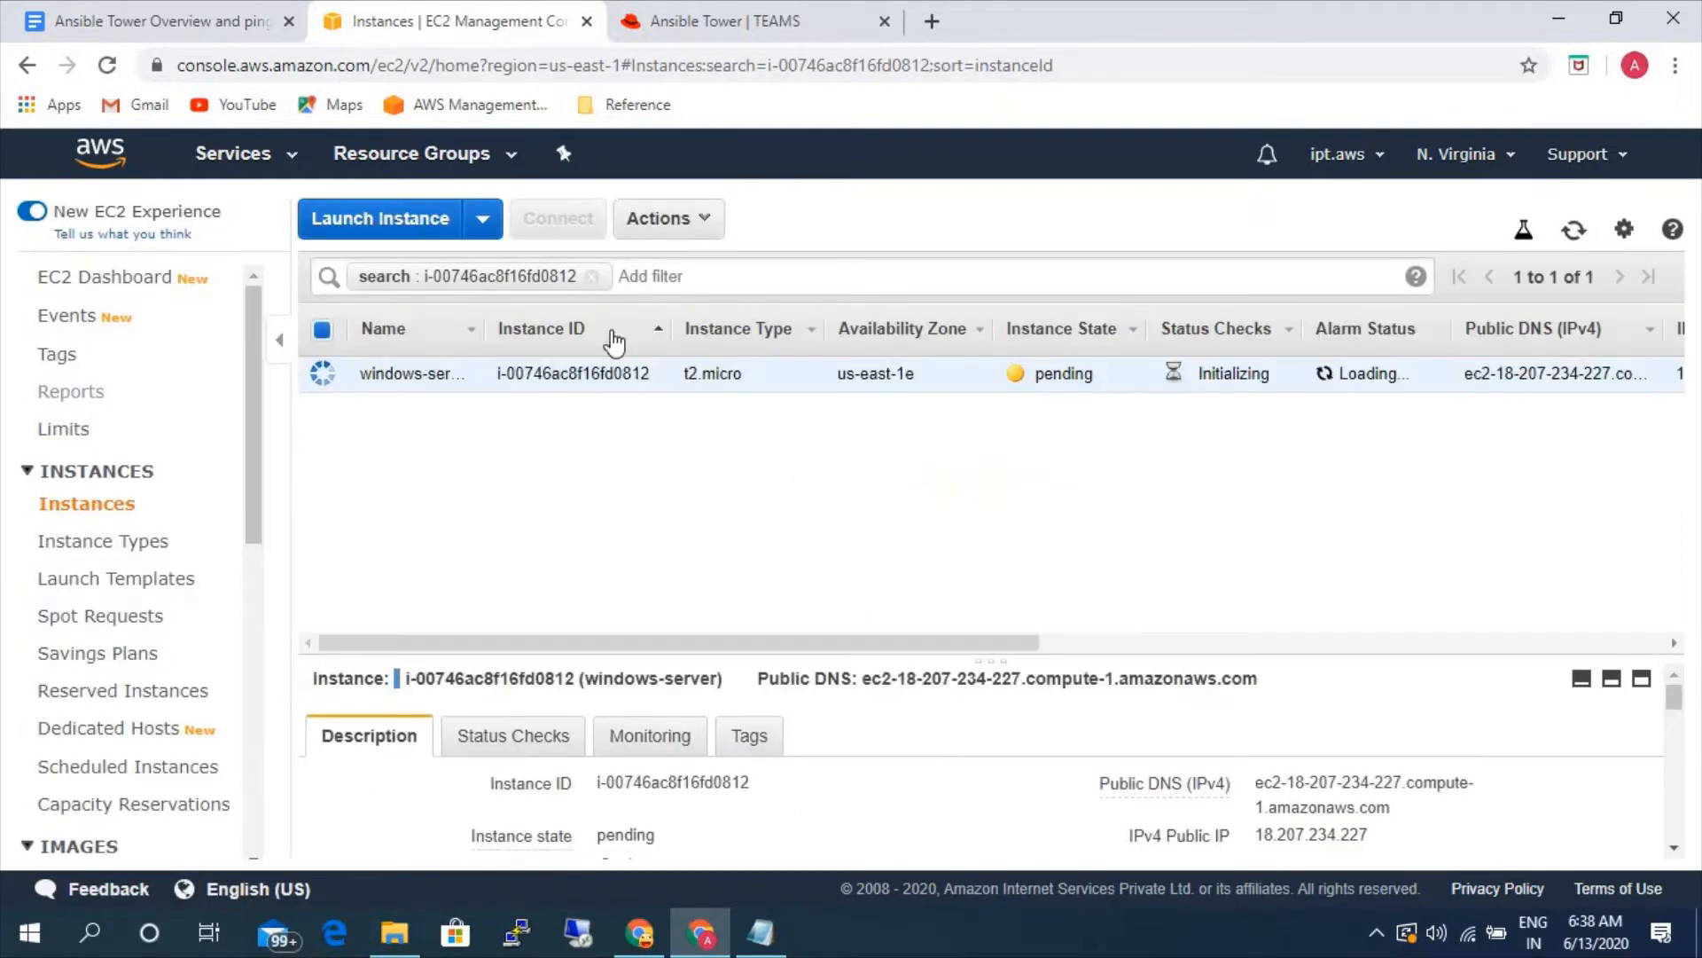
{"action": "left_click", "coordinate": [591, 275]}
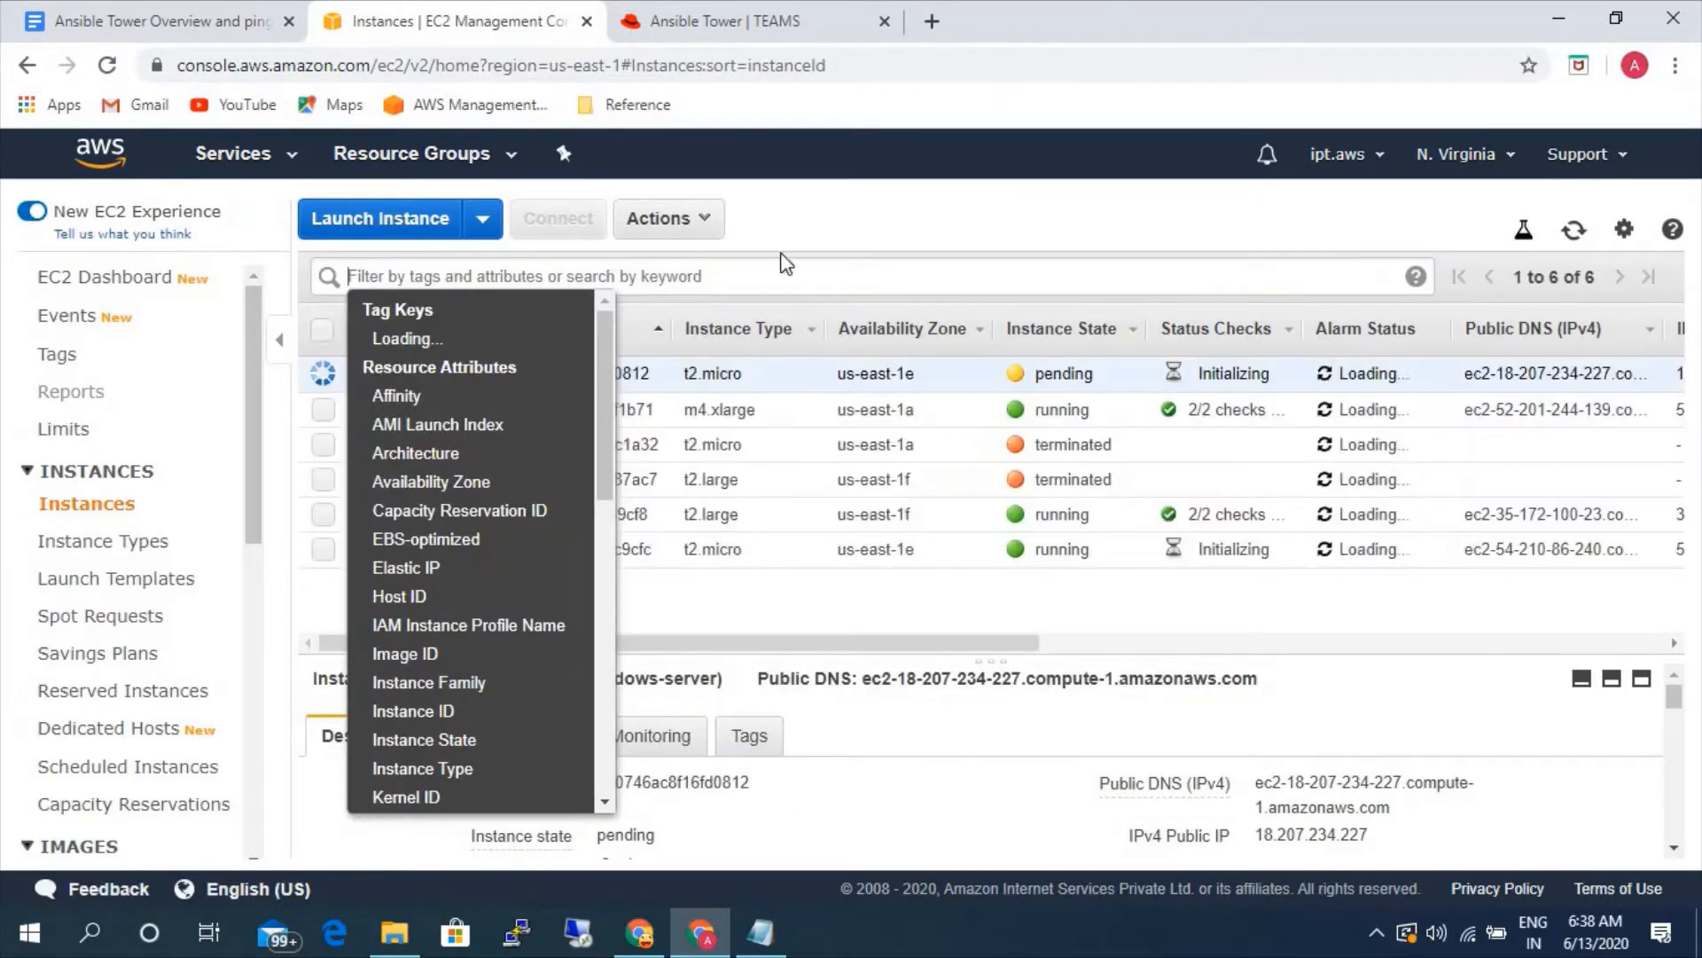
{"action": "left_click", "coordinate": [806, 230]}
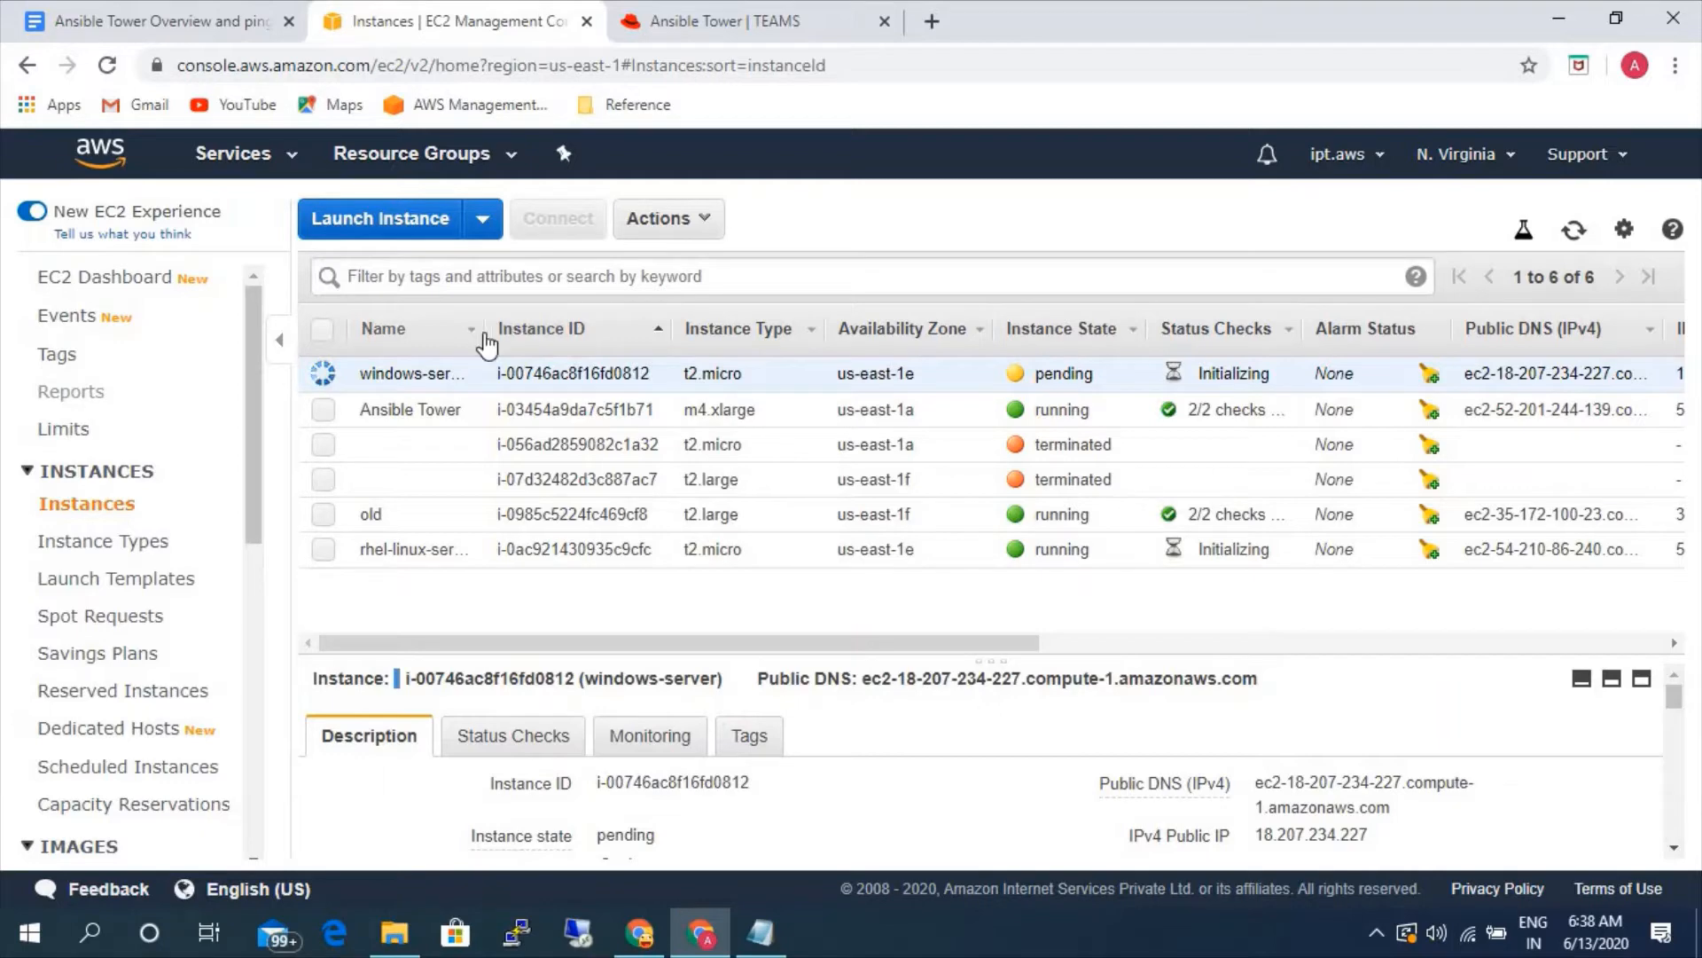
{"action": "left_click_drag", "start_coordinate": [486, 344], "coordinate": [562, 344]}
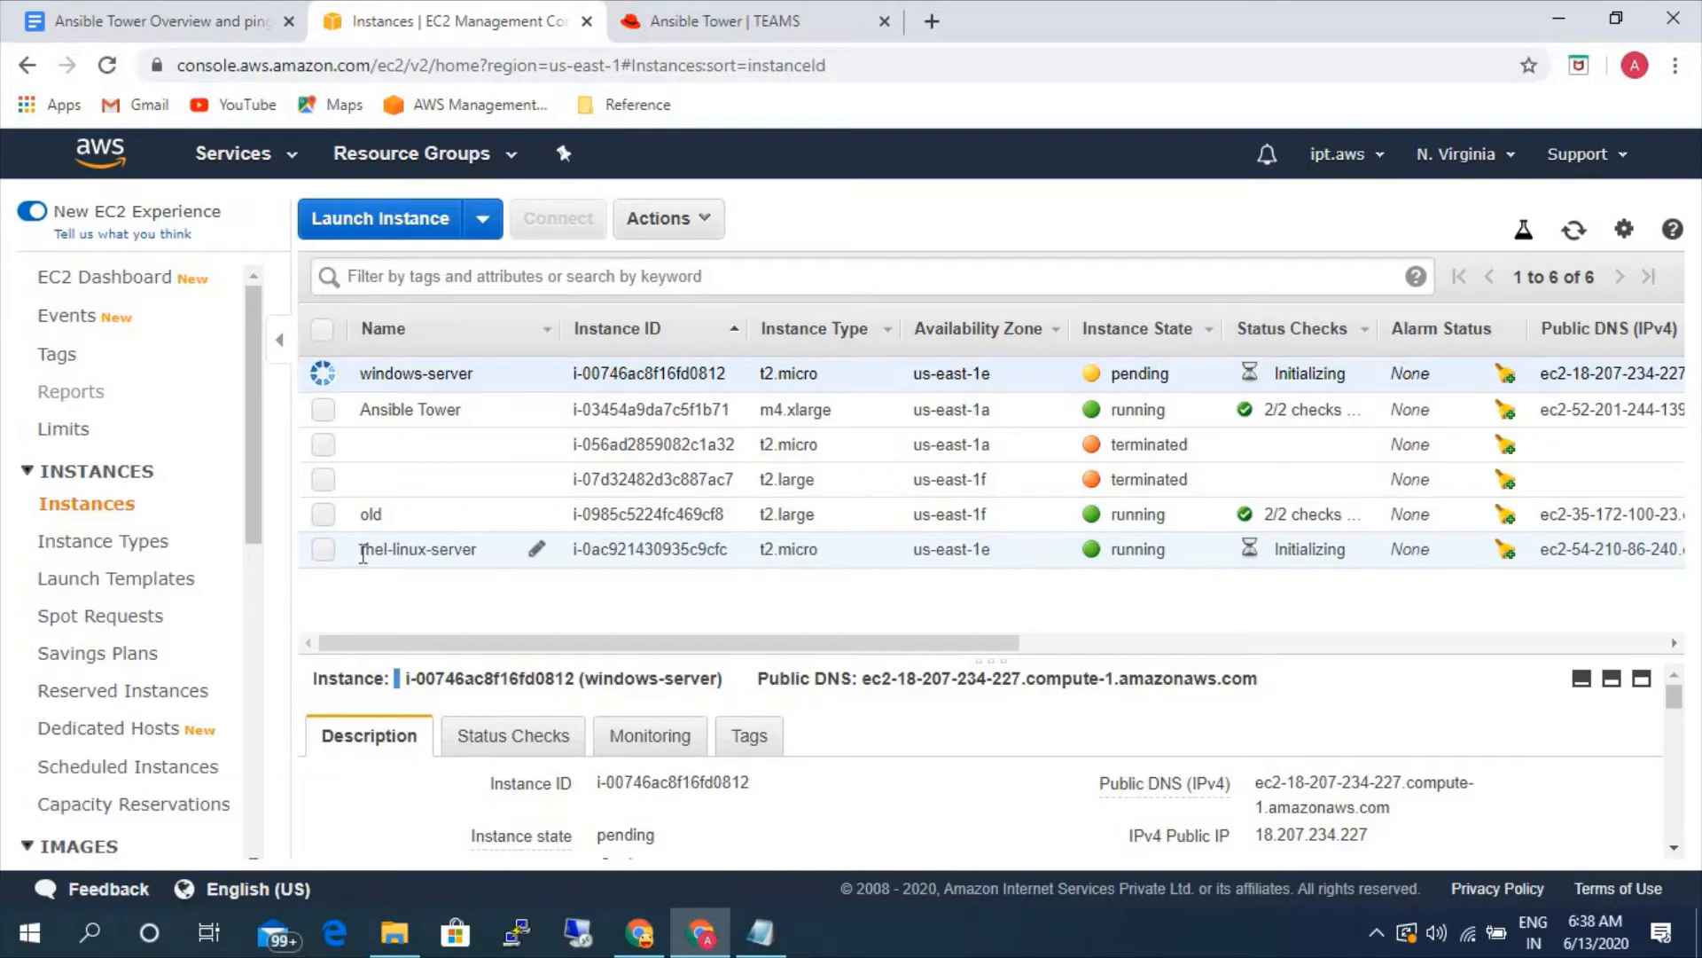
- Switch to Ansible Tower and create a standard inventory named static-linux in the Default organization
{"action": "left_click", "coordinate": [710, 34]}
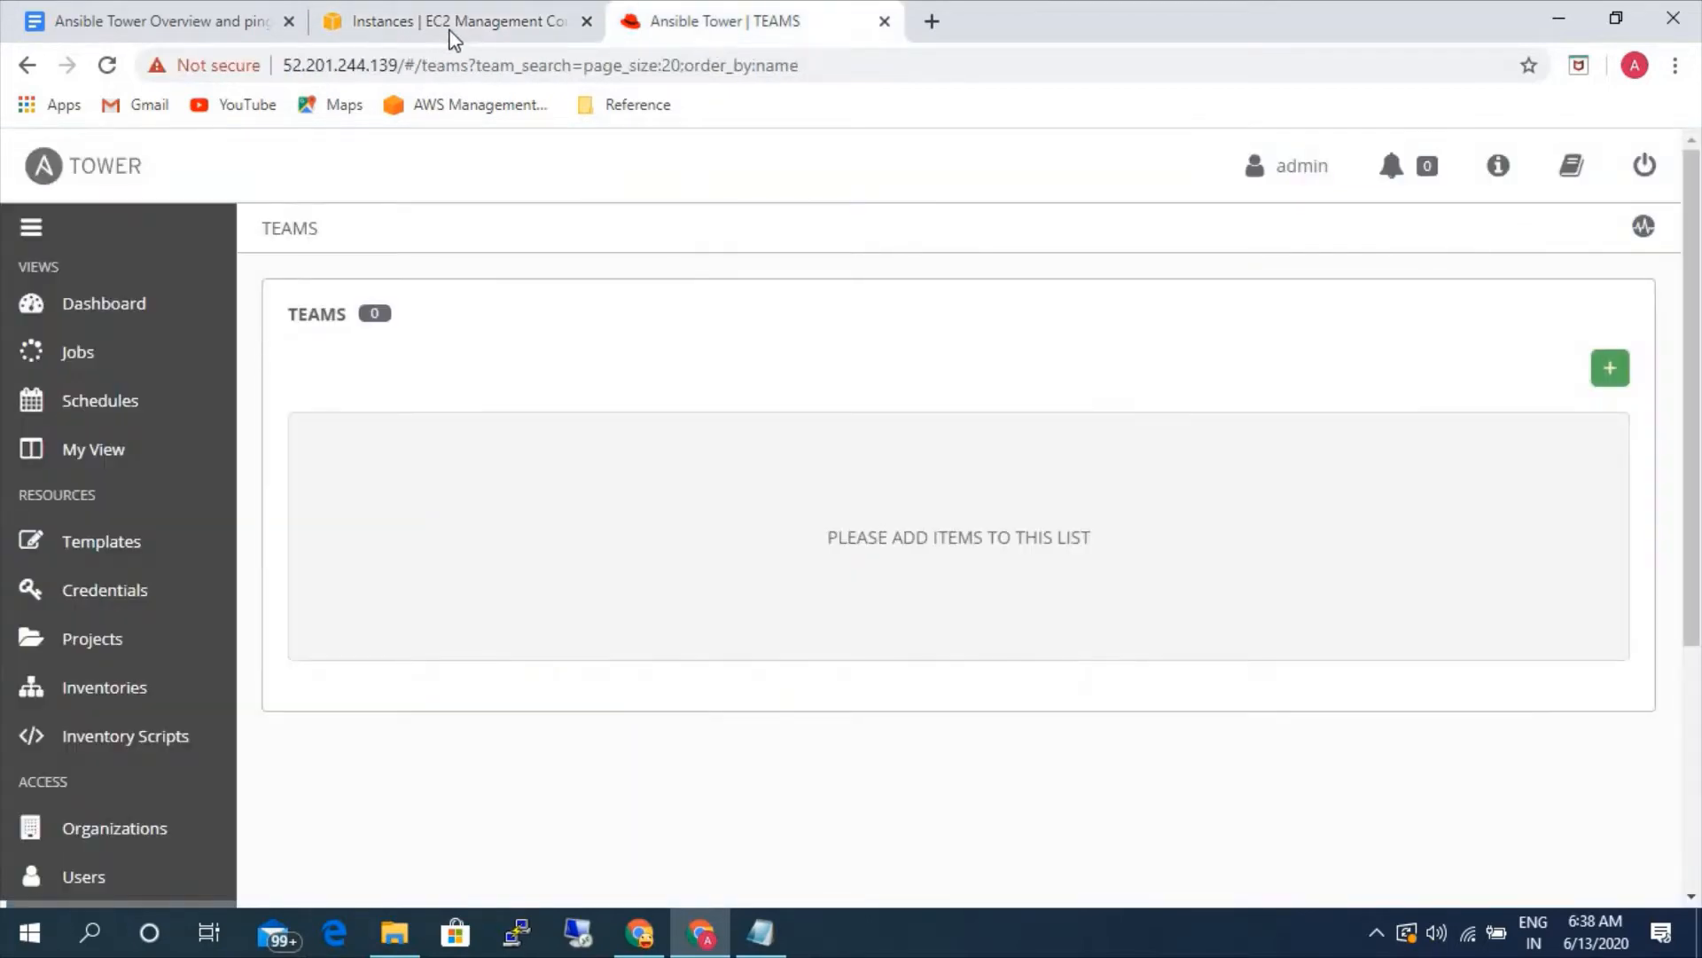
{"action": "left_click", "coordinate": [99, 691]}
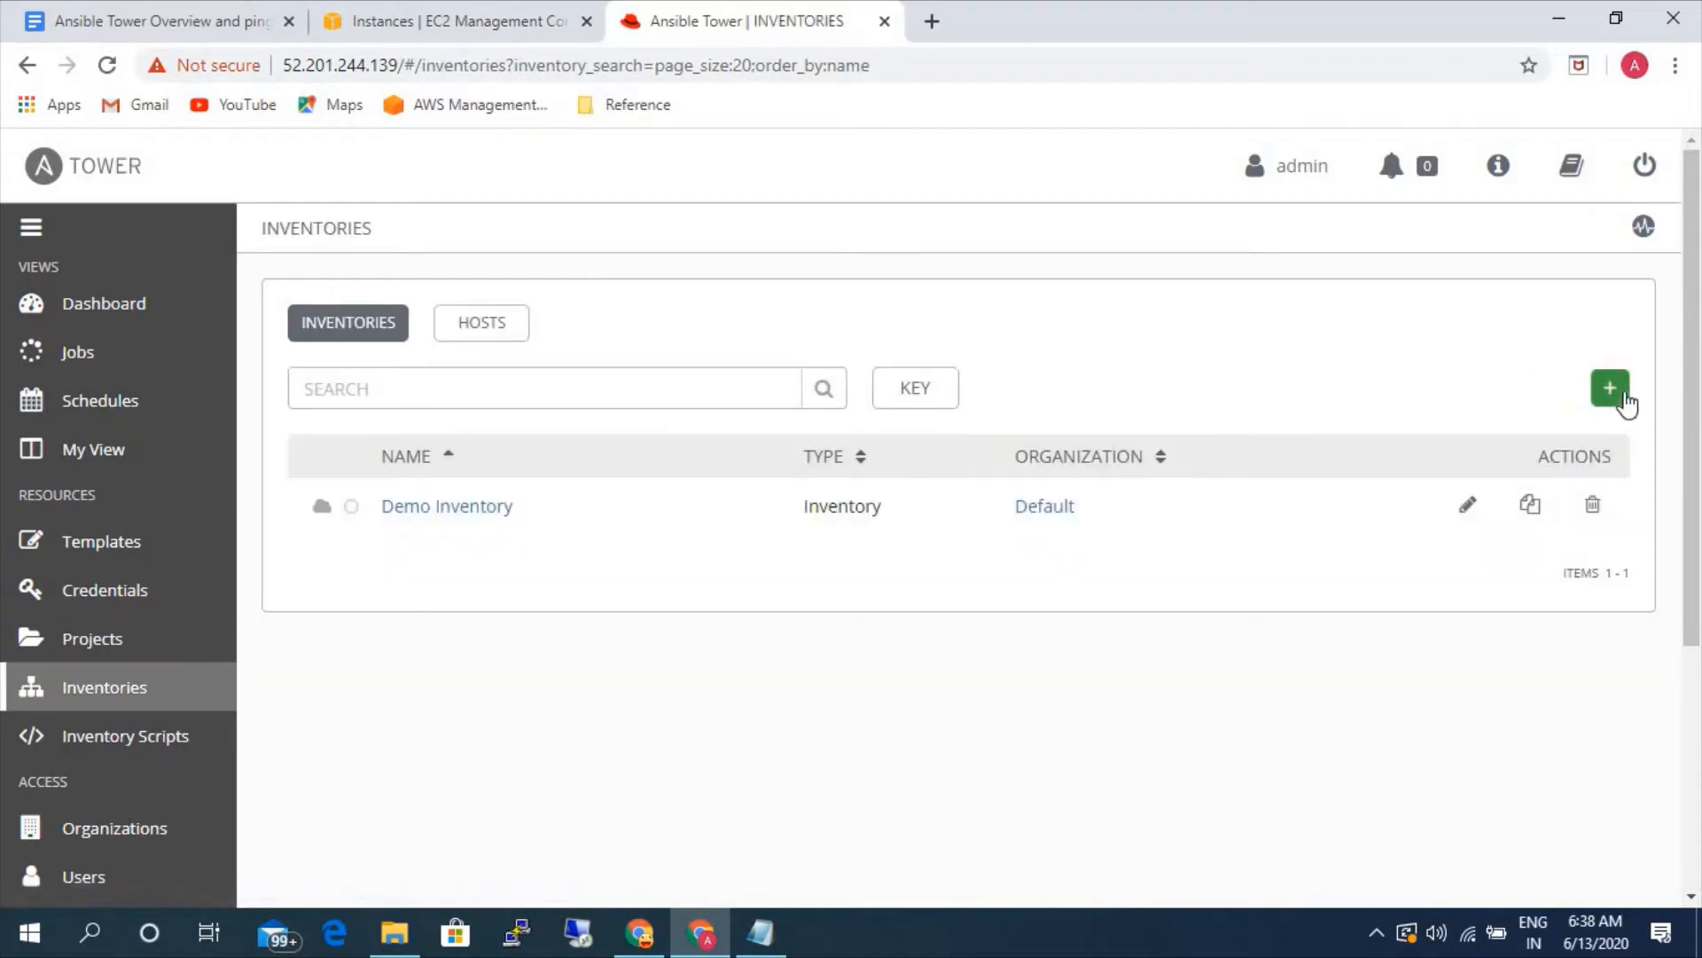
{"action": "left_click", "coordinate": [1616, 392]}
{"action": "left_click", "coordinate": [1505, 434]}
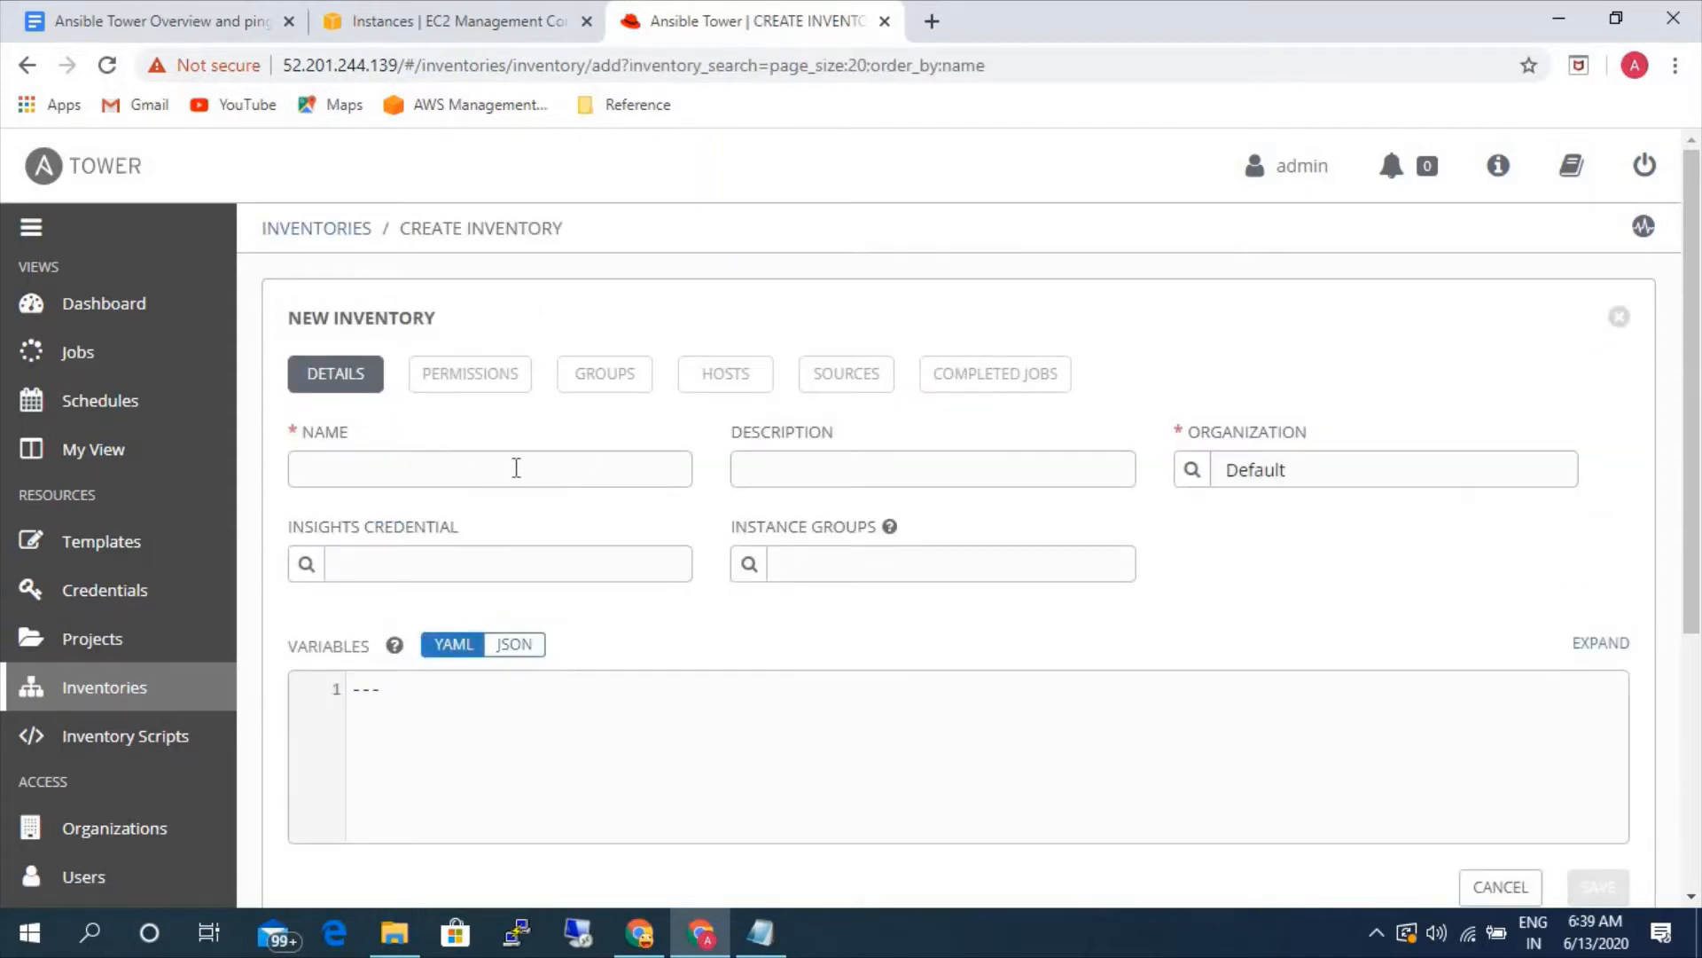
{"action": "type", "text": "static-linux"}
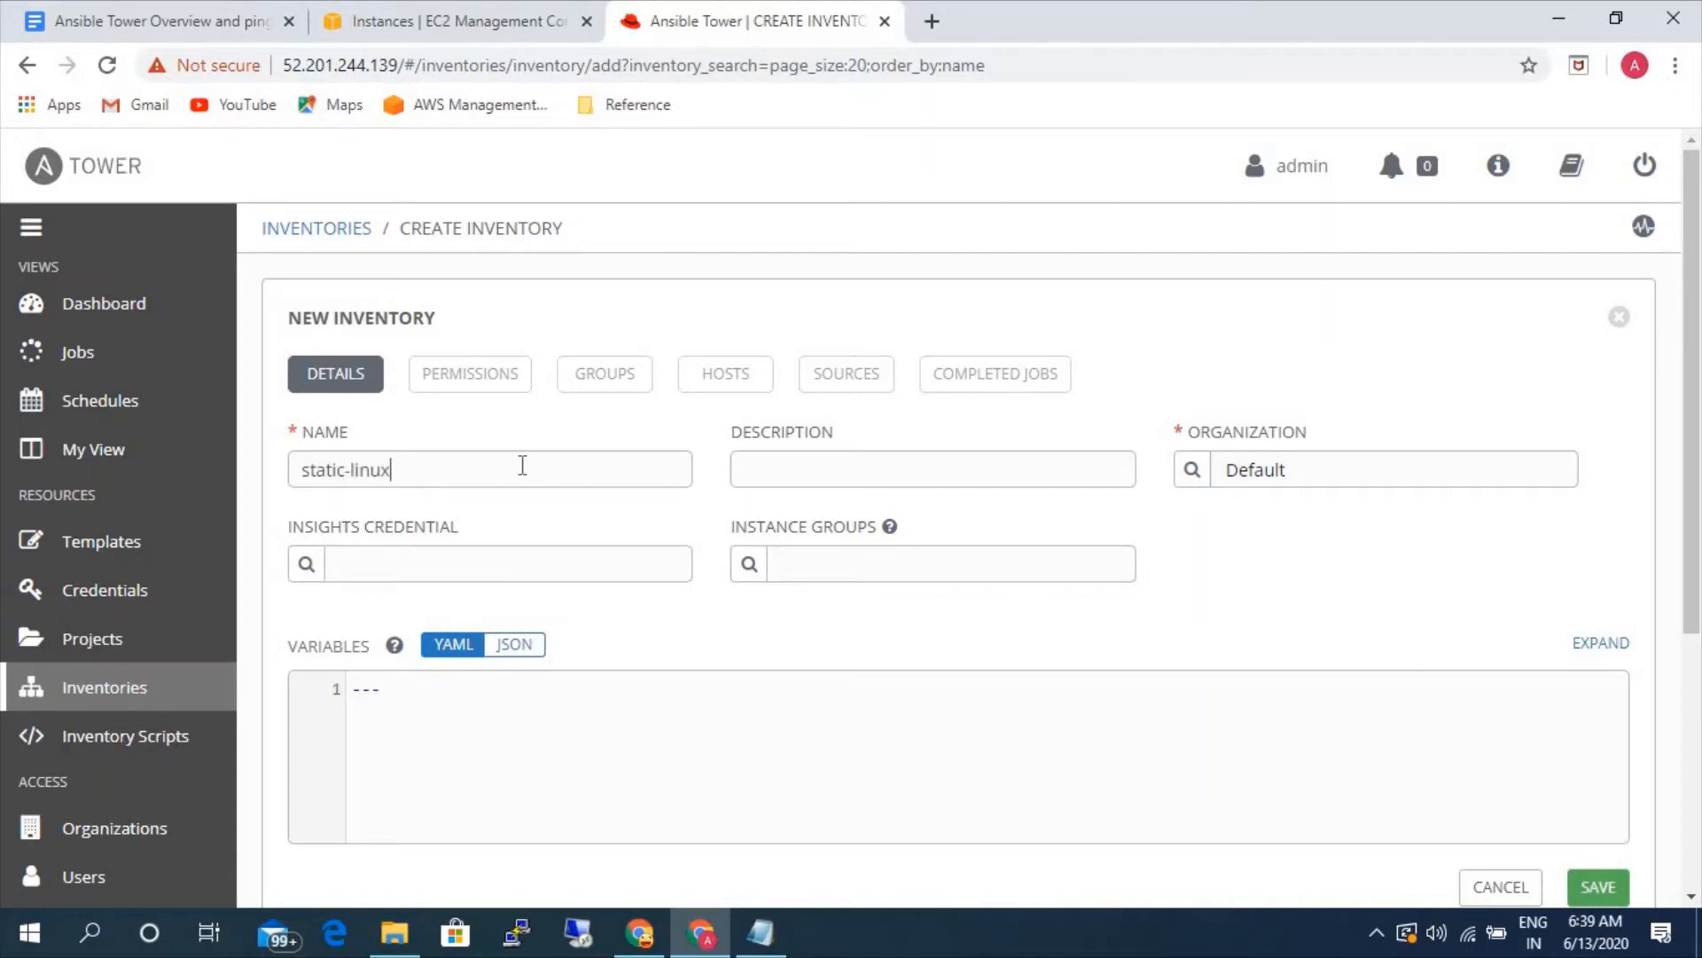
{"action": "scroll", "coordinate": [1578, 658], "scroll_direction": "down", "scroll_amount": 2}
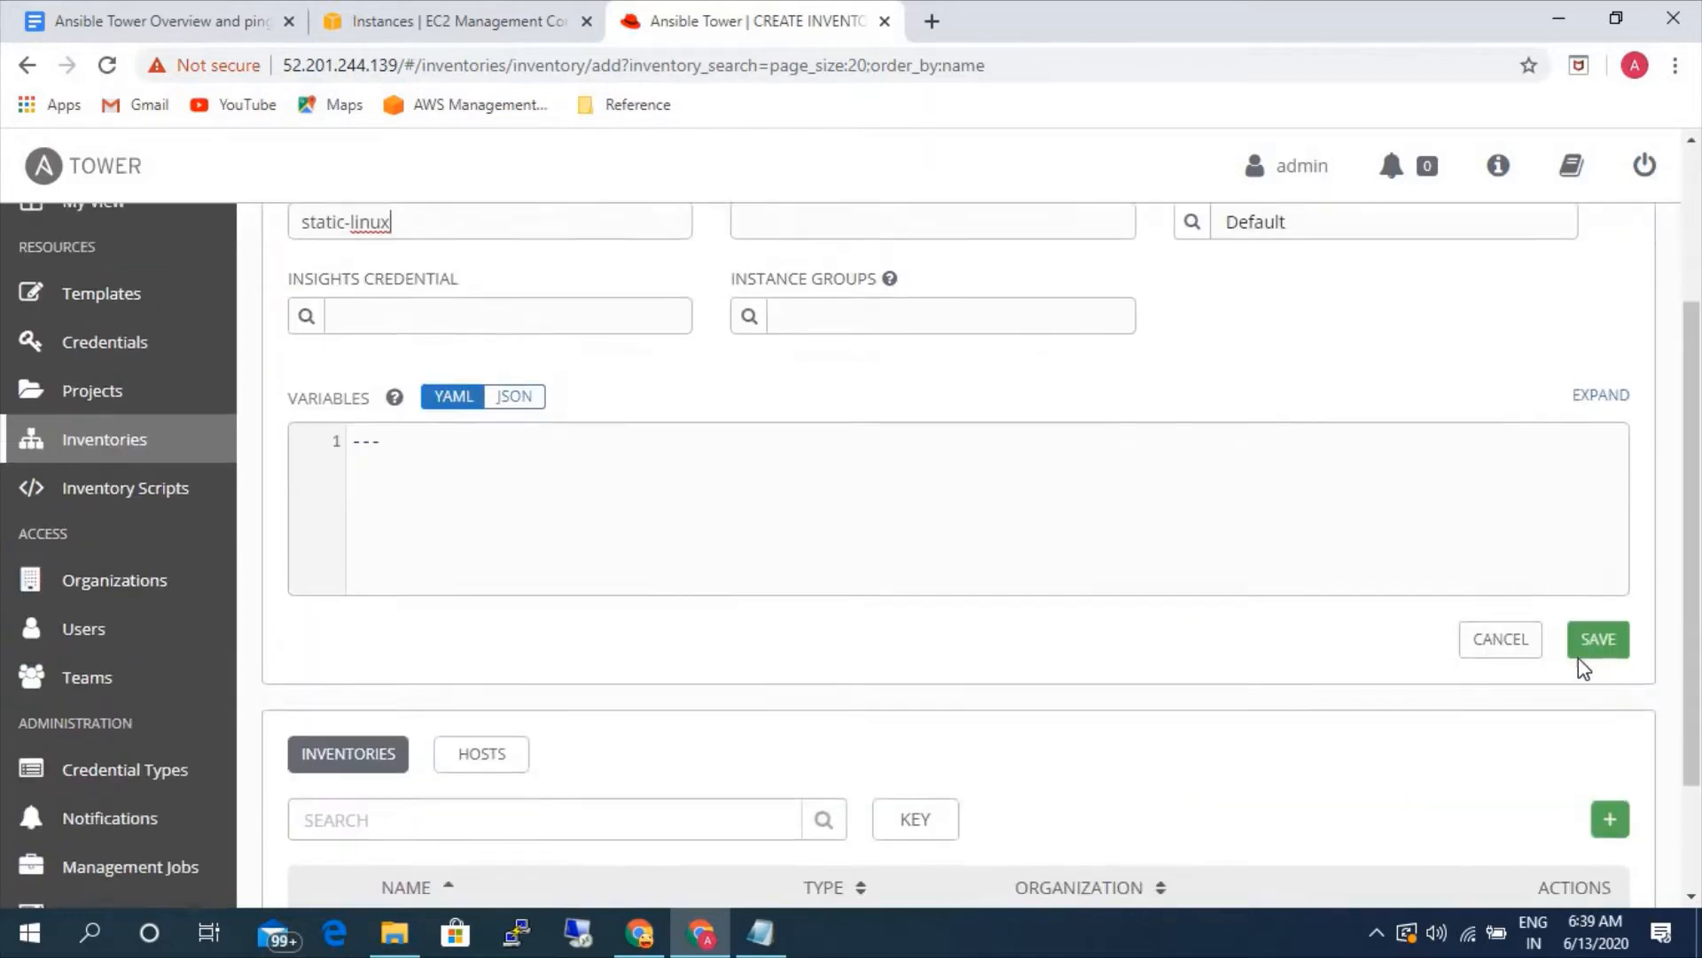
{"action": "scroll", "coordinate": [1192, 355], "scroll_direction": "up", "scroll_amount": 1}
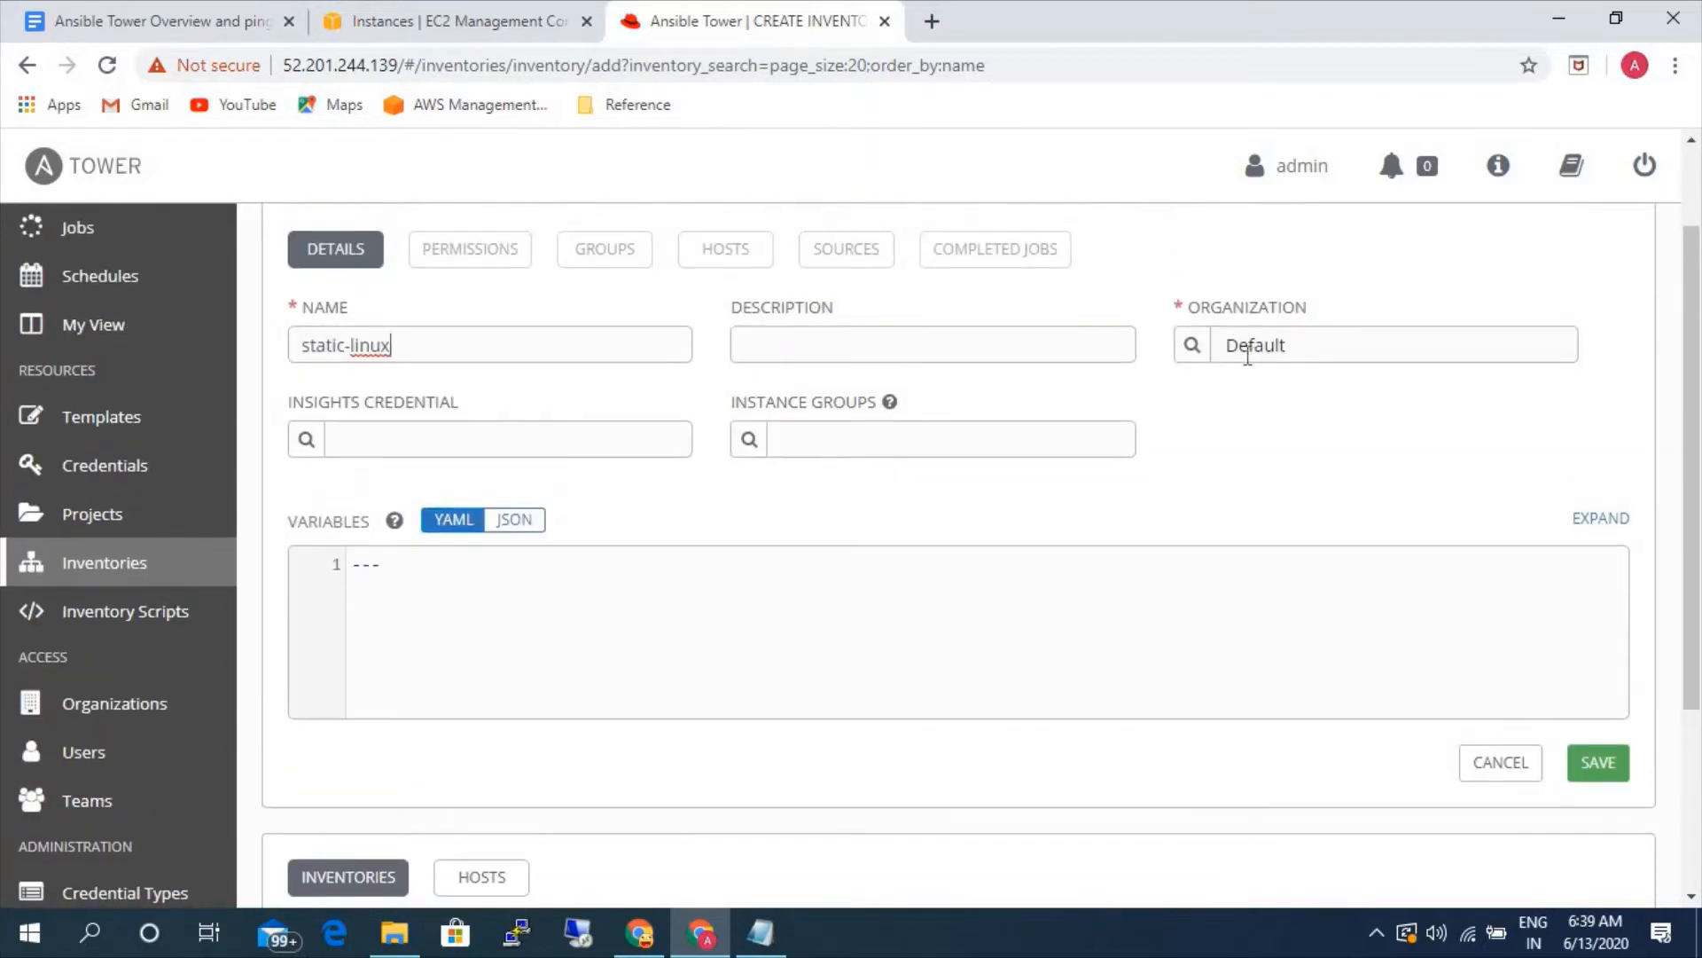
{"action": "left_click", "coordinate": [1597, 763]}
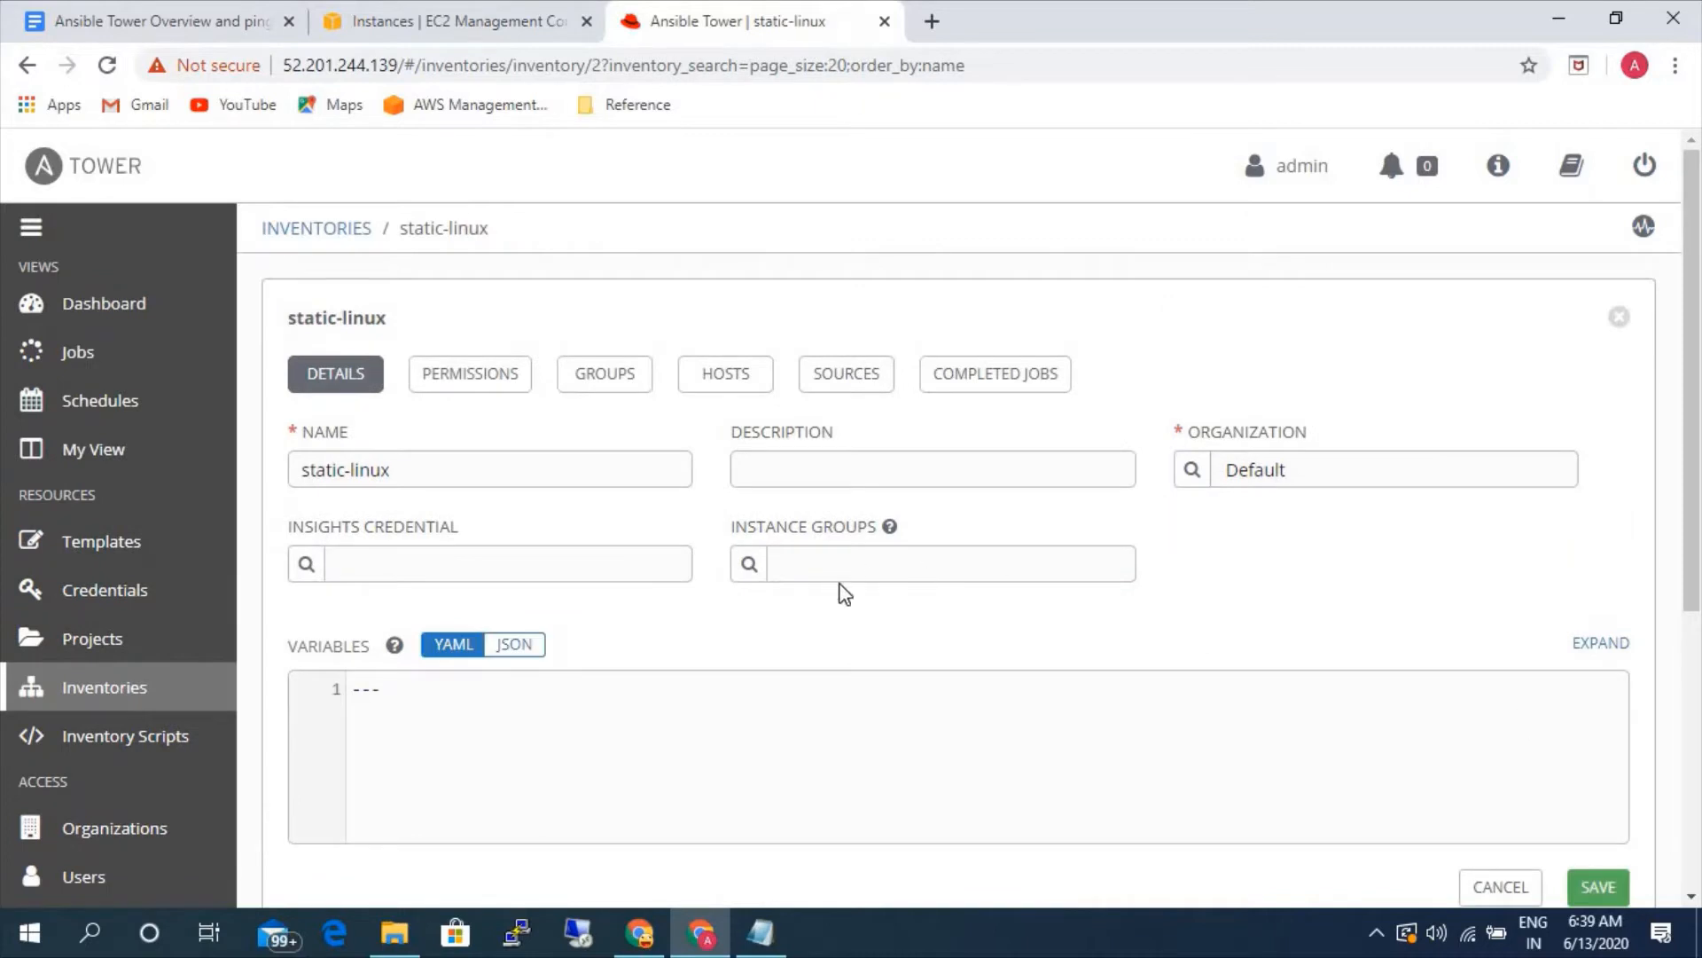
- Start a new host in the static-linux inventory, and copy the private IP of rhel-linux-server from the EC2 console
{"action": "left_click", "coordinate": [759, 388]}
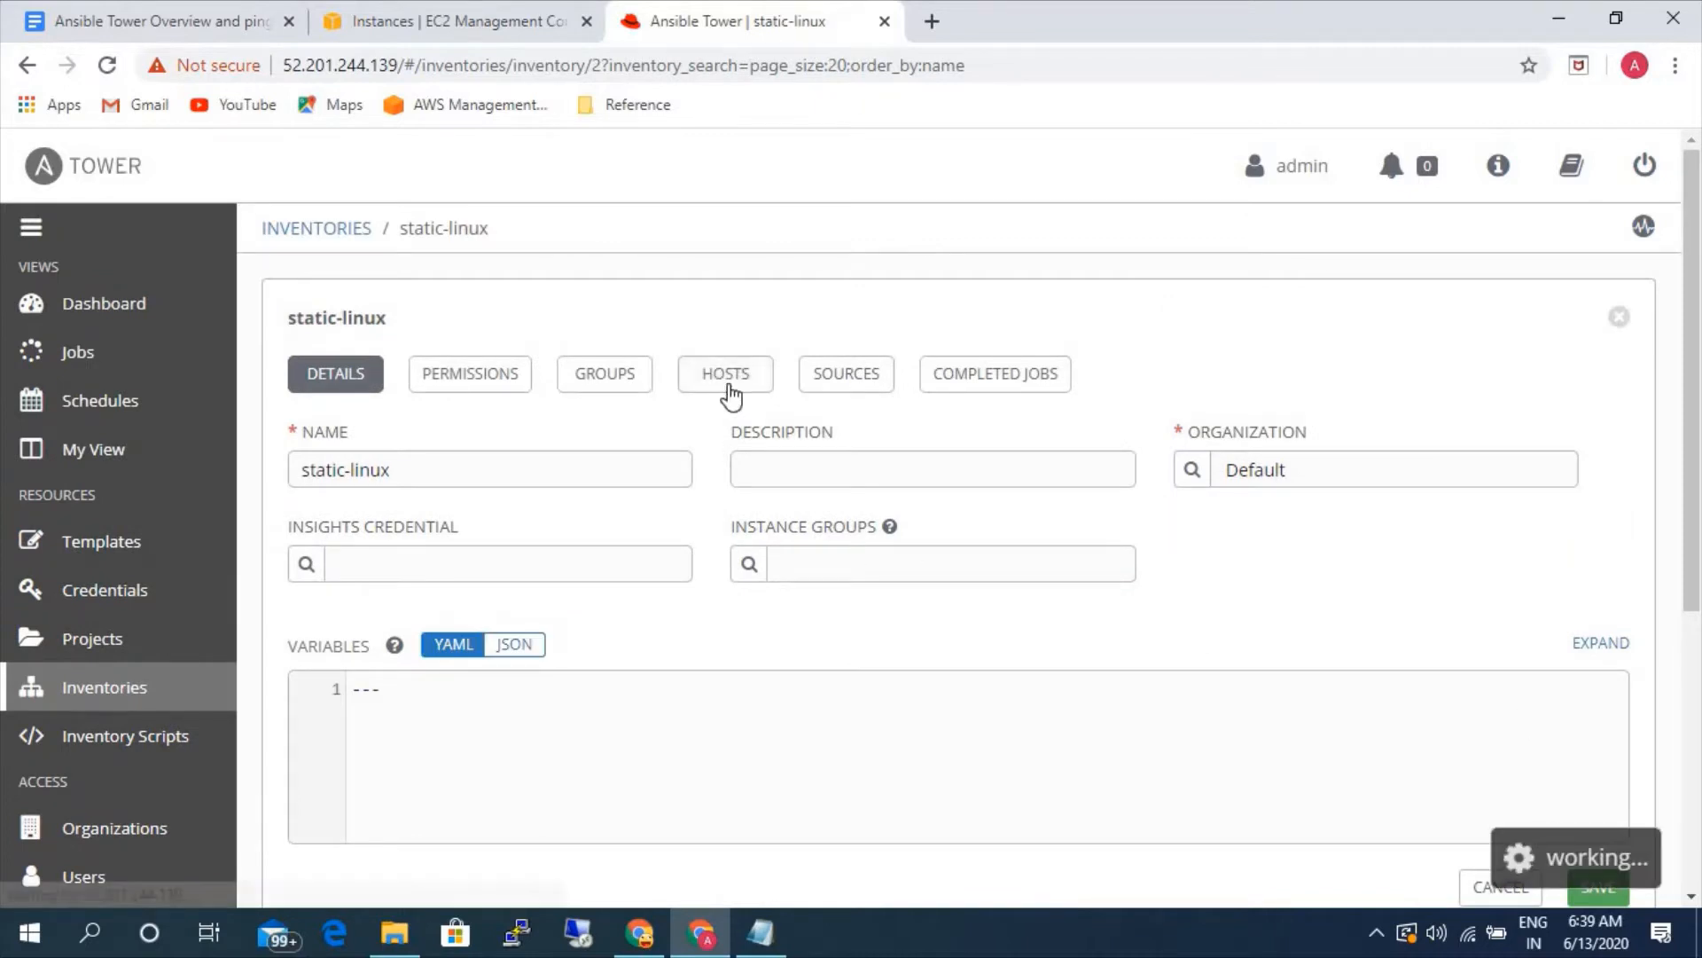
{"action": "left_click", "coordinate": [1602, 444]}
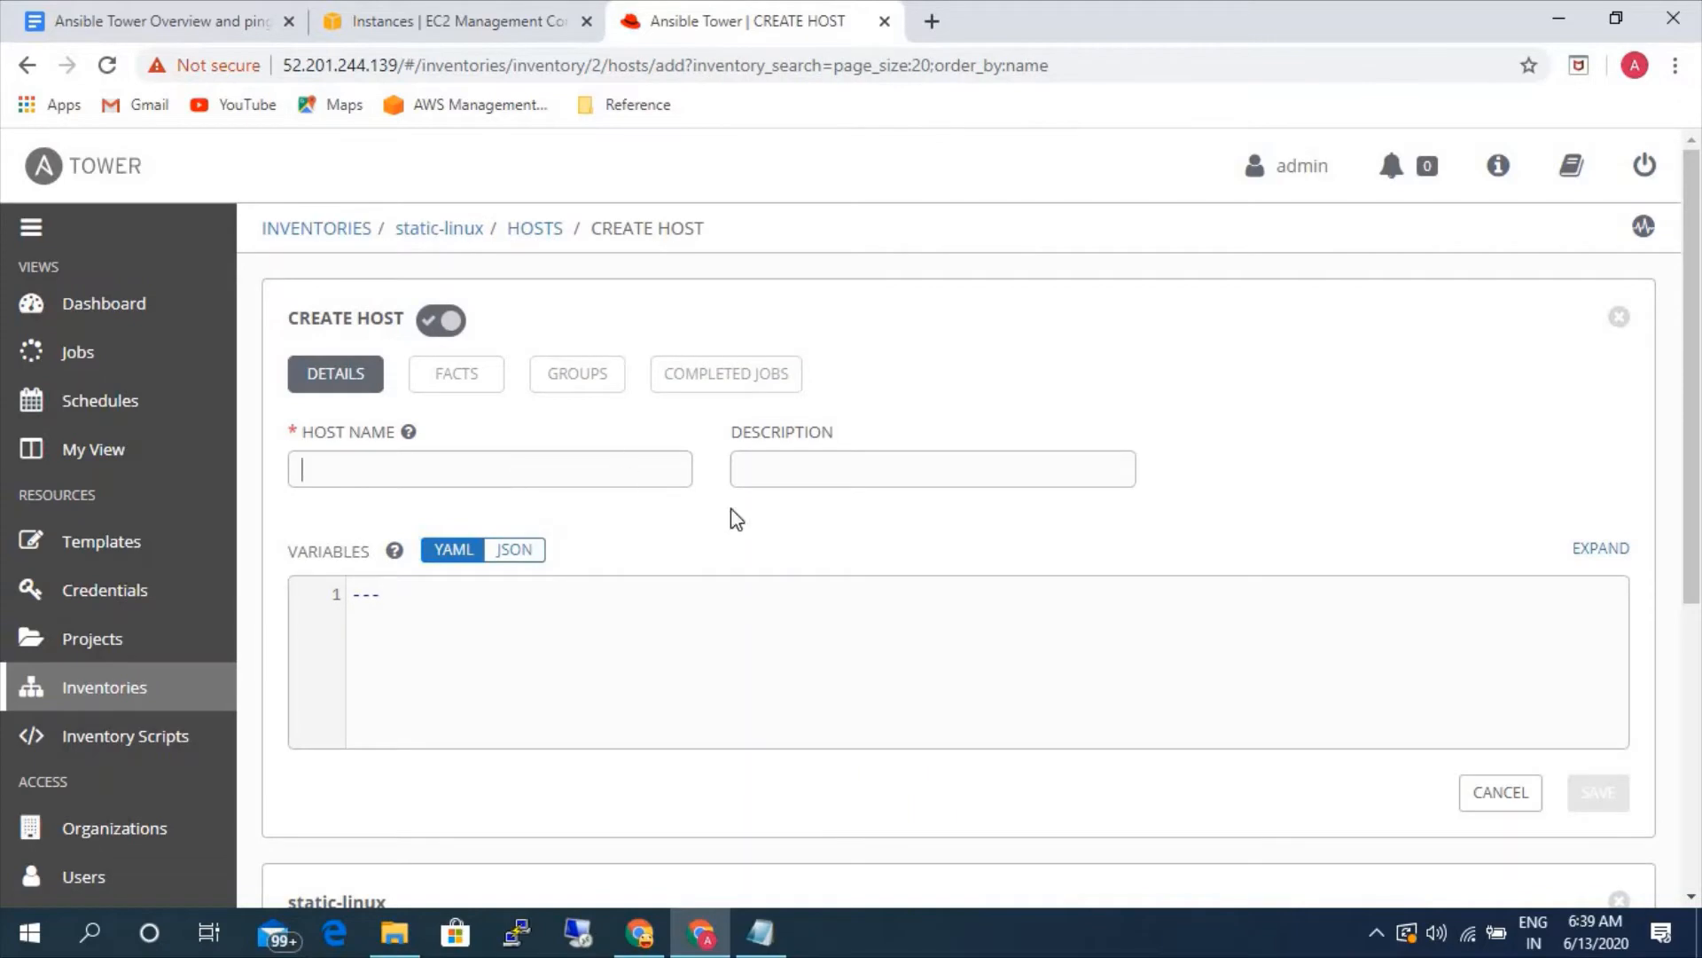
{"action": "left_click", "coordinate": [508, 12]}
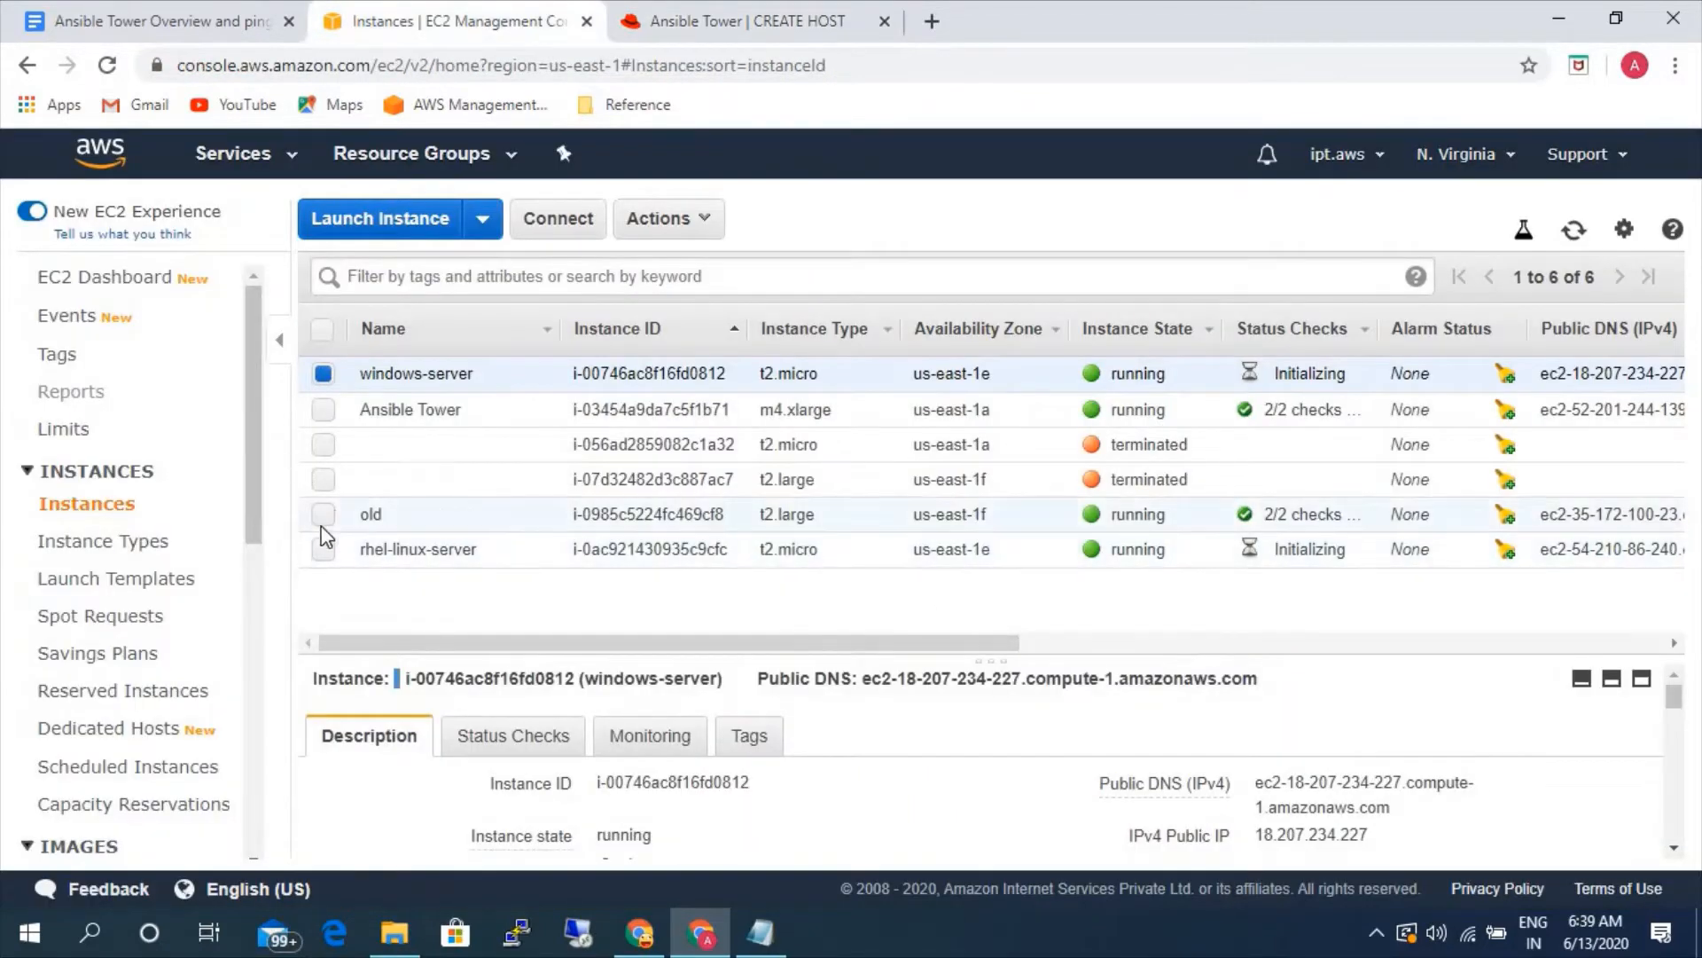
{"action": "left_click", "coordinate": [323, 549]}
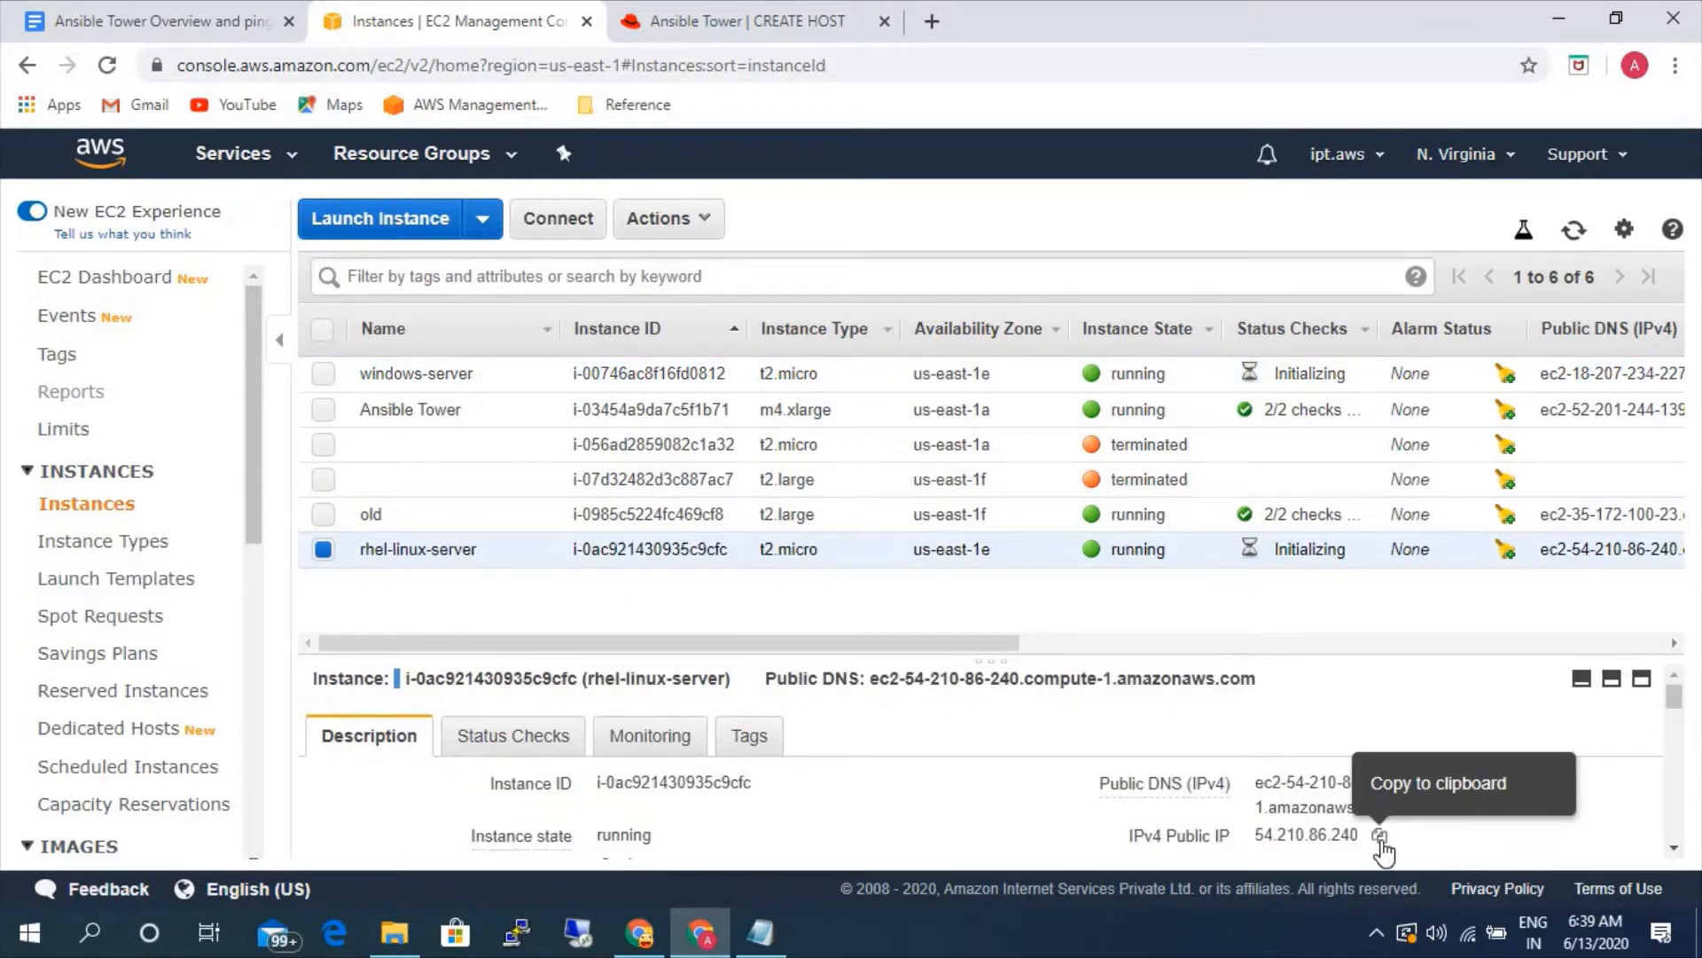
{"action": "left_click", "coordinate": [1379, 835]}
{"action": "scroll", "coordinate": [727, 811], "scroll_direction": "down", "scroll_amount": 3}
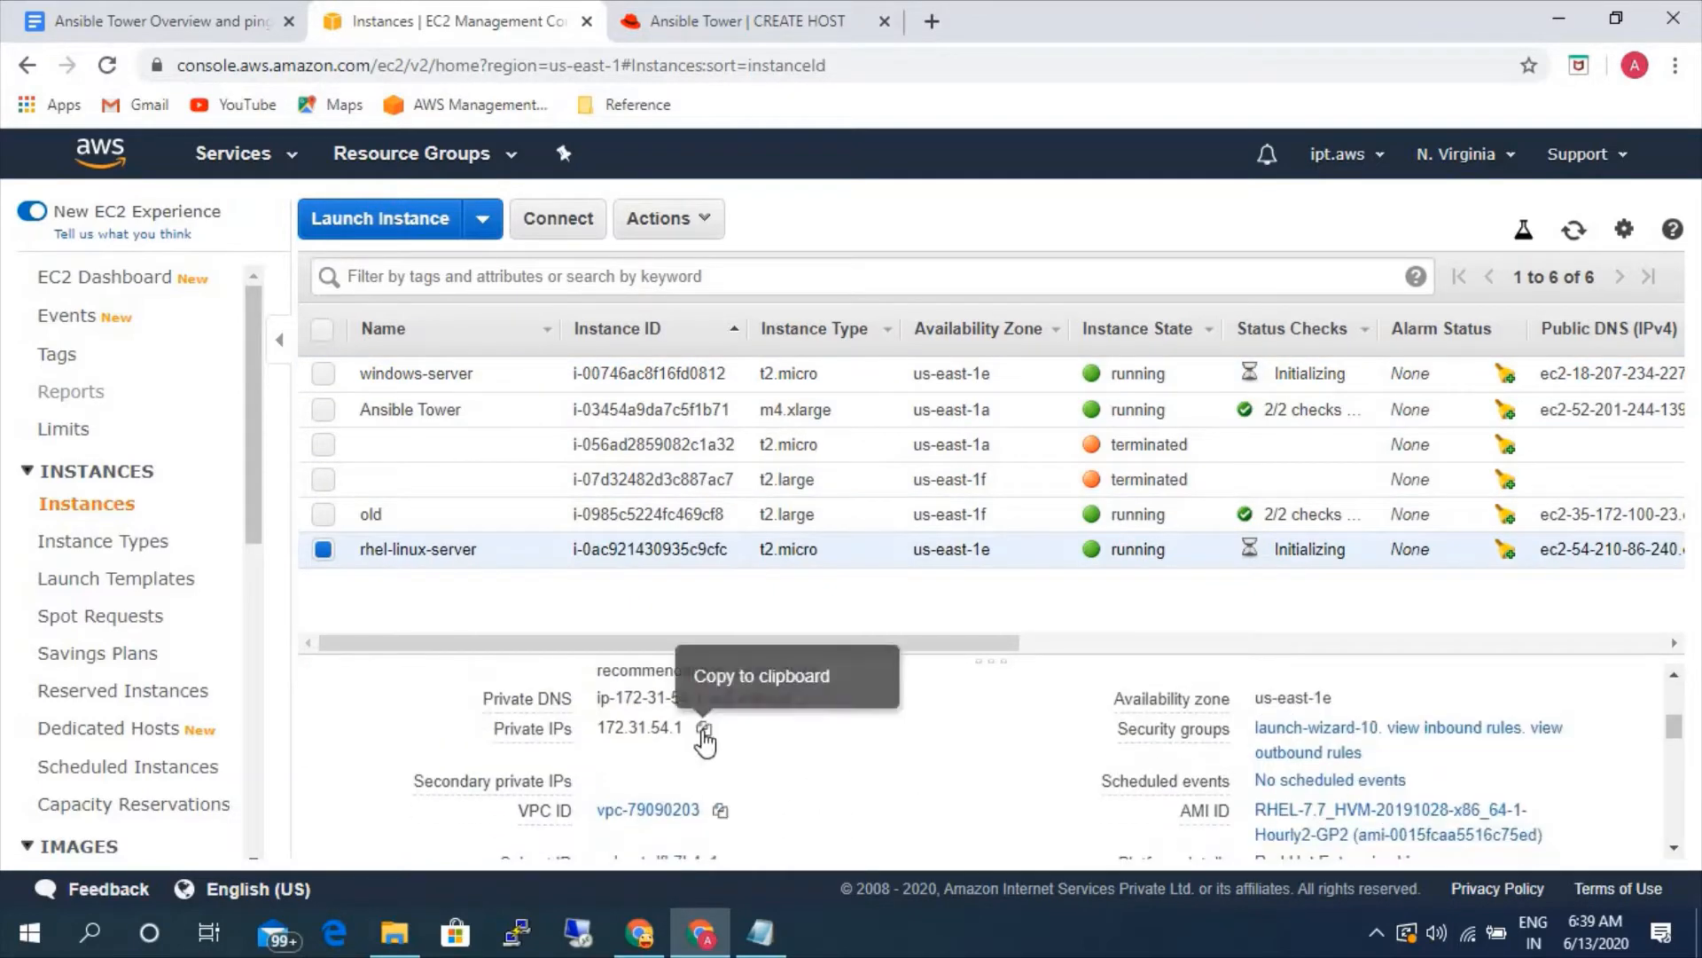
{"action": "left_click", "coordinate": [703, 728]}
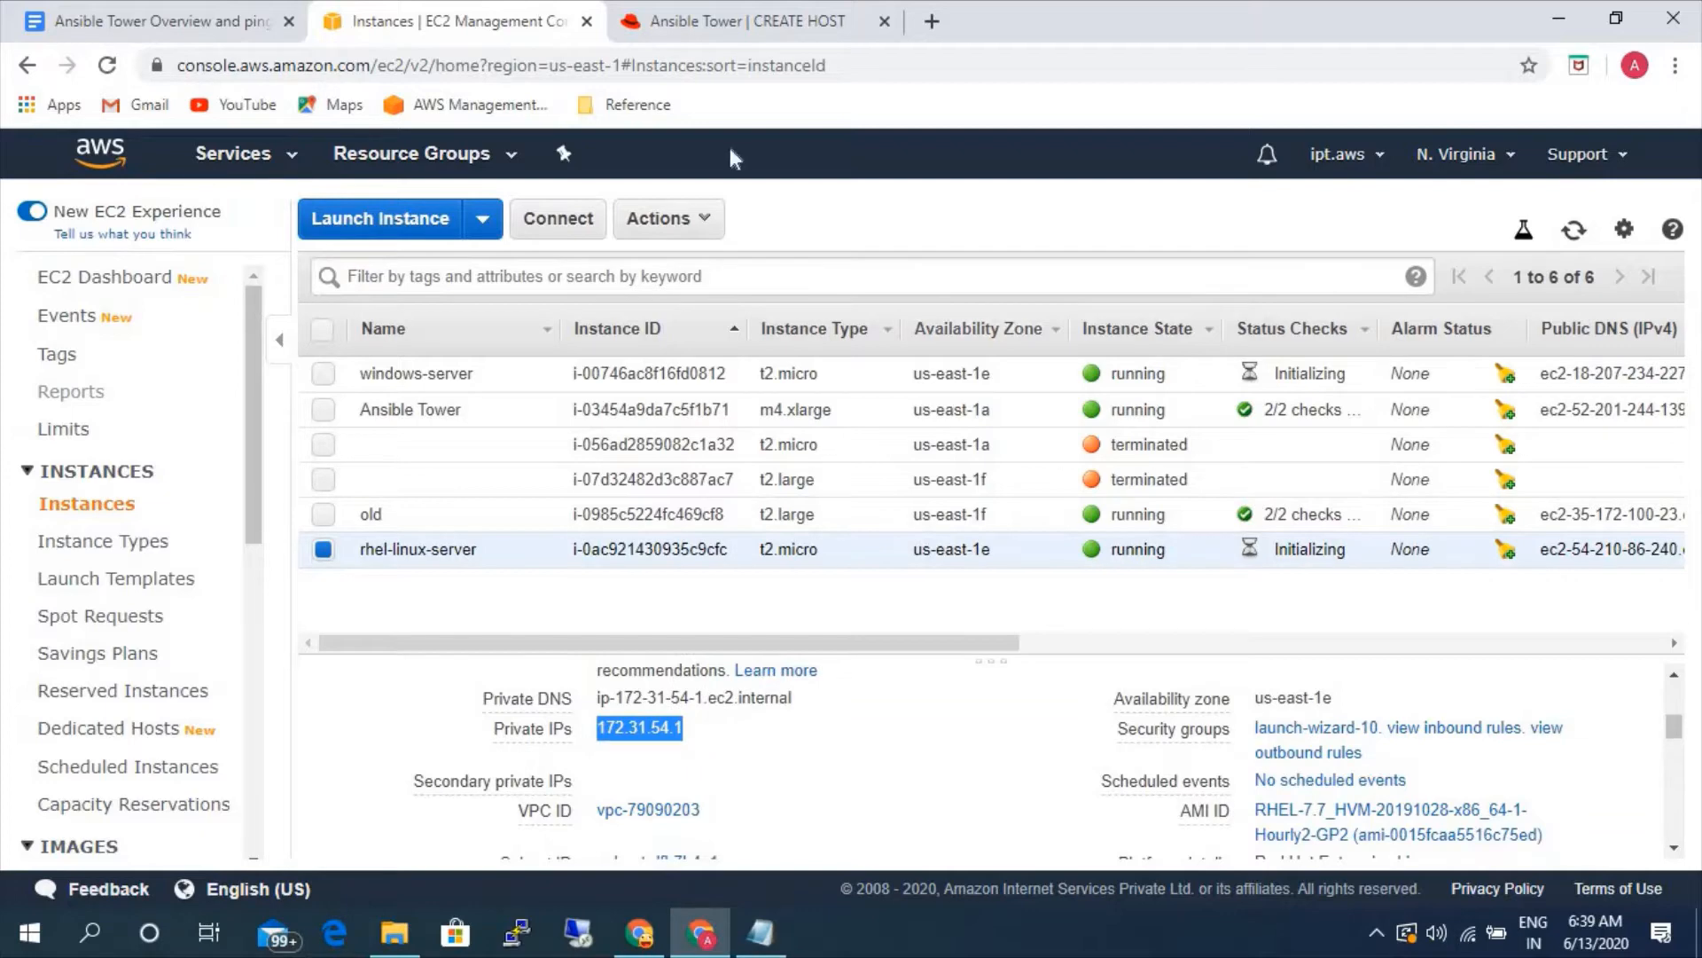
- Back in Ansible Tower, set the new host's name to 172.31.54.1 and save the host
{"action": "left_click", "coordinate": [700, 27]}
{"action": "left_click", "coordinate": [494, 471]}
{"action": "key", "text": "ctrl+v"}
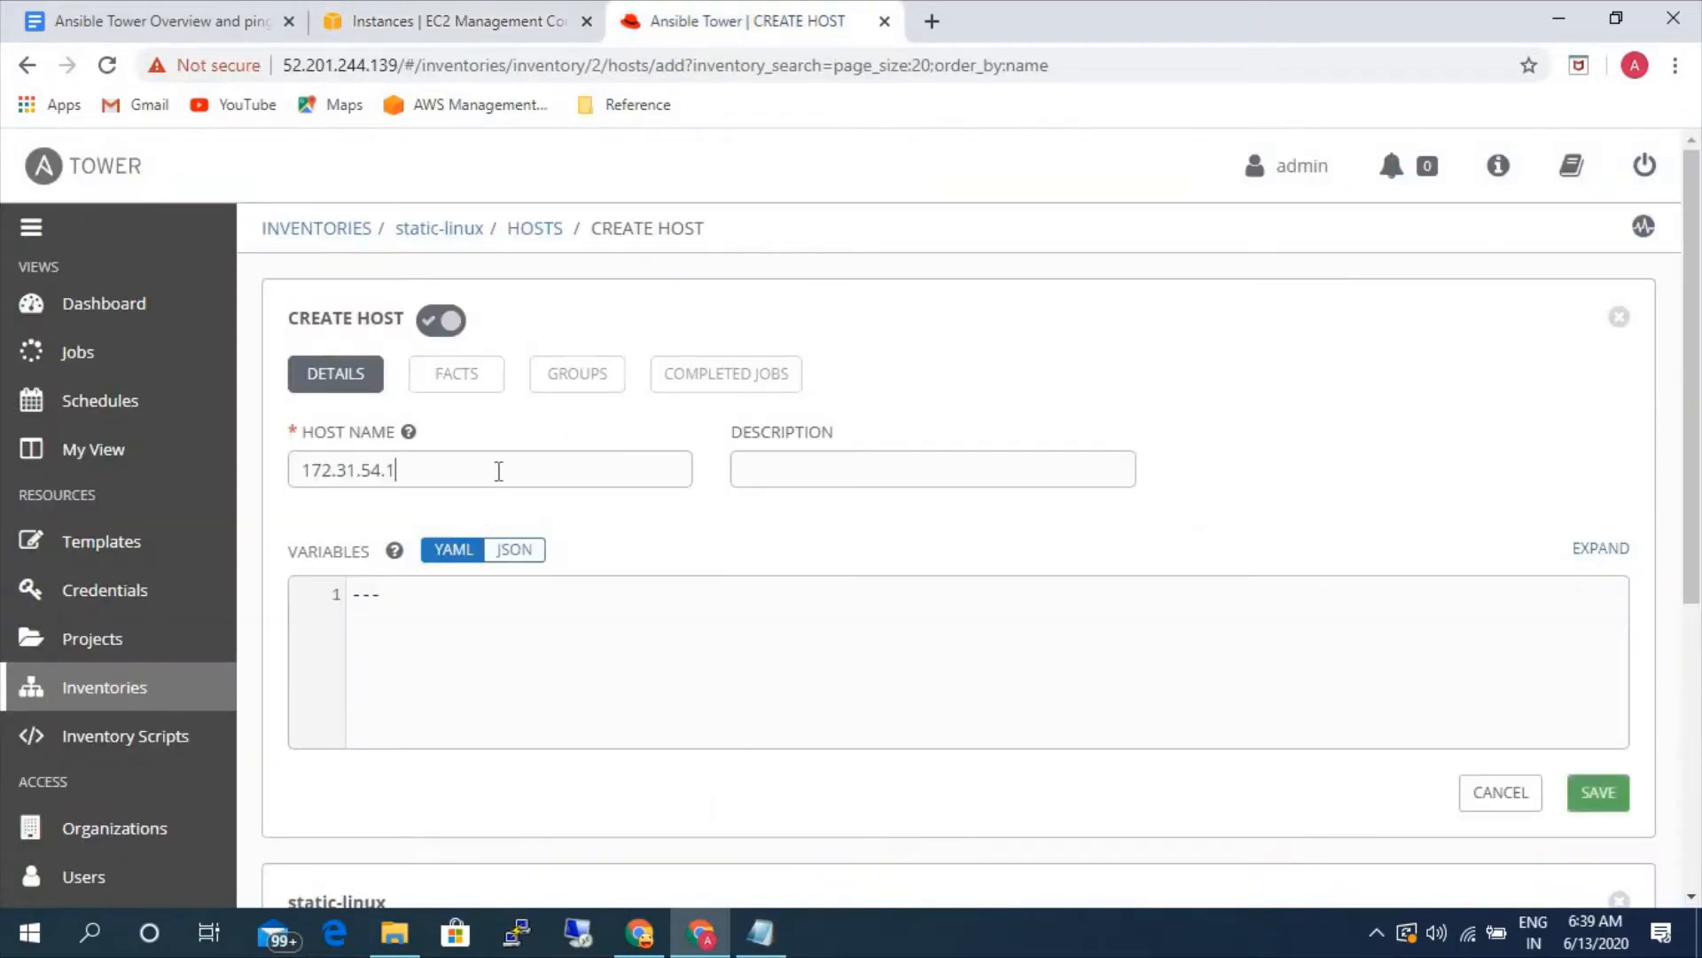
{"action": "left_click", "coordinate": [1605, 796]}
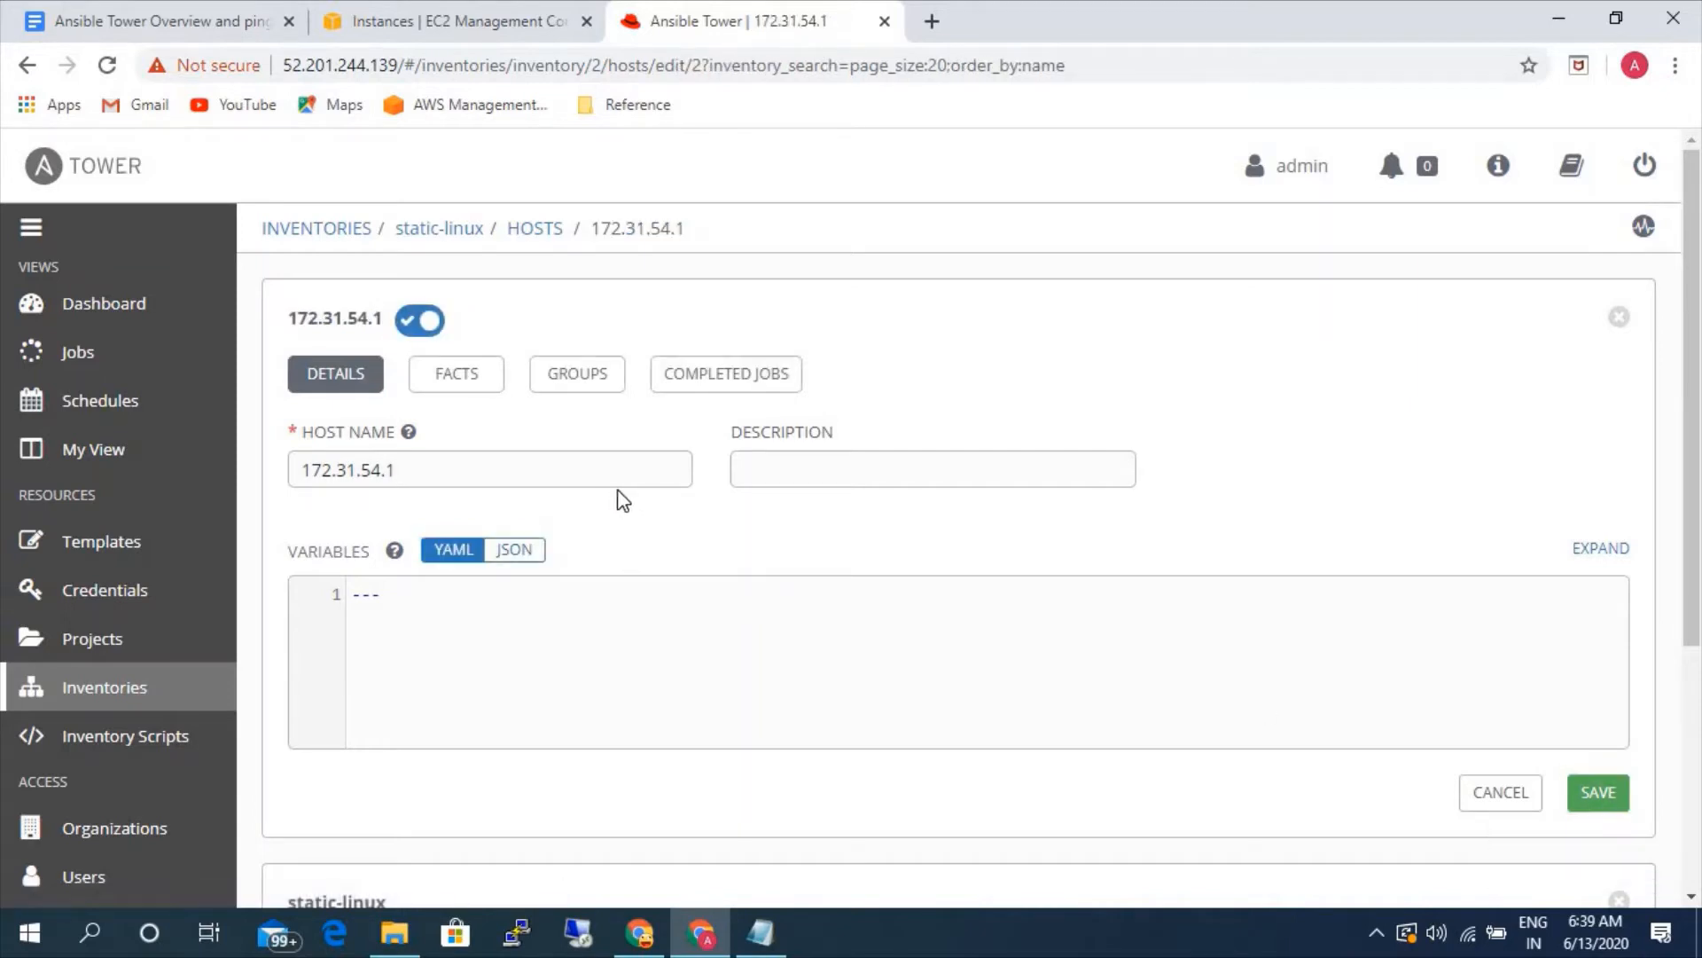
- Look through the hosts, groups and permissions of the static-linux inventory
{"action": "left_click", "coordinate": [543, 228]}
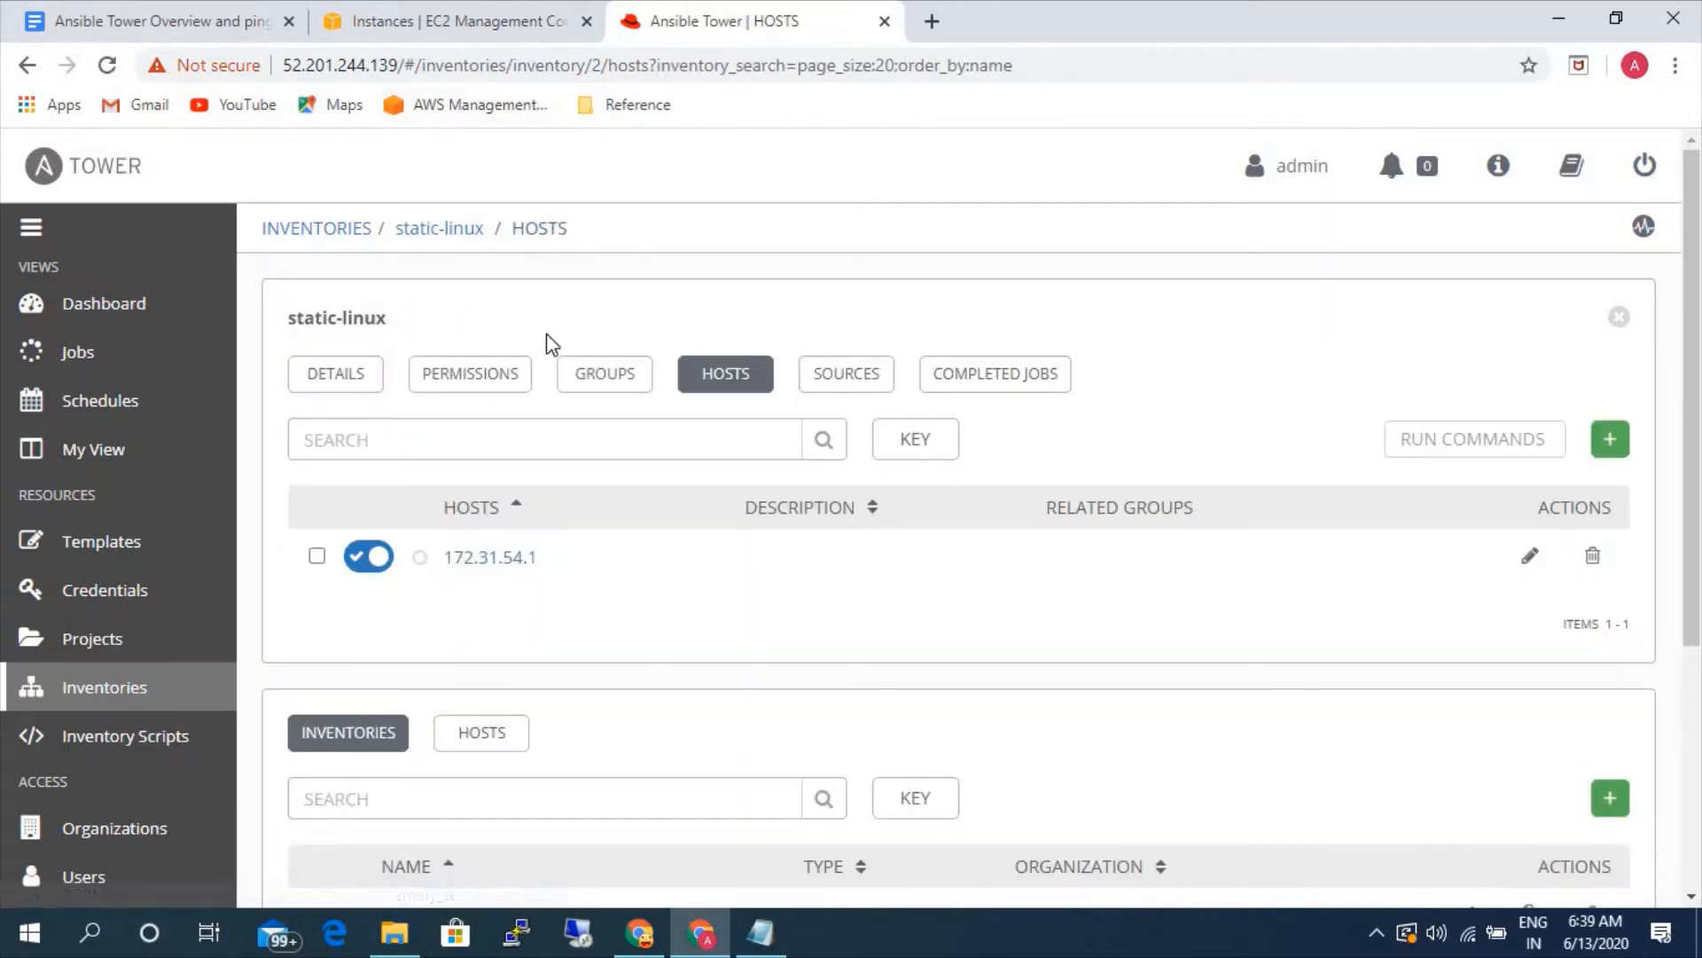
{"action": "left_click", "coordinate": [616, 376]}
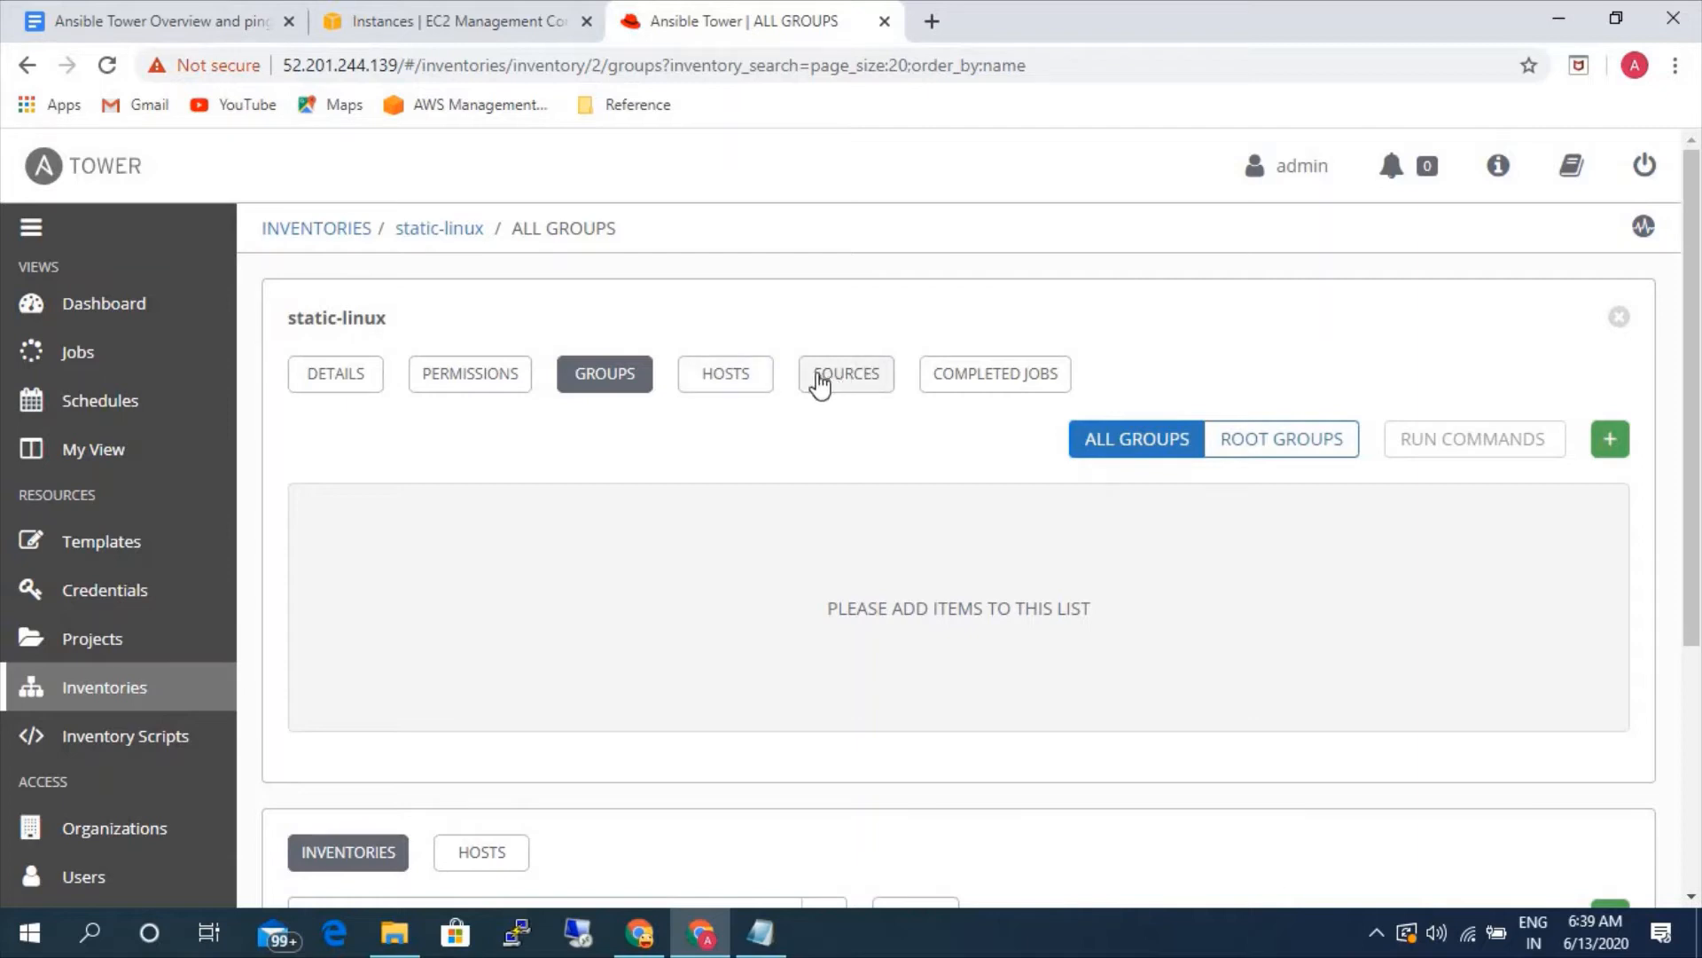
{"action": "left_click", "coordinate": [742, 375]}
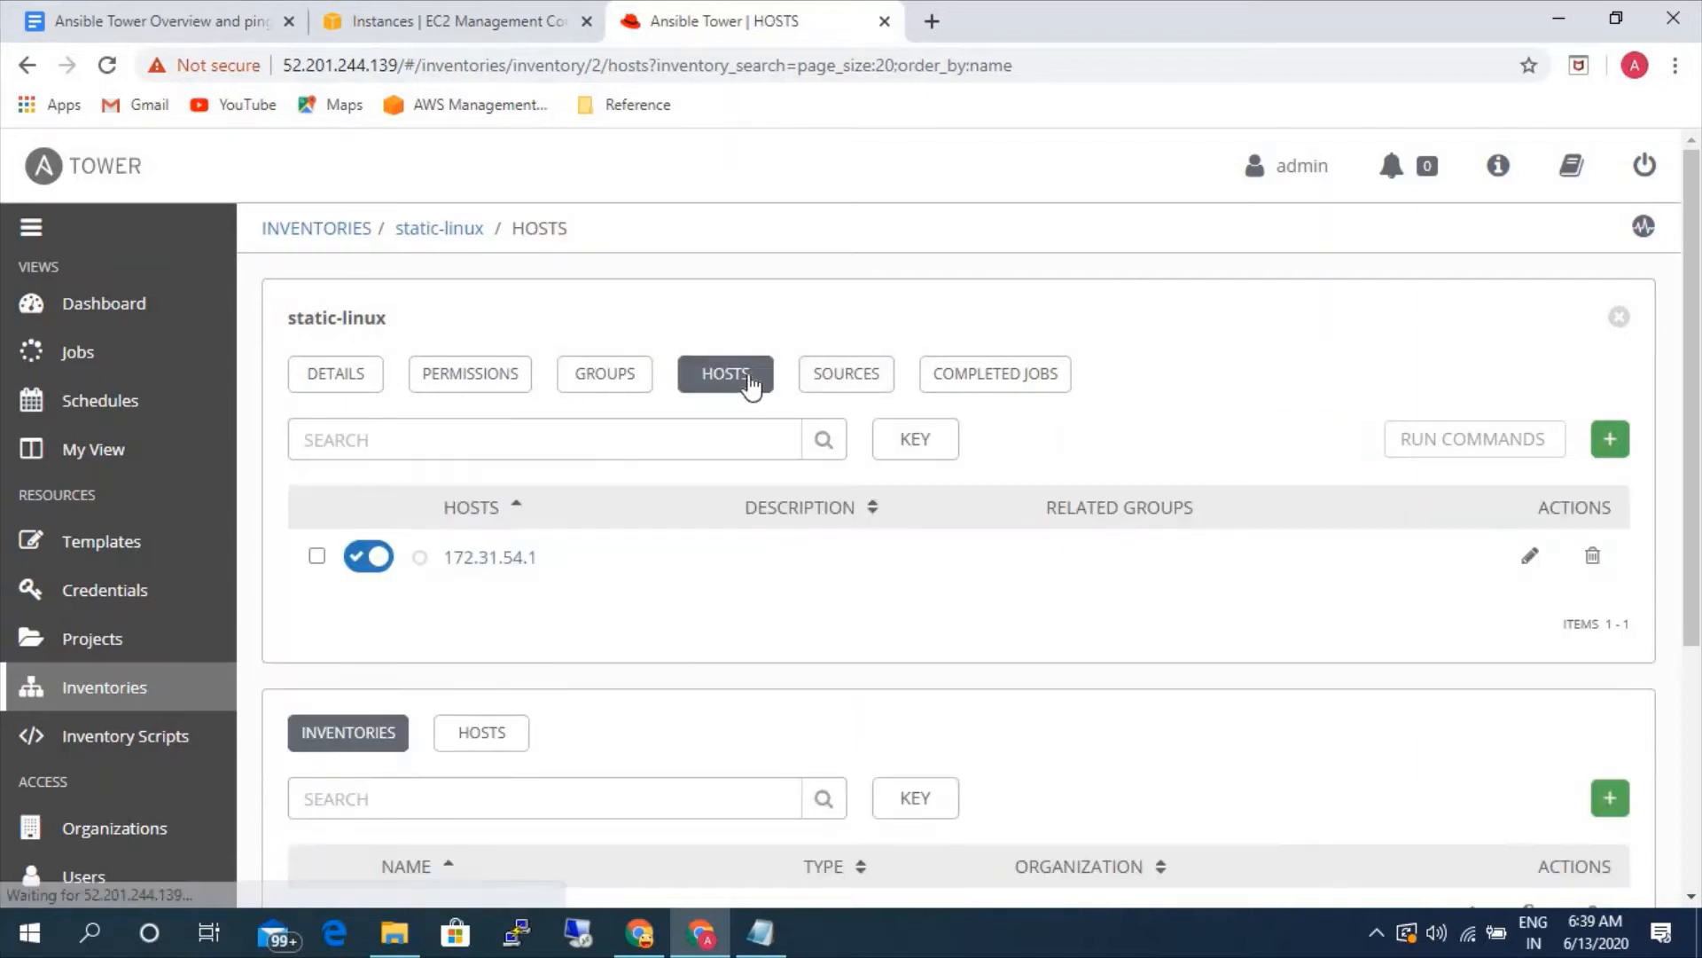
{"action": "left_click", "coordinate": [468, 384]}
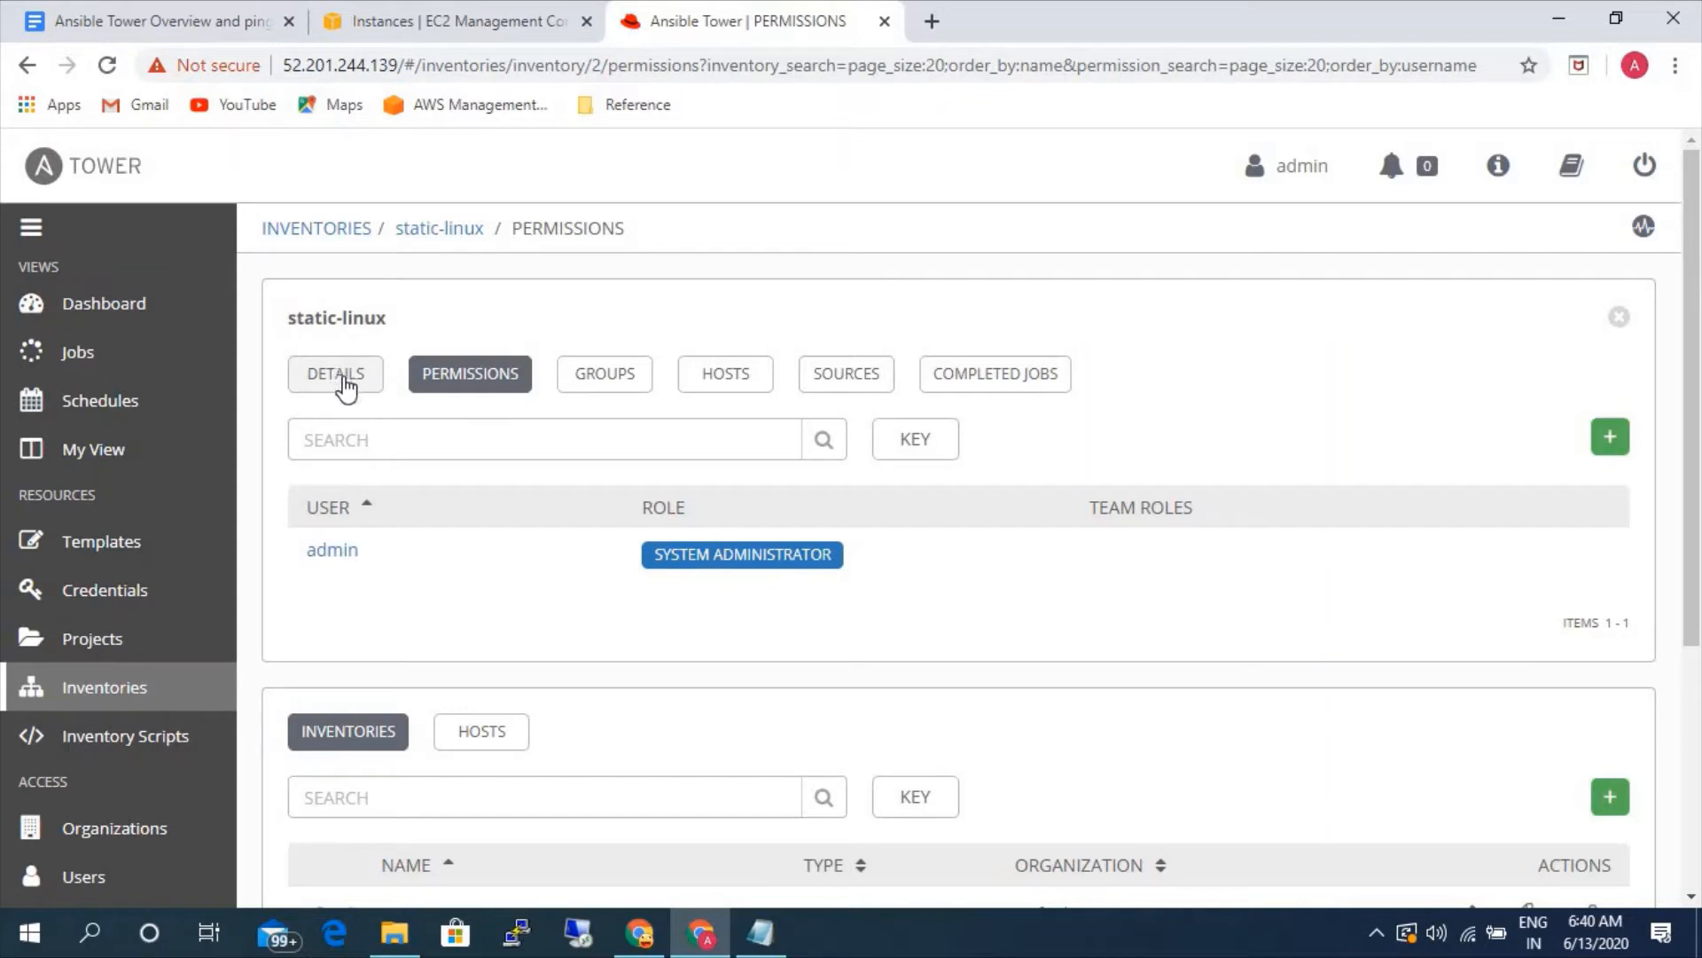
- Return to the inventories list and create a standard inventory named static-windows in the Default organization
{"action": "left_click", "coordinate": [433, 229]}
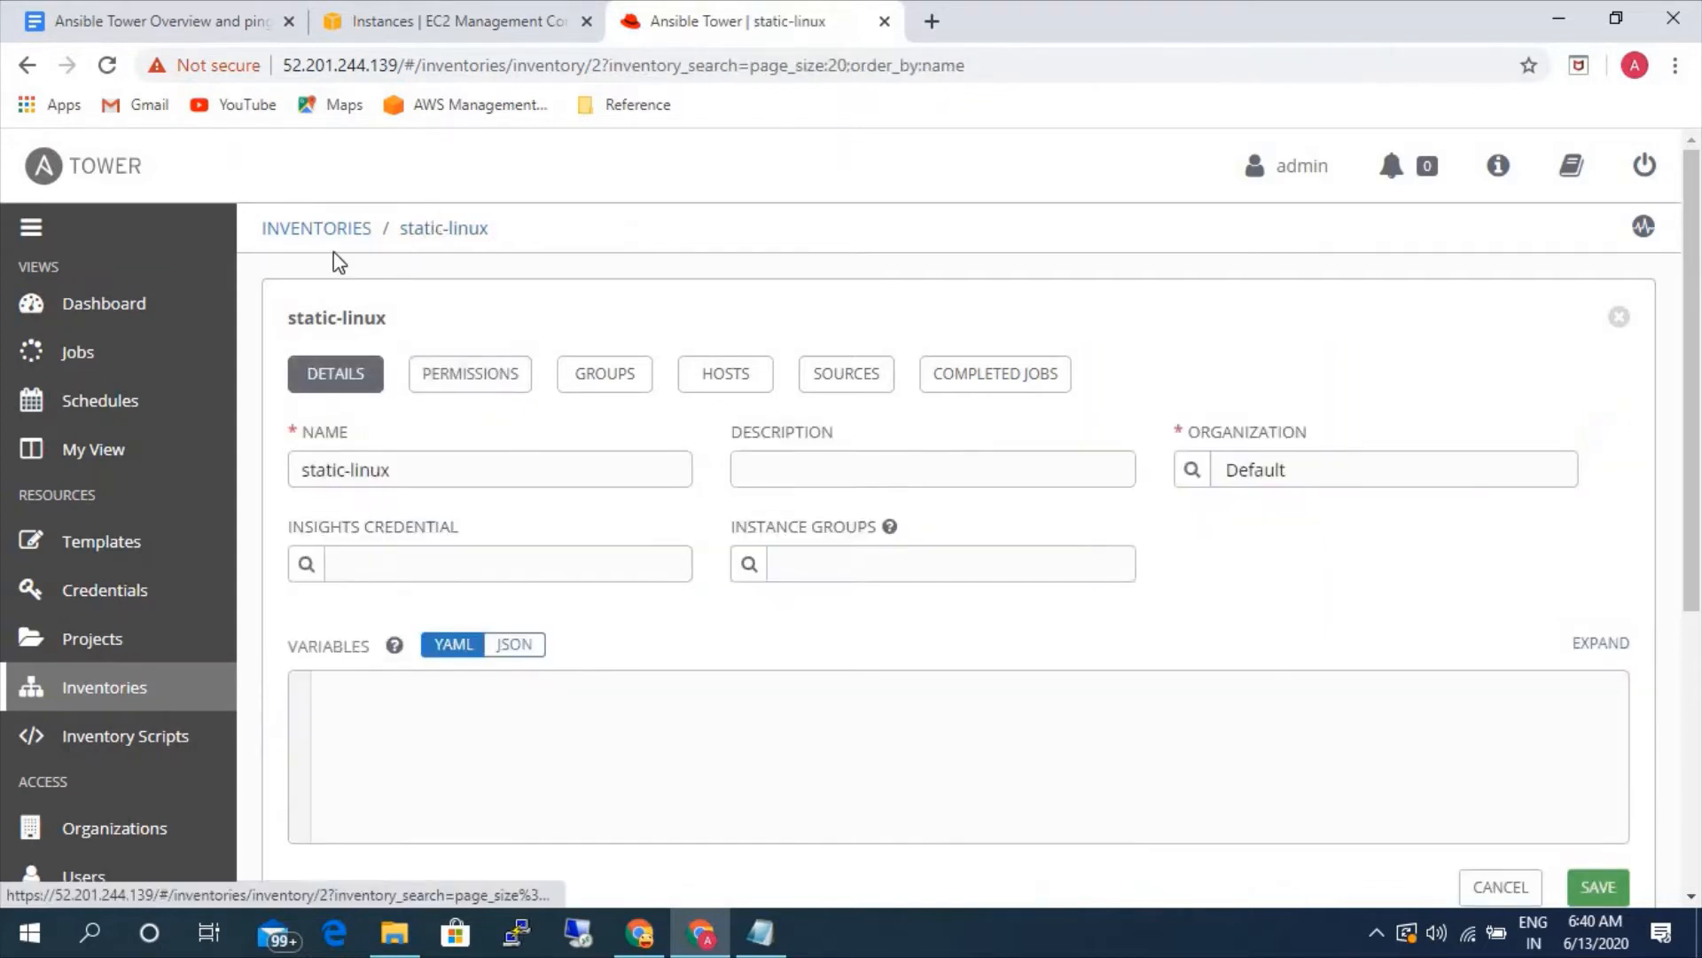
{"action": "left_click", "coordinate": [291, 229]}
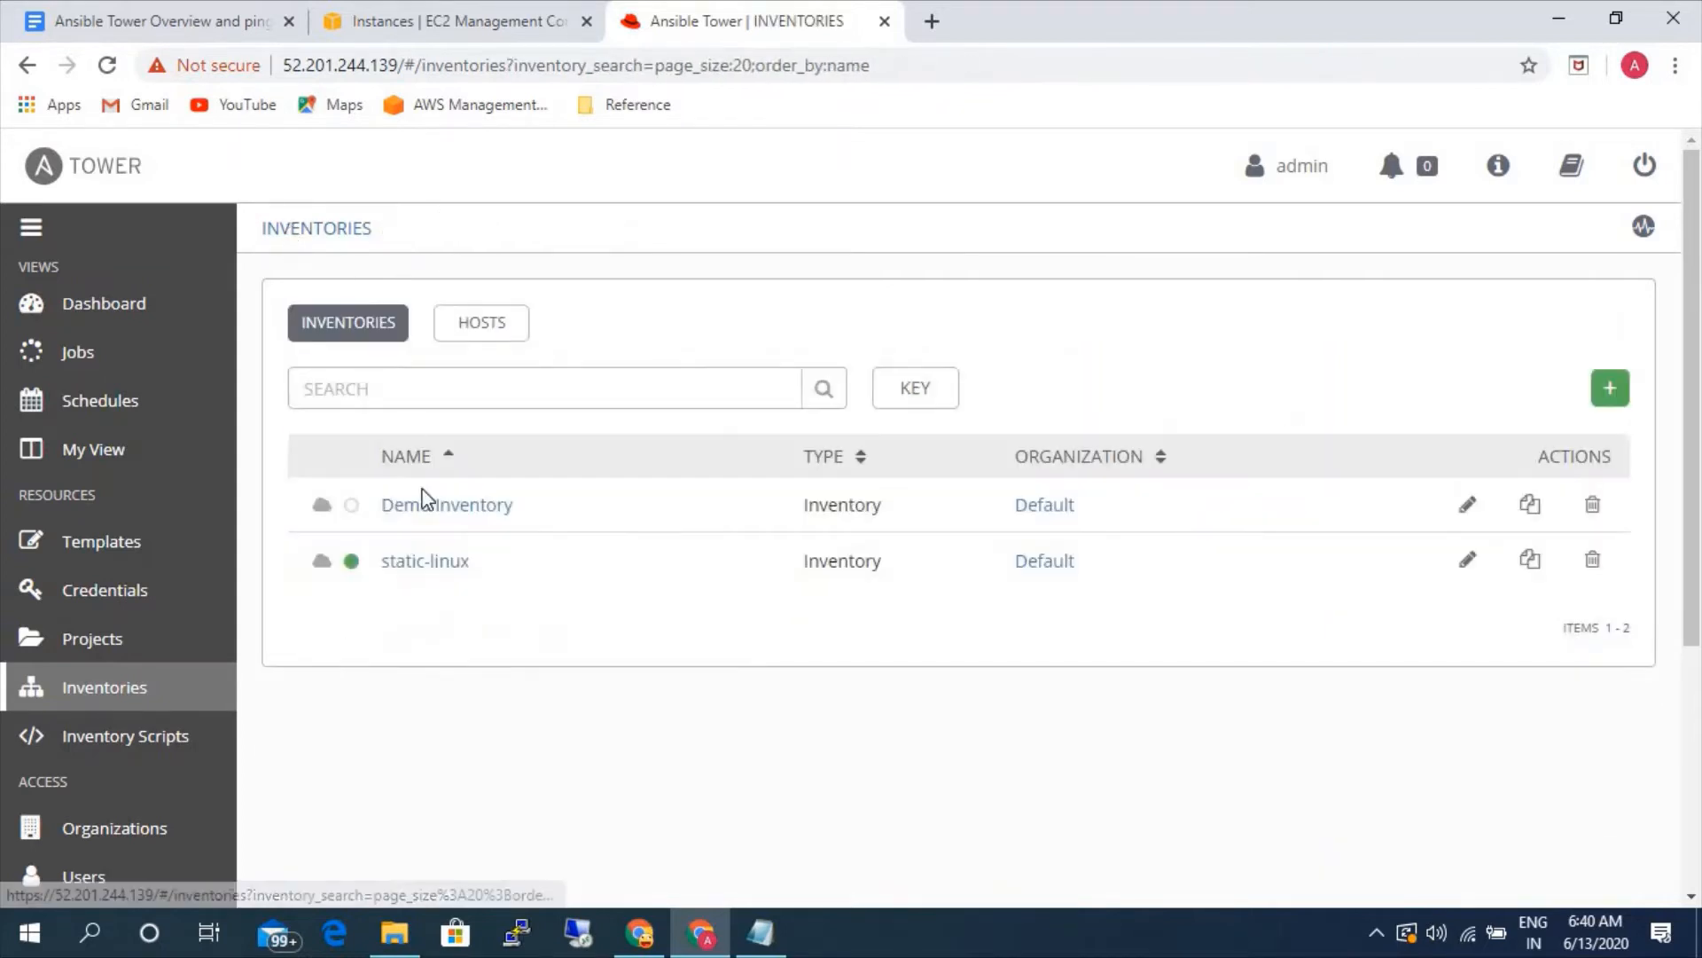
{"action": "left_click", "coordinate": [1610, 390]}
{"action": "left_click", "coordinate": [1520, 442]}
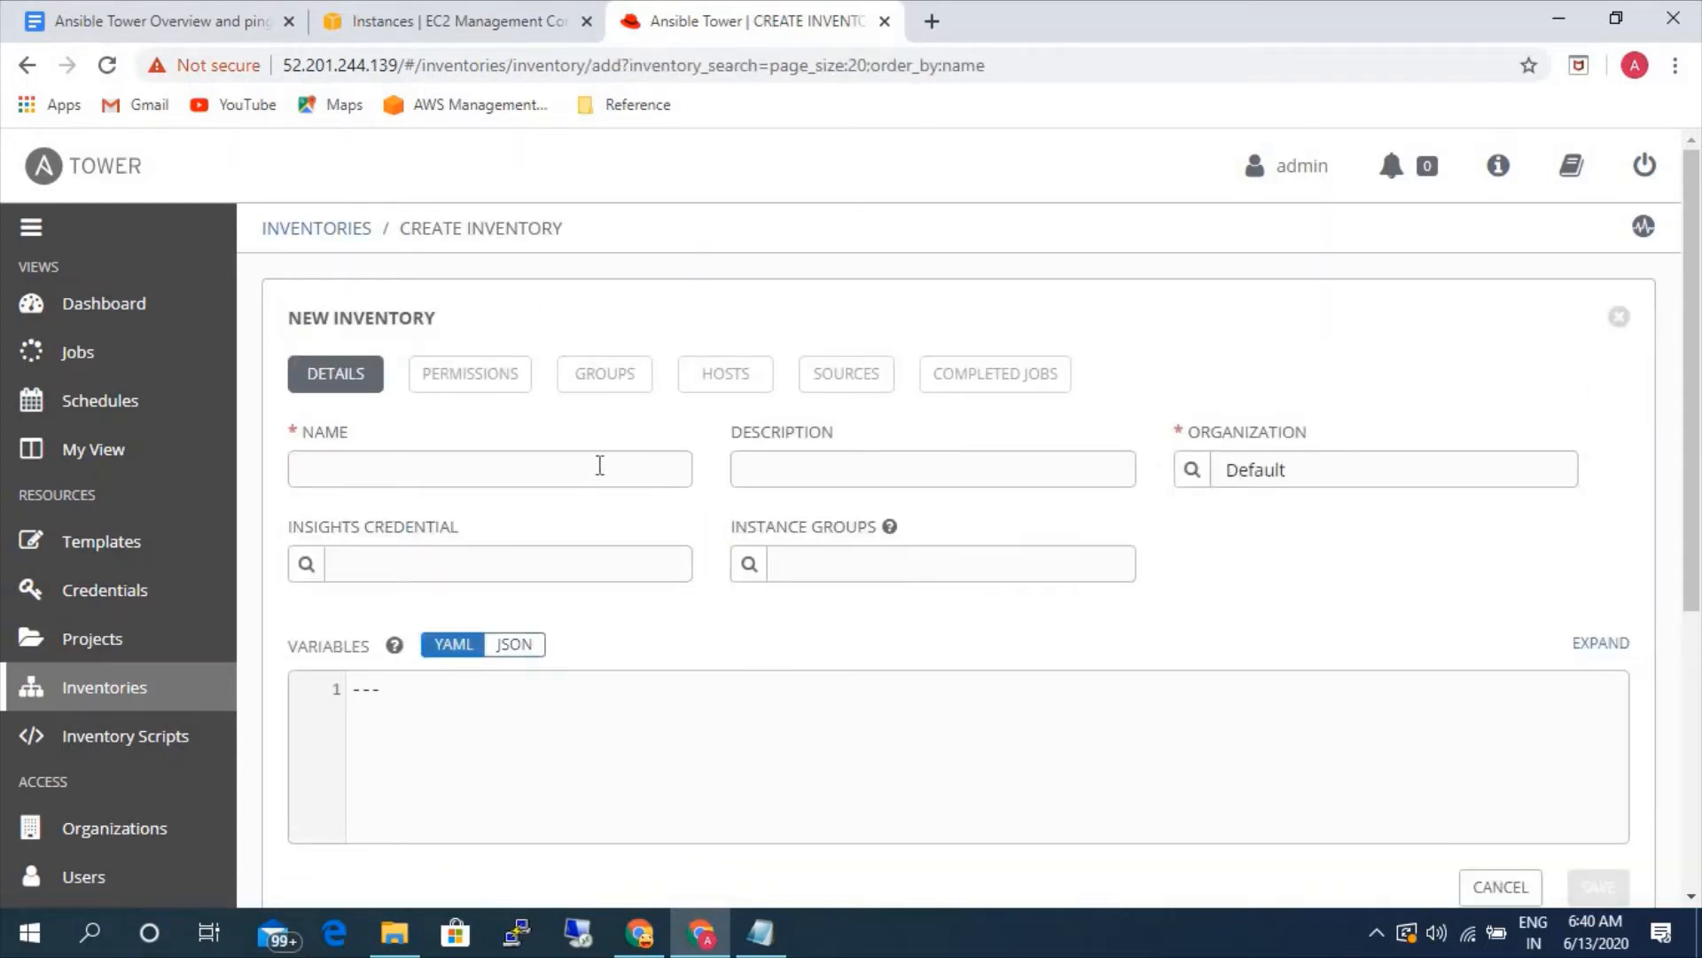
{"action": "type", "text": "static-windows"}
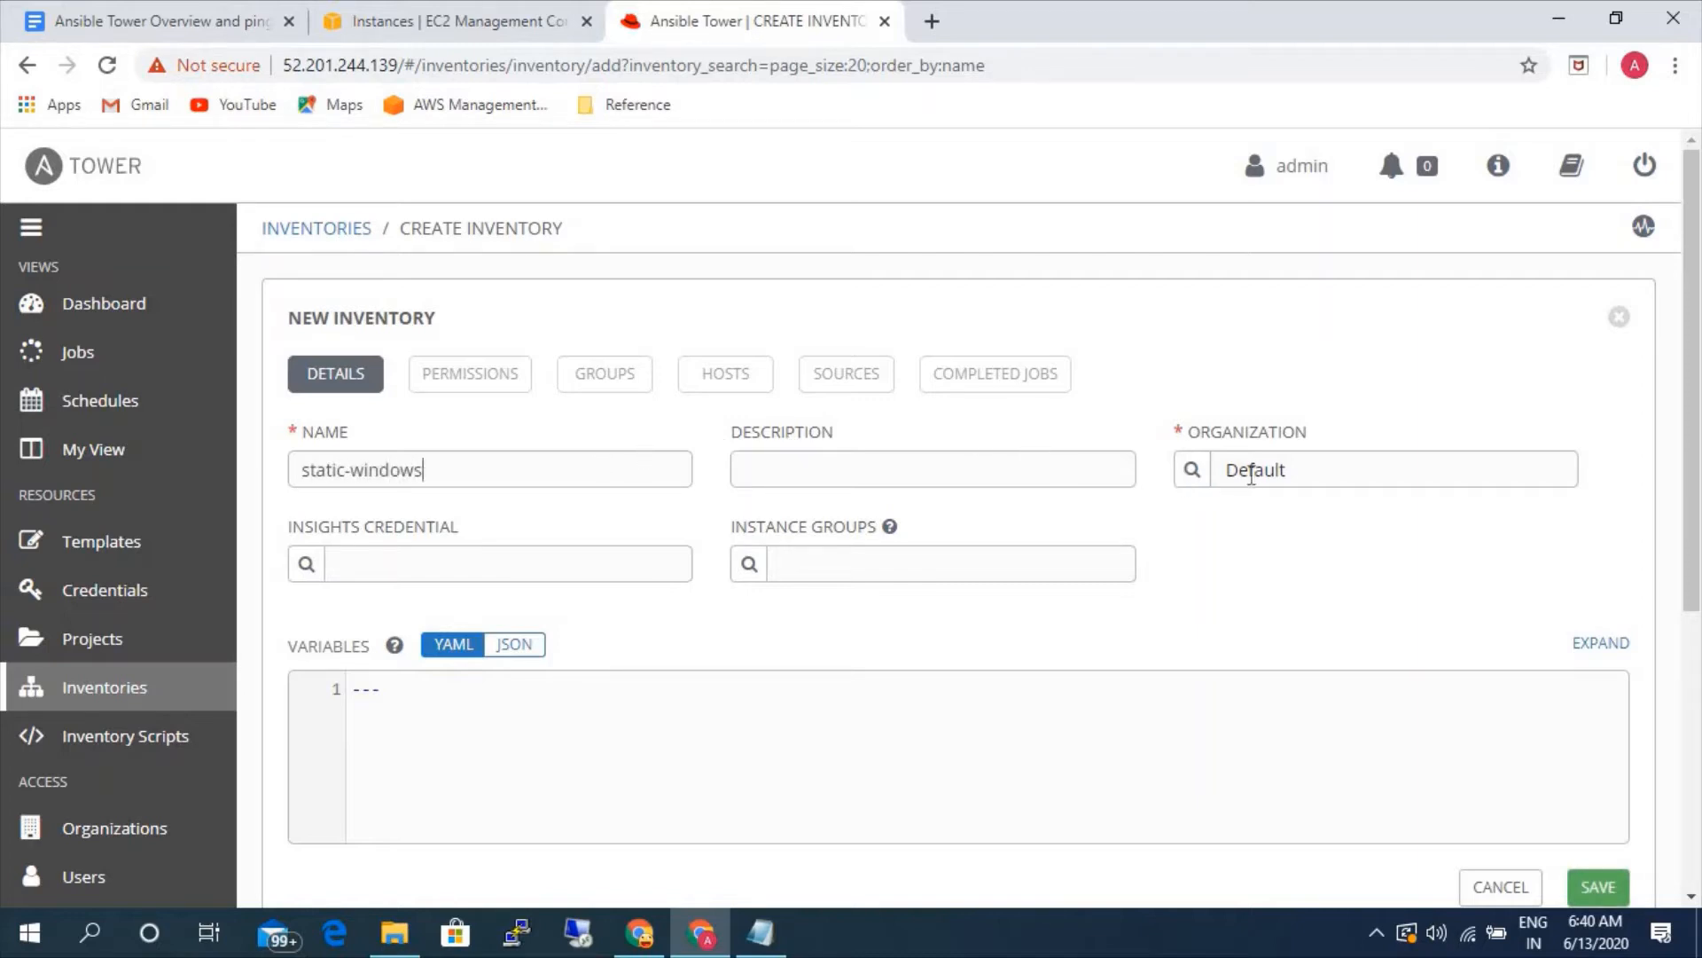
{"action": "scroll", "coordinate": [1568, 700], "scroll_direction": "down", "scroll_amount": 3}
{"action": "left_click", "coordinate": [1599, 640]}
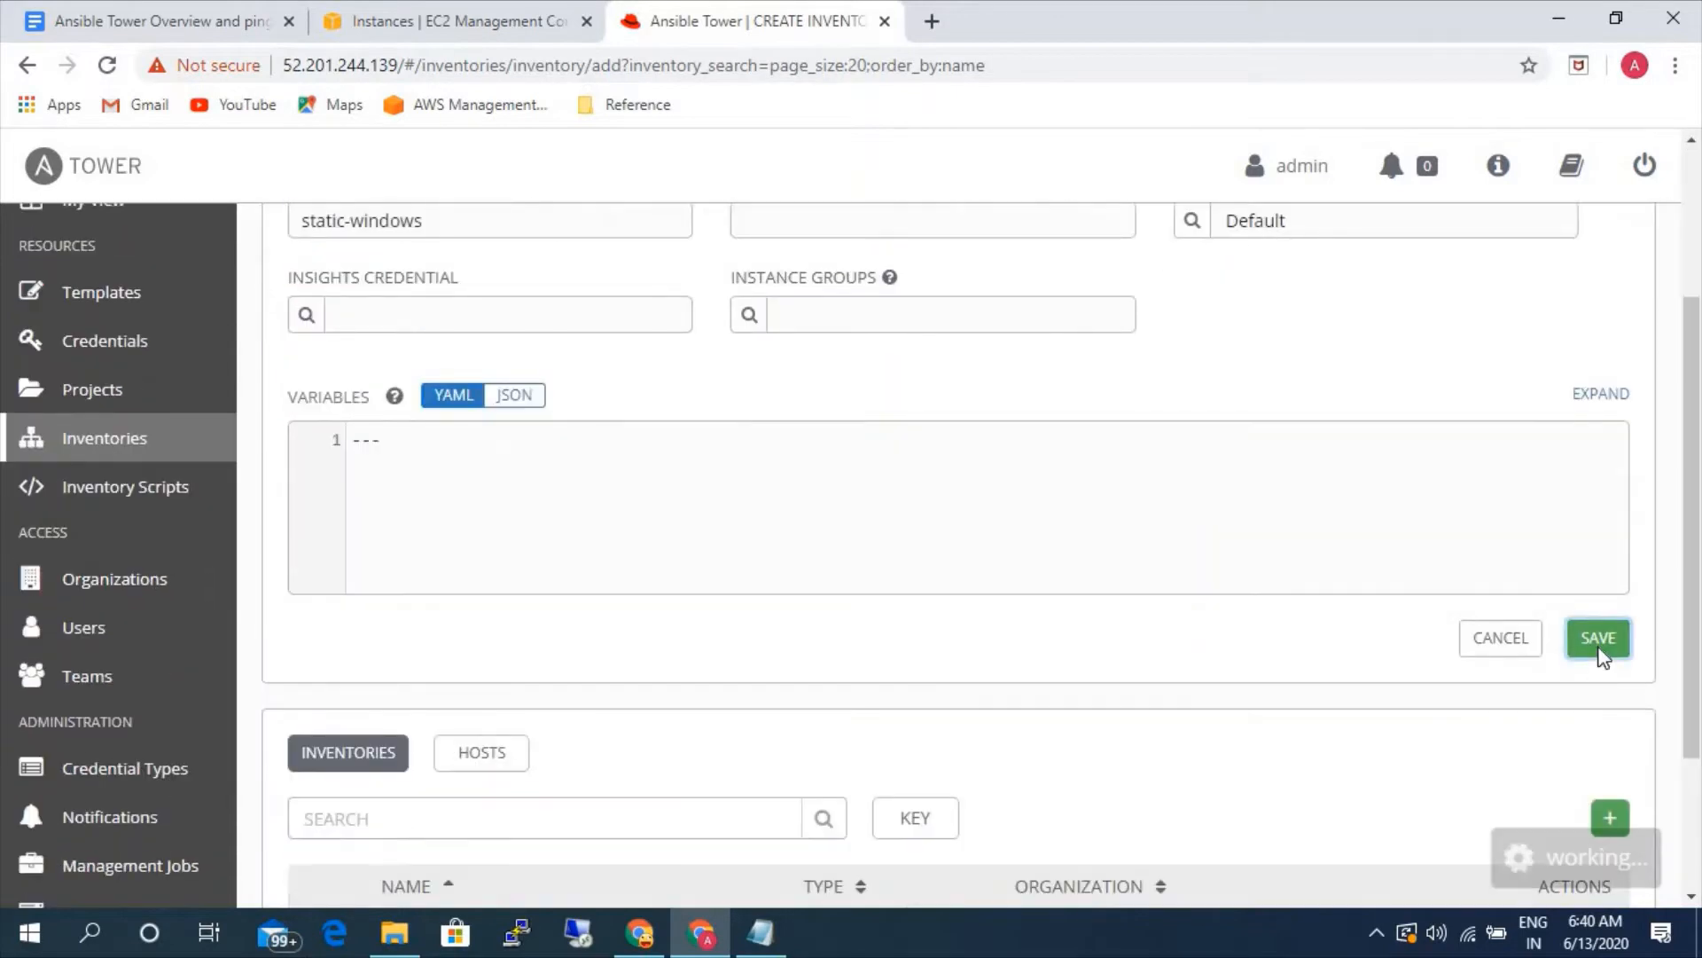
{"action": "left_click", "coordinate": [1598, 654]}
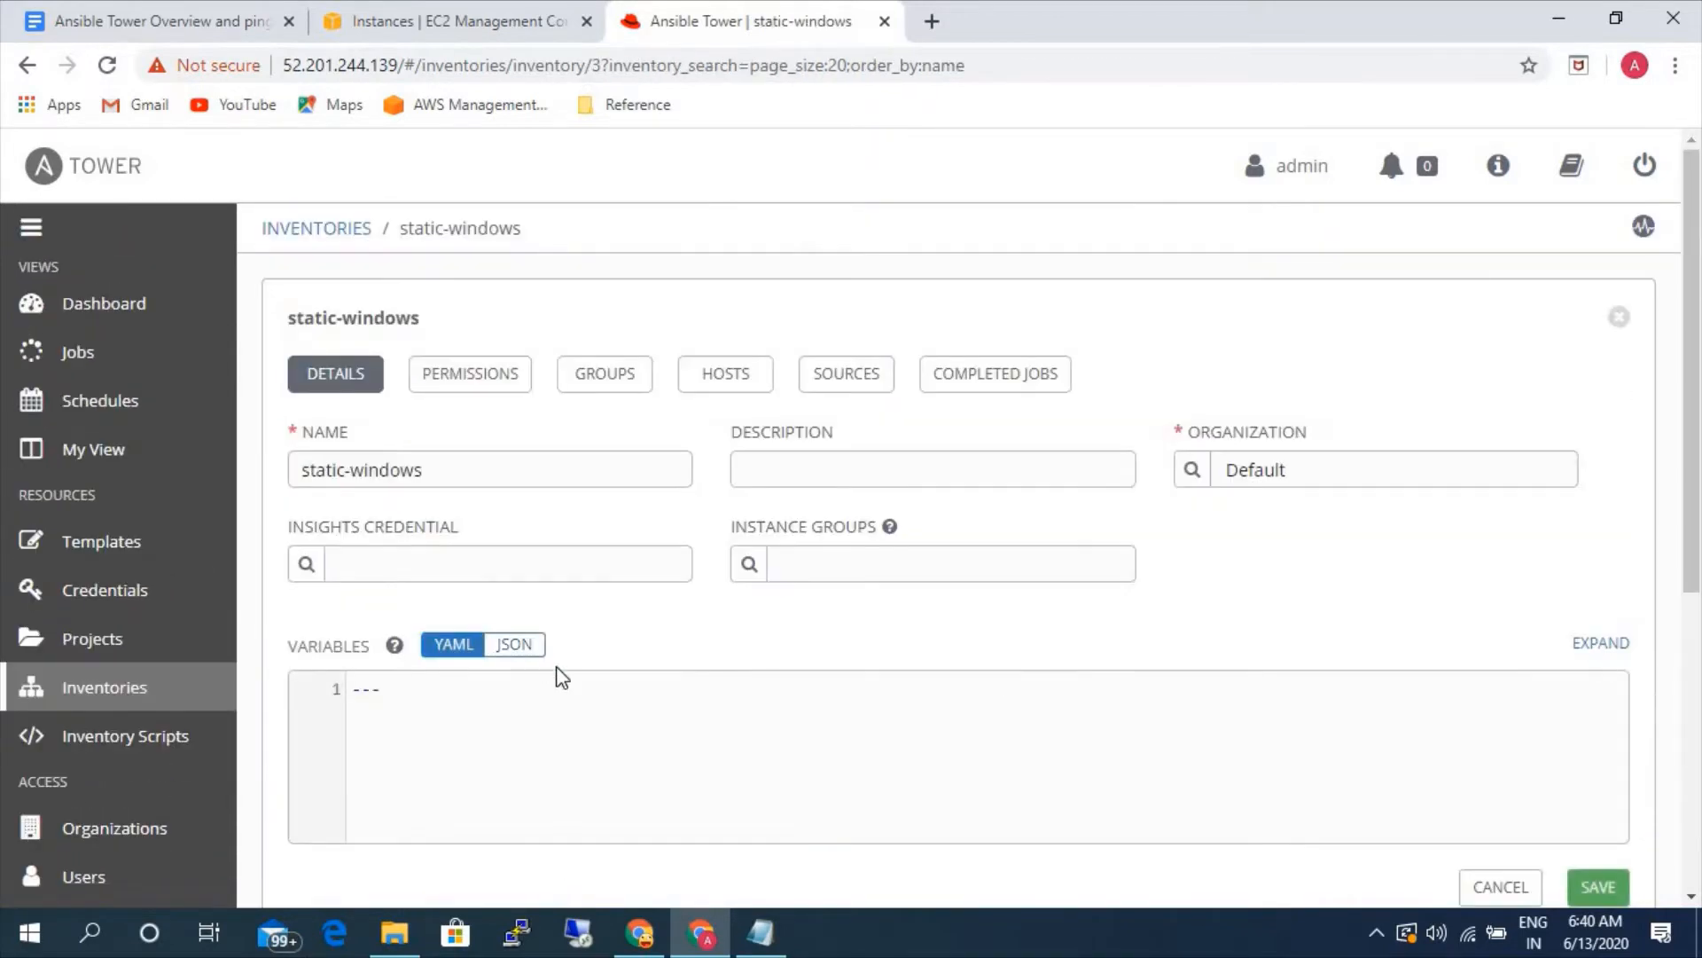
- Show the hosts of the static-windows inventory, and copy the private IP of windows-server from the EC2 console
{"action": "left_click", "coordinate": [724, 374]}
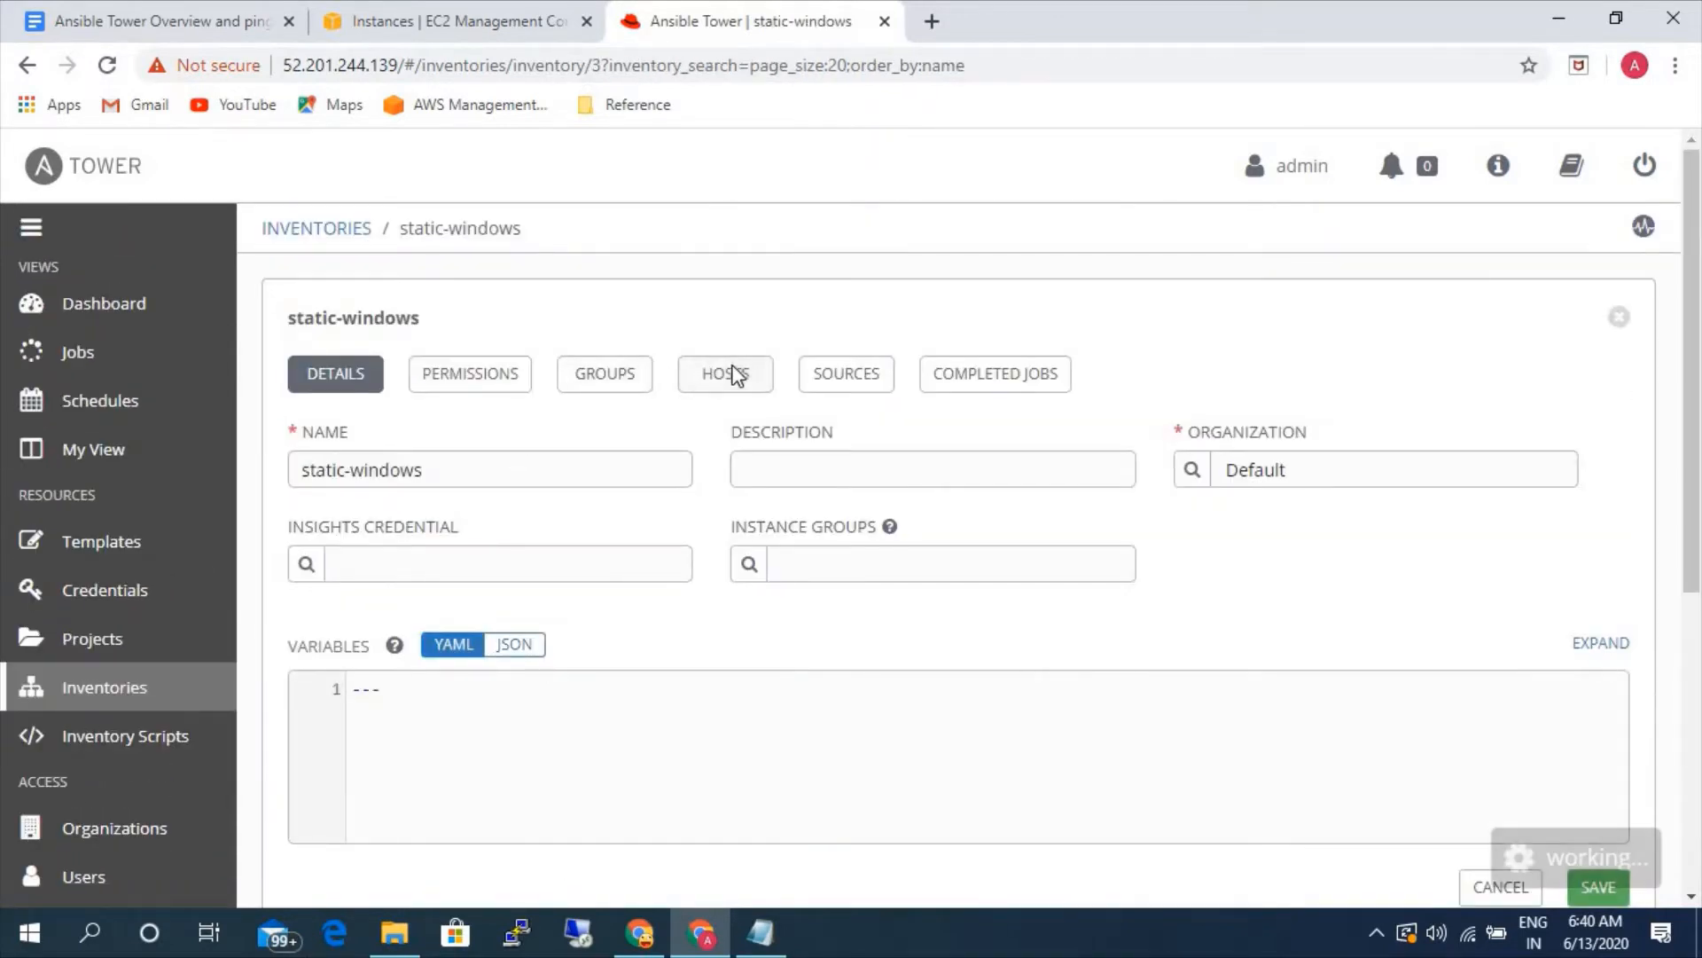
{"action": "left_click", "coordinate": [464, 20]}
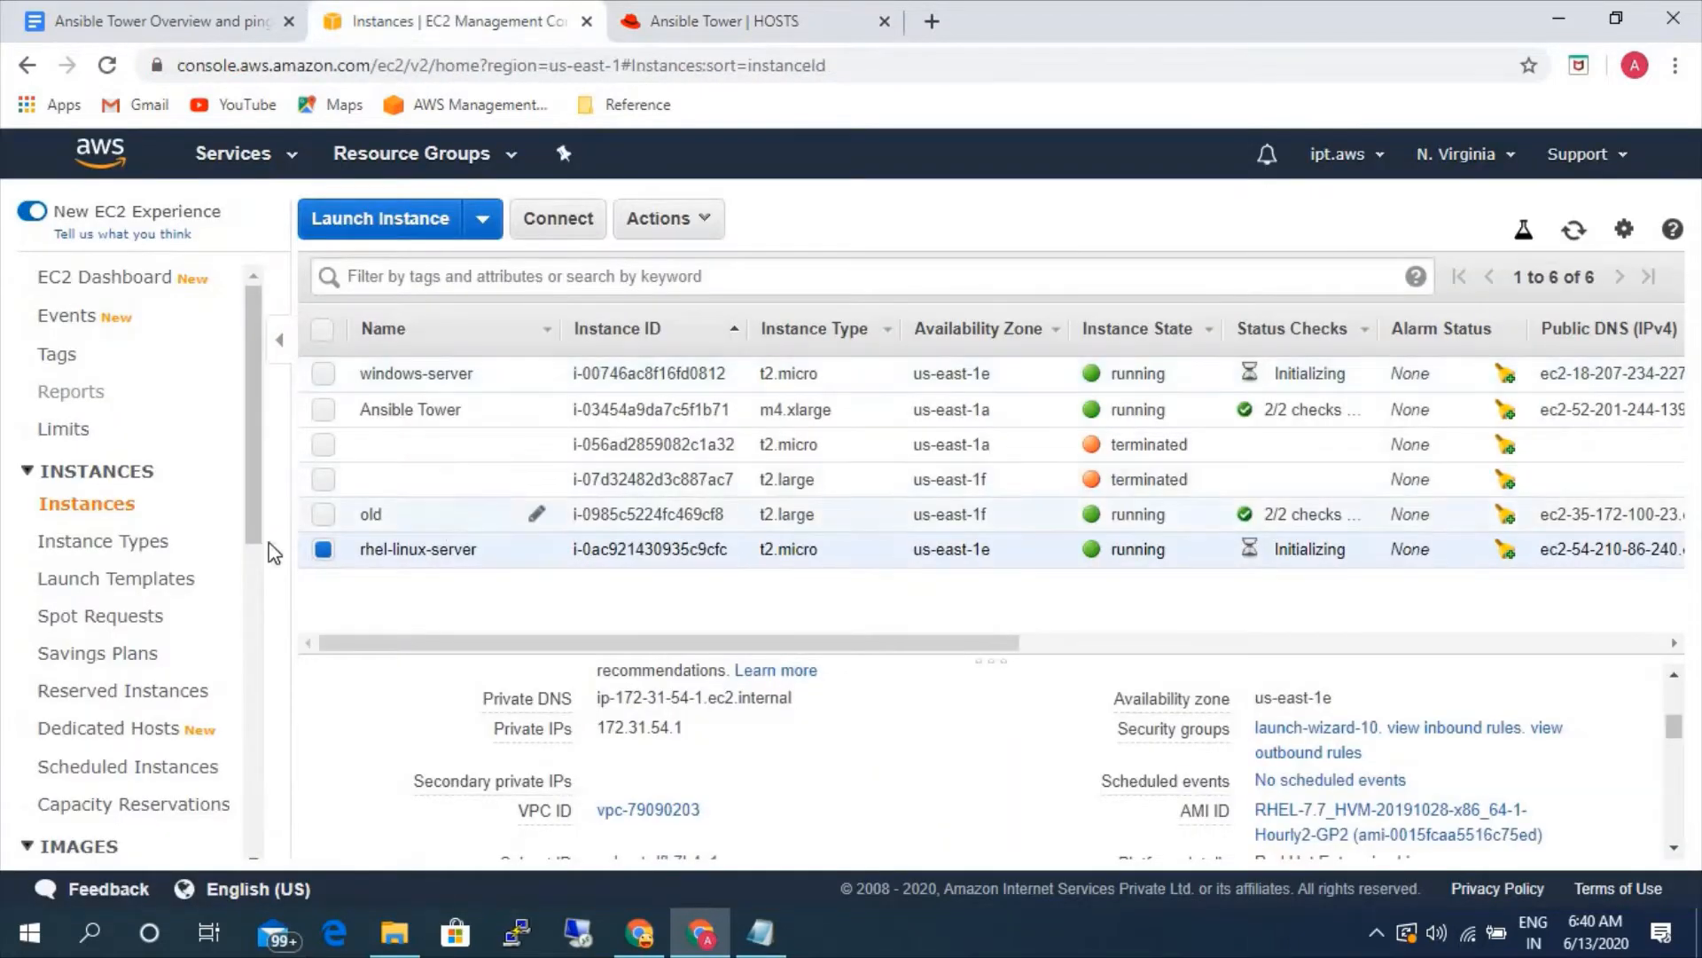
{"action": "left_click", "coordinate": [323, 549]}
{"action": "left_click", "coordinate": [324, 373]}
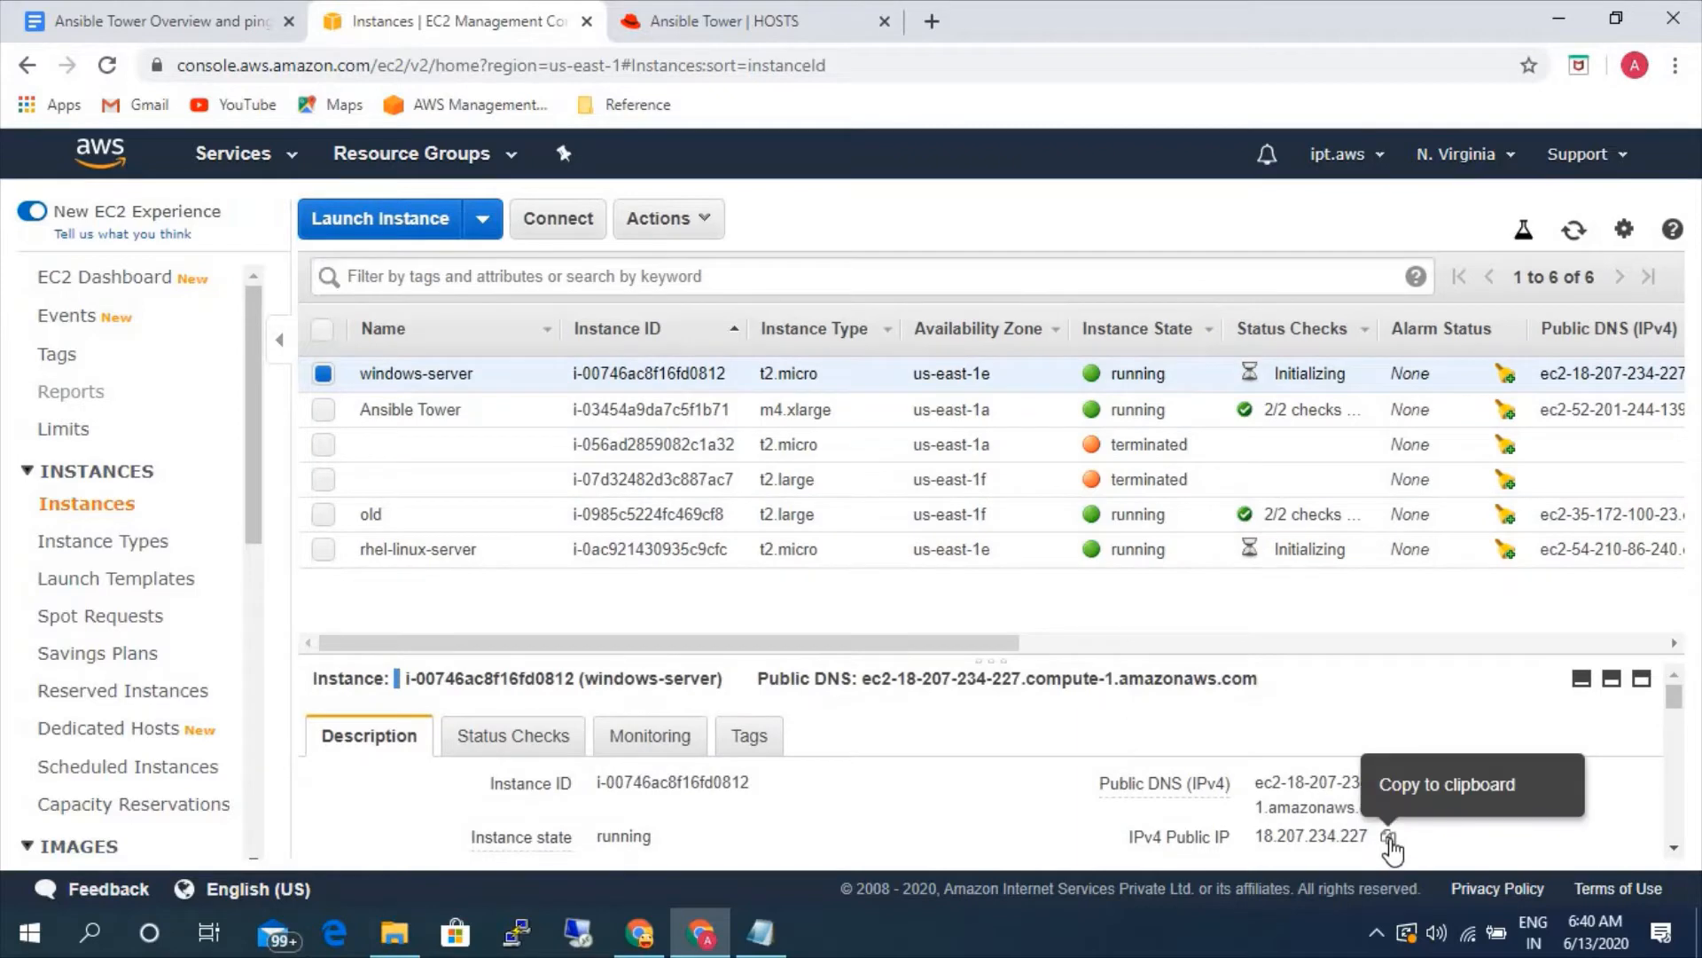
{"action": "left_click", "coordinate": [1385, 838]}
{"action": "scroll", "coordinate": [635, 789], "scroll_direction": "down", "scroll_amount": 3}
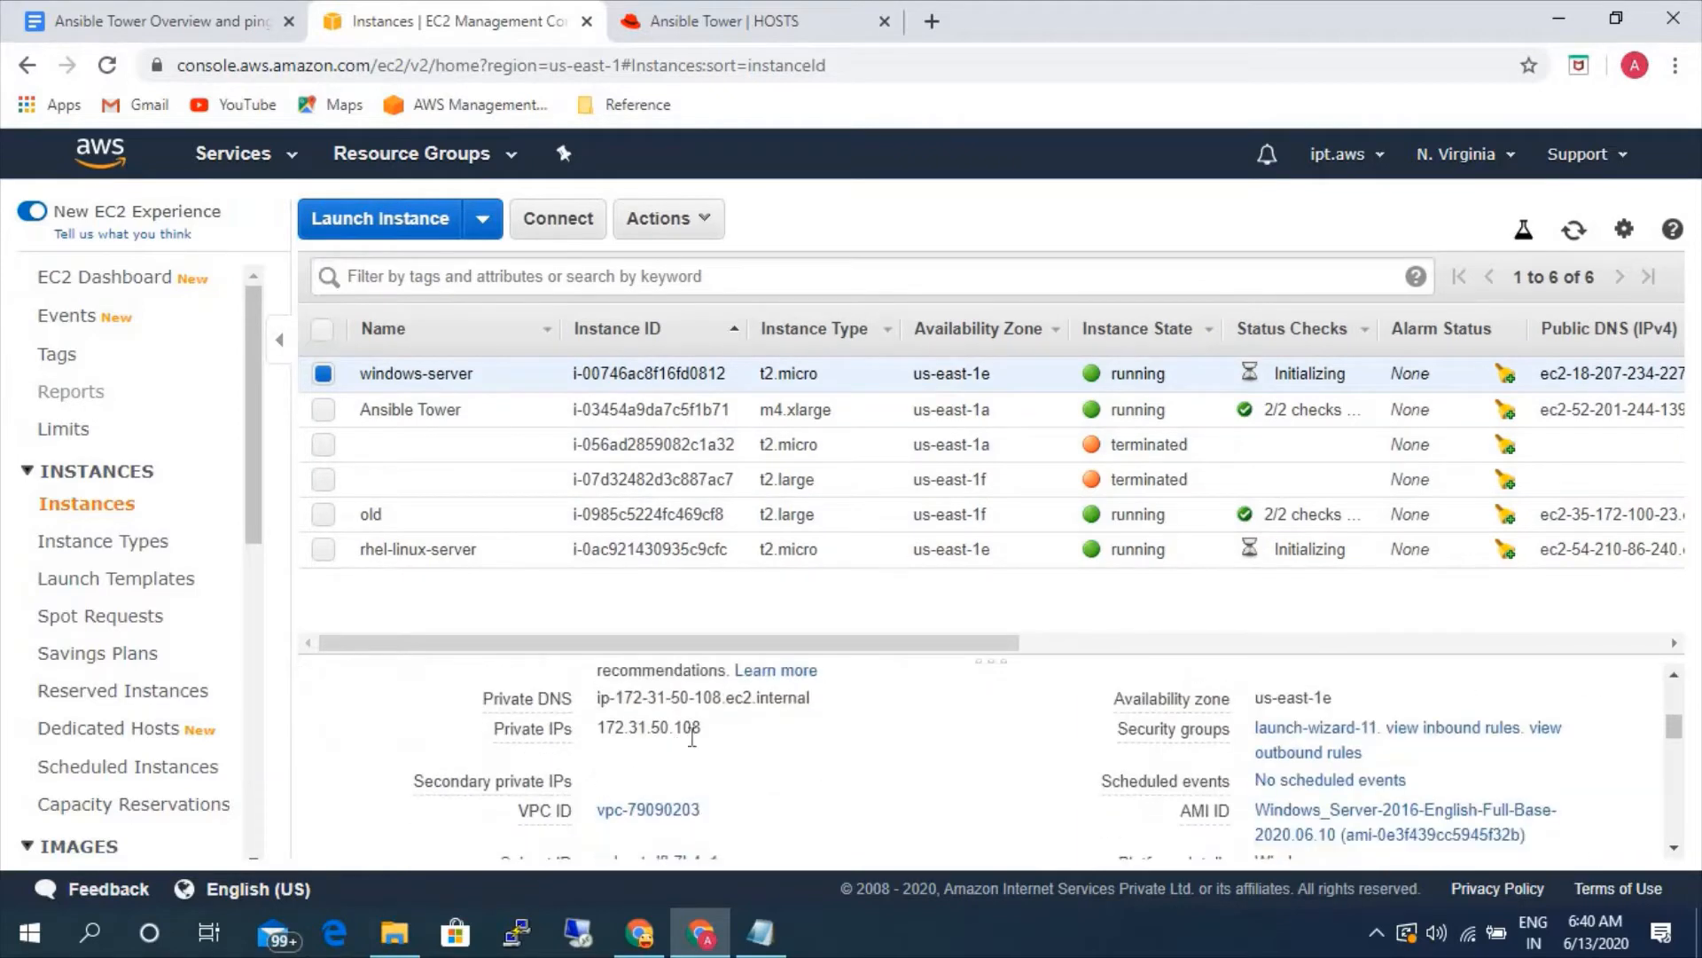
{"action": "left_click", "coordinate": [721, 728]}
- Back in Ansible Tower, add a host named 172.31.50.108 to the static-windows inventory, save it and return to the hosts list
{"action": "left_click", "coordinate": [687, 18]}
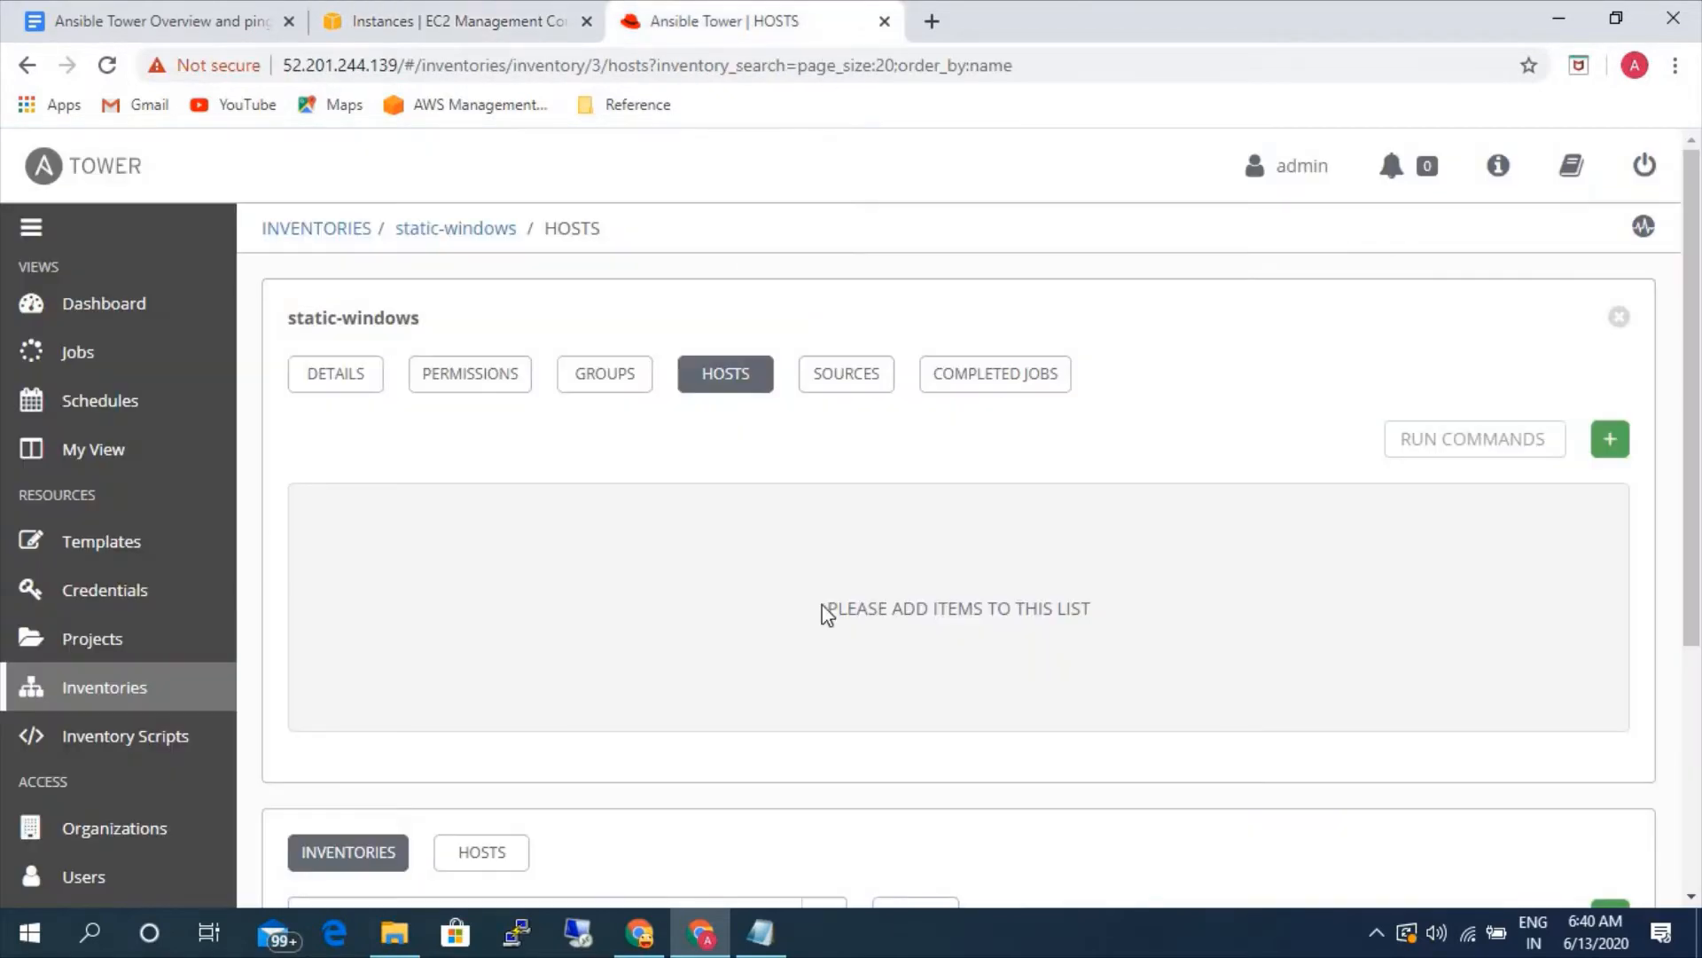
{"action": "left_click", "coordinate": [1611, 443]}
{"action": "left_click", "coordinate": [556, 468]}
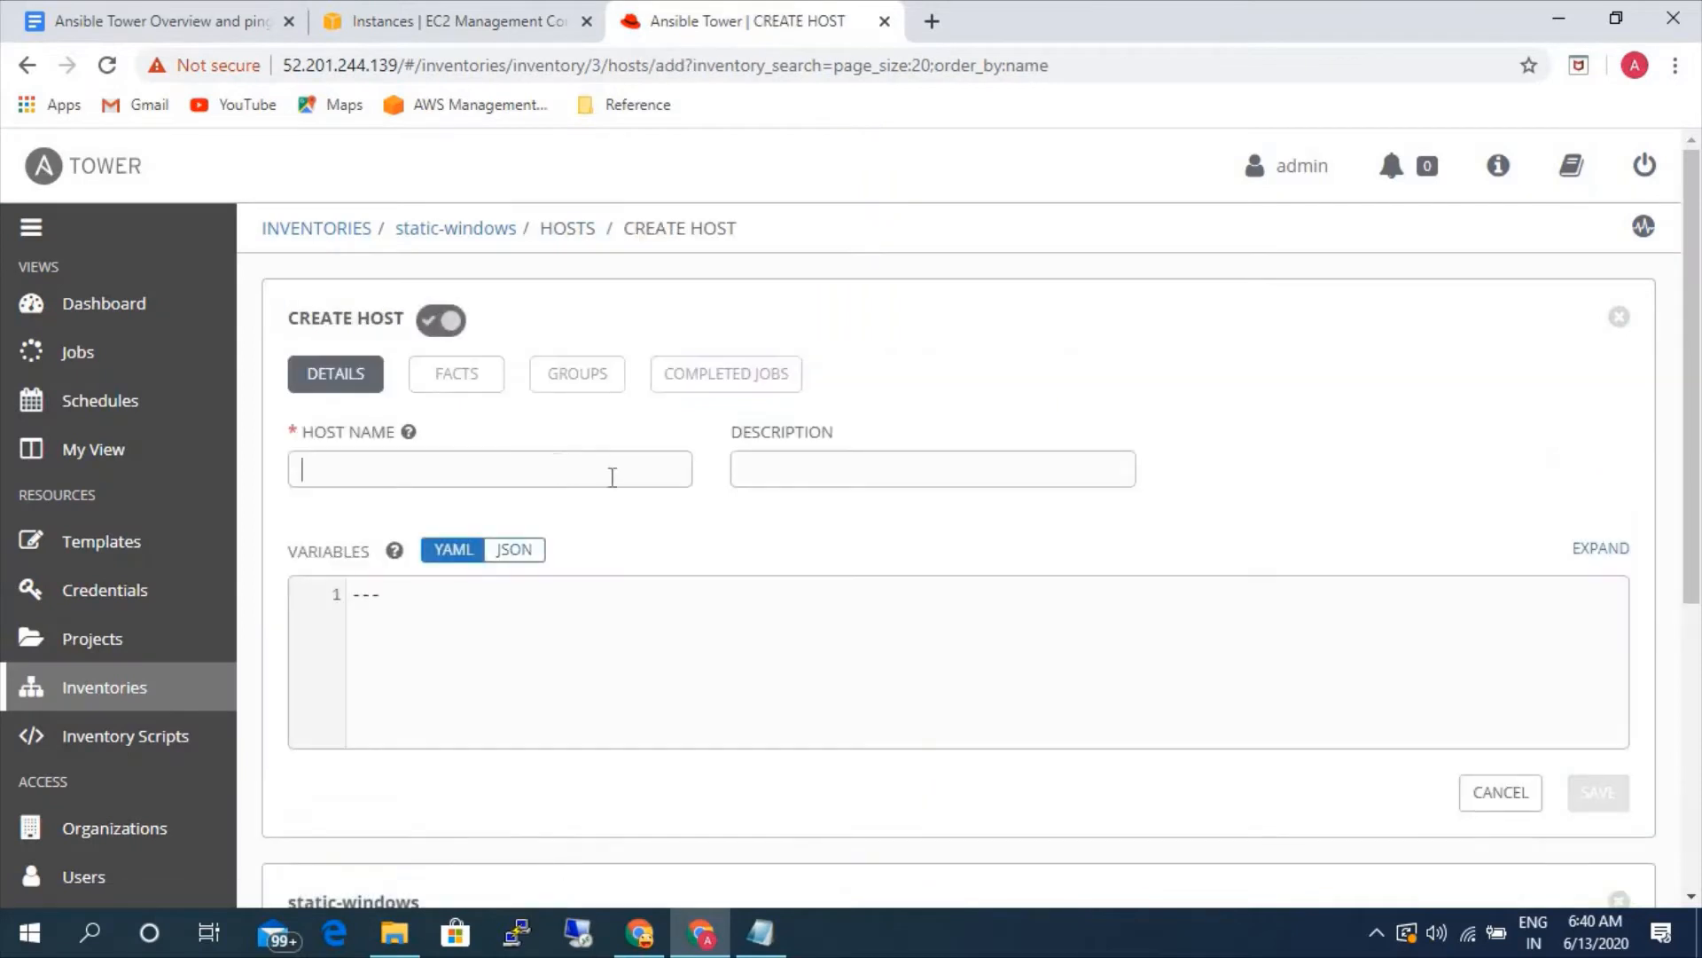
{"action": "key", "text": "ctrl+v"}
{"action": "left_click", "coordinate": [1592, 803]}
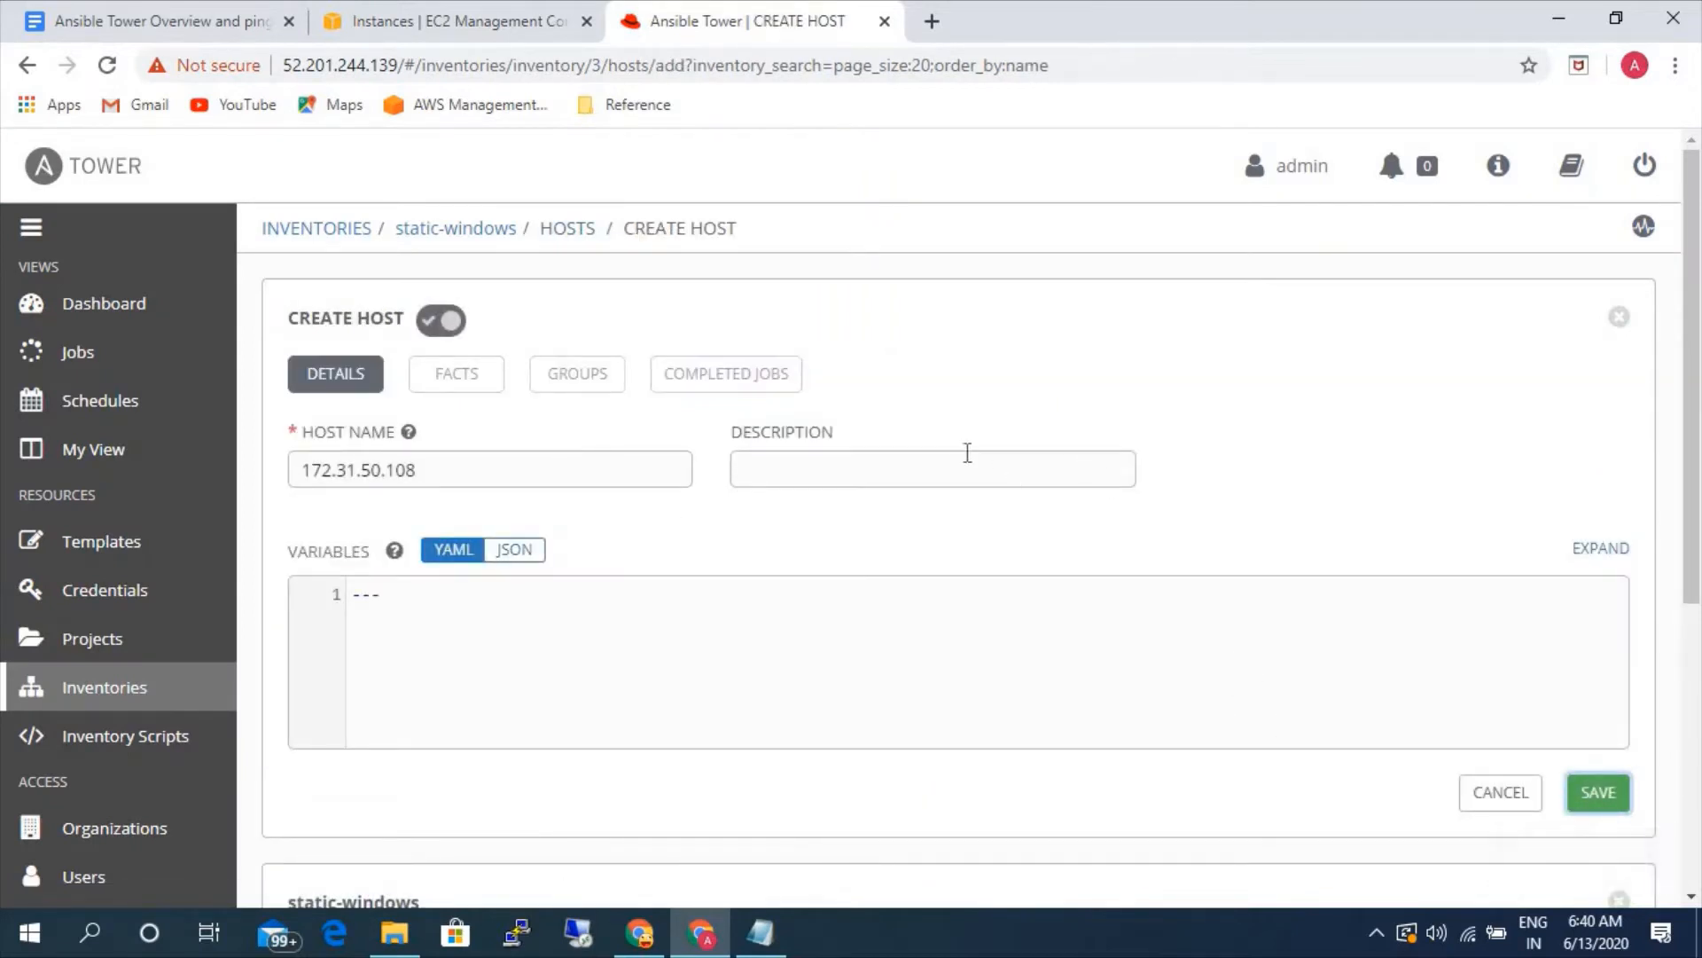
{"action": "left_click", "coordinate": [550, 227]}
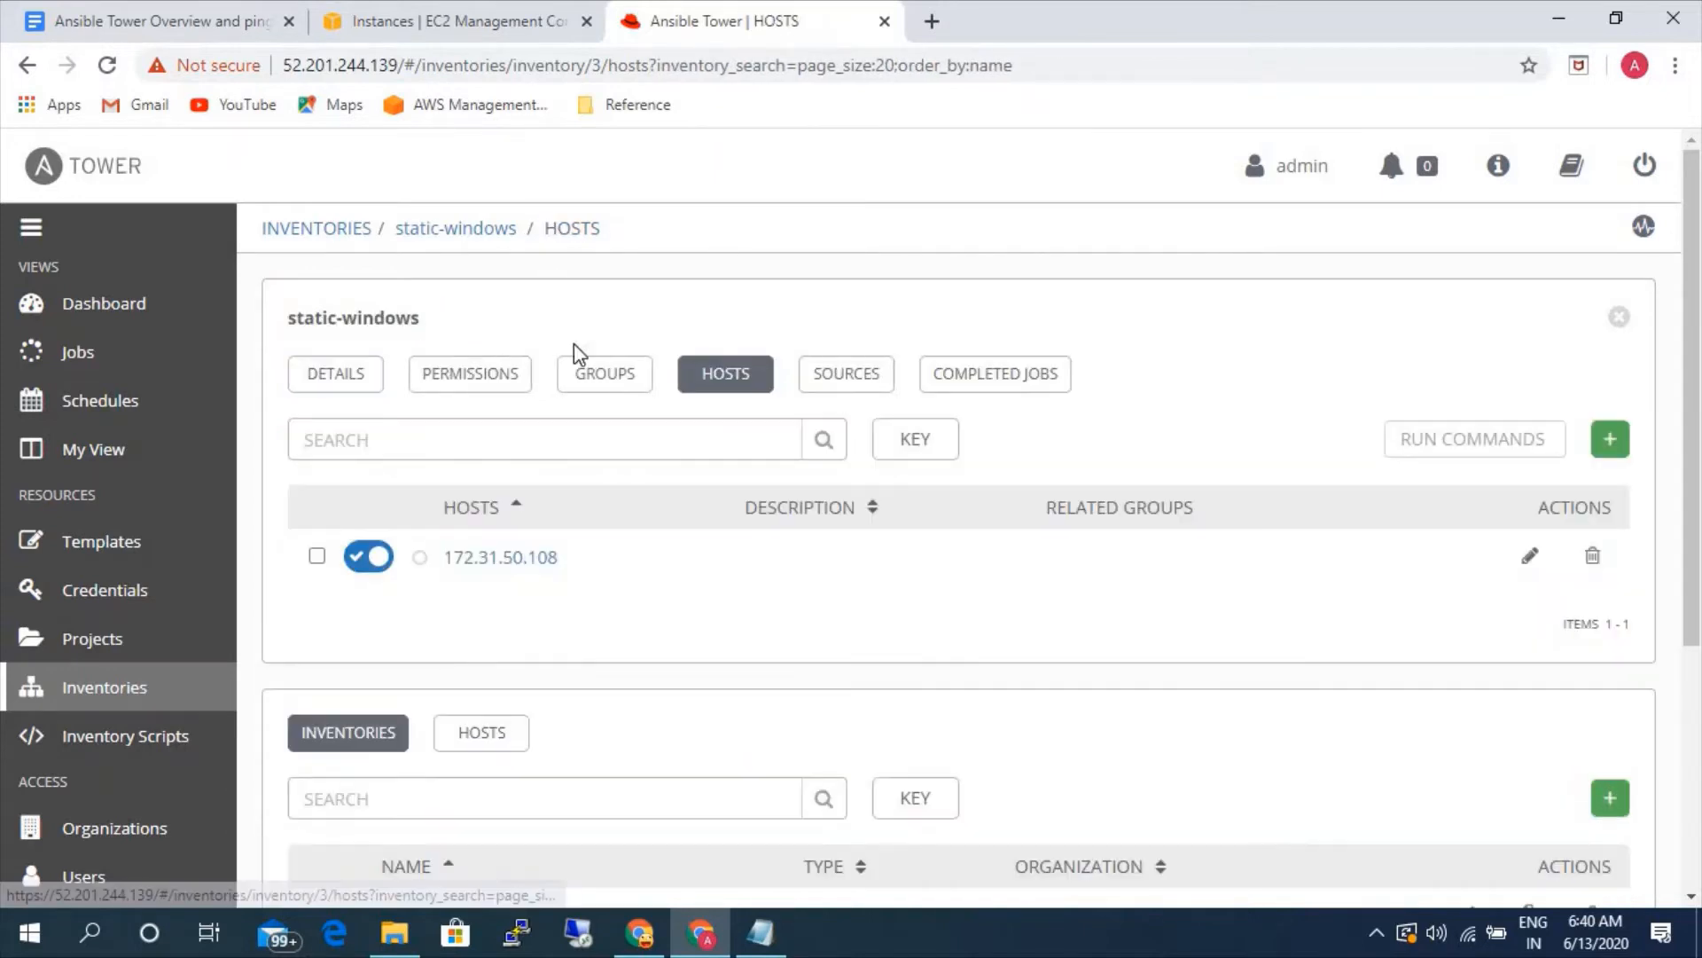
- Open the static-windows inventory details, and copy the three WinRM variable lines from the Windows server configuration section of the Google Docs notes
{"action": "left_click", "coordinate": [474, 228]}
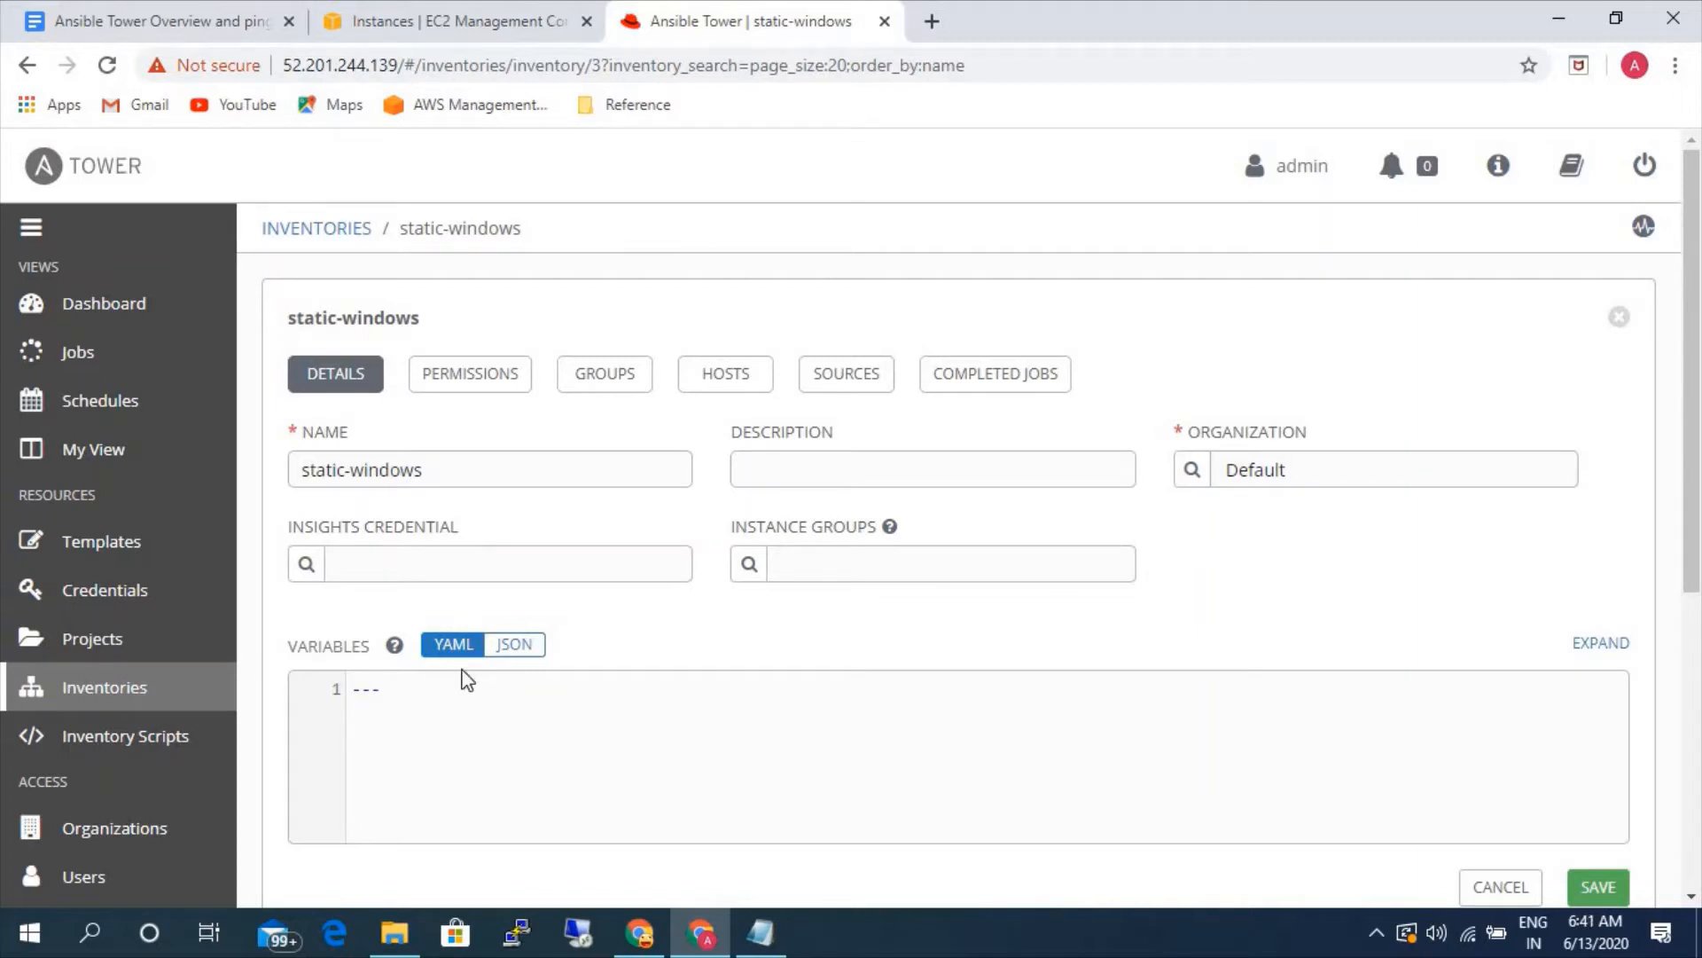
{"action": "left_click", "coordinate": [165, 18]}
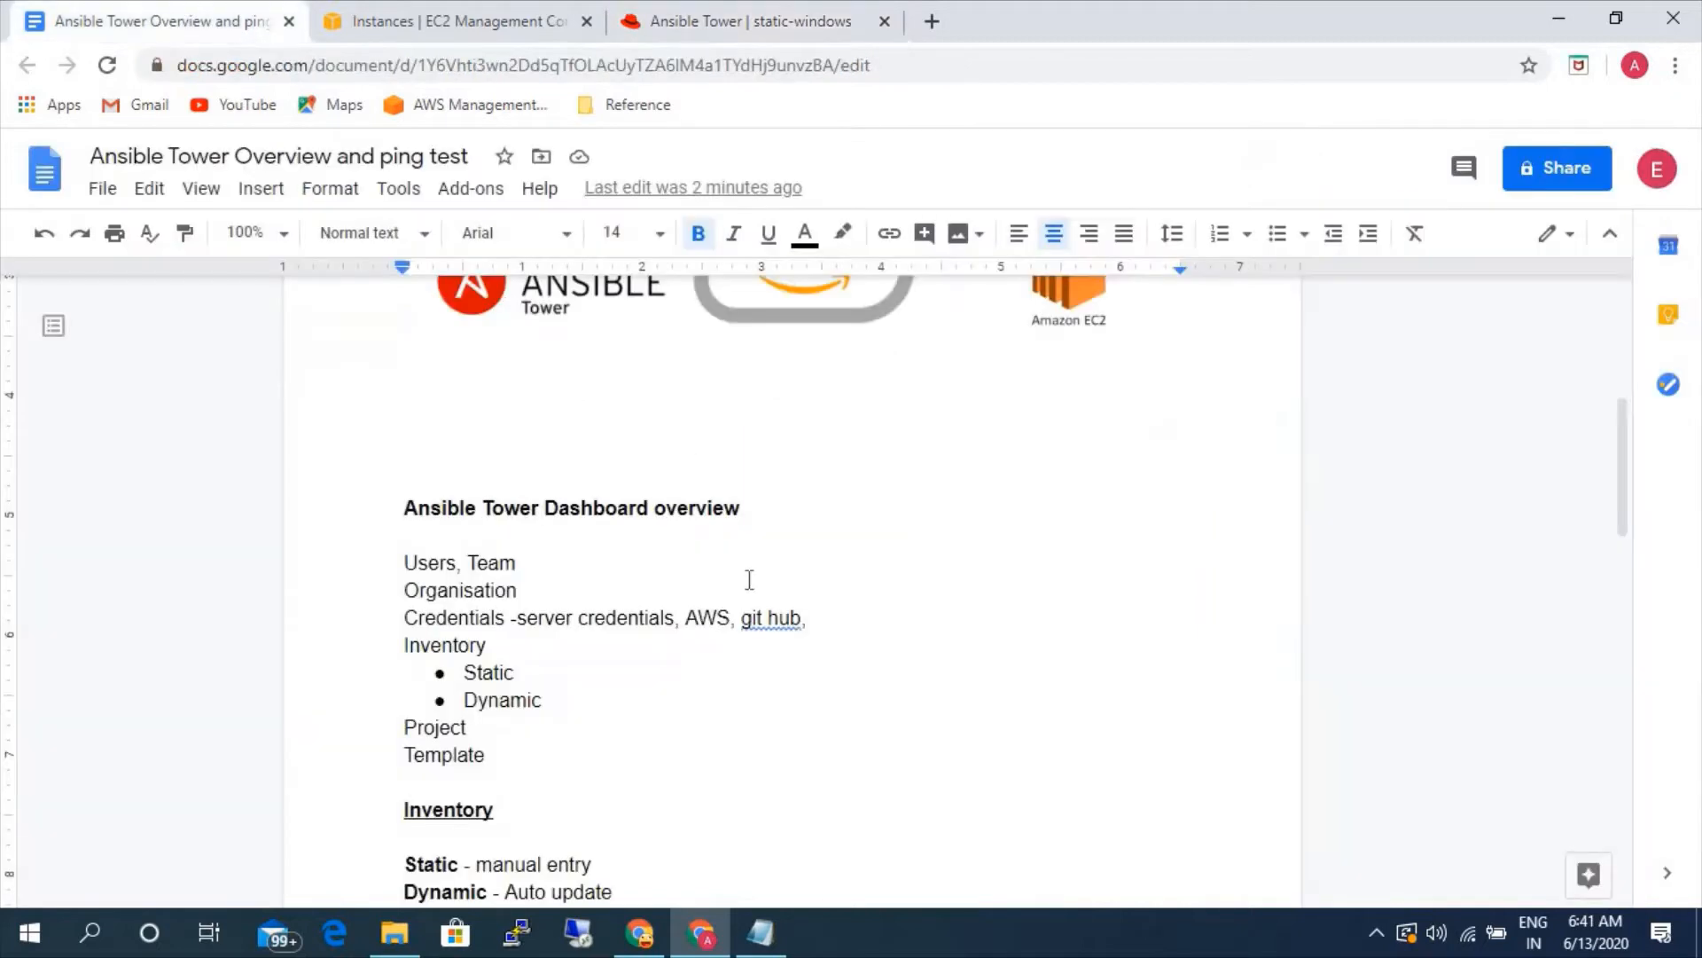
{"action": "scroll", "coordinate": [719, 640], "scroll_direction": "down", "scroll_amount": 10}
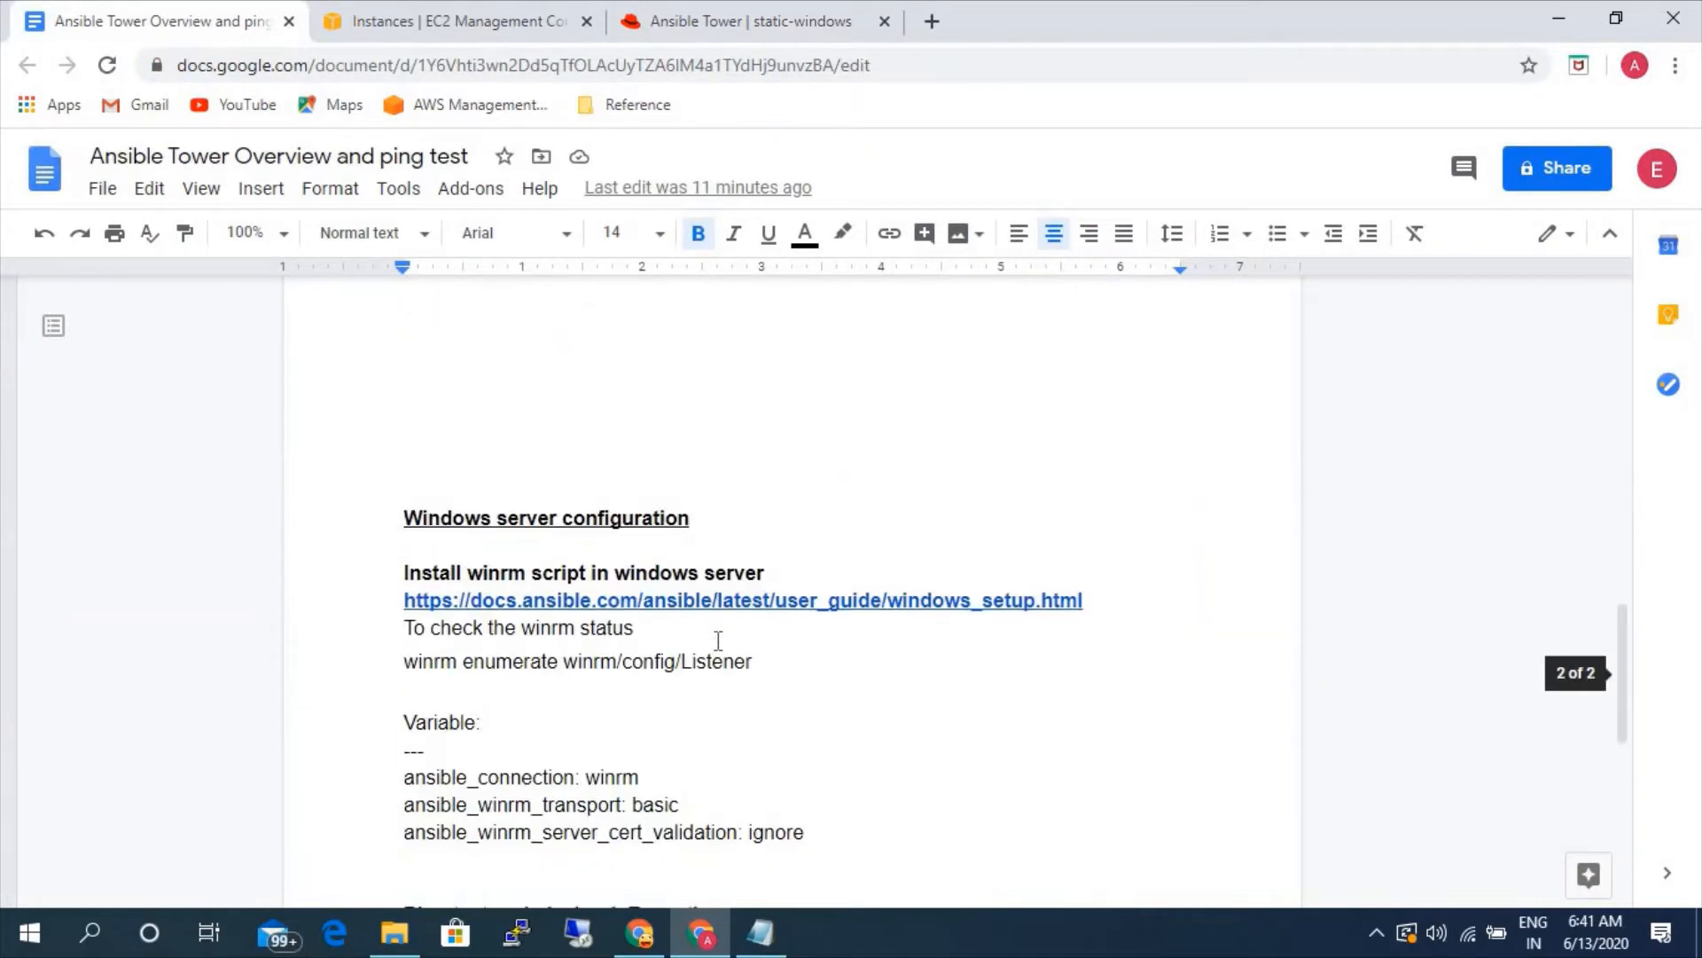
{"action": "scroll", "coordinate": [718, 640], "scroll_direction": "down", "scroll_amount": 3}
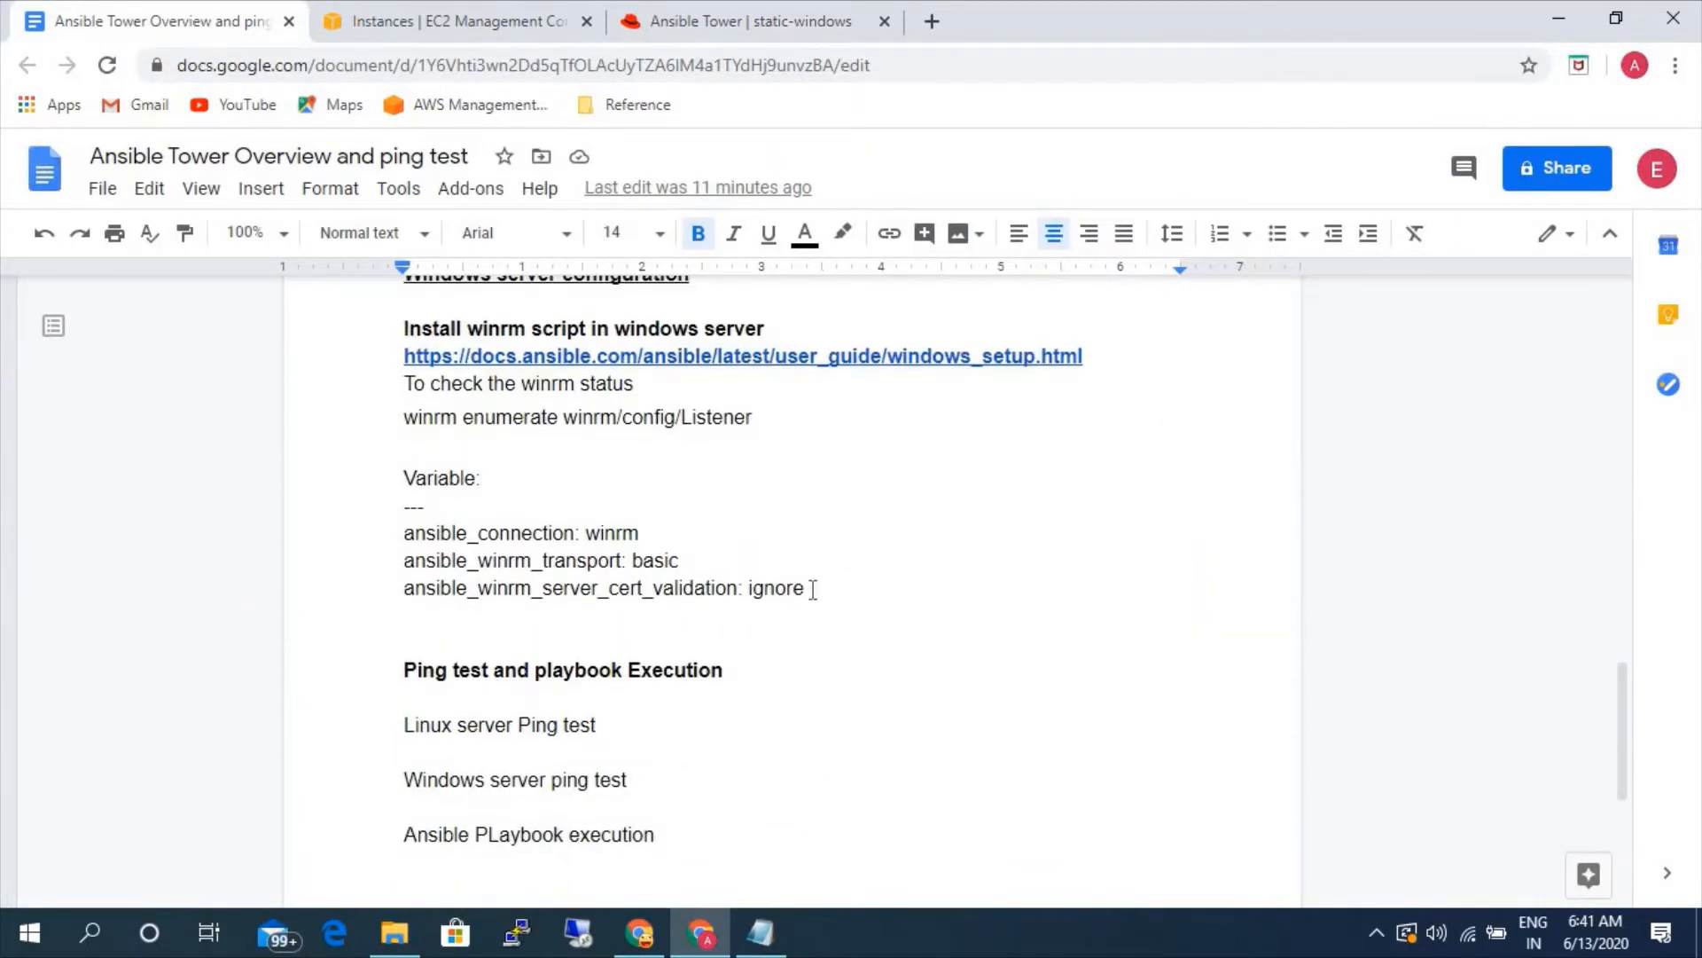
{"action": "left_click_drag", "start_coordinate": [830, 588], "coordinate": [409, 538]}
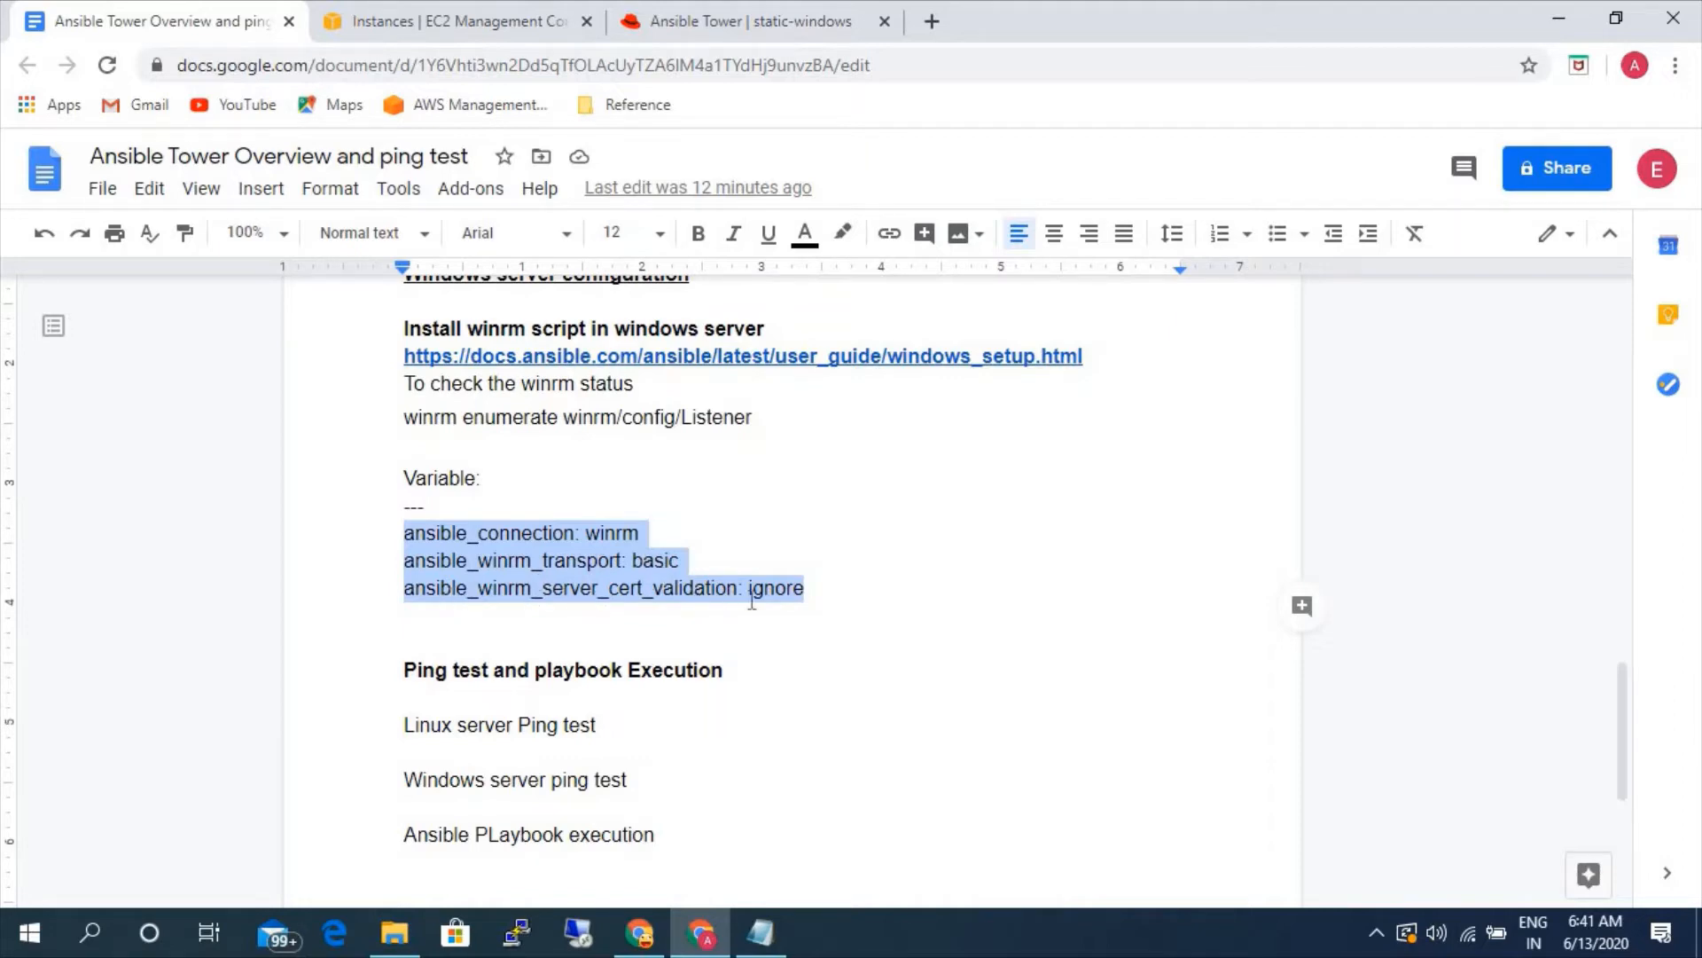
- In Ansible Tower, add the copied WinRM variables below the --- line of static-windows, save, and return to the inventories list
{"action": "left_click", "coordinate": [661, 28]}
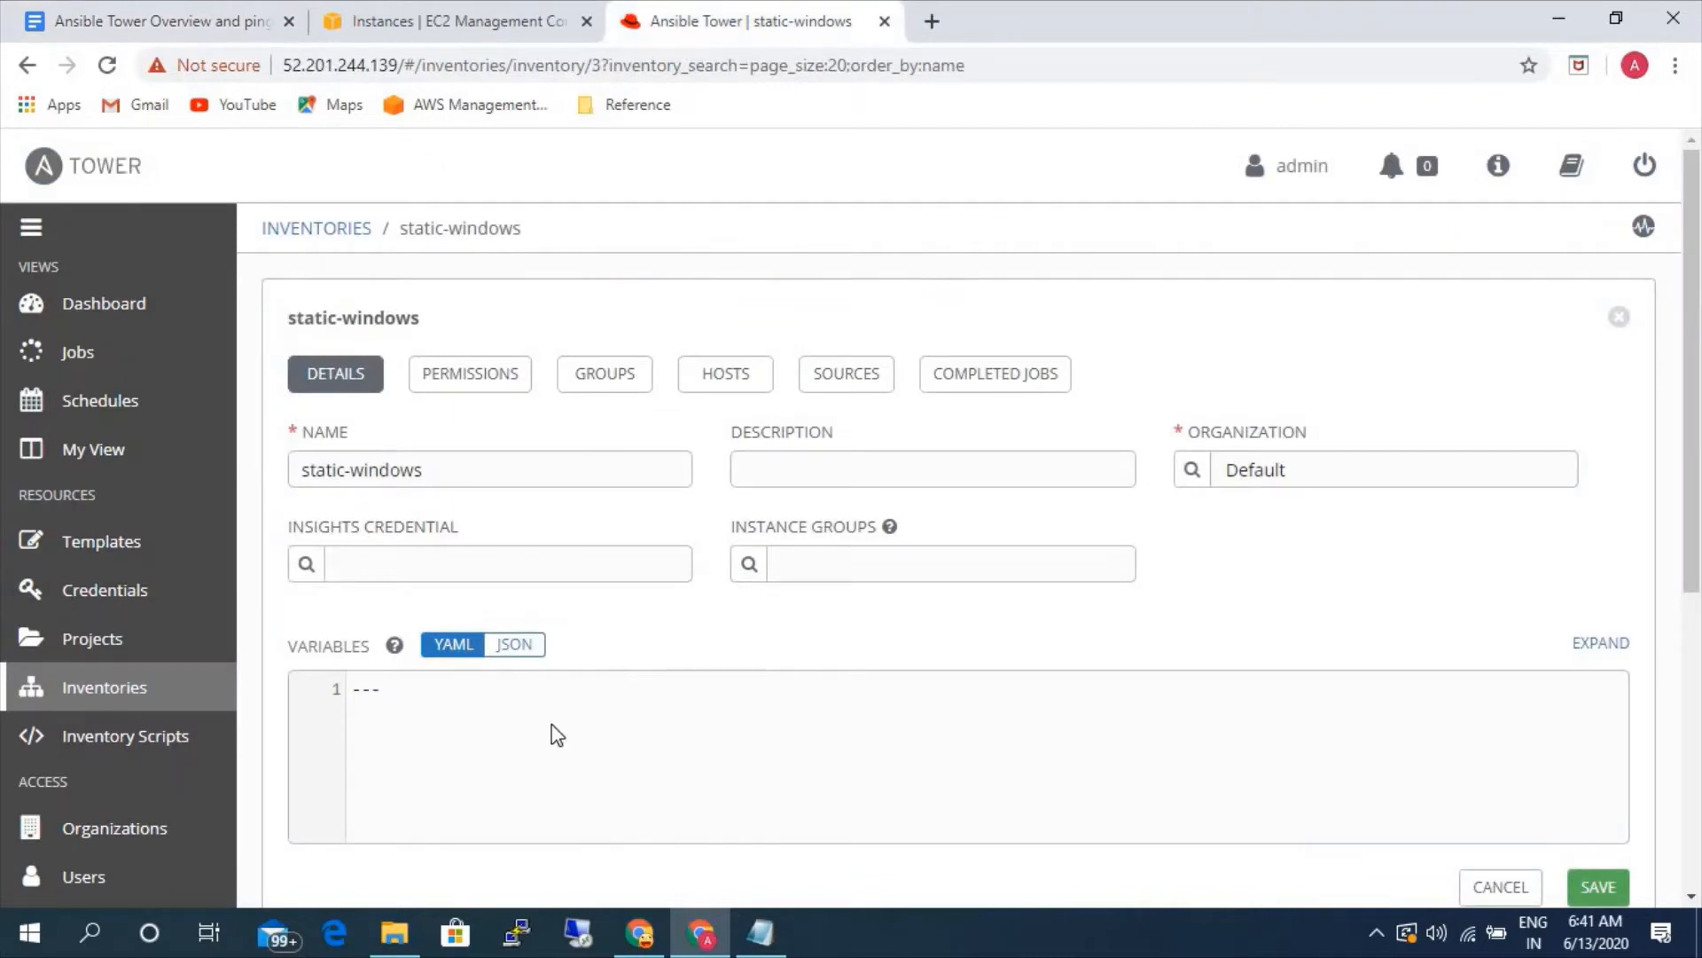
{"action": "left_click", "coordinate": [404, 692]}
{"action": "type", "text": "v"}
{"action": "key", "text": "ctrl+v"}
{"action": "scroll", "coordinate": [626, 635], "scroll_direction": "down", "scroll_amount": 2}
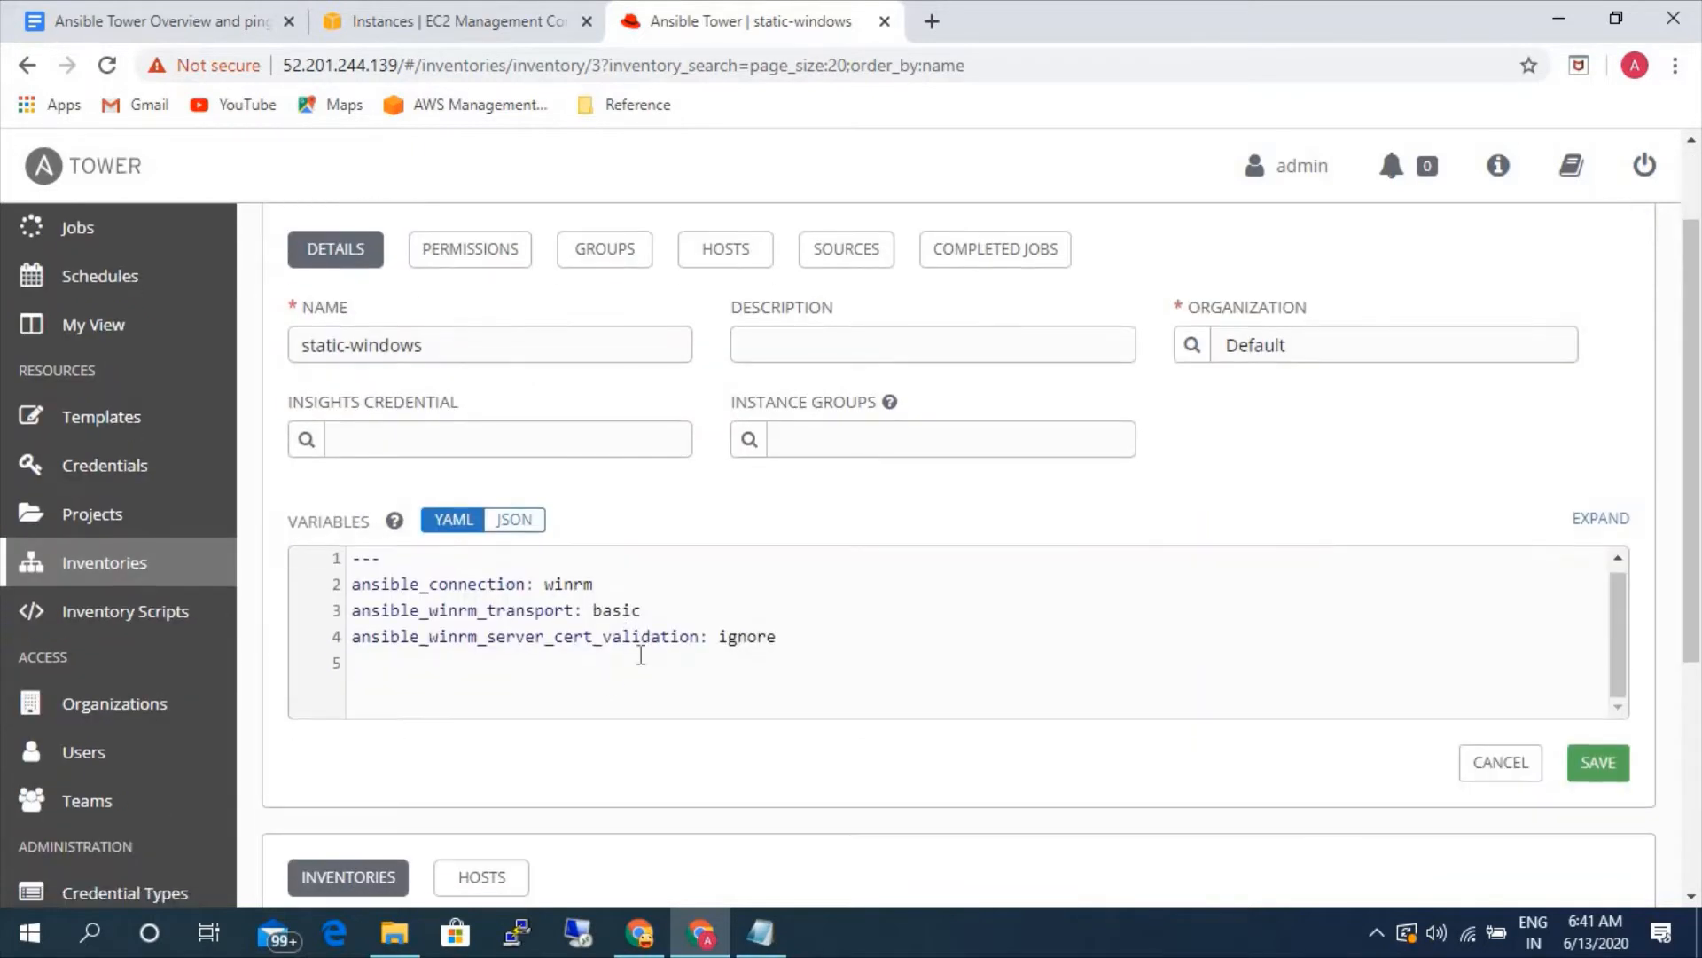
{"action": "left_click", "coordinate": [1580, 759]}
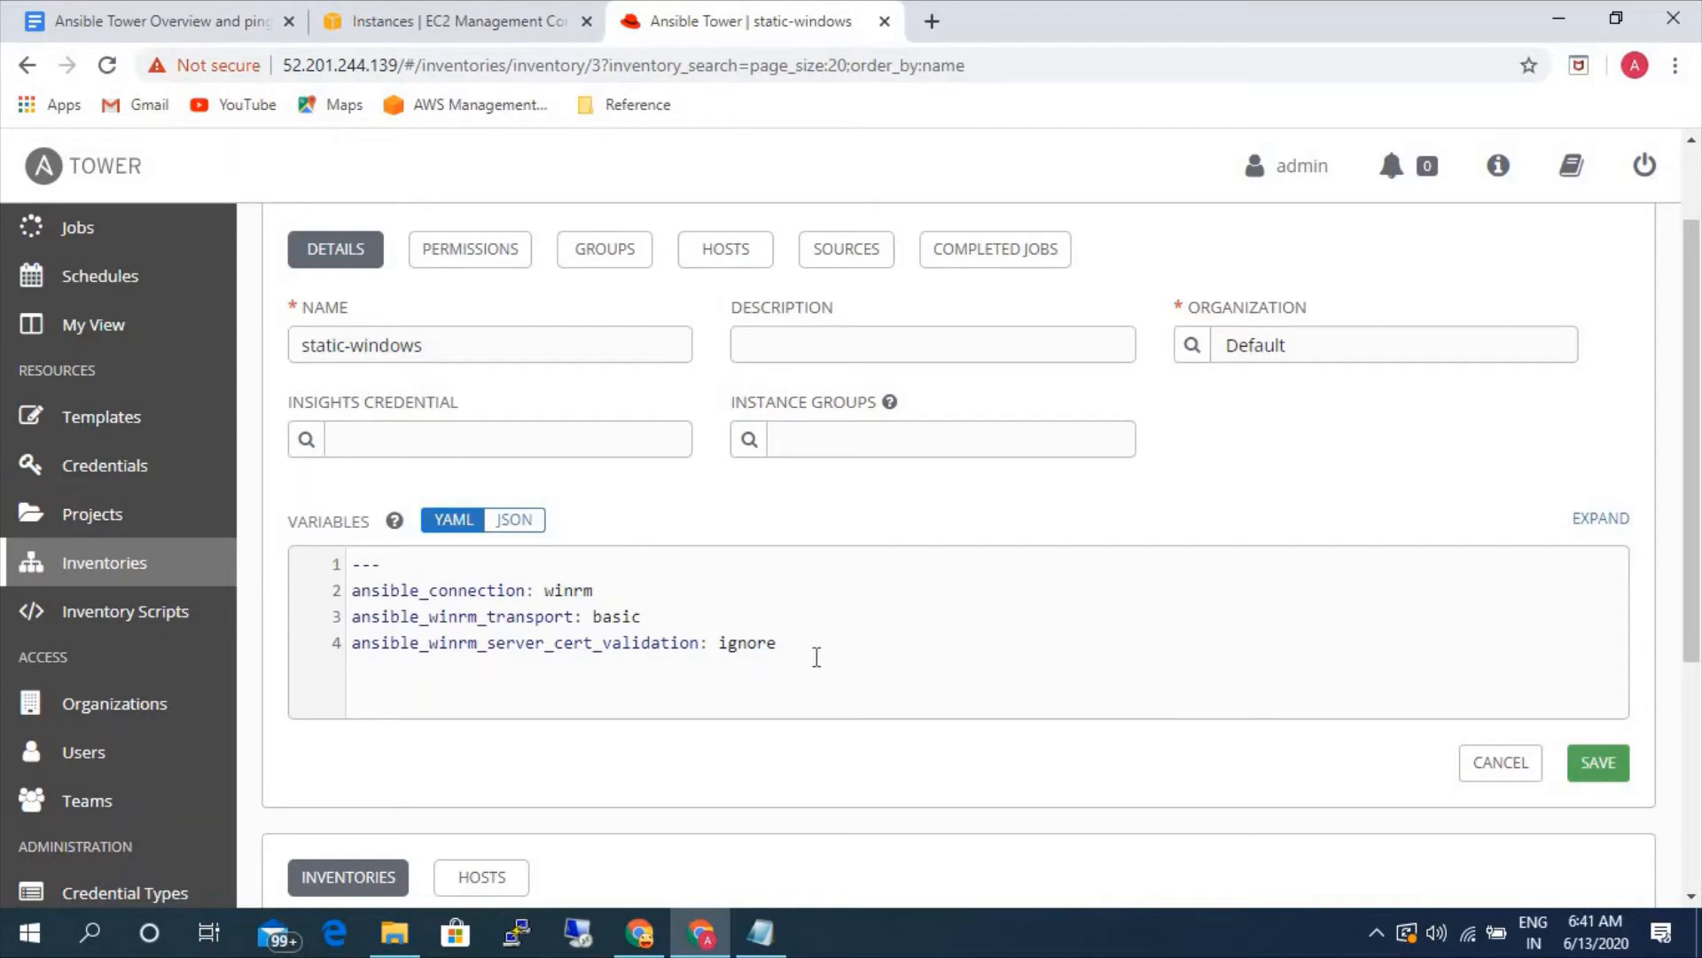
{"action": "scroll", "coordinate": [817, 657], "scroll_direction": "up", "scroll_amount": 3}
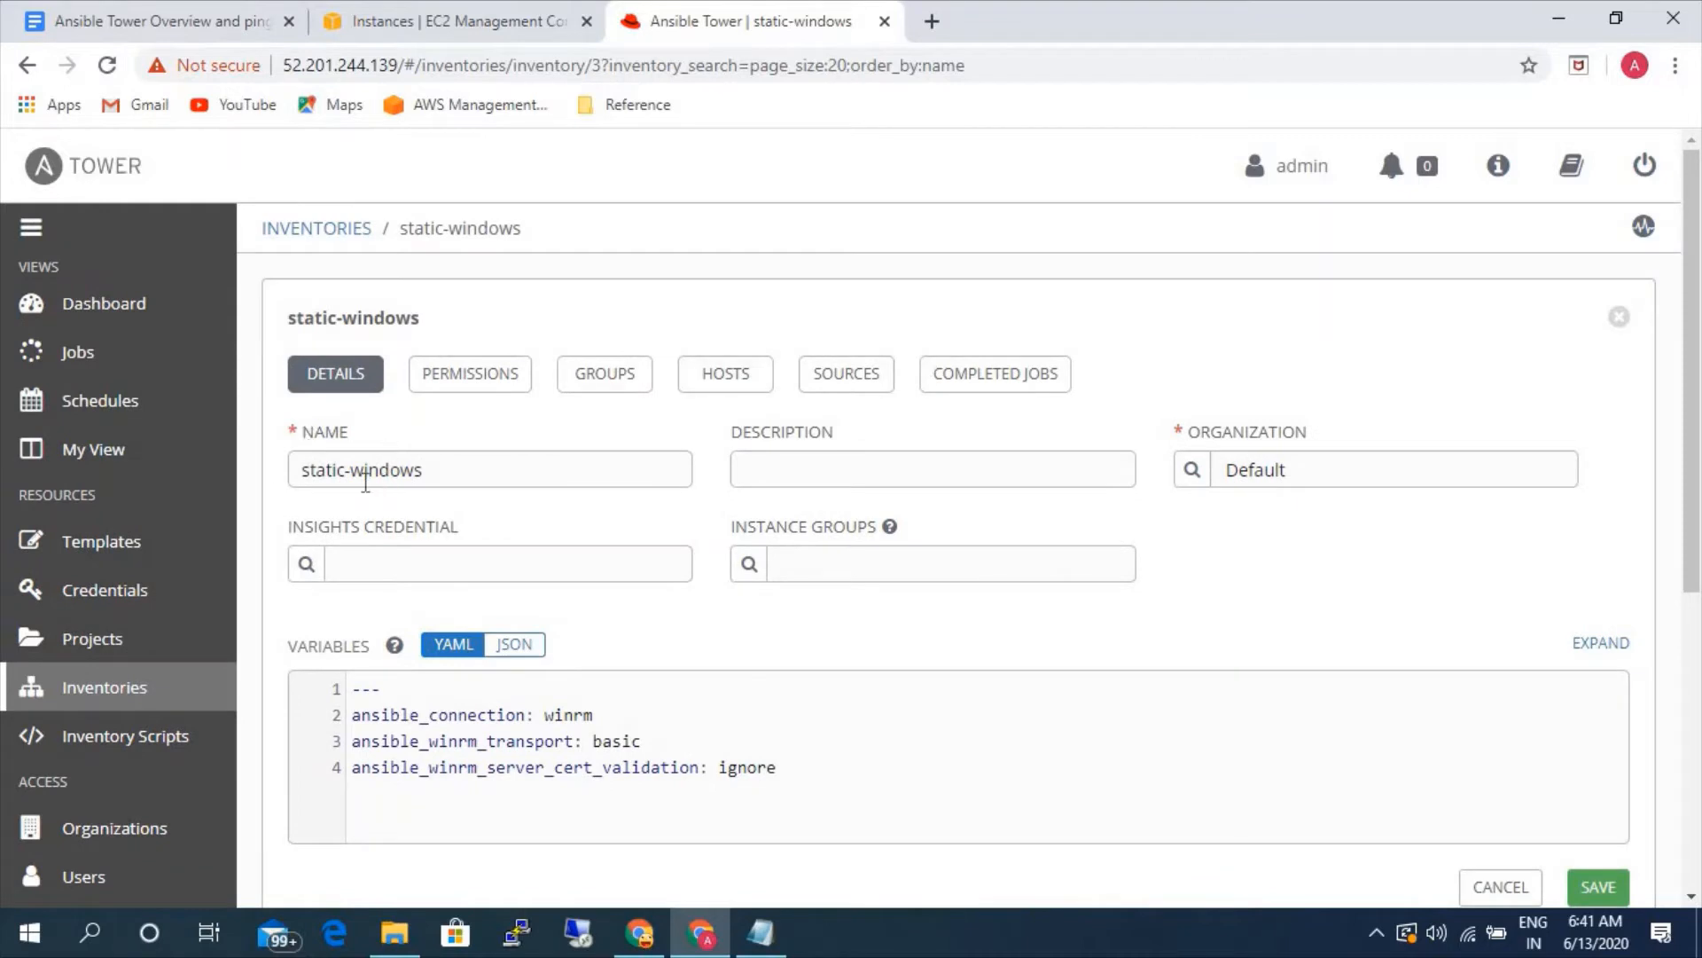
{"action": "left_click", "coordinate": [355, 233]}
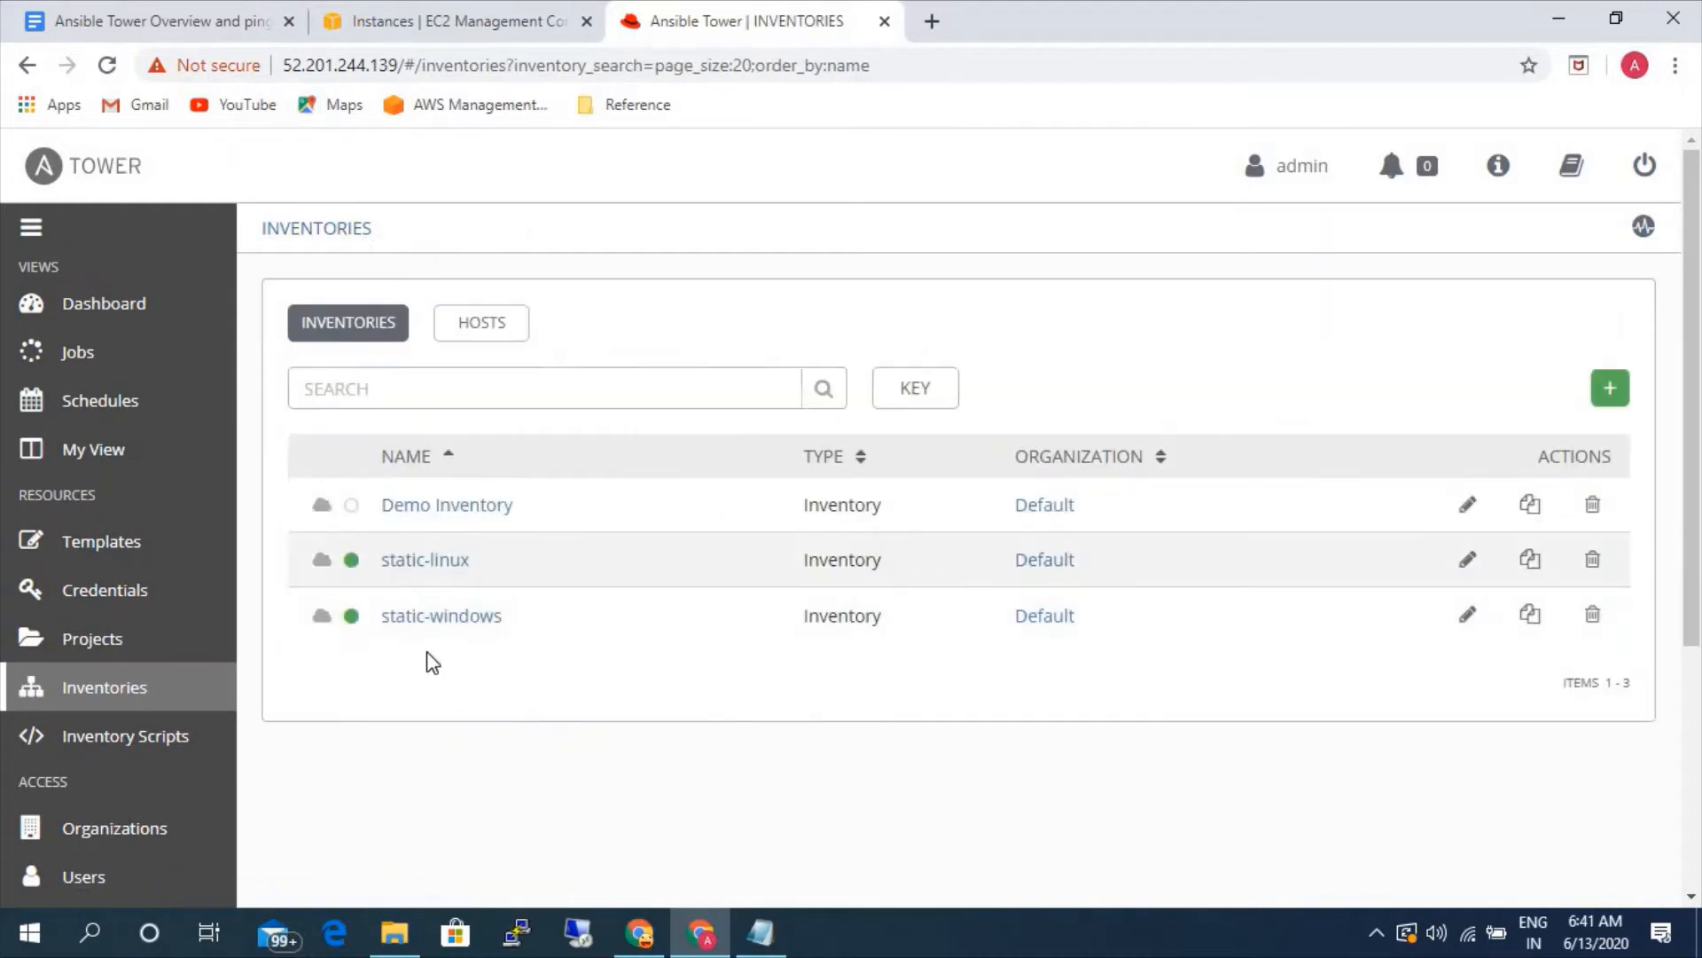
- Start a new credential named linux and assign it to the Default organization
{"action": "left_click", "coordinate": [109, 588]}
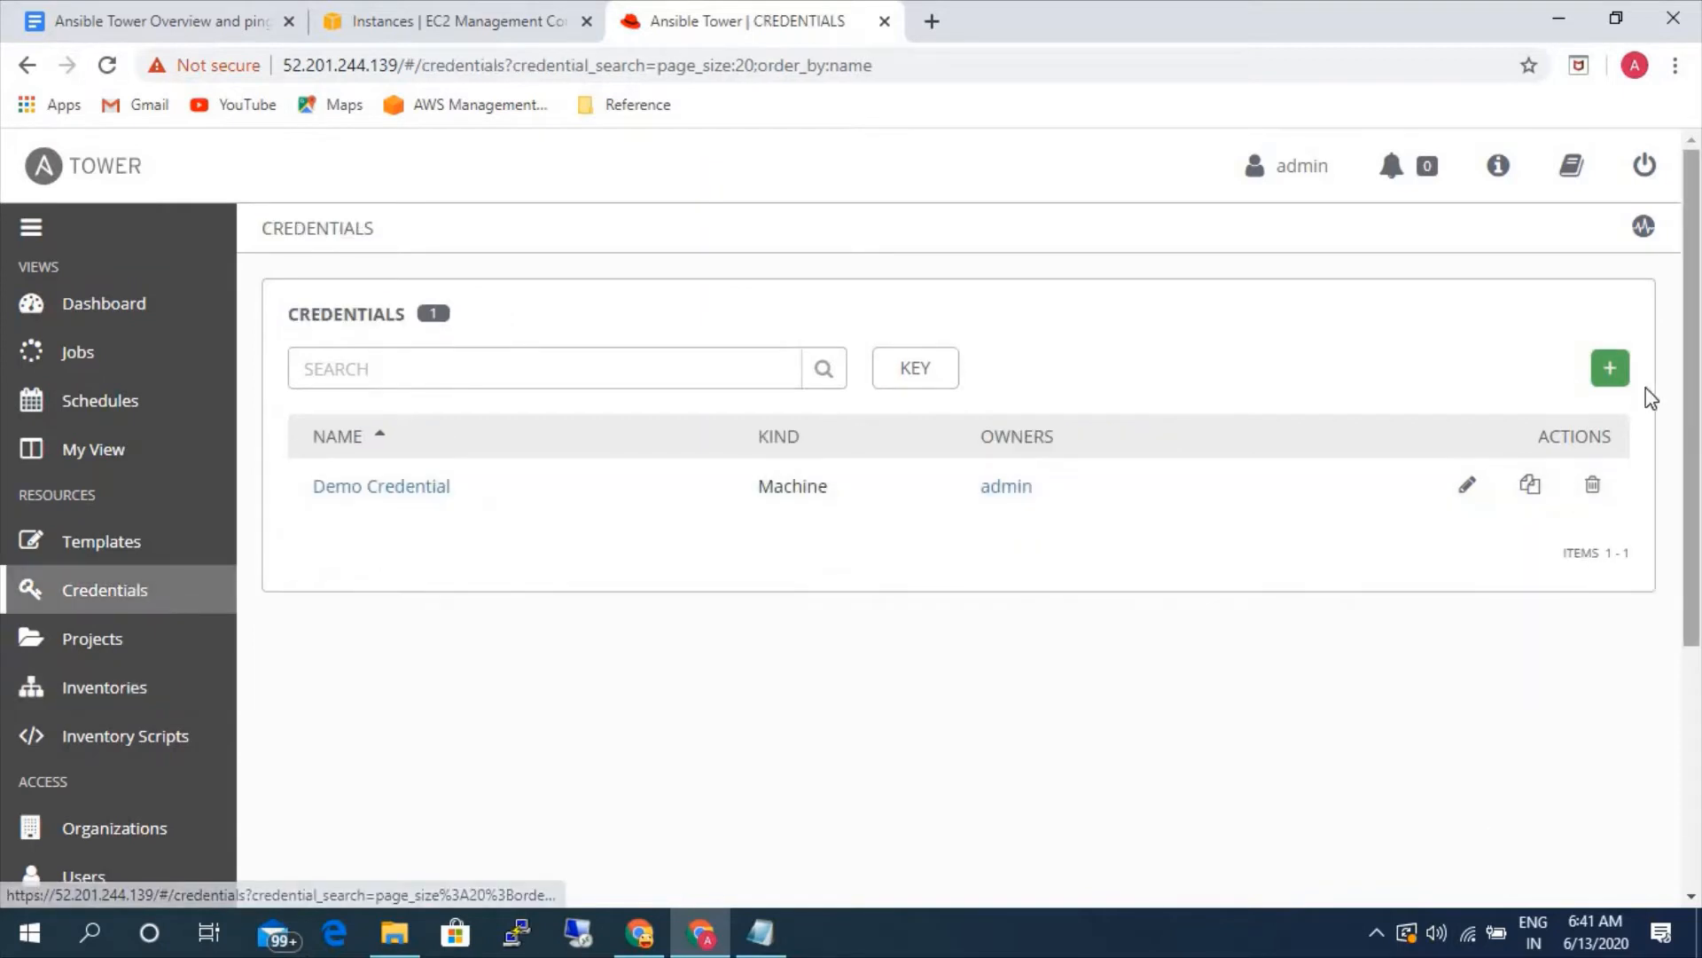
{"action": "left_click", "coordinate": [1609, 368]}
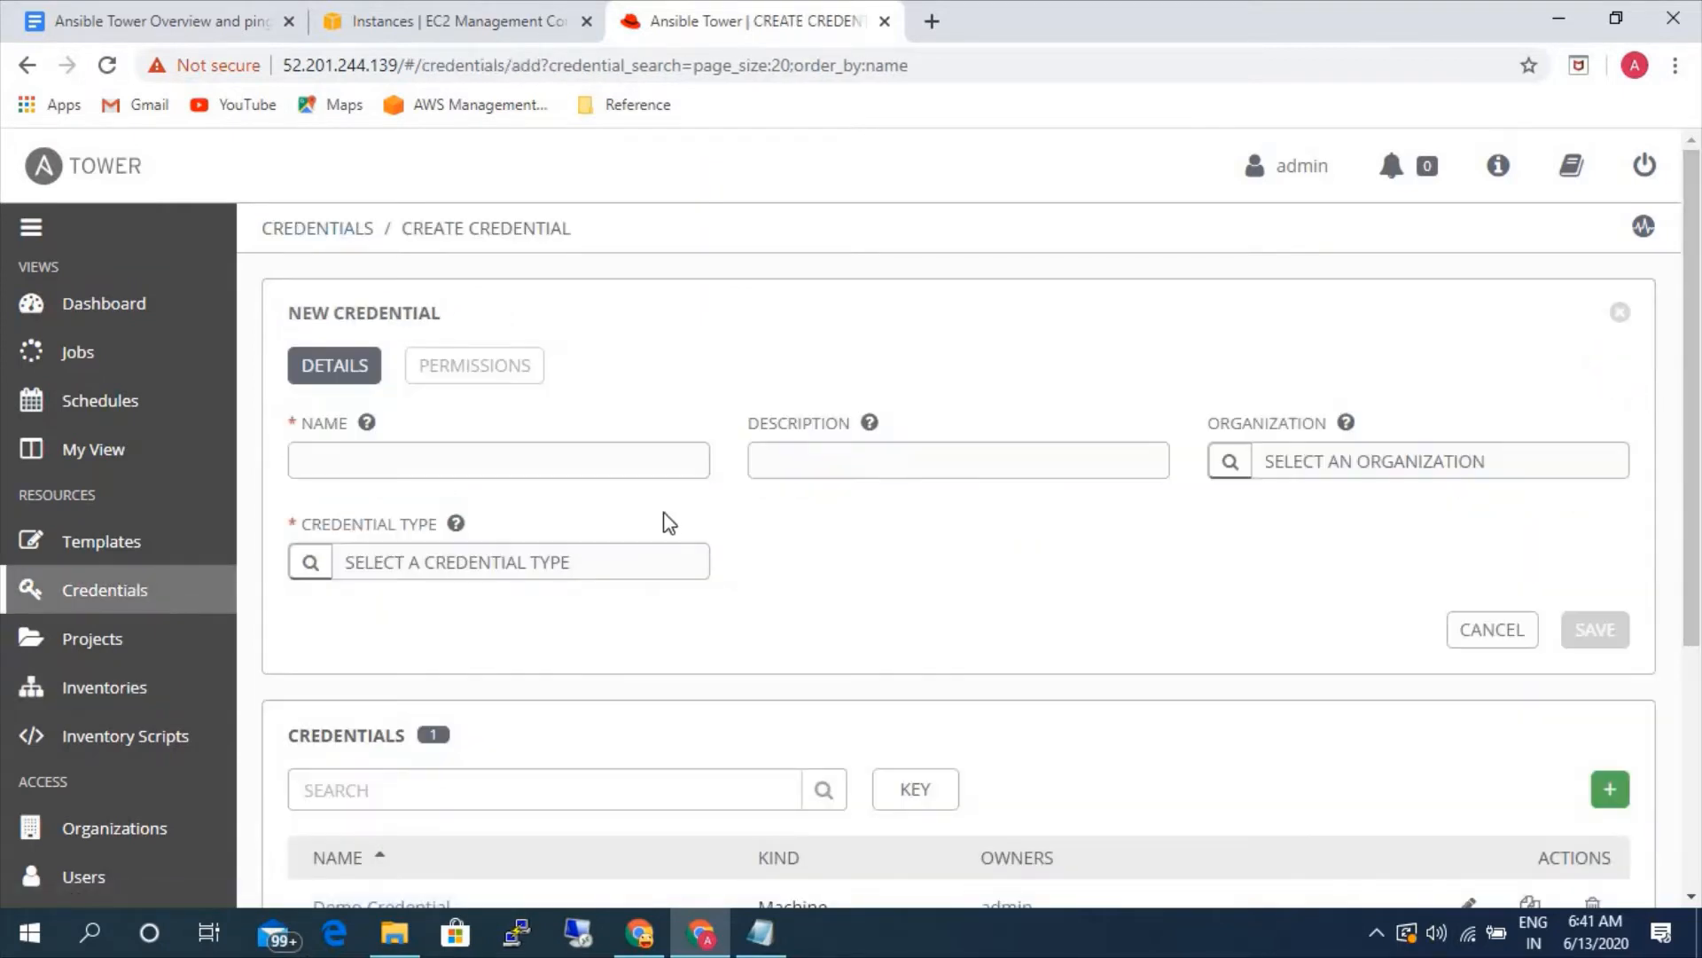
{"action": "left_click", "coordinate": [618, 458]}
{"action": "type", "text": "linux"}
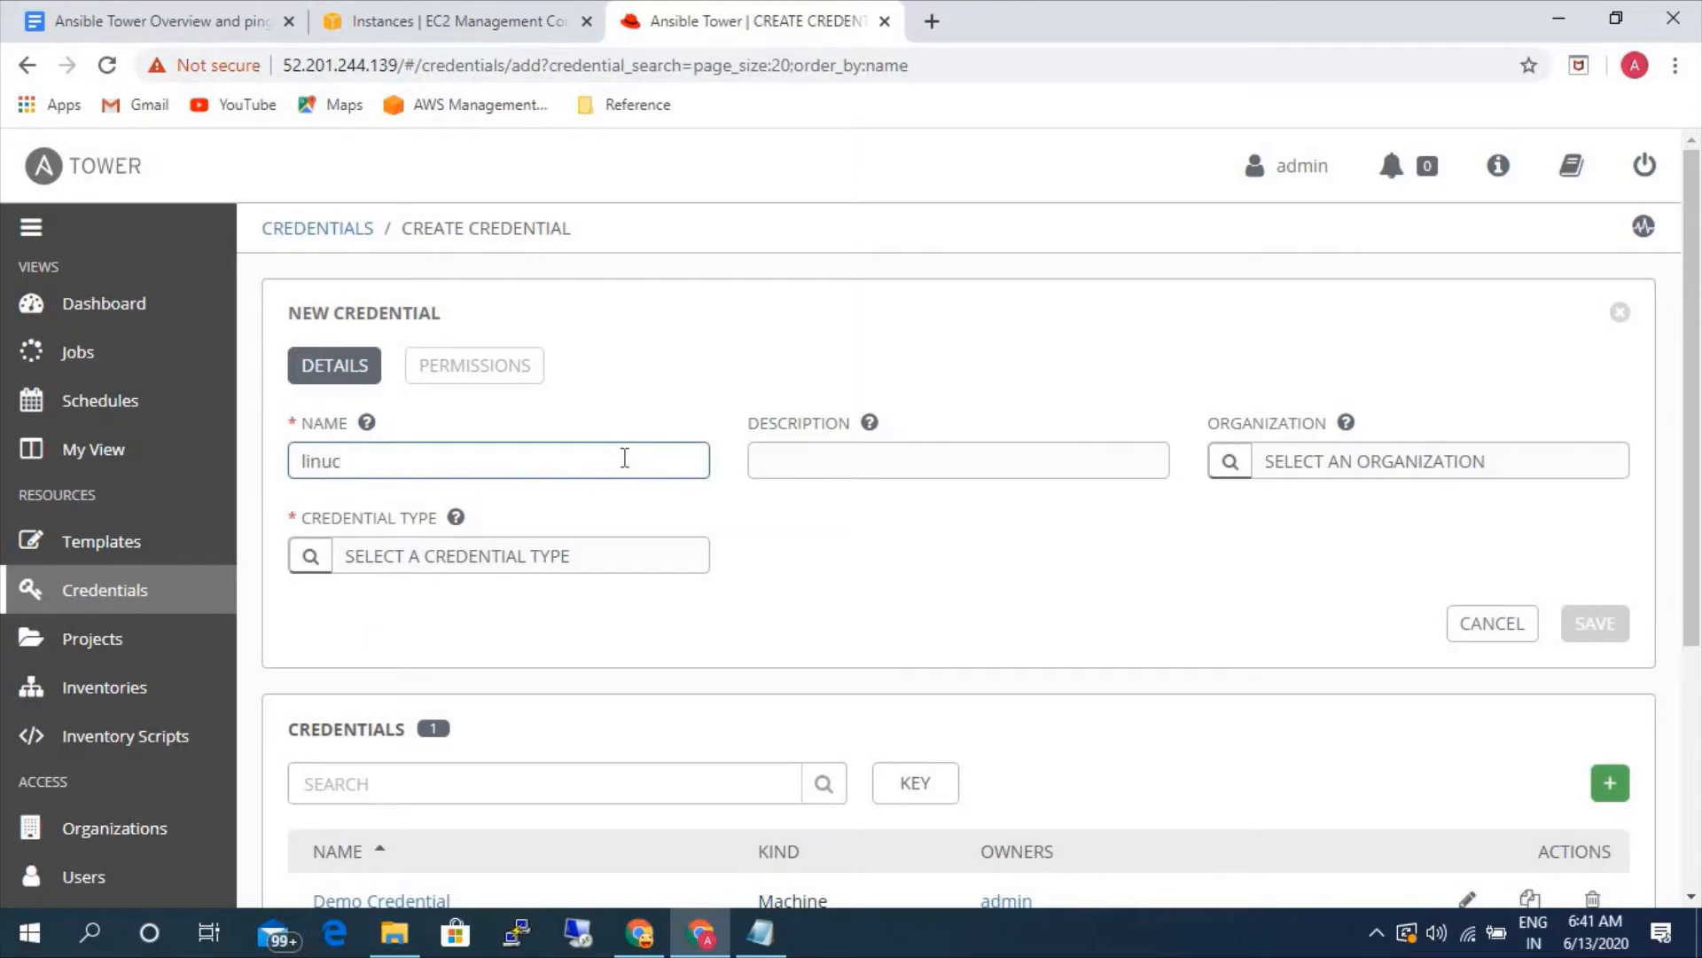
{"action": "left_click", "coordinate": [1229, 465]}
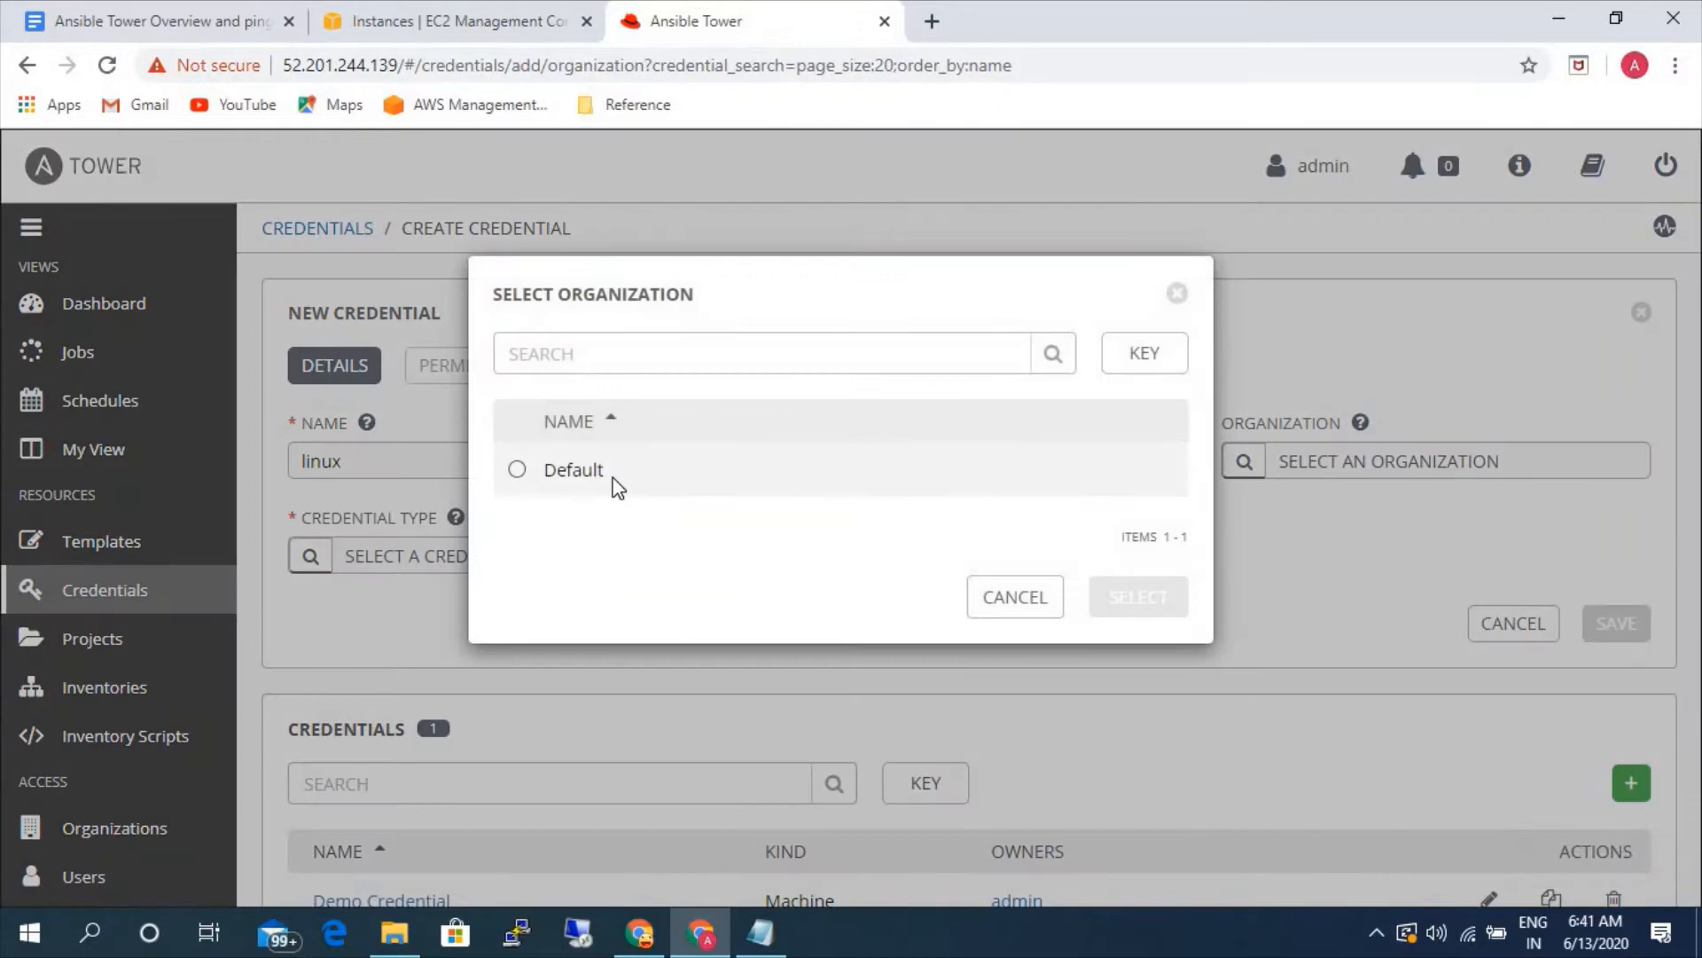
{"action": "left_click", "coordinate": [612, 479]}
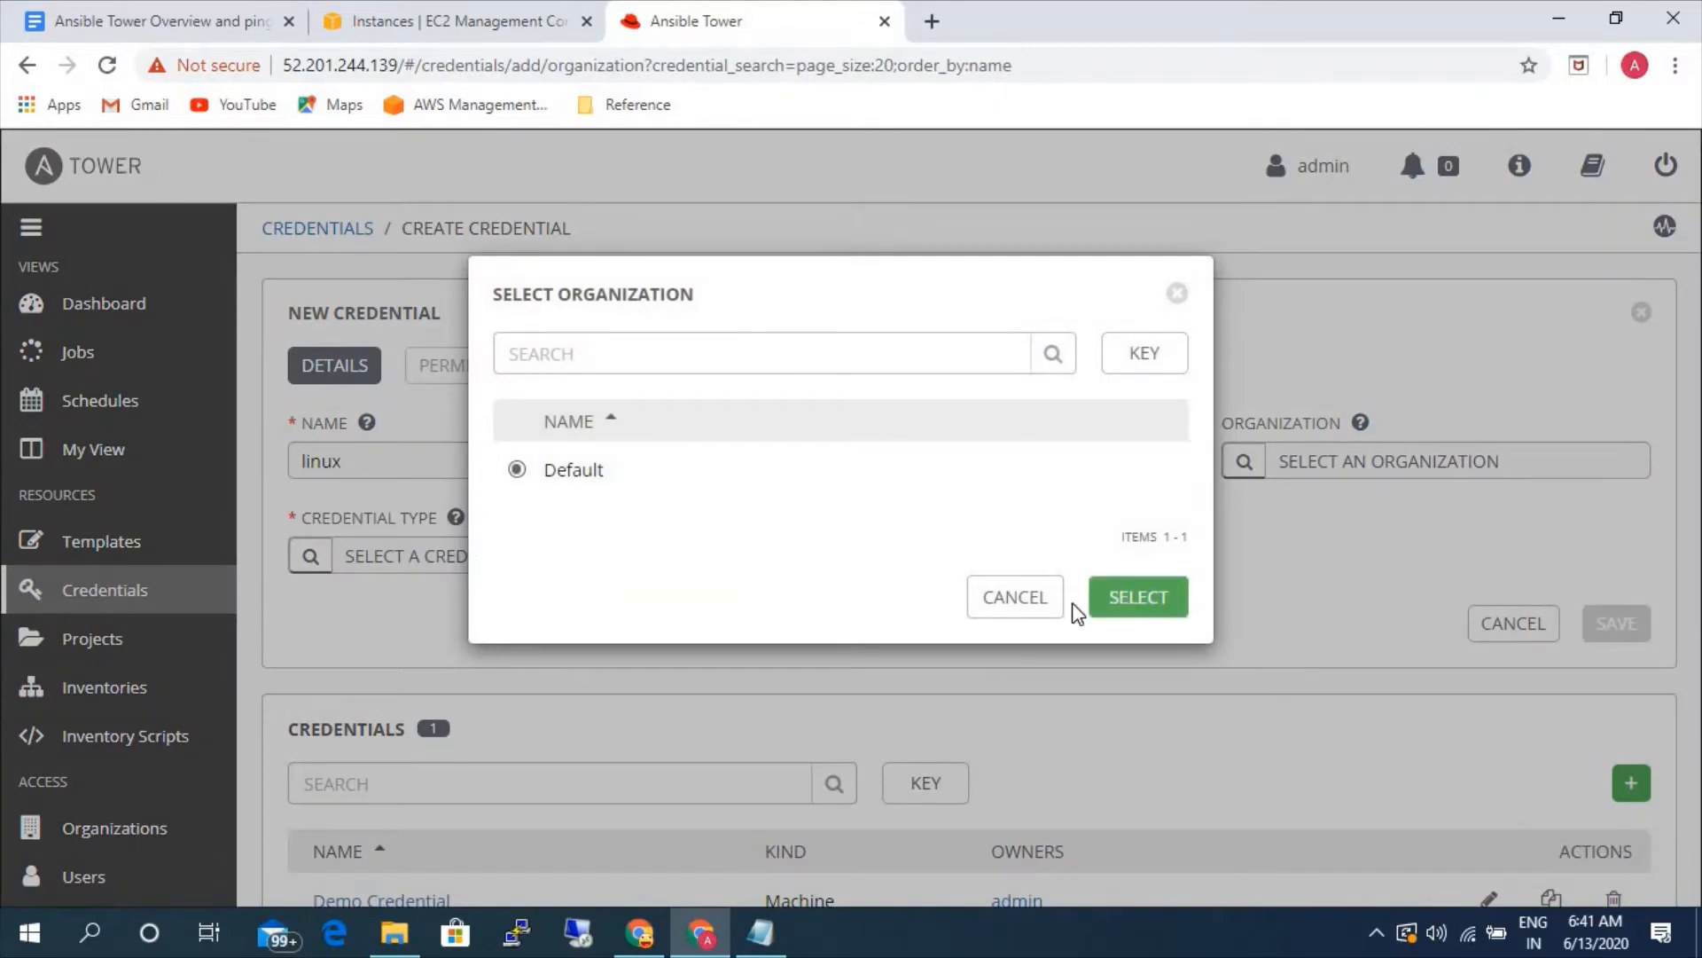
{"action": "left_click", "coordinate": [1102, 610]}
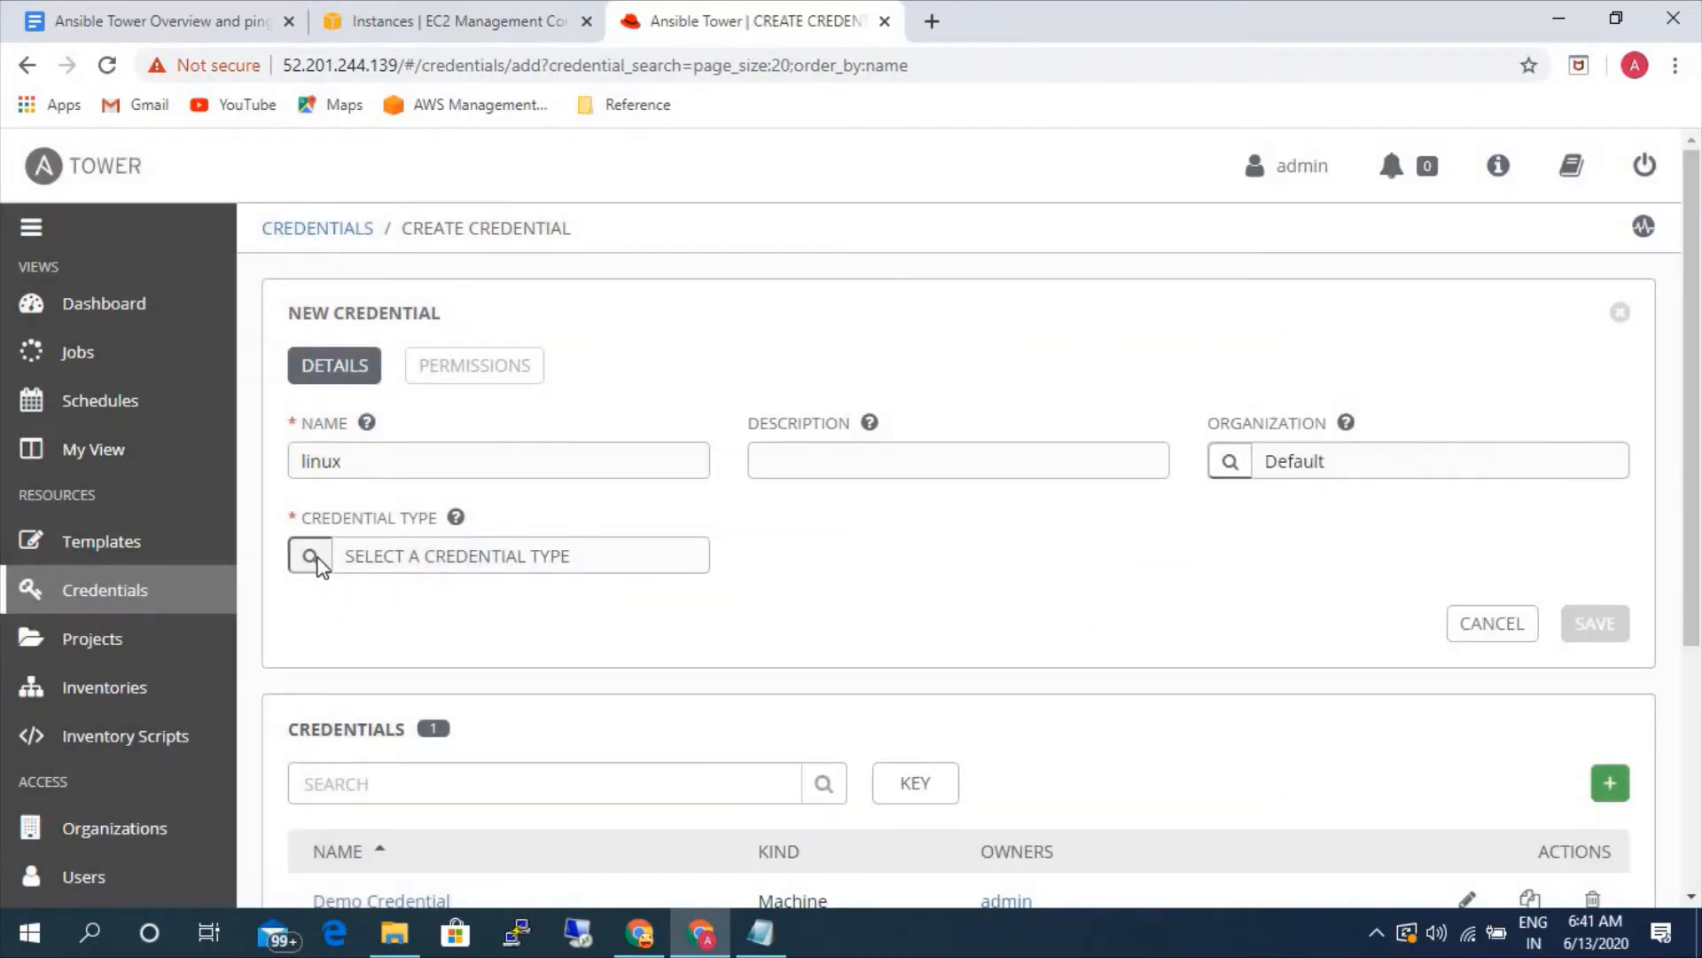
- Set the linux credential's type to Machine
{"action": "left_click", "coordinate": [335, 564]}
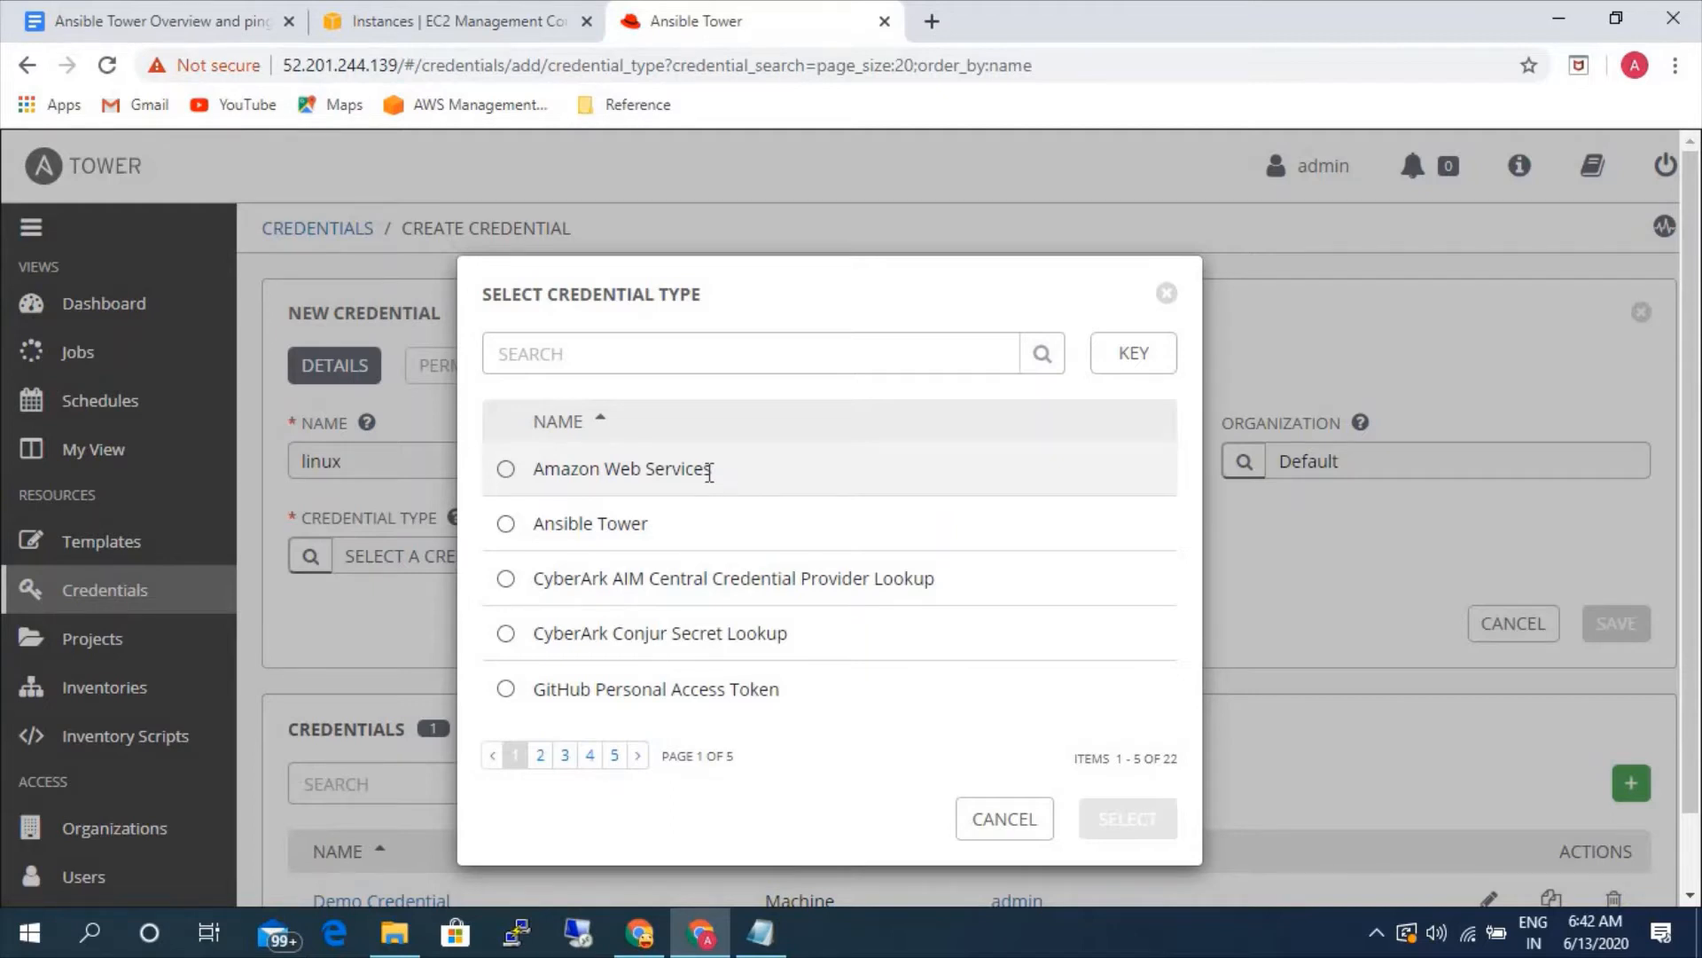
{"action": "left_click", "coordinate": [541, 756]}
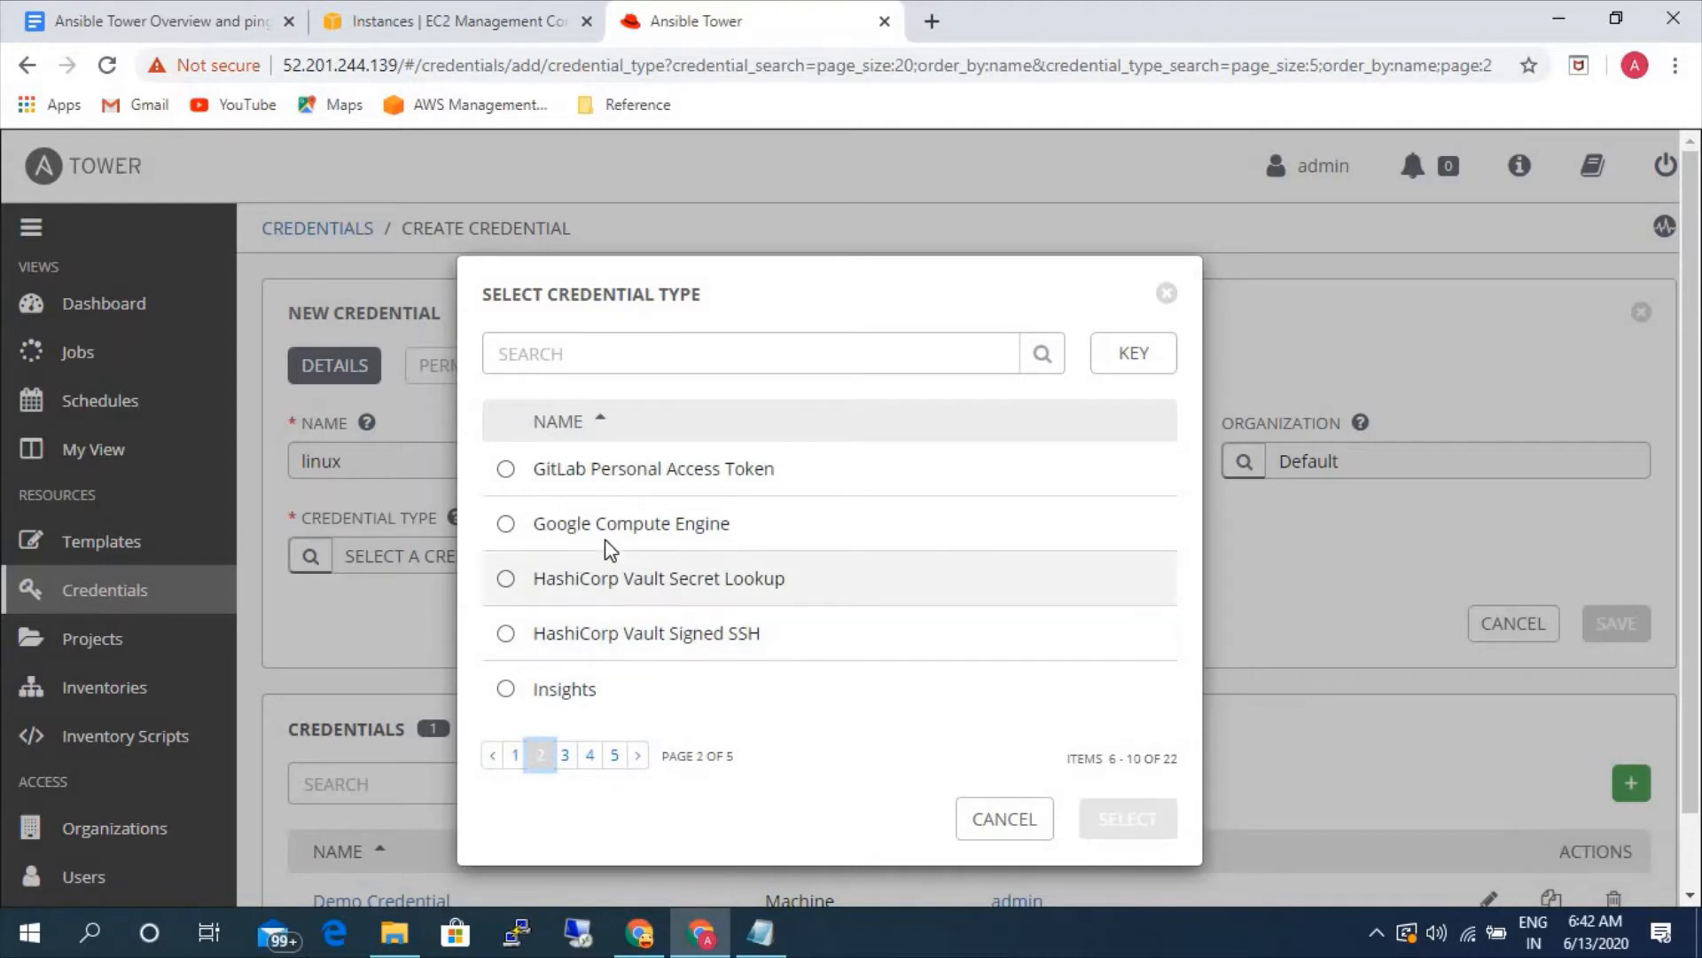
{"action": "left_click", "coordinate": [565, 757]}
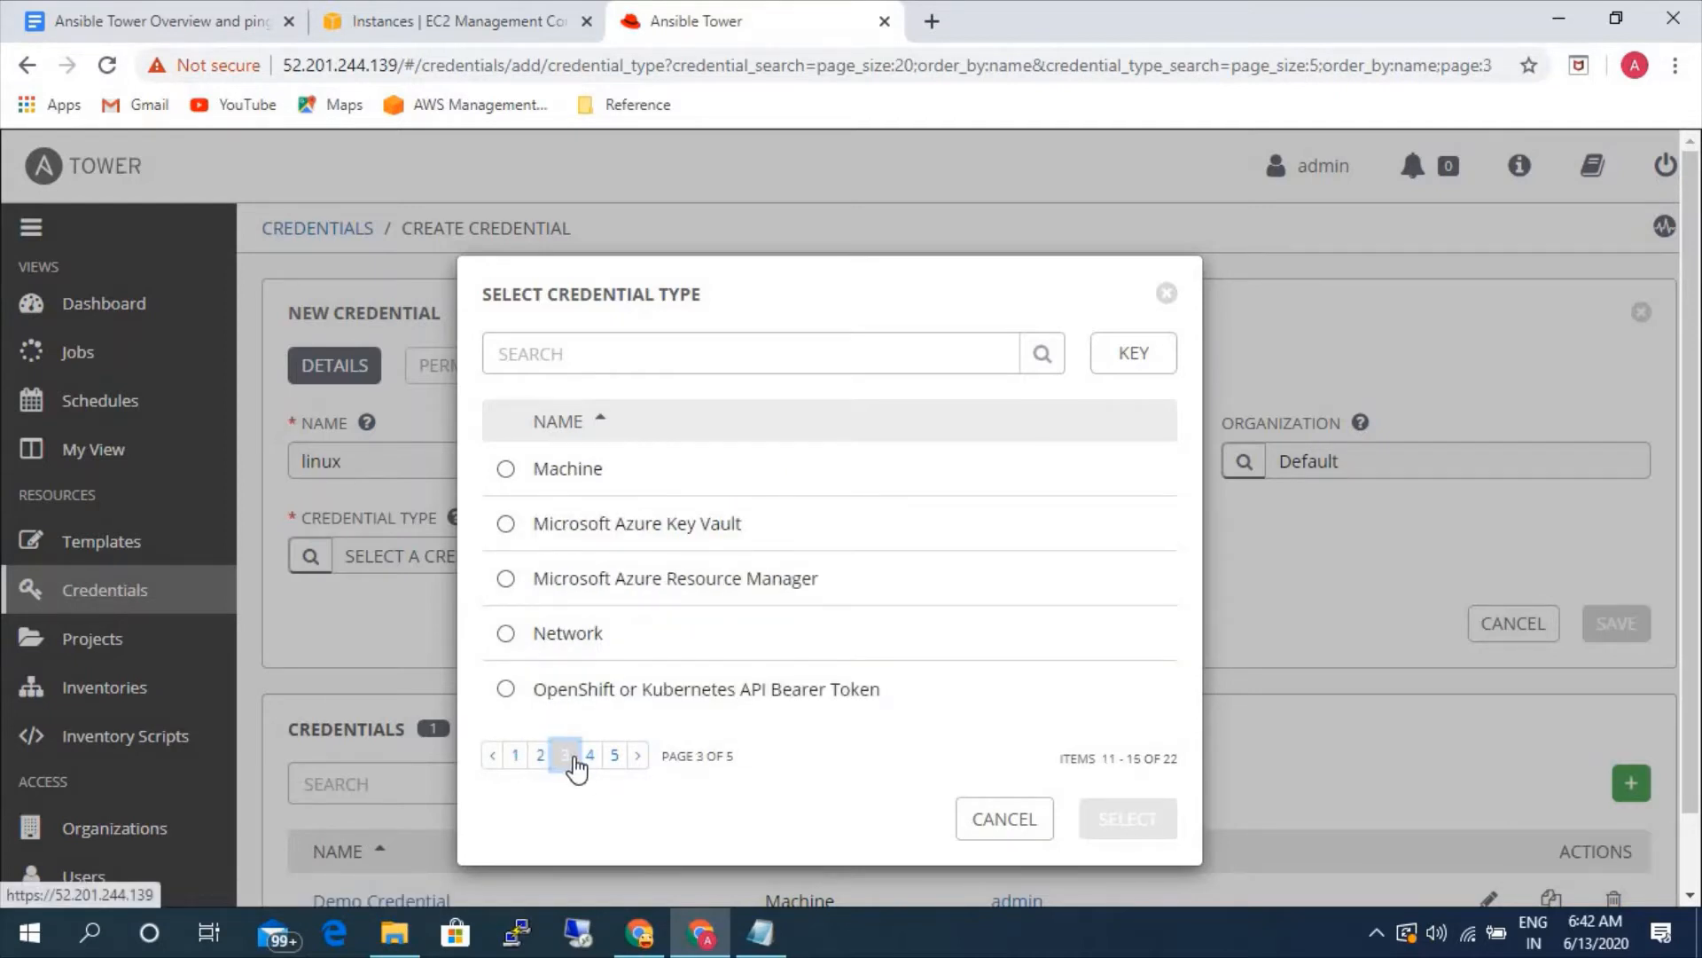
{"action": "left_click", "coordinate": [565, 470]}
{"action": "left_click", "coordinate": [1100, 816]}
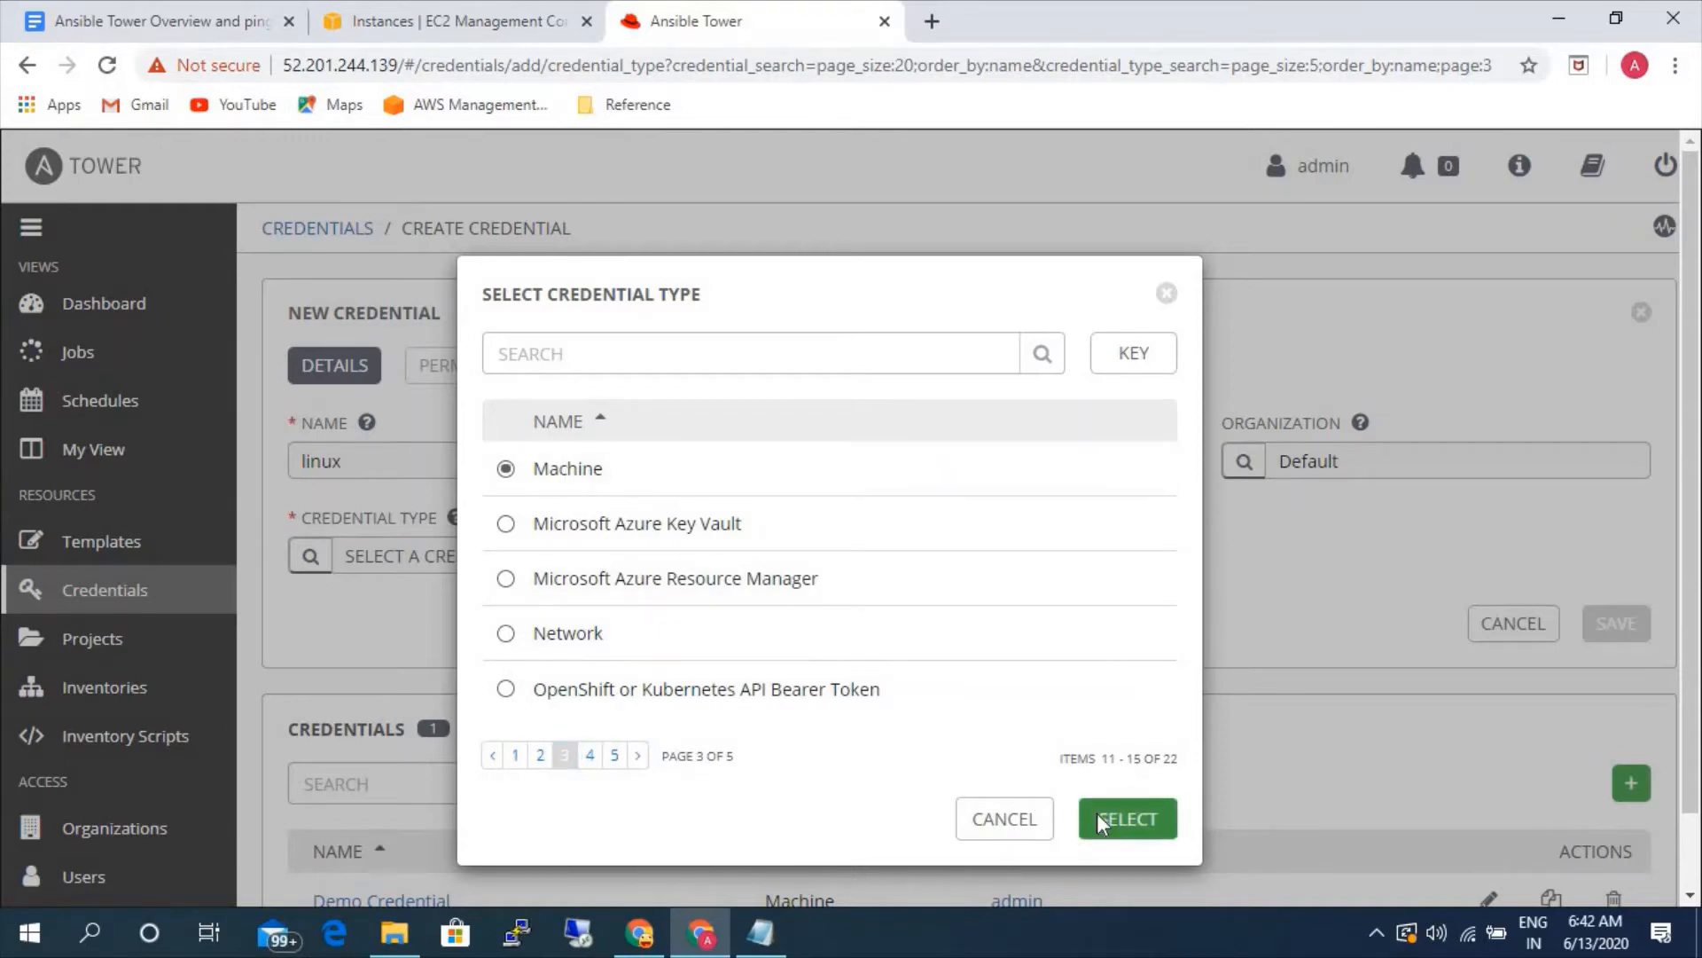
- Set the linux credential's username to ec2-user, leaving the SSH private key without an external input source
{"action": "left_click", "coordinate": [547, 686]}
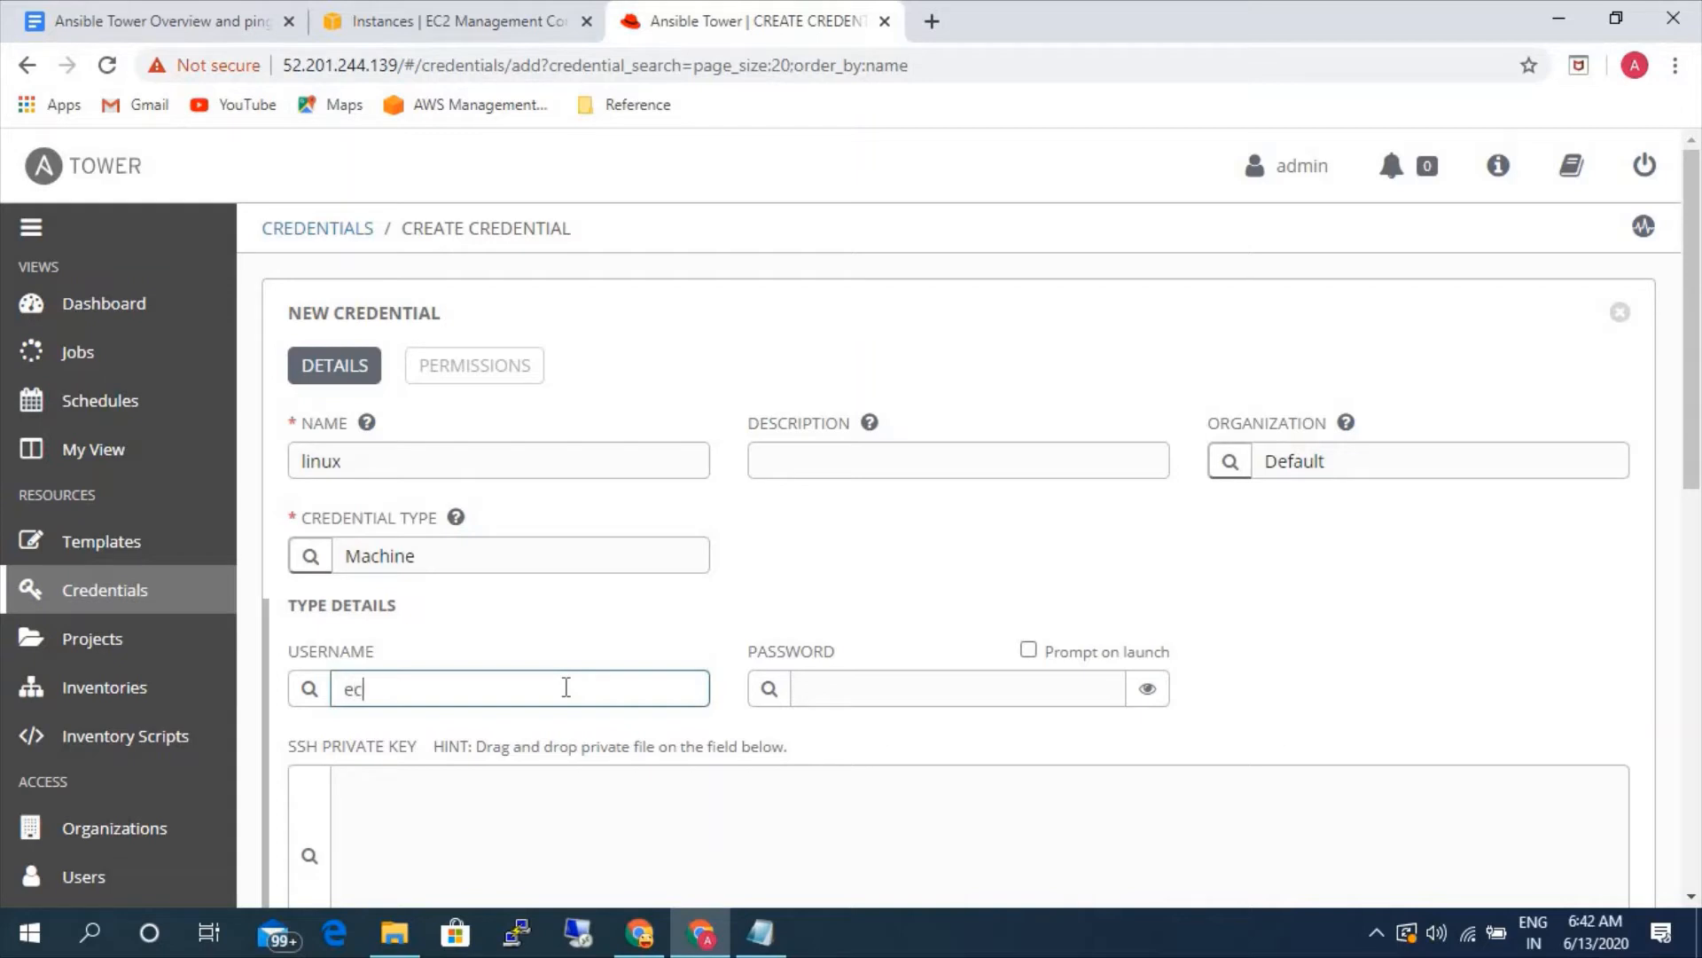
{"action": "type", "text": "ec2-user"}
{"action": "scroll", "coordinate": [891, 594], "scroll_direction": "down", "scroll_amount": 3}
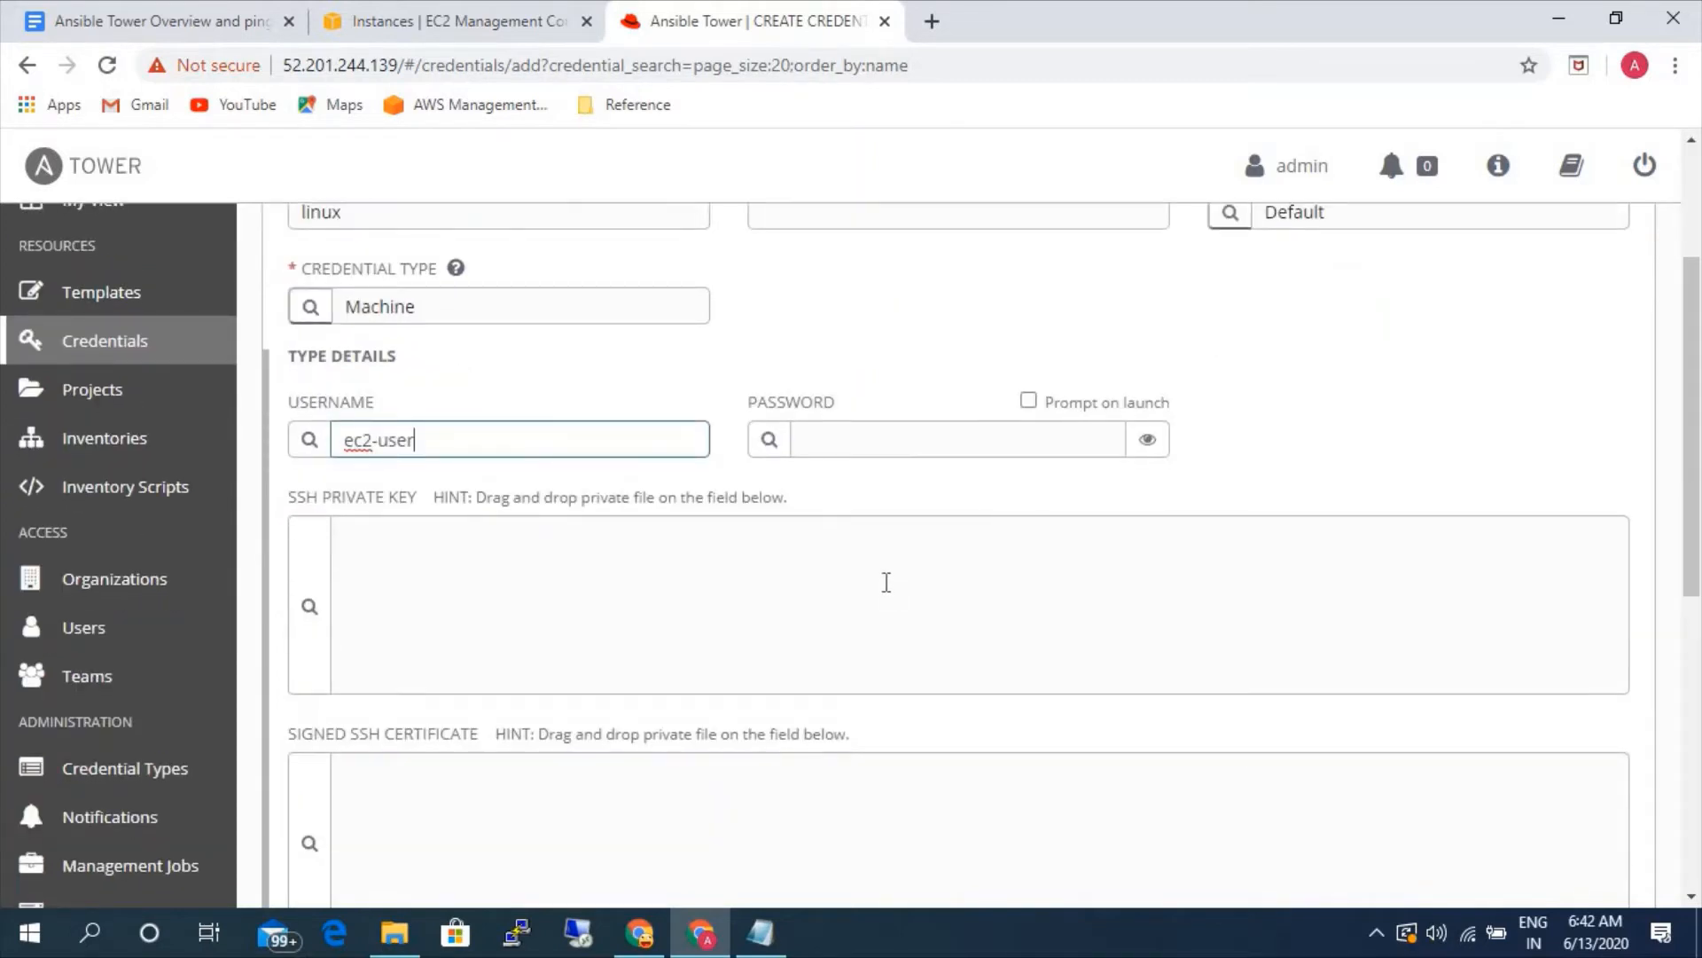
{"action": "left_click", "coordinate": [315, 609]}
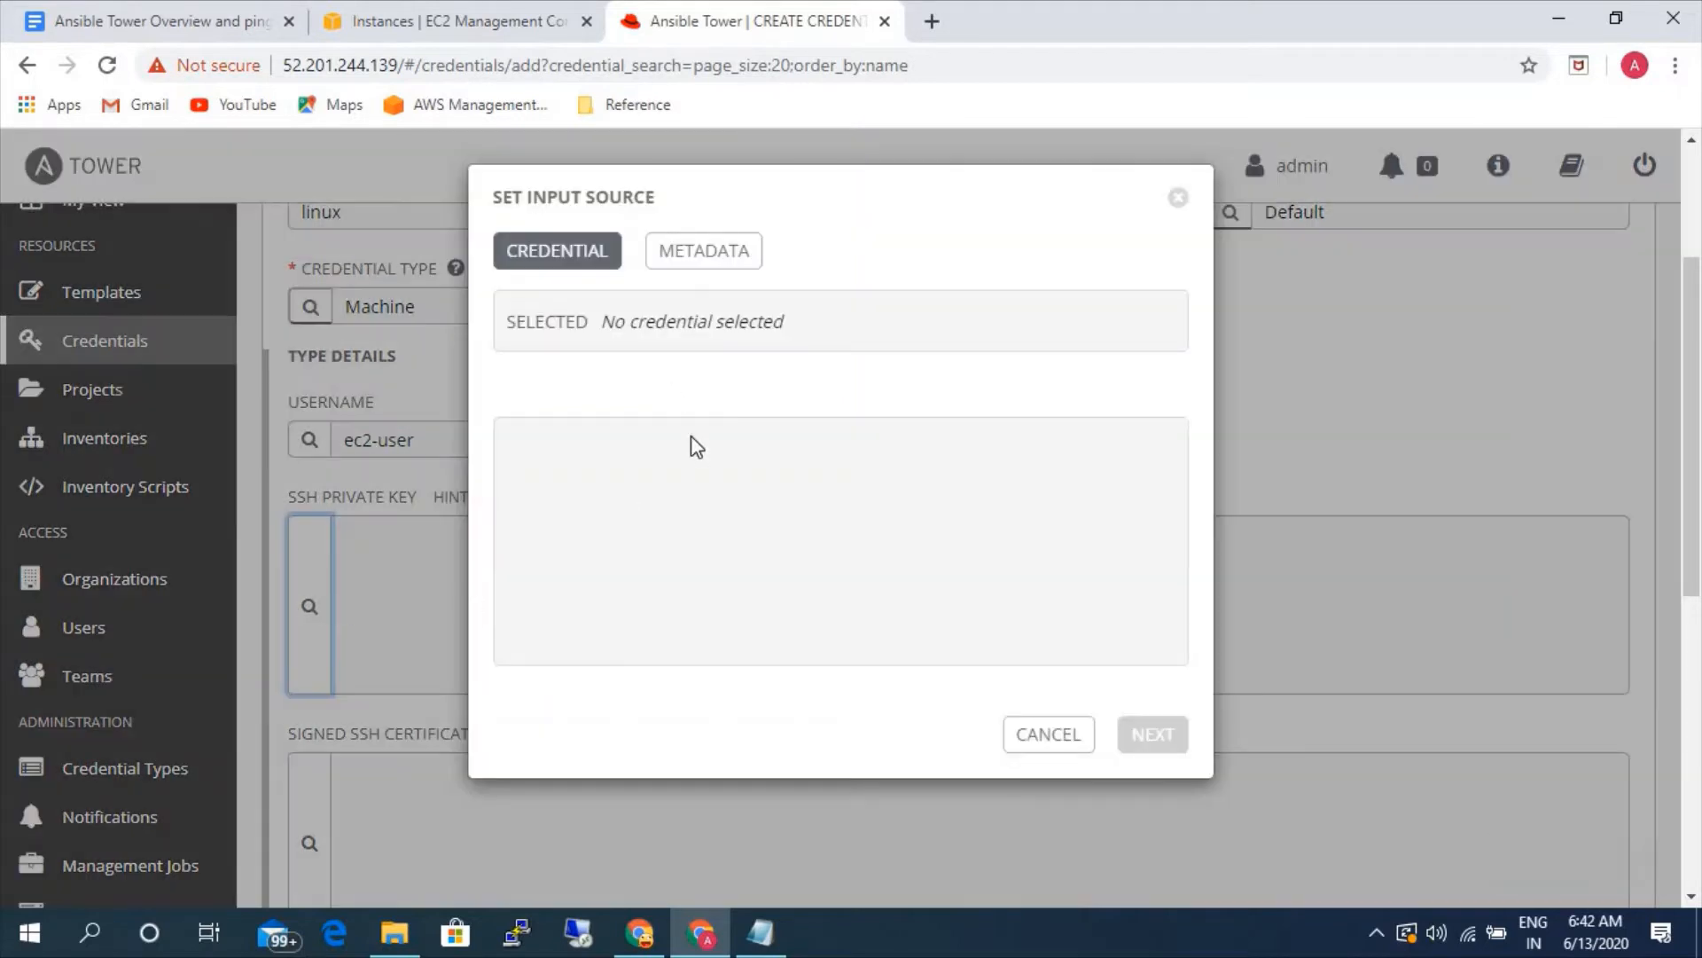
{"action": "left_click", "coordinate": [1069, 734]}
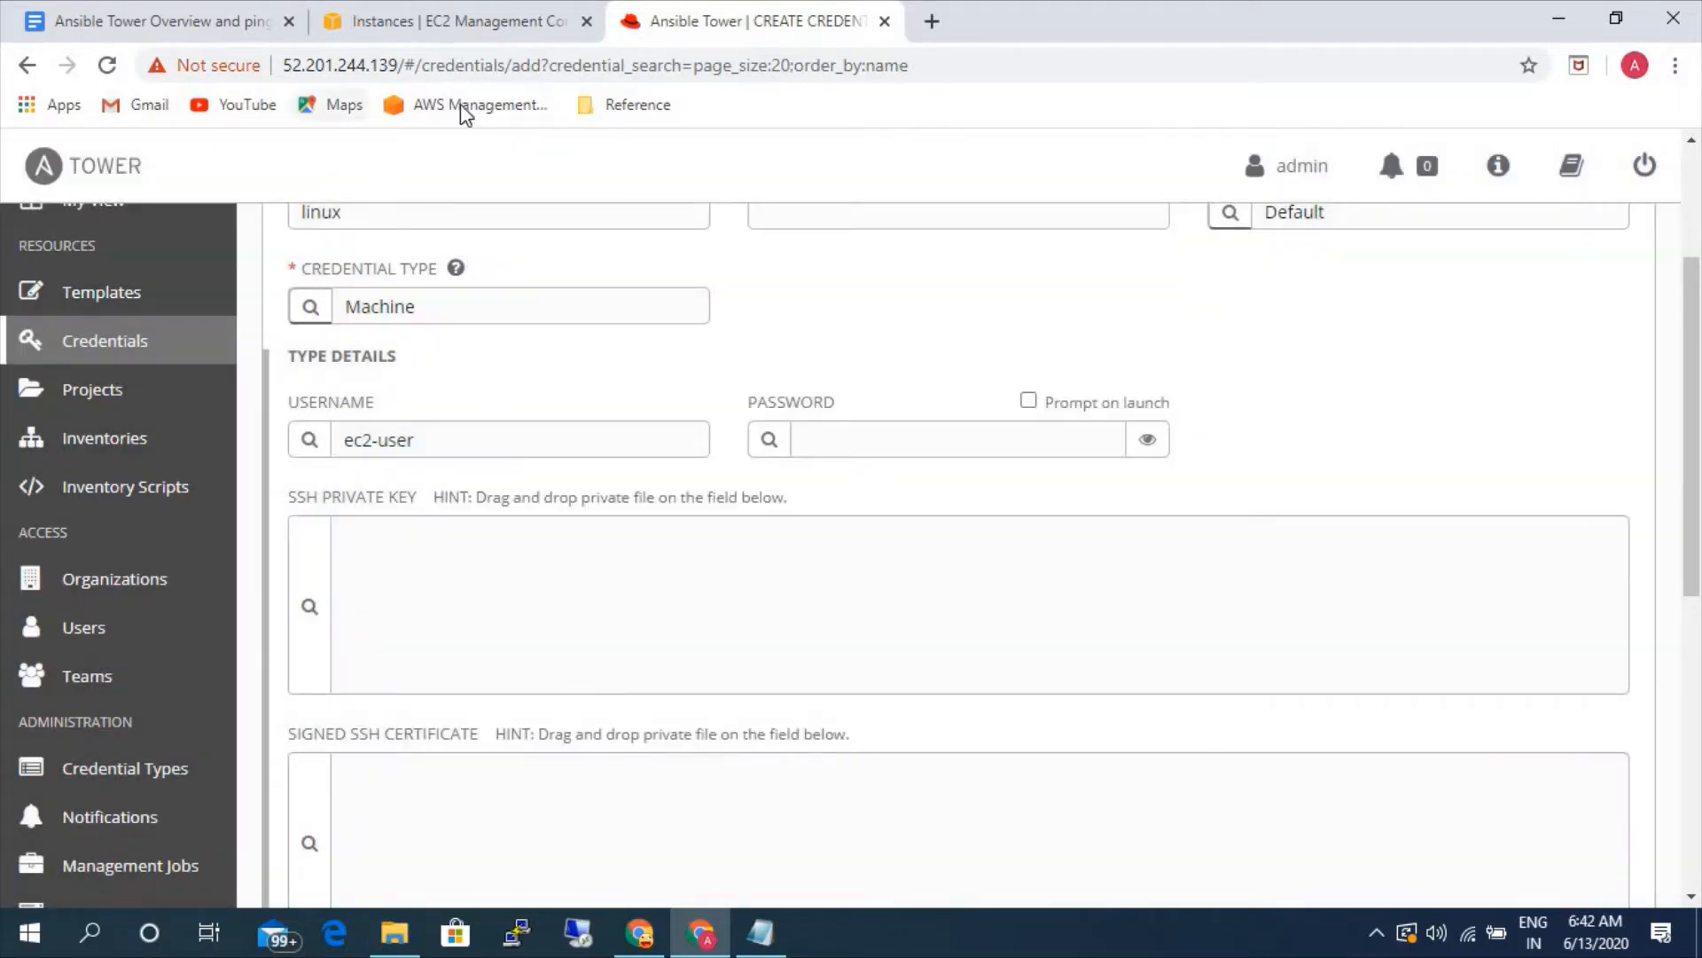
- Load the aws-ad PEM file from the Downloads folder into the credential's SSH private key field
{"action": "left_click", "coordinate": [405, 945]}
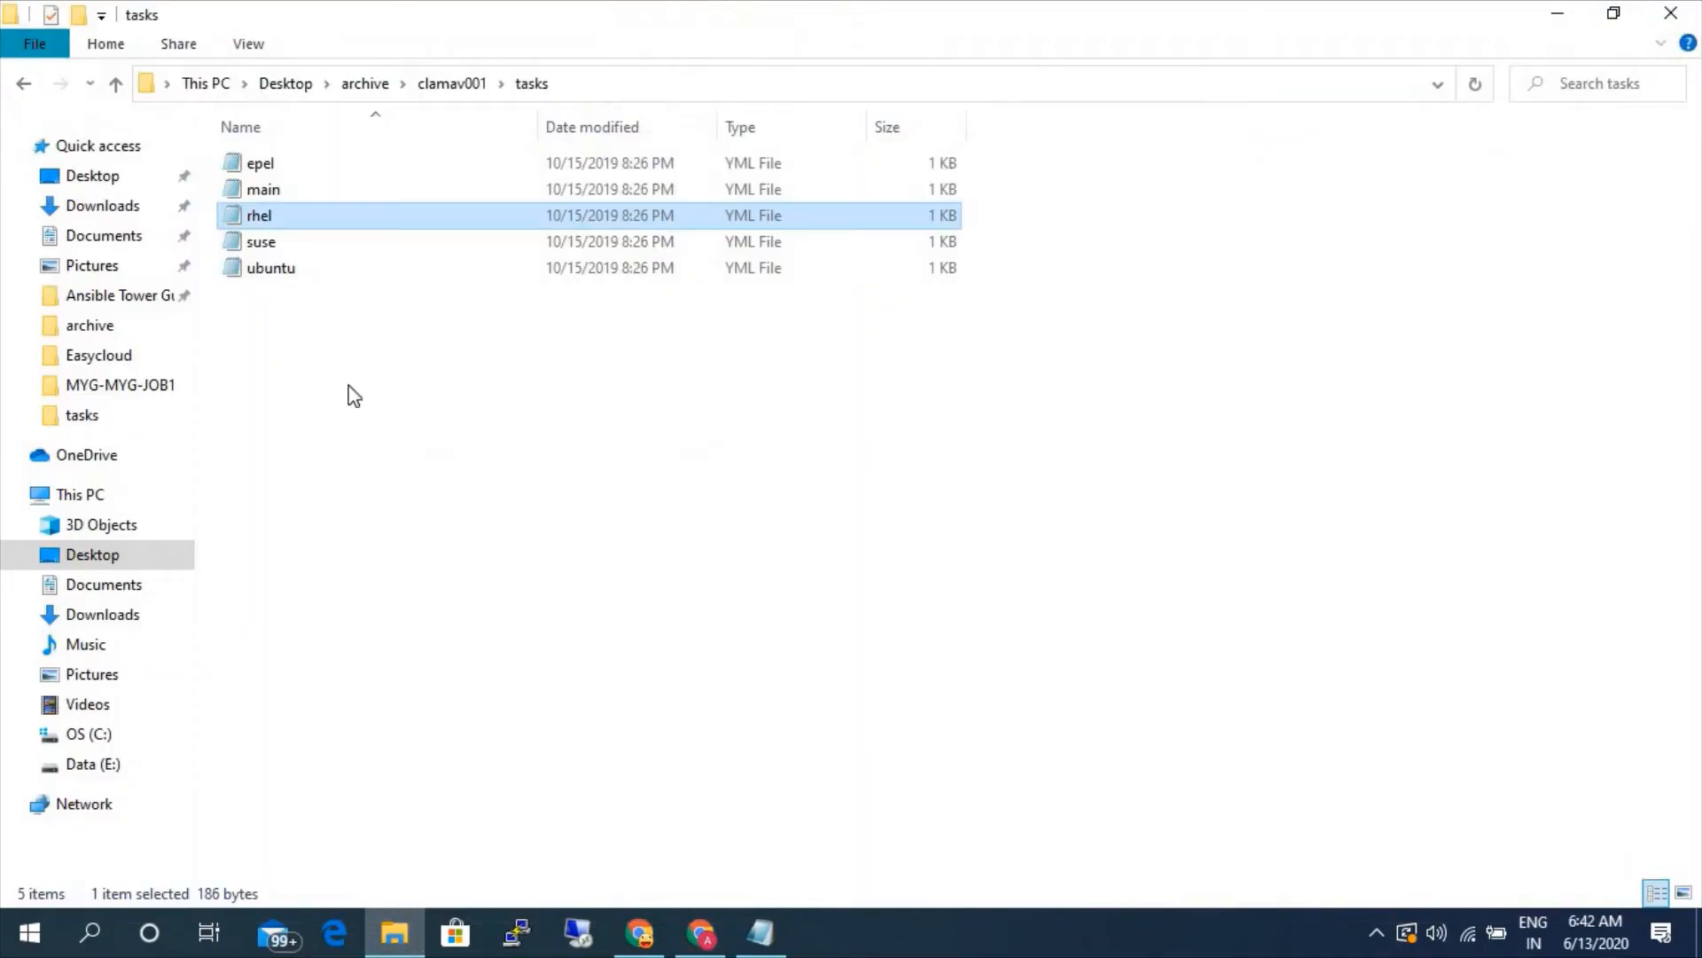
{"action": "left_click", "coordinate": [80, 208]}
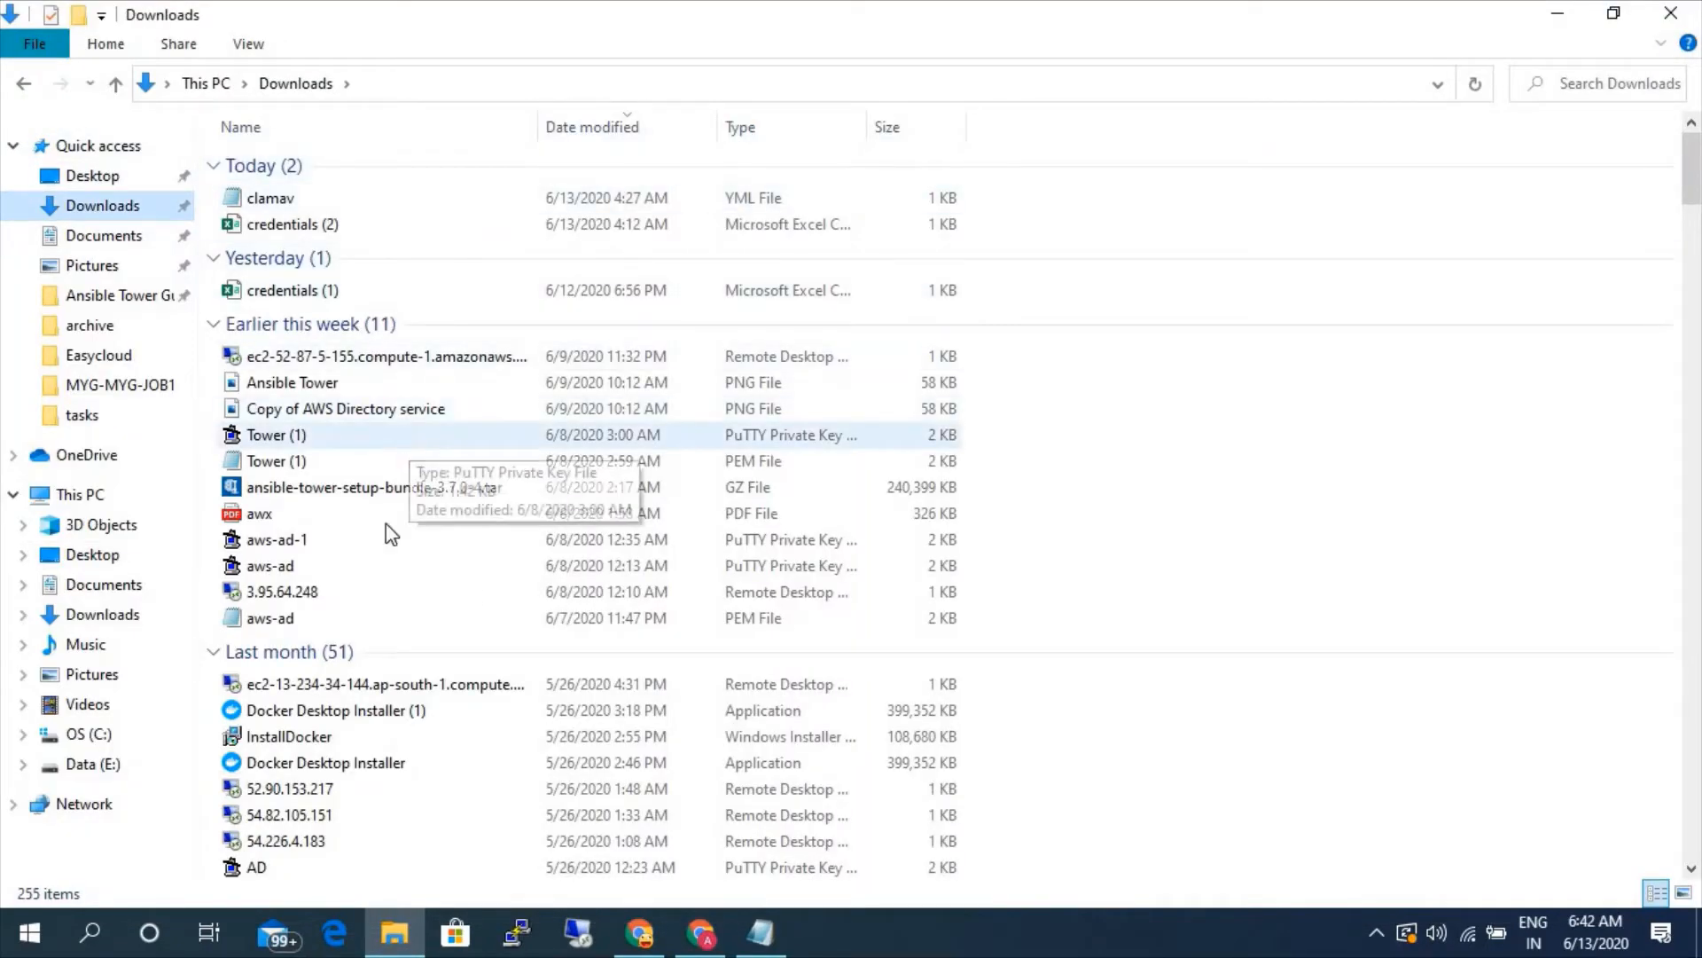
{"action": "left_click", "coordinate": [334, 618]}
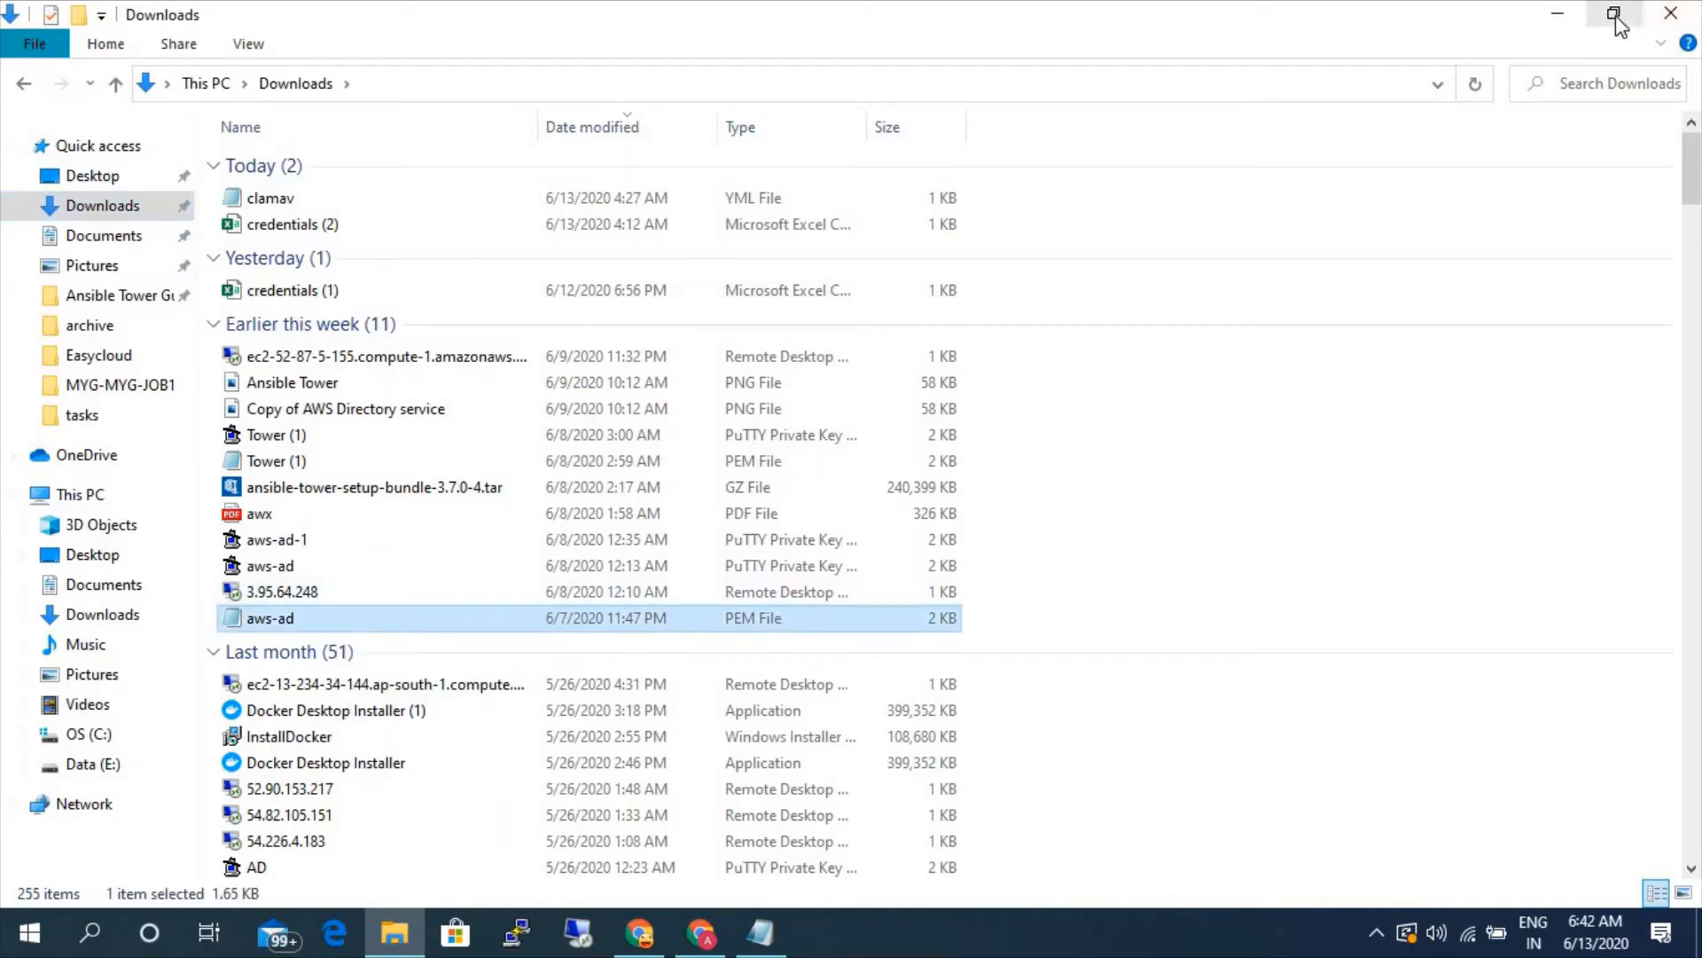
{"action": "left_click", "coordinate": [1614, 13]}
{"action": "left_click_drag", "start_coordinate": [1206, 636], "coordinate": [748, 636]}
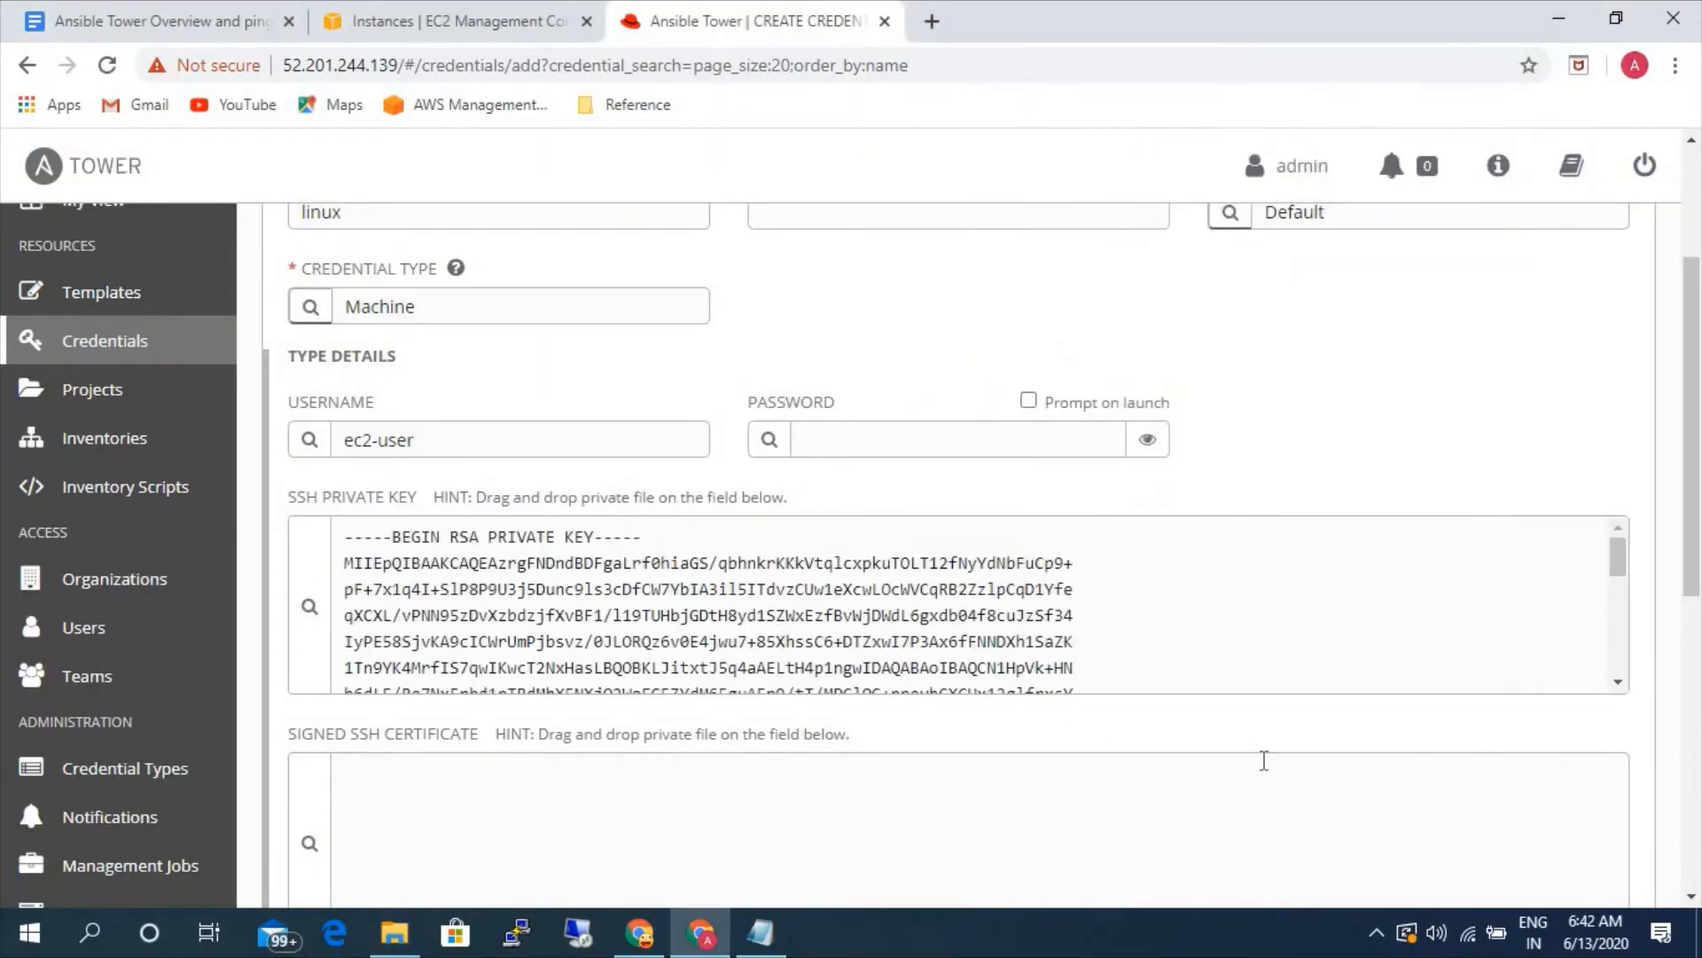
- Set the linux credential's privilege escalation method to sudo and save the credential
{"action": "scroll", "coordinate": [1270, 763], "scroll_direction": "down", "scroll_amount": 6}
{"action": "scroll", "coordinate": [1243, 661], "scroll_direction": "up", "scroll_amount": 2}
{"action": "scroll", "coordinate": [1144, 683], "scroll_direction": "up", "scroll_amount": 1}
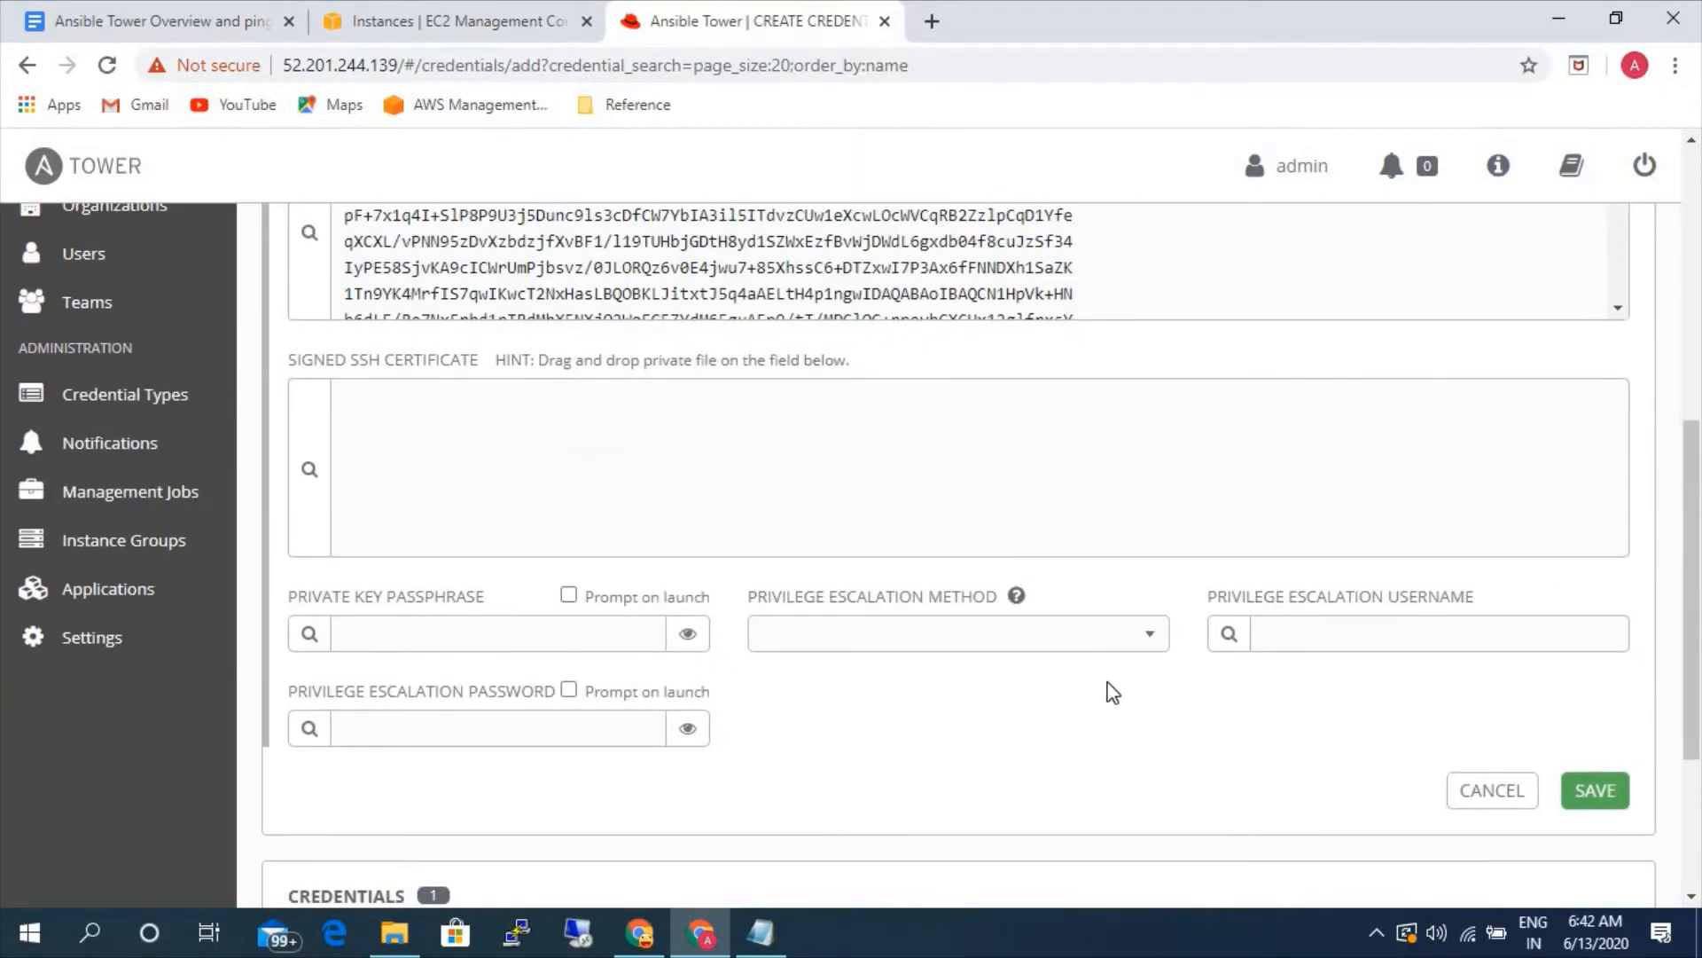
{"action": "left_click", "coordinate": [1131, 645]}
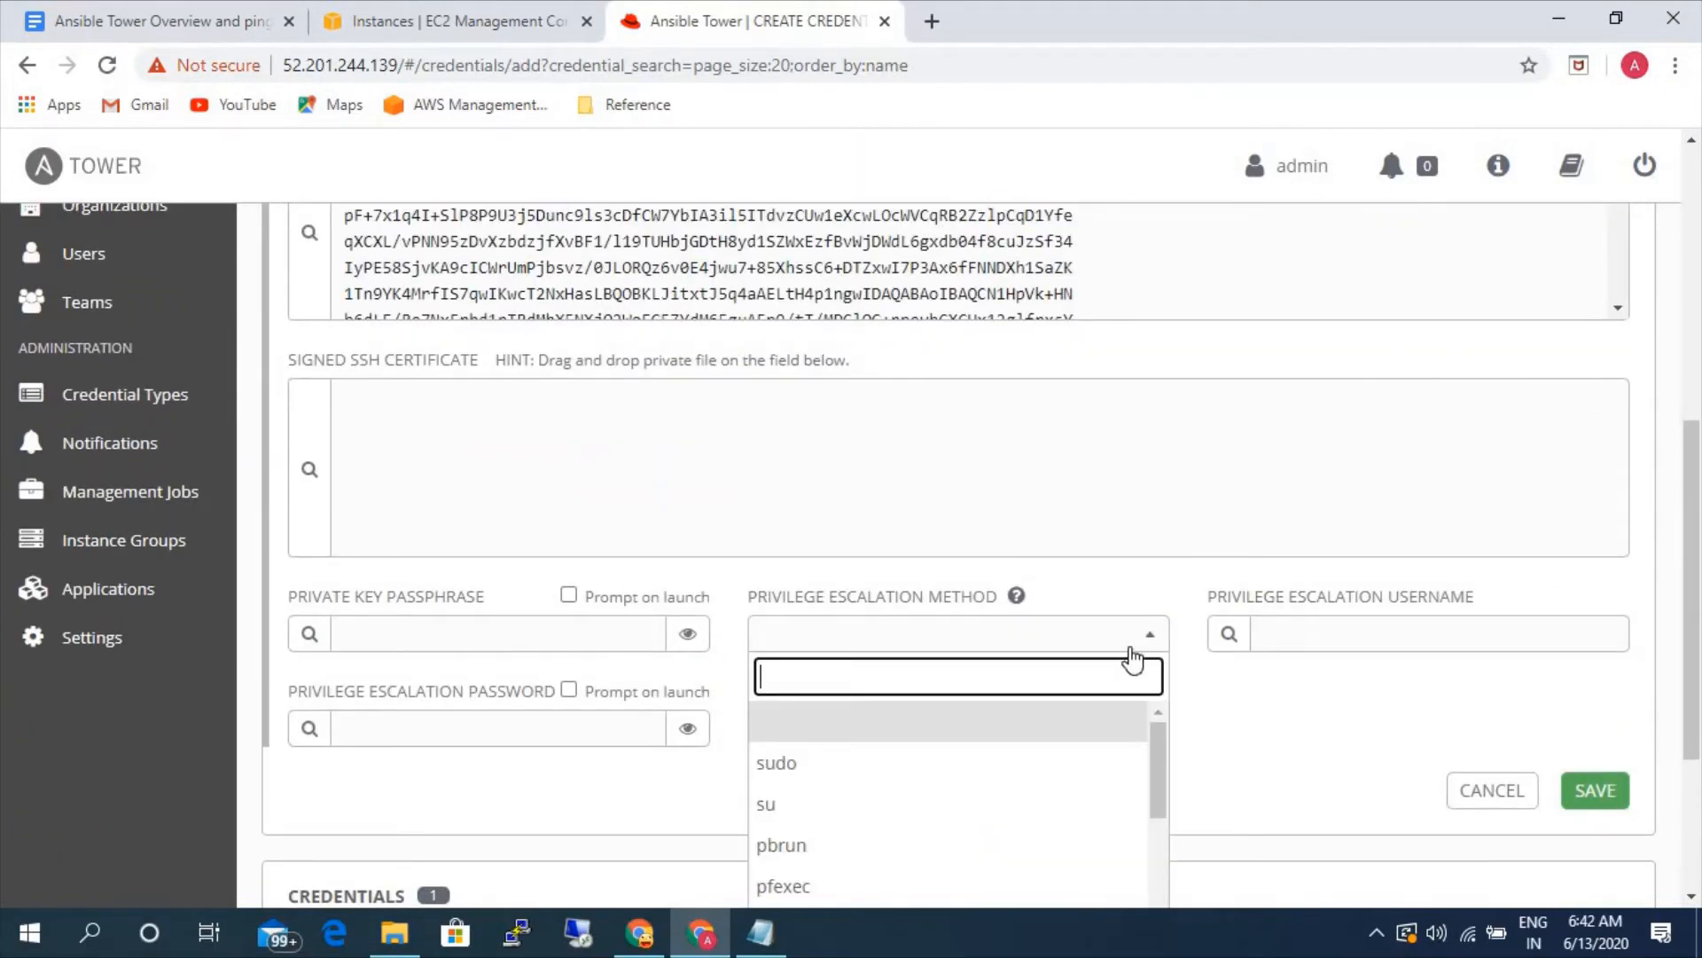
{"action": "left_click", "coordinate": [825, 773]}
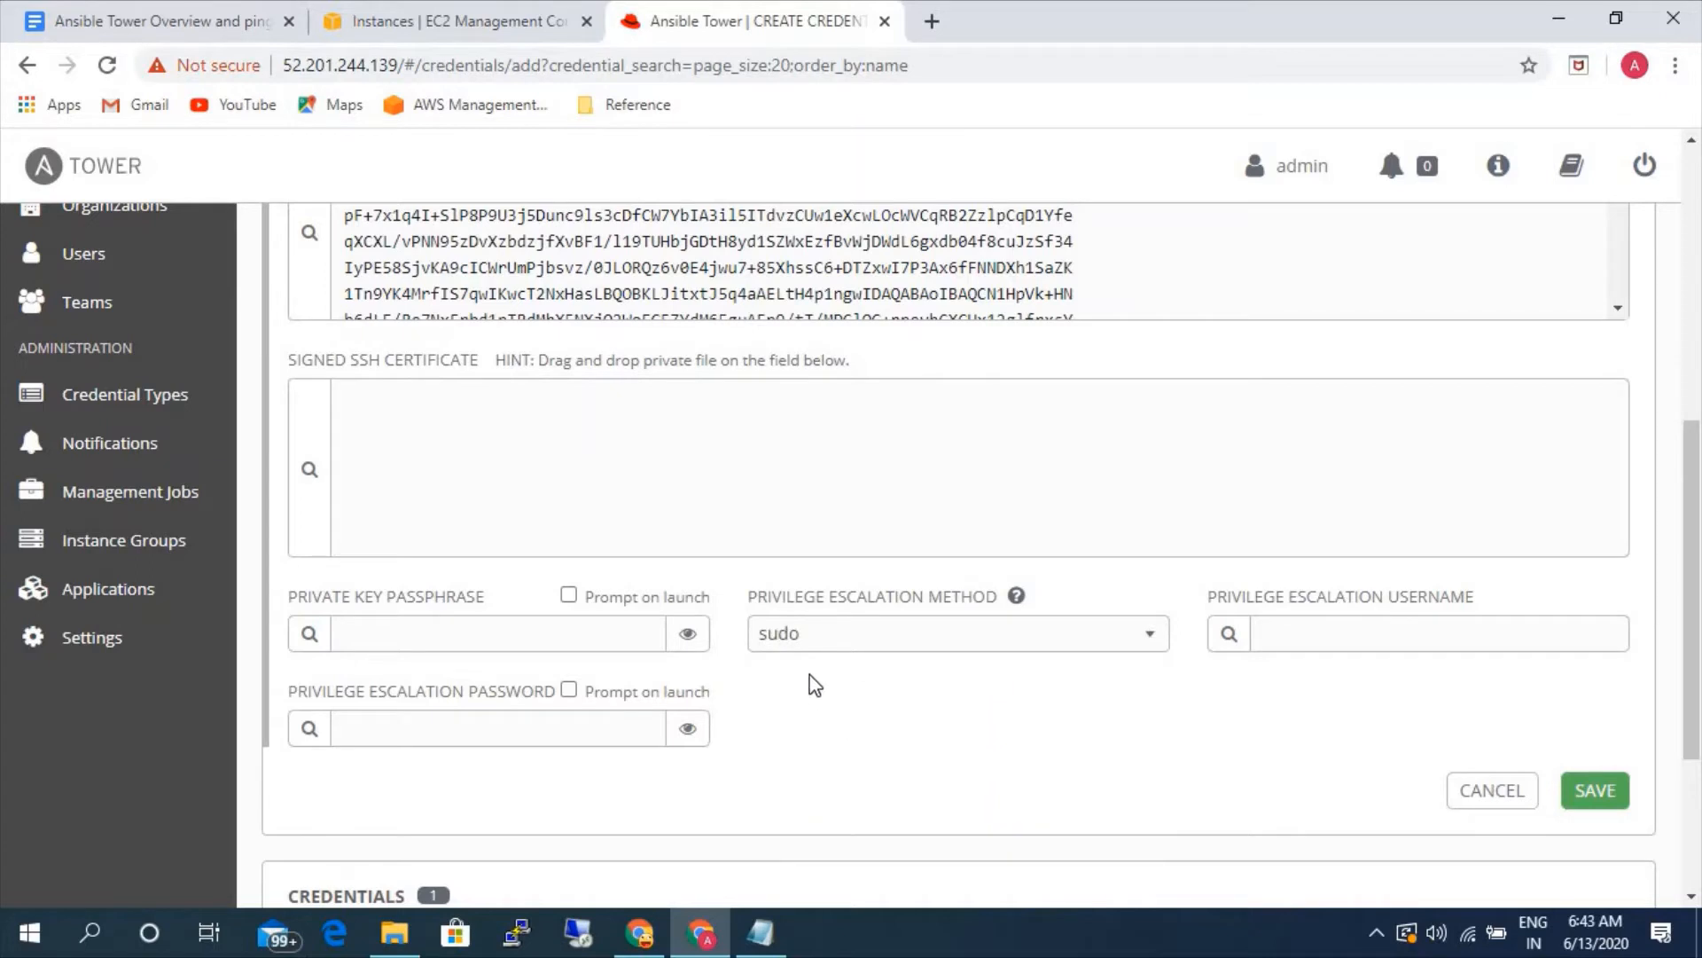
{"action": "left_click", "coordinate": [1583, 799]}
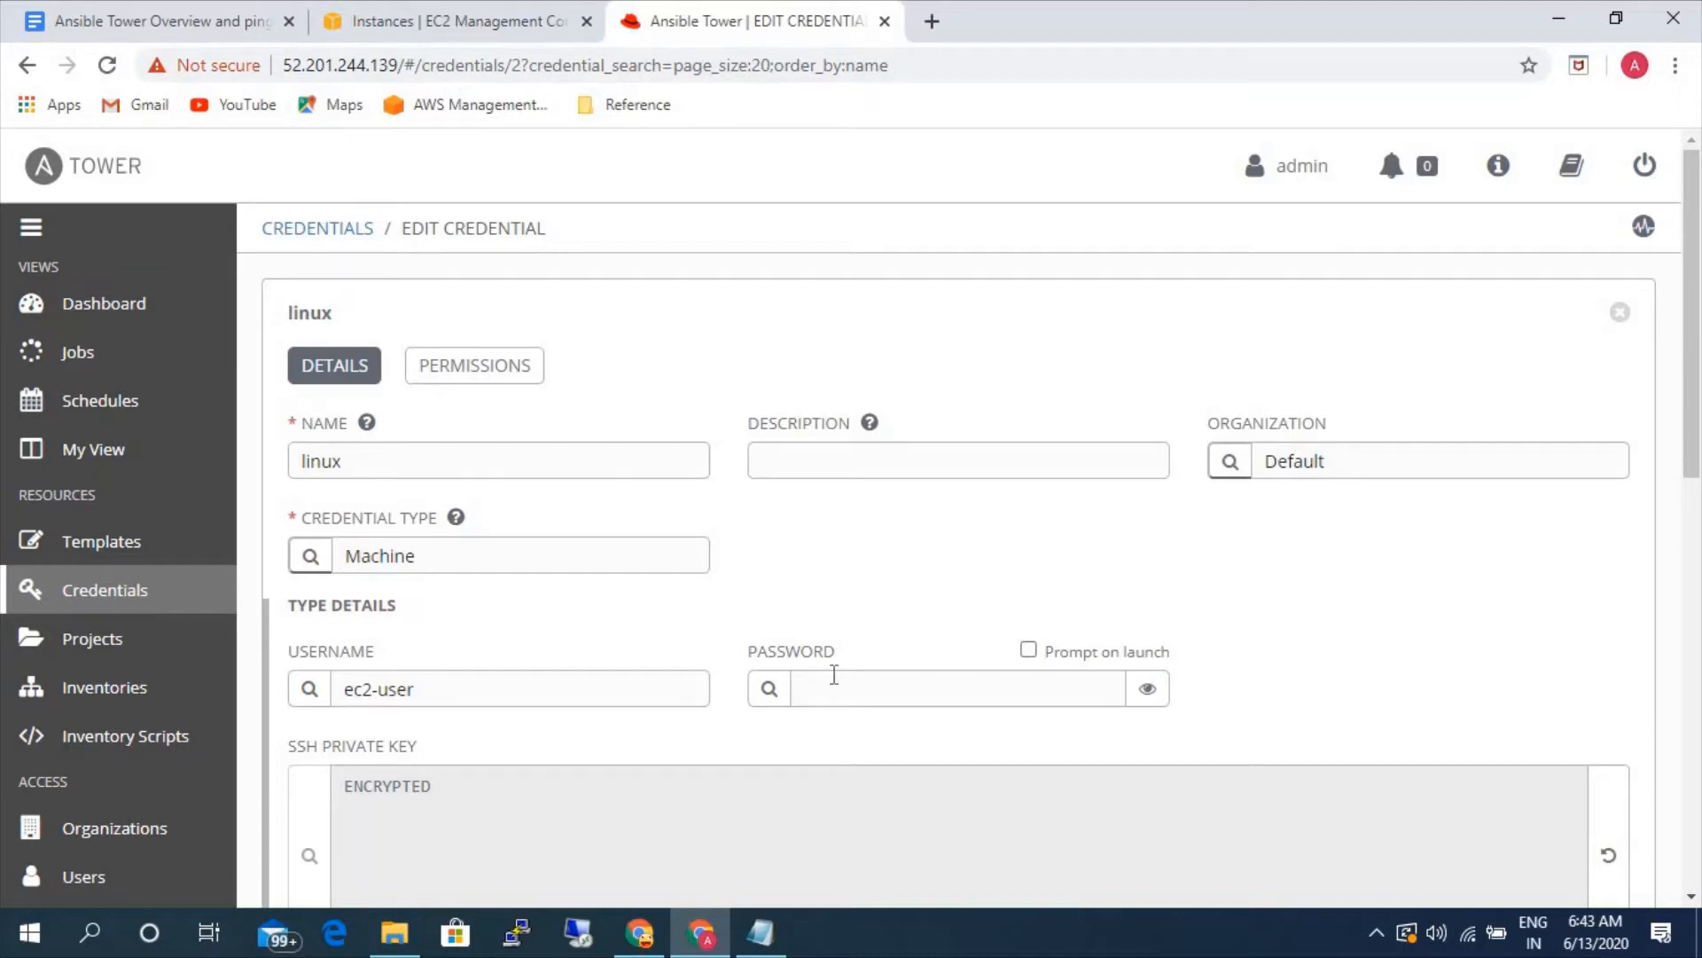
- Start a new credential named windows and assign it to the Default organization
{"action": "scroll", "coordinate": [423, 812], "scroll_direction": "down", "scroll_amount": 2}
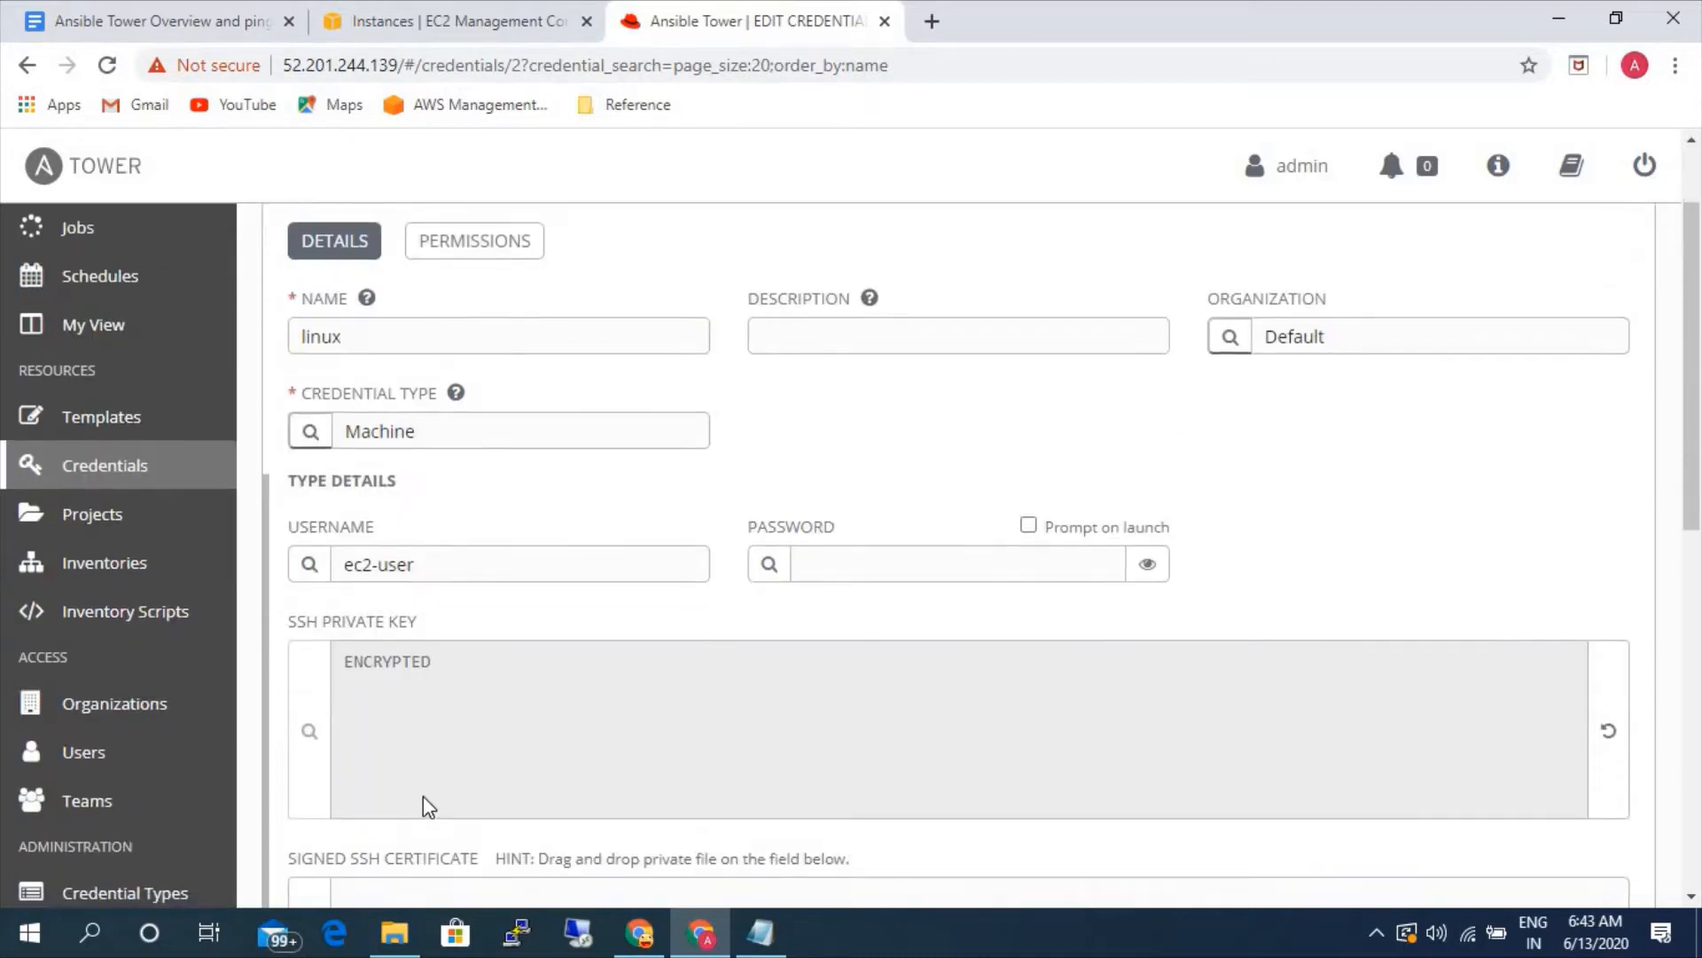
{"action": "scroll", "coordinate": [365, 733], "scroll_direction": "up", "scroll_amount": 2}
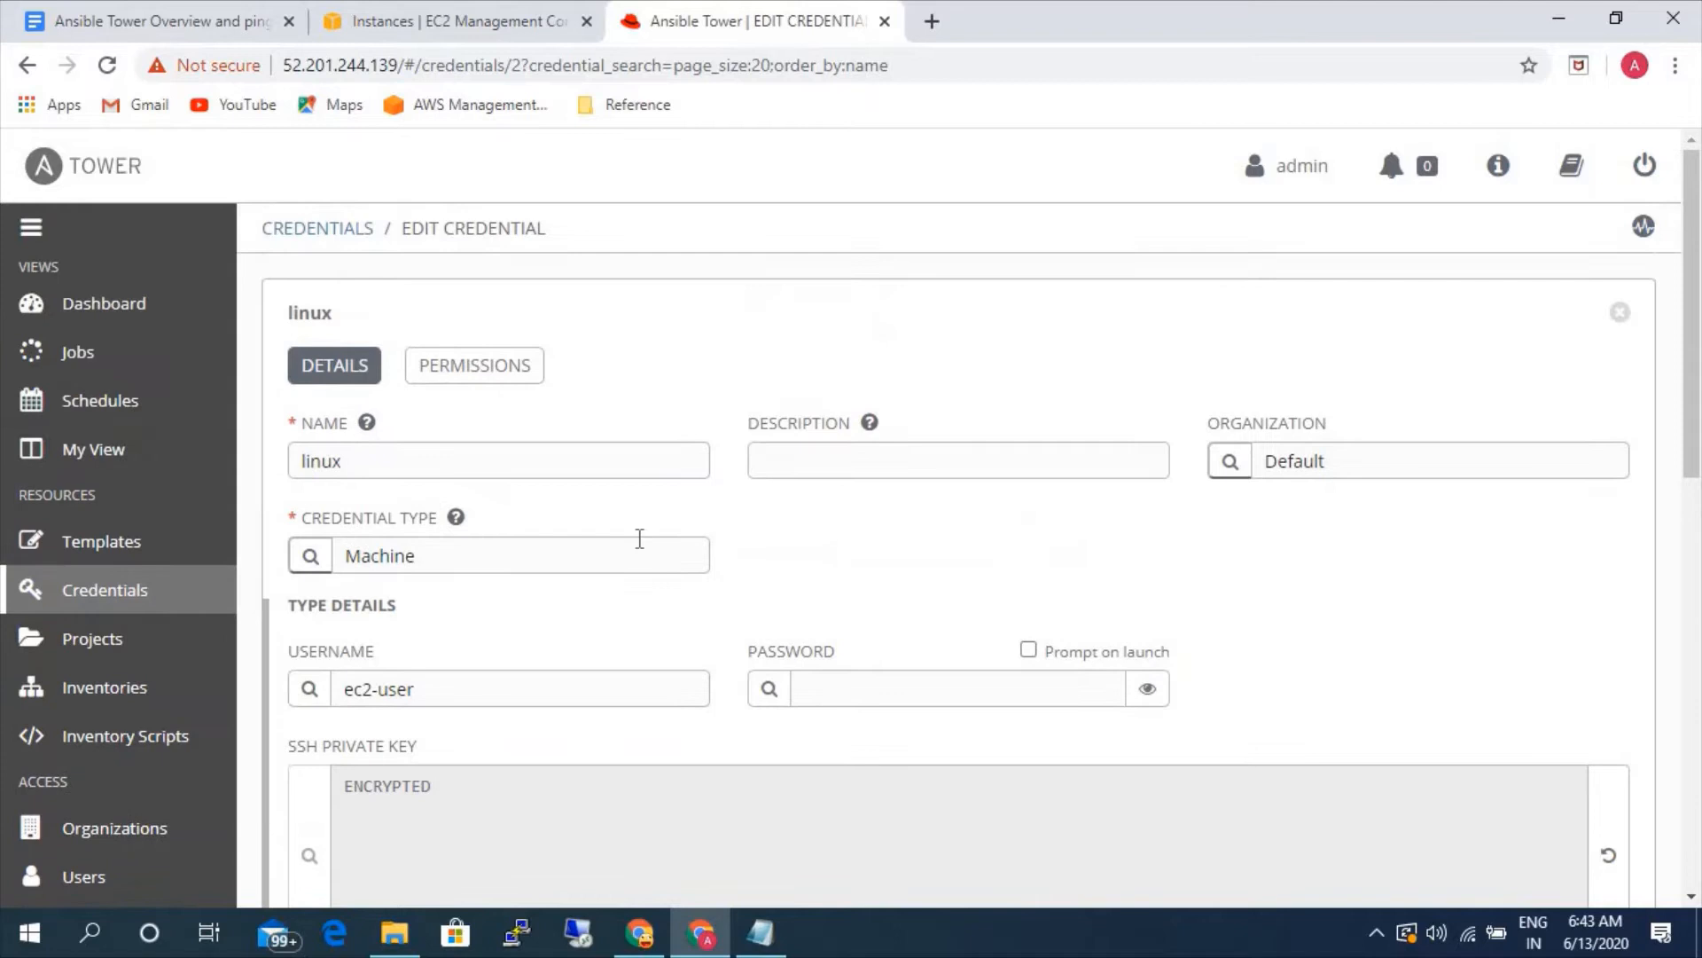
{"action": "left_click", "coordinate": [302, 235]}
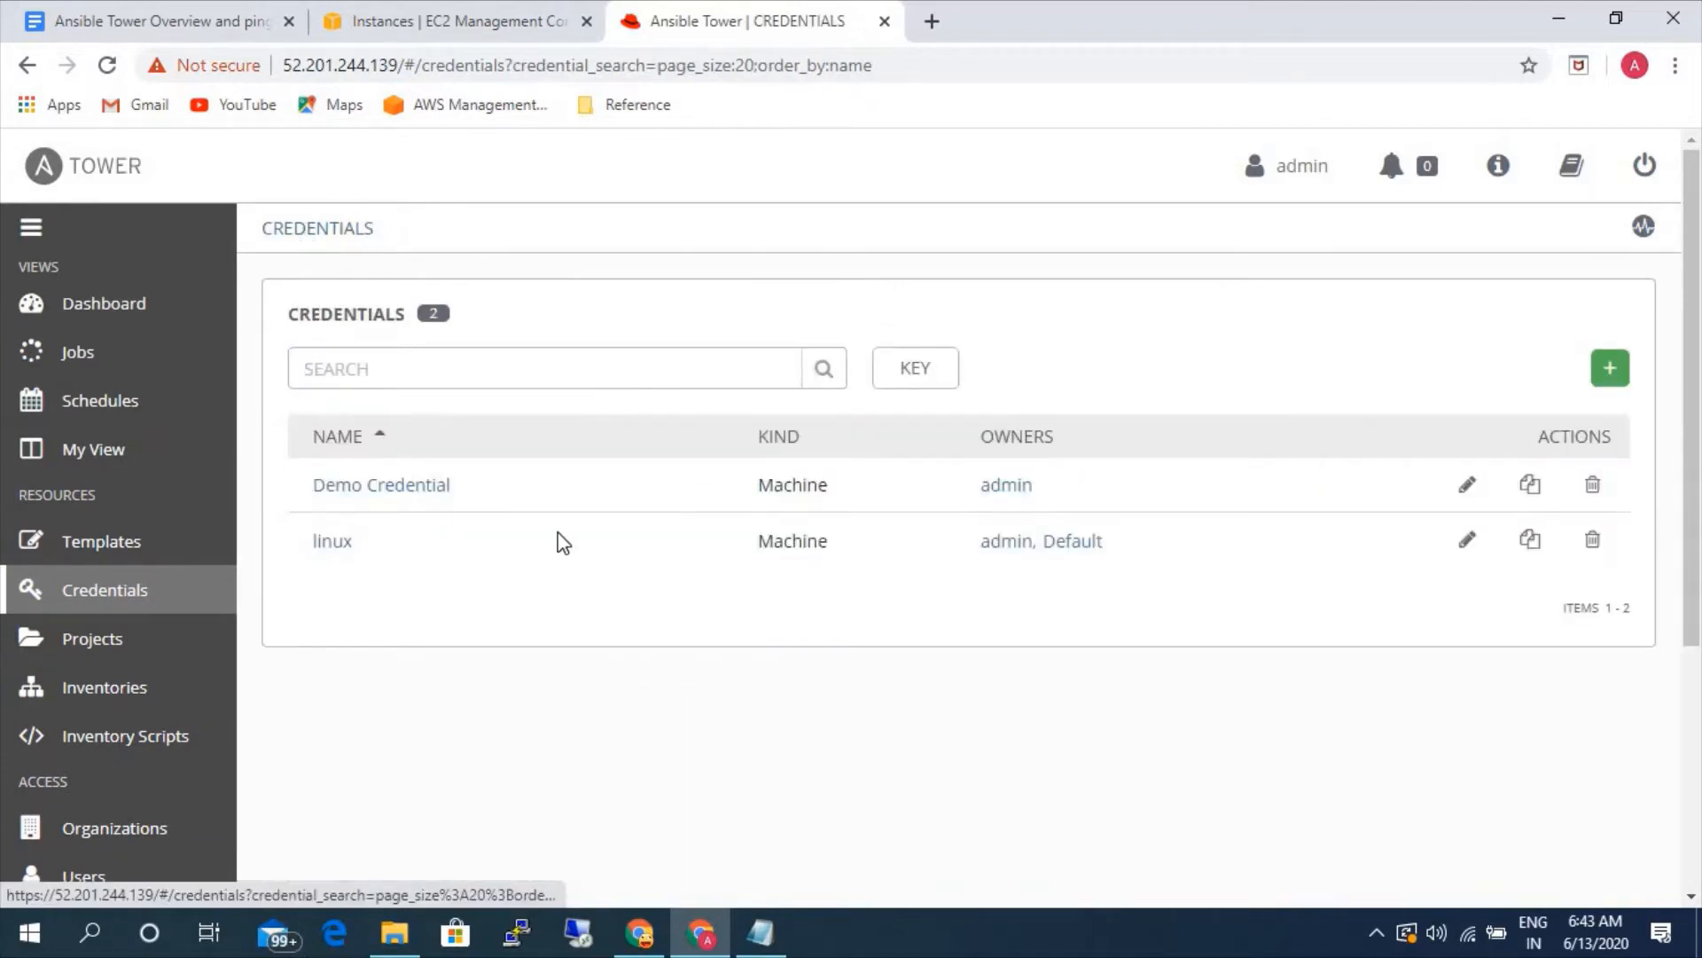
{"action": "left_click", "coordinate": [1610, 369]}
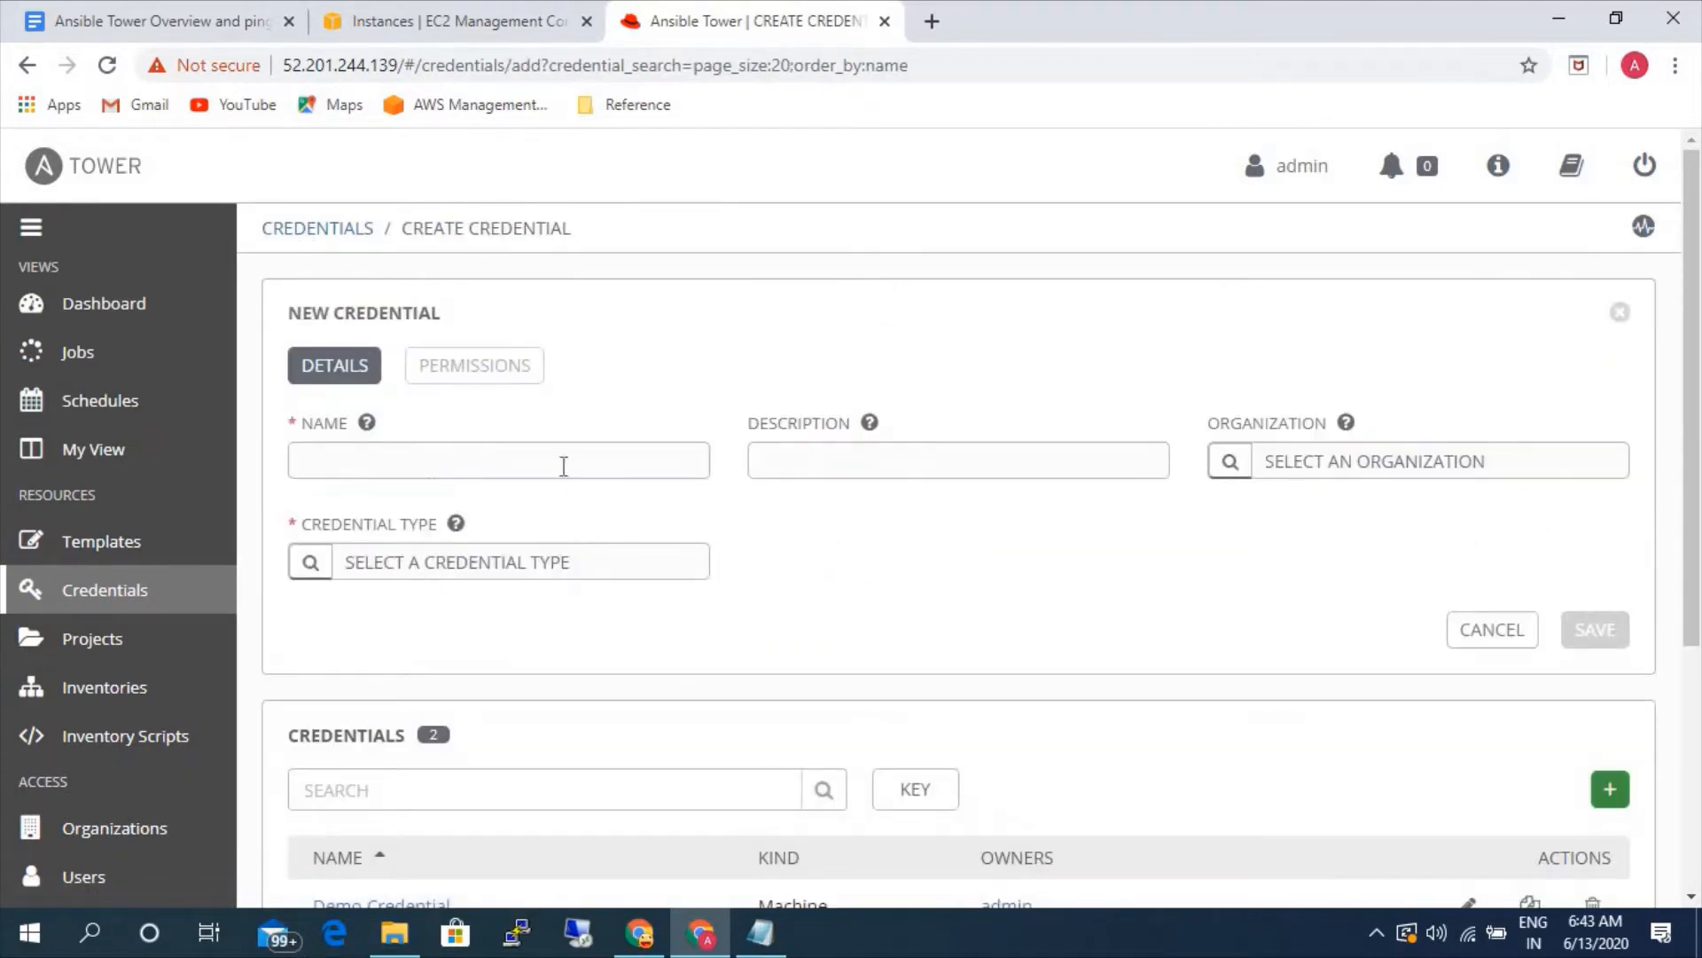
{"action": "left_click", "coordinate": [602, 476]}
{"action": "type", "text": "windows"}
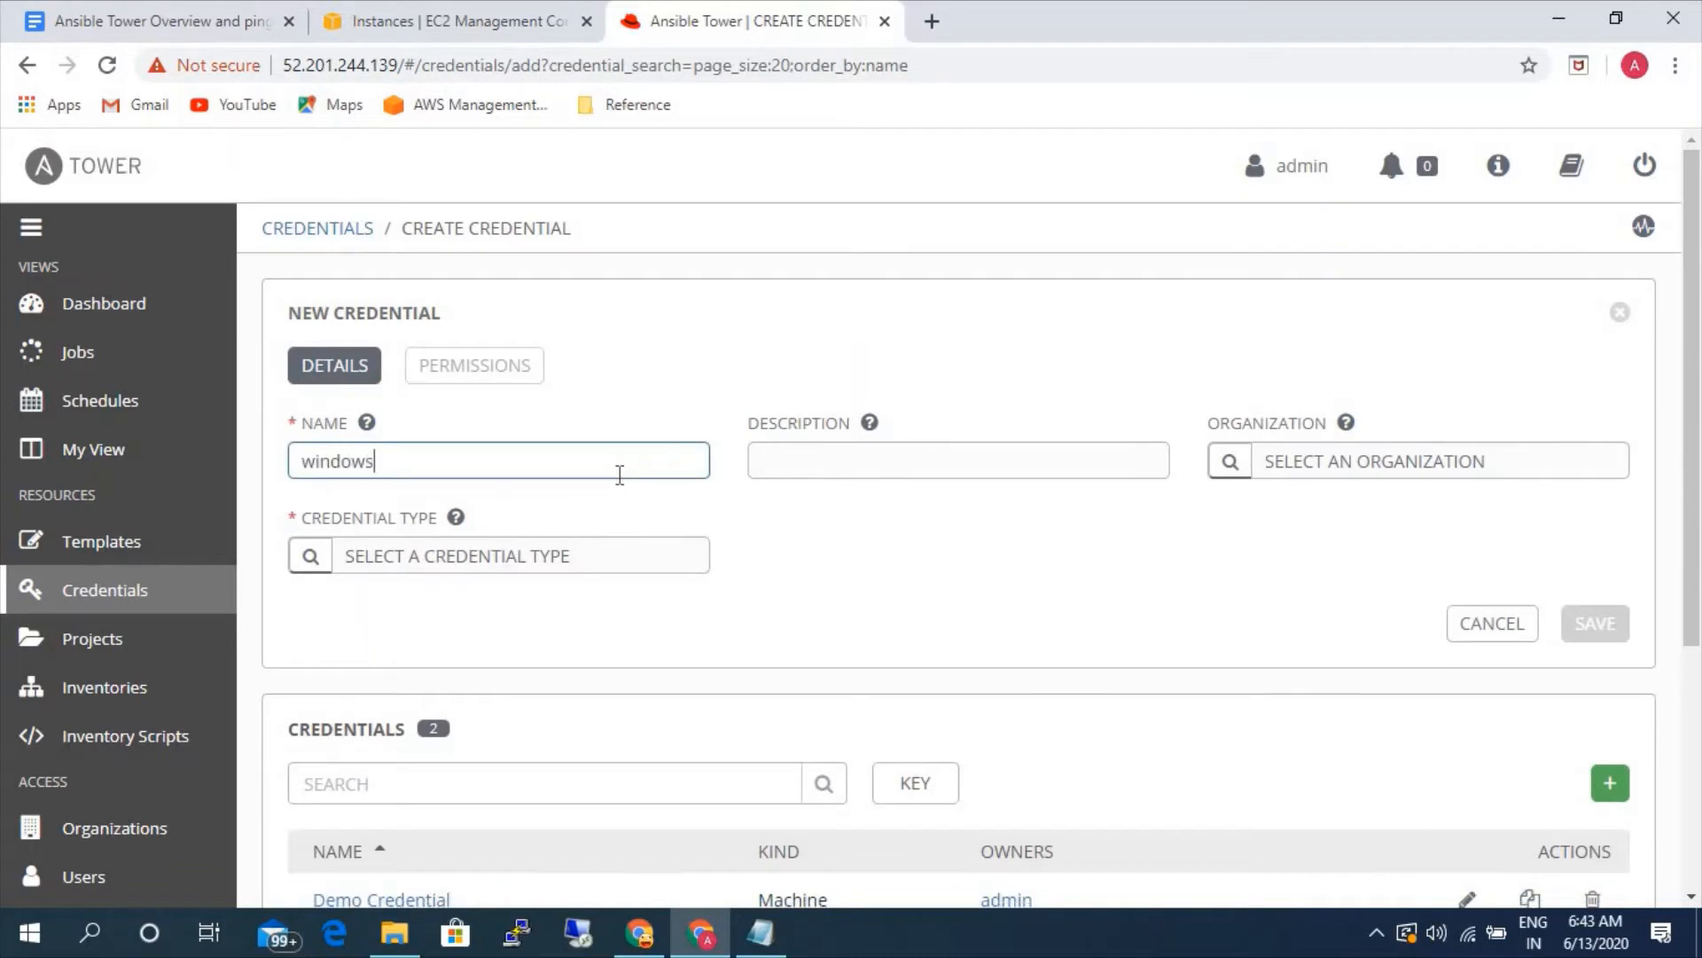
{"action": "left_click", "coordinate": [1244, 472]}
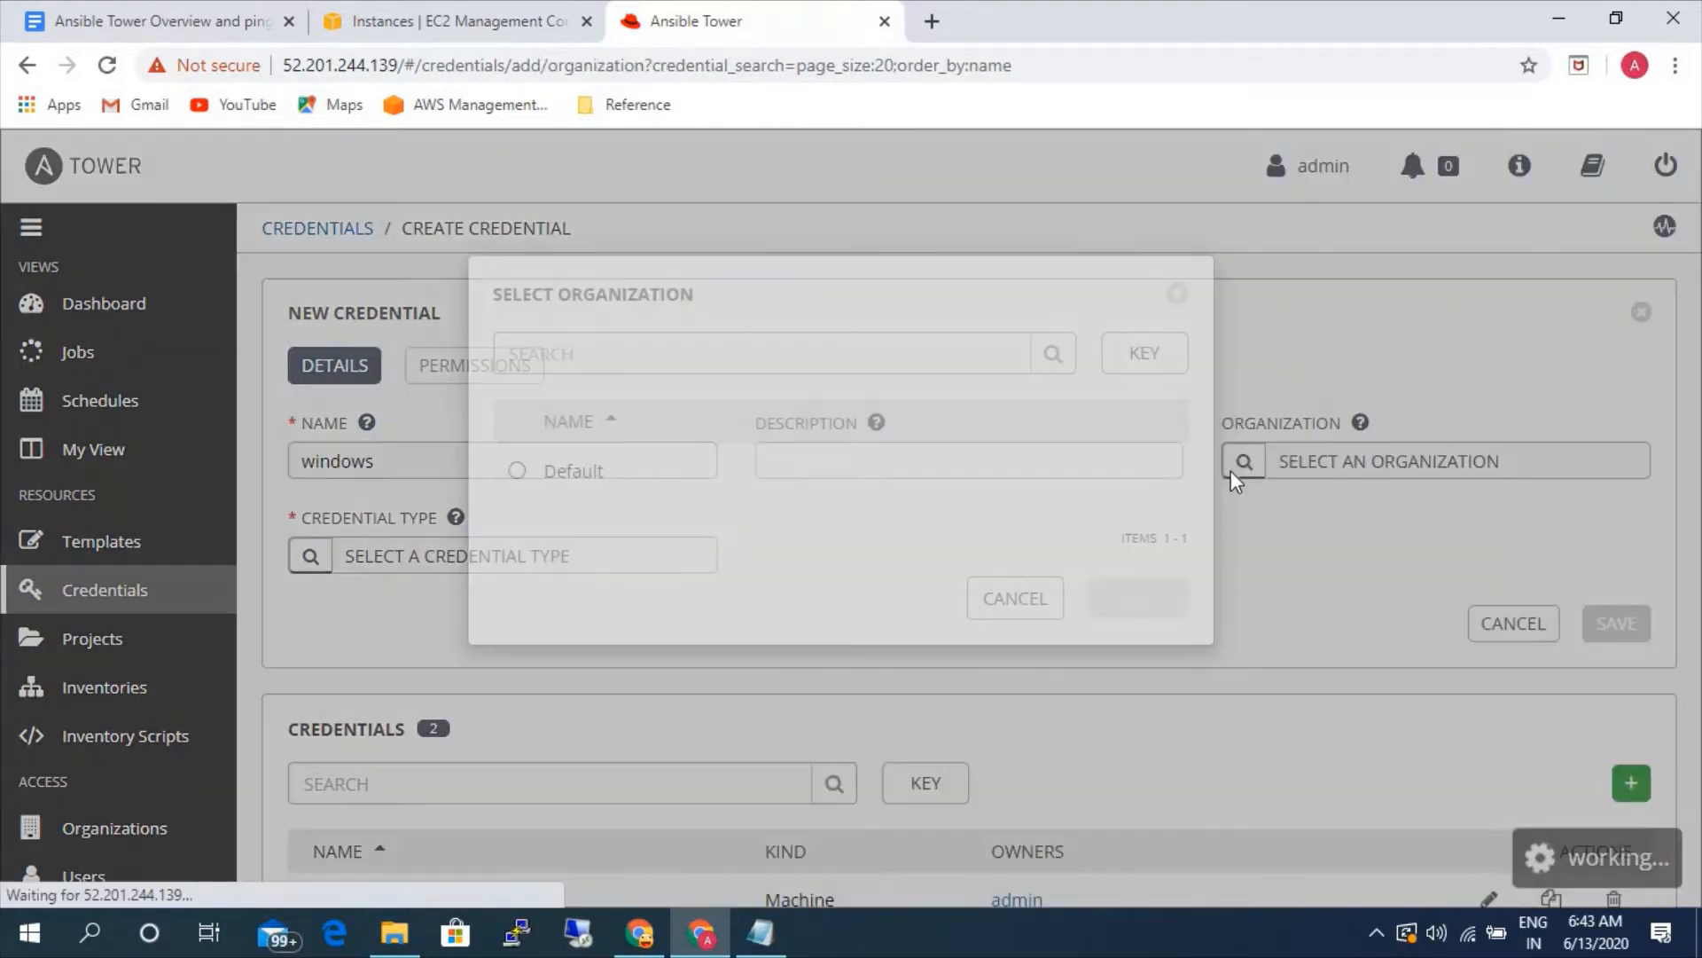
{"action": "left_click", "coordinate": [1128, 597]}
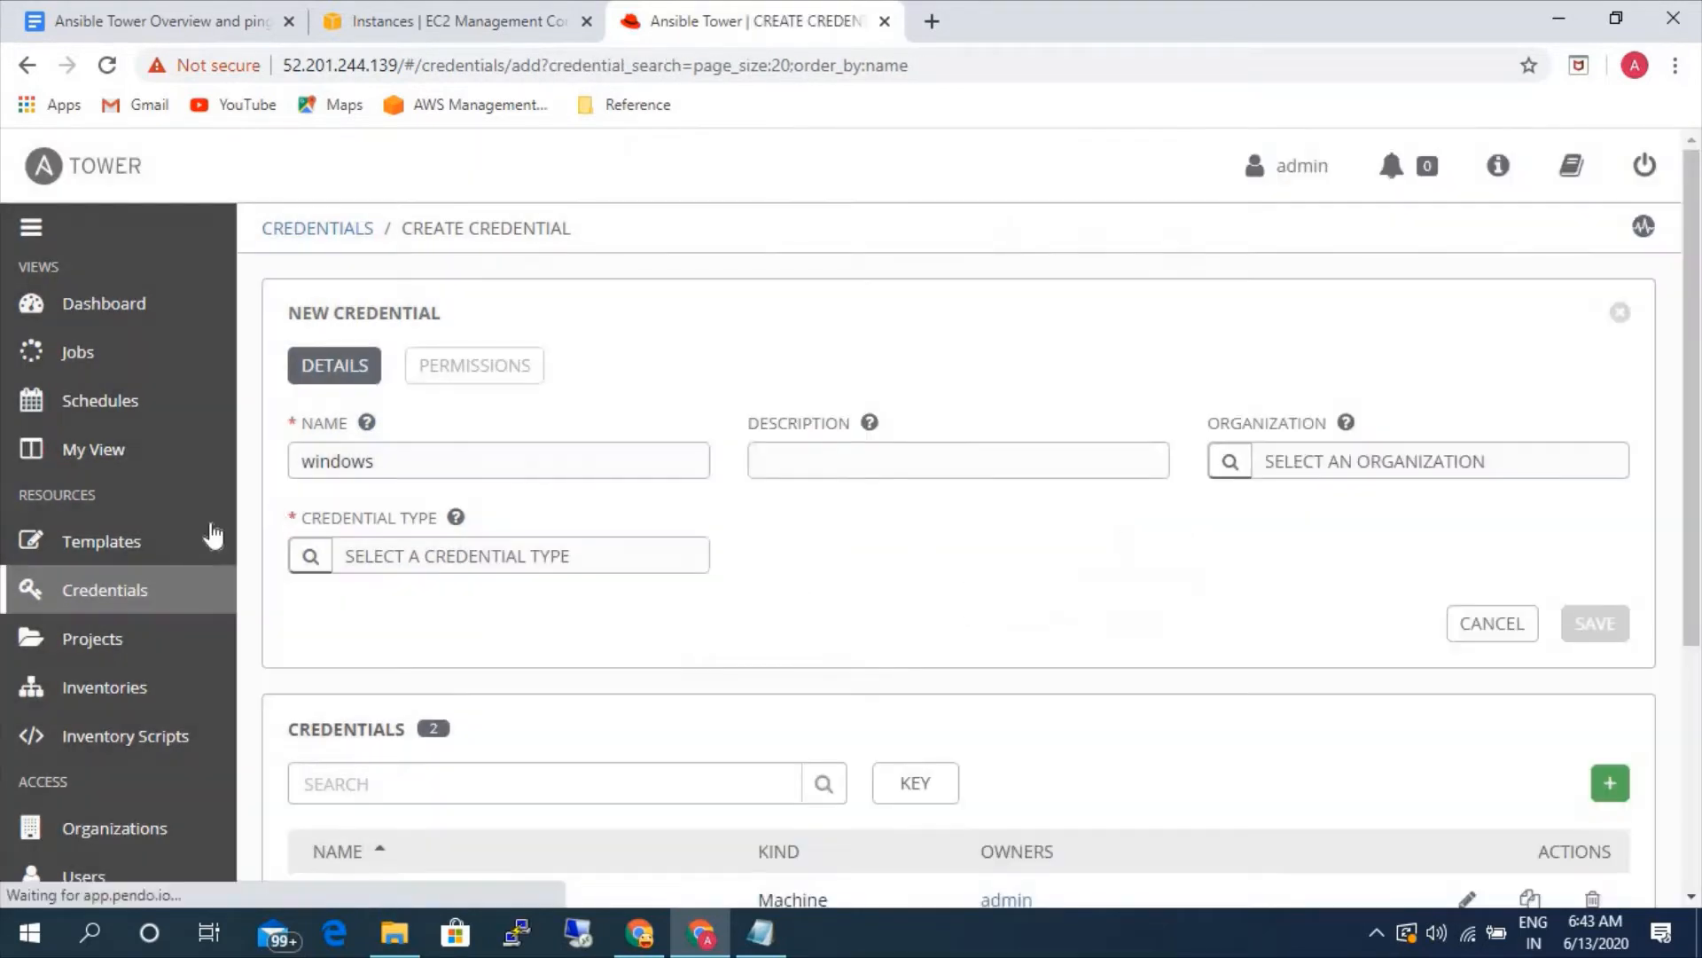
- Set the windows credential's type to Machine and its username to administrator
{"action": "left_click", "coordinate": [319, 563]}
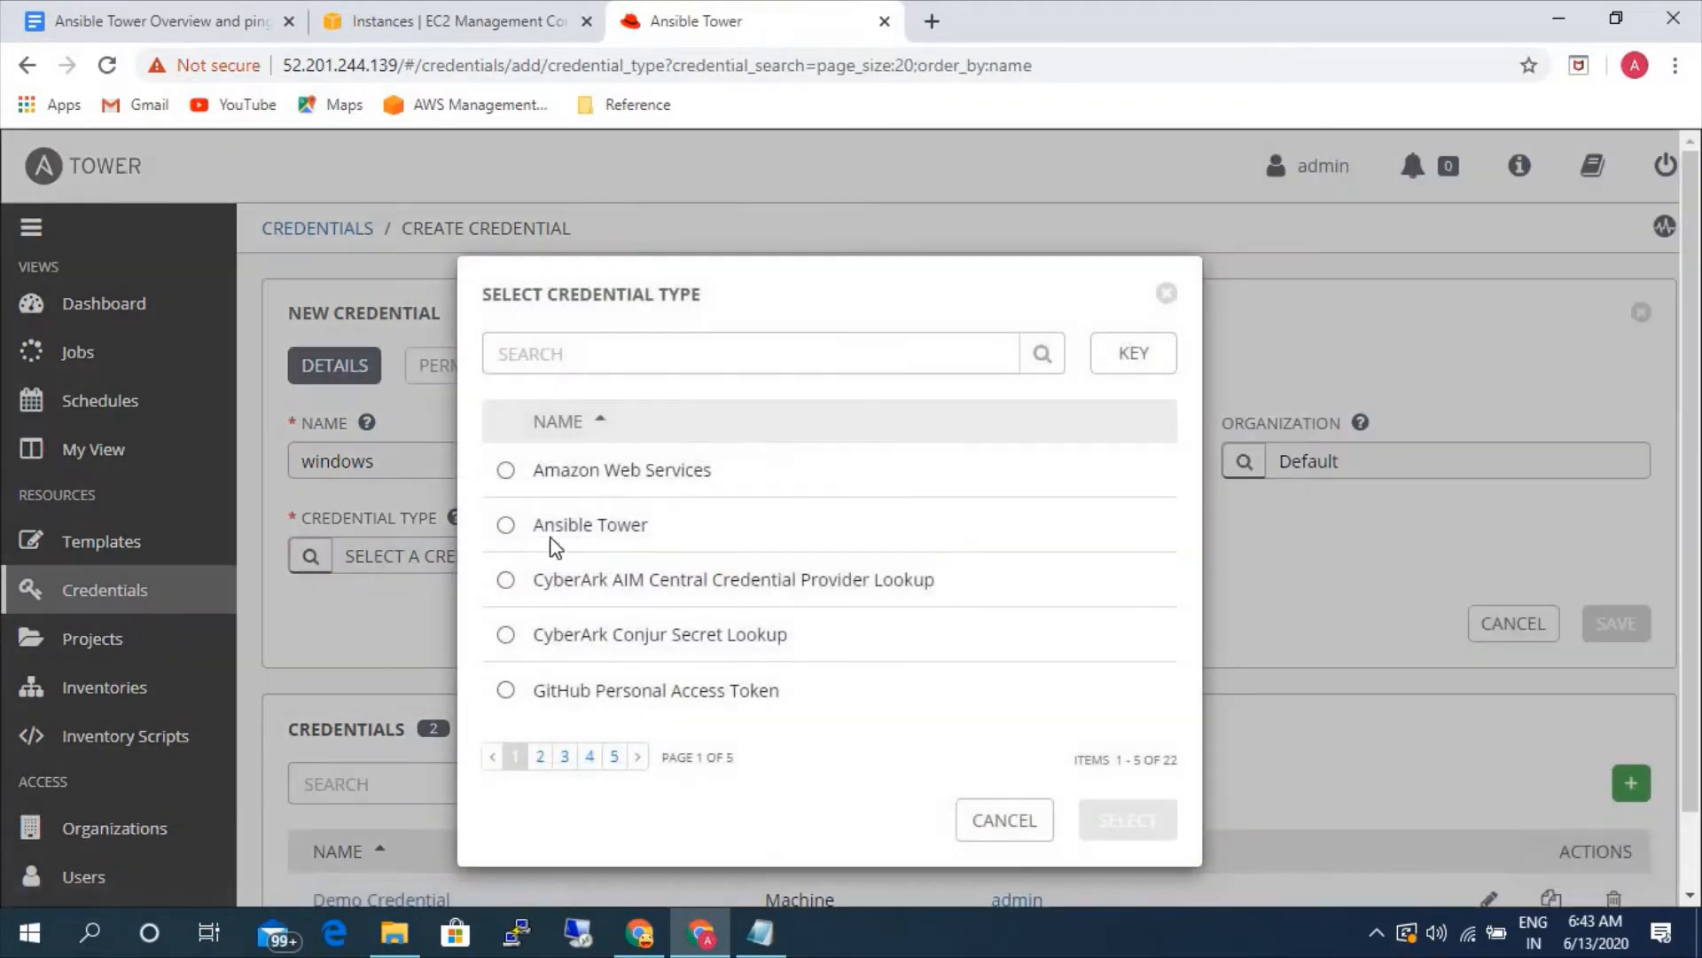
{"action": "left_click", "coordinate": [565, 756]}
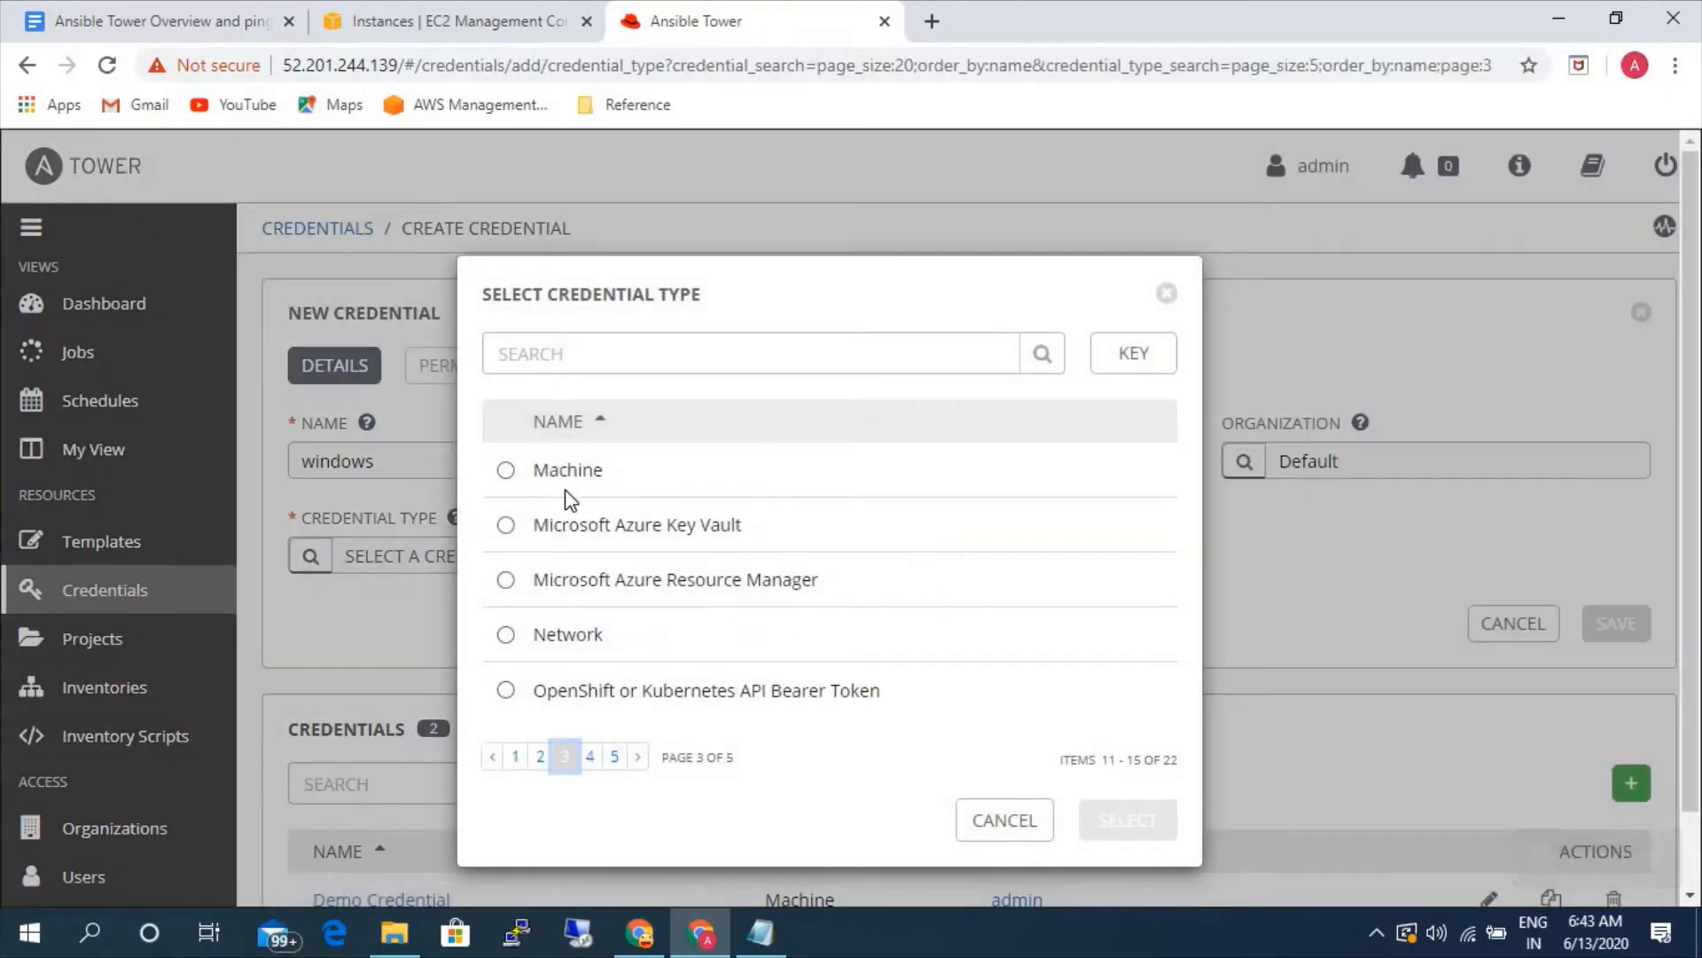
{"action": "left_click", "coordinate": [585, 475]}
{"action": "left_click", "coordinate": [1144, 825]}
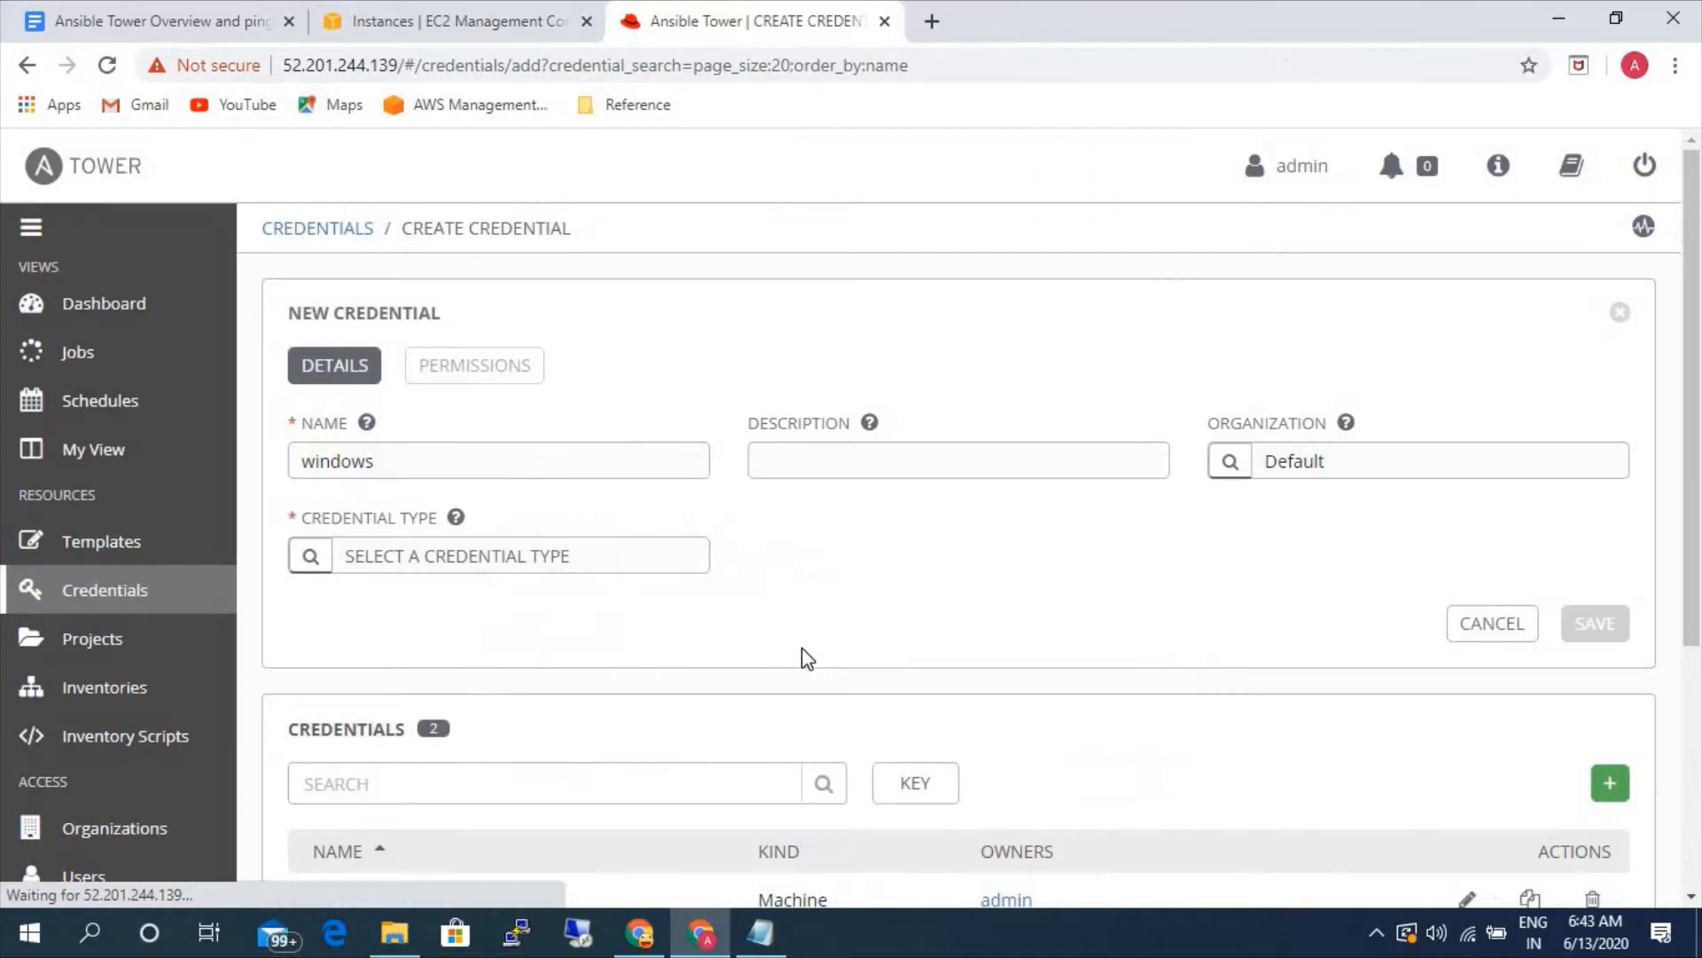
{"action": "left_click", "coordinate": [579, 696]}
{"action": "type", "text": "admin"}
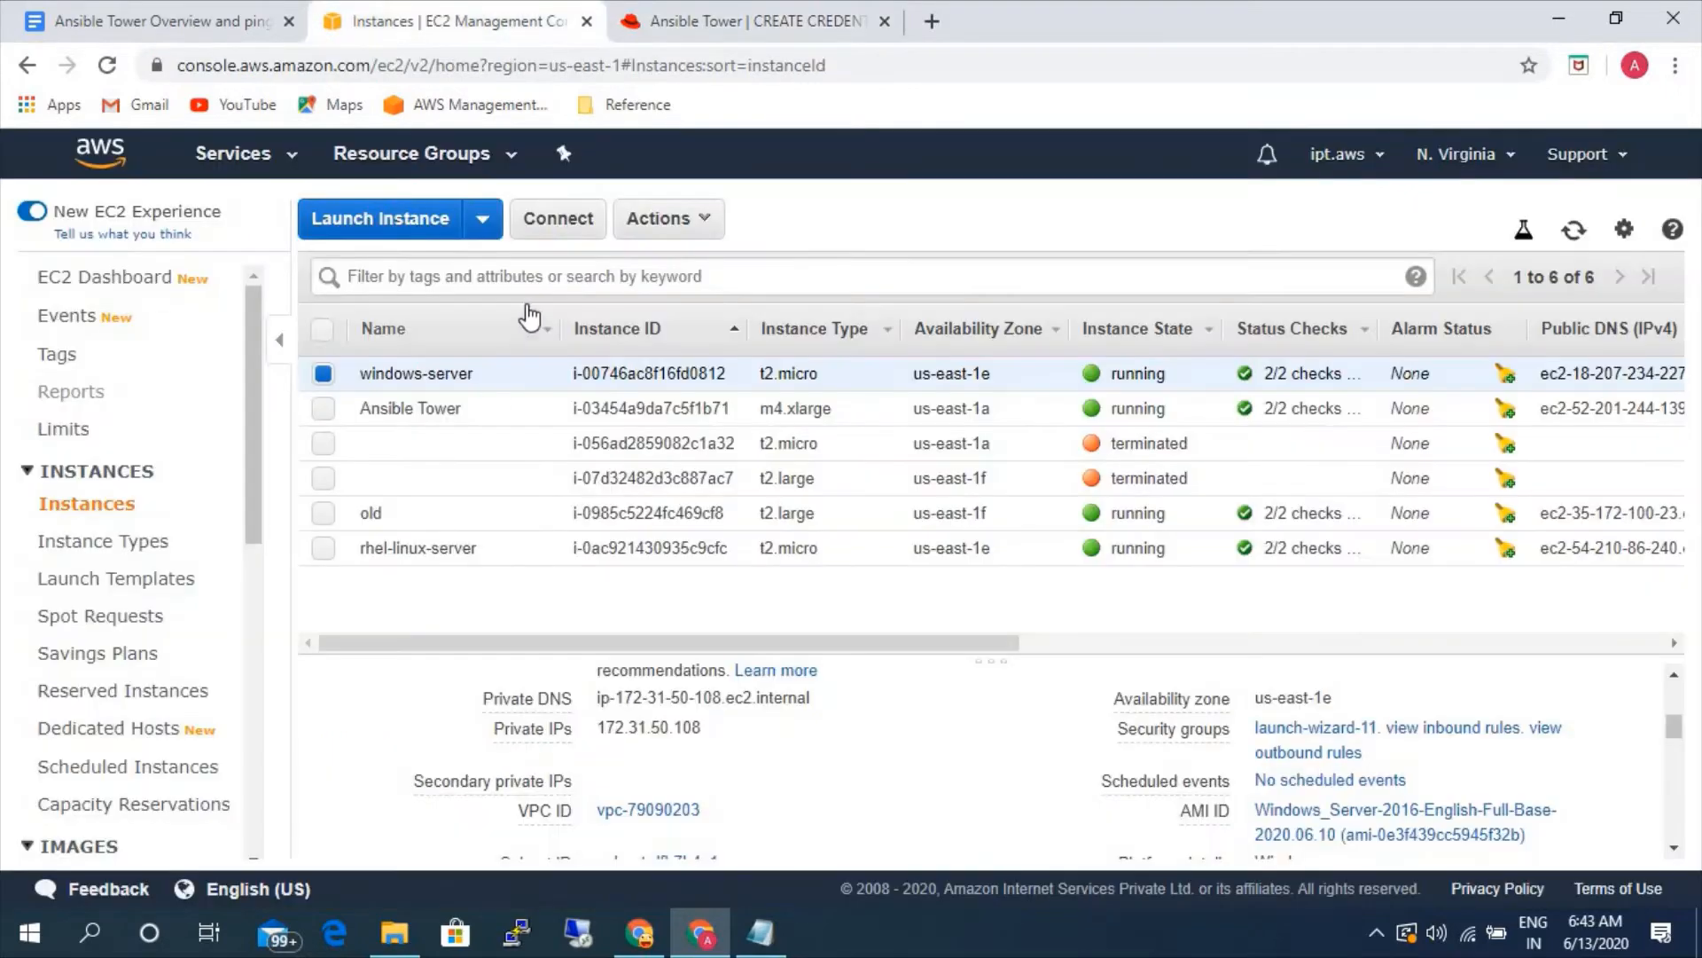
- In the EC2 console, decrypt the windows-server instance's administrator password with the aws-ad PEM file from Downloads and copy it
{"action": "left_click", "coordinate": [435, 20]}
{"action": "left_click", "coordinate": [557, 220]}
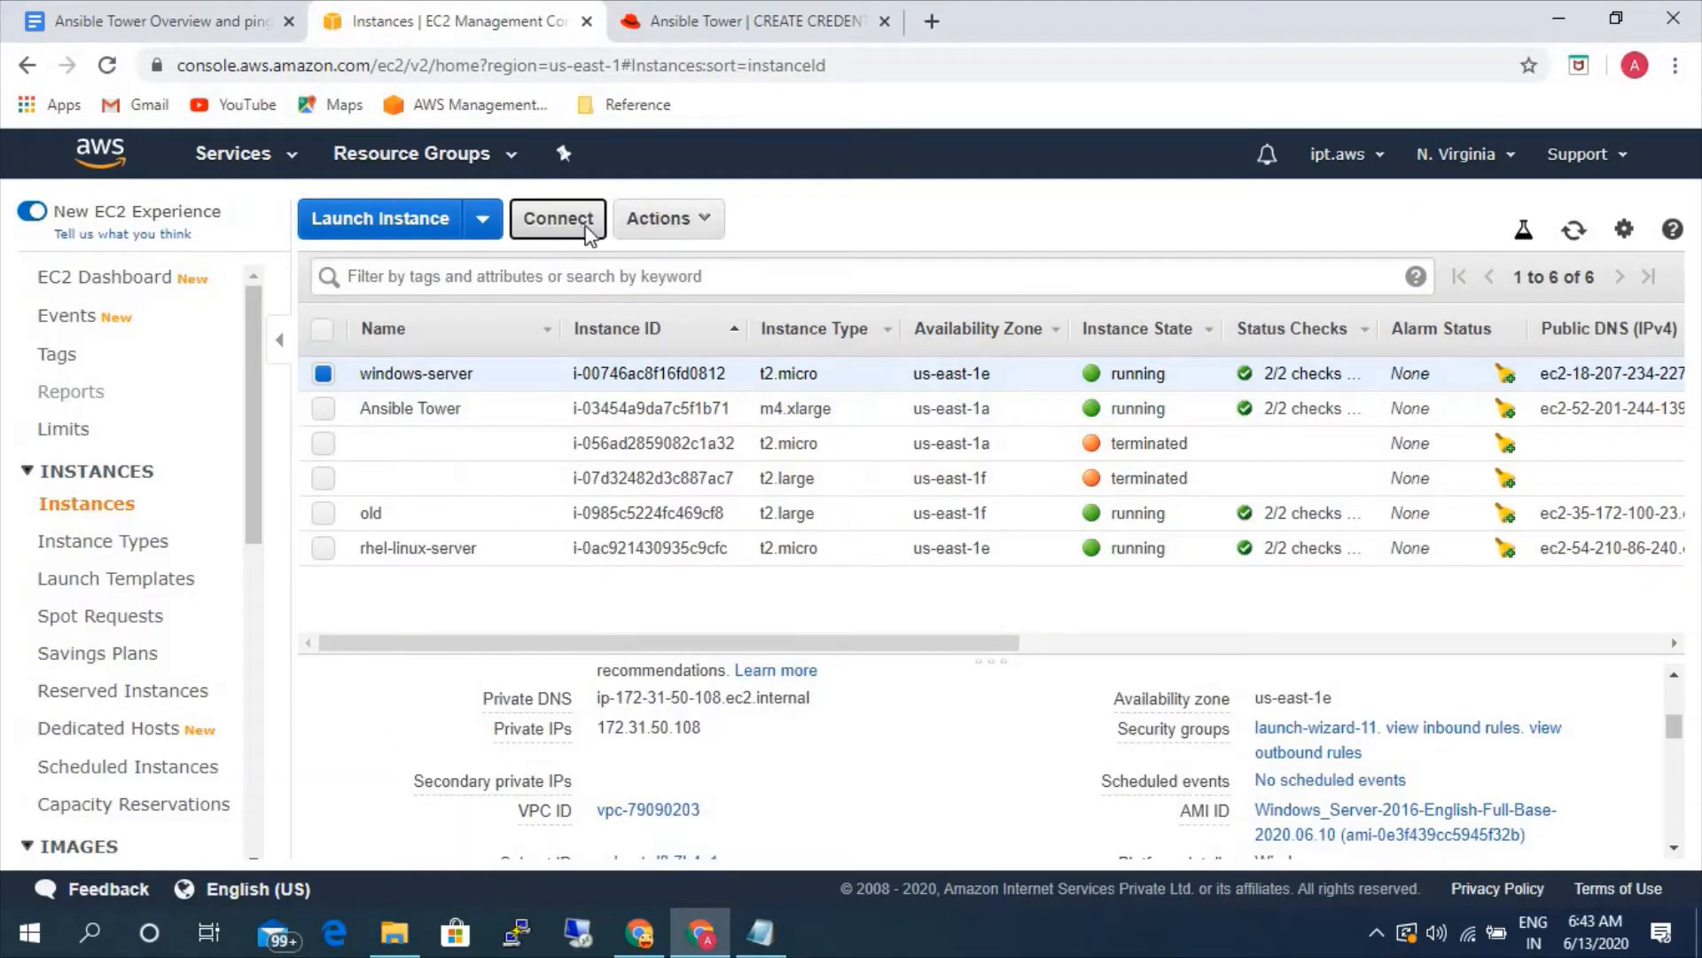
{"action": "left_click", "coordinate": [936, 631]}
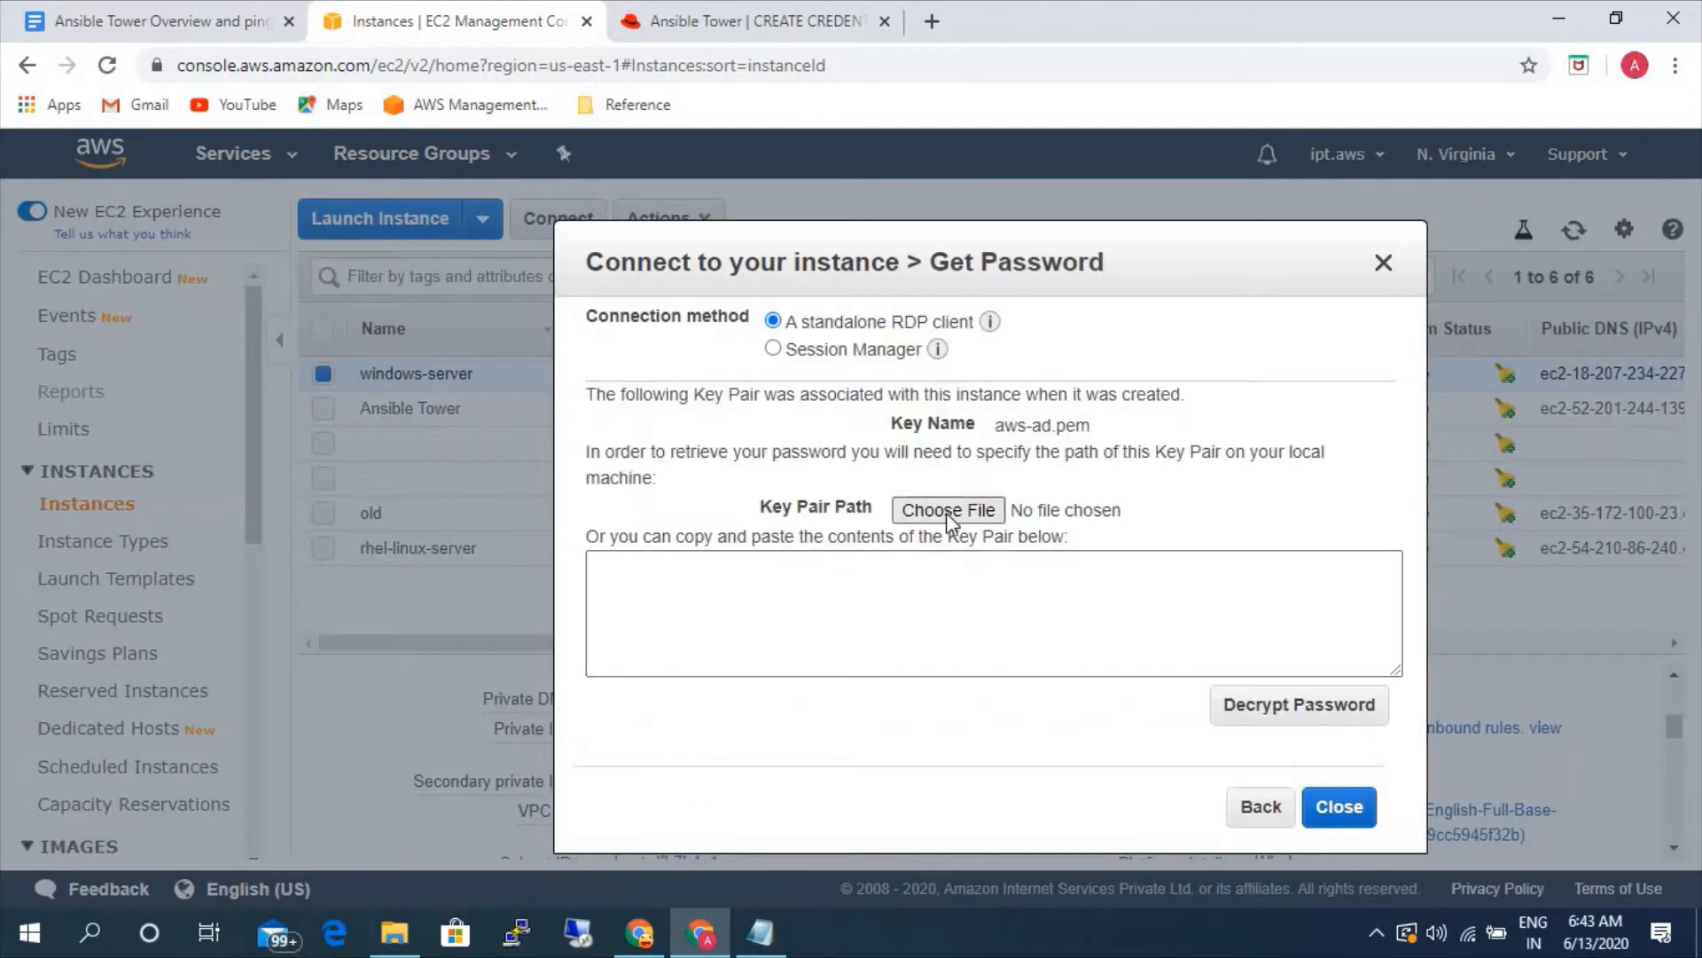
{"action": "left_click", "coordinate": [946, 511]}
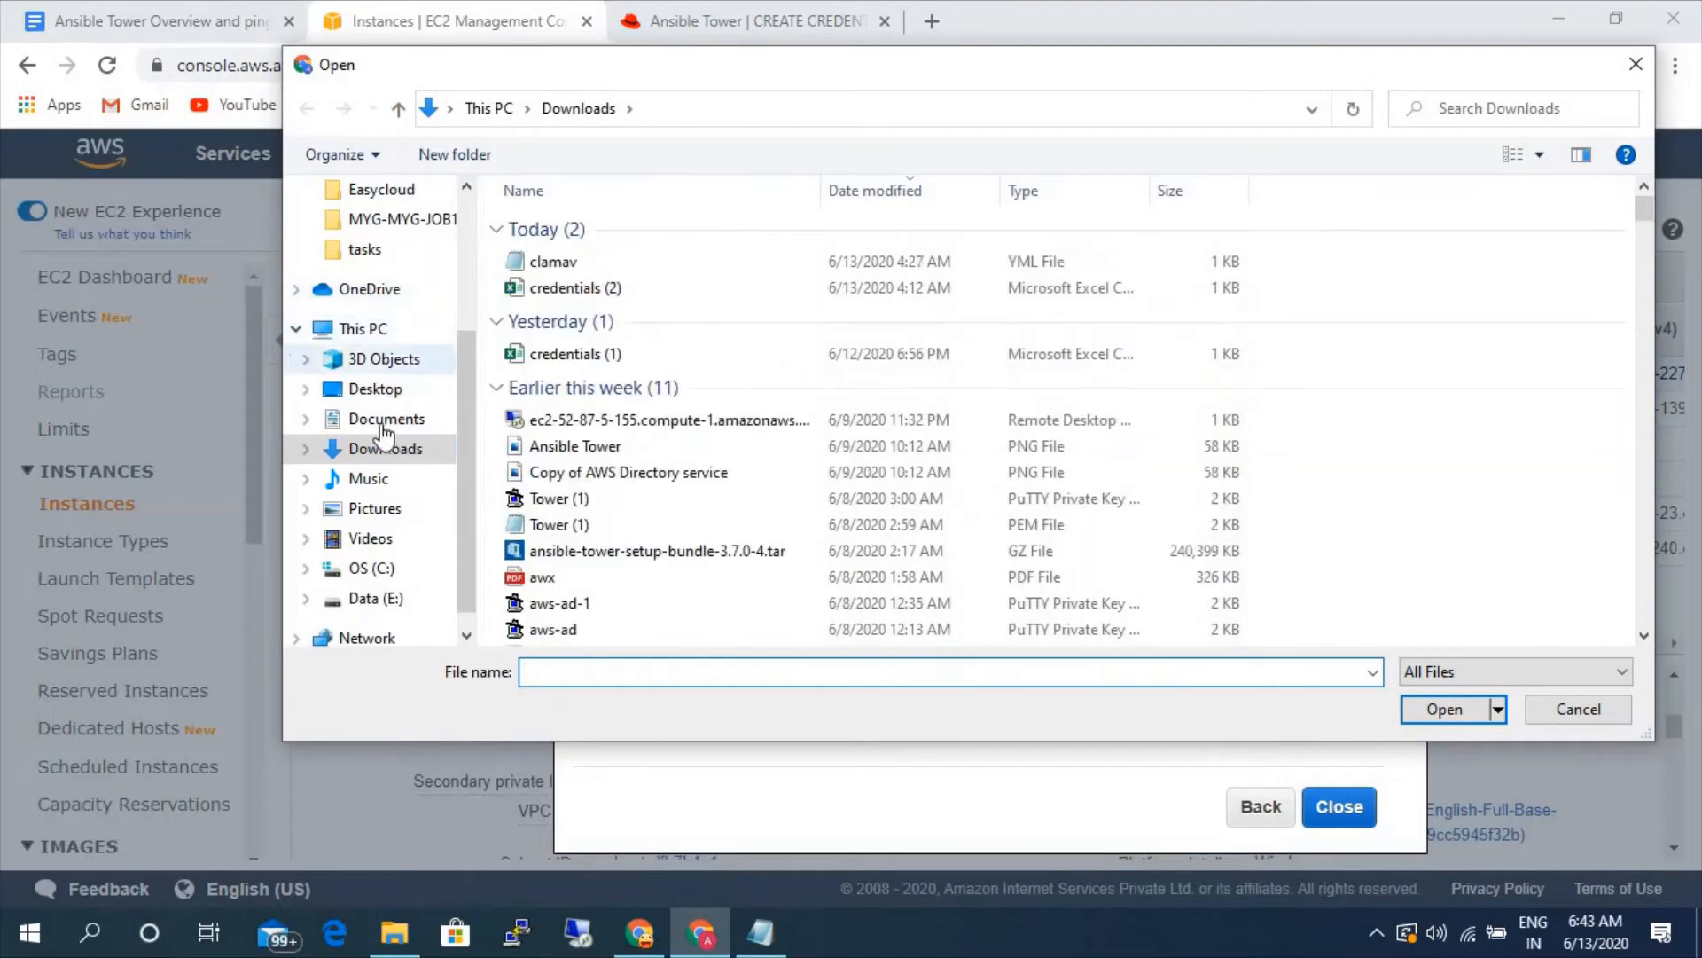
{"action": "scroll", "coordinate": [581, 615], "scroll_direction": "down", "scroll_amount": 1}
{"action": "left_click", "coordinate": [580, 603]}
{"action": "left_click", "coordinate": [1443, 708]}
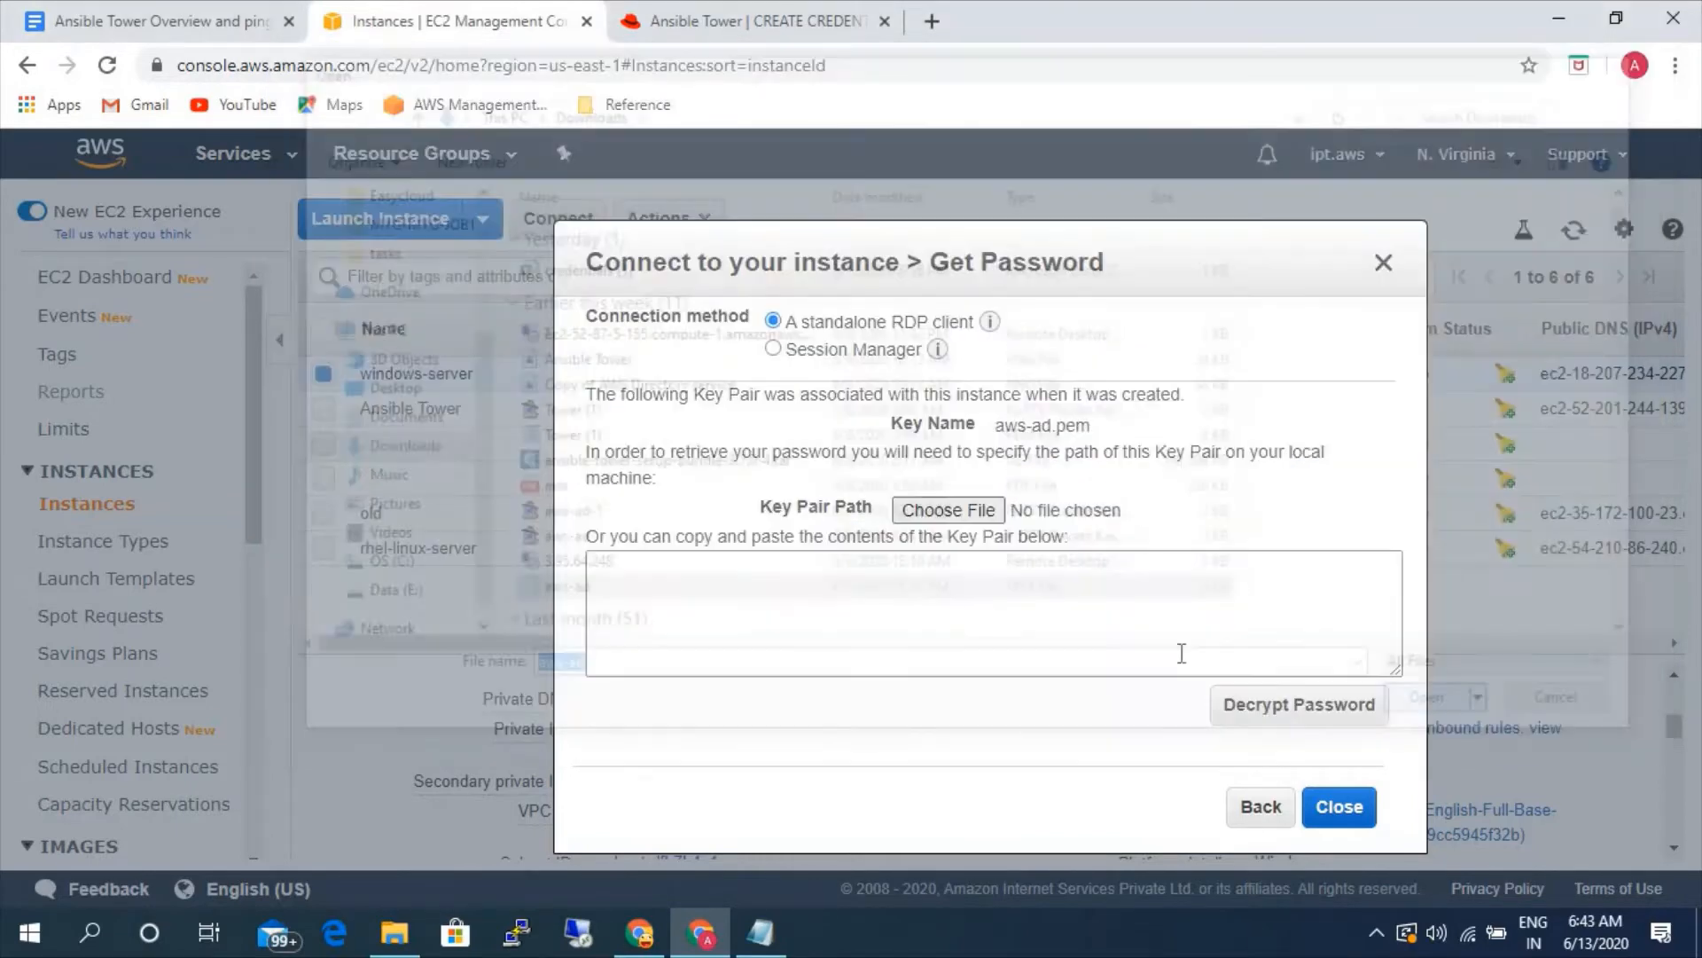
{"action": "left_click", "coordinate": [1270, 708]}
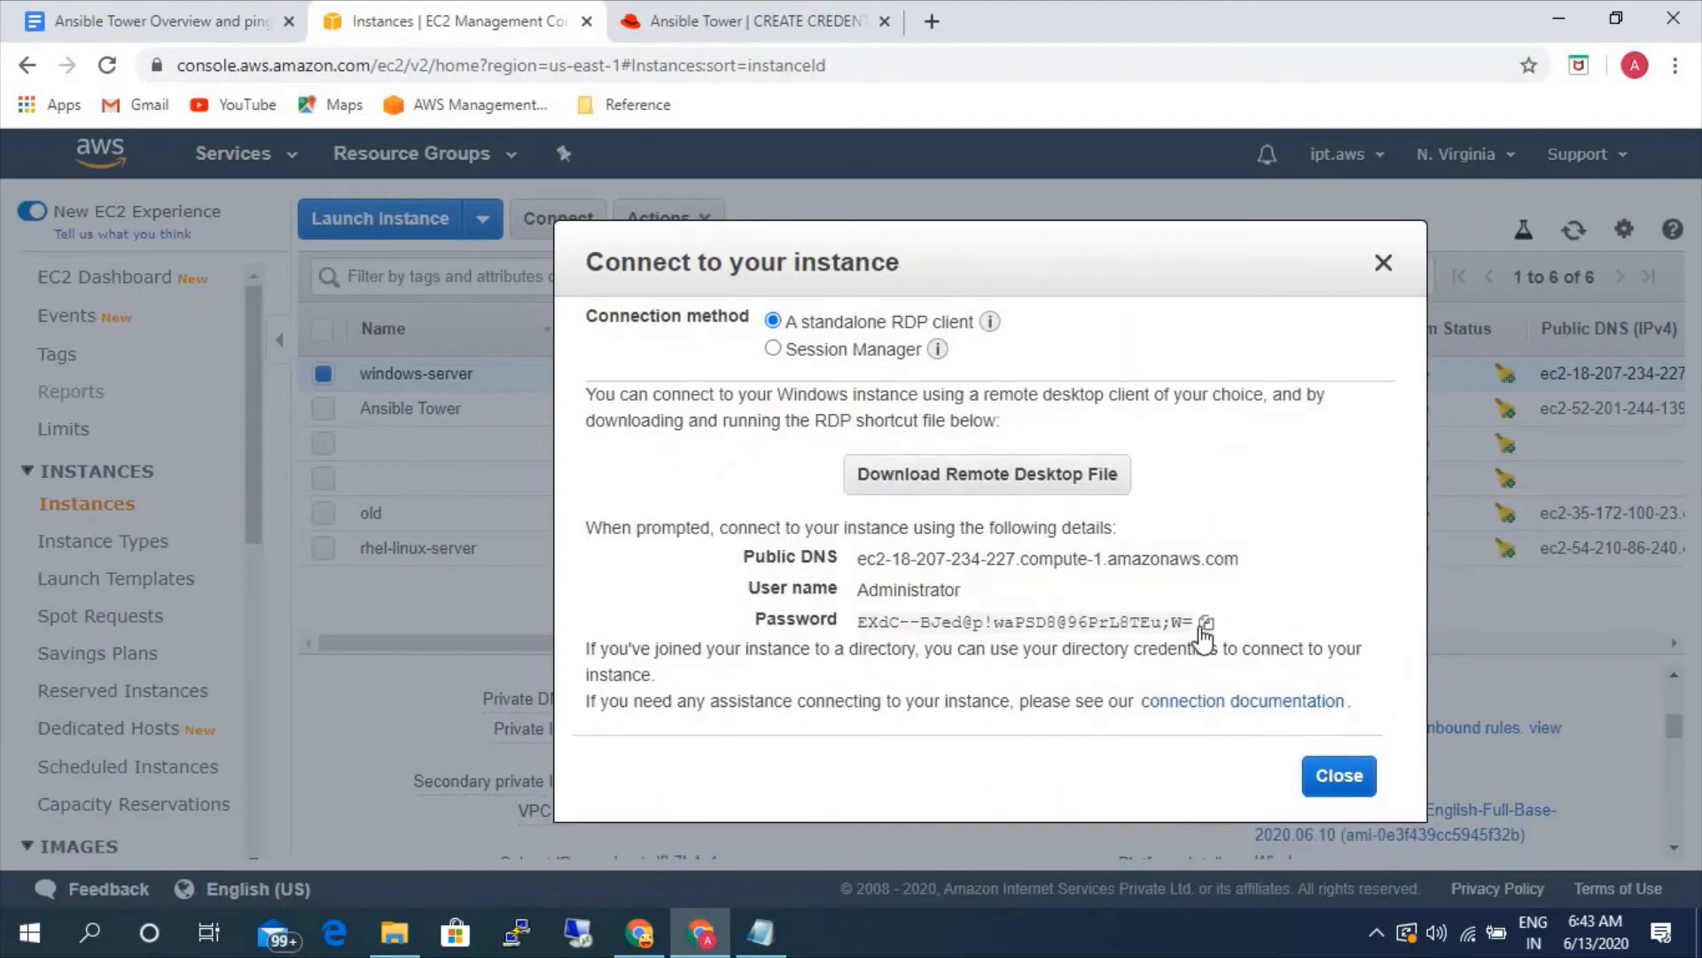
{"action": "left_click", "coordinate": [1206, 623]}
- Switch back to Ansible Tower and paste the copied administrator password into the windows credential's password field
{"action": "left_click", "coordinate": [710, 18]}
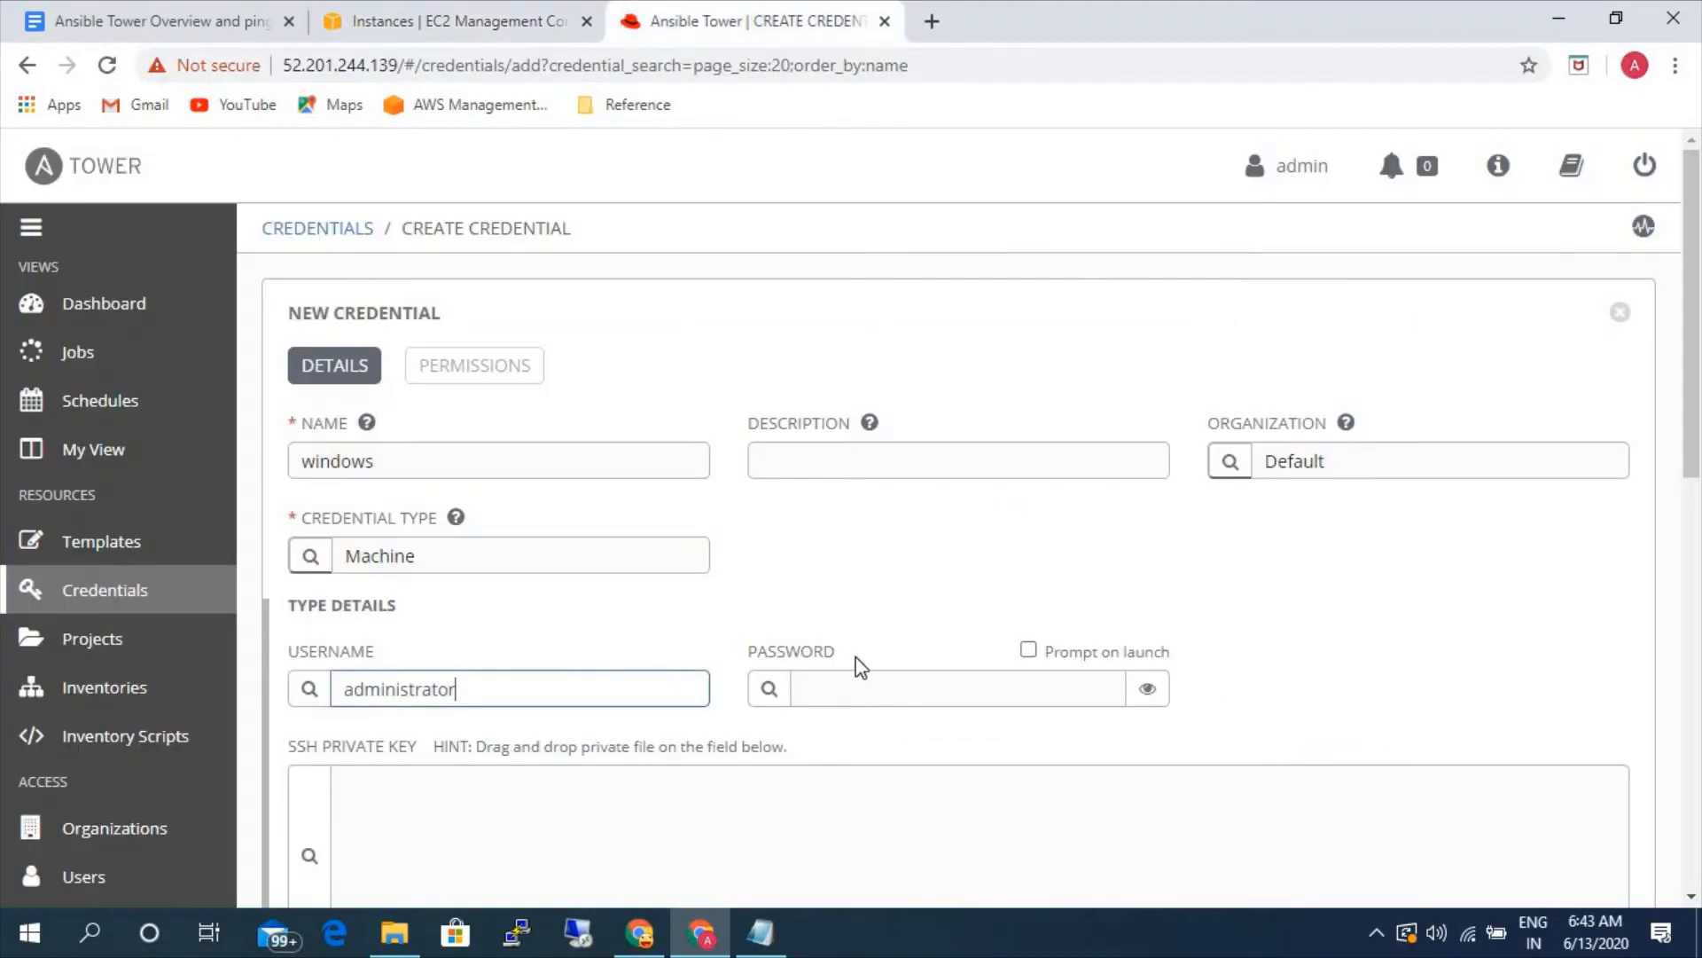
{"action": "left_click", "coordinate": [863, 684]}
{"action": "key", "text": "ctrl+v"}
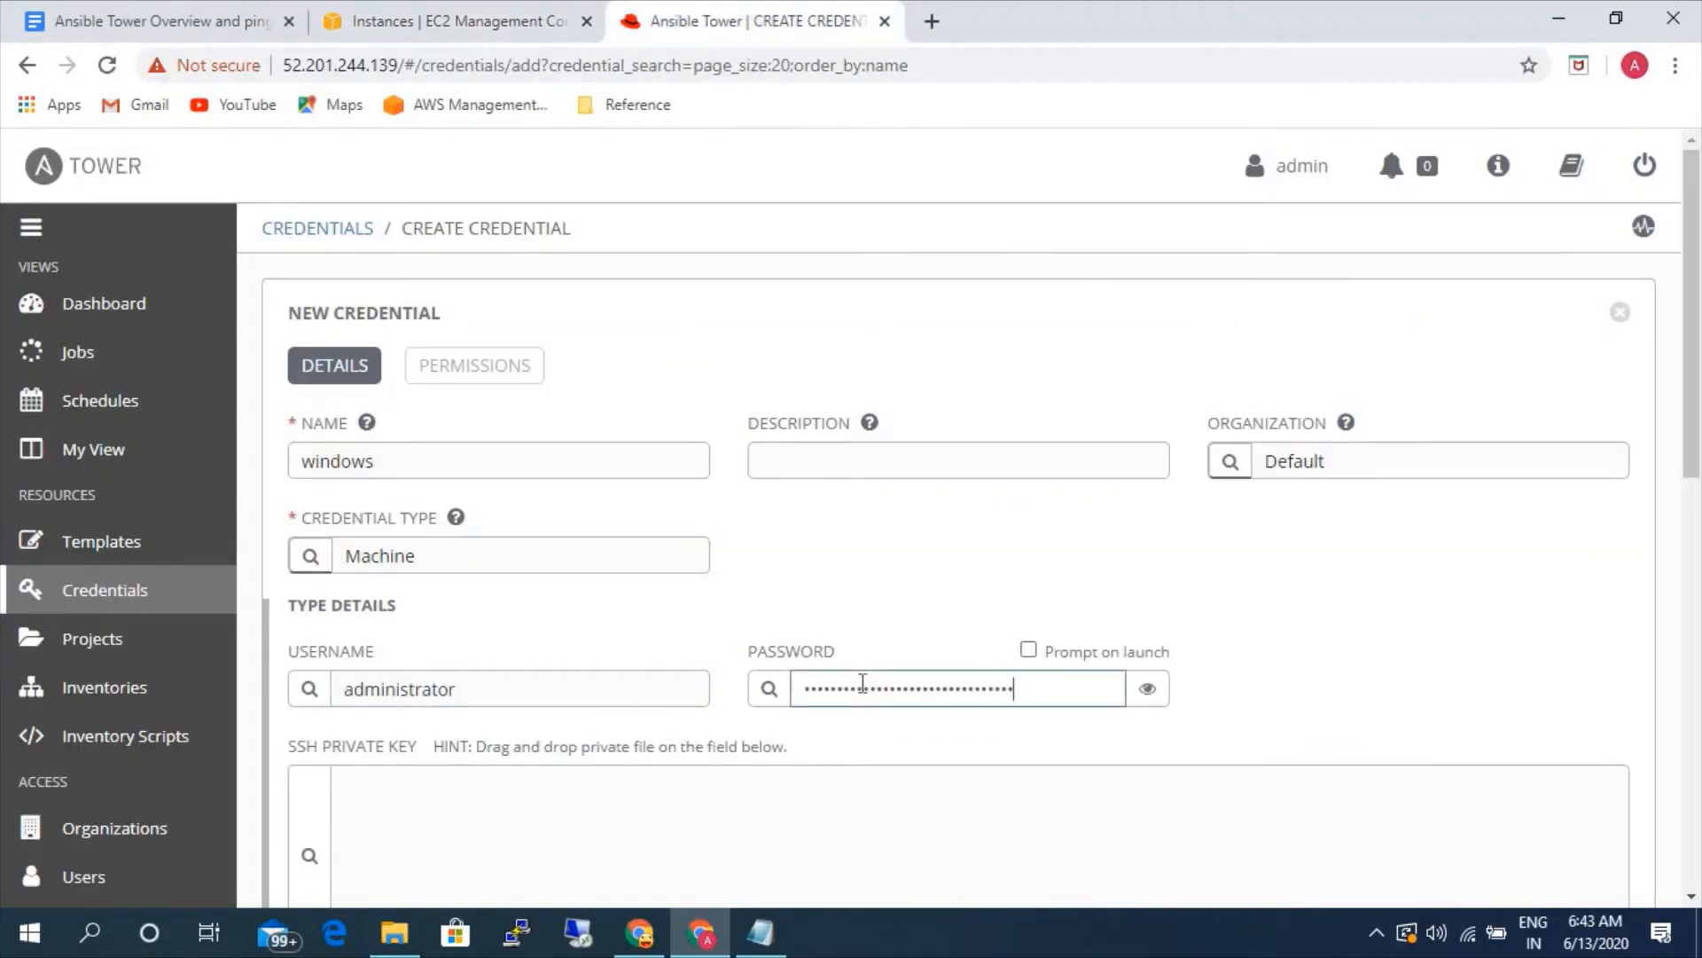
- Set the windows credential's privilege escalation method to runas and save the credential
{"action": "scroll", "coordinate": [992, 631], "scroll_direction": "down", "scroll_amount": 4}
{"action": "scroll", "coordinate": [996, 638], "scroll_direction": "down", "scroll_amount": 3}
{"action": "left_click", "coordinate": [996, 635]}
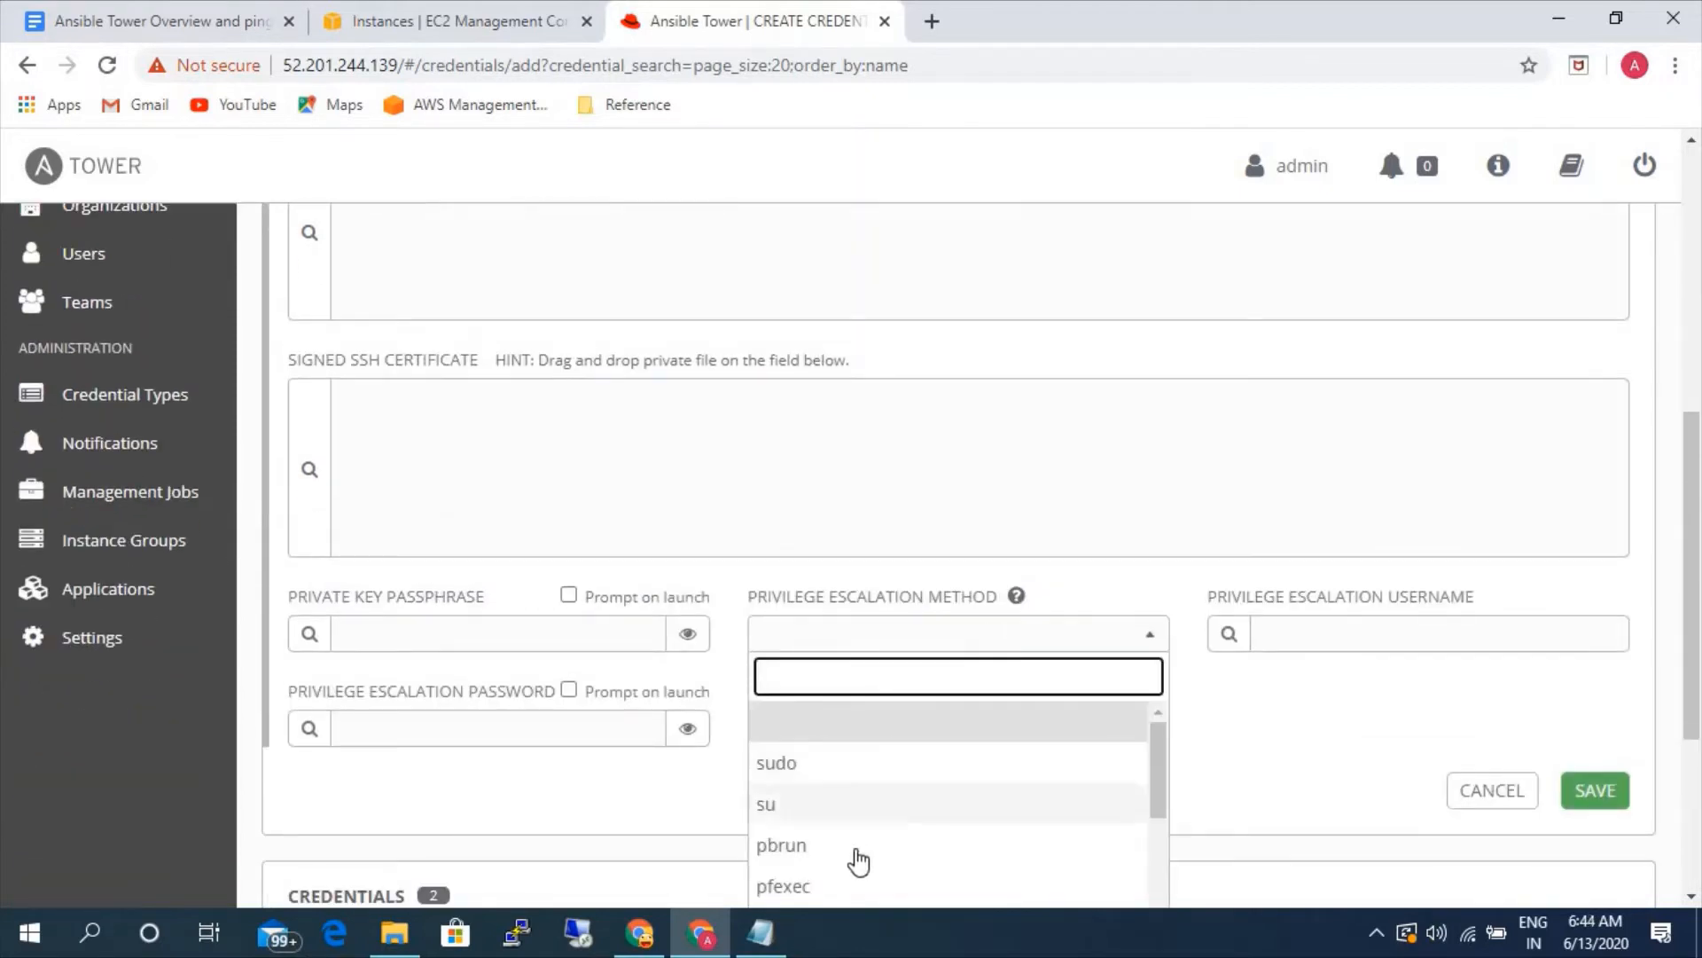
{"action": "scroll", "coordinate": [859, 859], "scroll_direction": "down", "scroll_amount": 2}
{"action": "scroll", "coordinate": [859, 859], "scroll_direction": "down", "scroll_amount": 1}
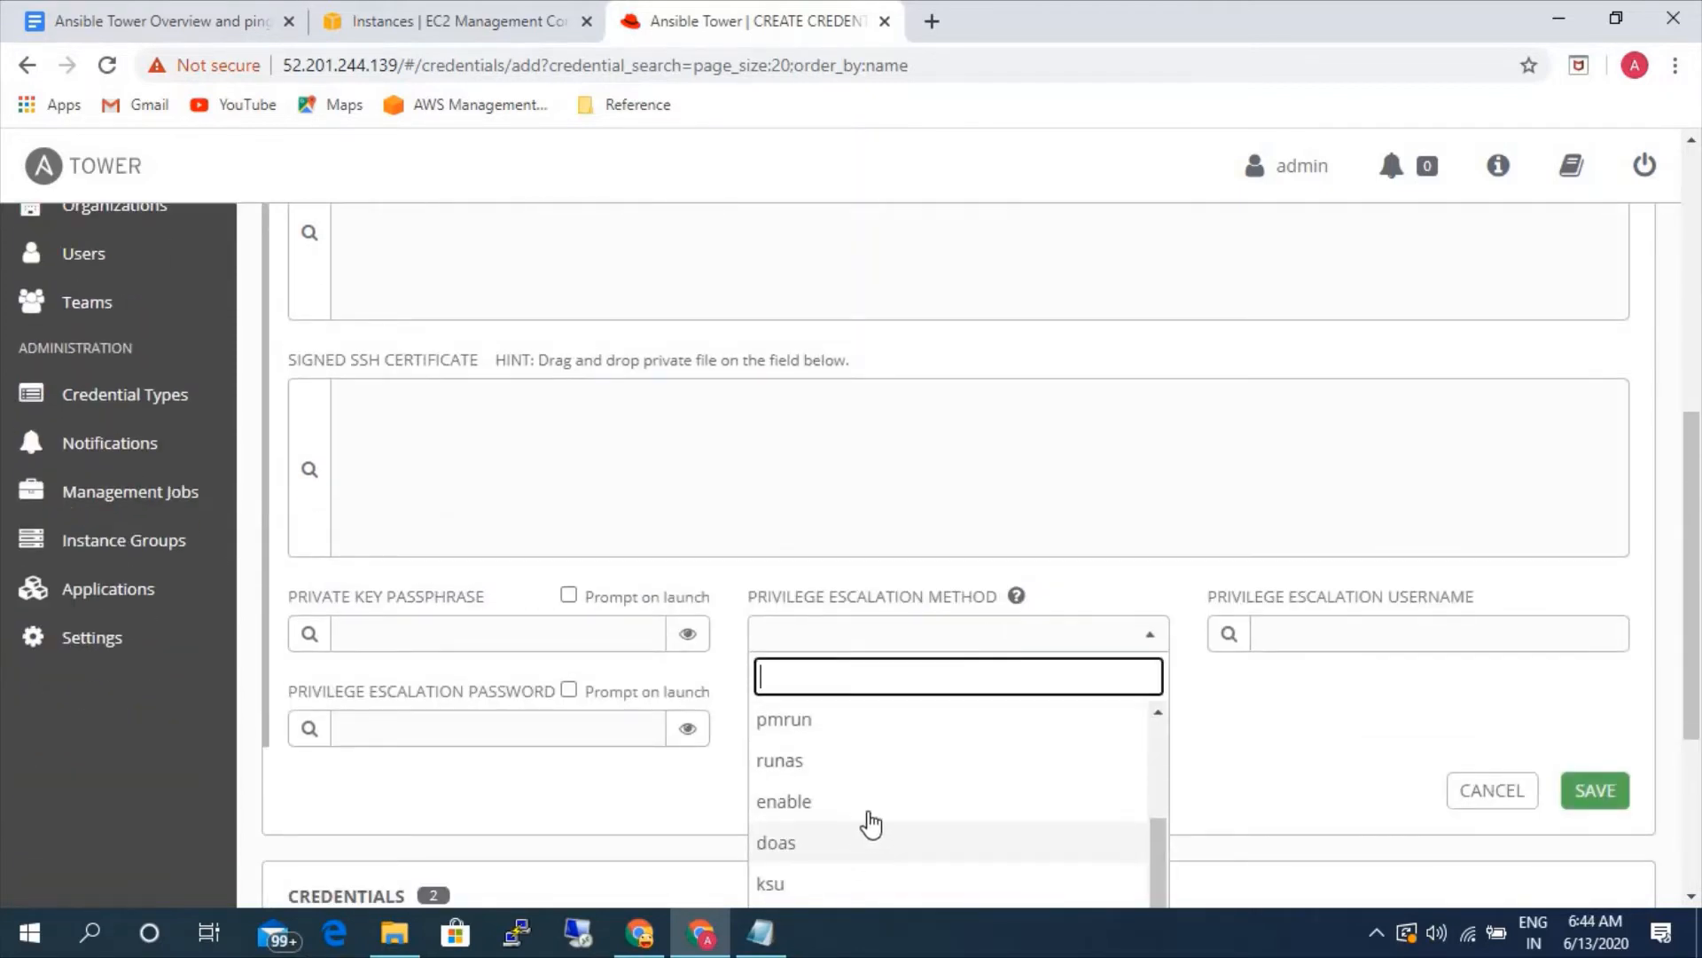
{"action": "left_click", "coordinate": [803, 768]}
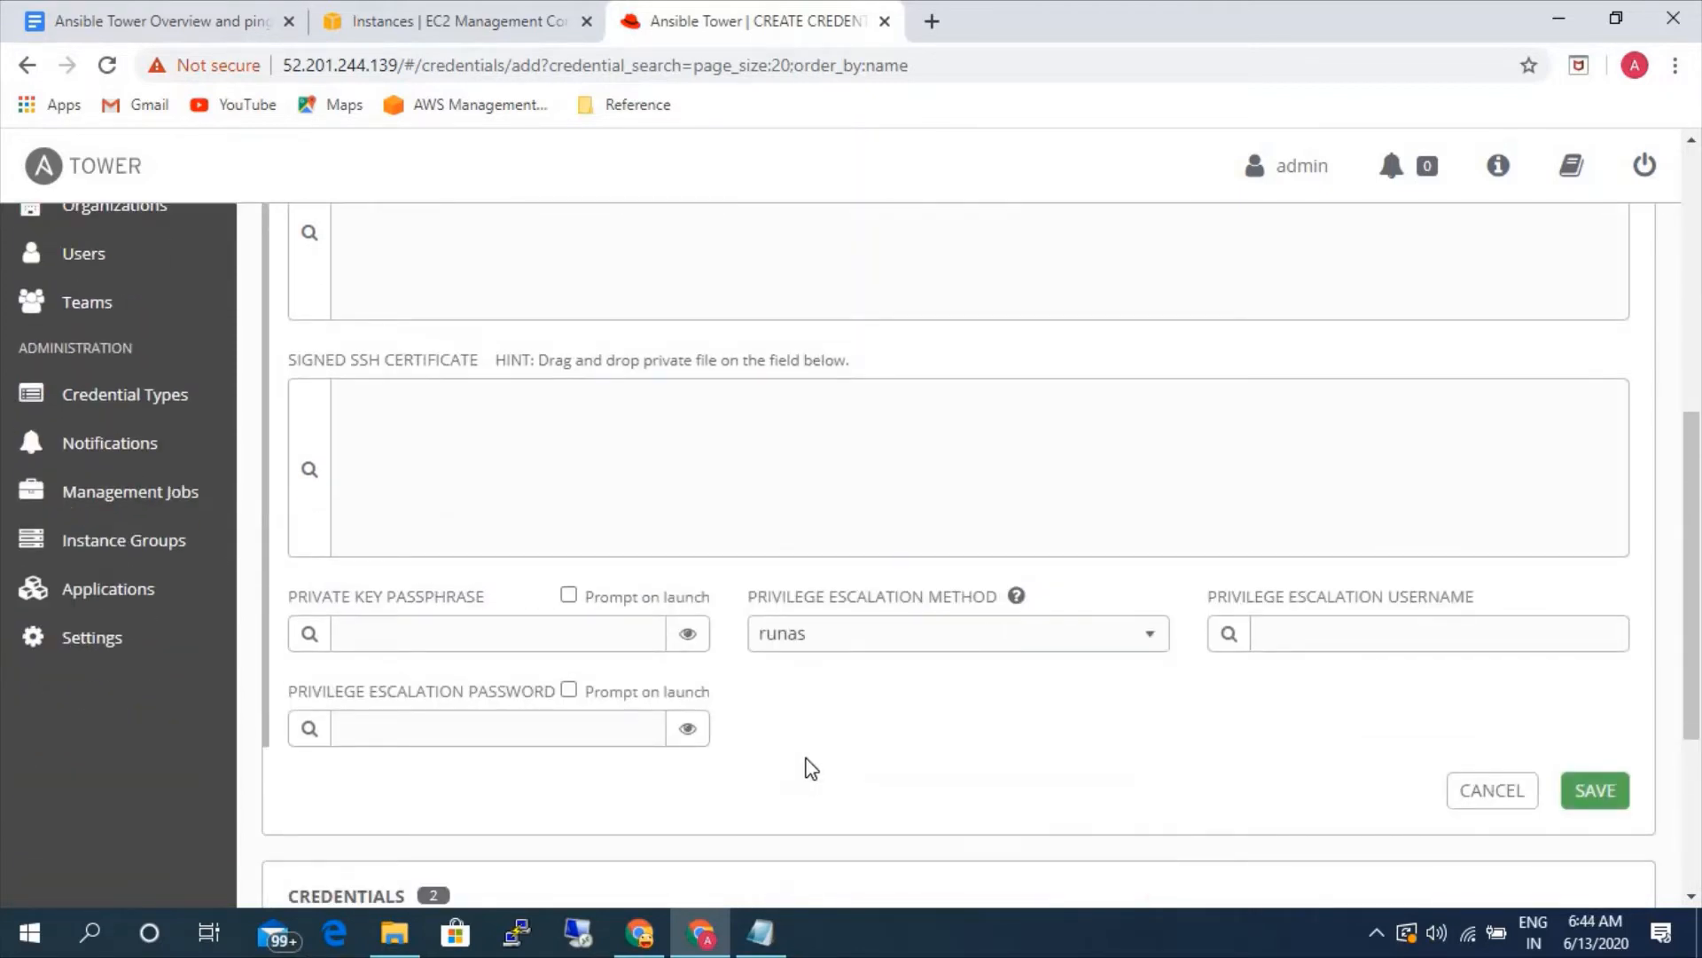
{"action": "left_click", "coordinate": [1595, 790]}
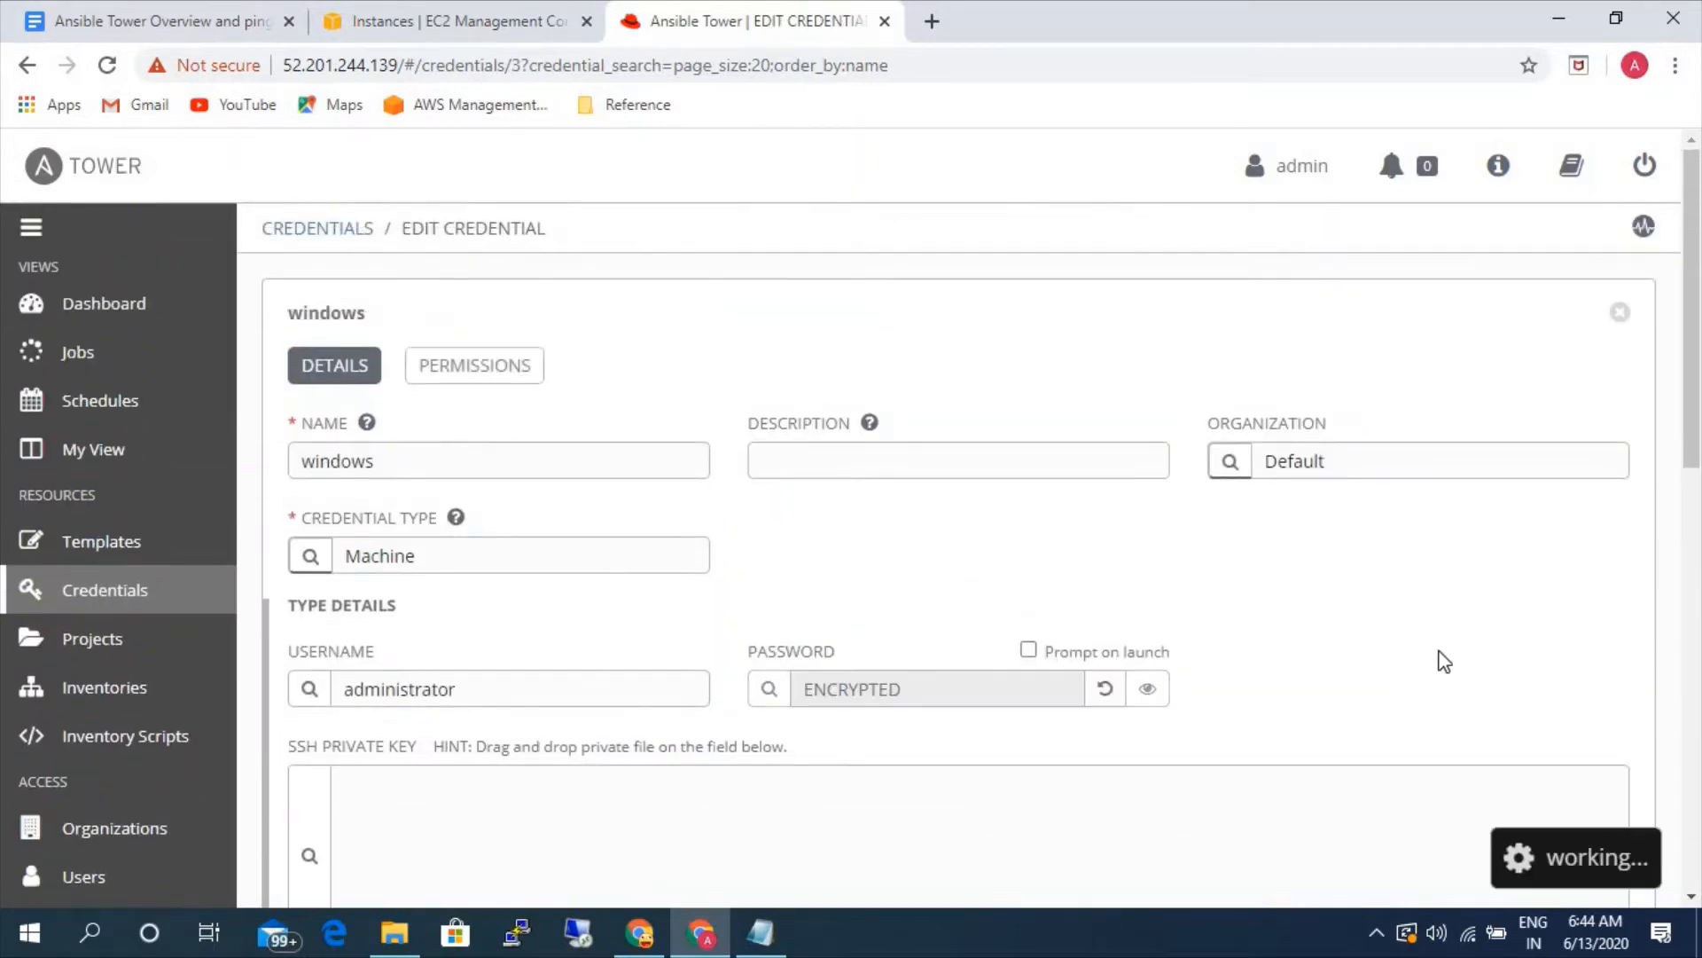
- Check the list of saved credentials and return to the inventories list
{"action": "left_click", "coordinate": [130, 687]}
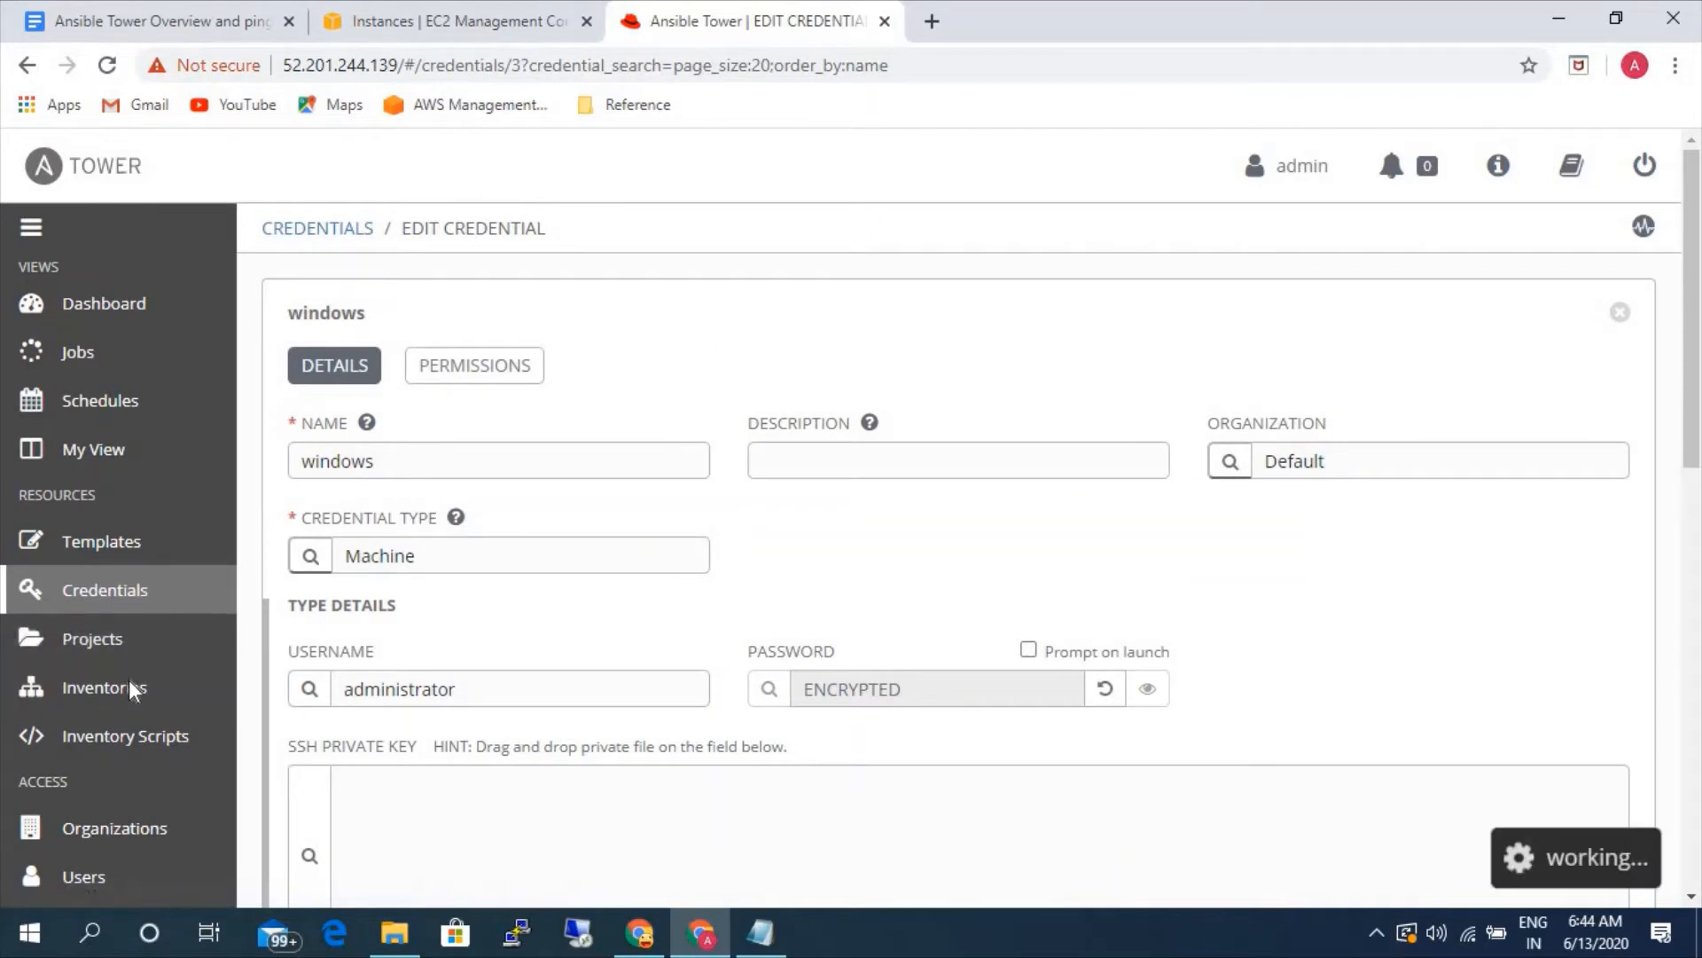
{"action": "left_click", "coordinate": [115, 594]}
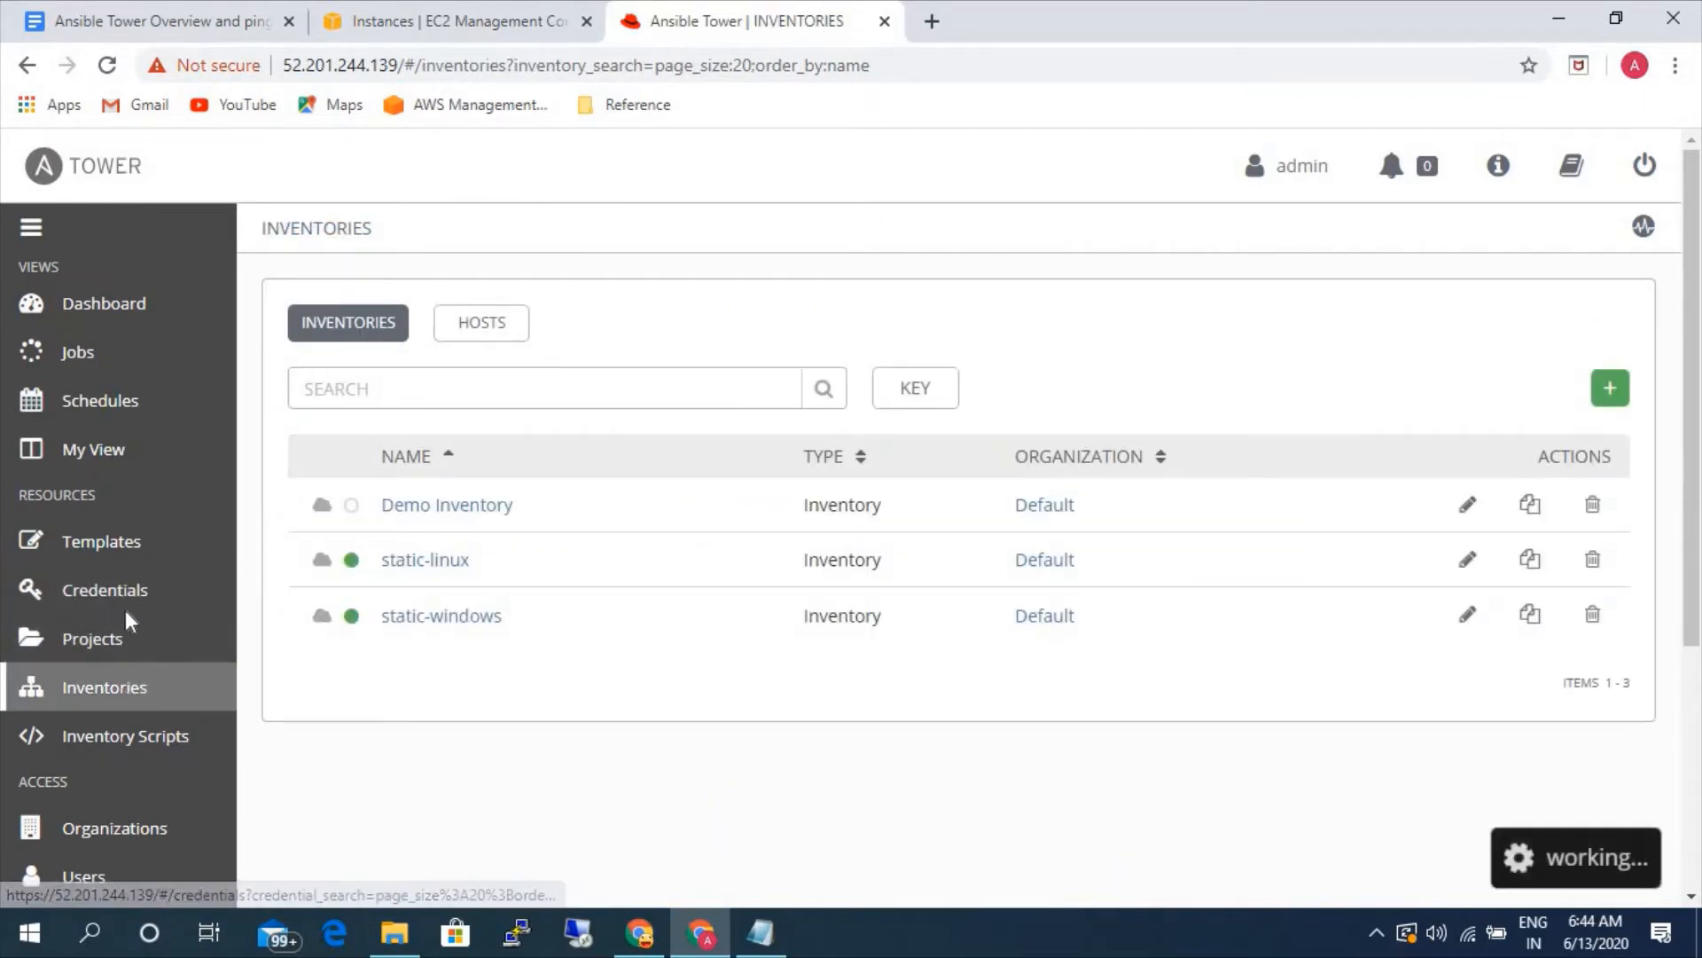
{"action": "left_click", "coordinate": [135, 687]}
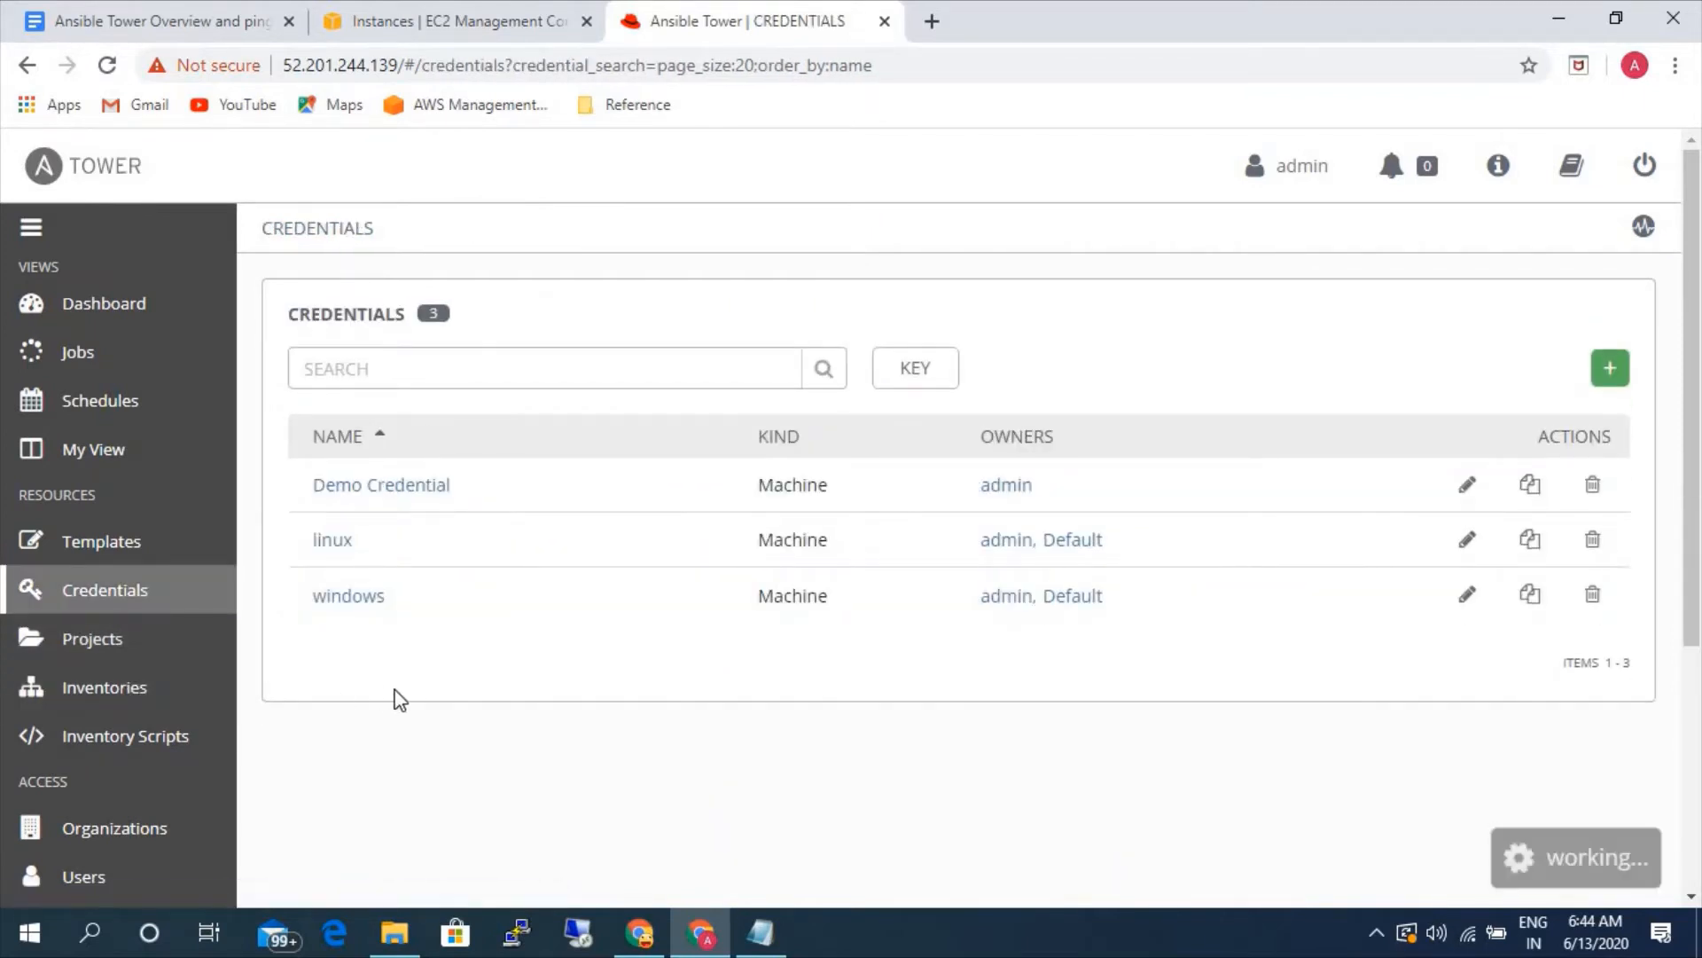
- Switch to the Google Docs notes and review the Linux and Windows server ping test items under Ping test and playbook Execution
{"action": "left_click", "coordinate": [168, 18]}
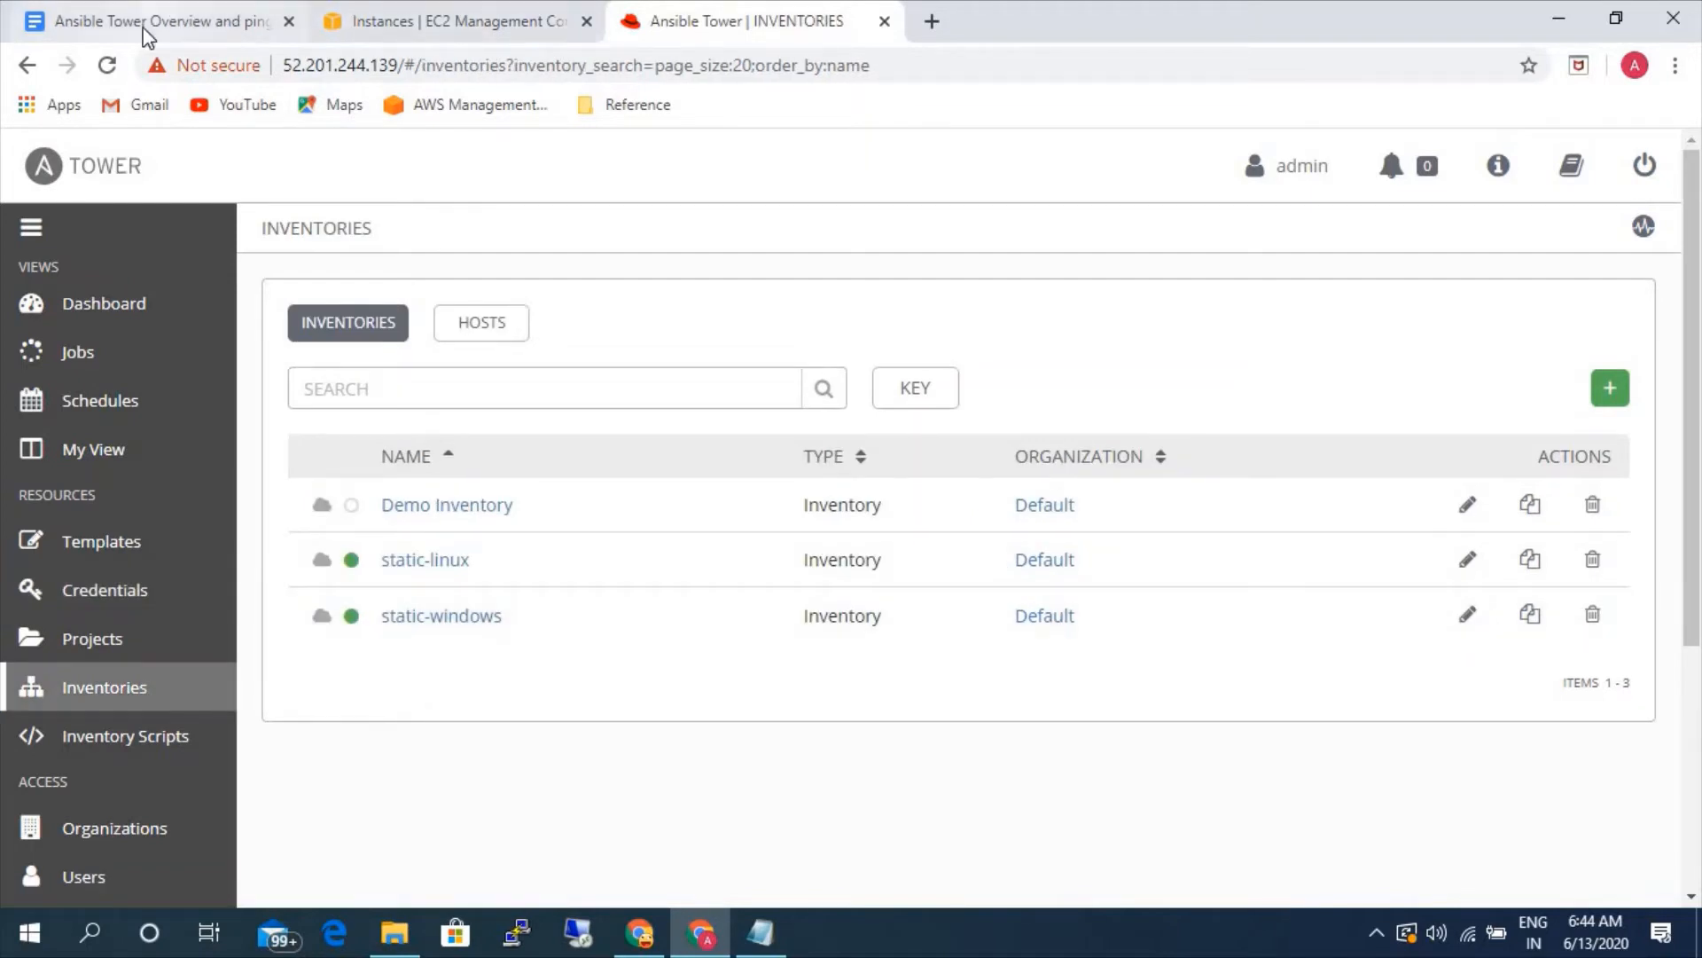
{"action": "left_click", "coordinate": [739, 646]}
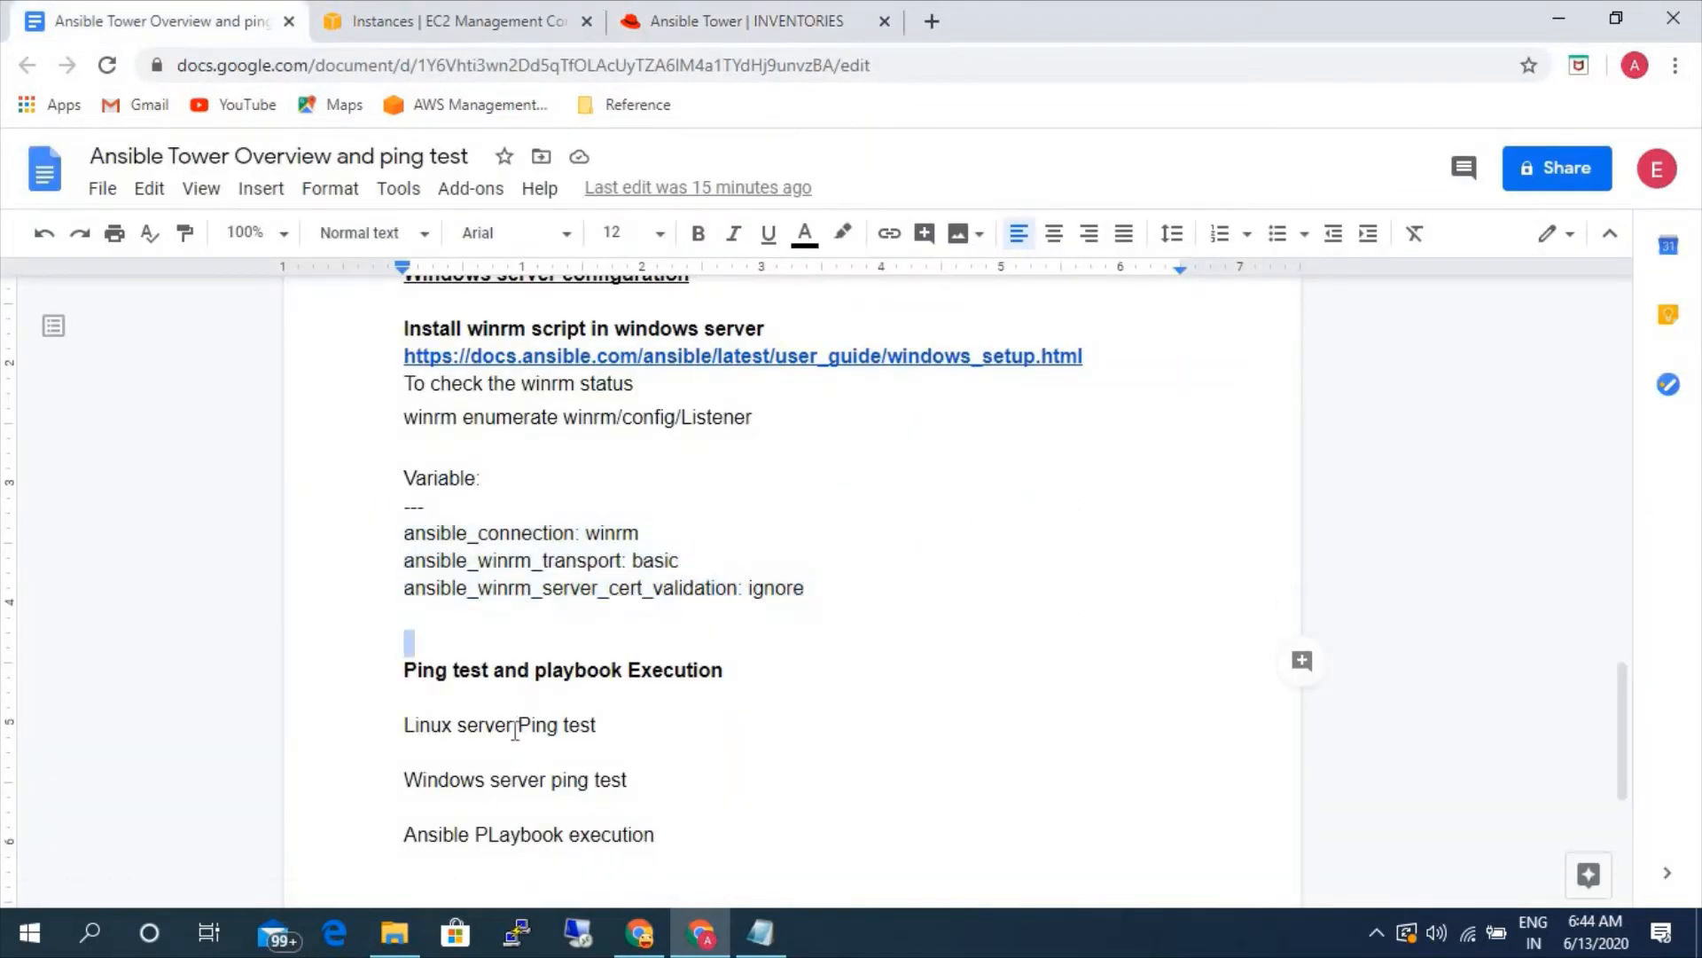
{"action": "left_click_drag", "start_coordinate": [424, 729], "coordinate": [518, 727]}
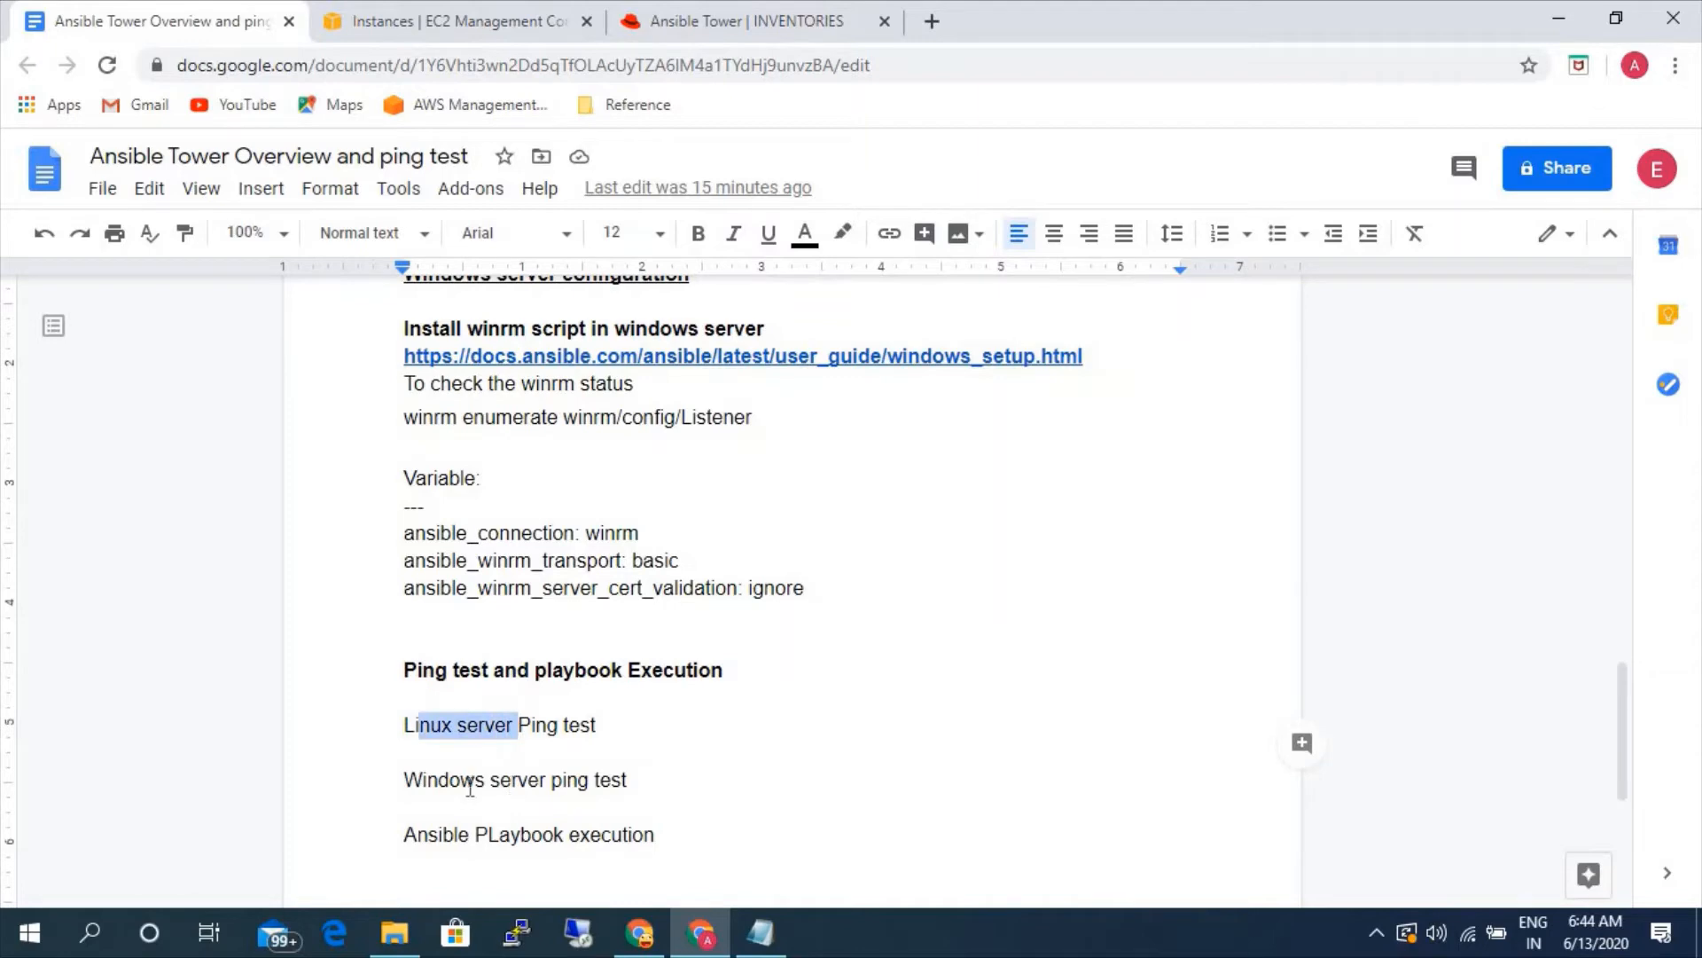
{"action": "left_click_drag", "start_coordinate": [462, 782], "coordinate": [551, 782]}
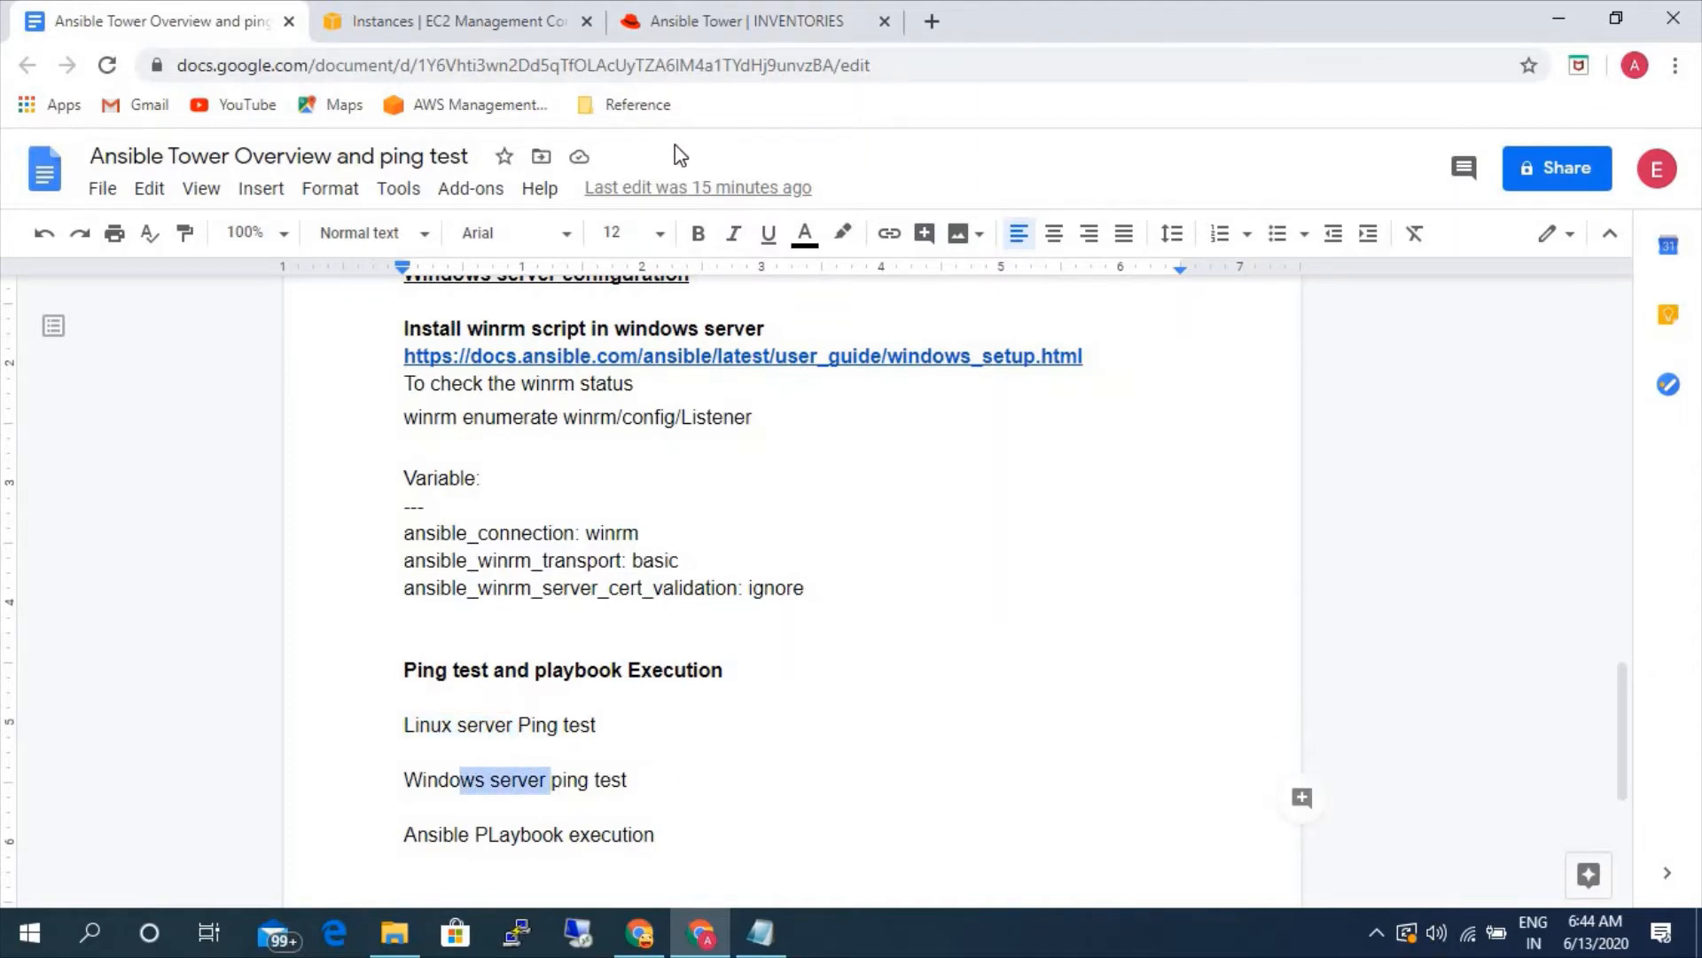
- Switch to Ansible Tower and open the run command form for host 172.31.54.1 in the static-linux inventory
{"action": "left_click", "coordinate": [656, 25]}
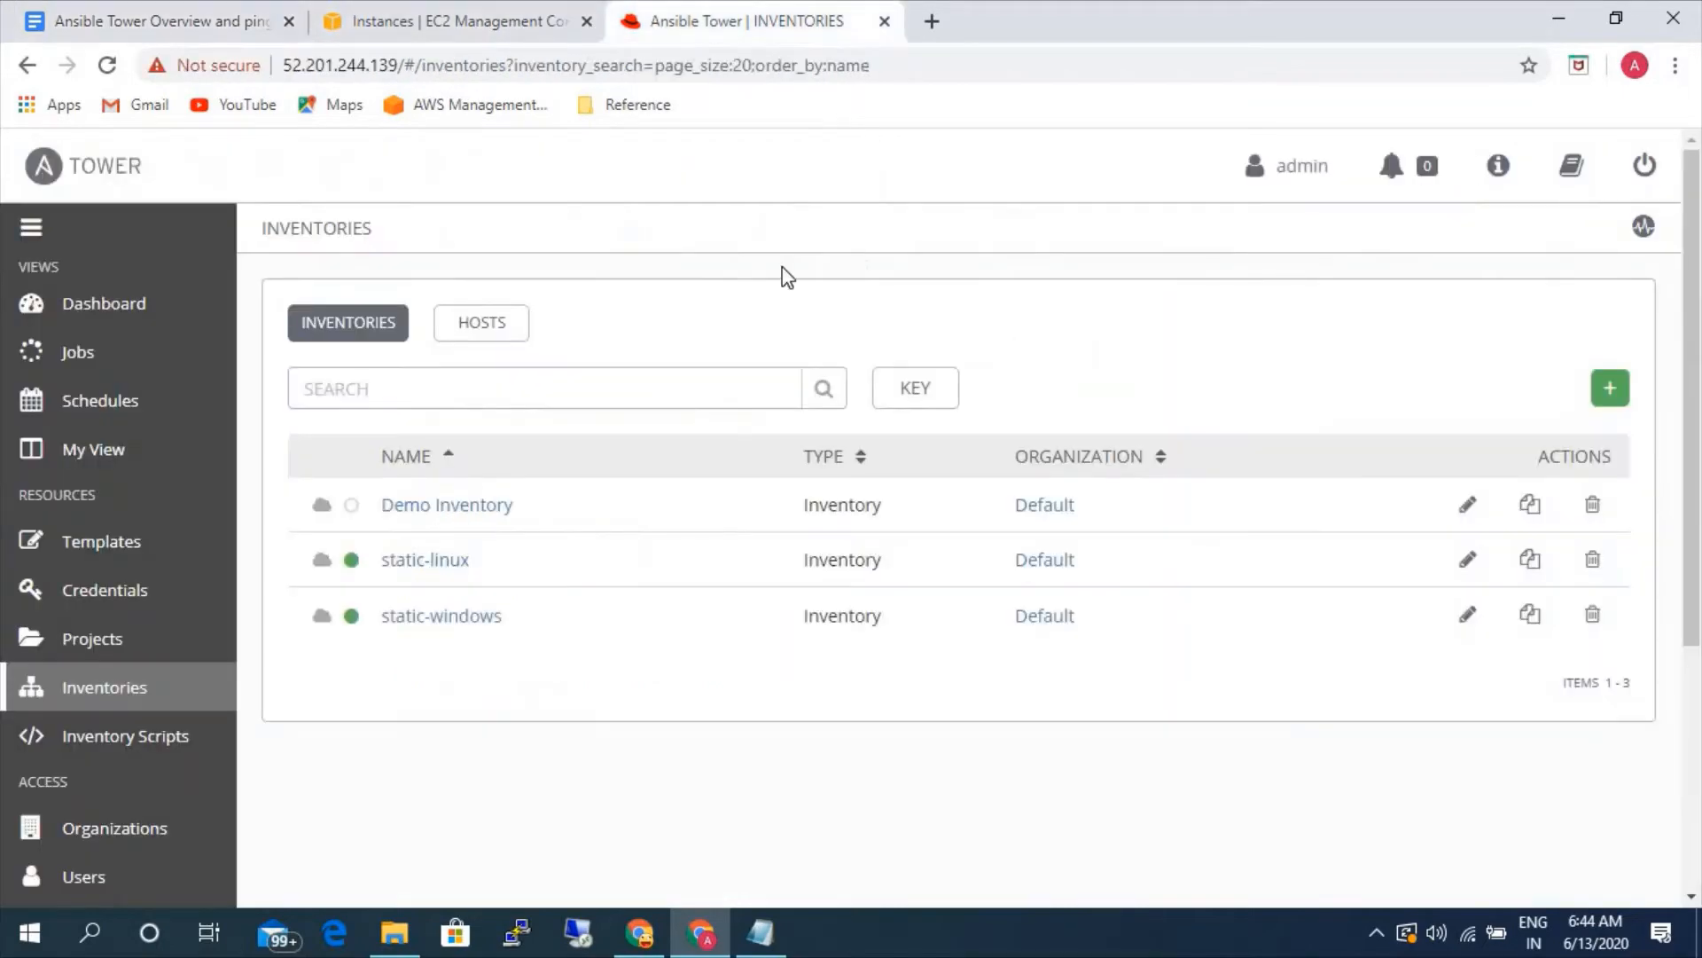
{"action": "left_click", "coordinate": [411, 560]}
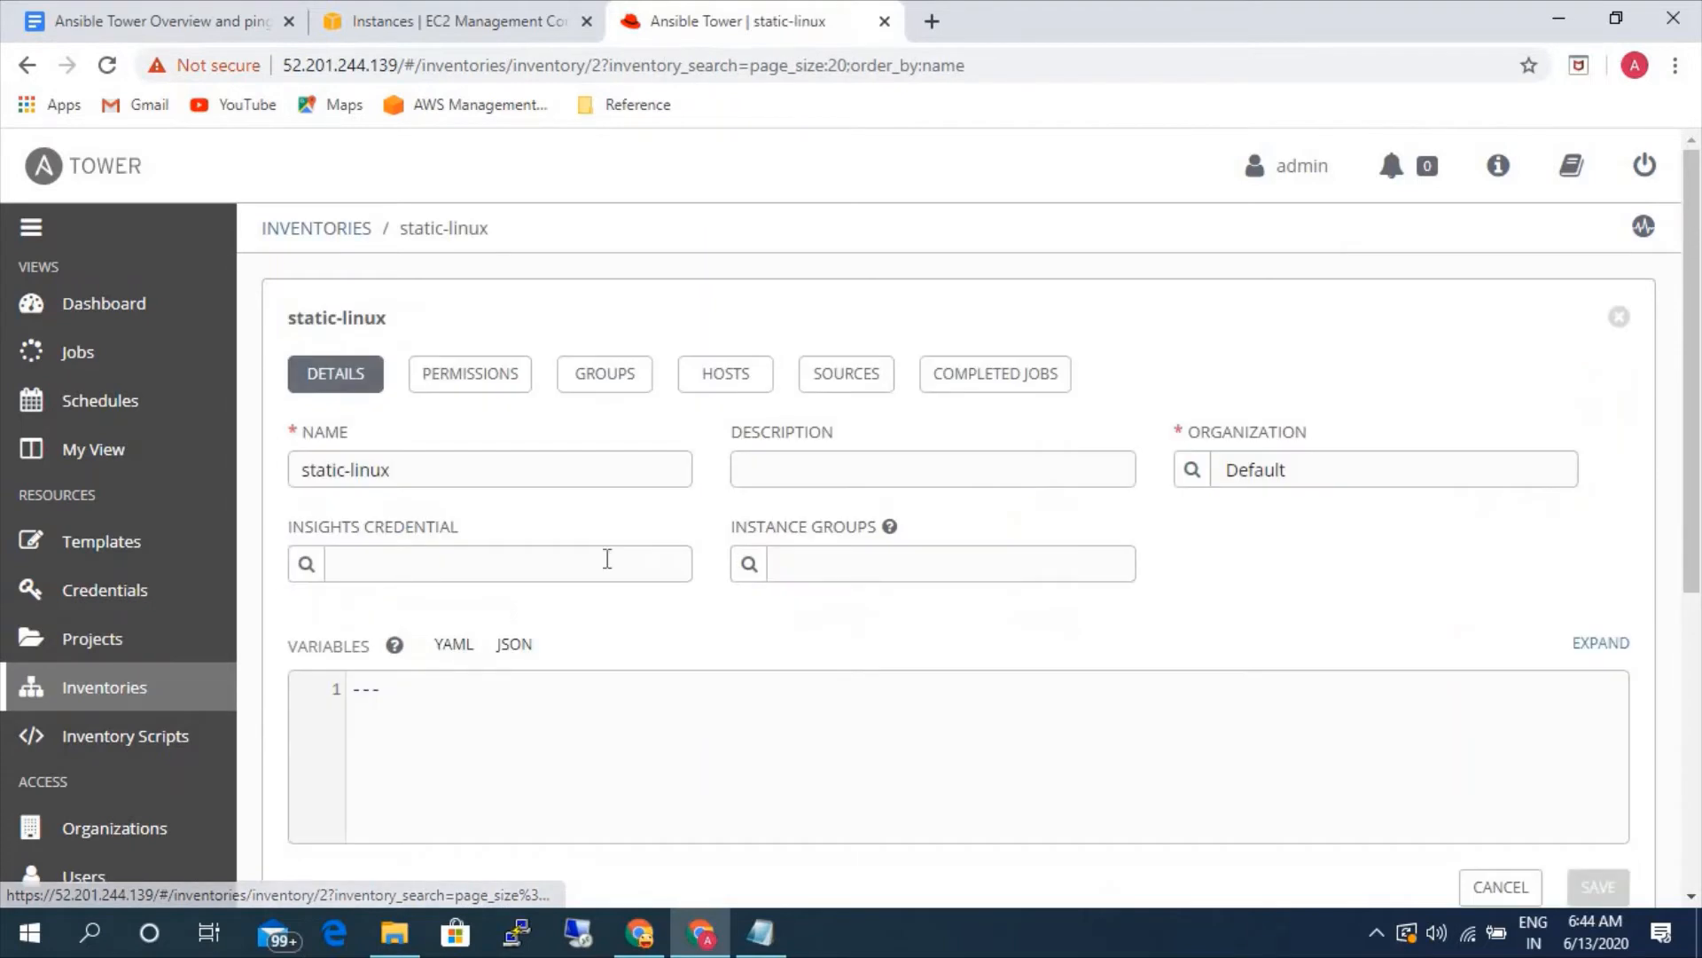
{"action": "left_click", "coordinate": [723, 383]}
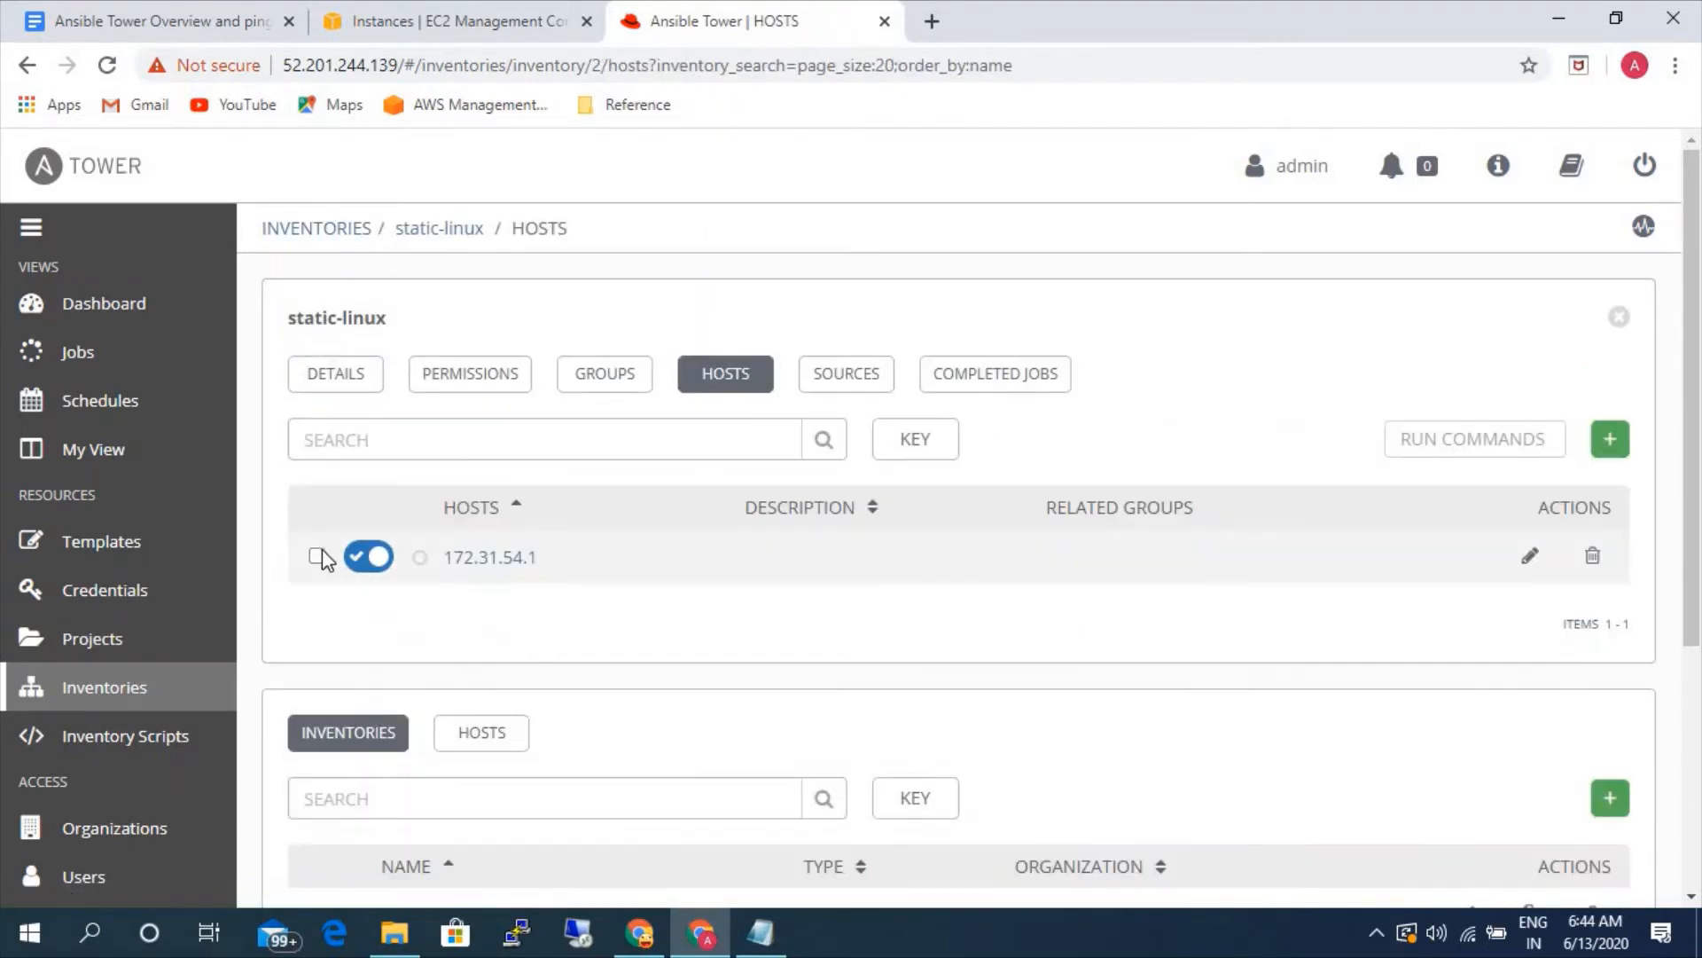
{"action": "left_click", "coordinate": [316, 556]}
{"action": "left_click", "coordinate": [1455, 444]}
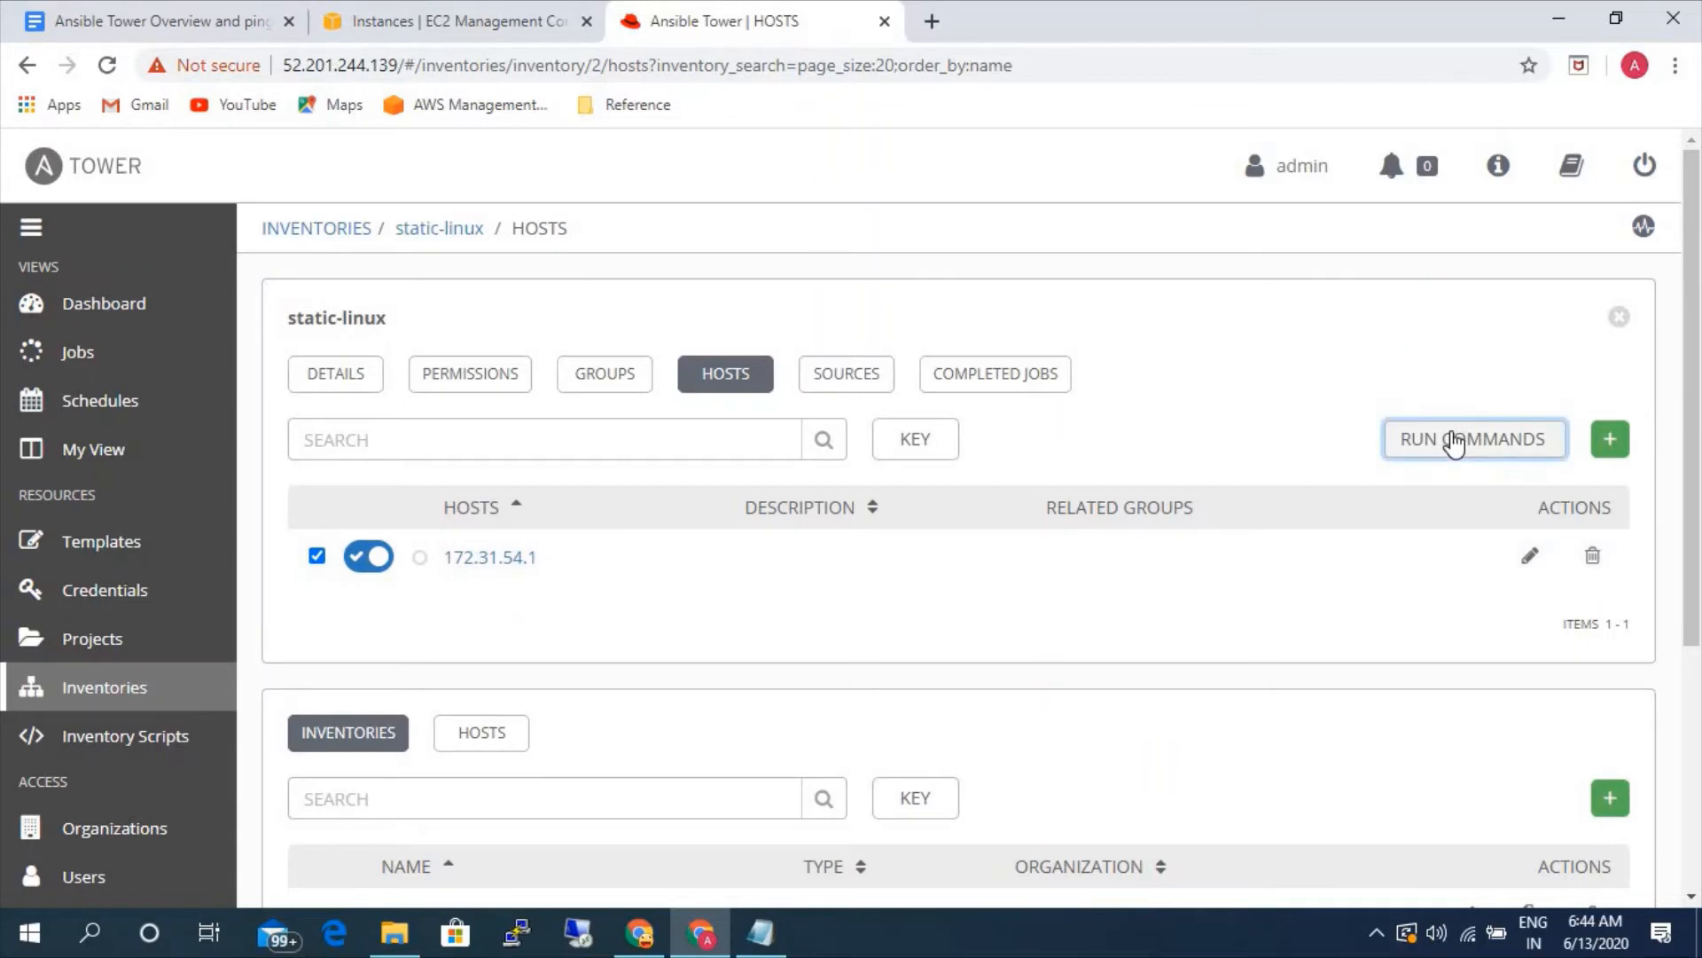
- Set the command's module to ping and its machine credential to linux
{"action": "left_click", "coordinate": [466, 413]}
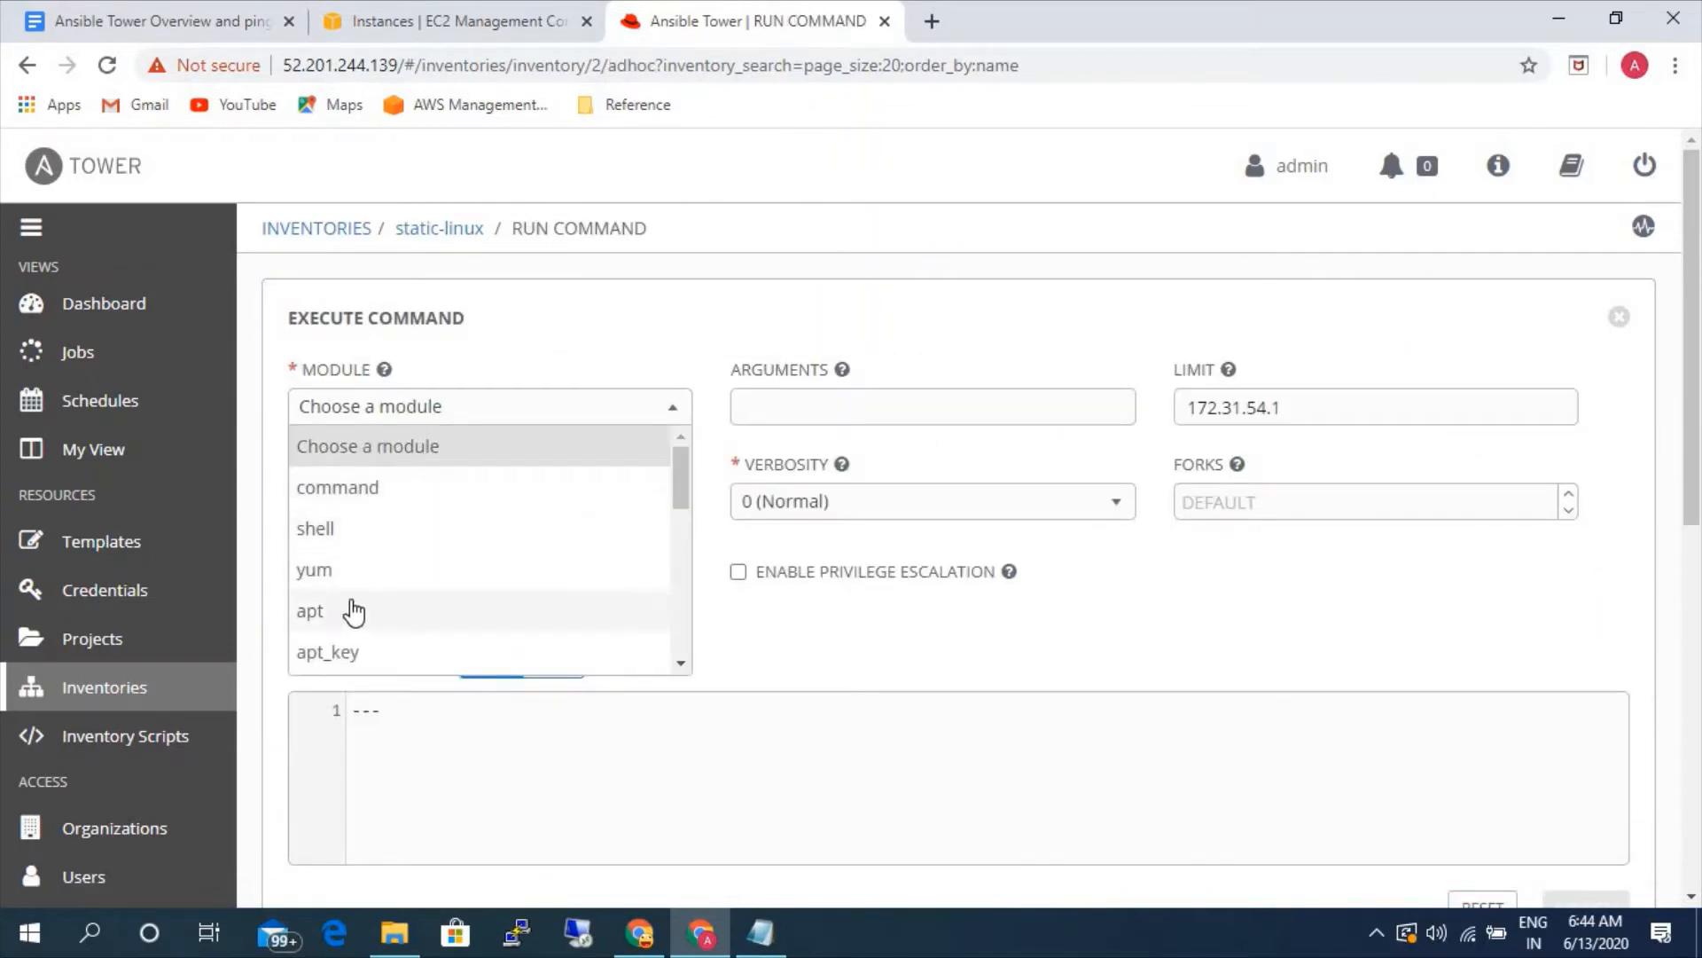
{"action": "scroll", "coordinate": [355, 603], "scroll_direction": "down", "scroll_amount": 2}
{"action": "scroll", "coordinate": [362, 582], "scroll_direction": "down", "scroll_amount": 2}
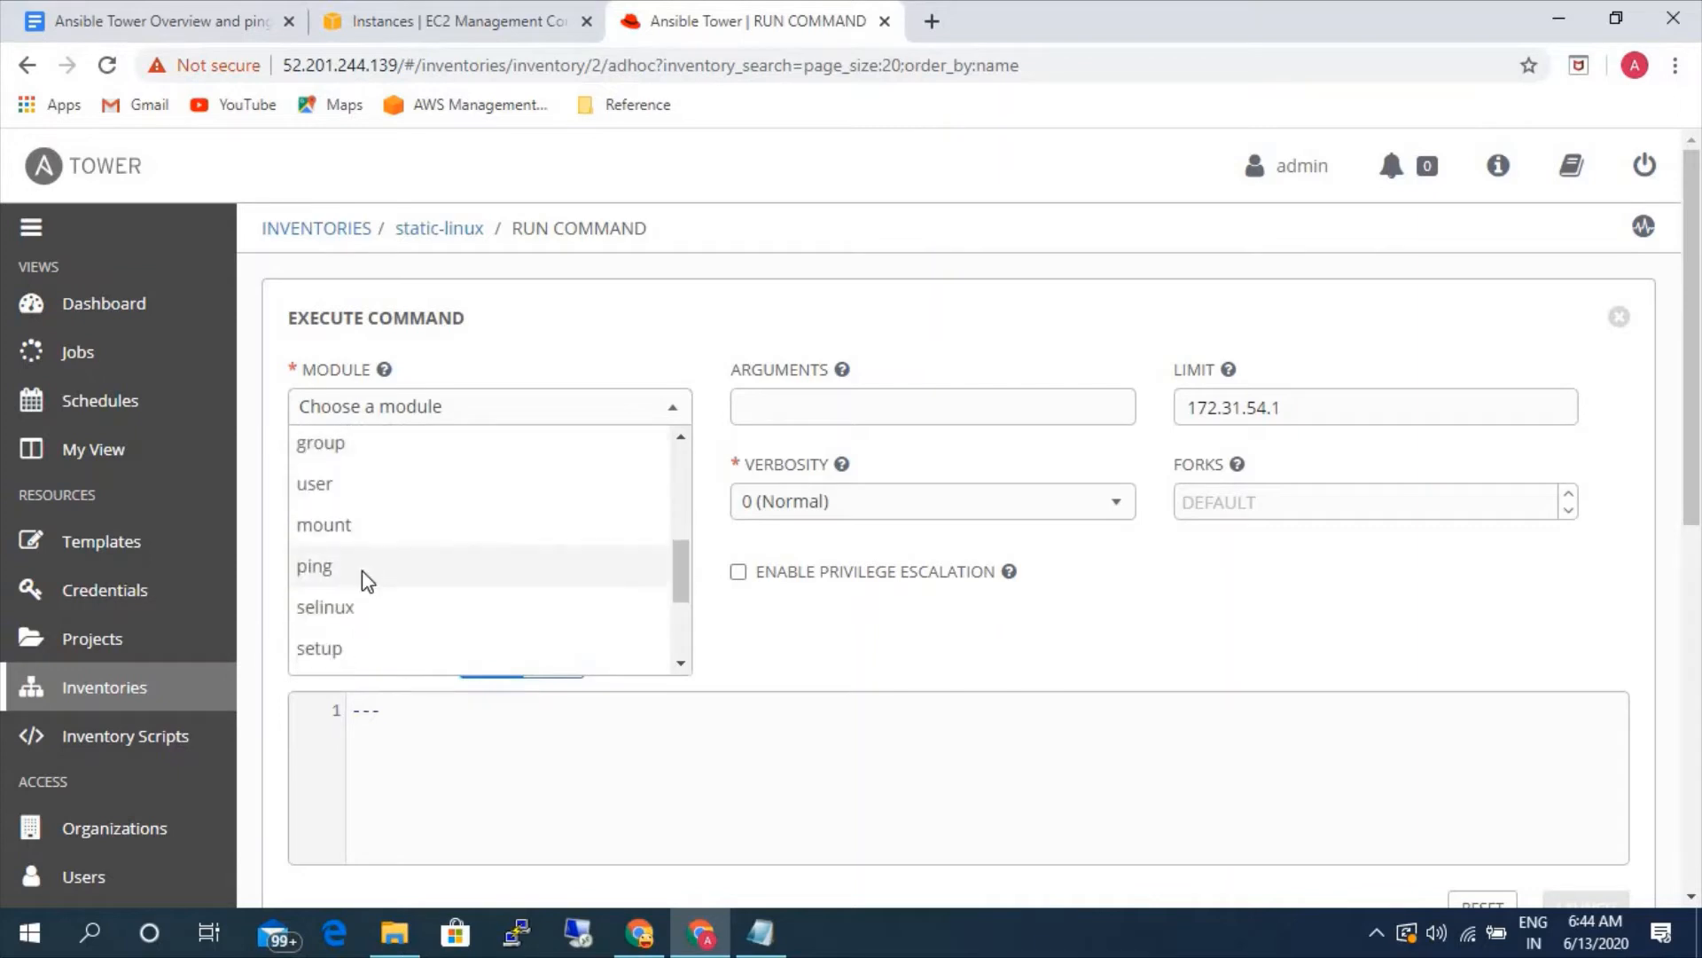
{"action": "left_click", "coordinate": [362, 571]}
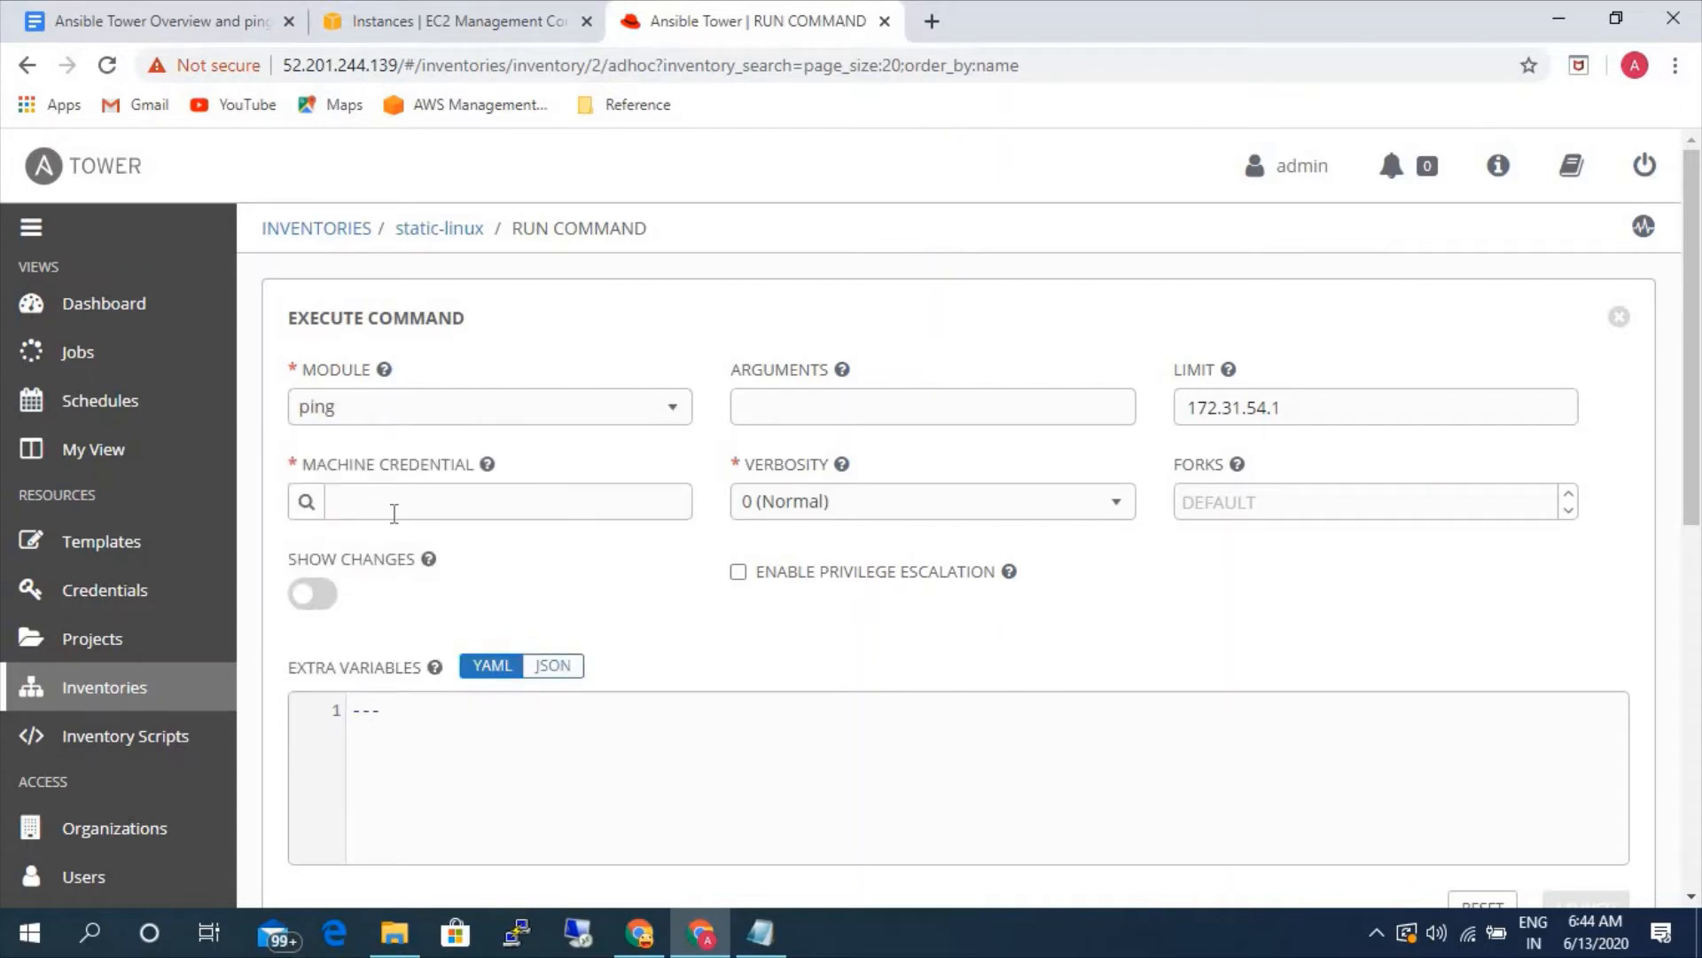
{"action": "left_click", "coordinate": [306, 502]}
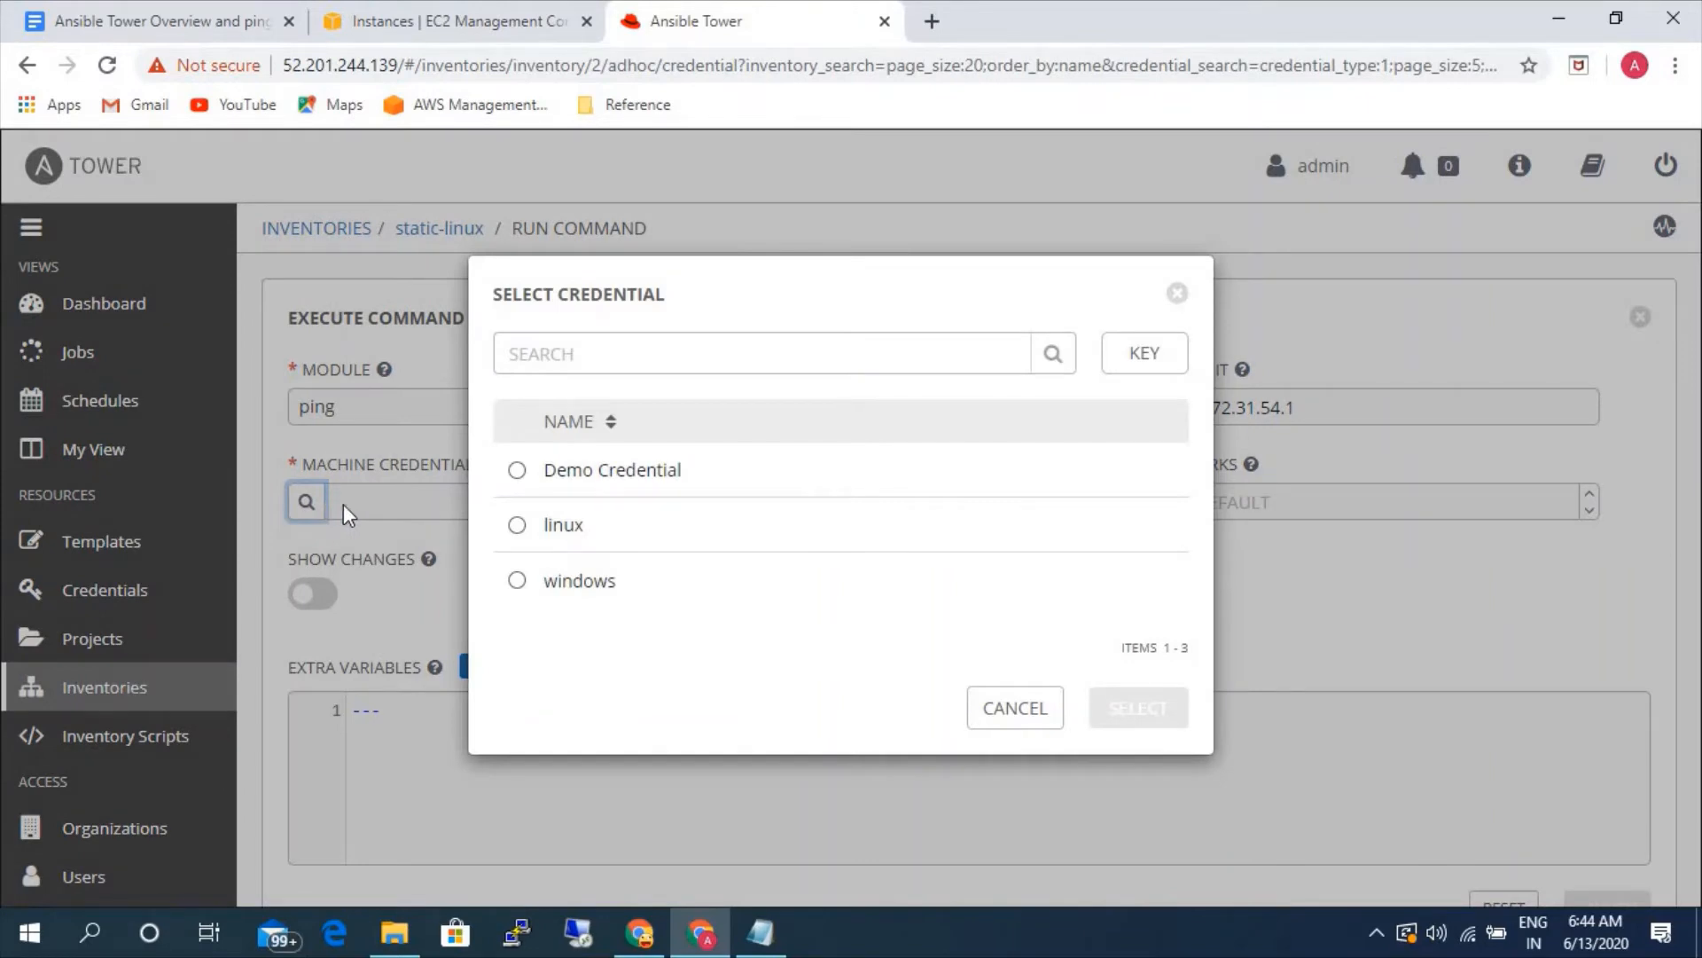
{"action": "left_click", "coordinate": [562, 524]}
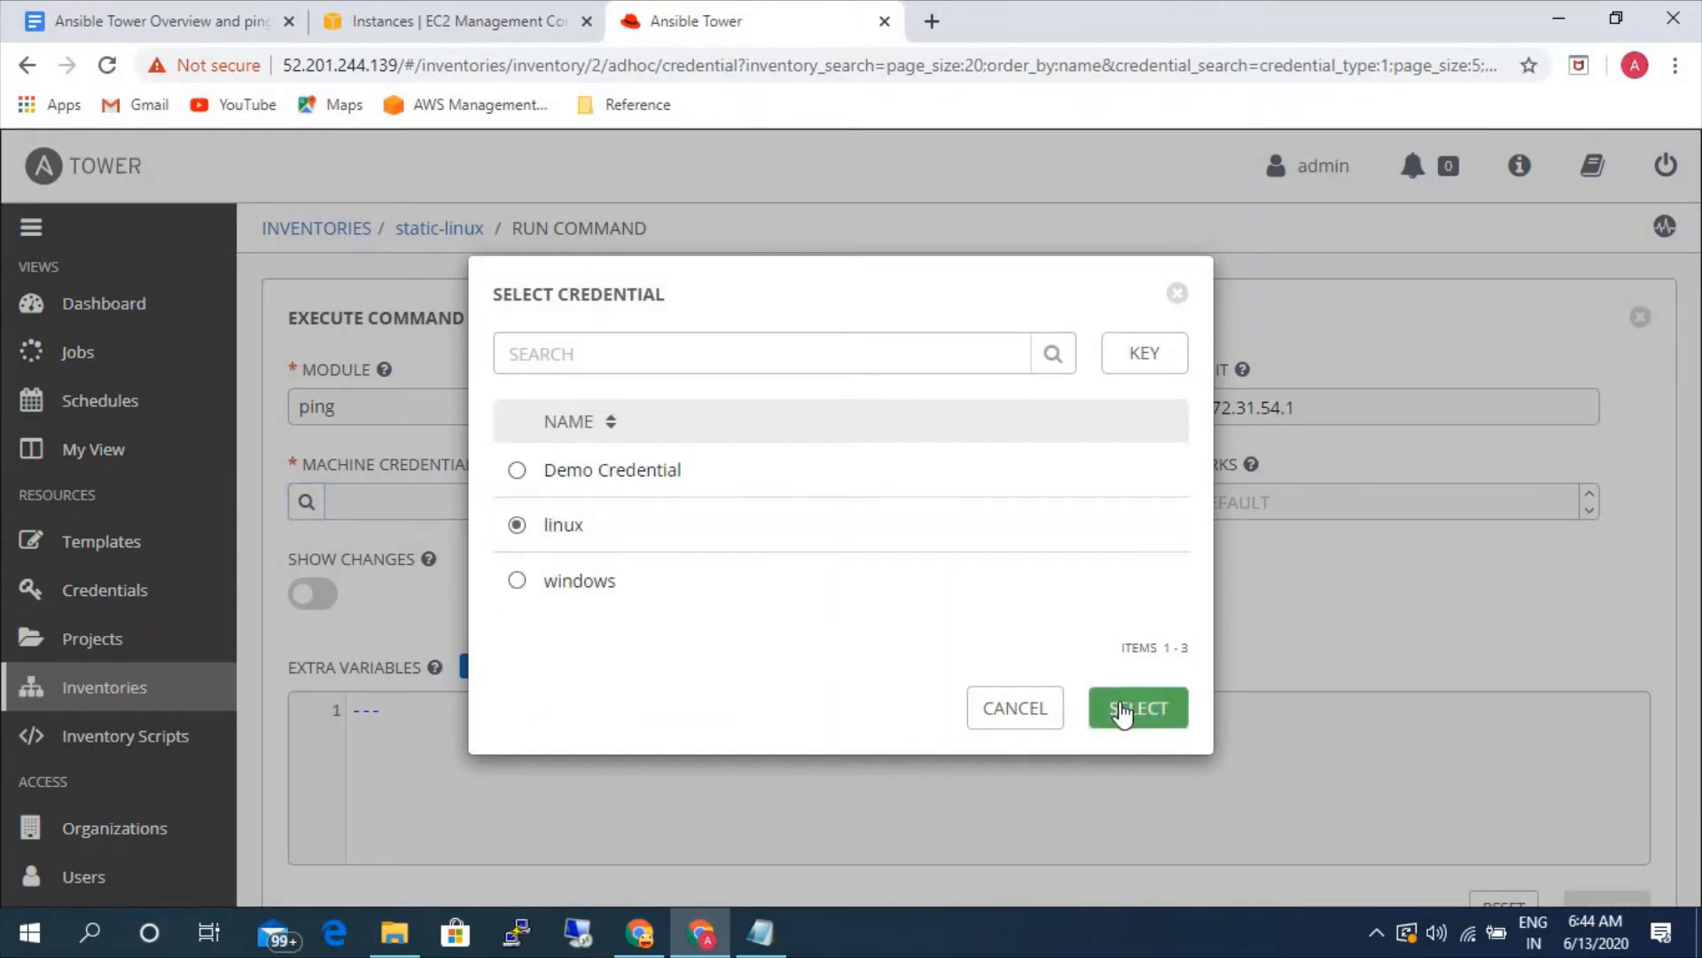
{"action": "left_click", "coordinate": [1122, 709]}
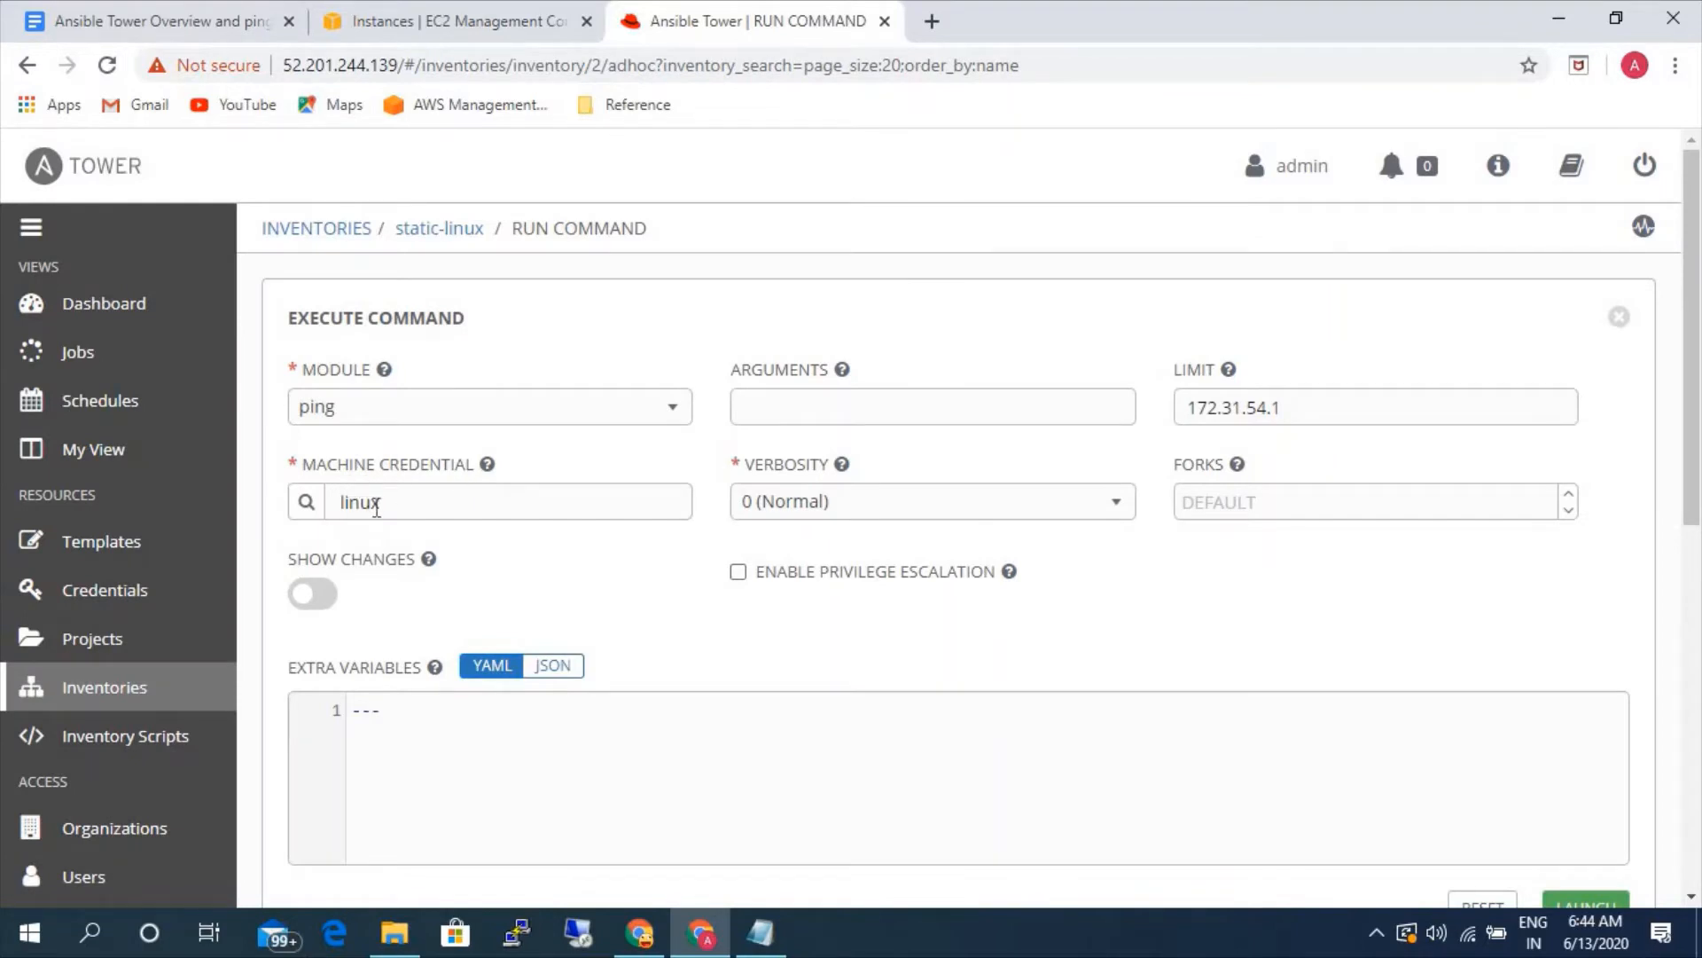
- Browse the available modules for the command, choosing yum, apt and command in turn
{"action": "left_click", "coordinate": [494, 418]}
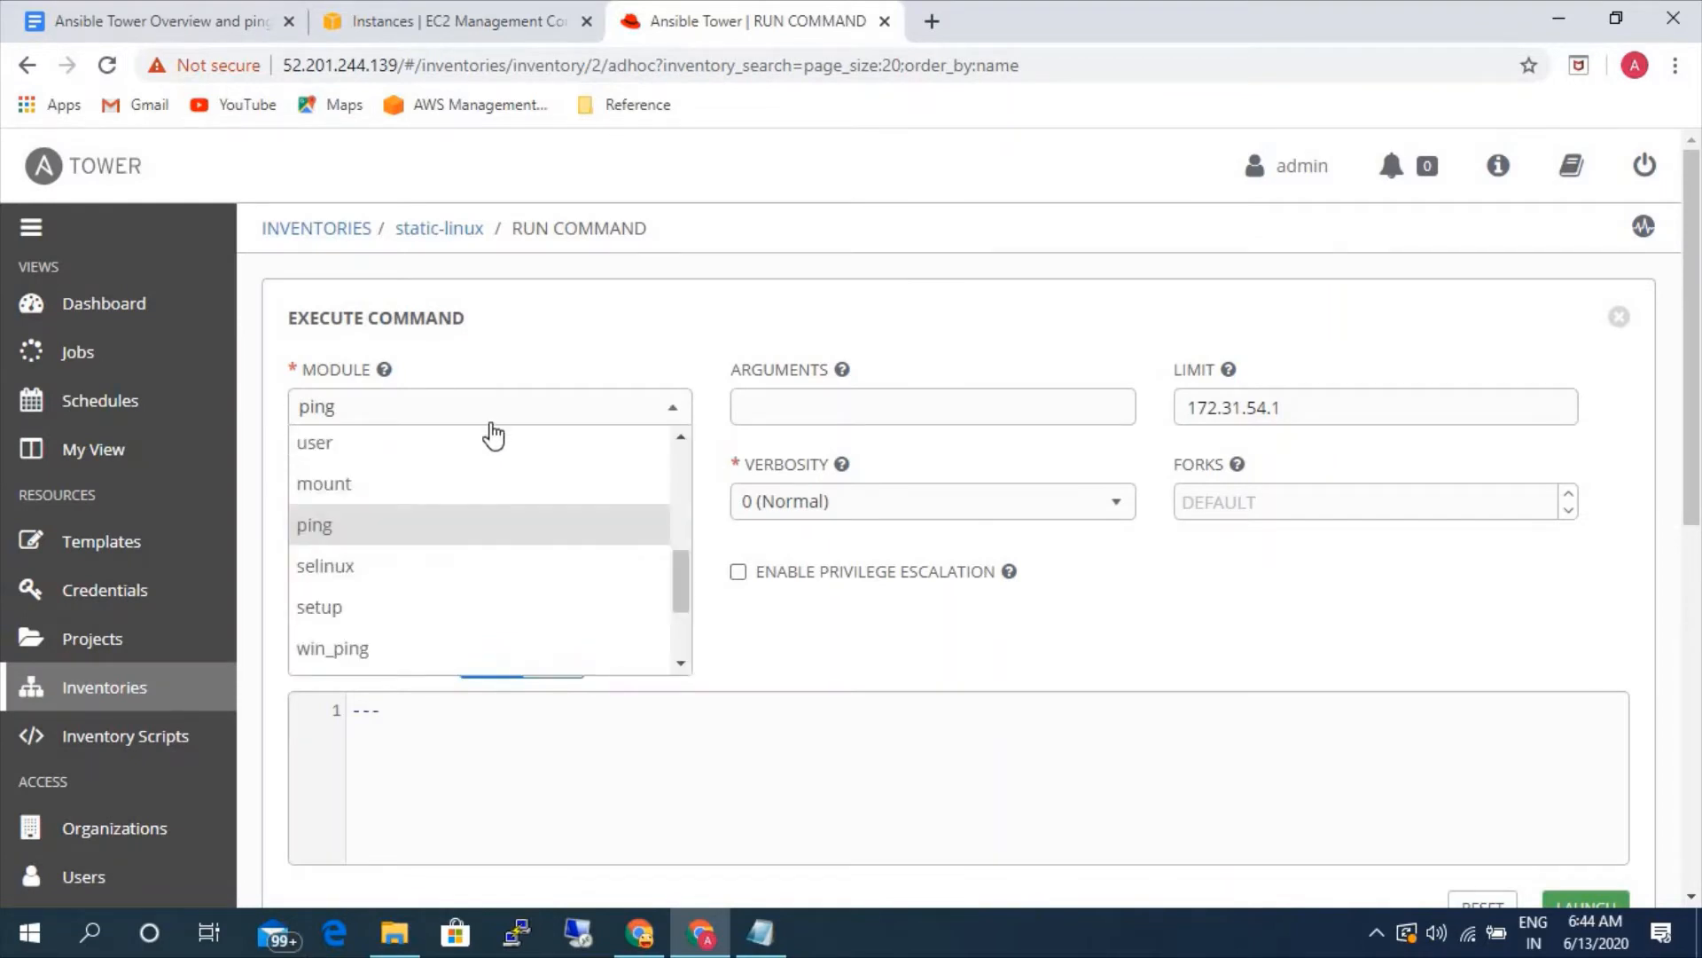
{"action": "scroll", "coordinate": [397, 581], "scroll_direction": "down", "scroll_amount": 2}
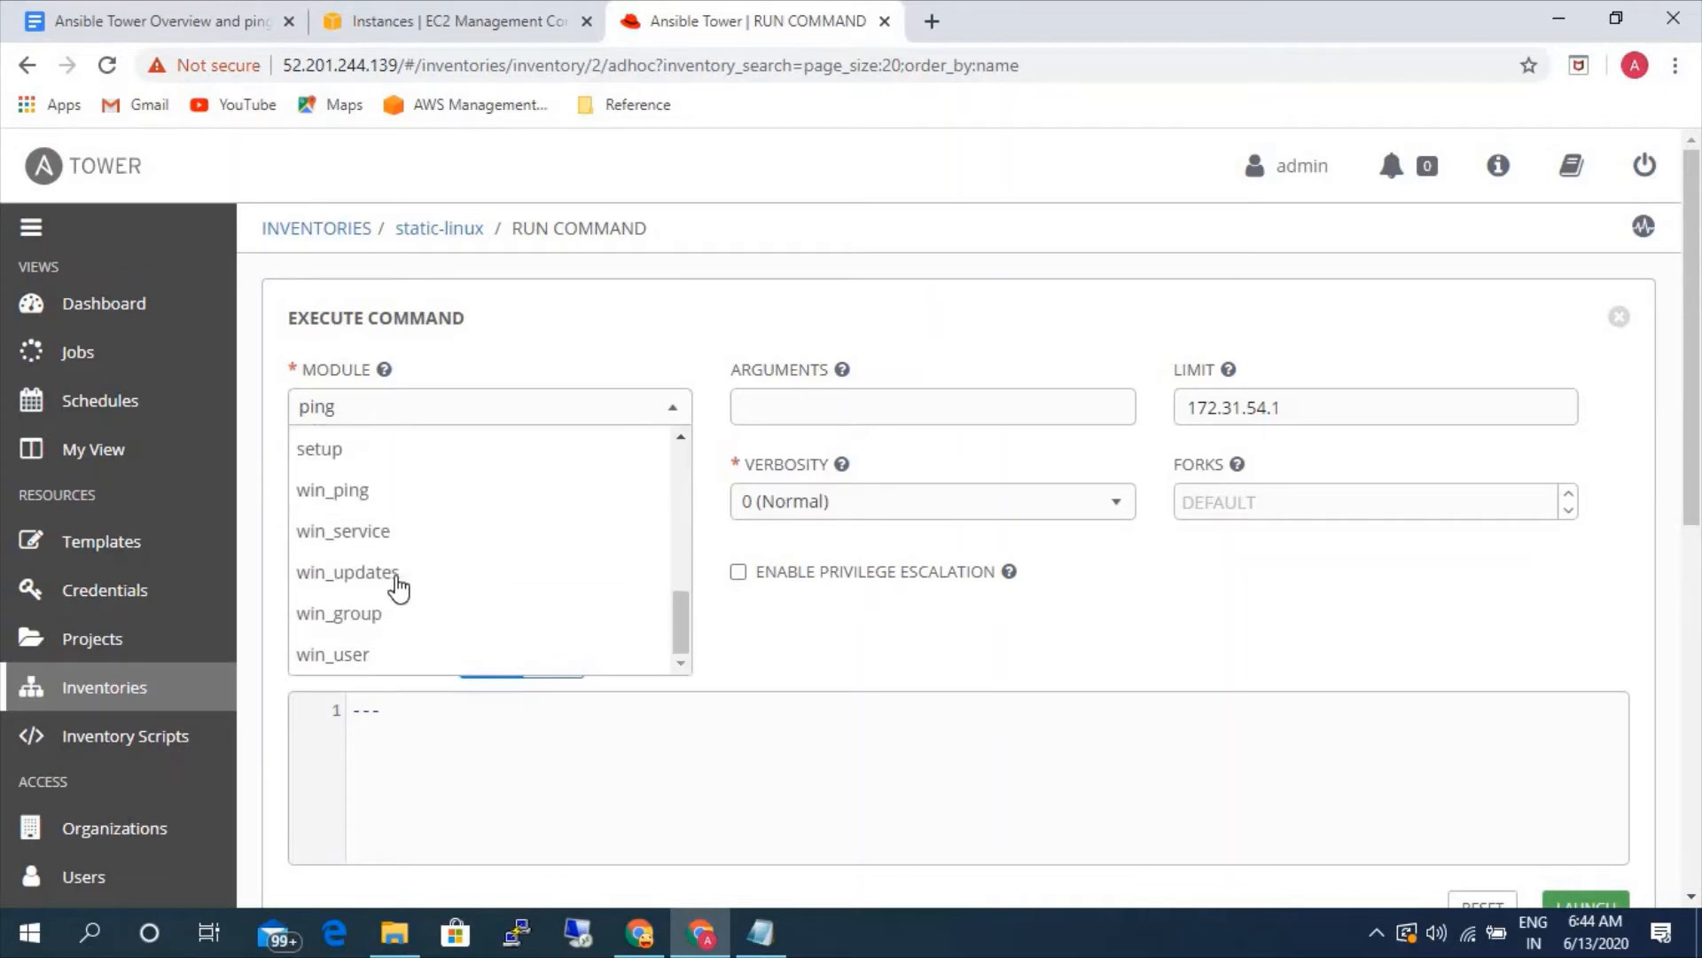
{"action": "scroll", "coordinate": [396, 581], "scroll_direction": "up", "scroll_amount": 5}
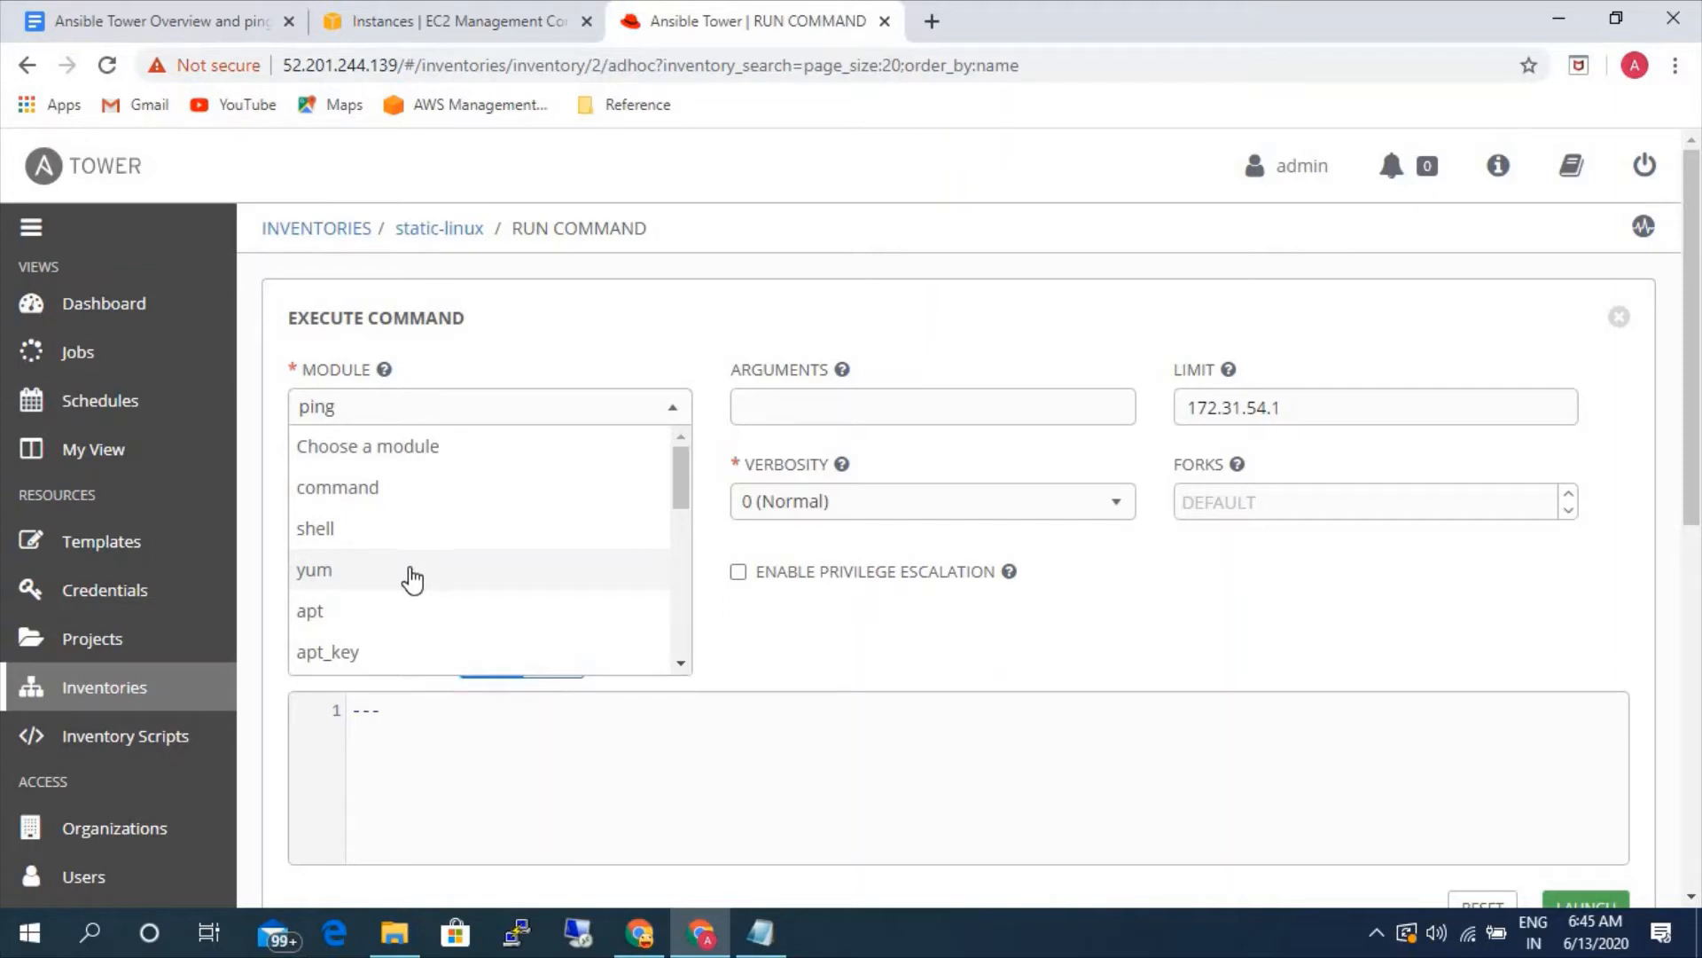
{"action": "left_click", "coordinate": [359, 585]}
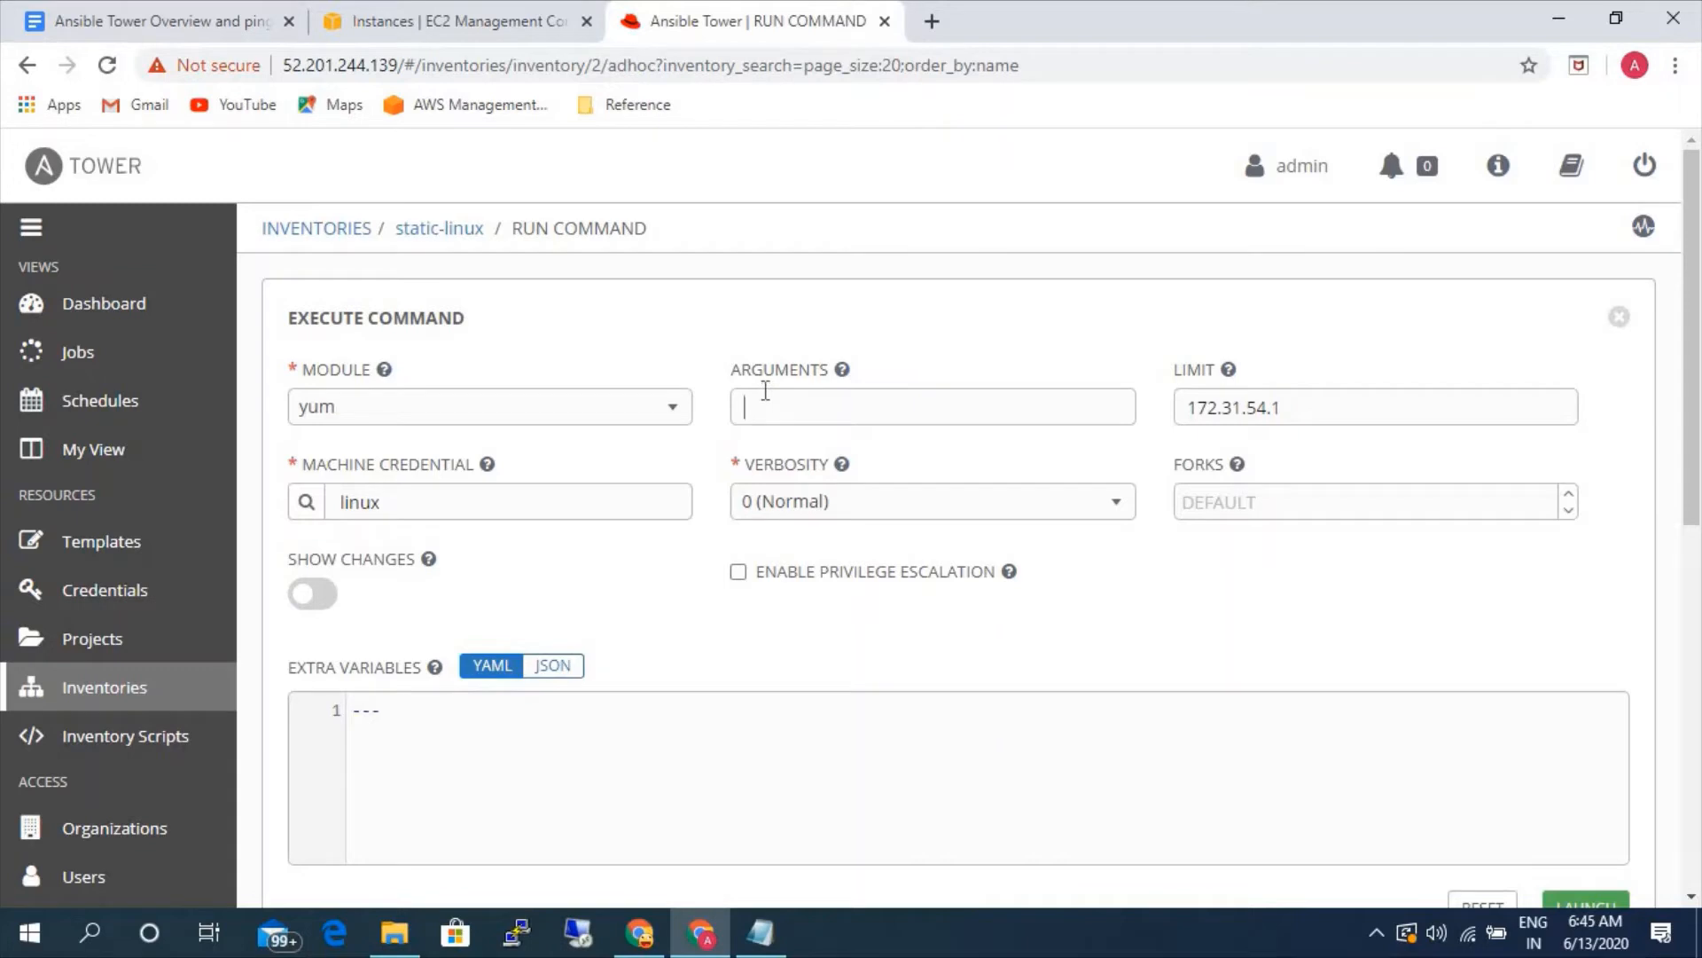
{"action": "left_click", "coordinate": [451, 415]}
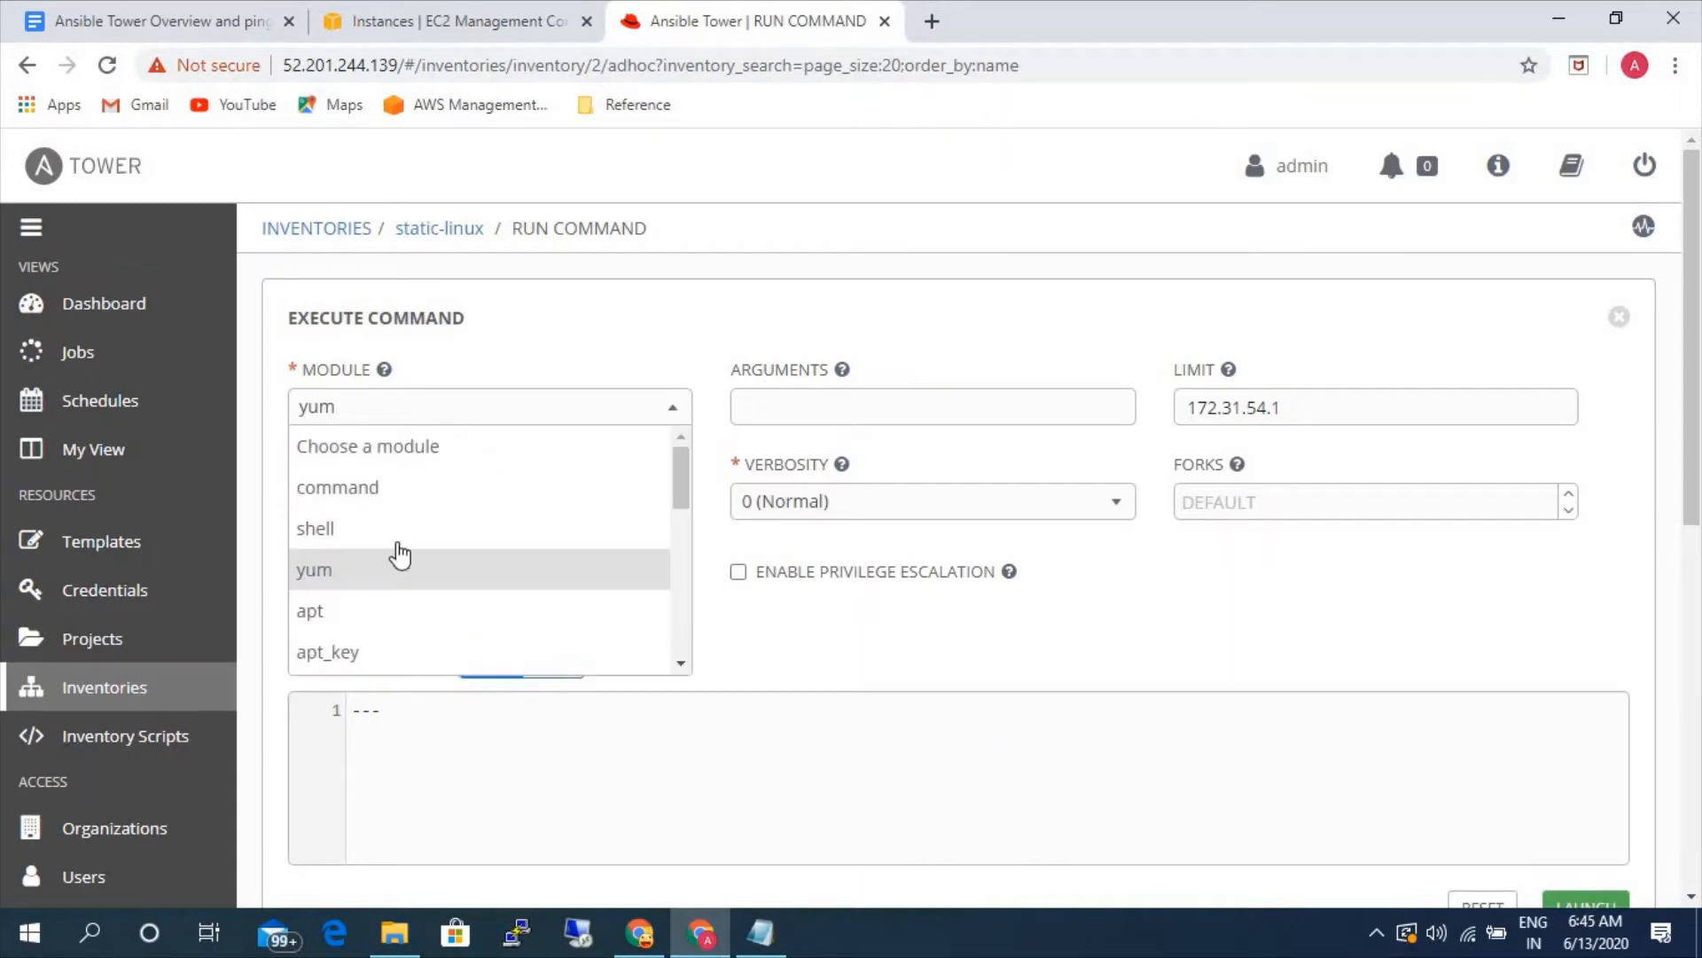
{"action": "scroll", "coordinate": [373, 567], "scroll_direction": "down", "scroll_amount": 1}
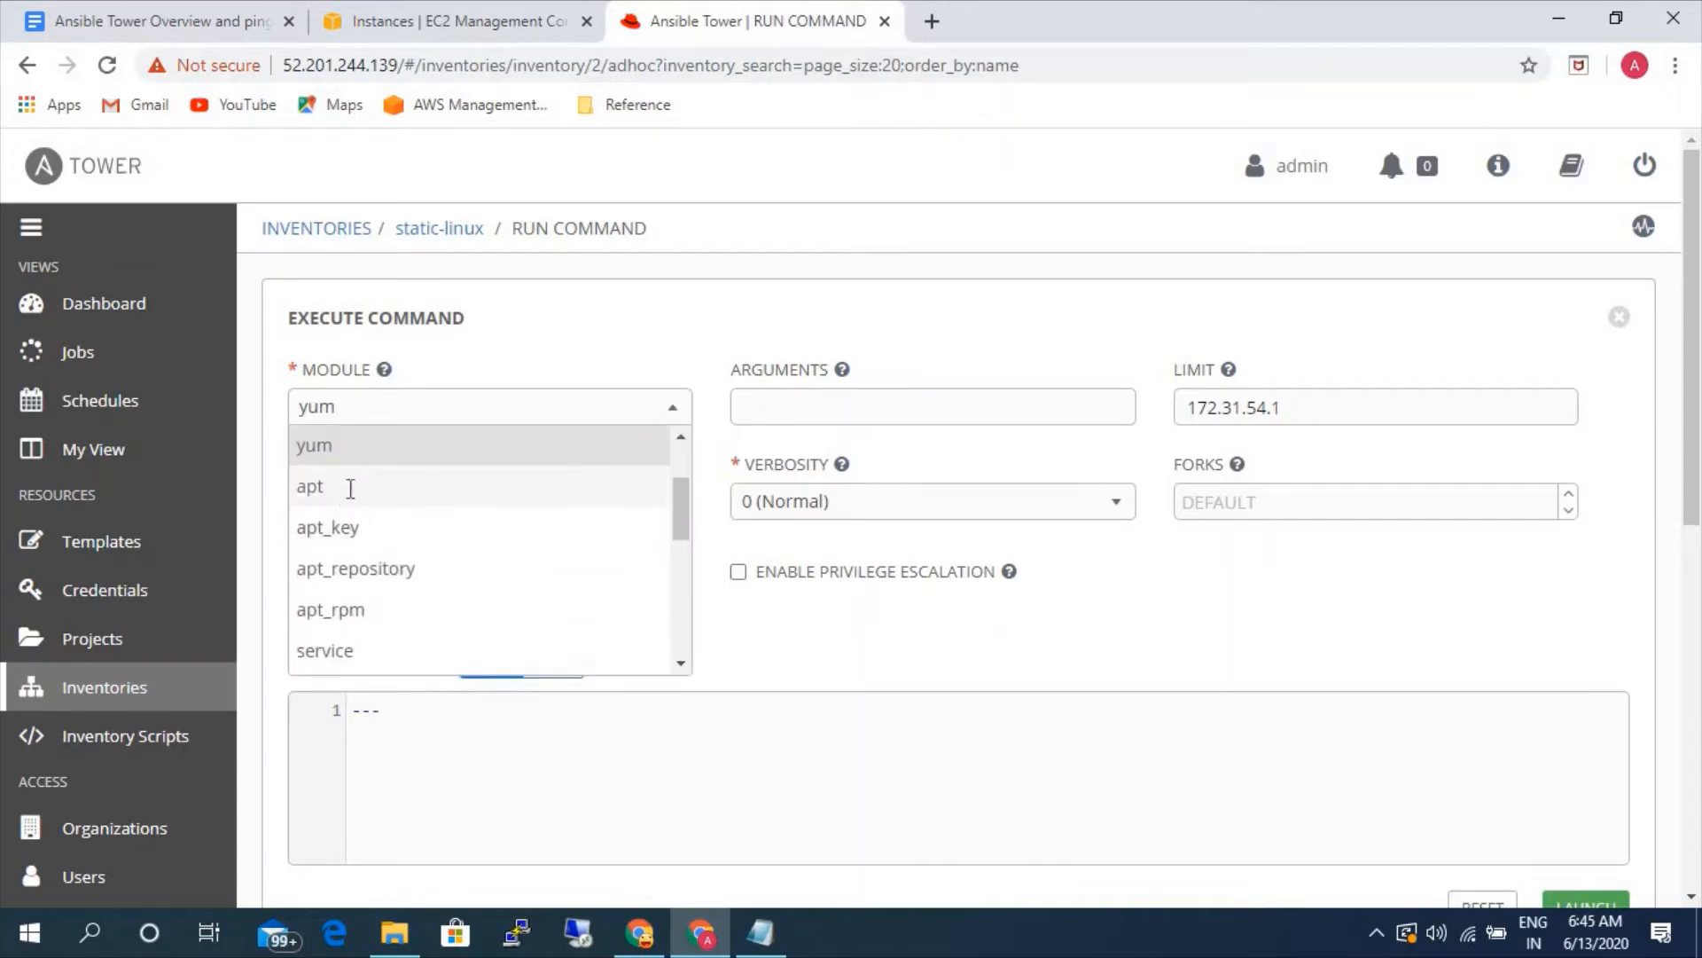
{"action": "left_click", "coordinate": [349, 490]}
{"action": "left_click", "coordinate": [446, 413]}
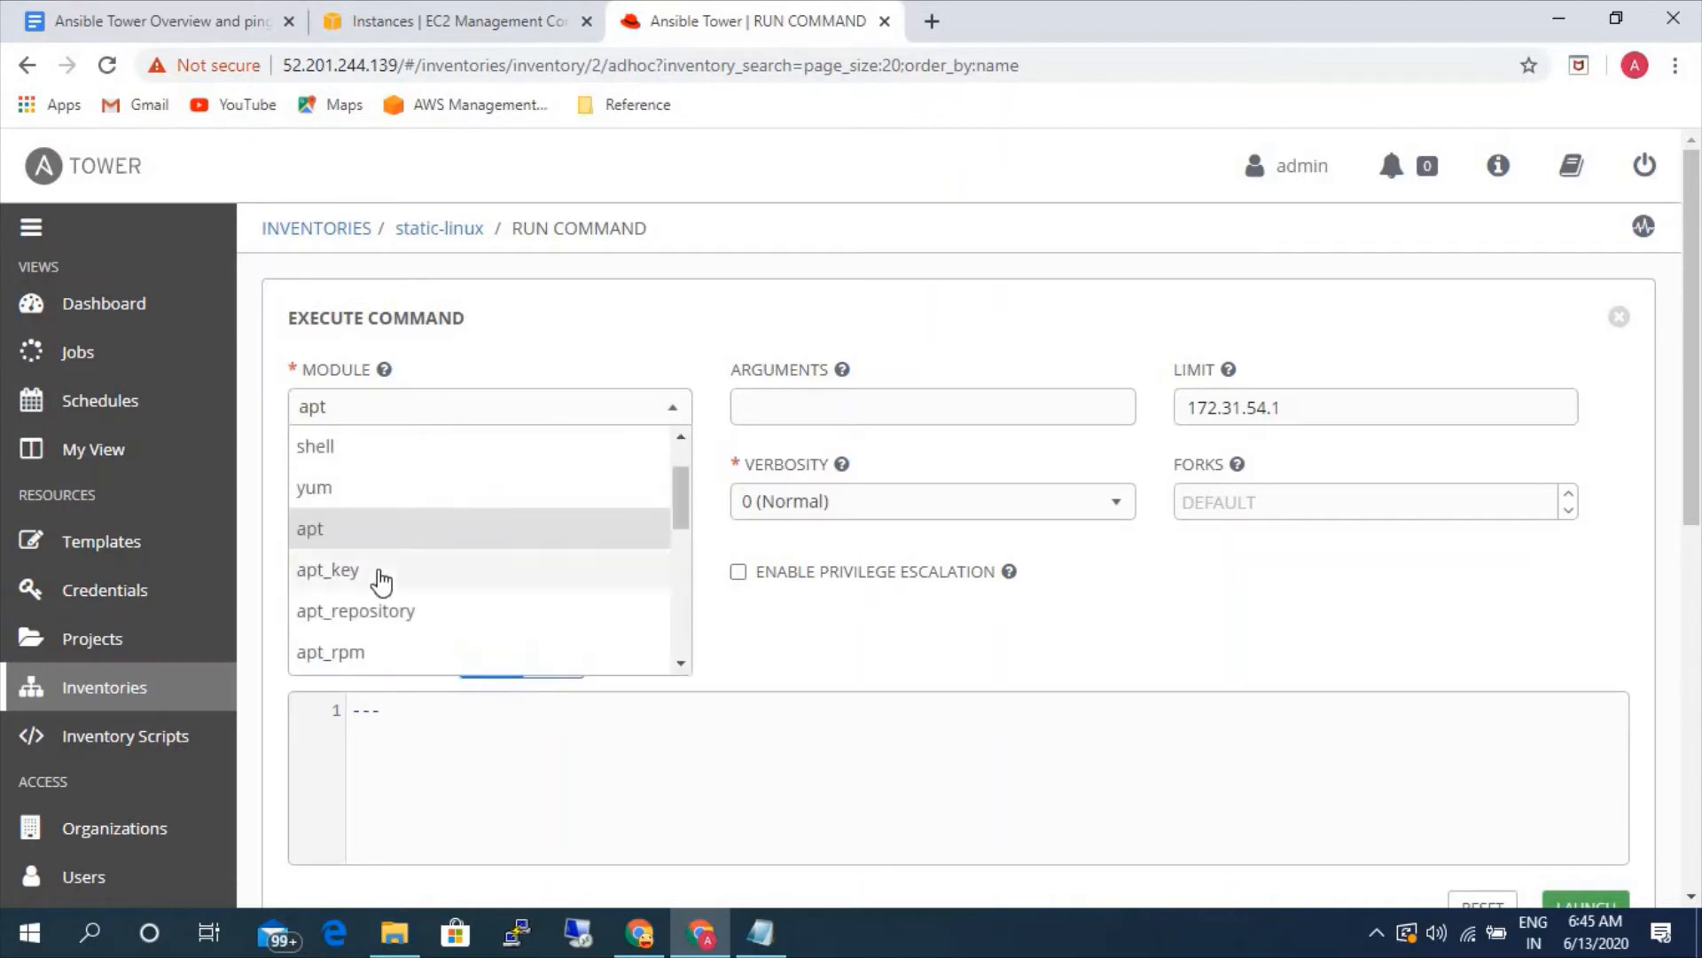
{"action": "scroll", "coordinate": [372, 568], "scroll_direction": "up", "scroll_amount": 1}
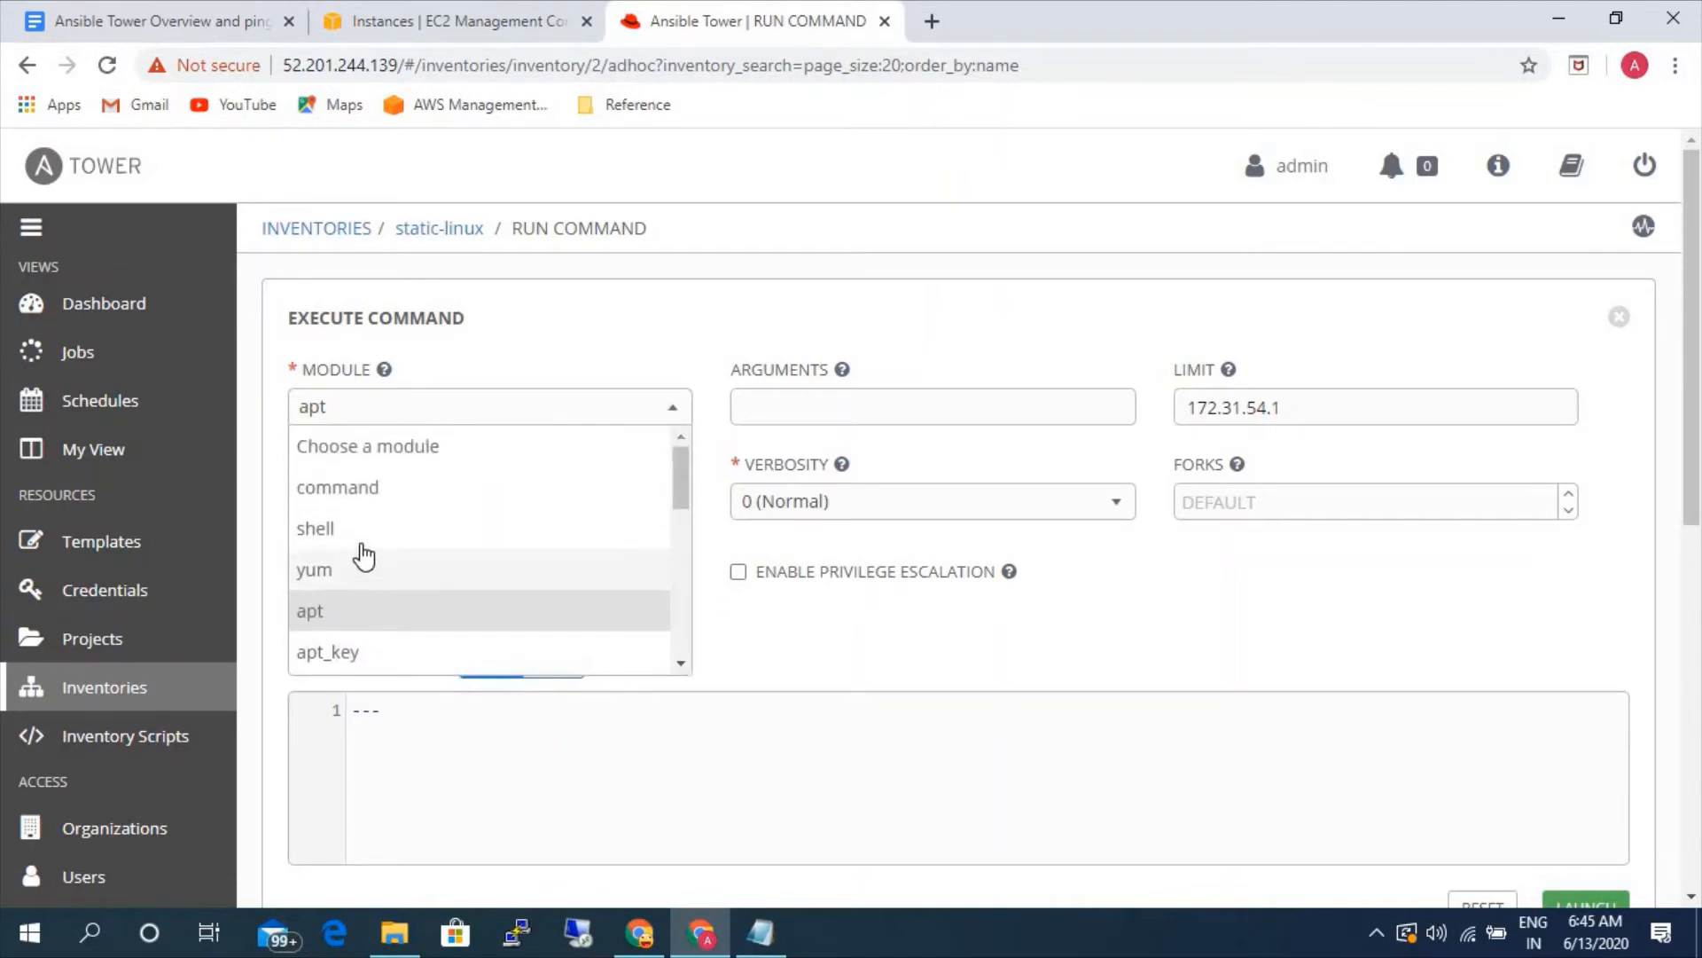
{"action": "left_click", "coordinate": [384, 489]}
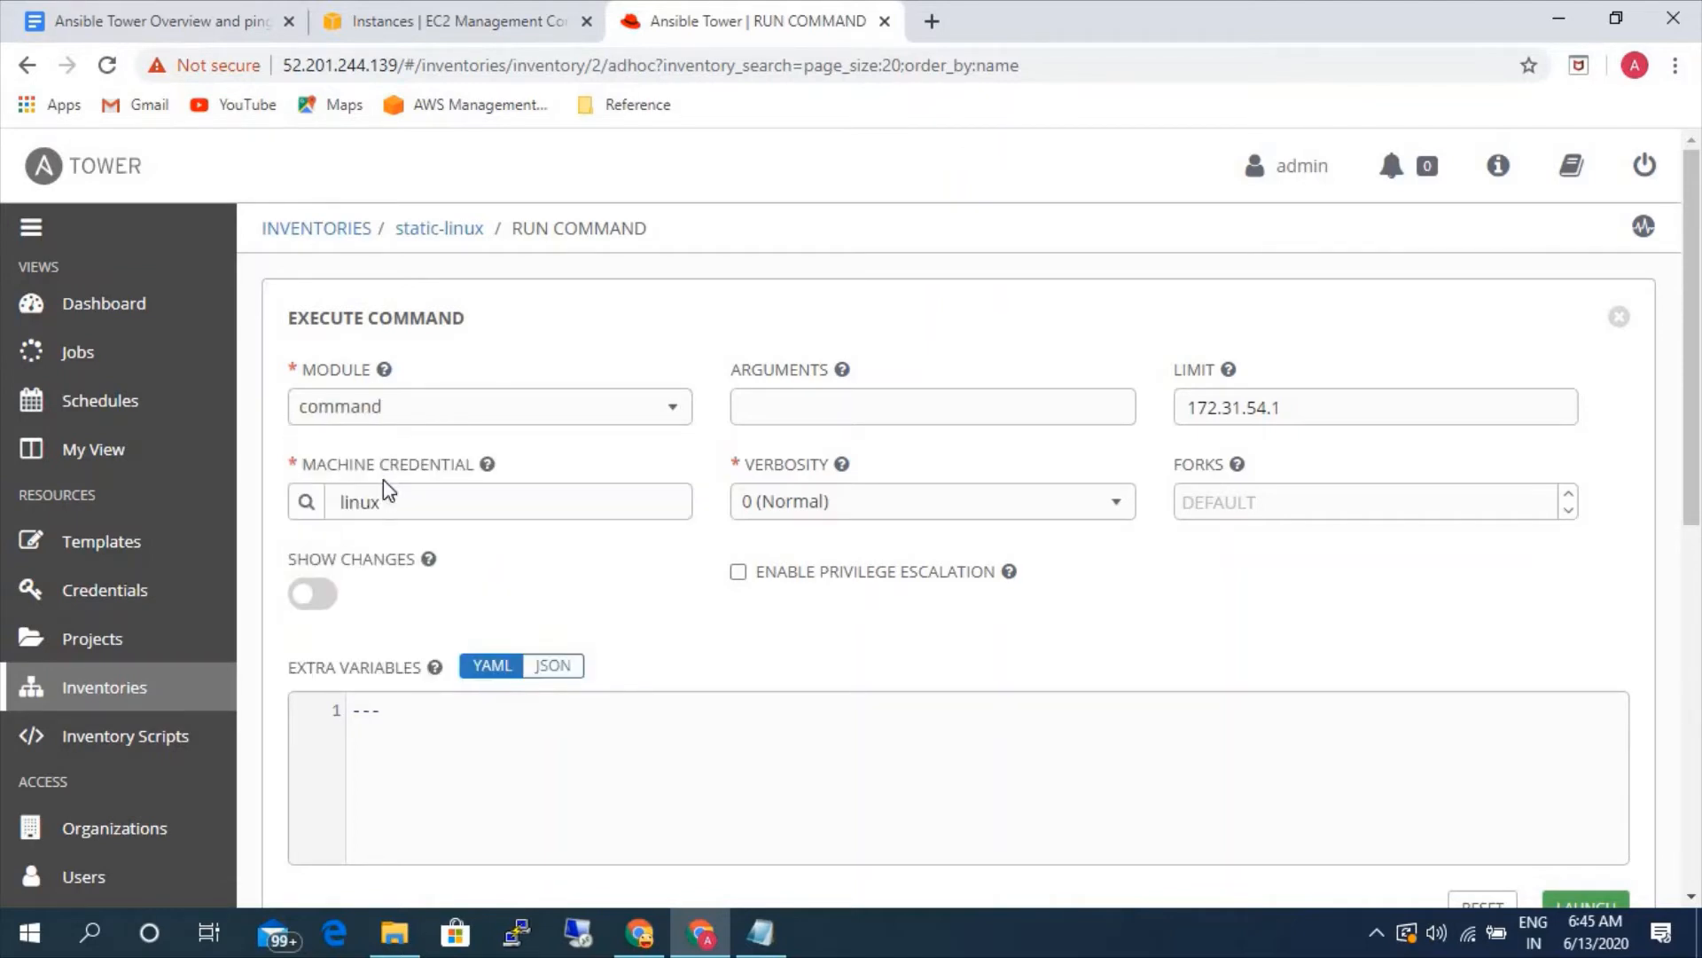
- Set the module to ping and launch the command on the Linux host
{"action": "left_click", "coordinate": [434, 424]}
{"action": "scroll", "coordinate": [387, 567], "scroll_direction": "down", "scroll_amount": 1}
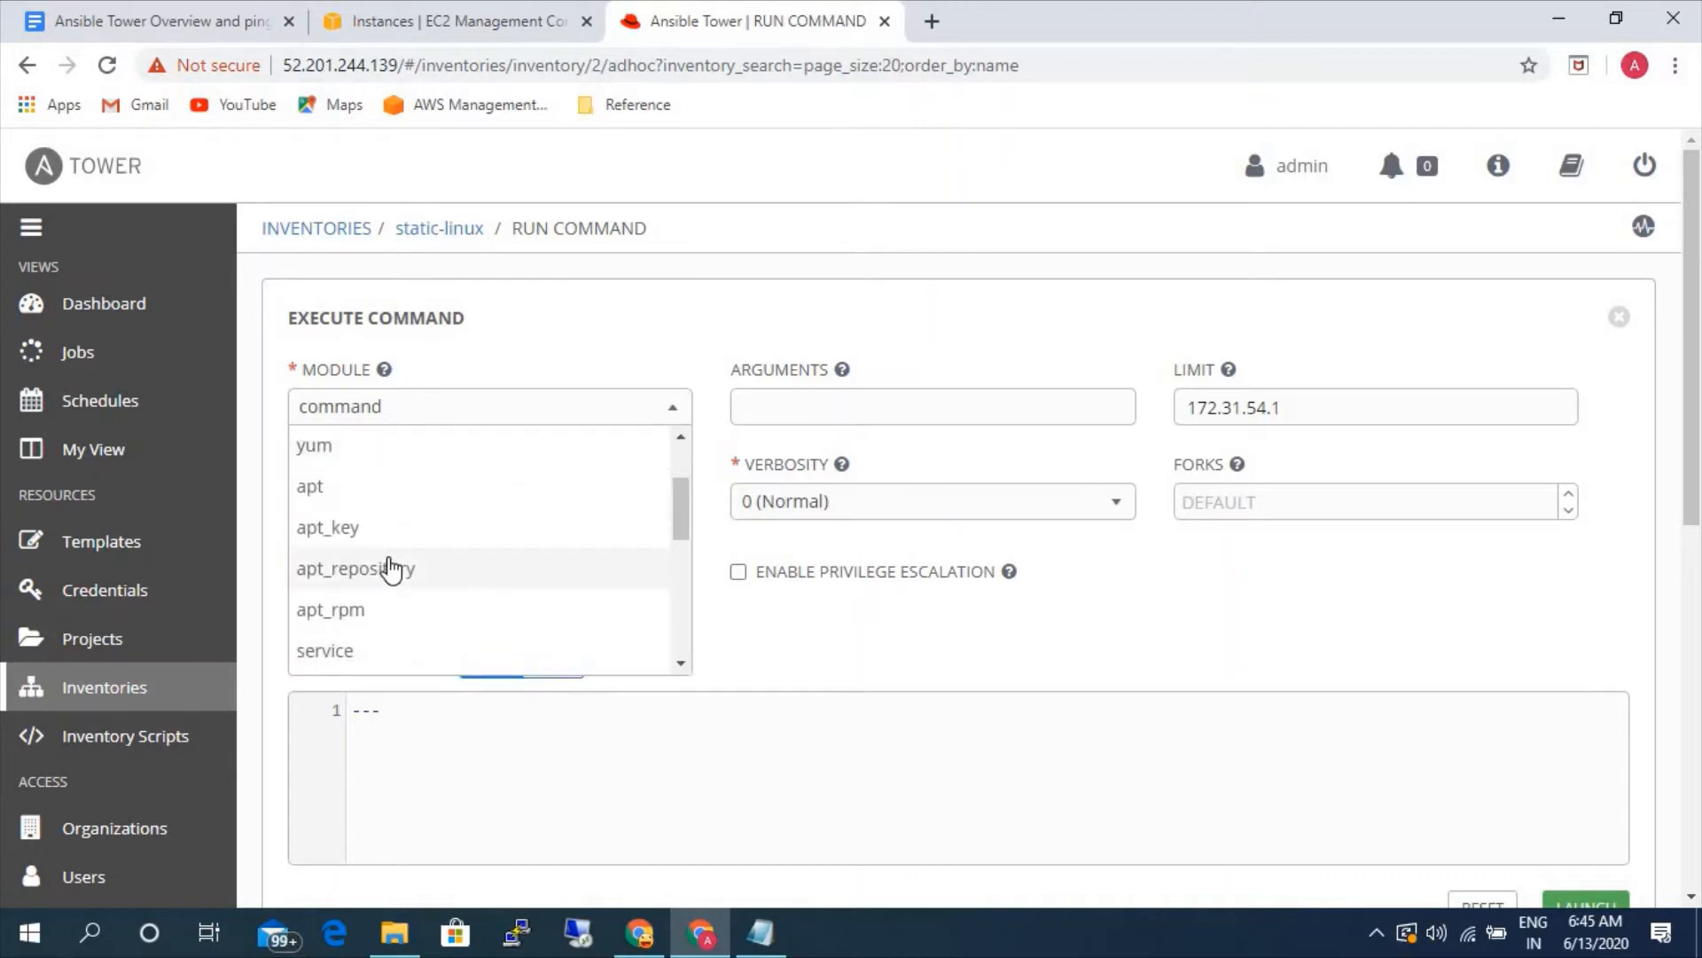
{"action": "scroll", "coordinate": [388, 568], "scroll_direction": "down", "scroll_amount": 2}
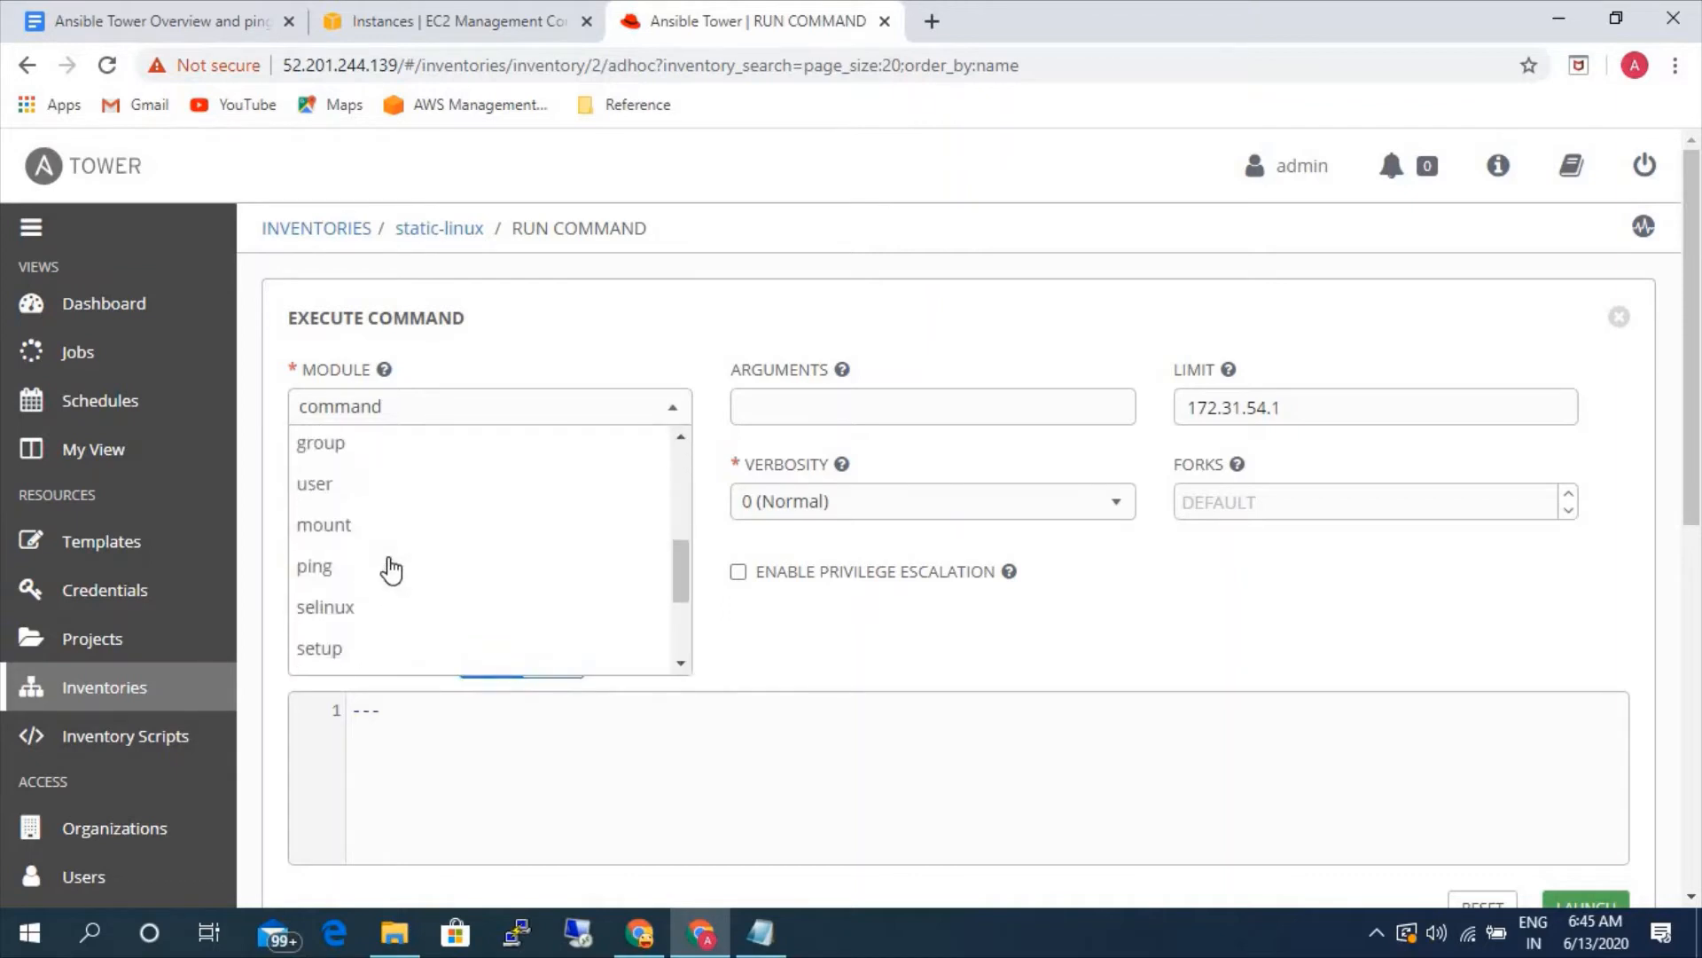
{"action": "left_click", "coordinate": [337, 576]}
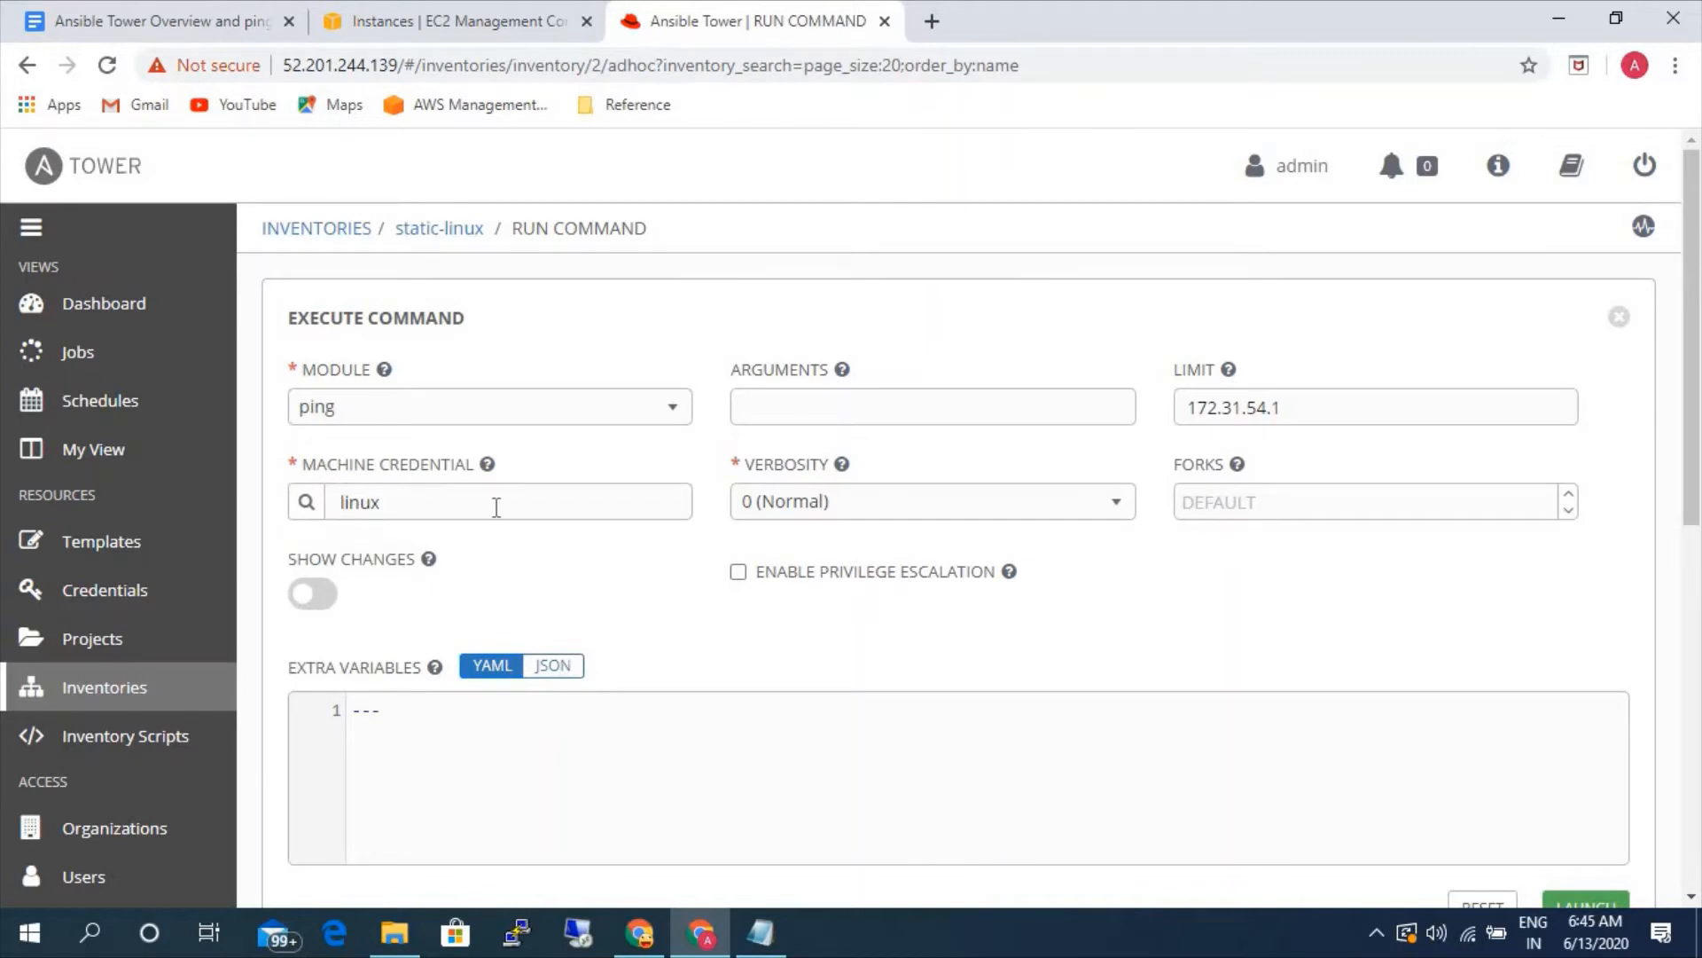
{"action": "scroll", "coordinate": [1240, 592], "scroll_direction": "down", "scroll_amount": 3}
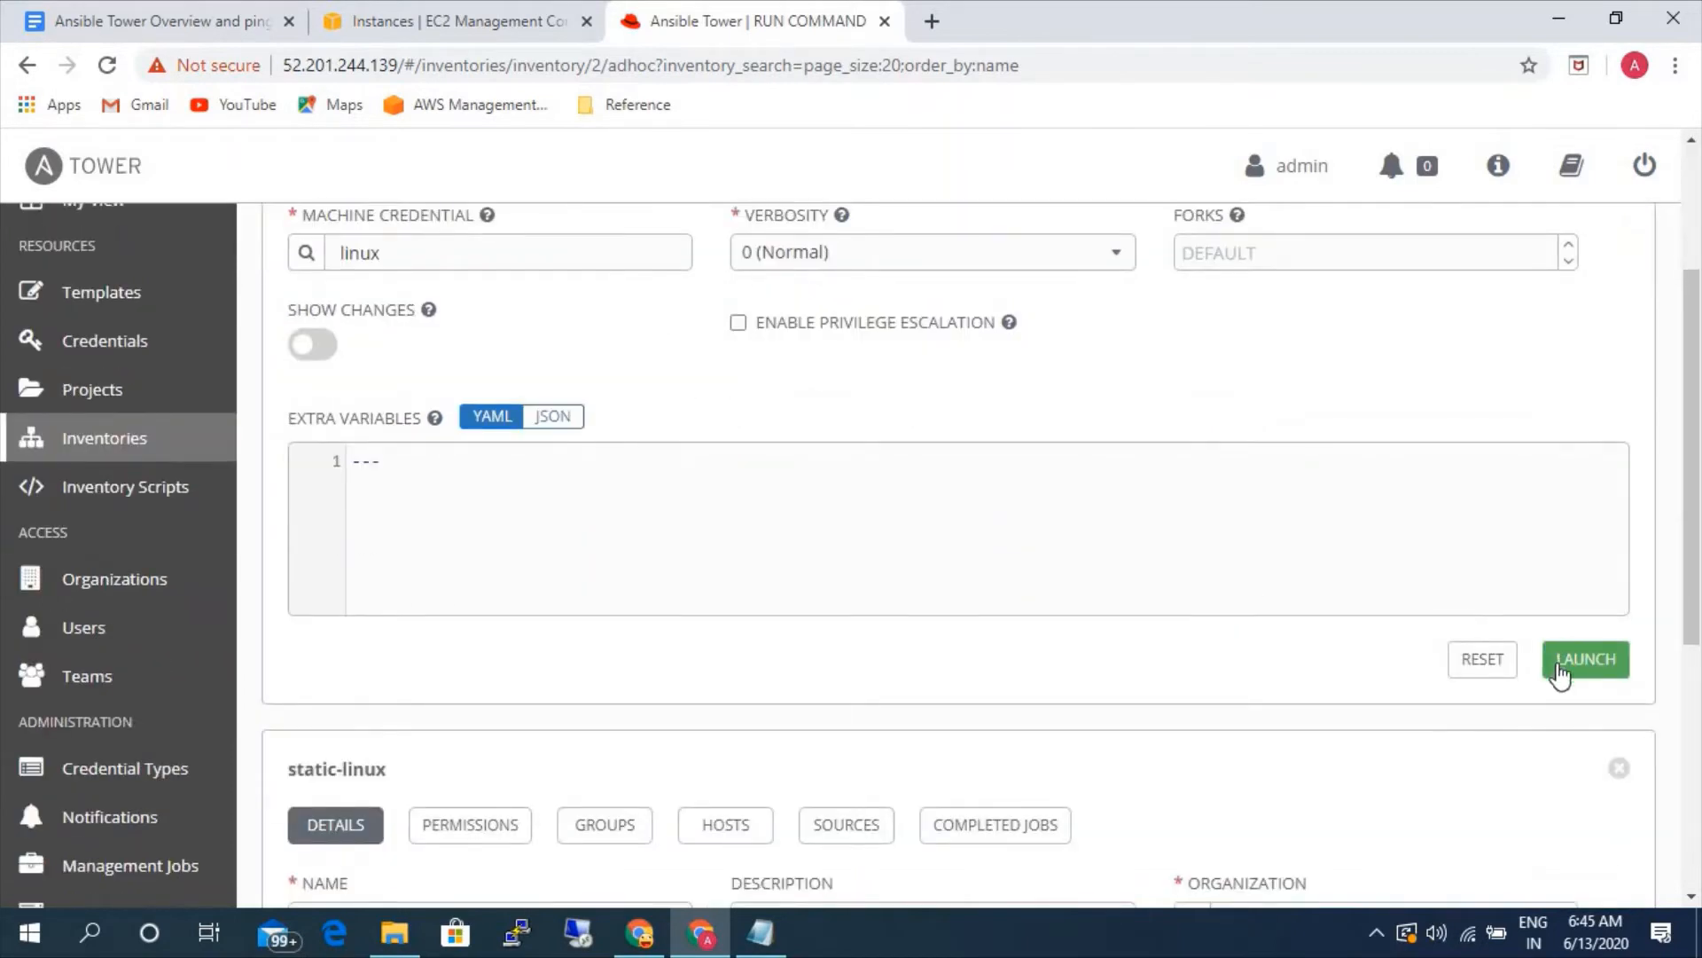
{"action": "left_click", "coordinate": [1586, 659]}
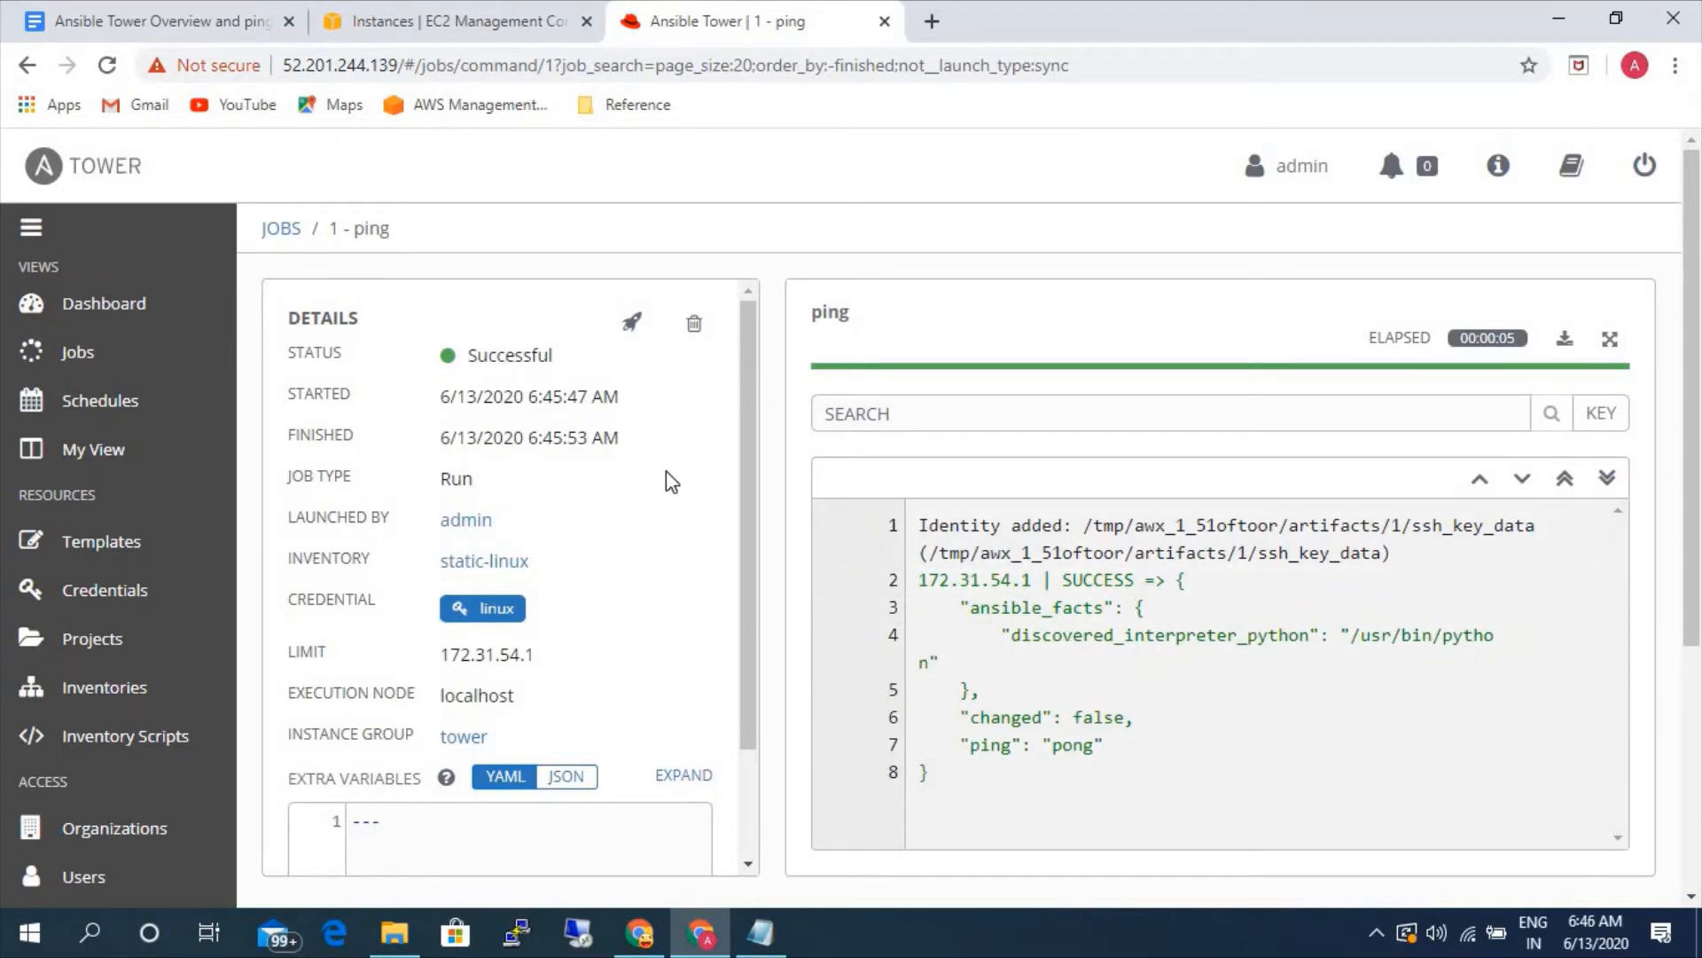
- Switch to the EC2 console, reopen the connection details for windows-server and download its remote desktop file
{"action": "left_click", "coordinate": [413, 18]}
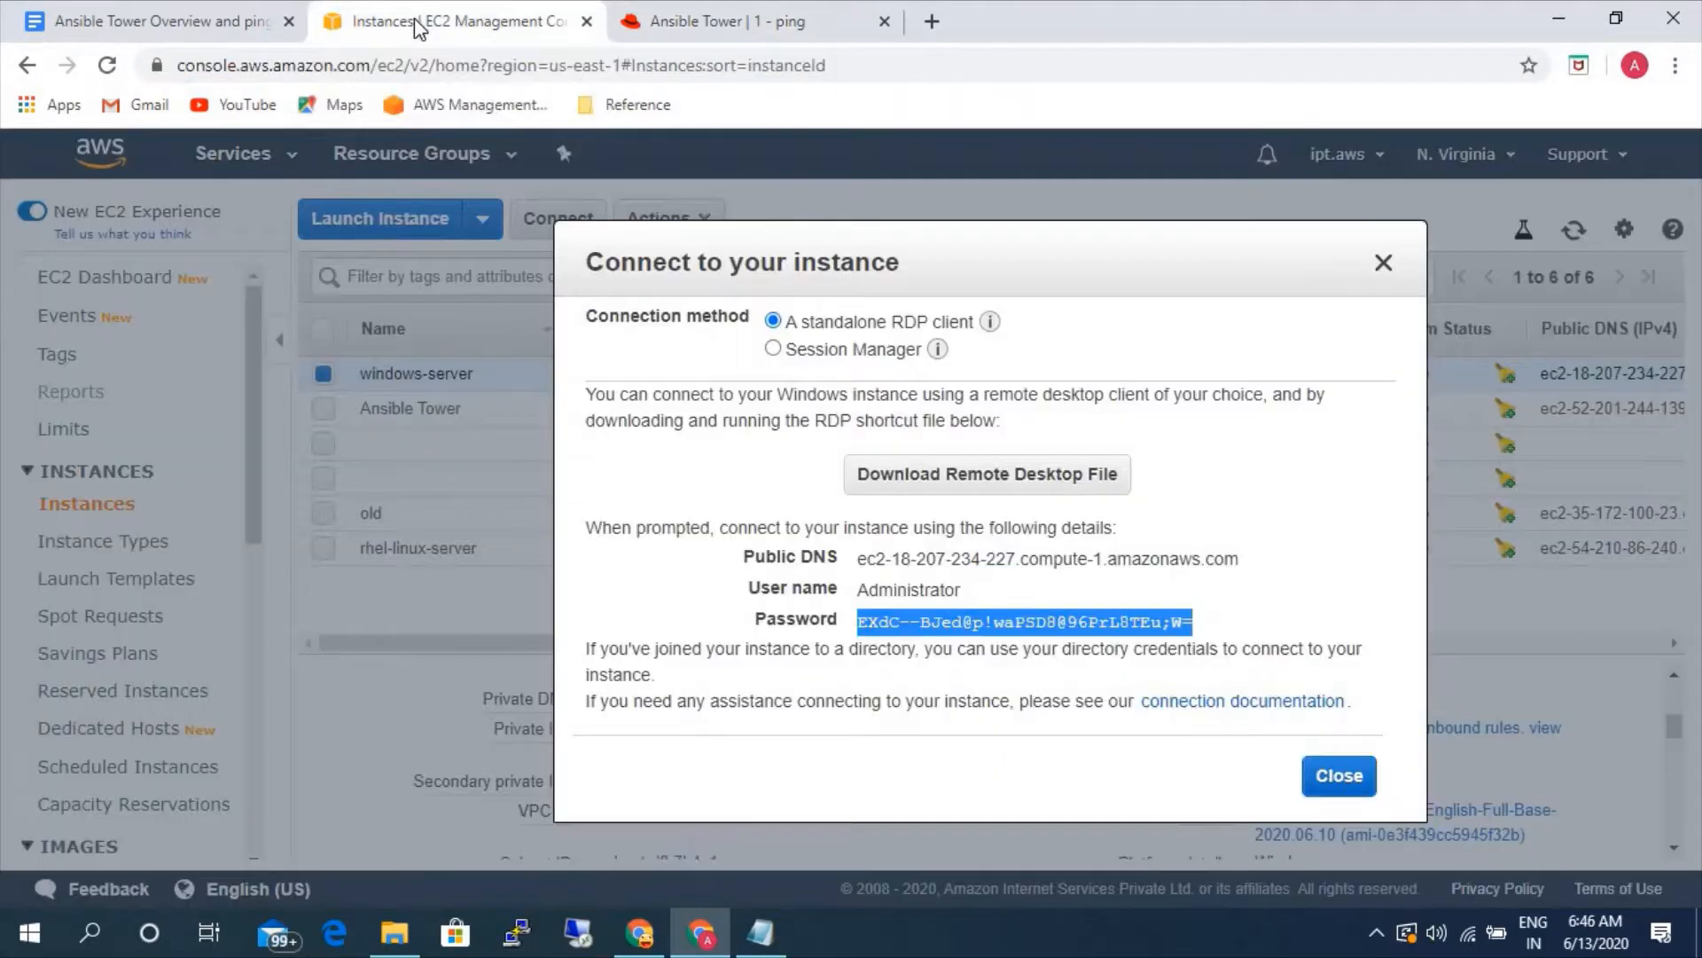
{"action": "left_click", "coordinate": [1338, 777]}
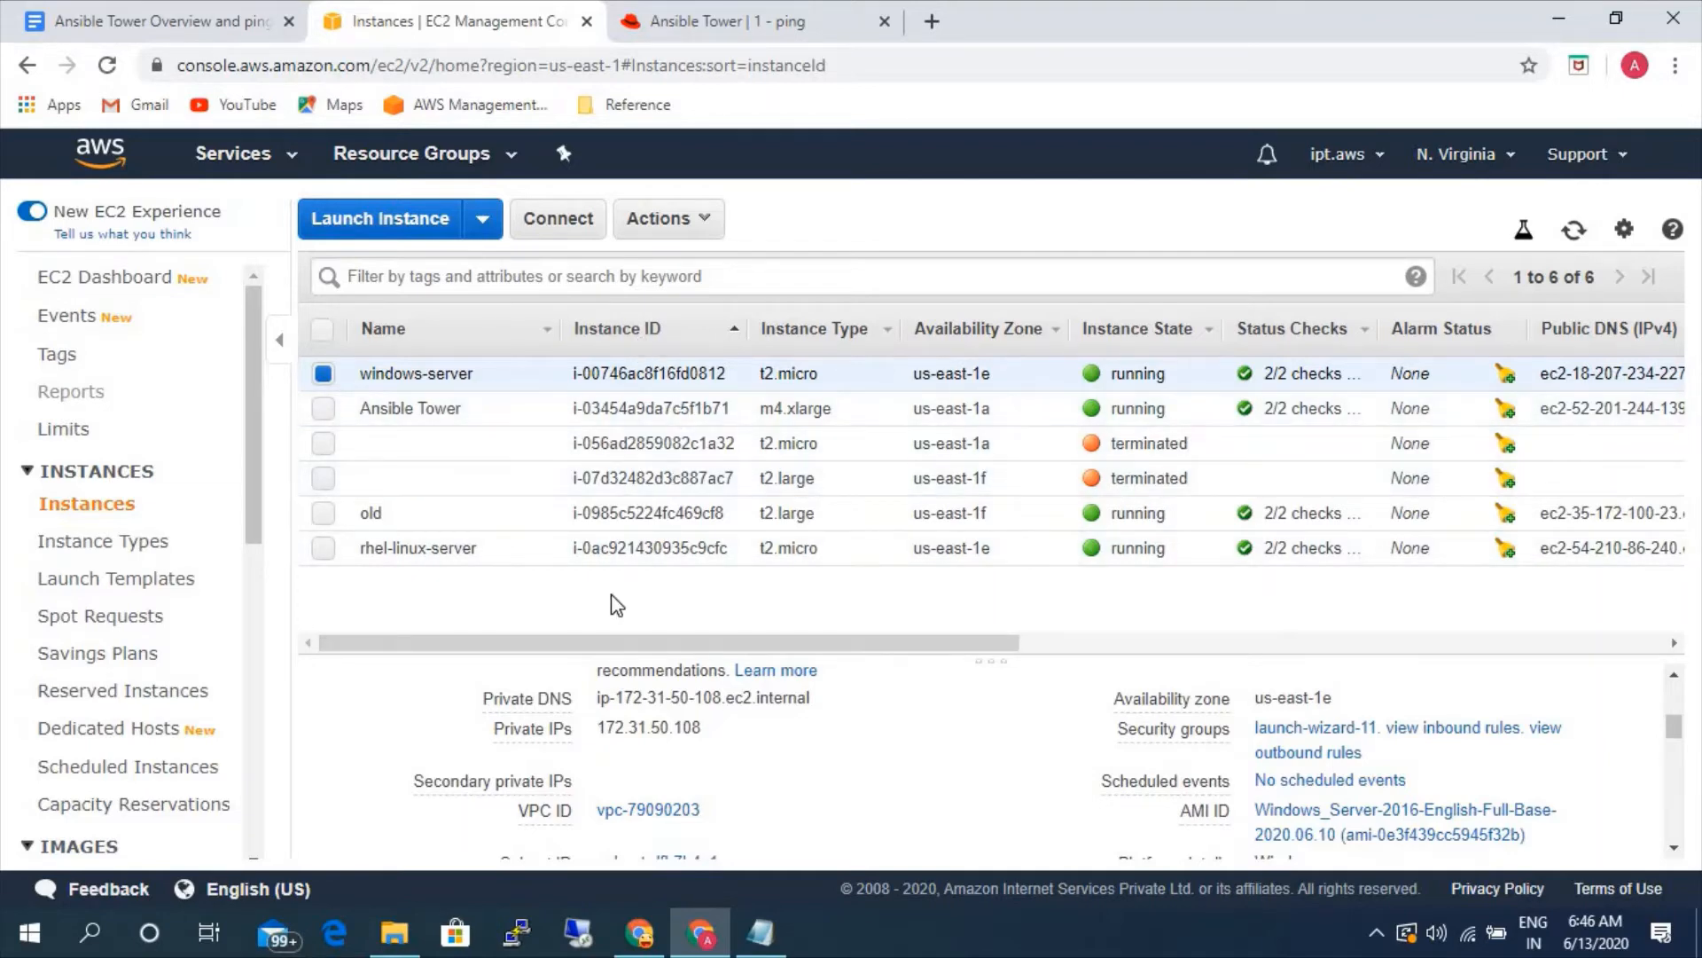
{"action": "left_click", "coordinate": [560, 218]}
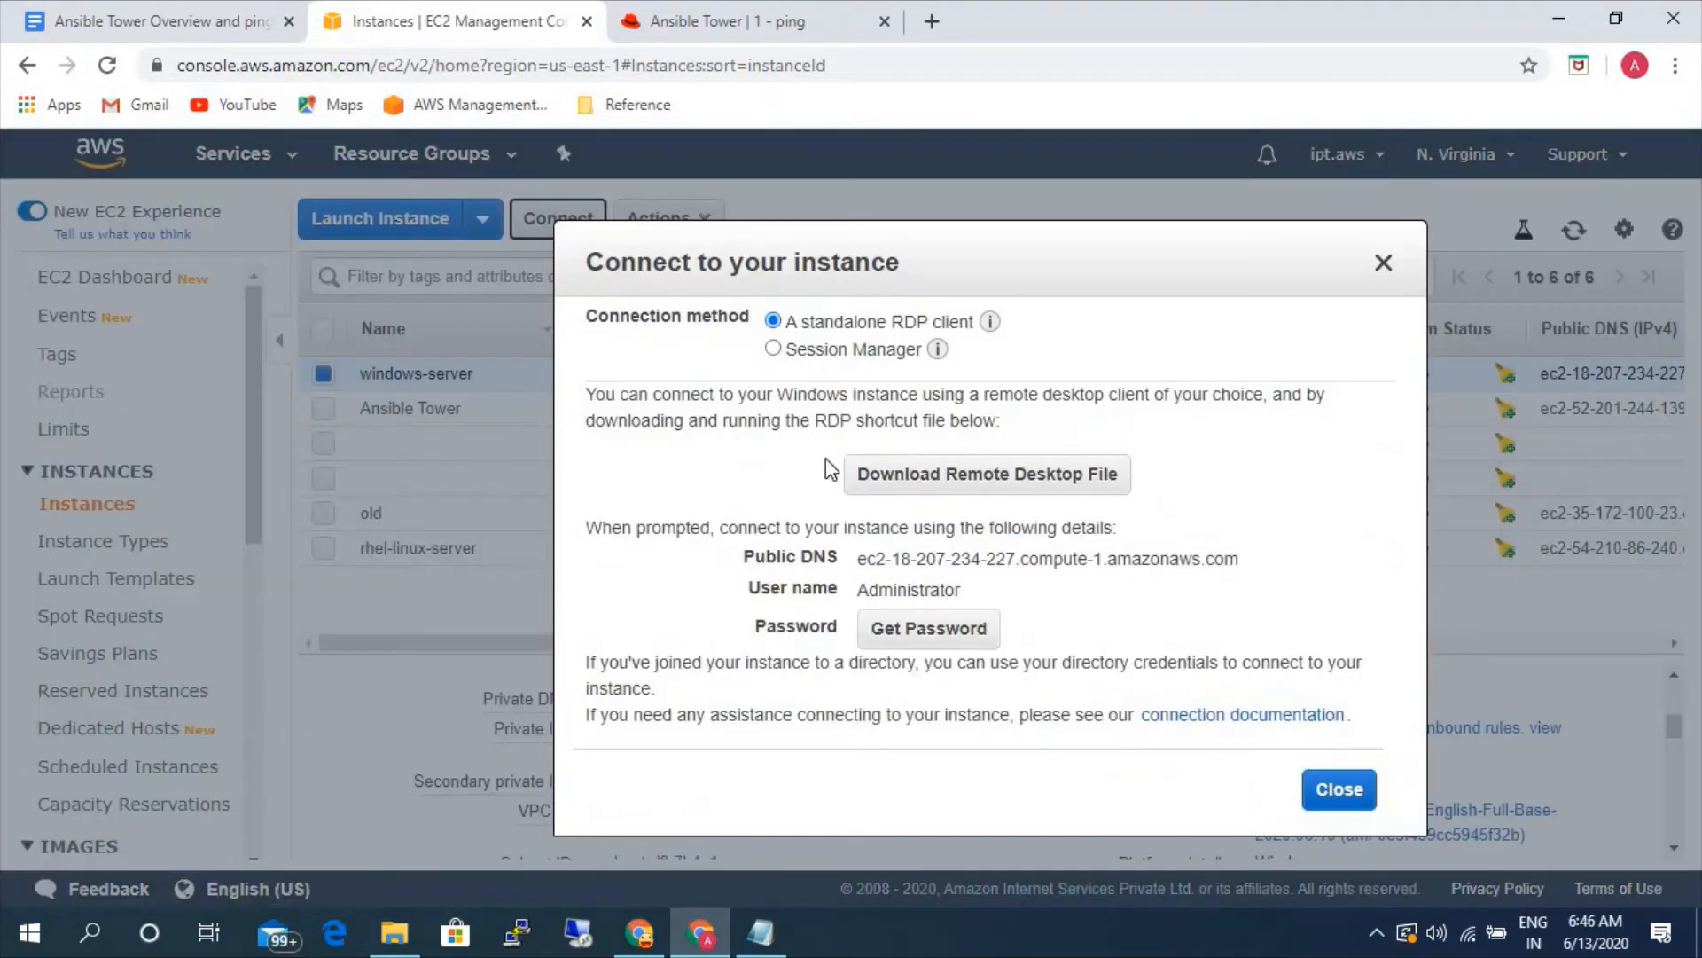
{"action": "left_click", "coordinate": [885, 491]}
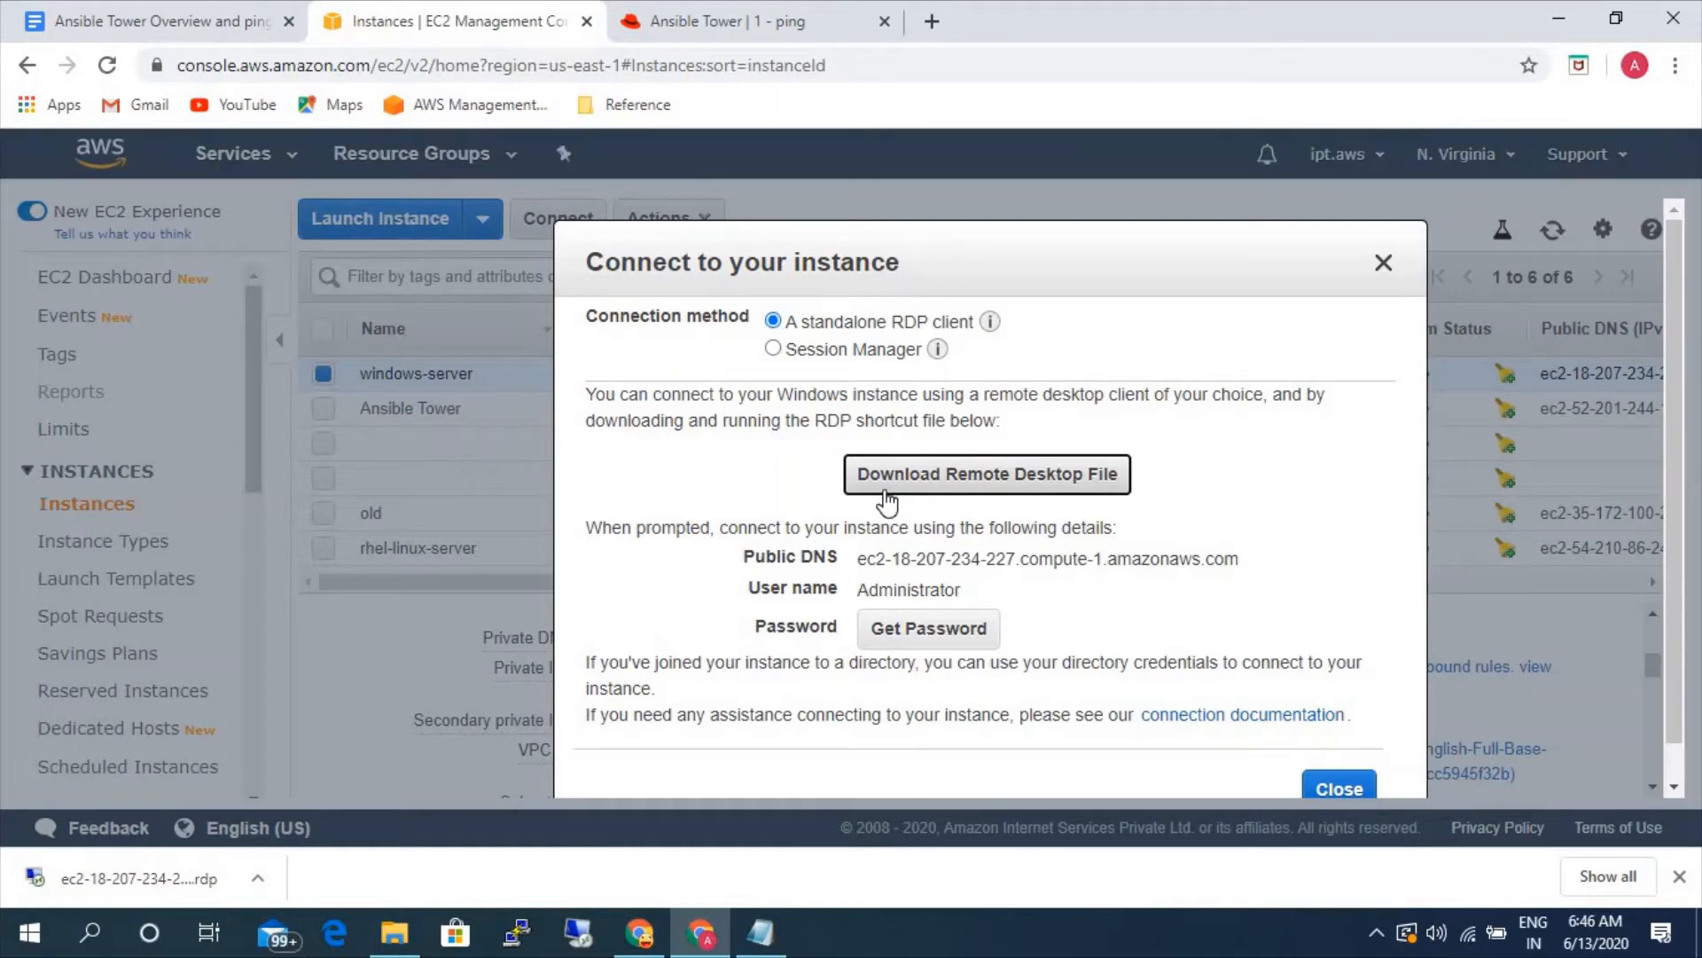
- Decrypt the windows-server administrator password, copy it and close the connection details
{"action": "left_click", "coordinate": [927, 630]}
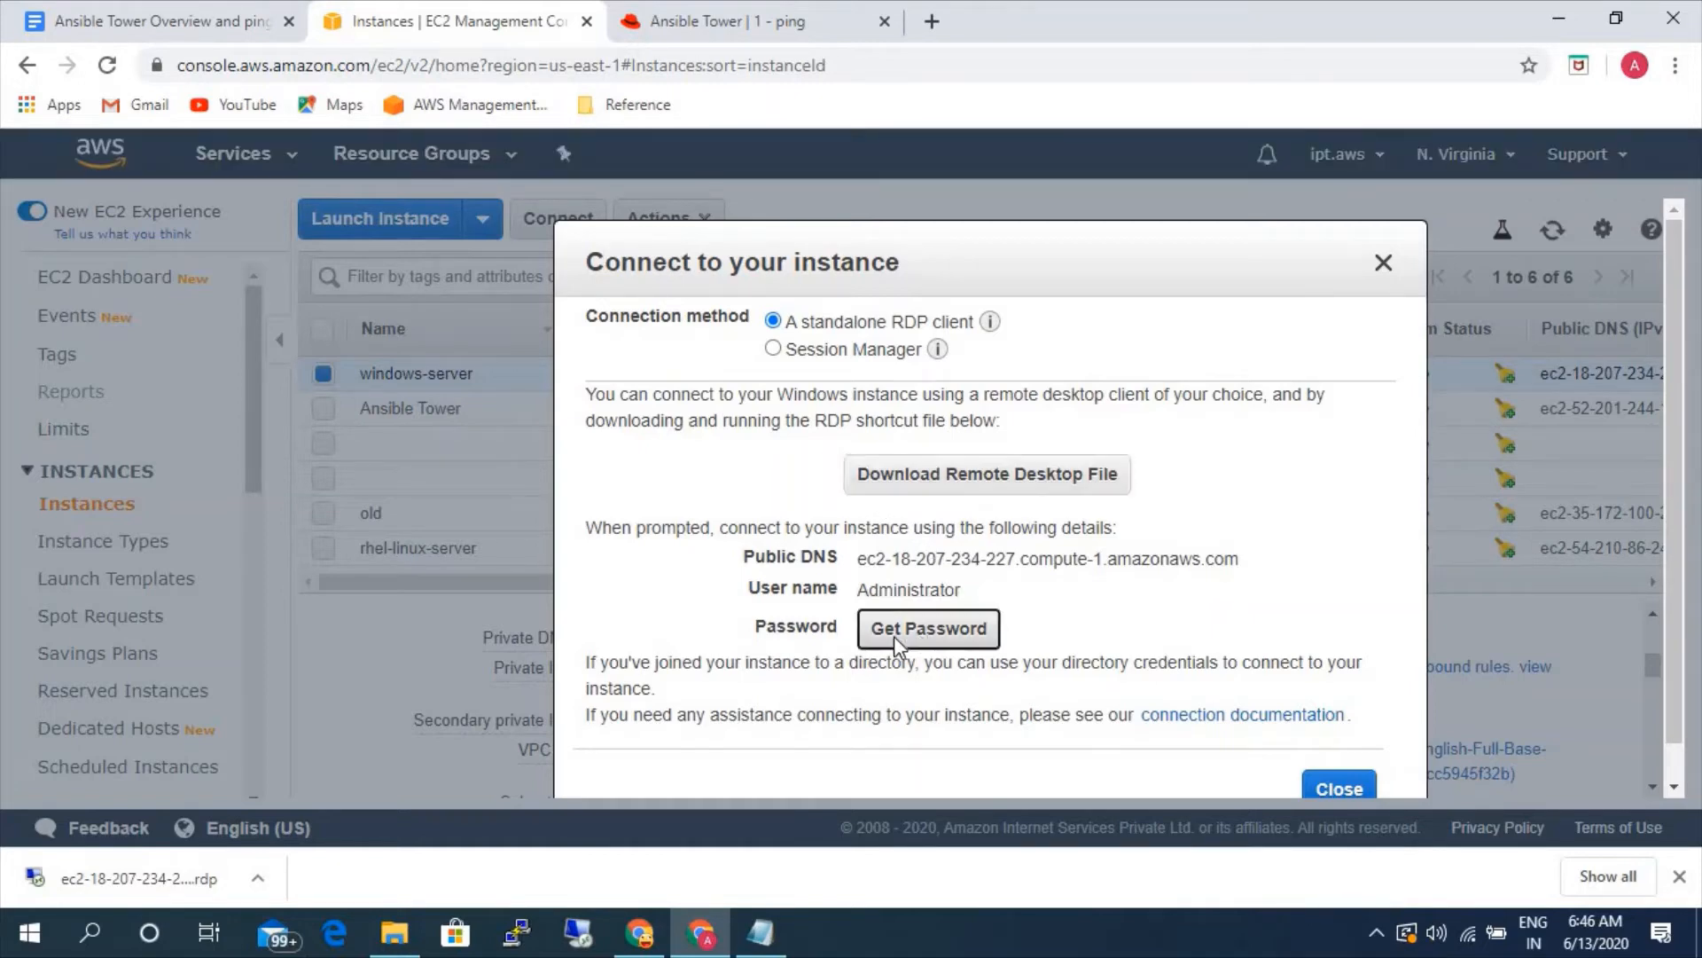
{"action": "left_click", "coordinate": [1221, 706]}
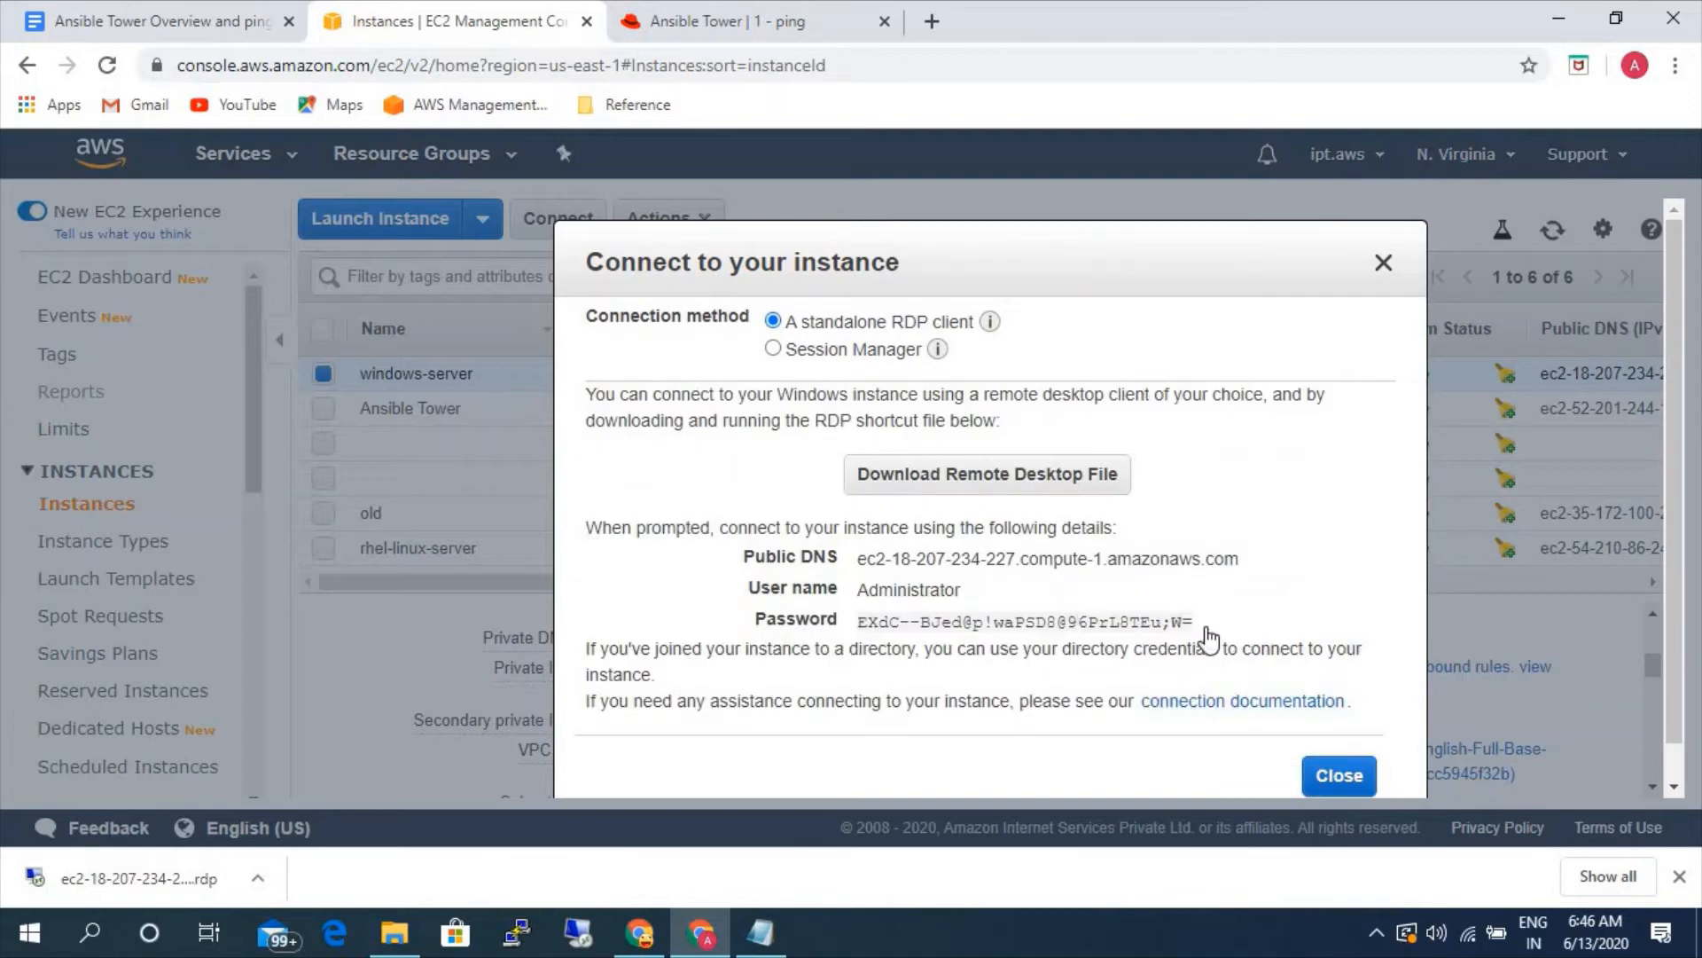
{"action": "left_click", "coordinate": [1208, 623]}
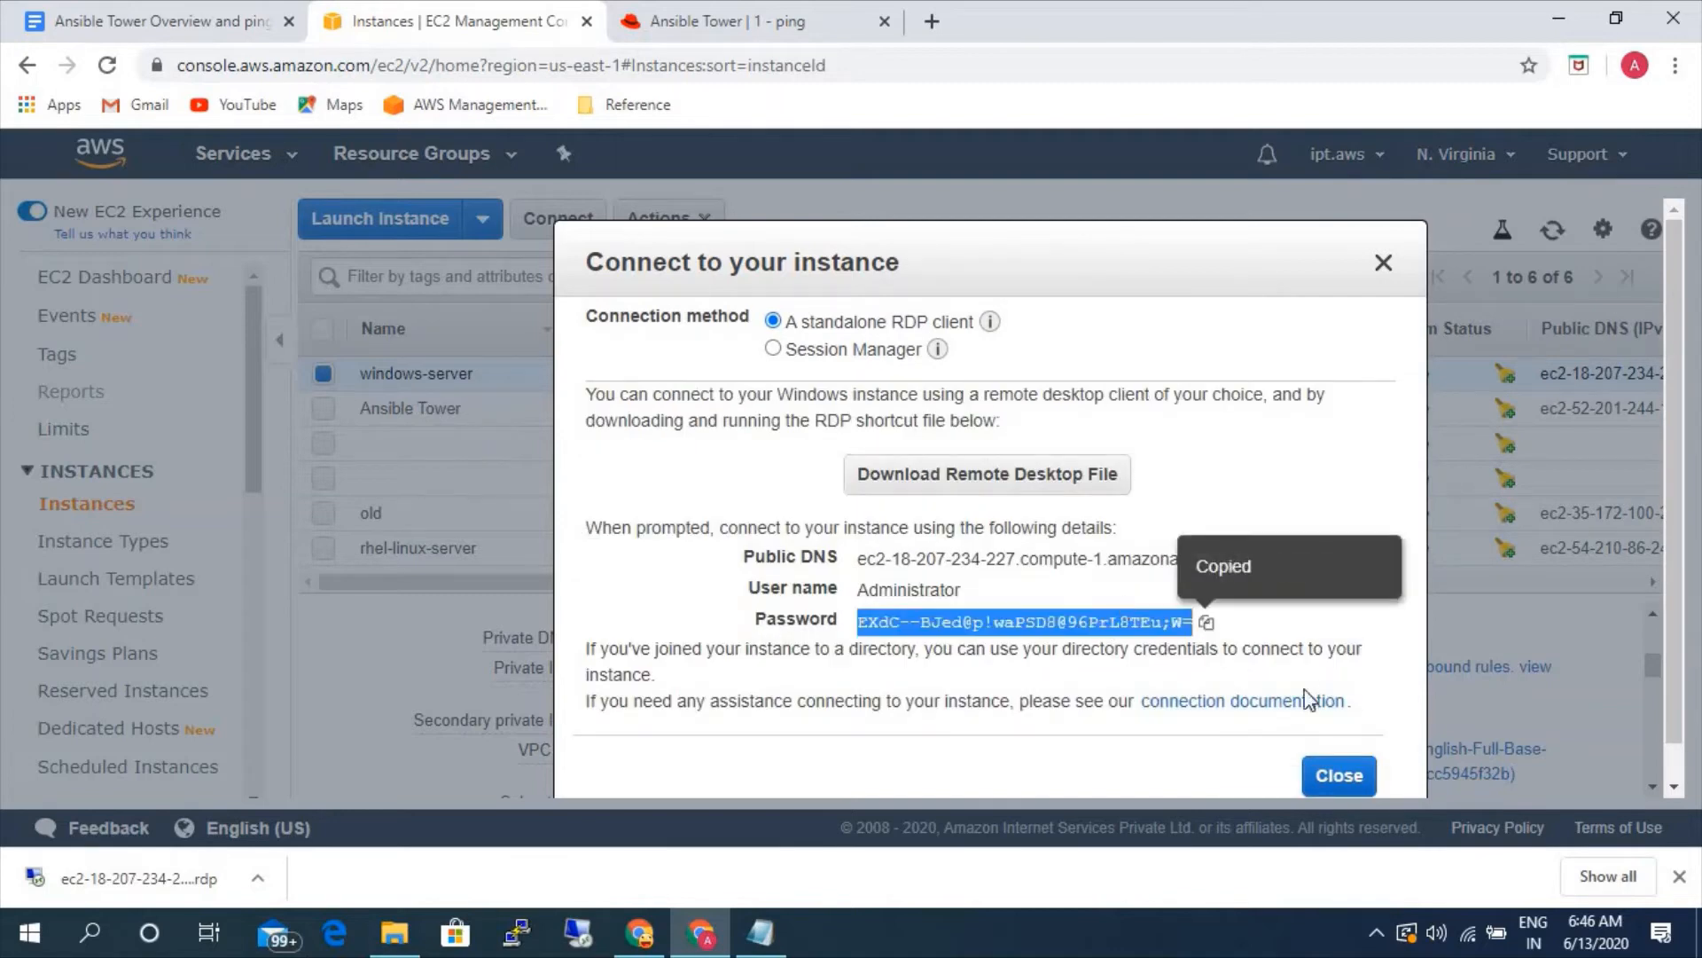
{"action": "left_click", "coordinate": [1339, 775]}
- Open the downloaded remote desktop file, accept the connection and log in with the copied administrator password
{"action": "left_click", "coordinate": [182, 878]}
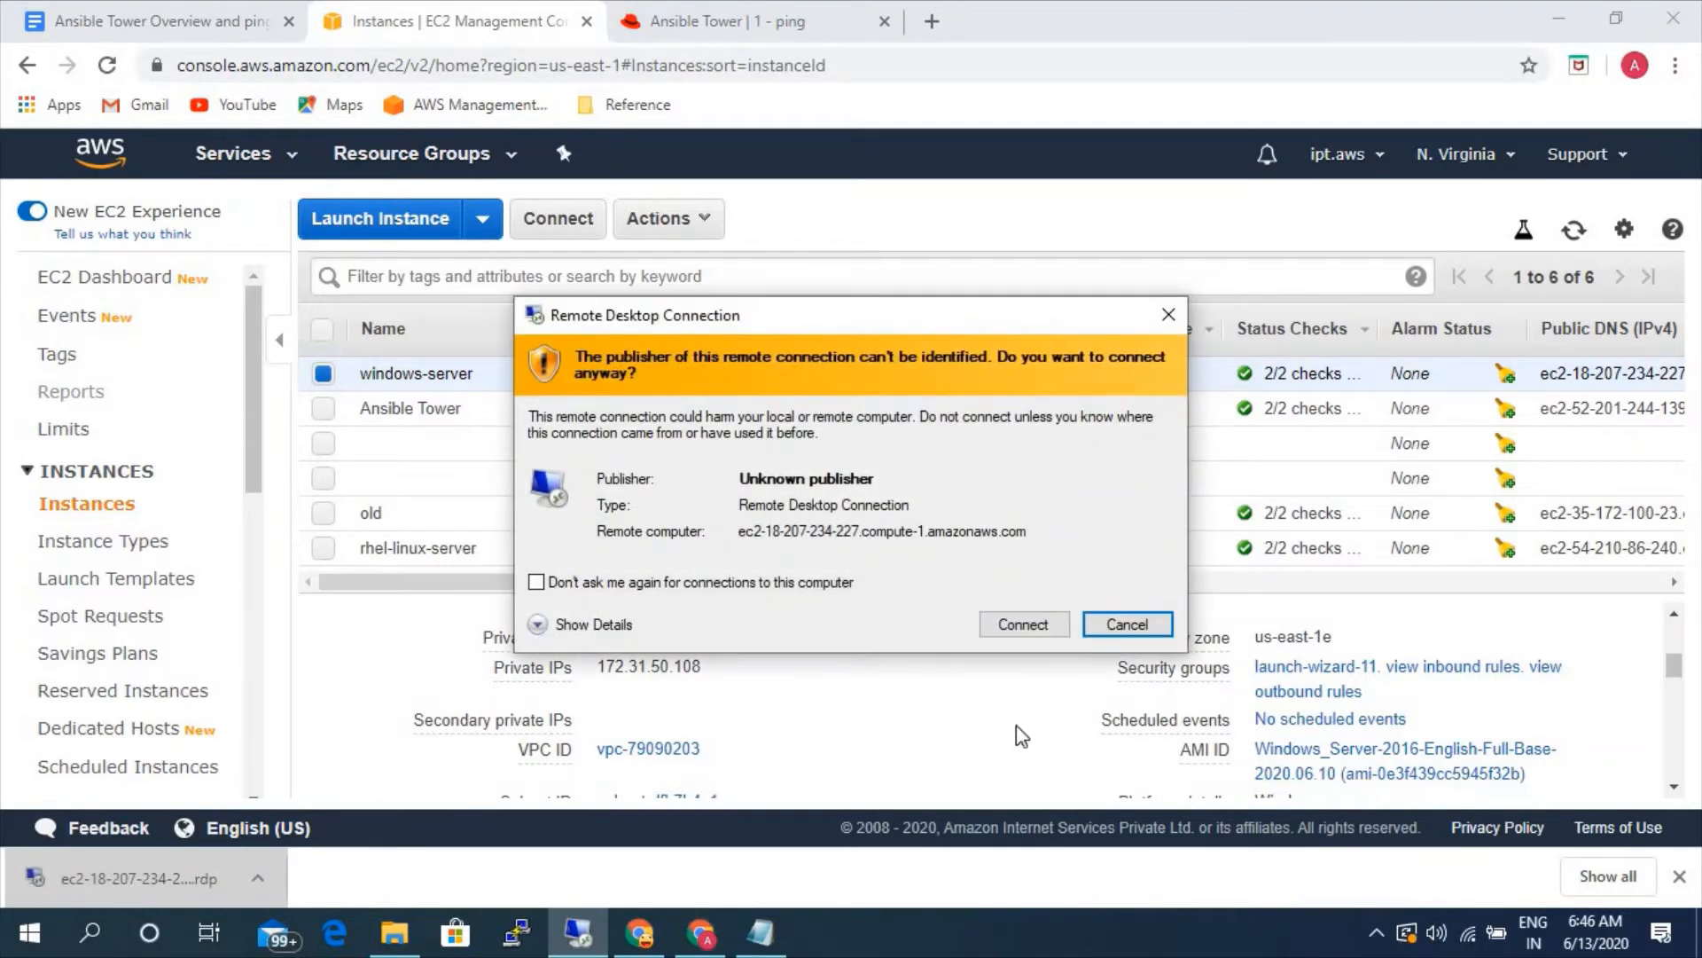
{"action": "left_click", "coordinate": [1022, 625]}
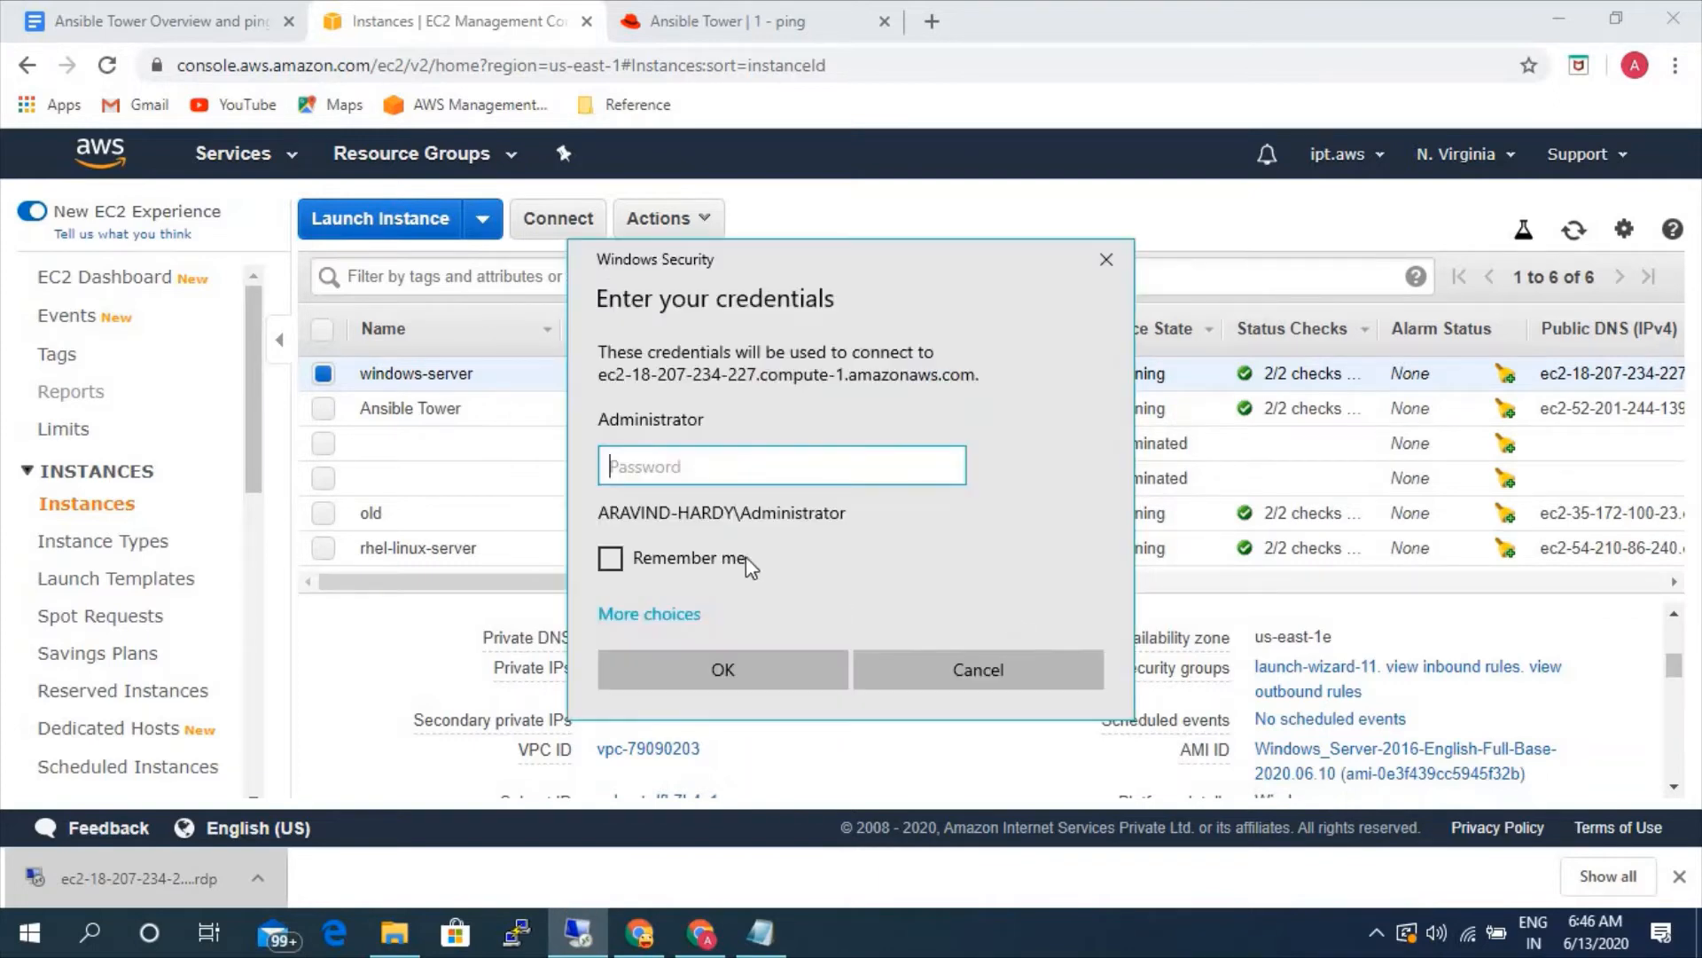
{"action": "key", "text": "ctrl+v"}
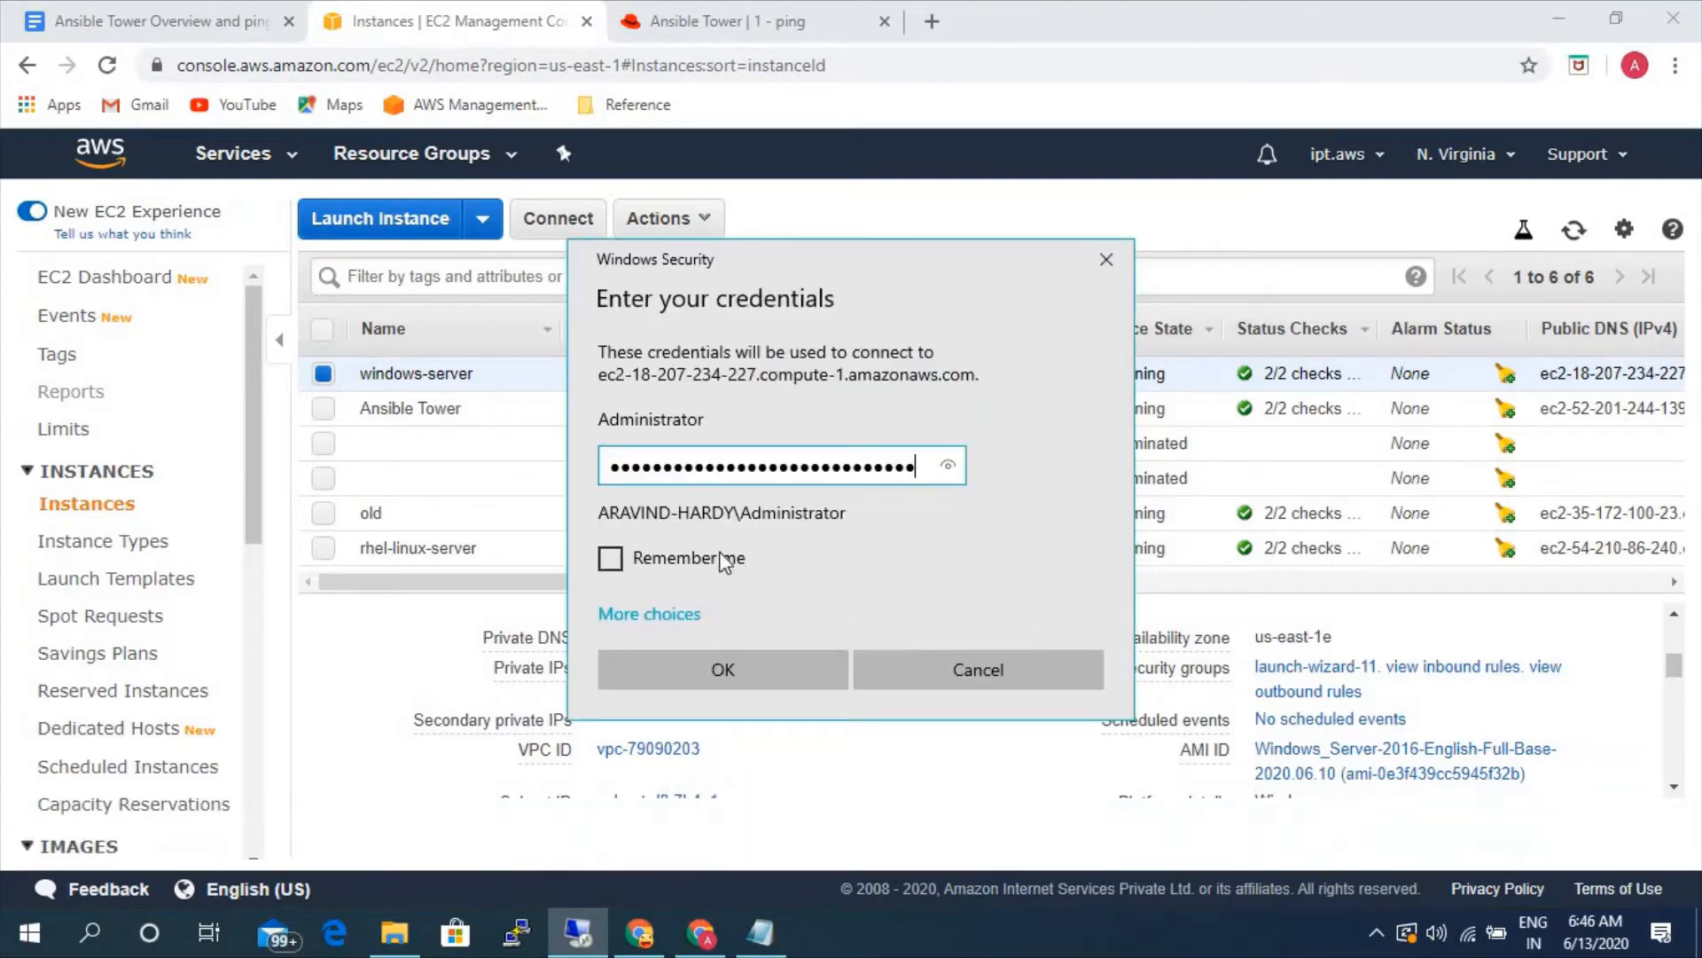
{"action": "left_click", "coordinate": [709, 677]}
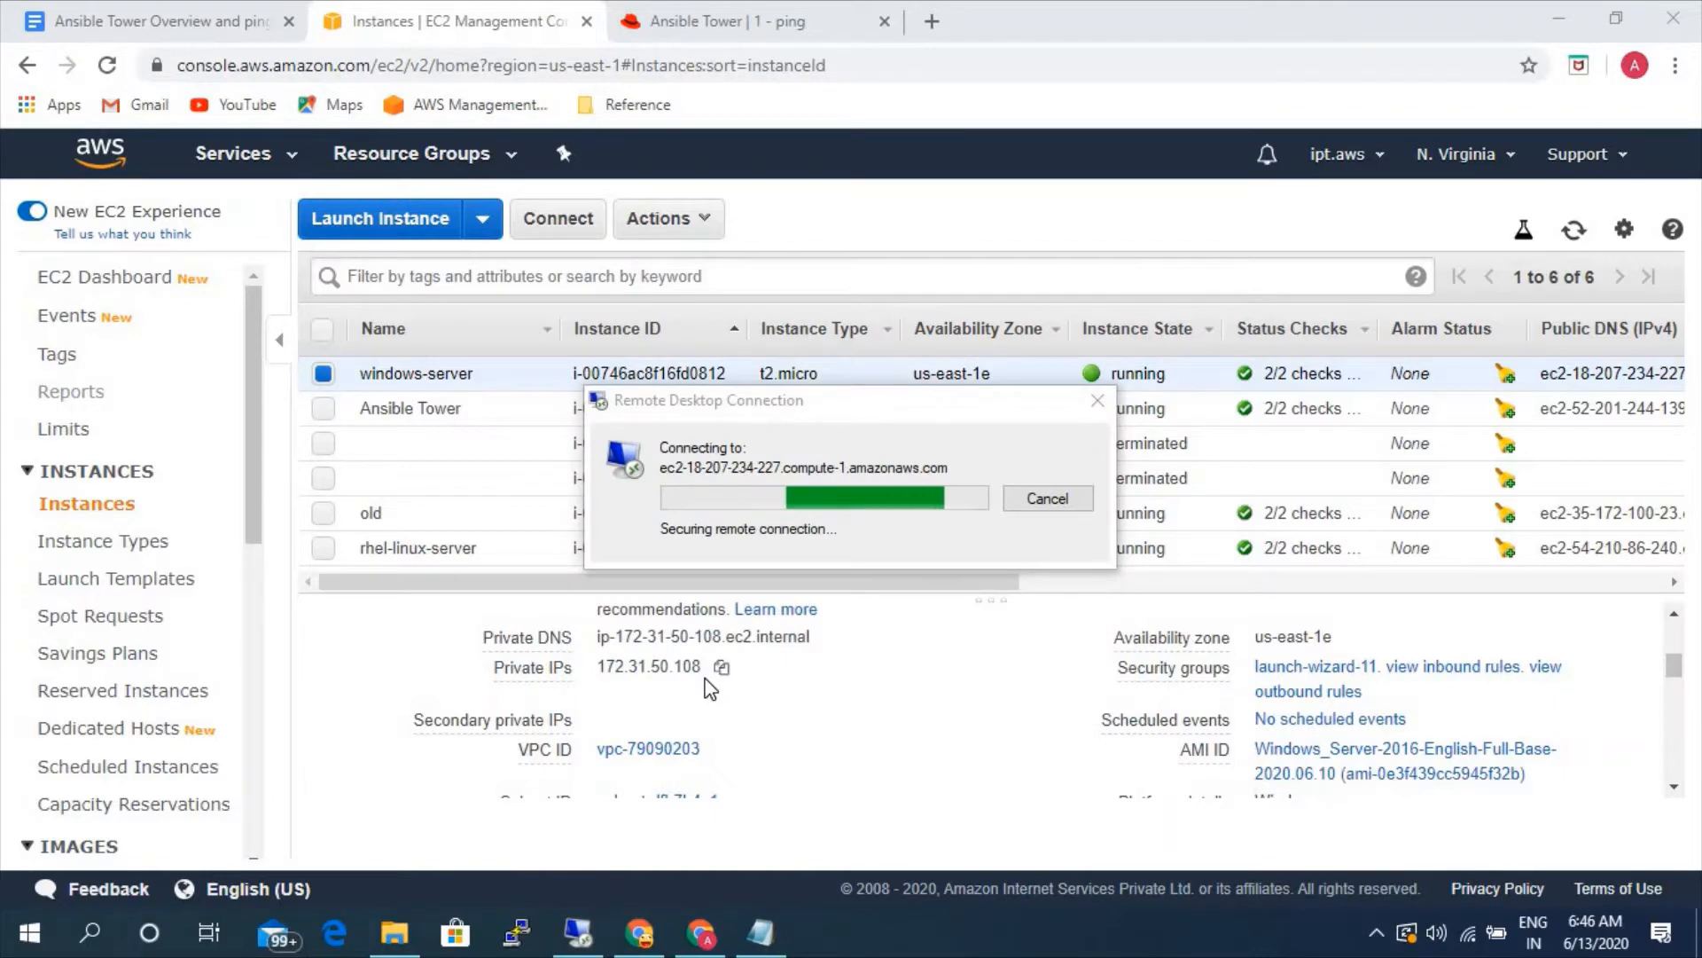
- Accept the remote desktop connection, minimize the remote session and switch to the Ansible Tower Overview and ping test document
{"action": "left_click", "coordinate": [933, 692]}
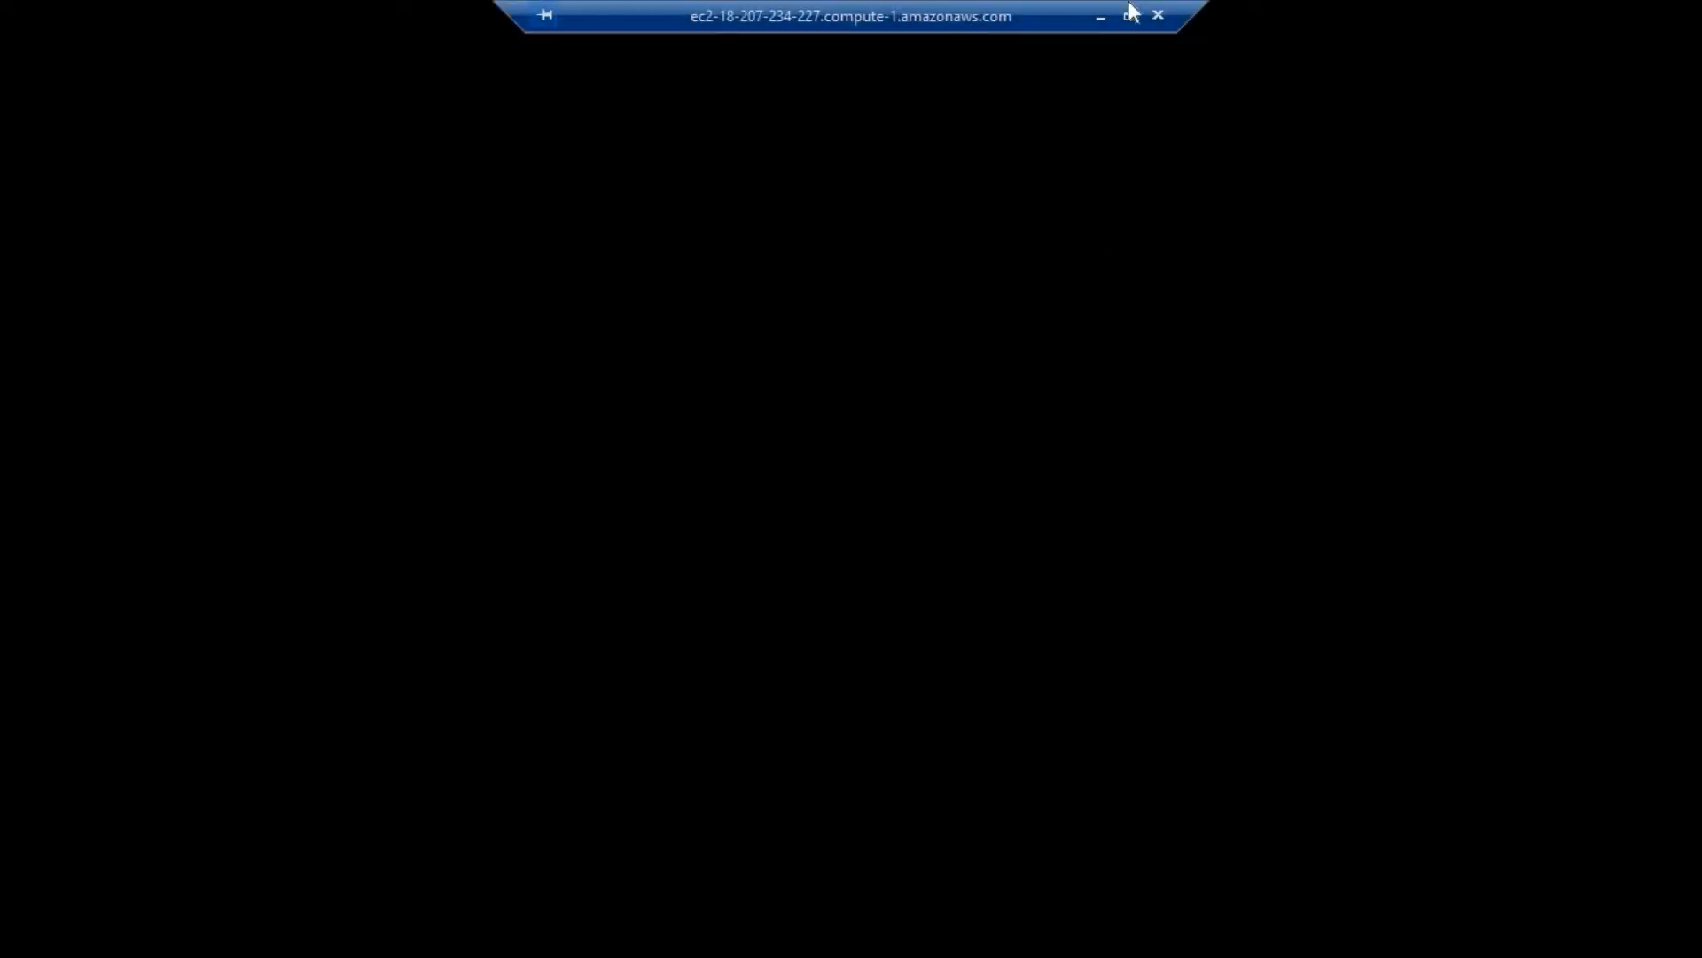
{"action": "left_click", "coordinate": [1100, 16]}
{"action": "left_click", "coordinate": [159, 20]}
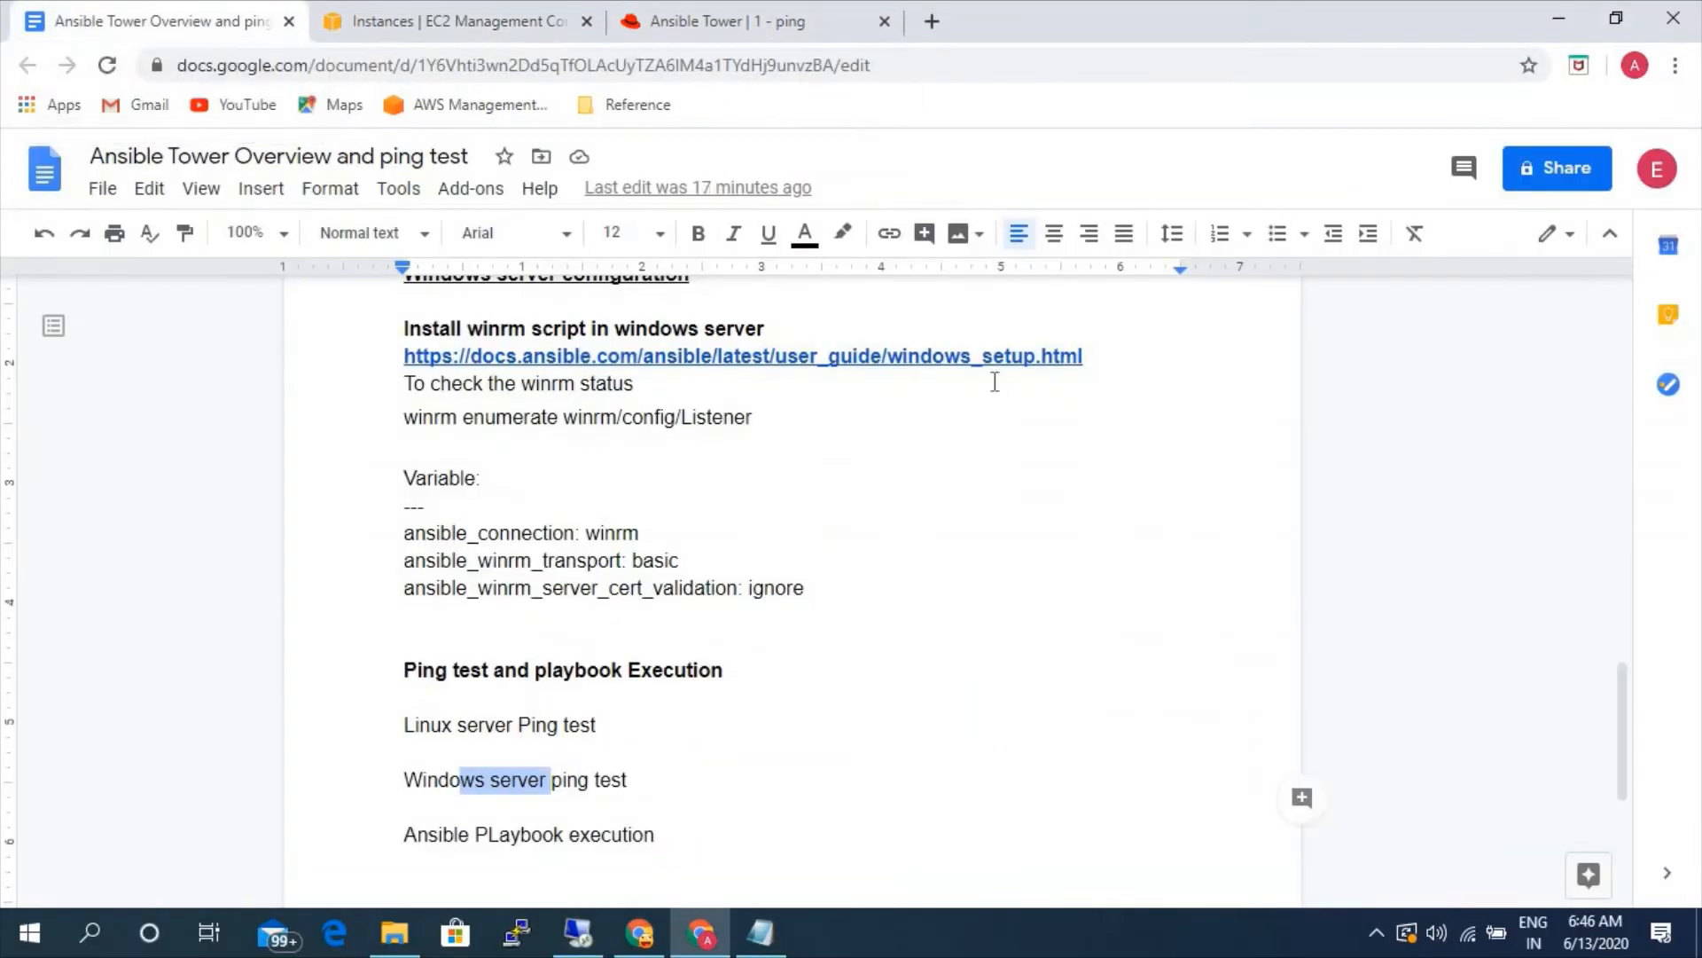
- Copy the Ansible windows_setup.html link under the winrm script heading and open it in a new browser tab
{"action": "left_click_drag", "start_coordinate": [1083, 355], "coordinate": [409, 355]}
{"action": "key", "text": "ctrl+c"}
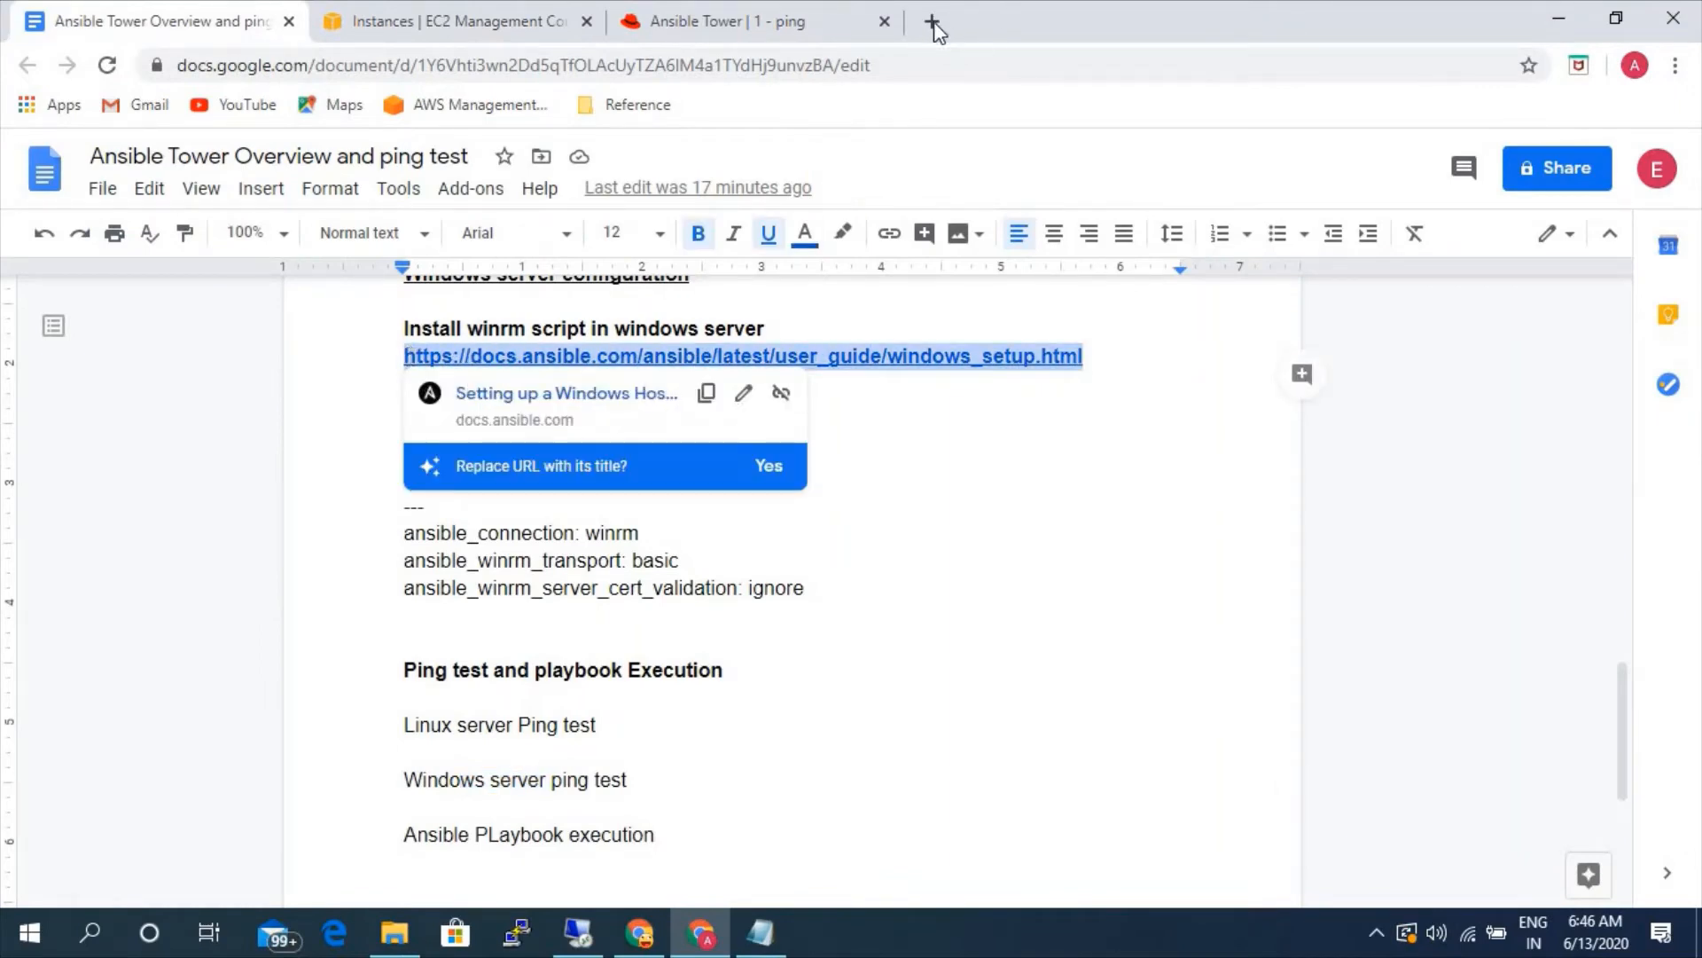
{"action": "left_click", "coordinate": [931, 21]}
{"action": "key", "text": "ctrl+v"}
{"action": "key", "text": "Return"}
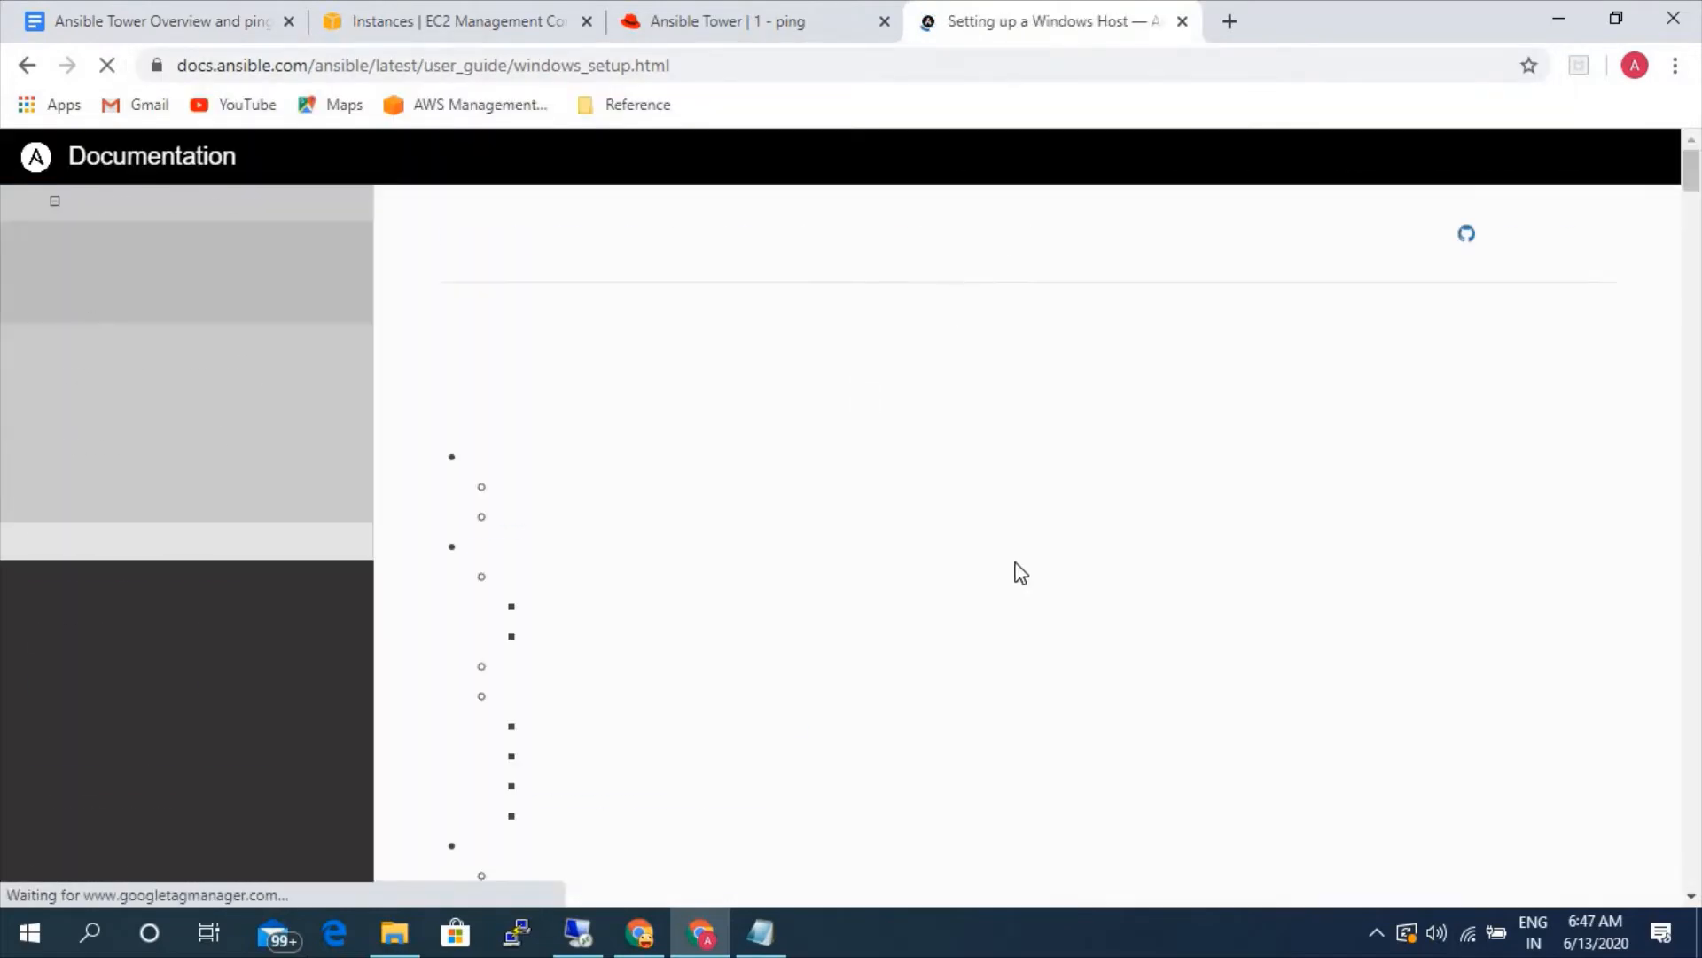
- Open the ConfigureRemotingForAnsible.ps1 script linked in the WinRM Setup section and look through its option comments and code
{"action": "scroll", "coordinate": [1002, 567], "scroll_direction": "down", "scroll_amount": 15}
{"action": "scroll", "coordinate": [1002, 562], "scroll_direction": "down", "scroll_amount": 17}
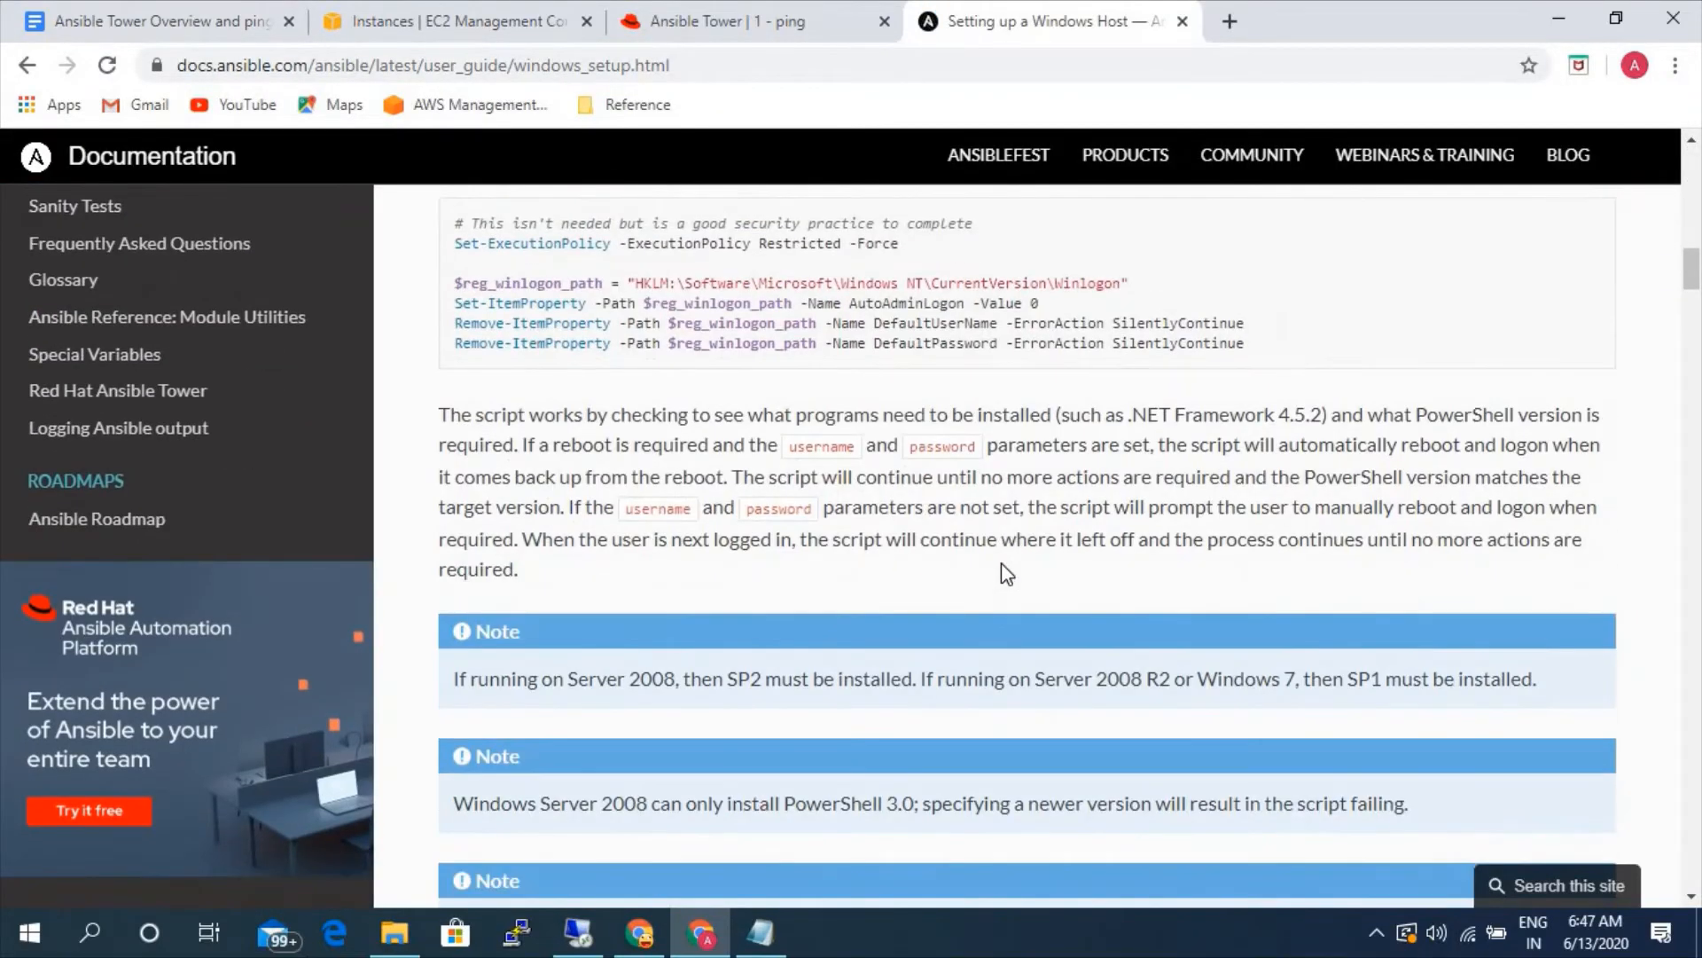
{"action": "scroll", "coordinate": [1002, 561], "scroll_direction": "down", "scroll_amount": 4}
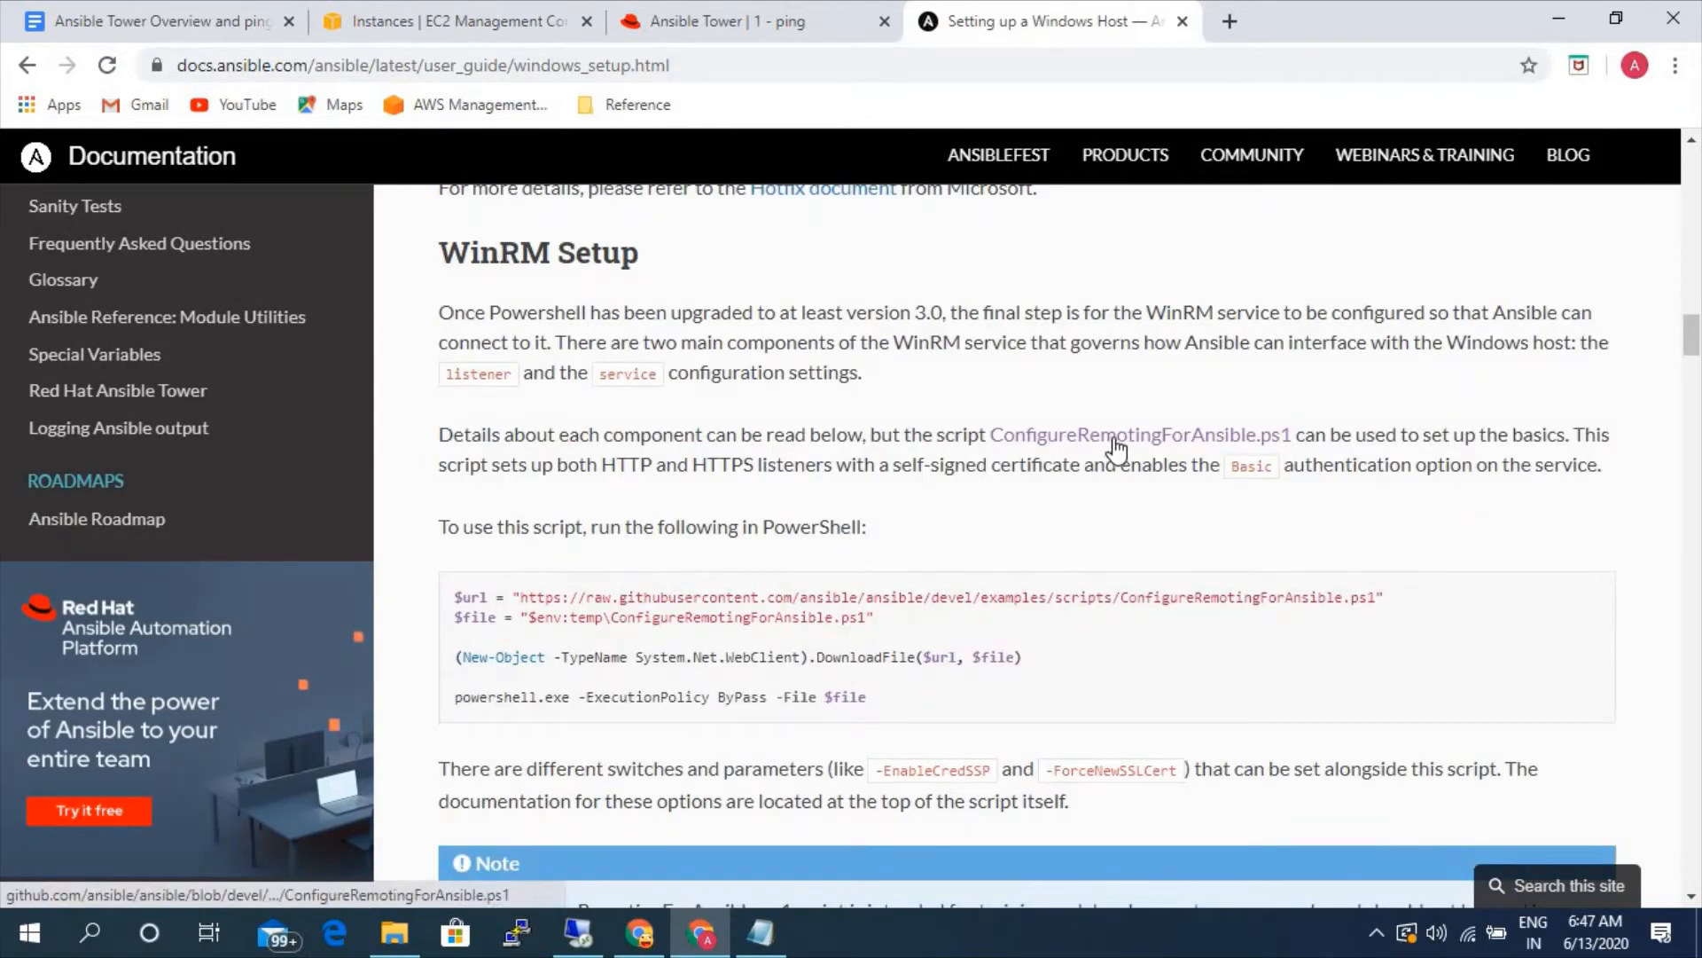
{"action": "left_click", "coordinate": [1114, 437]}
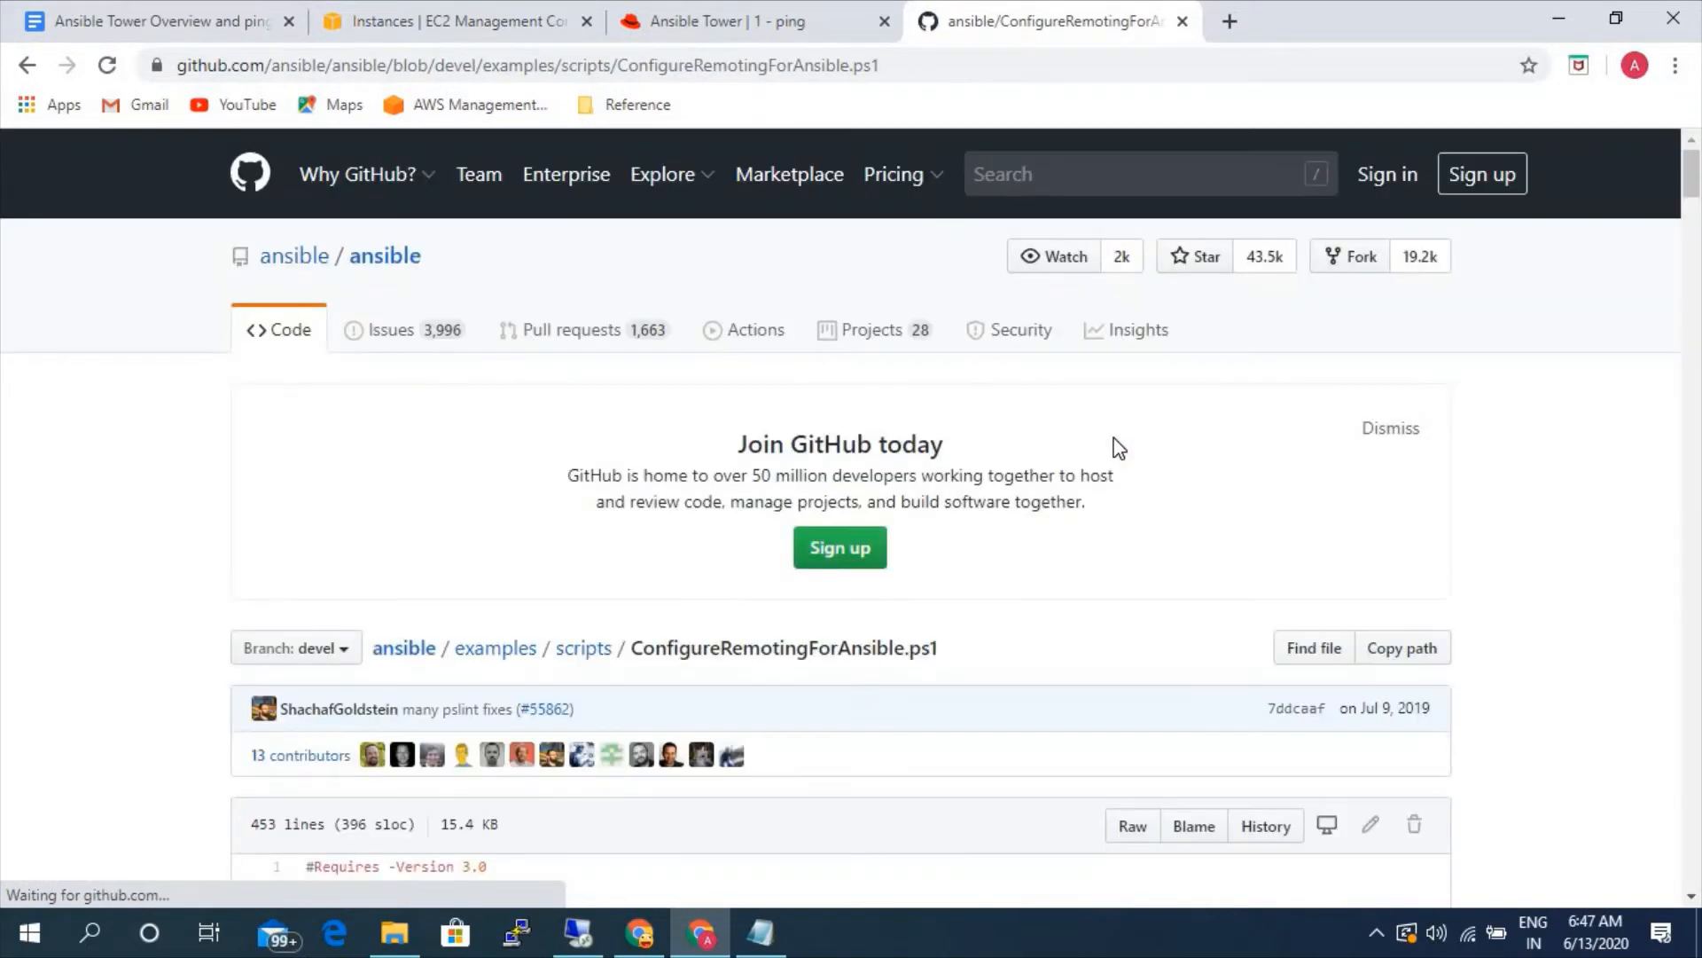
{"action": "scroll", "coordinate": [1073, 505], "scroll_direction": "down", "scroll_amount": 6}
{"action": "scroll", "coordinate": [1072, 505], "scroll_direction": "down", "scroll_amount": 1}
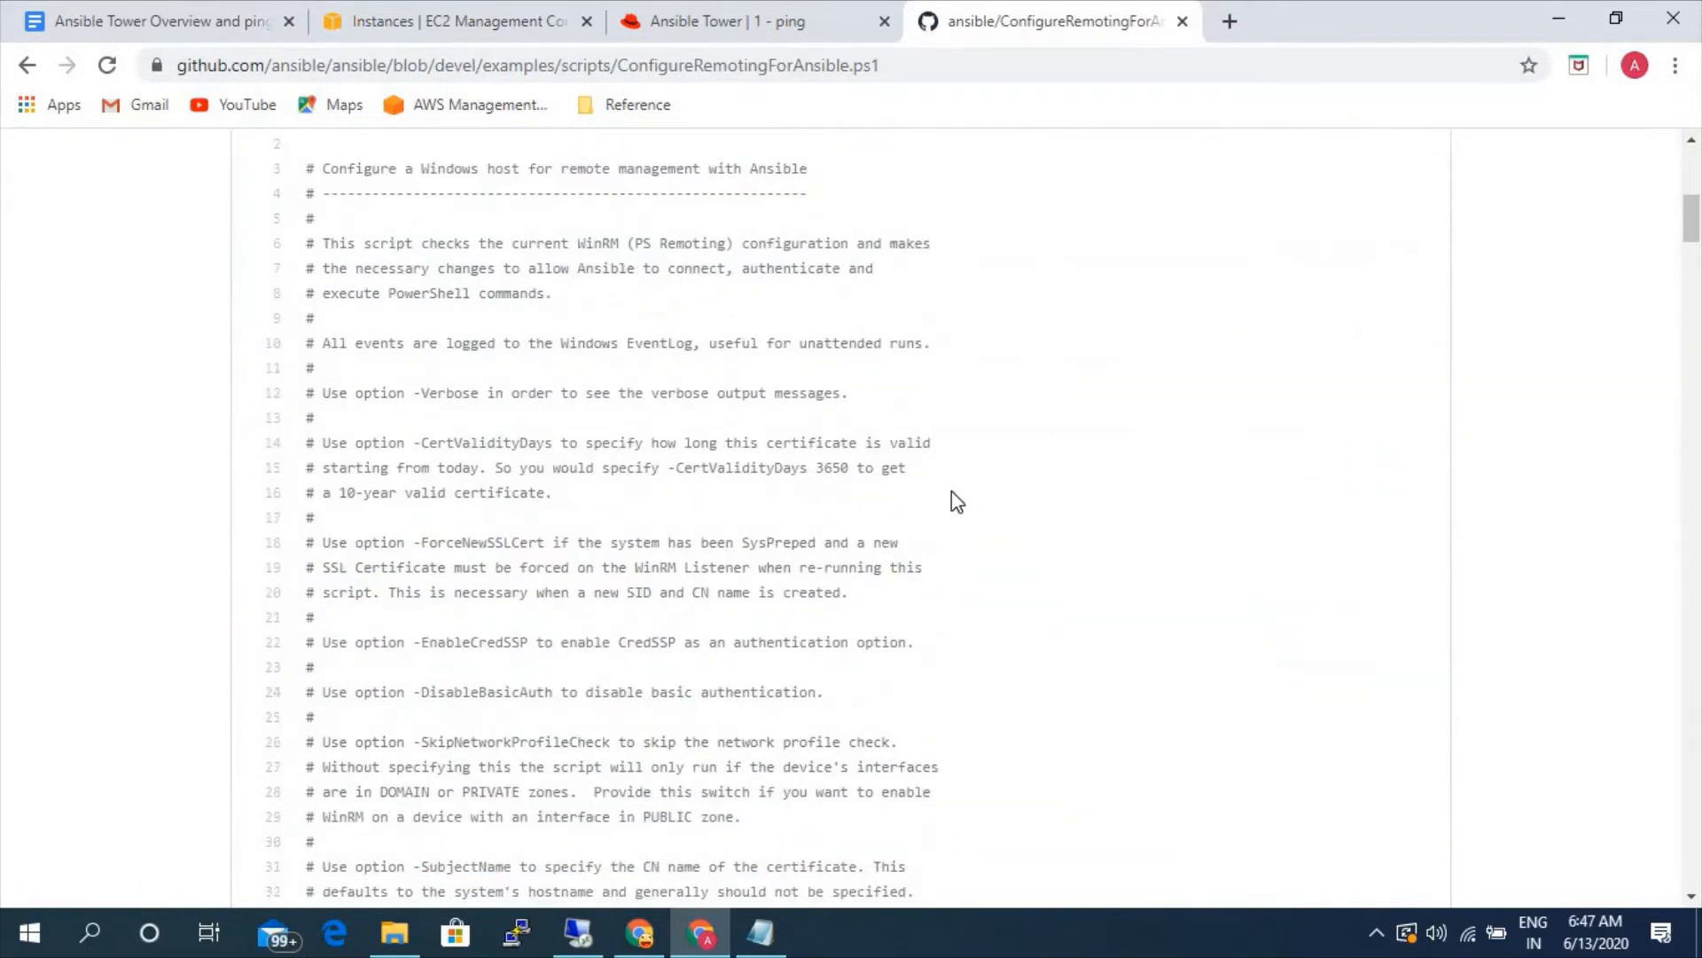
{"action": "scroll", "coordinate": [949, 497], "scroll_direction": "up", "scroll_amount": 2}
{"action": "left_click_drag", "start_coordinate": [454, 442], "coordinate": [942, 840]}
{"action": "scroll", "coordinate": [946, 838], "scroll_direction": "down", "scroll_amount": 5}
{"action": "scroll", "coordinate": [945, 833], "scroll_direction": "down", "scroll_amount": 4}
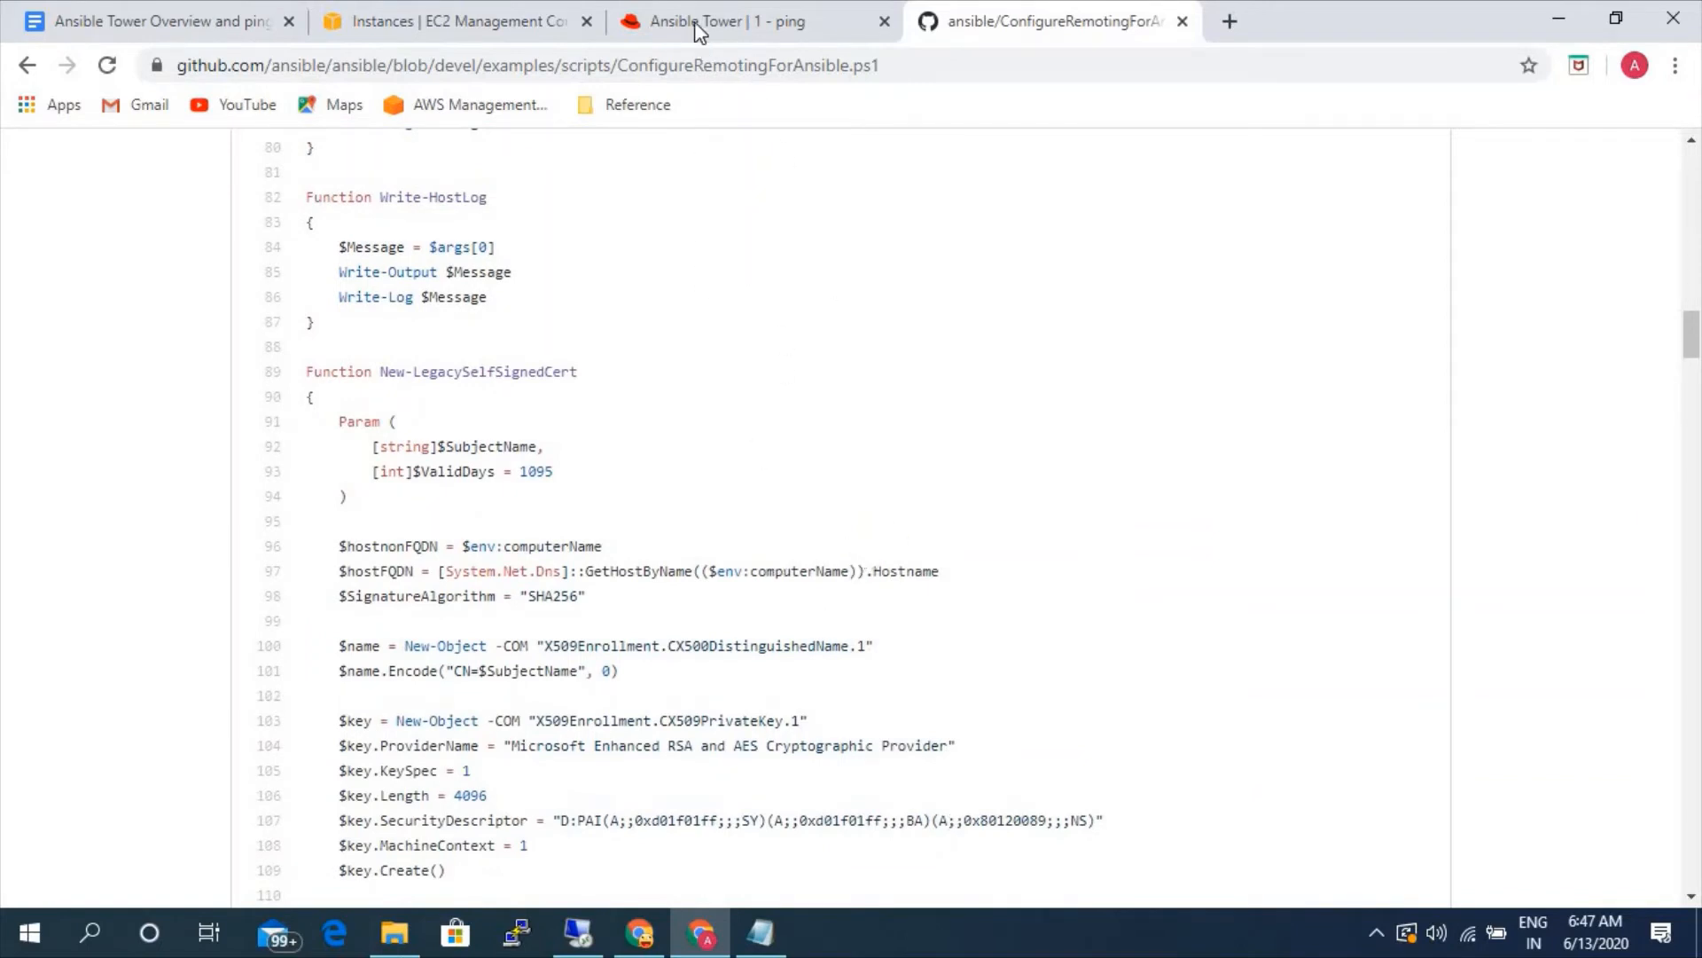
- Copy the winrm PowerShell script from the local machine and paste it onto the remote Windows server's desktop
{"action": "left_click", "coordinate": [577, 933]}
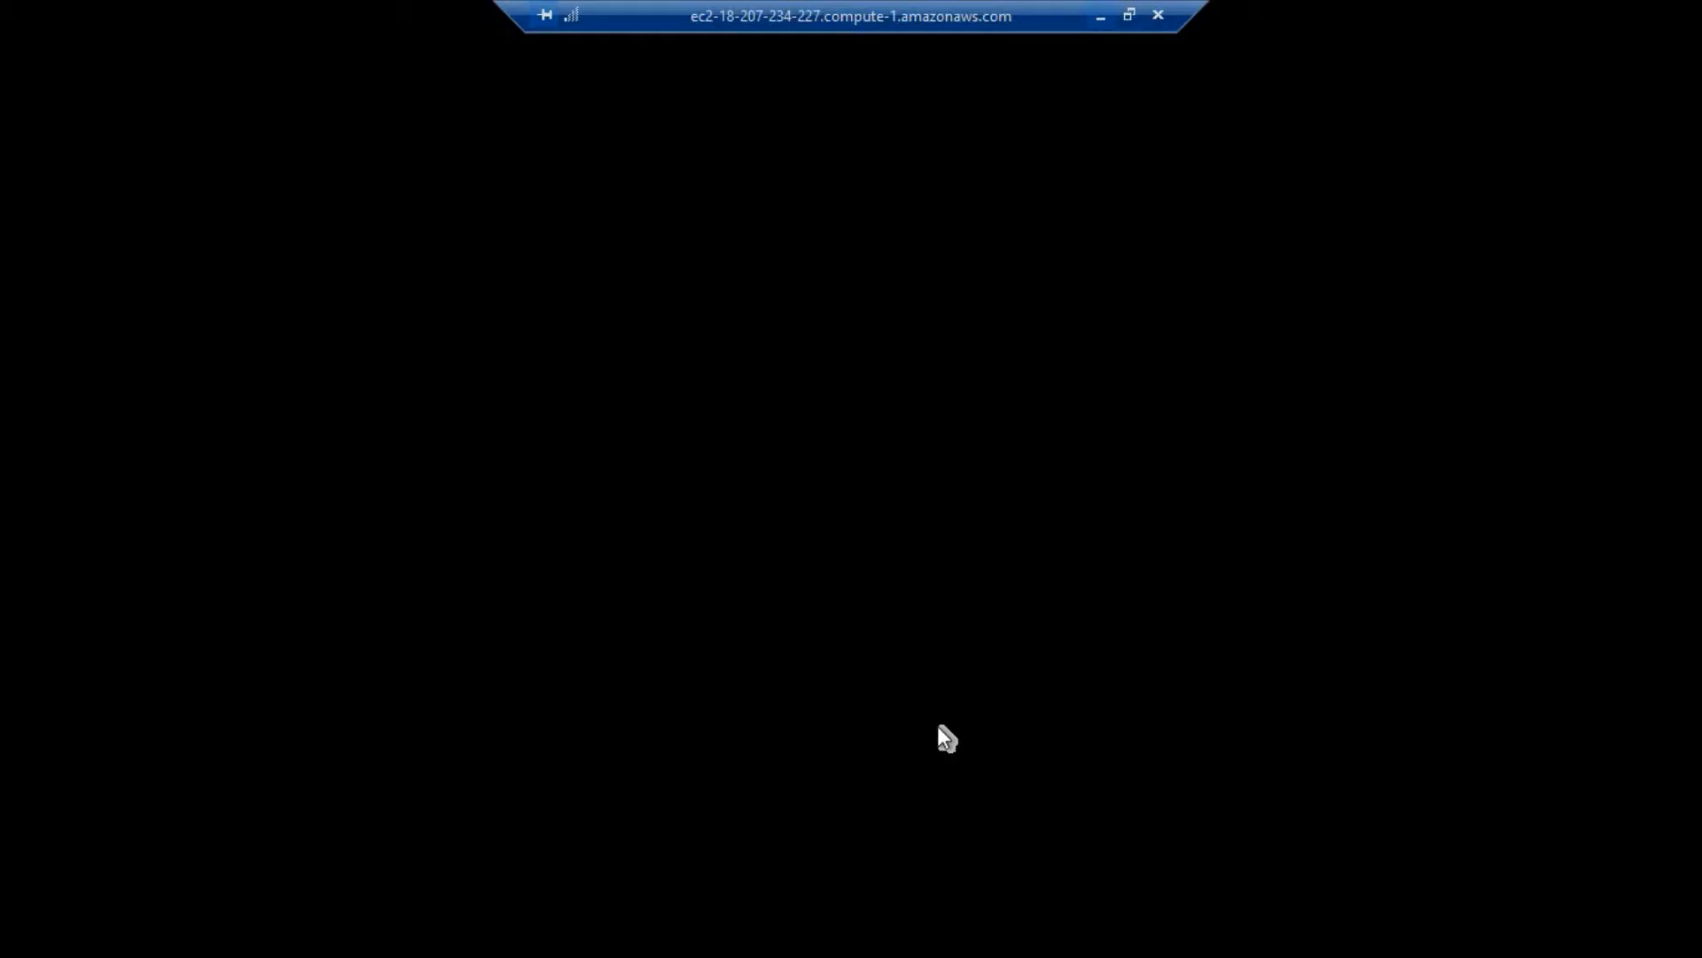
{"action": "left_click", "coordinate": [1099, 19]}
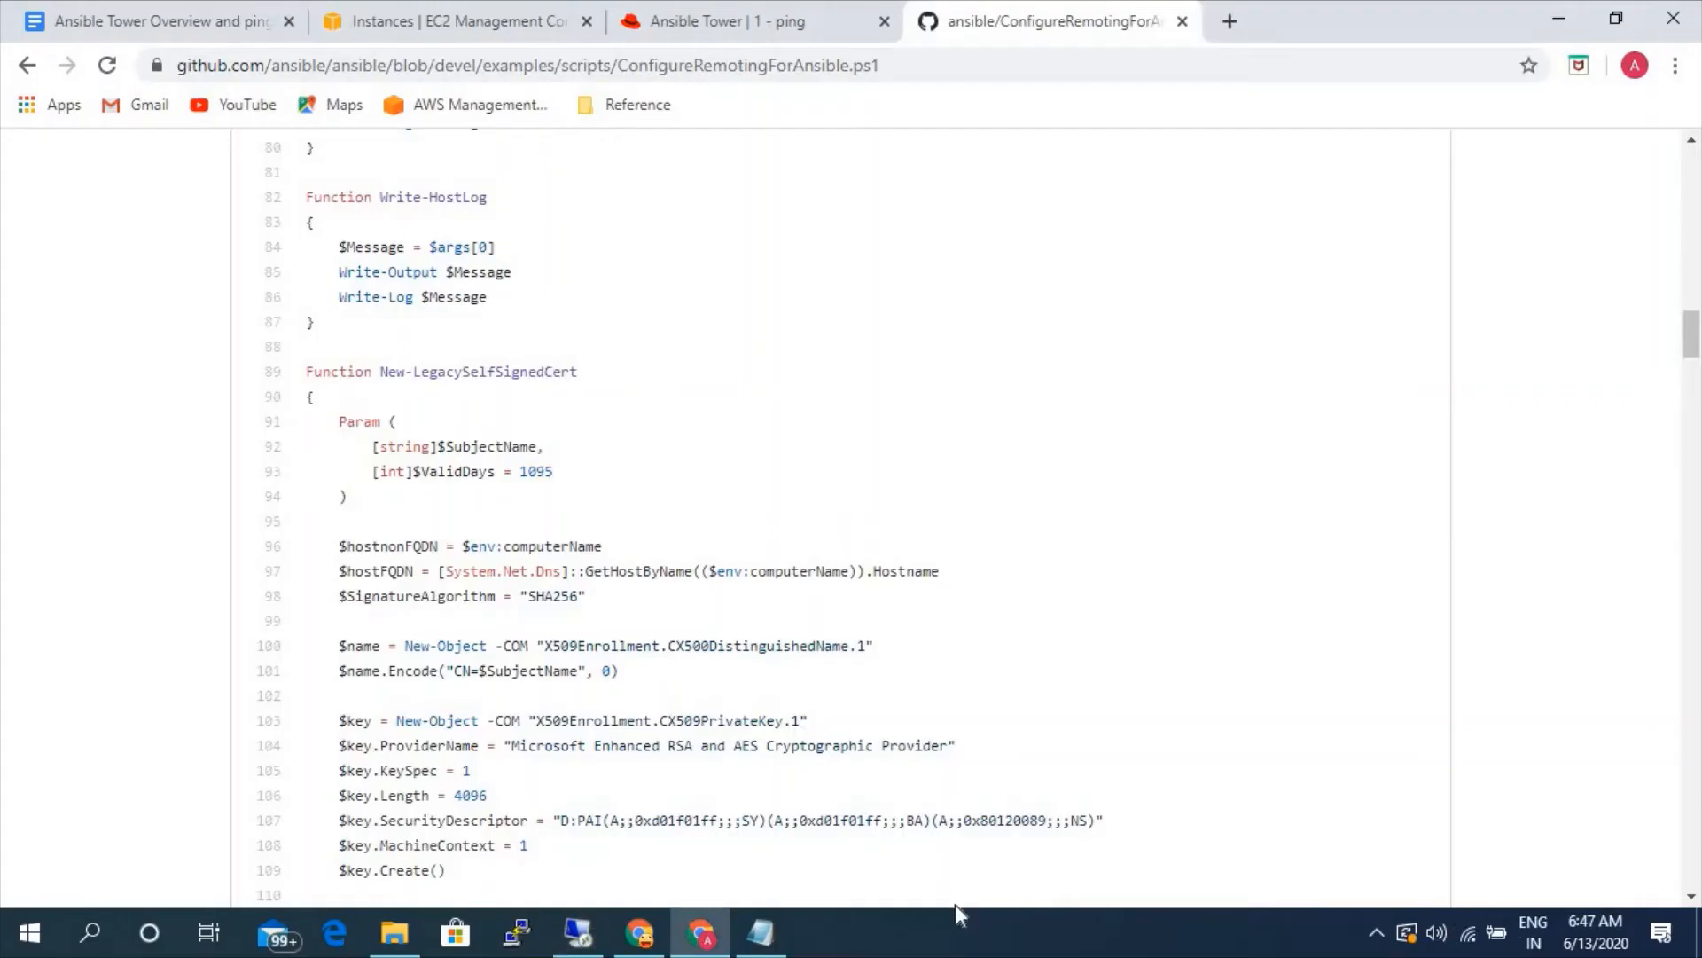
{"action": "right_click", "coordinate": [952, 919]}
{"action": "left_click", "coordinate": [1035, 809]}
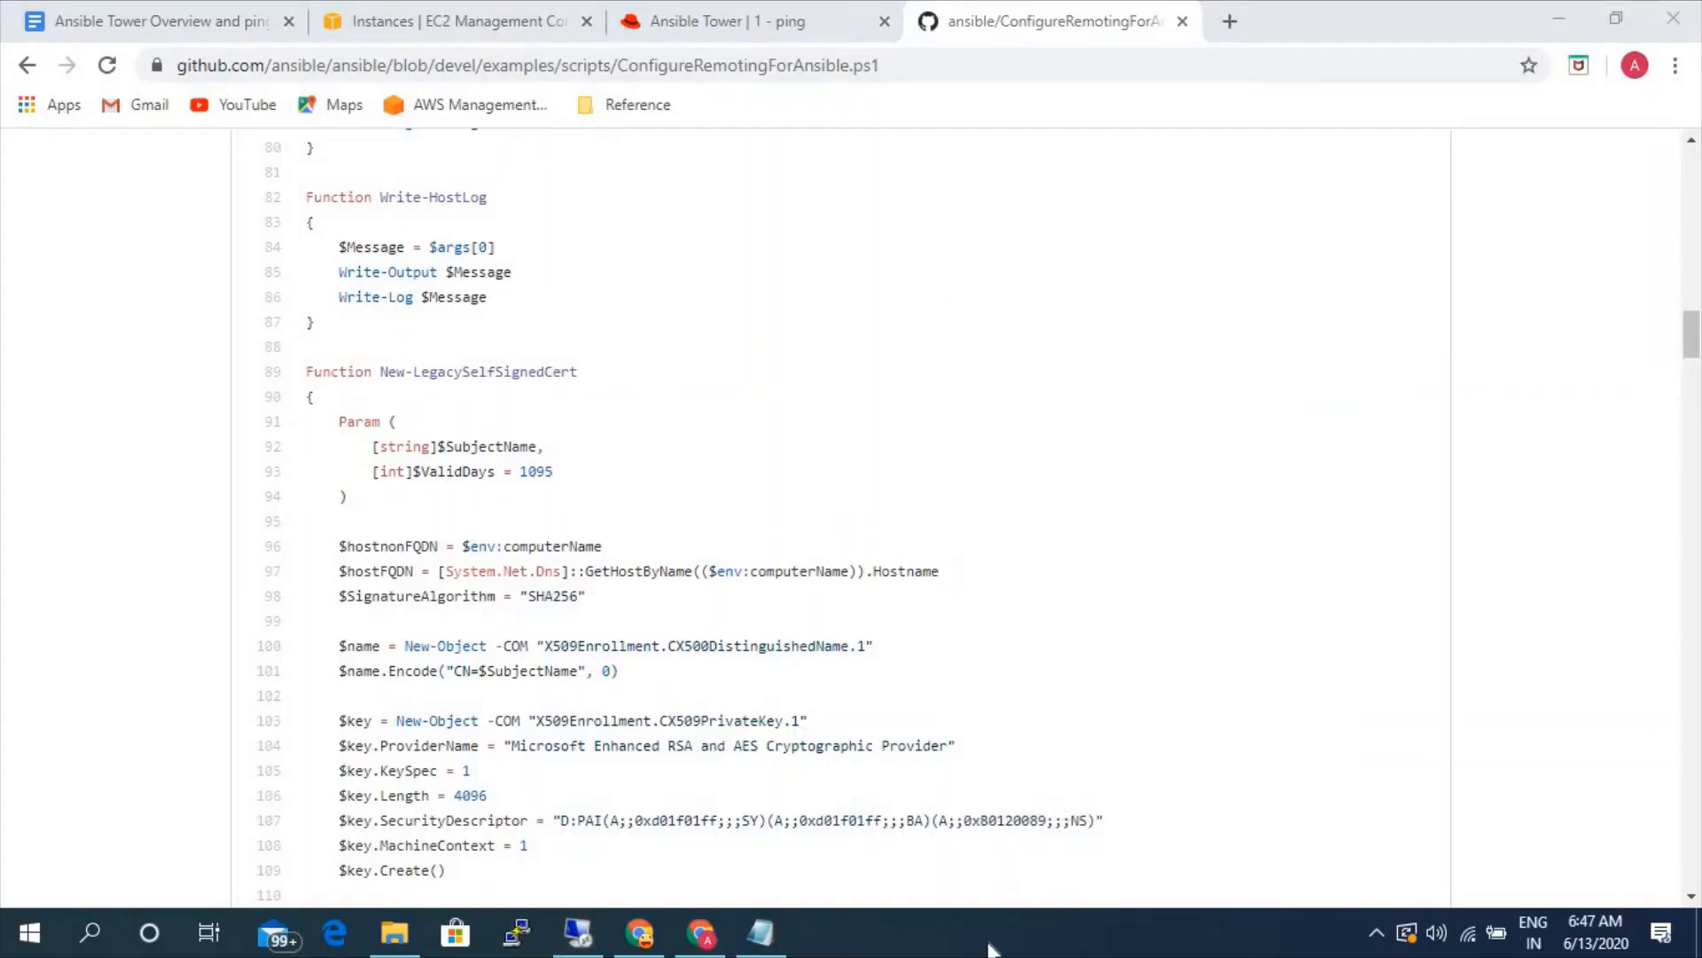
{"action": "right_click", "coordinate": [987, 935]}
{"action": "left_click", "coordinate": [1064, 769]}
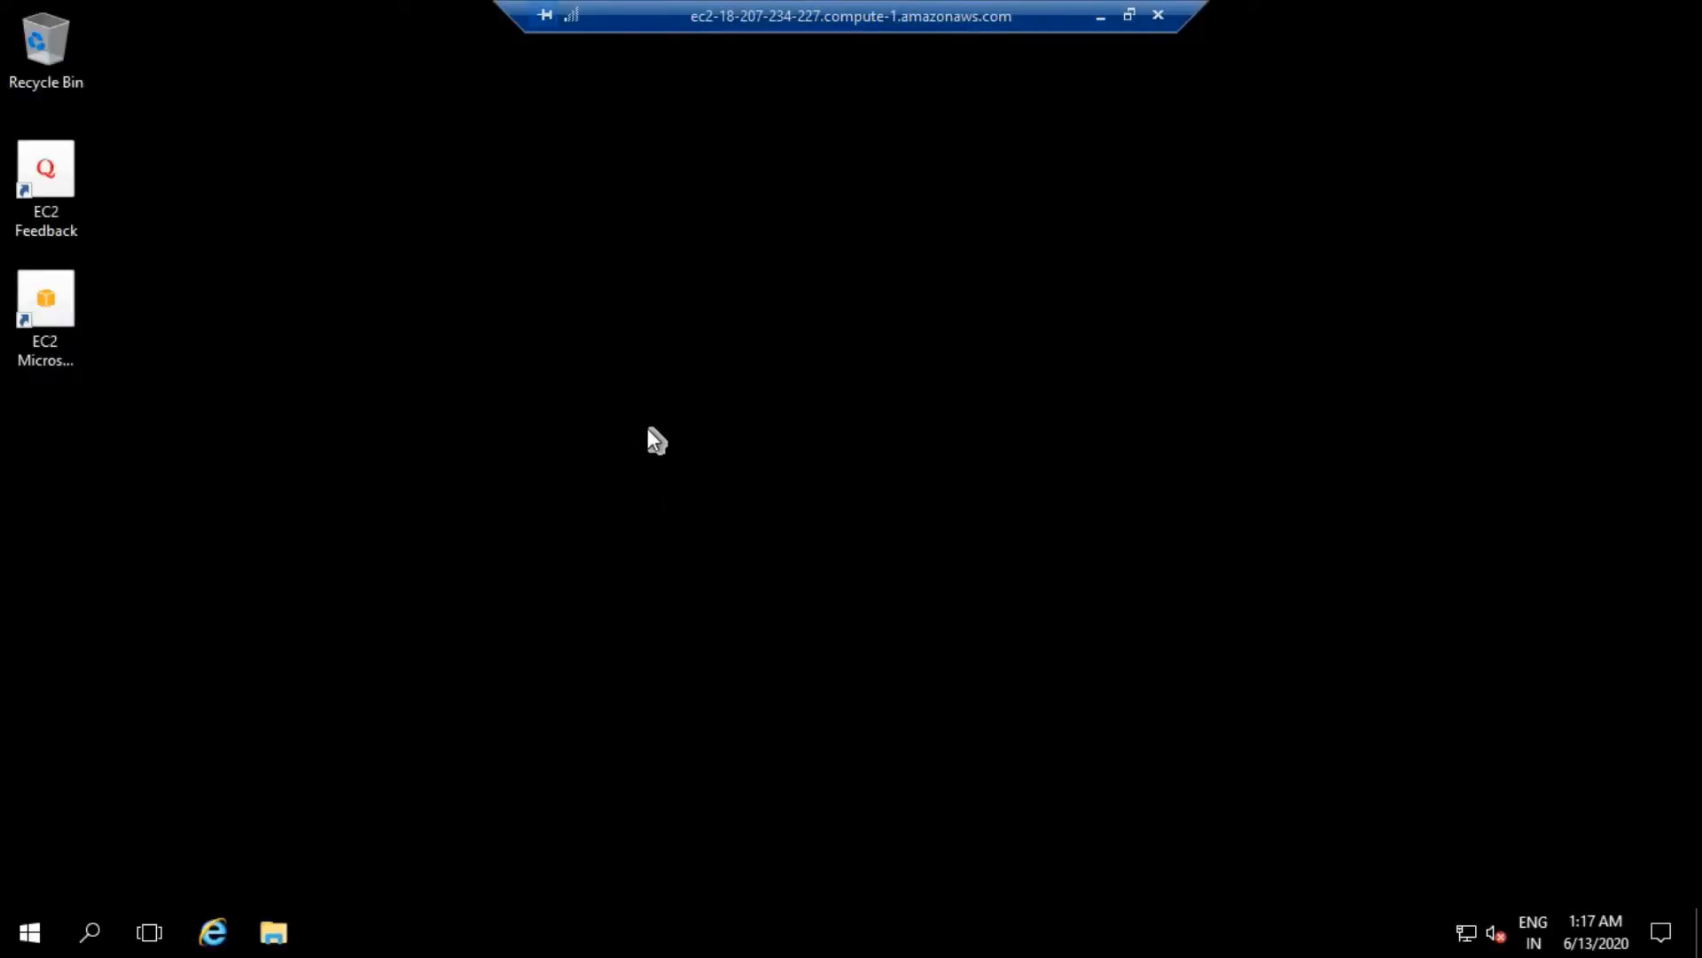
{"action": "right_click", "coordinate": [503, 399]}
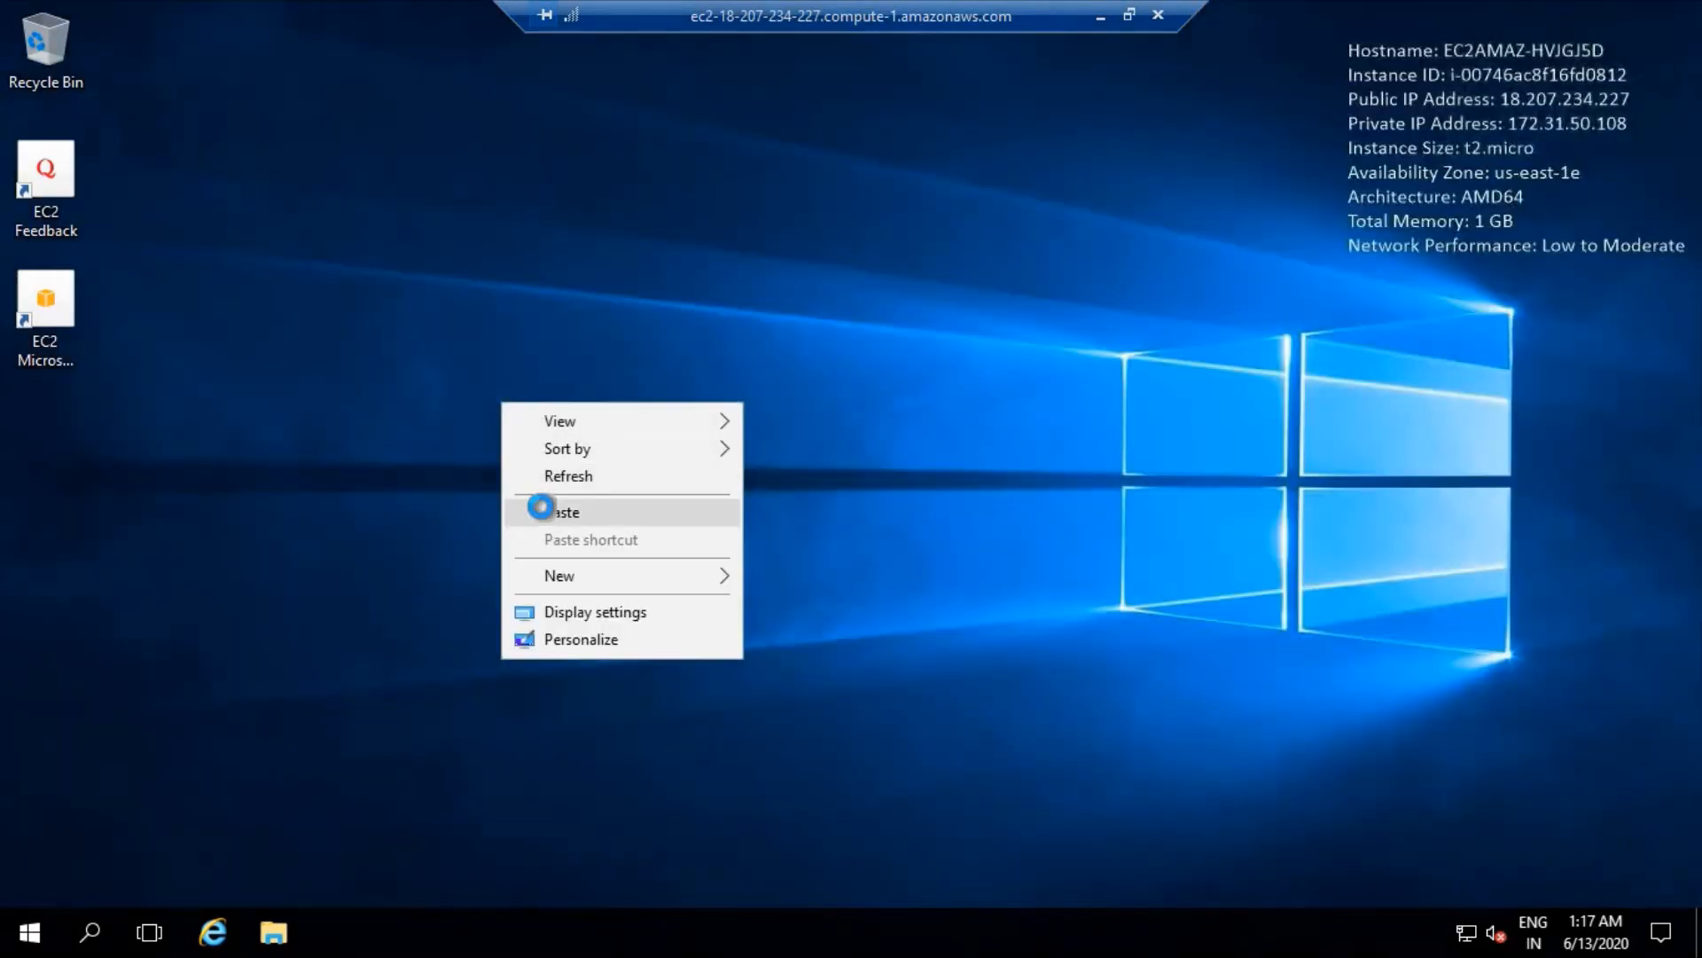
{"action": "left_click", "coordinate": [542, 511]}
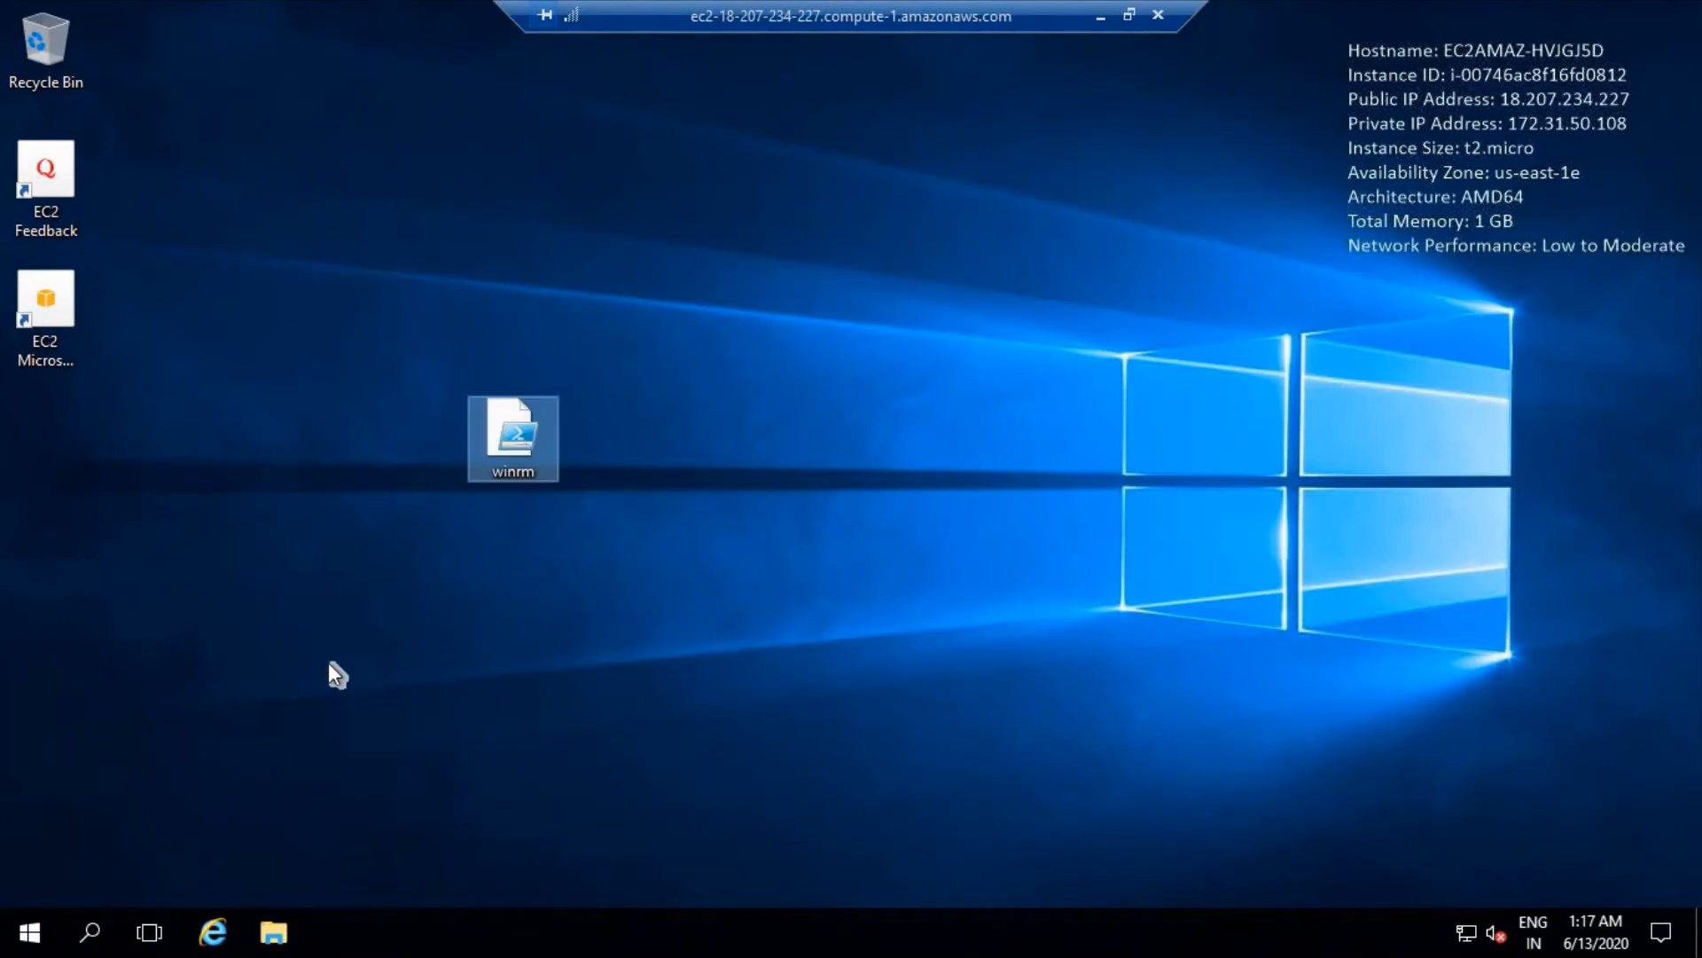
- Search the remote server for "powersh" and open Windows PowerShell ISE
{"action": "left_click", "coordinate": [95, 924]}
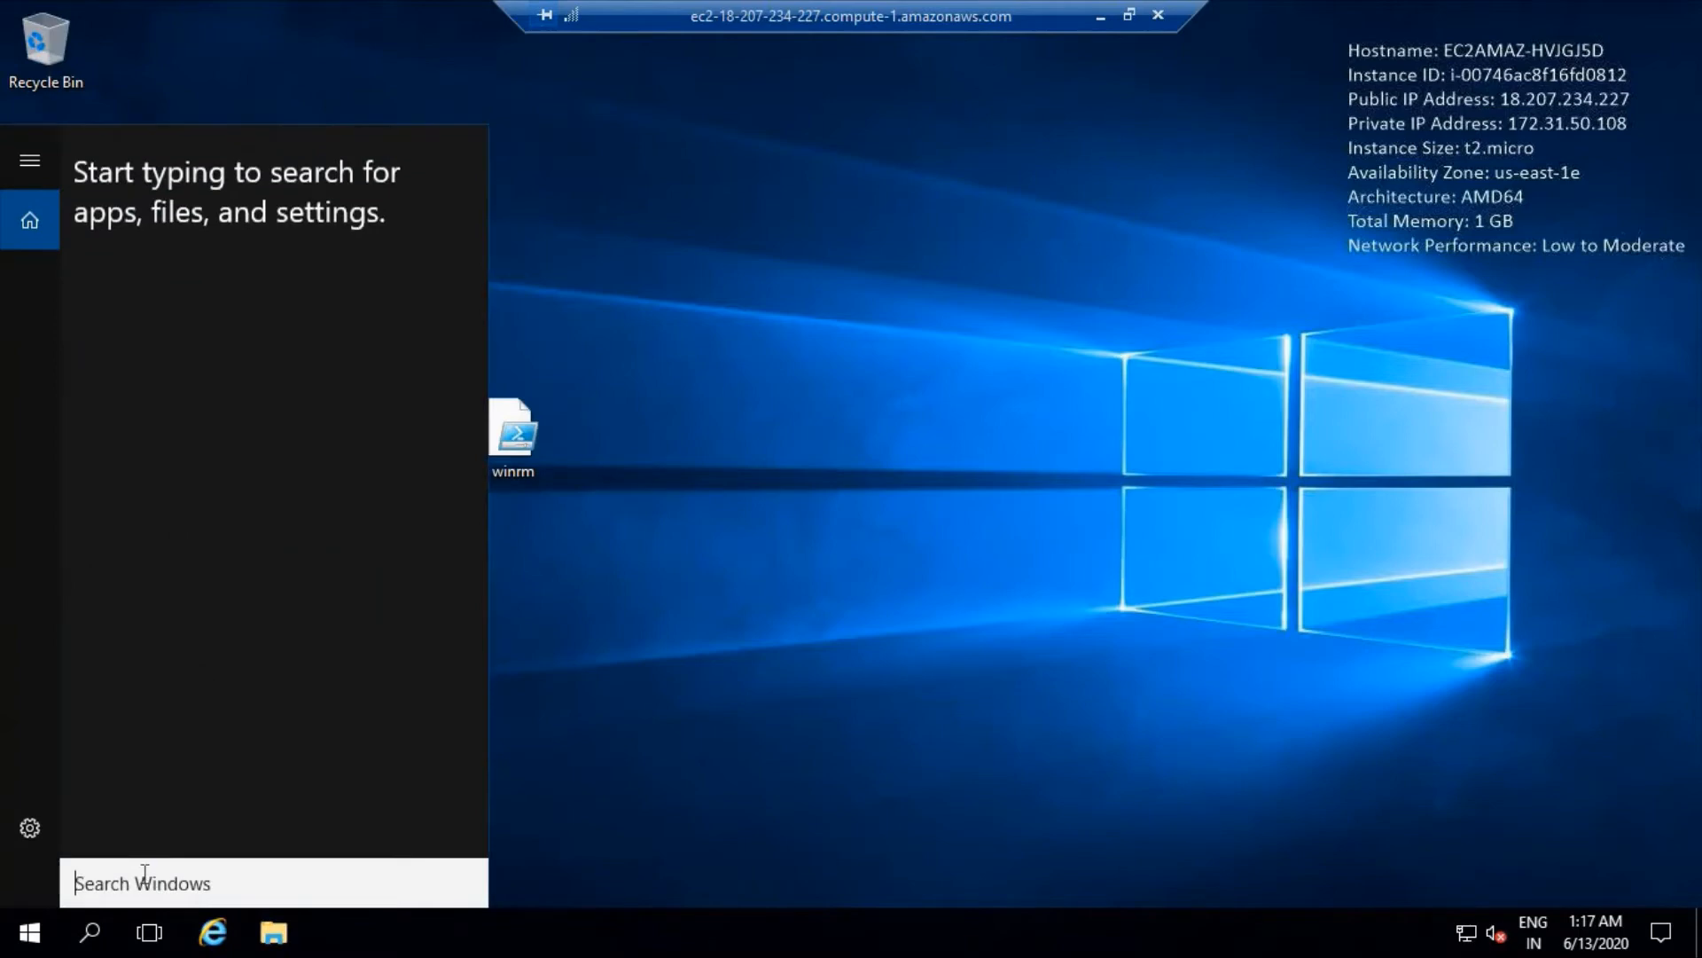
{"action": "type", "text": "p"}
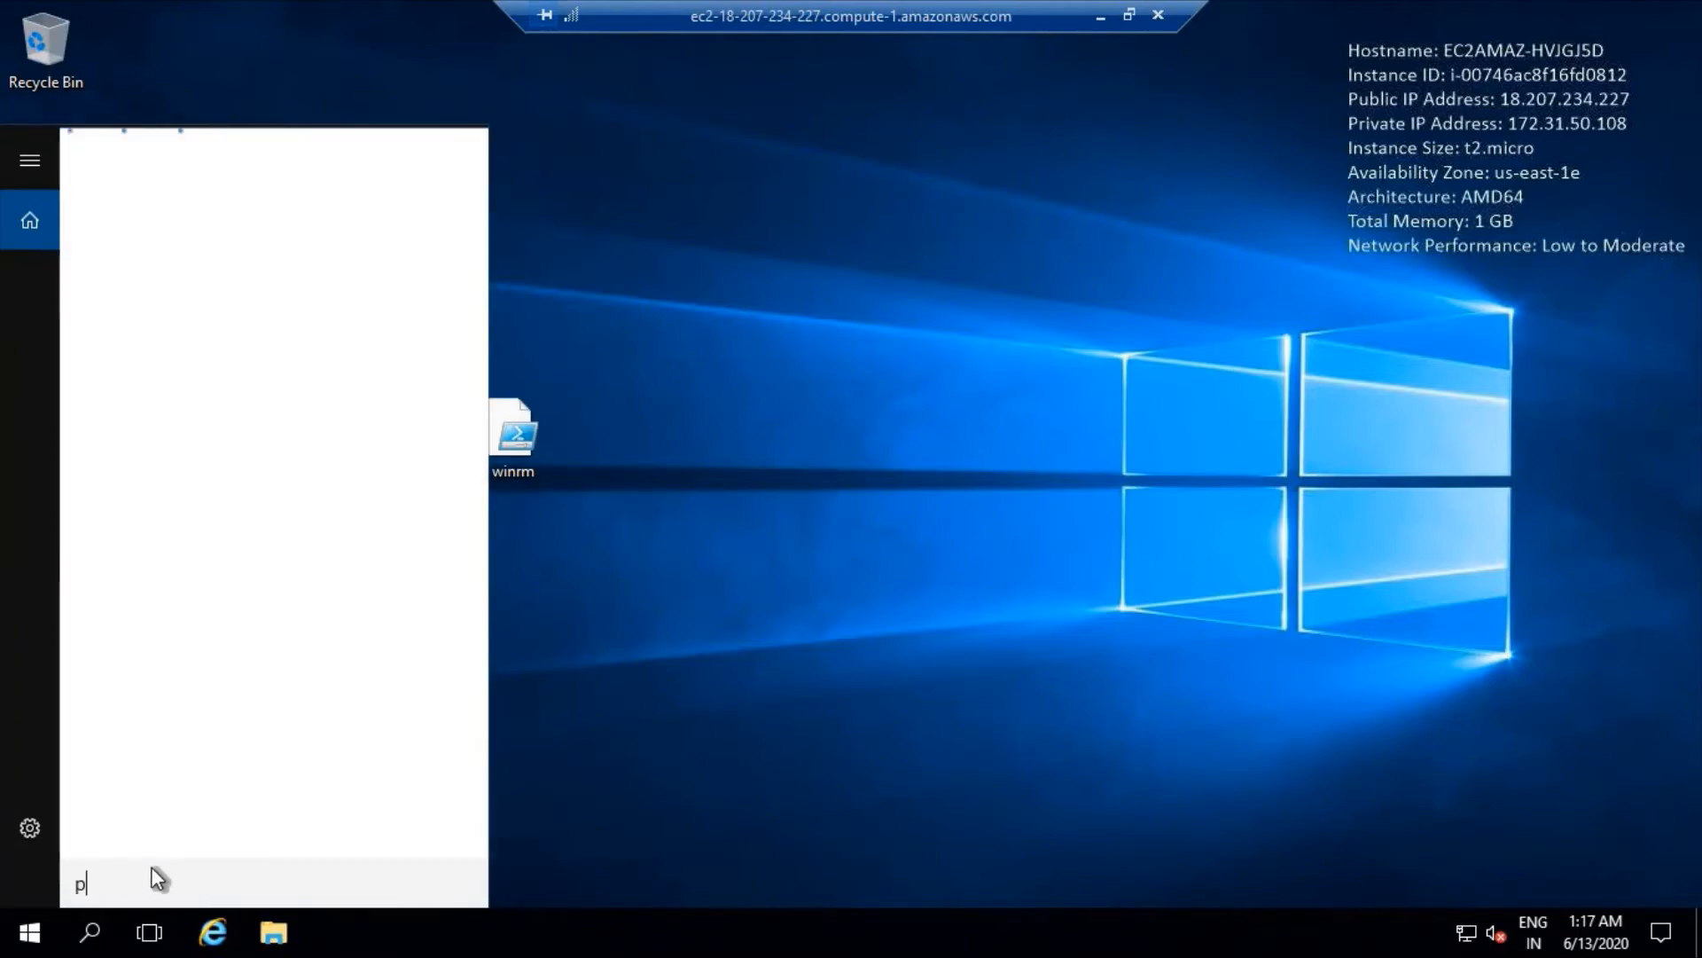
{"action": "type", "text": "ower"}
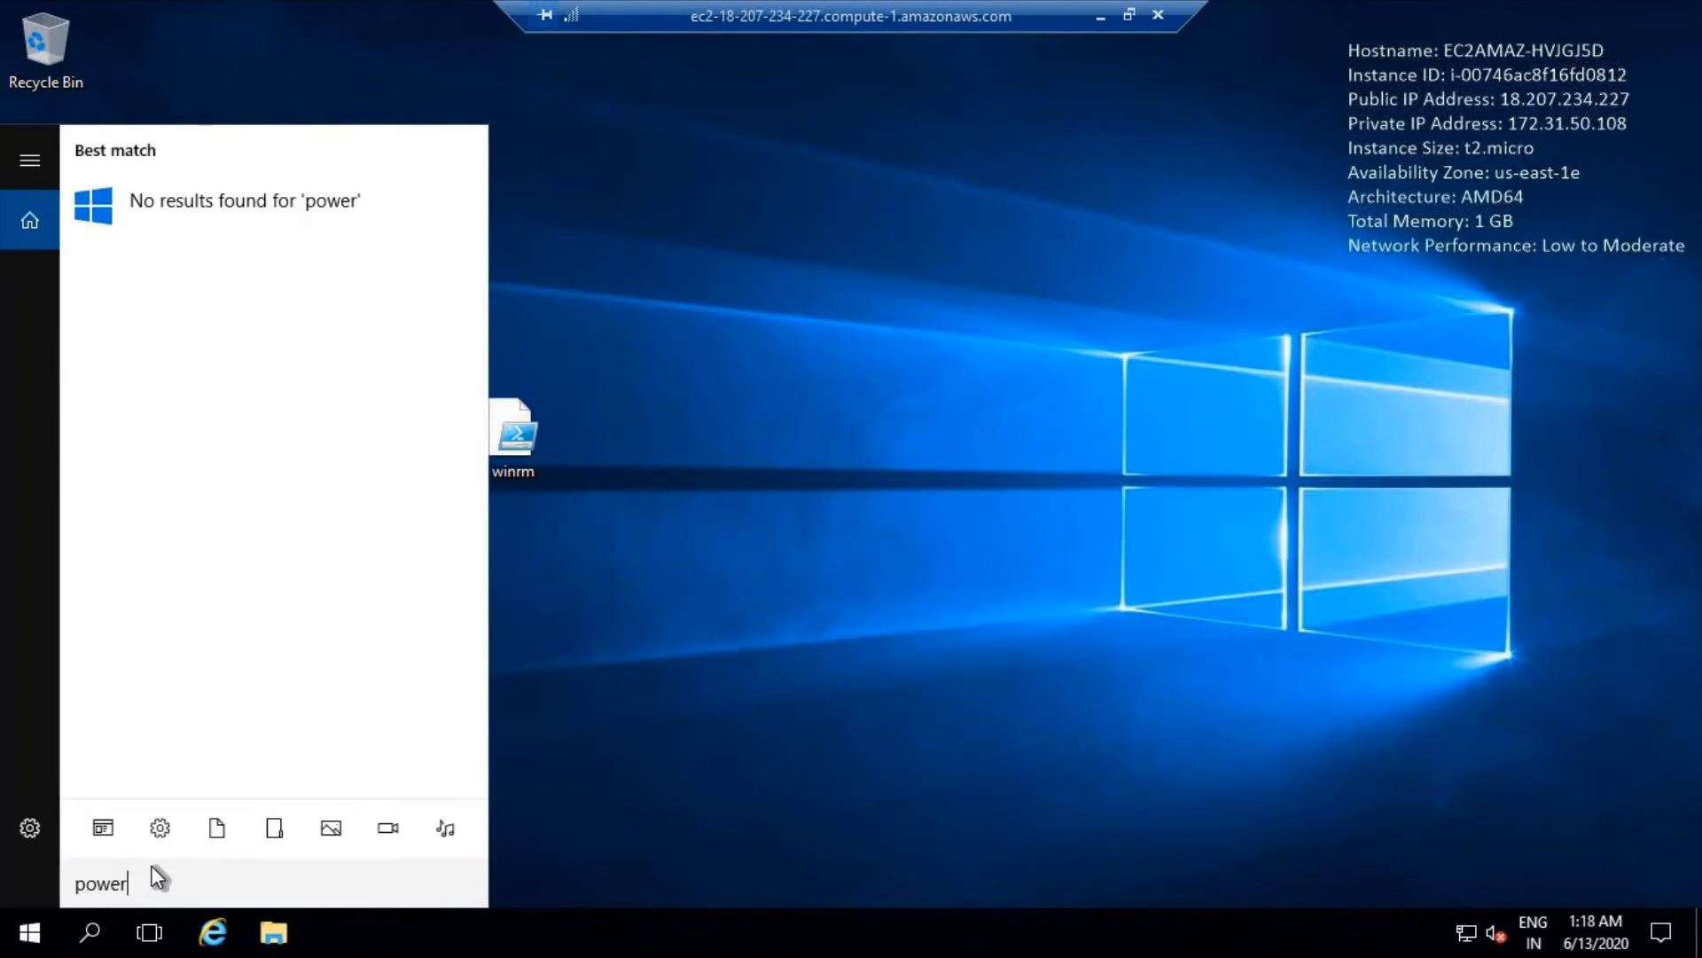
{"action": "type", "text": "sh"}
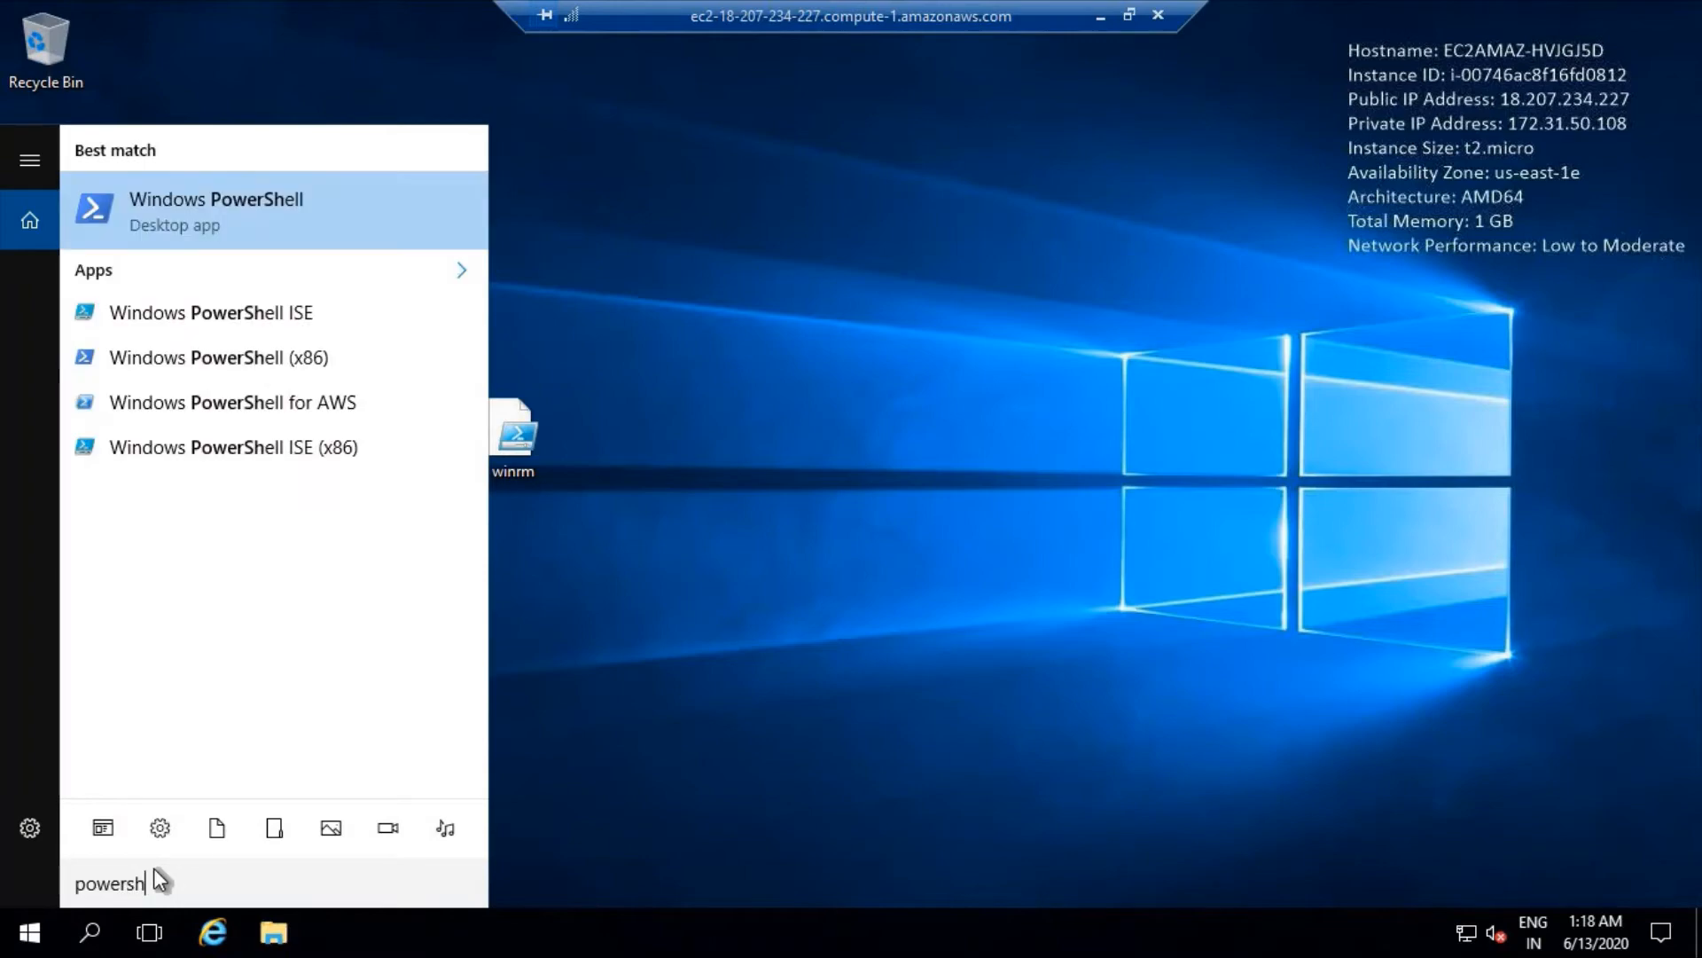
{"action": "left_click", "coordinate": [253, 316]}
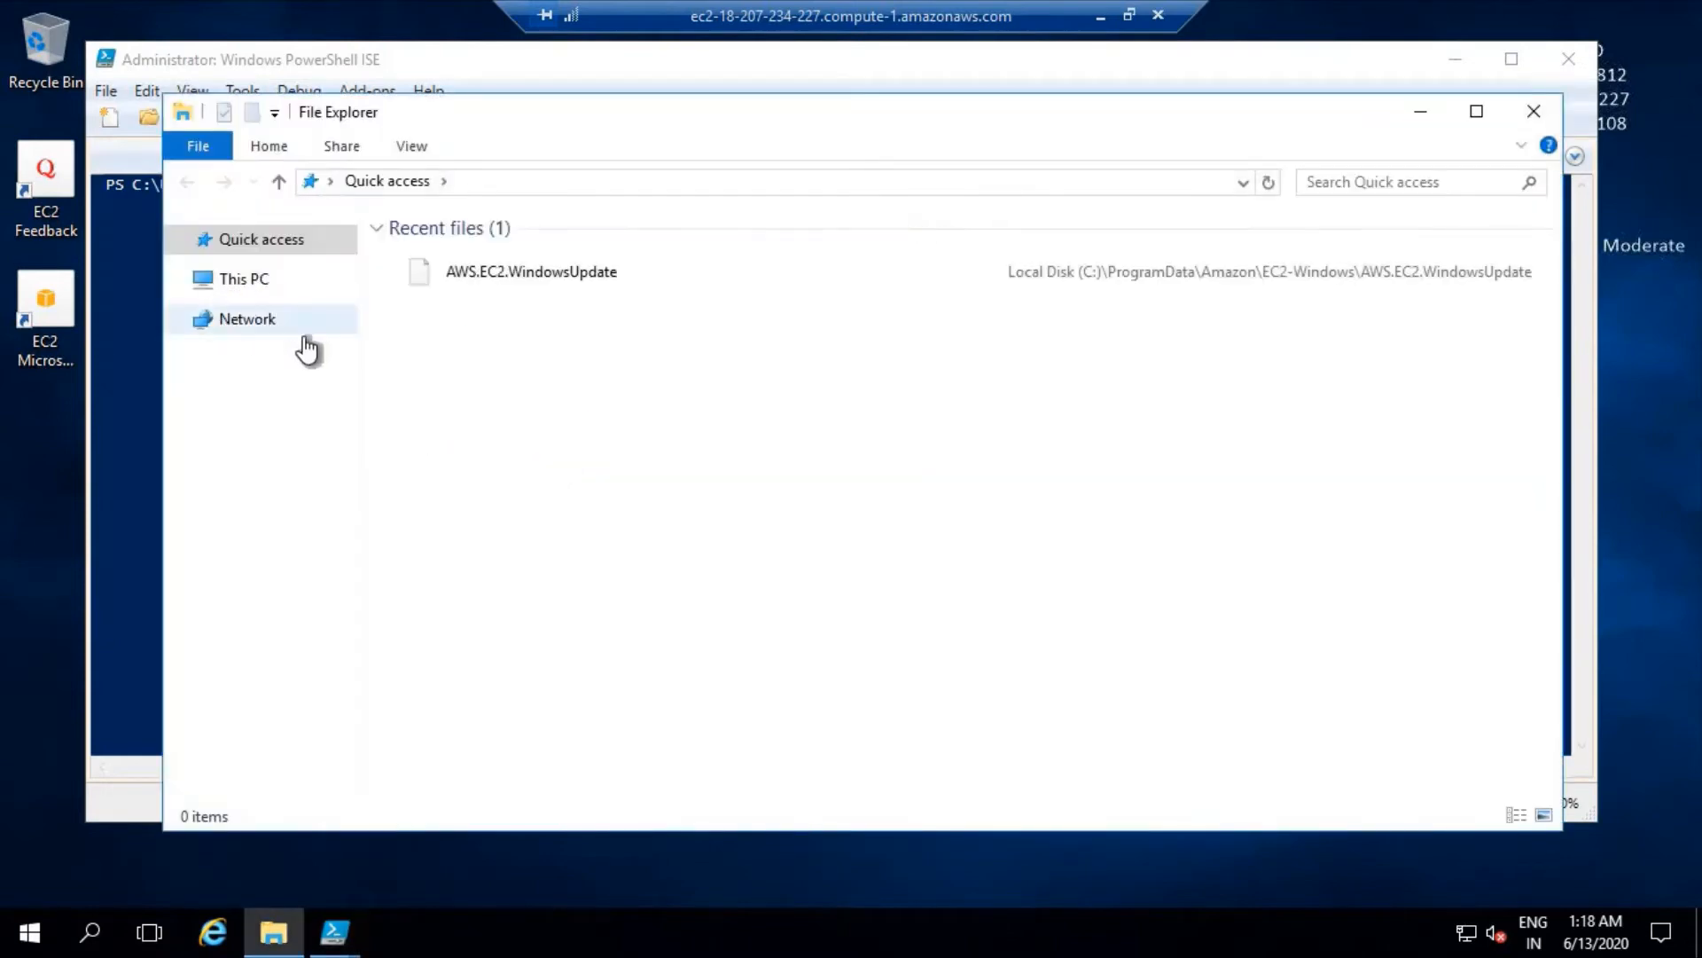
- Browse to C:\Users\Administrator\Desktop in File Explorer, copy the folder path and minimize the window
{"action": "left_click", "coordinate": [243, 399]}
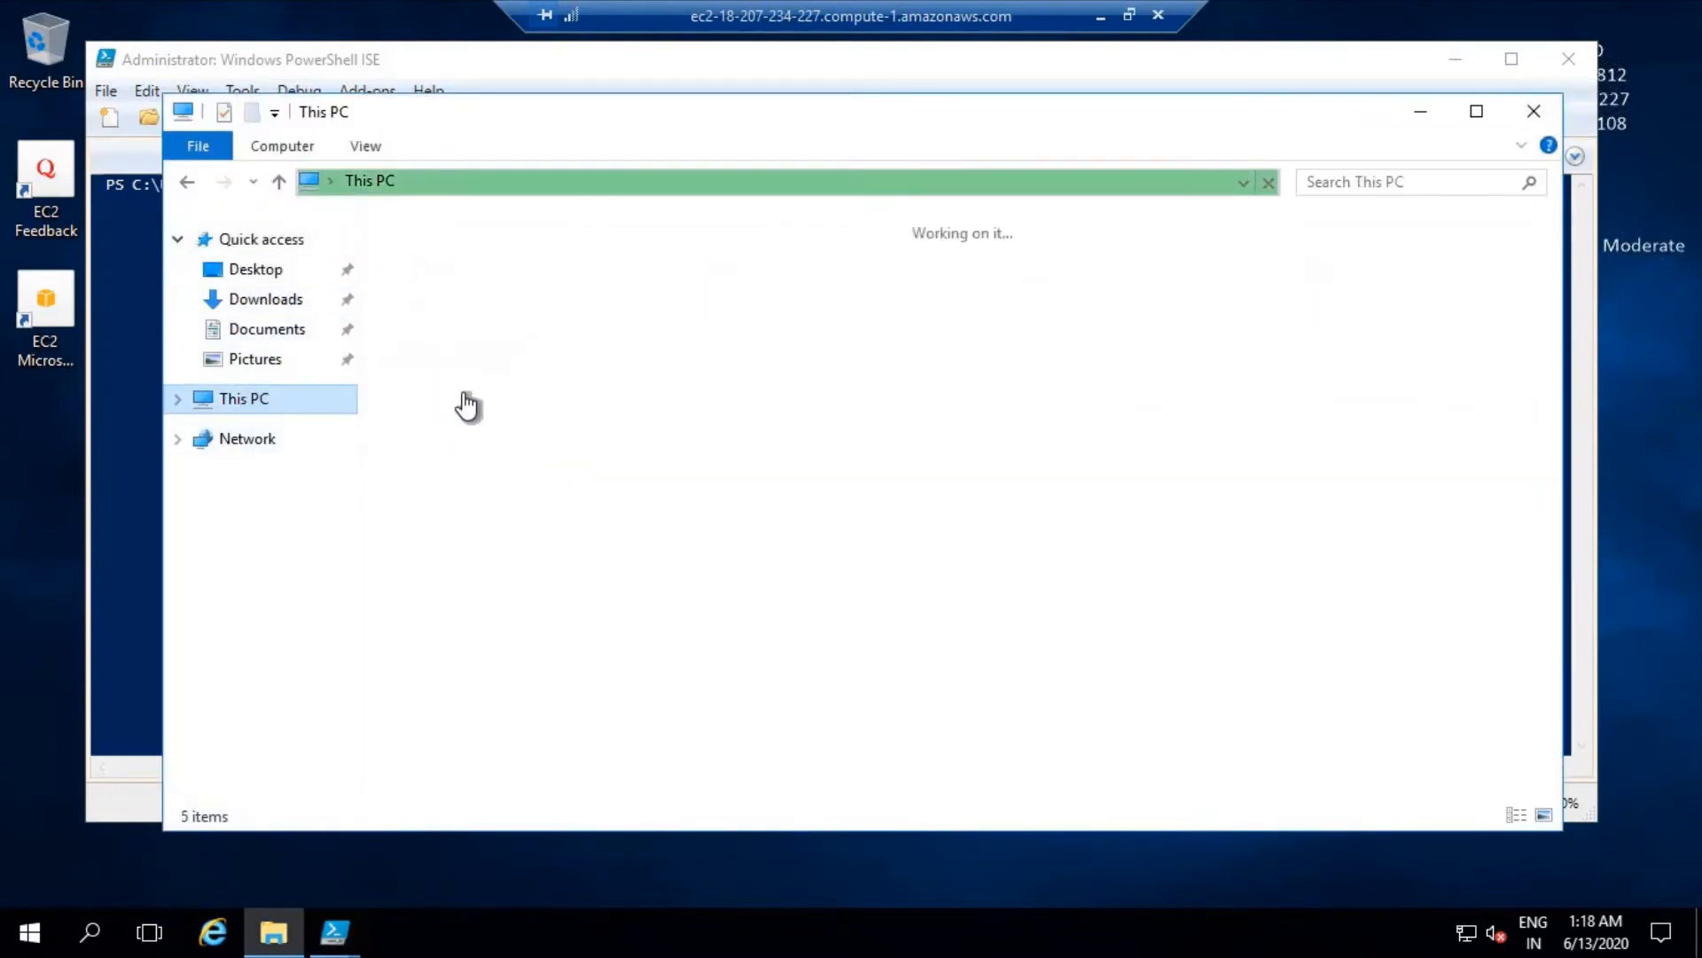
{"action": "left_click", "coordinate": [484, 454]}
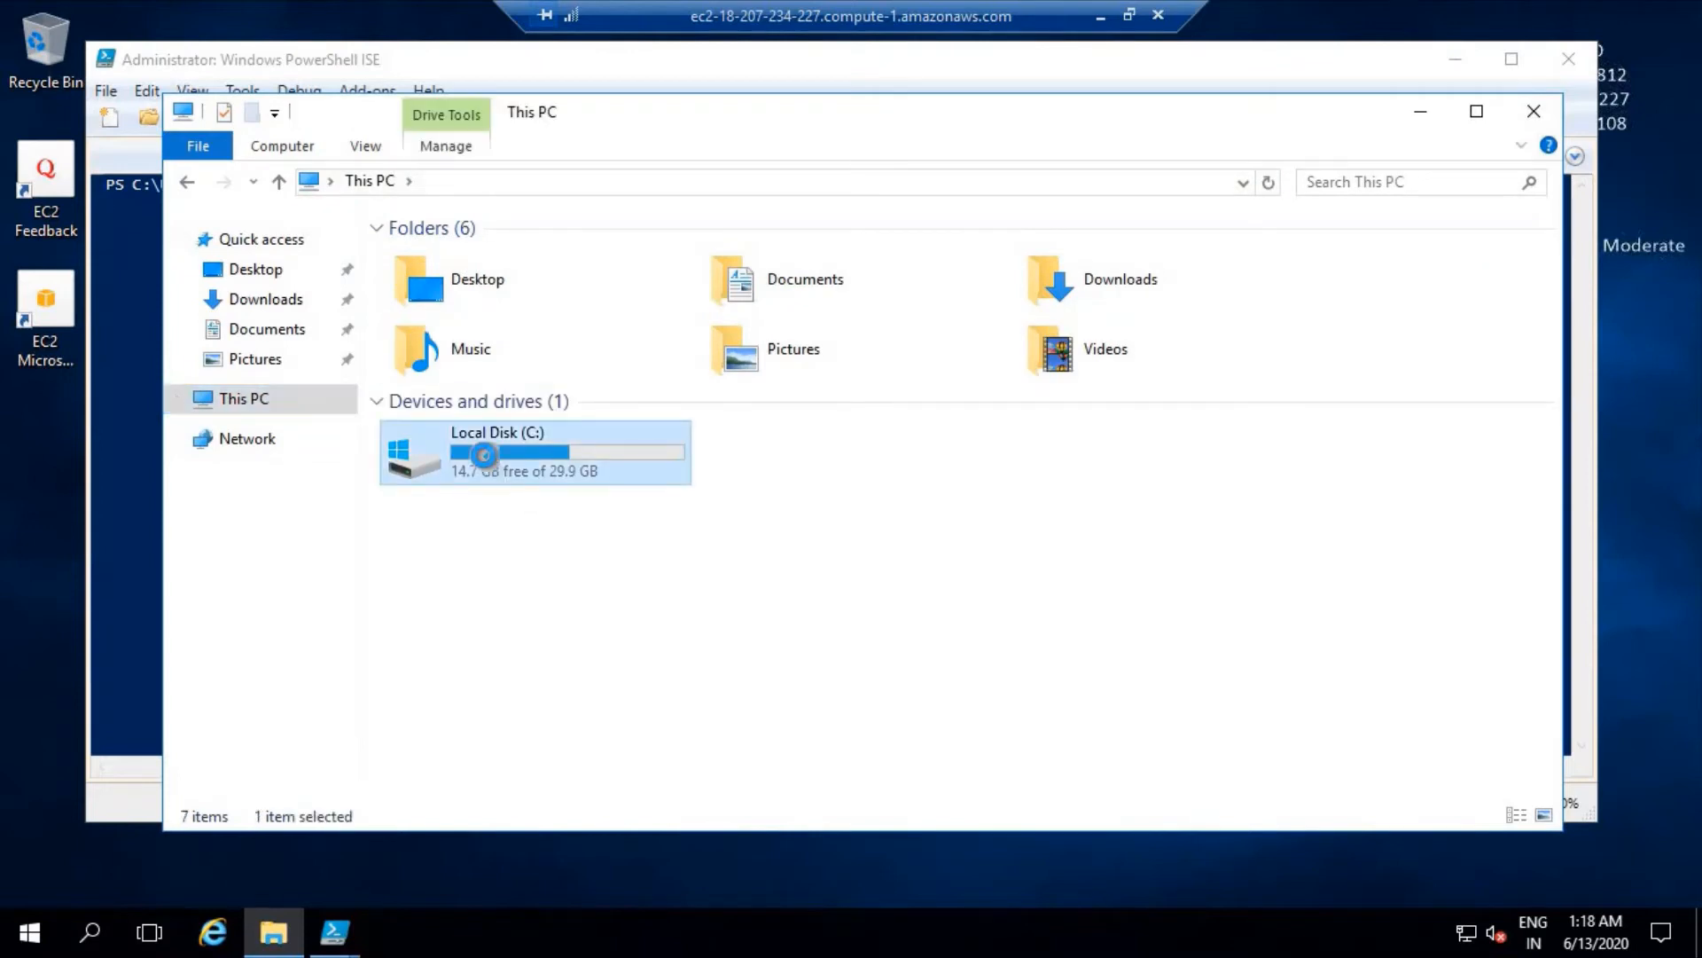
{"action": "double_click", "coordinate": [484, 455]}
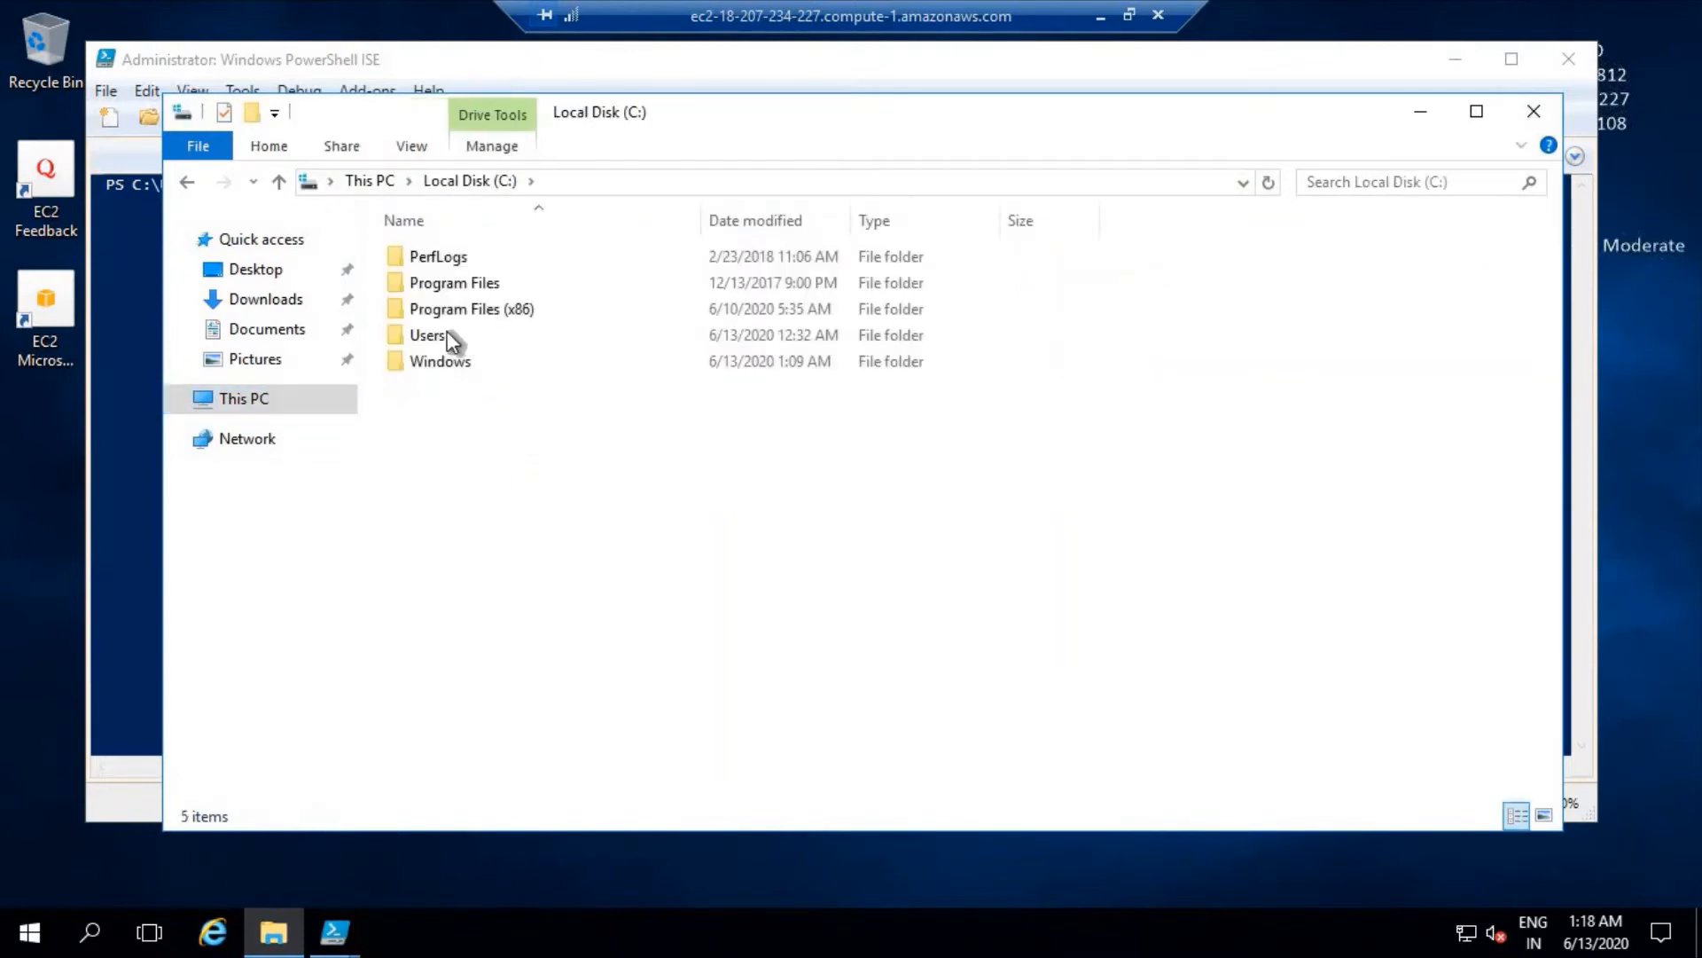
{"action": "double_click", "coordinate": [447, 334]}
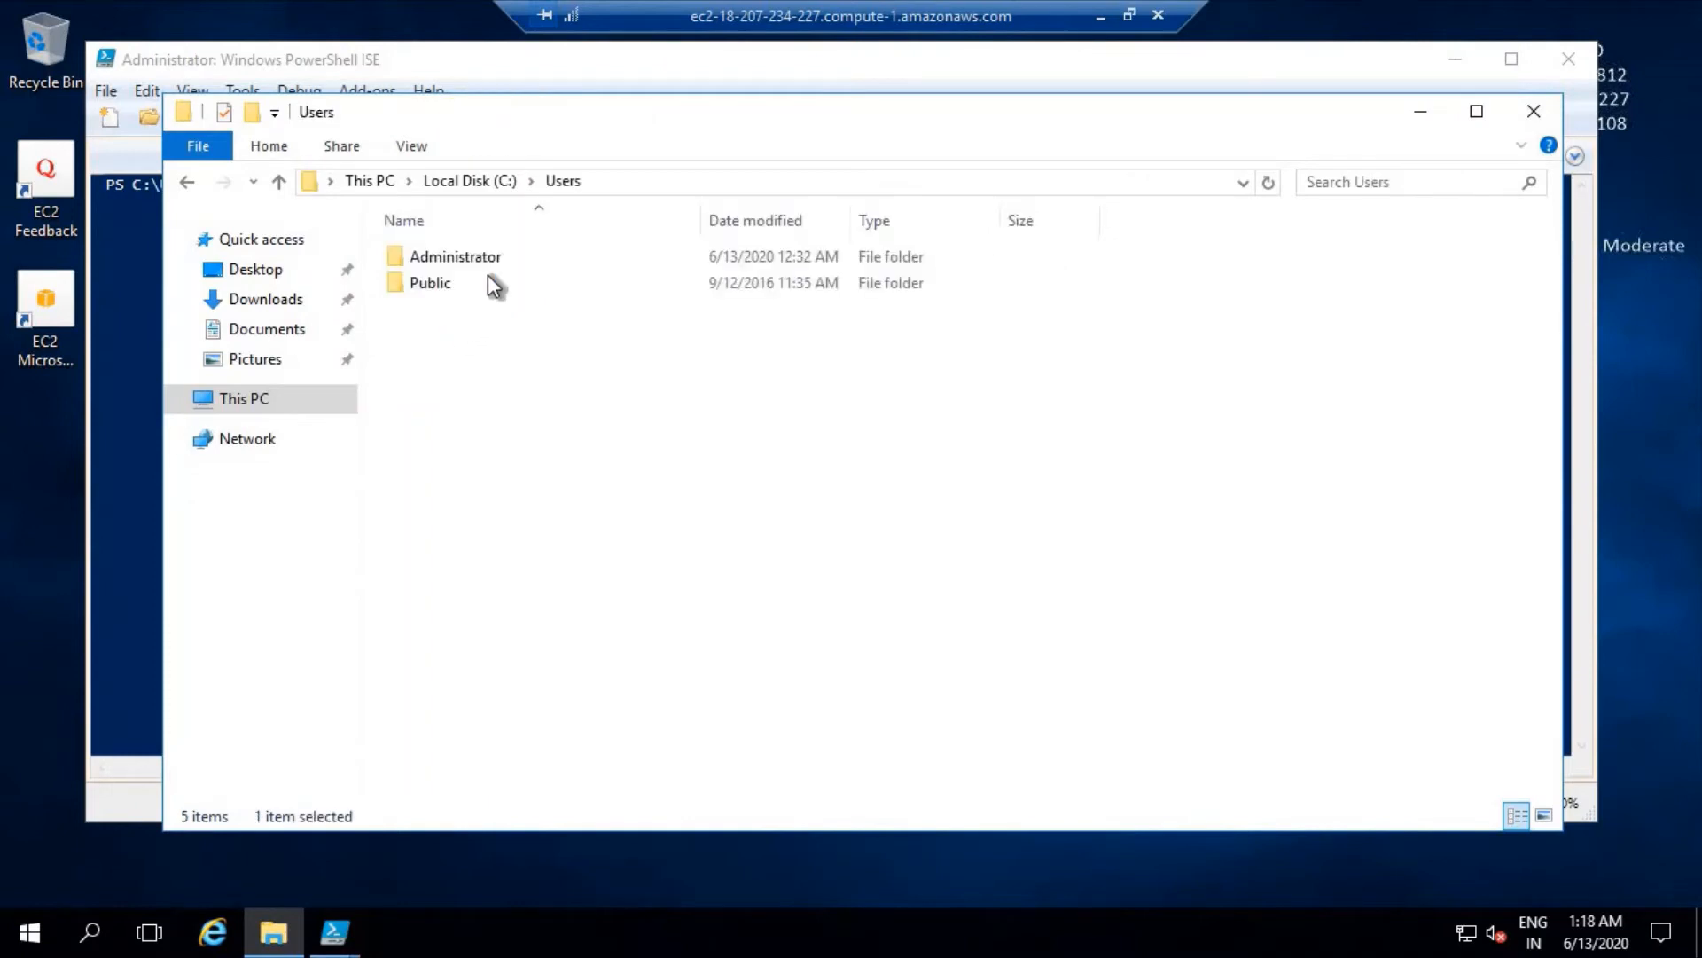
{"action": "double_click", "coordinate": [484, 258]}
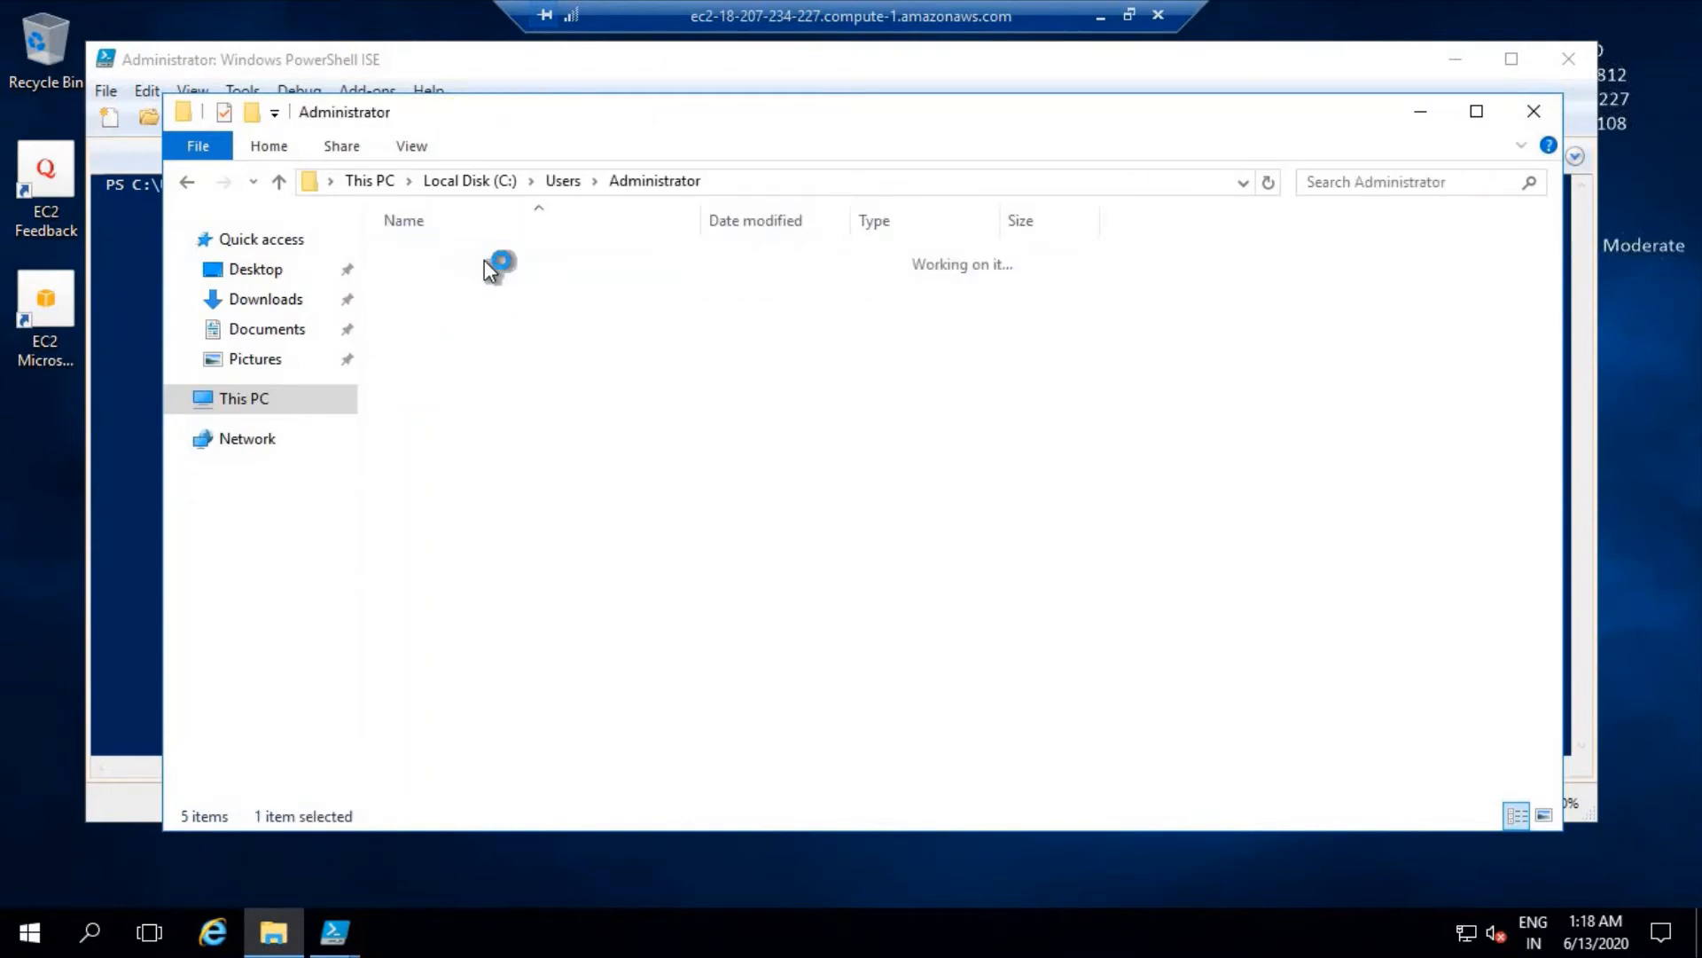
{"action": "left_click", "coordinate": [481, 284]}
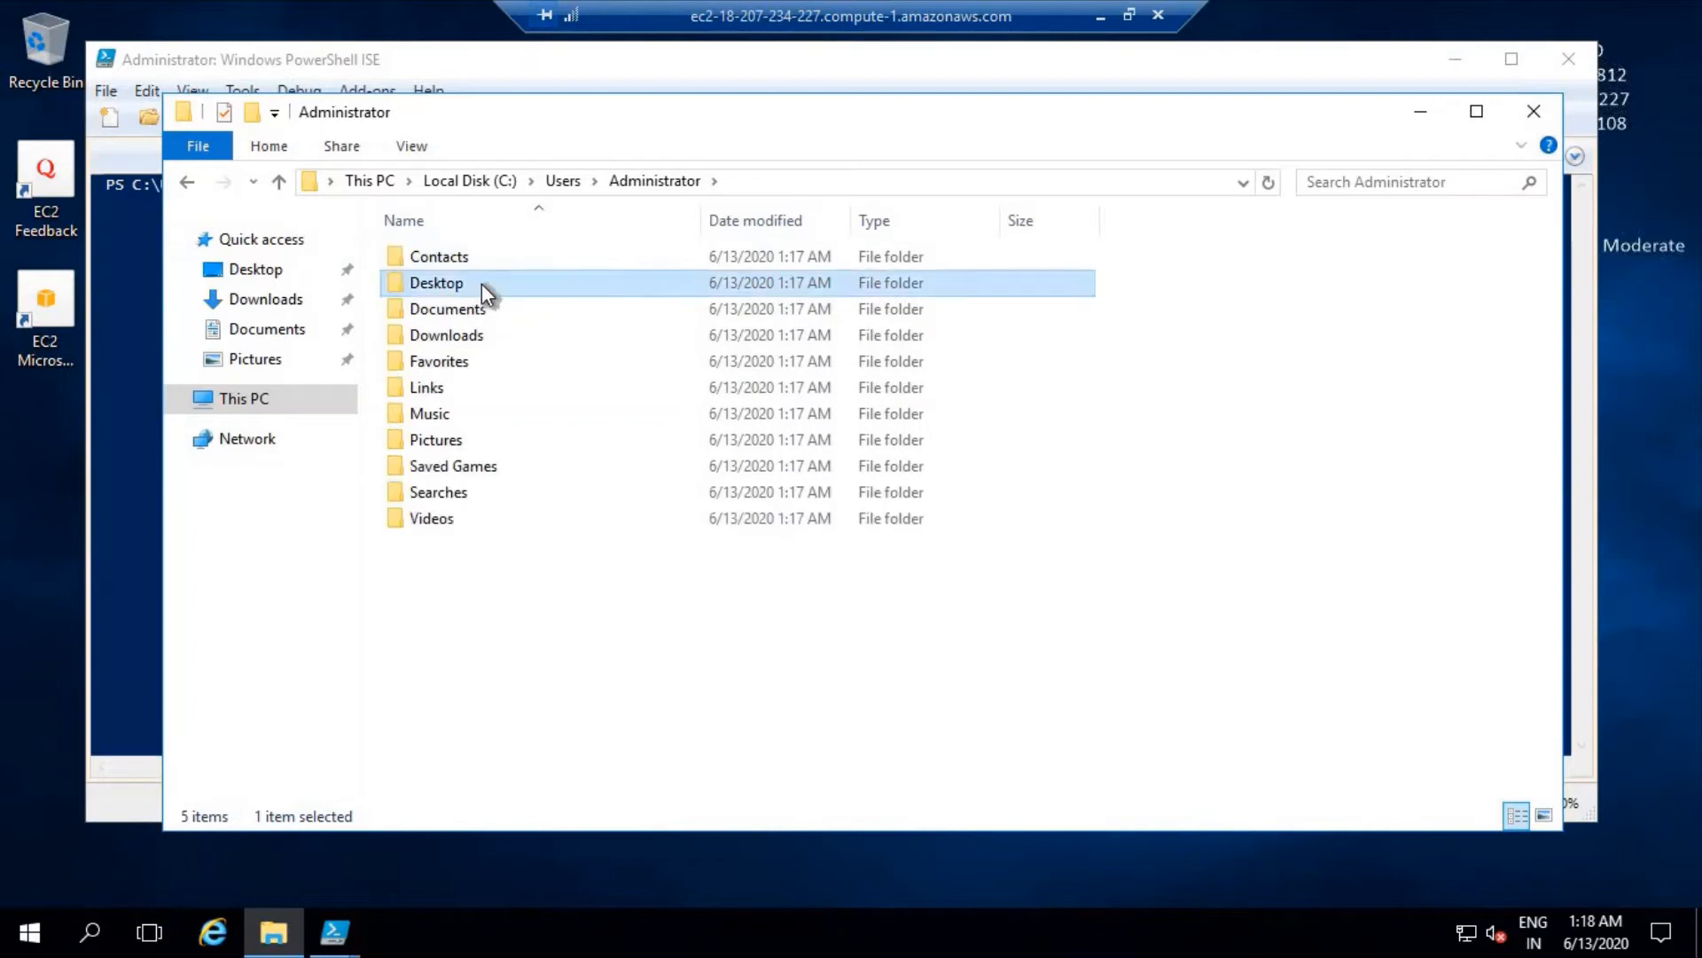
{"action": "double_click", "coordinate": [481, 284]}
{"action": "left_click", "coordinate": [840, 180]}
{"action": "key", "text": "ctrl+c"}
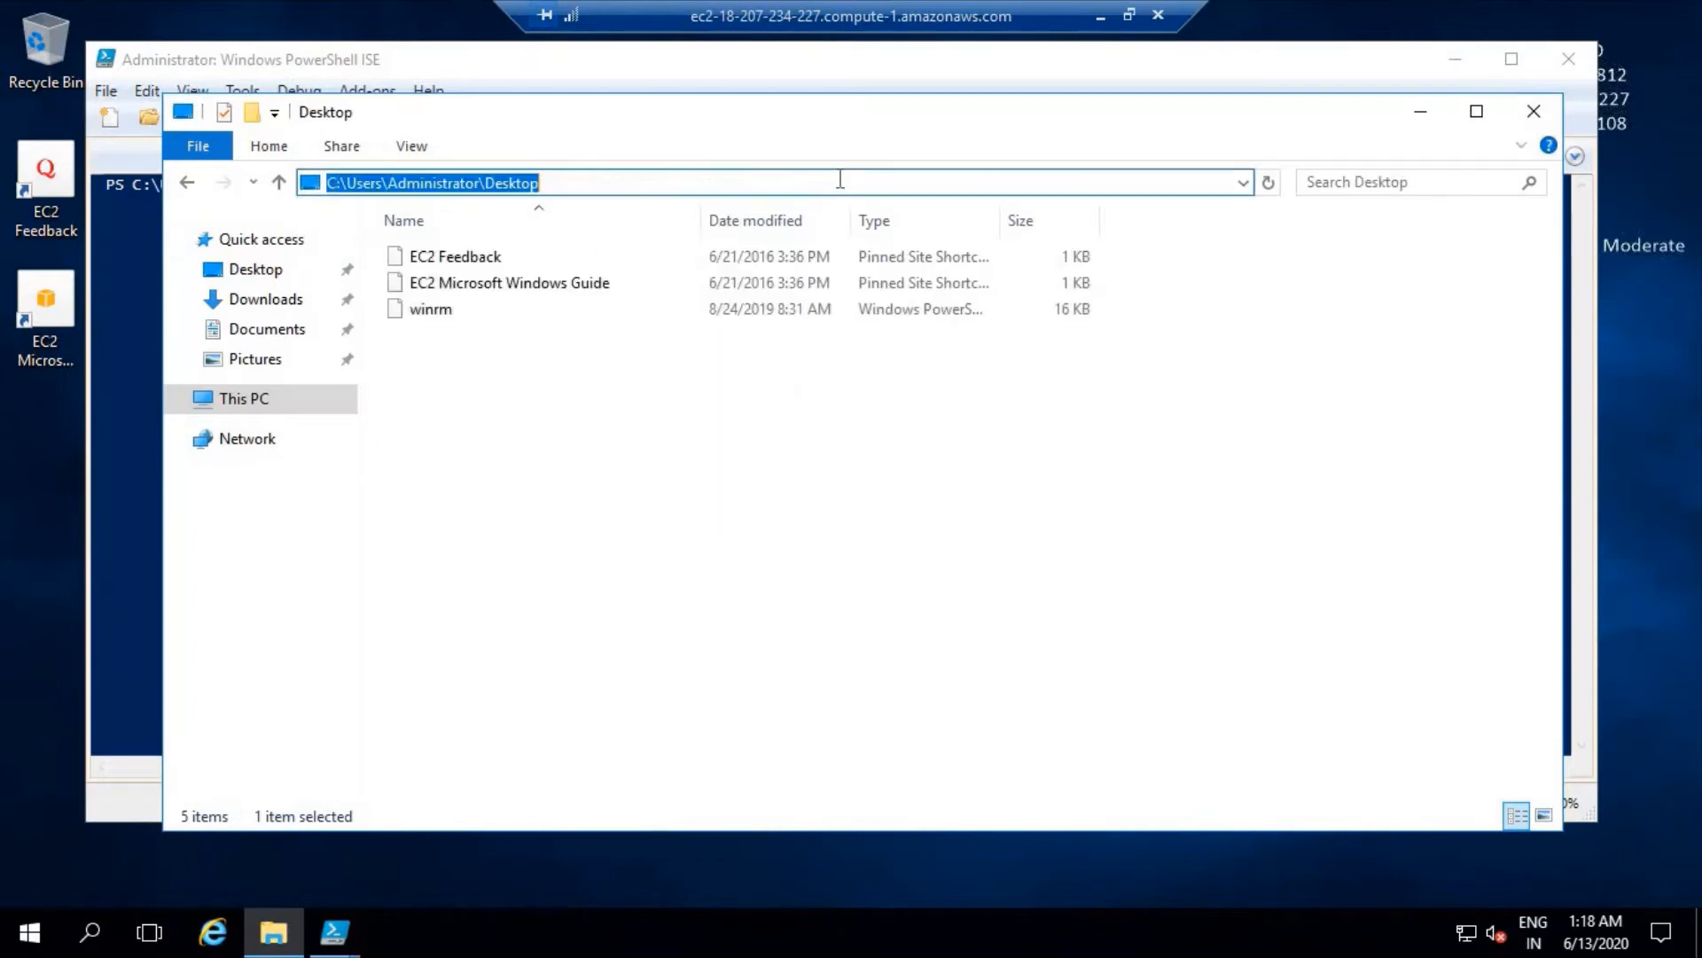
{"action": "left_click", "coordinate": [1418, 114]}
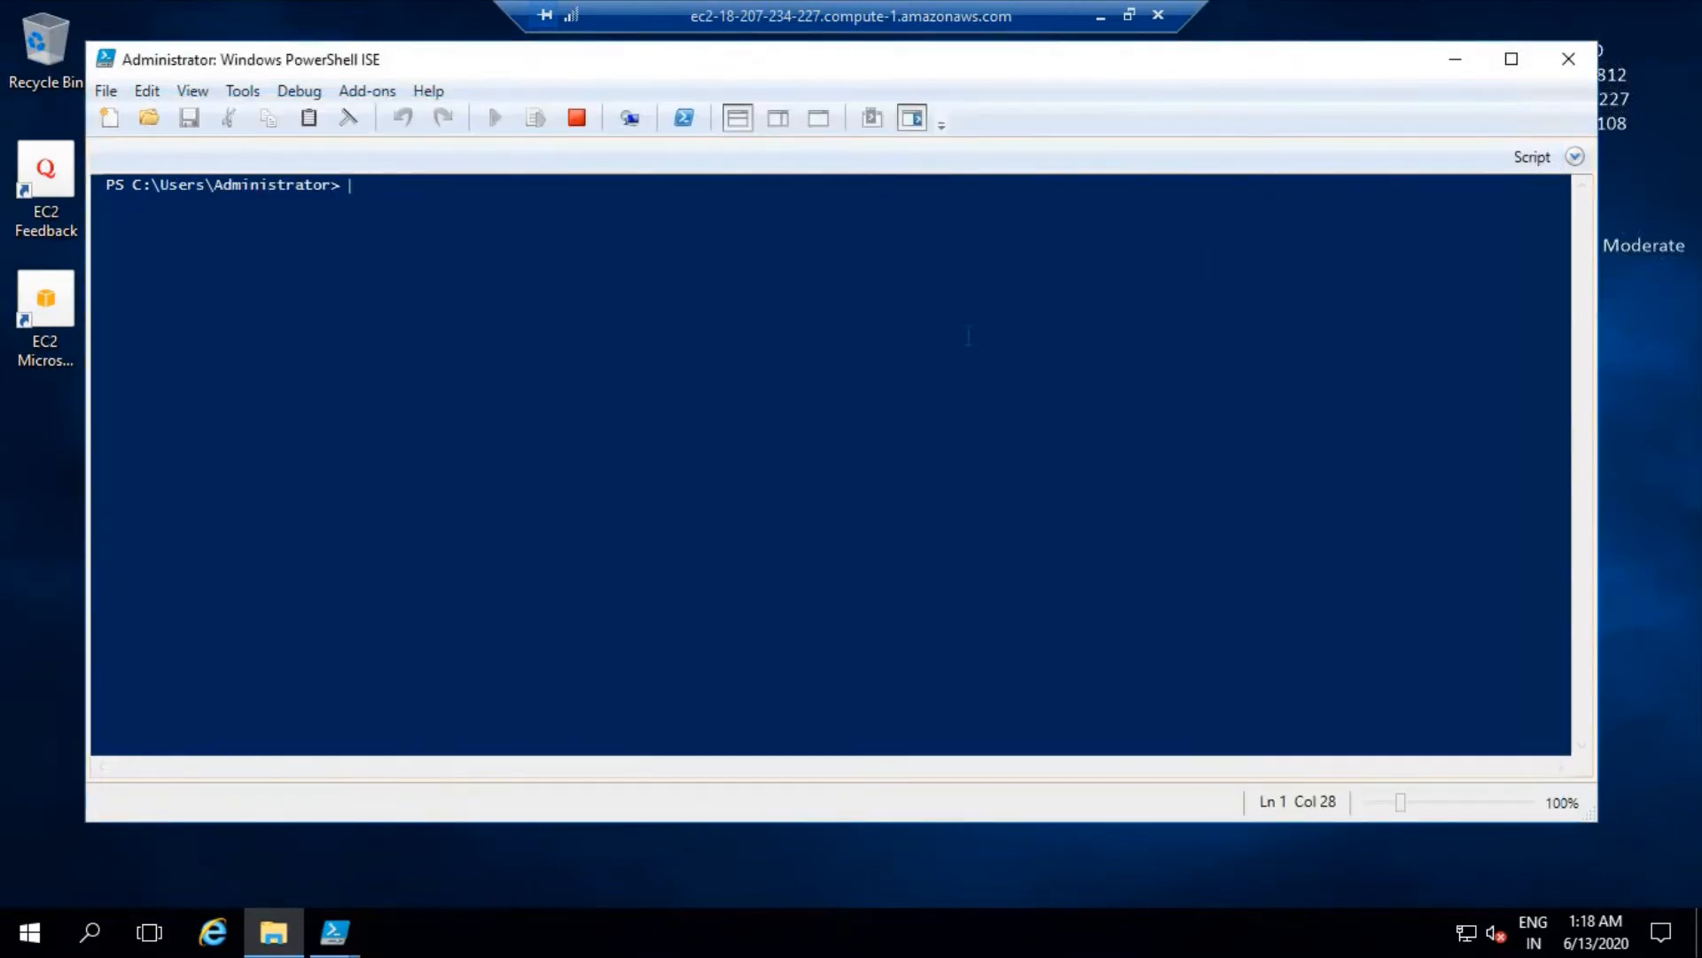
- Change the PowerShell ISE working directory to C:\Users\Administrator\Desktop with cd and the copied path
{"action": "type", "text": "cd"}
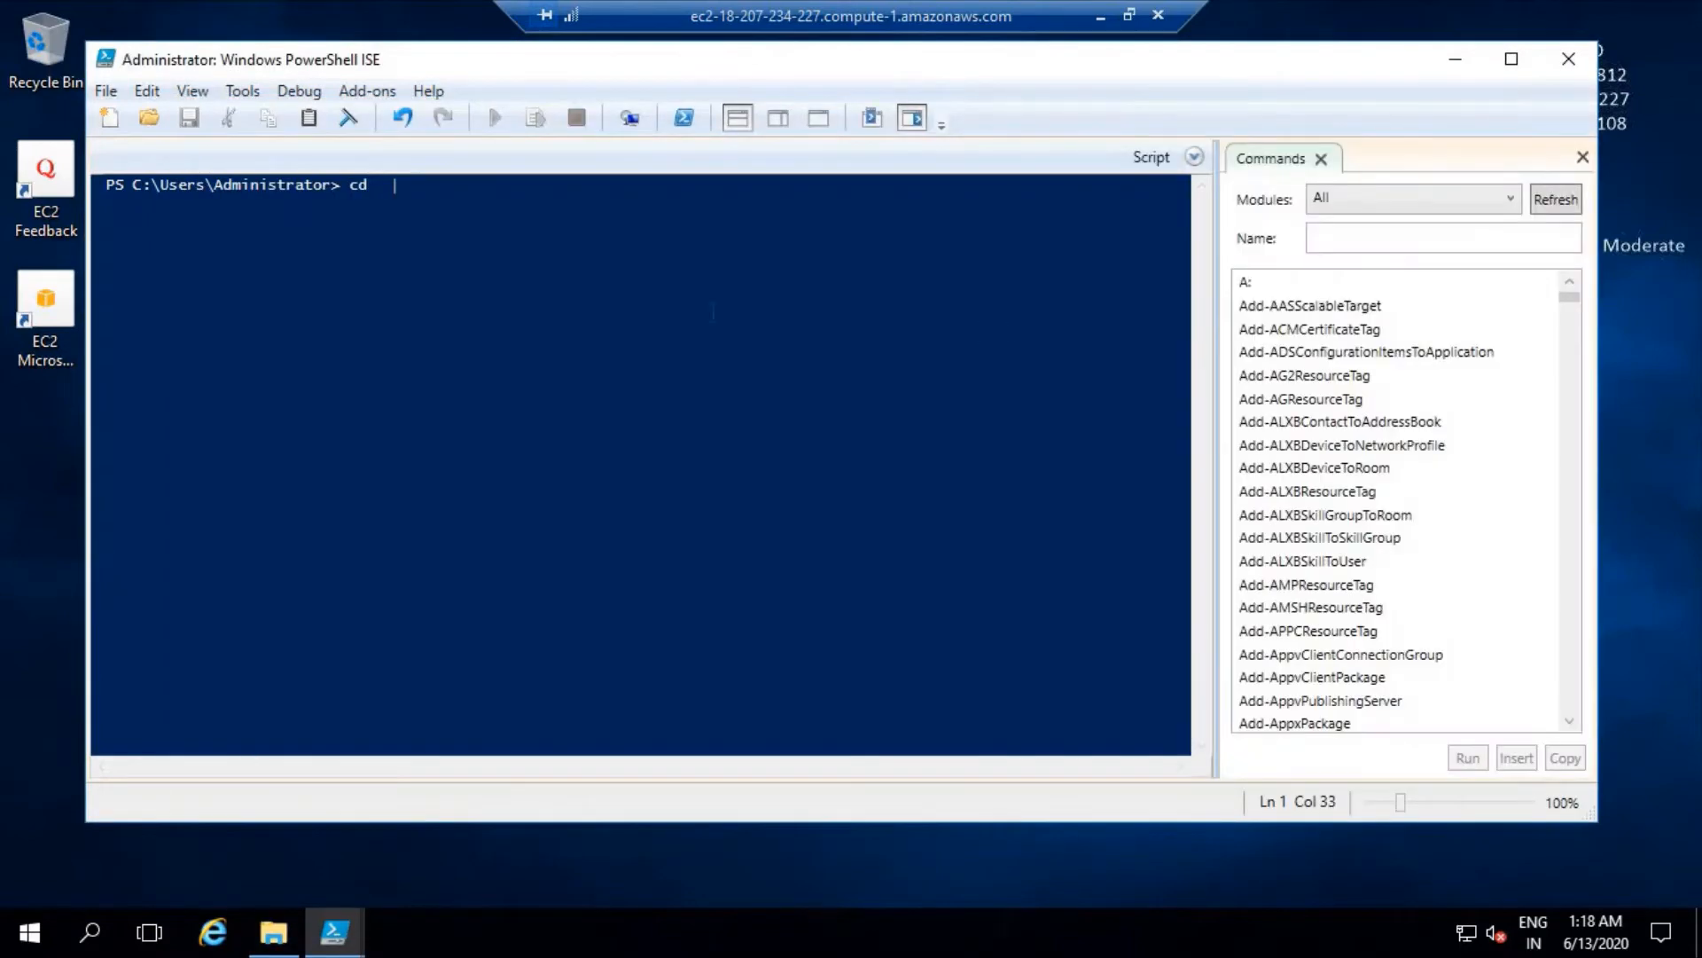
{"action": "right_click", "coordinate": [436, 218]}
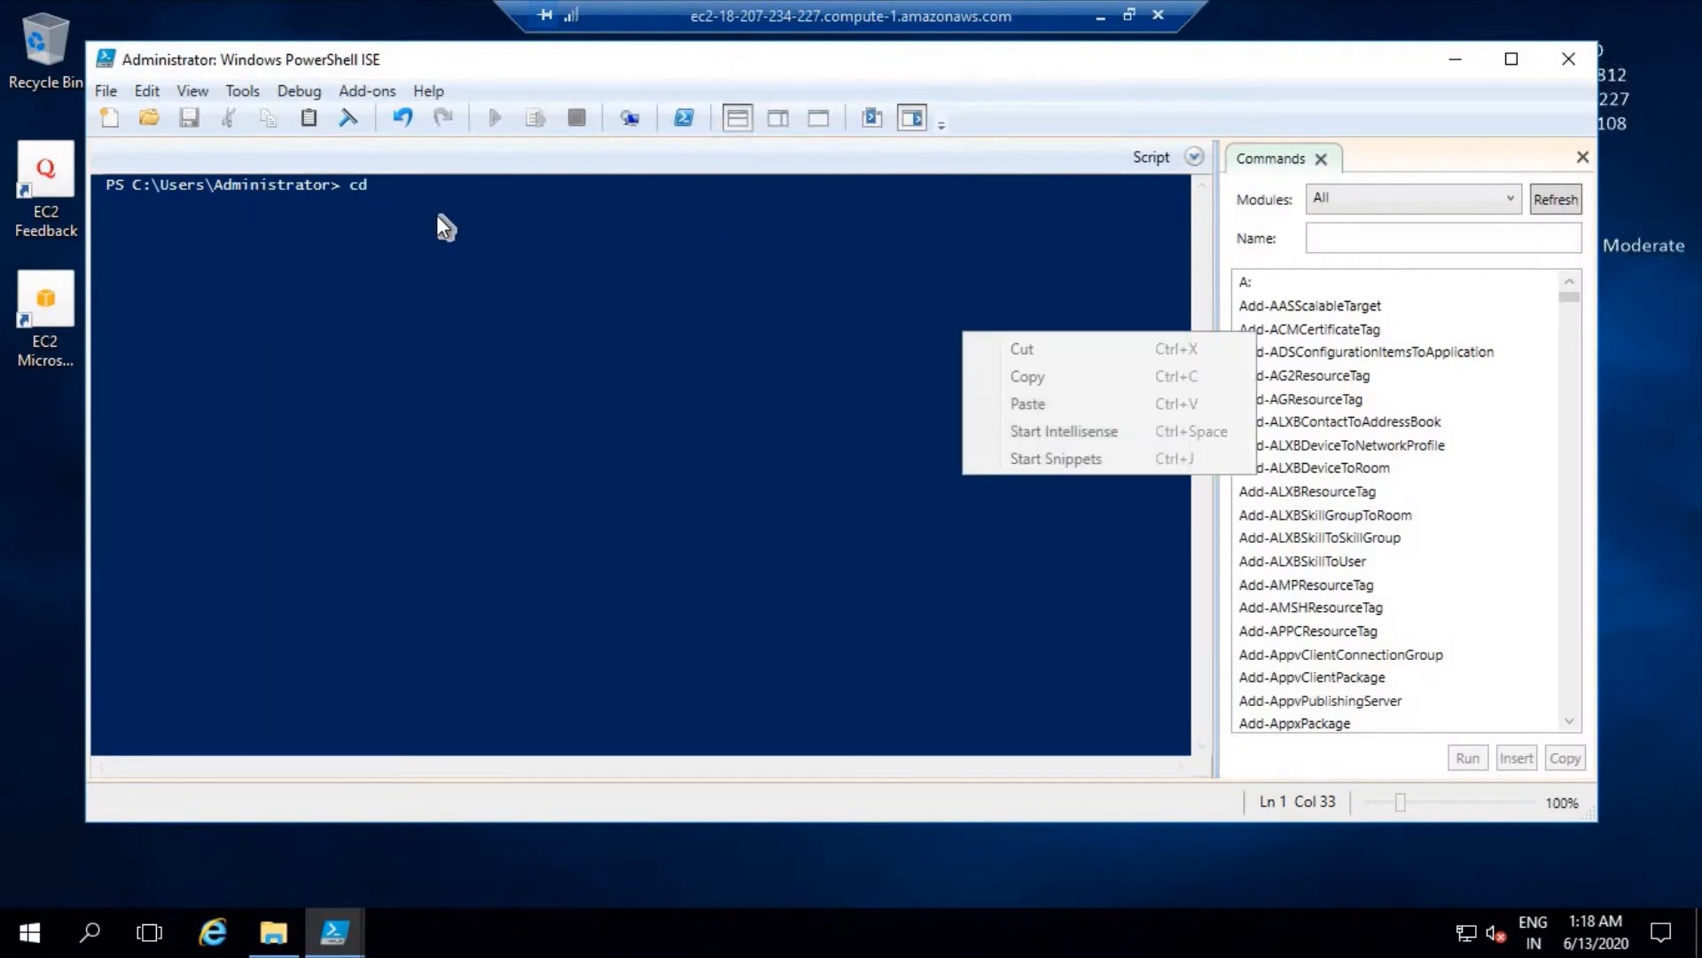
{"action": "left_click", "coordinate": [427, 210]}
{"action": "key", "text": "BackSpace"}
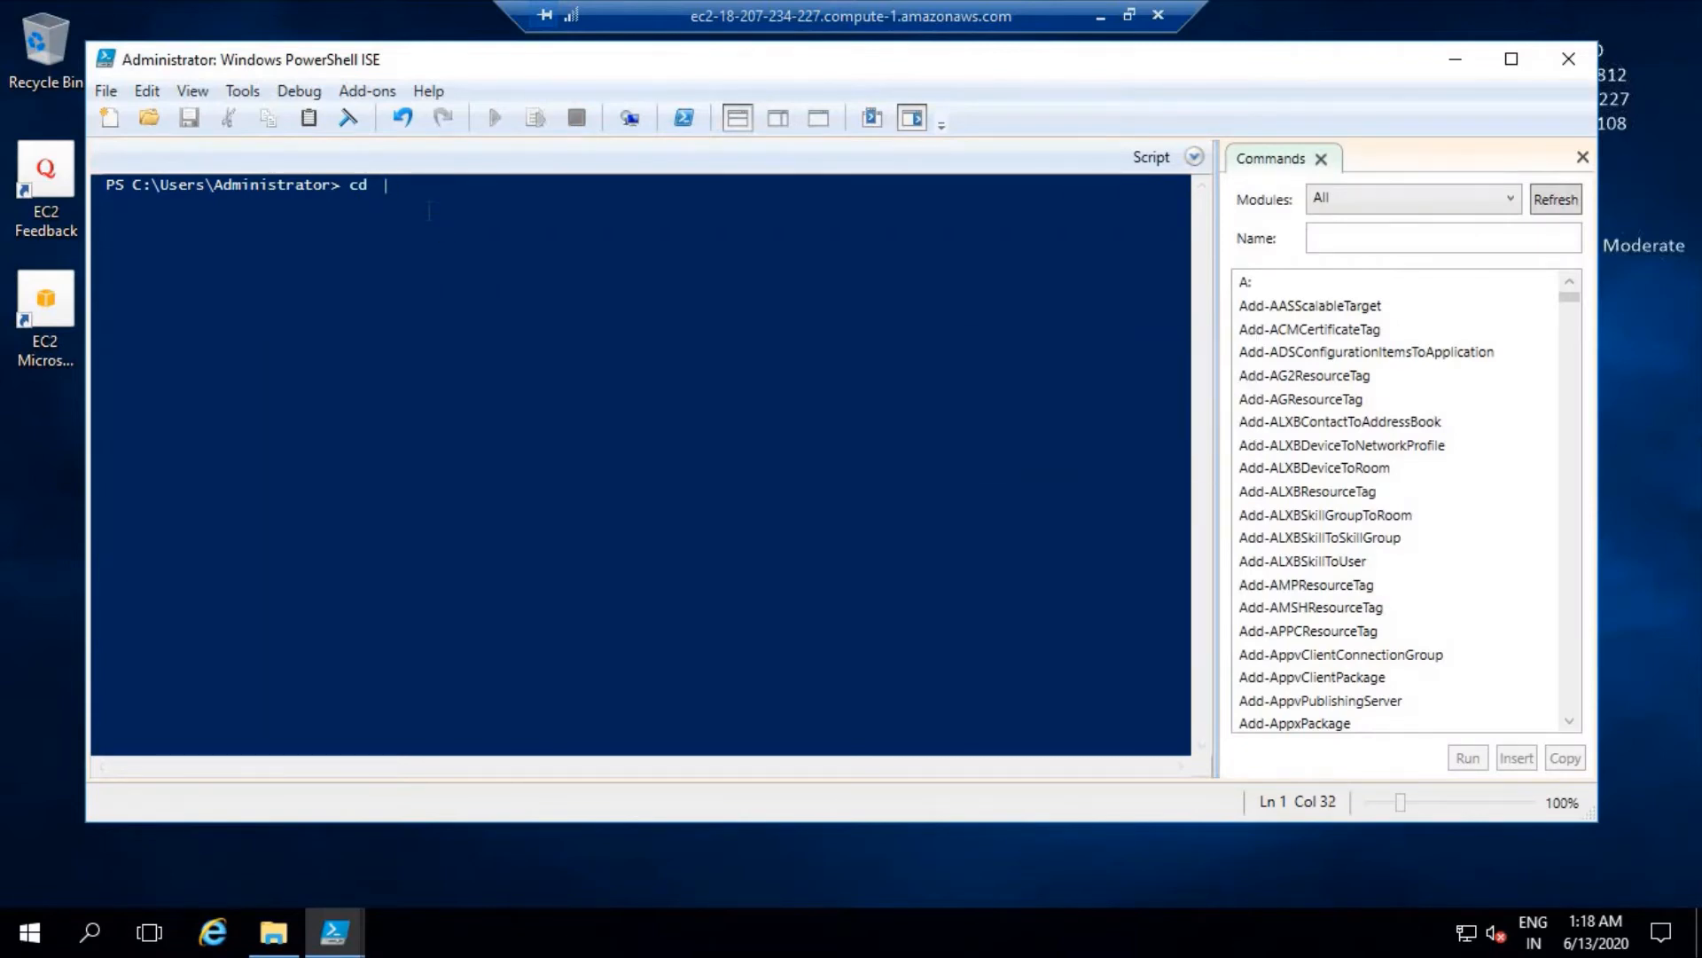
{"action": "right_click", "coordinate": [429, 209]}
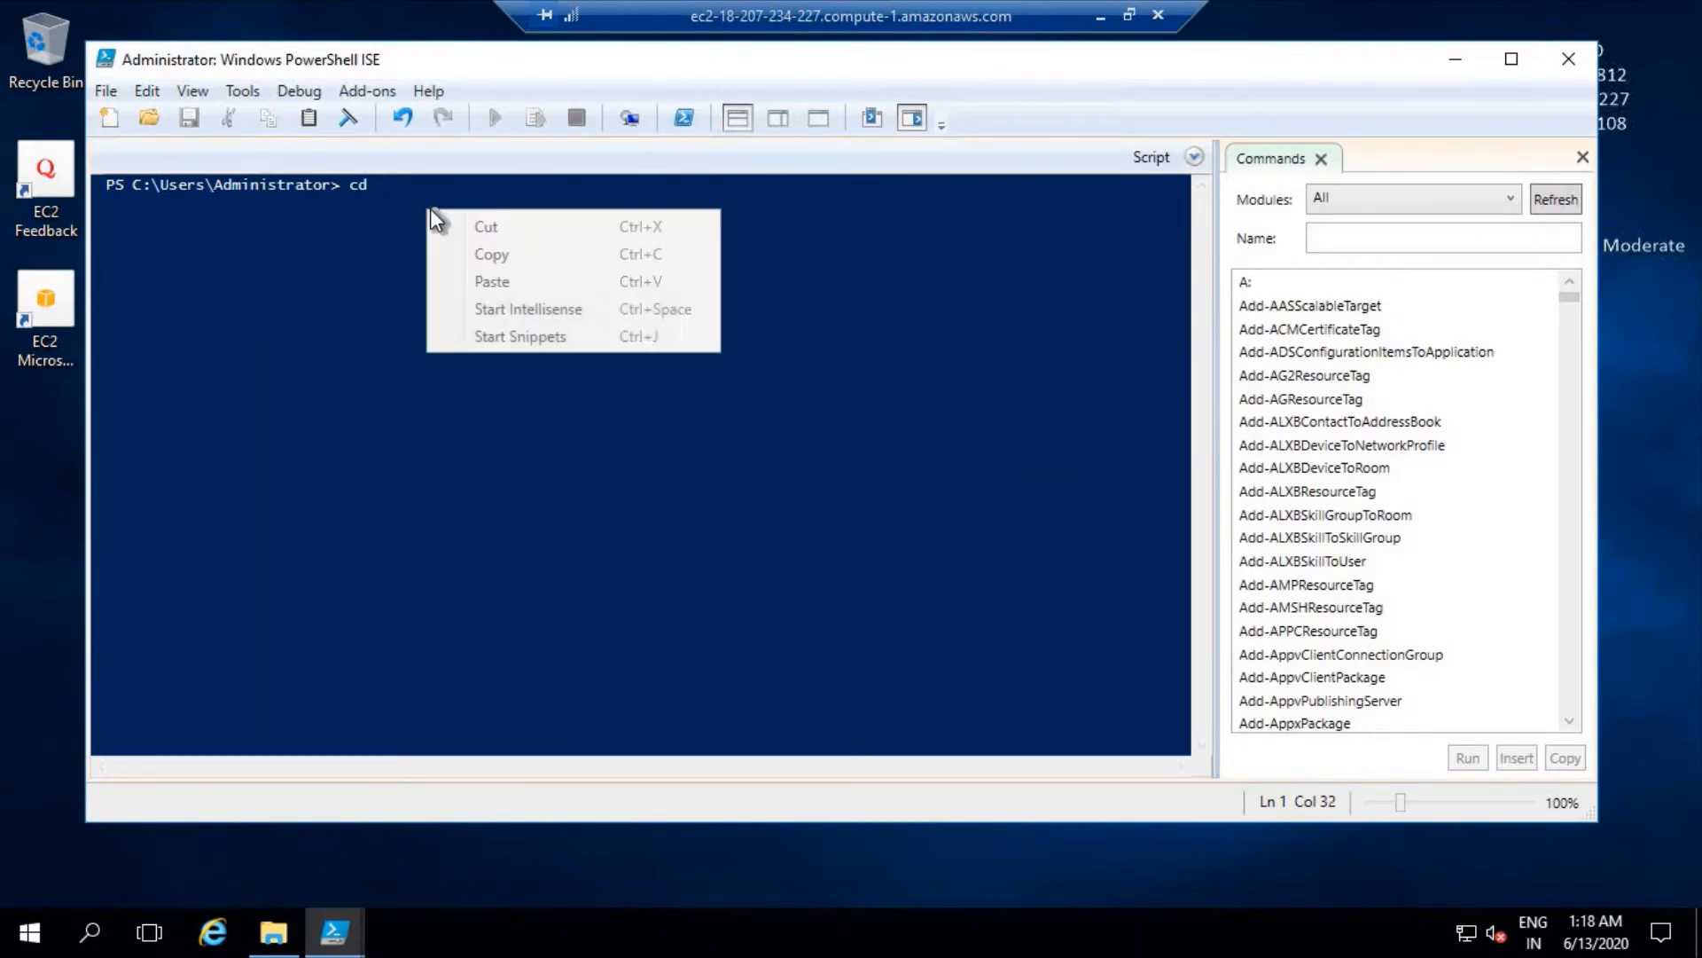
{"action": "left_click", "coordinate": [492, 282]}
{"action": "key", "text": "Return"}
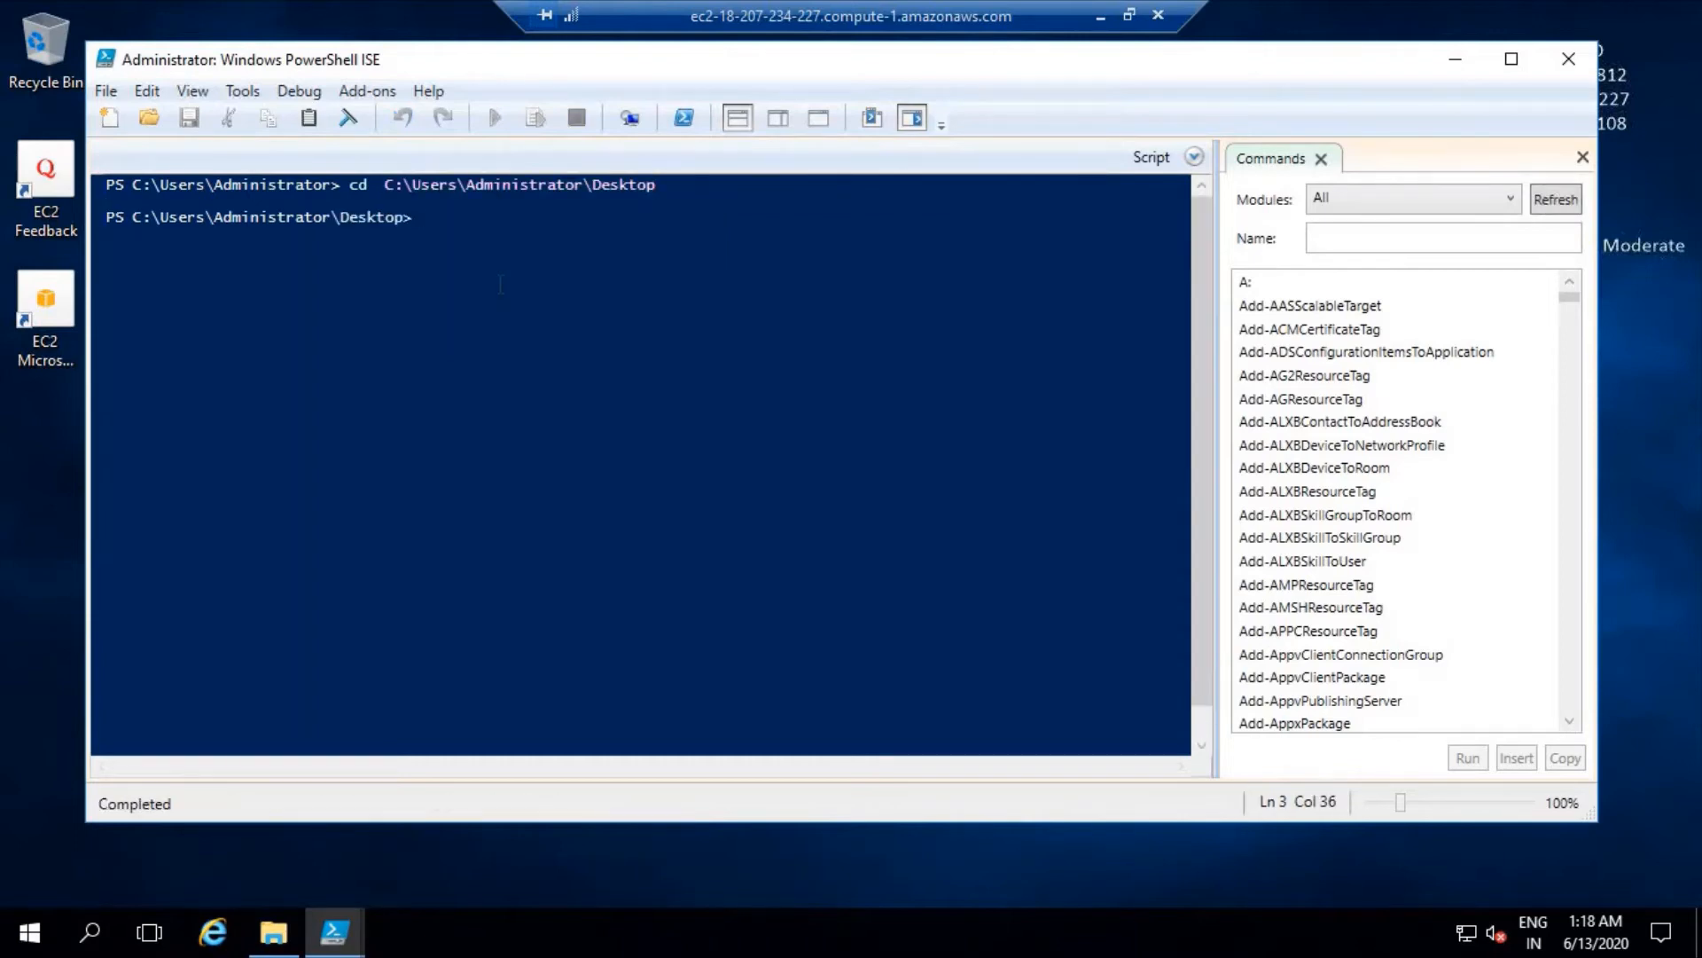
- Run the winrm.ps1 script from the Desktop folder in PowerShell ISE
{"action": "type", "text": "./"}
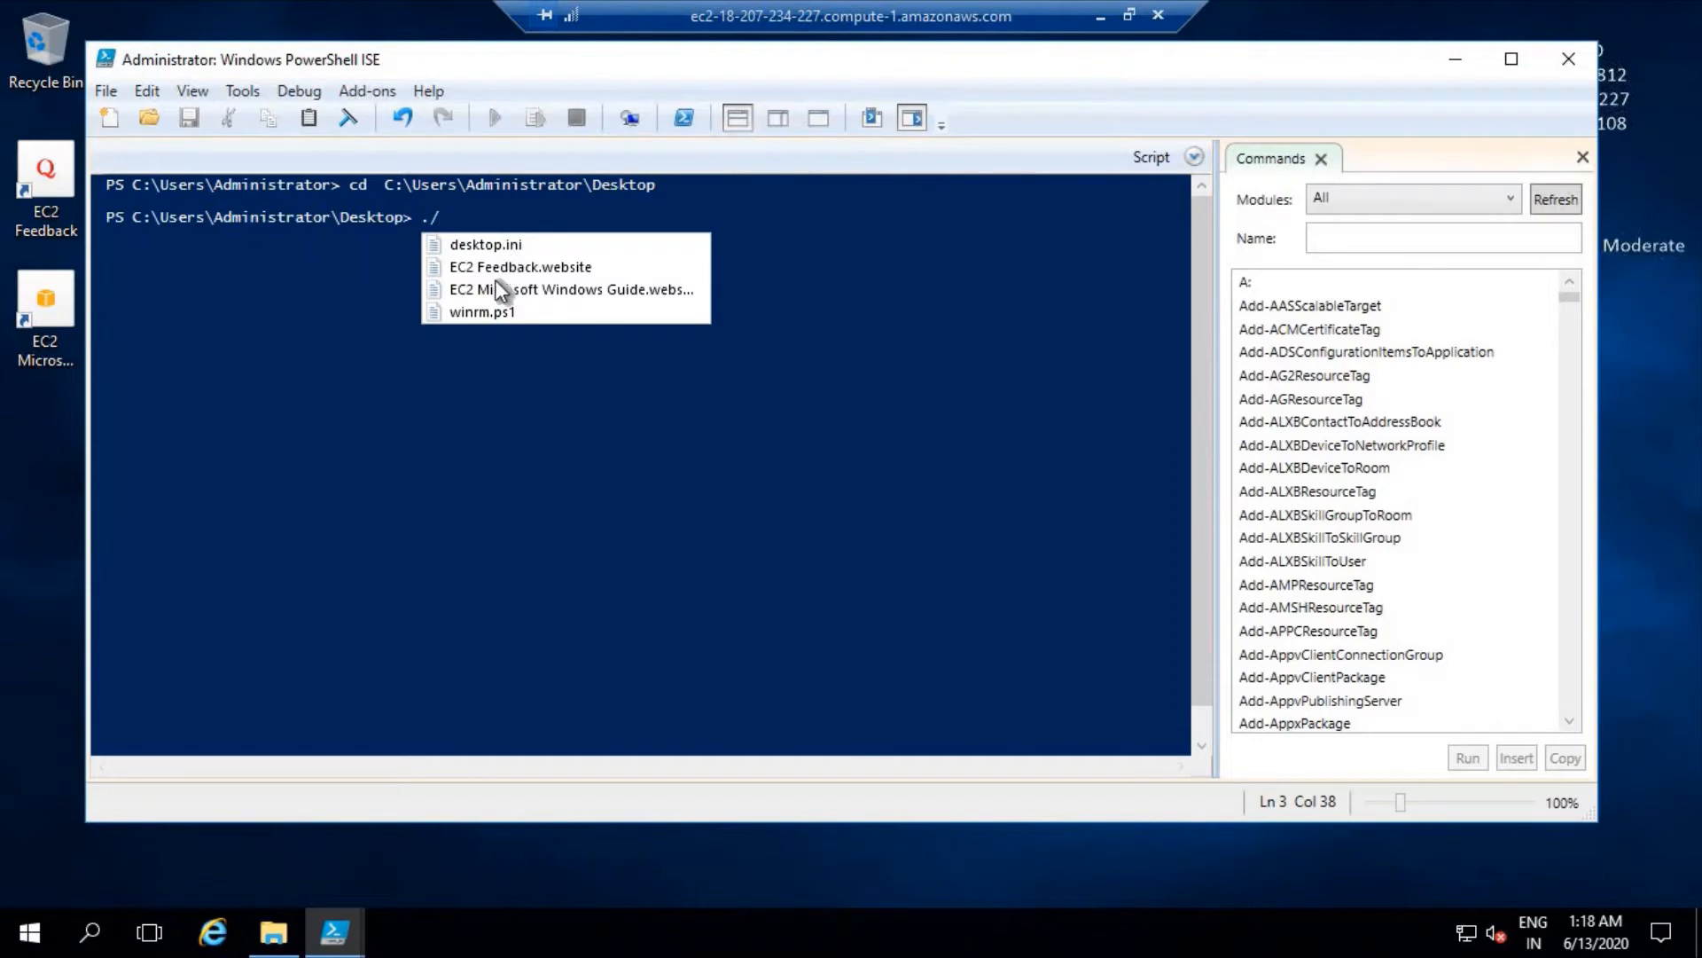
{"action": "left_click", "coordinate": [486, 311]}
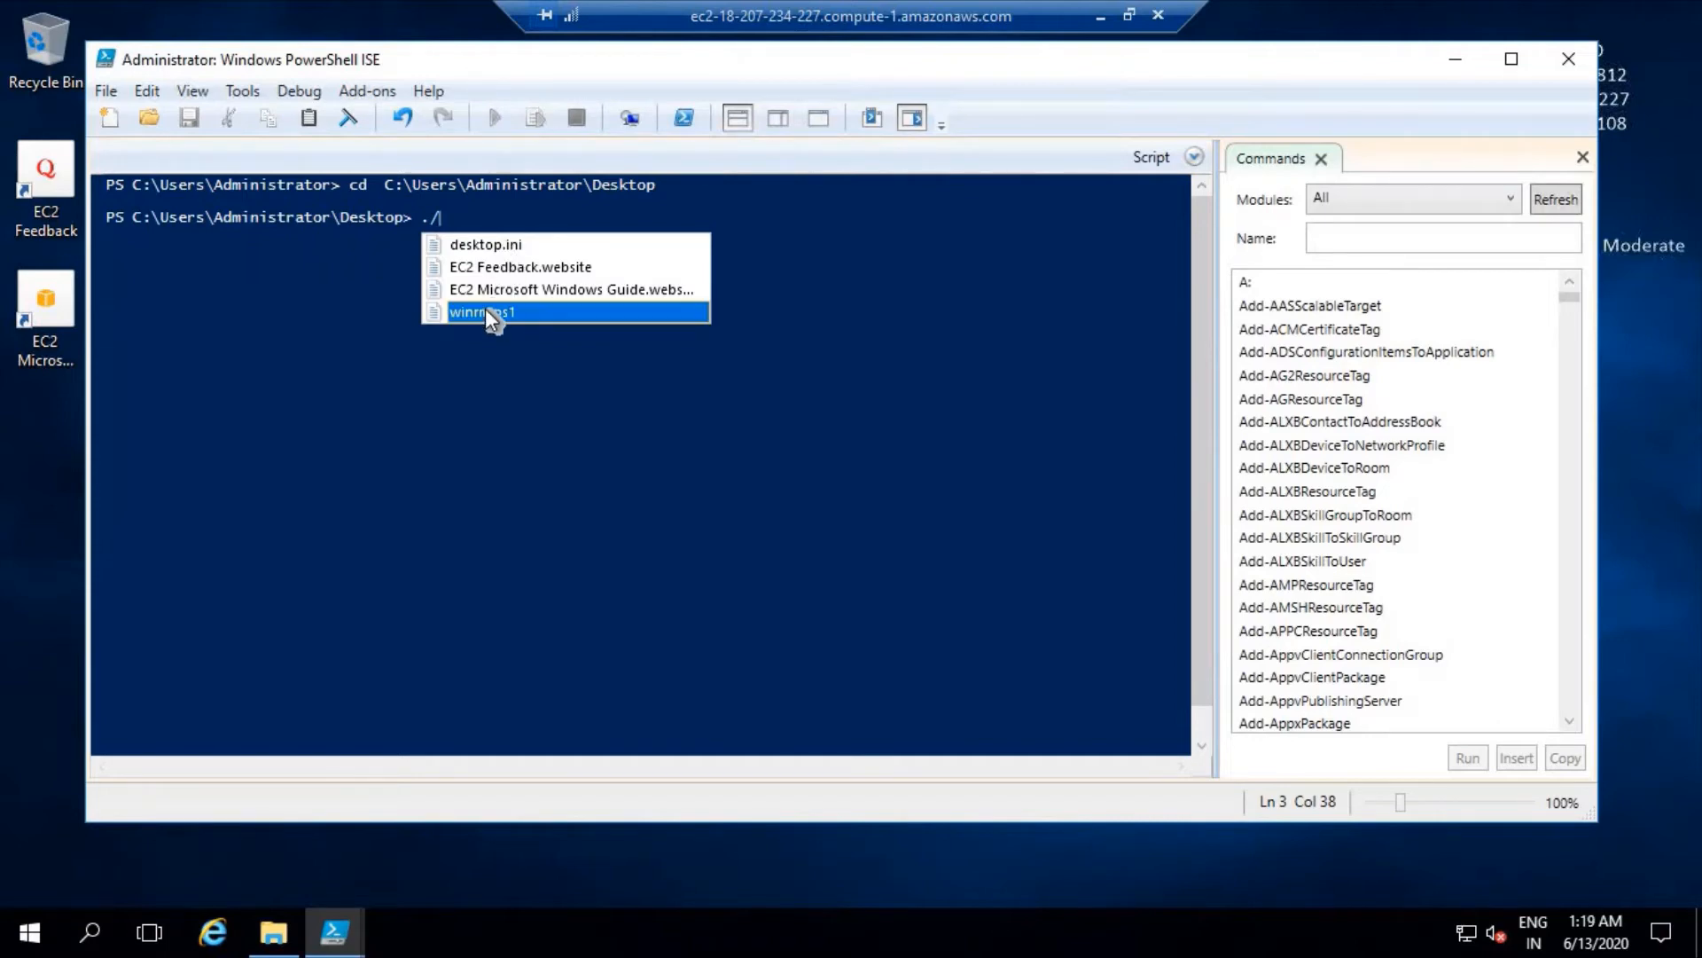
{"action": "double_click", "coordinate": [486, 311]}
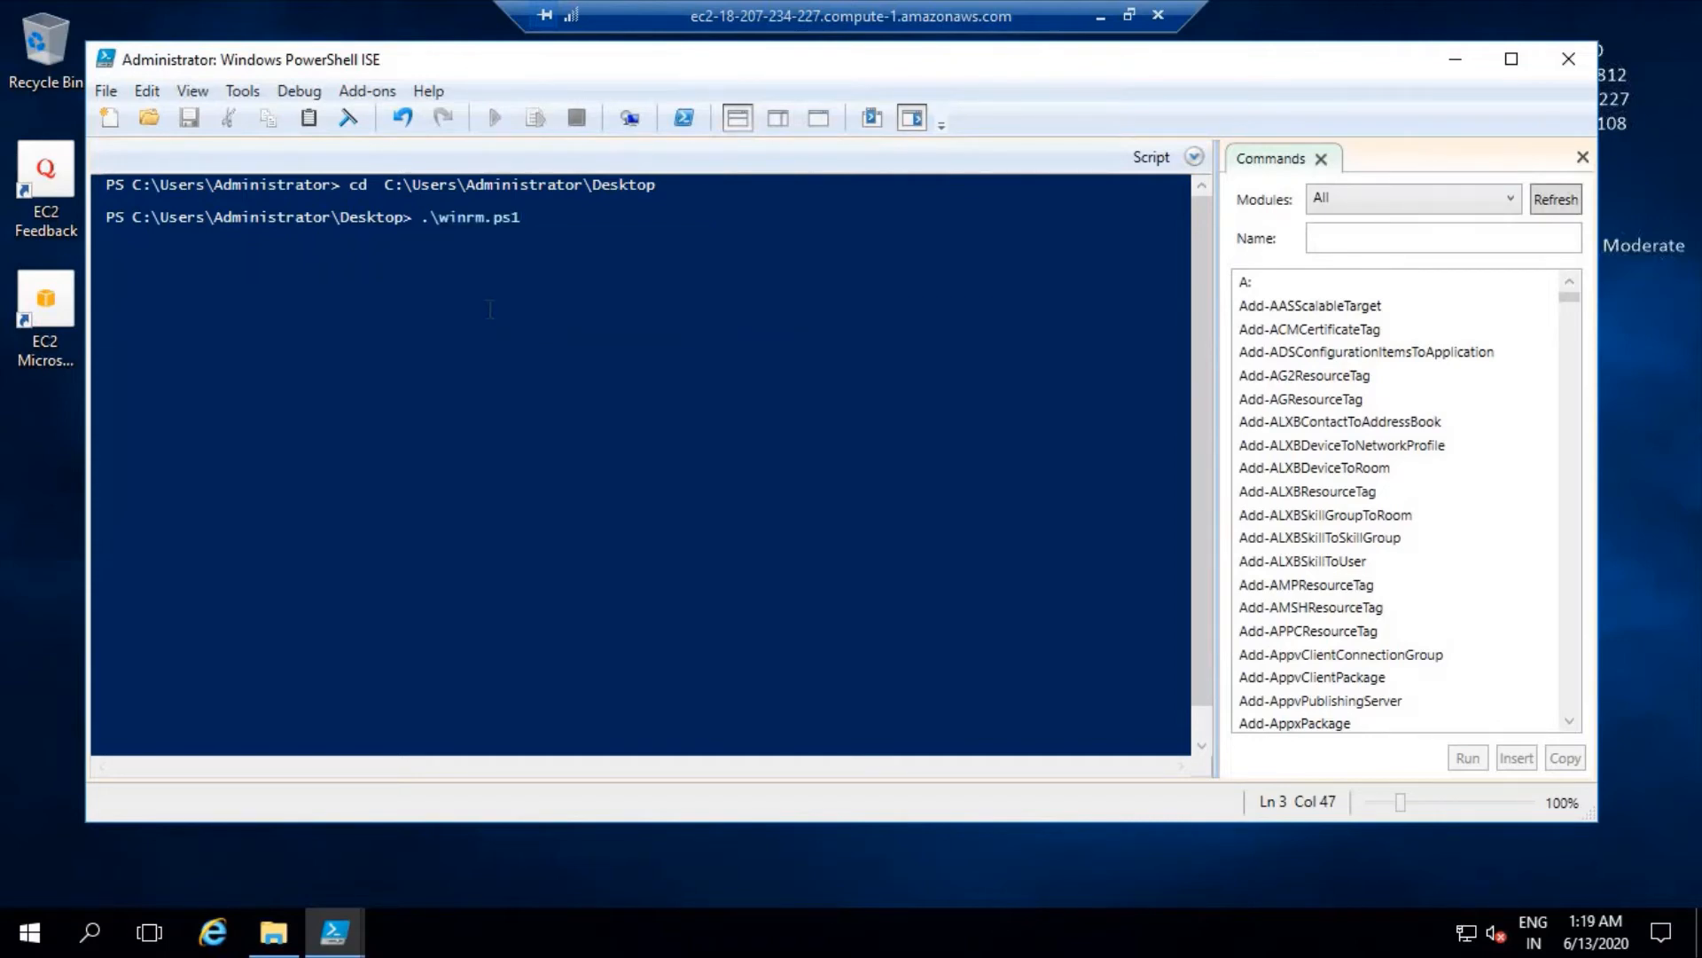
{"action": "key", "text": "Return"}
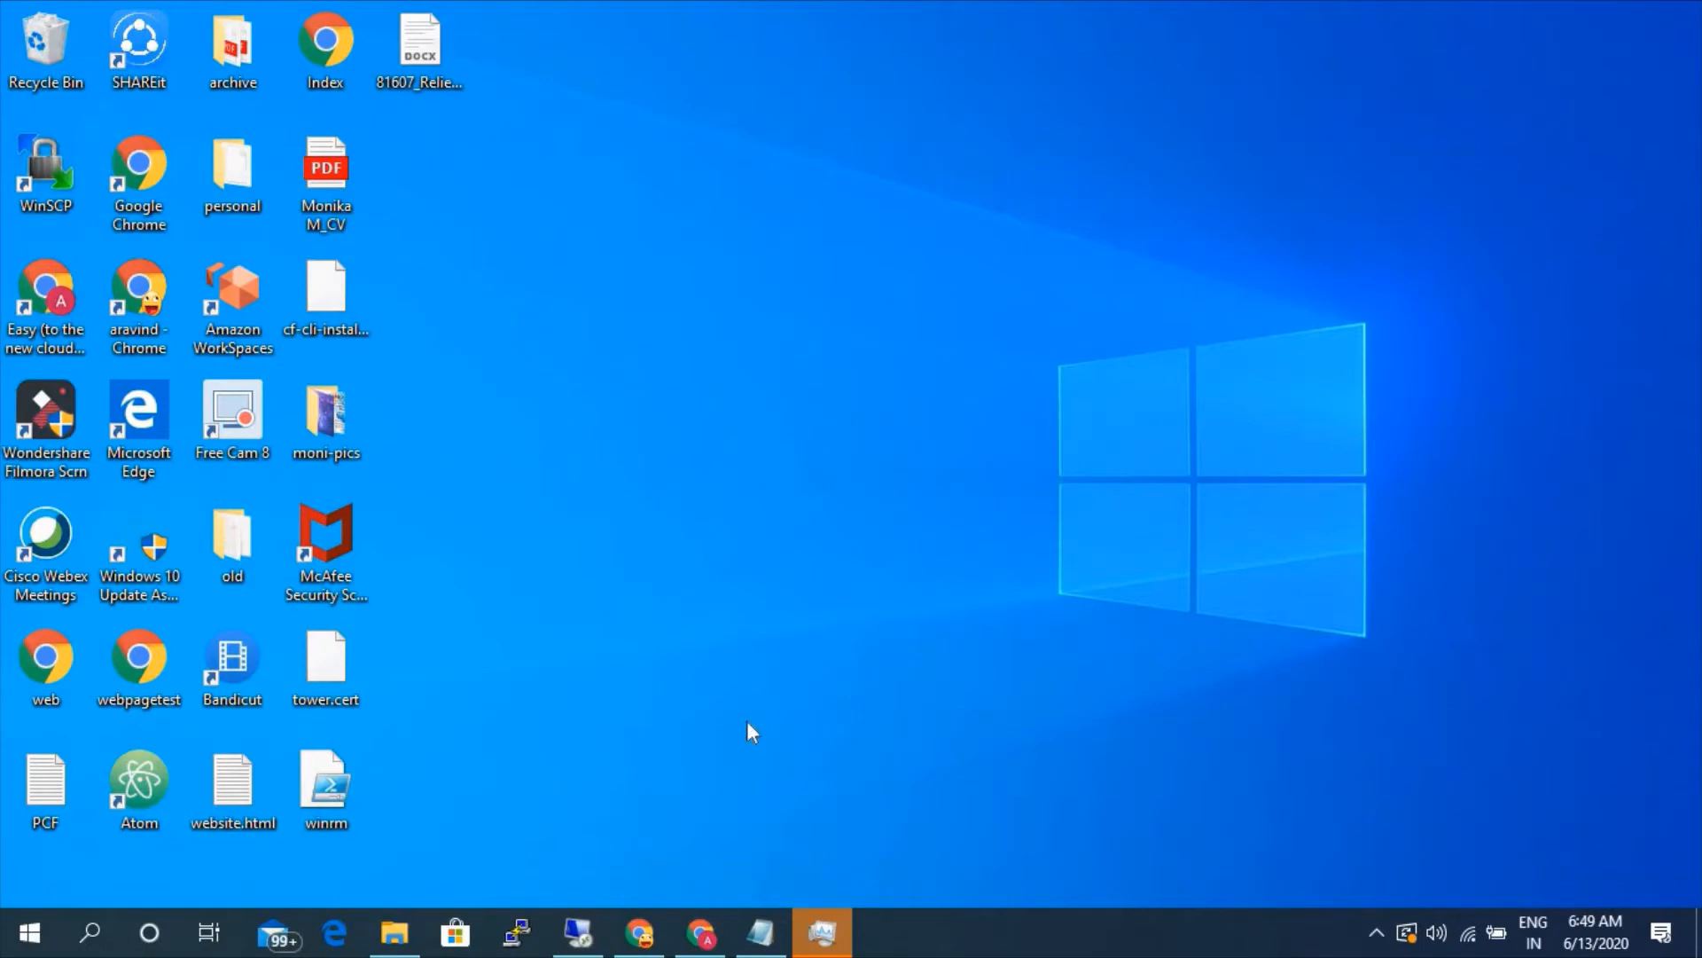
- Switch to Chrome and copy the command "winrm enumerate winrm/config/Listener" from the "Ansible Tower Overview and ping test" document
{"action": "mouse_move", "coordinate": [696, 923]}
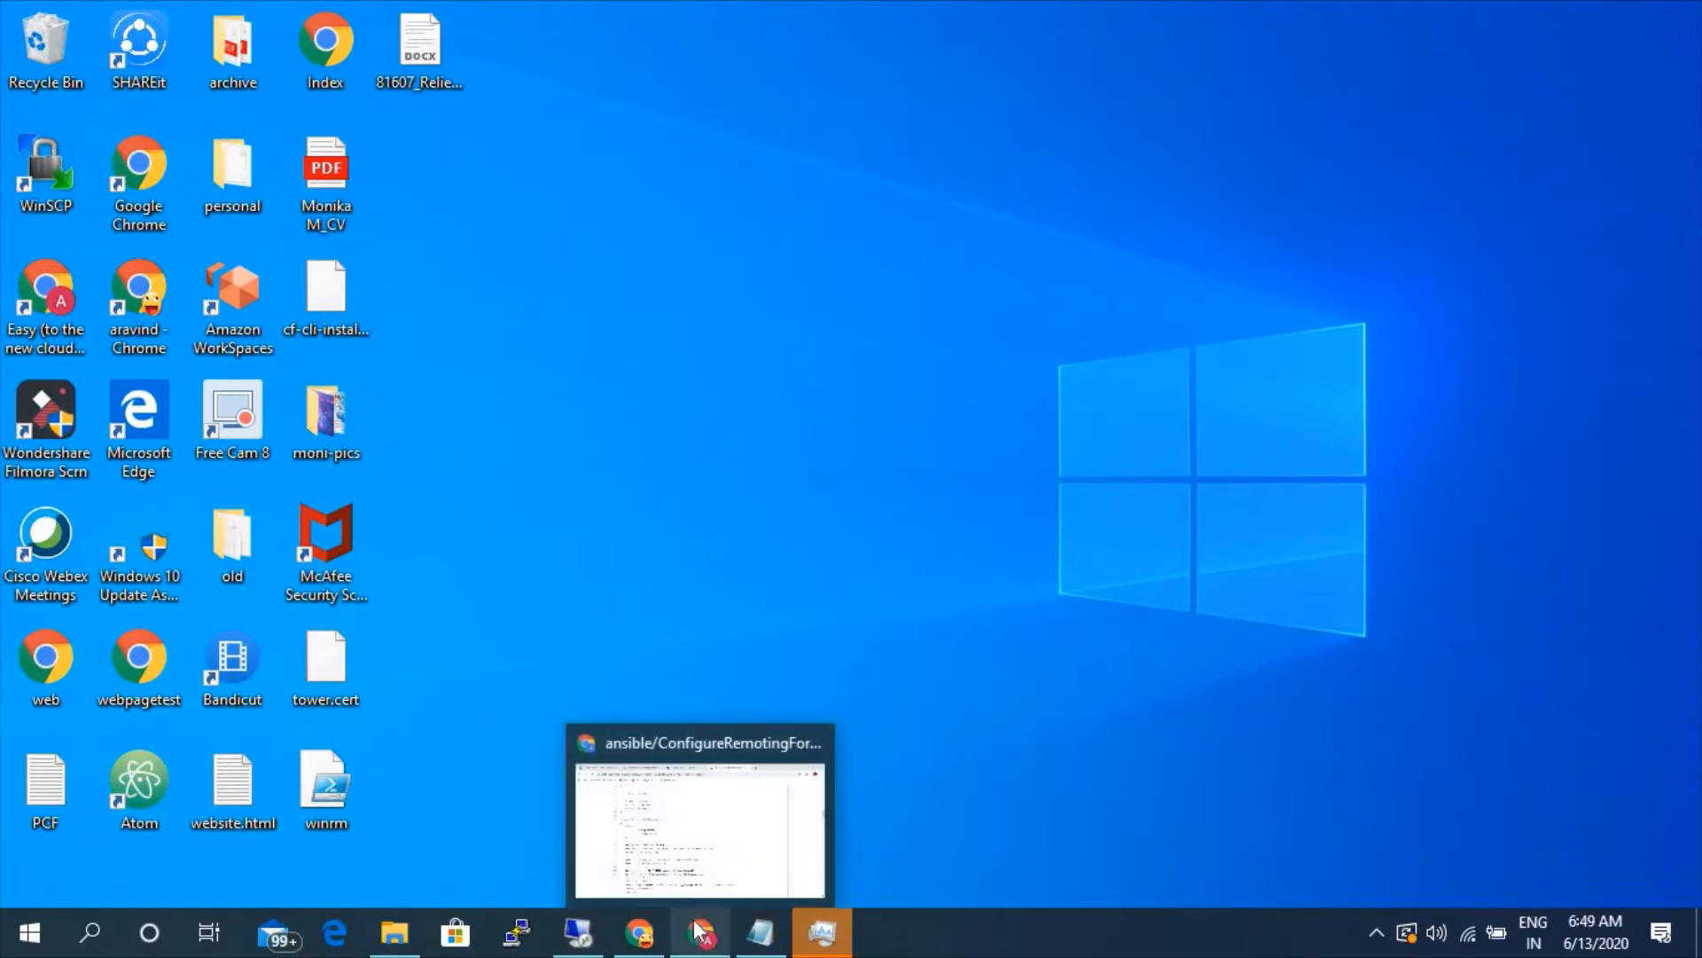
{"action": "left_click", "coordinate": [735, 814]}
{"action": "left_click", "coordinate": [153, 18]}
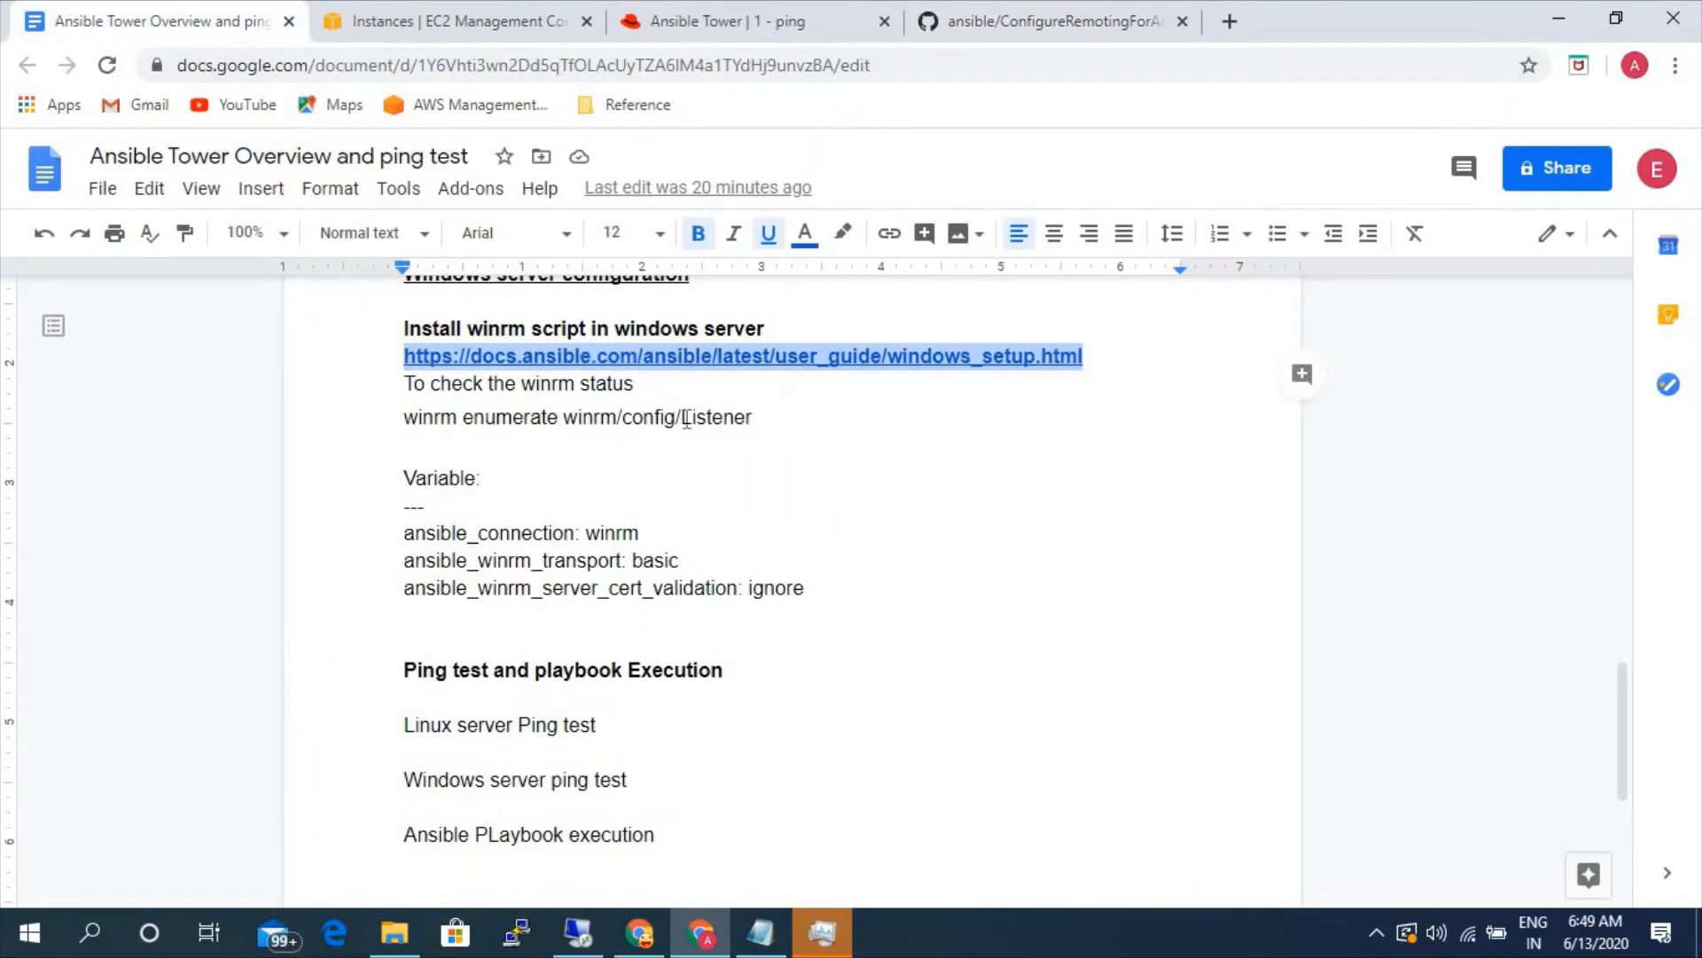
{"action": "left_click_drag", "start_coordinate": [753, 418], "coordinate": [406, 419]}
{"action": "key", "text": "ctrl+c"}
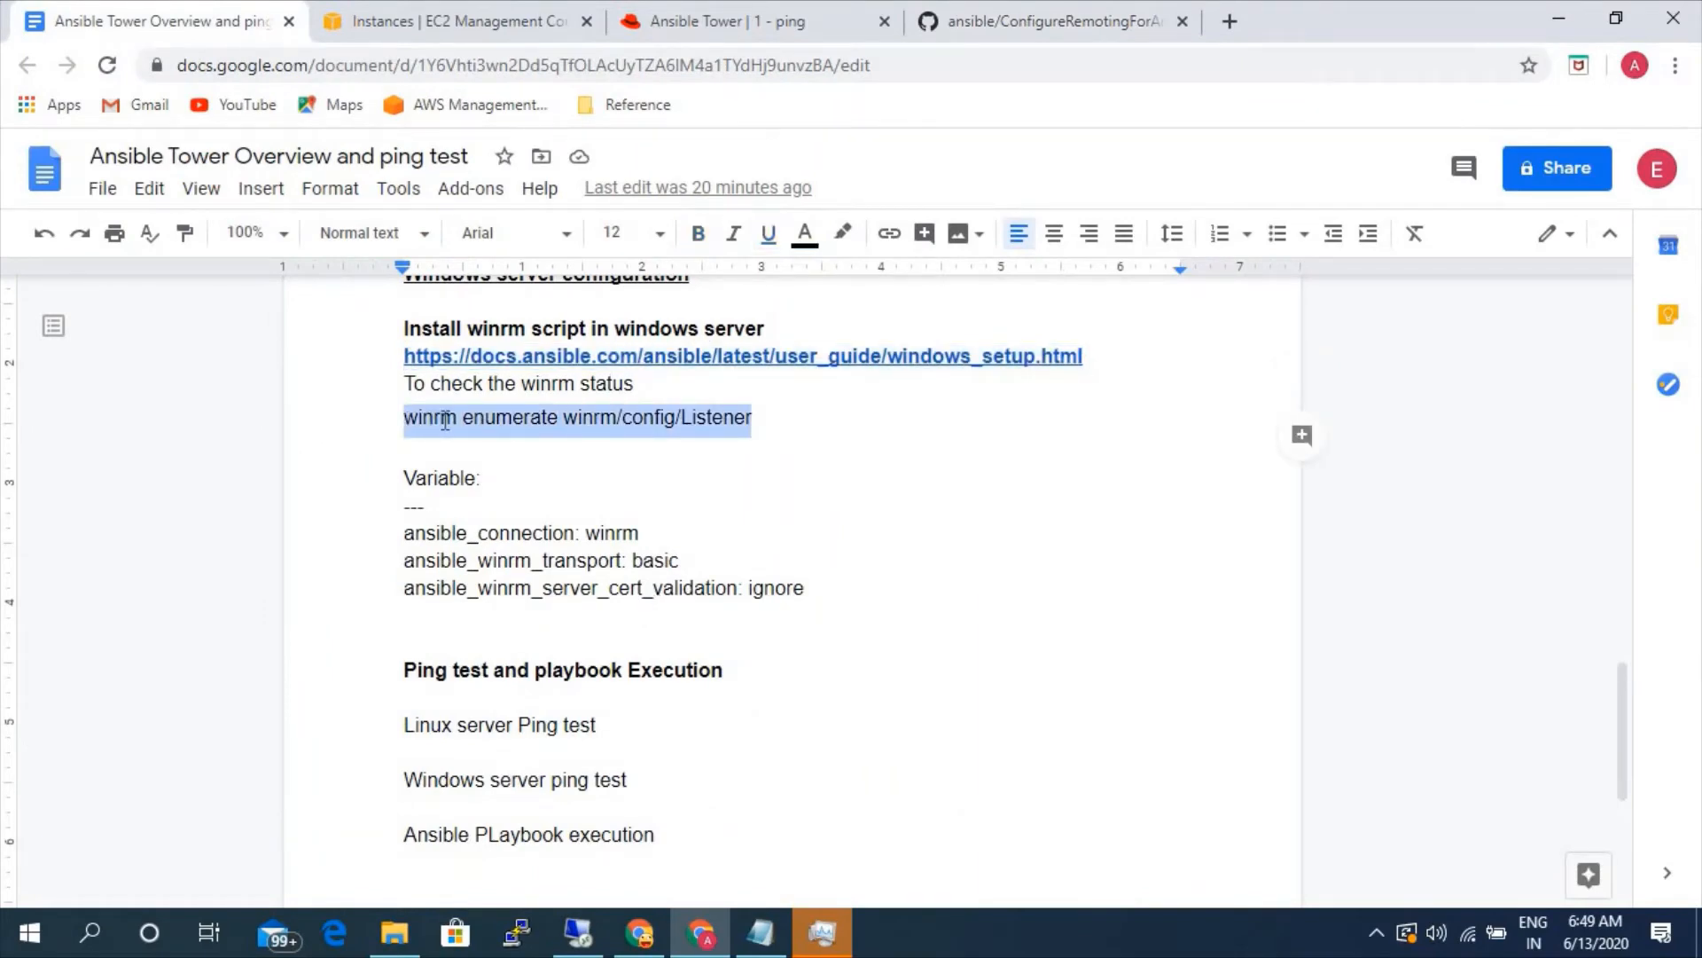
- Return to the remote Windows server and run the copied winrm enumerate winrm/config/Listener command in PowerShell ISE
{"action": "left_click", "coordinate": [833, 939]}
{"action": "left_click", "coordinate": [847, 50]}
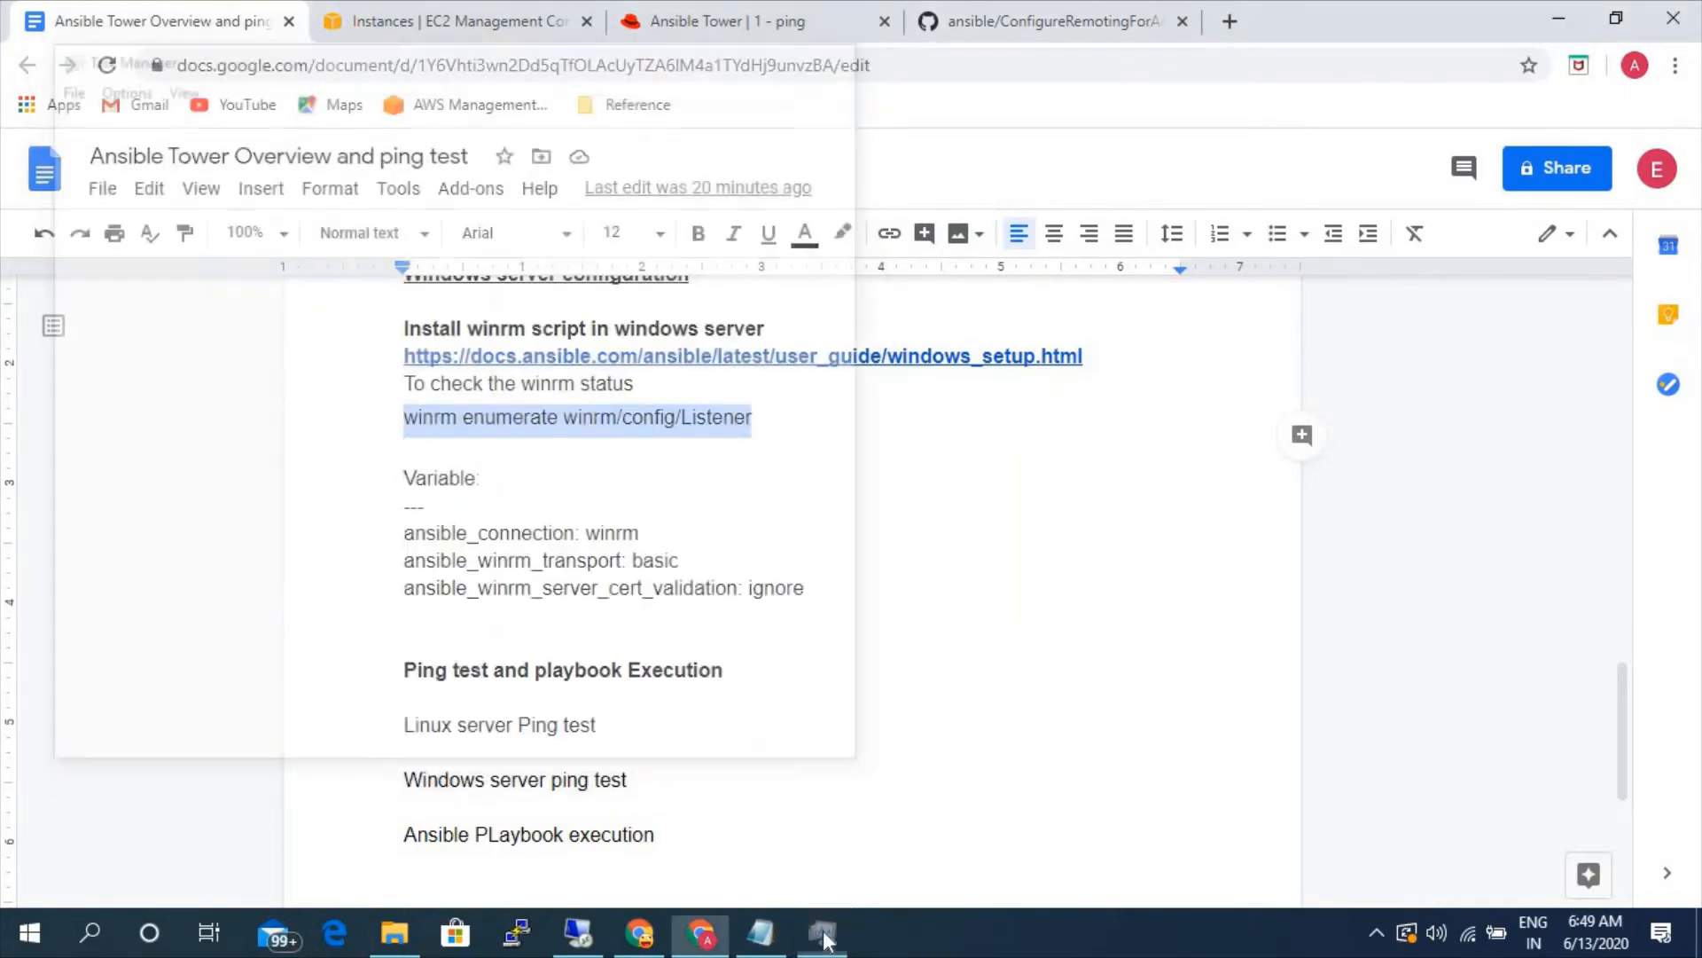
{"action": "left_click", "coordinate": [760, 932]}
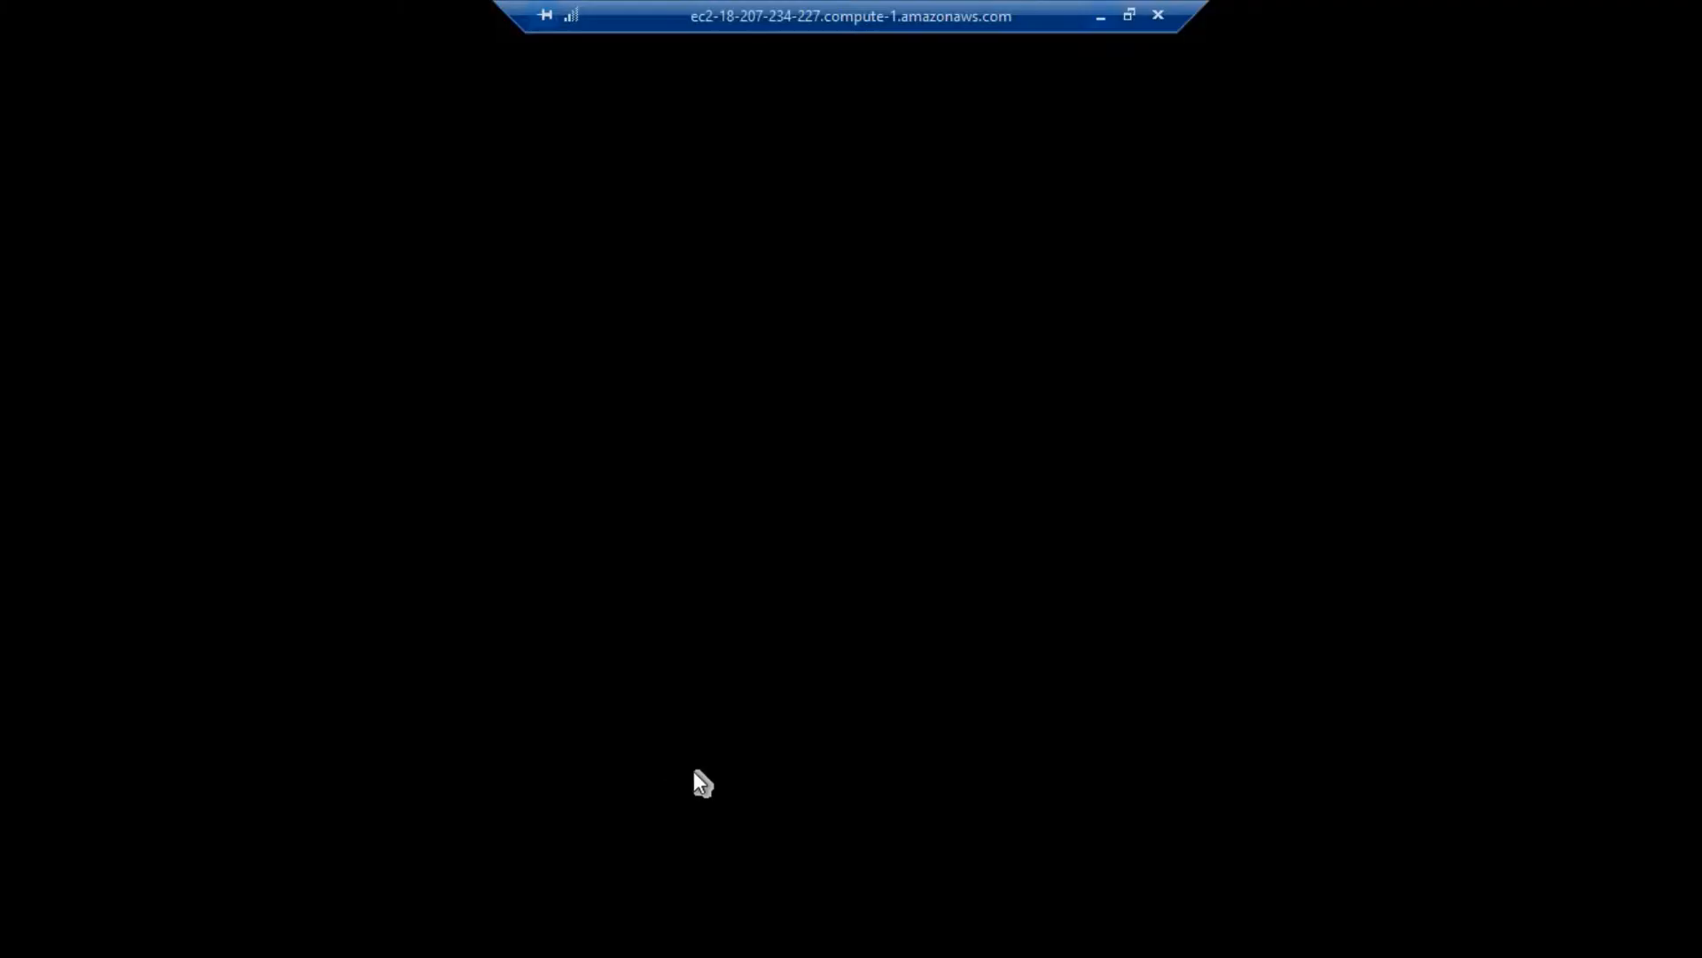
{"action": "right_click", "coordinate": [623, 509]}
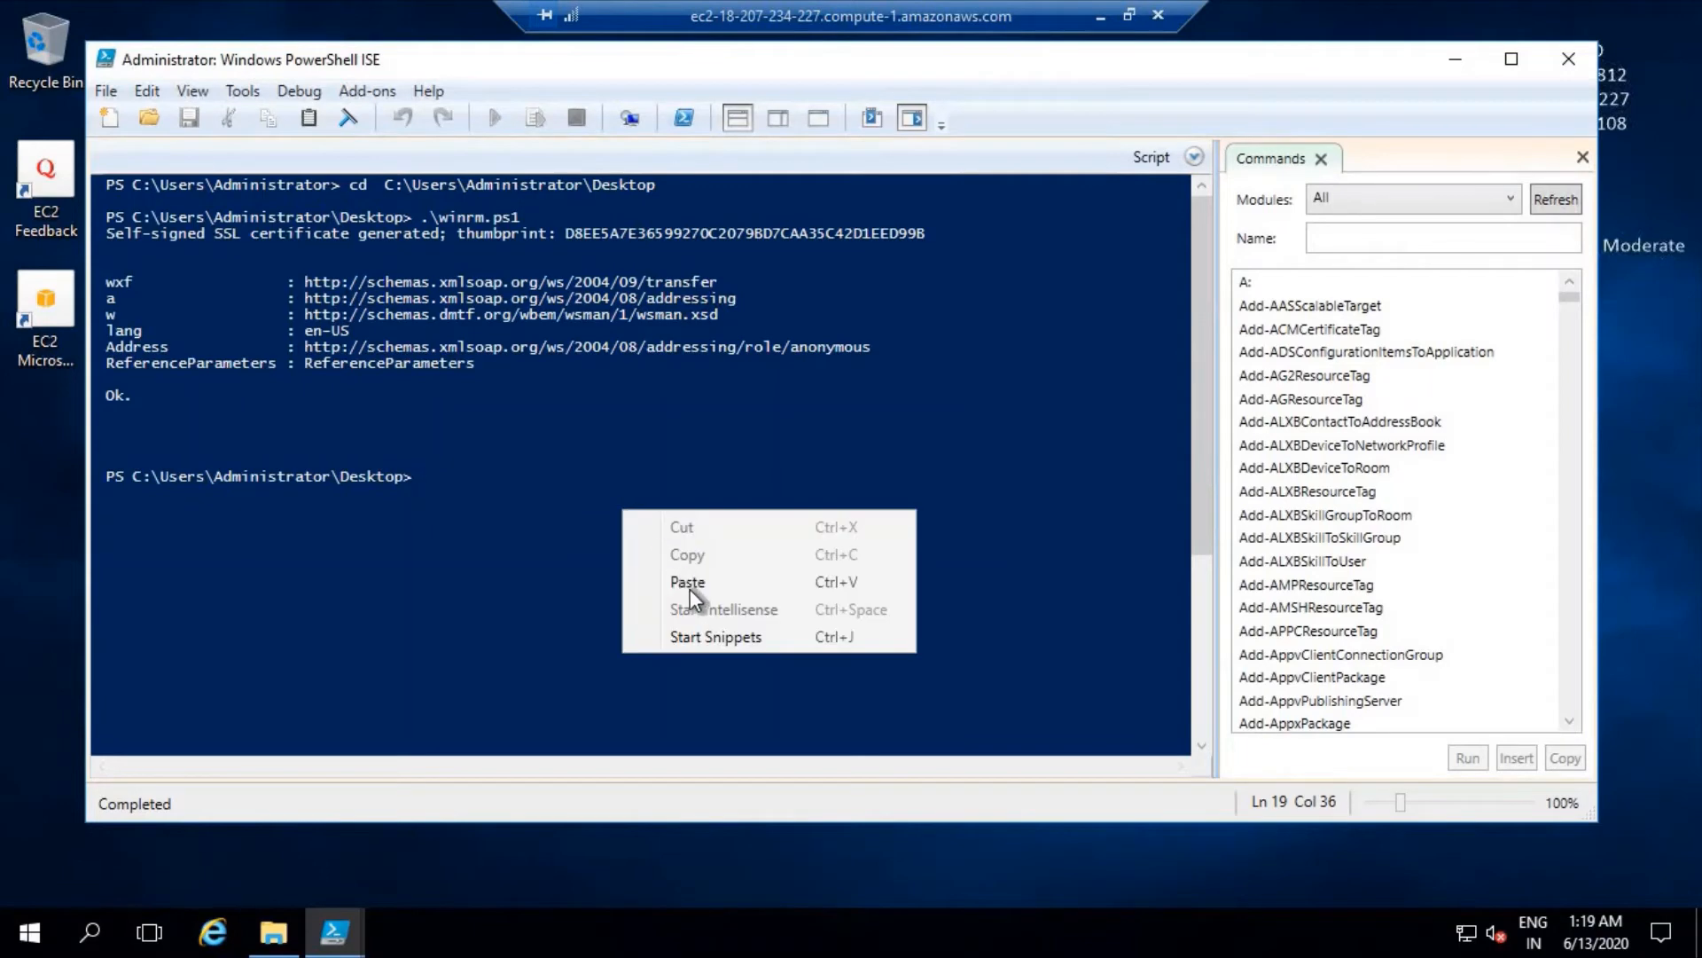
{"action": "left_click", "coordinate": [690, 589]}
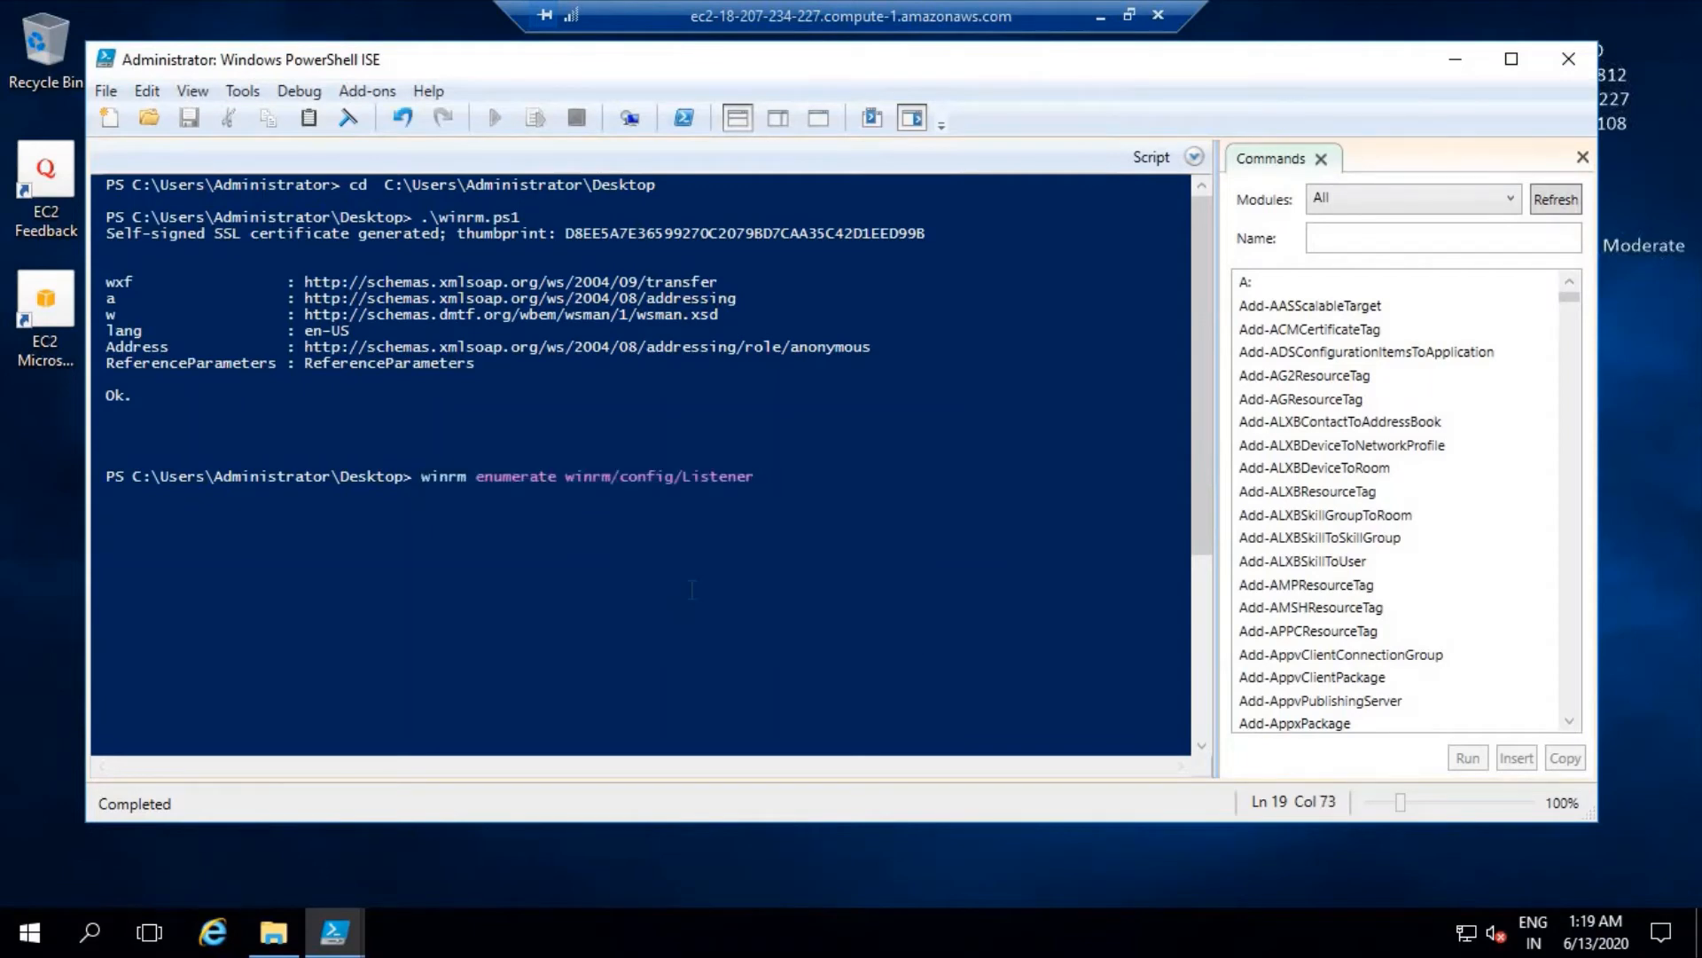
{"action": "key", "text": "Return"}
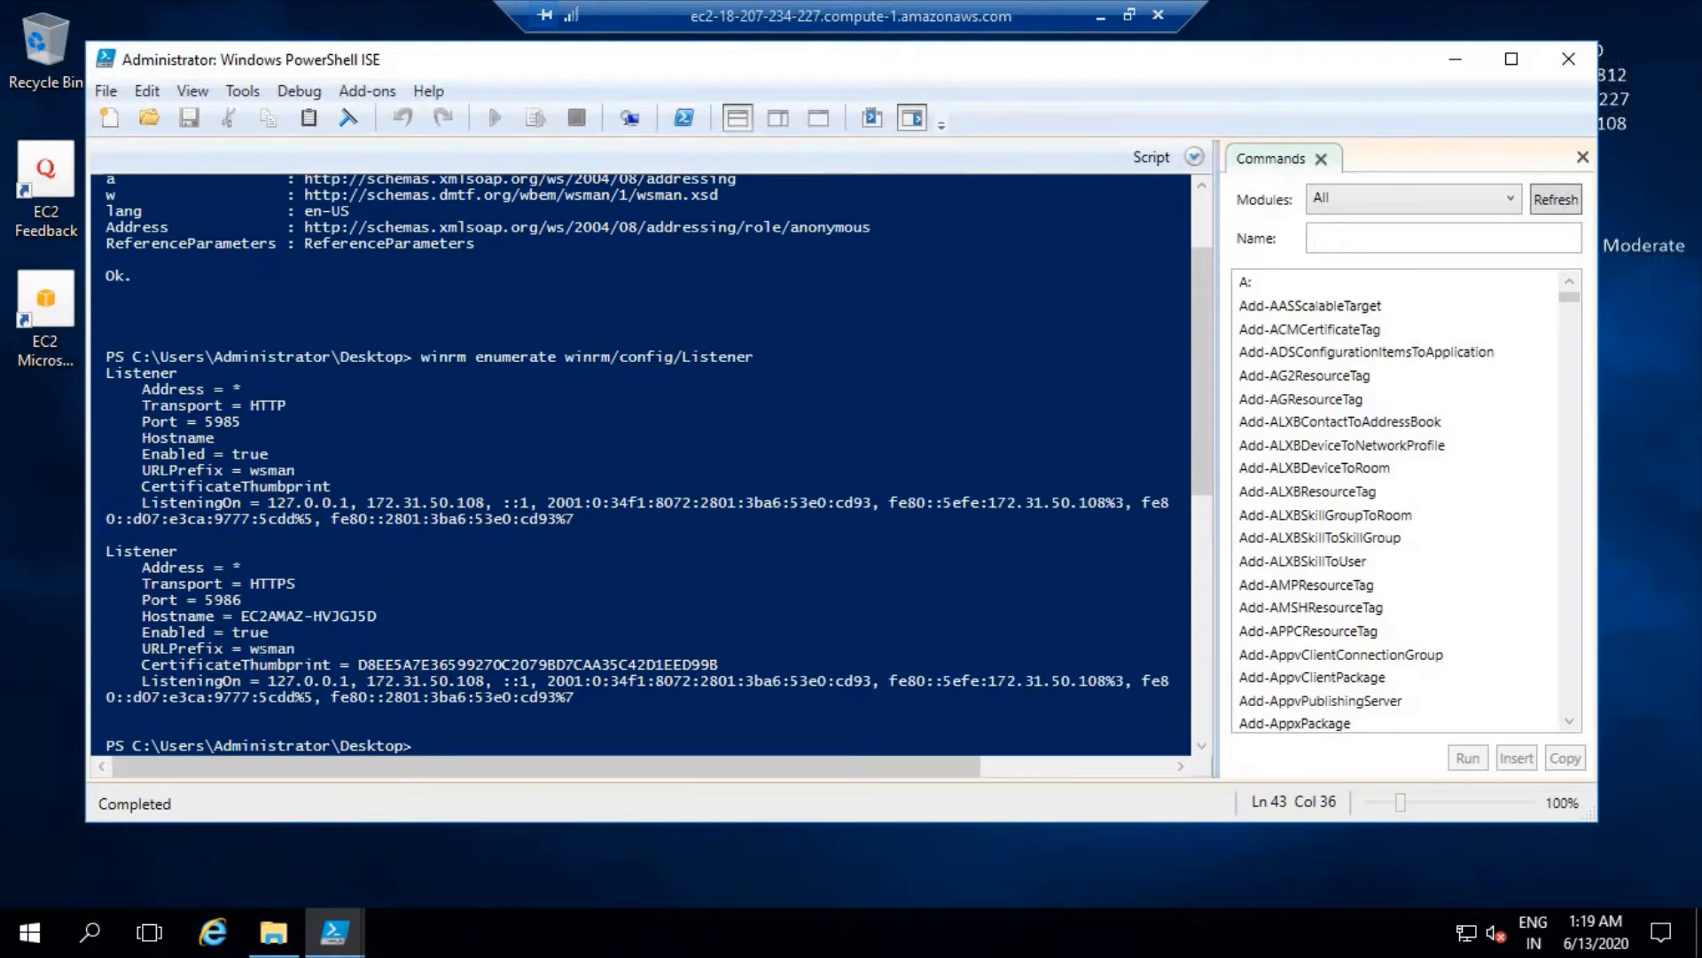
- Switch to Ansible Tower in Chrome, open the static-windows inventory's hosts and select host 172.31.50.108
{"action": "left_click", "coordinate": [1100, 15]}
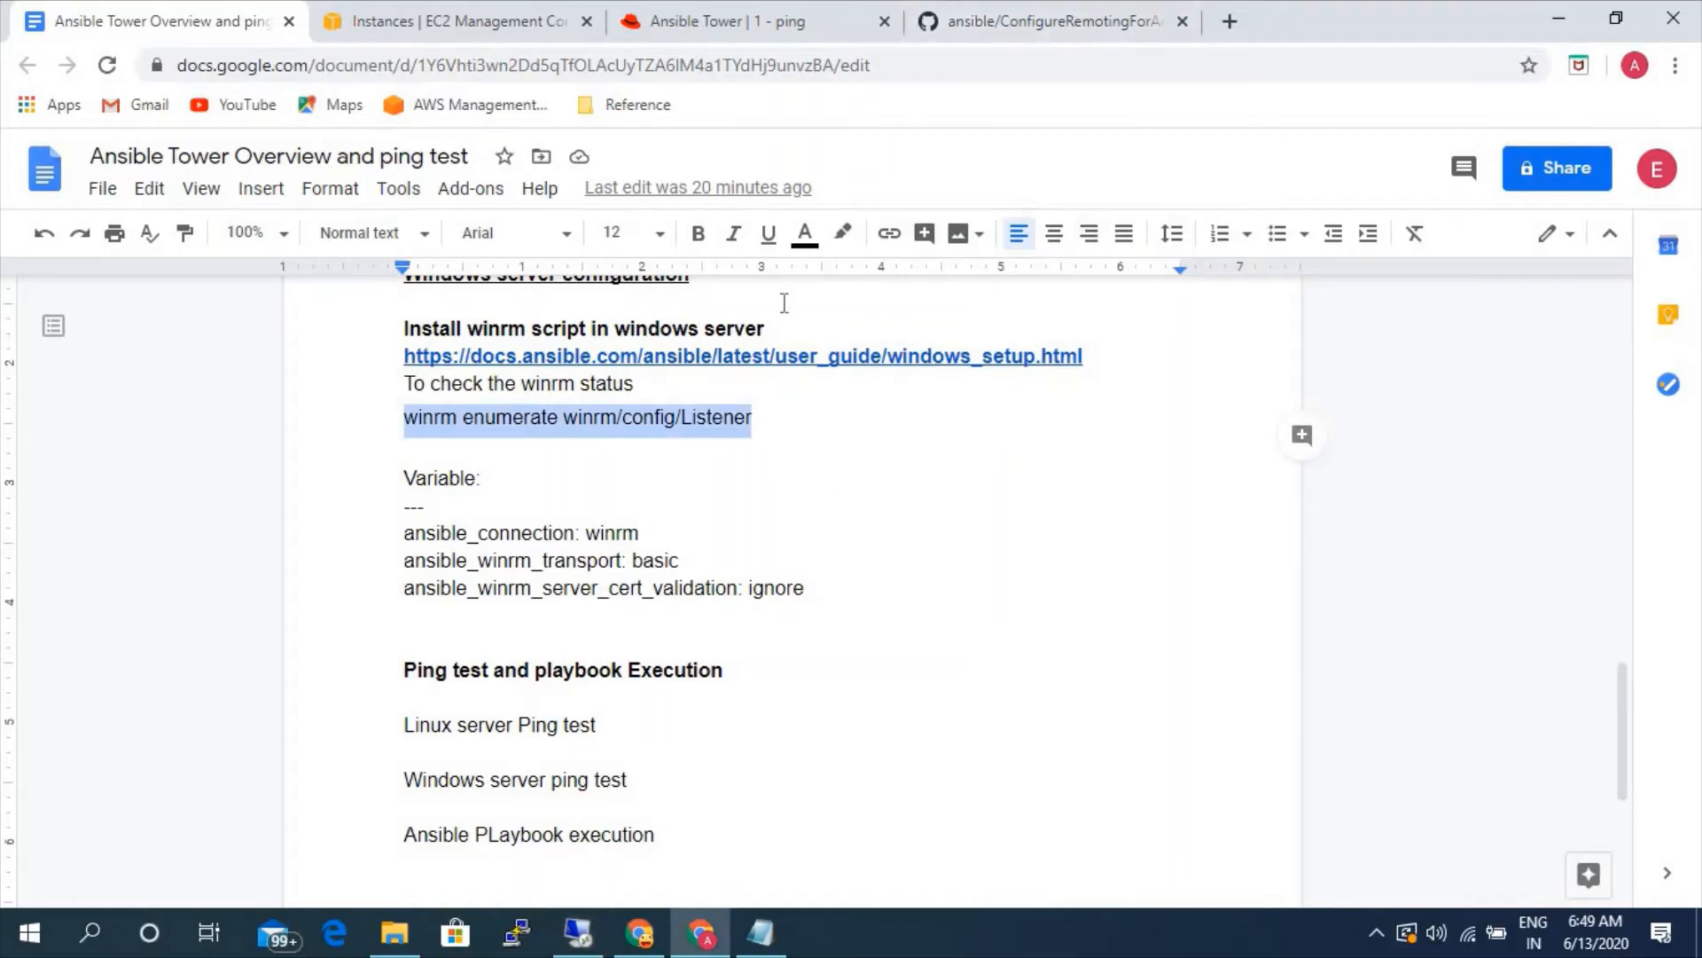
{"action": "left_click", "coordinate": [743, 14]}
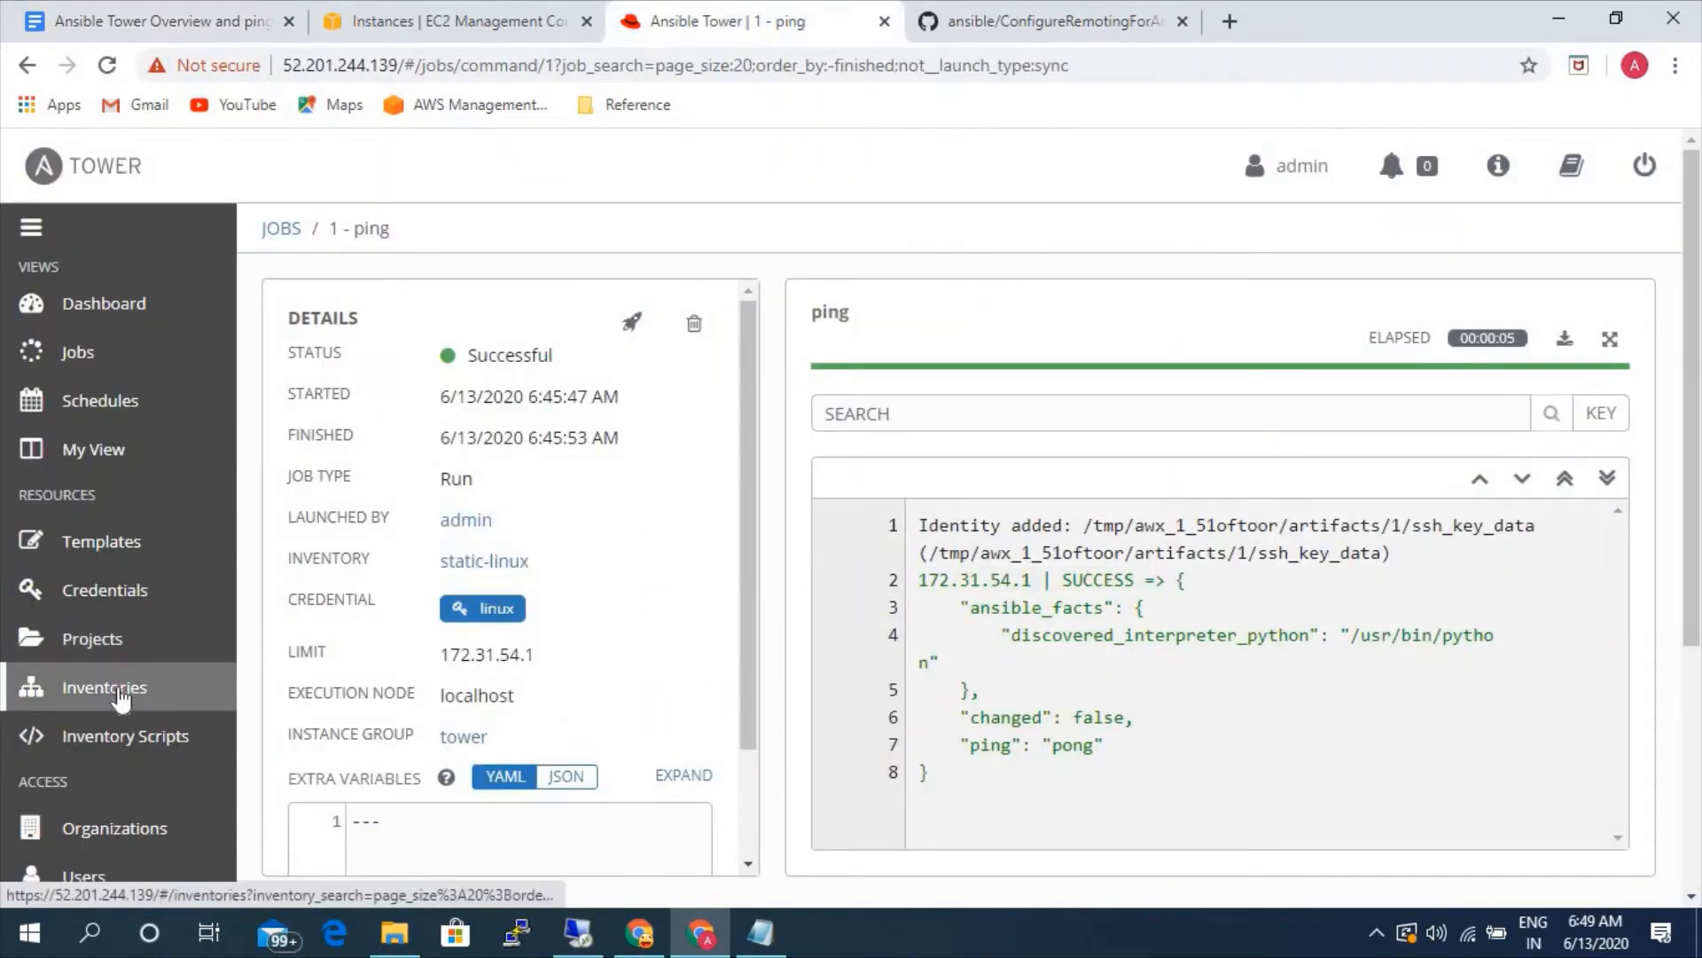
{"action": "left_click", "coordinate": [200, 700]}
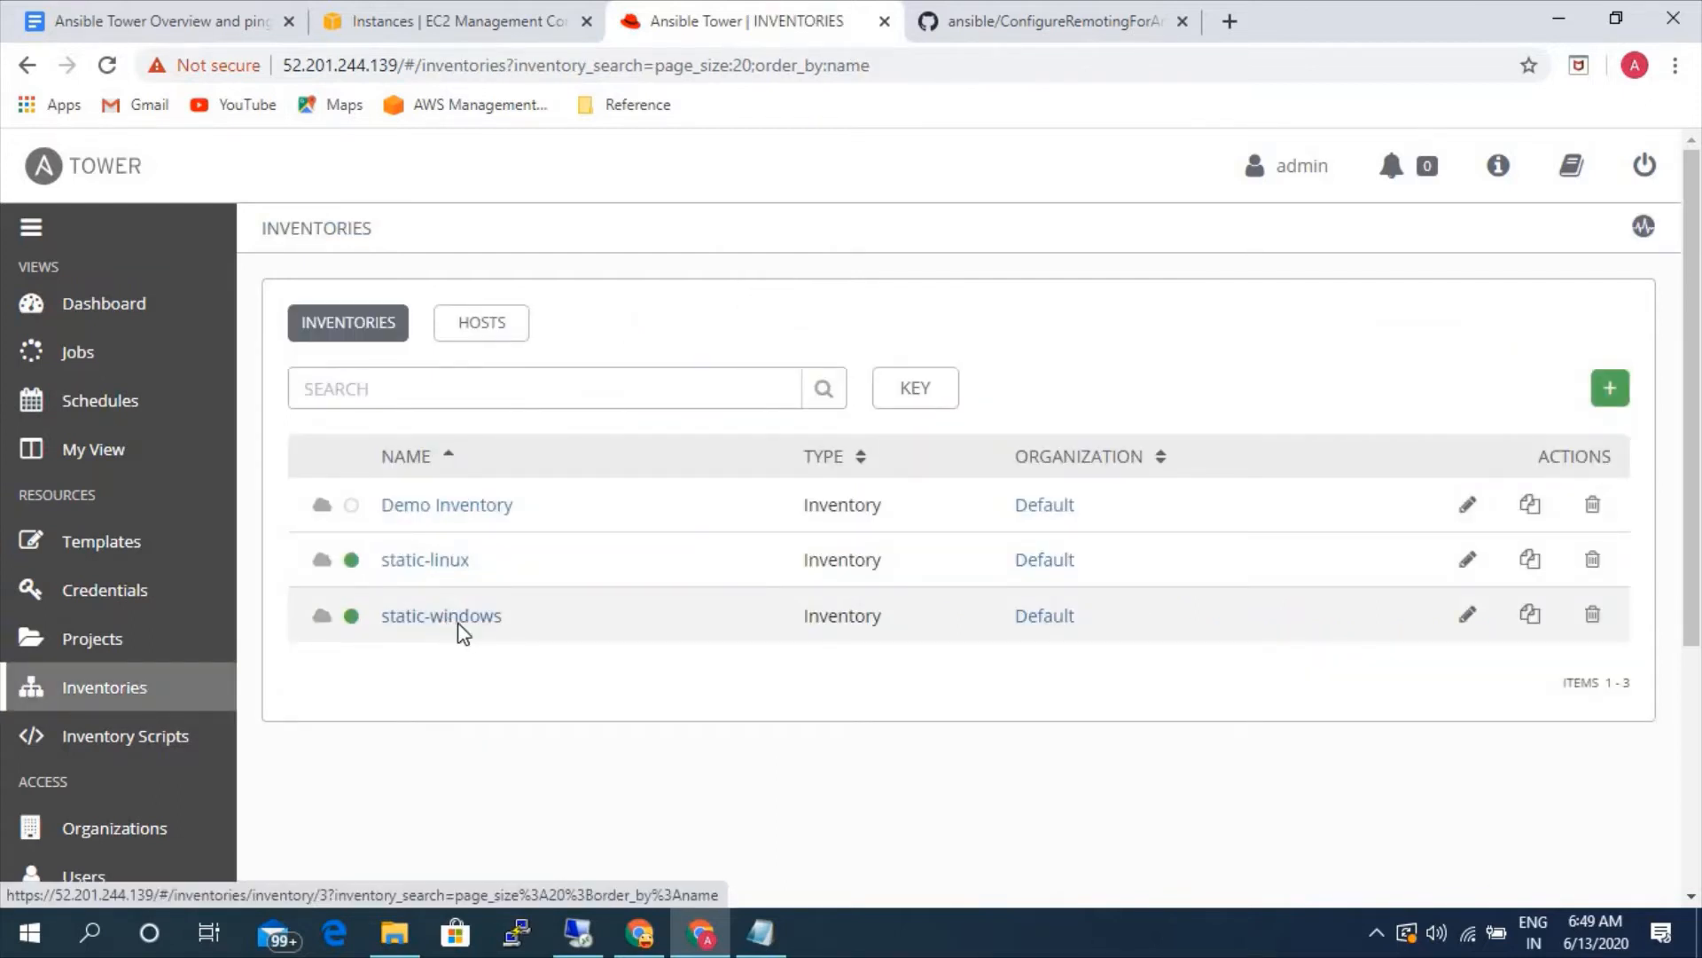
{"action": "left_click", "coordinate": [454, 623]}
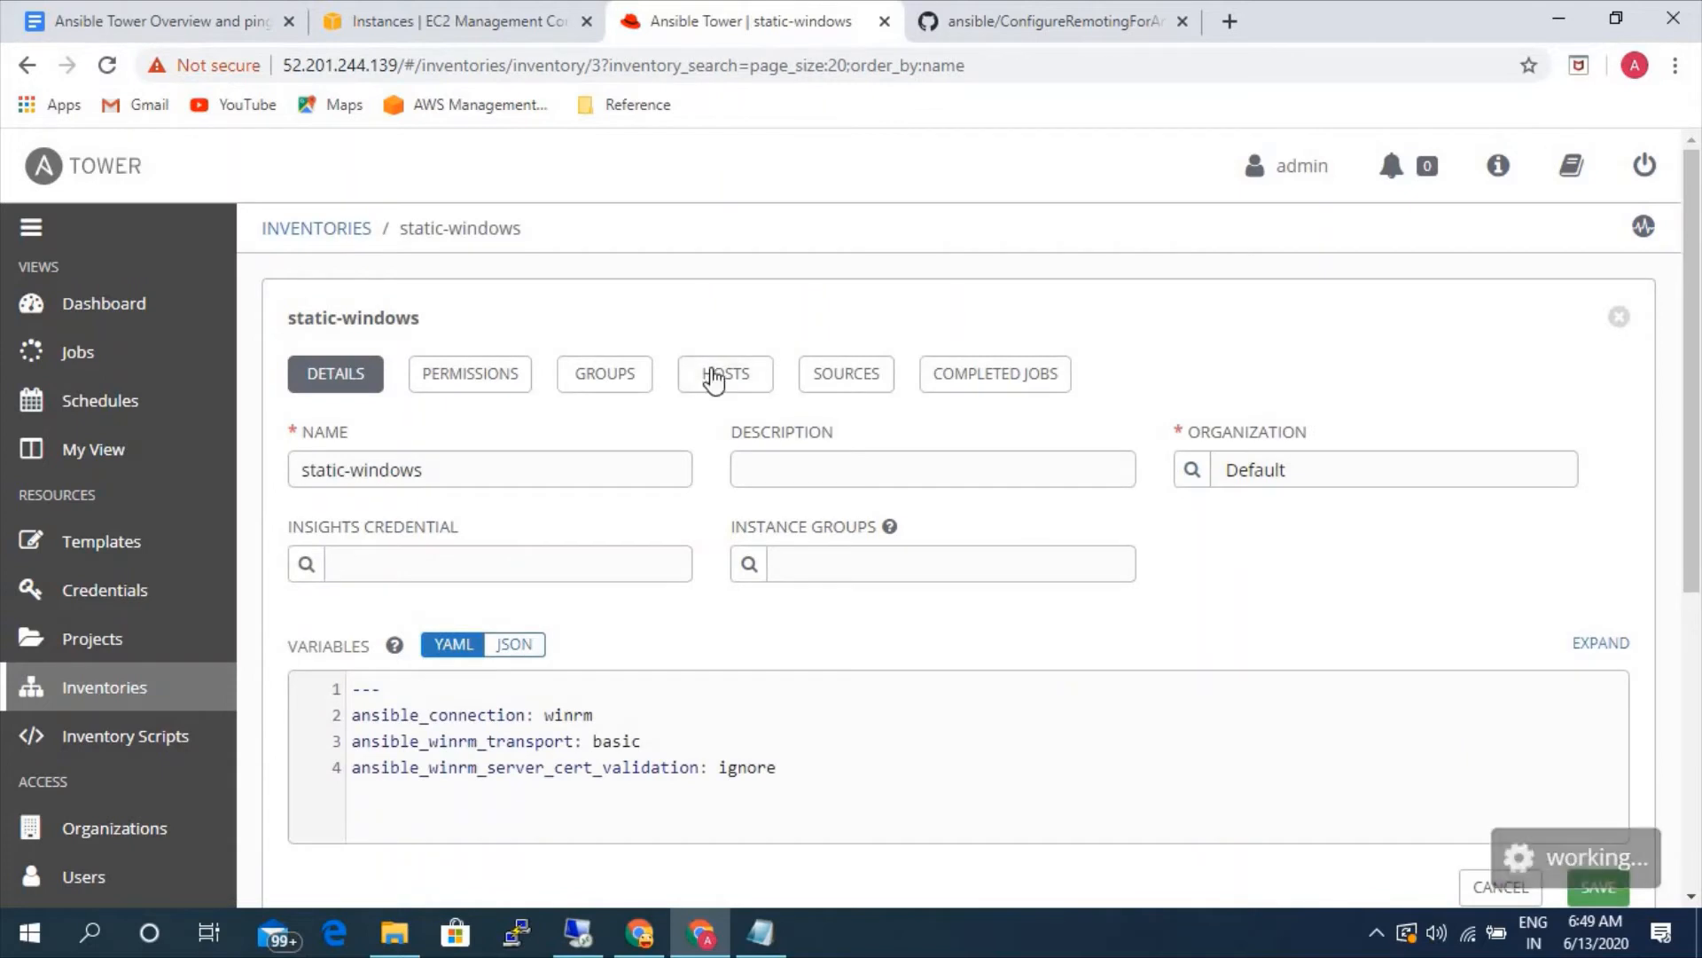
{"action": "left_click", "coordinate": [710, 376]}
{"action": "left_click", "coordinate": [319, 556]}
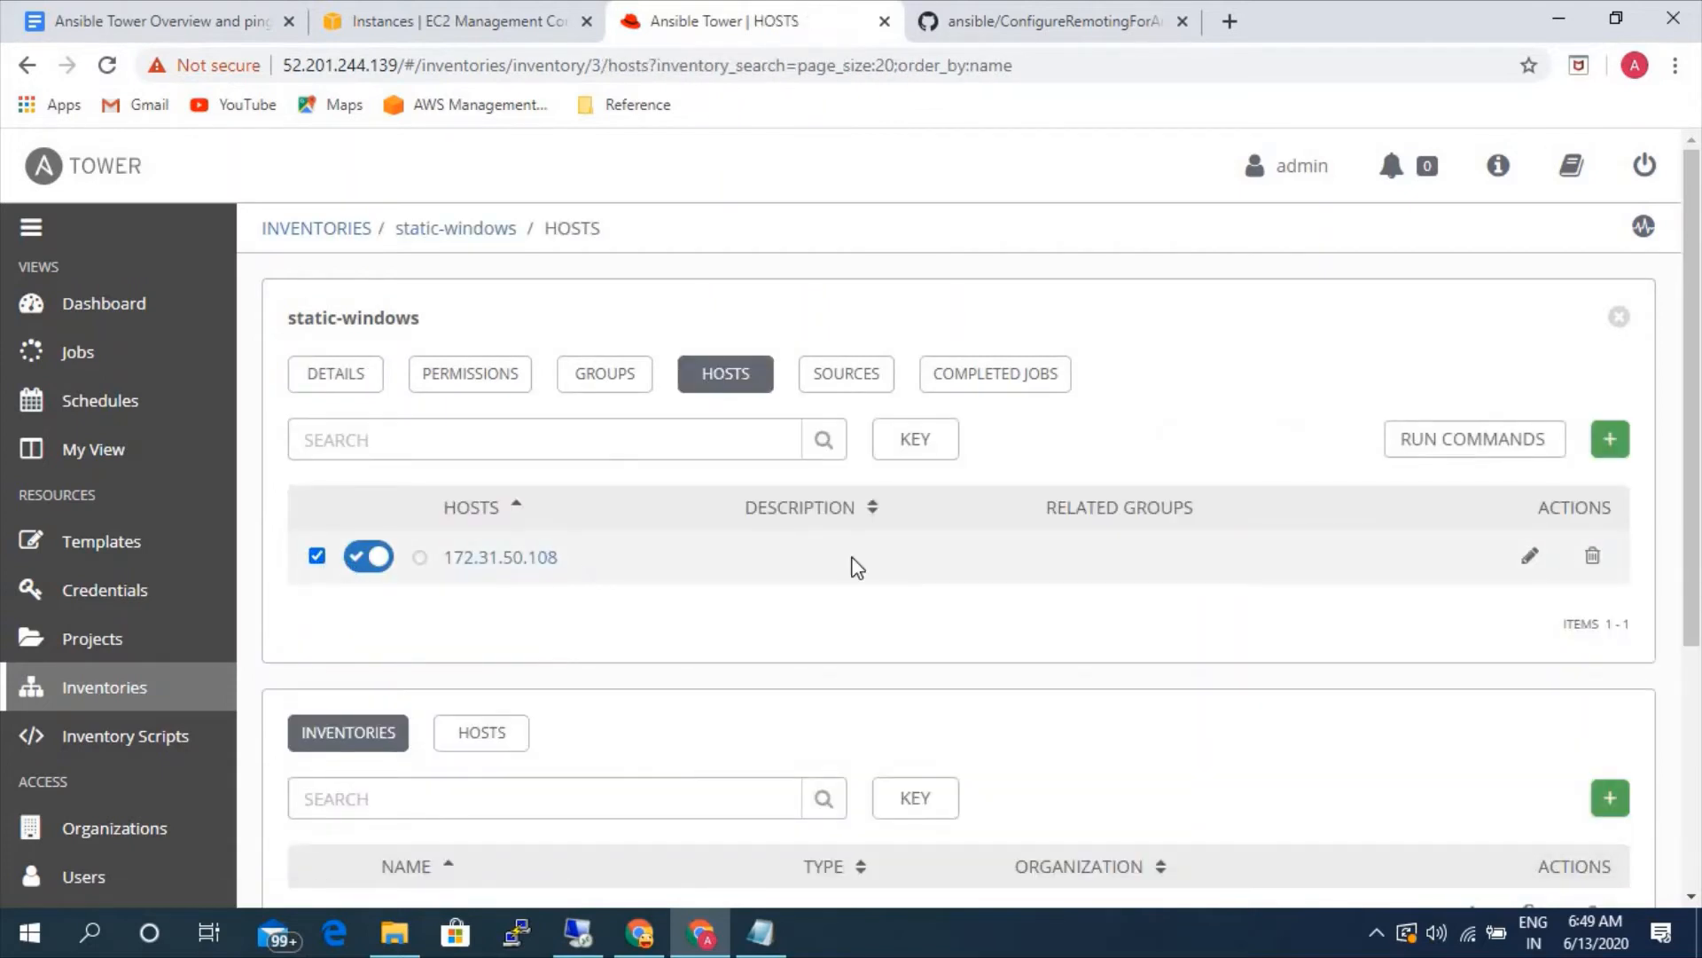
- Start an ad hoc command for the selected Windows host and choose the win_ping module
{"action": "left_click", "coordinate": [1429, 440]}
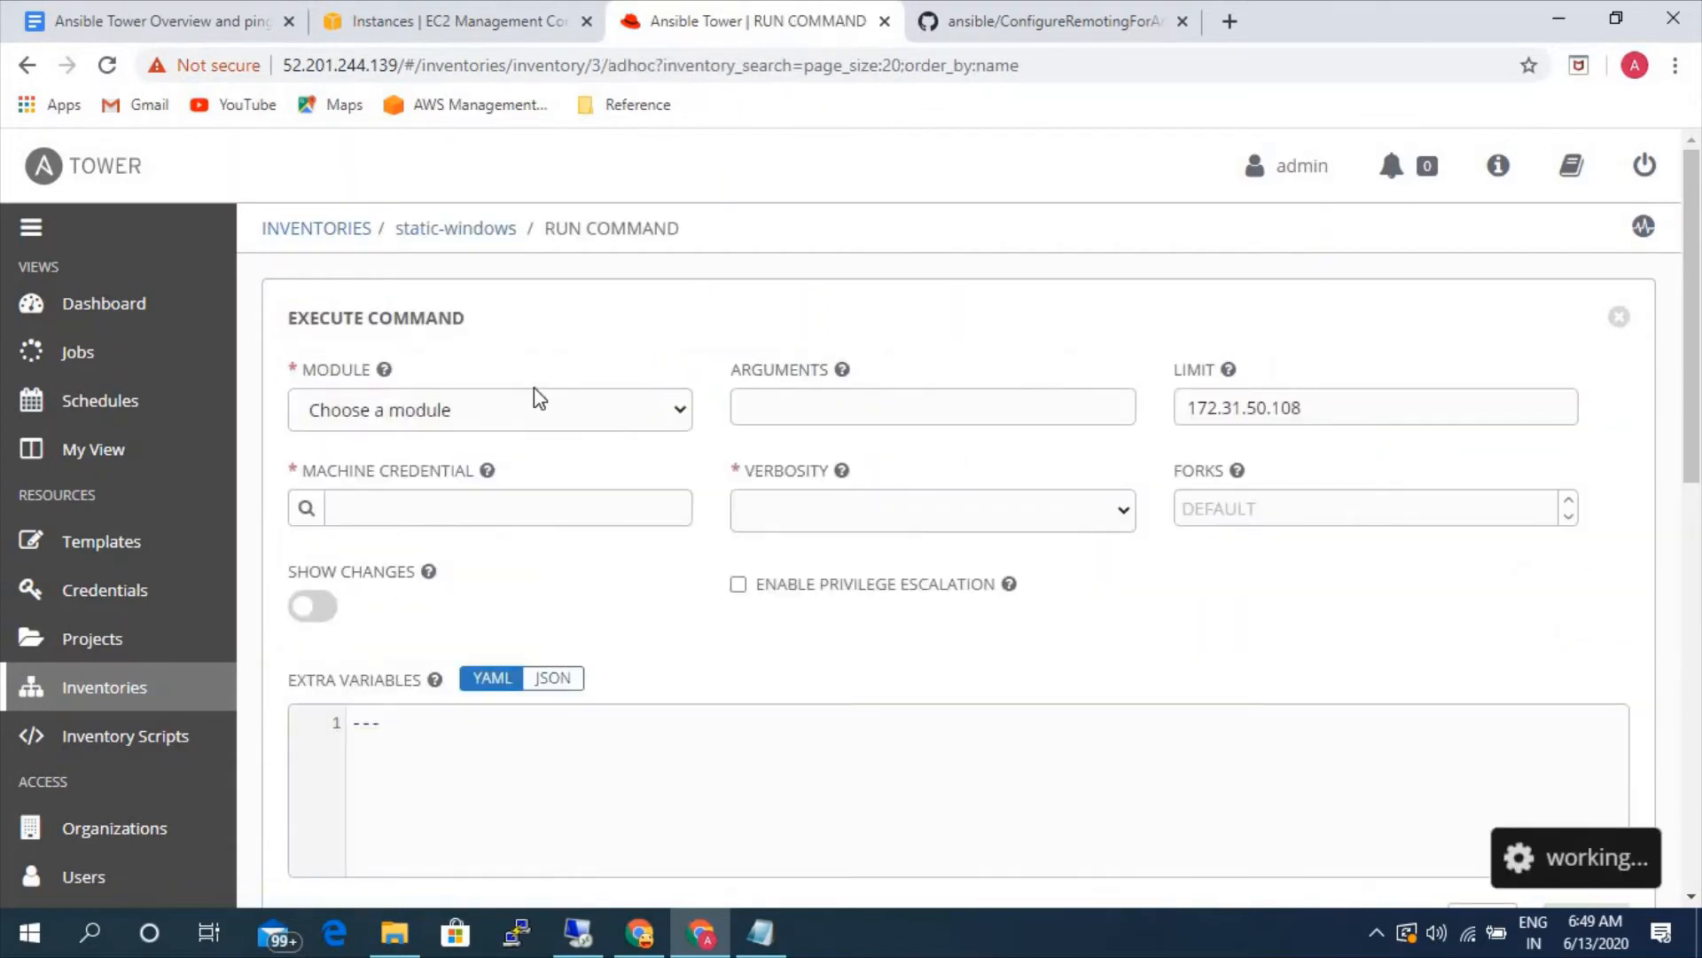
{"action": "left_click", "coordinate": [535, 413]}
{"action": "scroll", "coordinate": [354, 585], "scroll_direction": "down", "scroll_amount": 3}
{"action": "scroll", "coordinate": [380, 581], "scroll_direction": "down", "scroll_amount": 3}
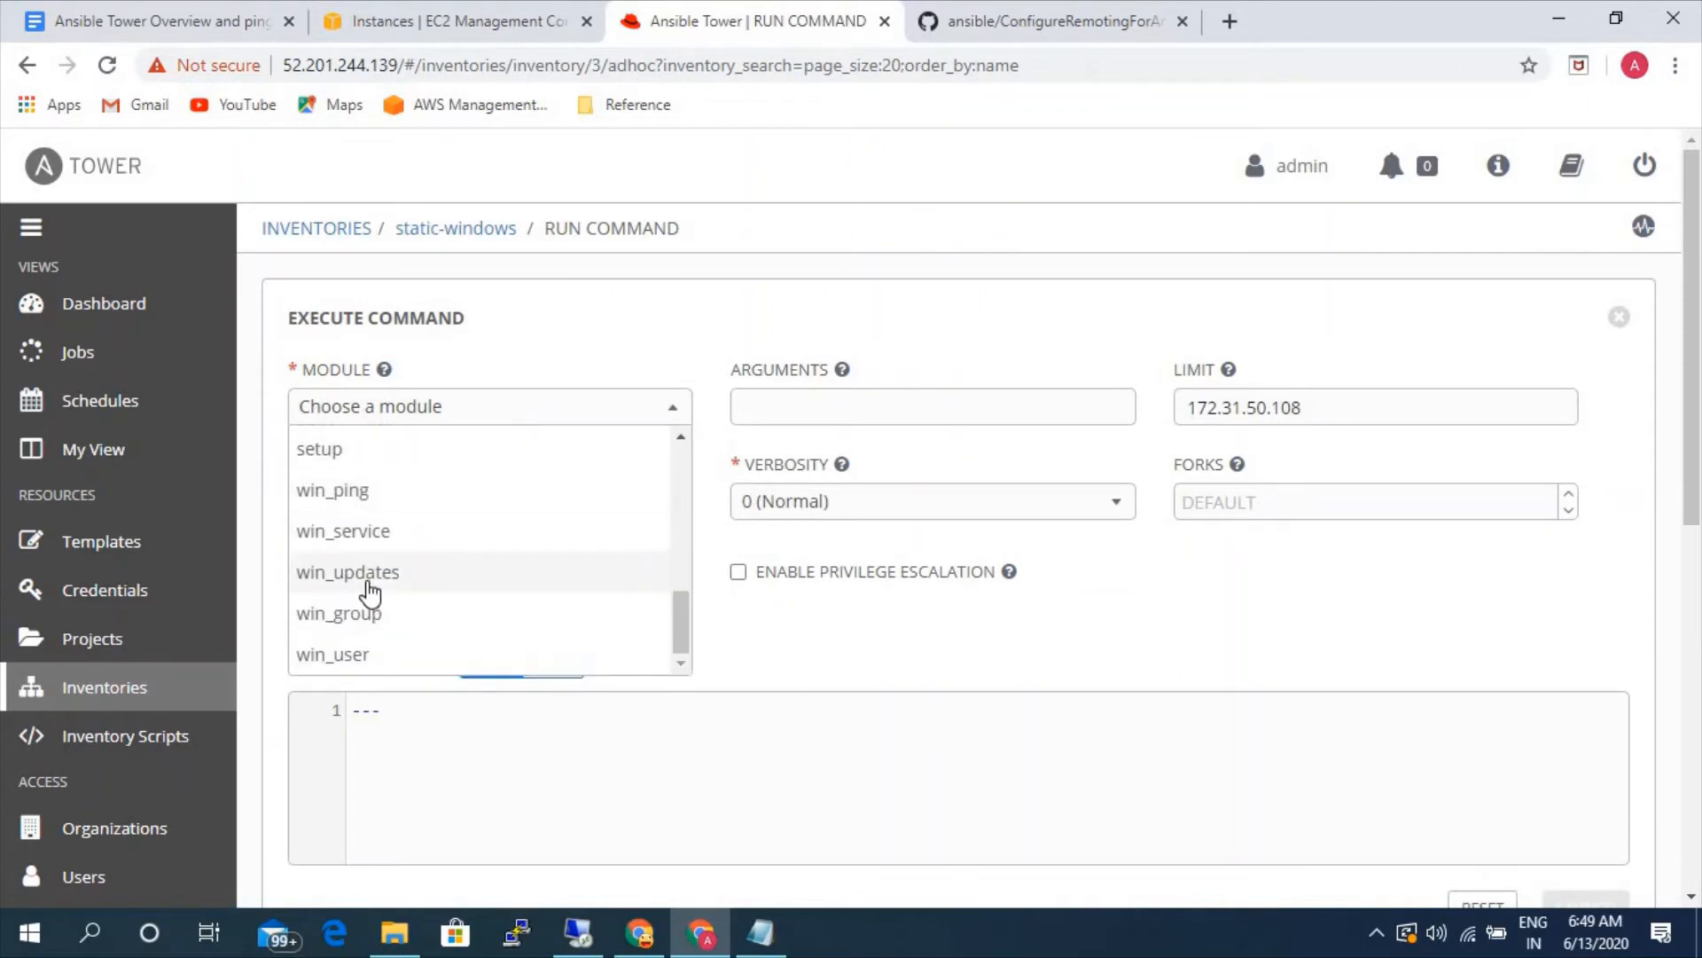
{"action": "scroll", "coordinate": [379, 587], "scroll_direction": "up", "scroll_amount": 3}
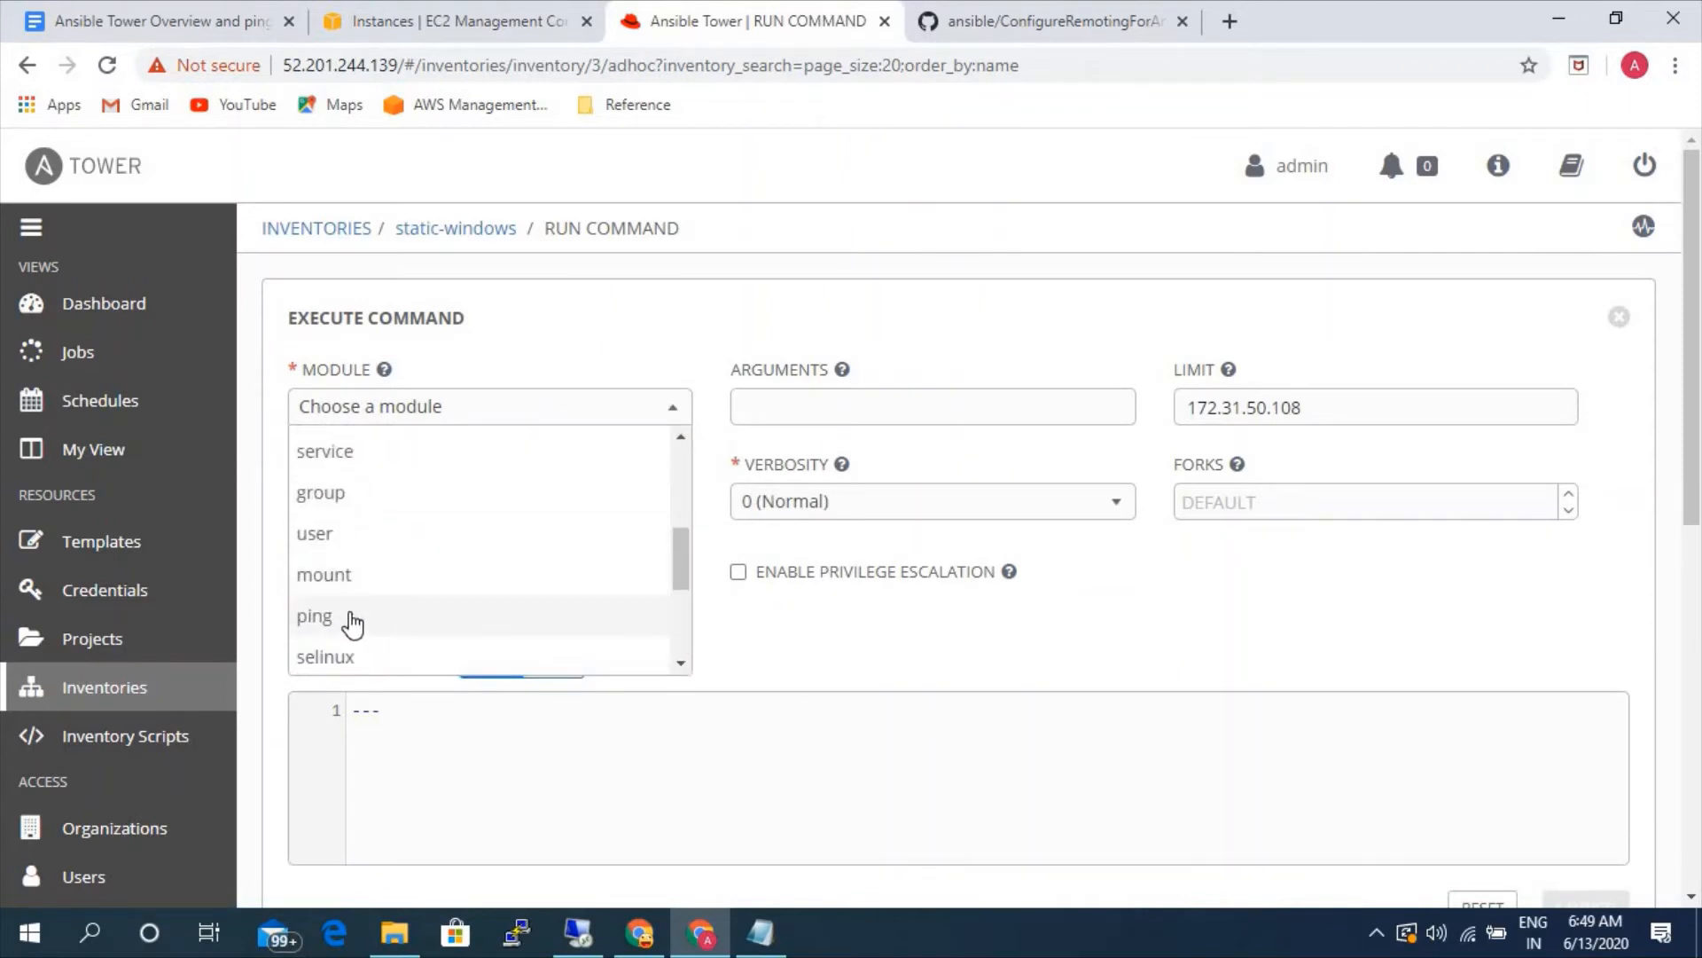
{"action": "scroll", "coordinate": [355, 617], "scroll_direction": "down", "scroll_amount": 3}
{"action": "left_click", "coordinate": [350, 497]}
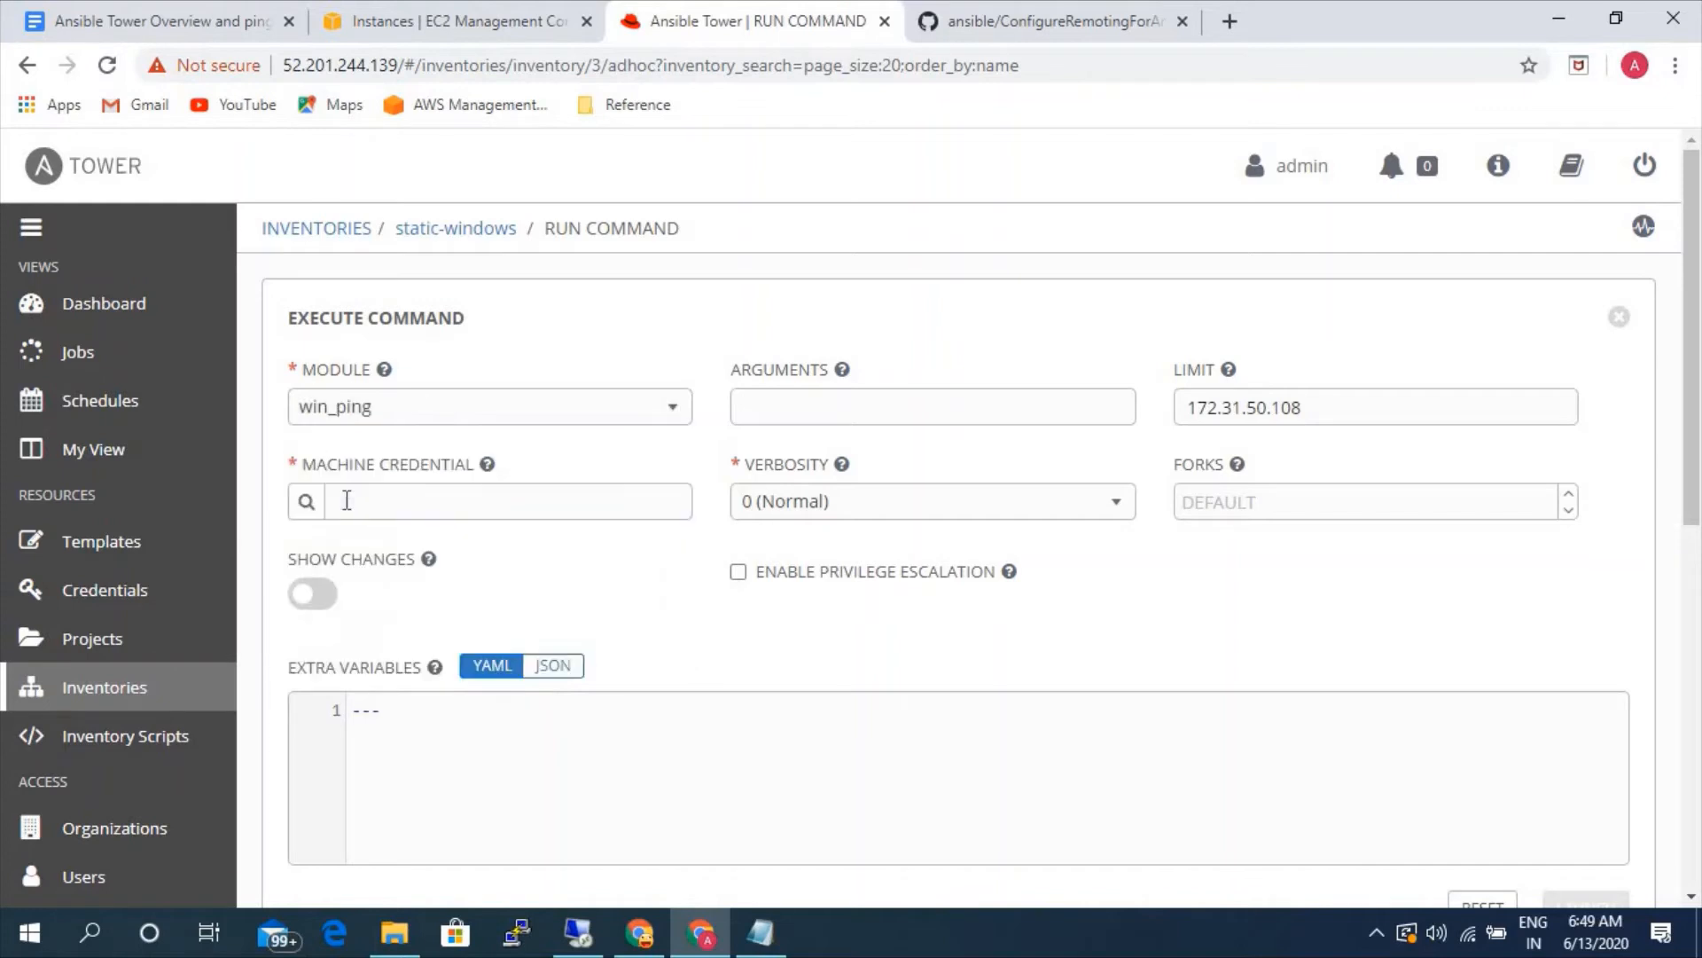
- Assign the windows machine credential to the win_ping command and launch it
{"action": "left_click", "coordinate": [310, 504]}
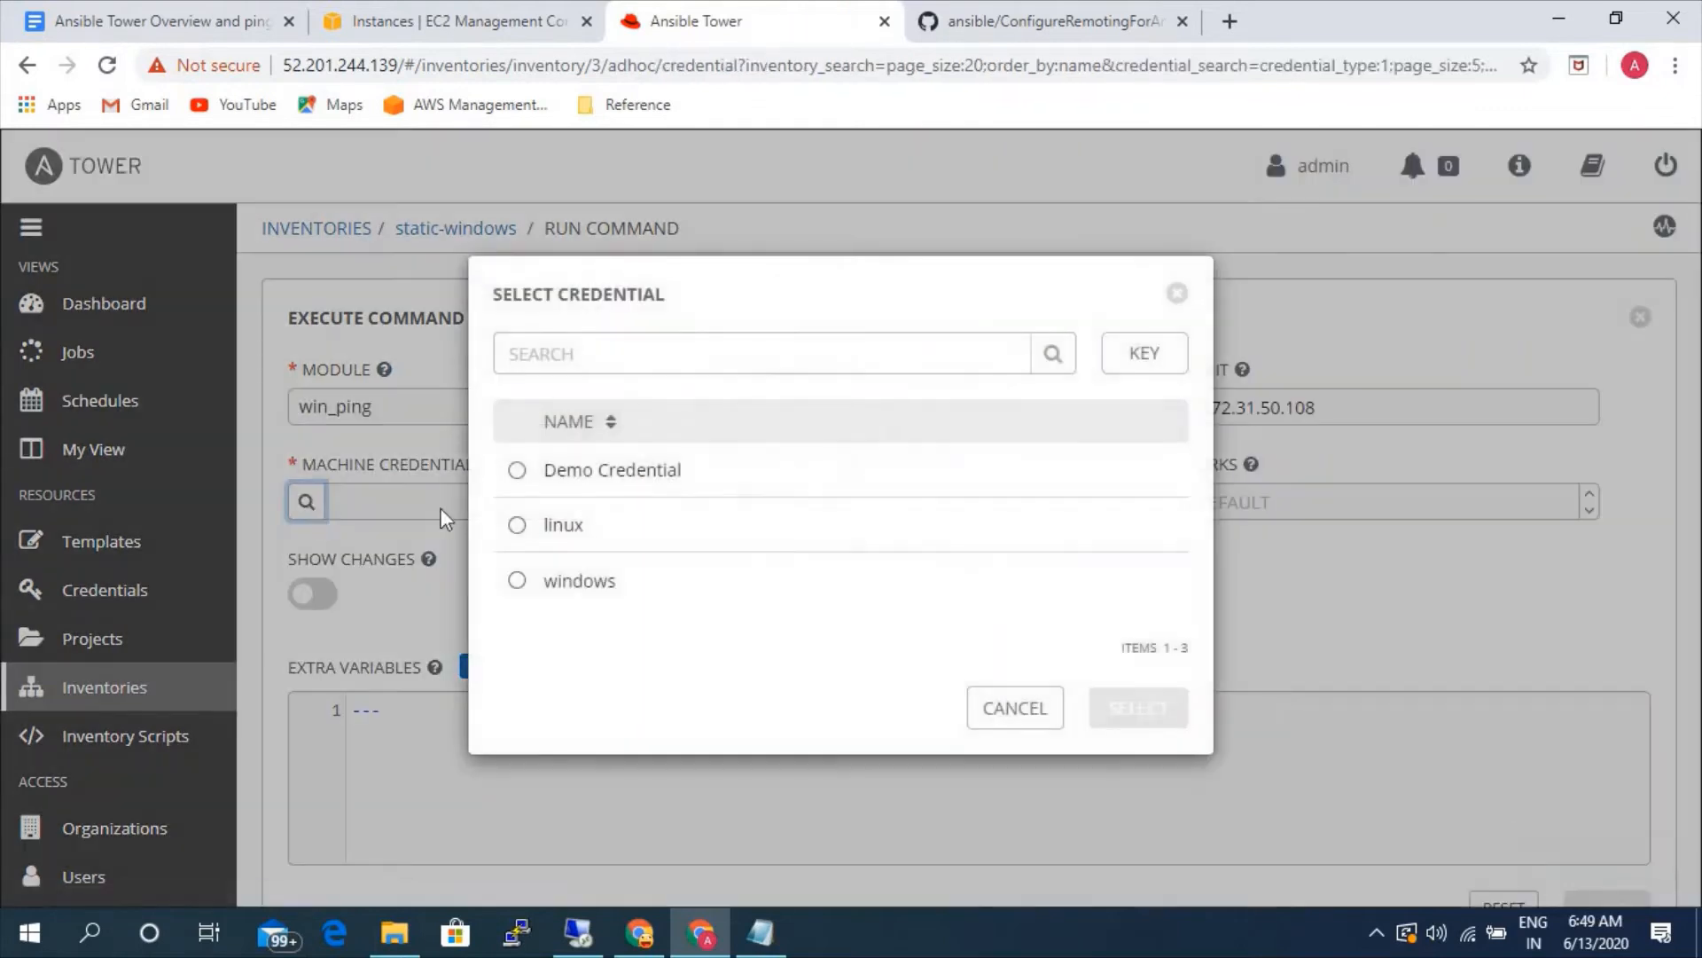
{"action": "left_click", "coordinate": [540, 578]}
{"action": "left_click", "coordinate": [1114, 715]}
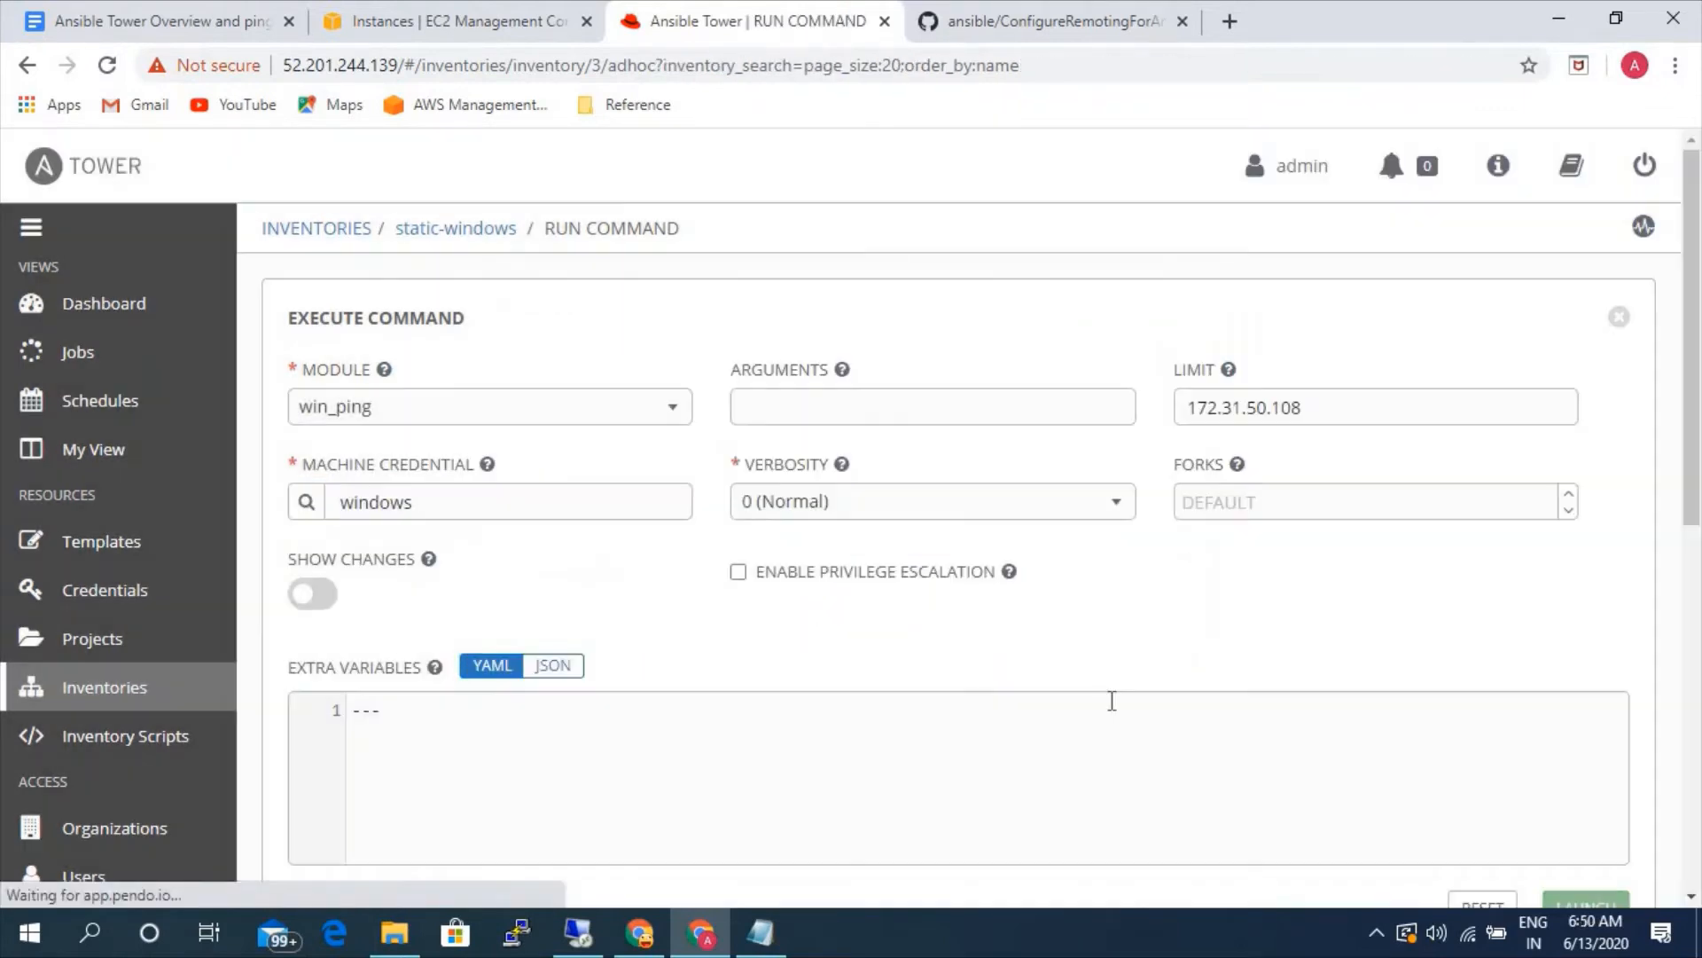
{"action": "scroll", "coordinate": [1274, 679], "scroll_direction": "down", "scroll_amount": 4}
{"action": "left_click", "coordinate": [1560, 536]}
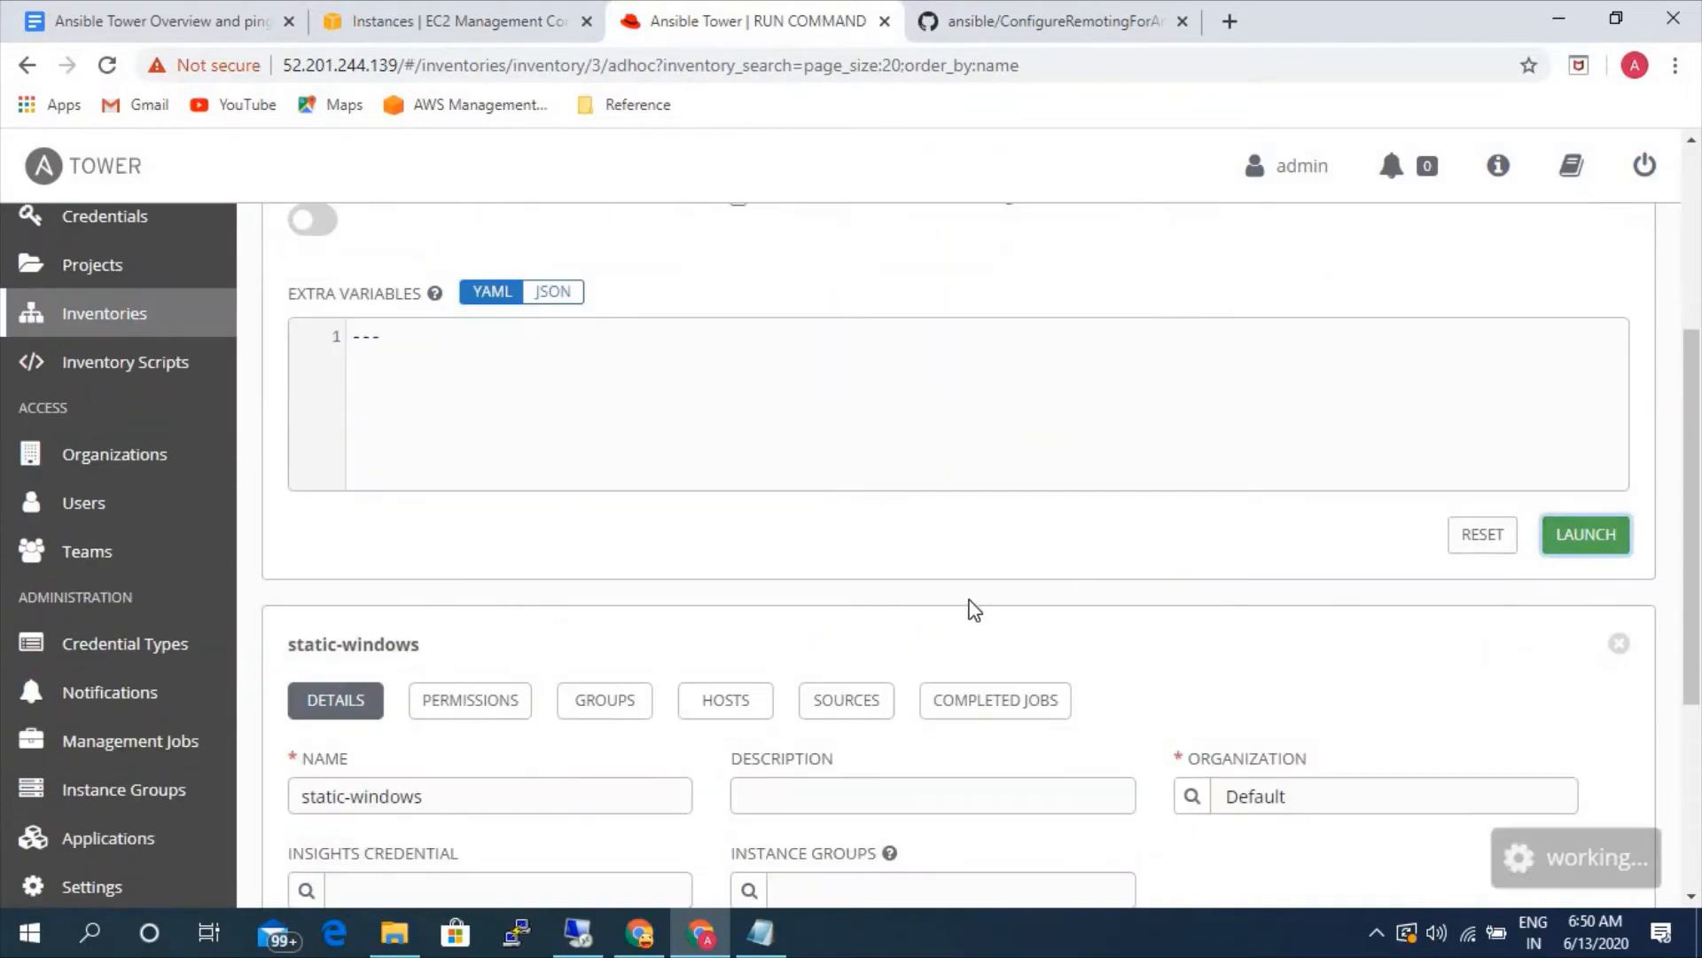
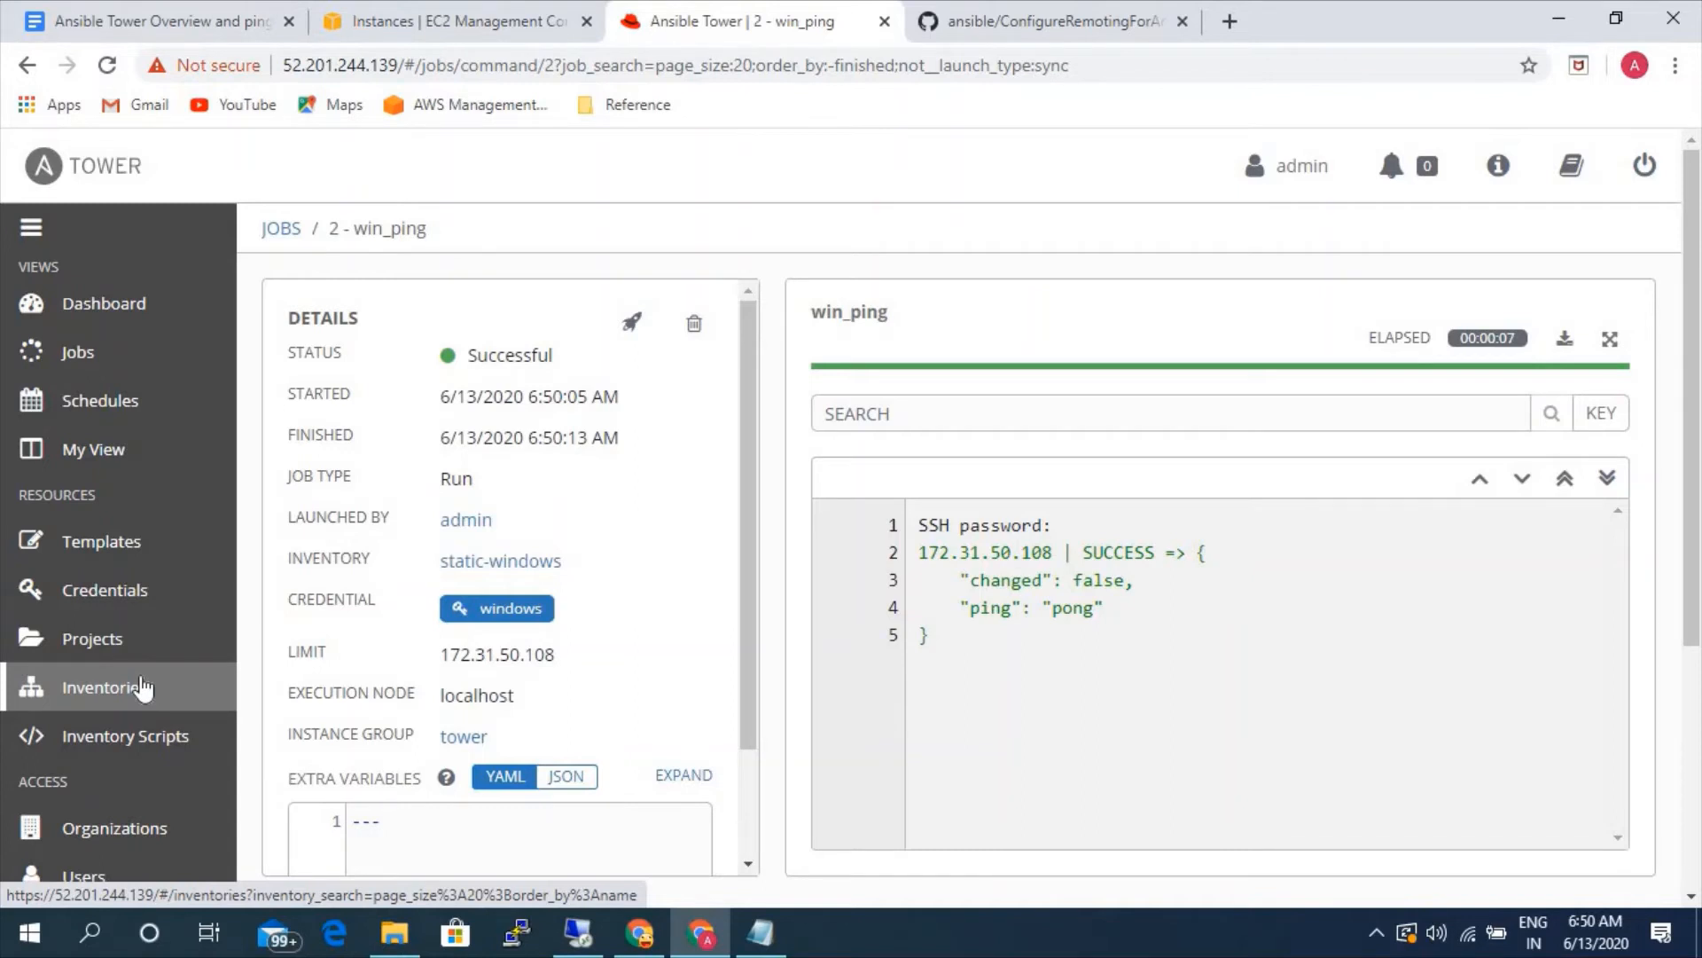
- Create and save a new inventory named aws in the Default organization
{"action": "left_click", "coordinate": [142, 688]}
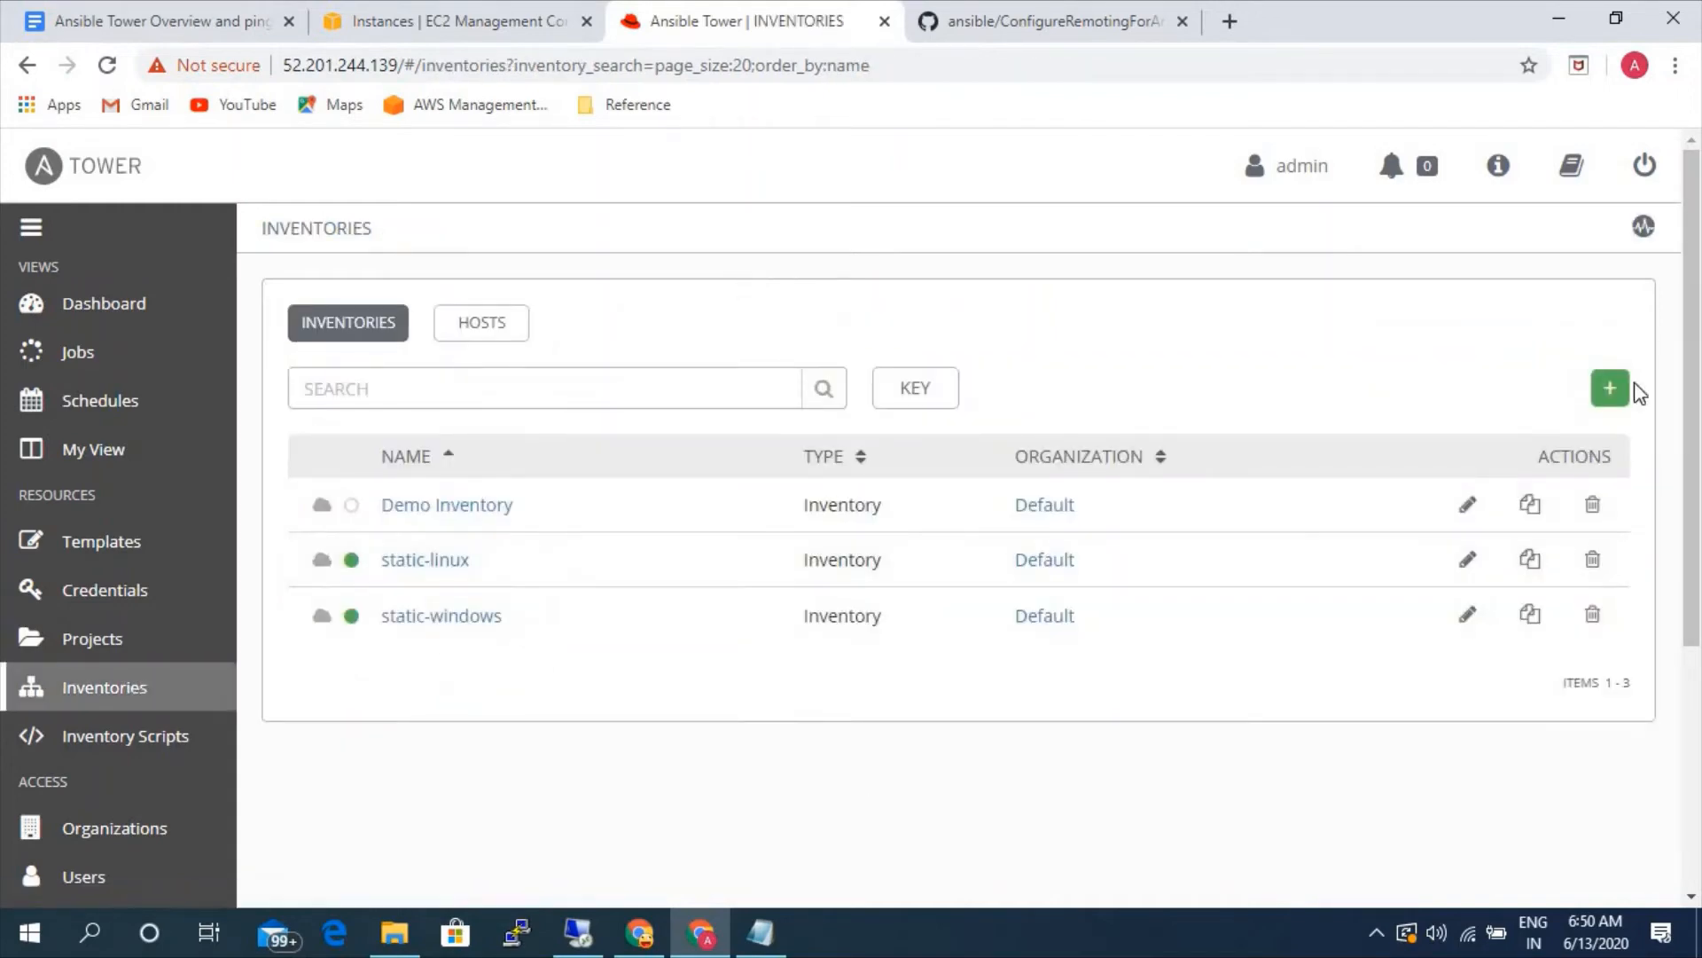
{"action": "left_click", "coordinate": [1610, 391]}
{"action": "left_click", "coordinate": [1536, 433]}
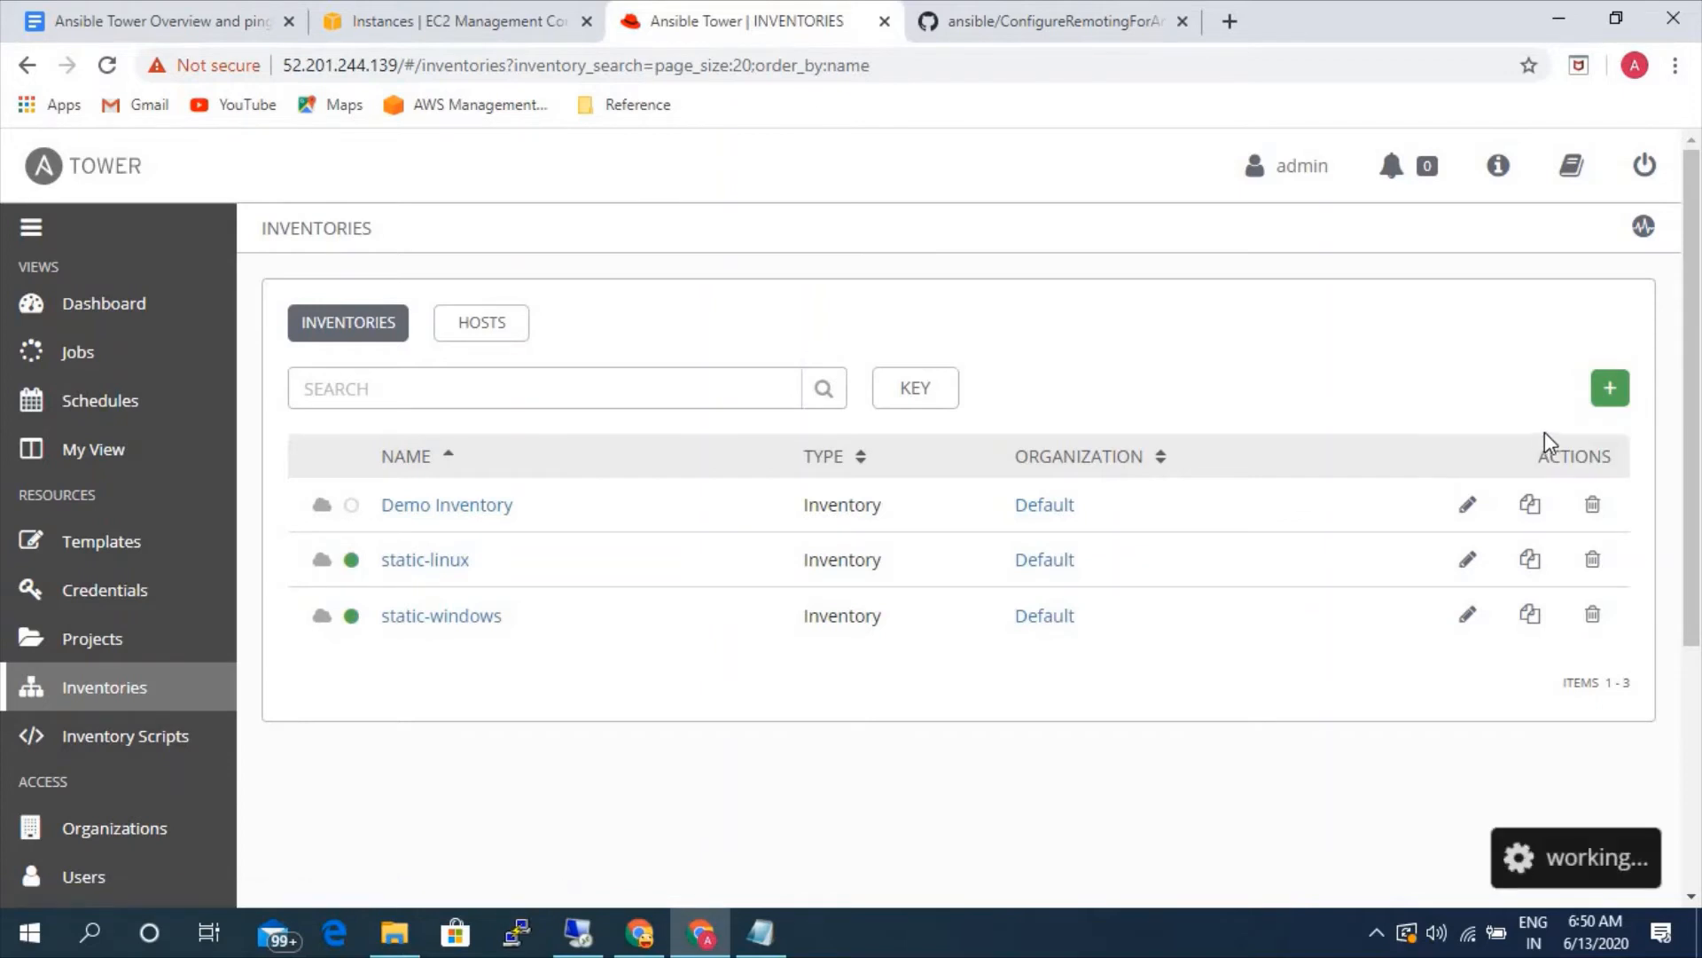
{"action": "left_click", "coordinate": [387, 477]}
{"action": "type", "text": "aws"}
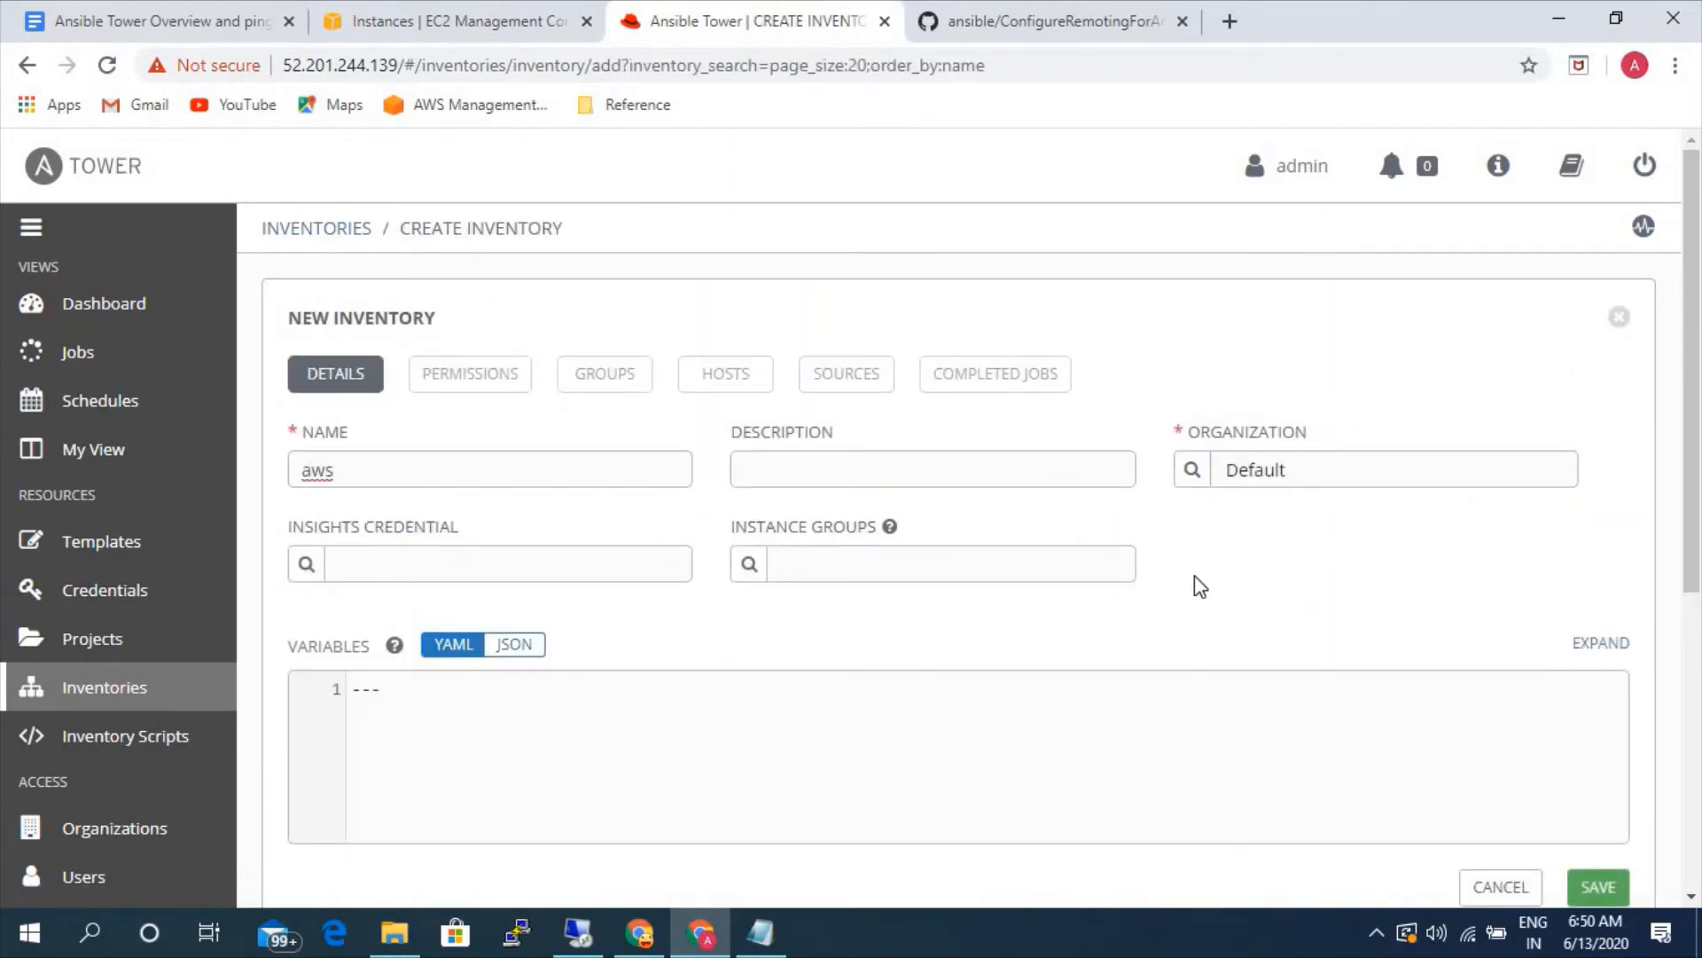
{"action": "scroll", "coordinate": [1490, 639], "scroll_direction": "down", "scroll_amount": 3}
{"action": "left_click", "coordinate": [1587, 637]}
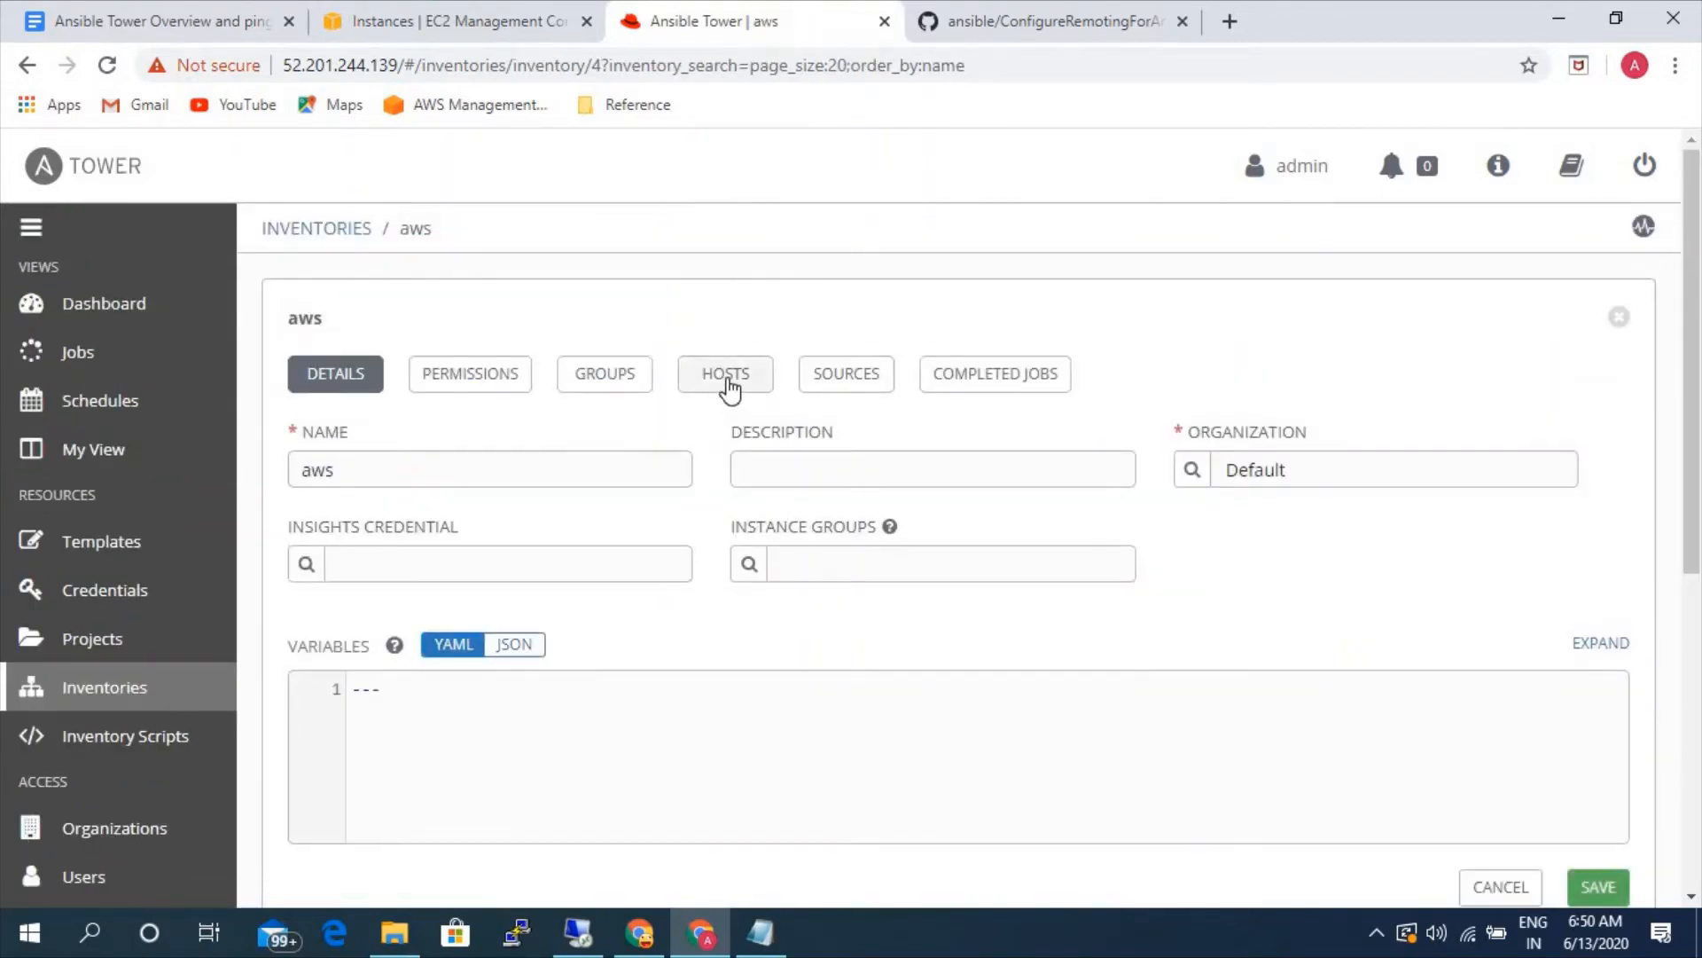
{"action": "left_click", "coordinate": [817, 384]}
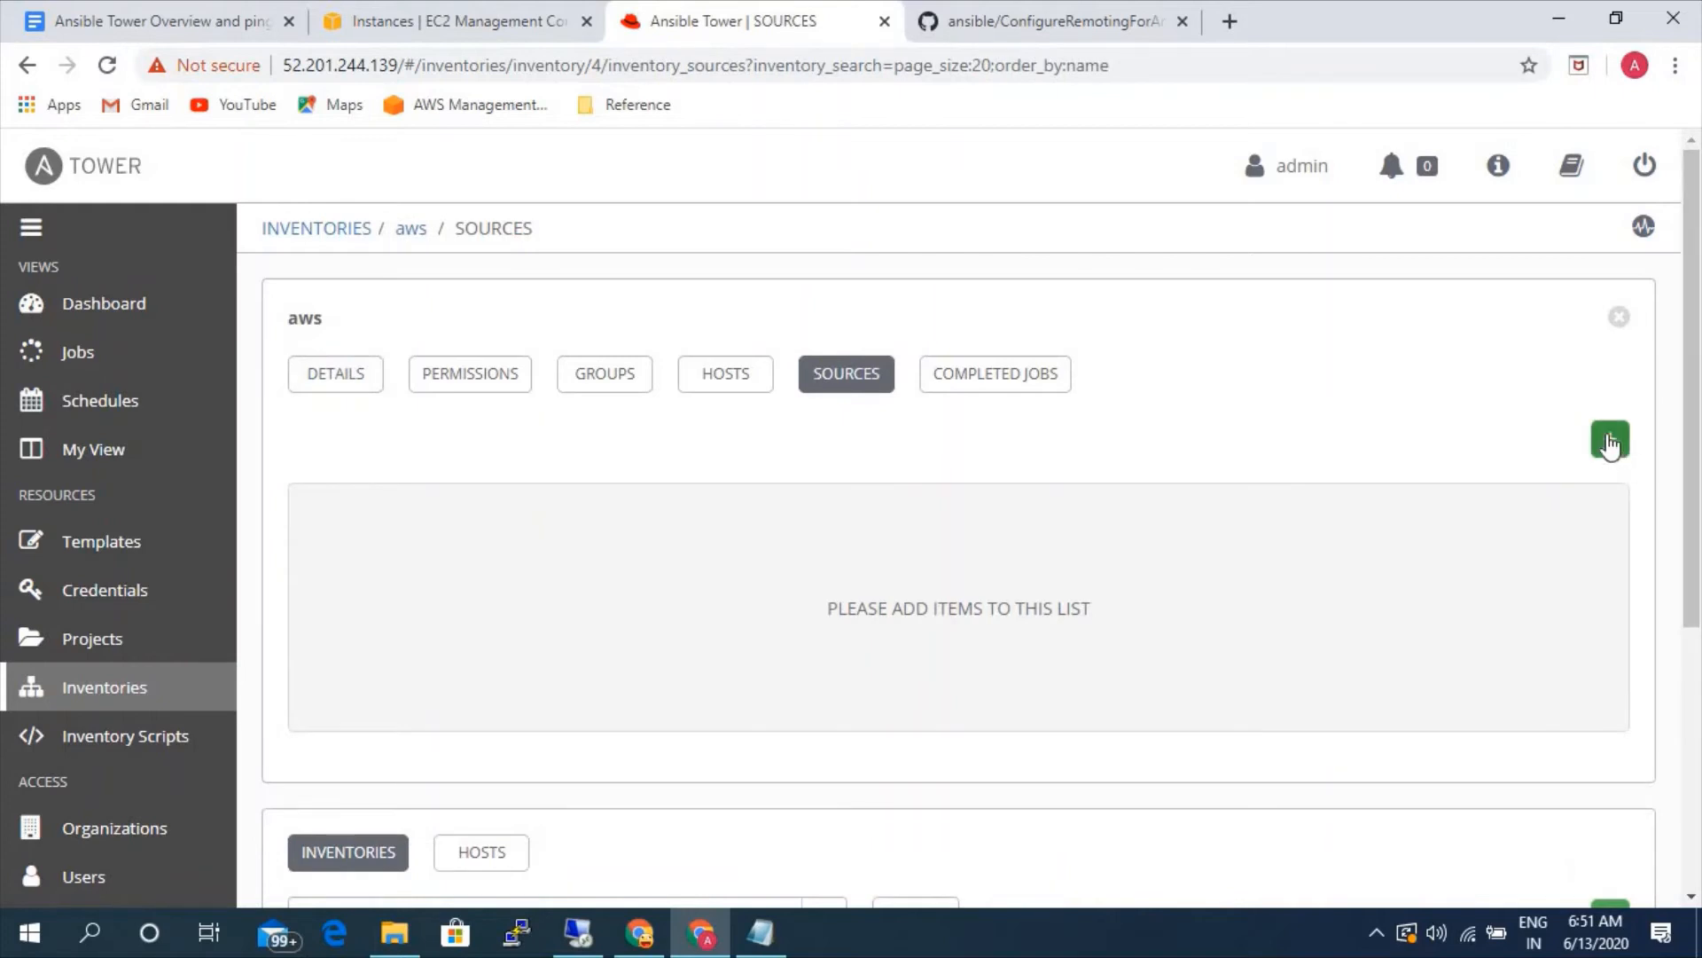
{"action": "left_click", "coordinate": [1610, 443]}
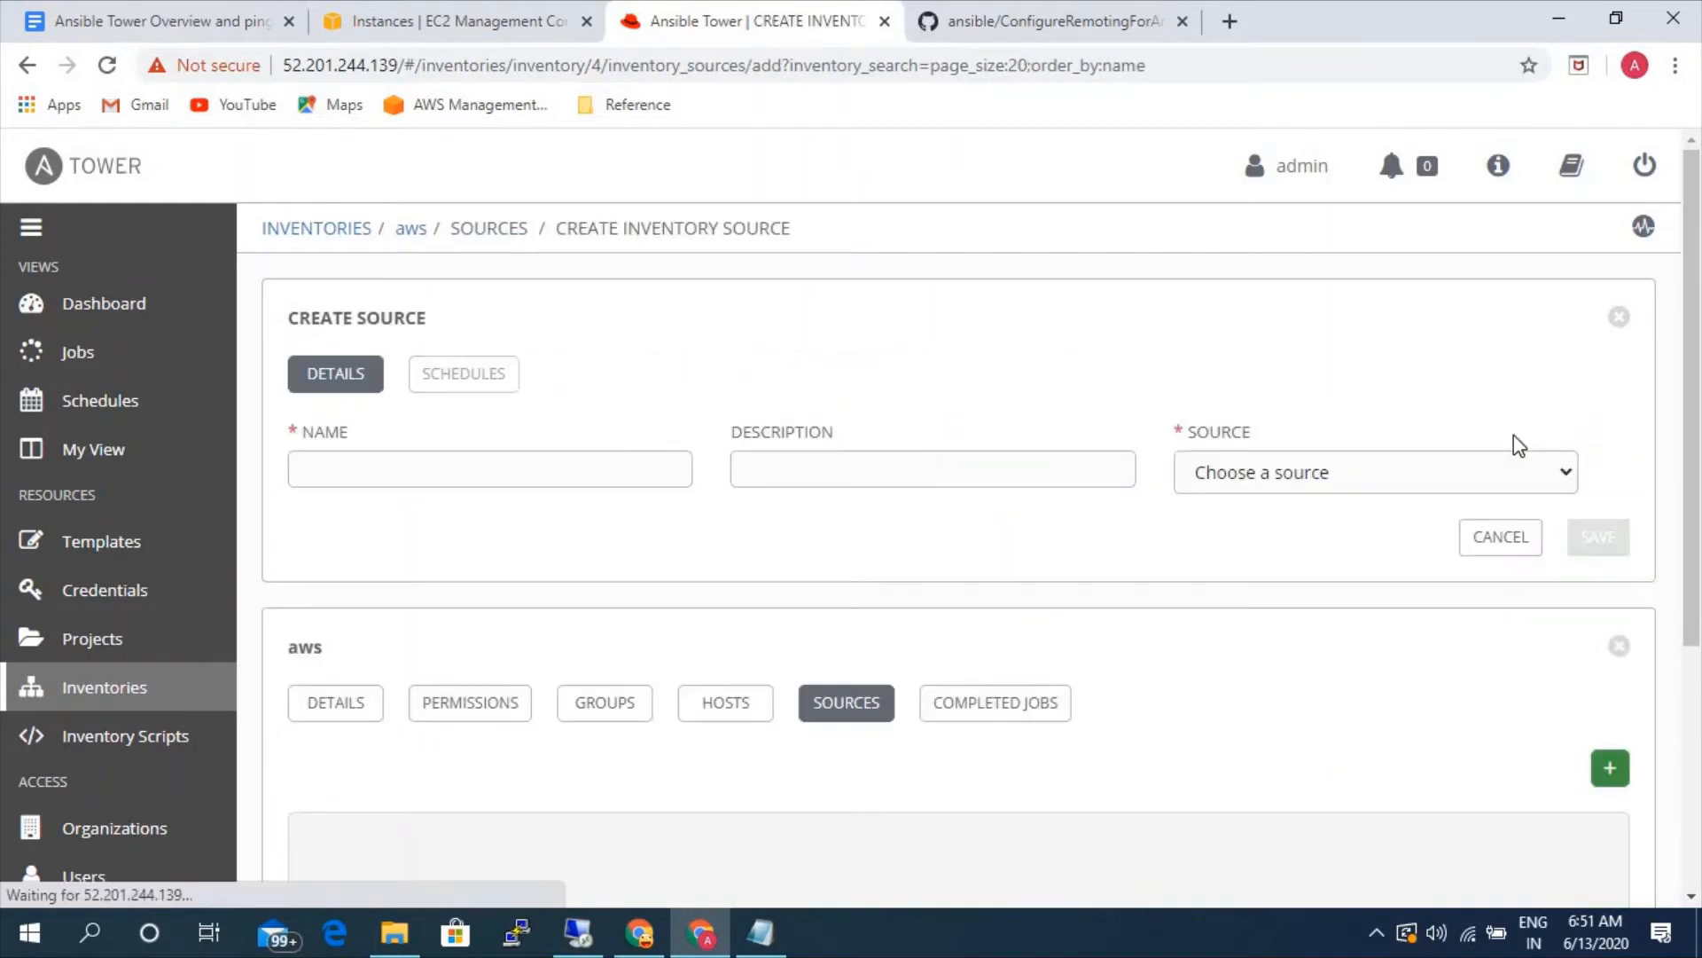
{"action": "left_click", "coordinate": [570, 471]}
{"action": "type", "text": "aws ec2"}
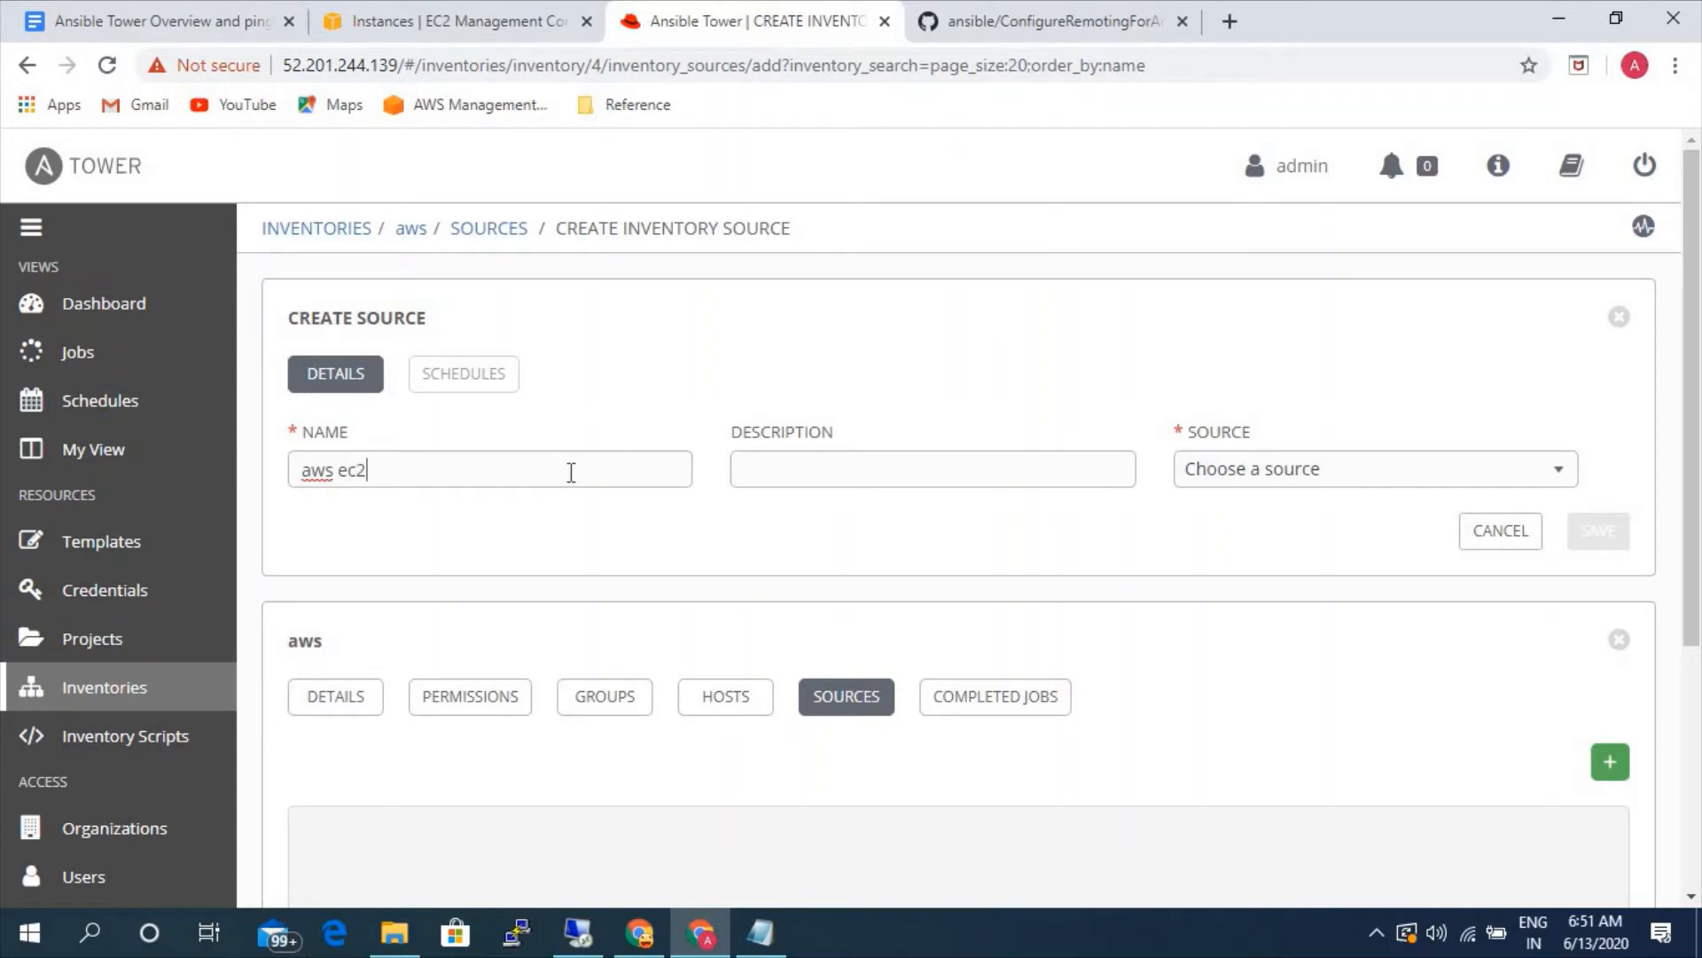
{"action": "left_click", "coordinate": [1347, 467]}
{"action": "left_click", "coordinate": [1256, 596]}
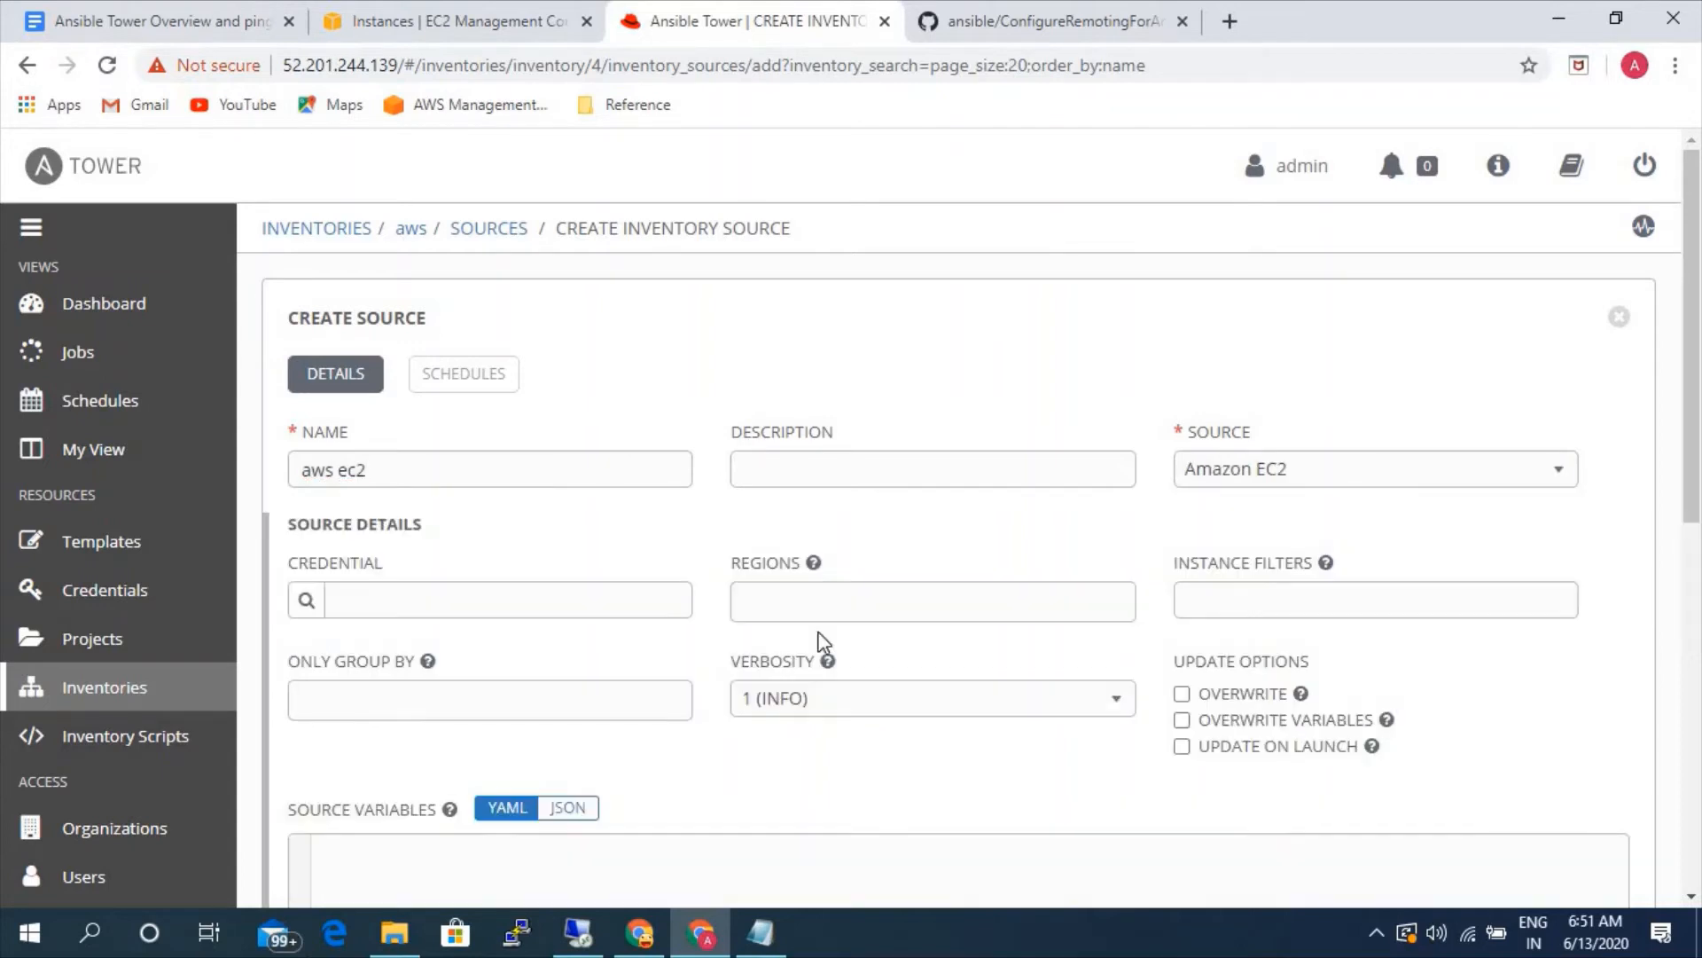
{"action": "left_click", "coordinate": [304, 612]}
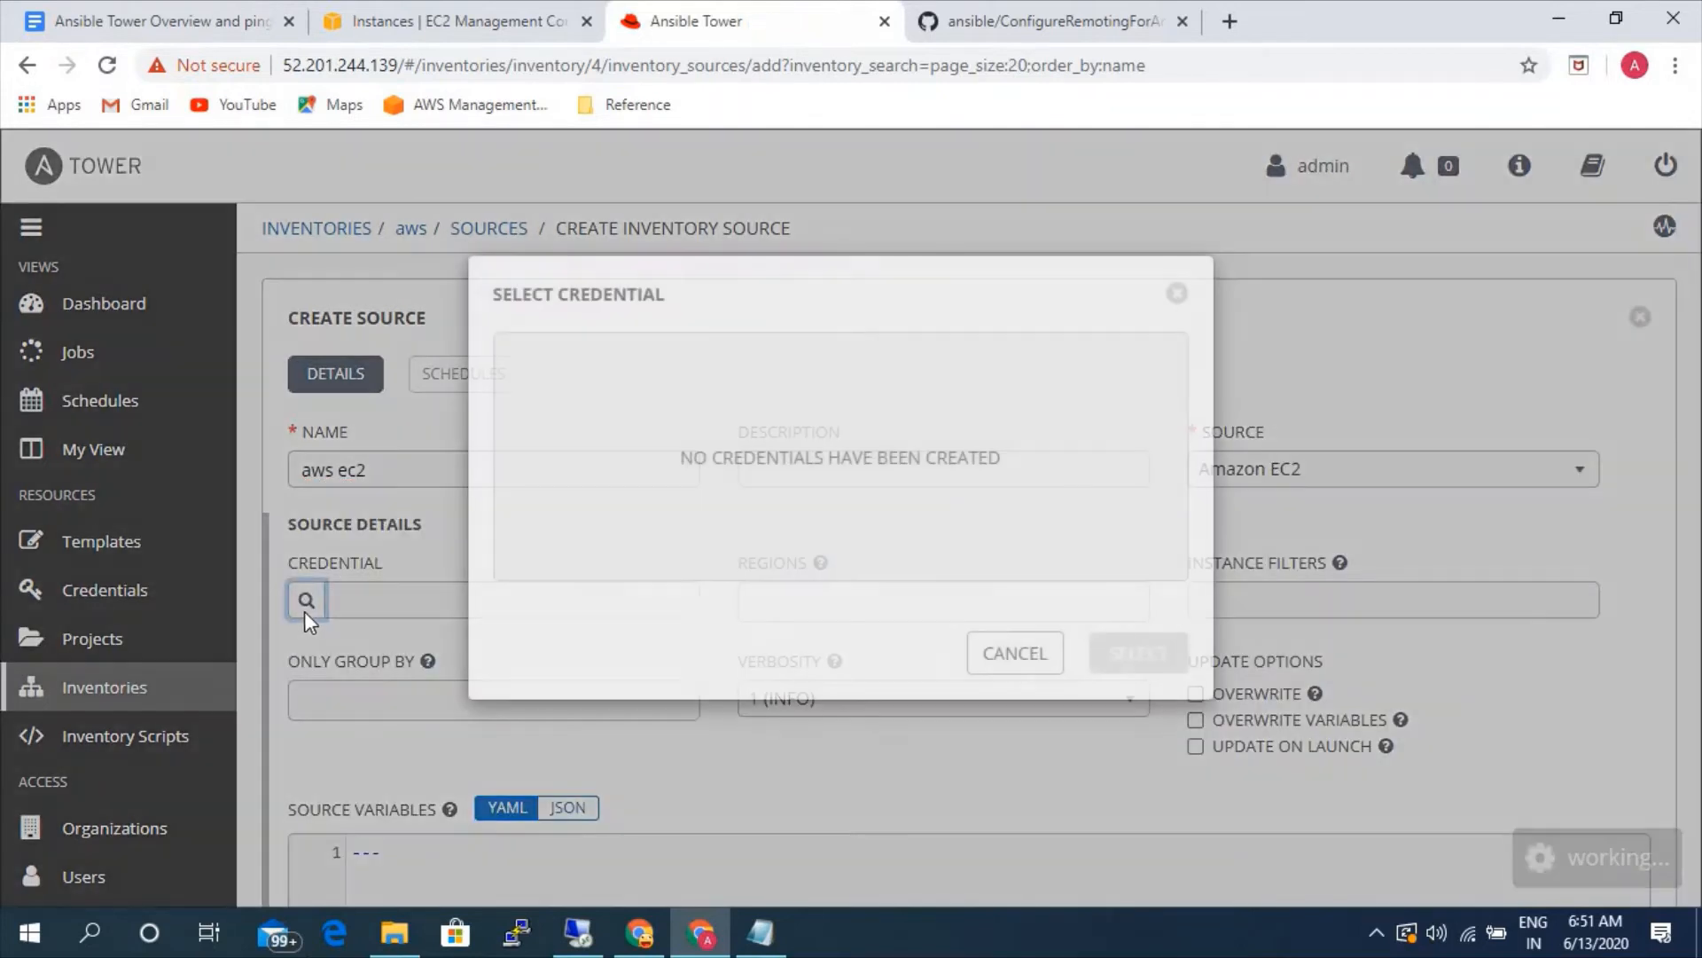
{"action": "left_click", "coordinate": [1000, 654]}
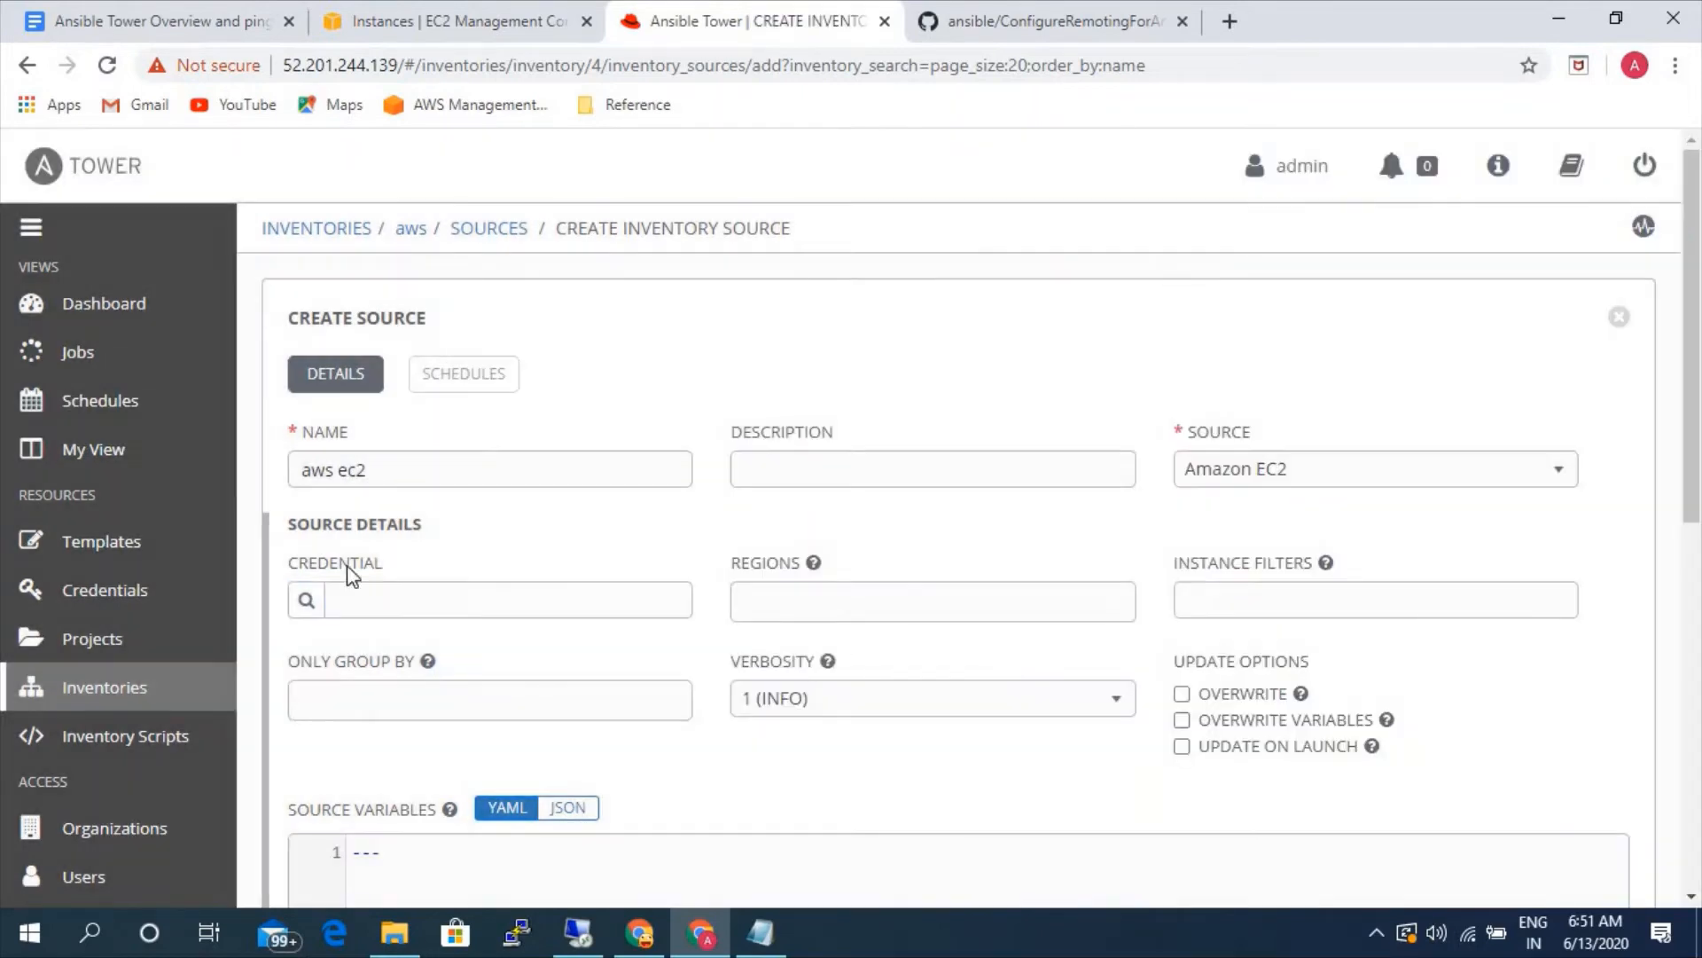
- Start a new credential named aws in the Default organization with the credential type Amazon Web Services
{"action": "left_click", "coordinate": [126, 581]}
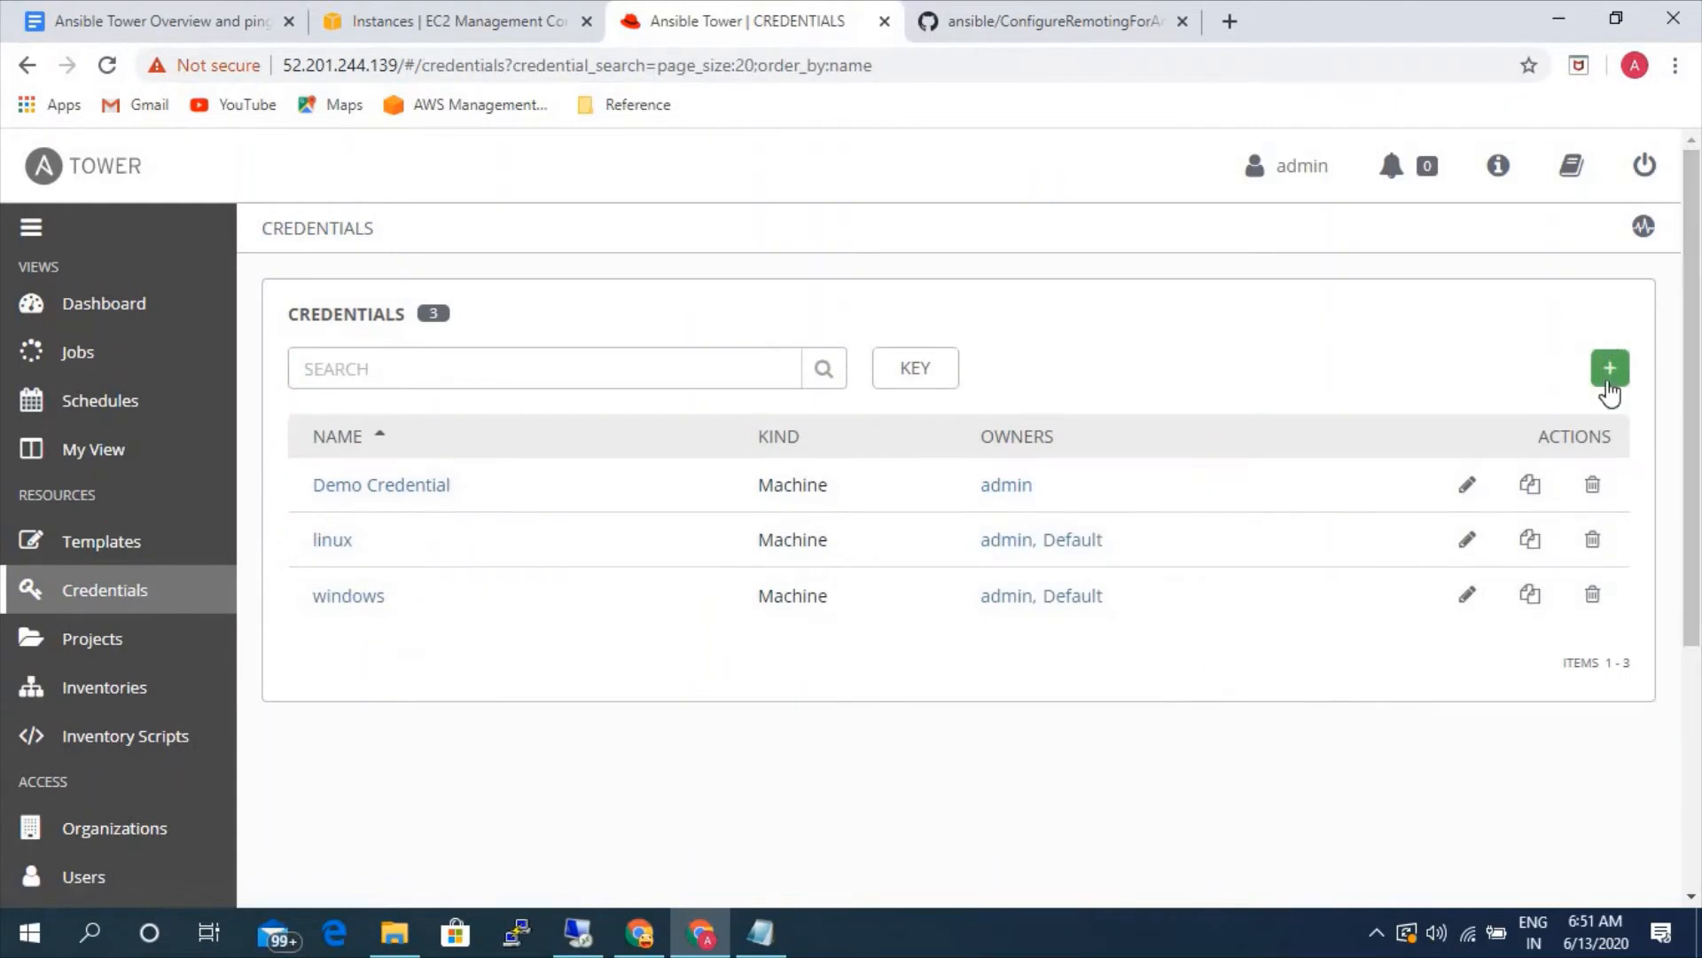
{"action": "left_click", "coordinate": [1609, 384]}
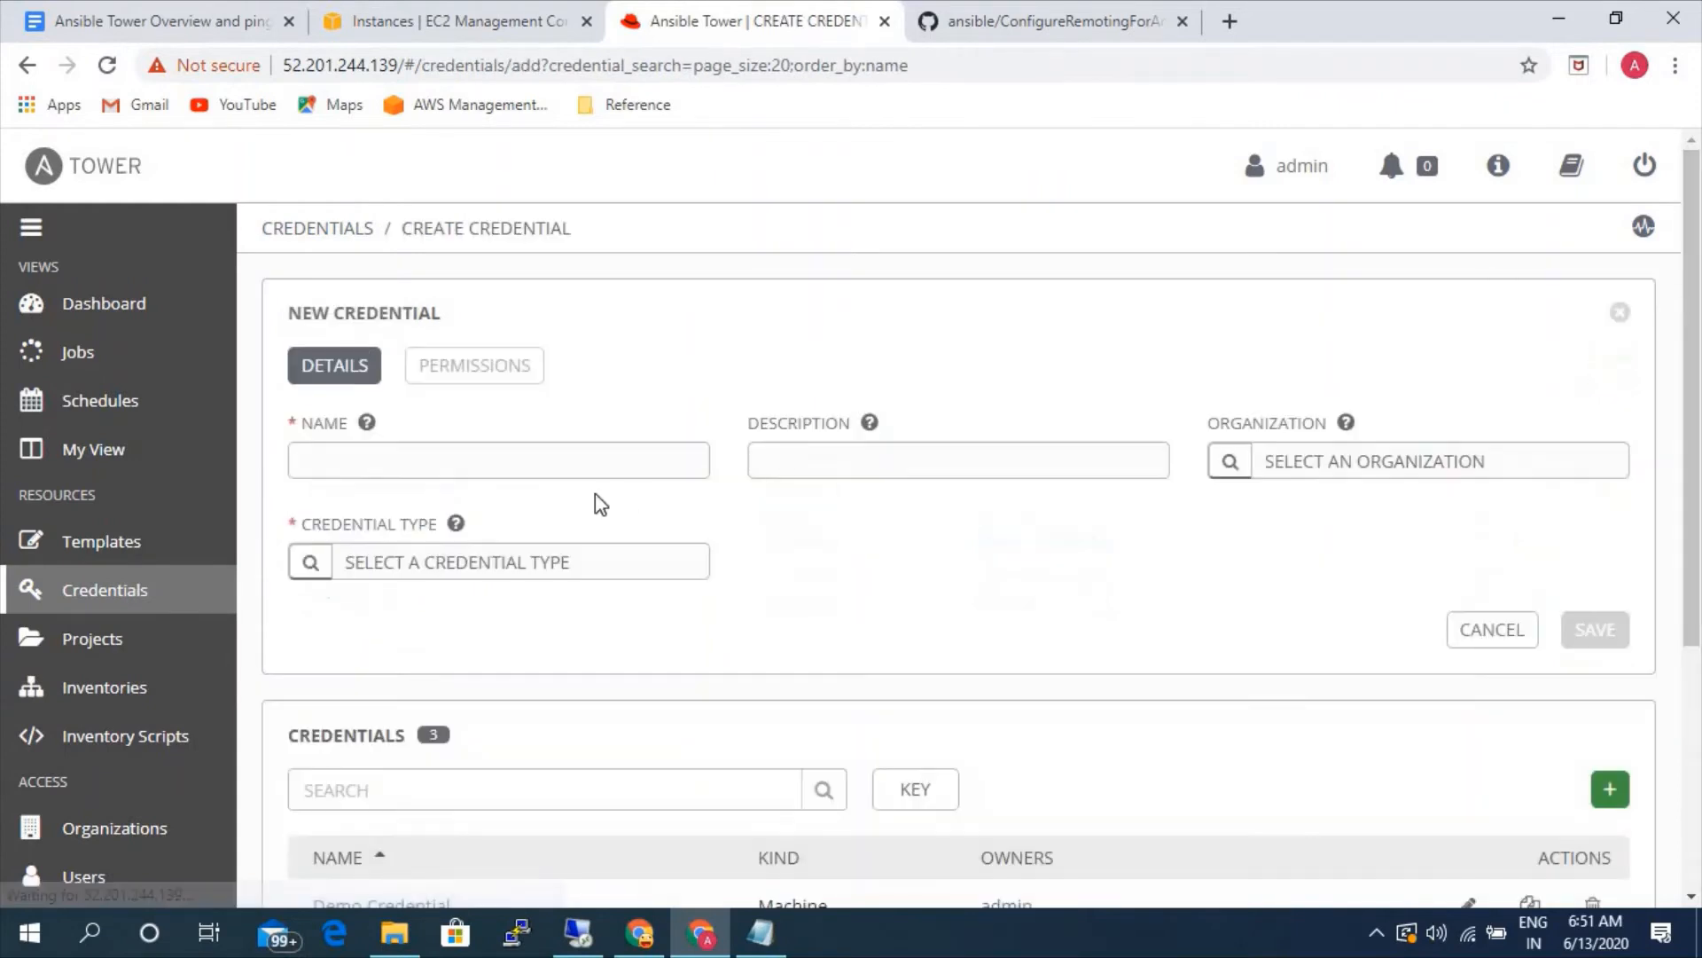
{"action": "left_click", "coordinate": [561, 459]}
{"action": "type", "text": "aws"}
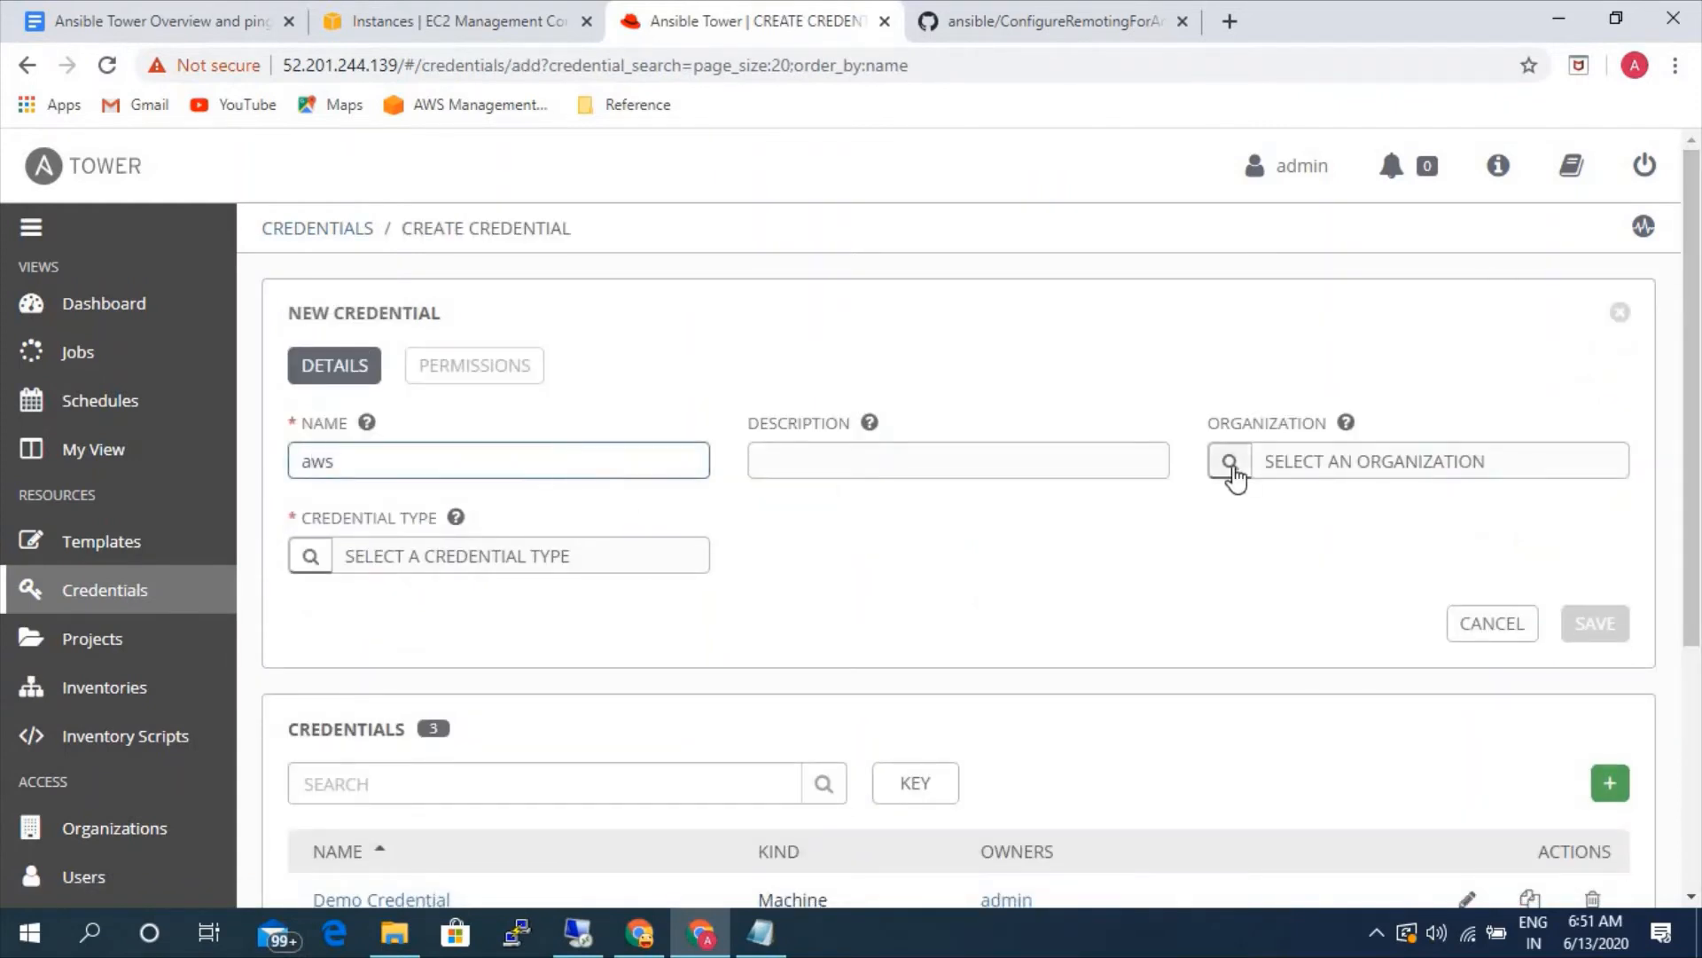
{"action": "left_click", "coordinate": [1229, 465]}
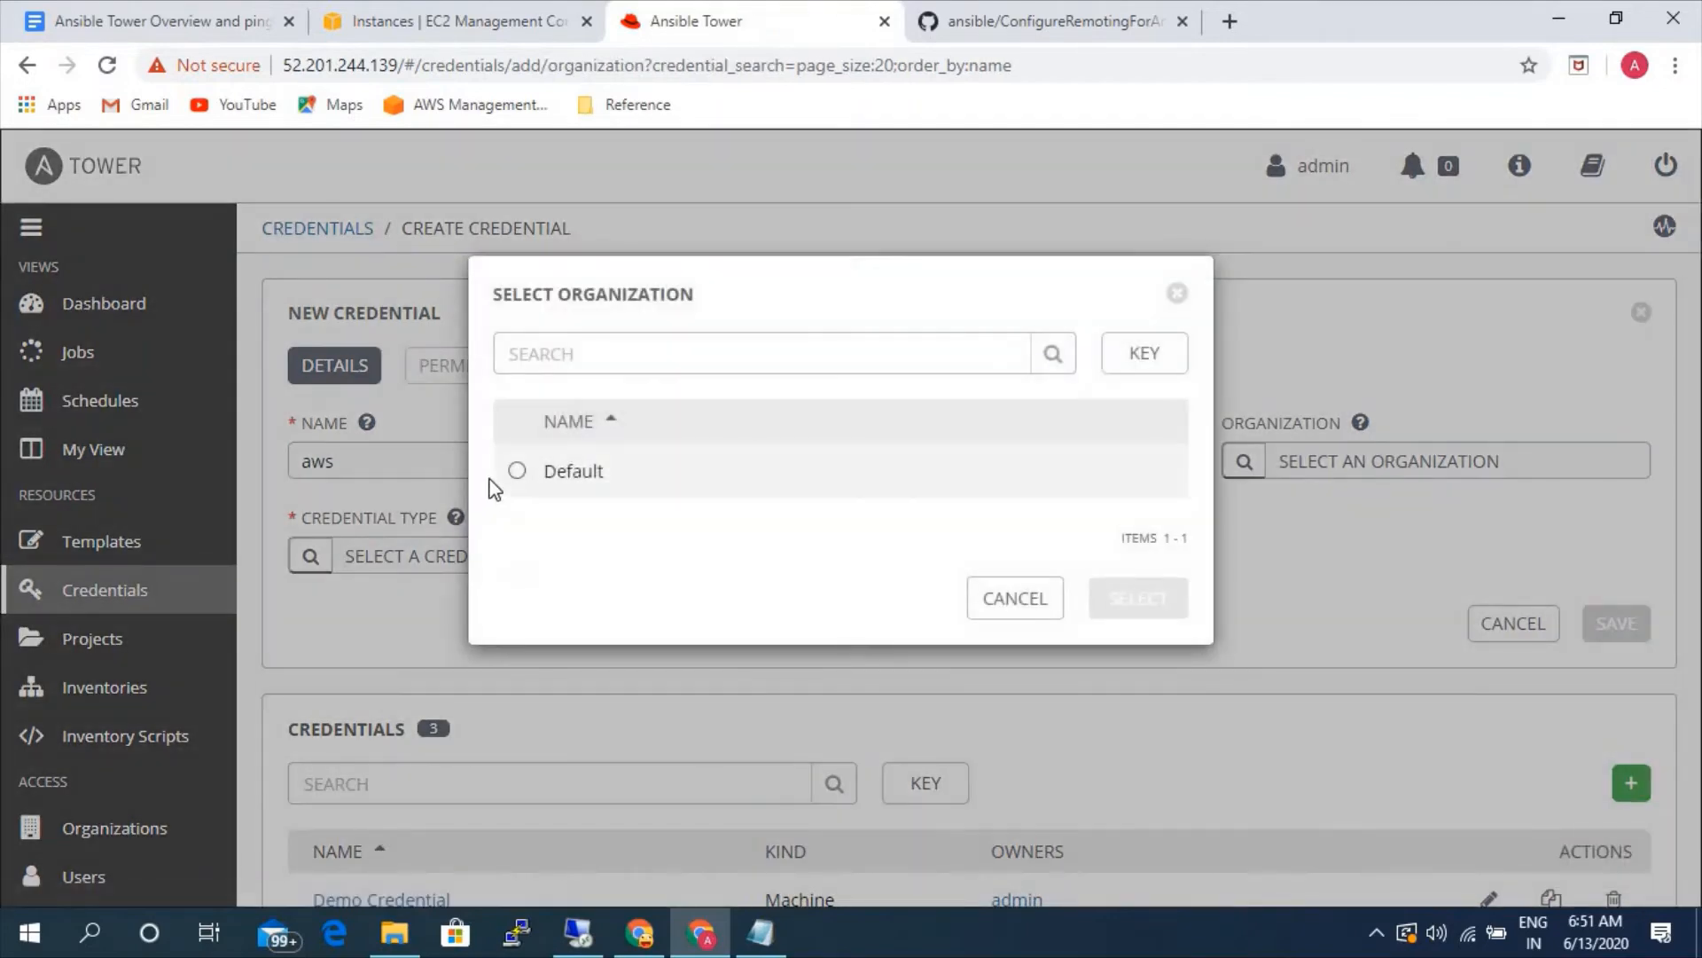
{"action": "left_click", "coordinate": [517, 471]}
{"action": "left_click", "coordinate": [1183, 607]}
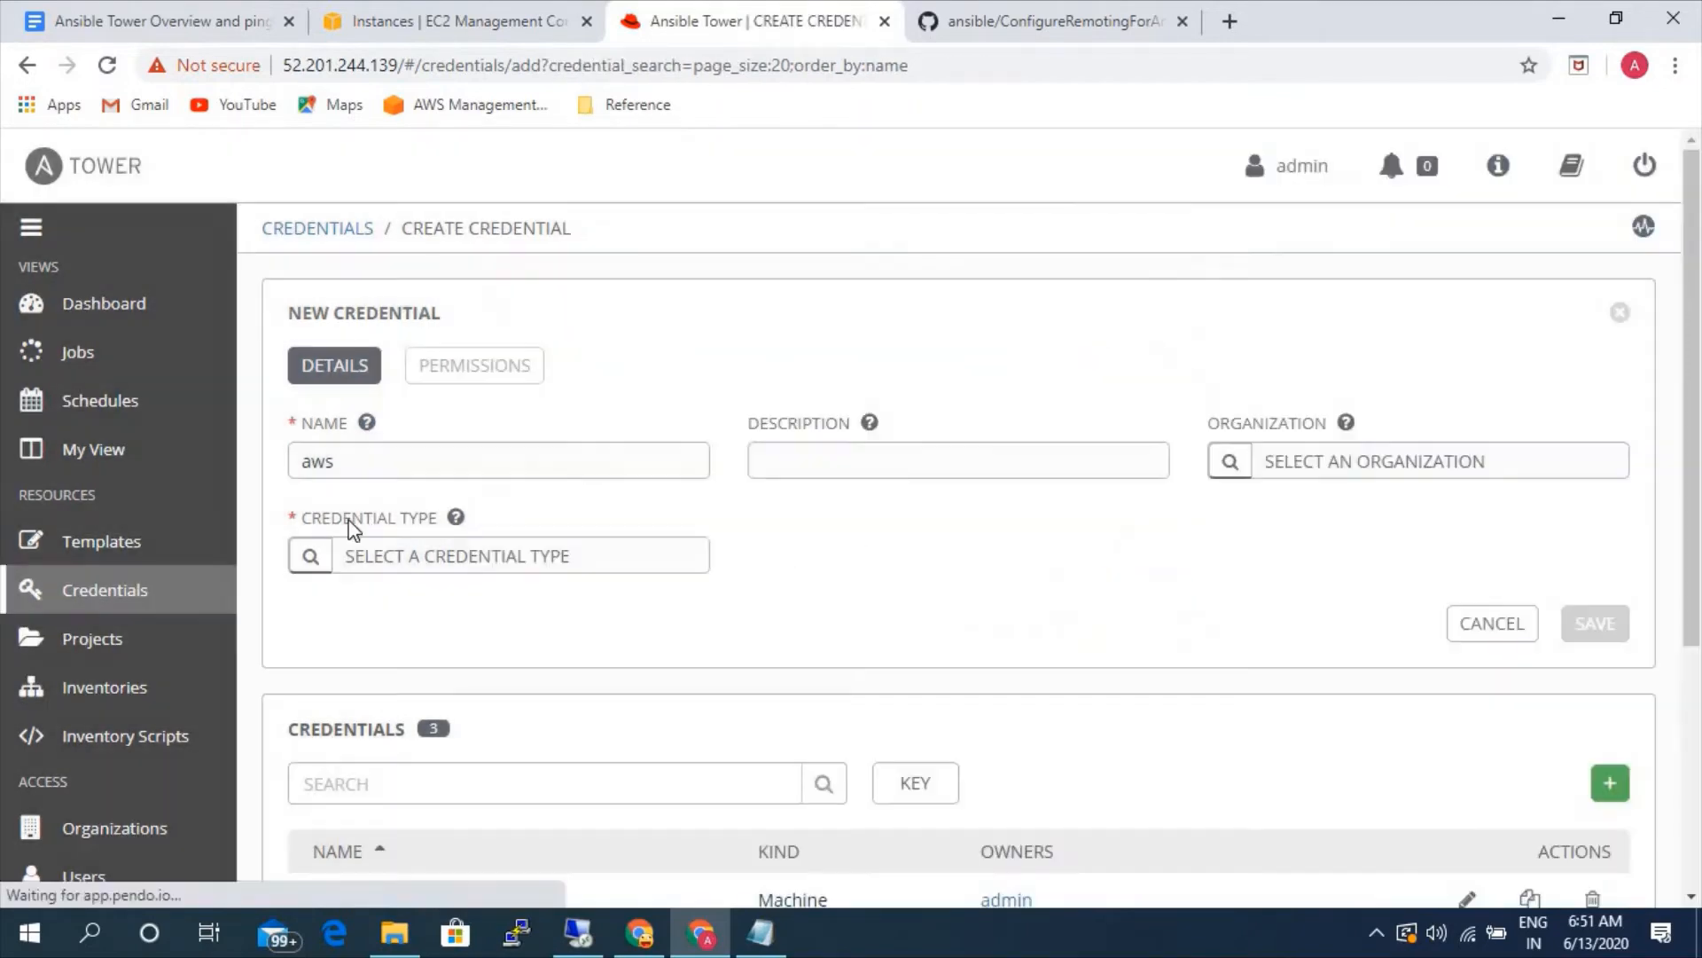
{"action": "left_click", "coordinate": [311, 555]}
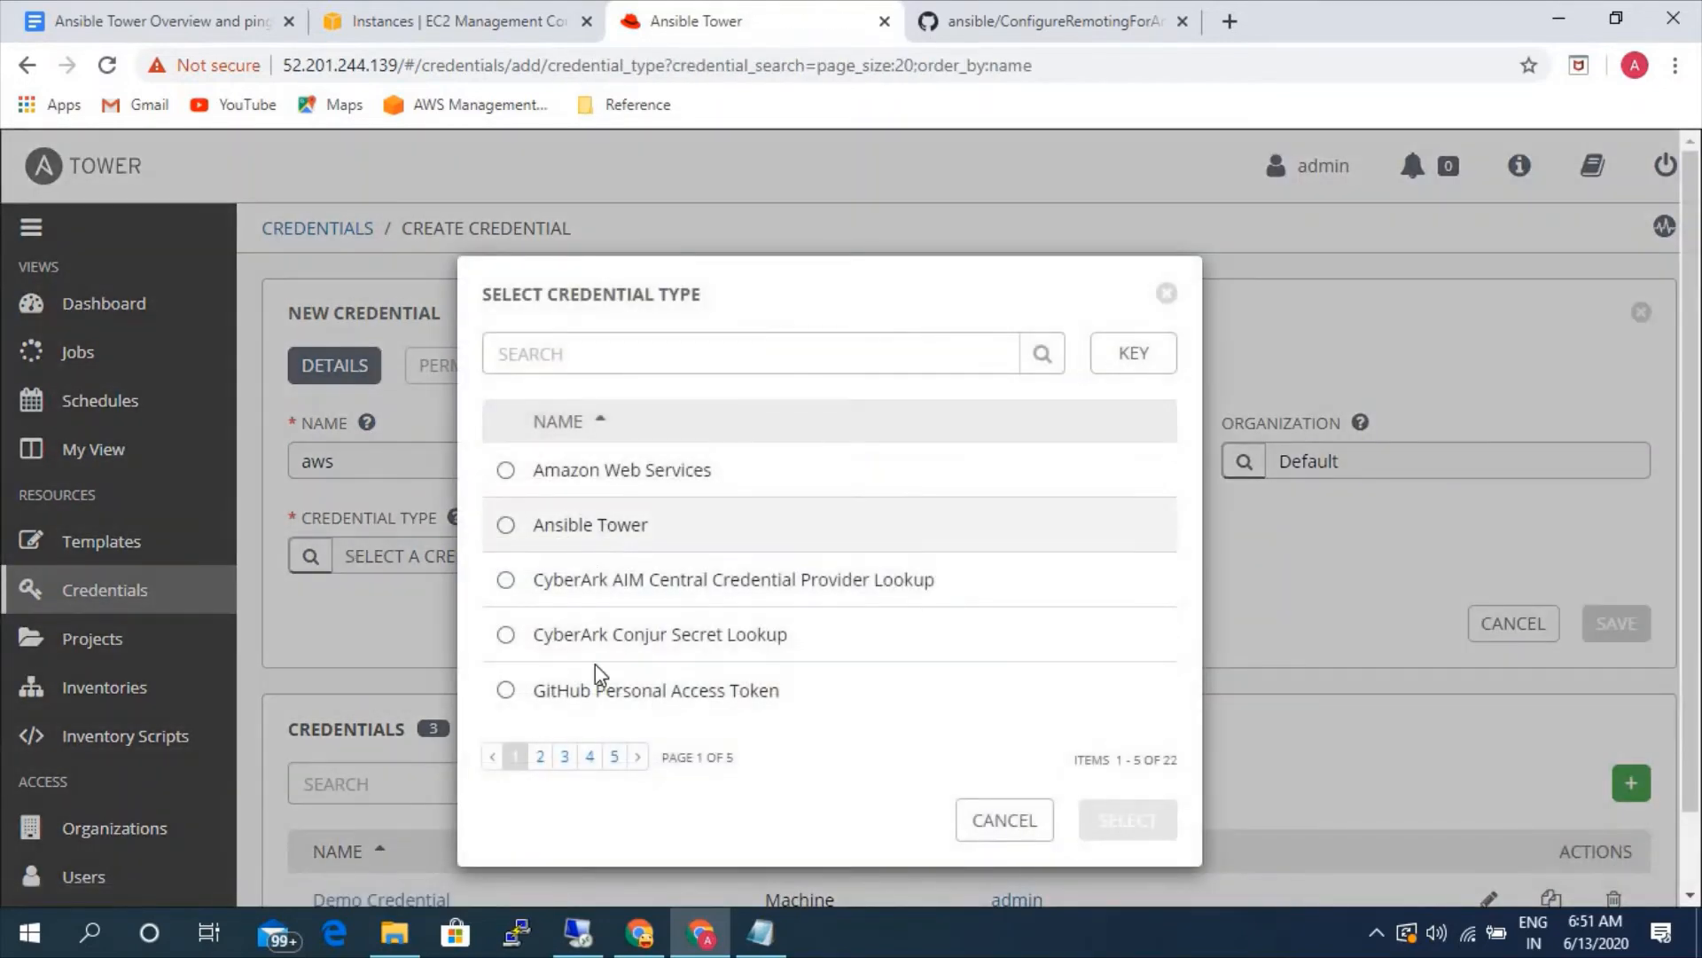
{"action": "left_click", "coordinate": [590, 471]}
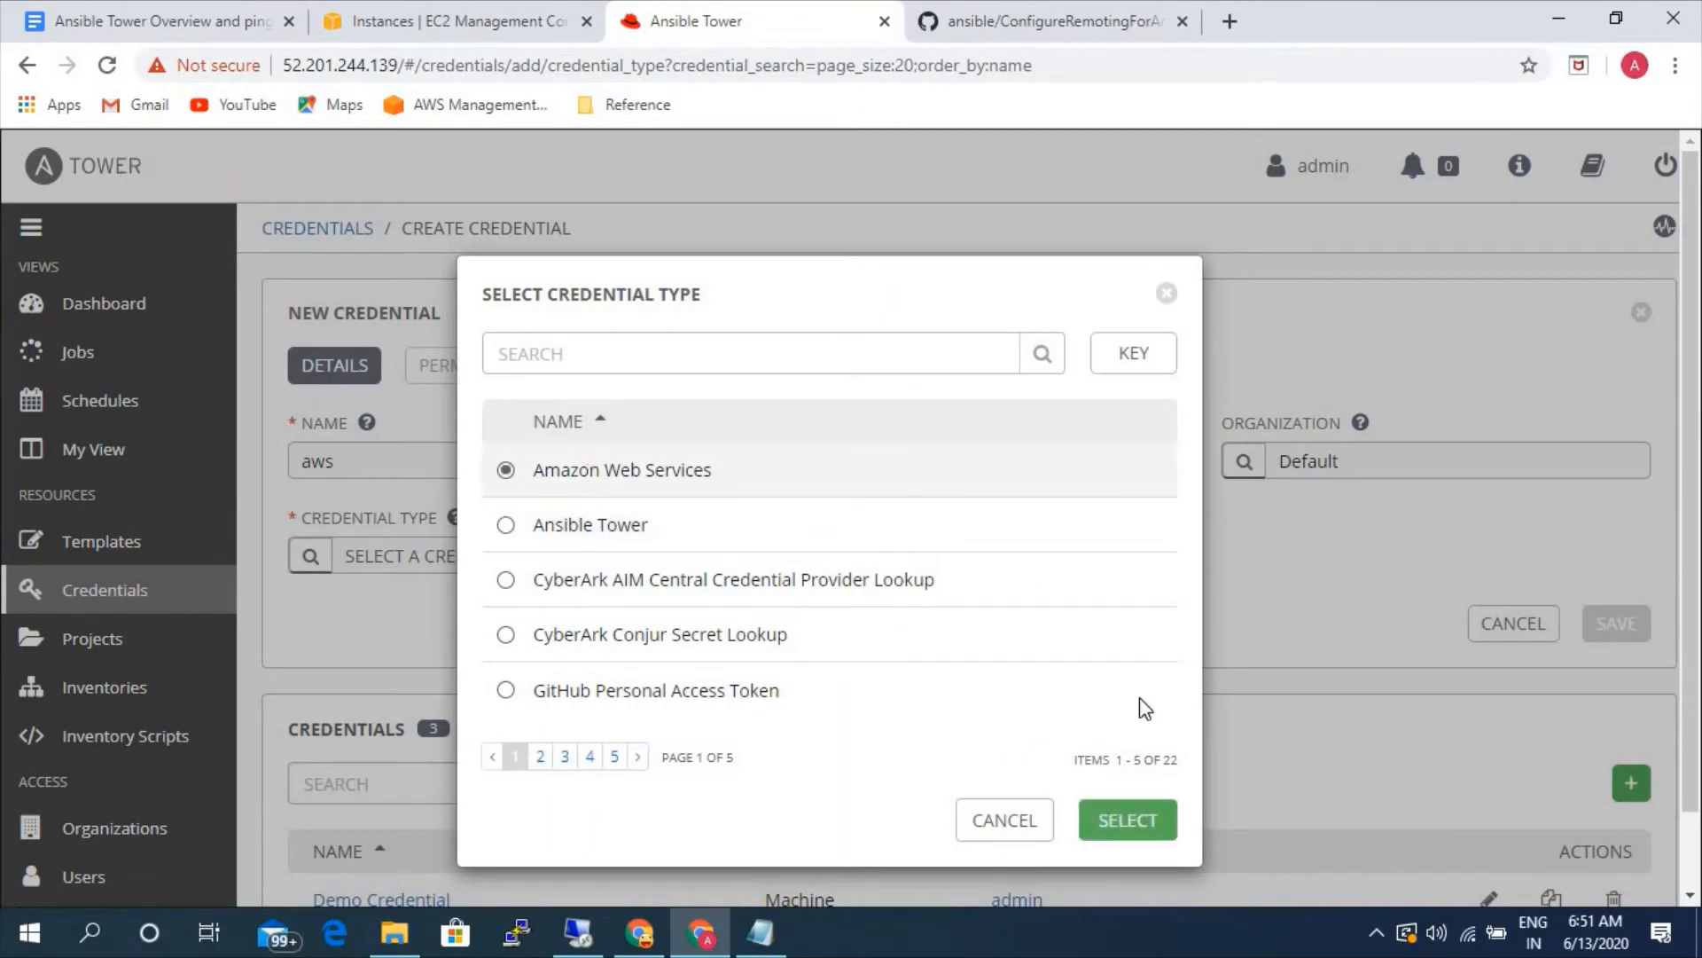
{"action": "left_click", "coordinate": [1135, 829]}
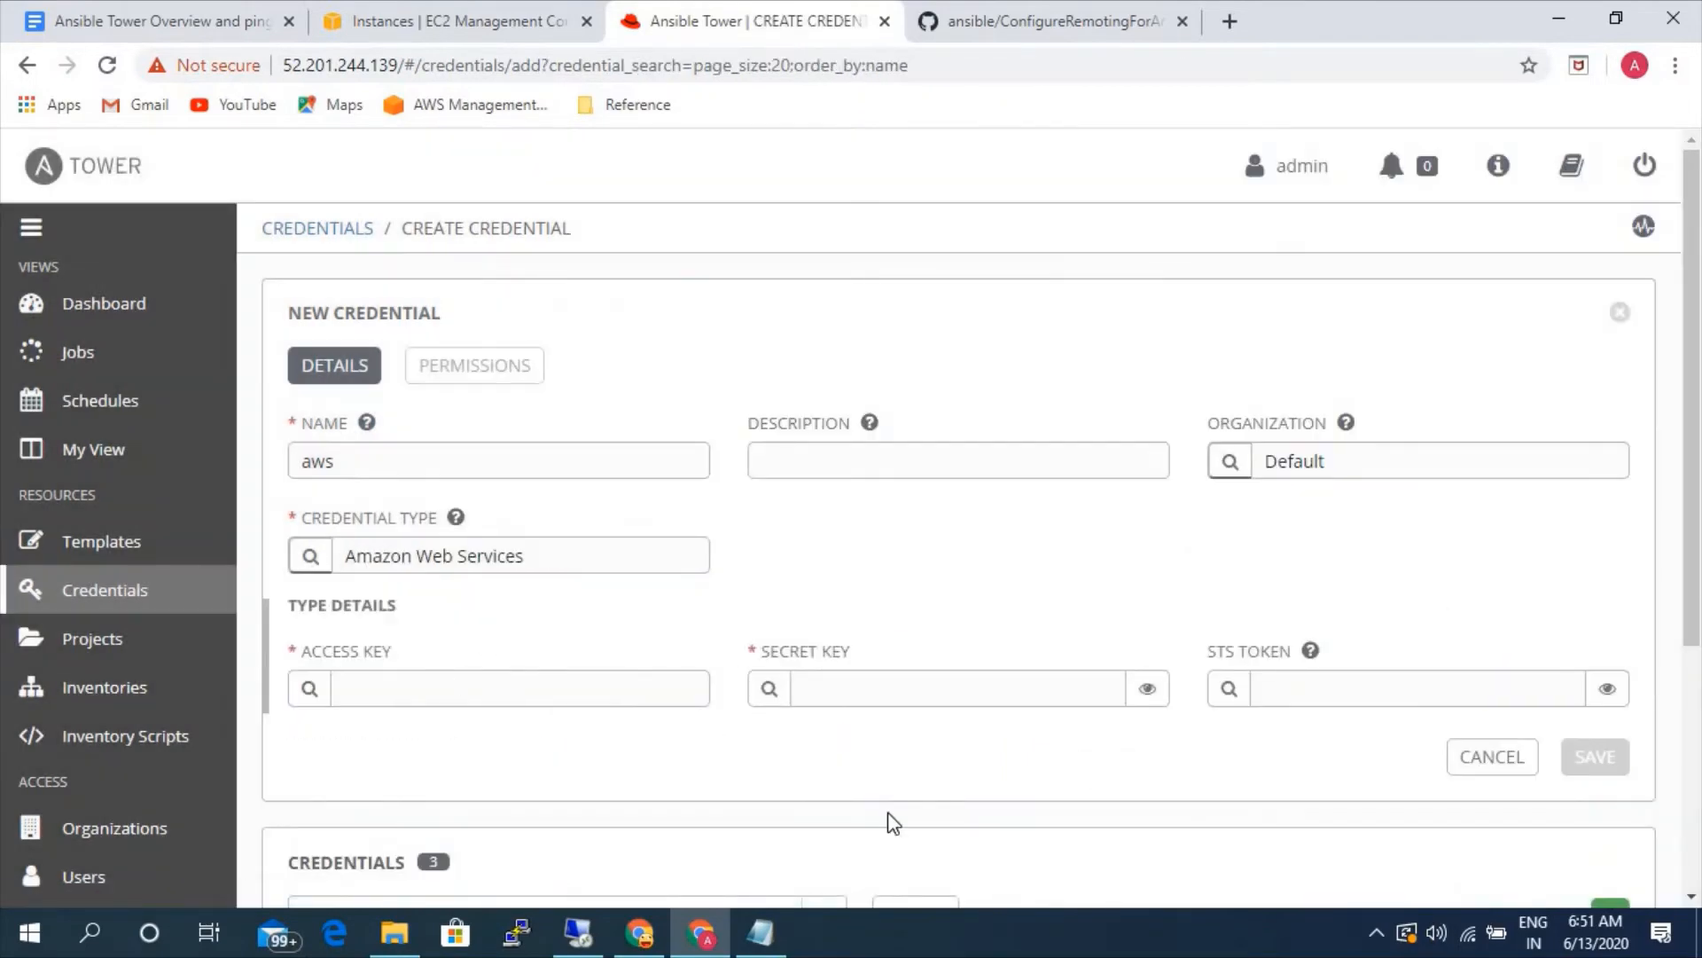
- Copy the AWS access key from the Notepad note and paste it into the credential's access key field in Ansible Tower
{"action": "key", "text": "alt+Tab"}
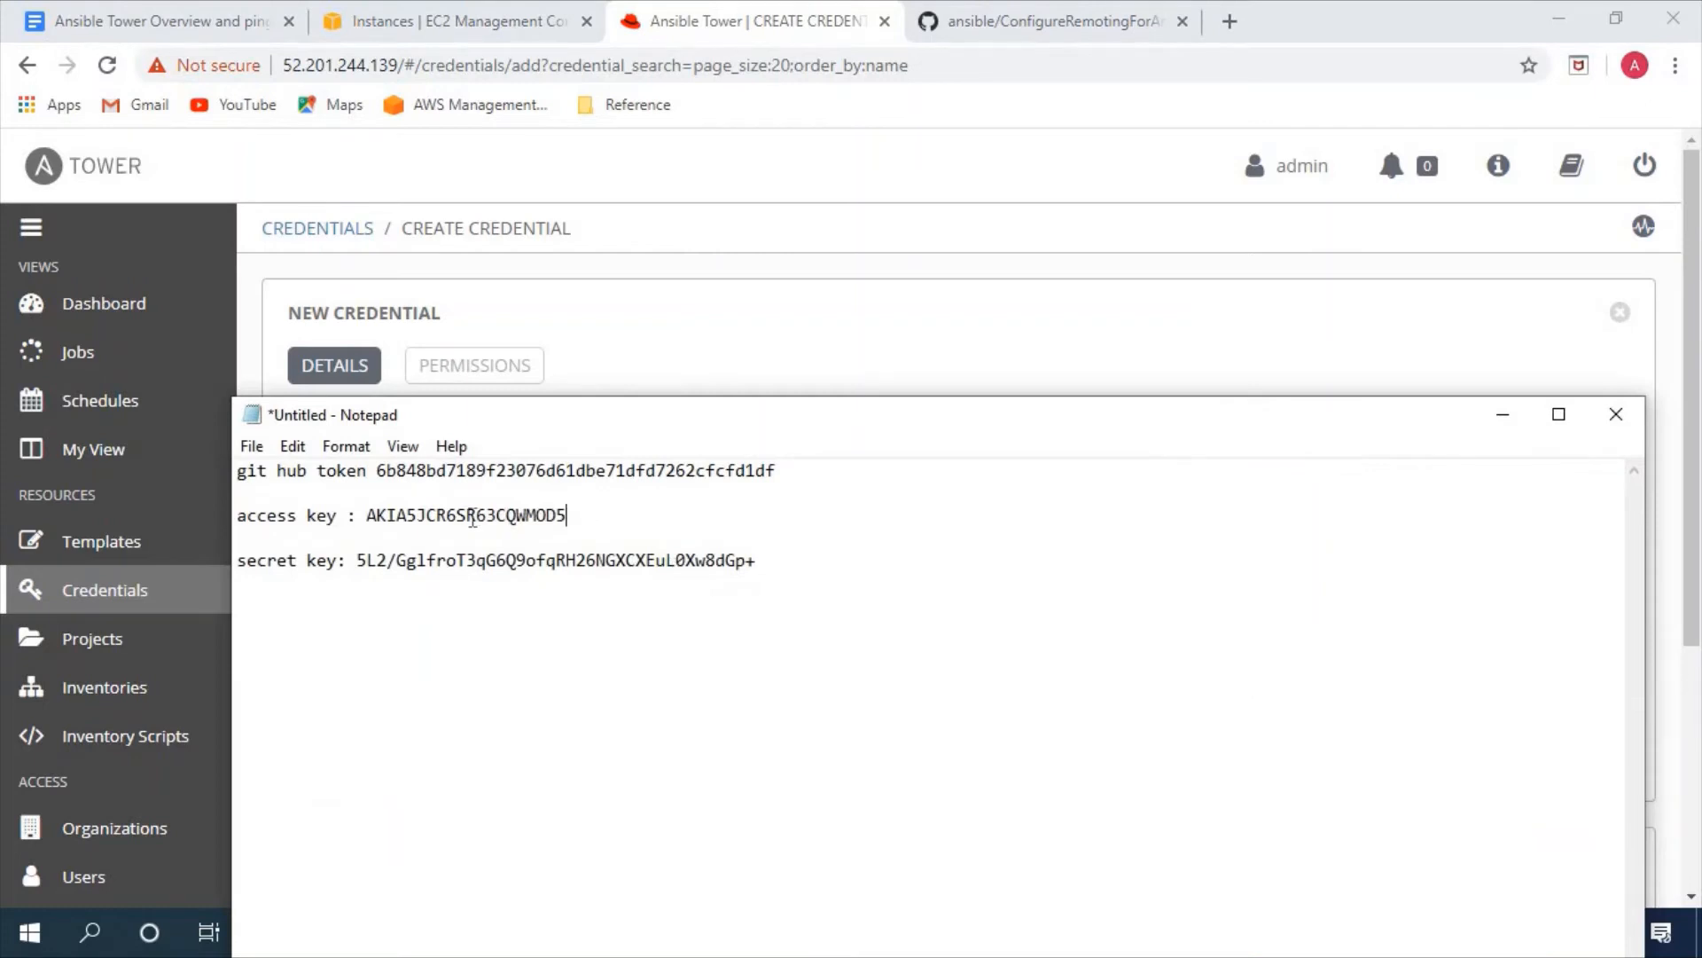
{"action": "left_click_drag", "start_coordinate": [587, 518], "coordinate": [371, 523]}
{"action": "key", "text": "ctrl+c"}
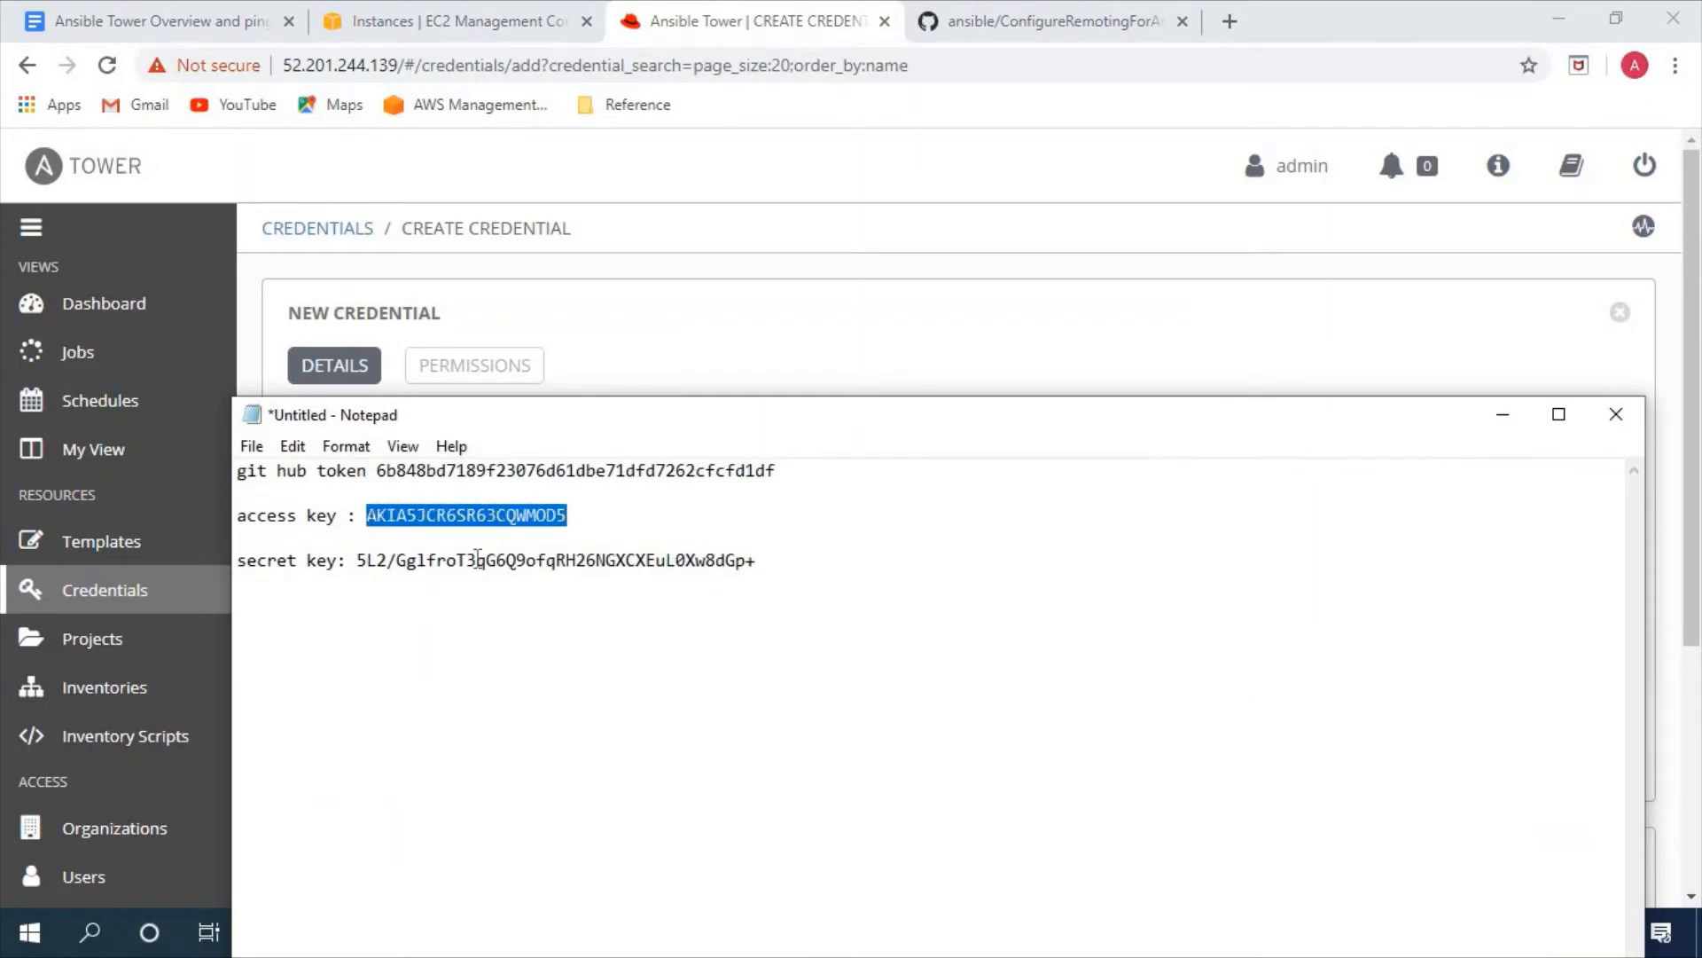
{"action": "key", "text": "alt+Tab"}
{"action": "left_click", "coordinate": [546, 677]}
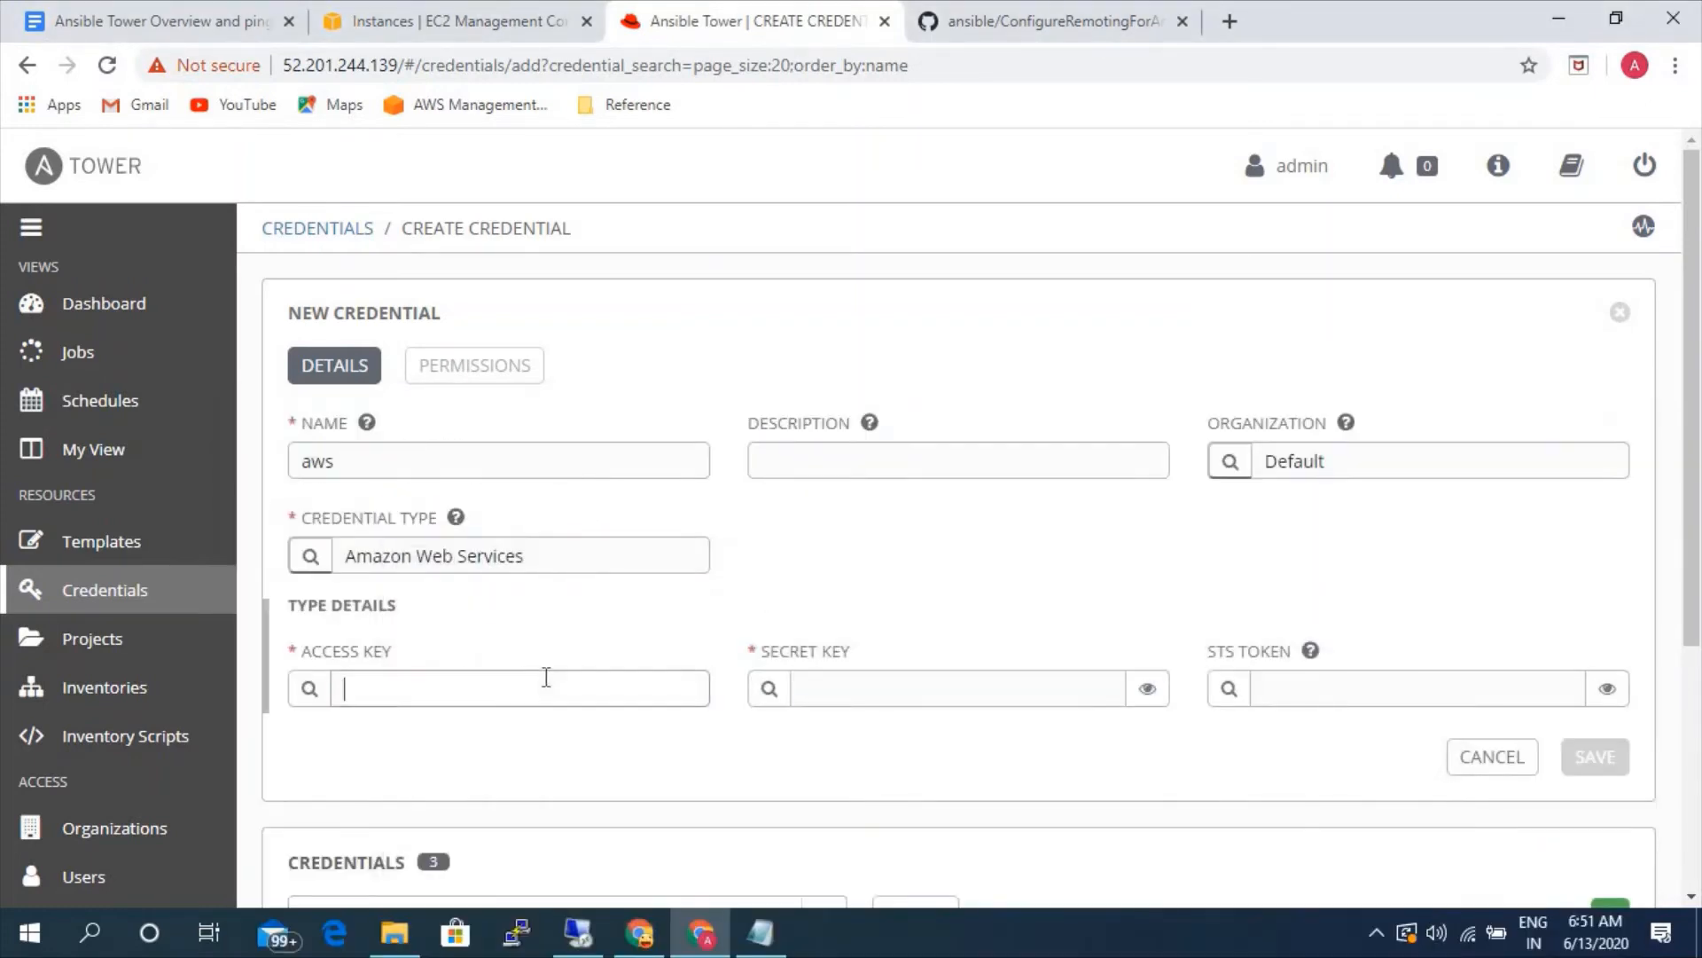
{"action": "key", "text": "ctrl+v"}
- Copy the AWS secret key from the Notepad note into the credential's secret key field in Ansible Tower and save the credential
{"action": "left_click", "coordinate": [761, 933]}
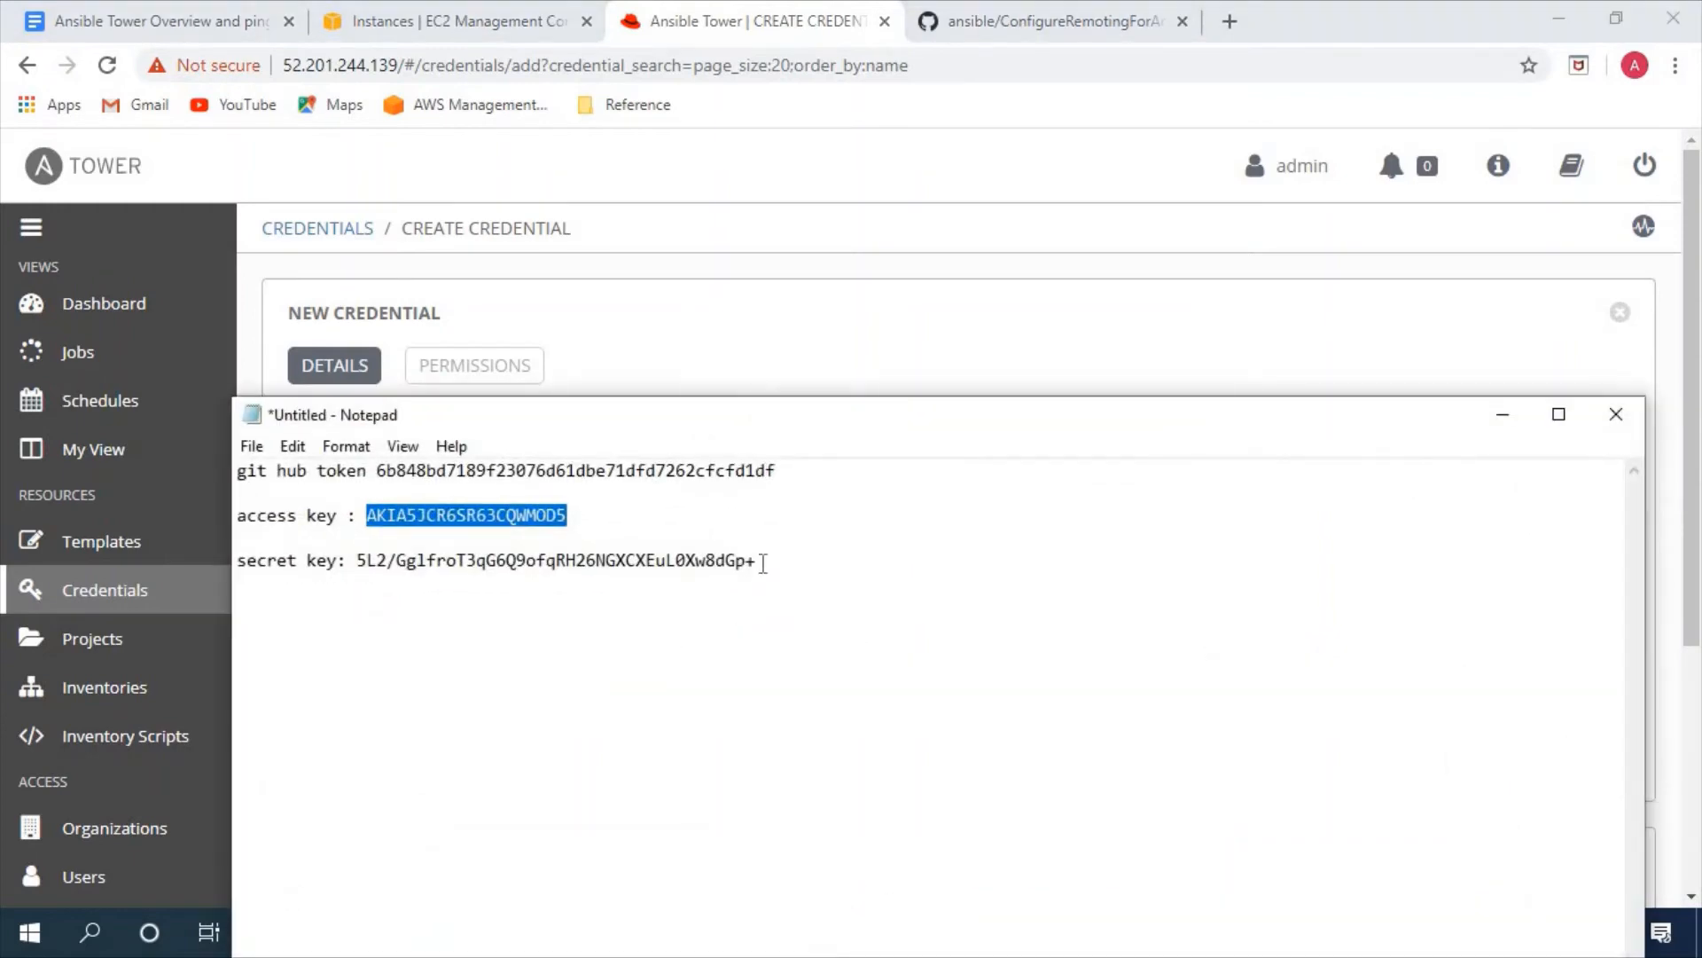
{"action": "left_click_drag", "start_coordinate": [763, 564], "coordinate": [358, 561]}
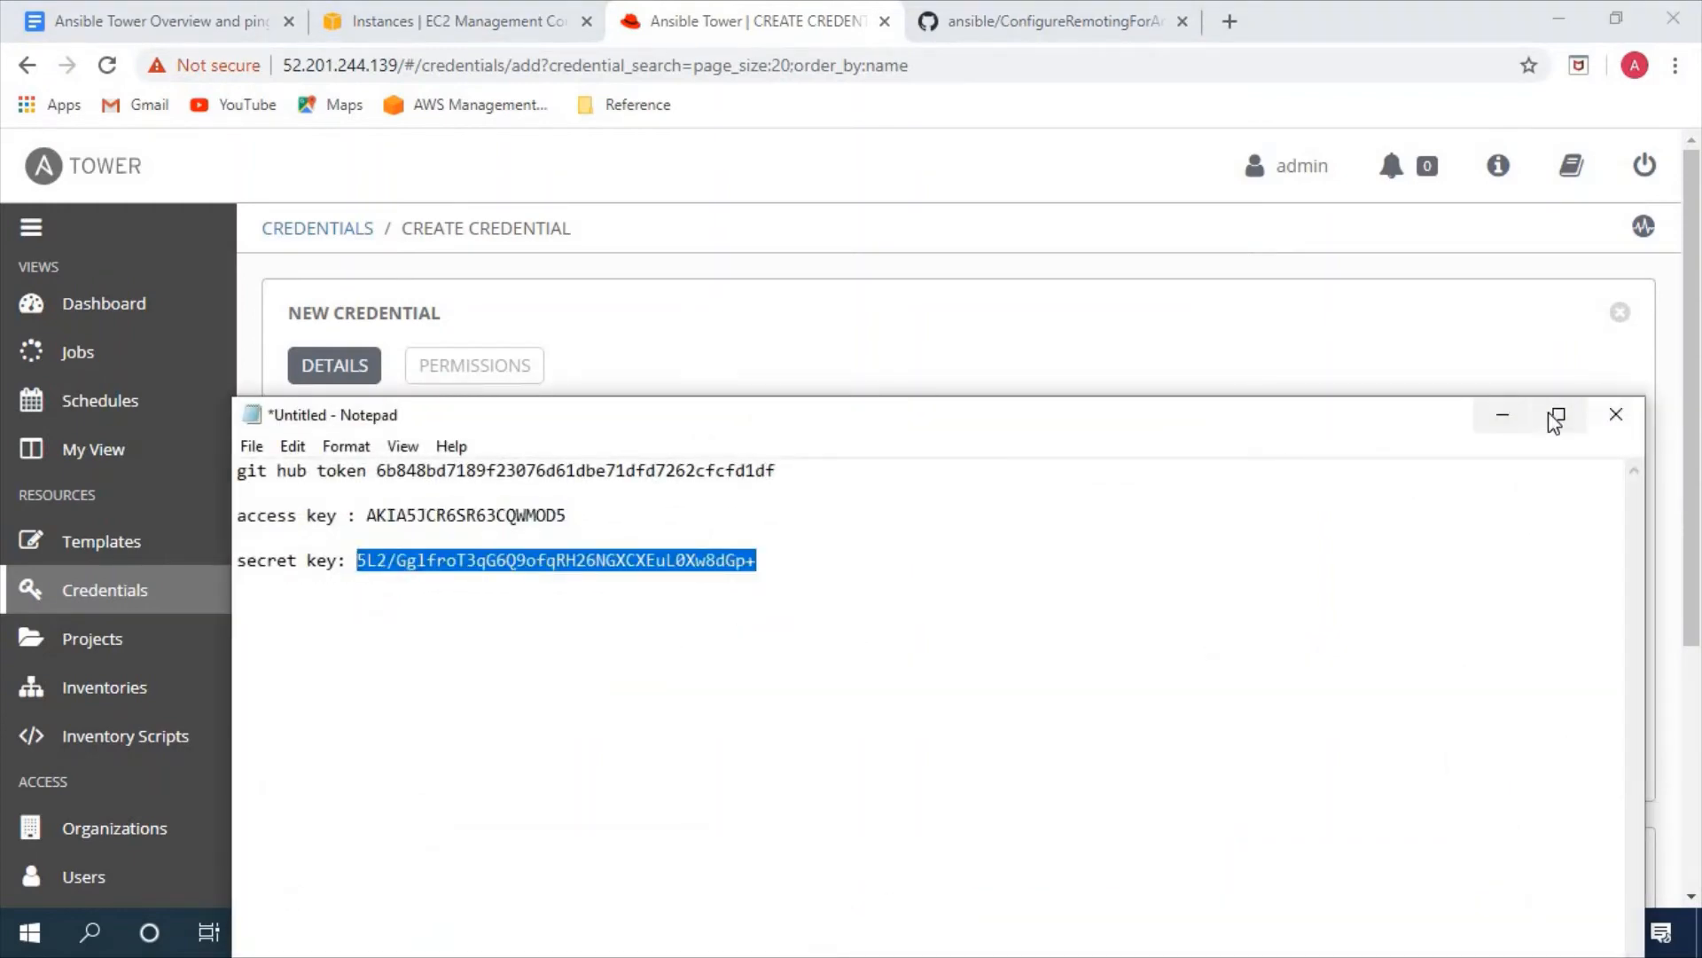
{"action": "left_click", "coordinate": [1503, 414]}
{"action": "left_click", "coordinate": [1016, 692]}
{"action": "key", "text": "ctrl+v"}
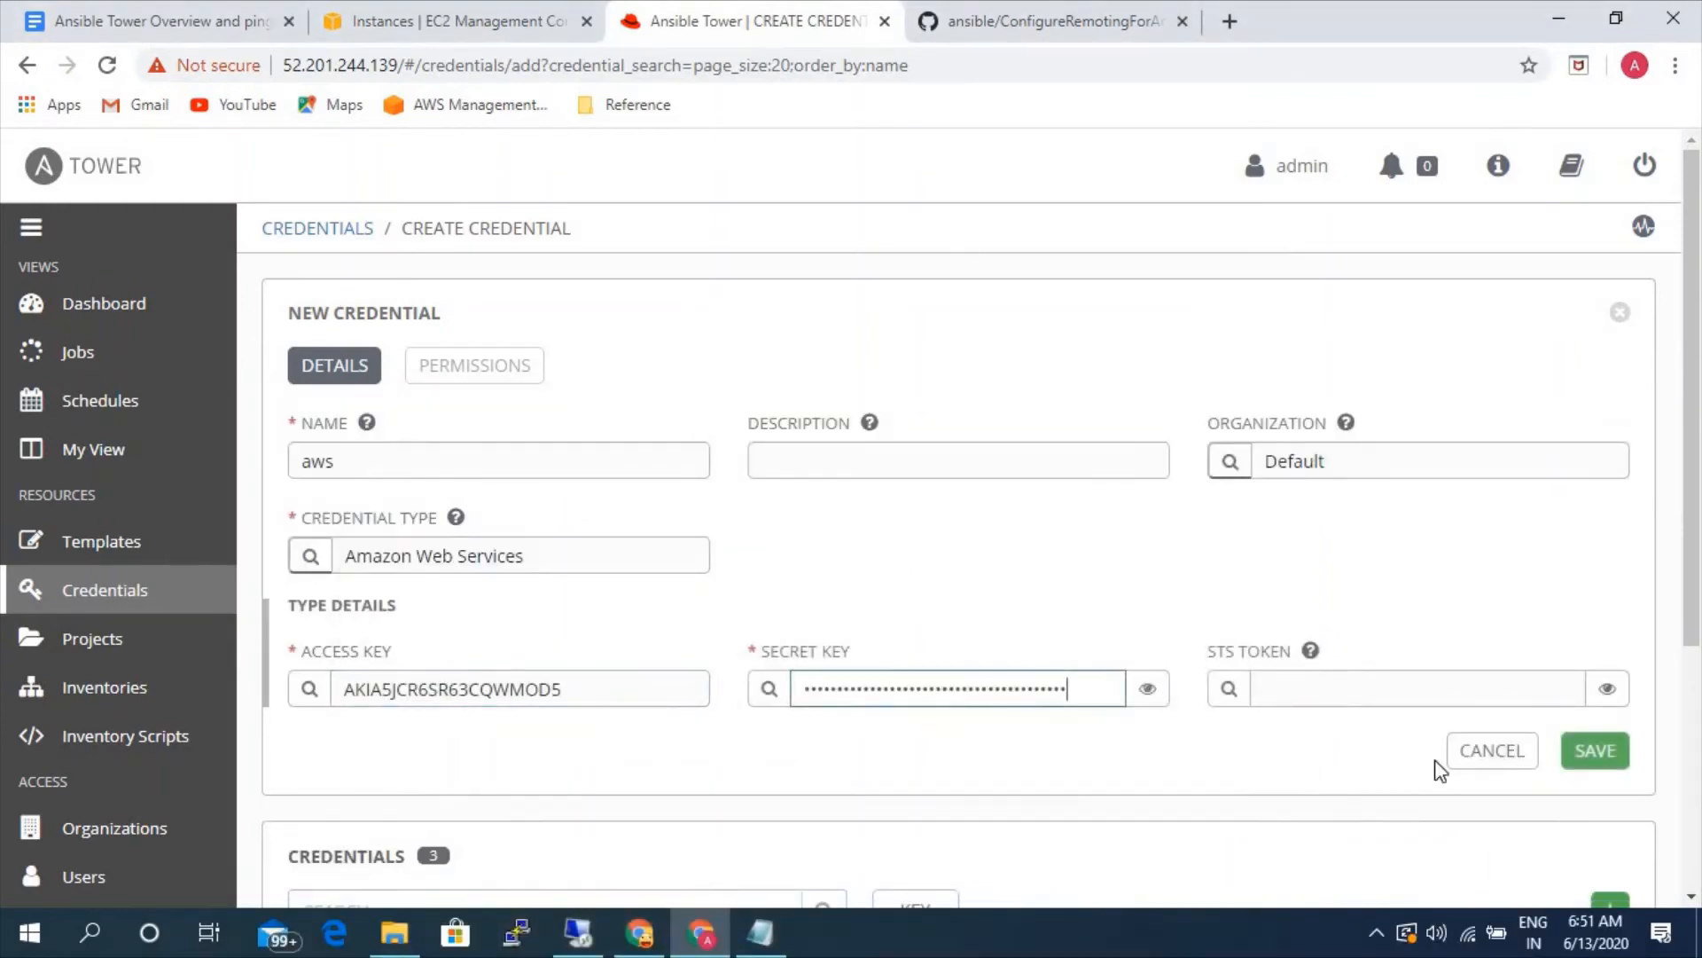
{"action": "left_click", "coordinate": [1596, 758]}
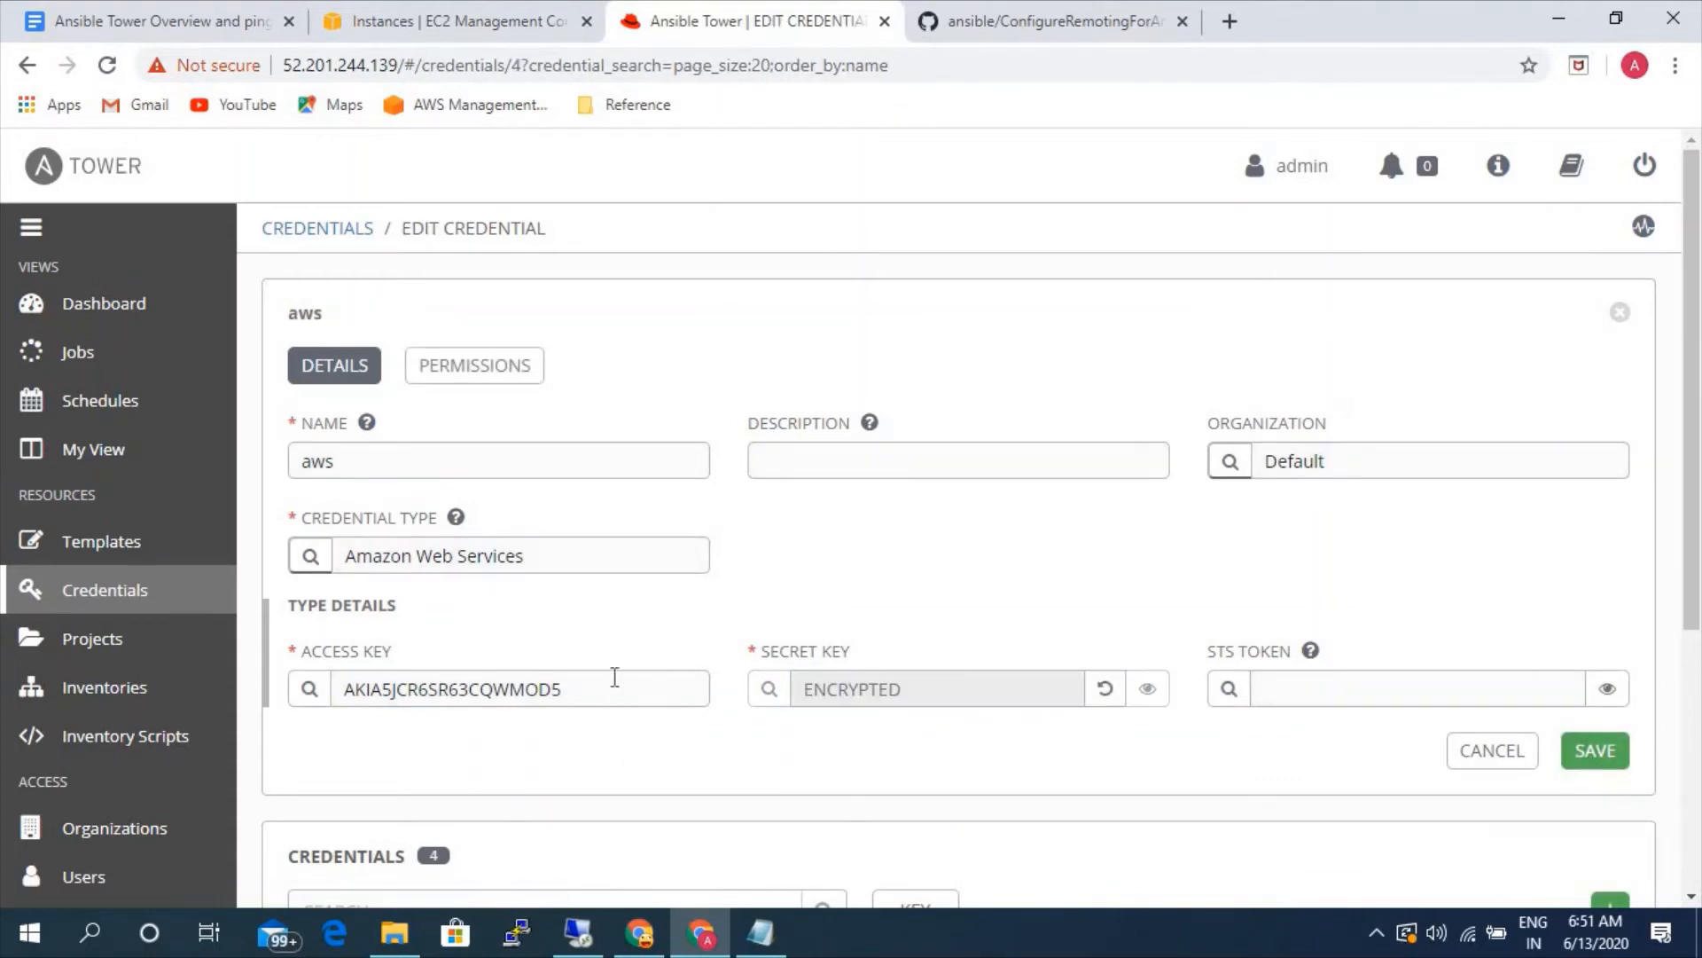
- Reopen the aws inventory's sources and start a new source named aws ec2 of type Amazon EC2
{"action": "left_click", "coordinate": [98, 692]}
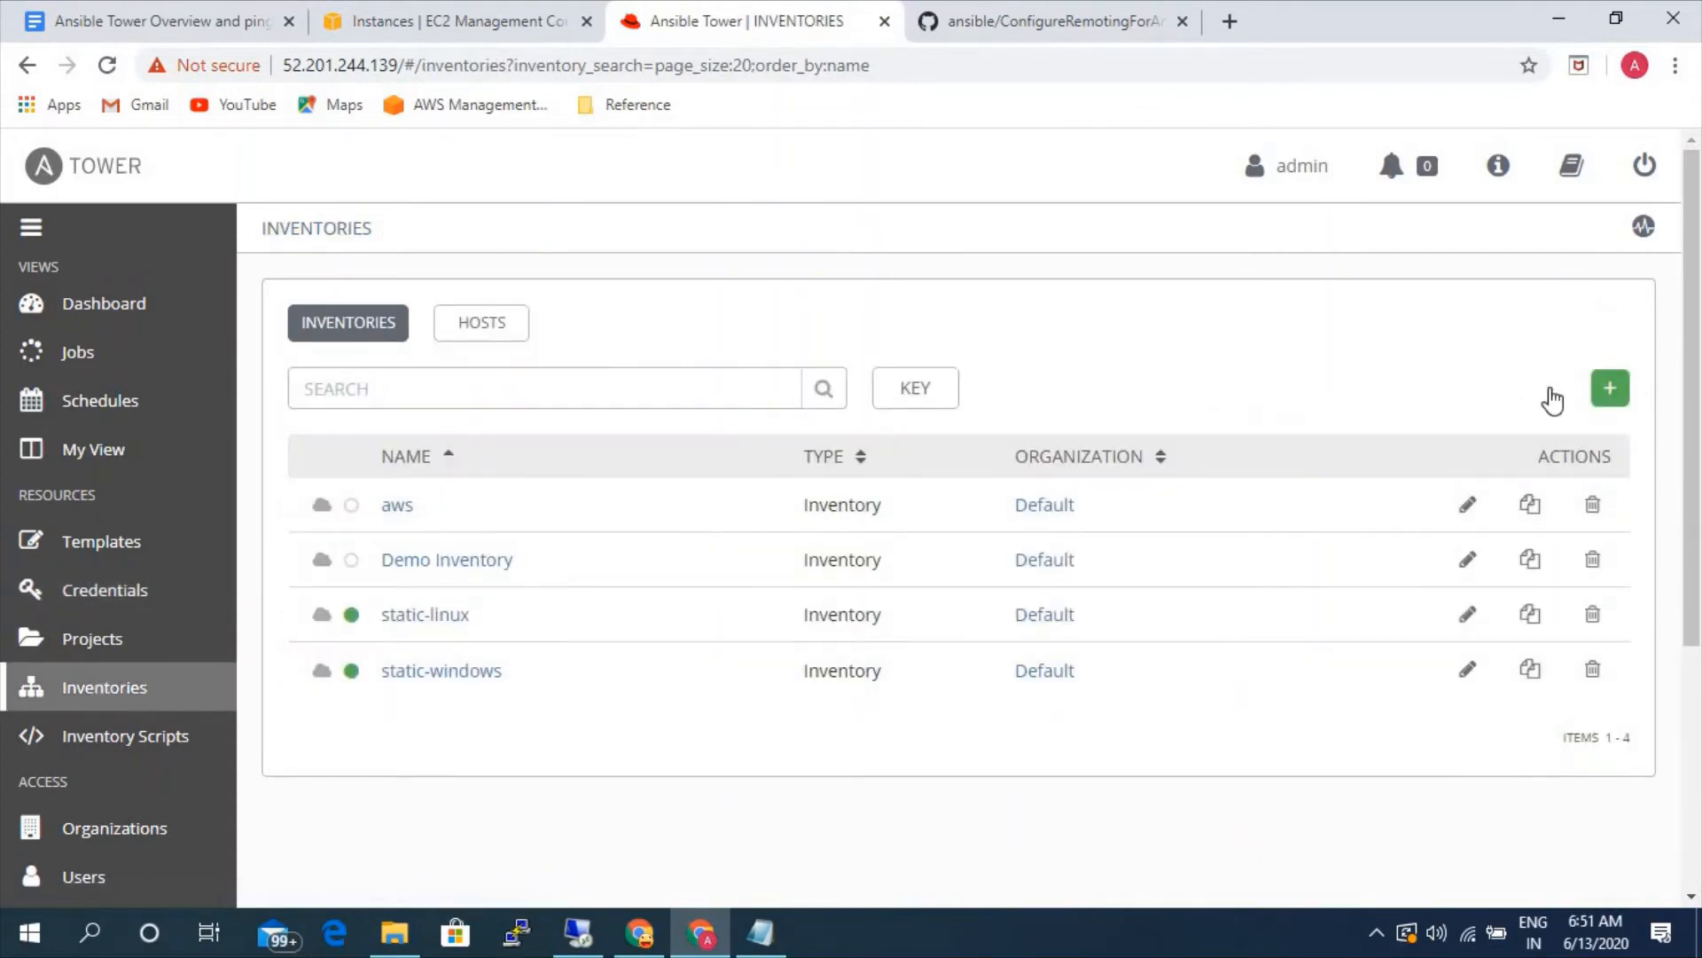
{"action": "left_click", "coordinate": [397, 505]}
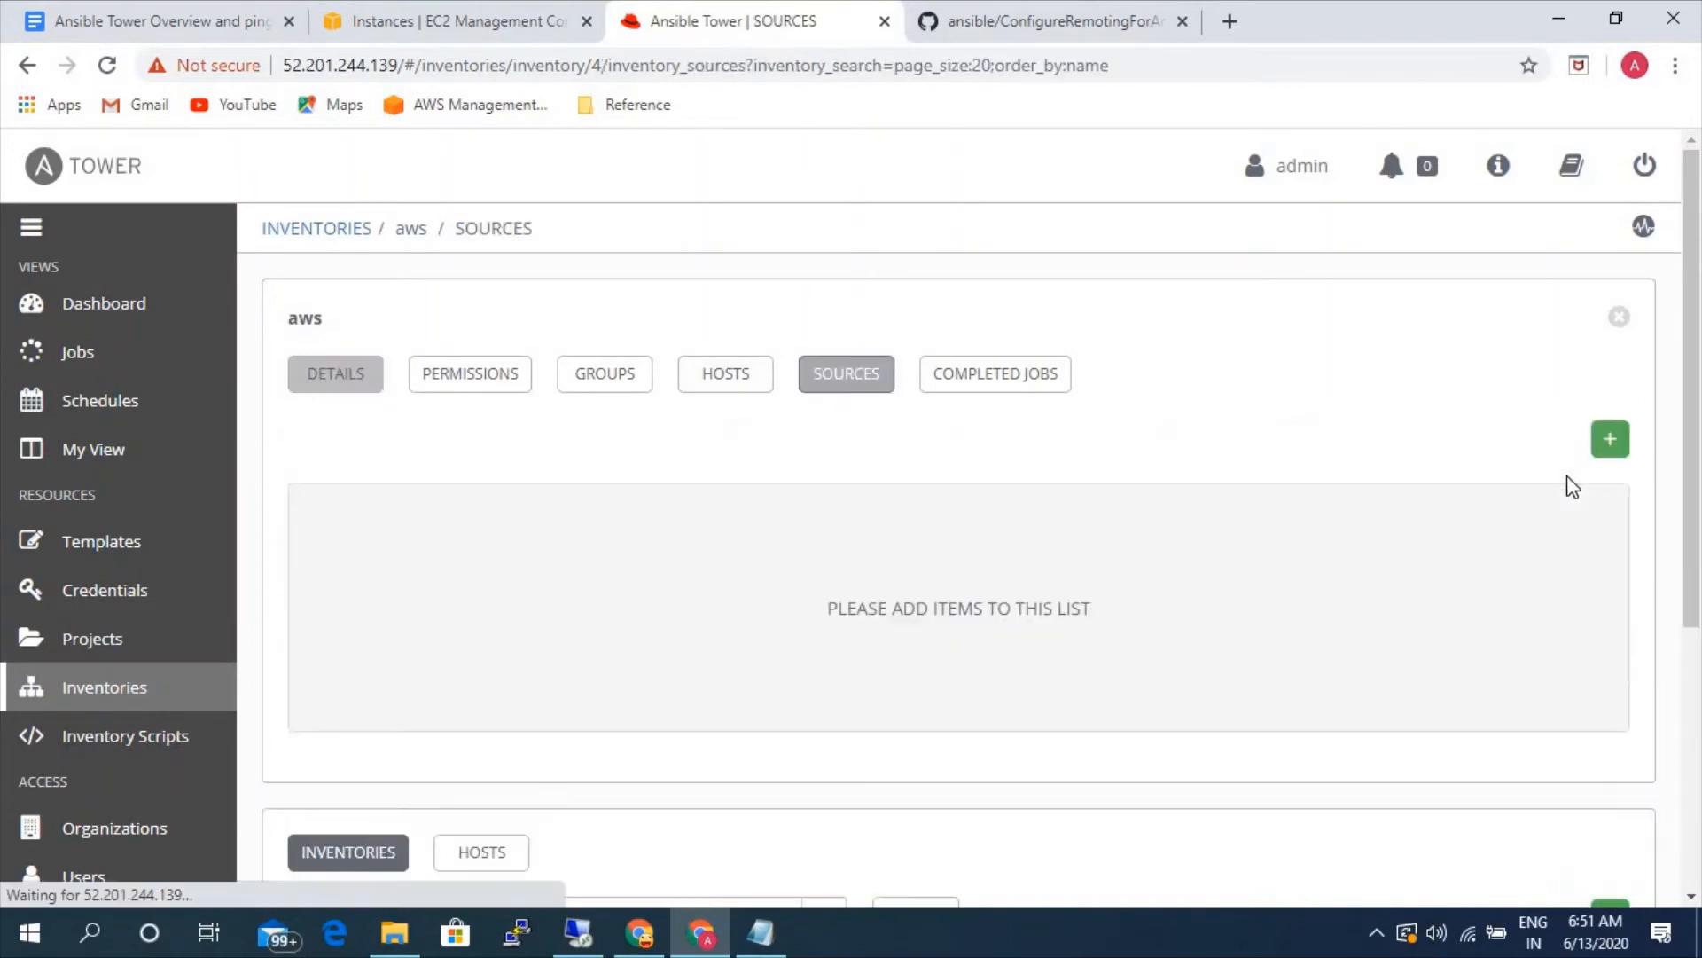
{"action": "left_click", "coordinate": [1609, 448]}
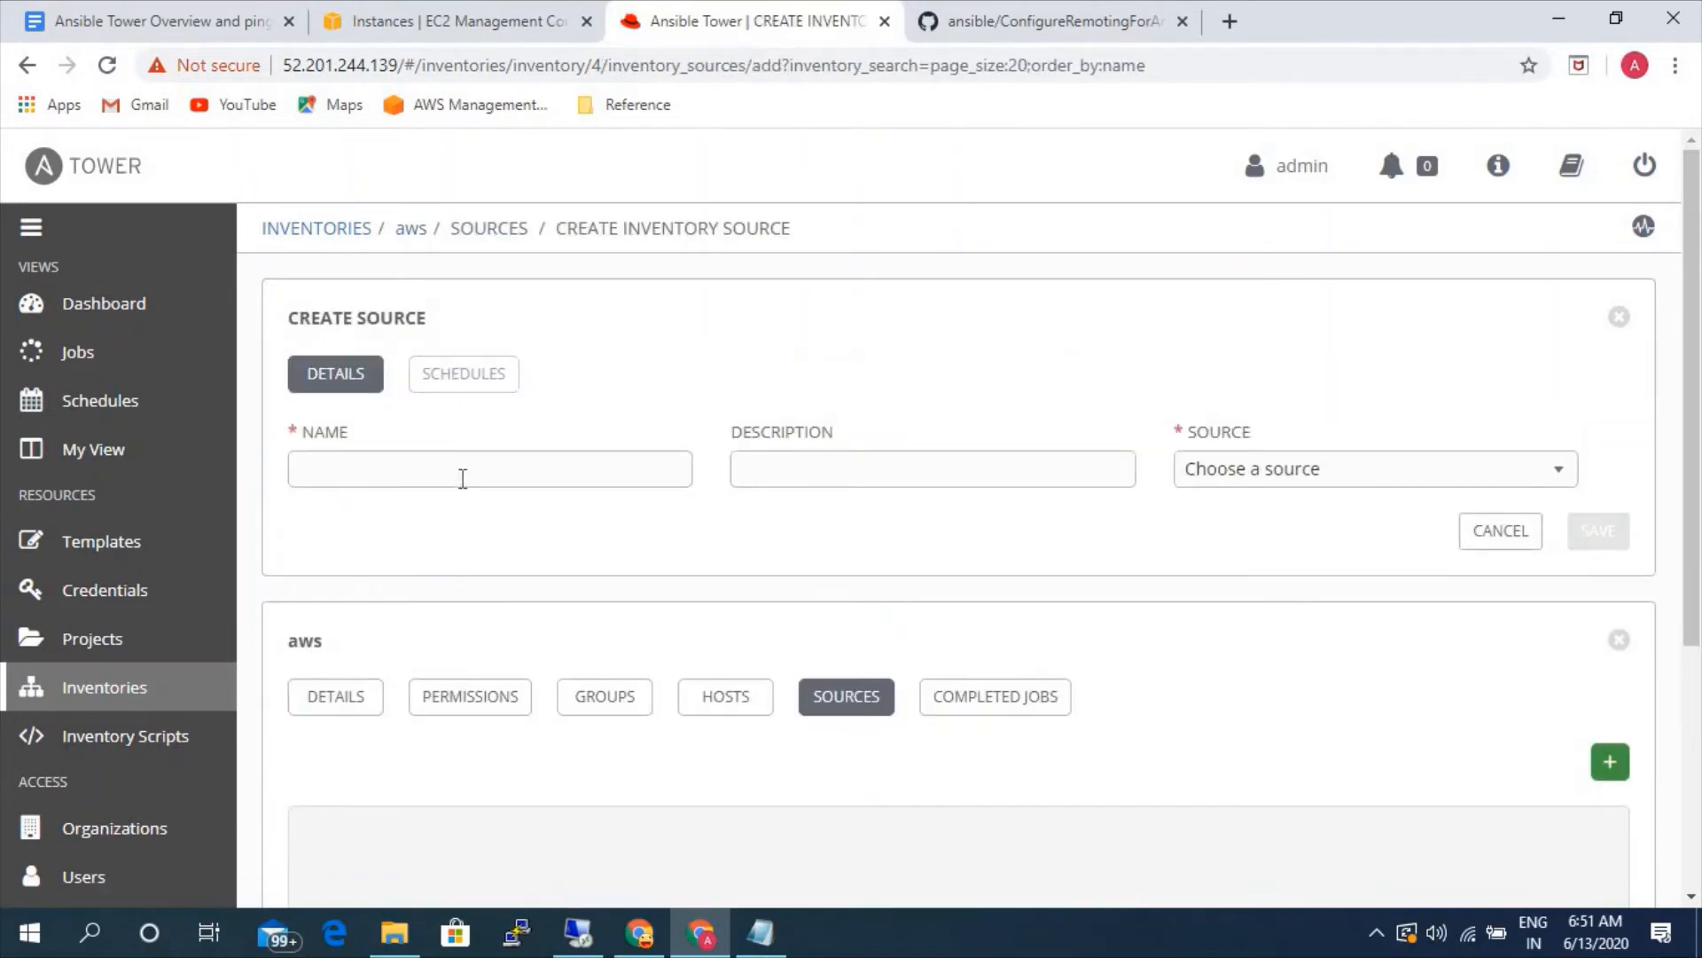
{"action": "left_click", "coordinate": [462, 477]}
{"action": "type", "text": "aws ec2"}
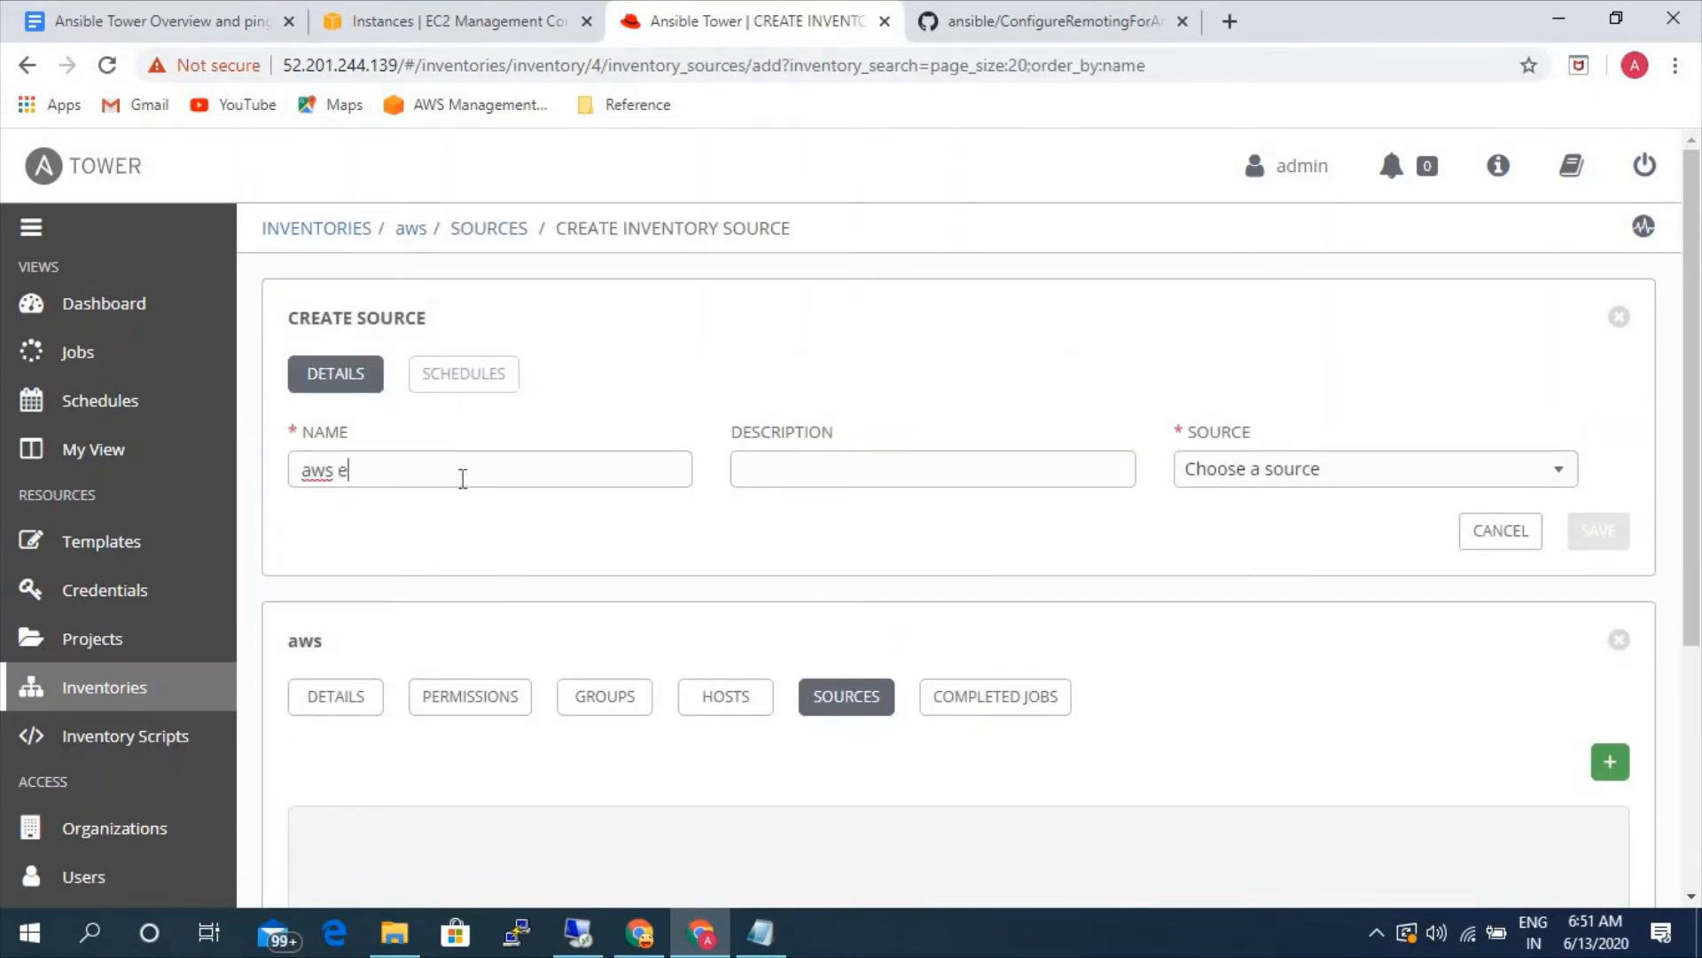
{"action": "left_click", "coordinate": [1318, 486]}
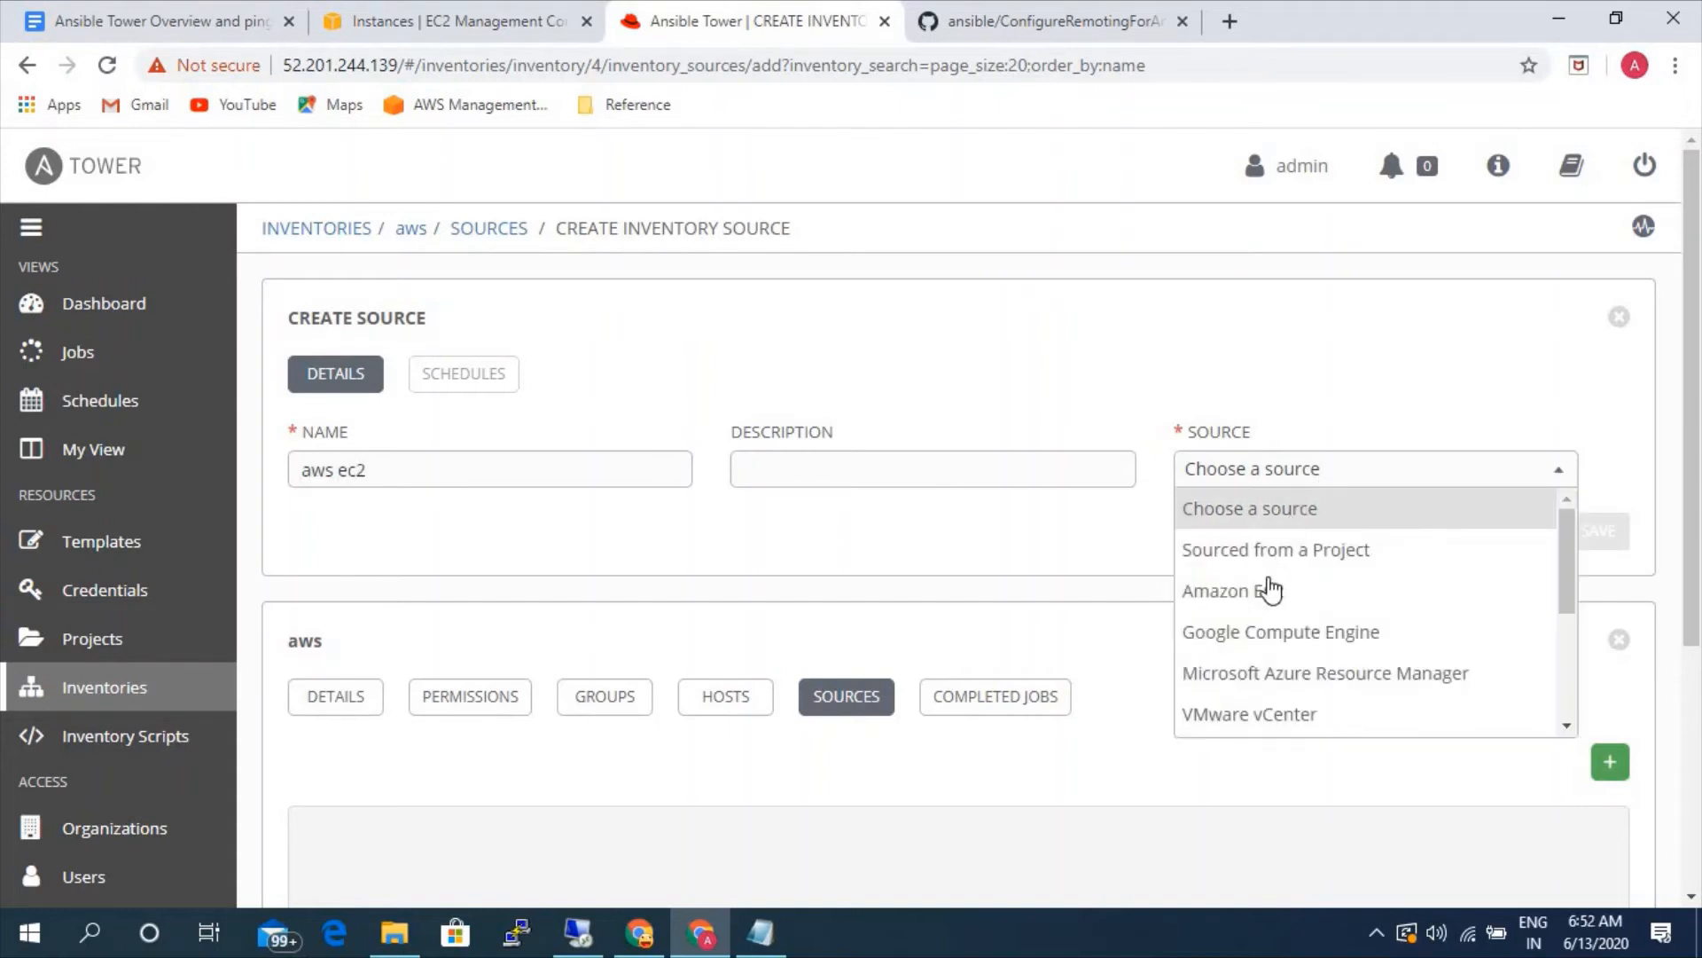
{"action": "left_click", "coordinate": [1265, 587]}
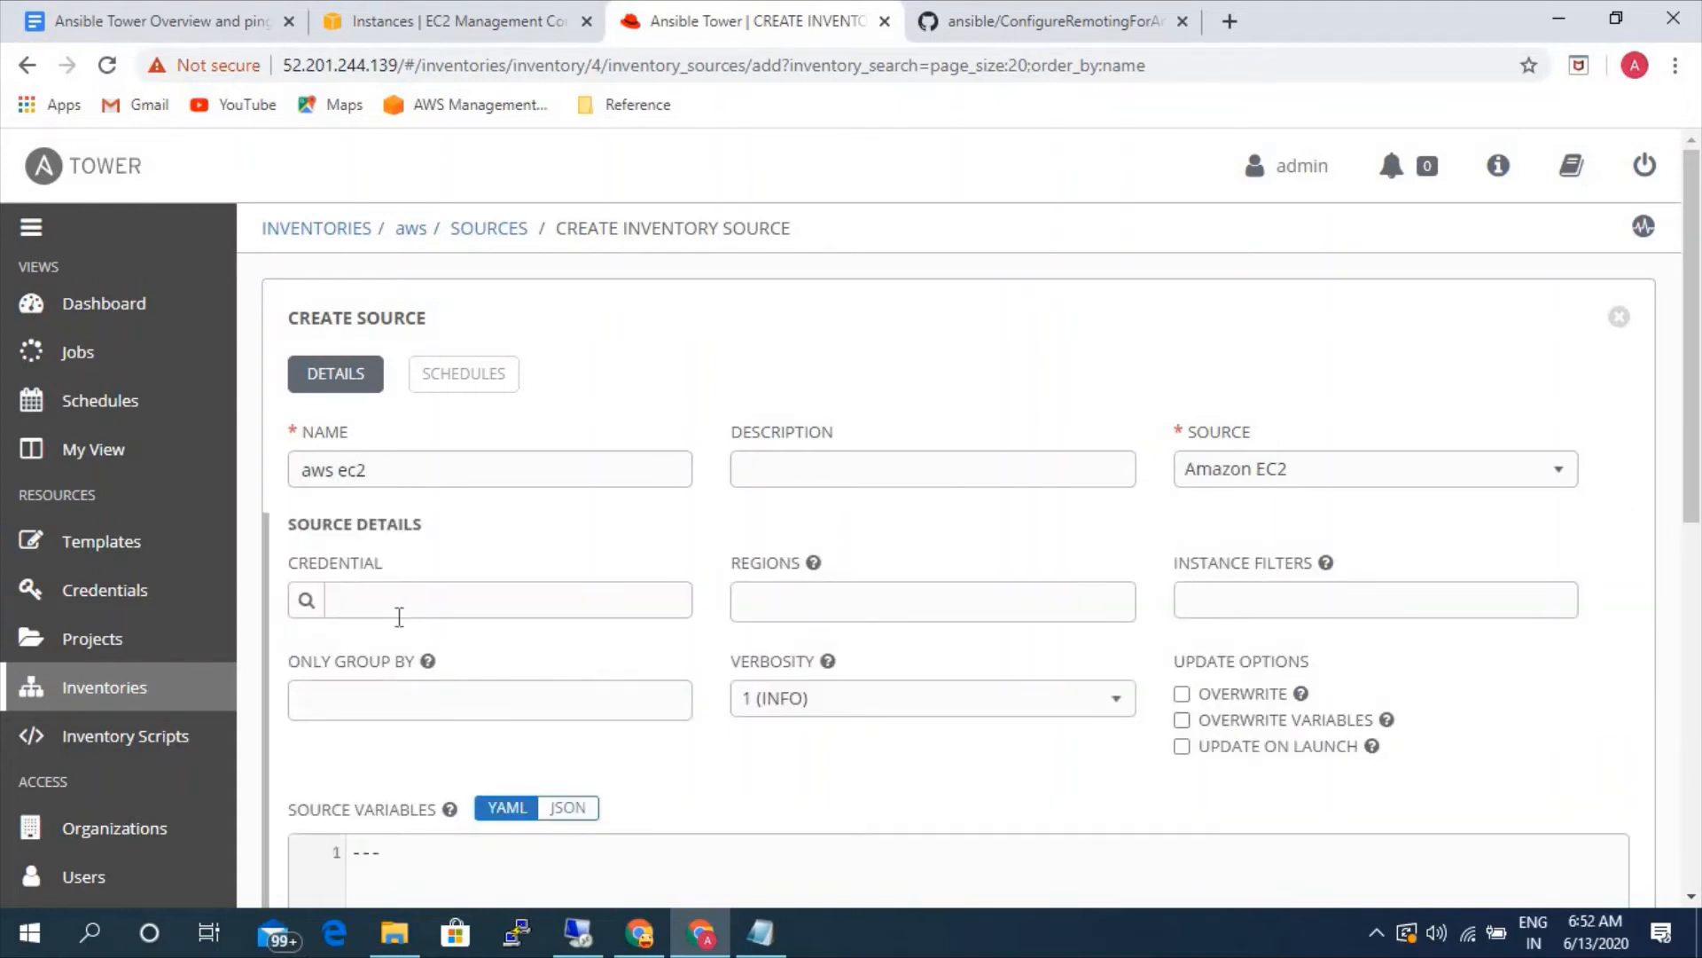
- Assign the aws credential to the aws ec2 source and choose US East (Northern Virginia) as its region
{"action": "left_click", "coordinate": [306, 600]}
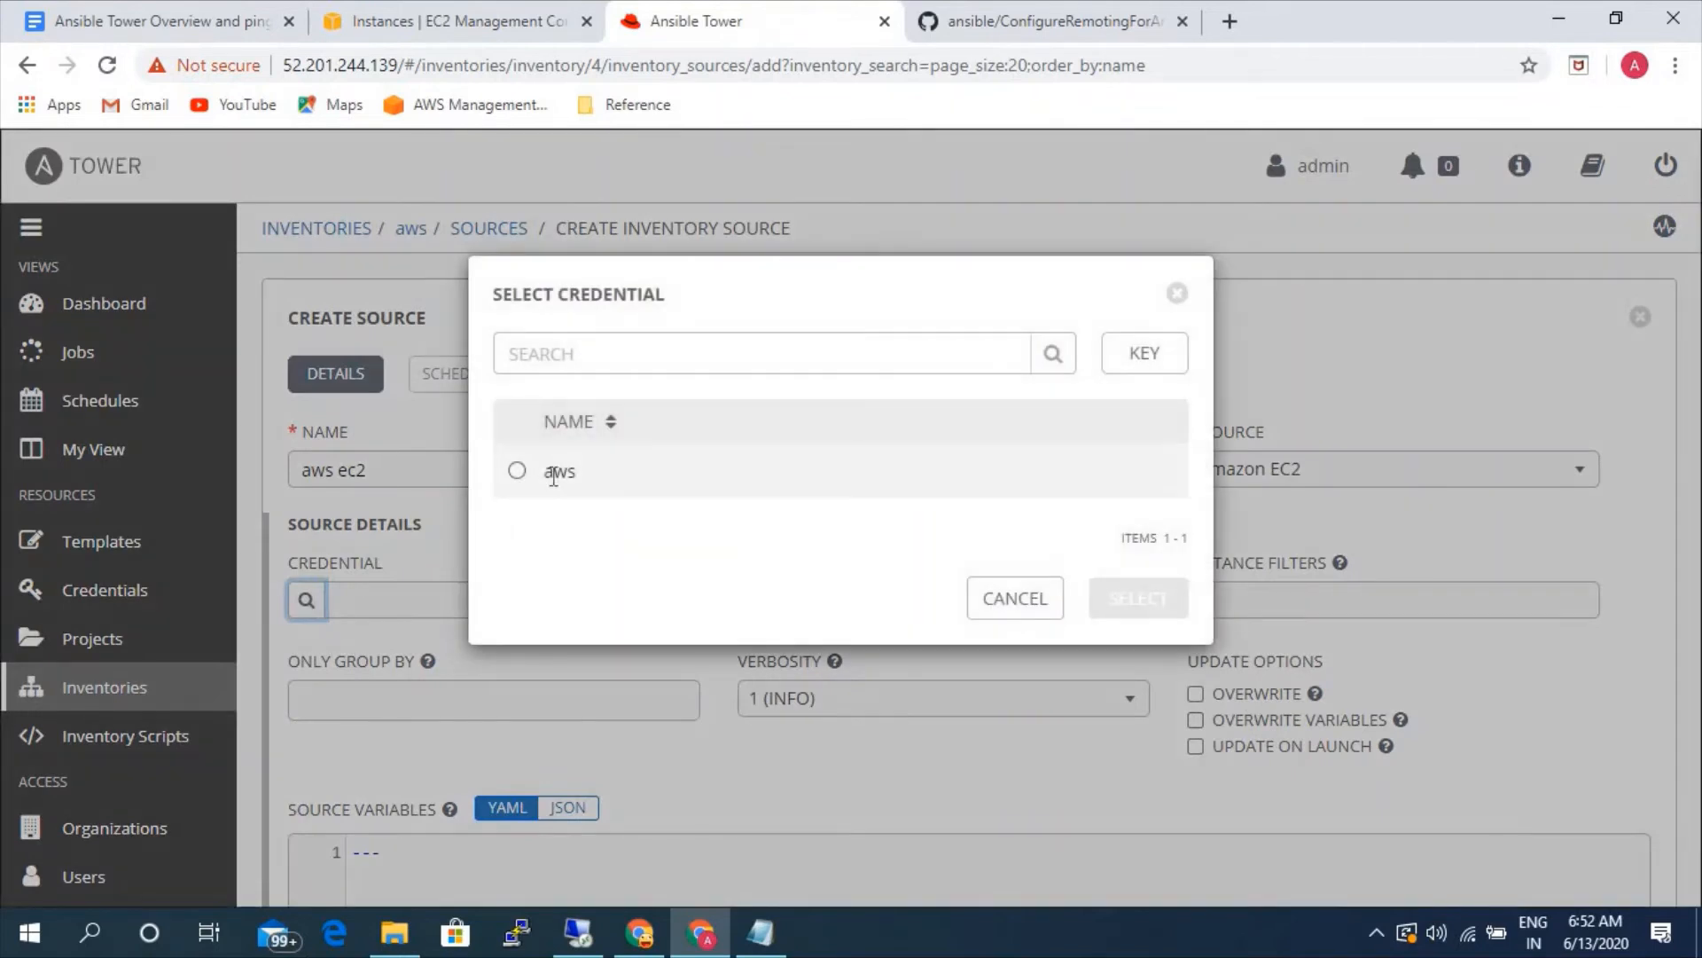
{"action": "left_click", "coordinate": [532, 471]}
{"action": "left_click", "coordinate": [1117, 603]}
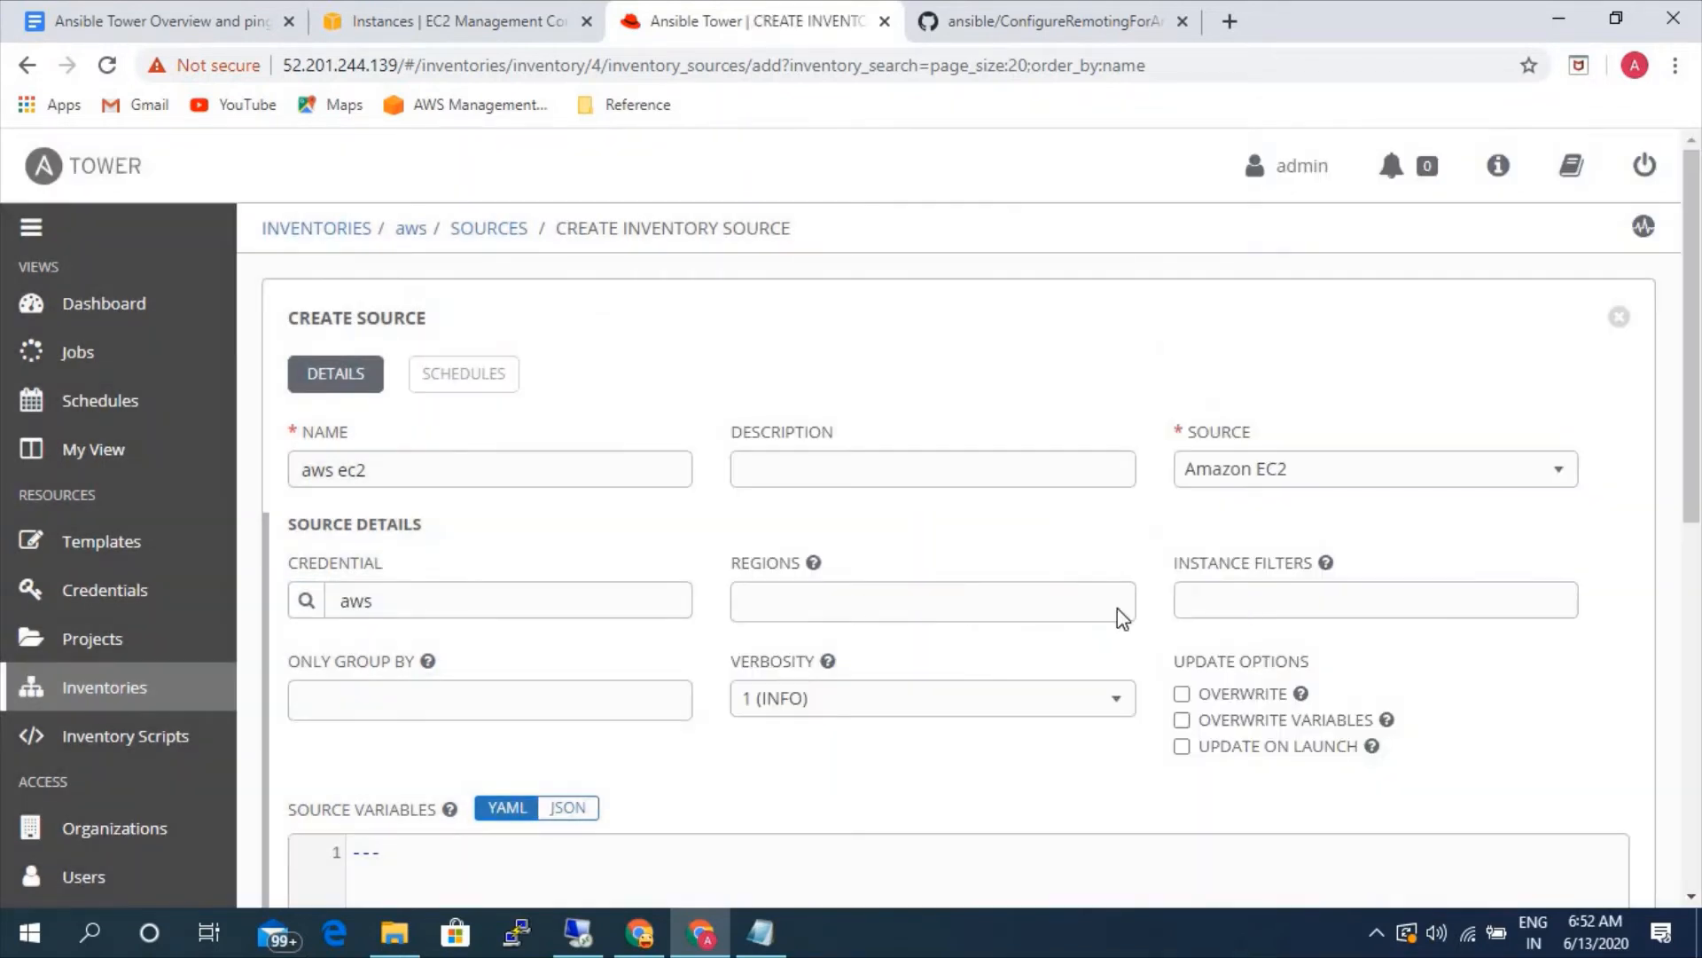
{"action": "left_click", "coordinate": [998, 608]}
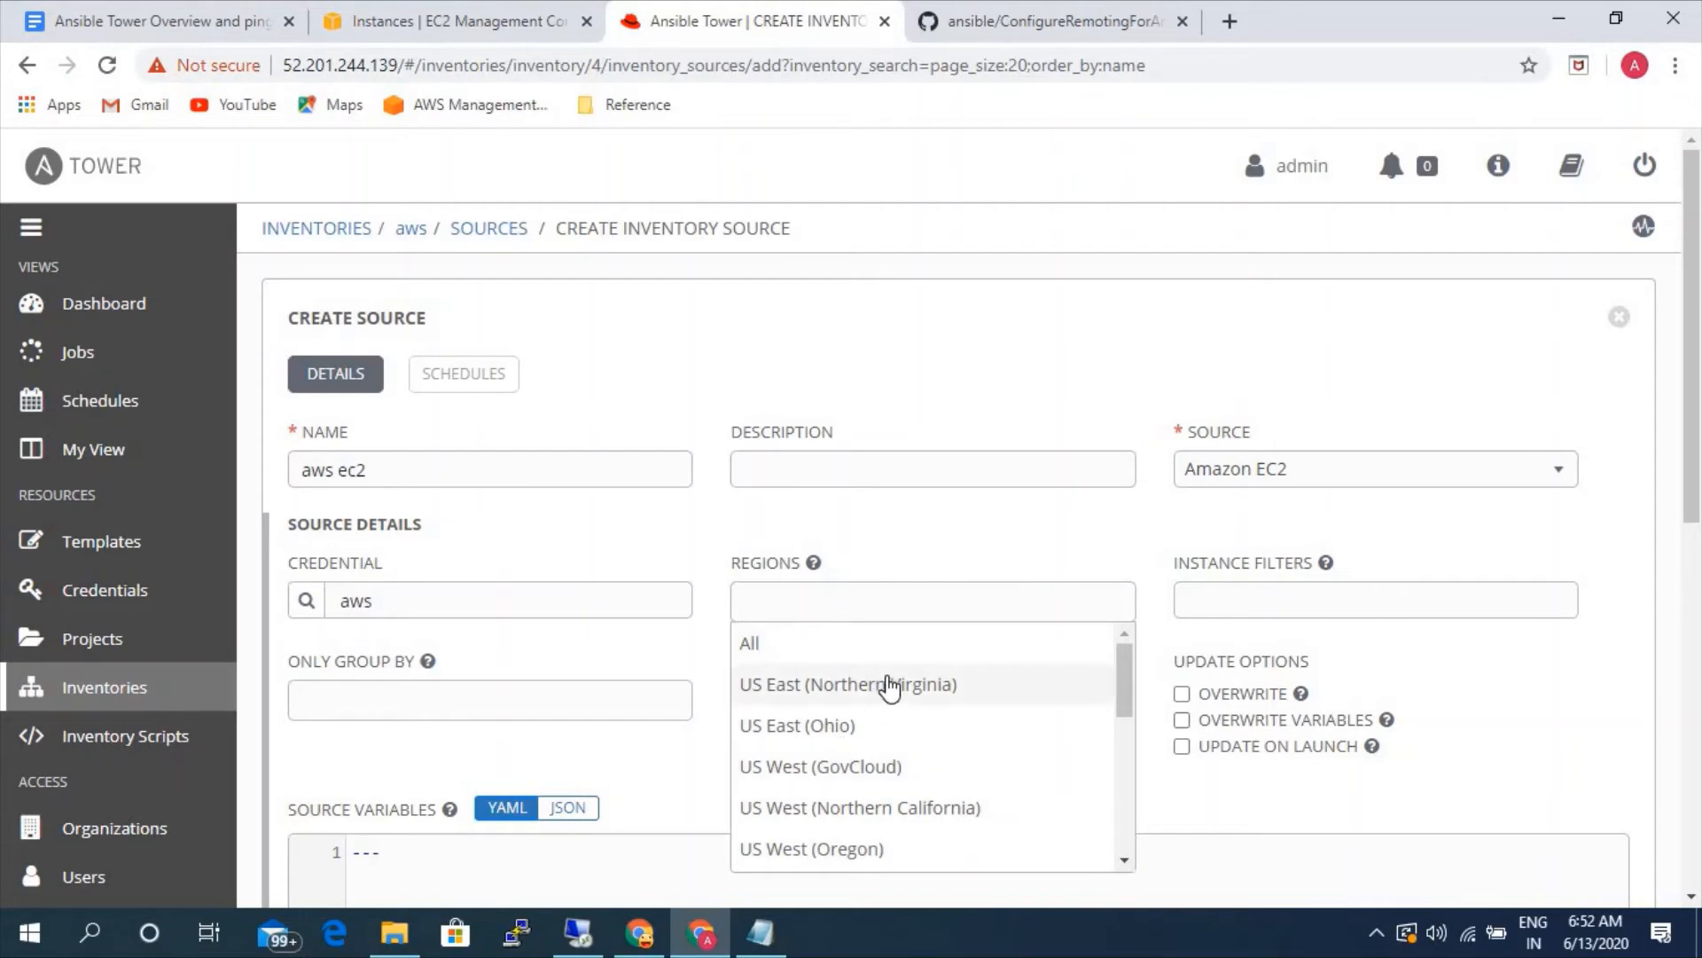
{"action": "left_click", "coordinate": [457, 25]}
{"action": "left_click", "coordinate": [748, 26]}
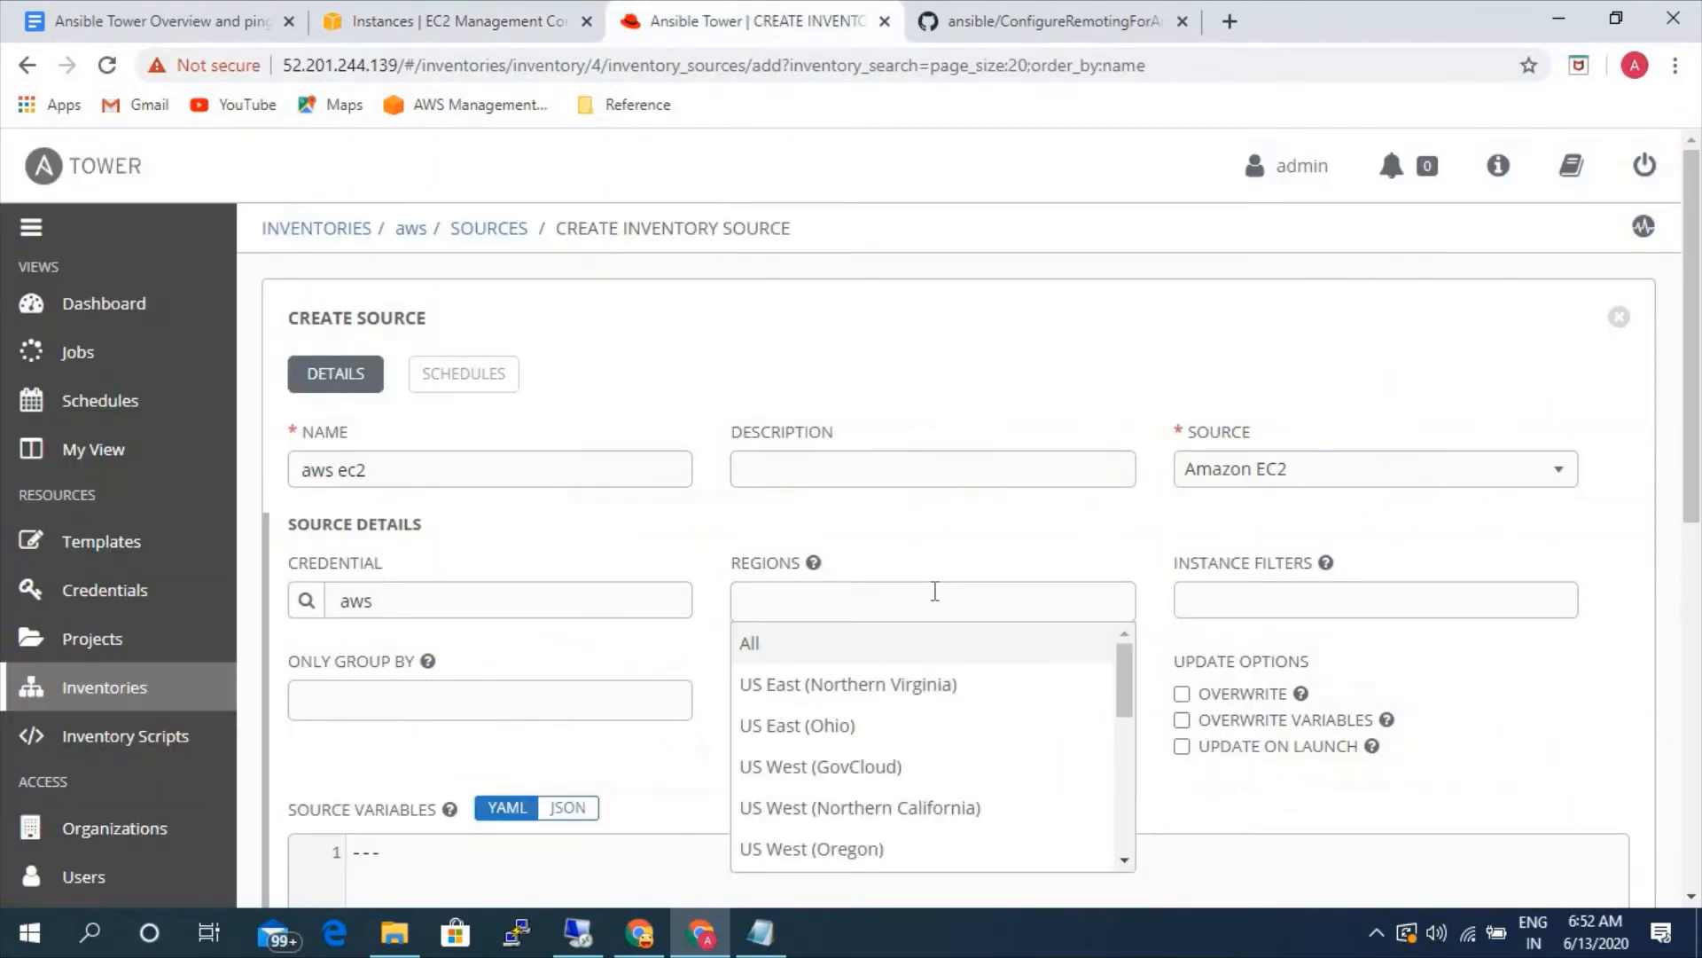
{"action": "left_click", "coordinate": [880, 701]}
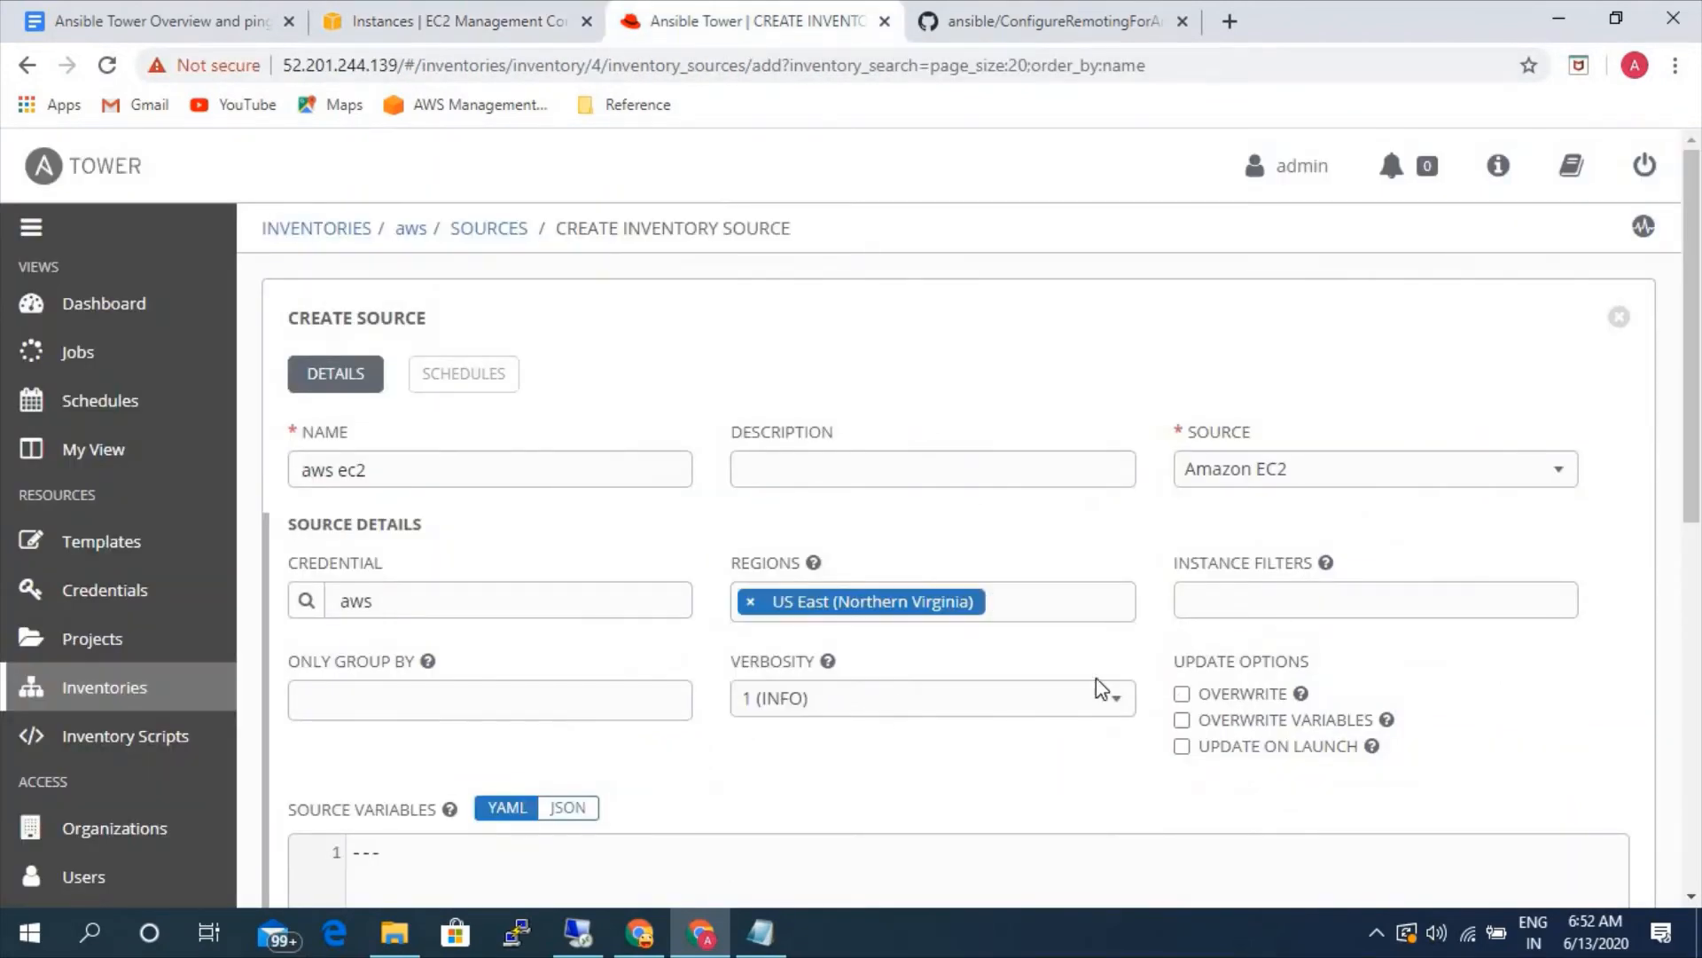
- Check the help for the instance filters and the Overwrite option, then save the aws ec2 source
{"action": "left_click", "coordinate": [1251, 609]}
{"action": "left_click", "coordinate": [1329, 566]}
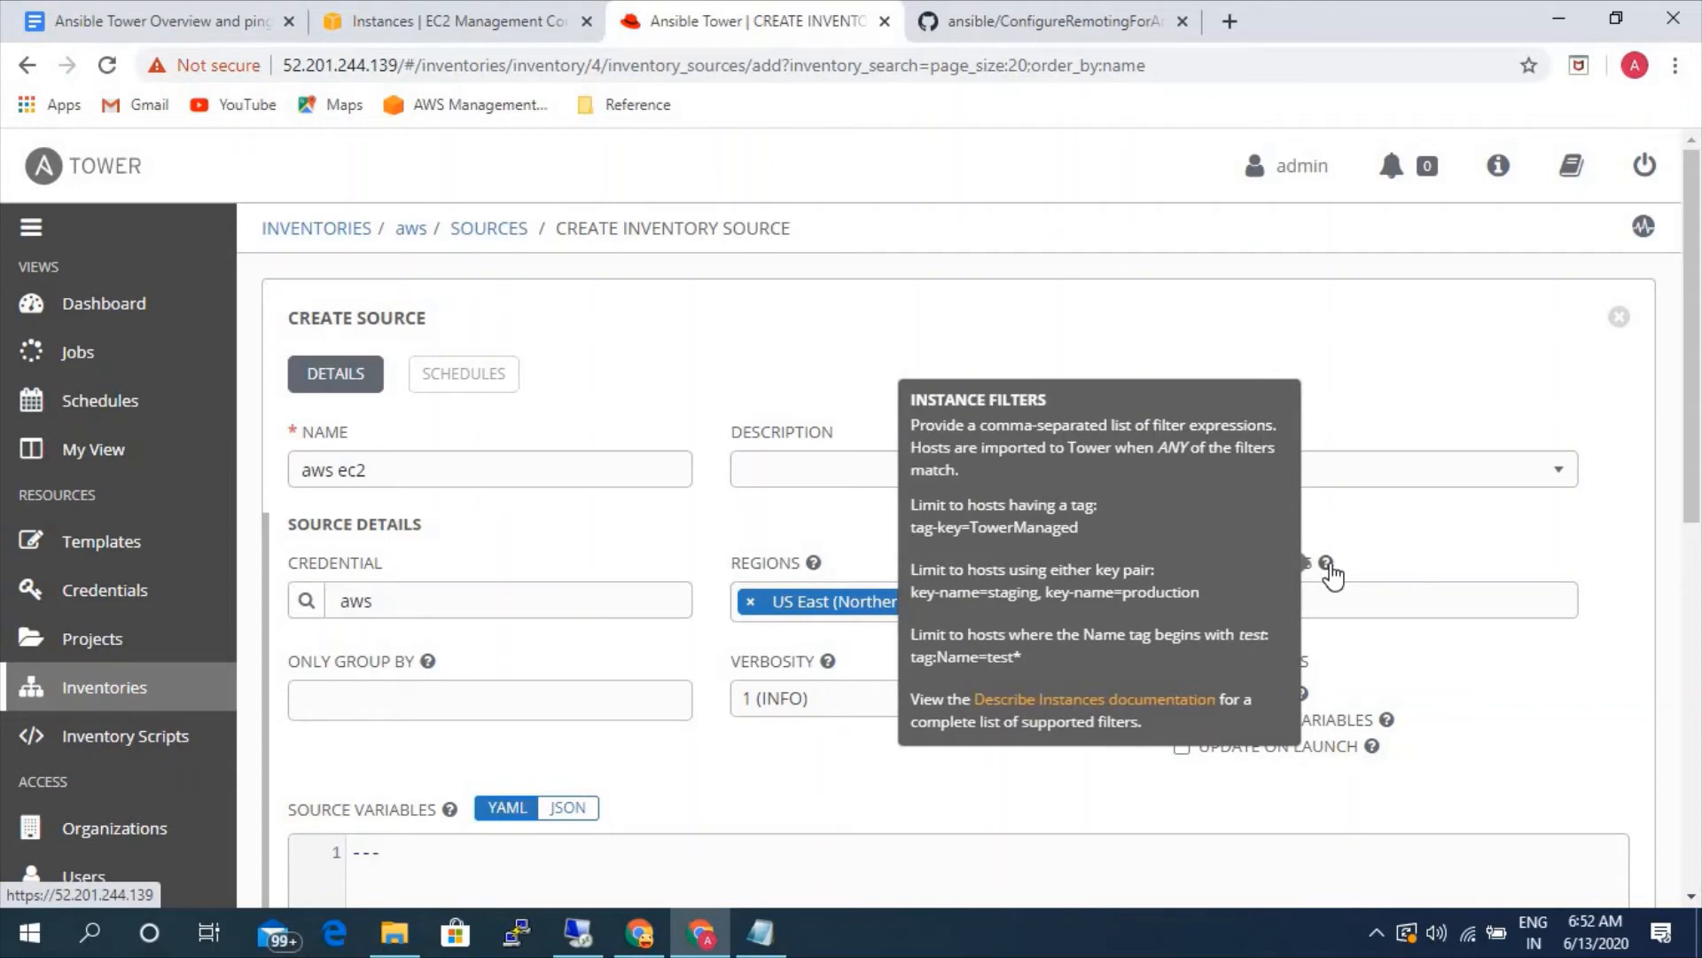
{"action": "left_click", "coordinate": [1399, 539]}
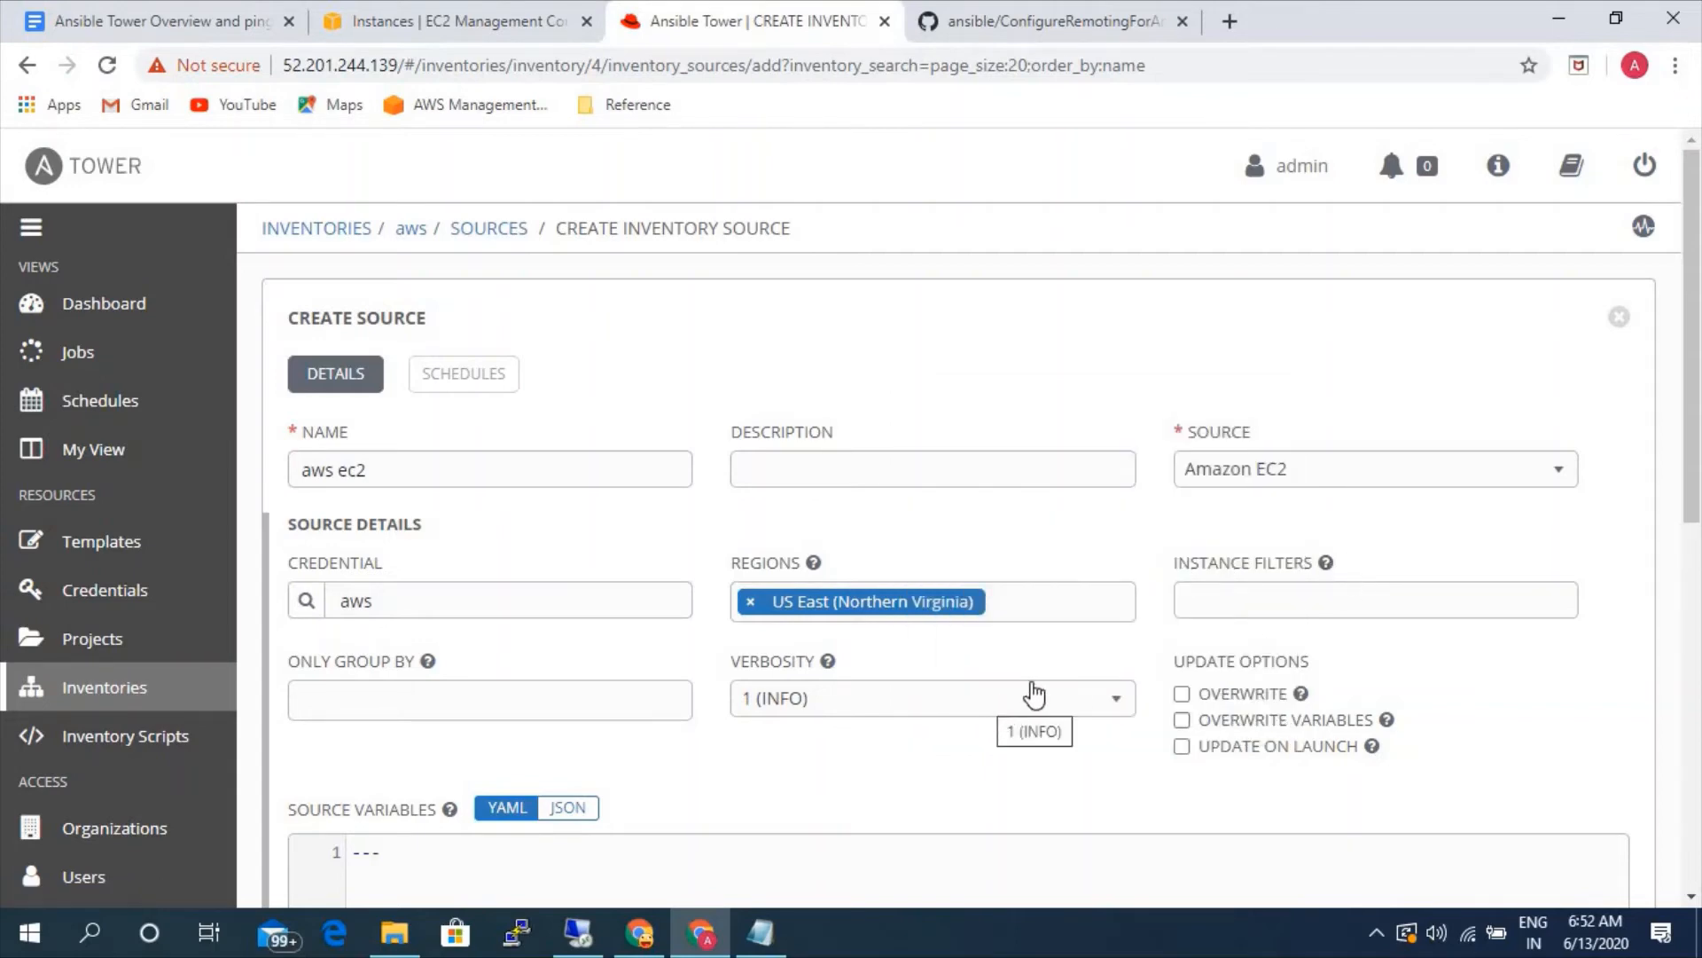
{"action": "left_click", "coordinate": [1300, 694]}
{"action": "scroll", "coordinate": [1418, 674], "scroll_direction": "down", "scroll_amount": 3}
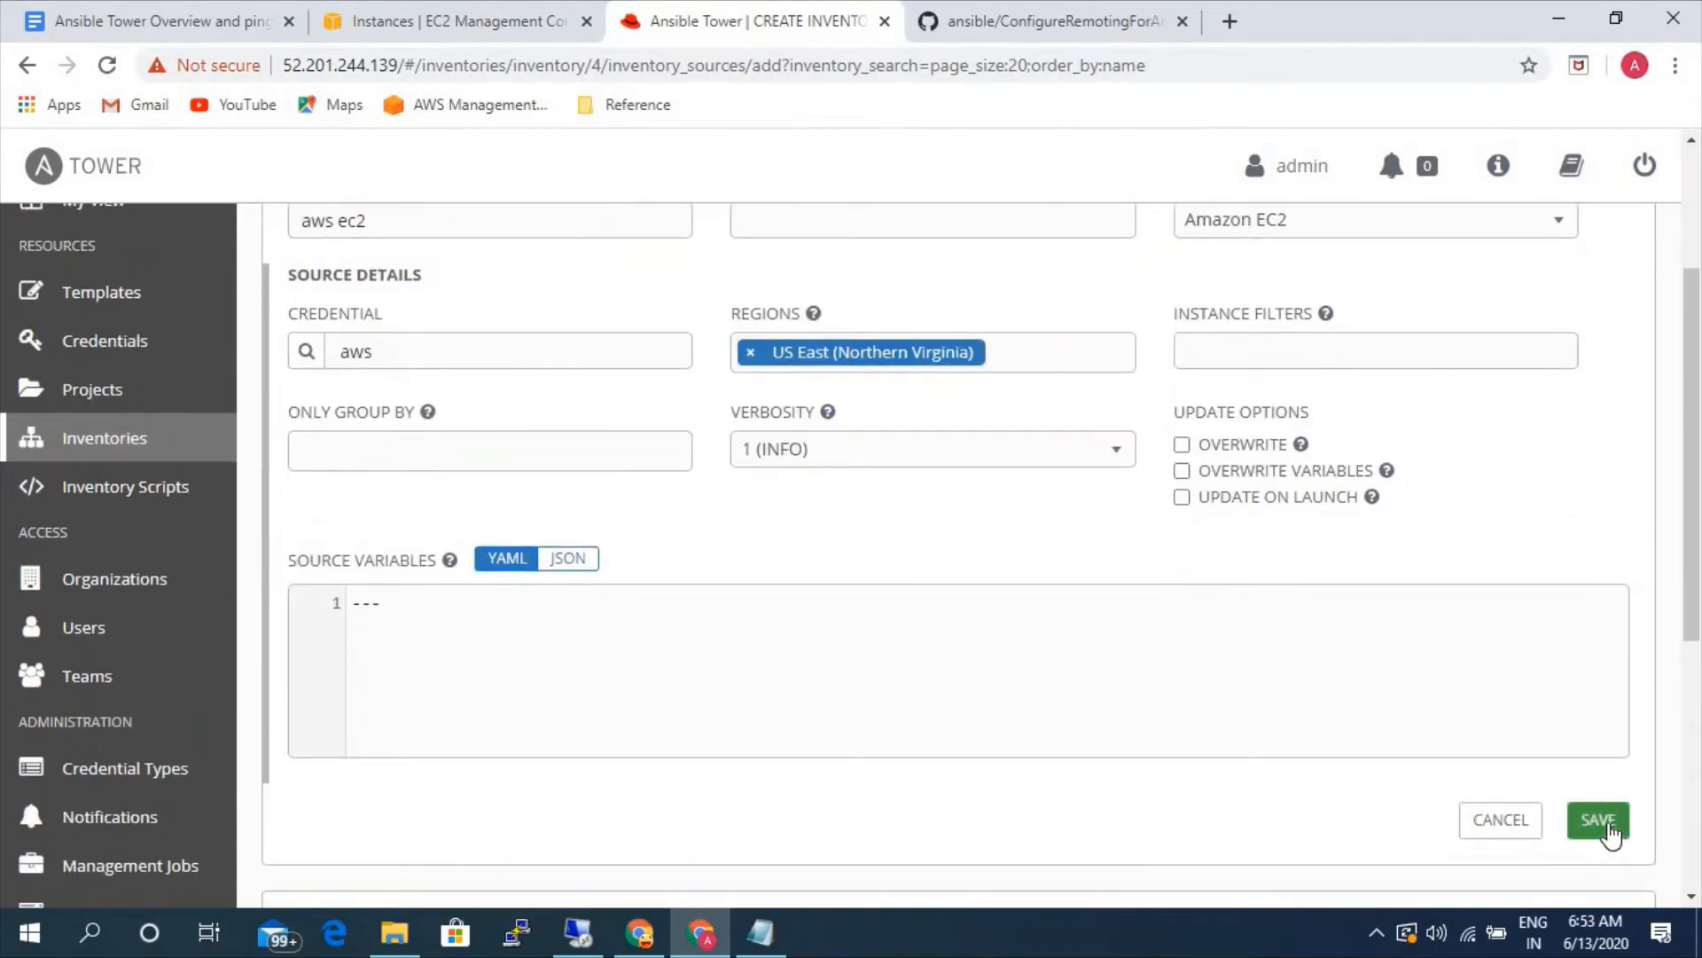
{"action": "left_click", "coordinate": [1612, 833]}
{"action": "left_click", "coordinate": [1614, 822]}
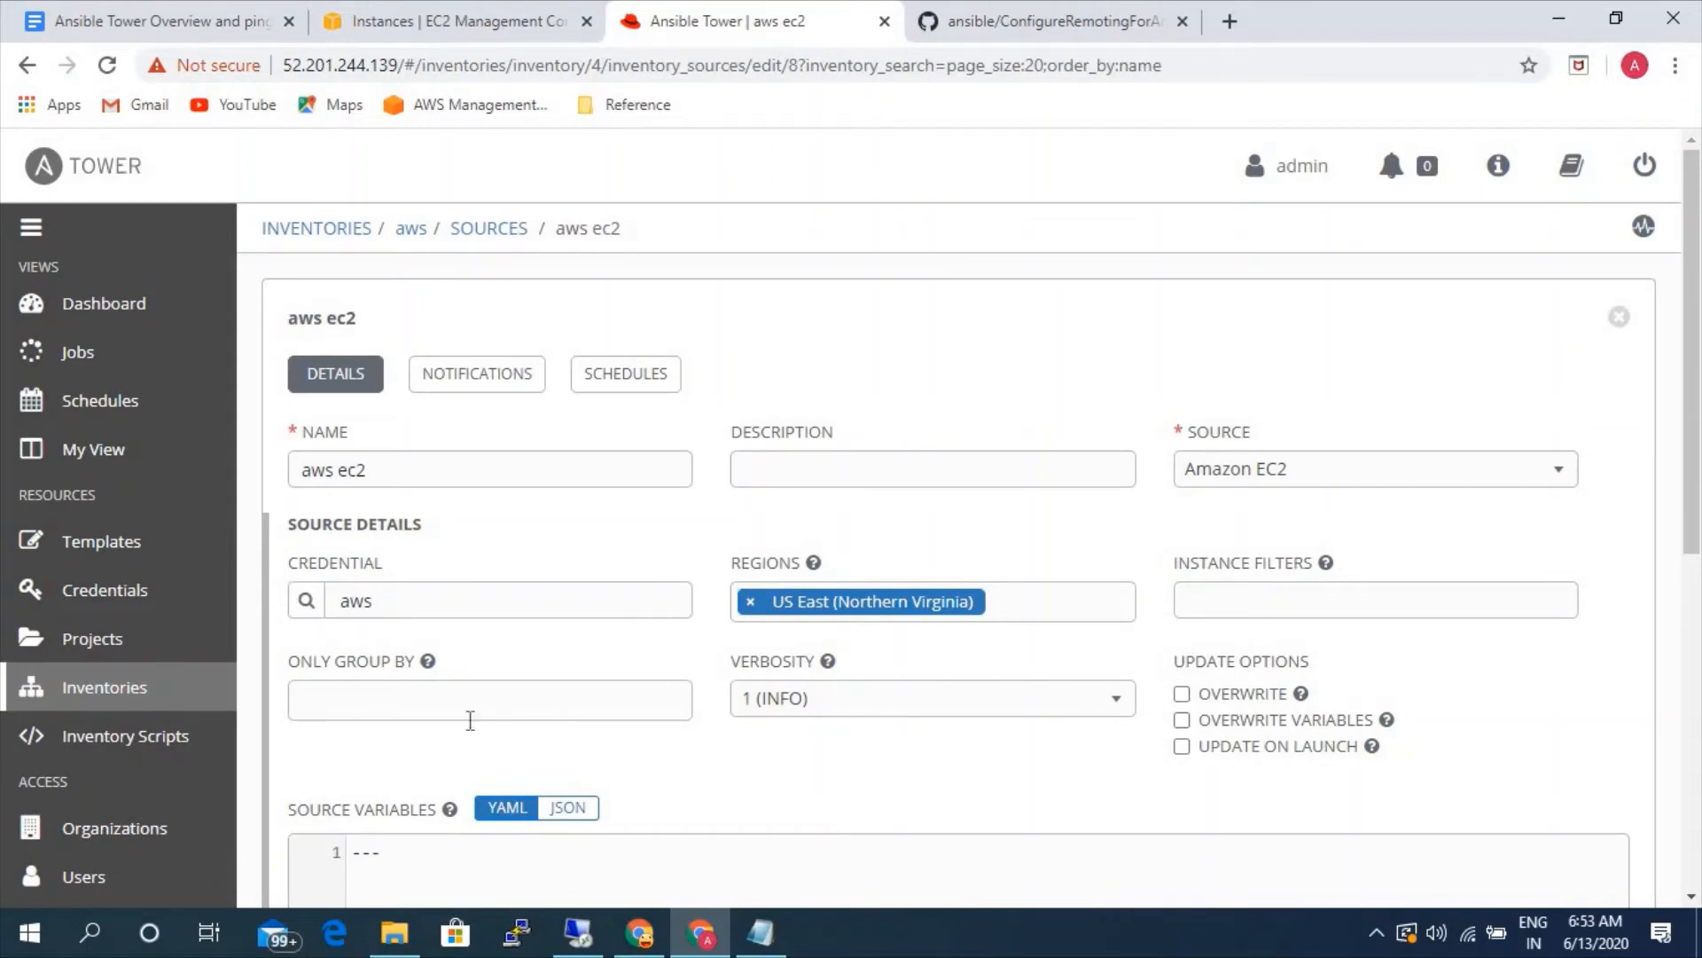
- Limit the aws ec2 source's grouping to Instance ID, Instance State and Platform, and save the source
{"action": "left_click", "coordinate": [423, 702]}
{"action": "scroll", "coordinate": [425, 703], "scroll_direction": "down", "scroll_amount": 1}
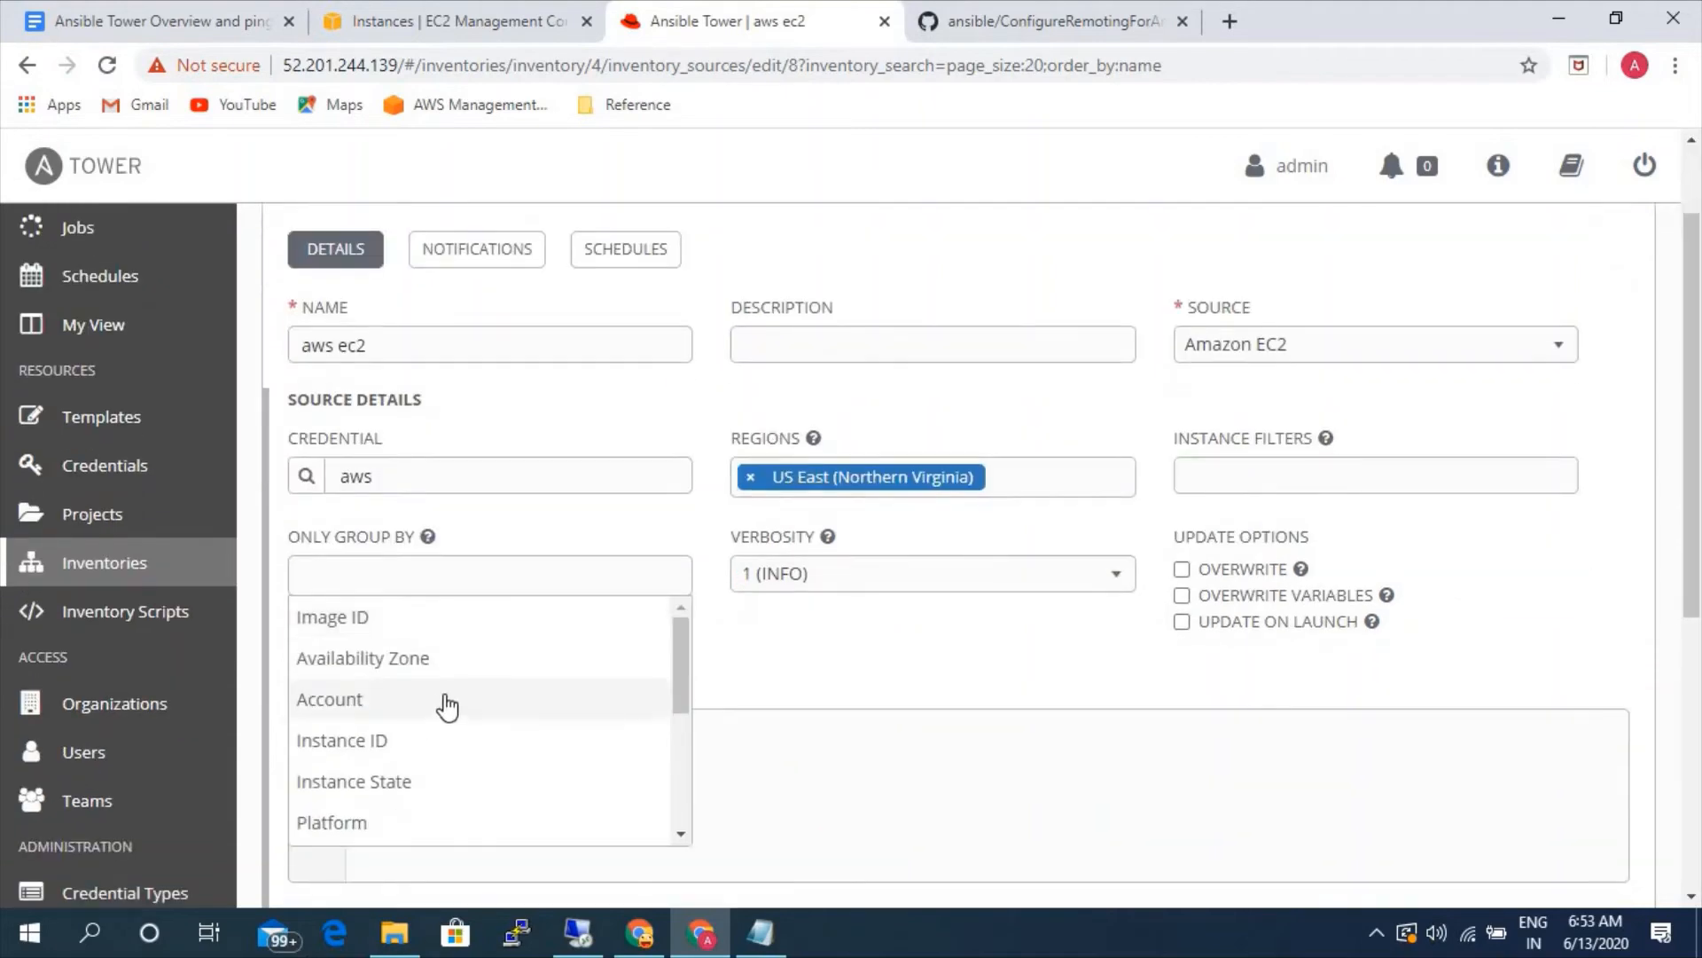
{"action": "scroll", "coordinate": [445, 705], "scroll_direction": "down", "scroll_amount": 2}
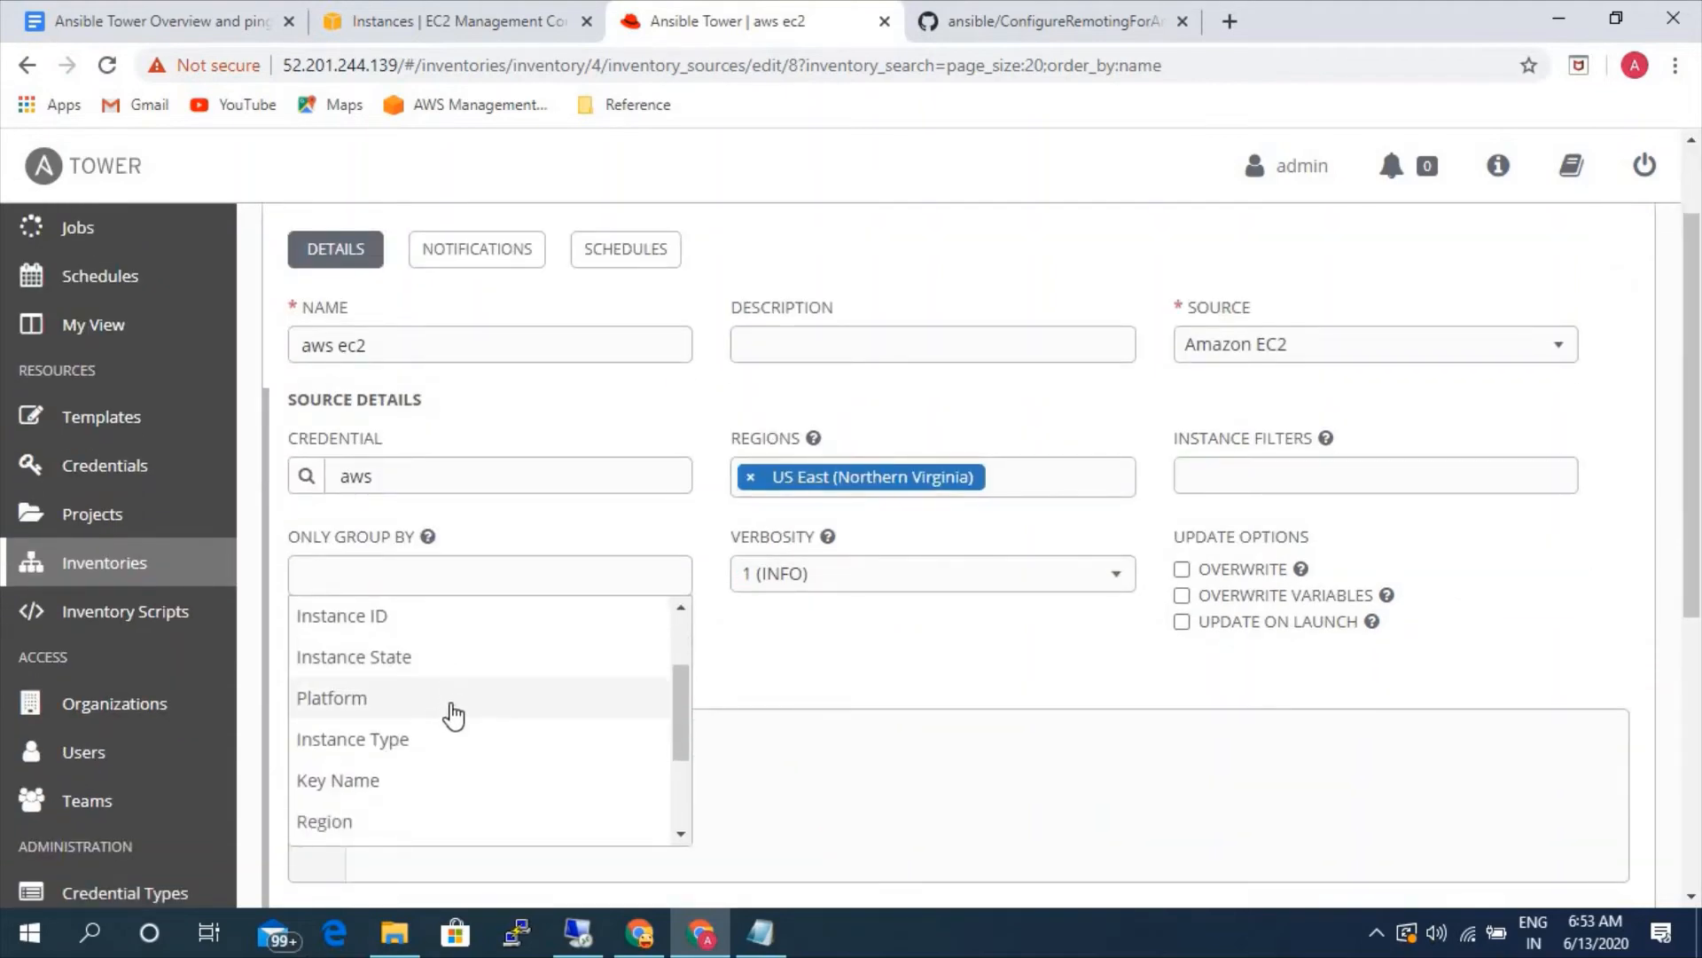
{"action": "scroll", "coordinate": [452, 716], "scroll_direction": "up", "scroll_amount": 2}
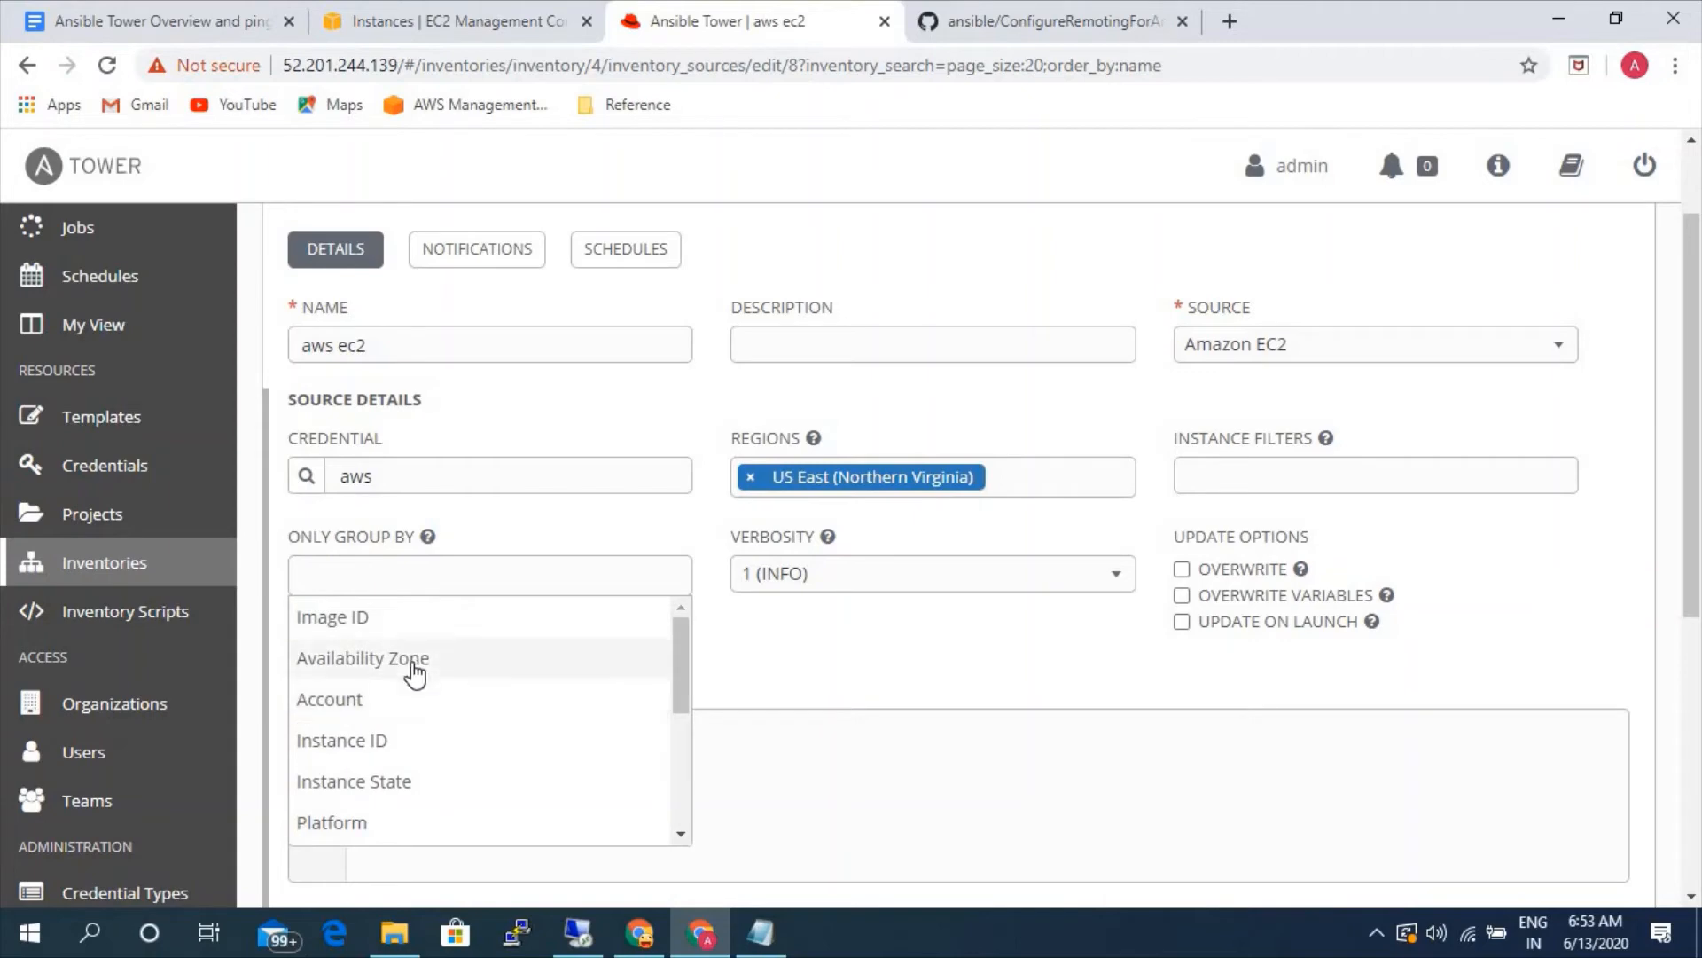
{"action": "left_click", "coordinate": [421, 752]}
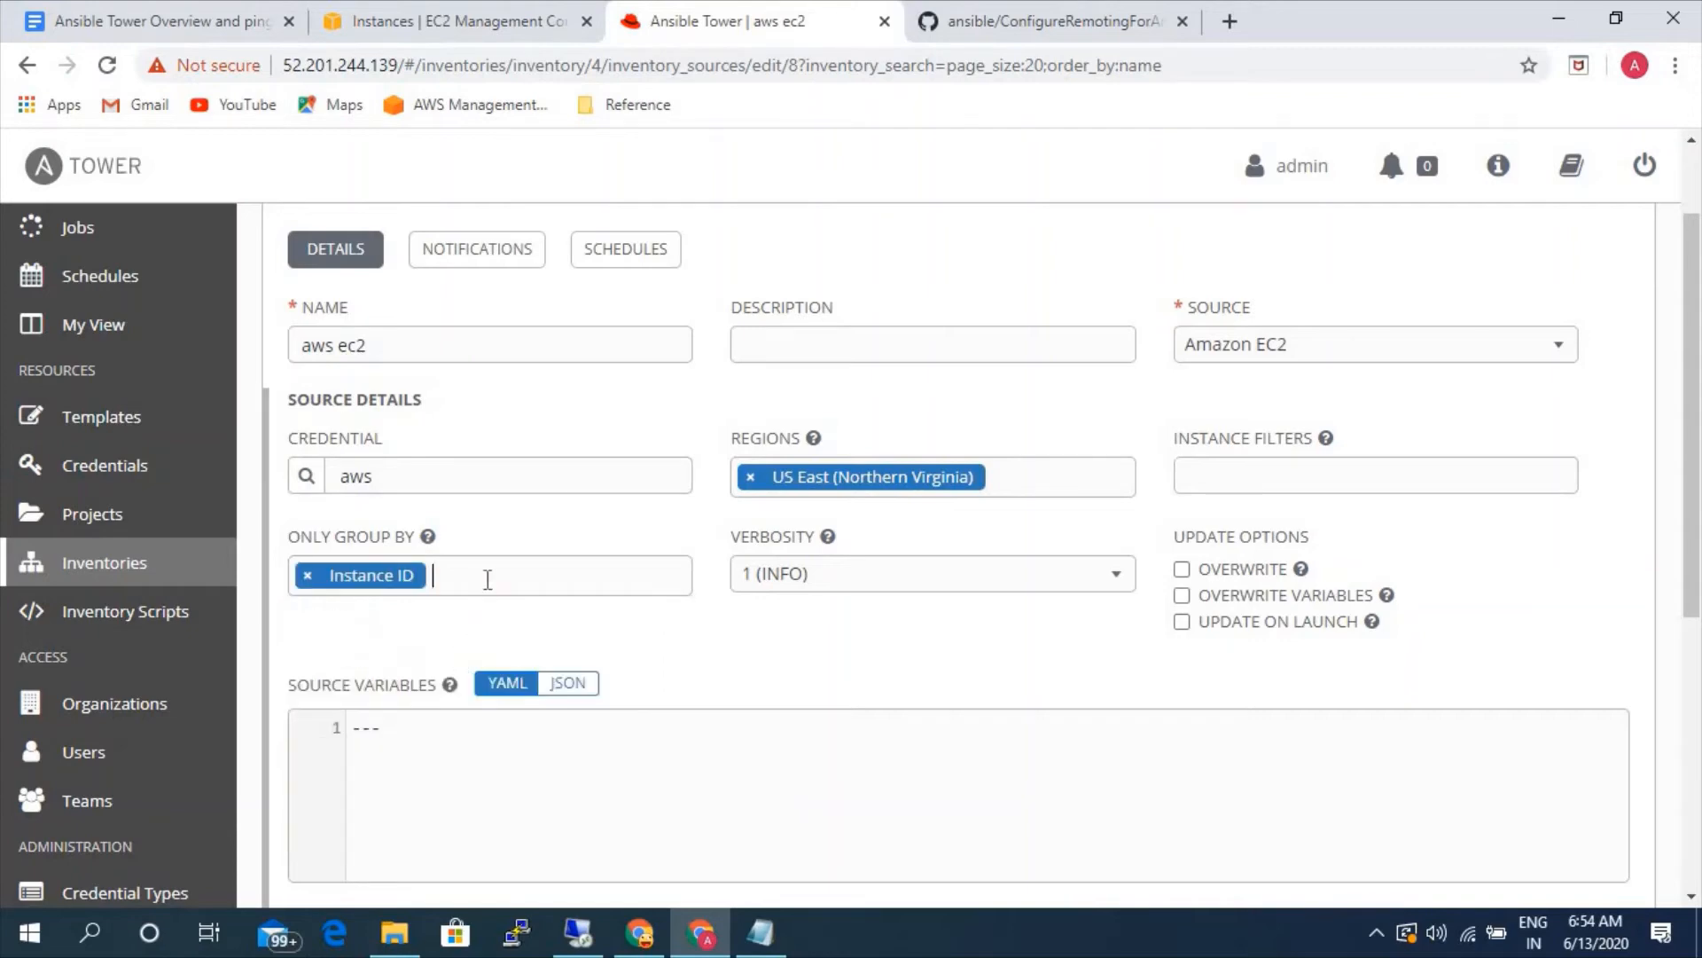
{"action": "left_click", "coordinate": [486, 577]}
{"action": "left_click", "coordinate": [373, 785]}
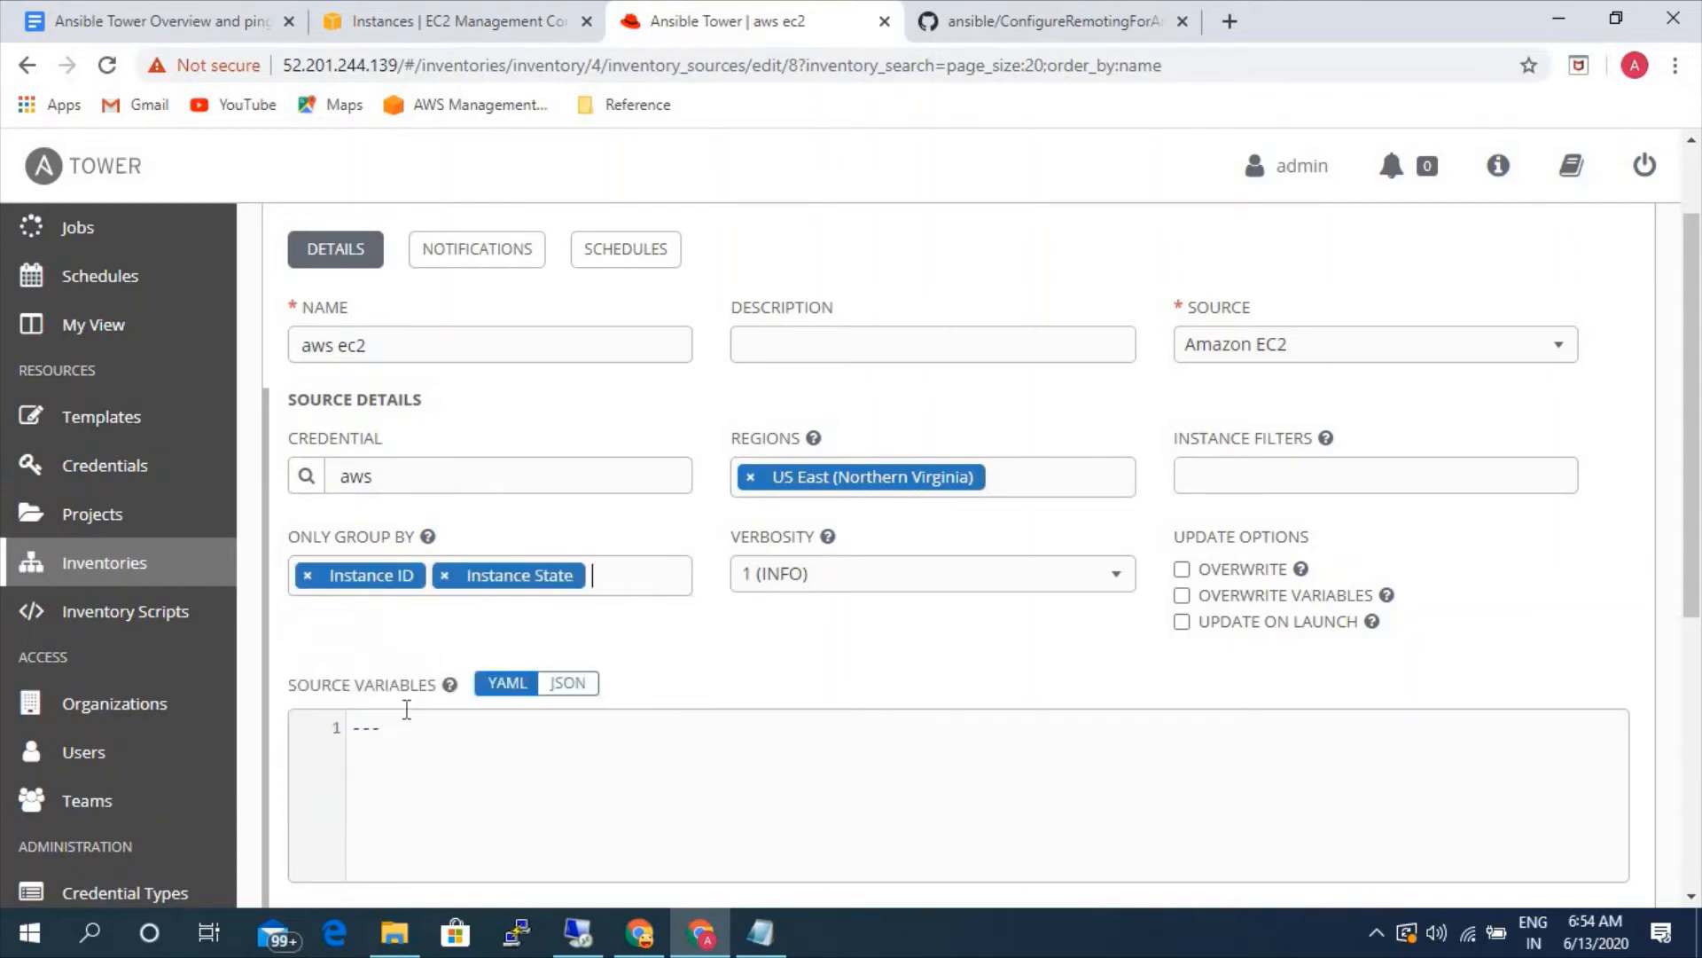
{"action": "left_click", "coordinate": [607, 576]}
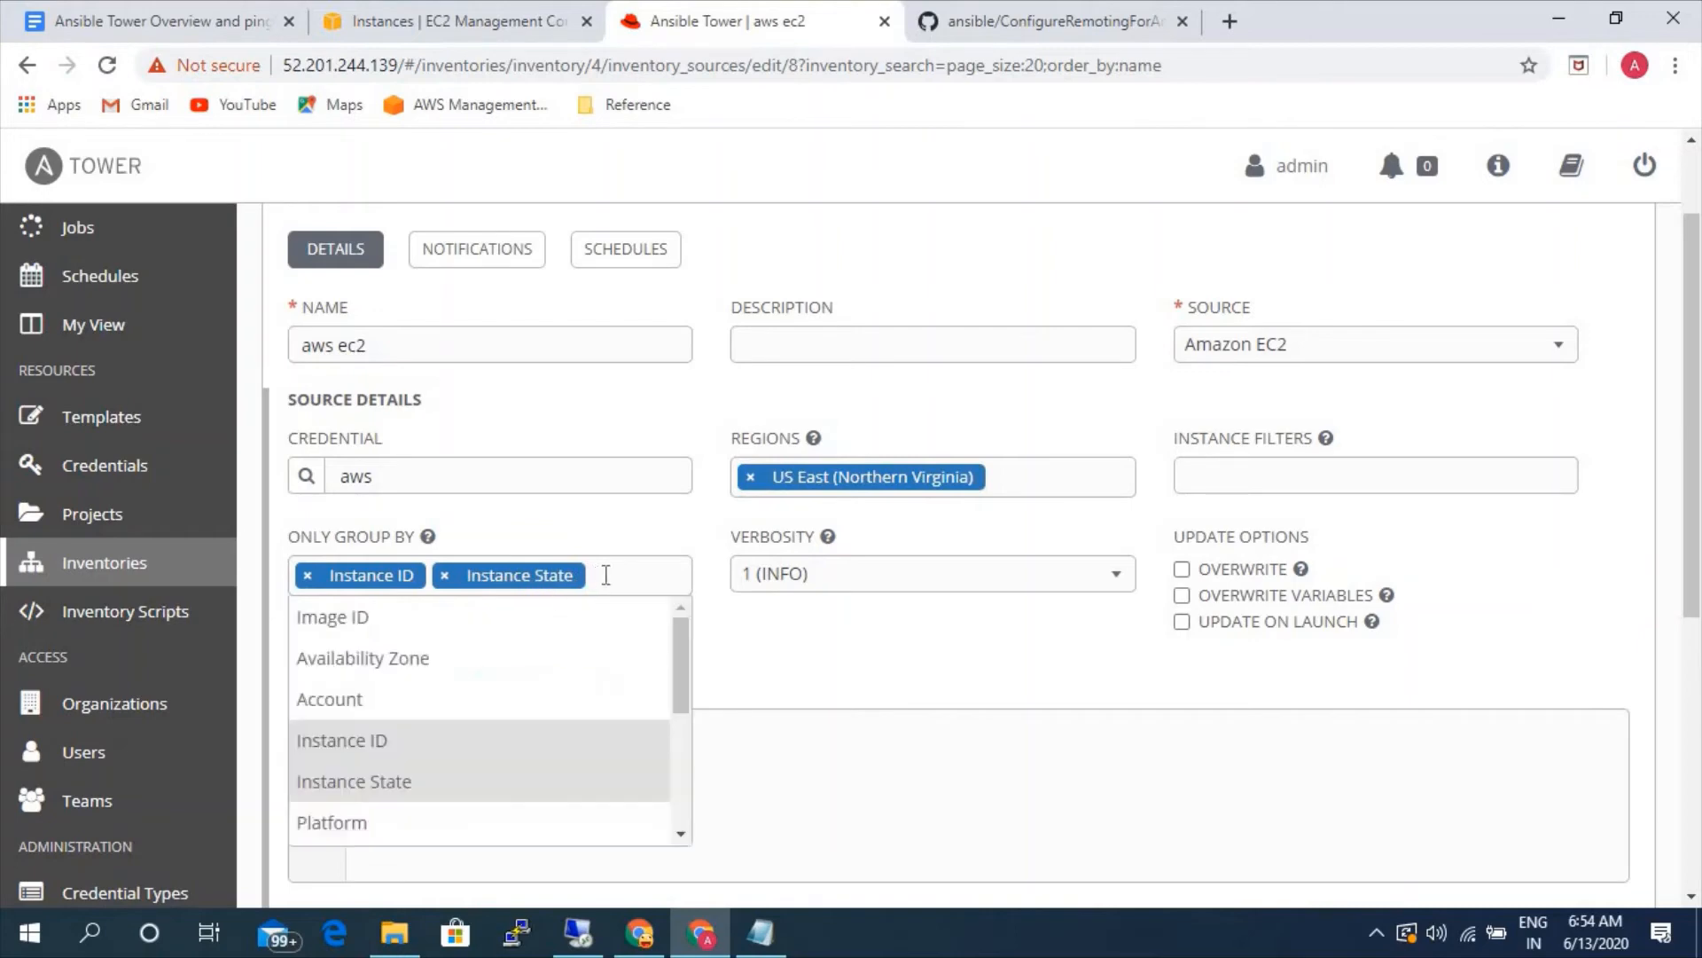
{"action": "left_click", "coordinate": [399, 821]}
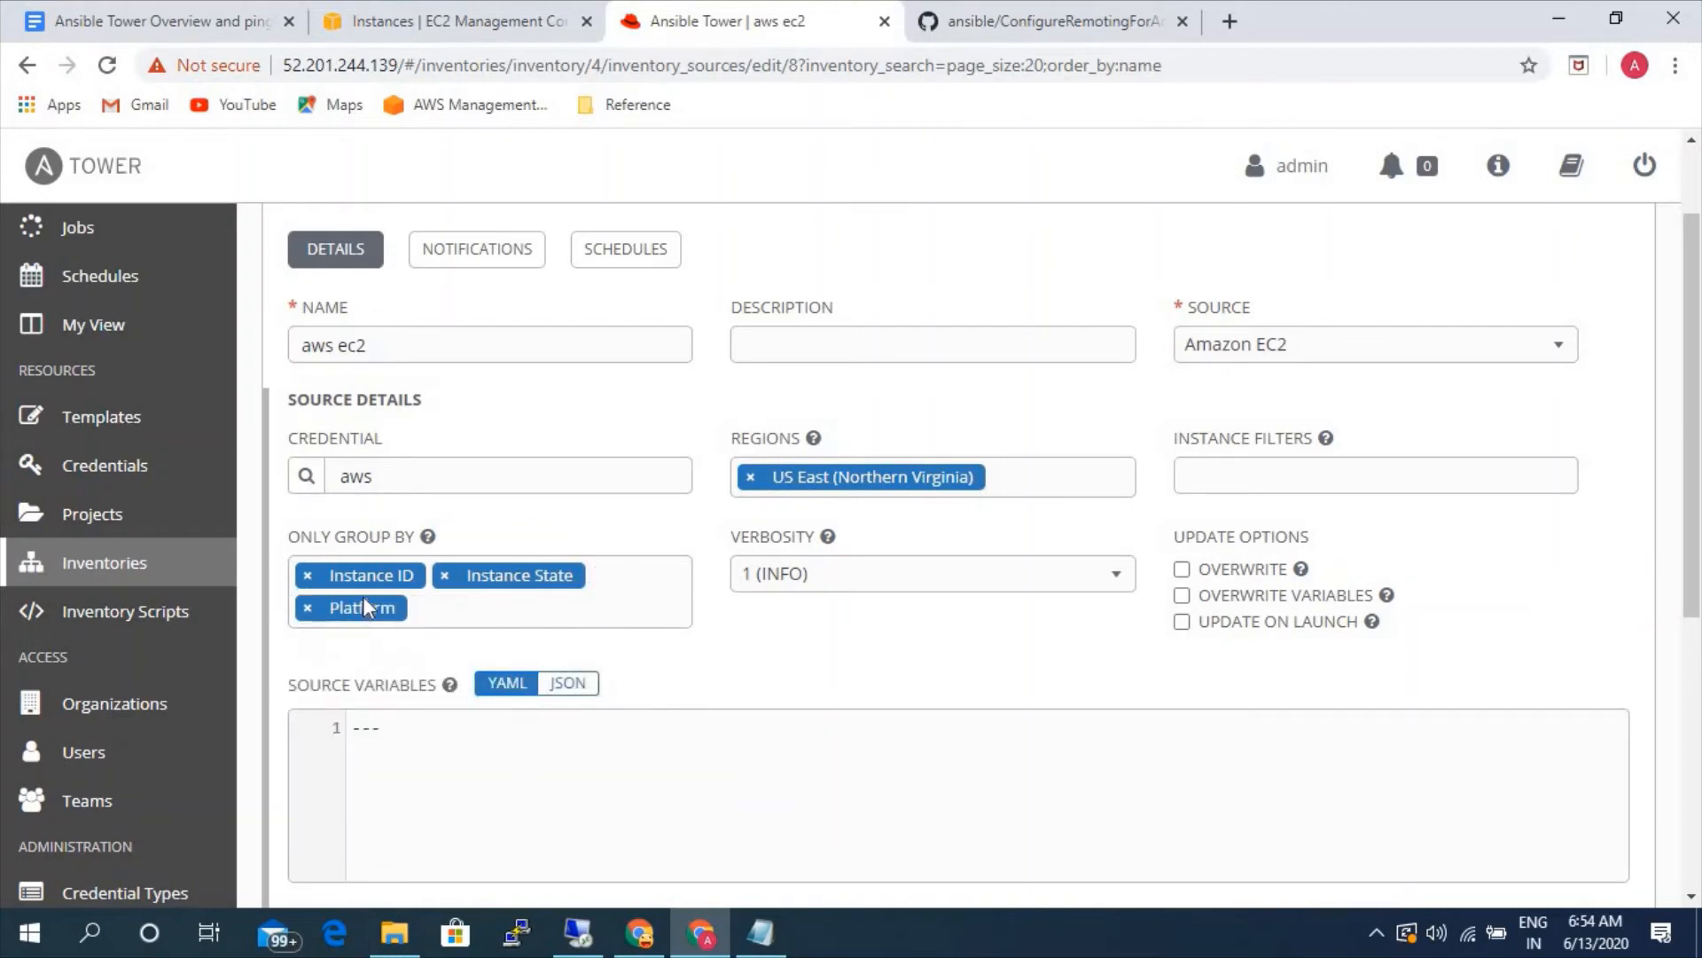
{"action": "scroll", "coordinate": [1314, 593], "scroll_direction": "down", "scroll_amount": 3}
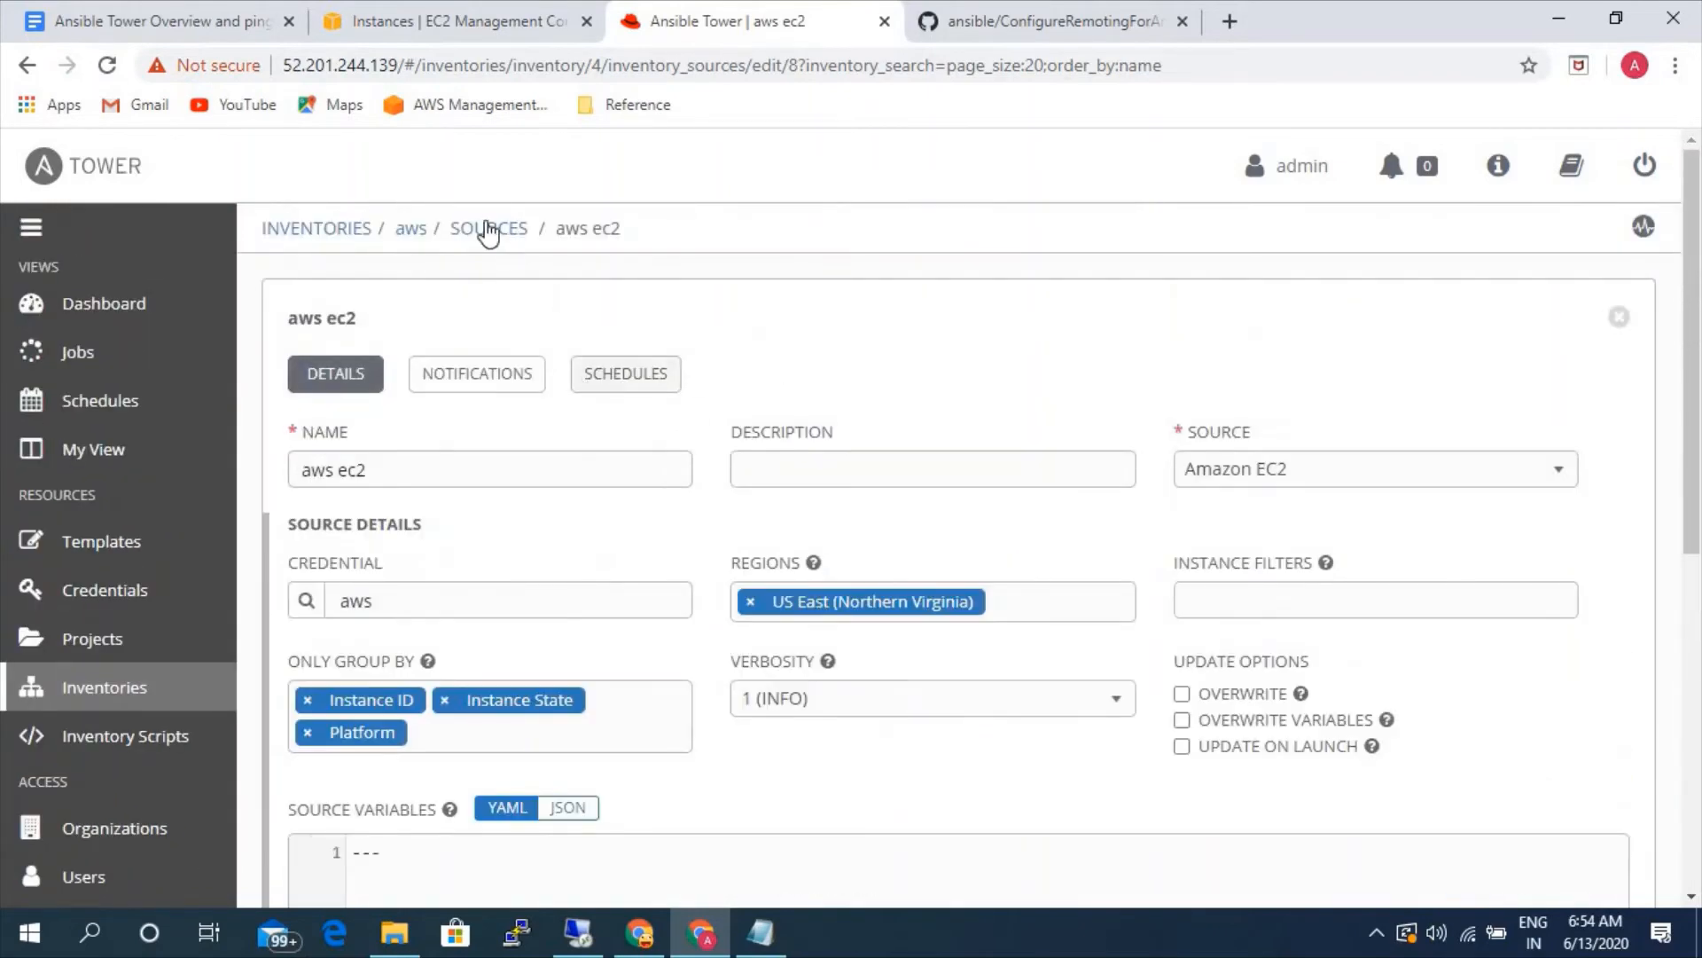
- Sync all sources of the aws inventory and review the imported hosts with their related groups
{"action": "left_click", "coordinate": [1510, 441]}
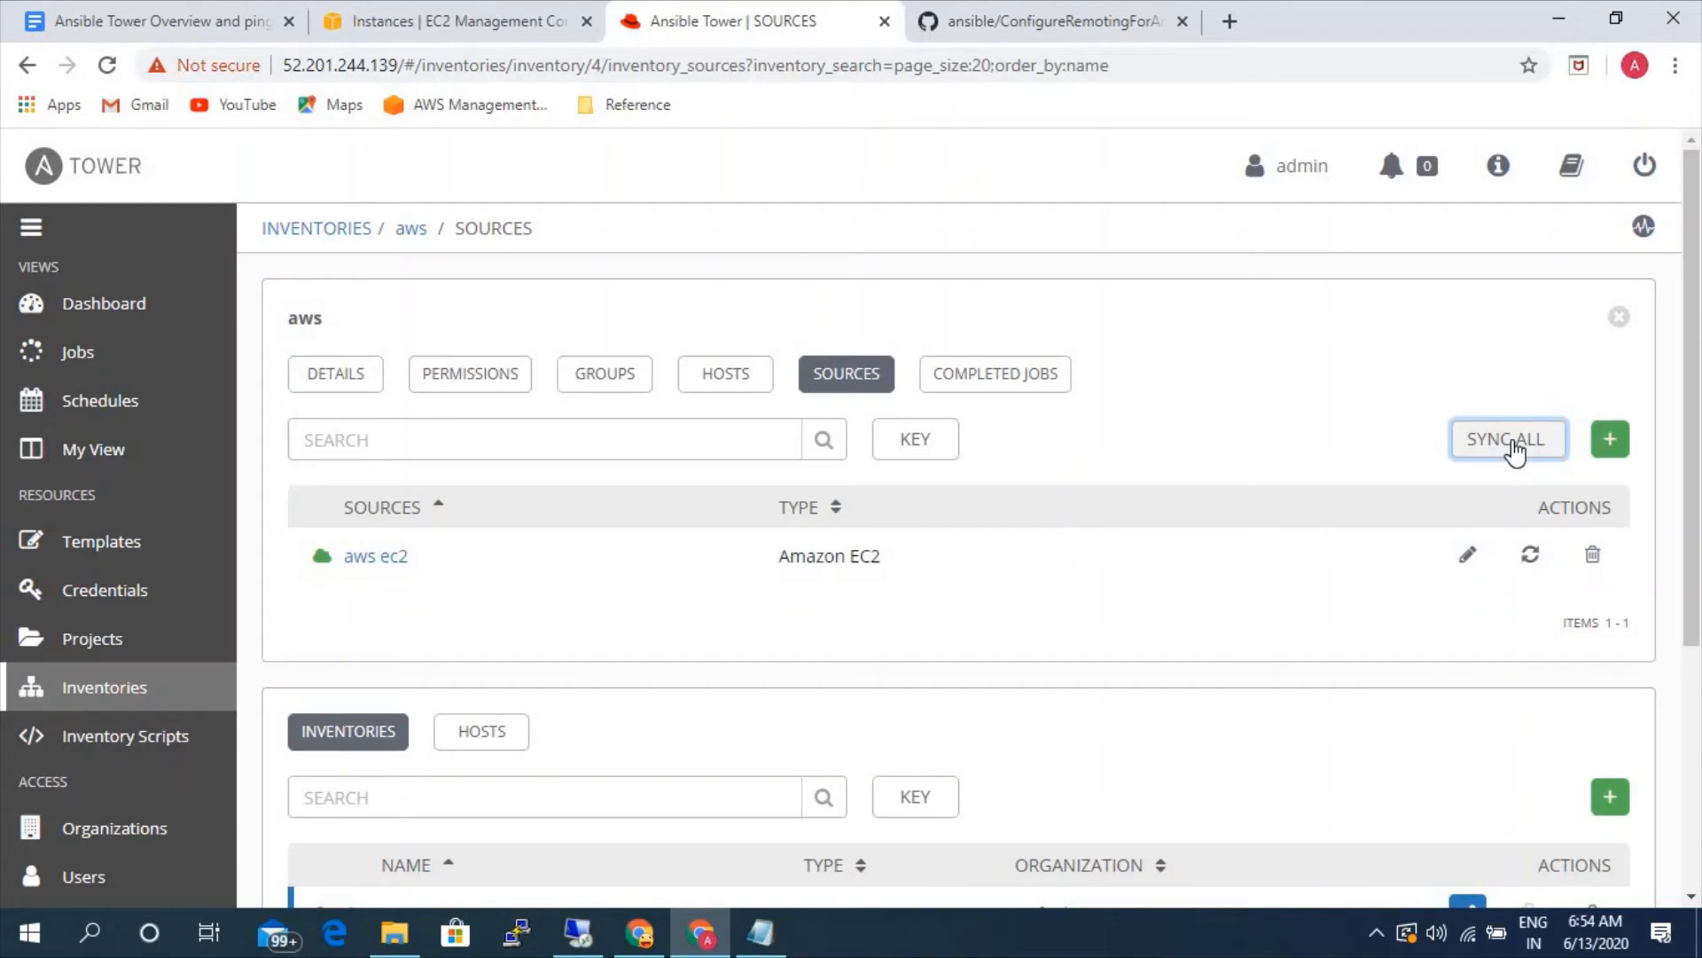
{"action": "left_click", "coordinate": [762, 388]}
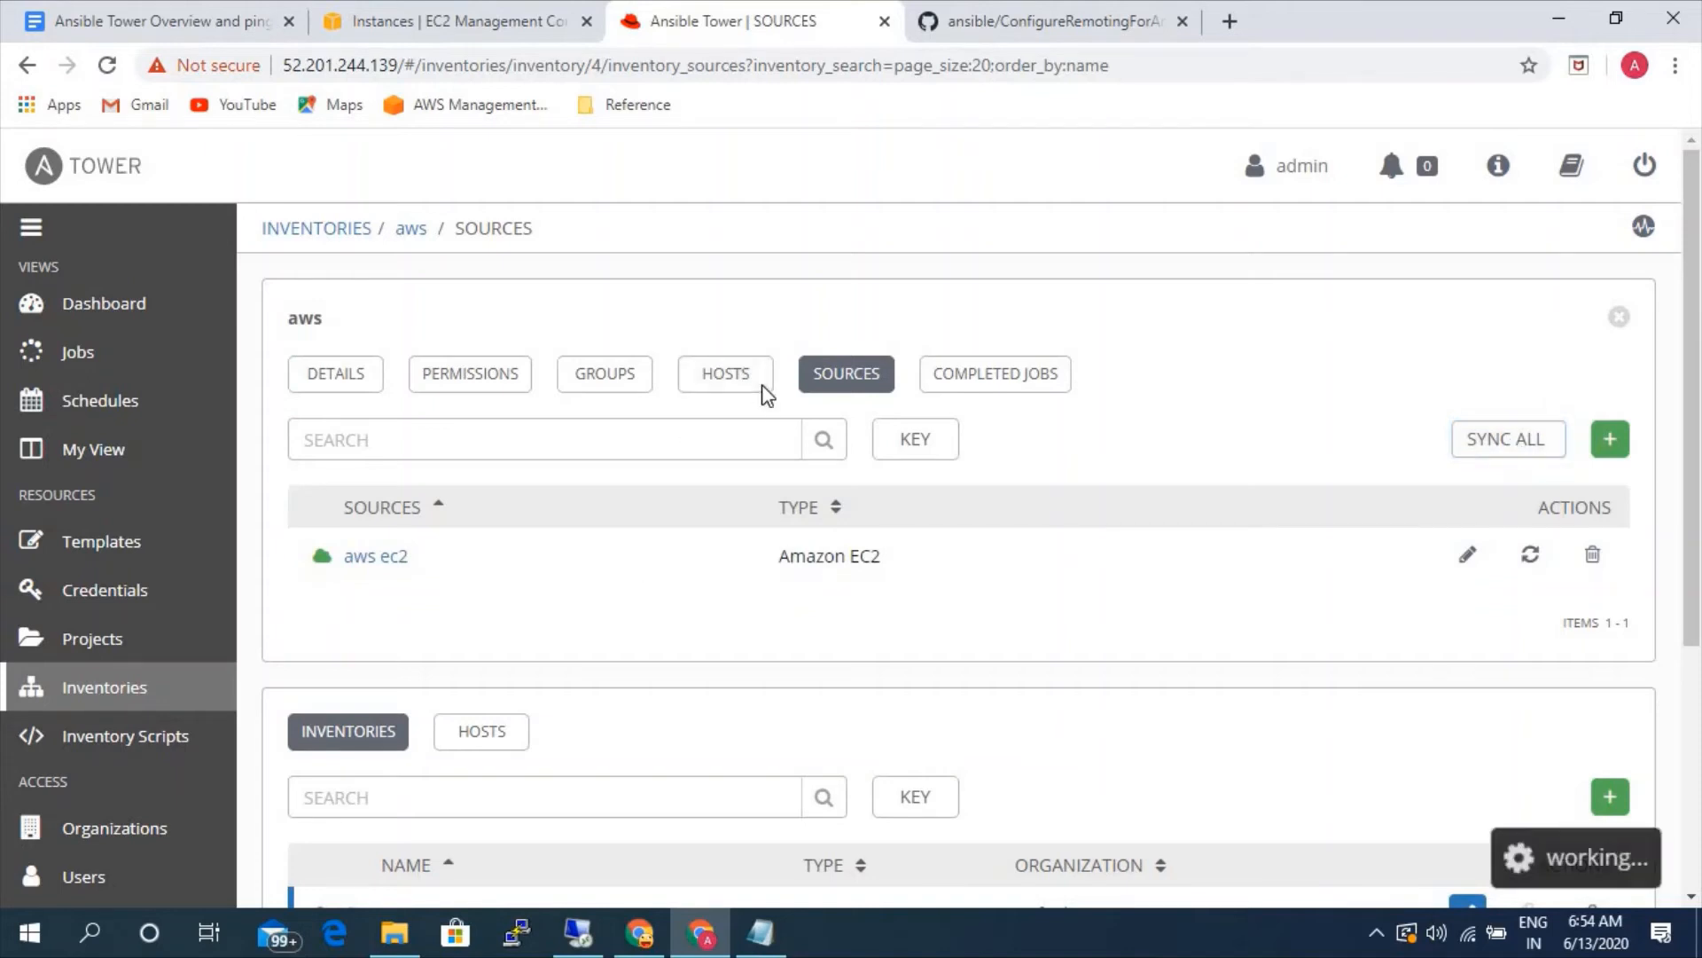
{"action": "left_click", "coordinate": [767, 396]}
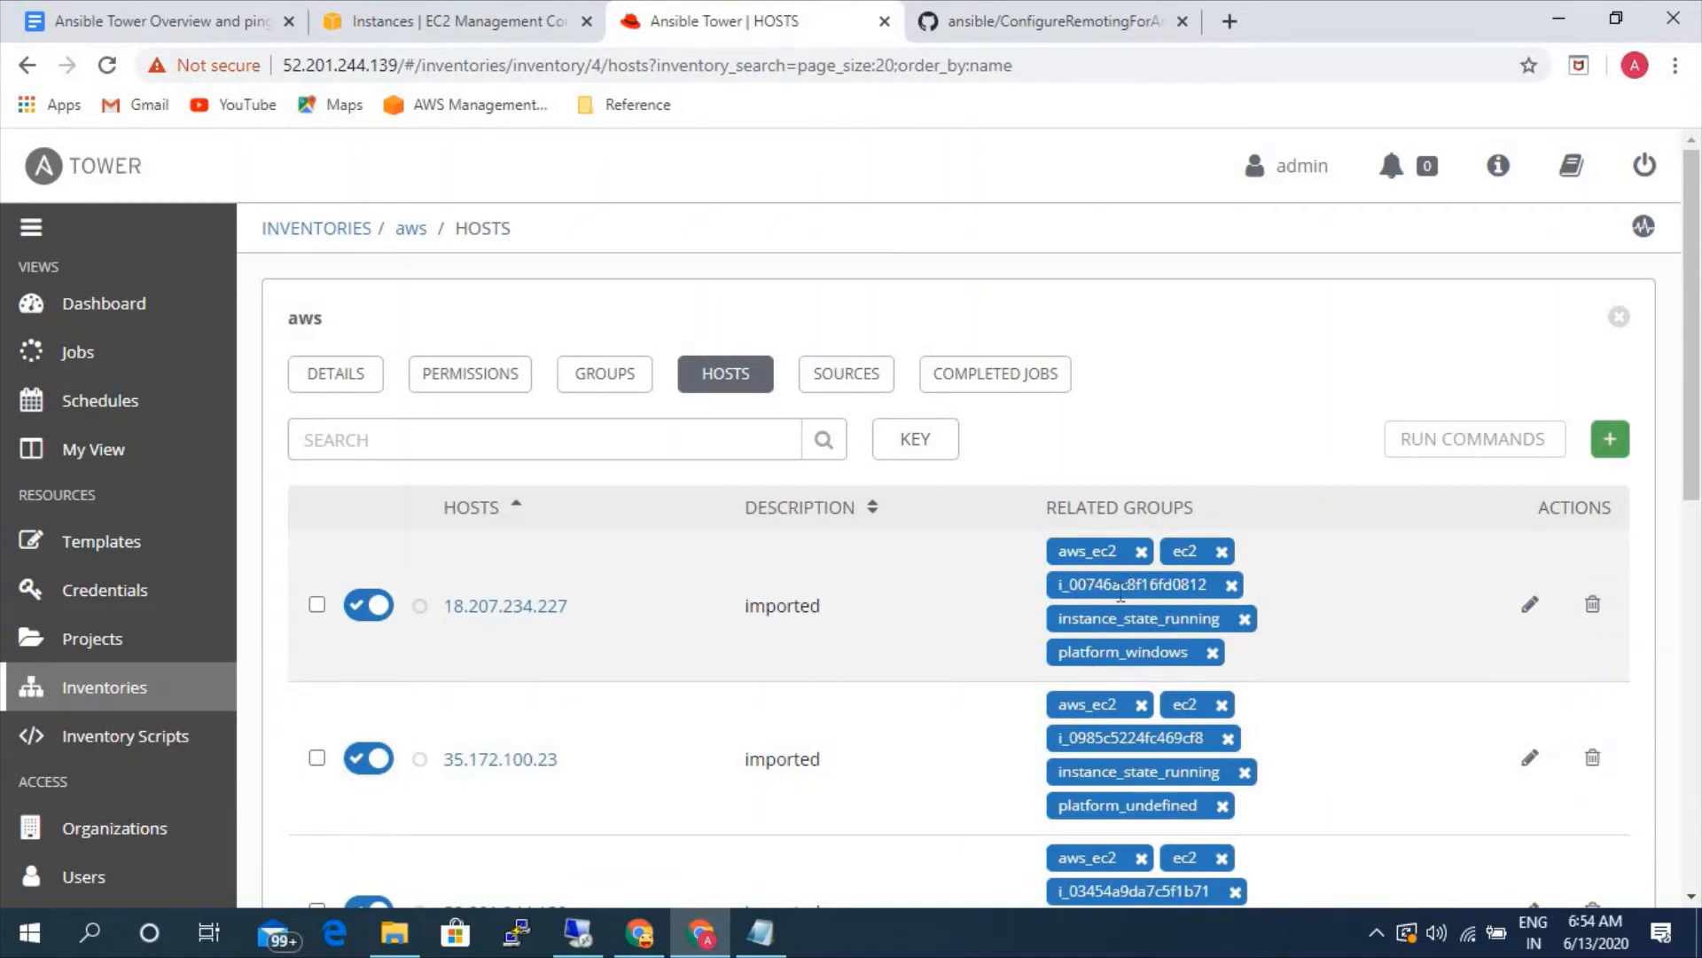
{"action": "scroll", "coordinate": [851, 723], "scroll_direction": "down", "scroll_amount": 4}
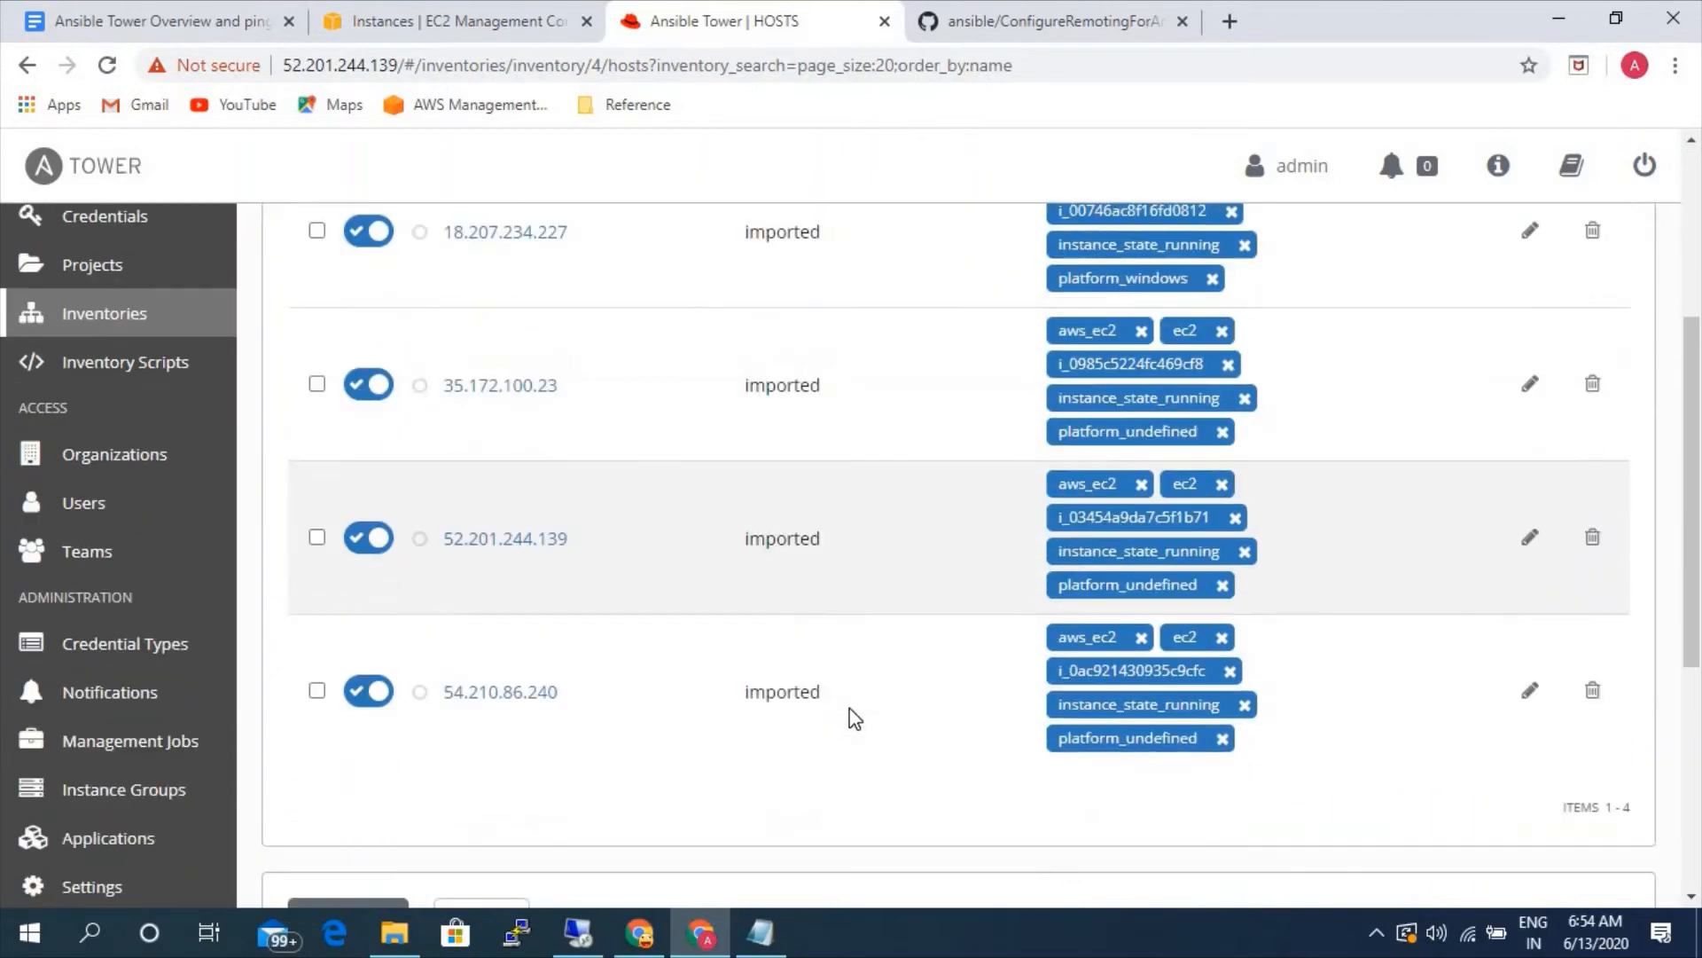
{"action": "scroll", "coordinate": [854, 718], "scroll_direction": "up", "scroll_amount": 1}
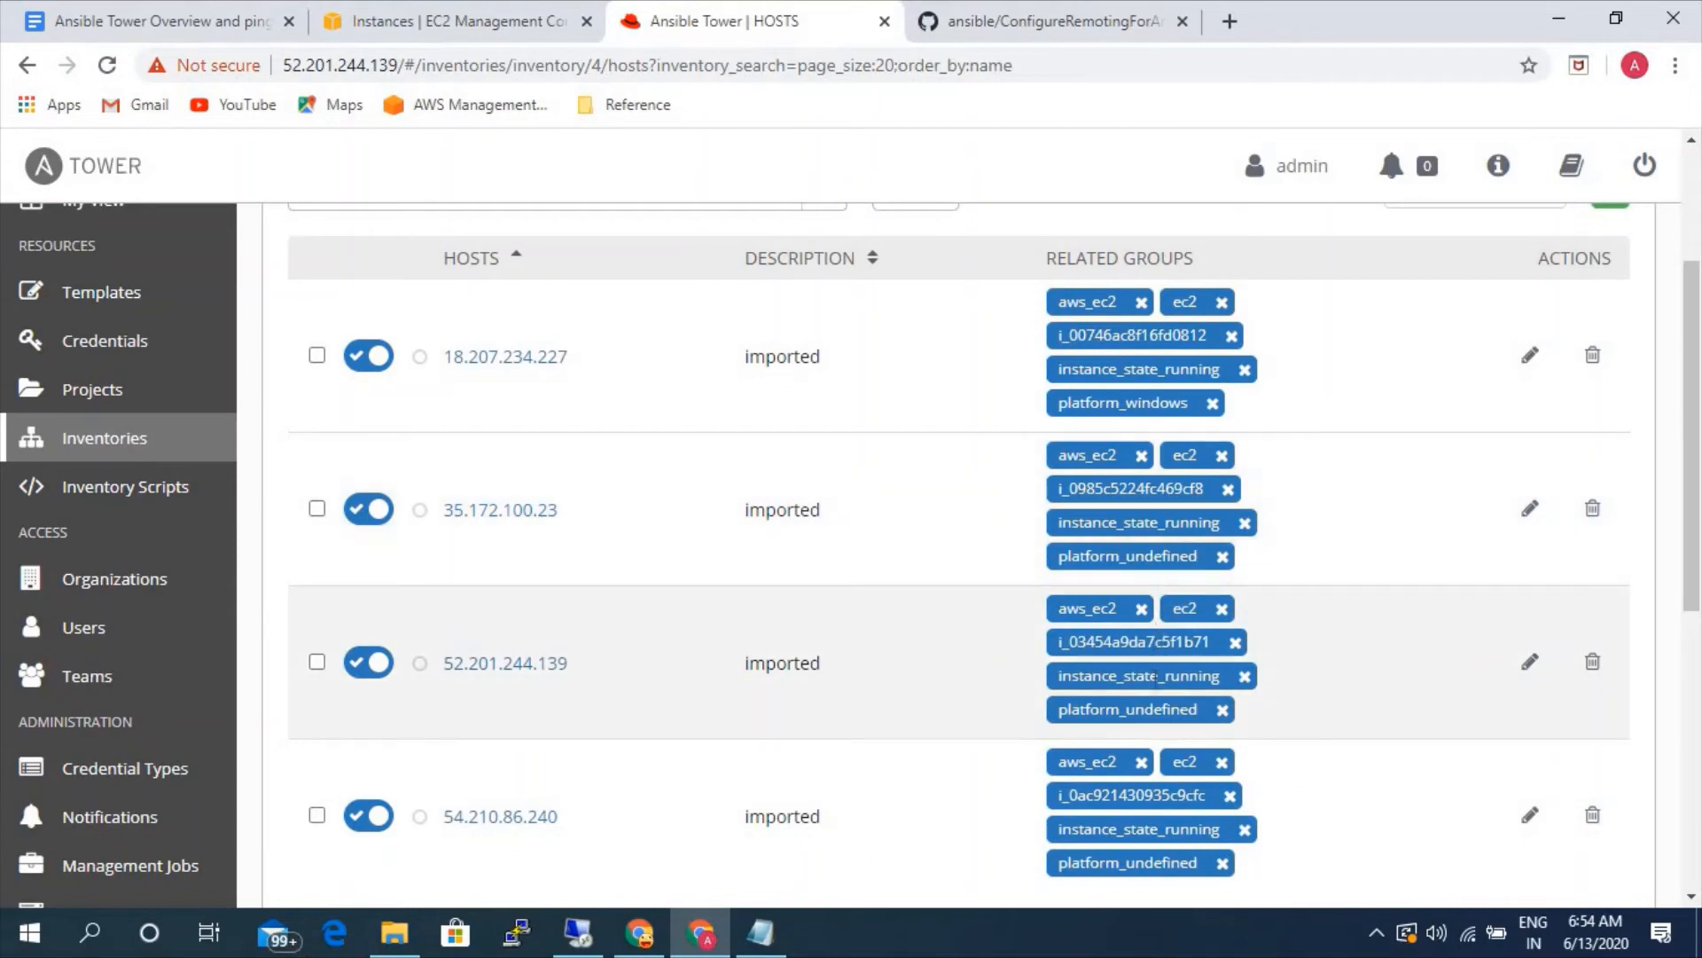
{"action": "scroll", "coordinate": [1155, 683], "scroll_direction": "down", "scroll_amount": 1}
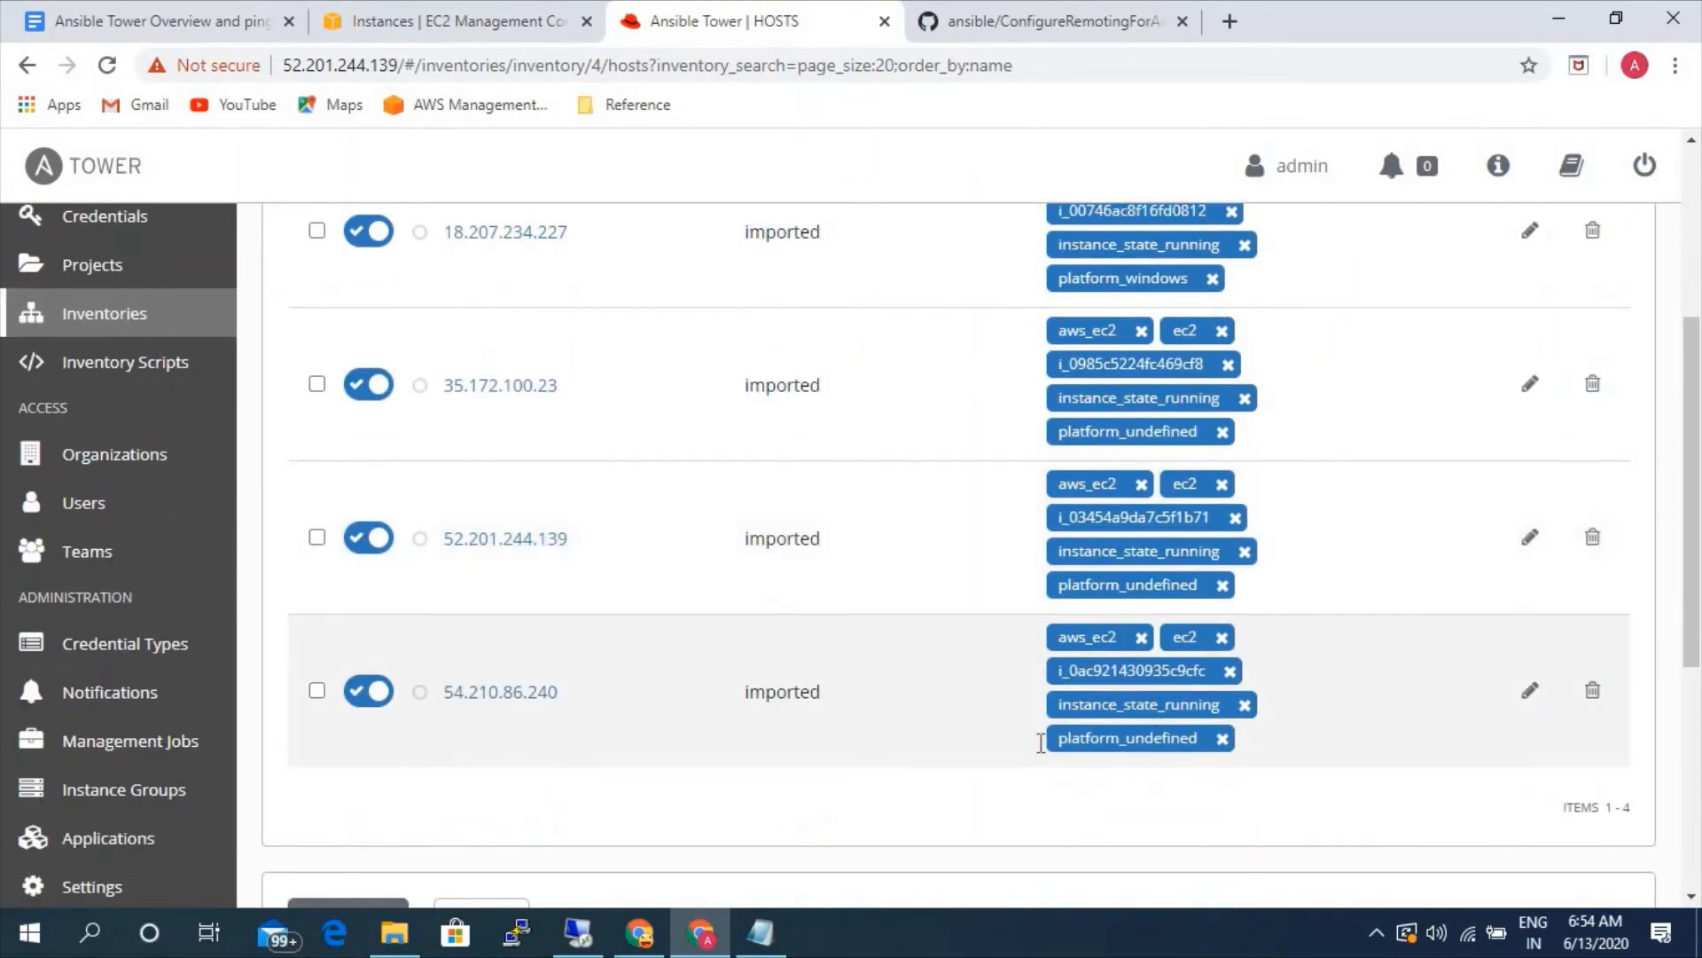
{"action": "scroll", "coordinate": [619, 707], "scroll_direction": "up", "scroll_amount": 2}
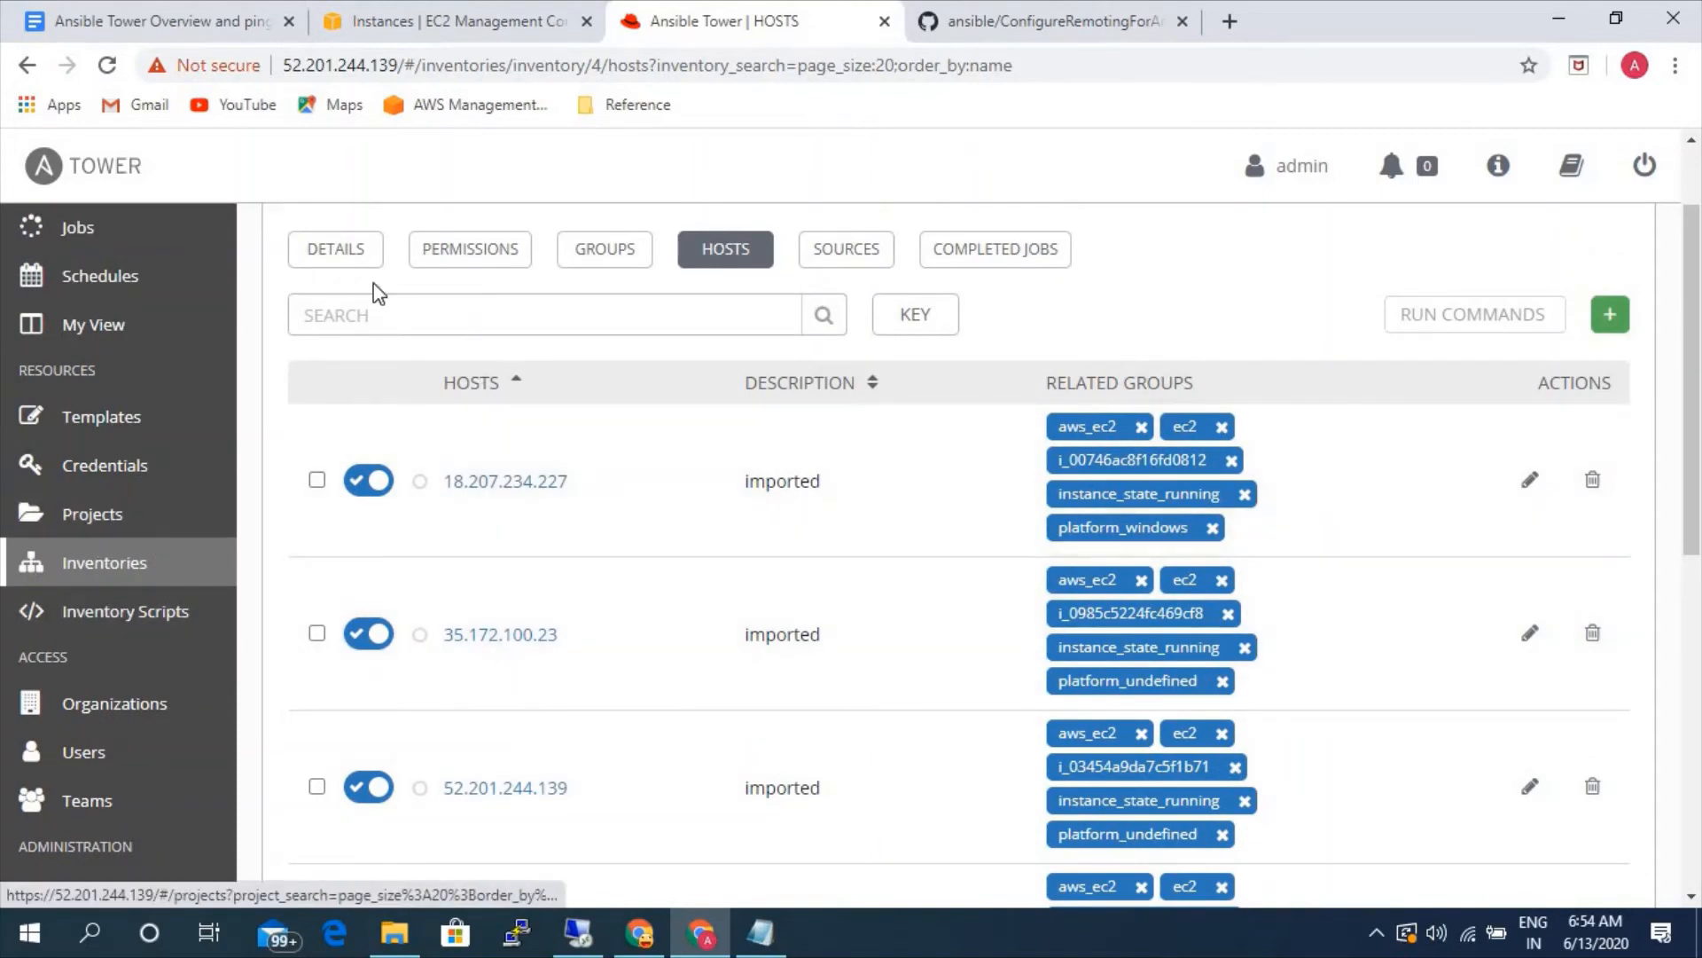
{"action": "scroll", "coordinate": [493, 296], "scroll_direction": "up", "scroll_amount": 1}
{"action": "scroll", "coordinate": [460, 350], "scroll_direction": "up", "scroll_amount": 1}
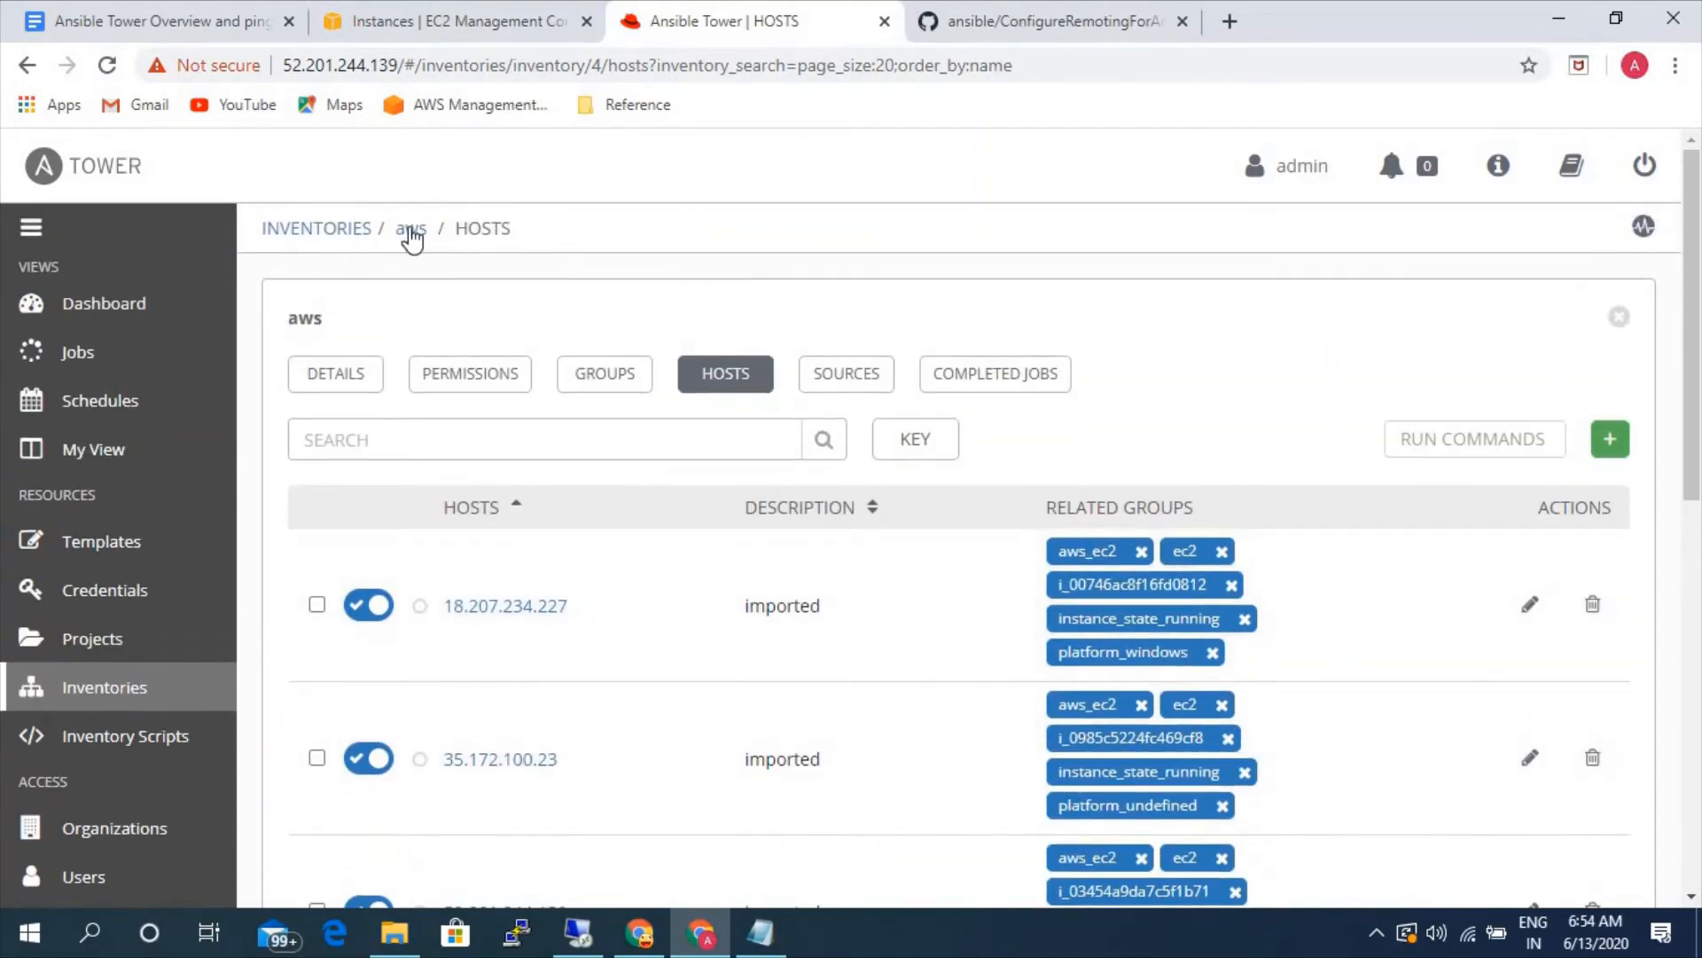
- Leave the aws inventory's hosts, open the projects list and start a new project
{"action": "left_click", "coordinate": [414, 229]}
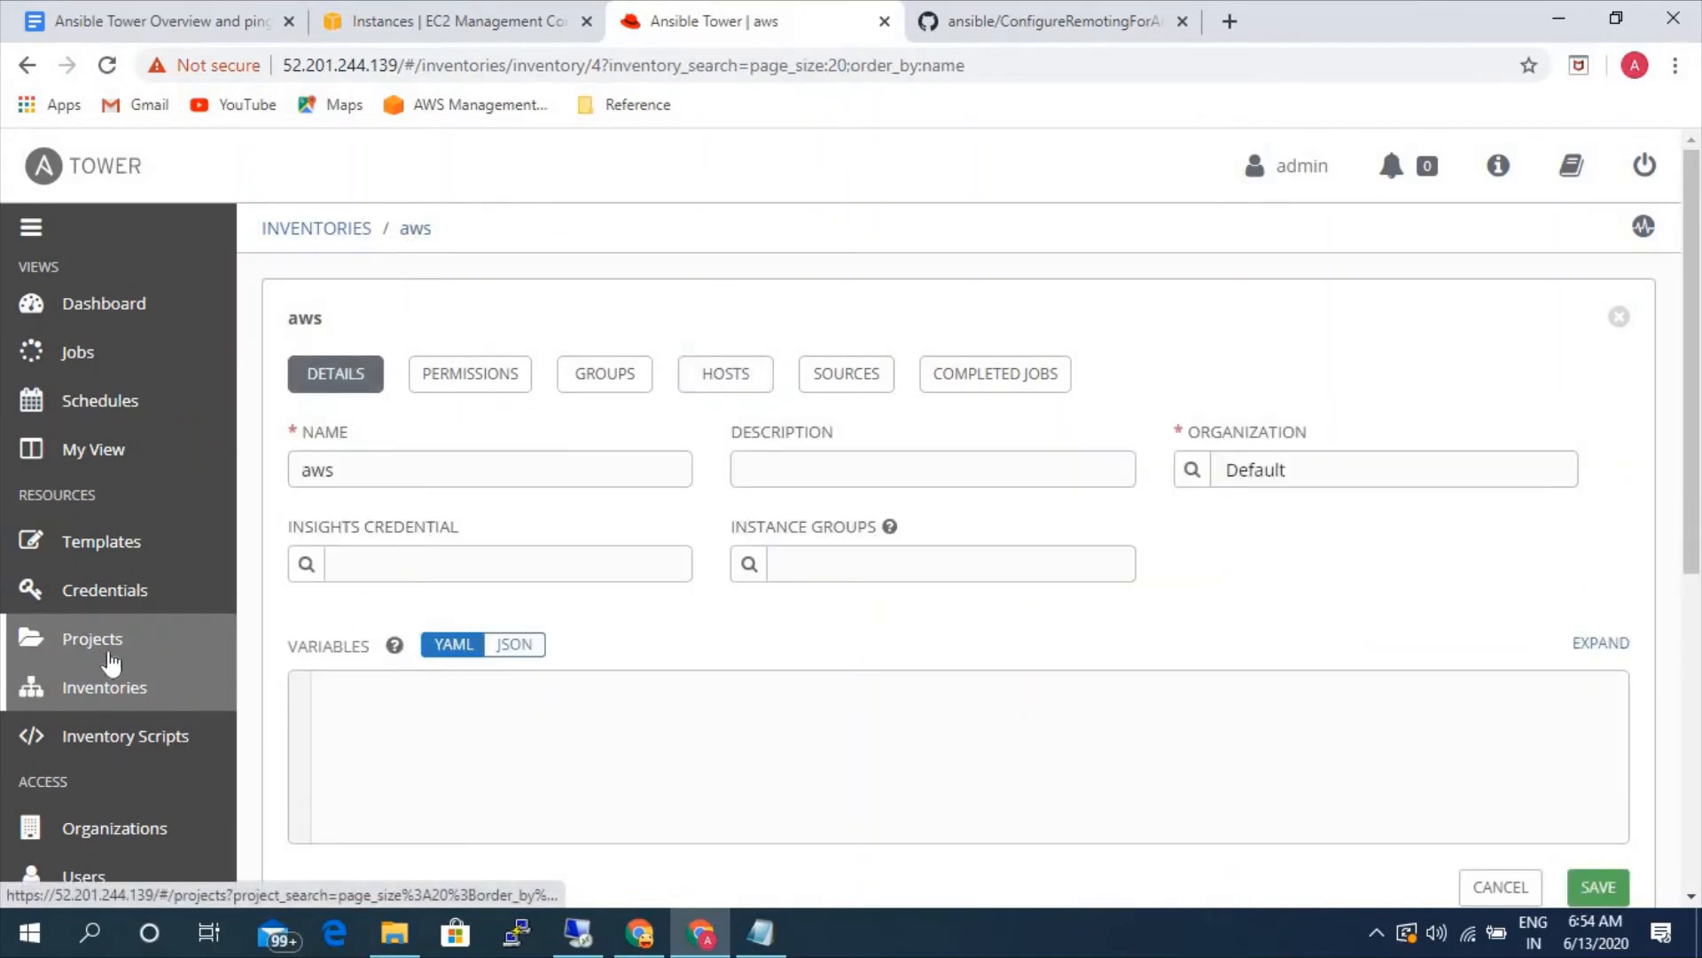
{"action": "left_click", "coordinate": [114, 642]}
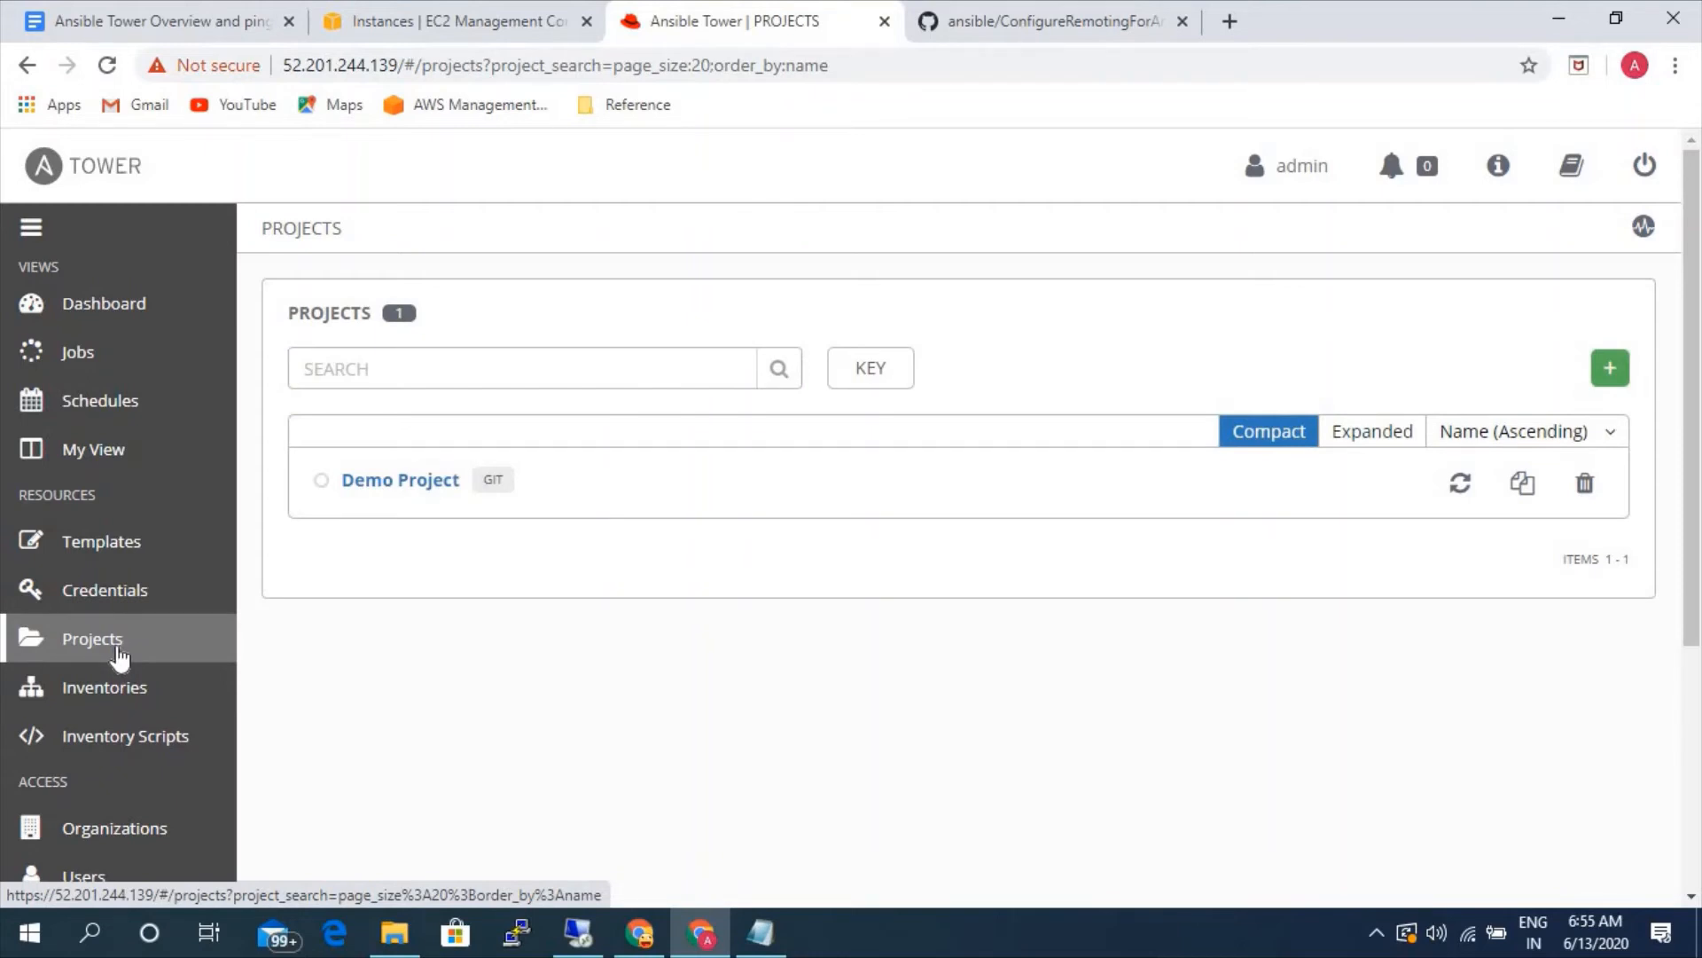
{"action": "left_click", "coordinate": [1604, 377]}
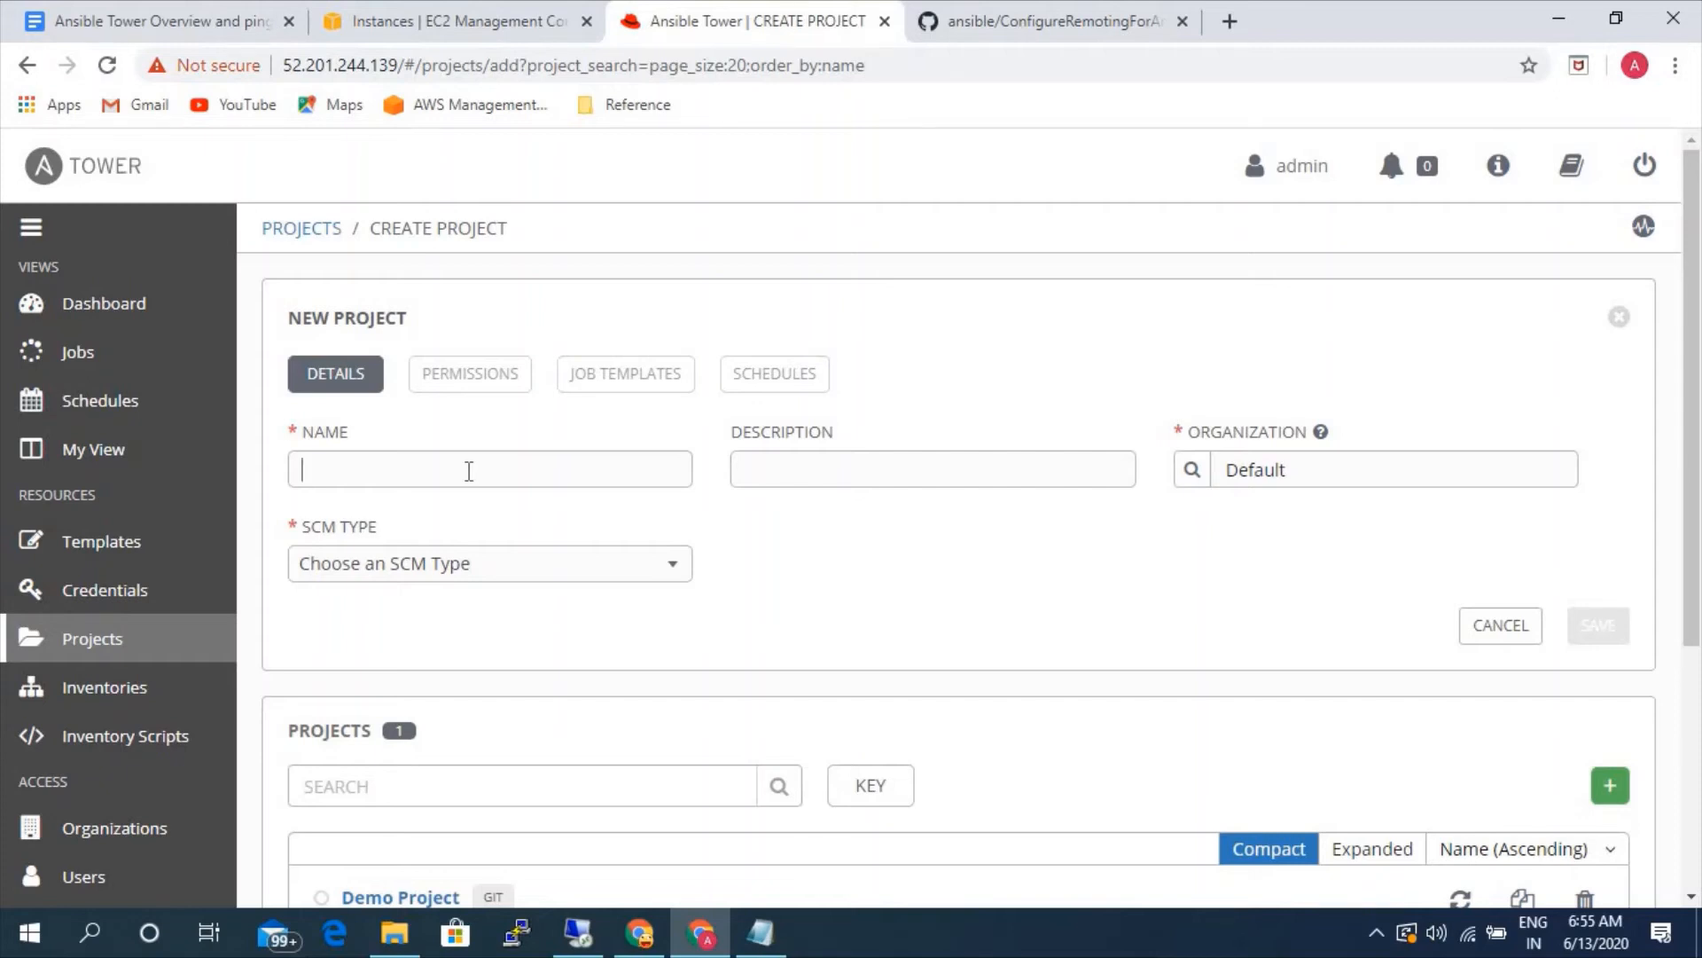
{"action": "type", "text": "apache-manual"}
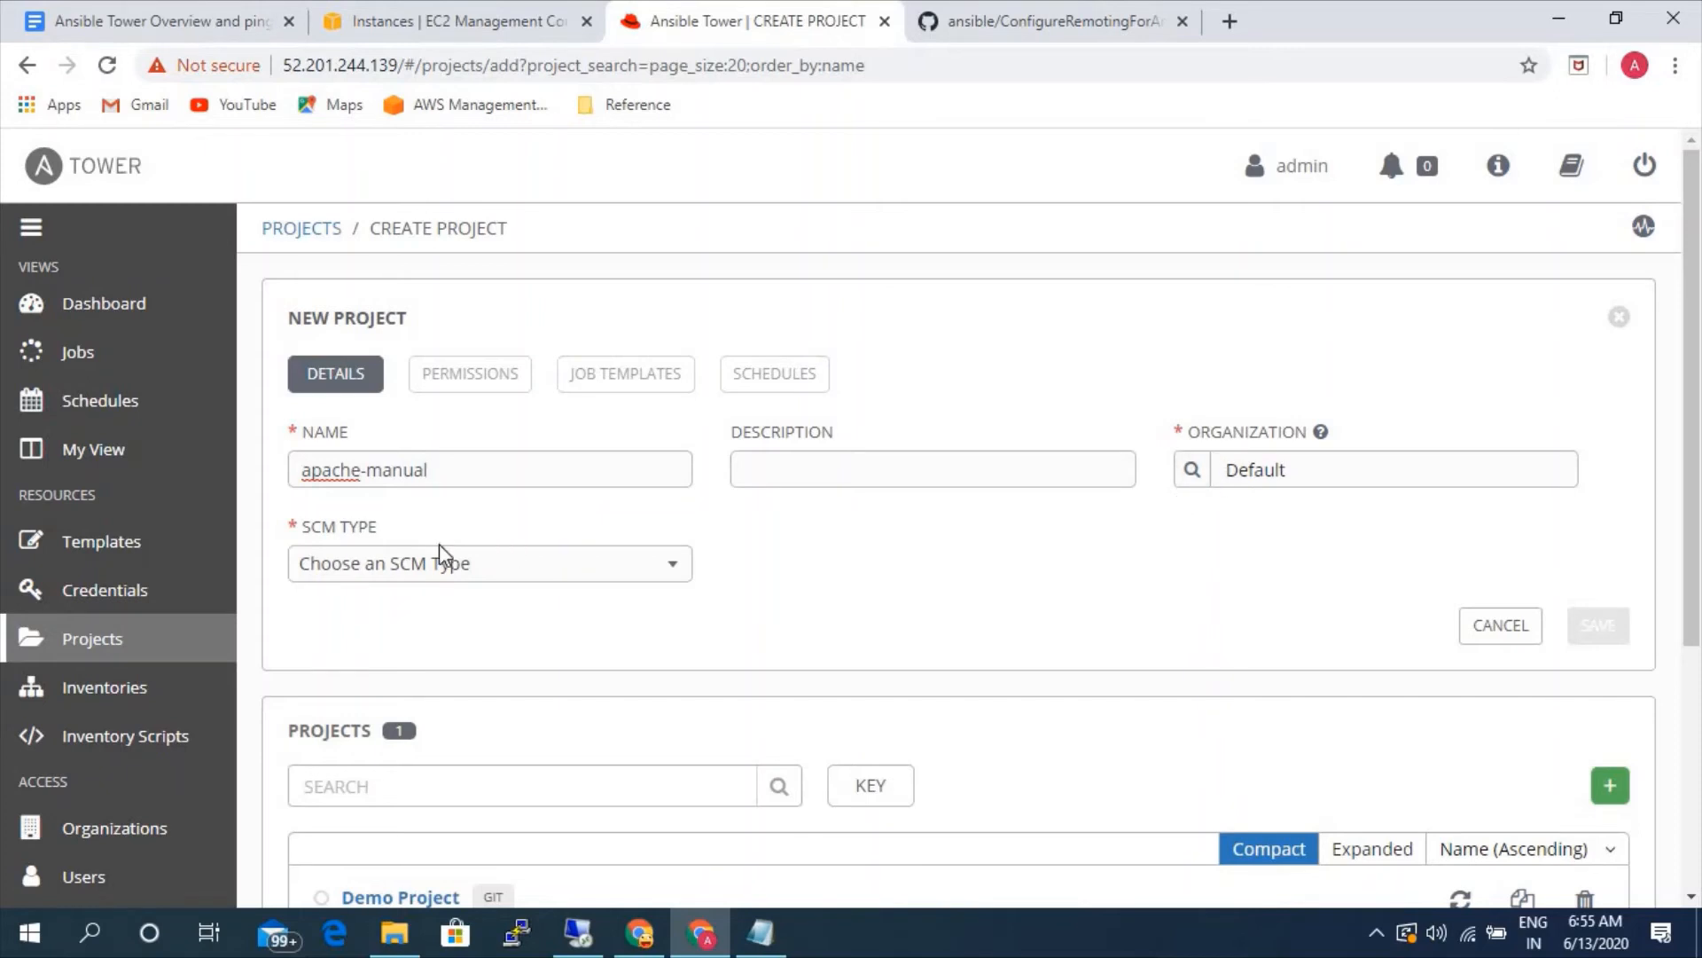
{"action": "left_click", "coordinate": [410, 572]}
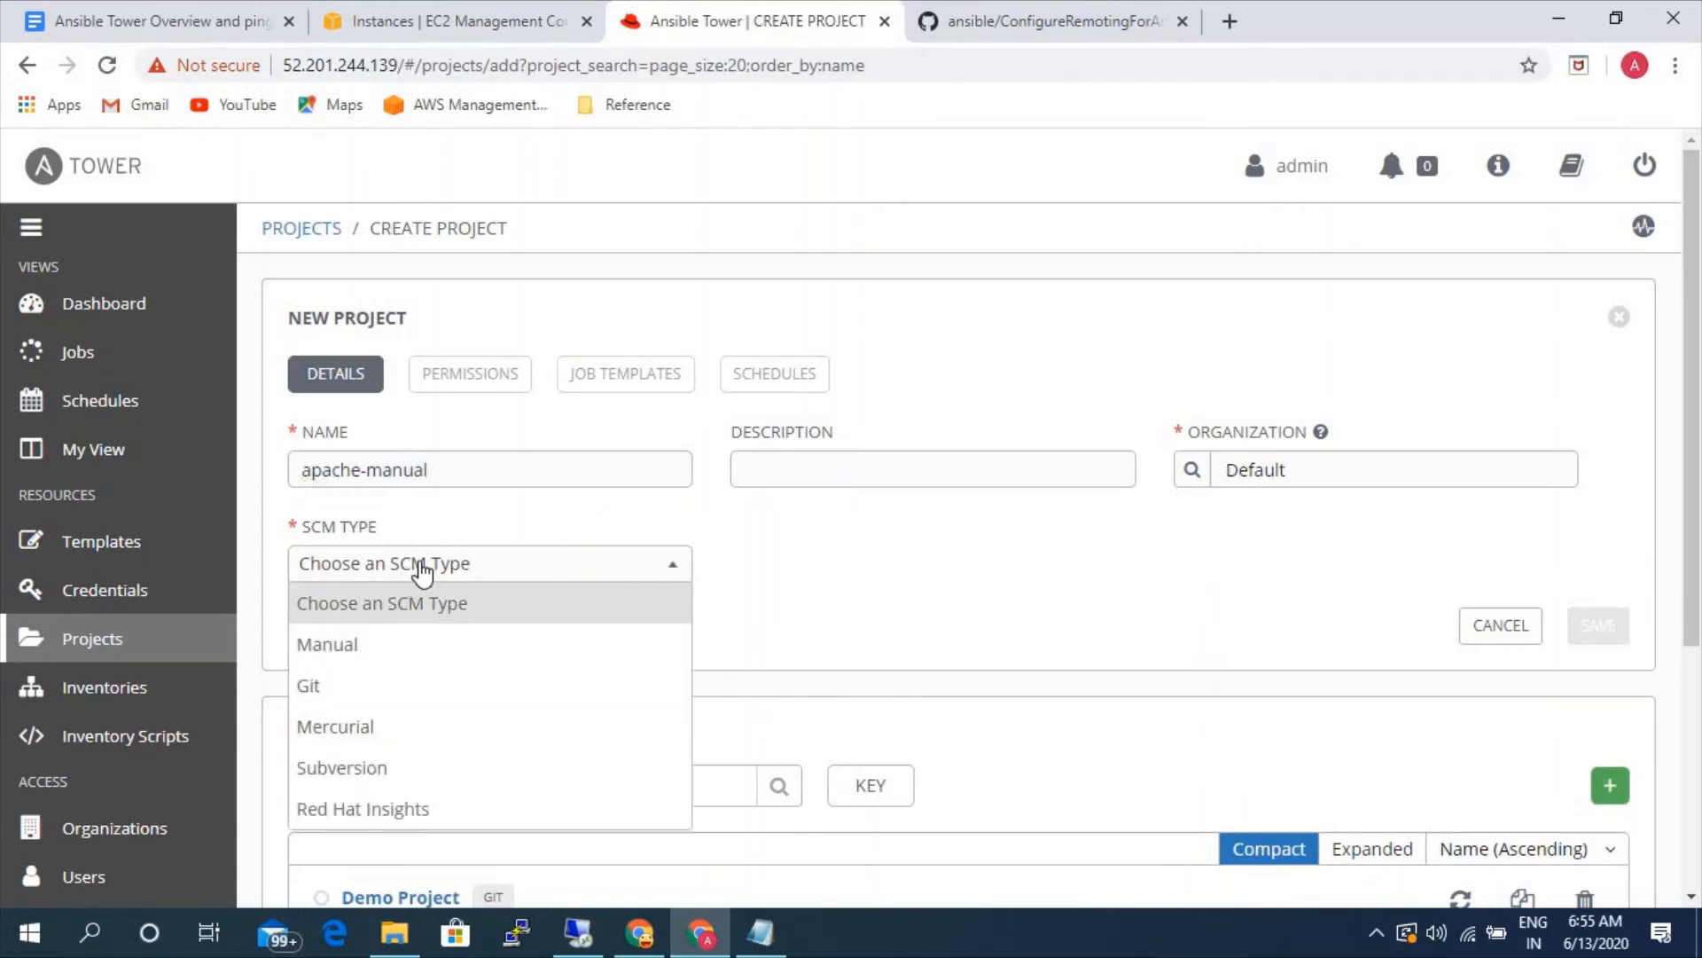
{"action": "left_click", "coordinate": [343, 657]}
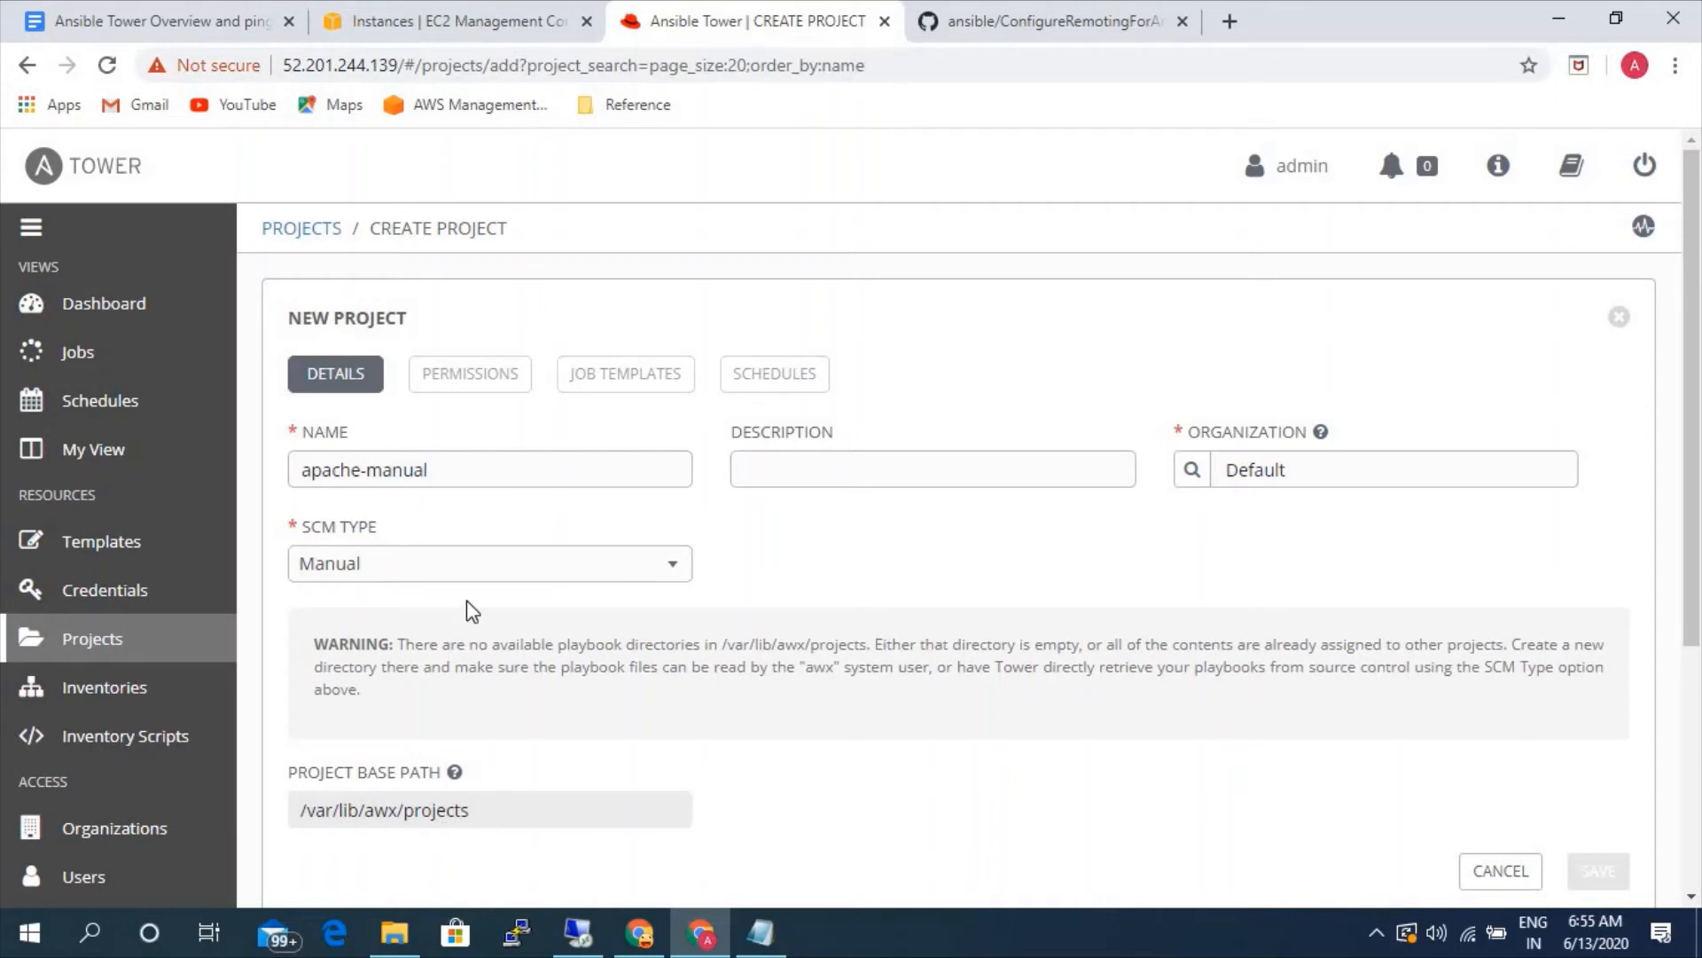
{"action": "left_click", "coordinate": [476, 571]}
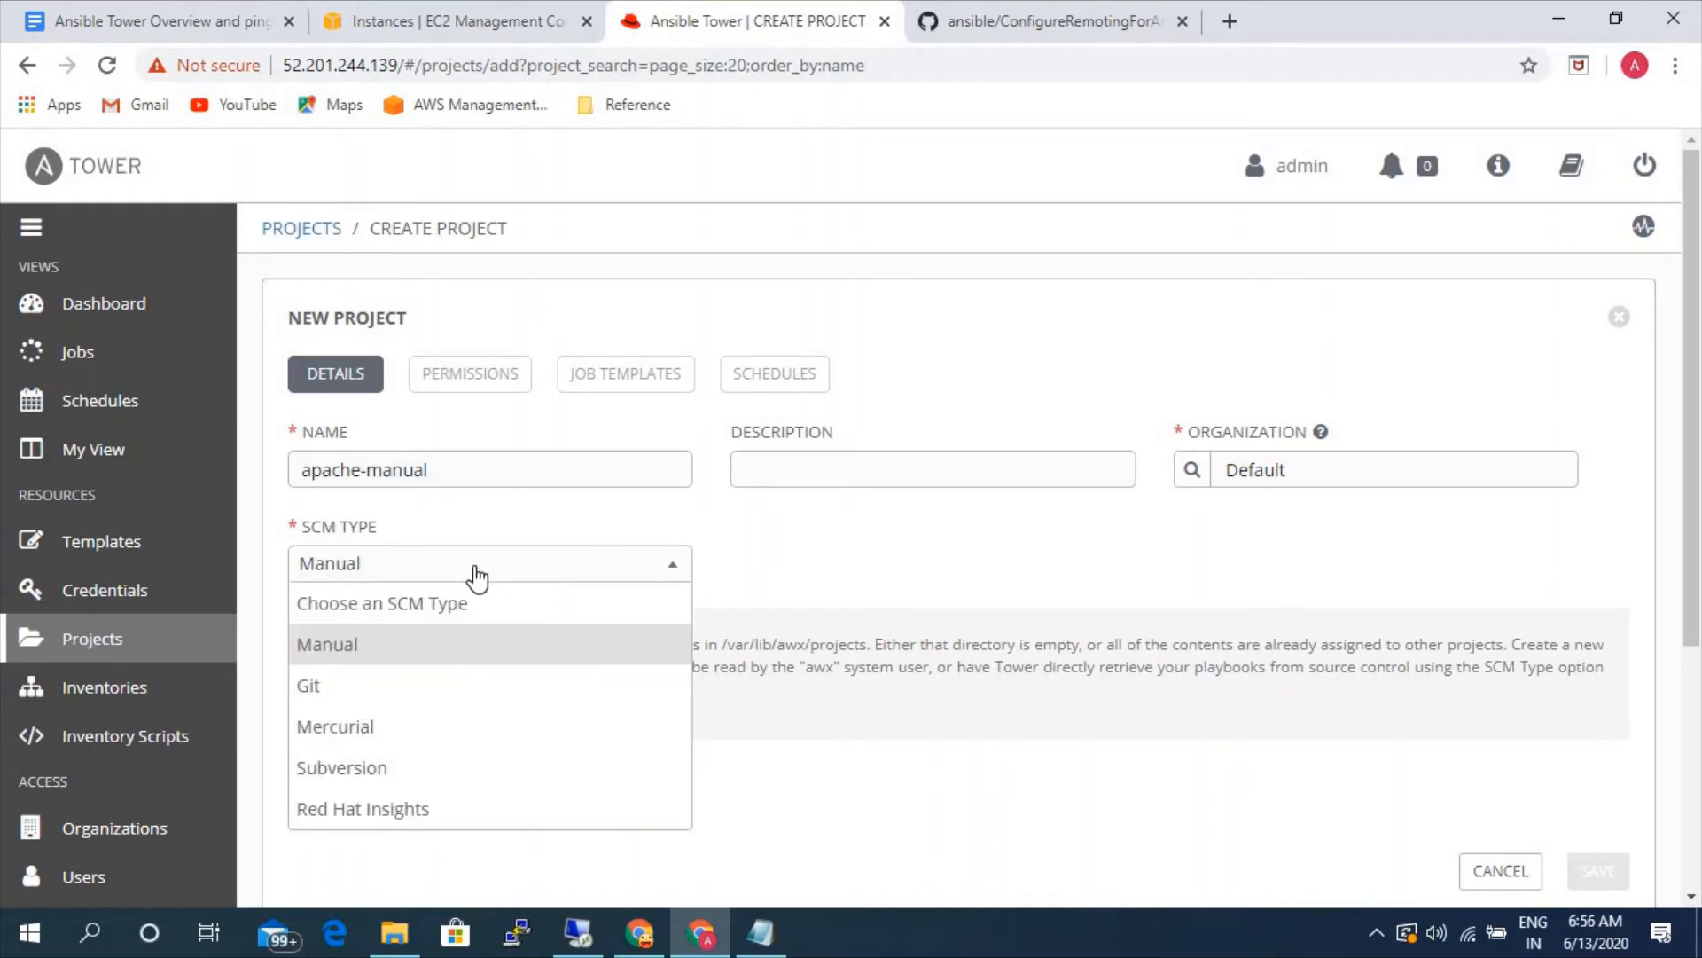
{"action": "left_click", "coordinate": [350, 688]}
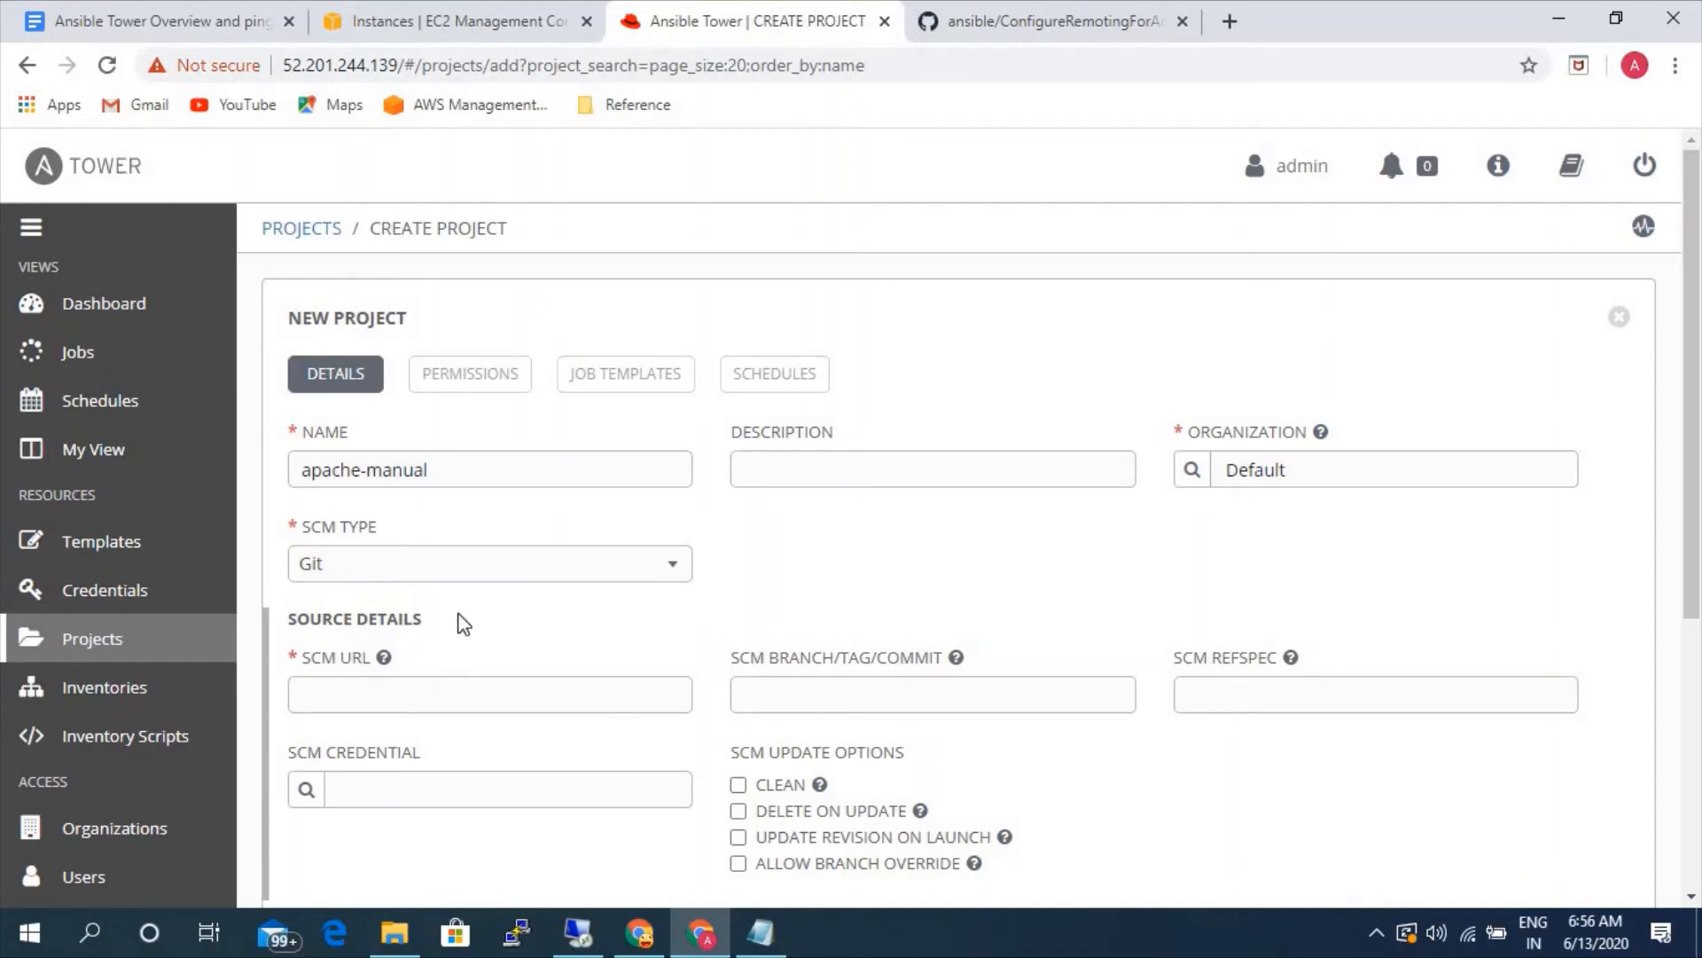
{"action": "left_click", "coordinate": [454, 572]}
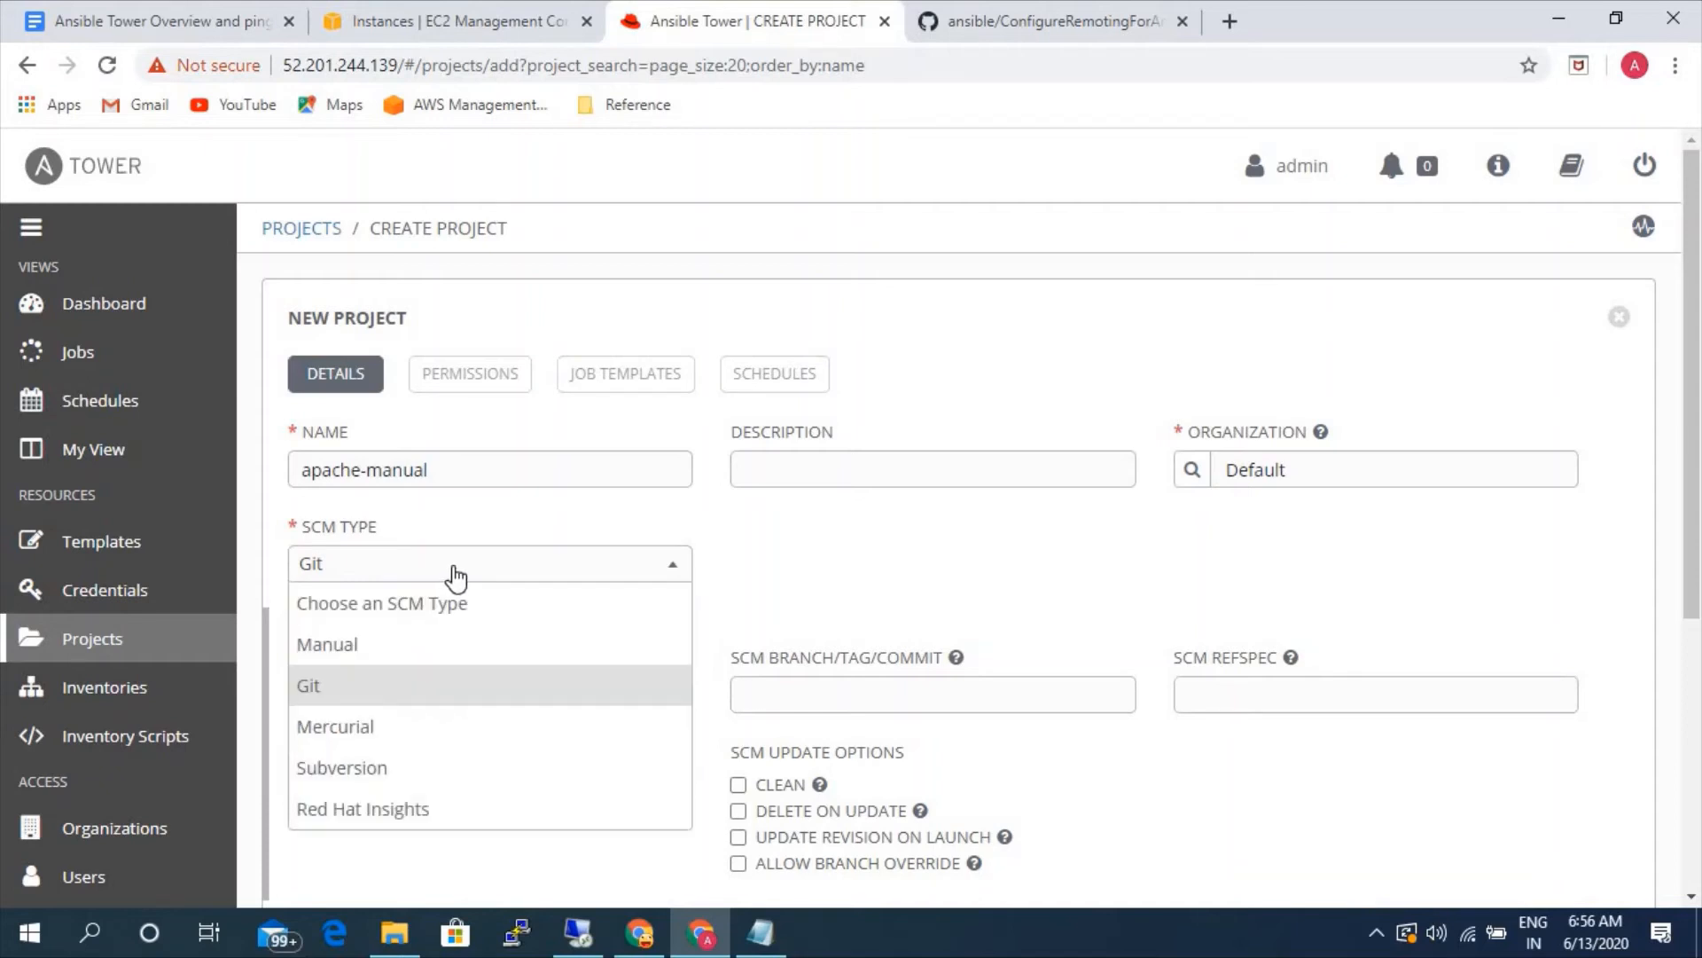
{"action": "left_click", "coordinate": [838, 577]}
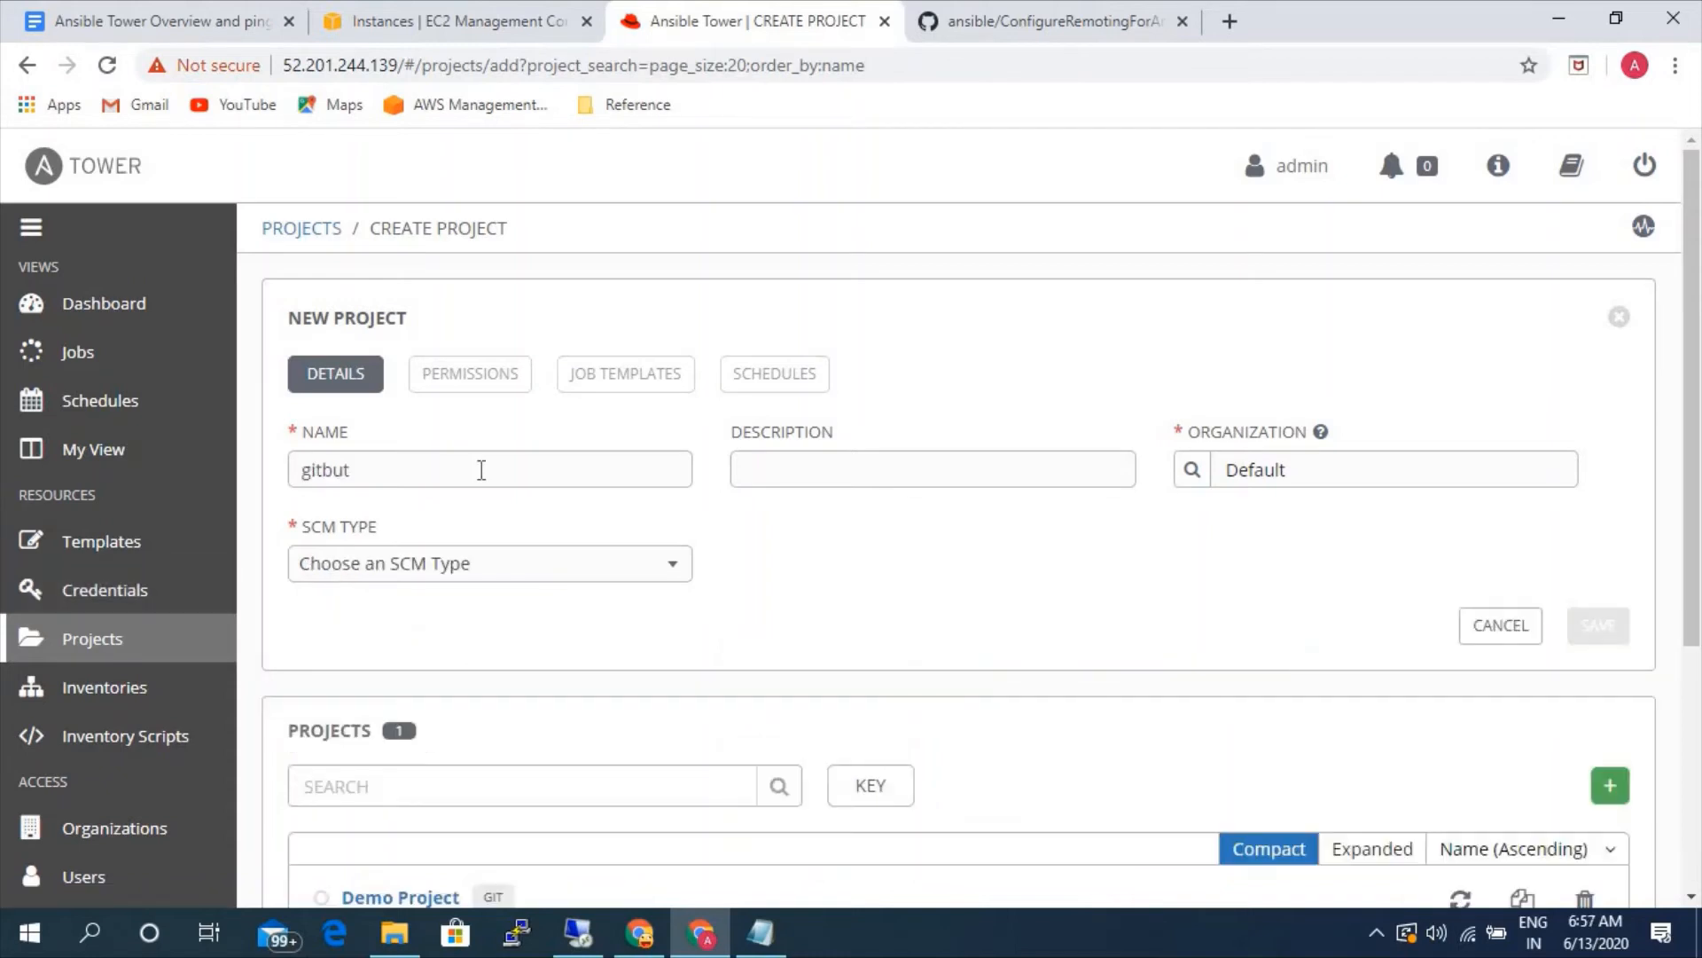
- Name the new project gitbut-playbook and set its SCM type to Git
{"action": "type", "text": "-playbook"}
{"action": "left_click", "coordinate": [396, 578]}
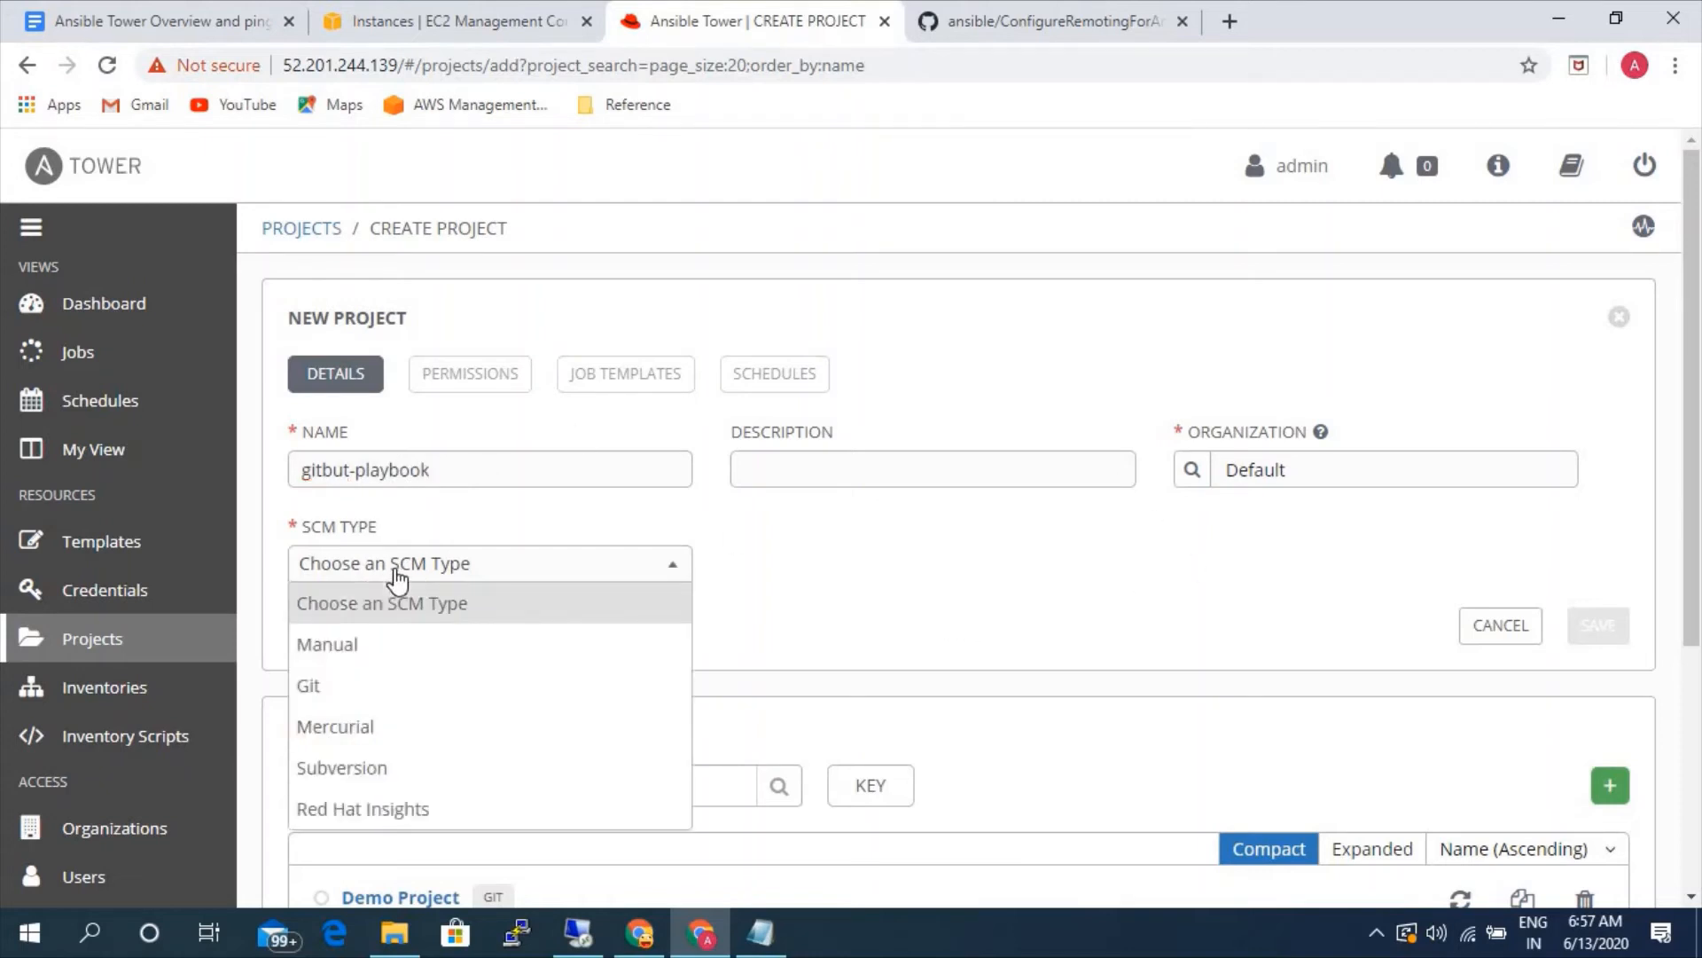
{"action": "left_click", "coordinate": [344, 685]}
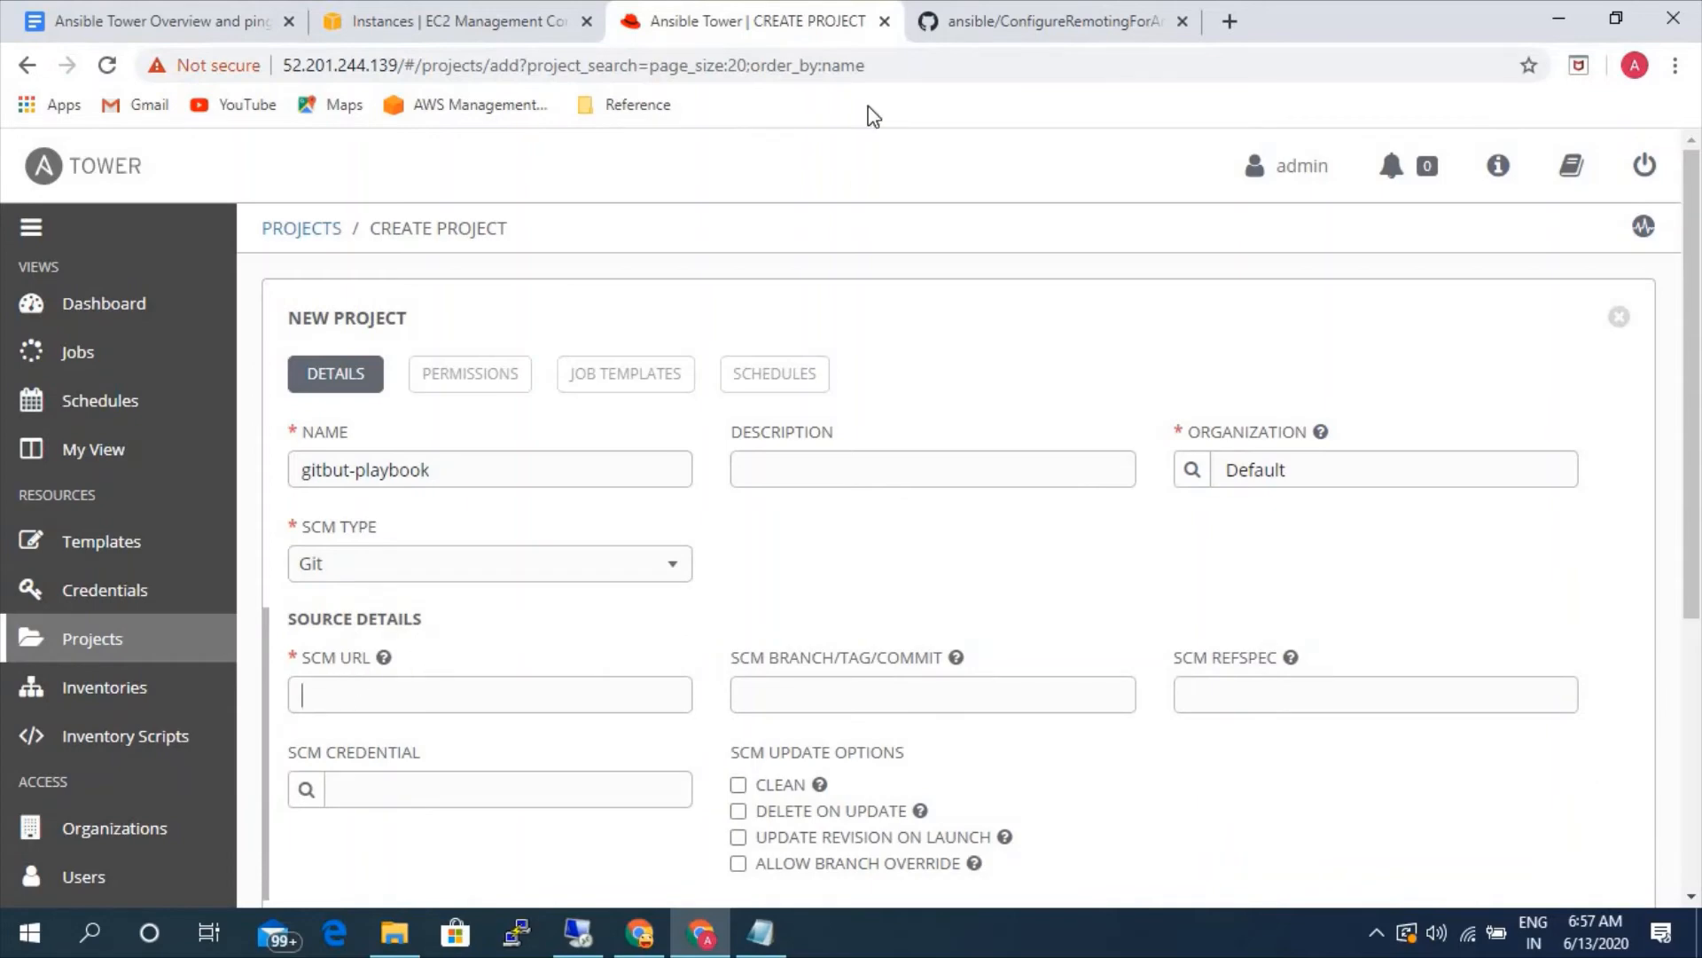
{"action": "left_click", "coordinate": [1037, 27]}
{"action": "scroll", "coordinate": [232, 460], "scroll_direction": "up", "scroll_amount": 9}
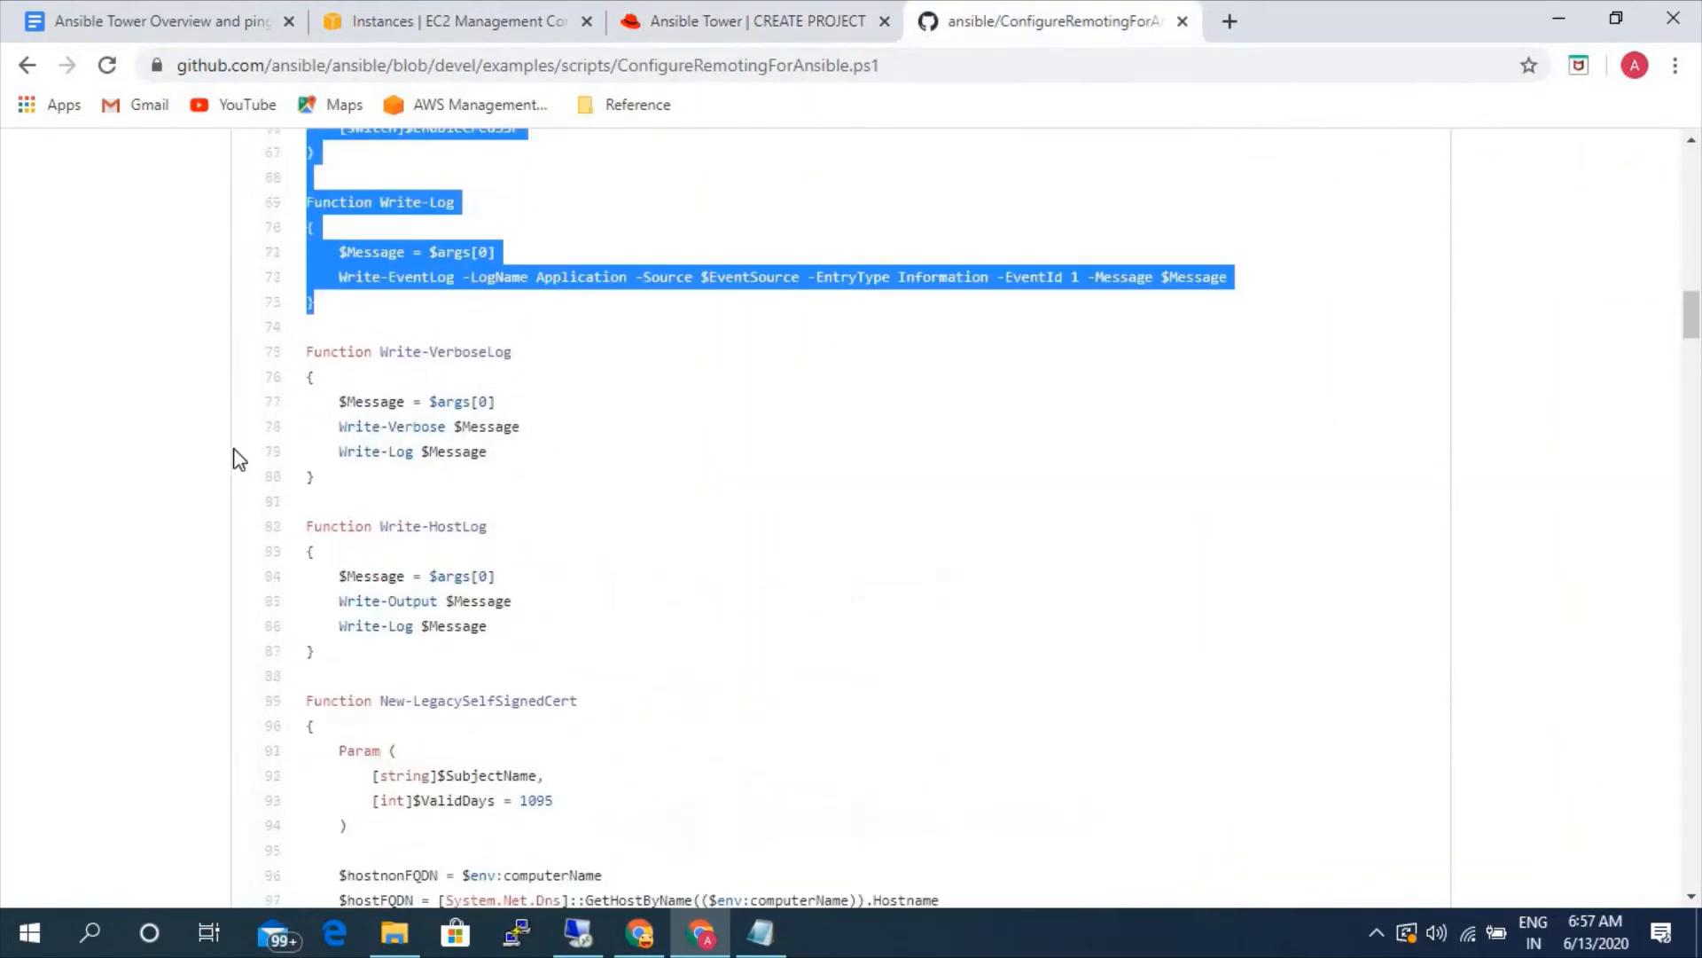
{"action": "scroll", "coordinate": [150, 497], "scroll_direction": "up", "scroll_amount": 12}
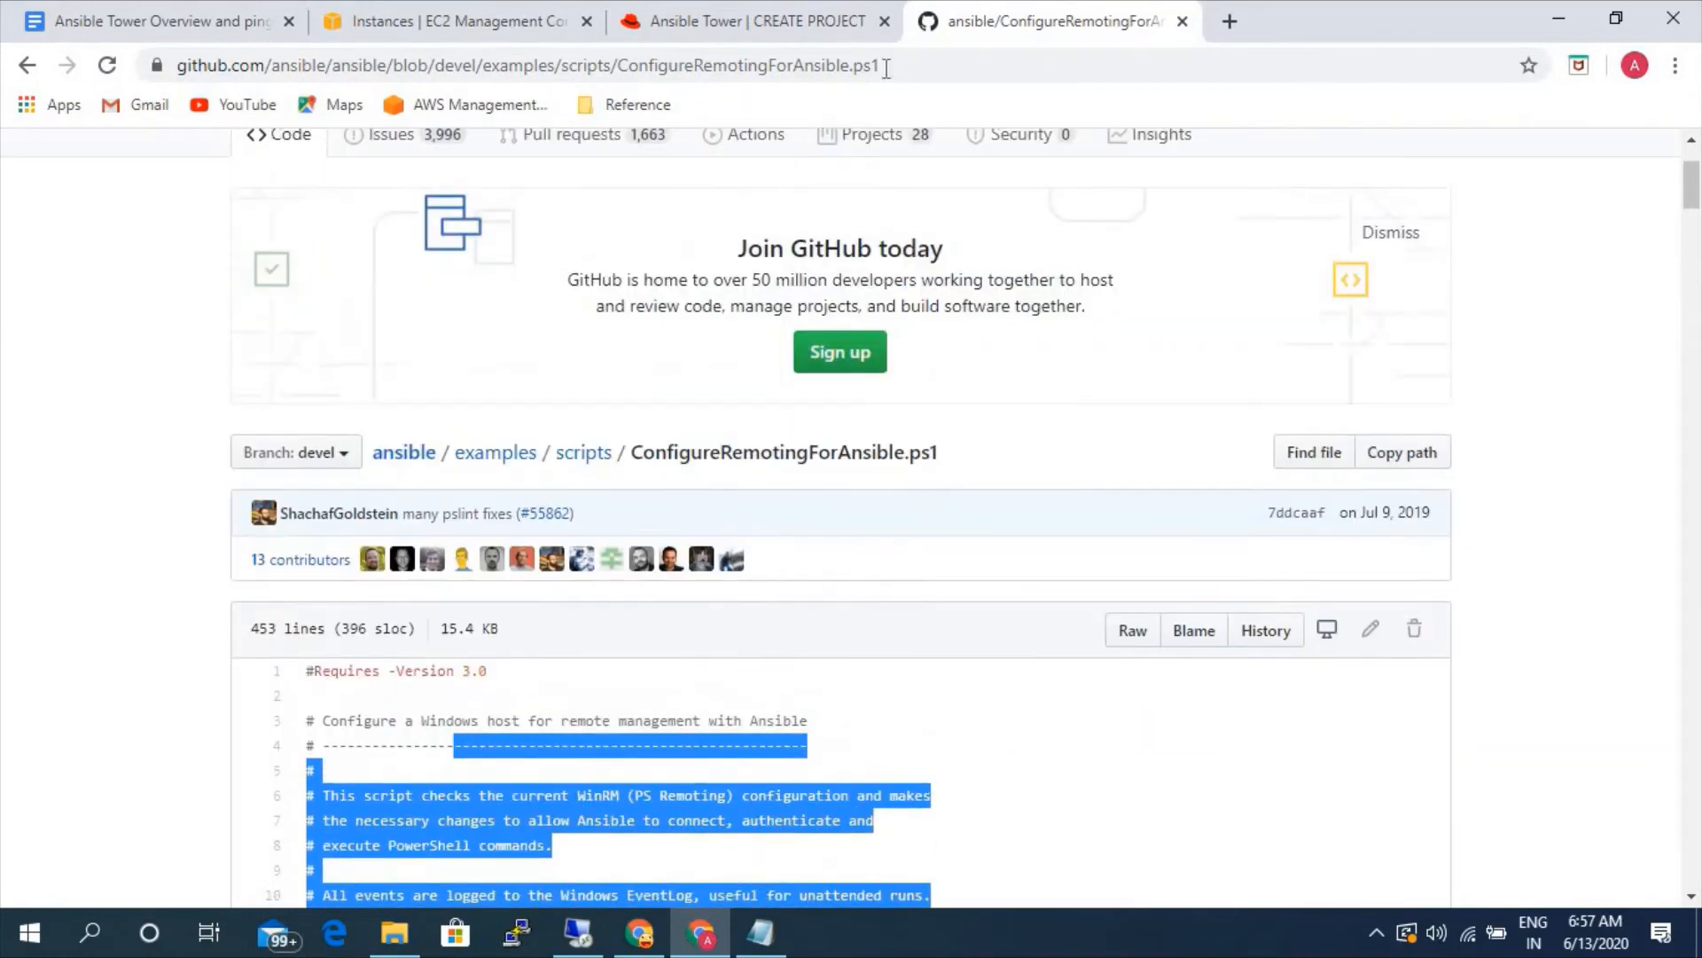
{"action": "left_click", "coordinate": [913, 65]}
- Switch to the signed-in GitHub window, open the httpd repository and copy its URL
{"action": "key", "text": "alt+Tab"}
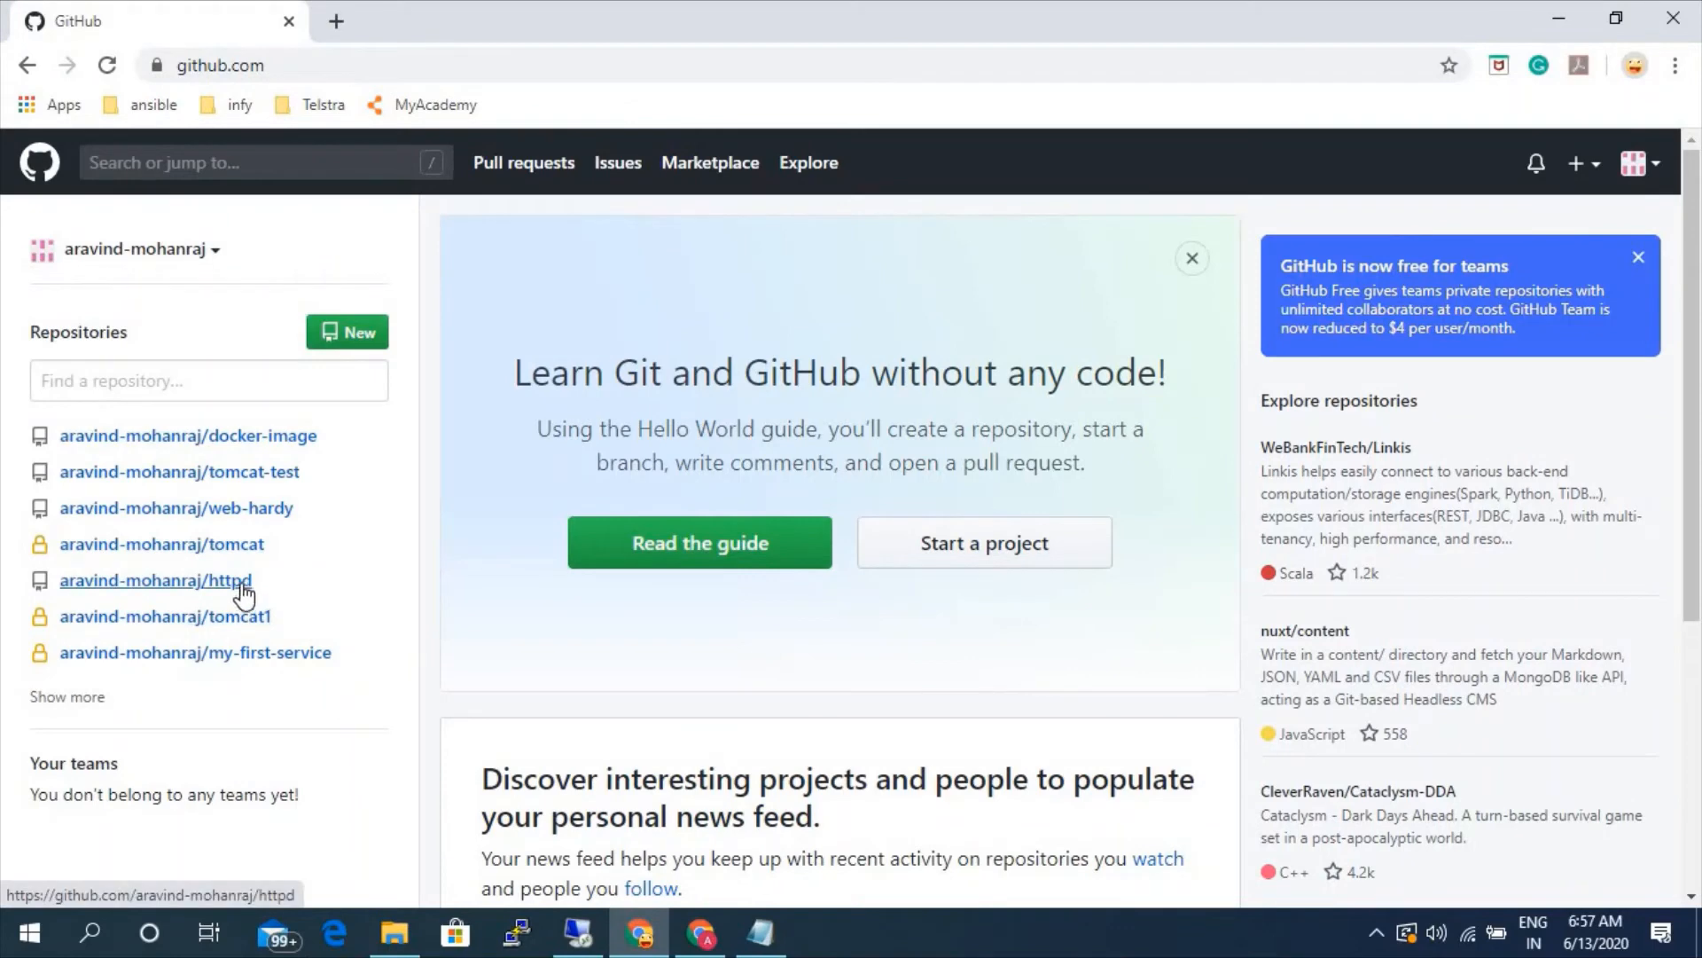
{"action": "left_click", "coordinate": [236, 585]}
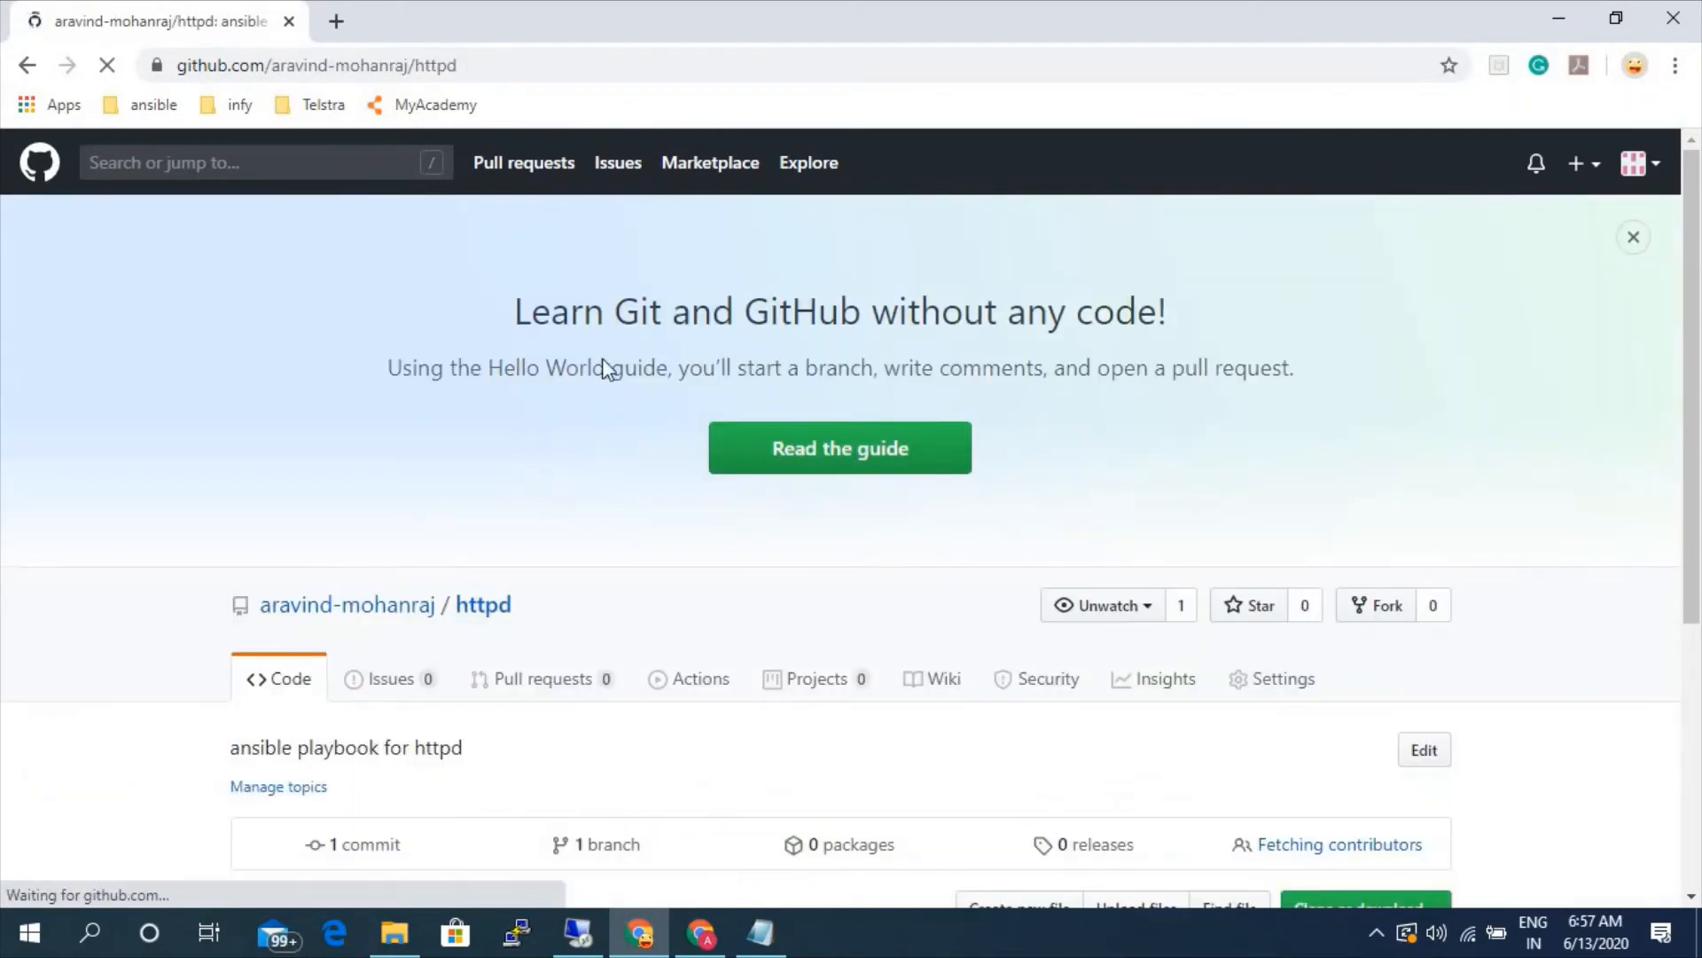
{"action": "left_click", "coordinate": [557, 68]}
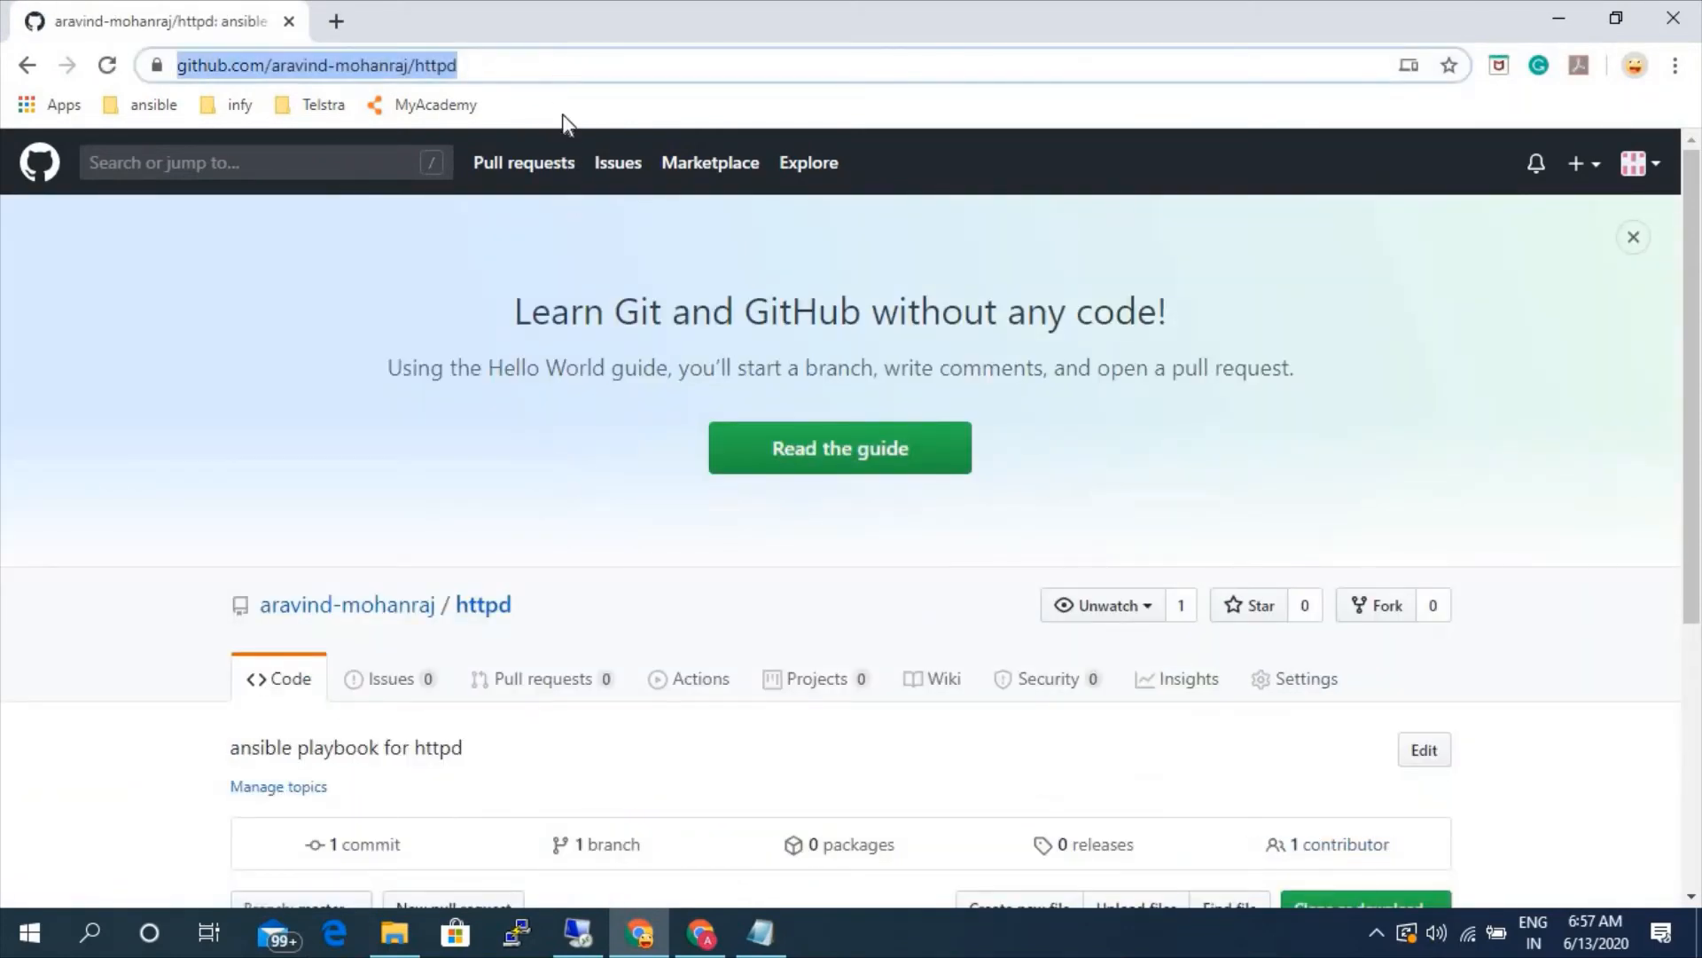
{"action": "scroll", "coordinate": [646, 652], "scroll_direction": "down", "scroll_amount": 4}
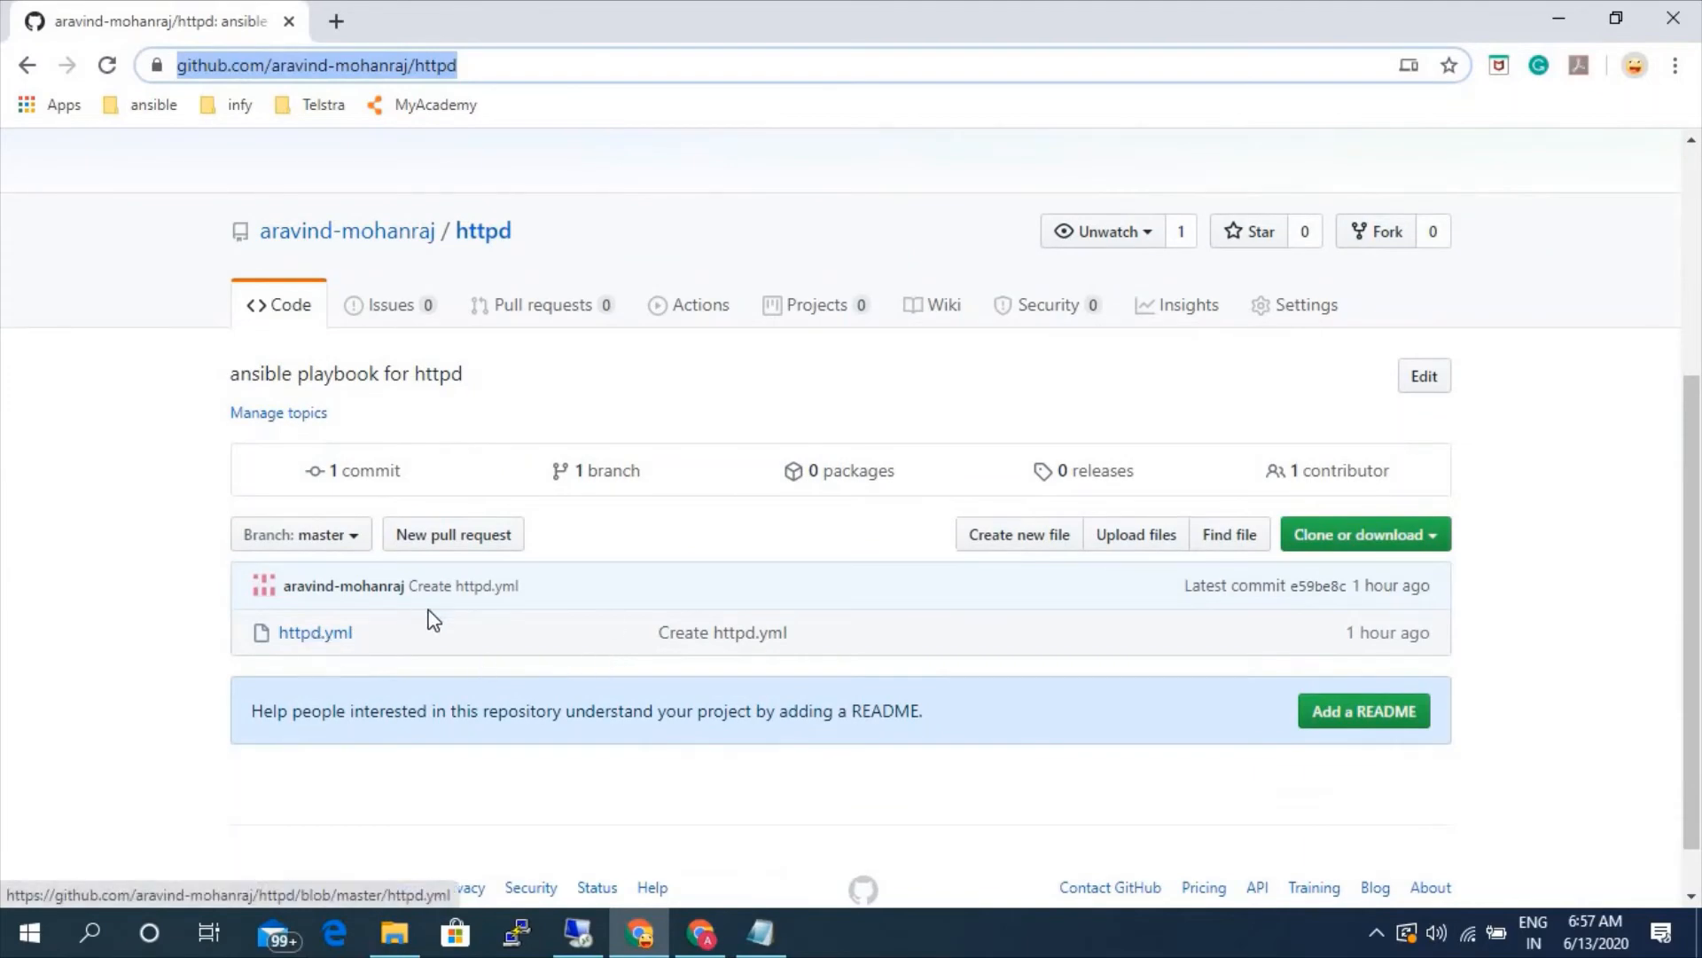
- Return to Ansible Tower, enter the copied httpd repository URL as the project's SCM URL and save the project
{"action": "left_click", "coordinate": [701, 933]}
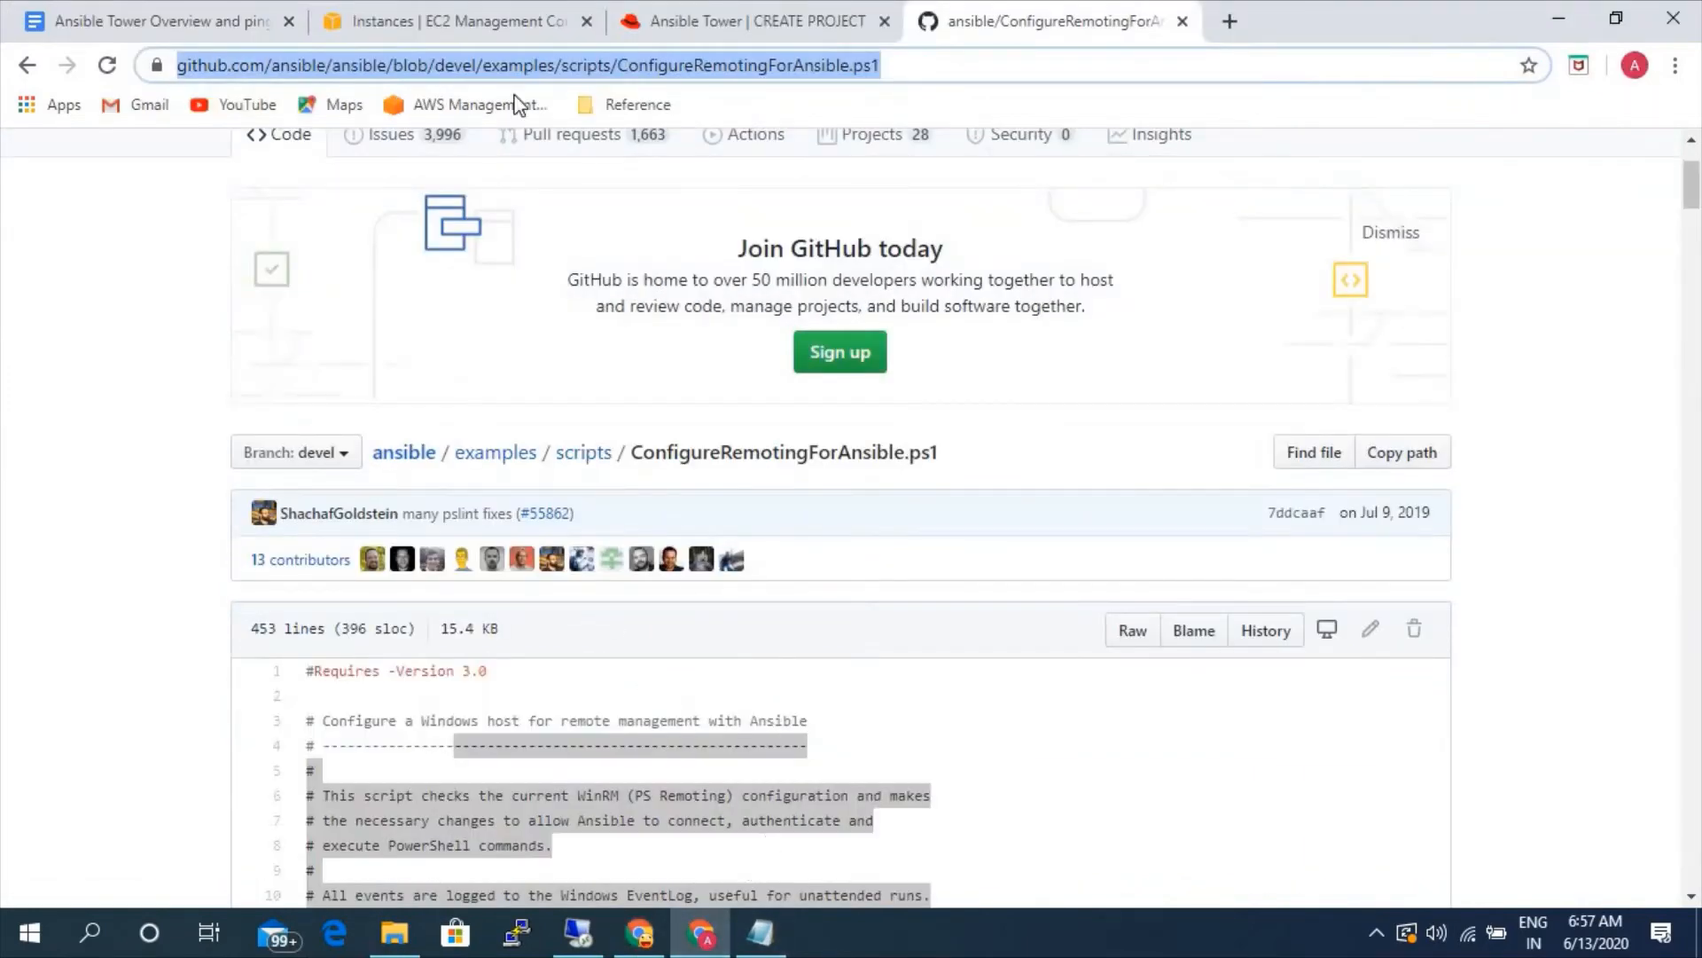
{"action": "left_click", "coordinate": [700, 26]}
{"action": "left_click", "coordinate": [435, 692]}
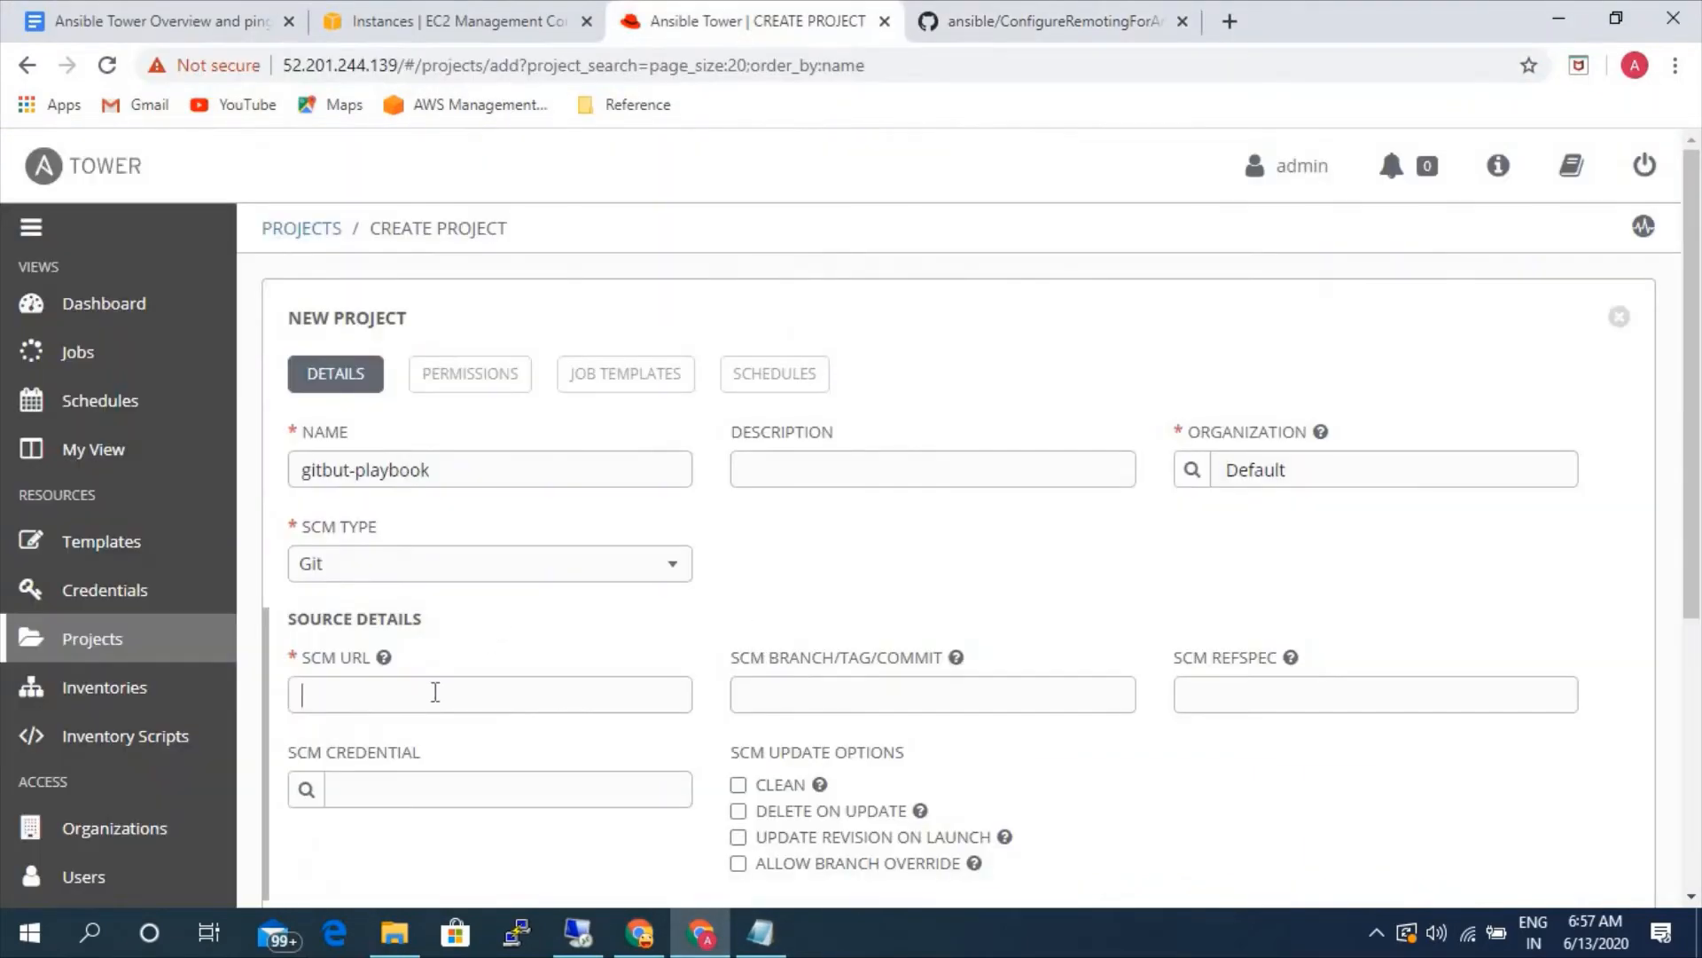
{"action": "type", "text": "https://github.com/aravind-mohanraj/httpd"}
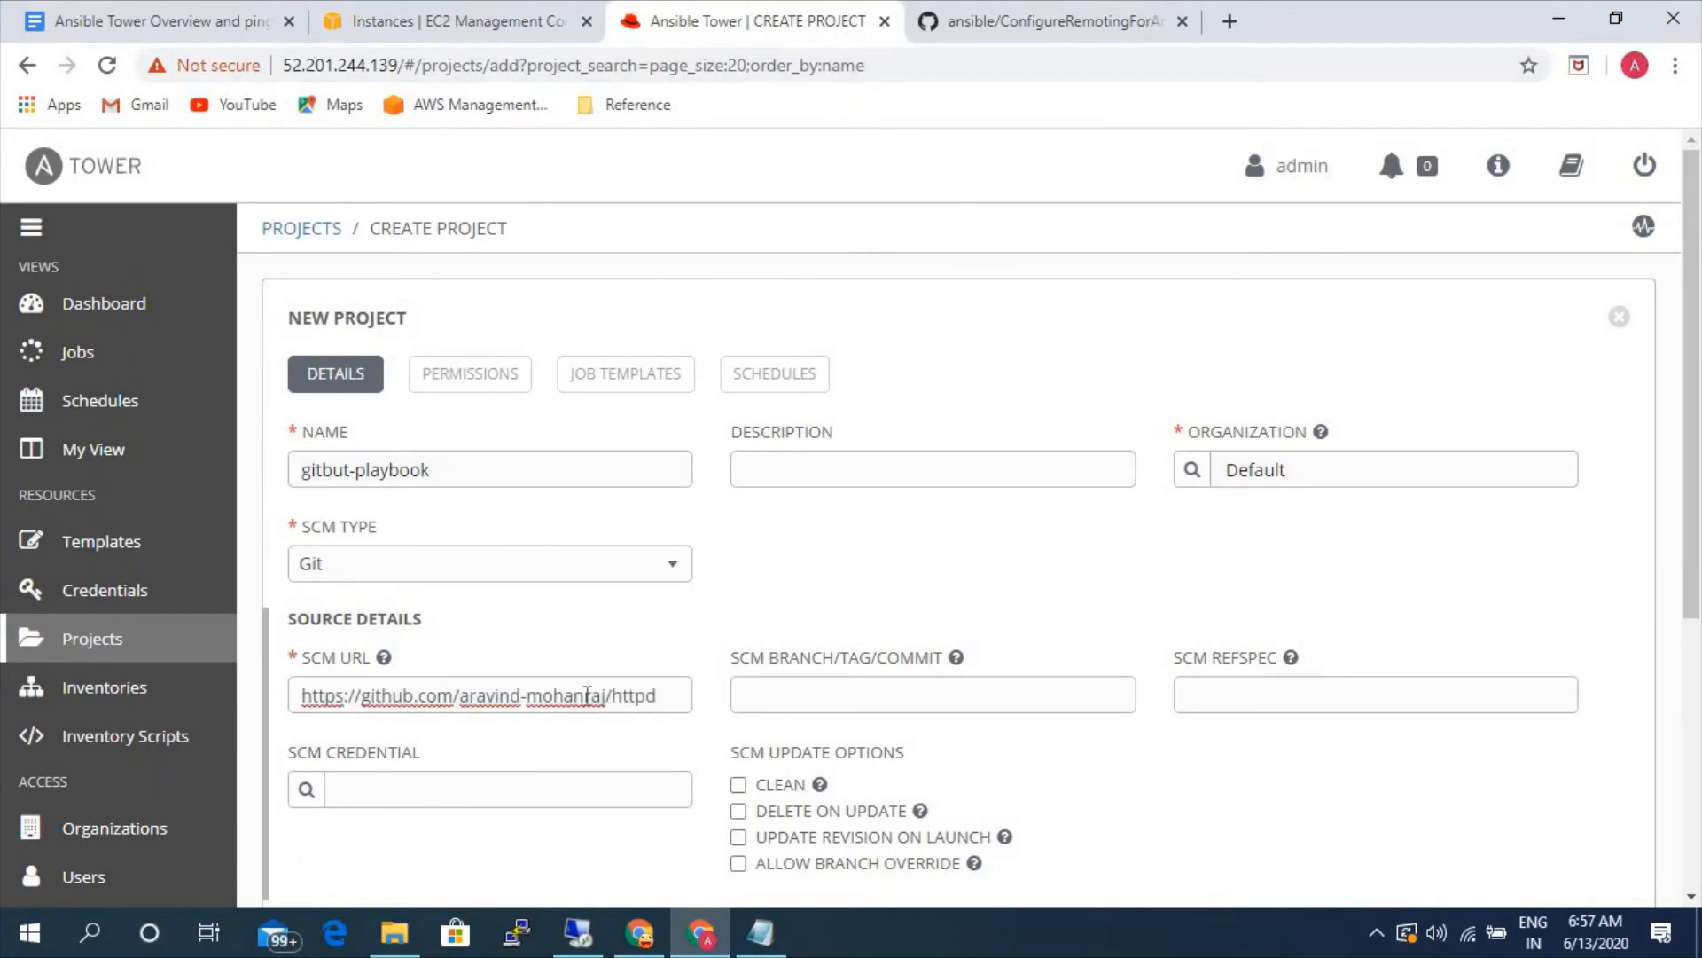
{"action": "scroll", "coordinate": [1215, 731], "scroll_direction": "down", "scroll_amount": 4}
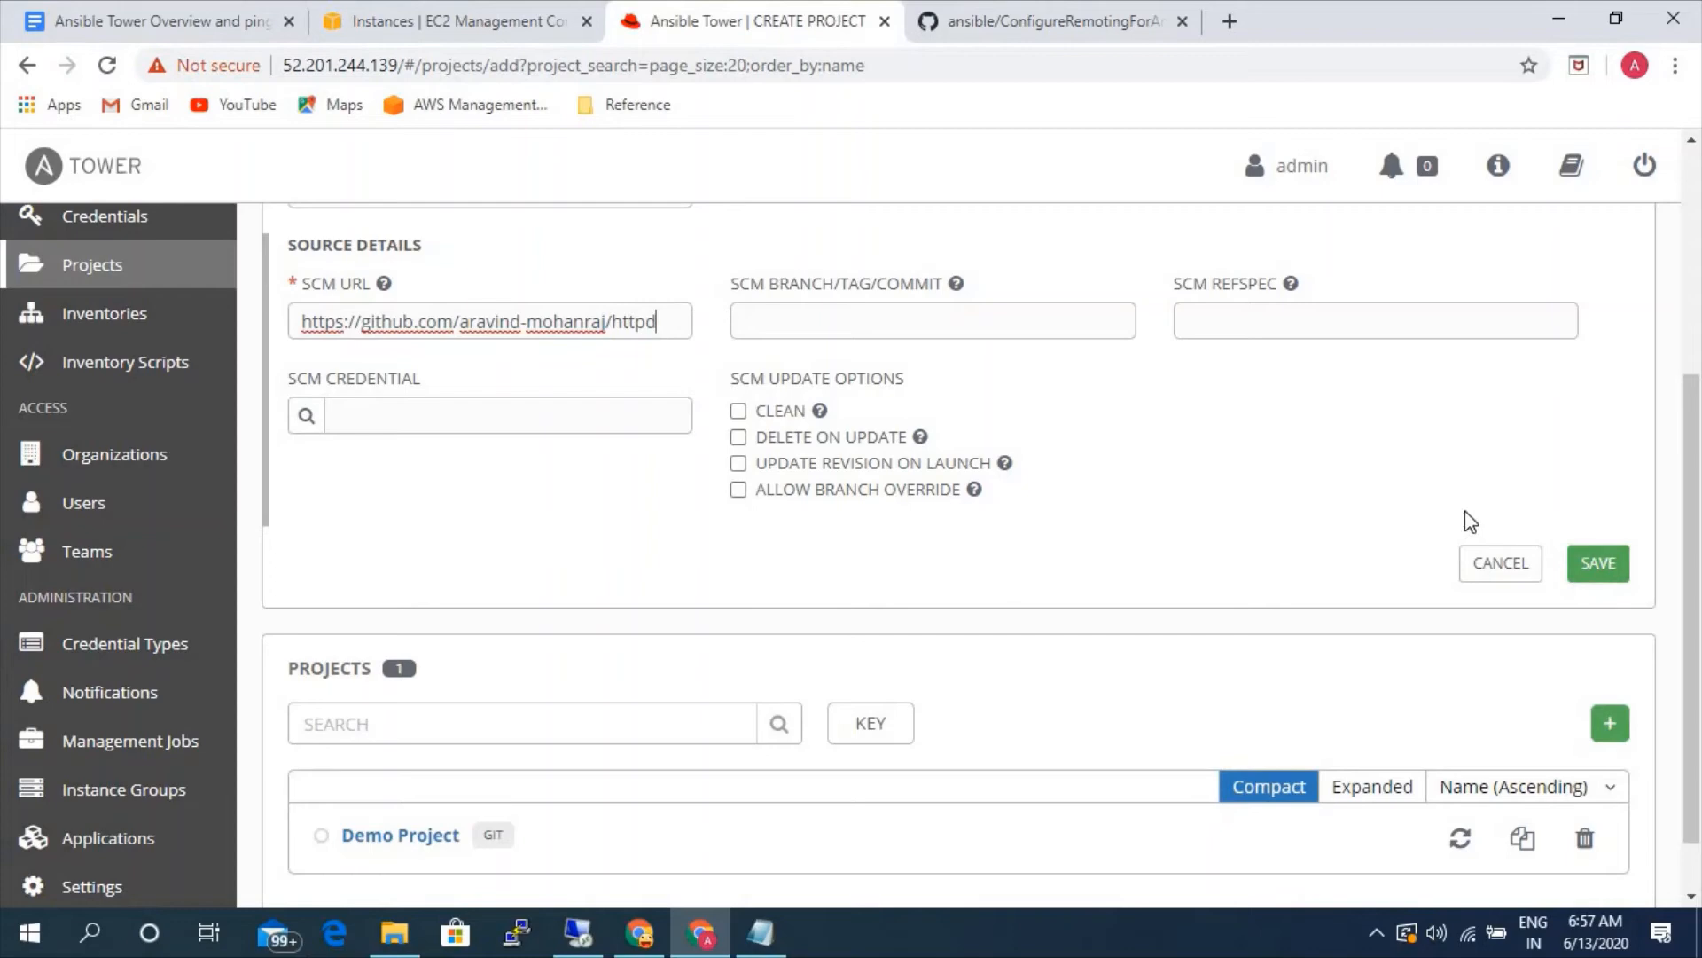
{"action": "left_click", "coordinate": [1596, 568]}
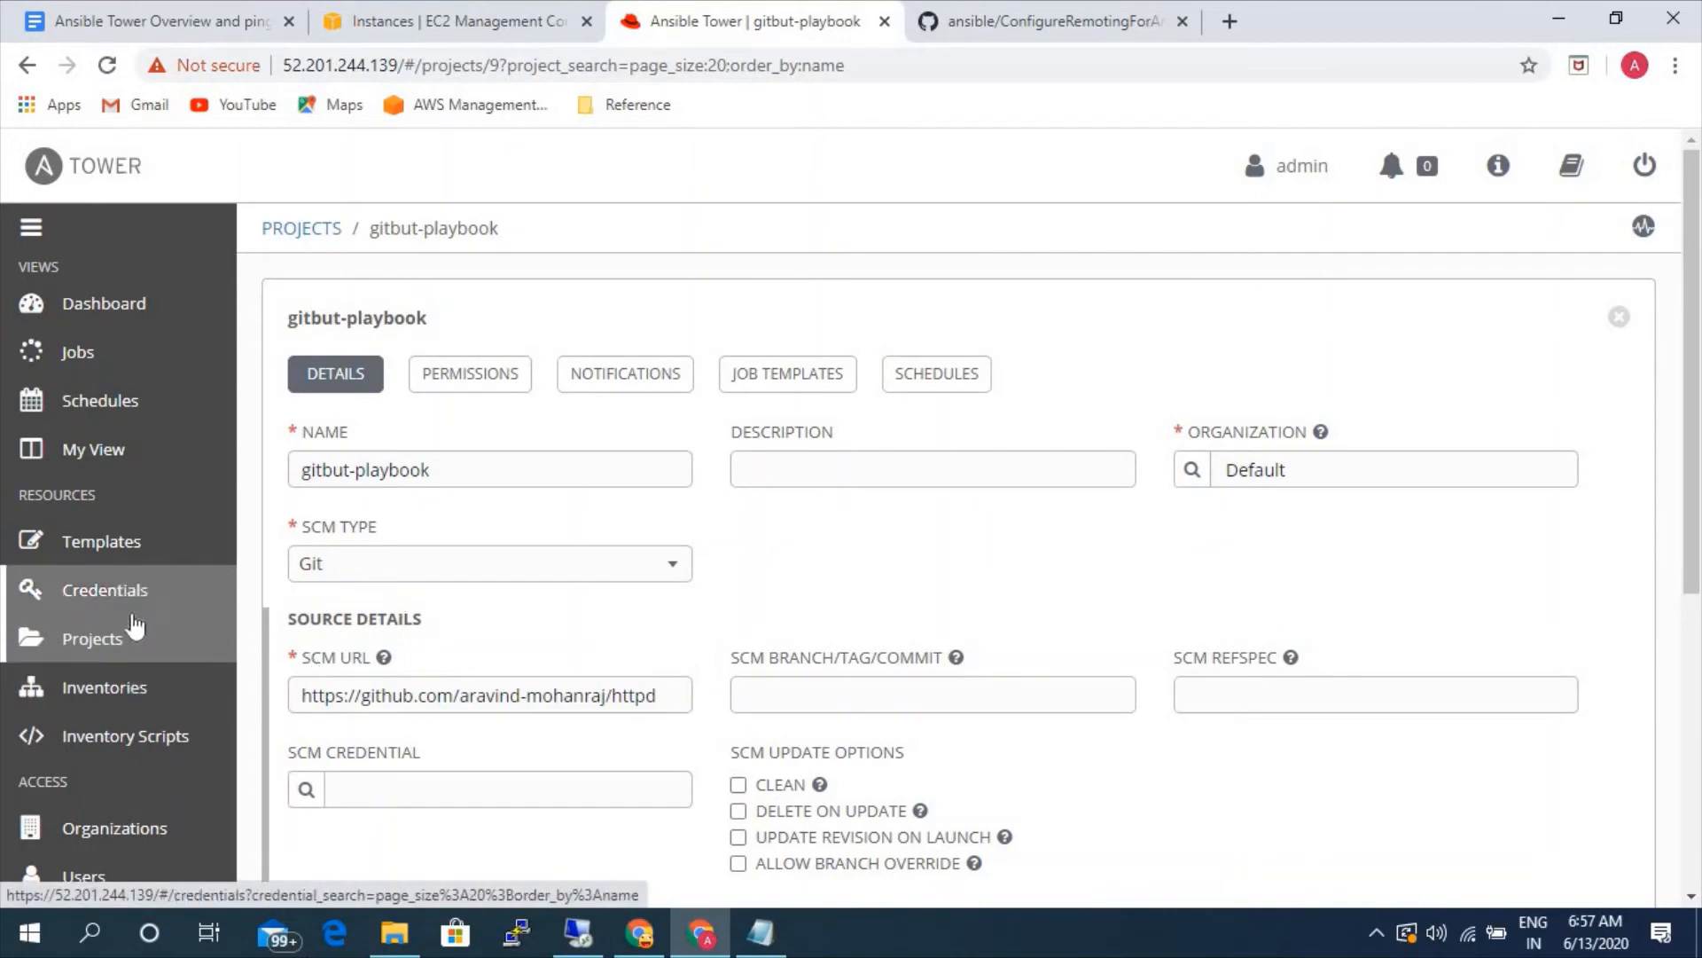
- Create a new job template and name it github-httpd
{"action": "left_click", "coordinate": [108, 545]}
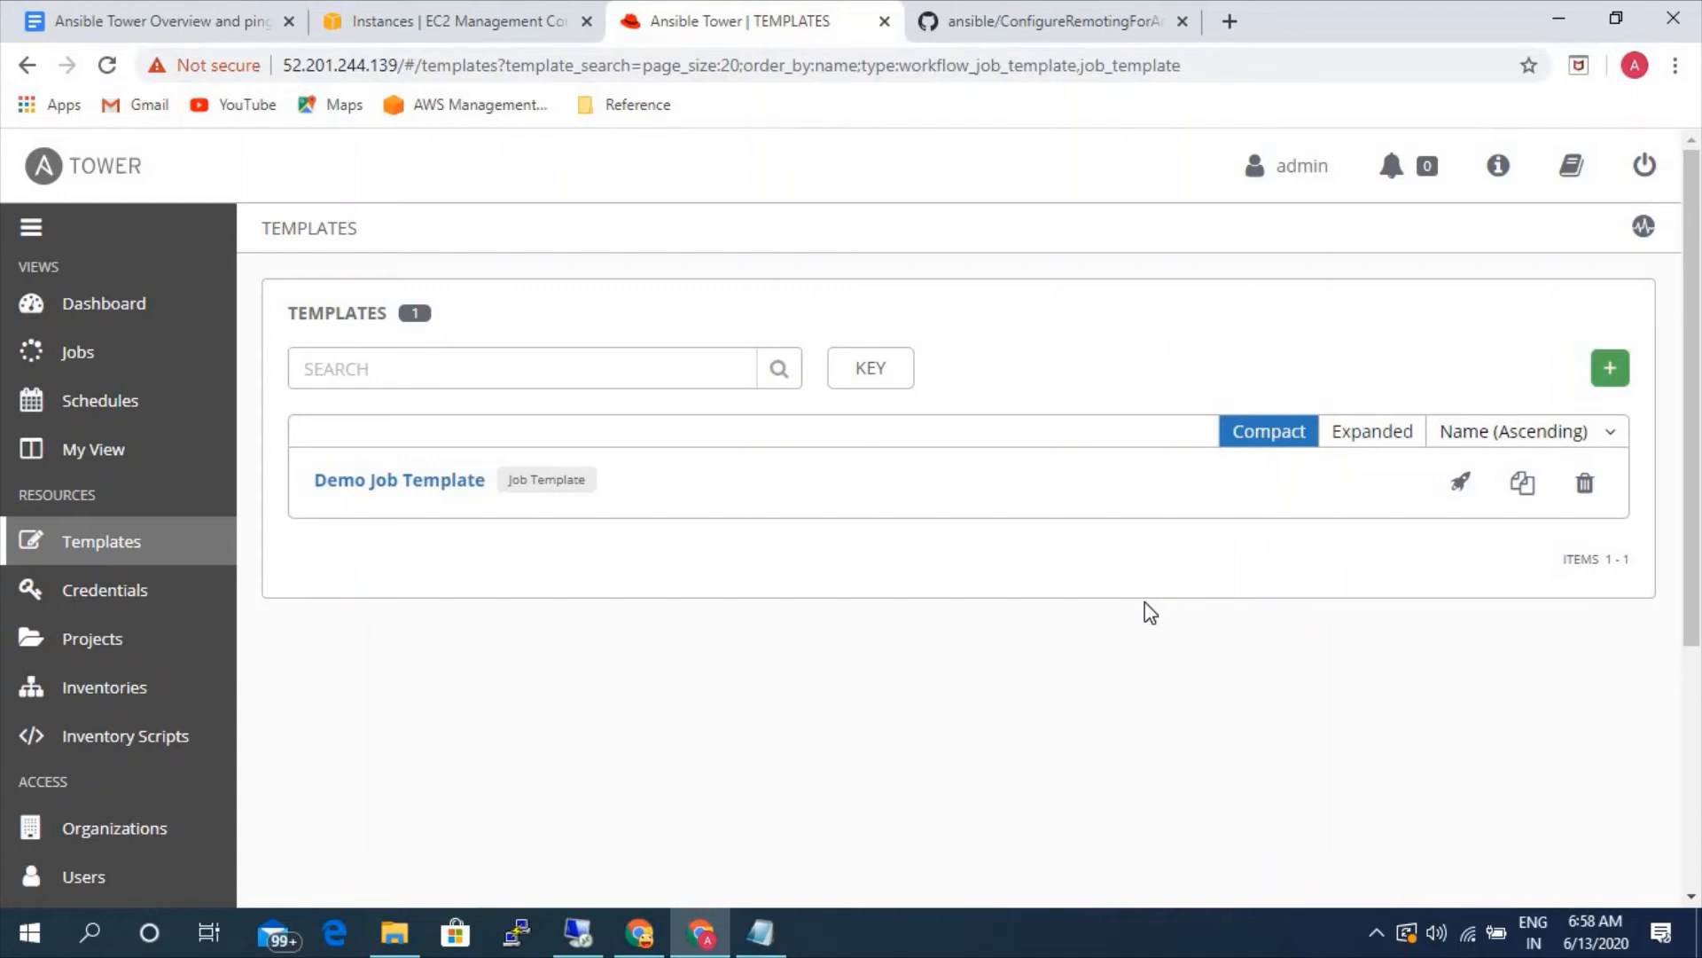
{"action": "left_click", "coordinate": [1611, 369]}
{"action": "left_click", "coordinate": [1541, 415]}
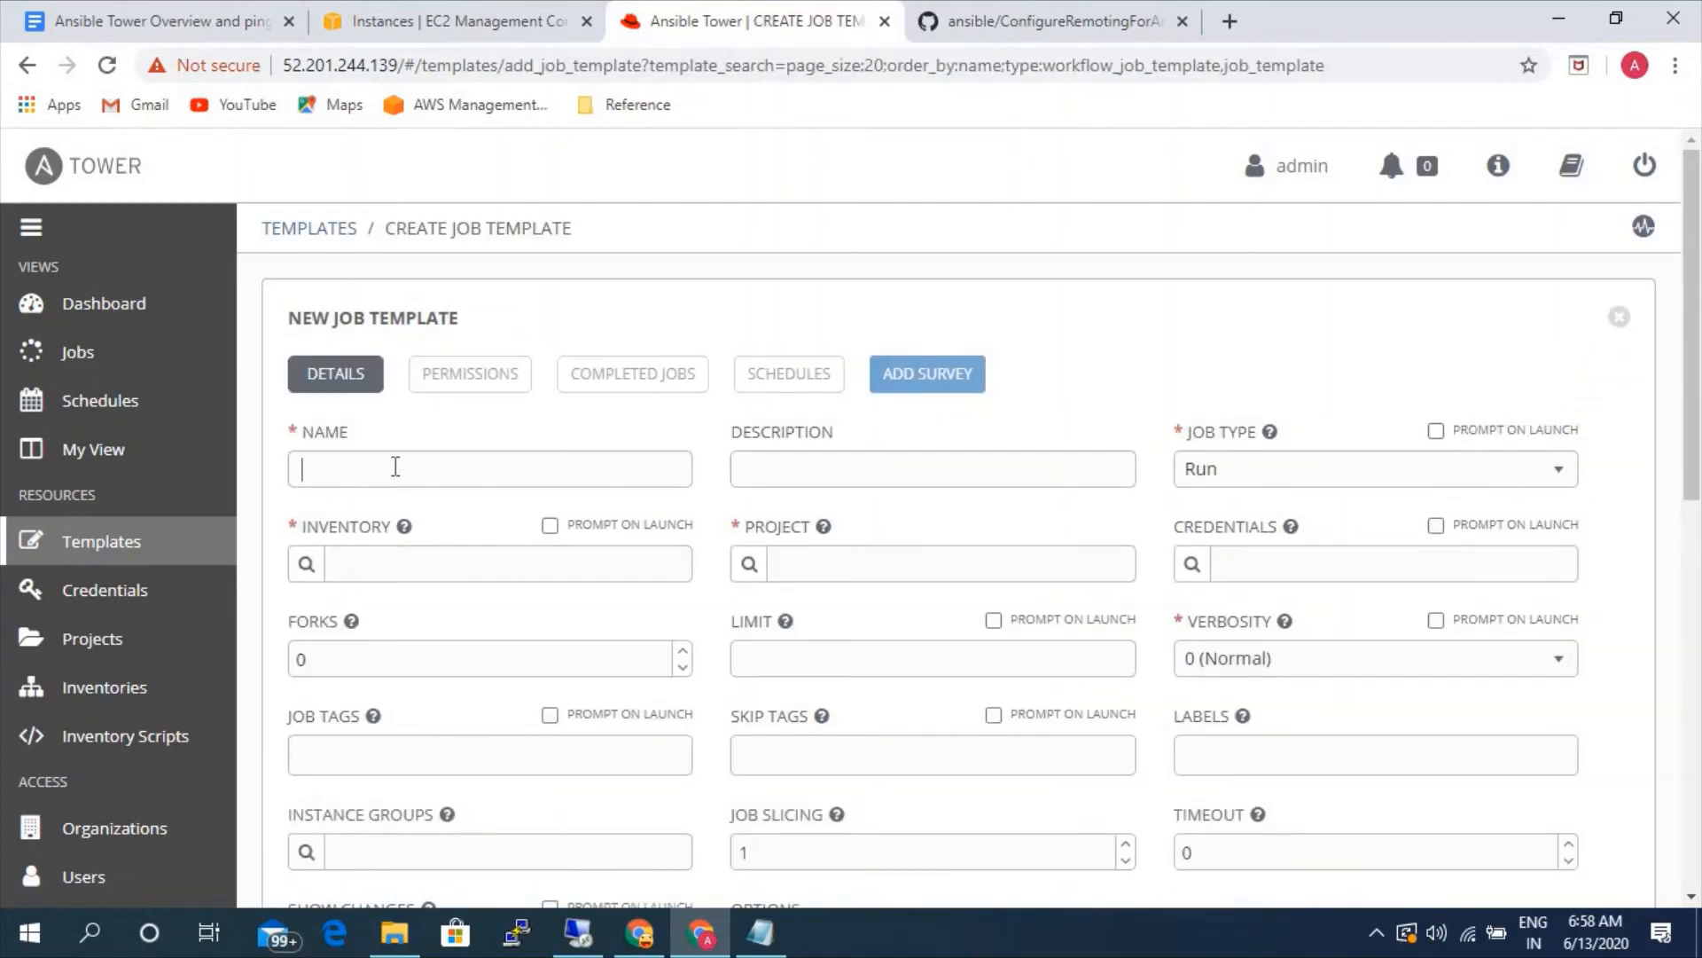
{"action": "left_click", "coordinate": [398, 467]}
{"action": "type", "text": "github-httpd"}
- Set the template's job type to Run and choose static-linux as its inventory
{"action": "left_click", "coordinate": [1348, 484]}
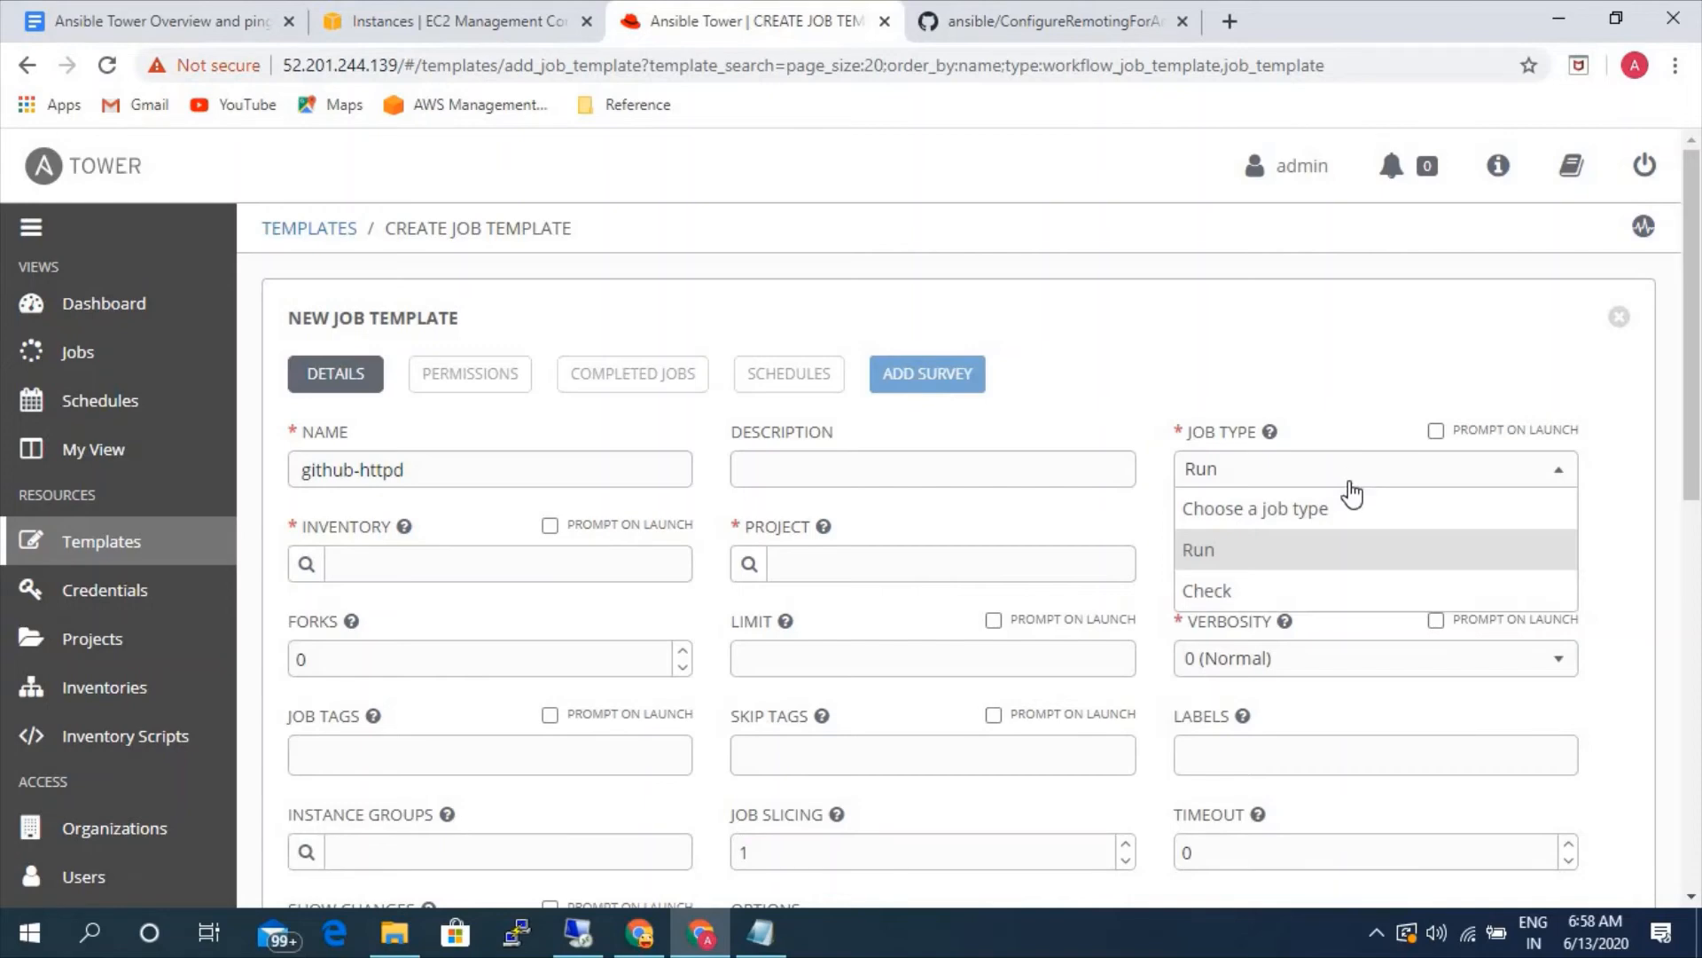
{"action": "left_click", "coordinate": [1226, 557]}
{"action": "left_click", "coordinate": [323, 567]}
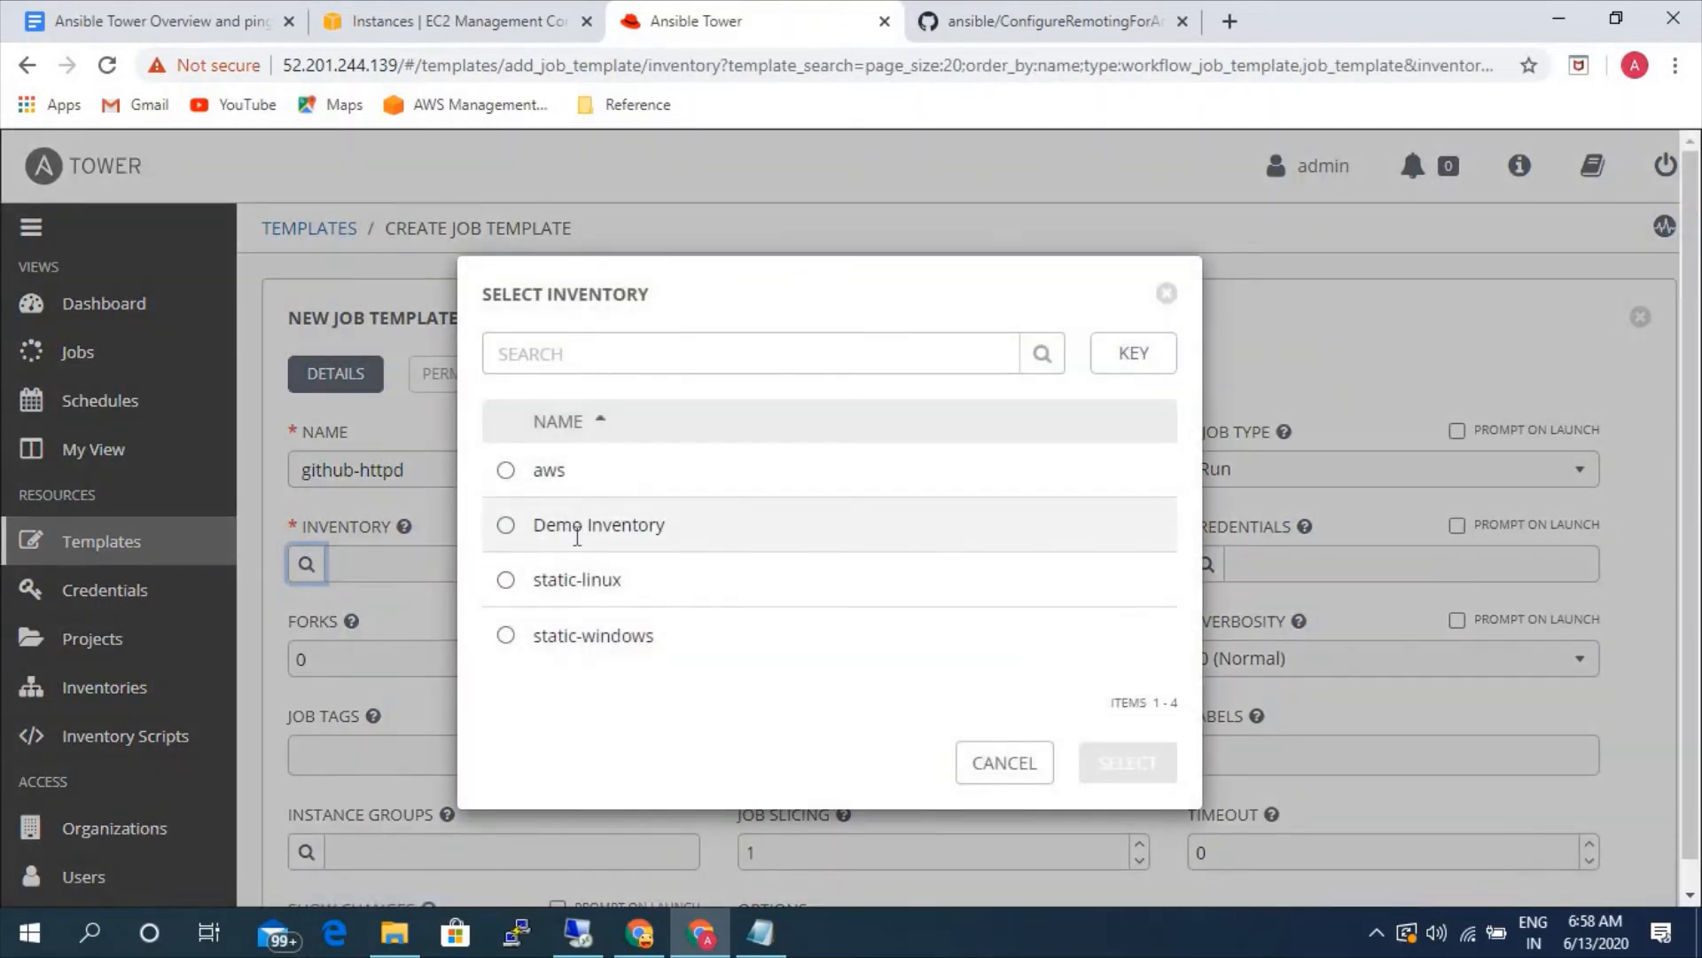
{"action": "left_click", "coordinate": [569, 583]}
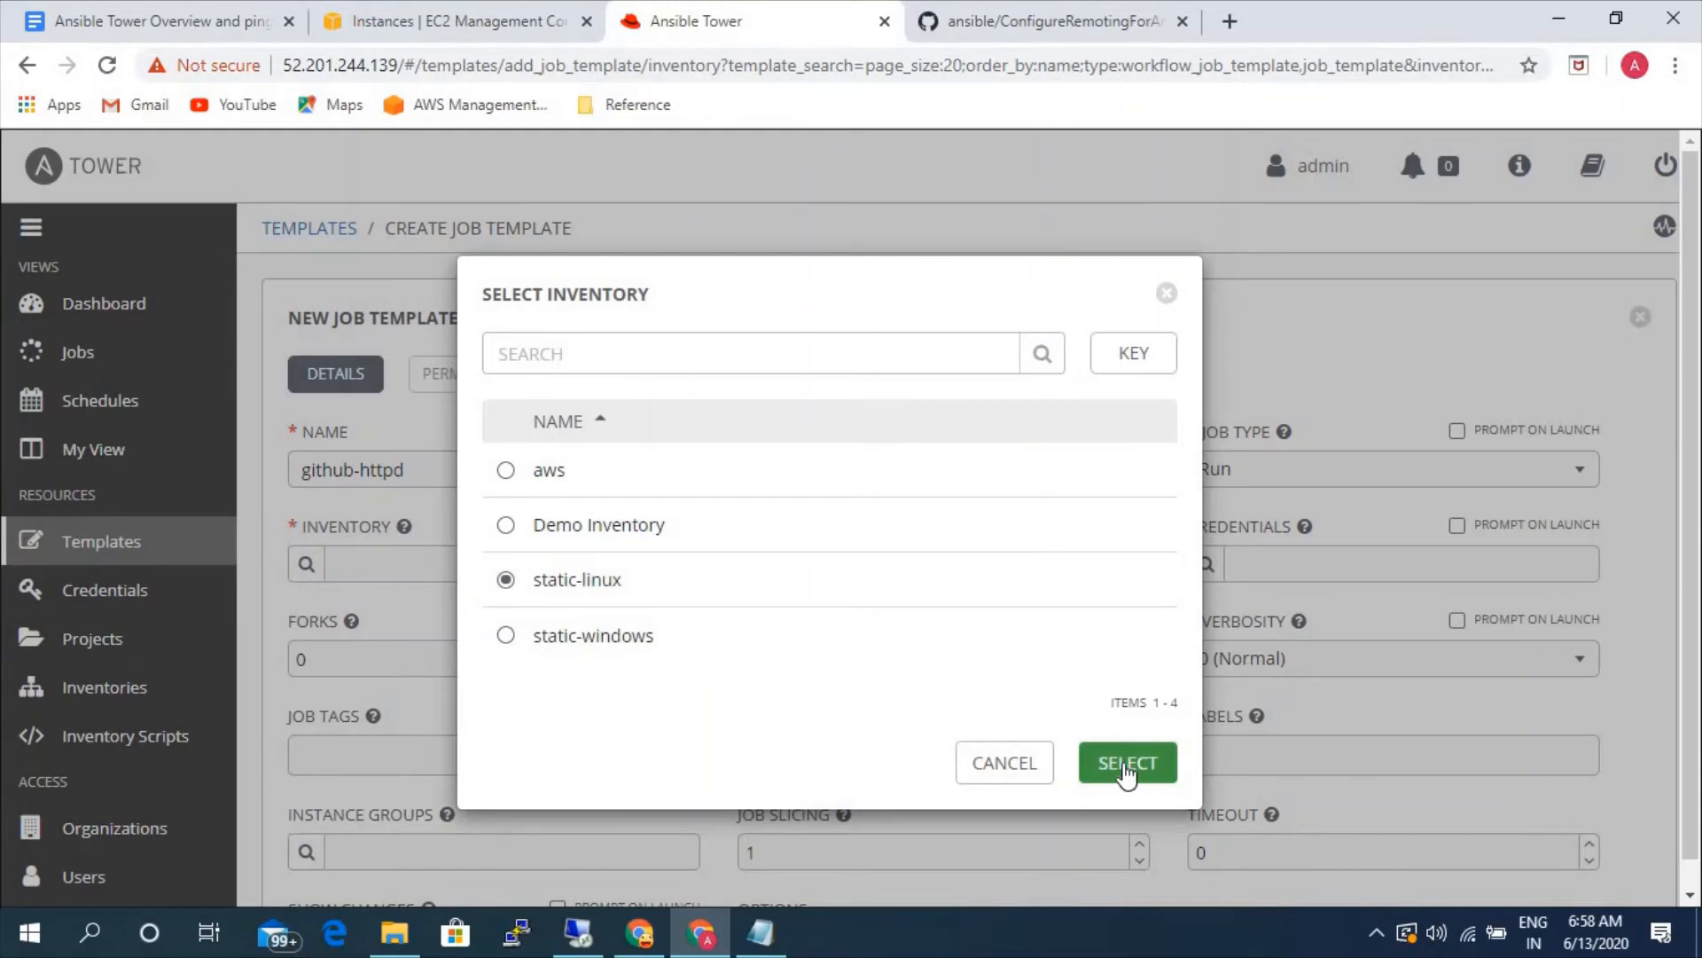
{"action": "left_click", "coordinate": [1124, 767]}
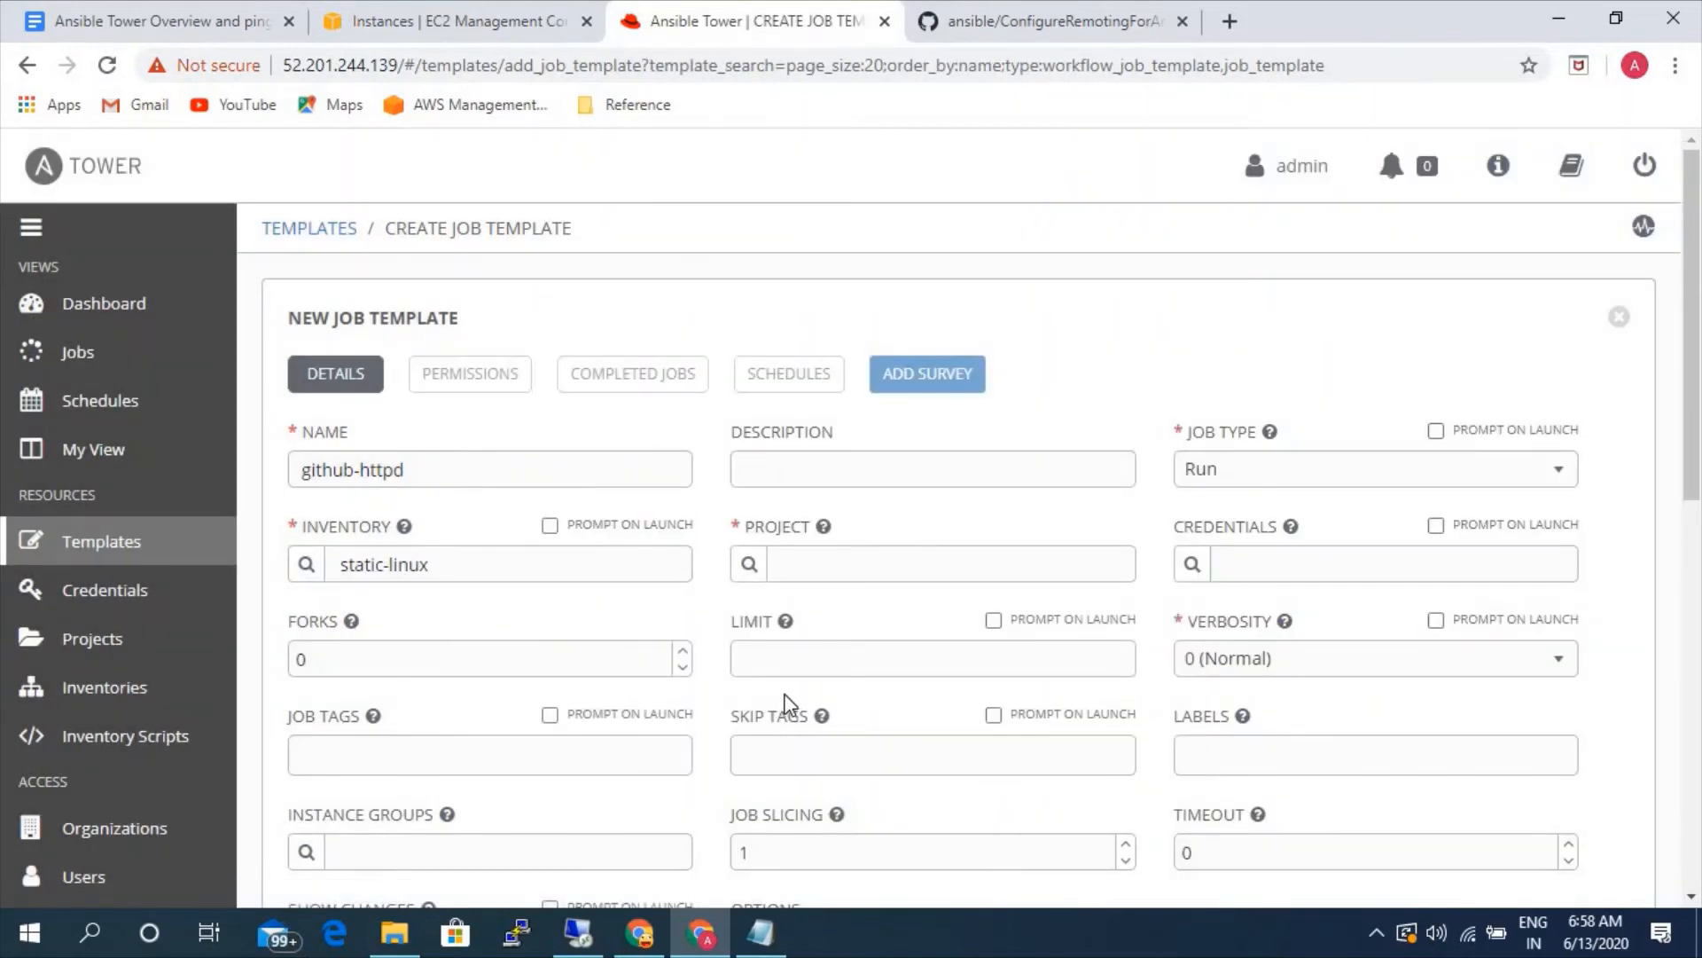
- Assign the gitbut-playbook project to the template and choose the httpd.yml playbook
{"action": "left_click", "coordinate": [748, 564]}
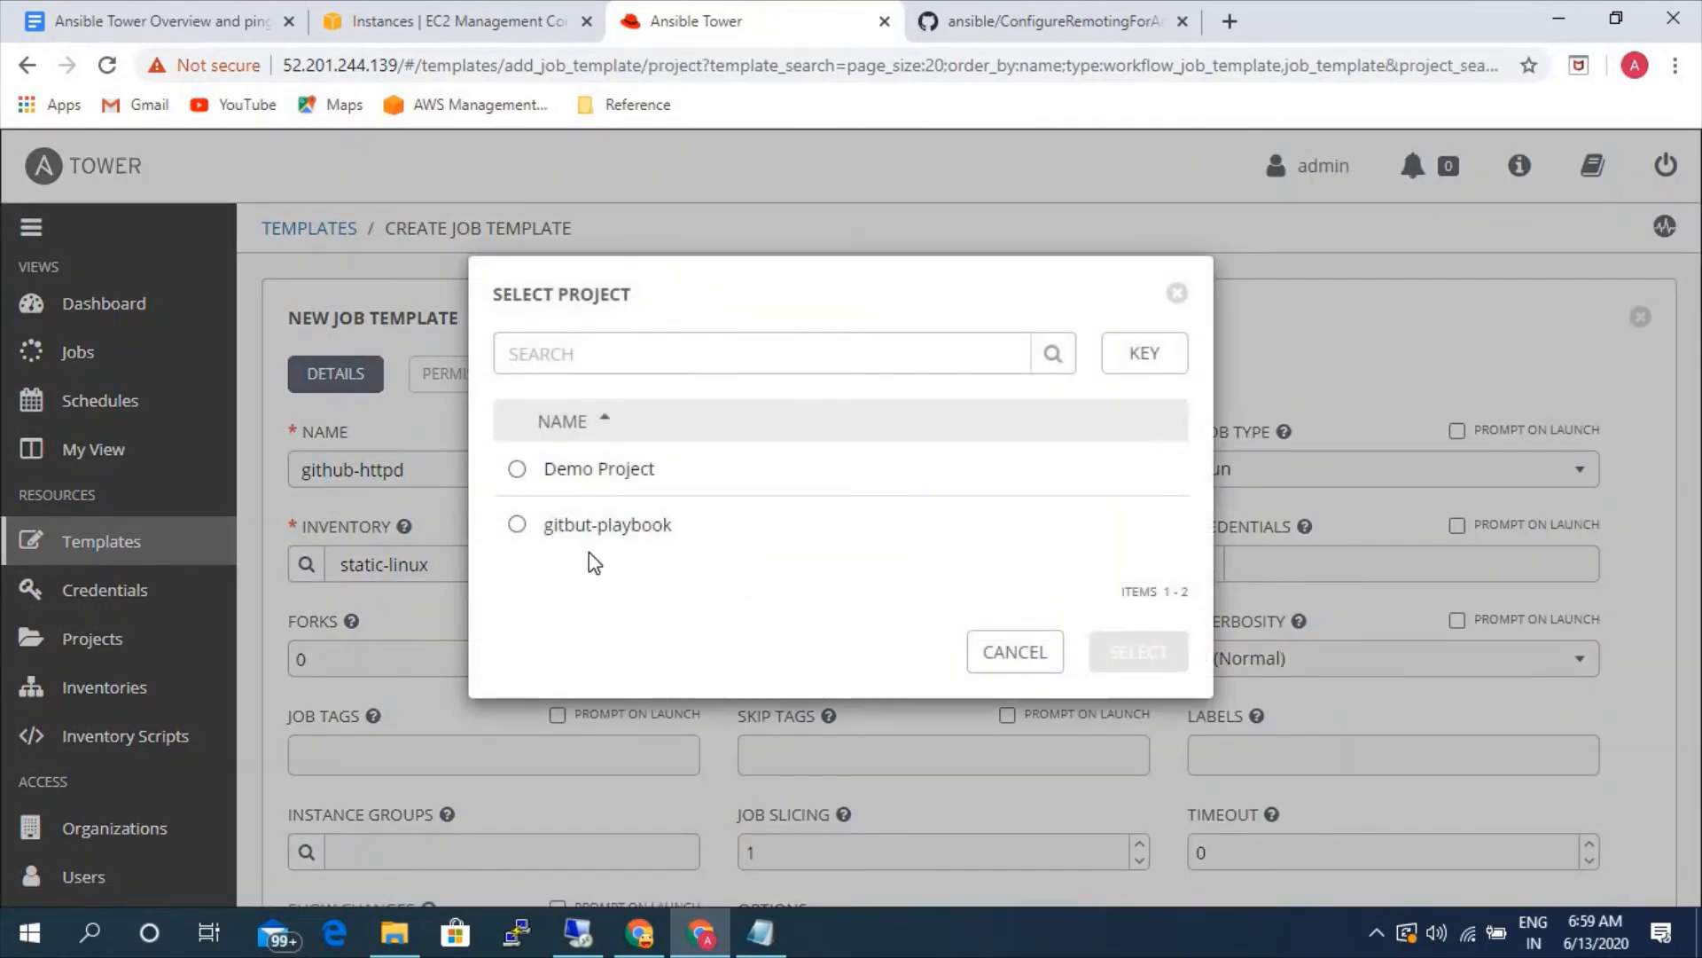
{"action": "left_click", "coordinate": [587, 524]}
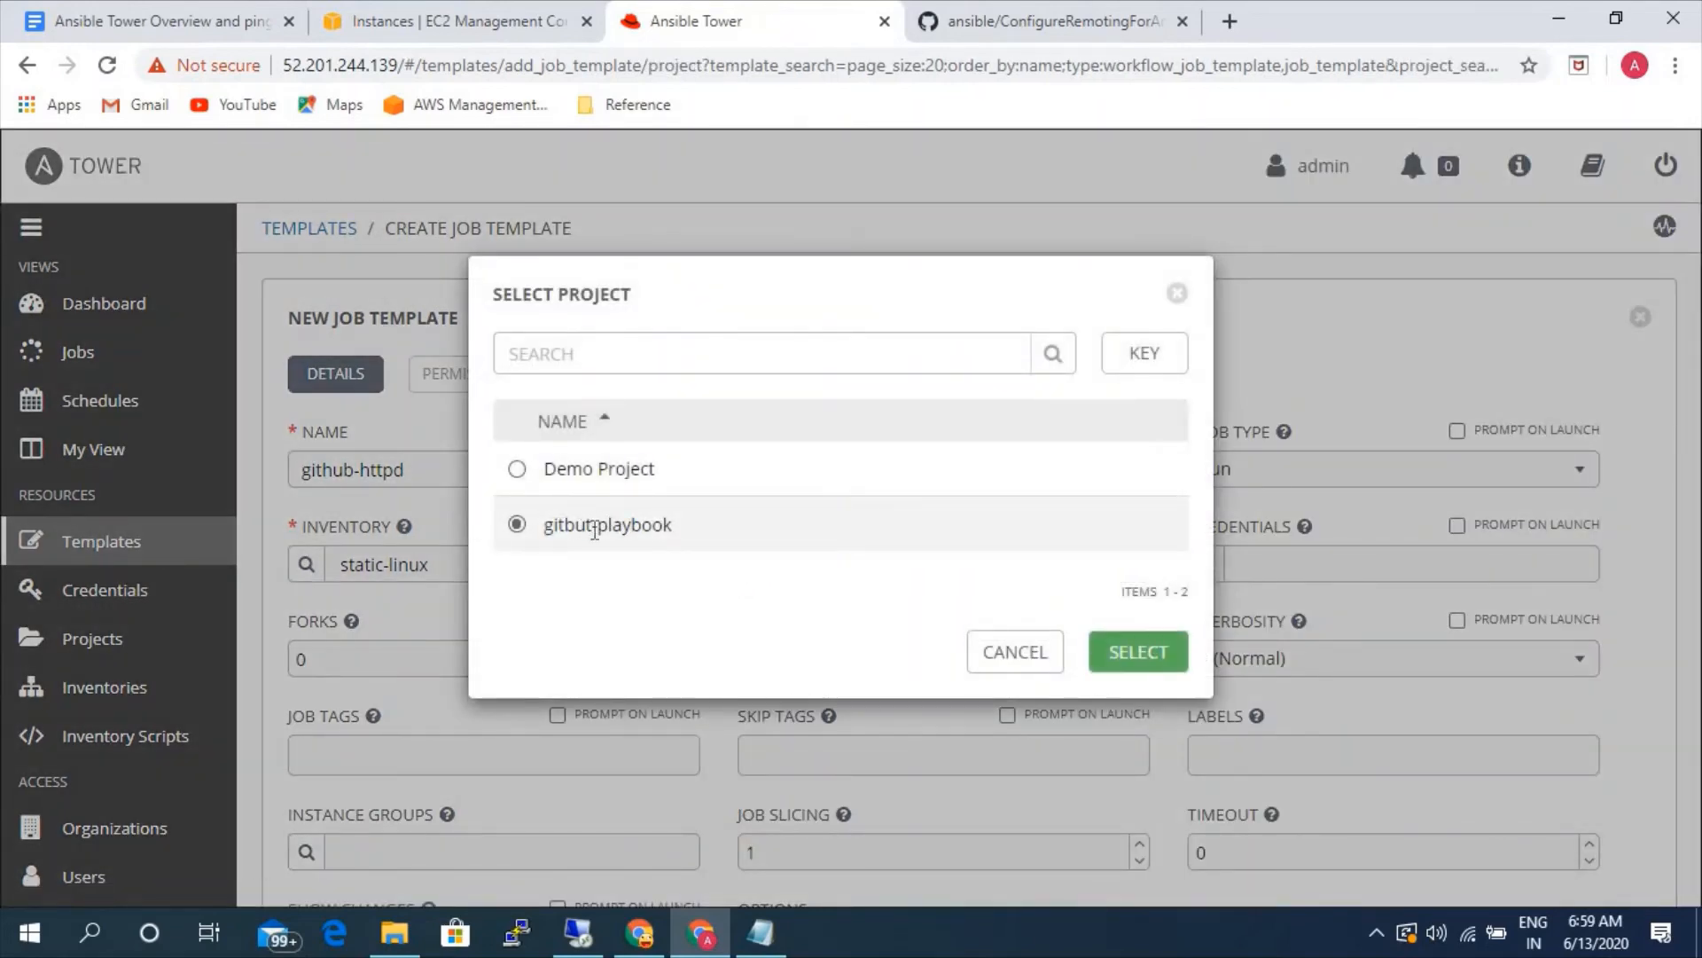
{"action": "left_click", "coordinate": [1137, 660]}
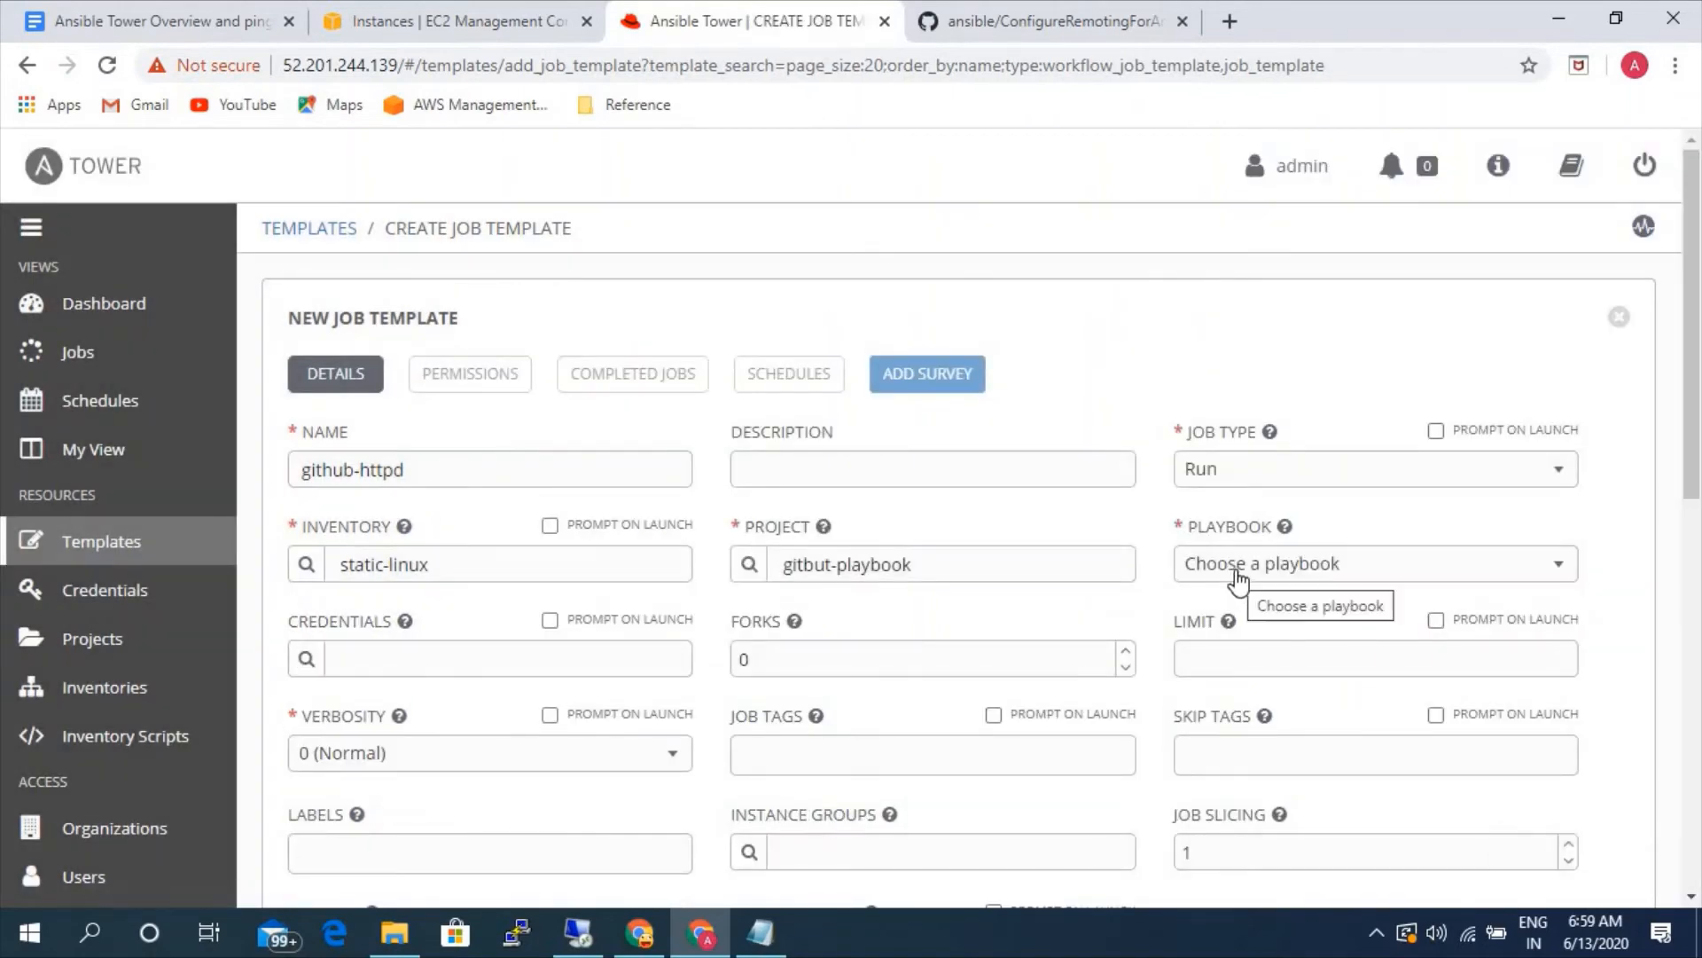
{"action": "left_click", "coordinate": [1239, 576]}
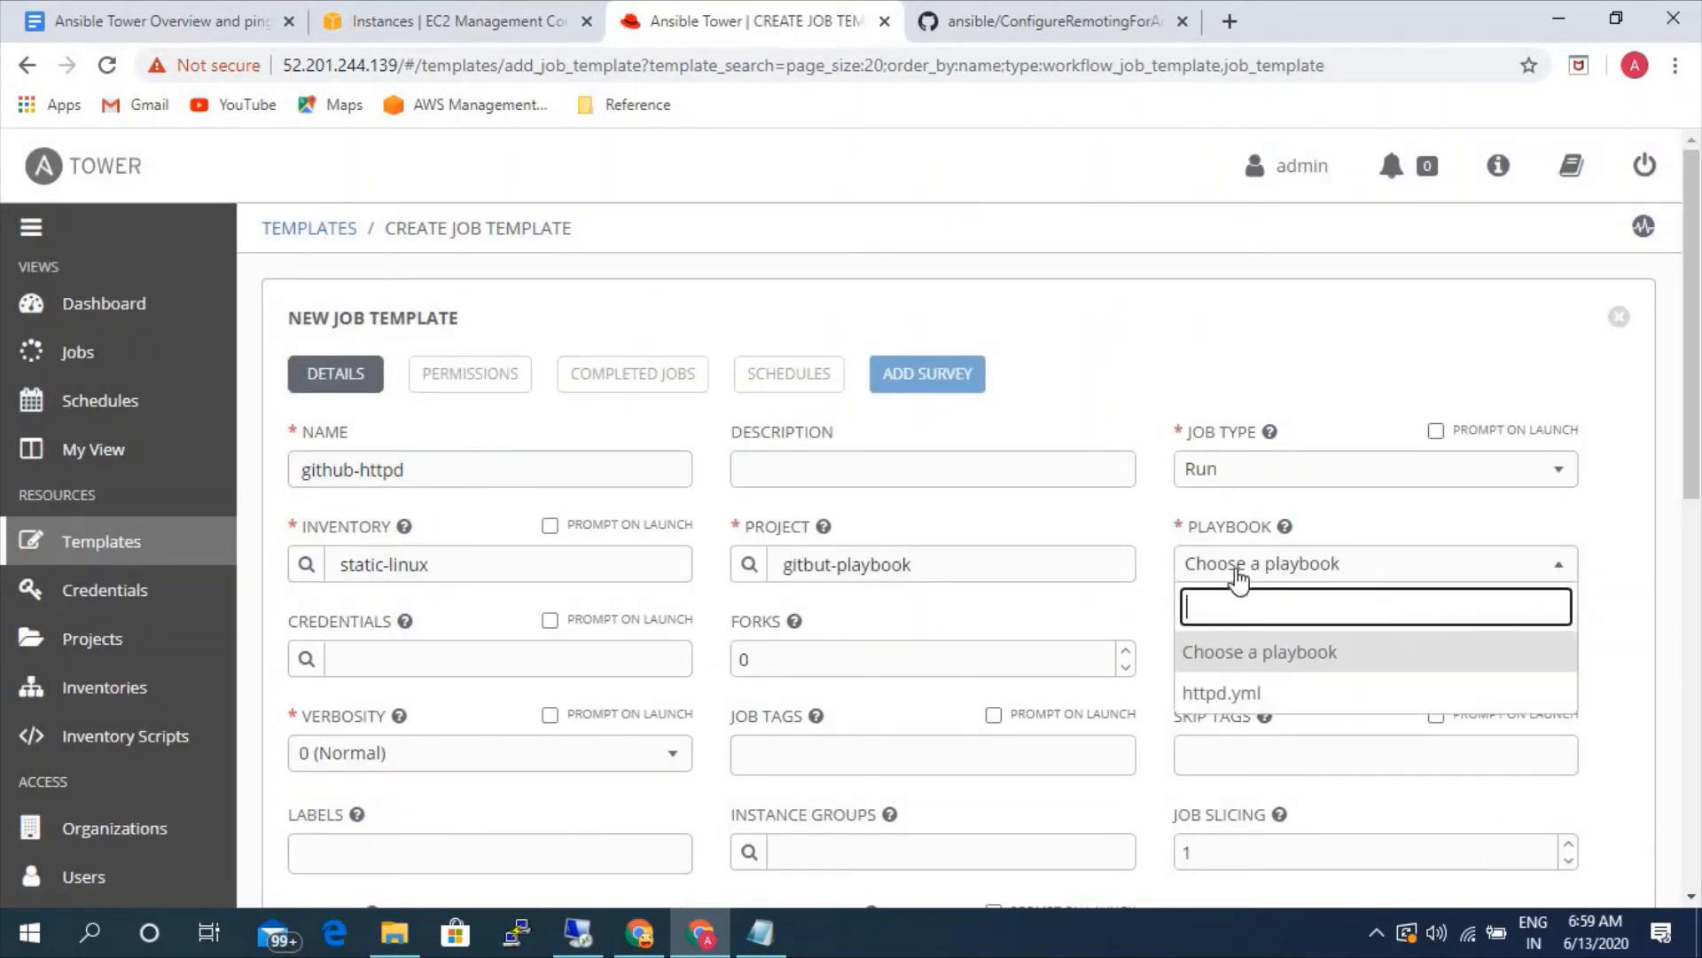
{"action": "left_click", "coordinate": [1228, 699]}
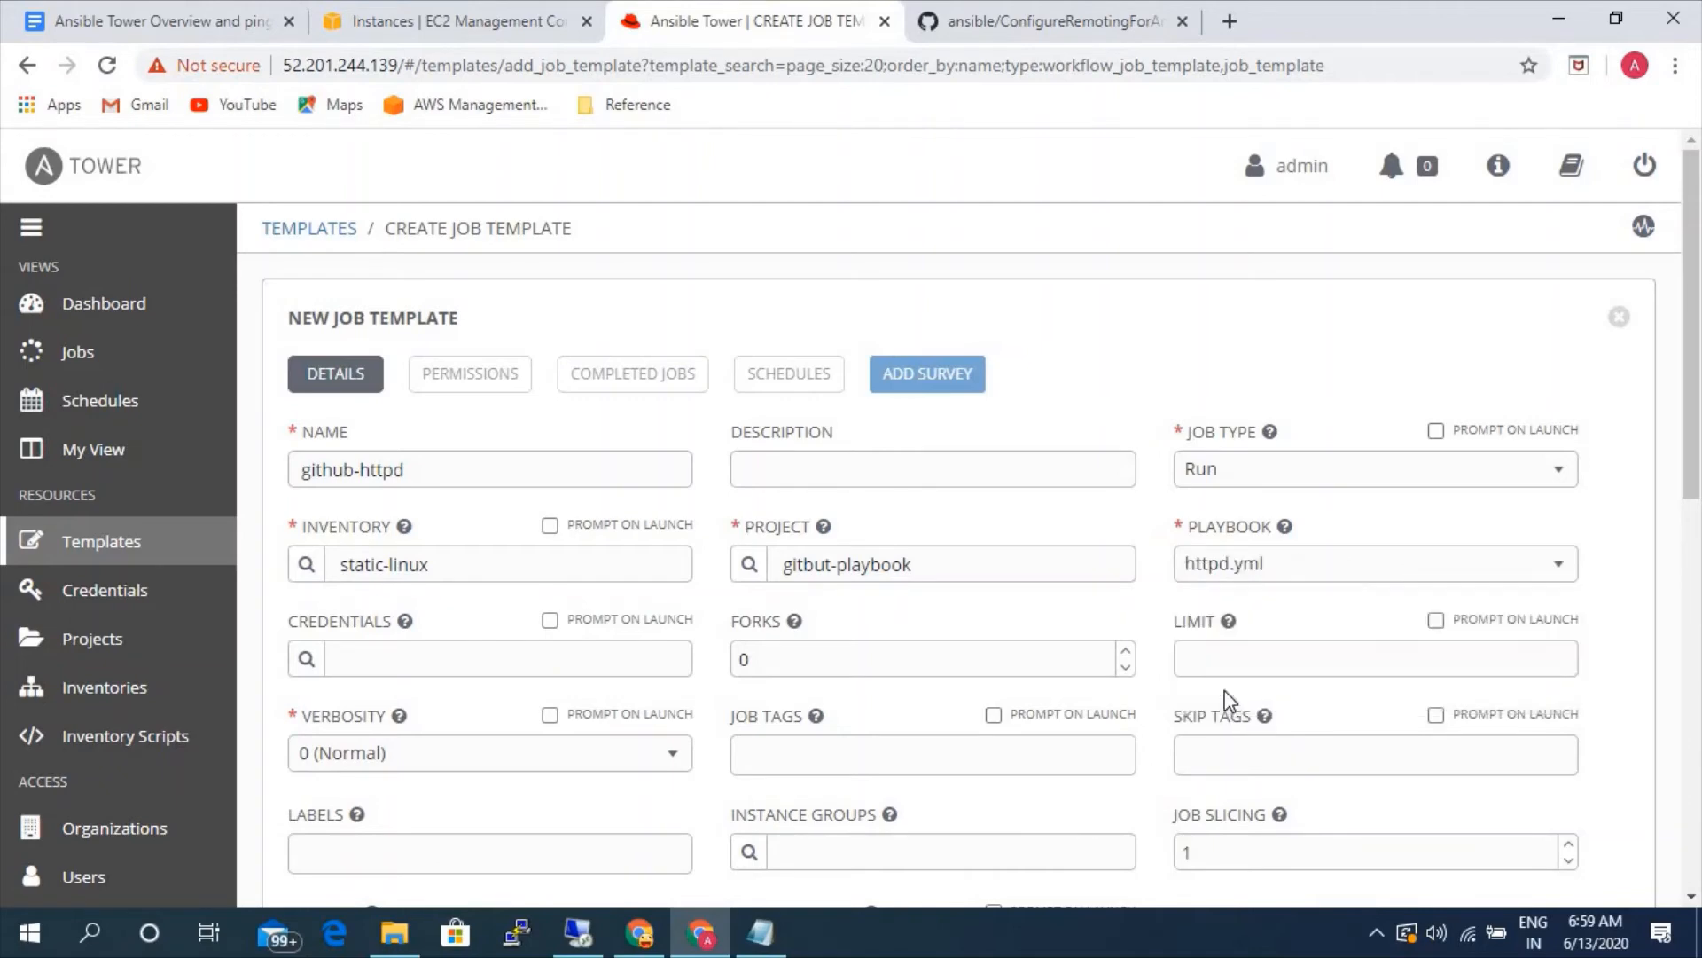
- Add the linux machine credential to the github-httpd job template
{"action": "left_click", "coordinate": [306, 661]}
{"action": "left_click", "coordinate": [508, 580]}
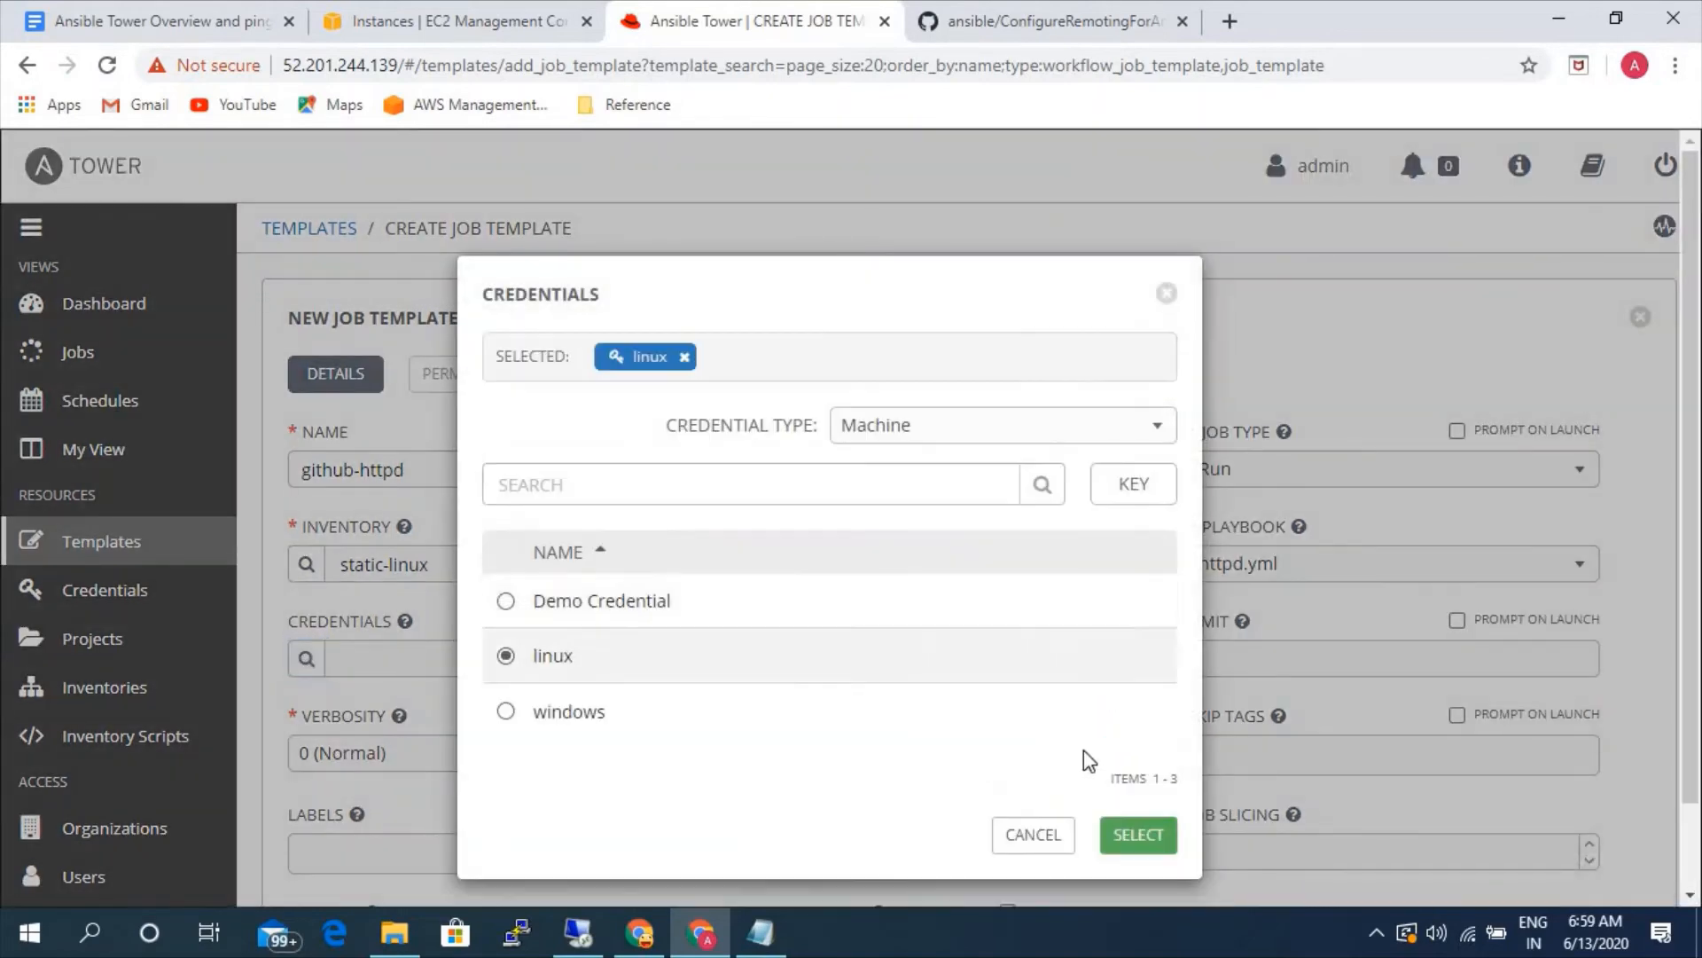
{"action": "left_click", "coordinate": [1138, 833]}
{"action": "scroll", "coordinate": [620, 756], "scroll_direction": "down", "scroll_amount": 3}
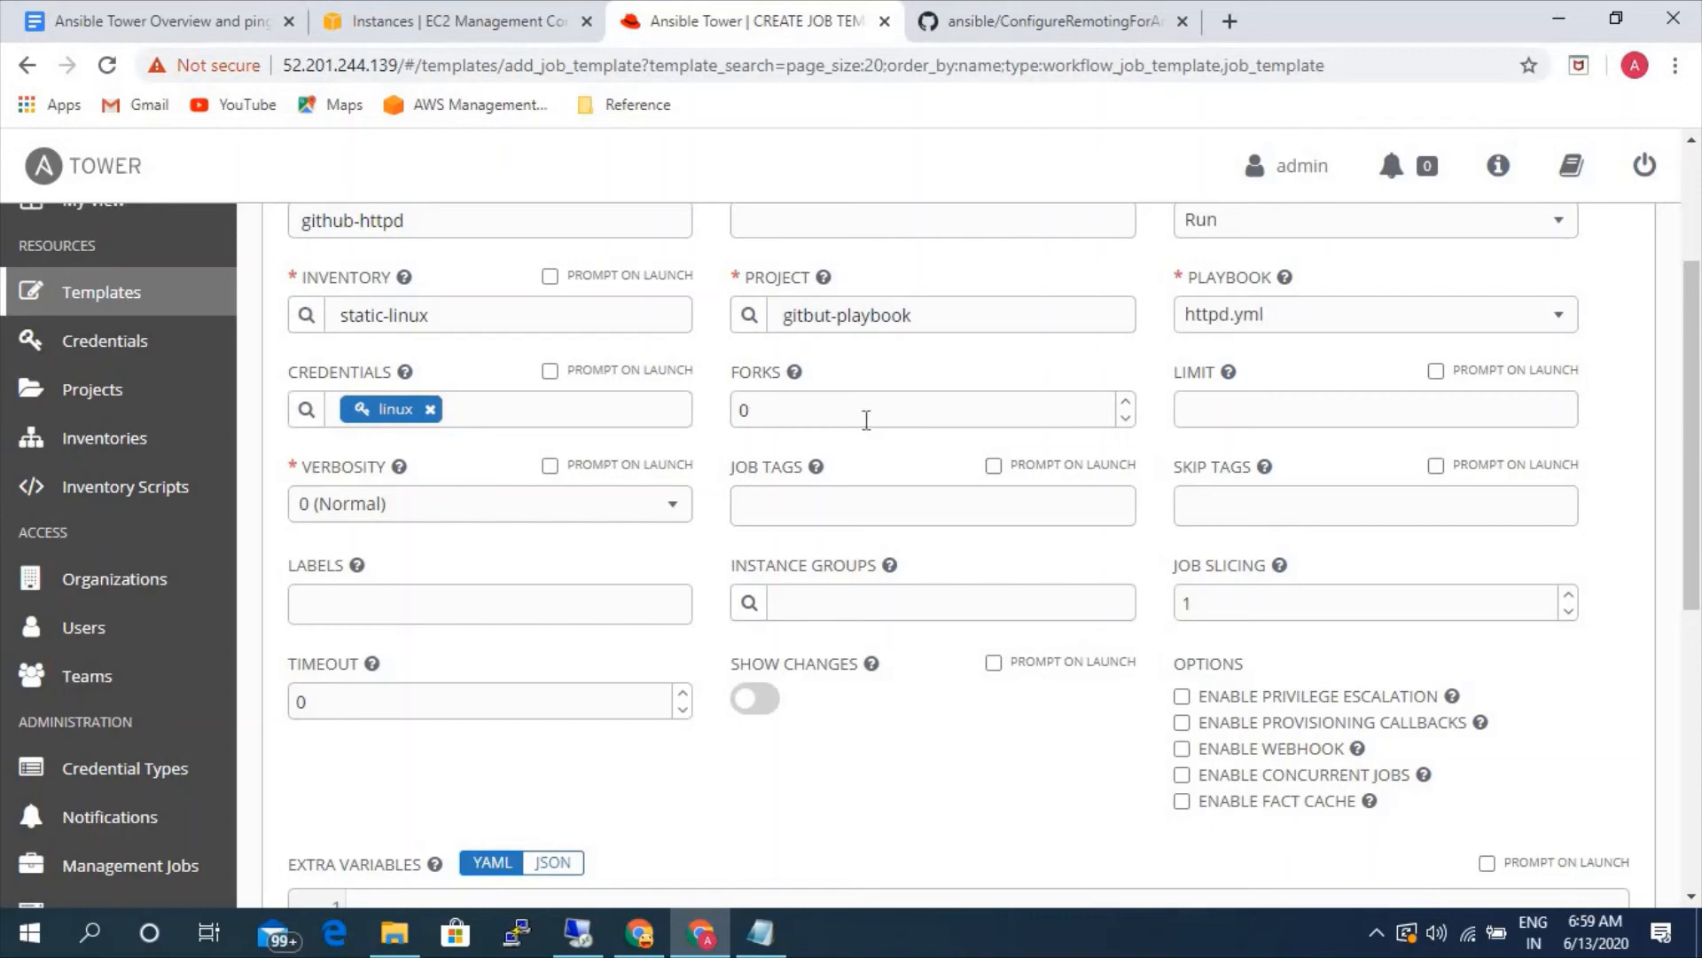
{"action": "double_click", "coordinate": [870, 418]}
{"action": "left_click", "coordinate": [758, 418]}
{"action": "left_click", "coordinate": [426, 515]}
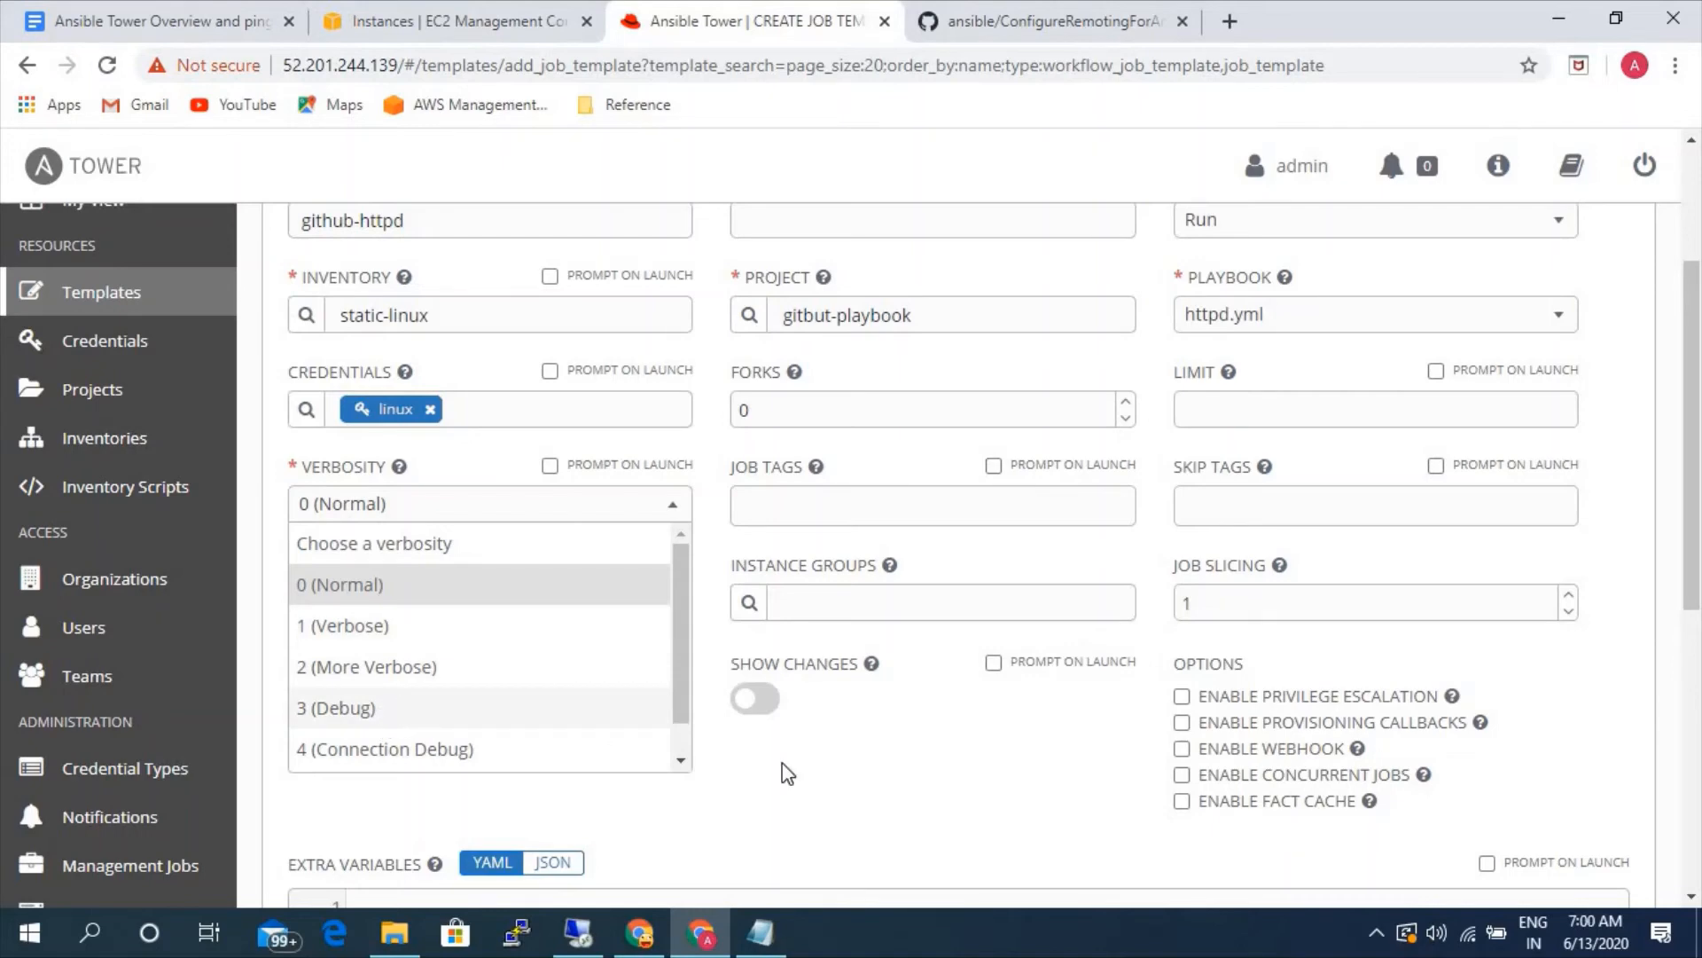
{"action": "left_click", "coordinate": [814, 772]}
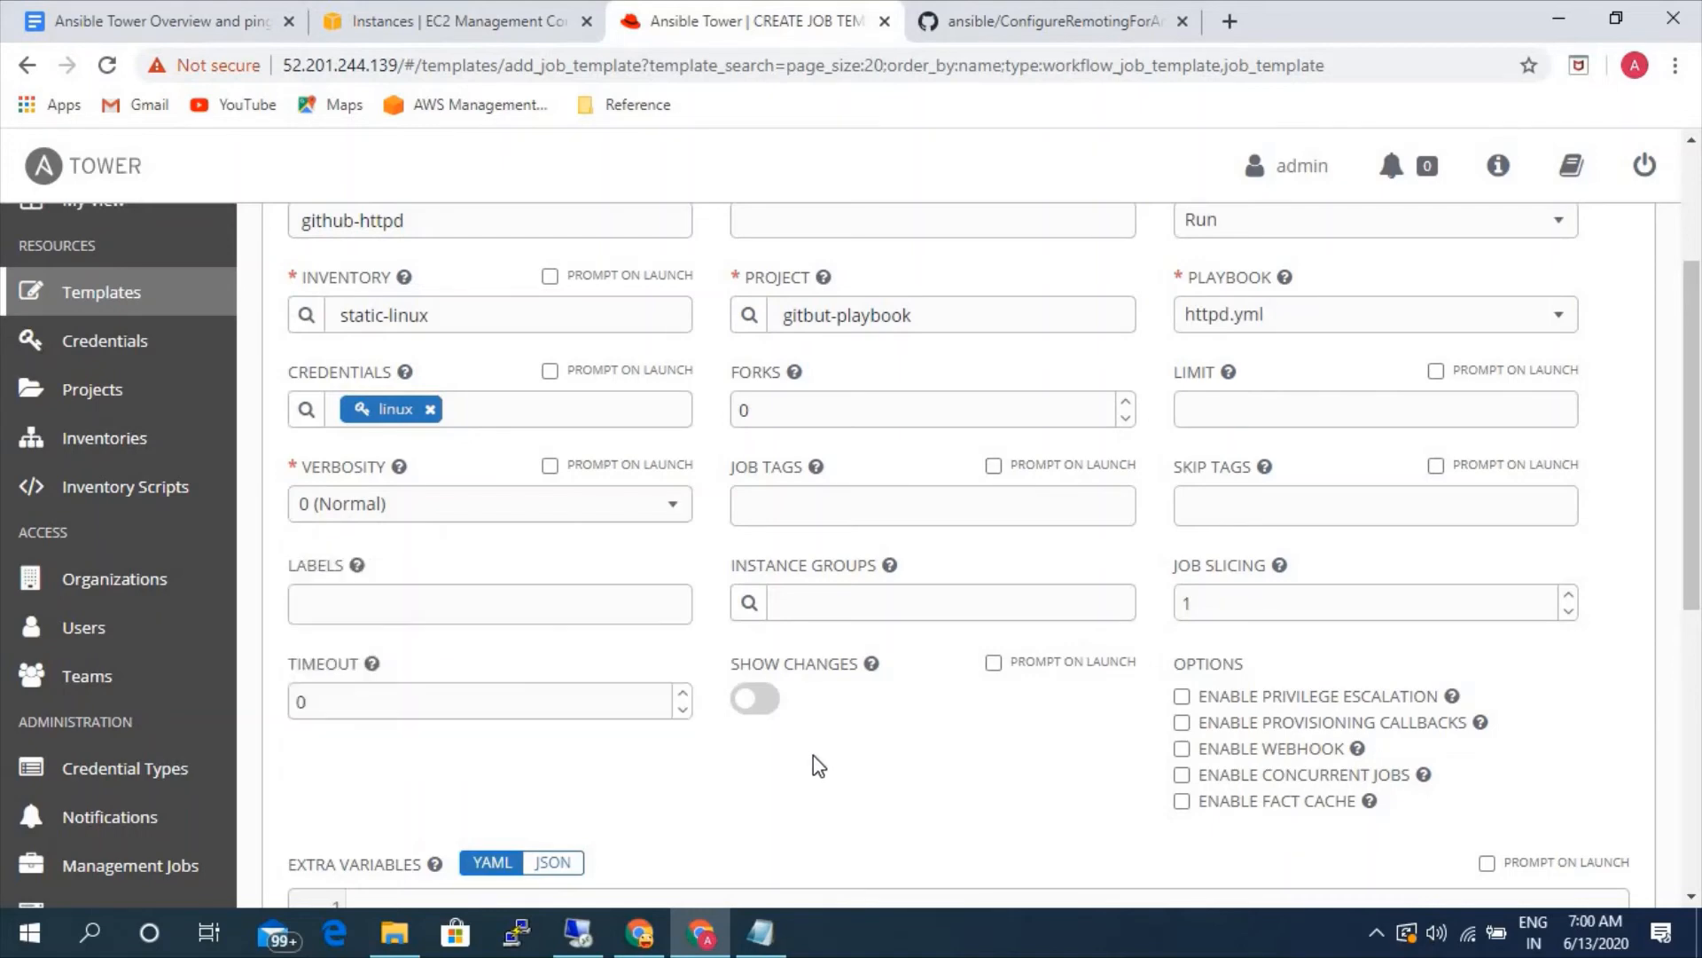
- Enable privilege escalation for the github-httpd job template and save it
{"action": "left_click", "coordinate": [1183, 697]}
{"action": "scroll", "coordinate": [1237, 648], "scroll_direction": "down", "scroll_amount": 3}
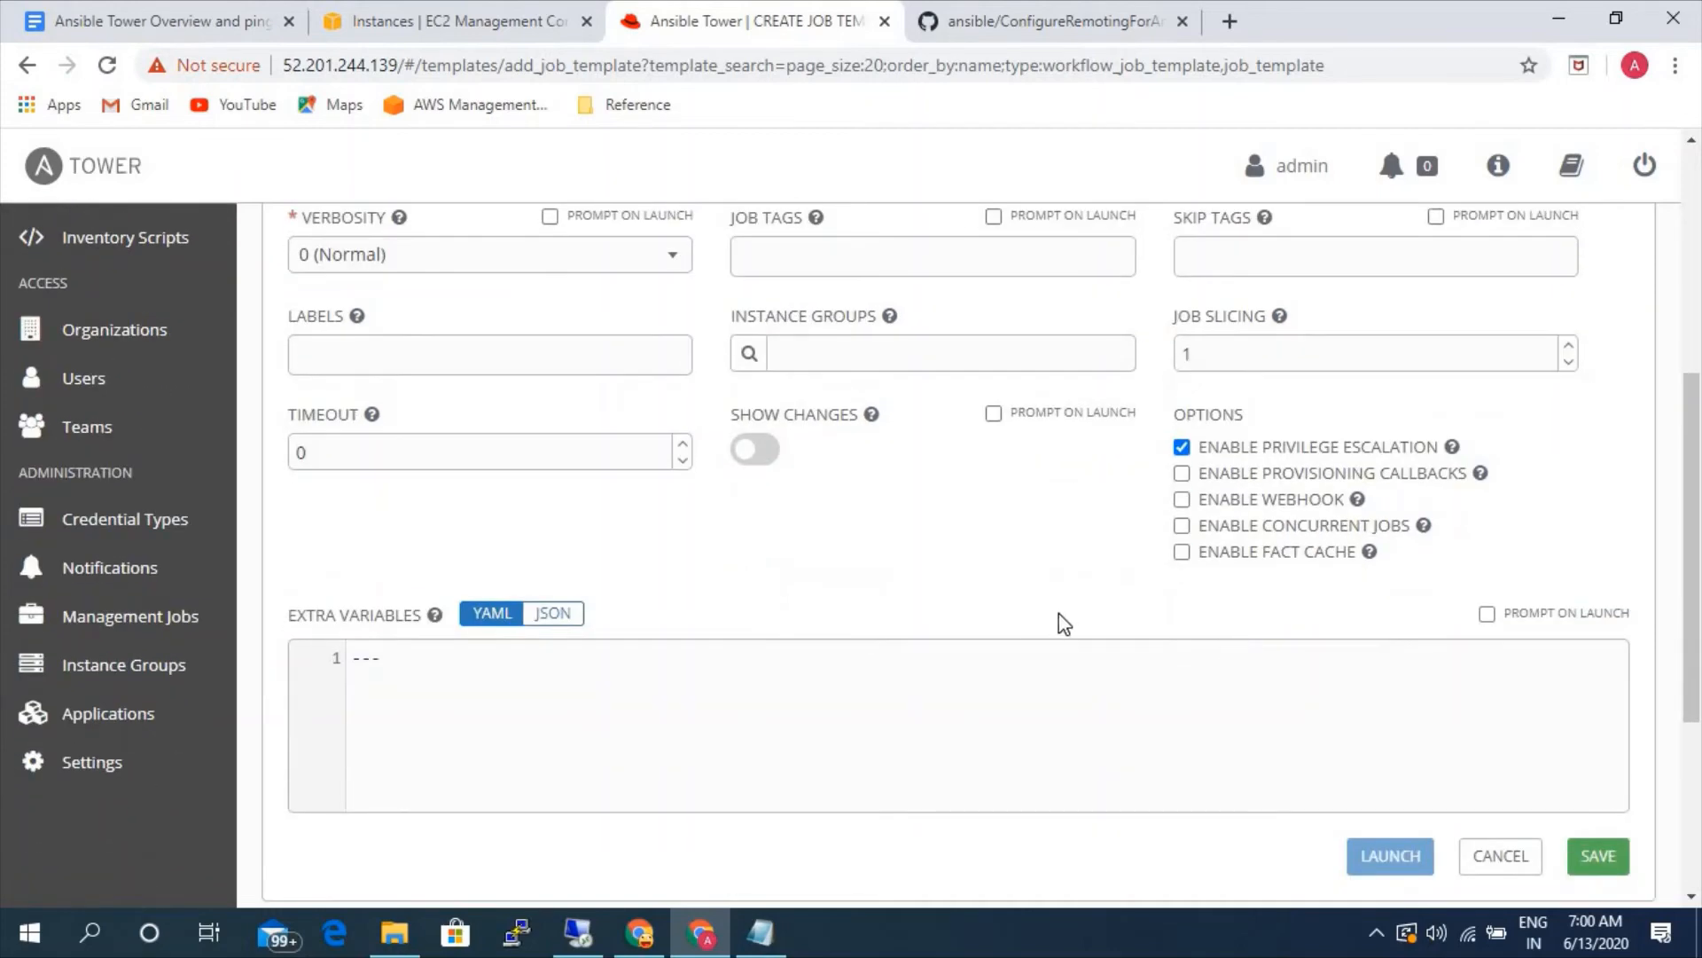
{"action": "scroll", "coordinate": [1508, 691], "scroll_direction": "down", "scroll_amount": 1}
{"action": "left_click", "coordinate": [1578, 734]}
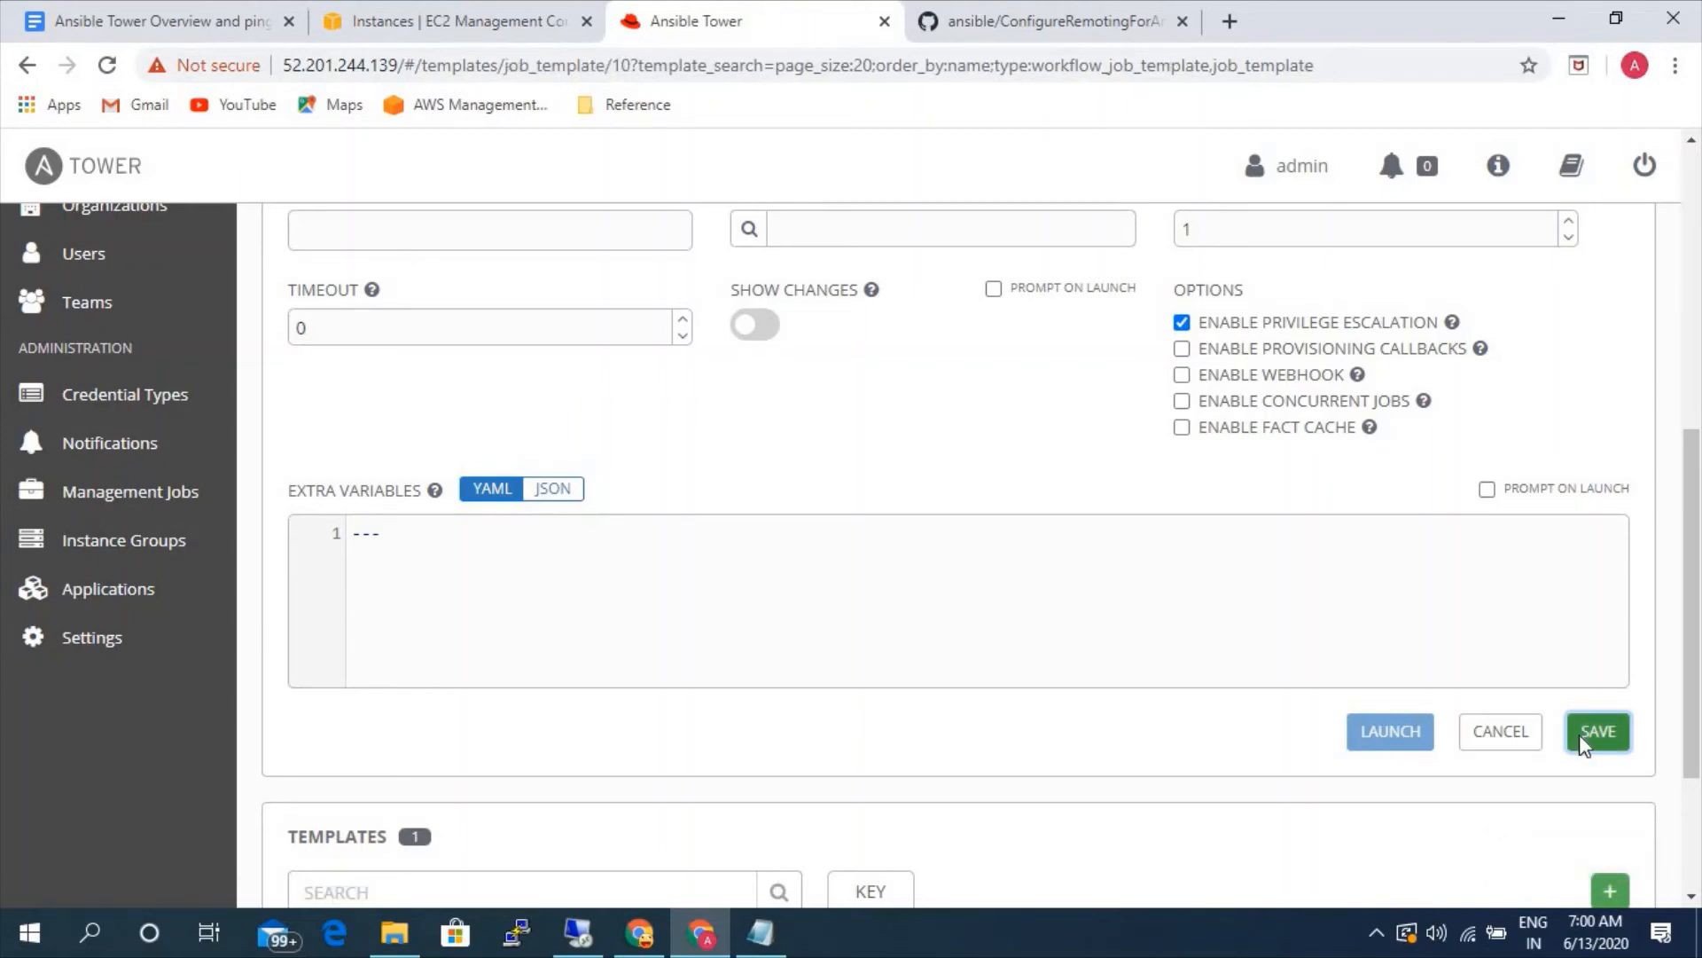
- Launch the github-httpd job template and follow the running job's task output
{"action": "scroll", "coordinate": [1060, 768], "scroll_direction": "down", "scroll_amount": 7}
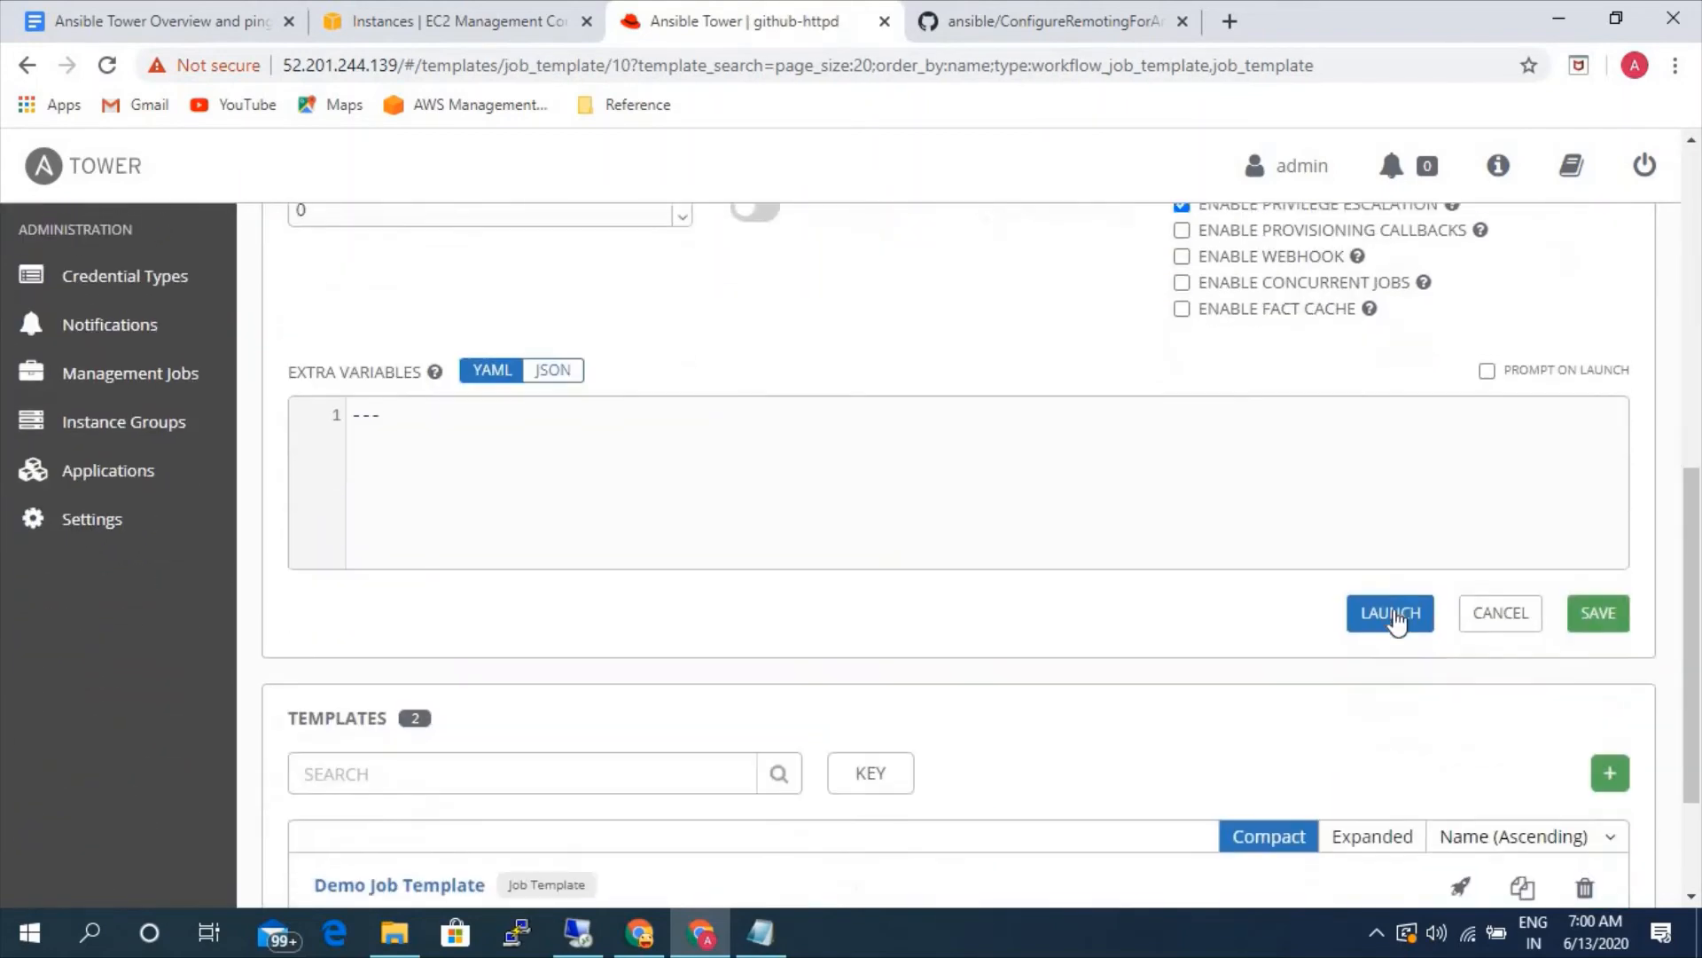
{"action": "left_click", "coordinate": [1412, 606]}
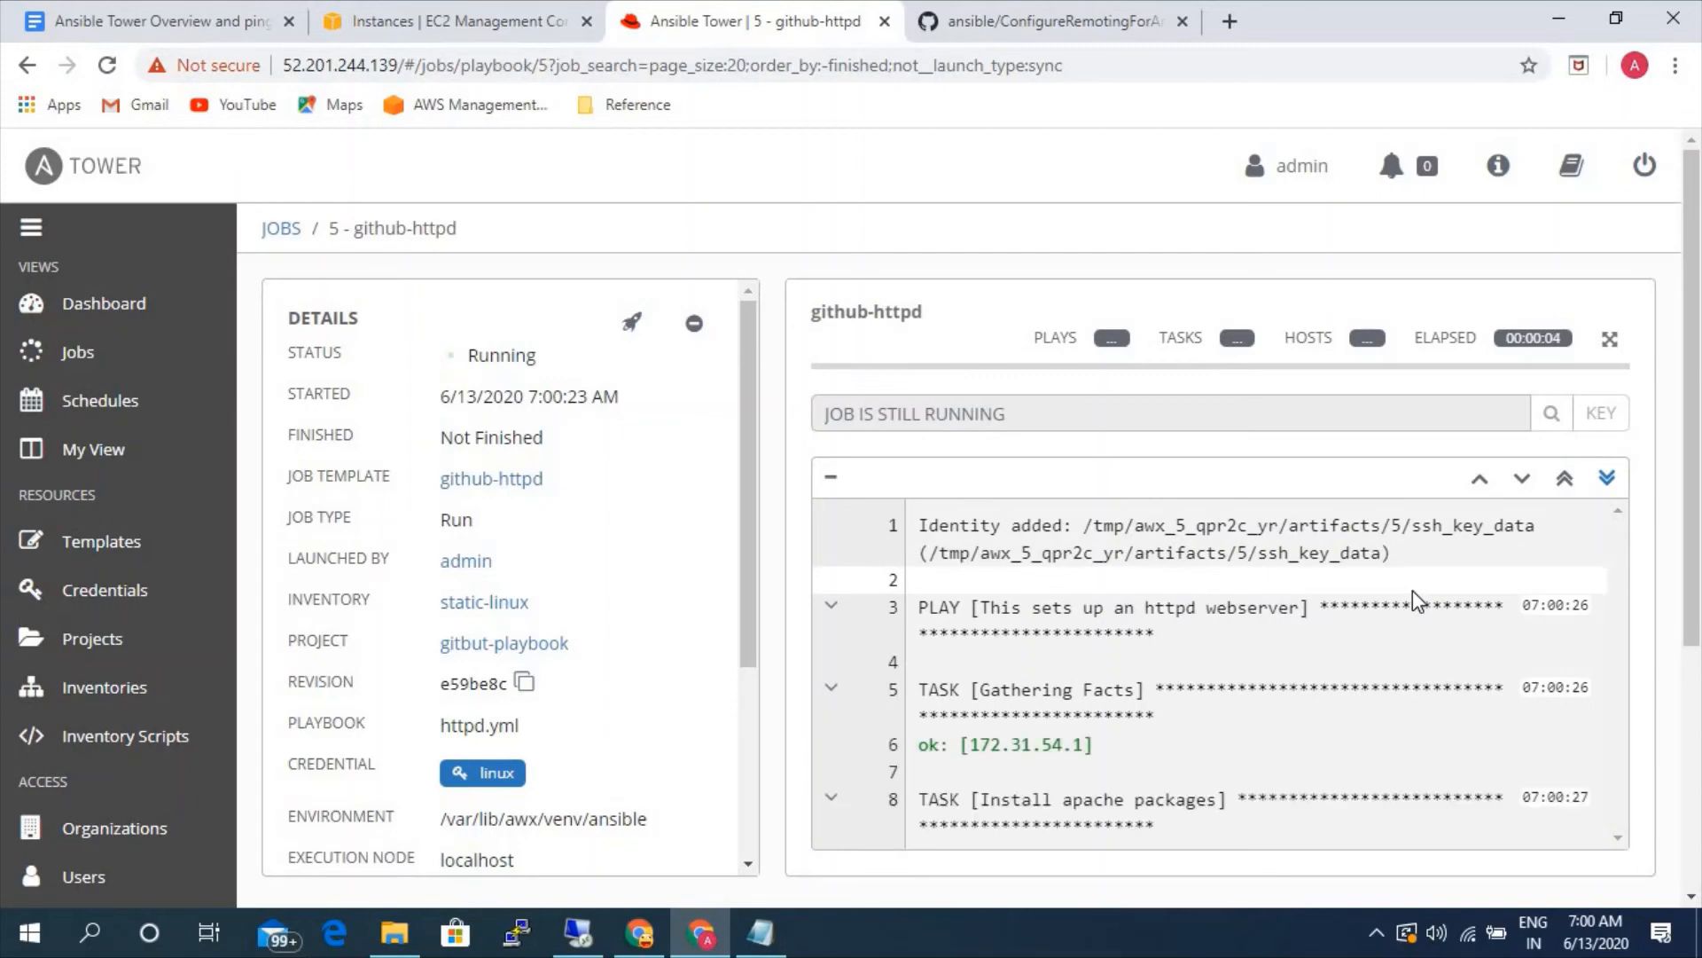
{"action": "scroll", "coordinate": [1412, 588], "scroll_direction": "down", "scroll_amount": 3}
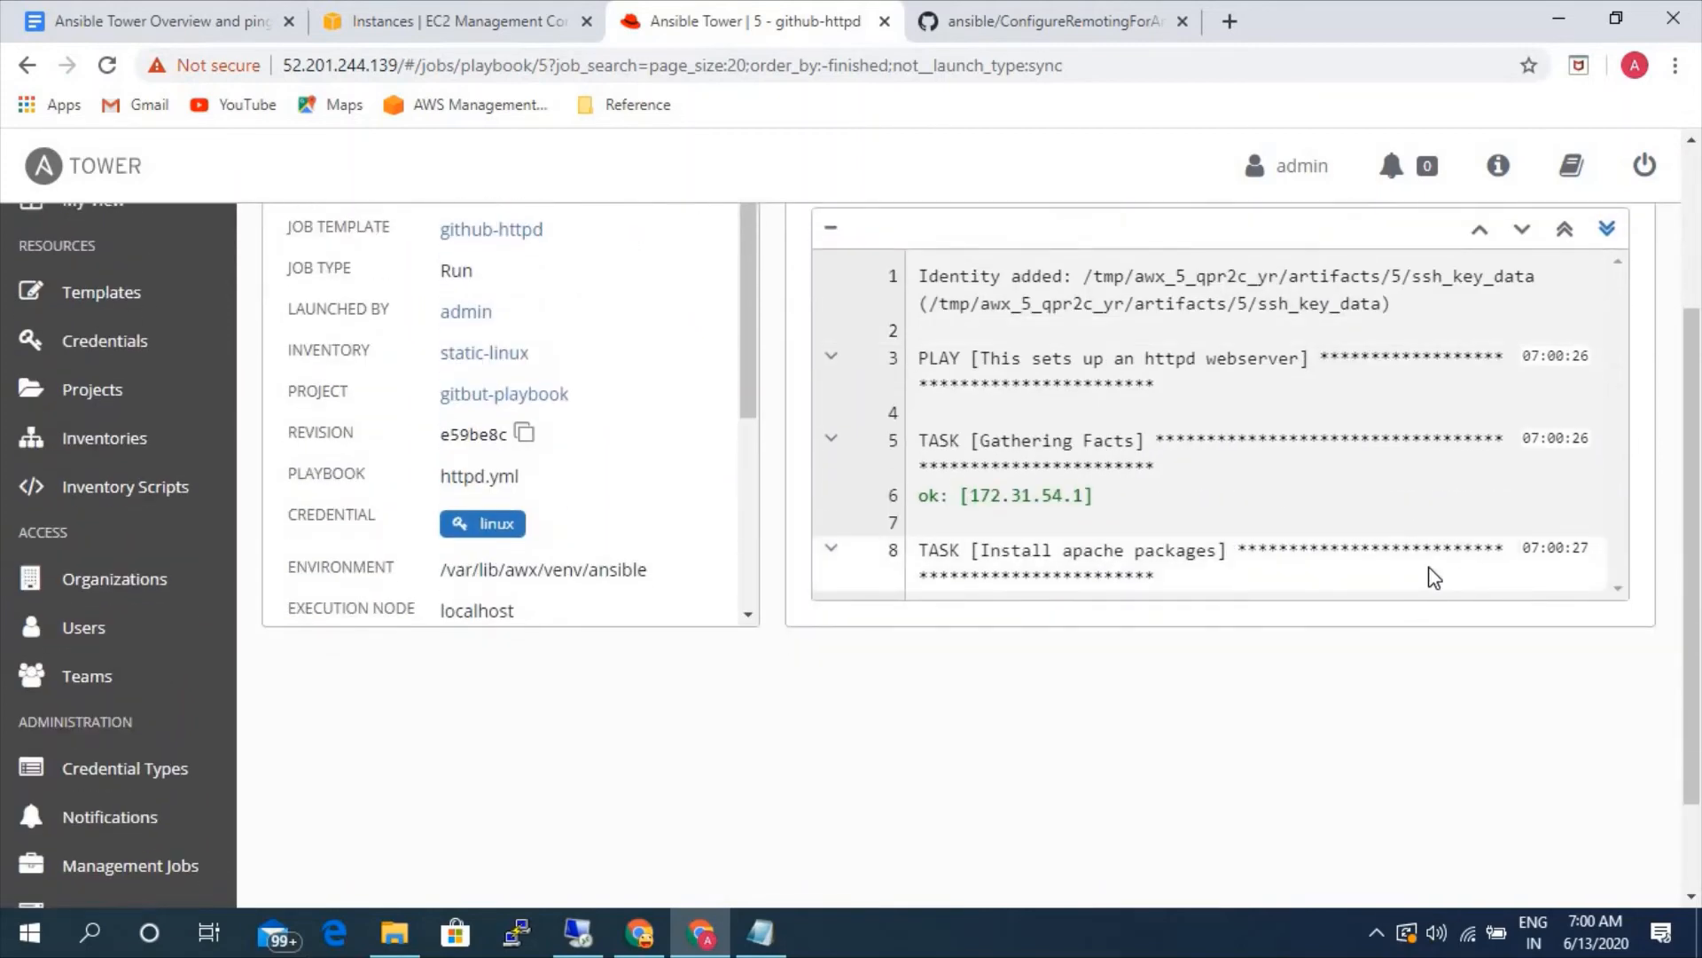
{"action": "scroll", "coordinate": [1428, 571], "scroll_direction": "down", "scroll_amount": 2}
{"action": "scroll", "coordinate": [1428, 572], "scroll_direction": "up", "scroll_amount": 3}
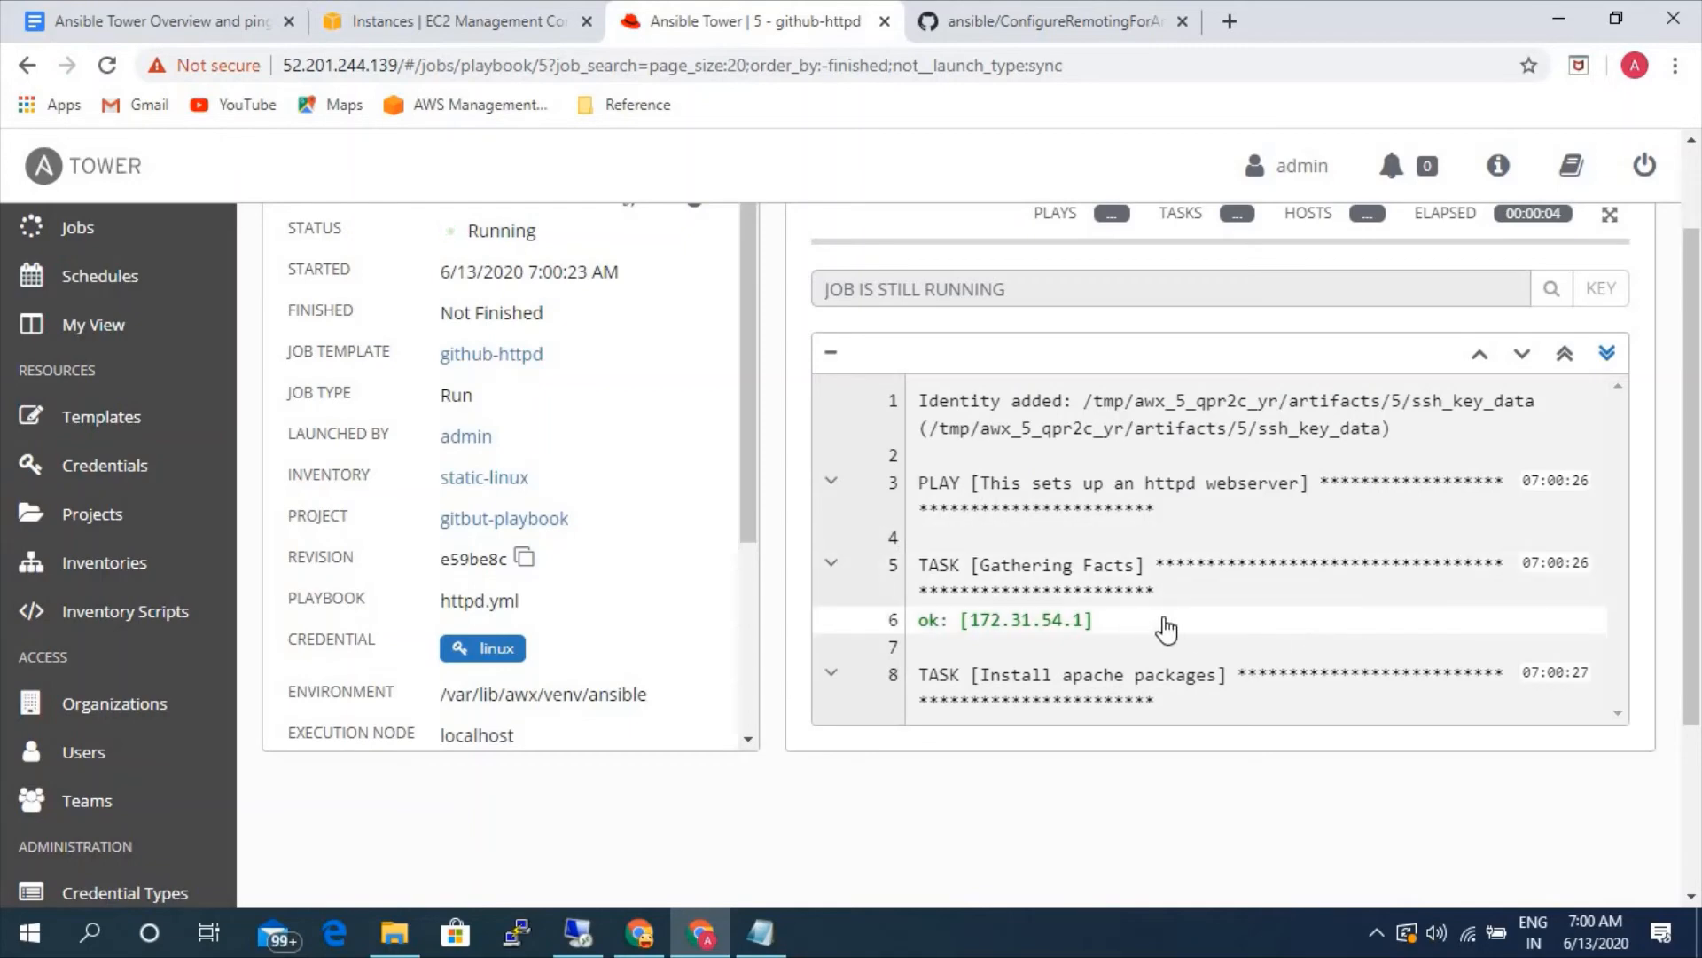
- Switch to the AWS EC2 console and sign in again as root user with the account password
{"action": "left_click", "coordinate": [461, 22]}
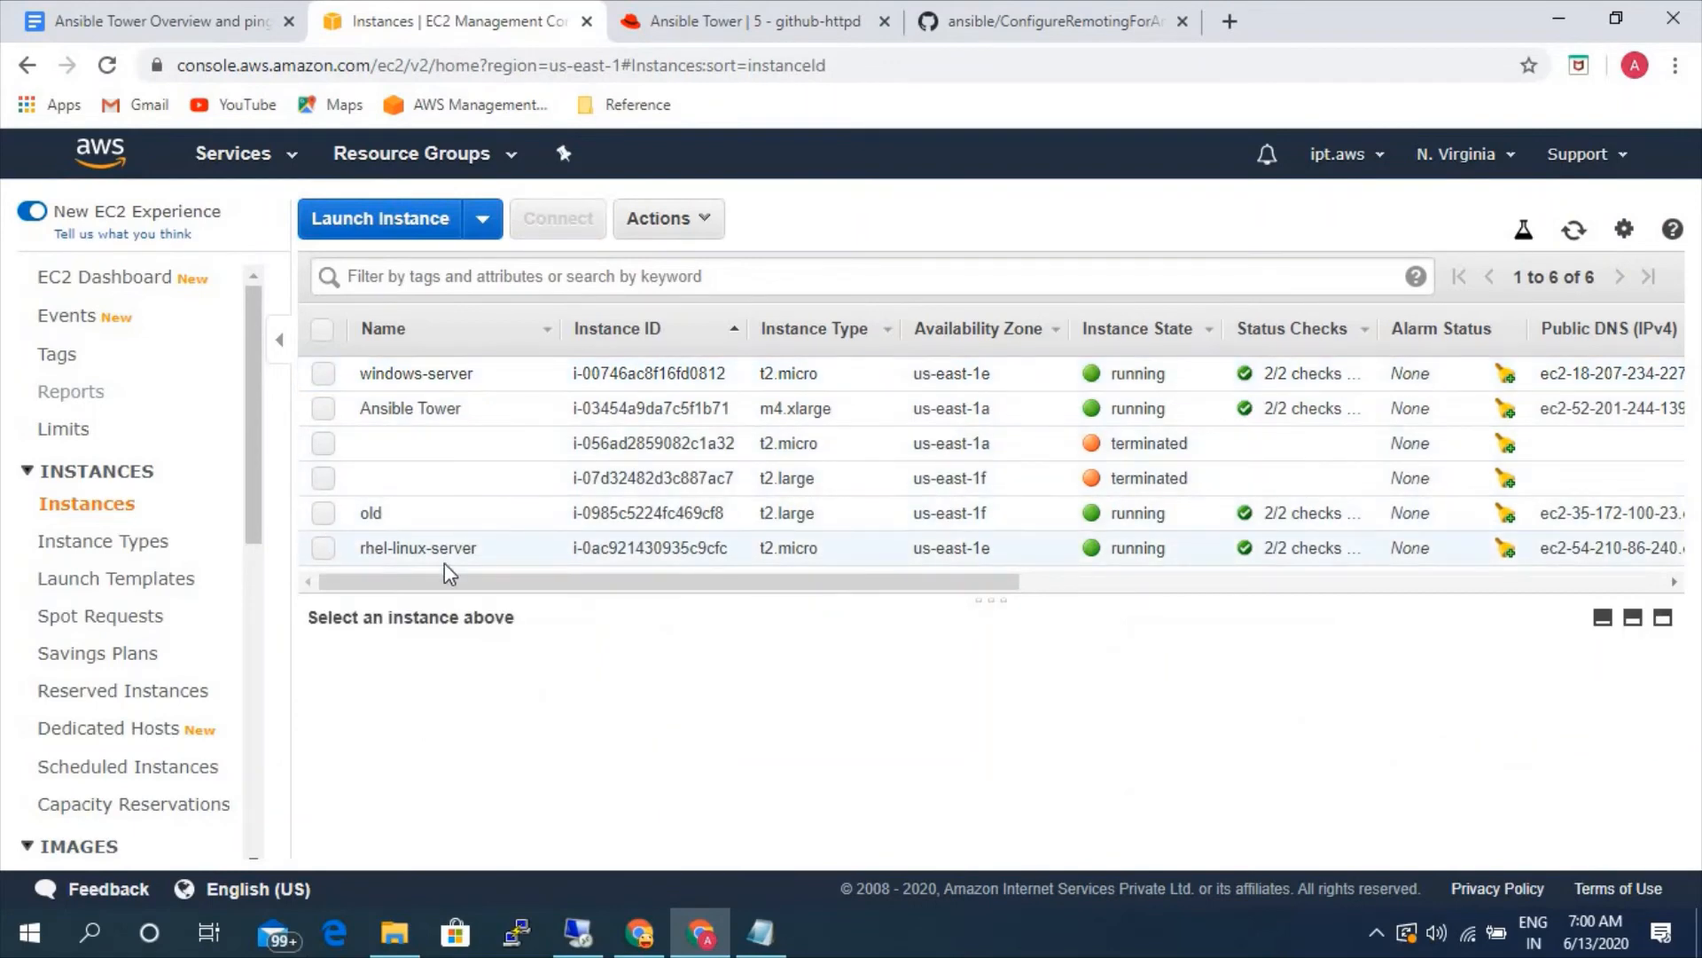
{"action": "left_click", "coordinate": [322, 547]}
{"action": "mouse_move", "coordinate": [1370, 775]}
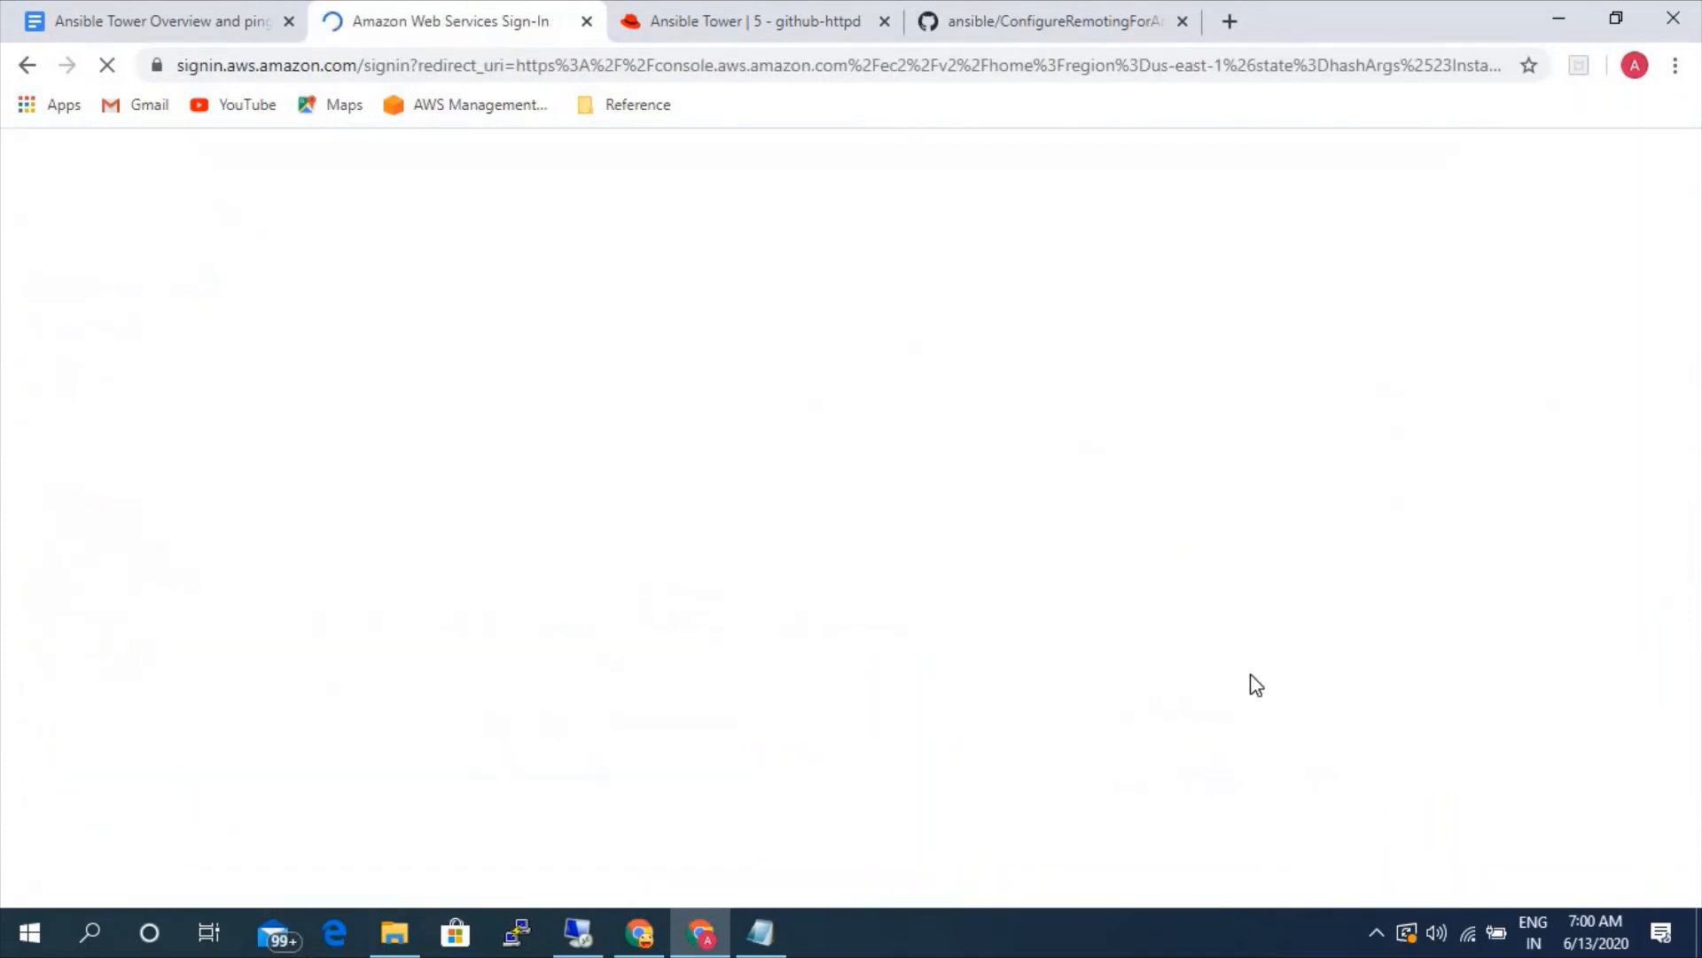
{"action": "left_click", "coordinate": [482, 700]}
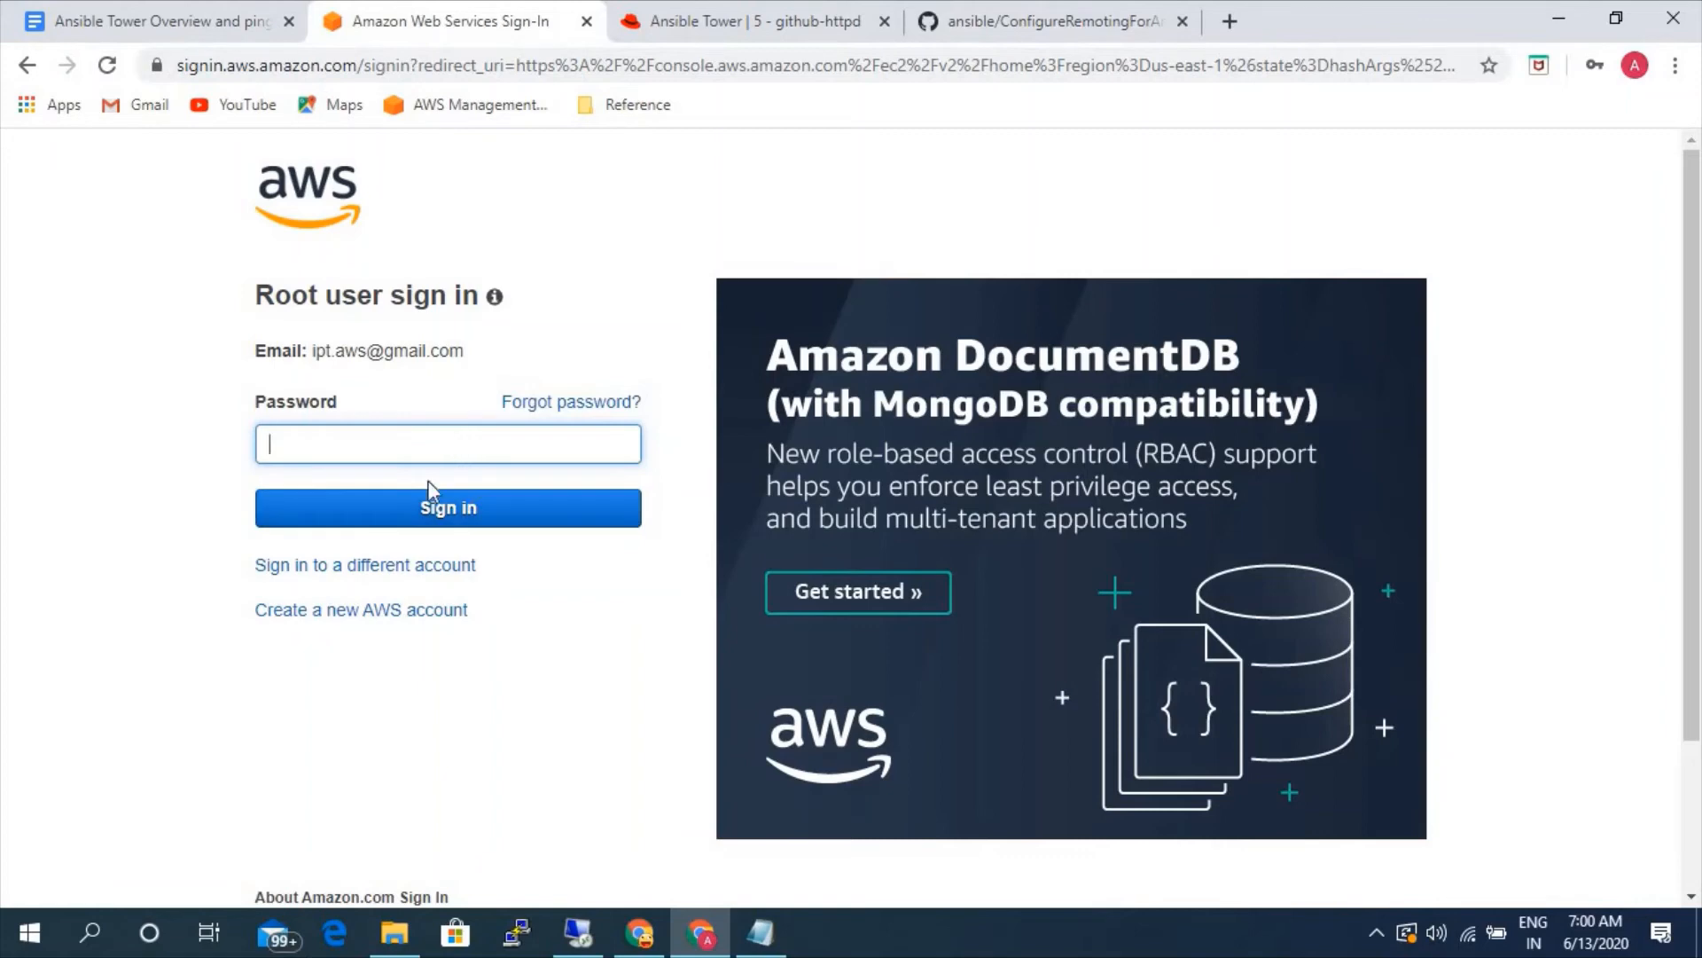
{"action": "left_click", "coordinate": [456, 445]}
{"action": "left_click", "coordinate": [421, 500]}
{"action": "left_click", "coordinate": [448, 513]}
- Return to Ansible Tower and check the progress of the running github-httpd job's output
{"action": "left_click", "coordinate": [758, 22]}
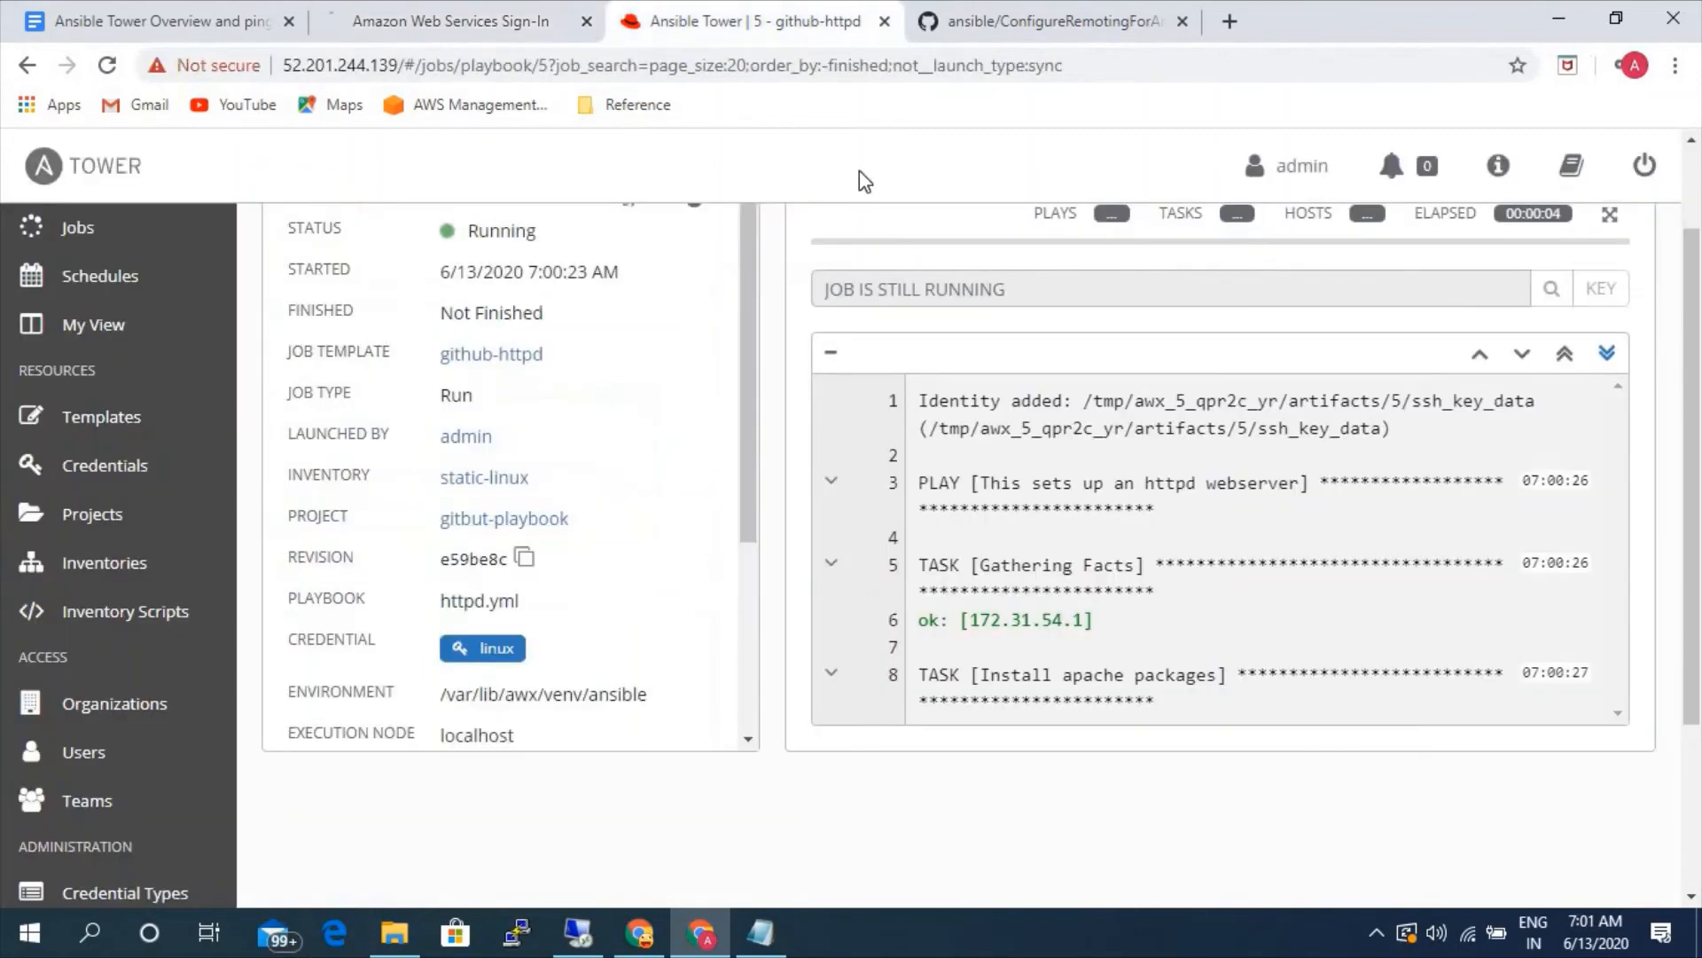
{"action": "scroll", "coordinate": [1036, 605], "scroll_direction": "down", "scroll_amount": 3}
{"action": "scroll", "coordinate": [1036, 606], "scroll_direction": "up", "scroll_amount": 3}
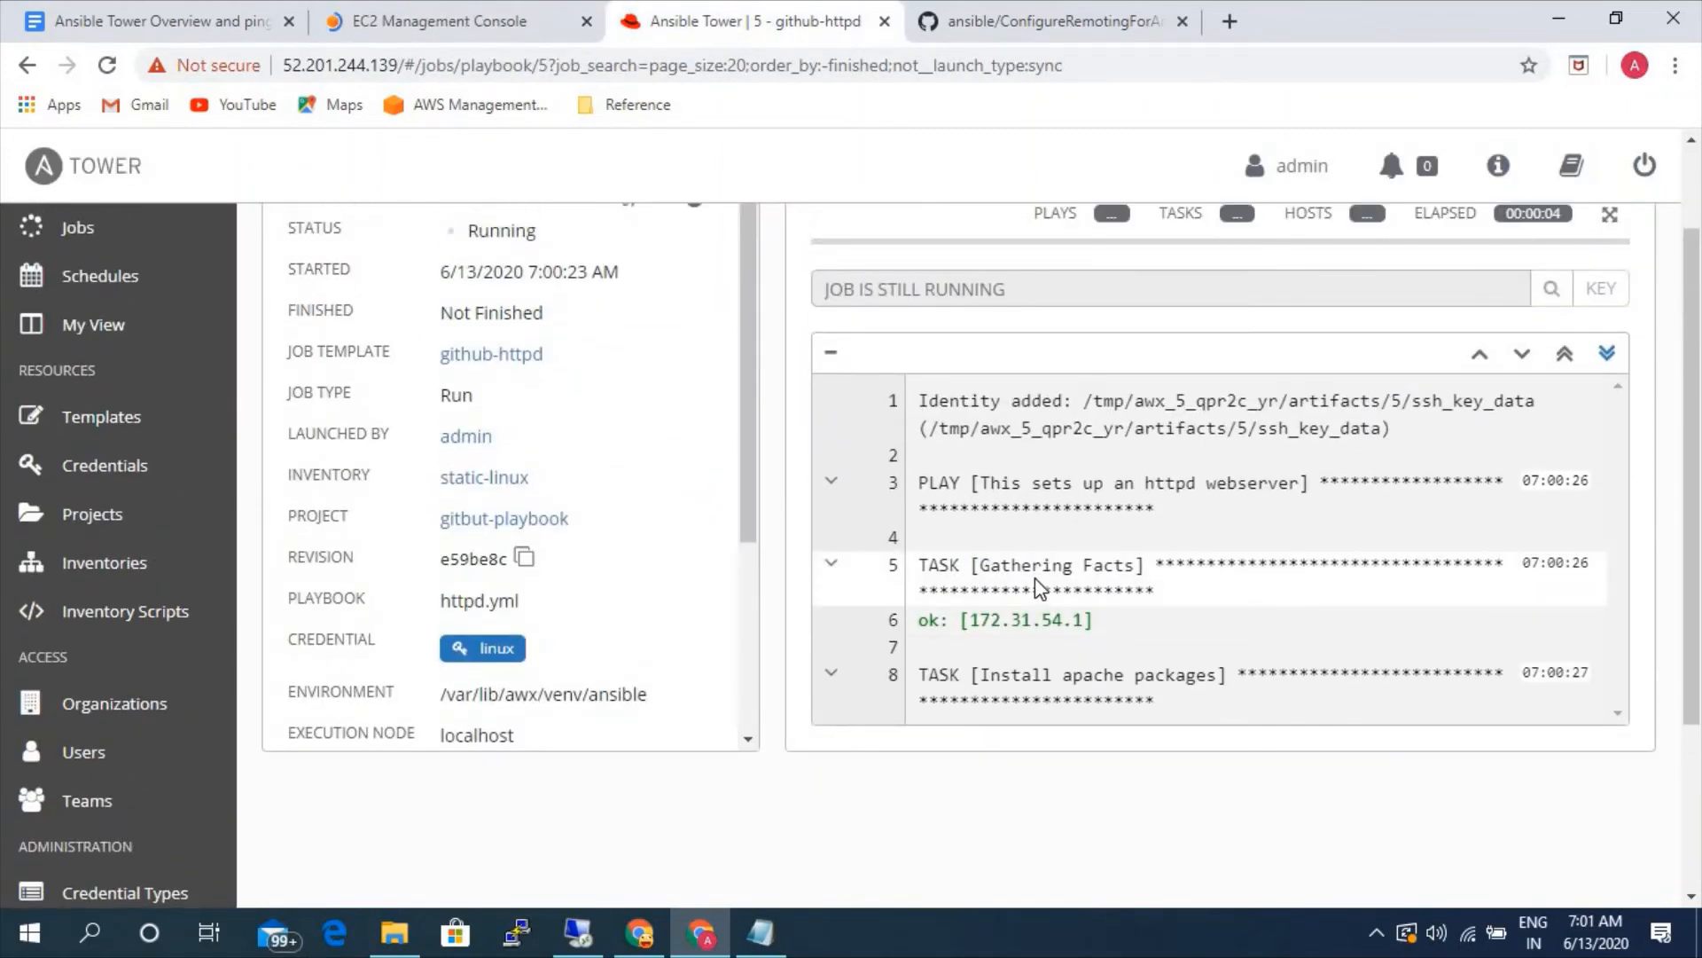
{"action": "left_click", "coordinate": [1601, 354]}
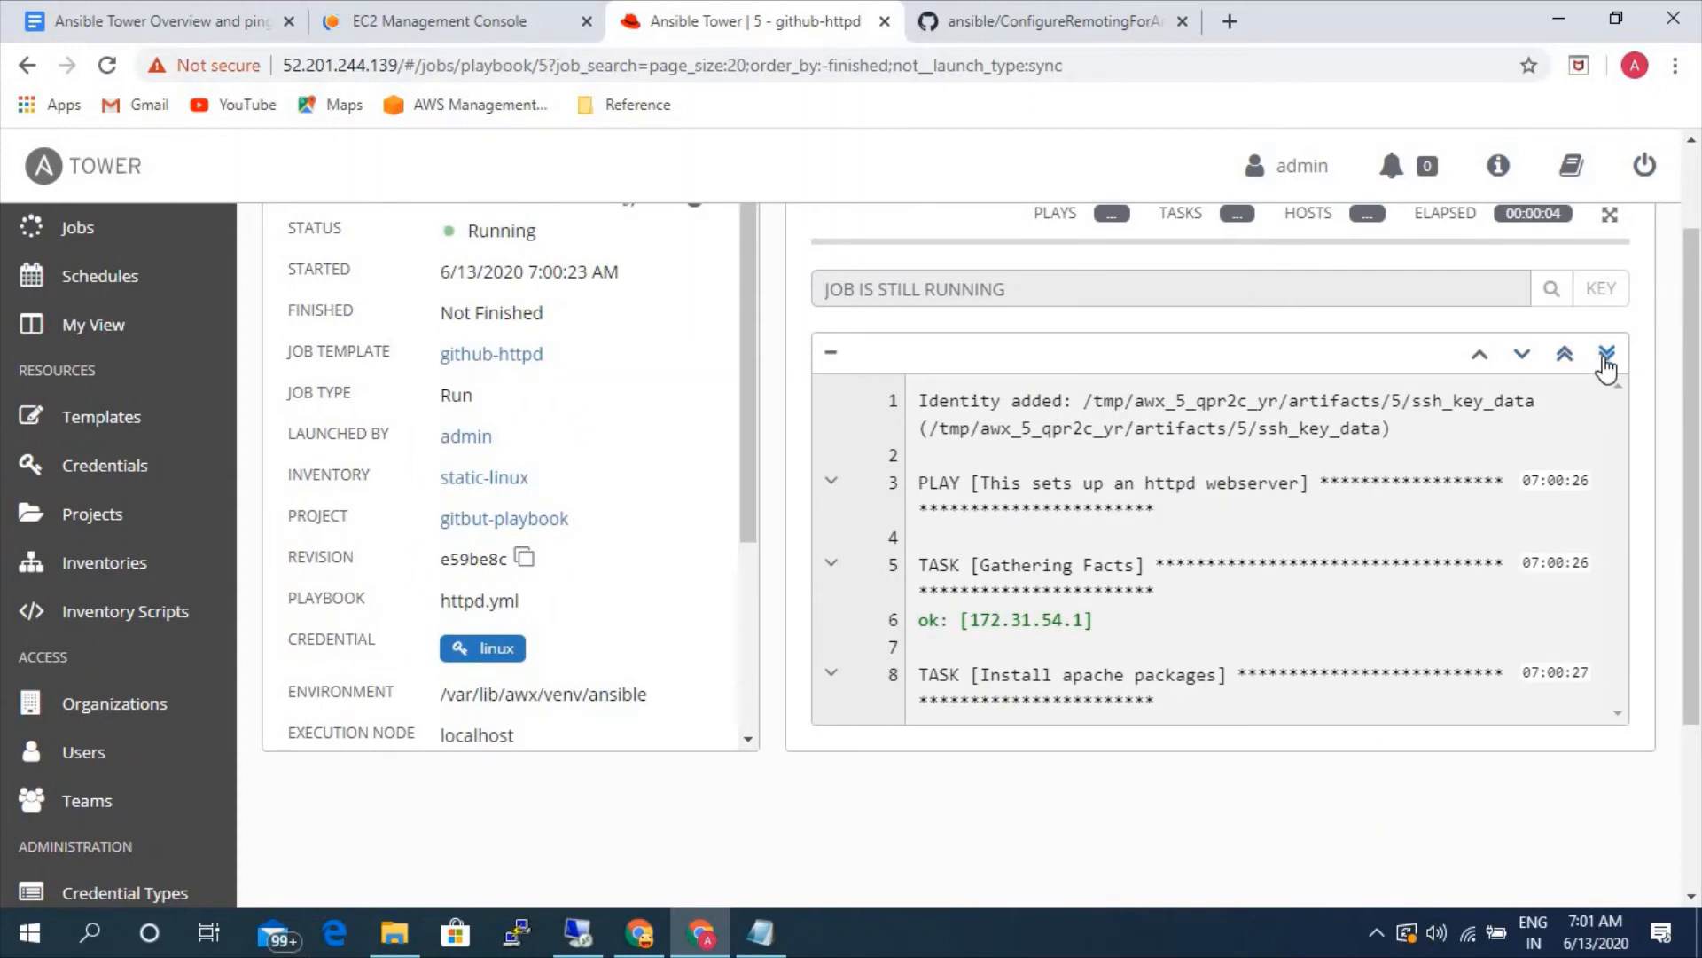
{"action": "scroll", "coordinate": [1226, 581], "scroll_direction": "down", "scroll_amount": 2}
{"action": "scroll", "coordinate": [1227, 580], "scroll_direction": "up", "scroll_amount": 3}
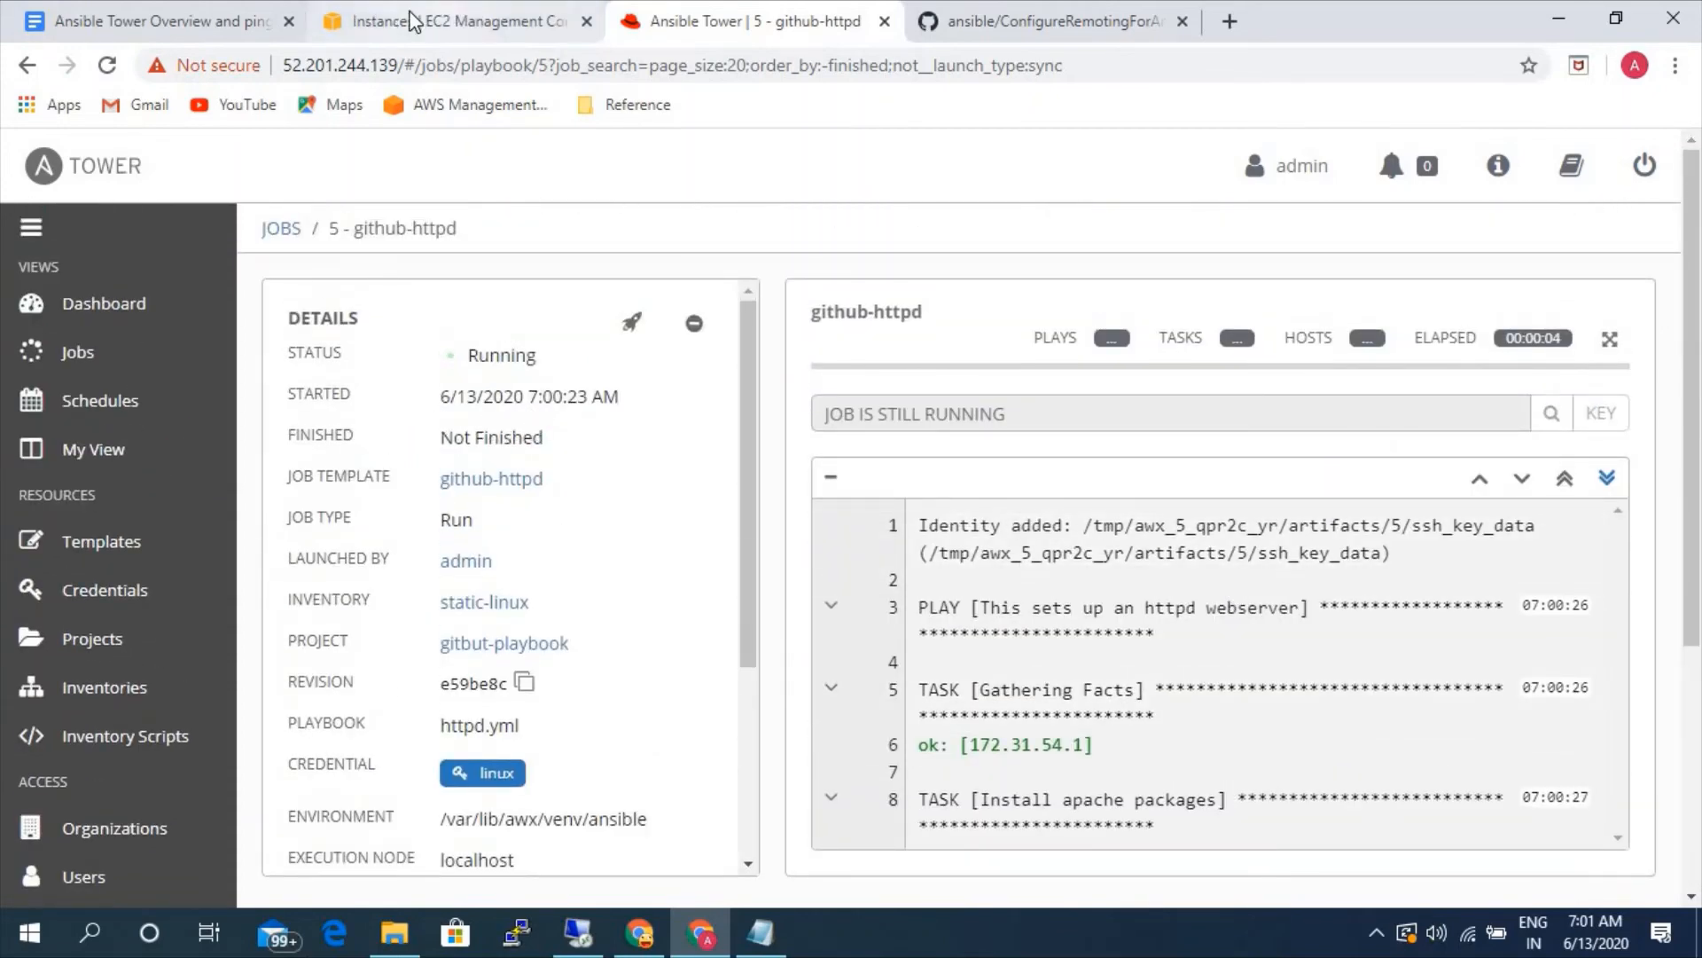
- Select the rhel-linux-server instance in the EC2 console and copy its IPv4 public IP
{"action": "left_click", "coordinate": [412, 20]}
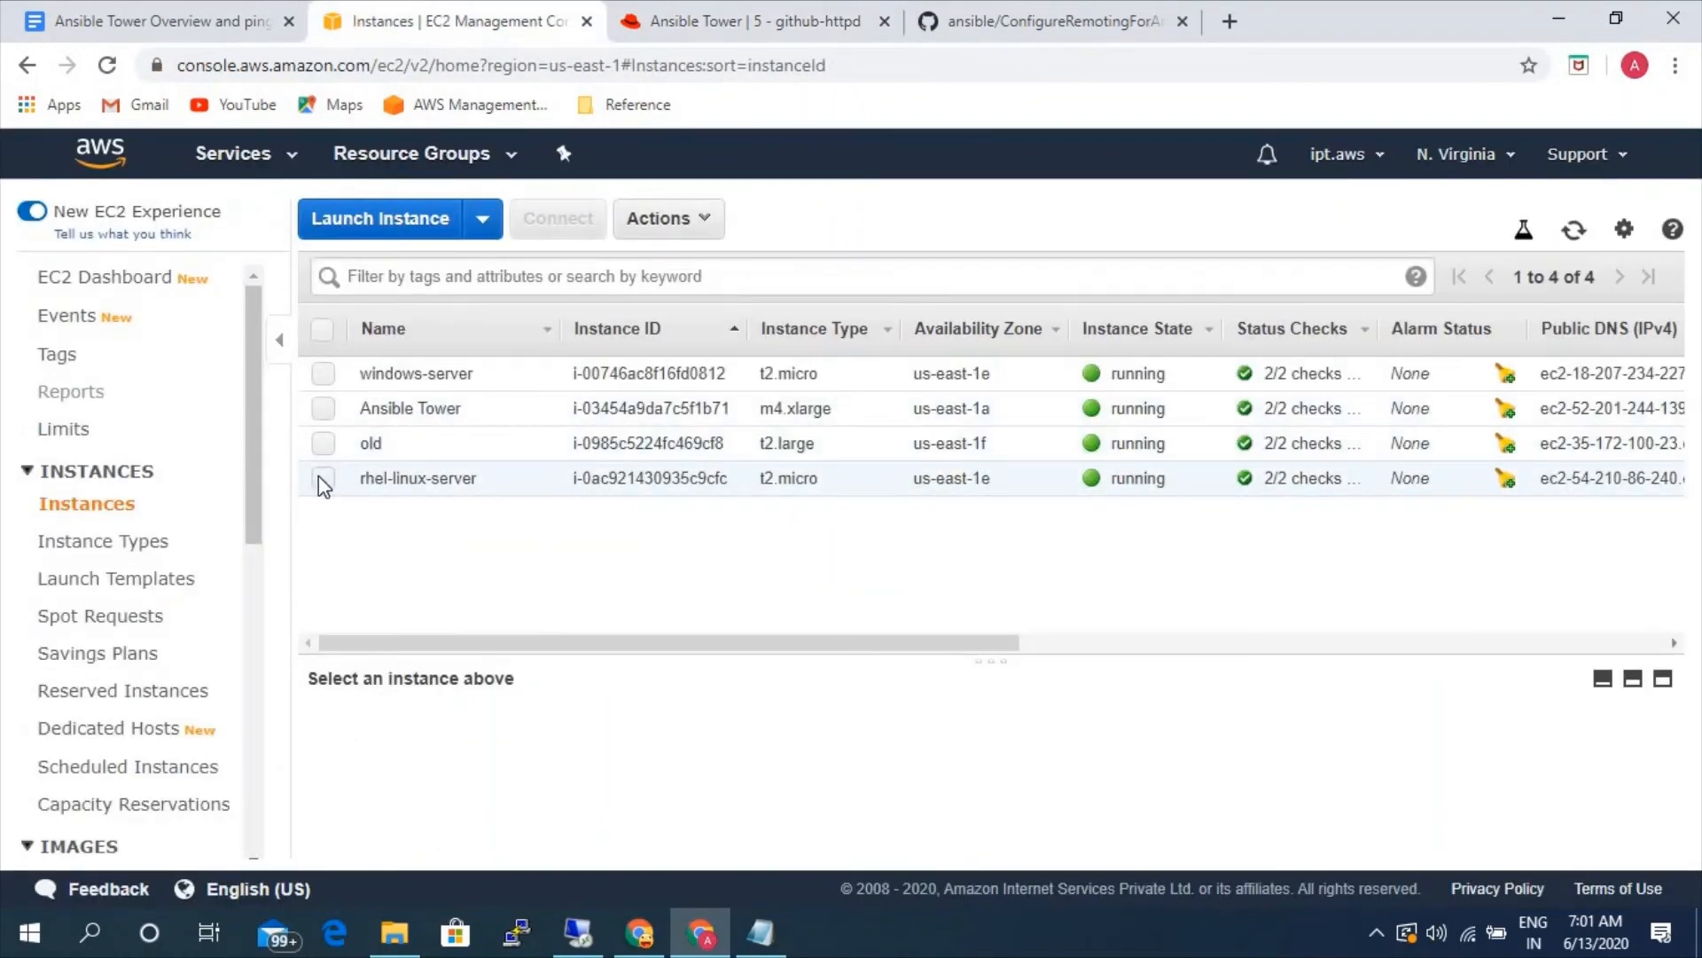
{"action": "left_click", "coordinate": [321, 479]}
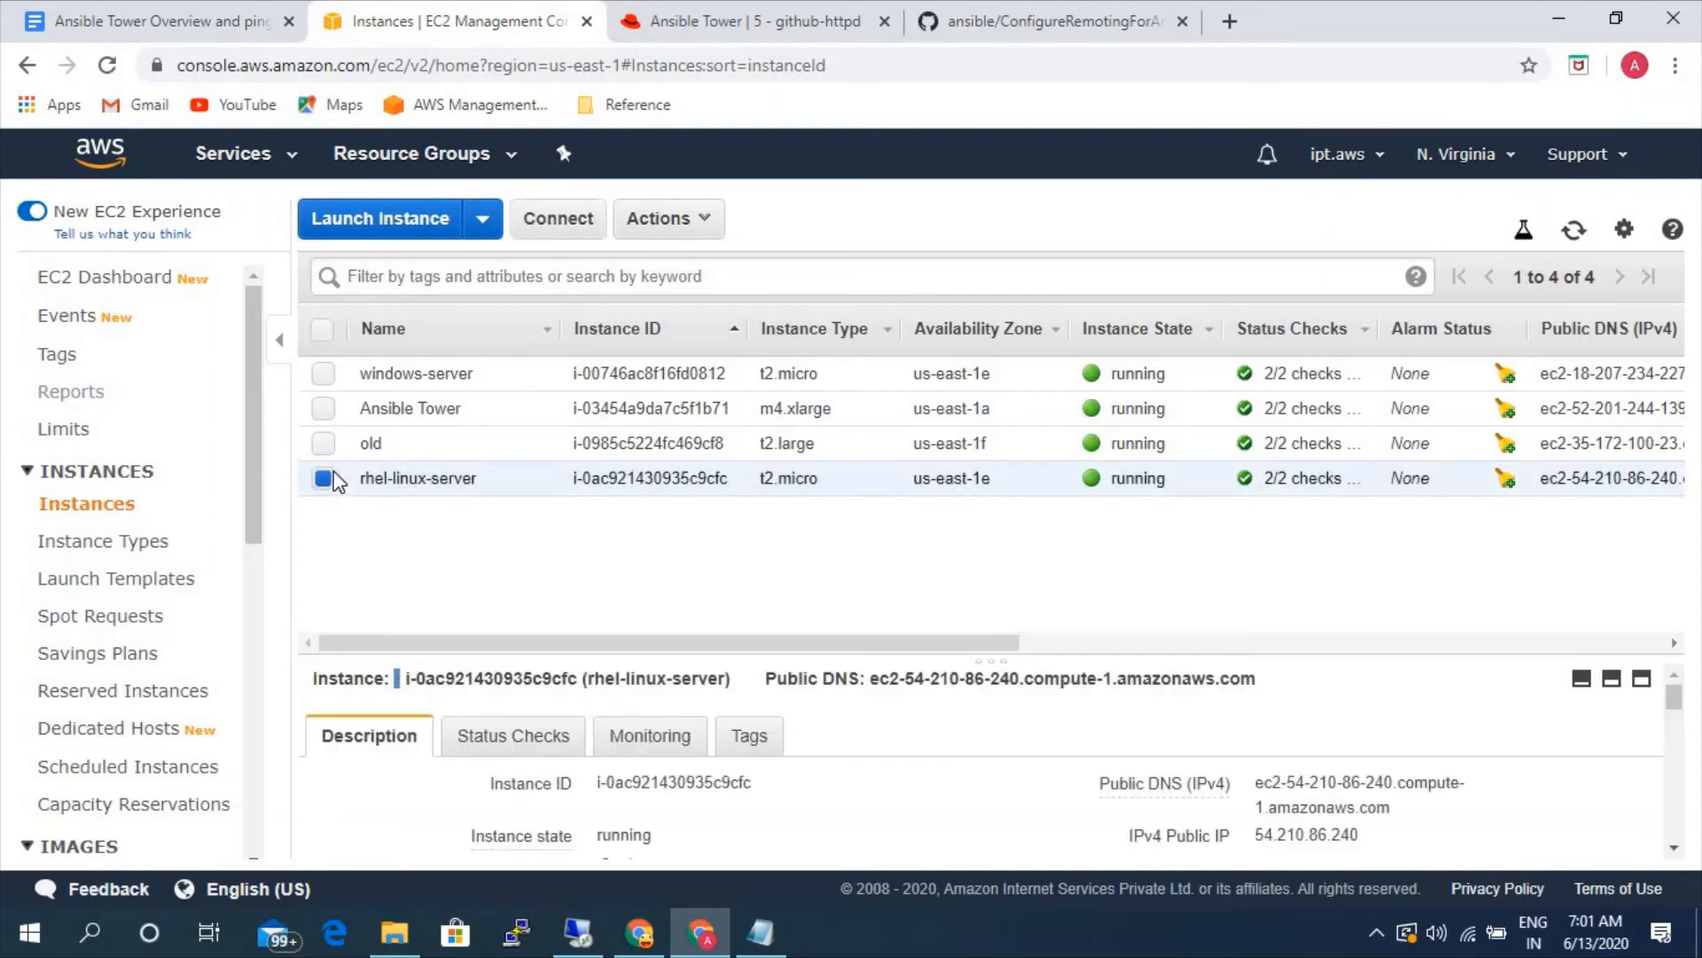
{"action": "left_click", "coordinate": [1380, 835]}
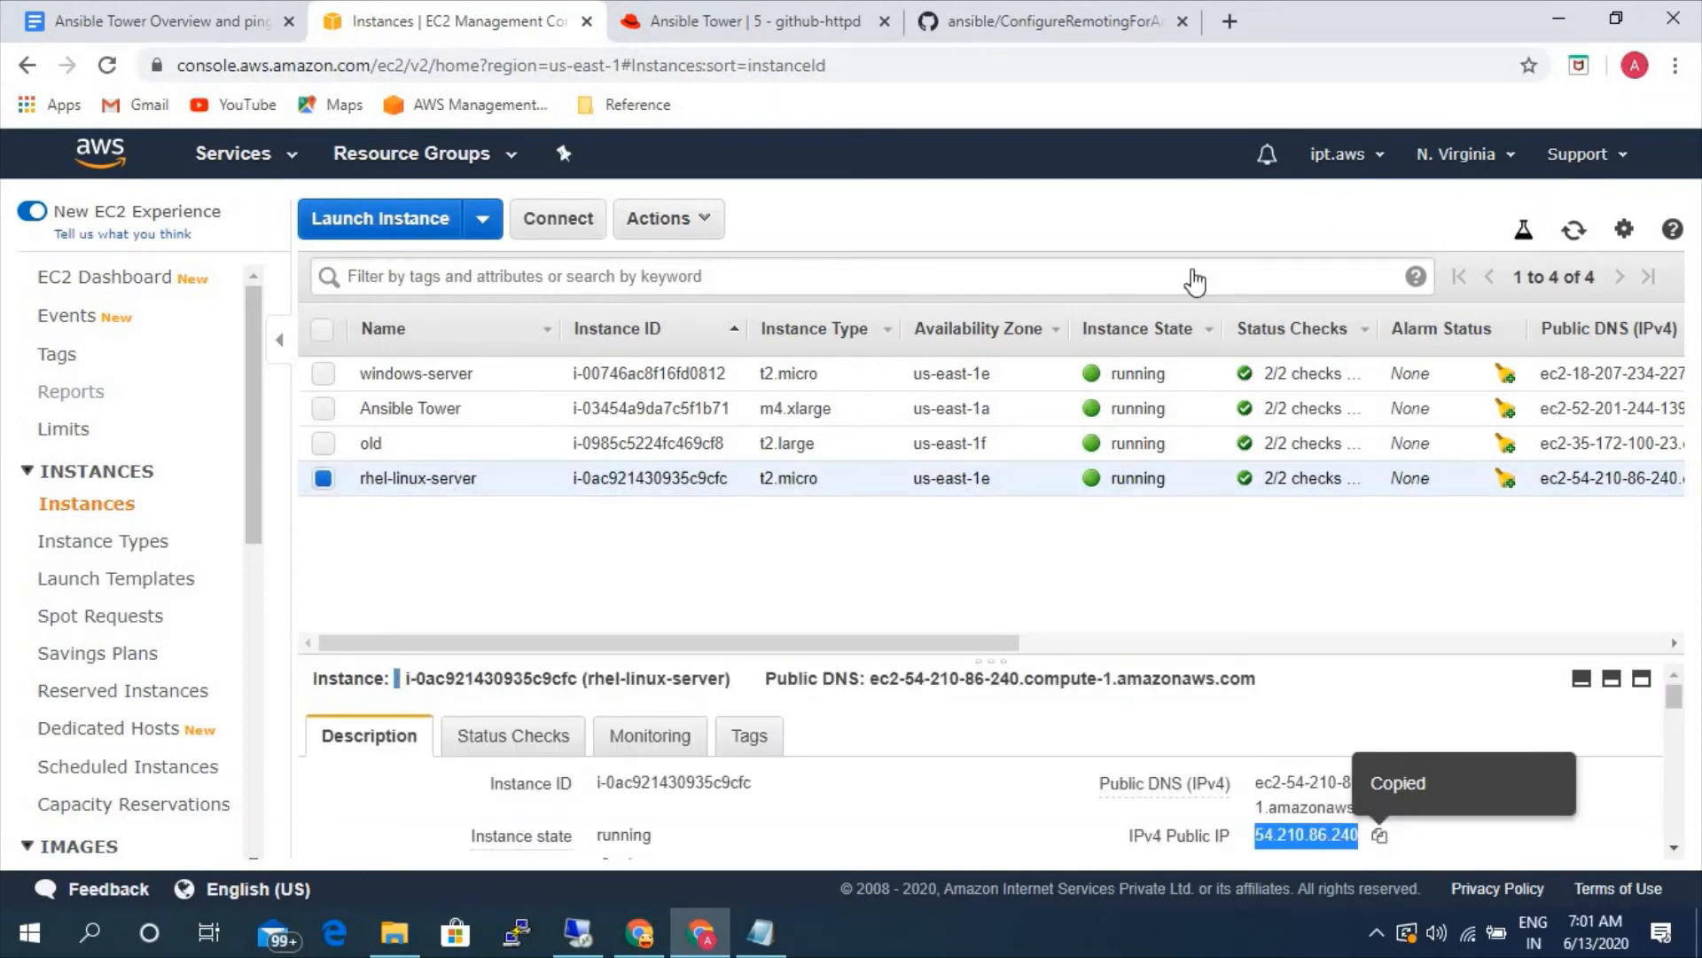
- Review the github-httpd job's task output, play recap counters and job details in Ansible Tower
{"action": "left_click", "coordinate": [784, 36]}
{"action": "scroll", "coordinate": [1168, 646], "scroll_direction": "down", "scroll_amount": 3}
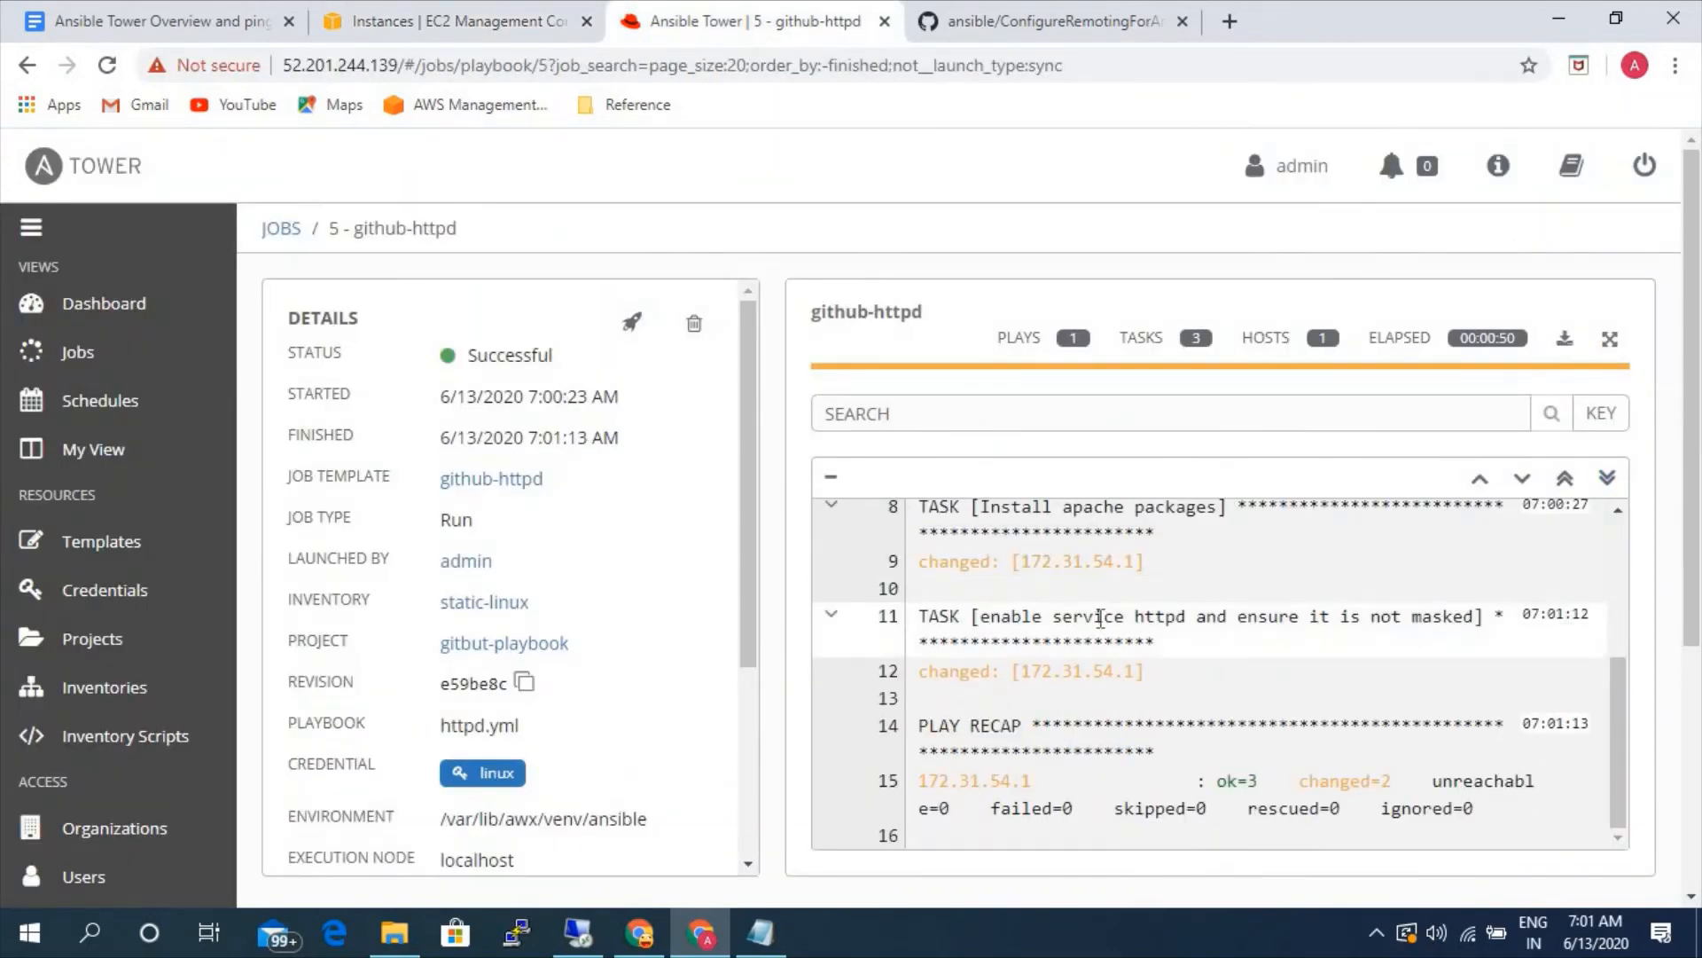
{"action": "scroll", "coordinate": [1169, 645], "scroll_direction": "up", "scroll_amount": 3}
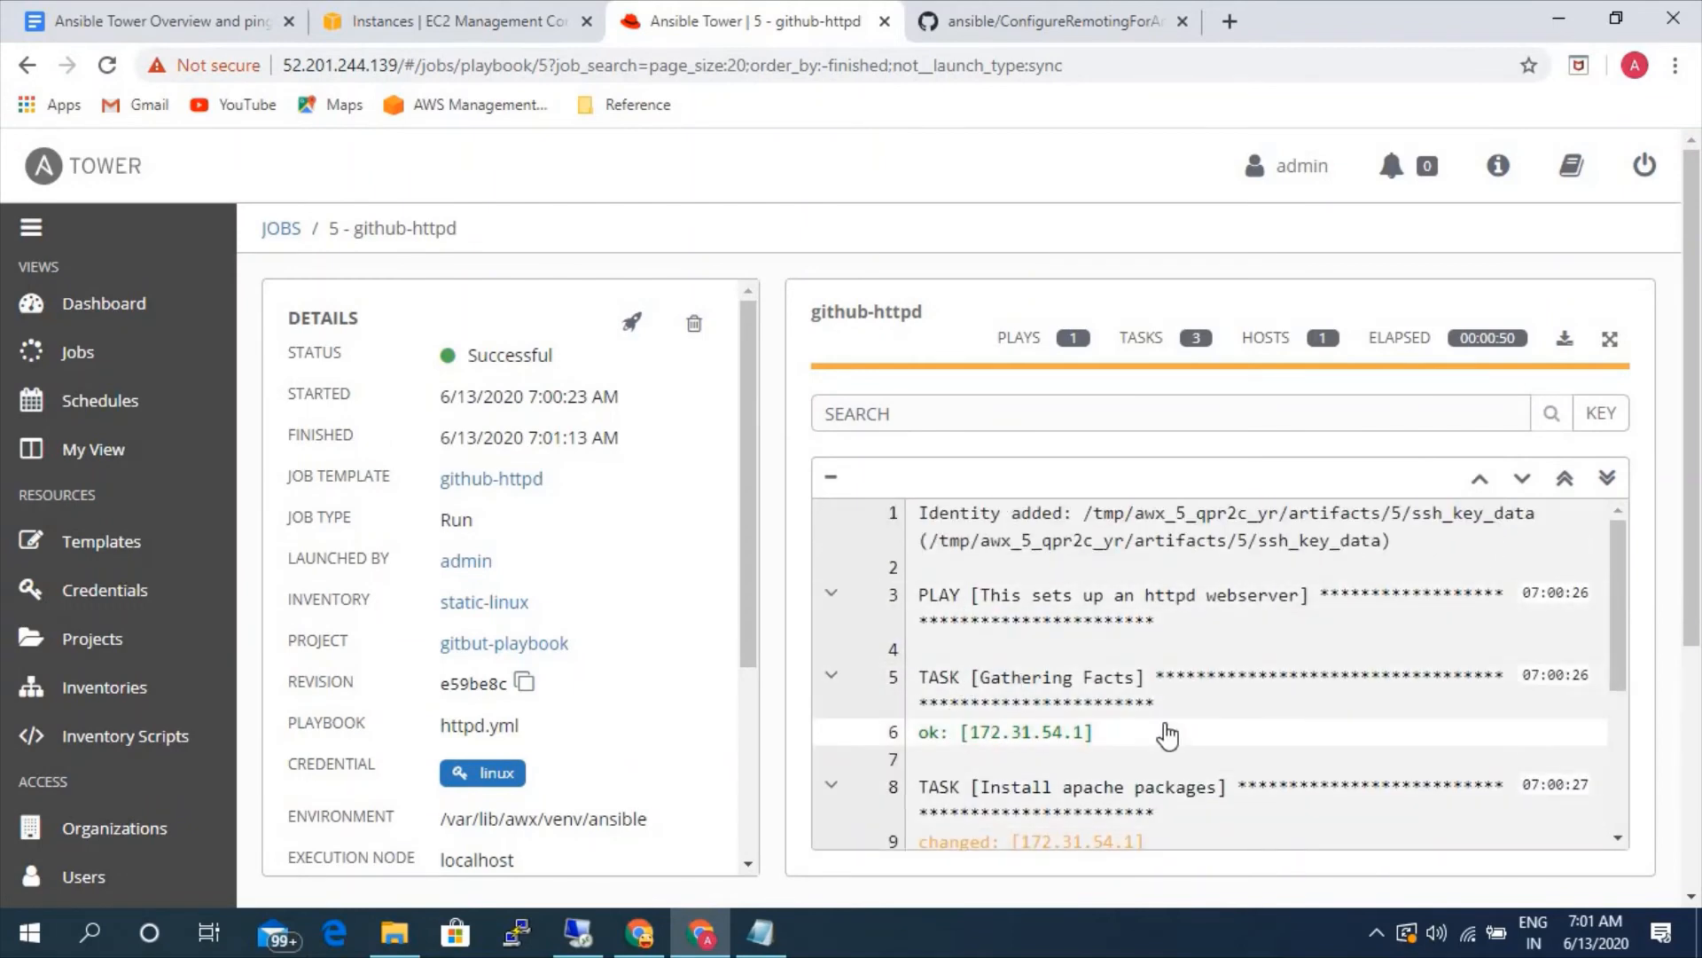
{"action": "scroll", "coordinate": [1043, 633], "scroll_direction": "down", "scroll_amount": 3}
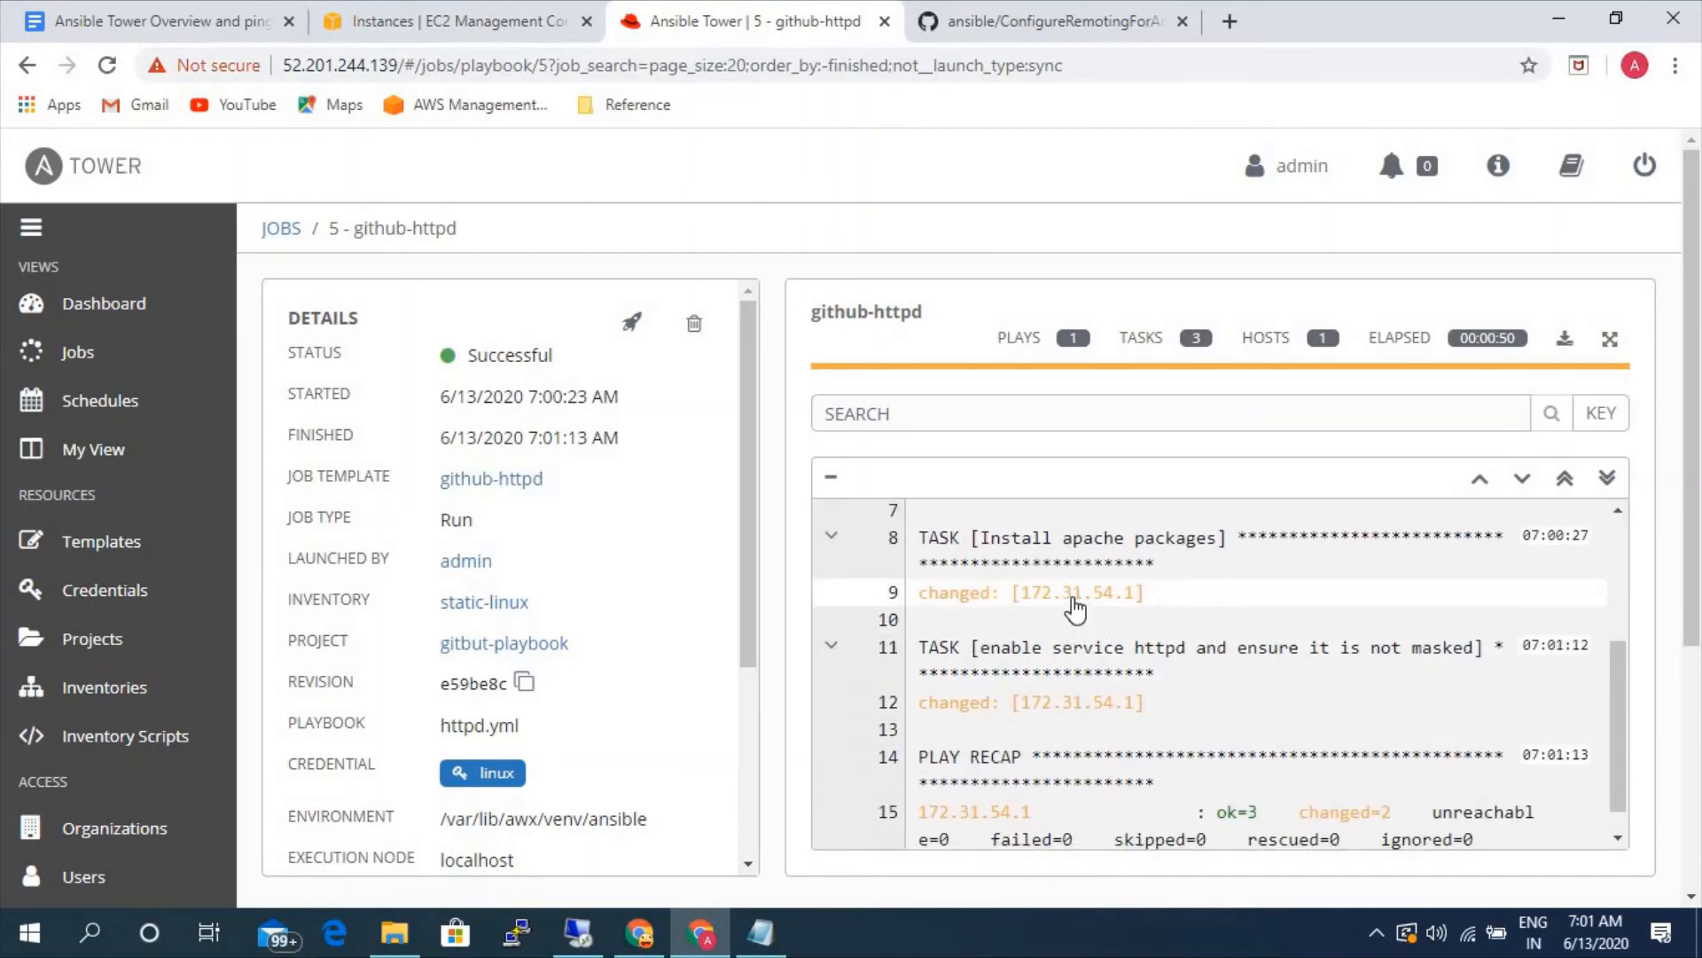
{"action": "scroll", "coordinate": [1126, 745], "scroll_direction": "down", "scroll_amount": 1}
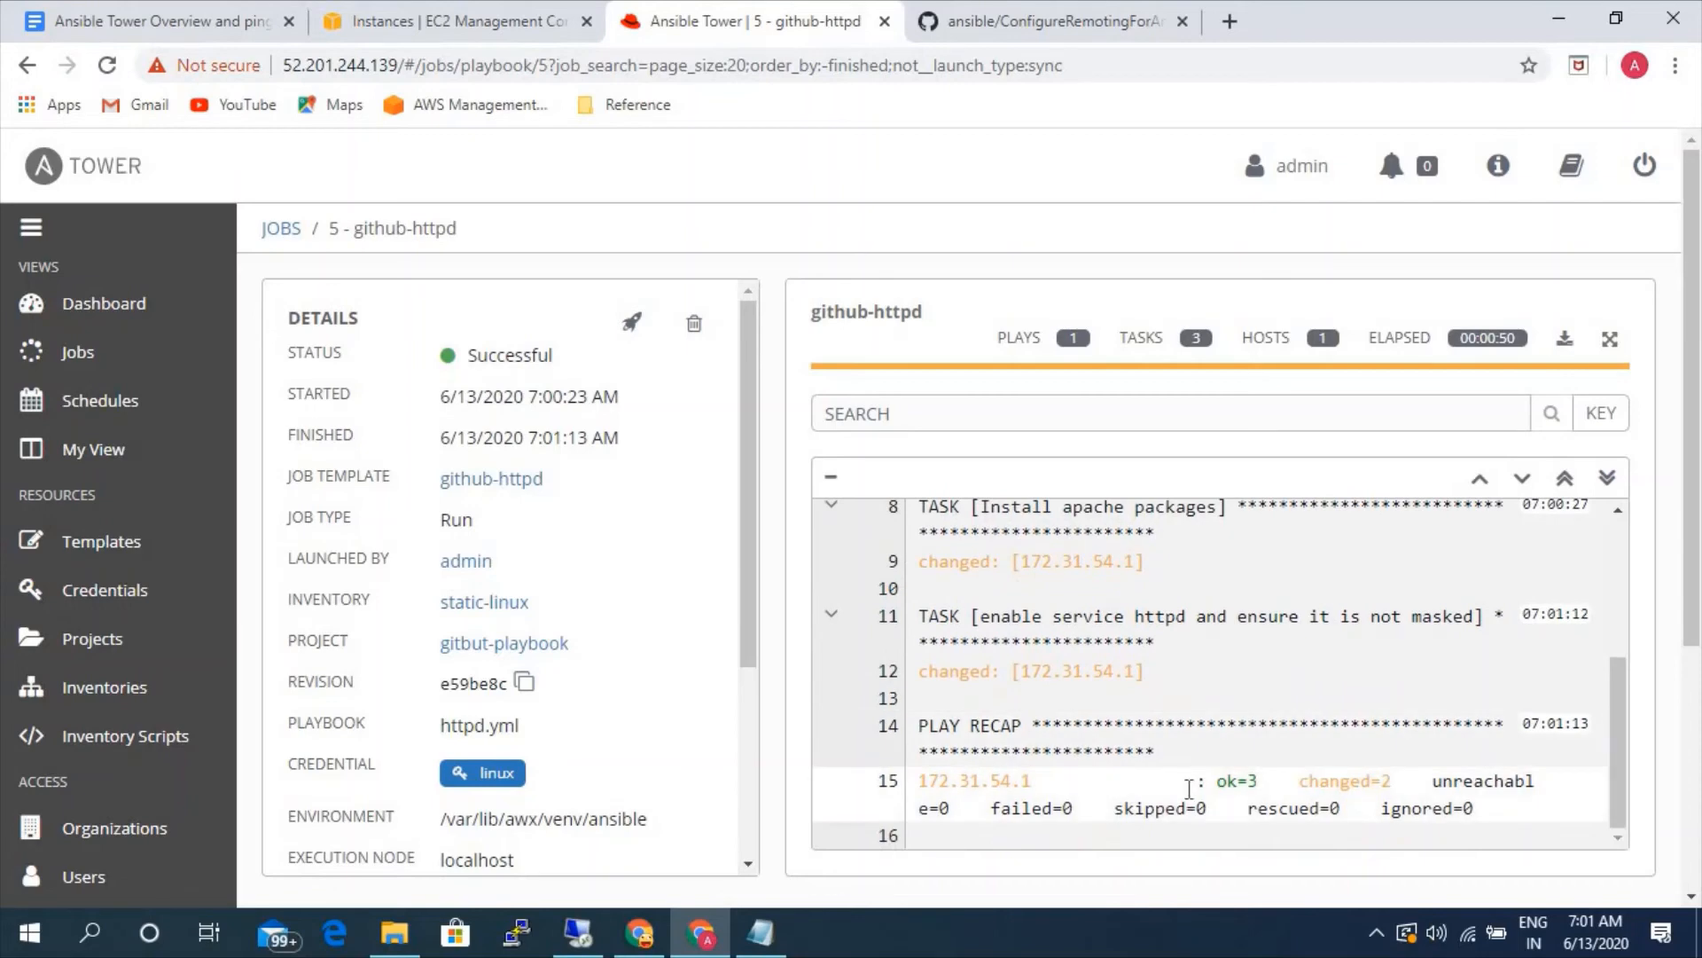
{"action": "left_click_drag", "start_coordinate": [1299, 782], "coordinate": [1404, 780]}
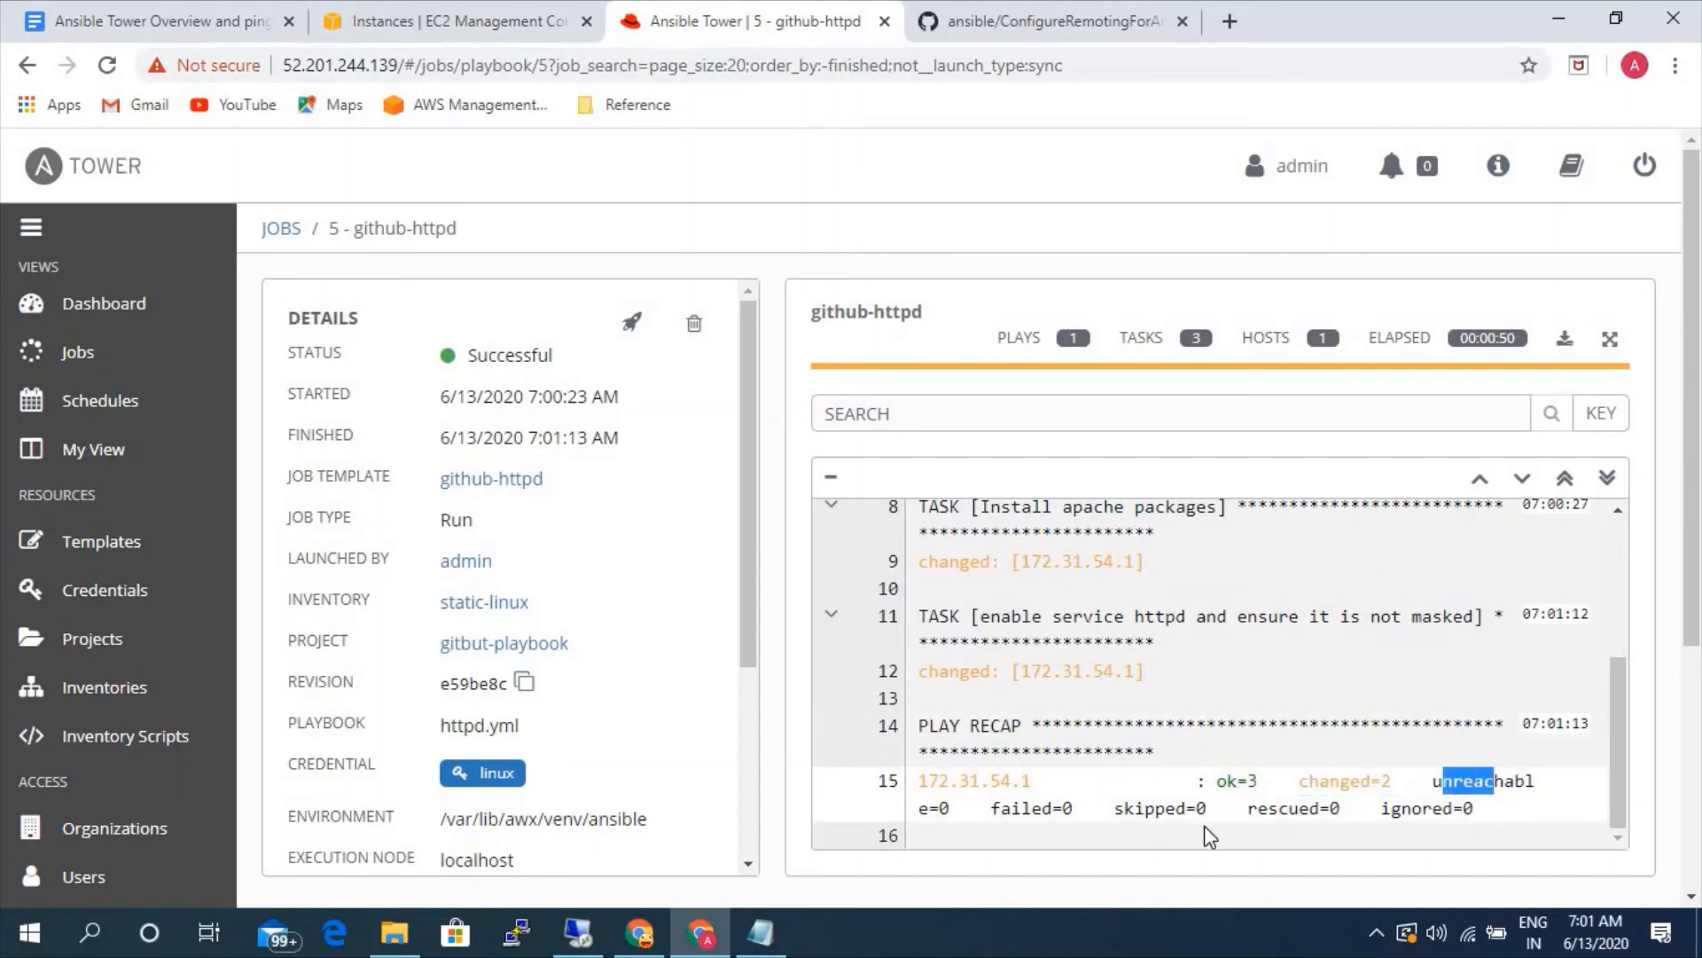
{"action": "left_click_drag", "start_coordinate": [1138, 808], "coordinate": [1199, 814]}
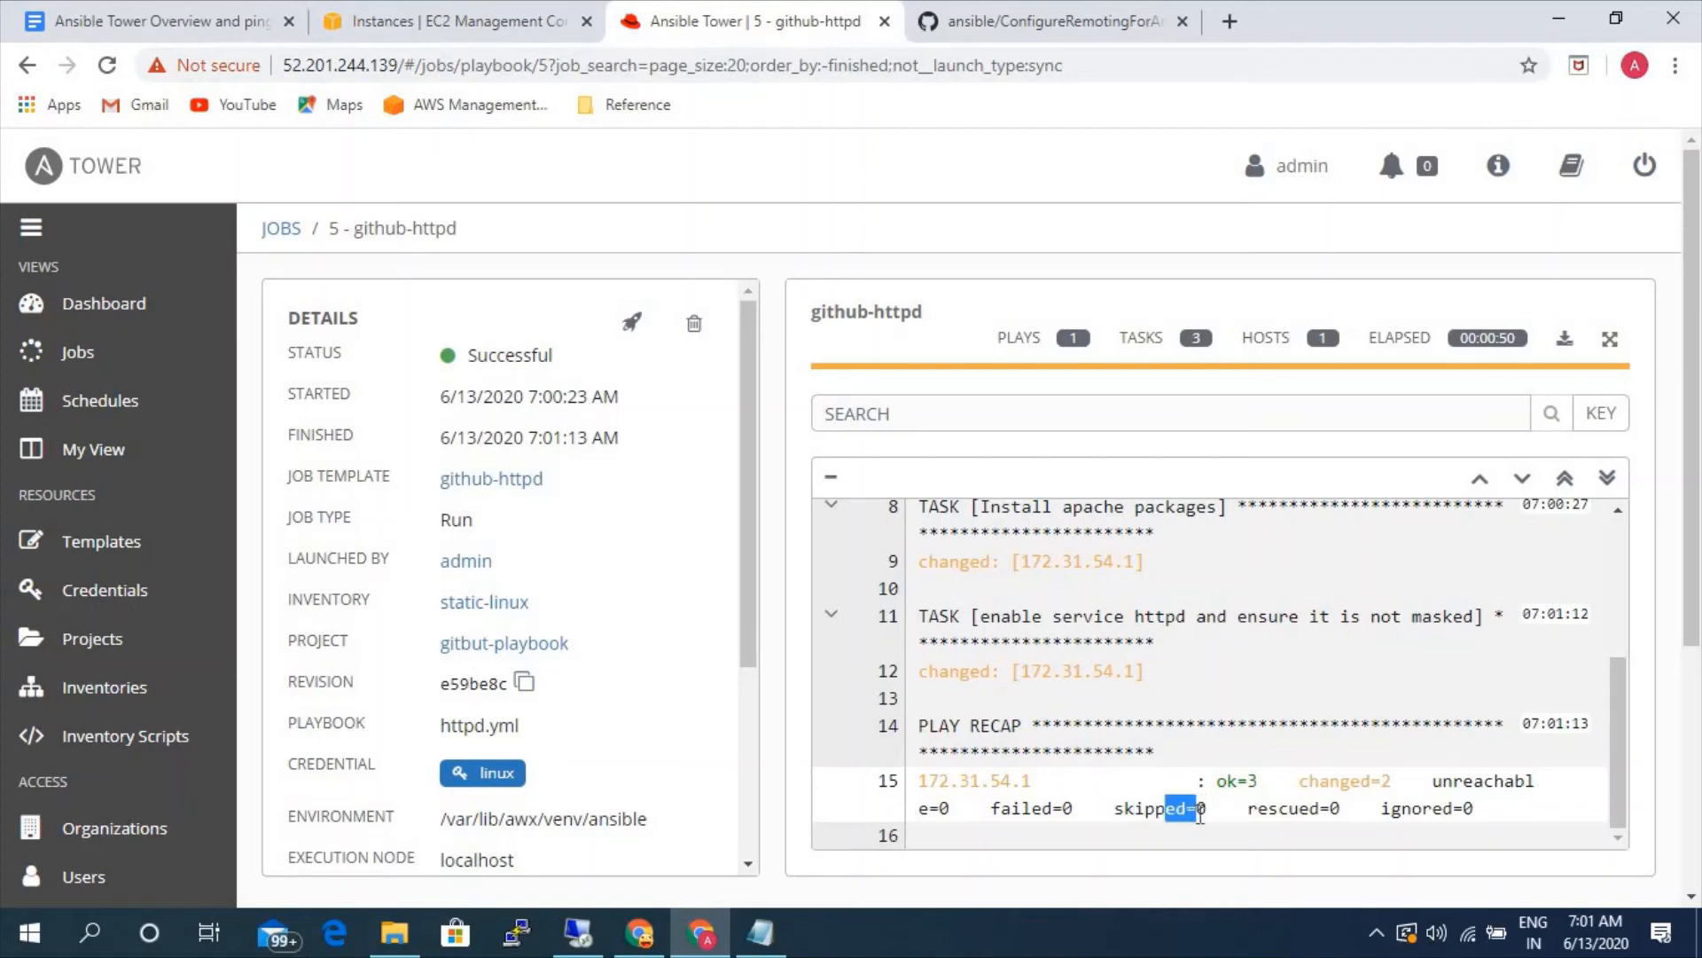
{"action": "left_click_drag", "start_coordinate": [1022, 809], "coordinate": [1076, 810]}
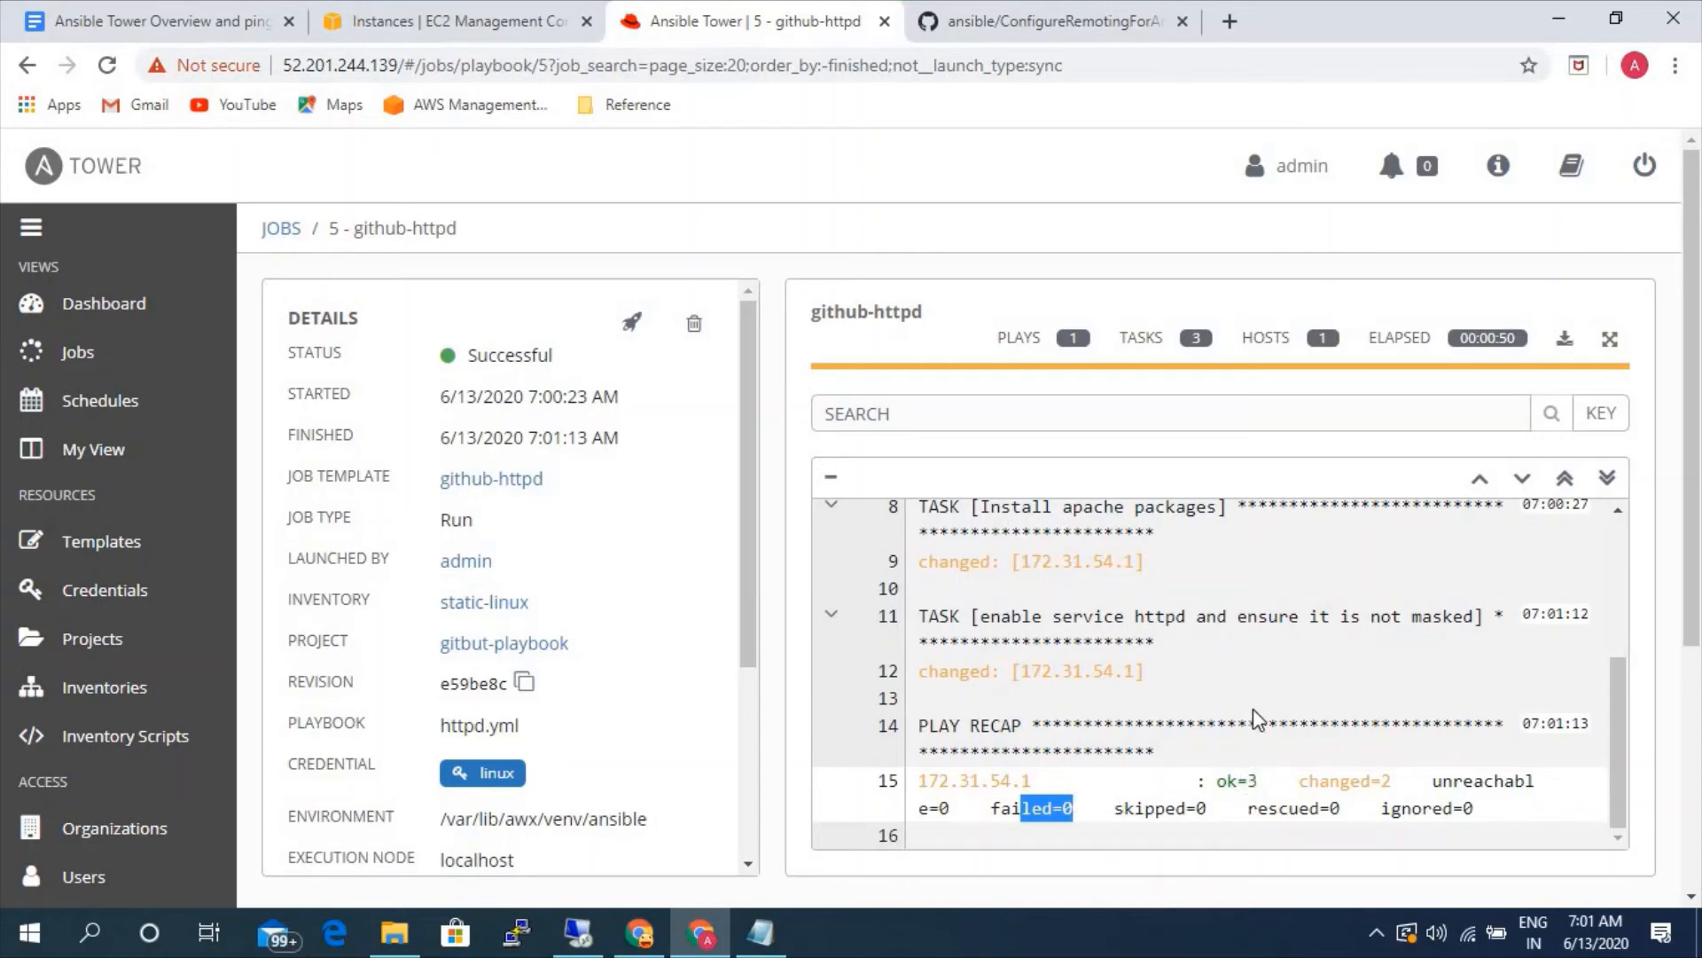
{"action": "scroll", "coordinate": [1253, 717], "scroll_direction": "up", "scroll_amount": 5}
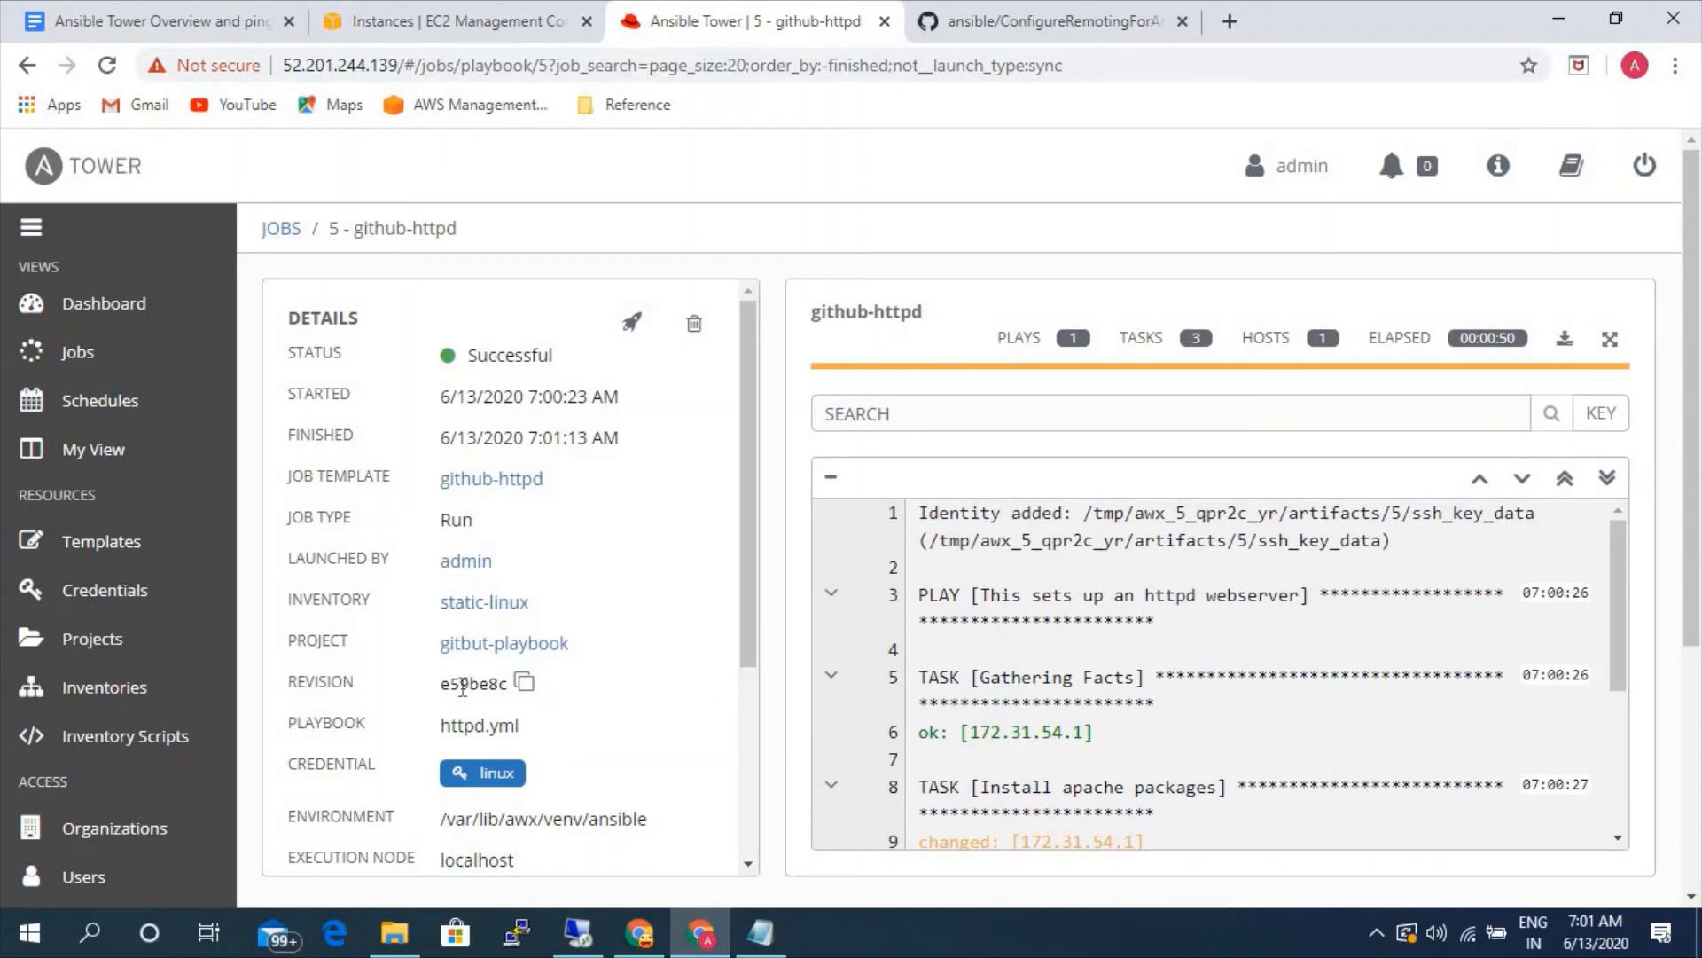
{"action": "scroll", "coordinate": [668, 699], "scroll_direction": "down", "scroll_amount": 2}
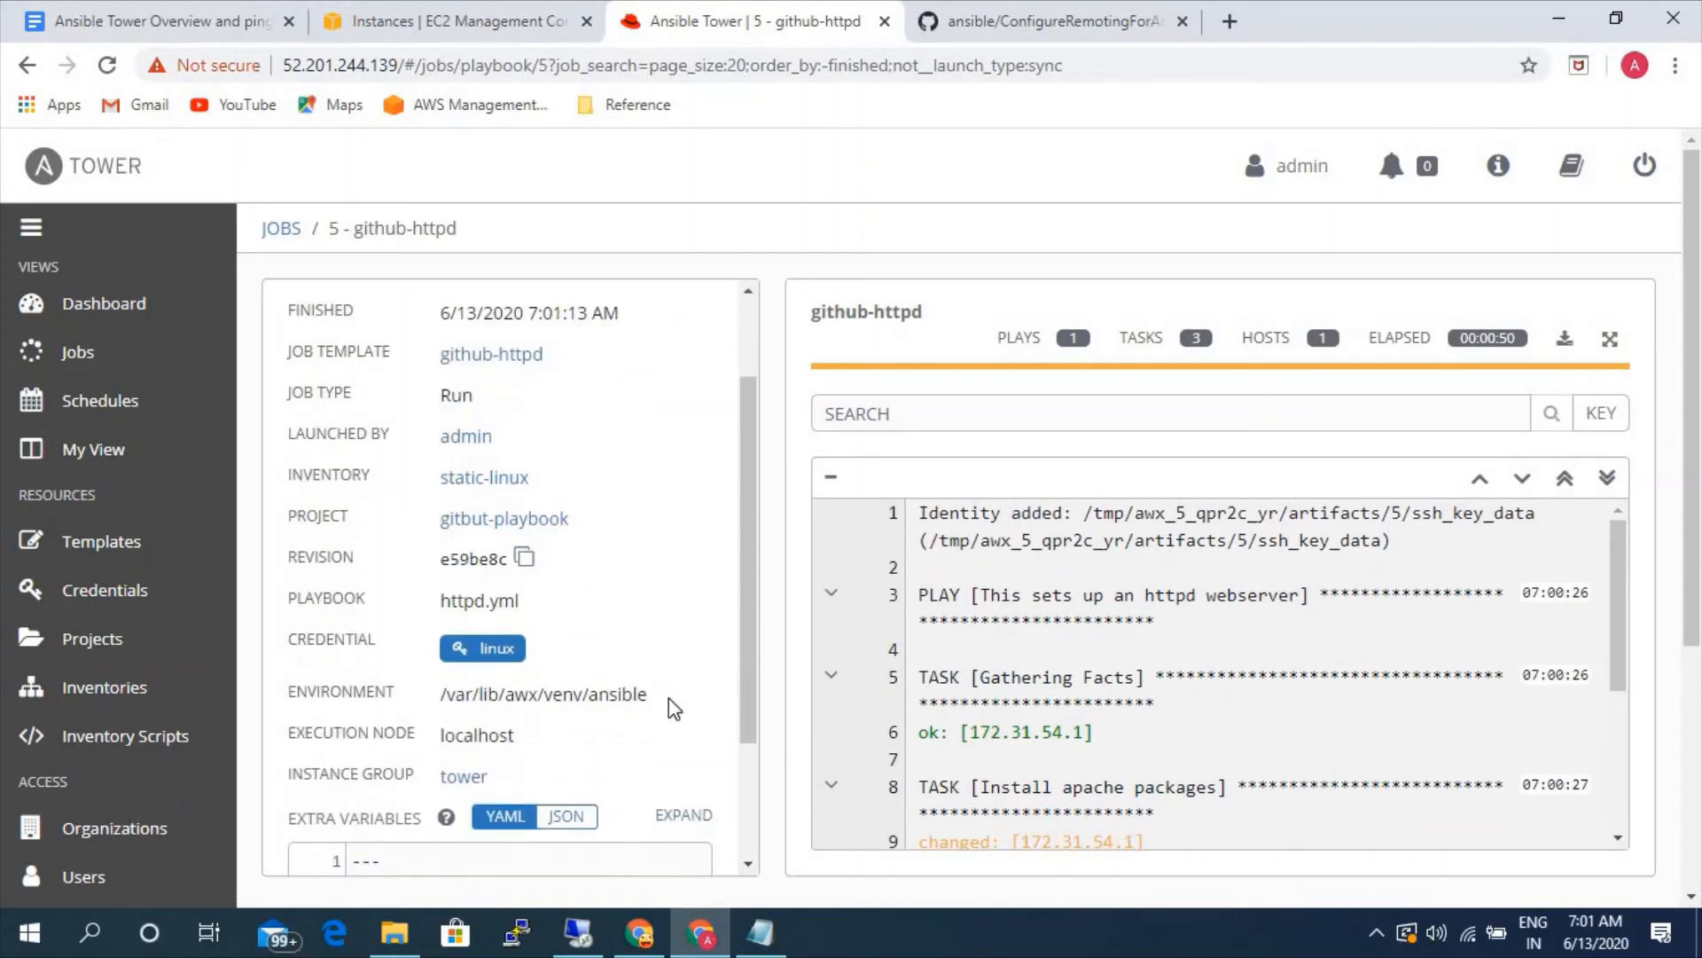
{"action": "scroll", "coordinate": [672, 698], "scroll_direction": "up", "scroll_amount": 1}
{"action": "scroll", "coordinate": [677, 700], "scroll_direction": "up", "scroll_amount": 1}
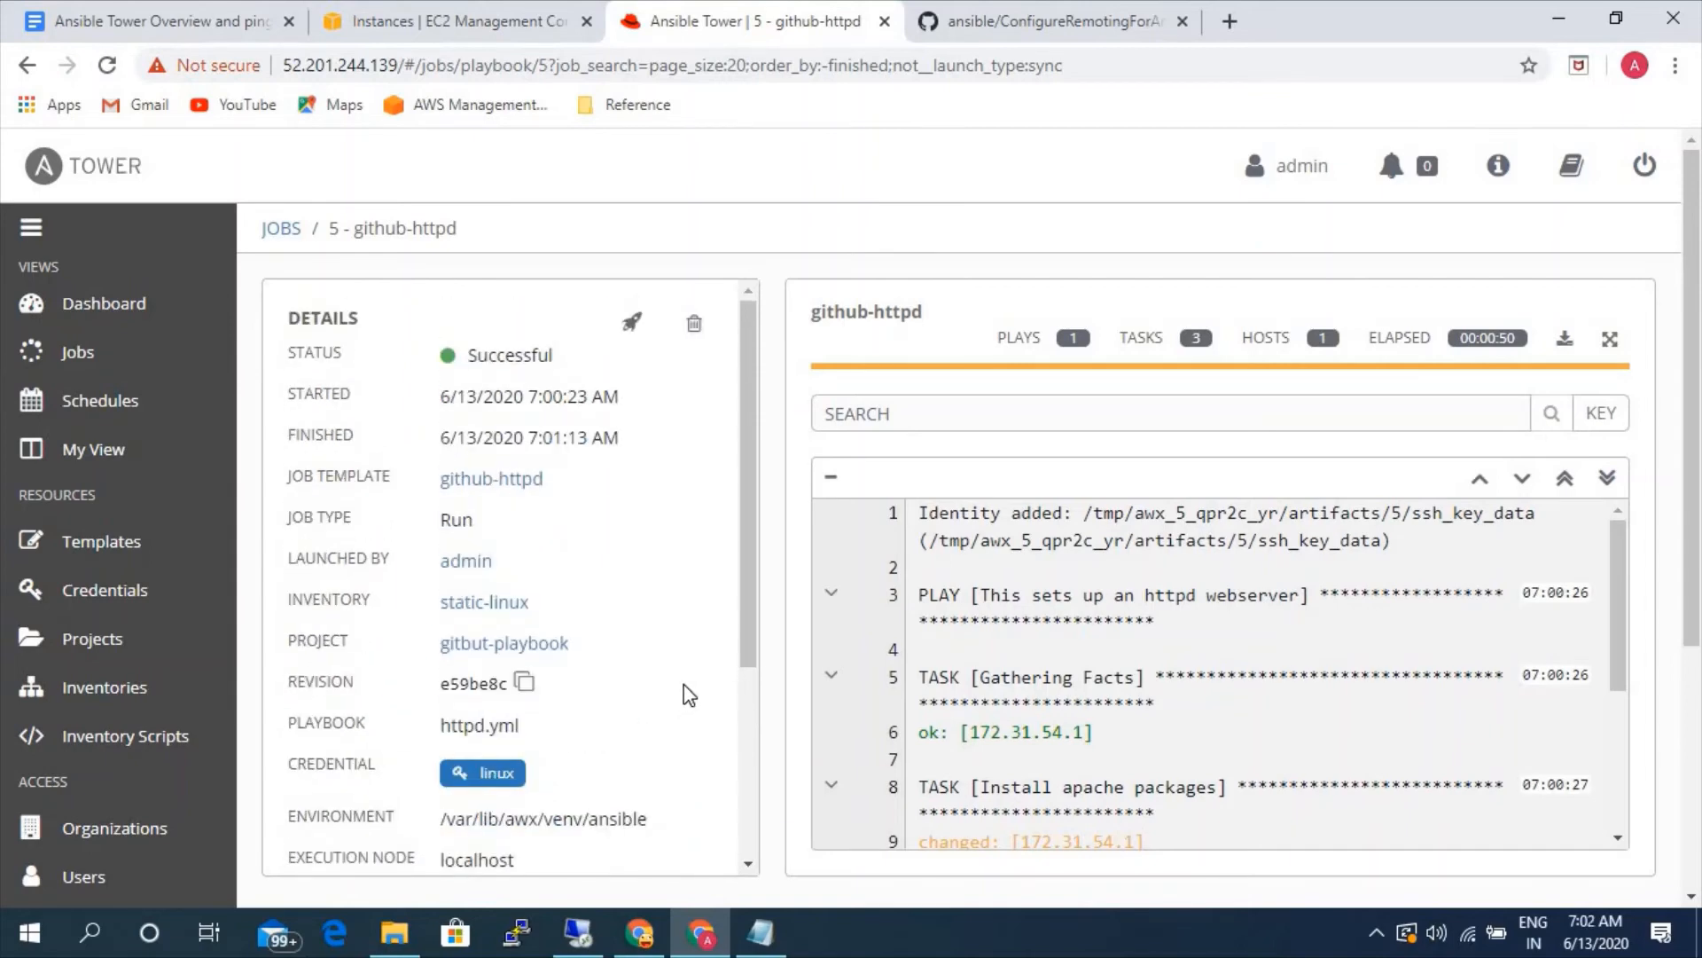
- Load the copied rhel-linux-server public IP in a new browser tab to check the web server
{"action": "left_click", "coordinate": [1229, 21]}
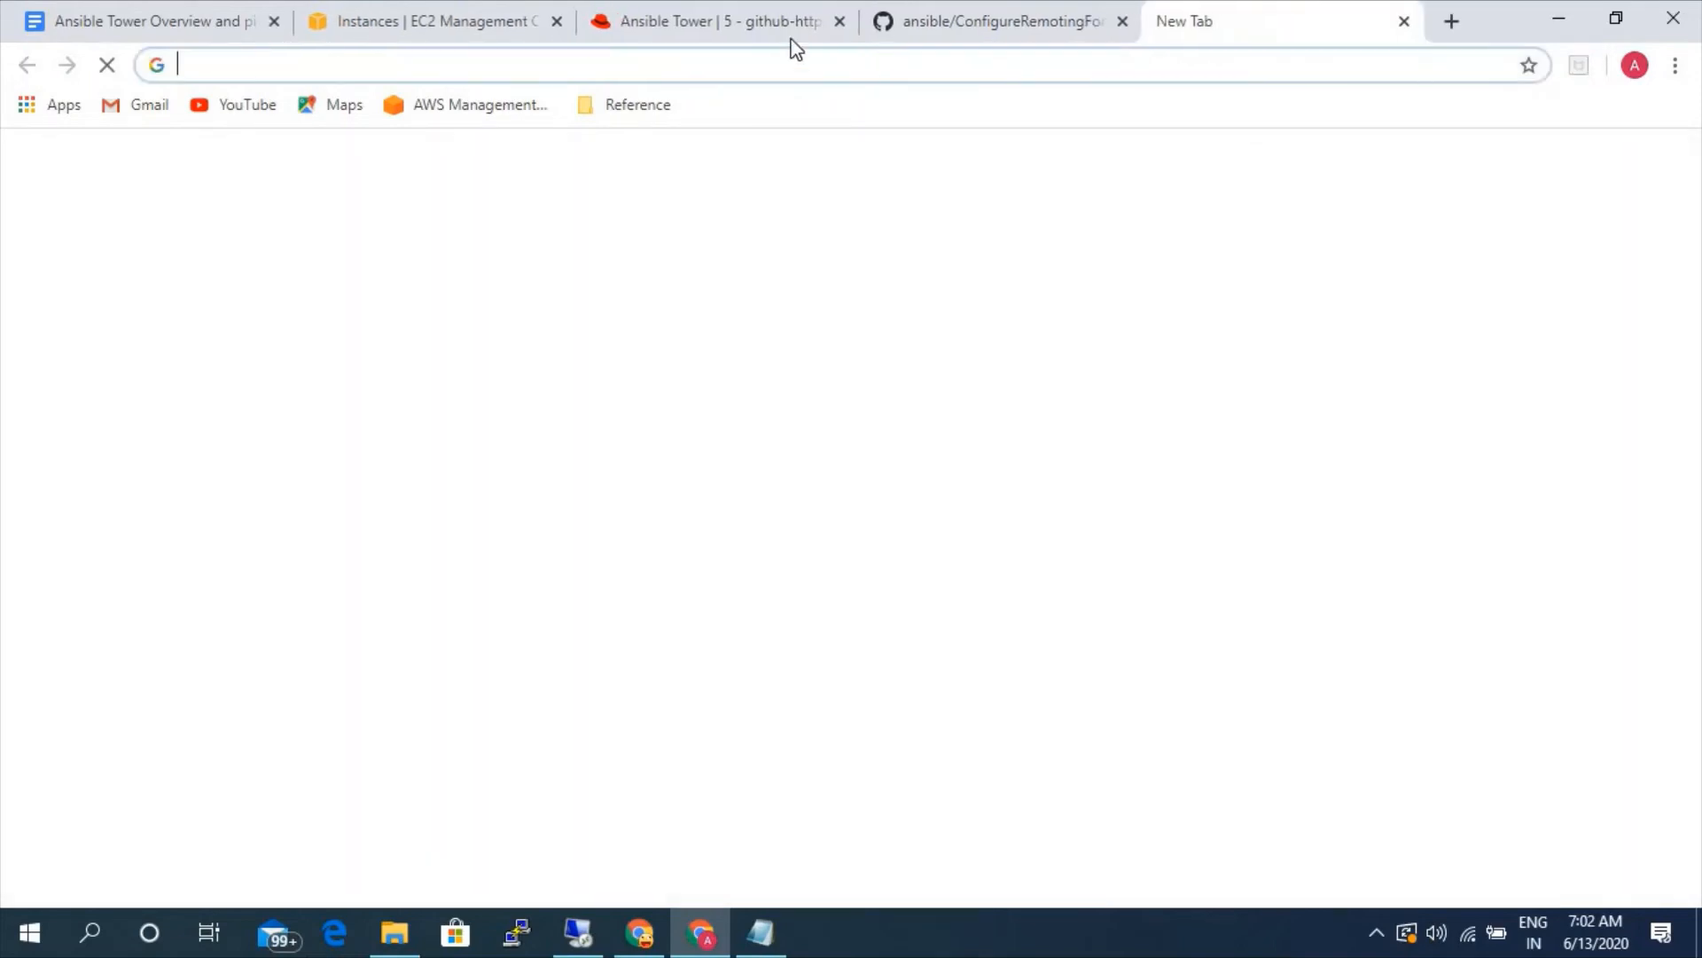
{"action": "key", "text": "ctrl+v"}
{"action": "key", "text": "Return"}
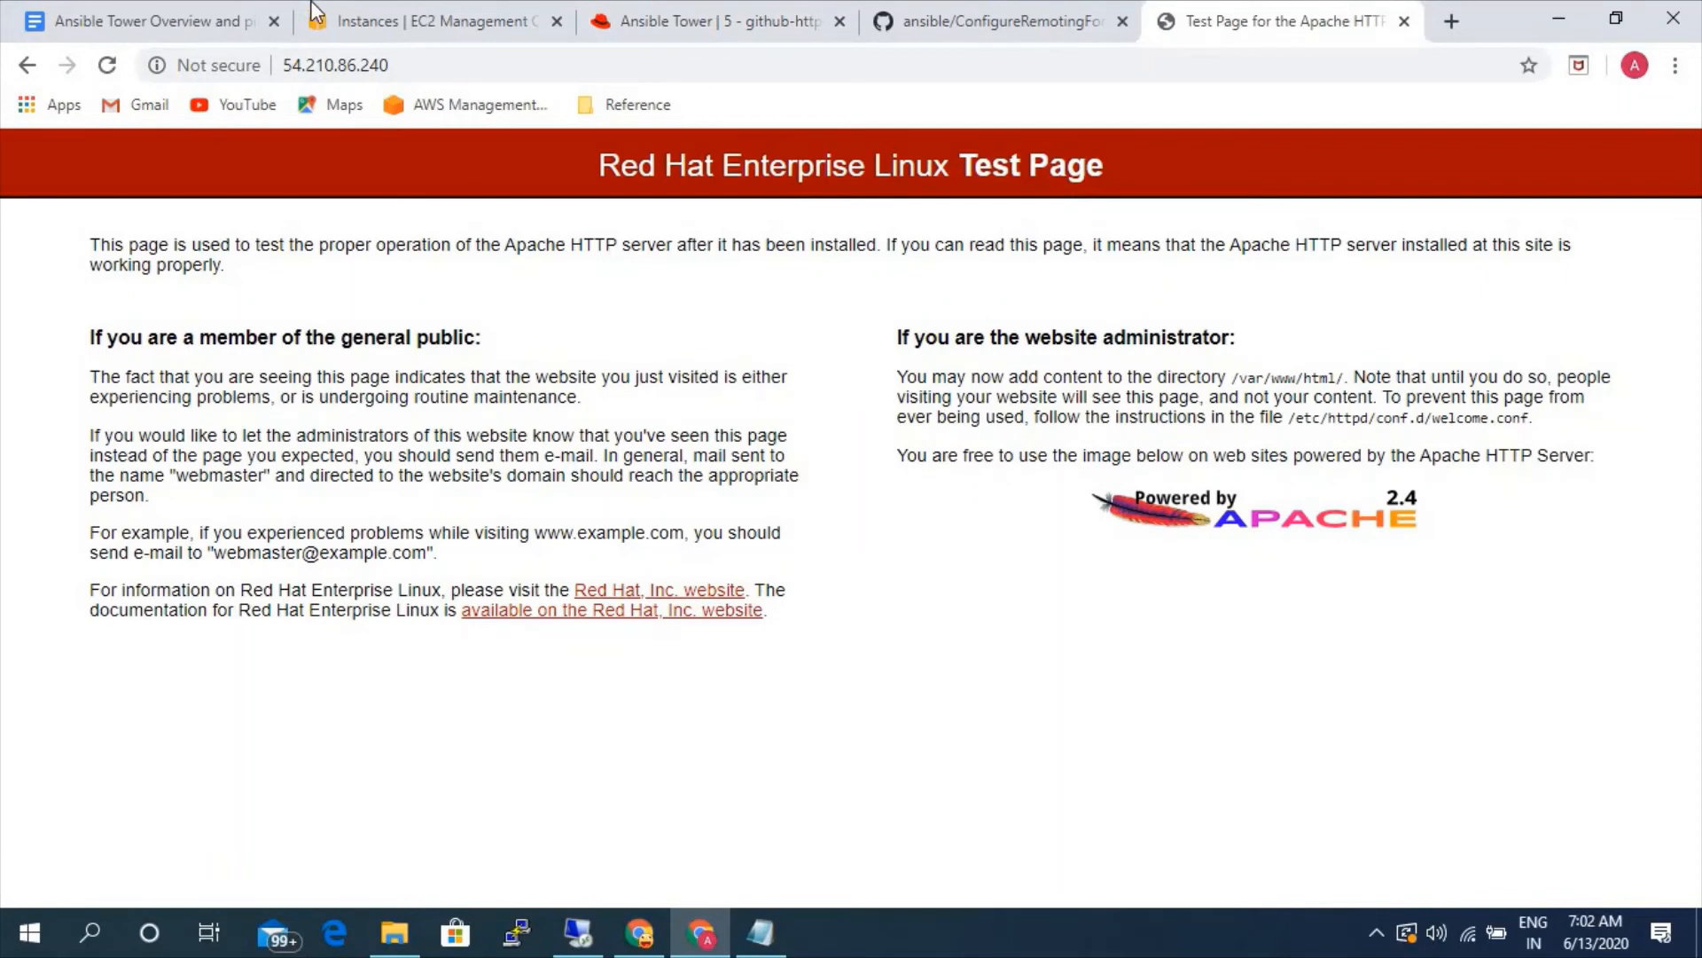
- In the EC2 console, select only the Ansible Tower instance and copy its IPv4 public IP
{"action": "left_click", "coordinate": [337, 21]}
{"action": "left_click", "coordinate": [323, 480]}
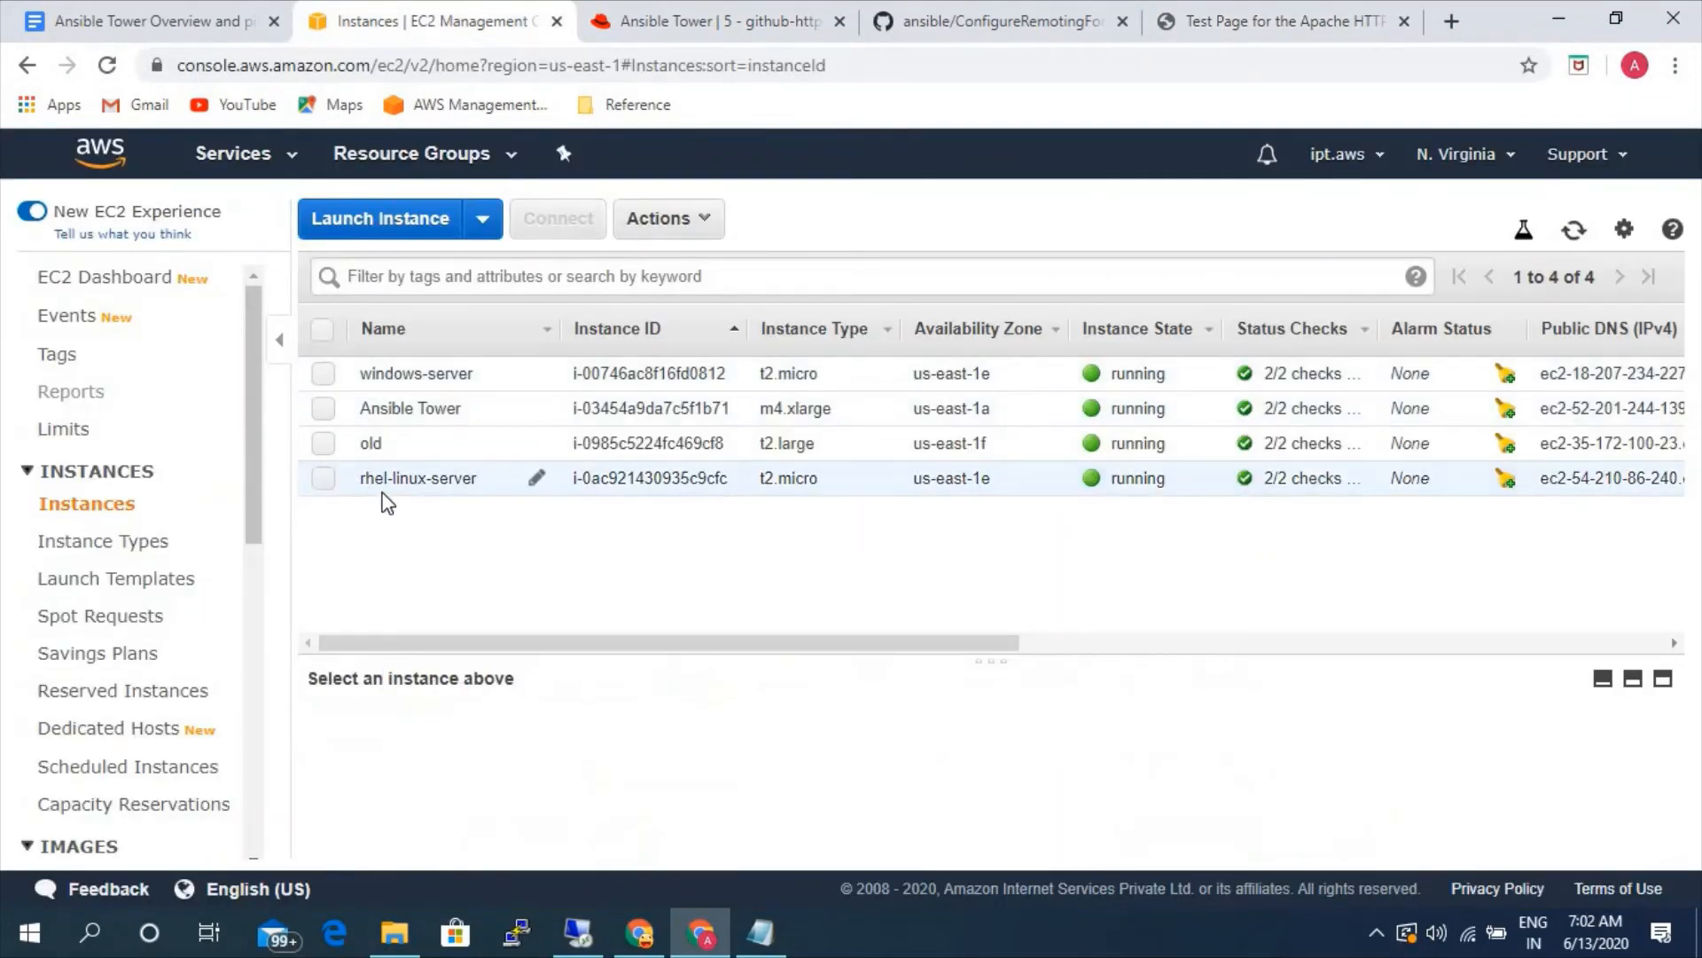
{"action": "left_click", "coordinate": [324, 376]}
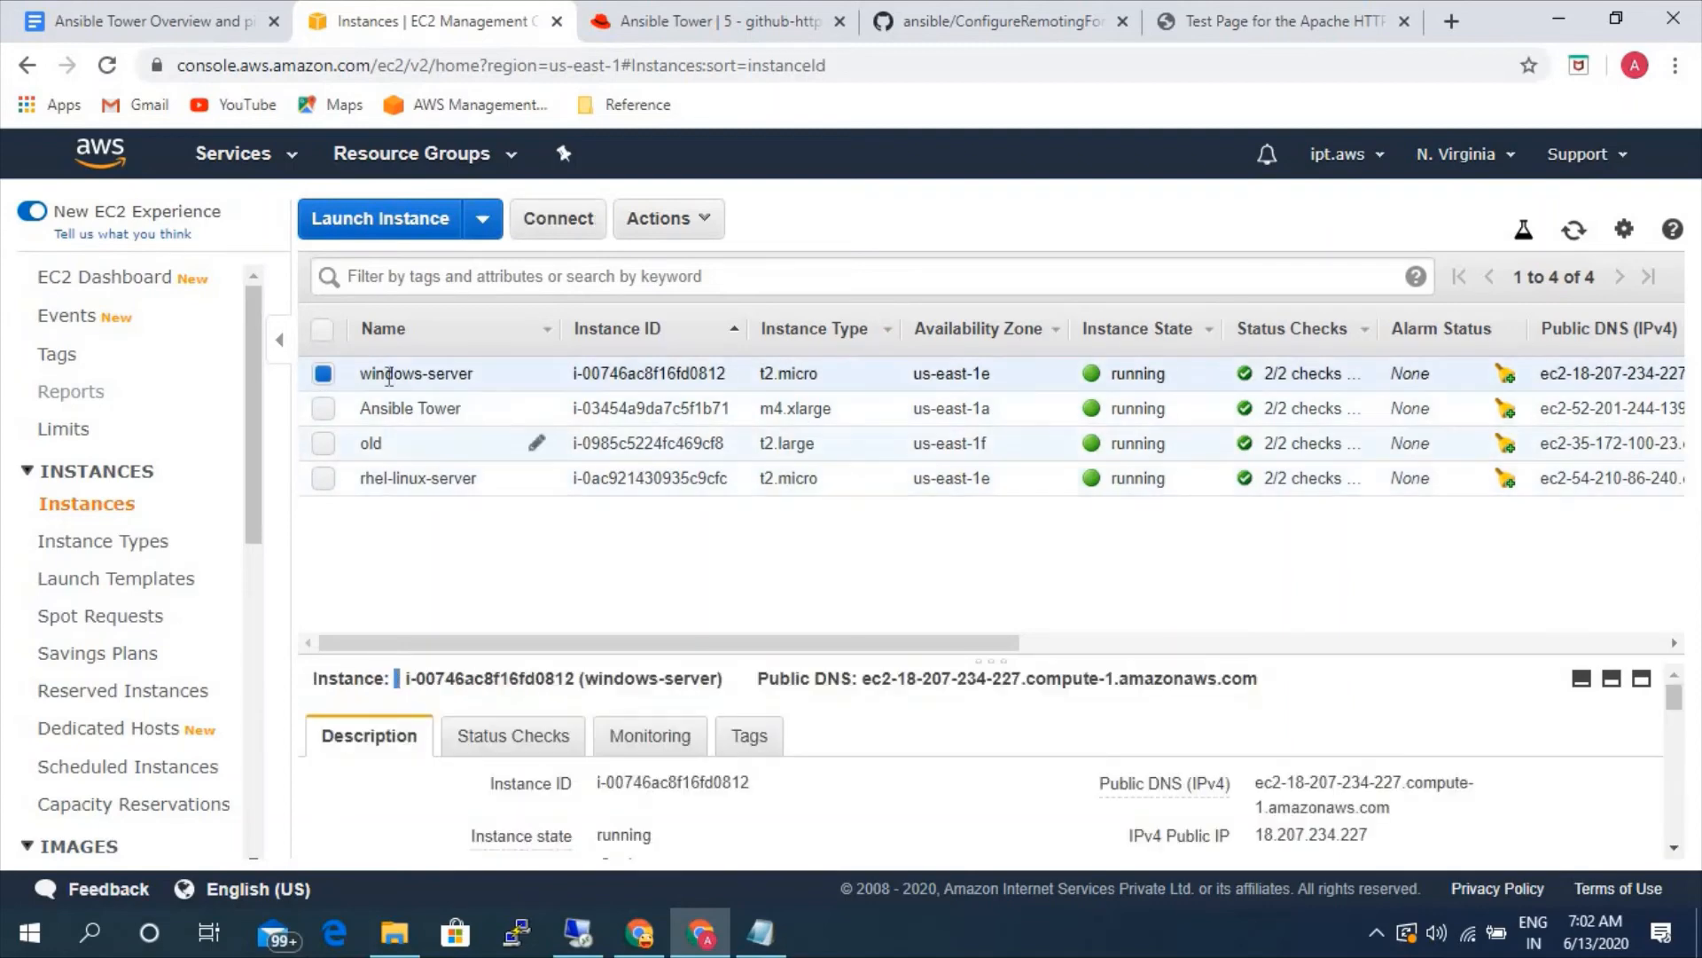
{"action": "left_click", "coordinate": [324, 480]}
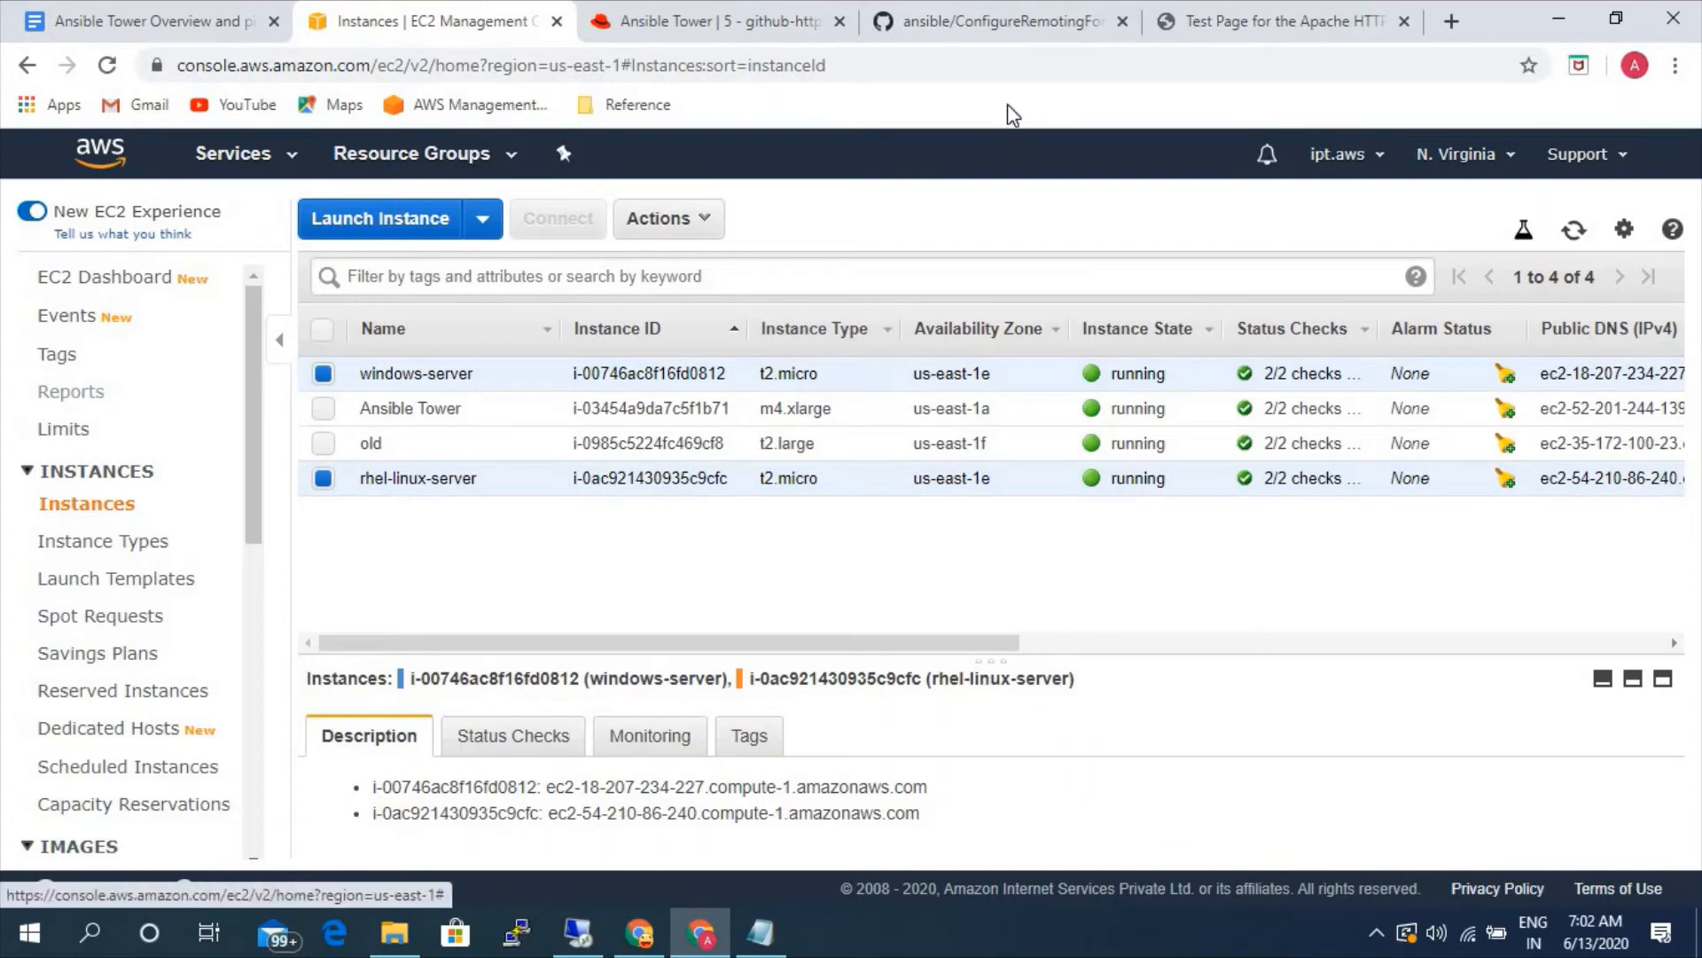
{"action": "left_click", "coordinate": [324, 373]}
{"action": "left_click", "coordinate": [324, 412]}
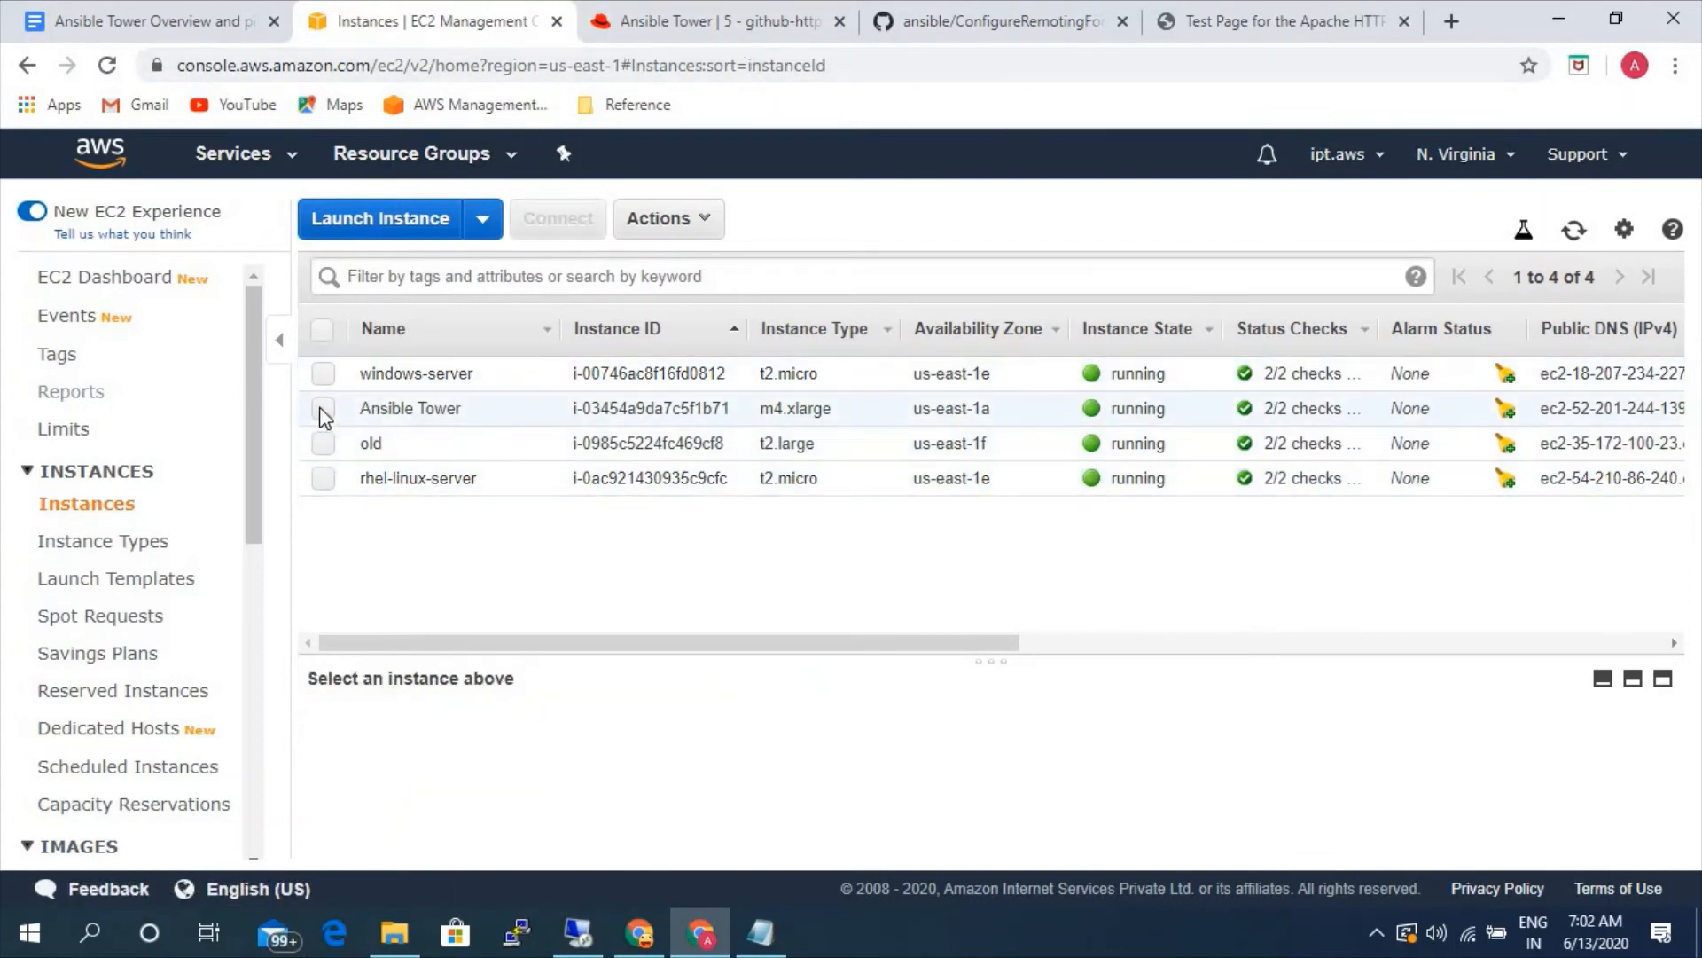
{"action": "left_click", "coordinate": [1388, 838]}
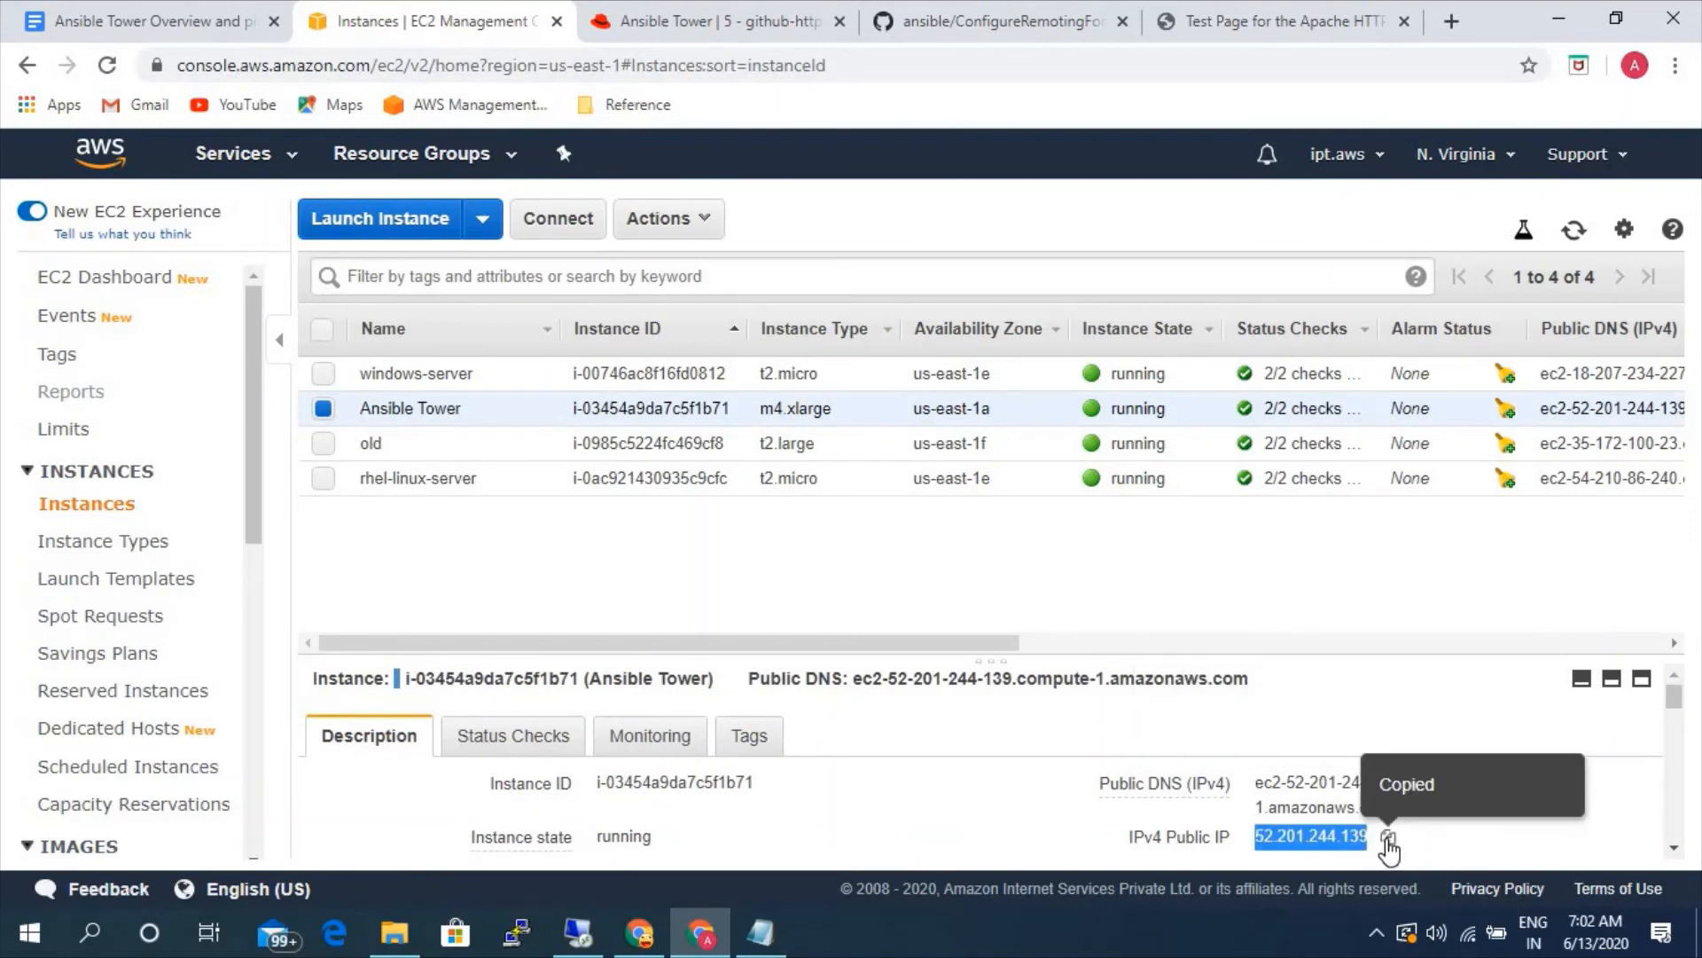
- Set up a PuTTY SSH session to host 52.201.244.139 with the aws-ad private key file from Downloads
{"action": "left_click", "coordinate": [528, 933]}
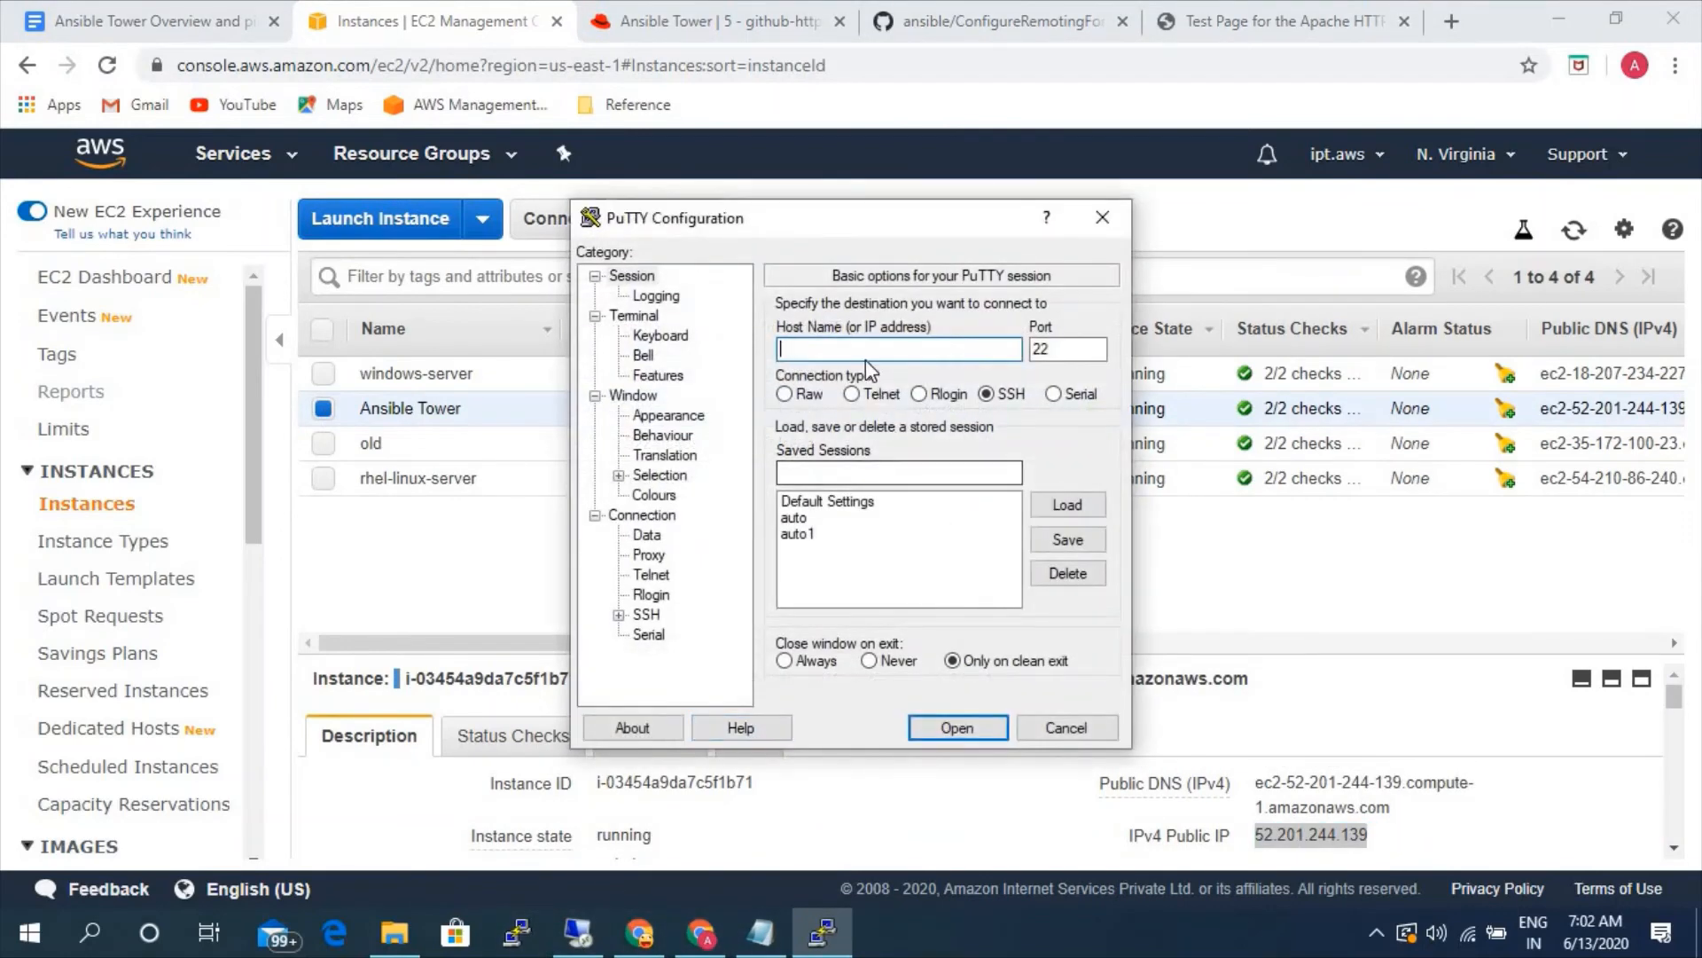
{"action": "key", "text": "ctrl+v"}
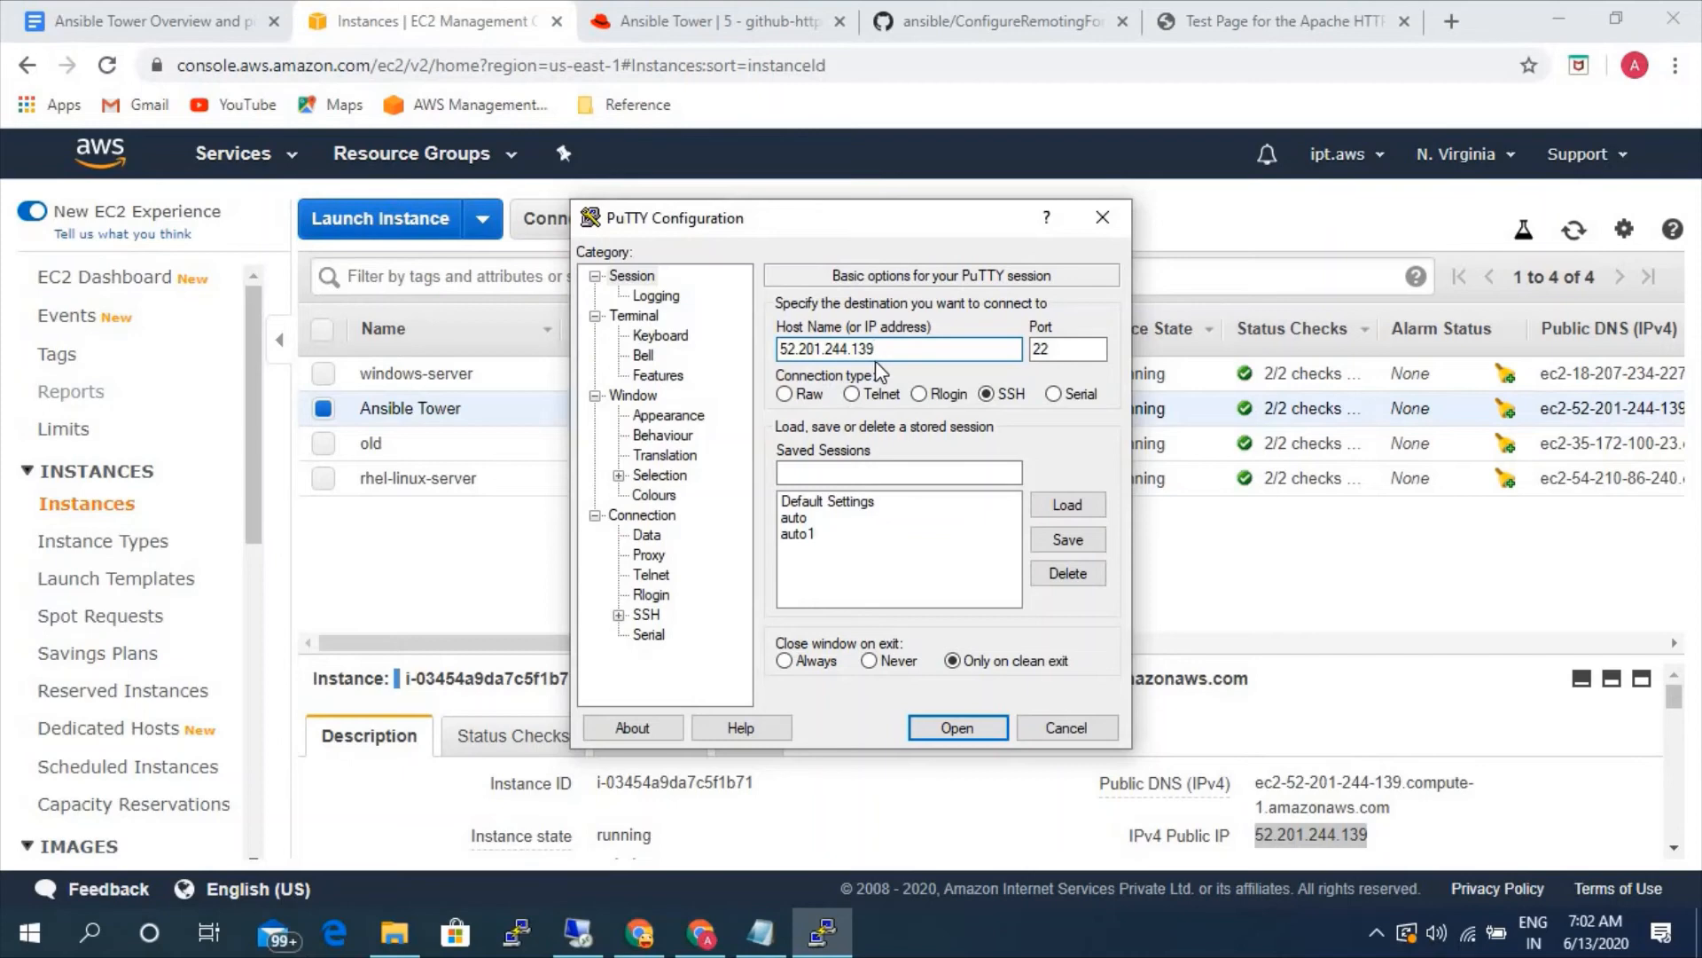
{"action": "left_click", "coordinate": [619, 614]}
{"action": "left_click", "coordinate": [670, 595]}
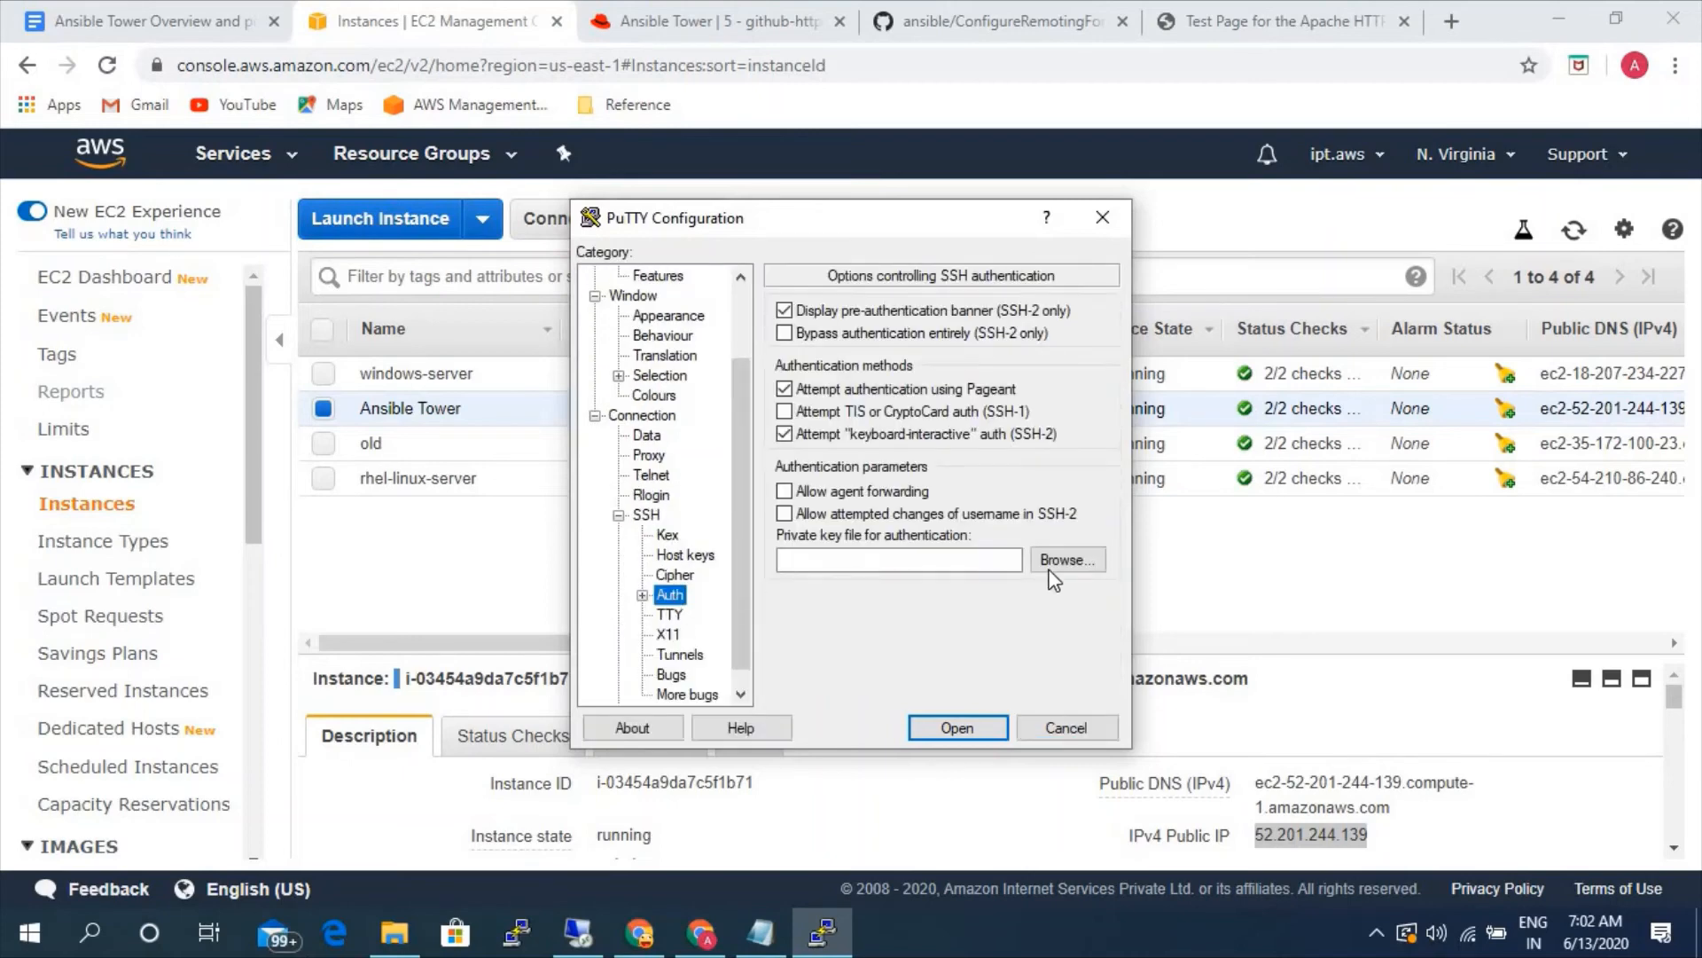
{"action": "left_click", "coordinate": [1057, 560]}
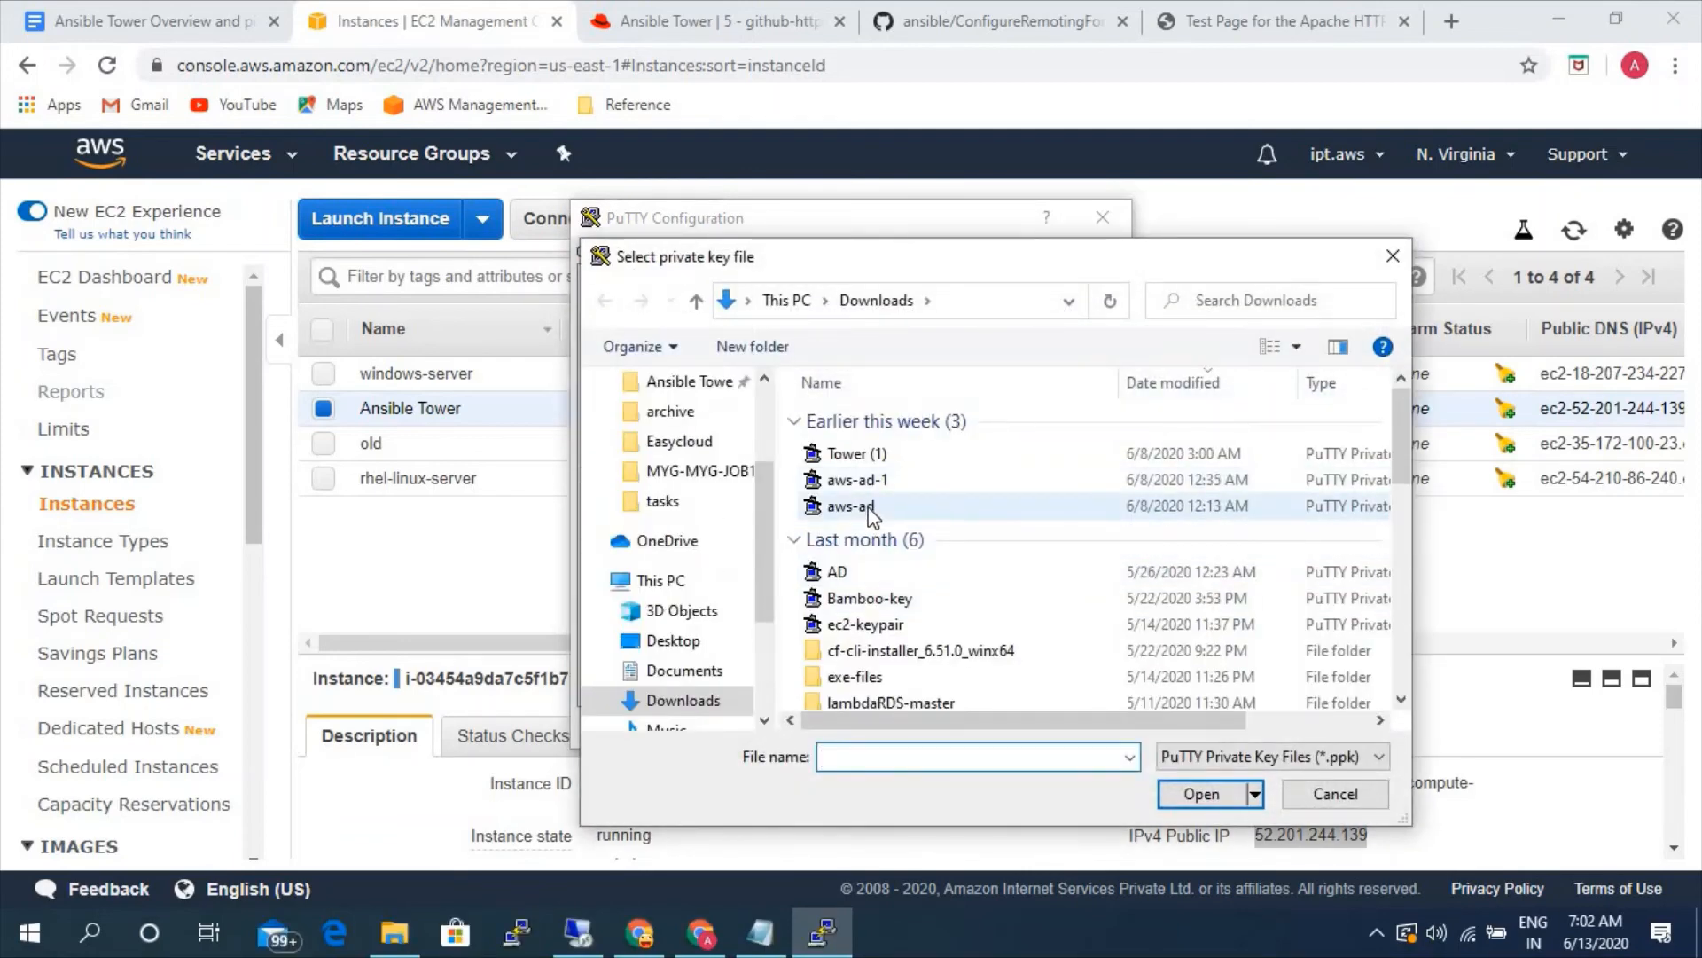
{"action": "left_click", "coordinate": [869, 511]}
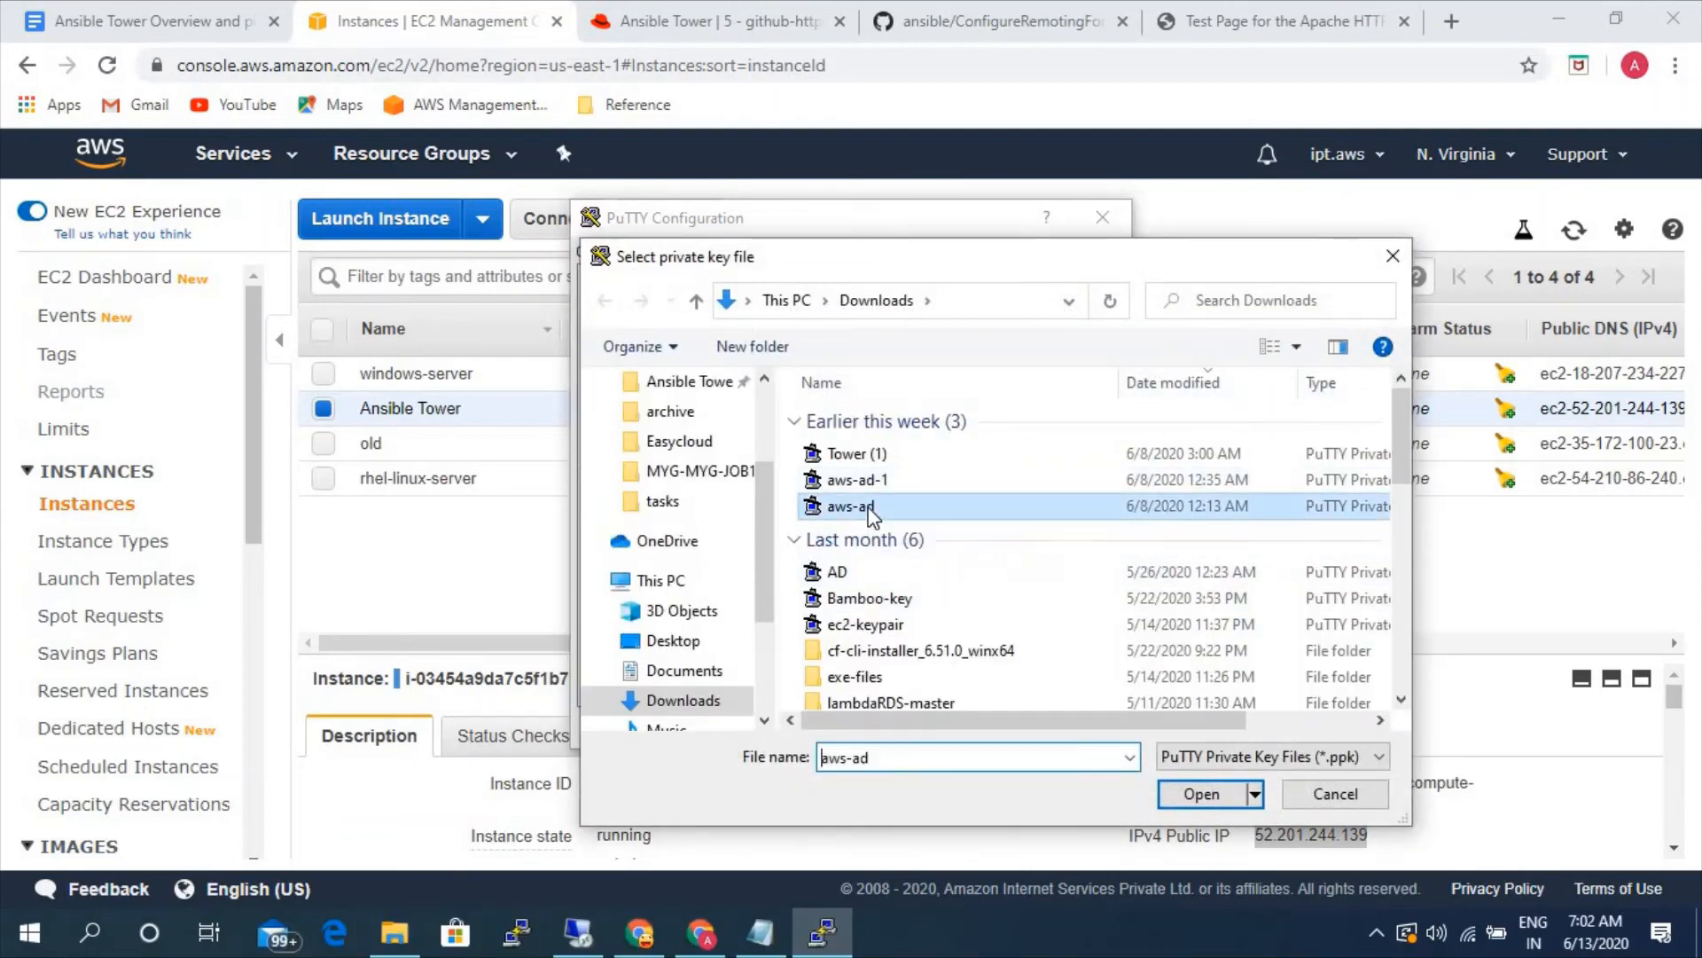
{"action": "left_click", "coordinate": [1186, 799]}
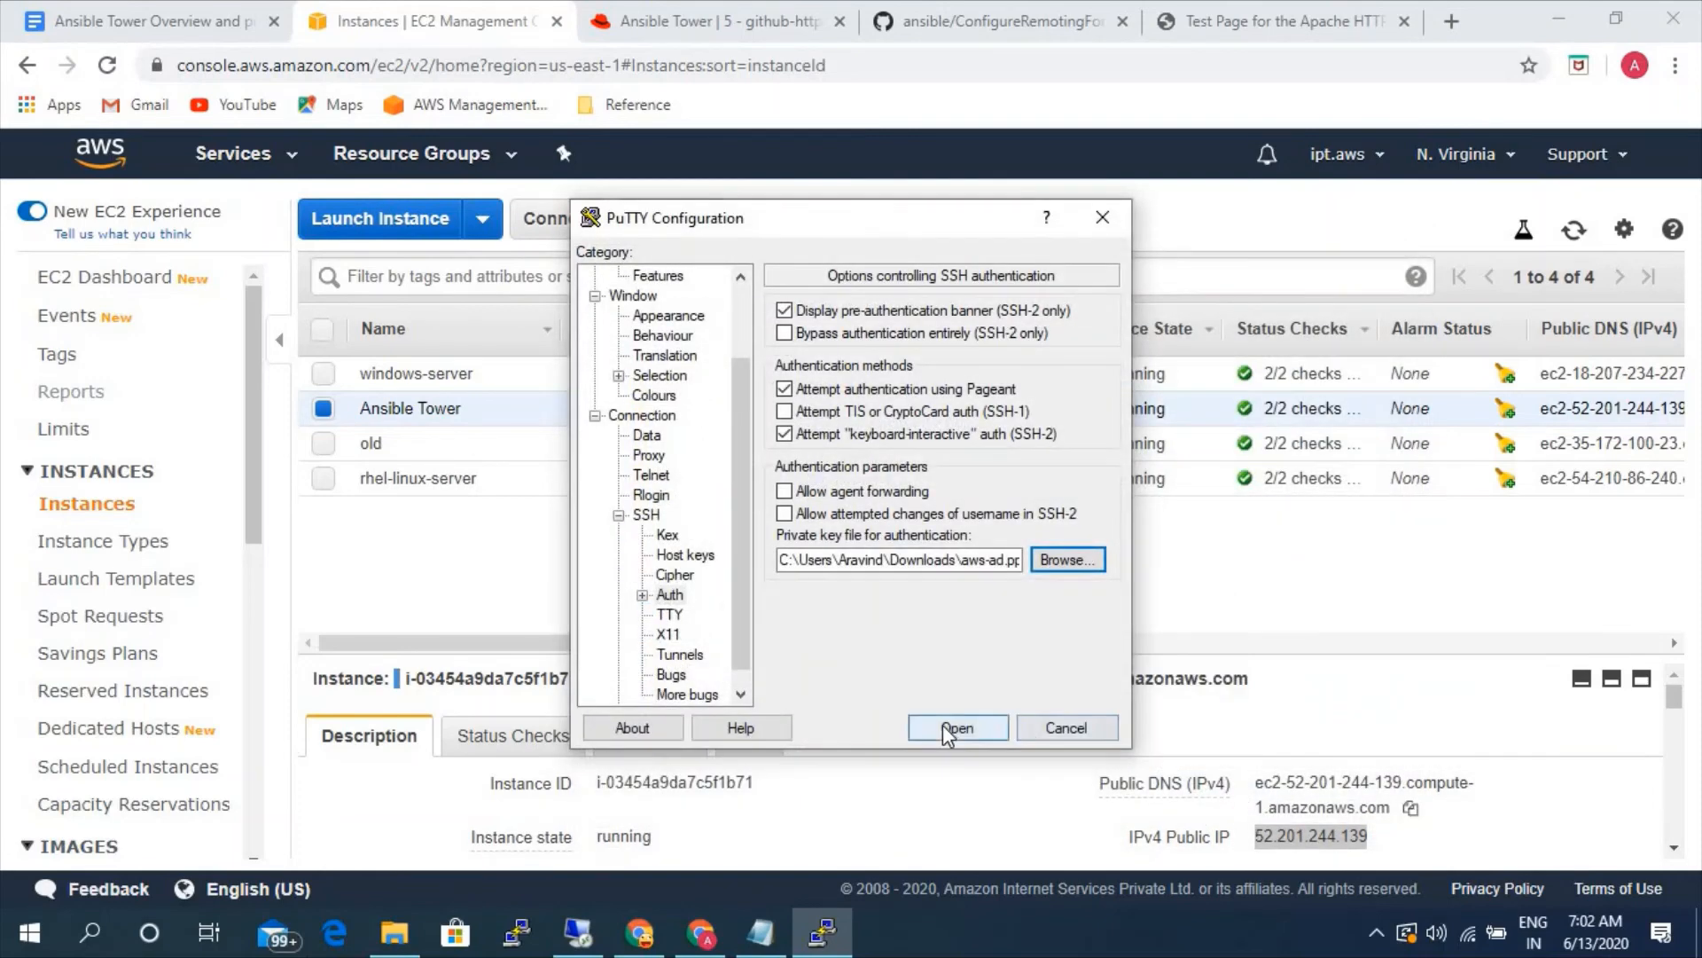
- Open the configured SSH session, trust the server's host key, and log in as ec2-user with a root shell
{"action": "left_click", "coordinate": [947, 729]}
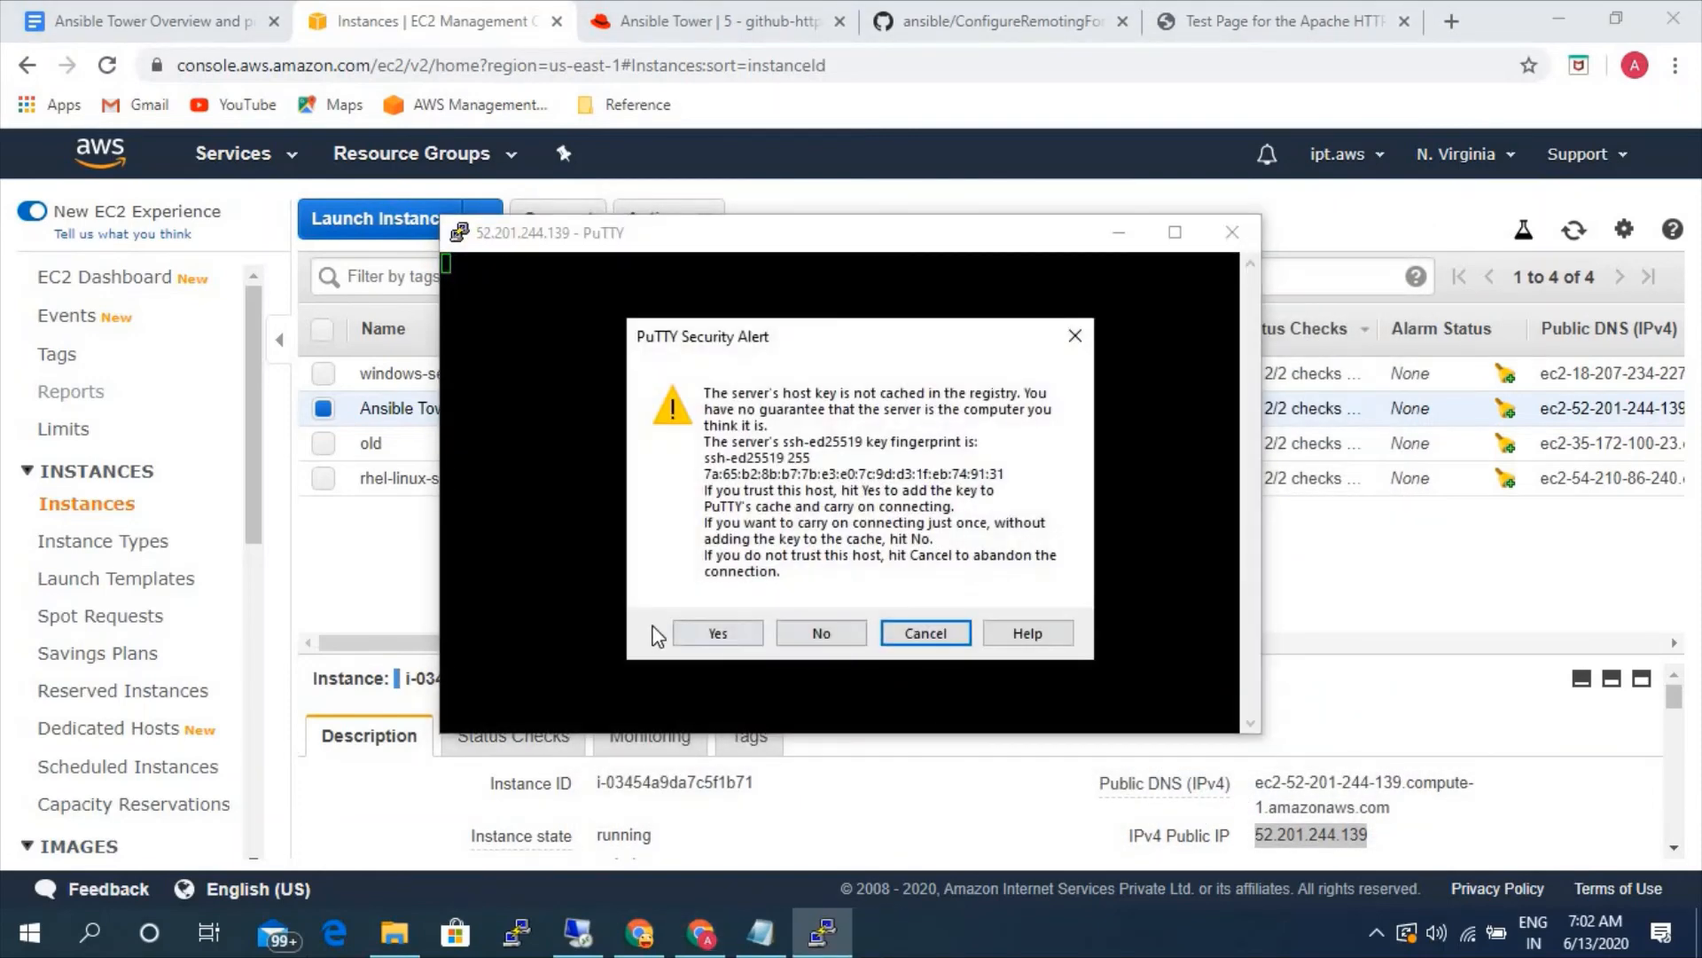
{"action": "left_click", "coordinate": [718, 633]}
{"action": "type", "text": "e"}
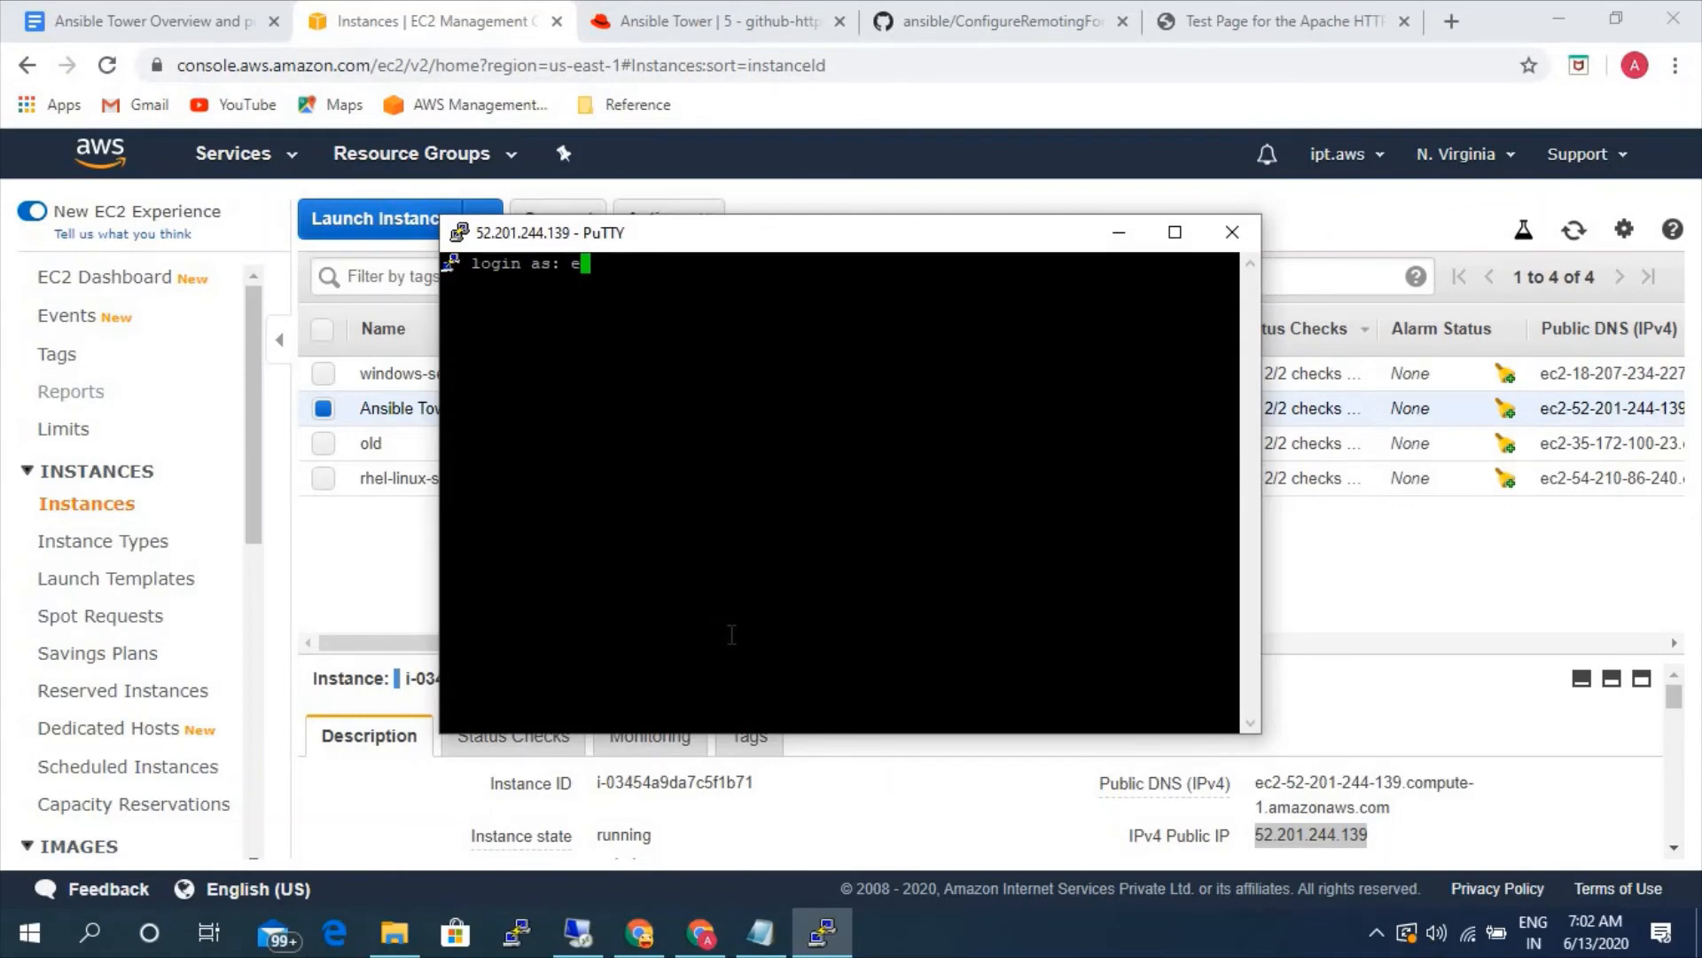
{"action": "type", "text": "c2-user"}
{"action": "key", "text": "Return"}
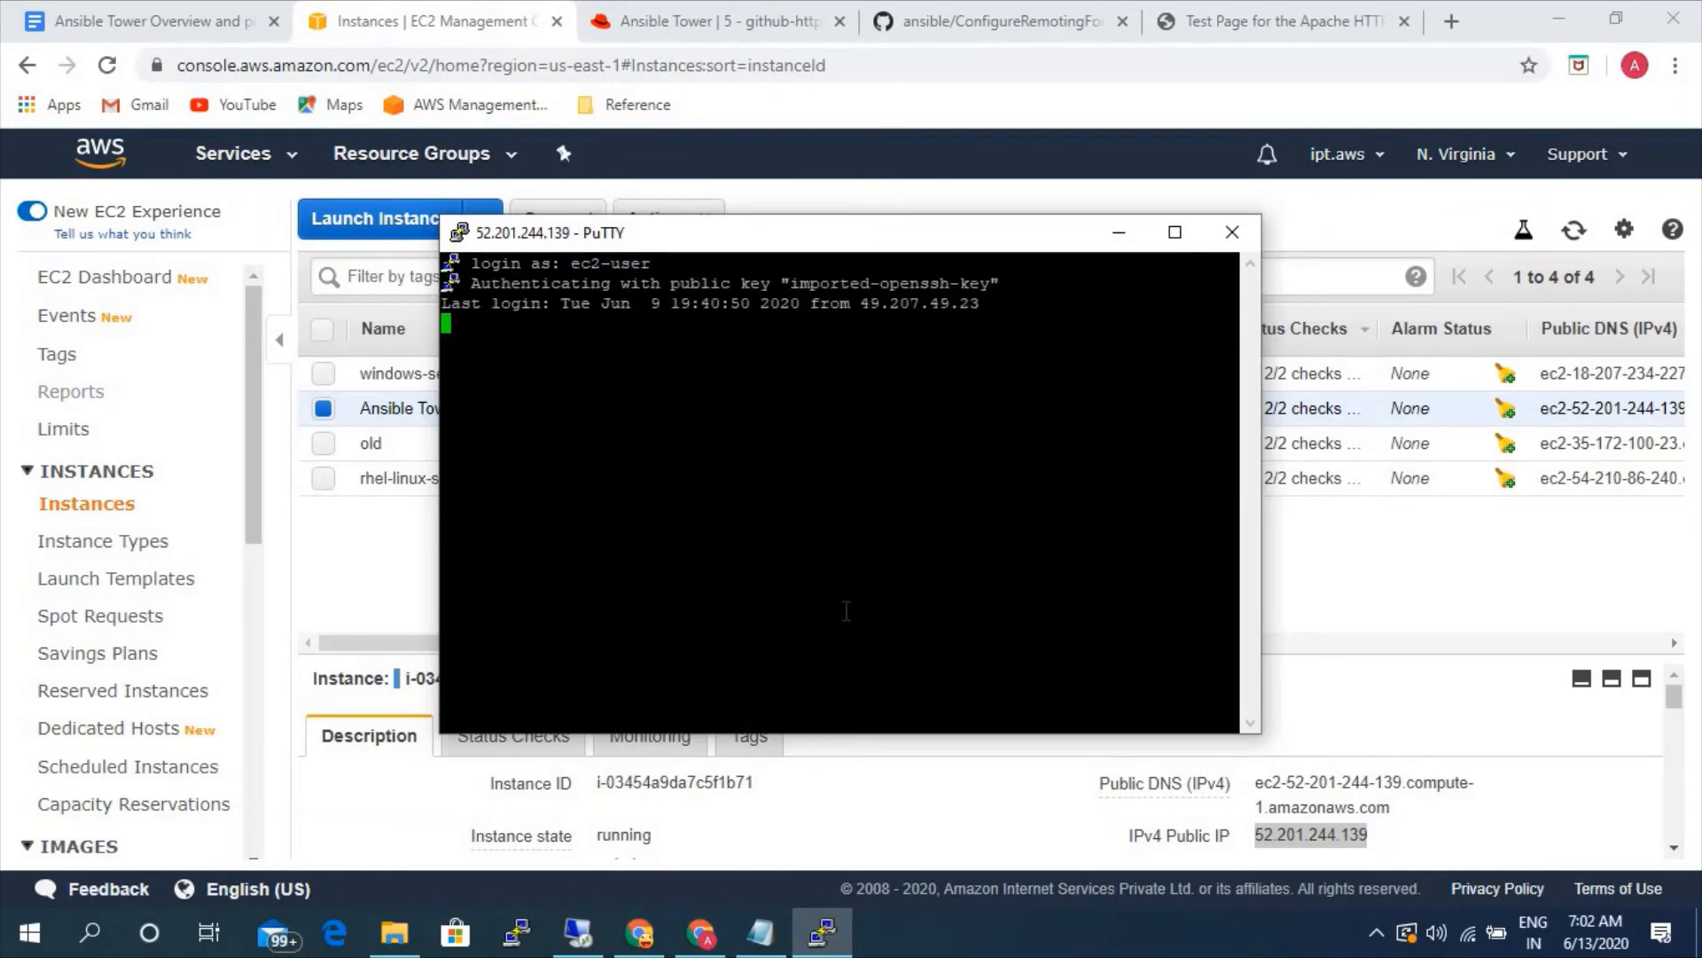
{"action": "type", "text": "sudo -i"}
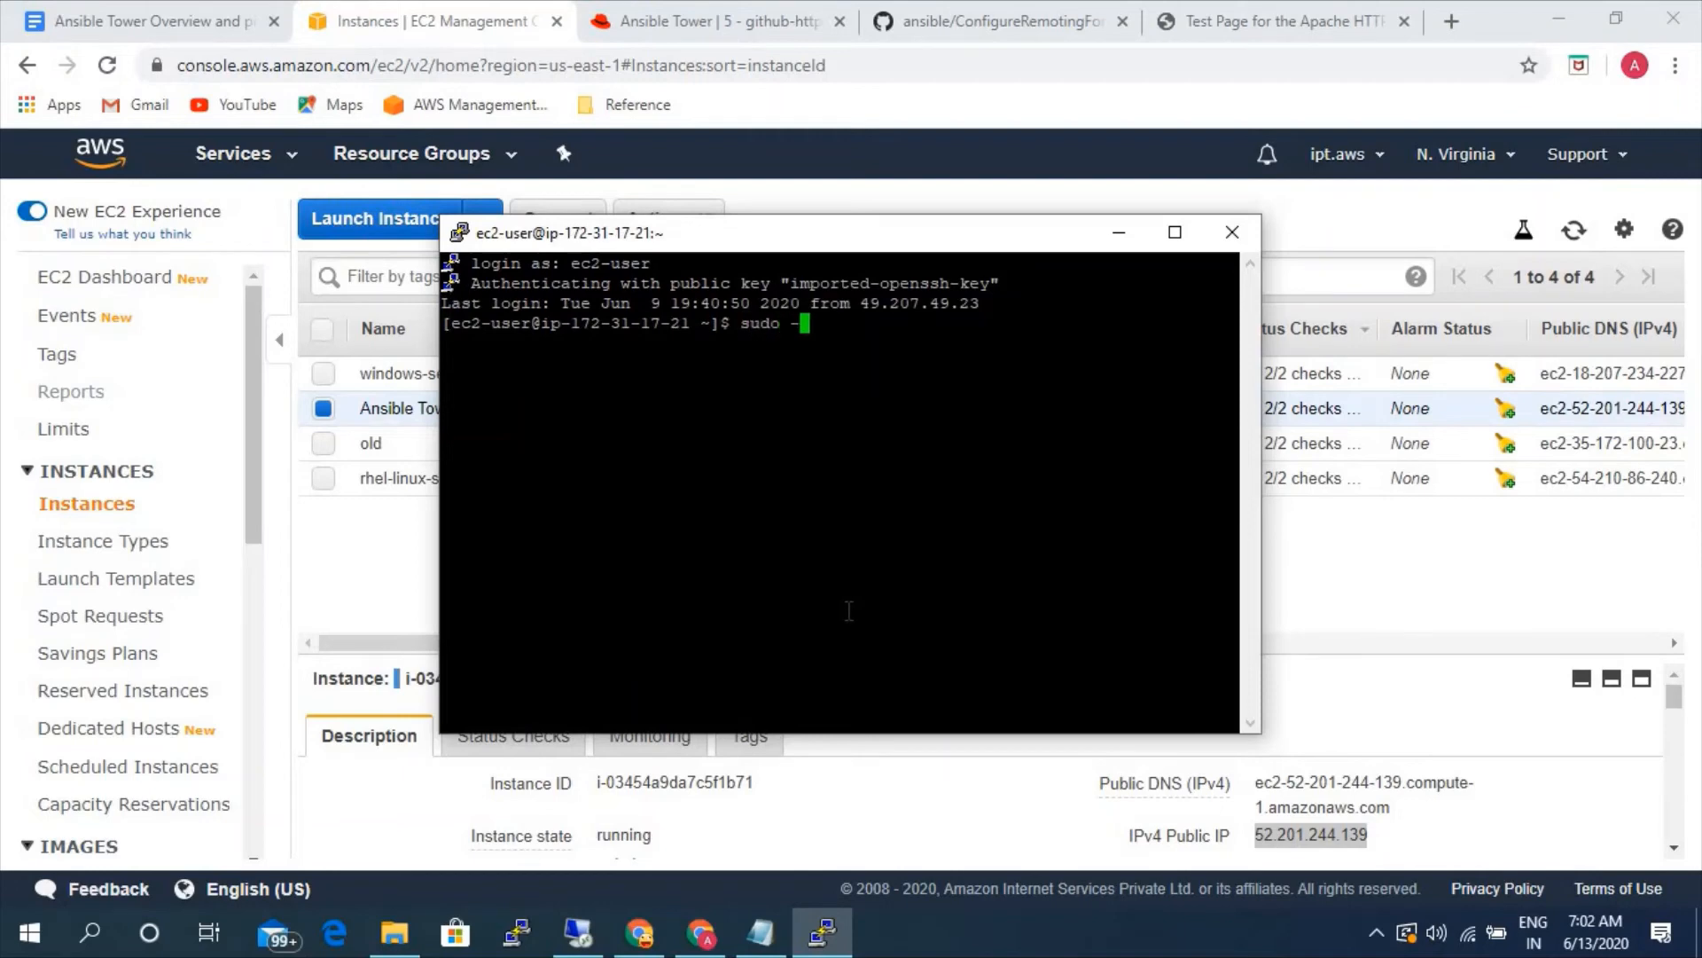
{"action": "key", "text": "Return"}
- Change to the /var/lib/awx/projects directory and list its contents
{"action": "type", "text": "cd"}
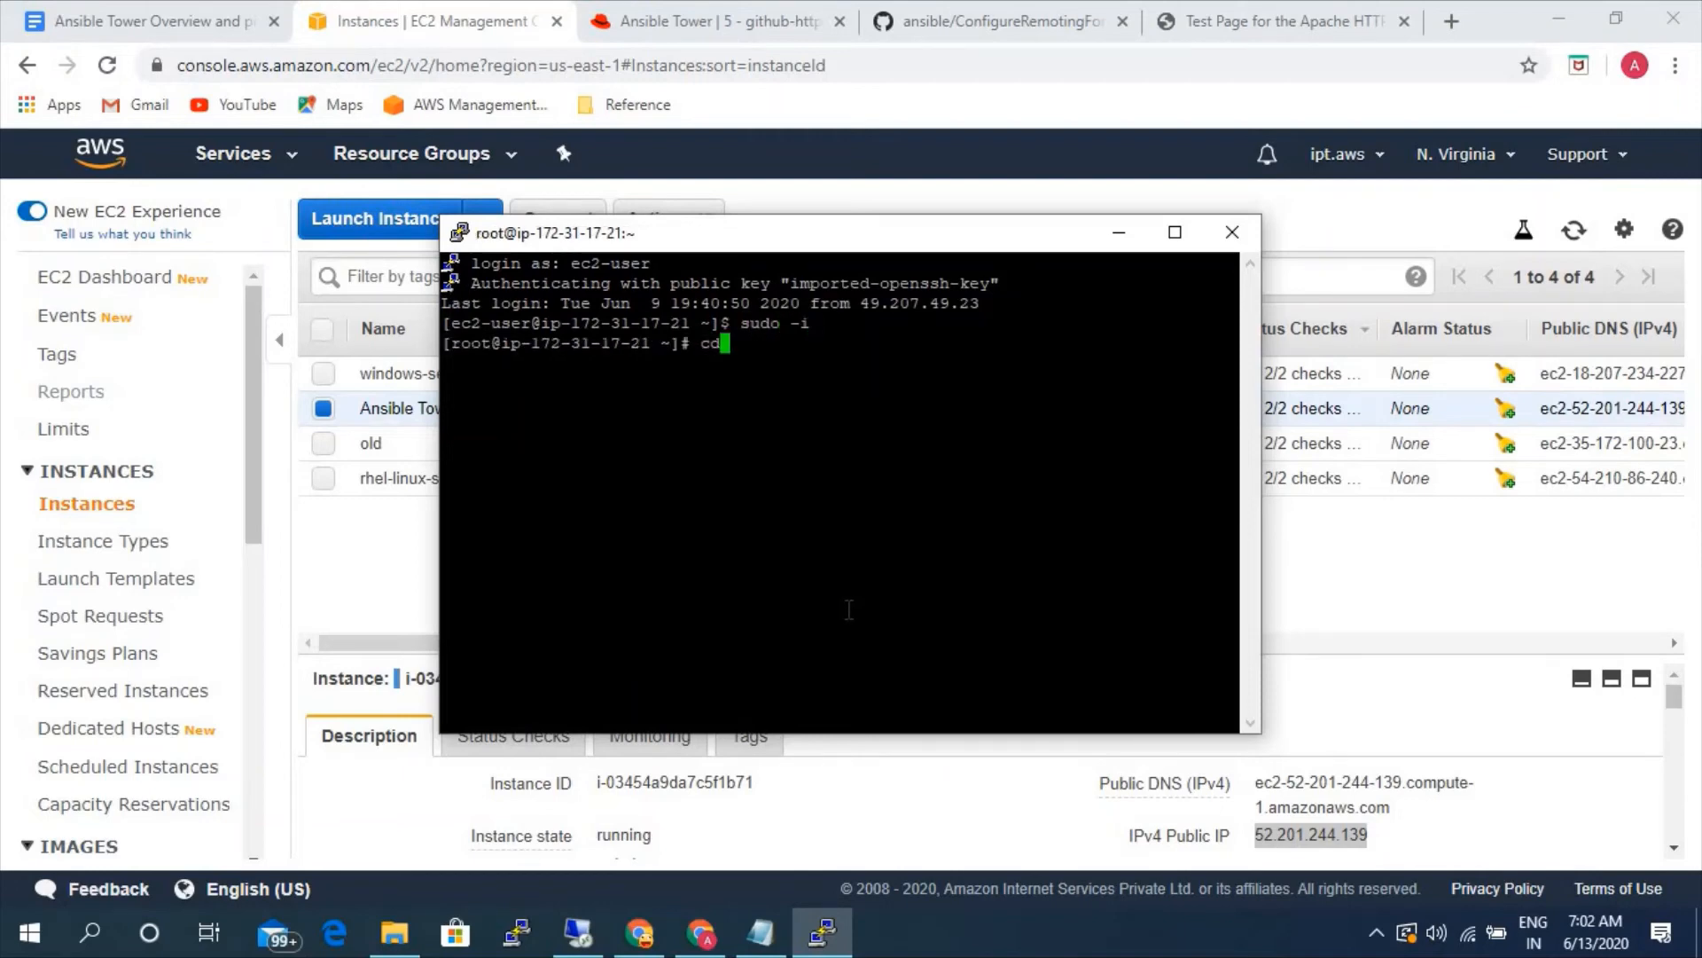
{"action": "type", "text": "/"}
{"action": "key", "text": "BackSpace"}
{"action": "type", "text": "/var/"}
{"action": "type", "text": "lib/pro"}
{"action": "key", "text": "BackSpace"}
{"action": "key", "text": "BackSpace"}
{"action": "key", "text": "BackSpace"}
{"action": "type", "text": "awx/"}
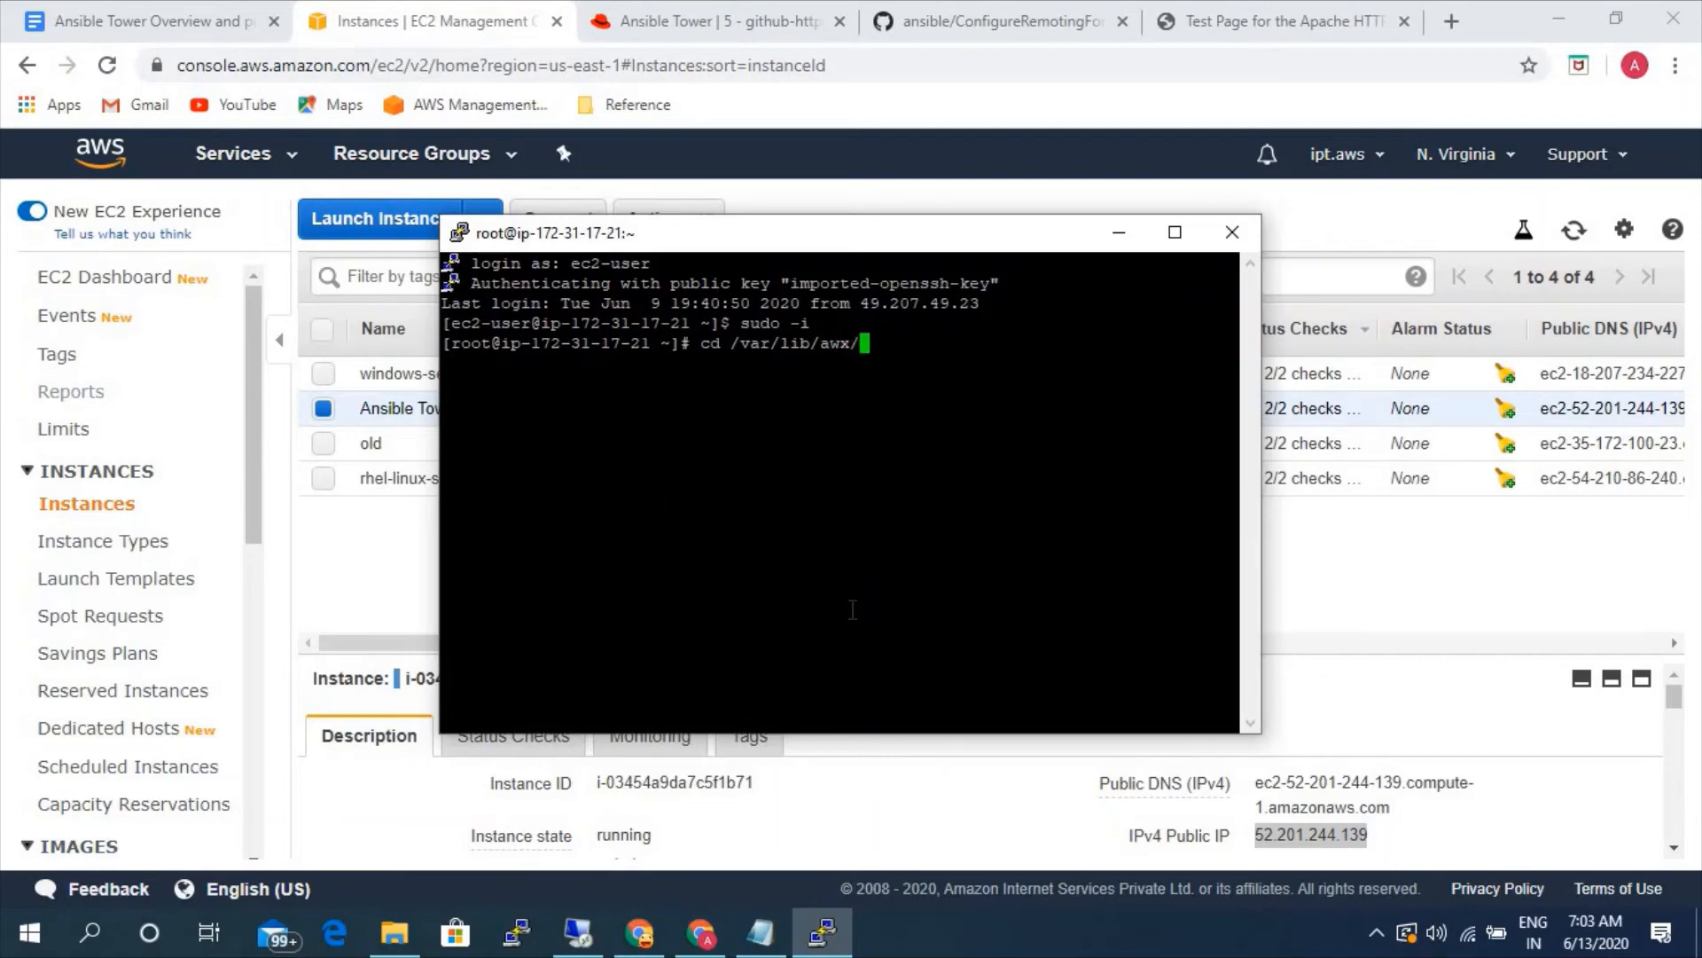
{"action": "type", "text": "pro"}
{"action": "key", "text": "Tab"}
{"action": "key", "text": "Return"}
{"action": "type", "text": "ls"}
{"action": "key", "text": "Return"}
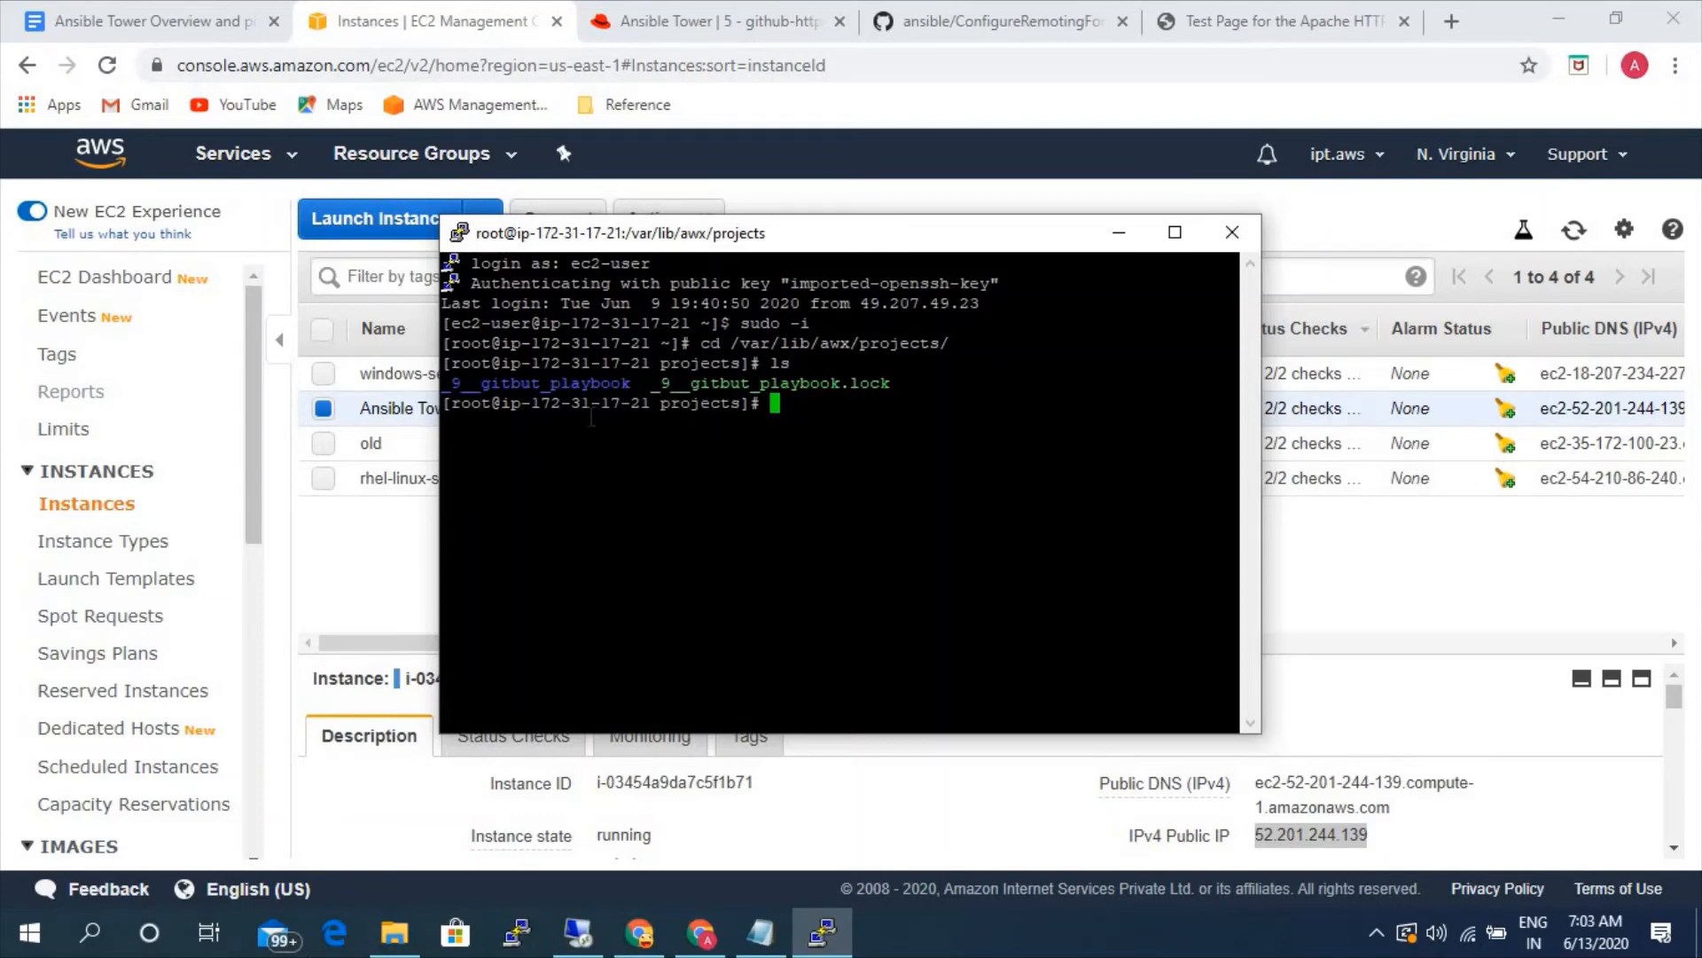
- Enter the _9__gitbut_playbook directory and list its files
{"action": "double_click", "coordinate": [588, 388]}
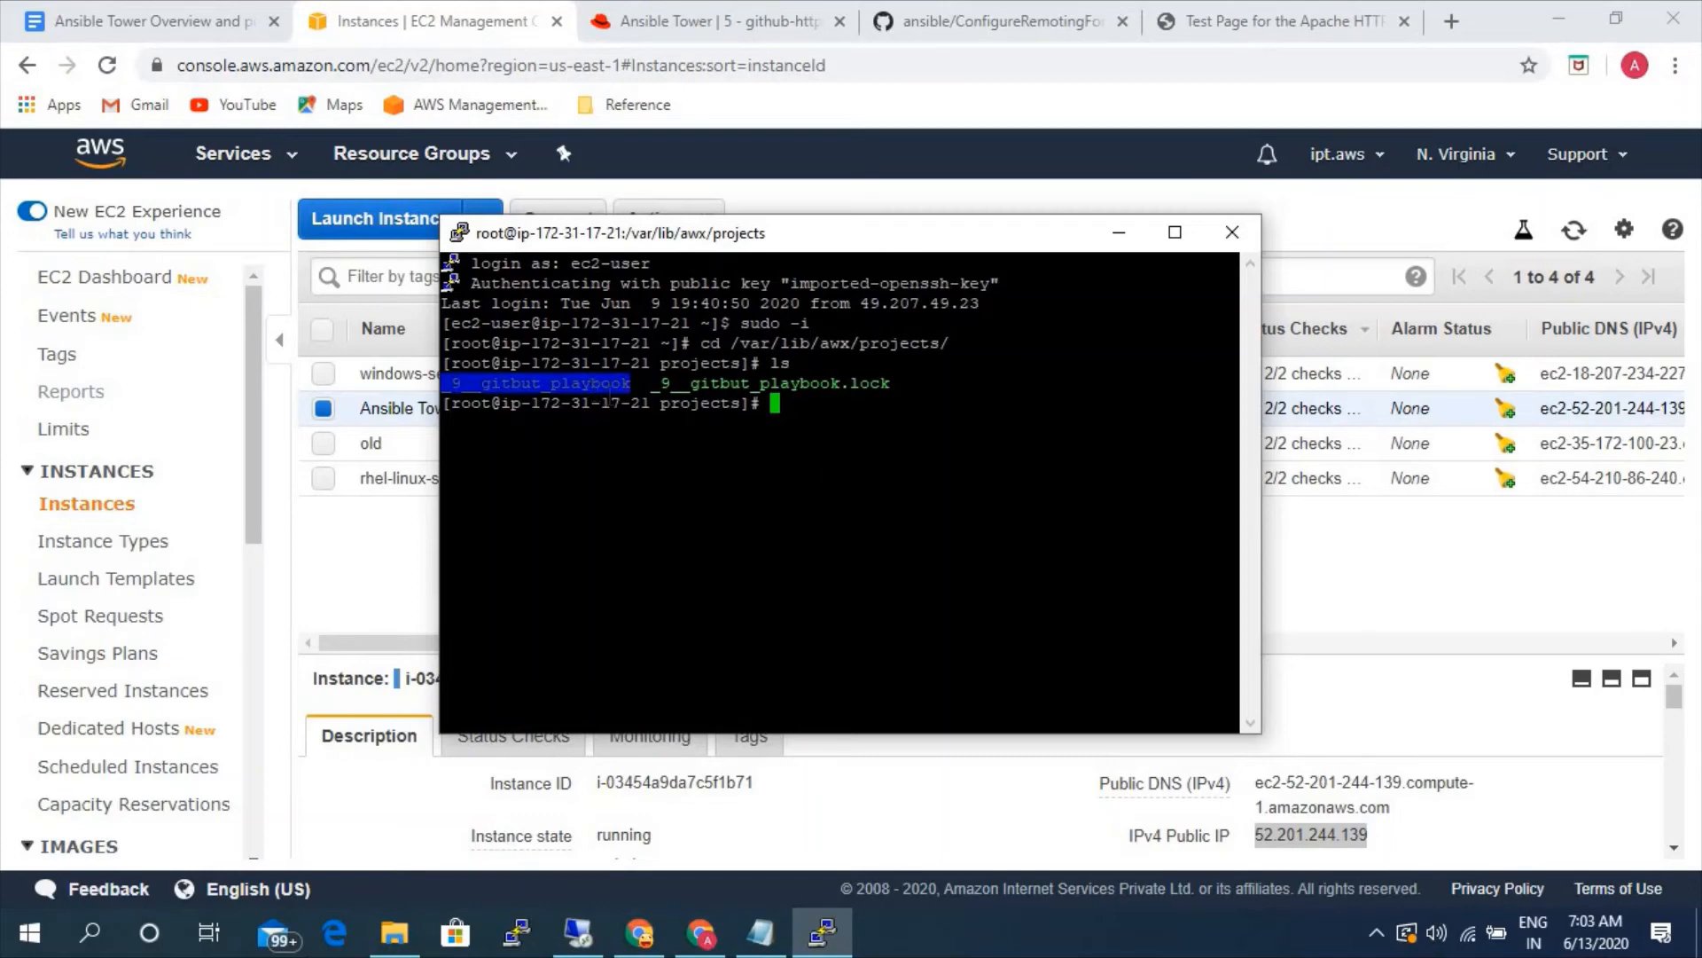
{"action": "type", "text": "cd"}
{"action": "right_click", "coordinate": [616, 395]}
{"action": "key", "text": "Return"}
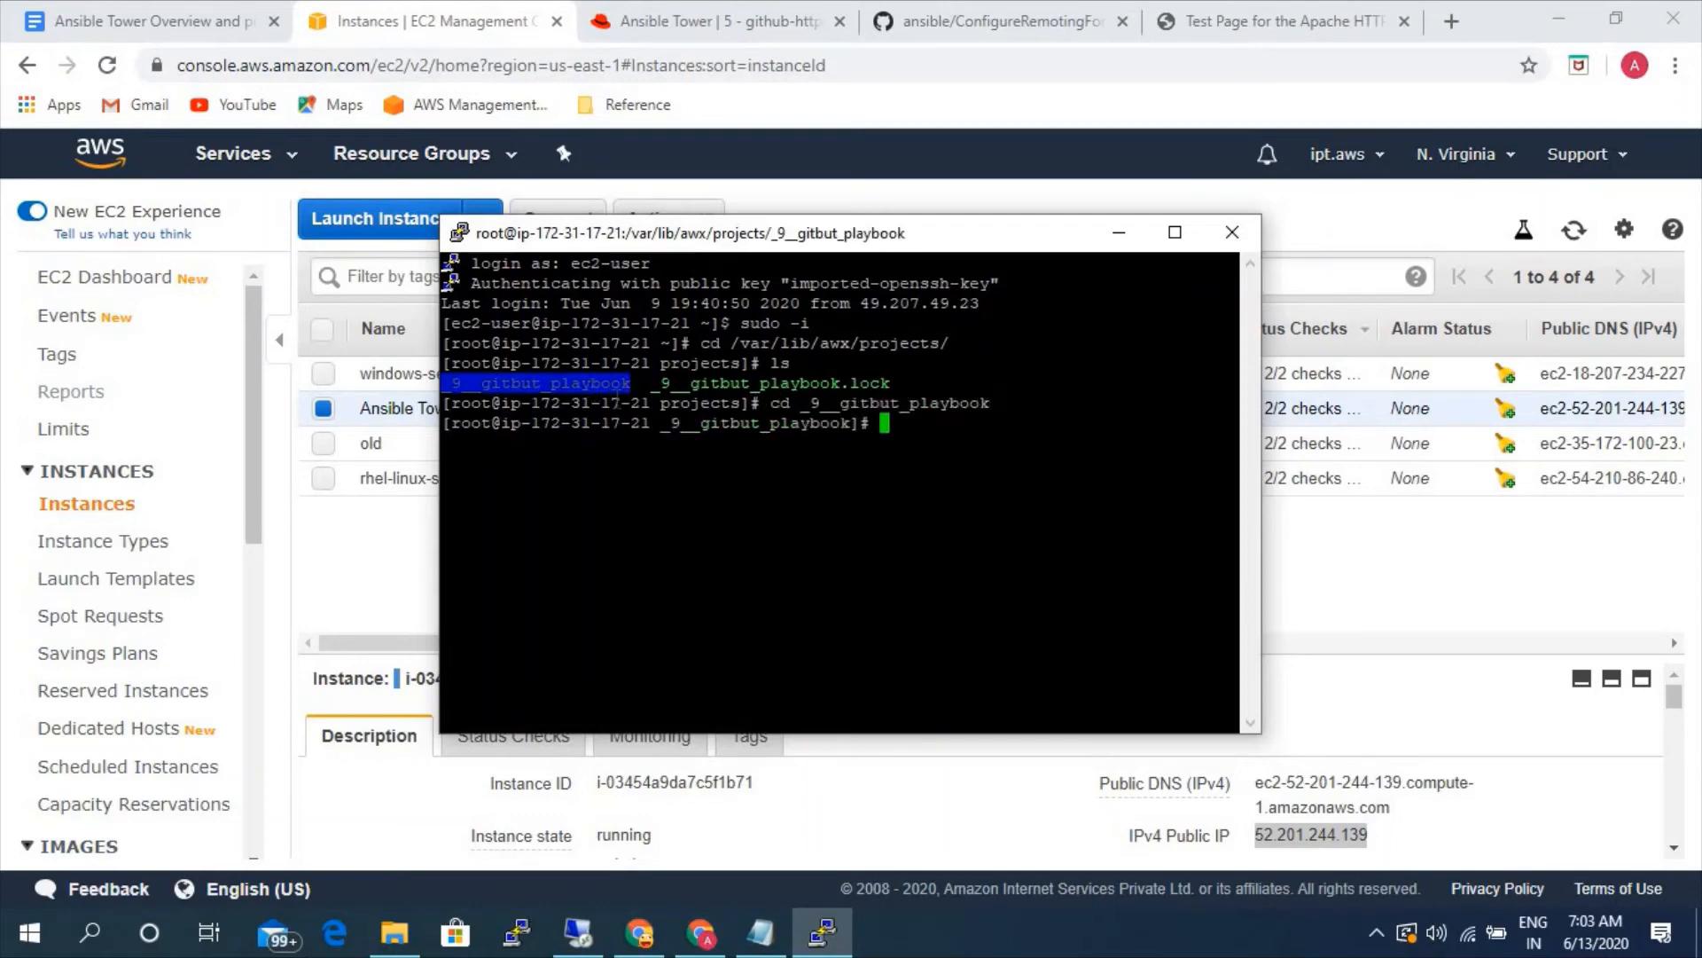
{"action": "type", "text": "ls"}
{"action": "key", "text": "Return"}
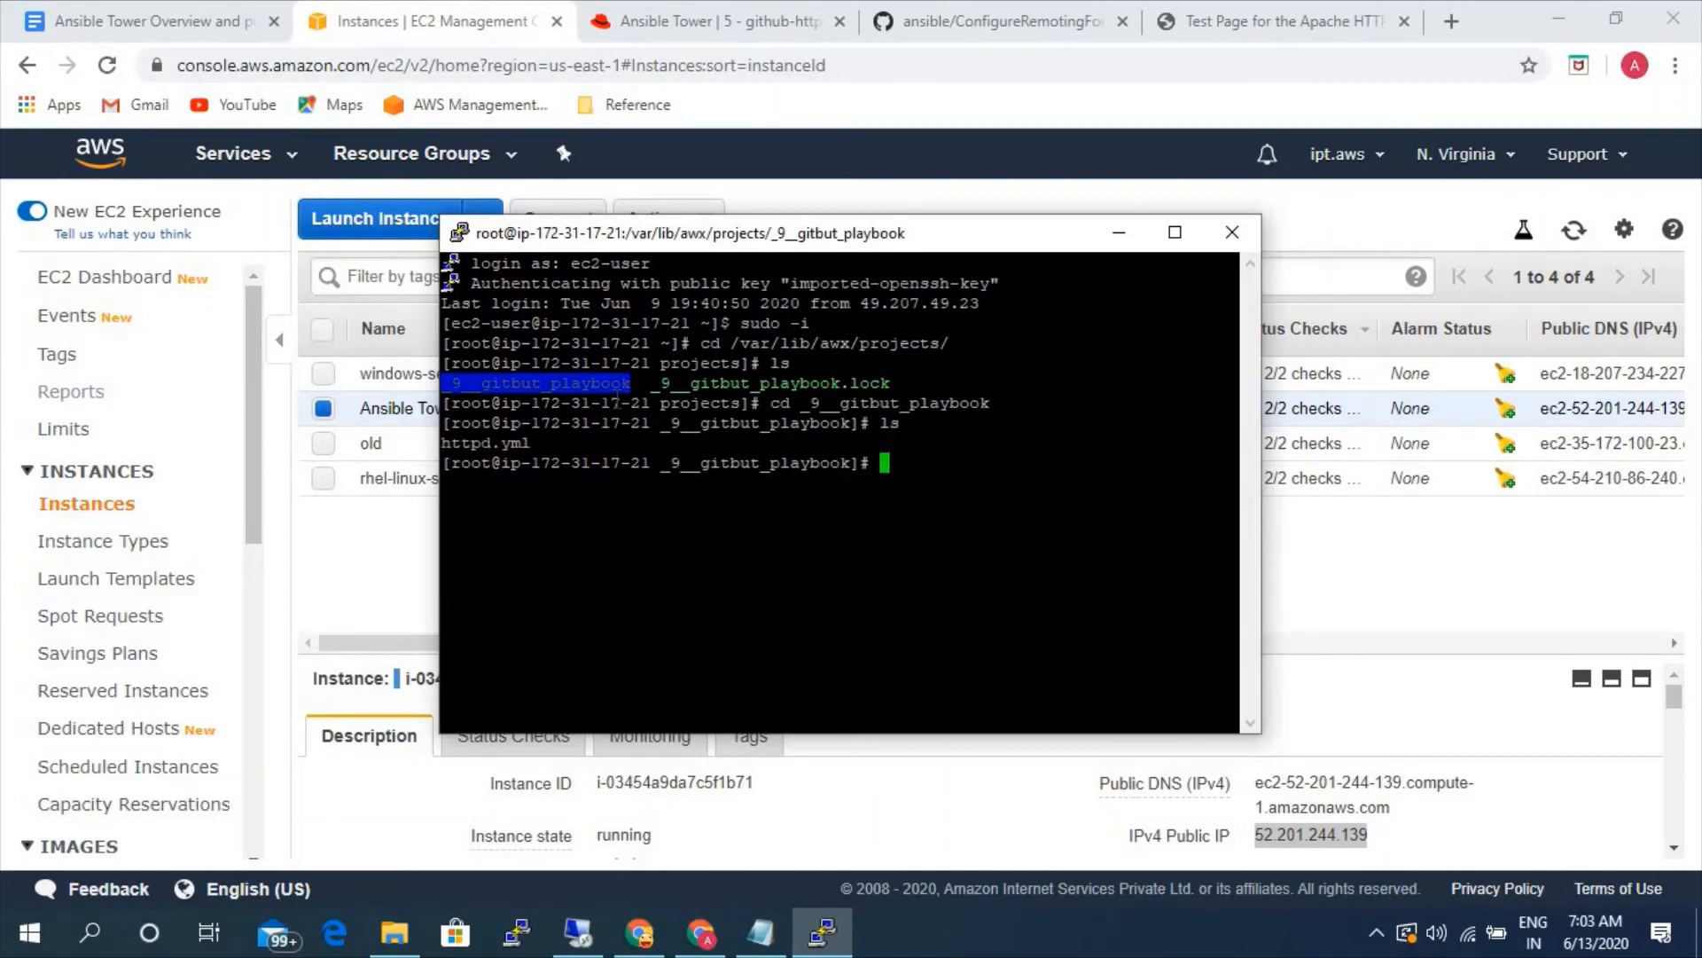
- Return to the parent projects directory and list its contents again
{"action": "type", "text": "s"}
{"action": "key", "text": "BackSpace"}
{"action": "type", "text": "cd .."}
{"action": "key", "text": "Return"}
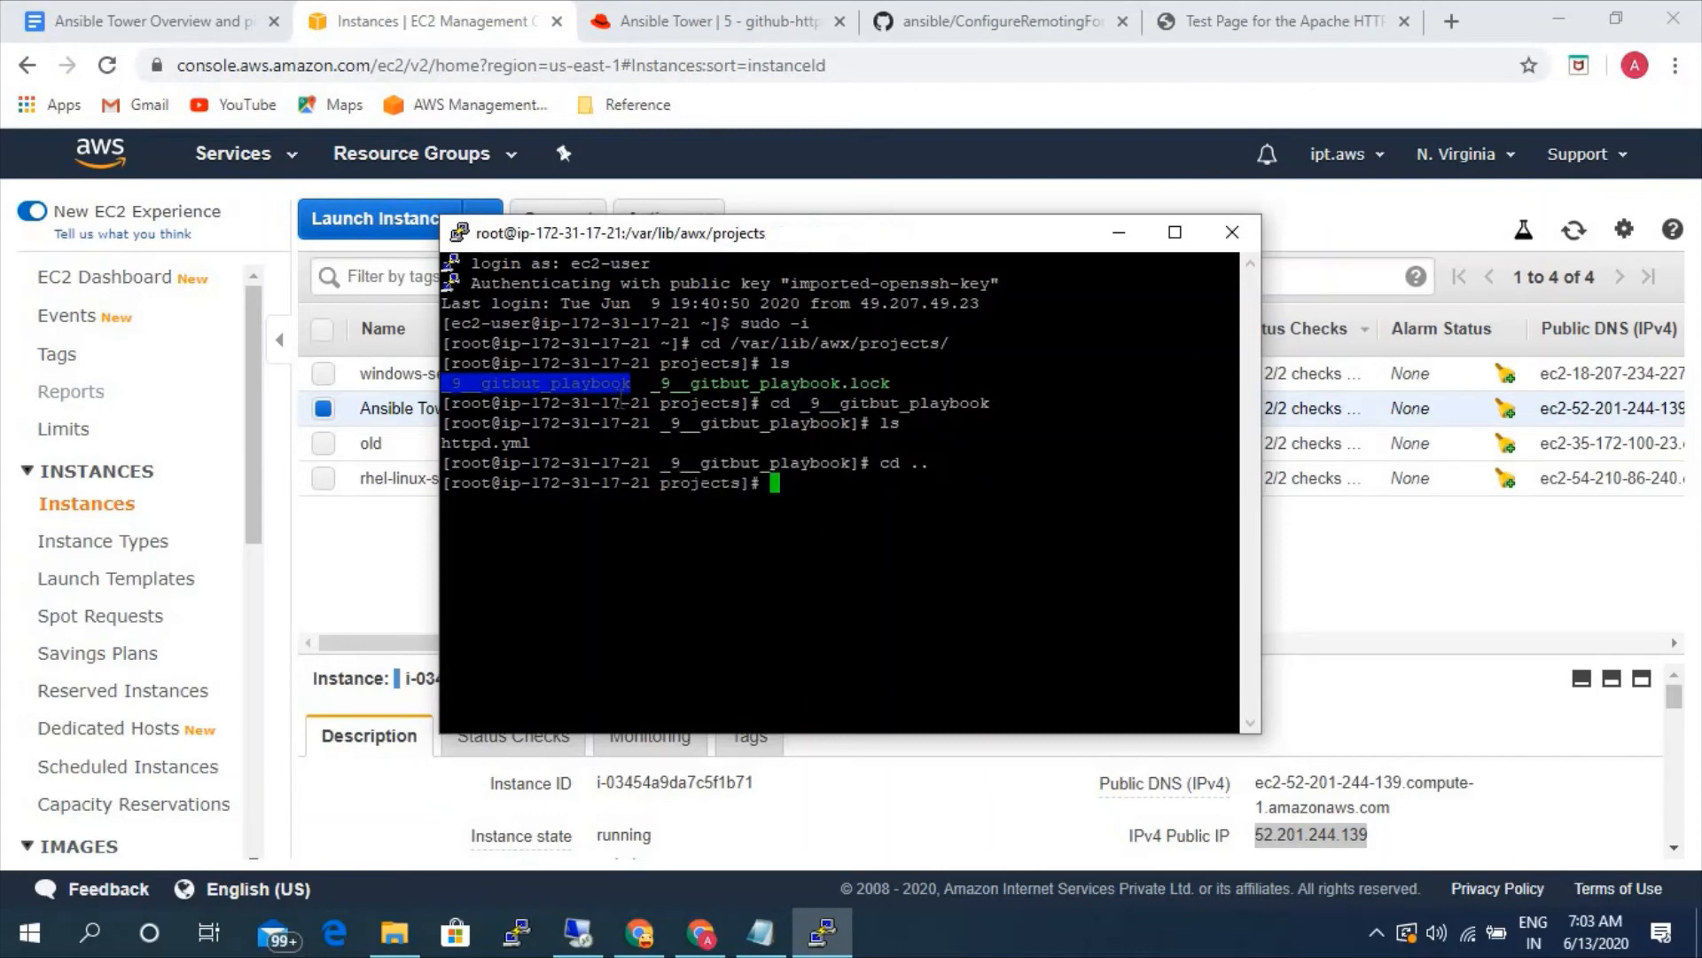
{"action": "type", "text": "ls"}
{"action": "key", "text": "Return"}
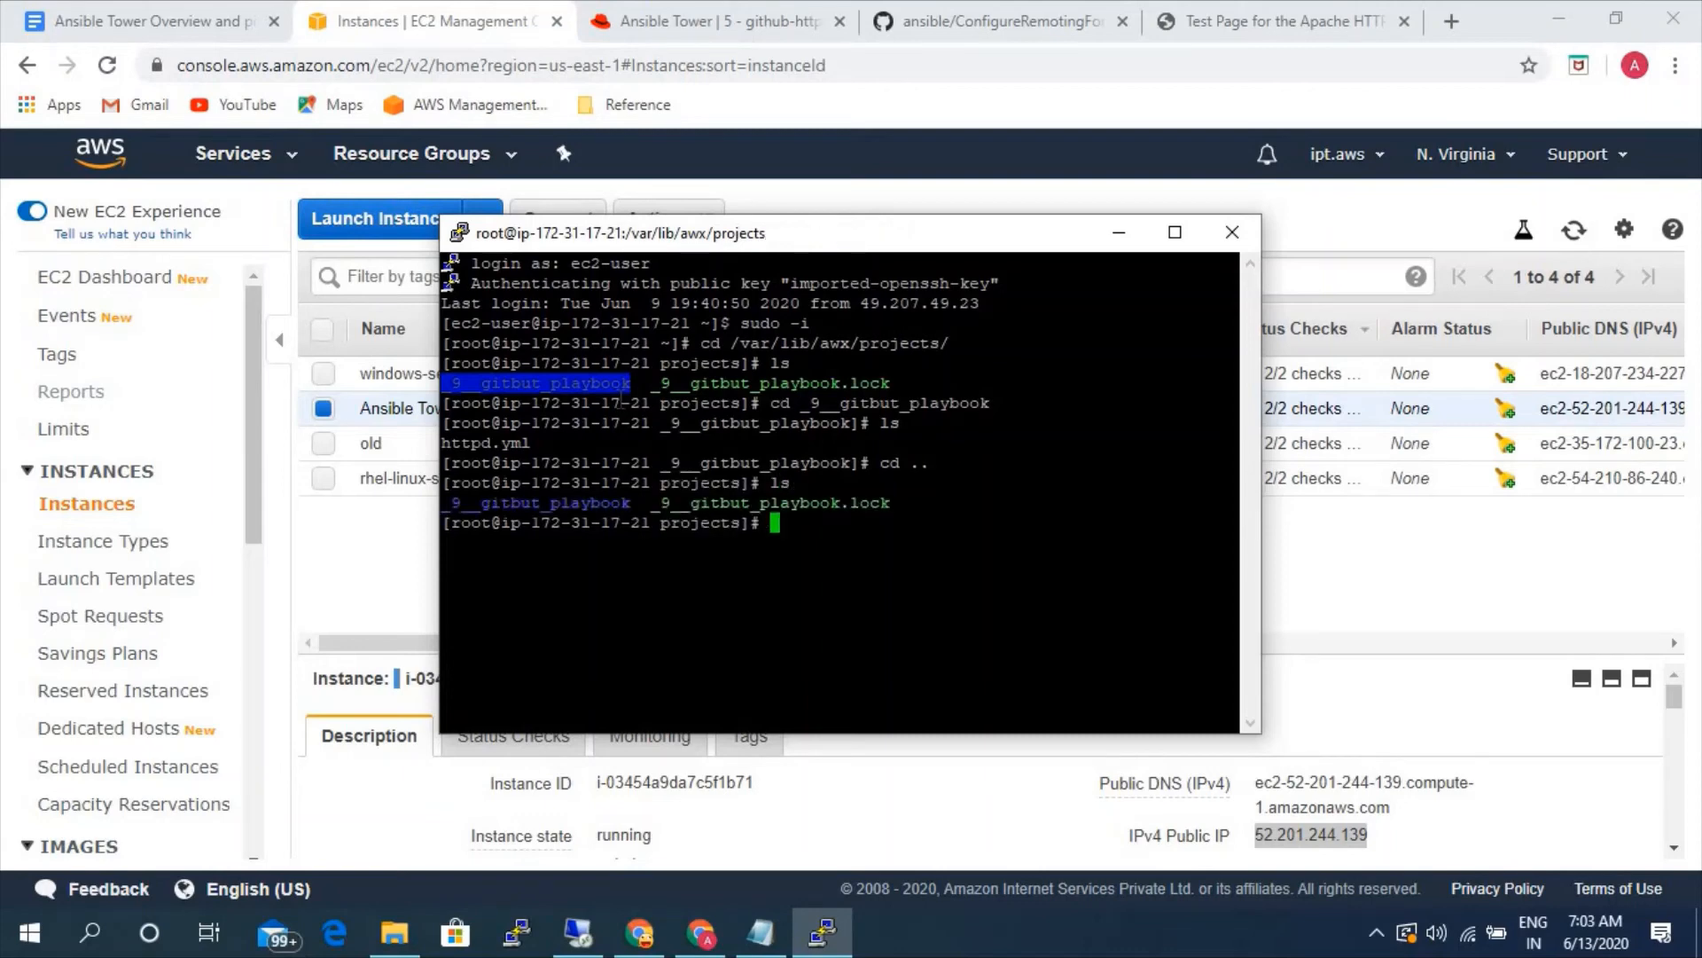
- Create a directory named apache in /var/lib/awx/projects and change into it
{"action": "type", "text": "mkdir apache"}
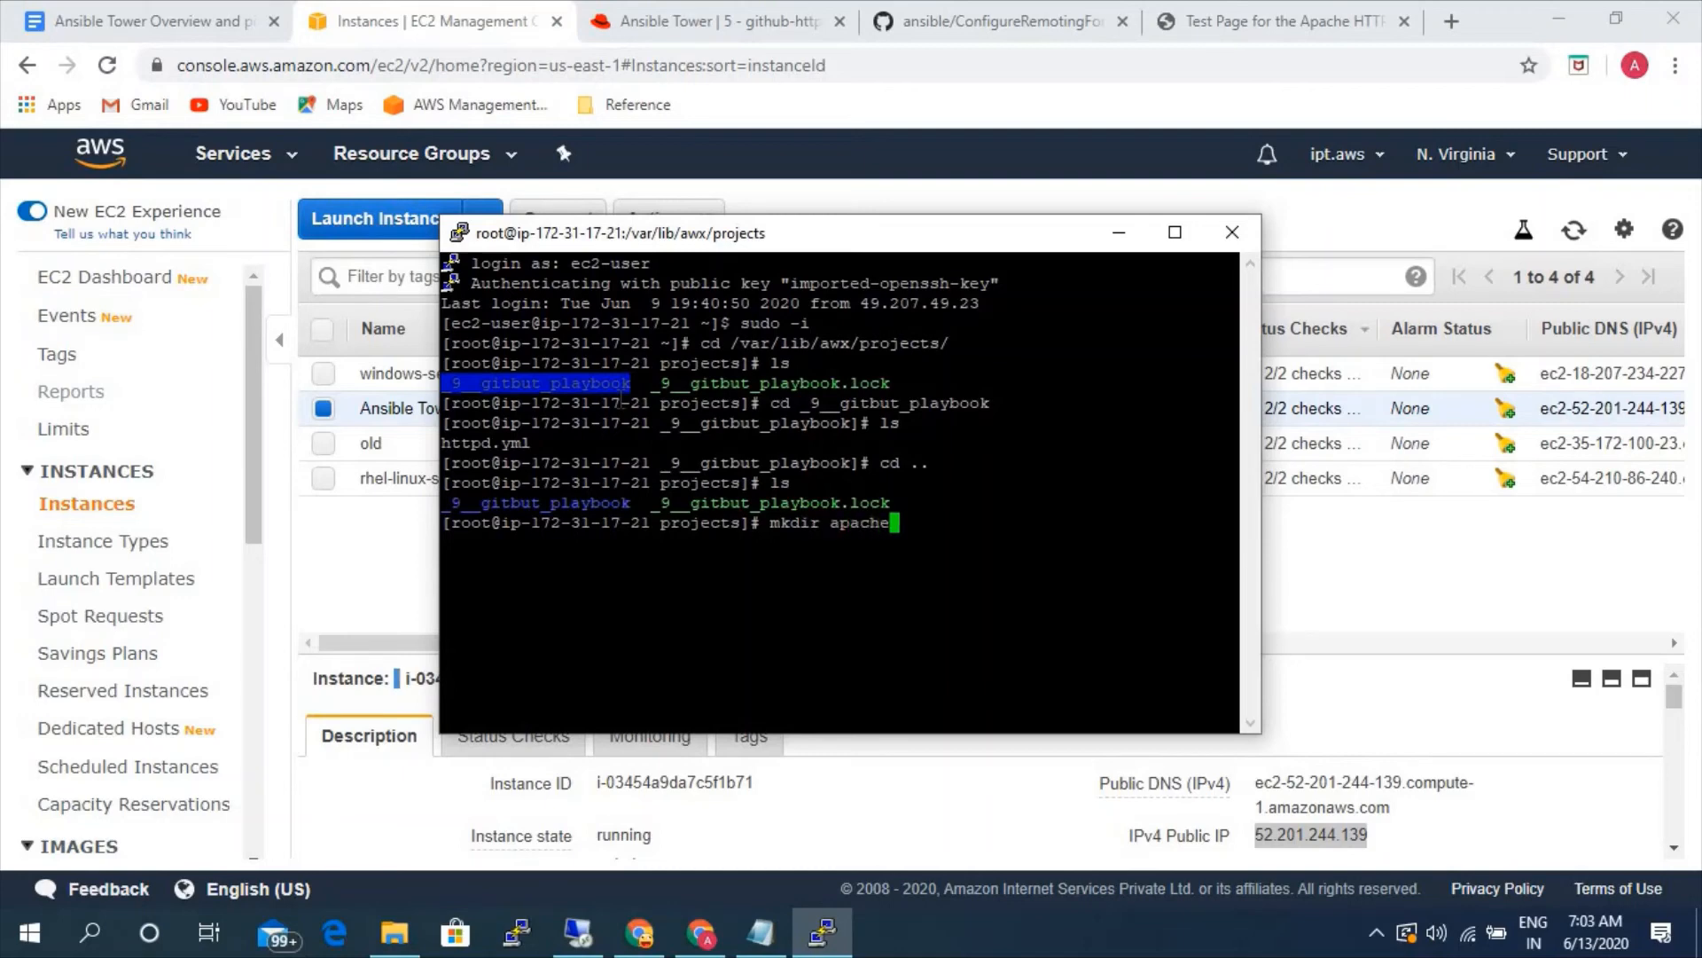
{"action": "key", "text": "Return"}
{"action": "type", "text": "cd apa"}
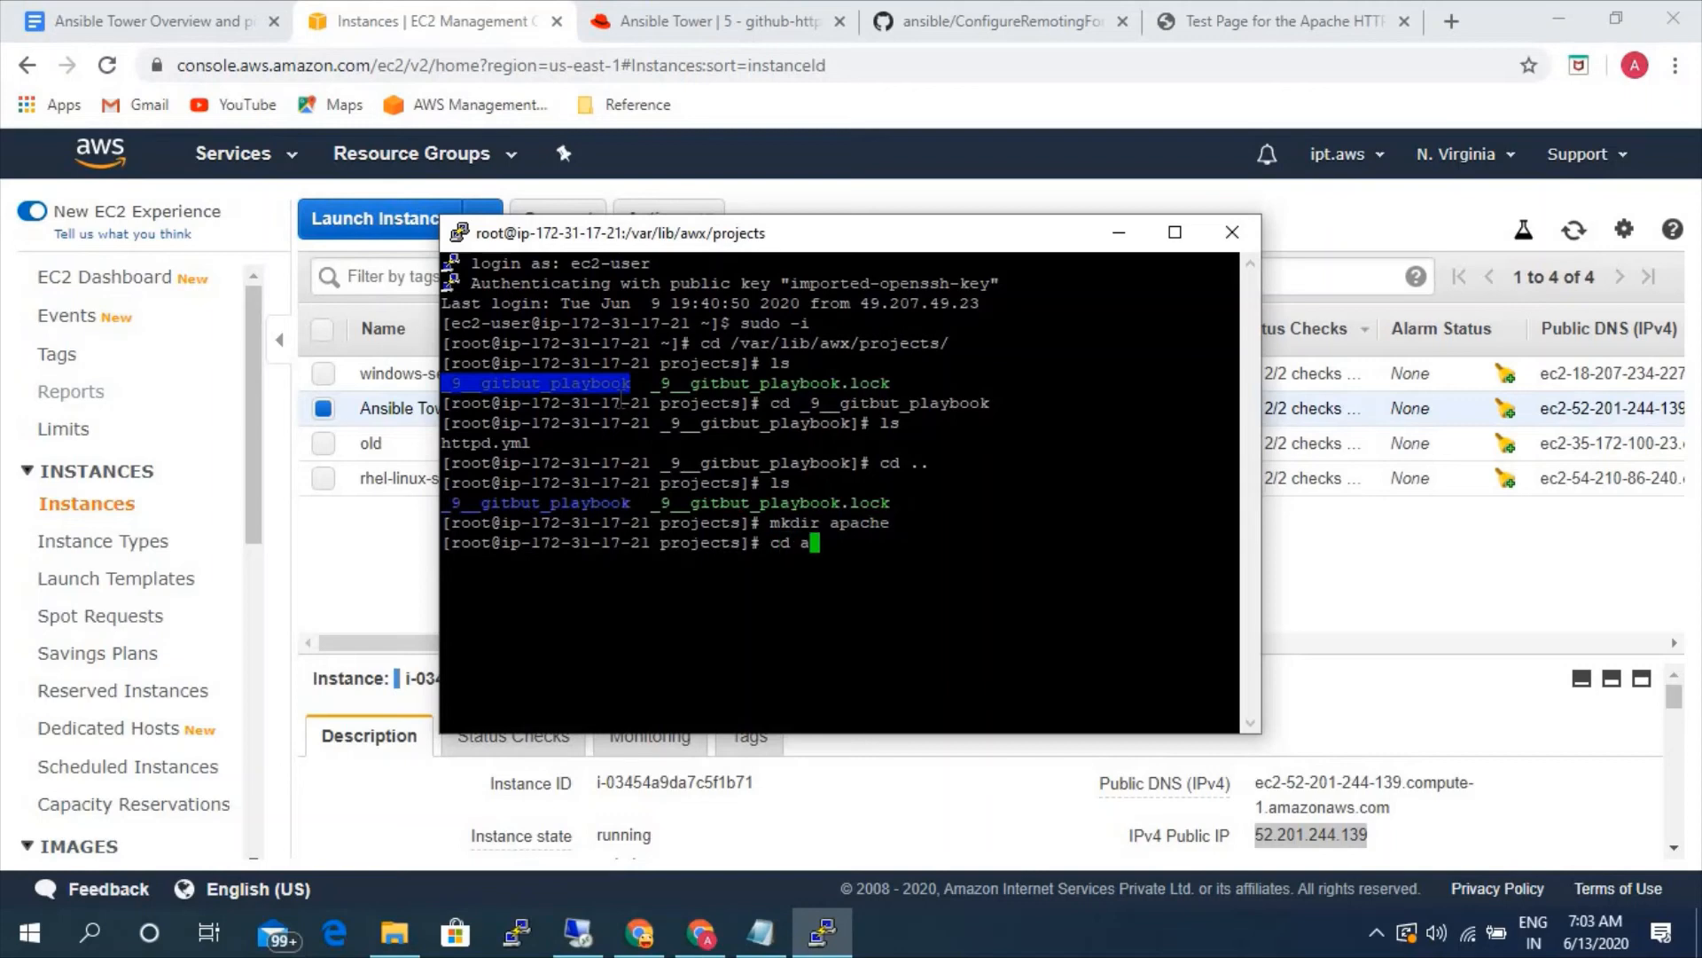
{"action": "key", "text": "Tab"}
{"action": "key", "text": "Return"}
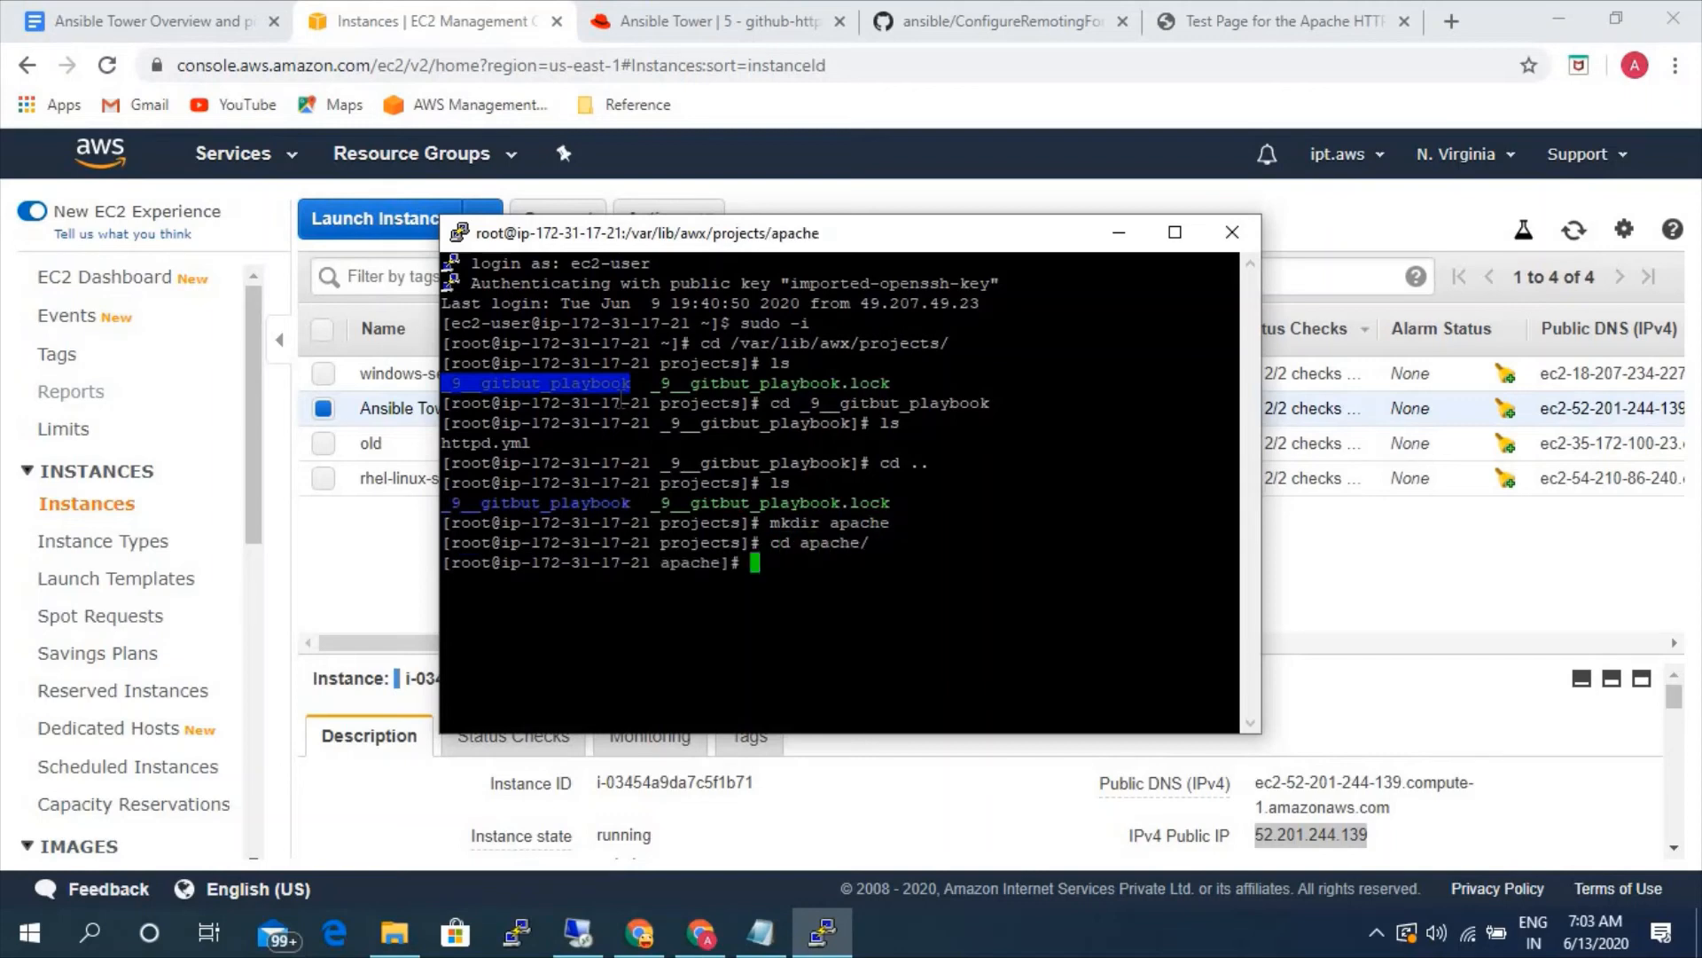
{"action": "type", "text": "apache.yml"}
{"action": "key", "text": "Return"}
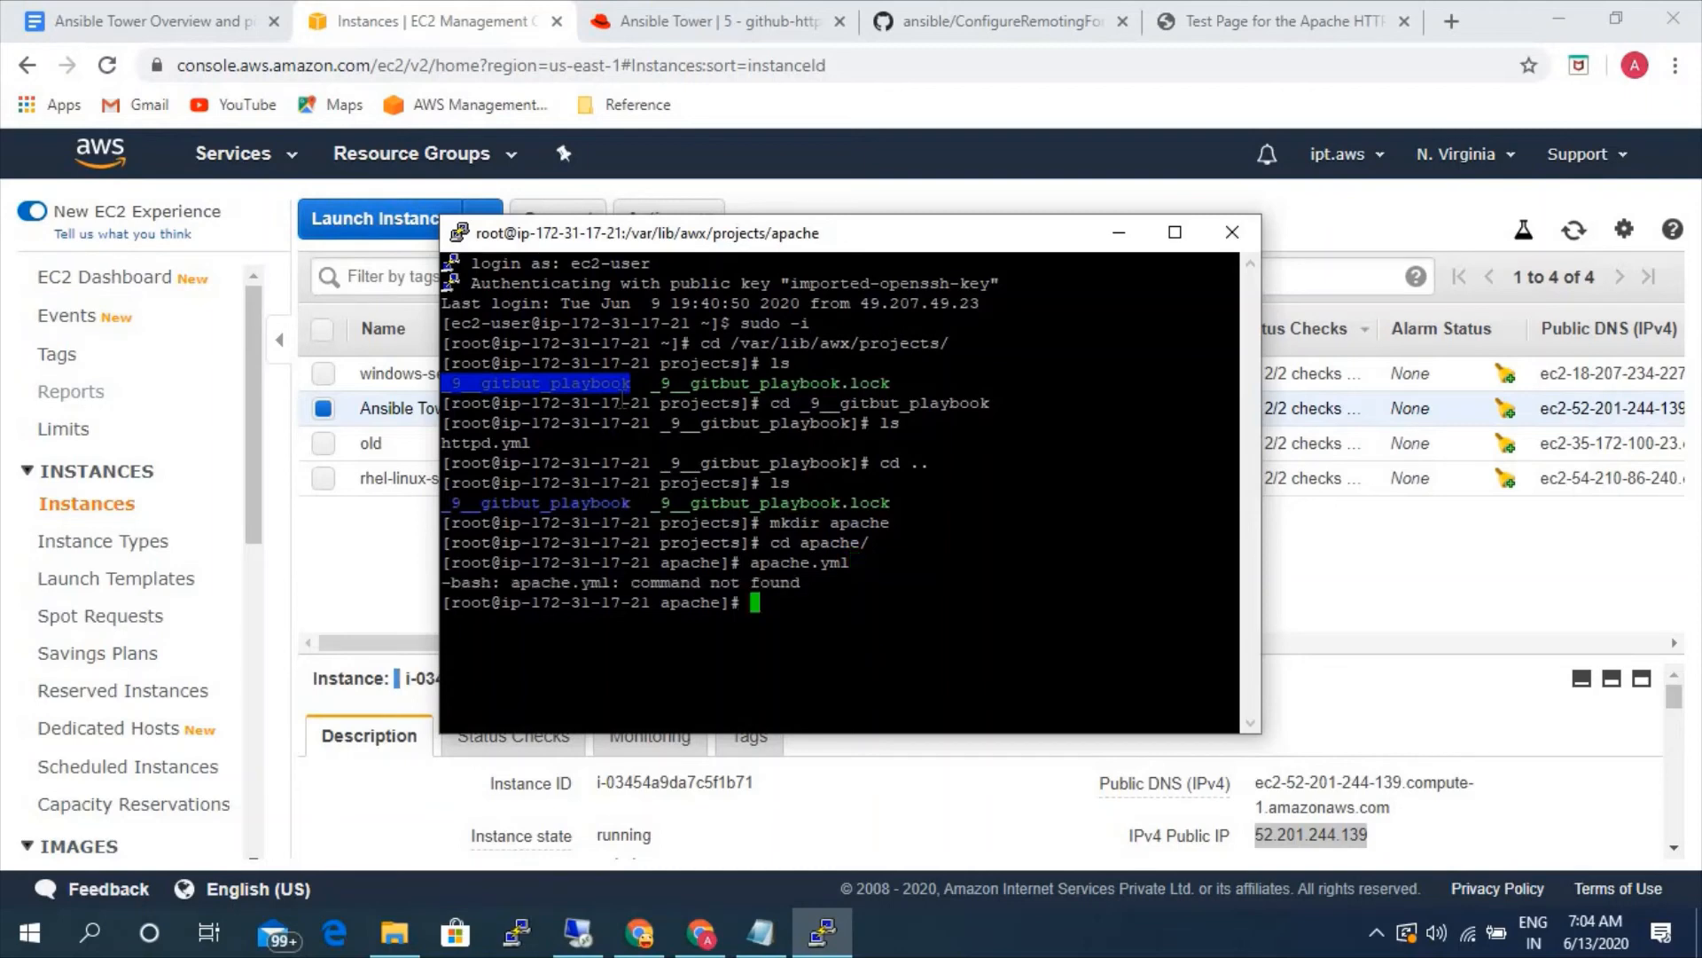
- Create a new file apache.yml in vi and enter insert mode
{"action": "type", "text": "vi aa"}
{"action": "key", "text": "BackSpace"}
{"action": "type", "text": "pache.yml"}
{"action": "key", "text": "Return"}
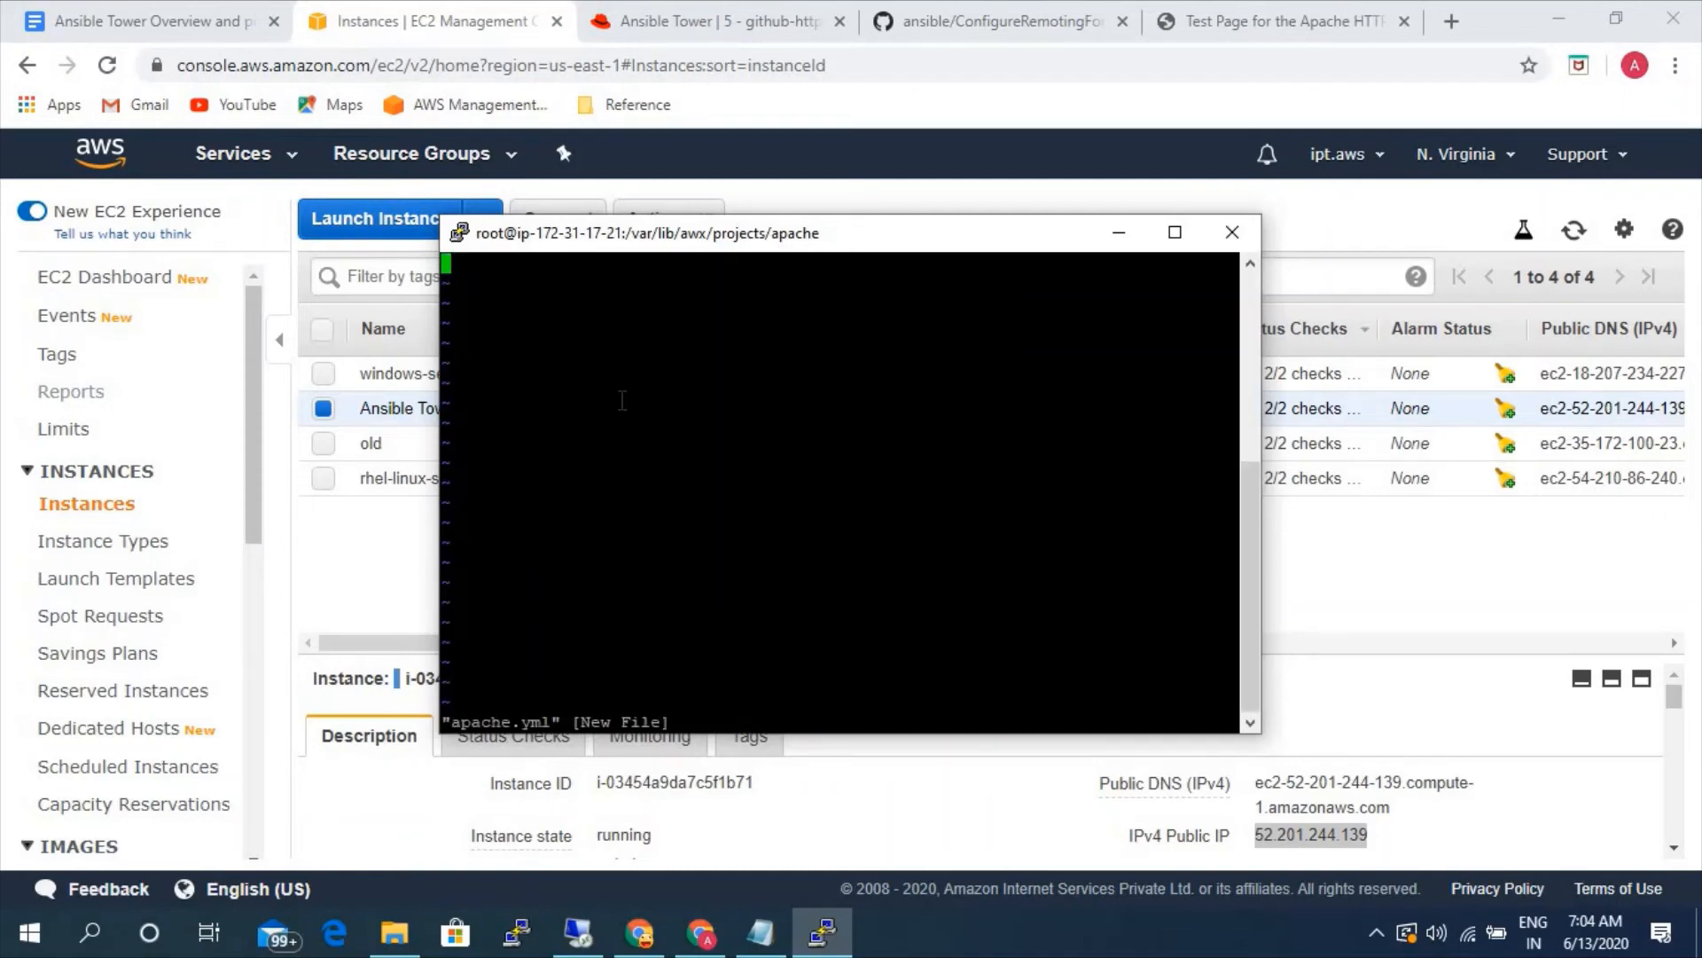
{"action": "key", "text": "i"}
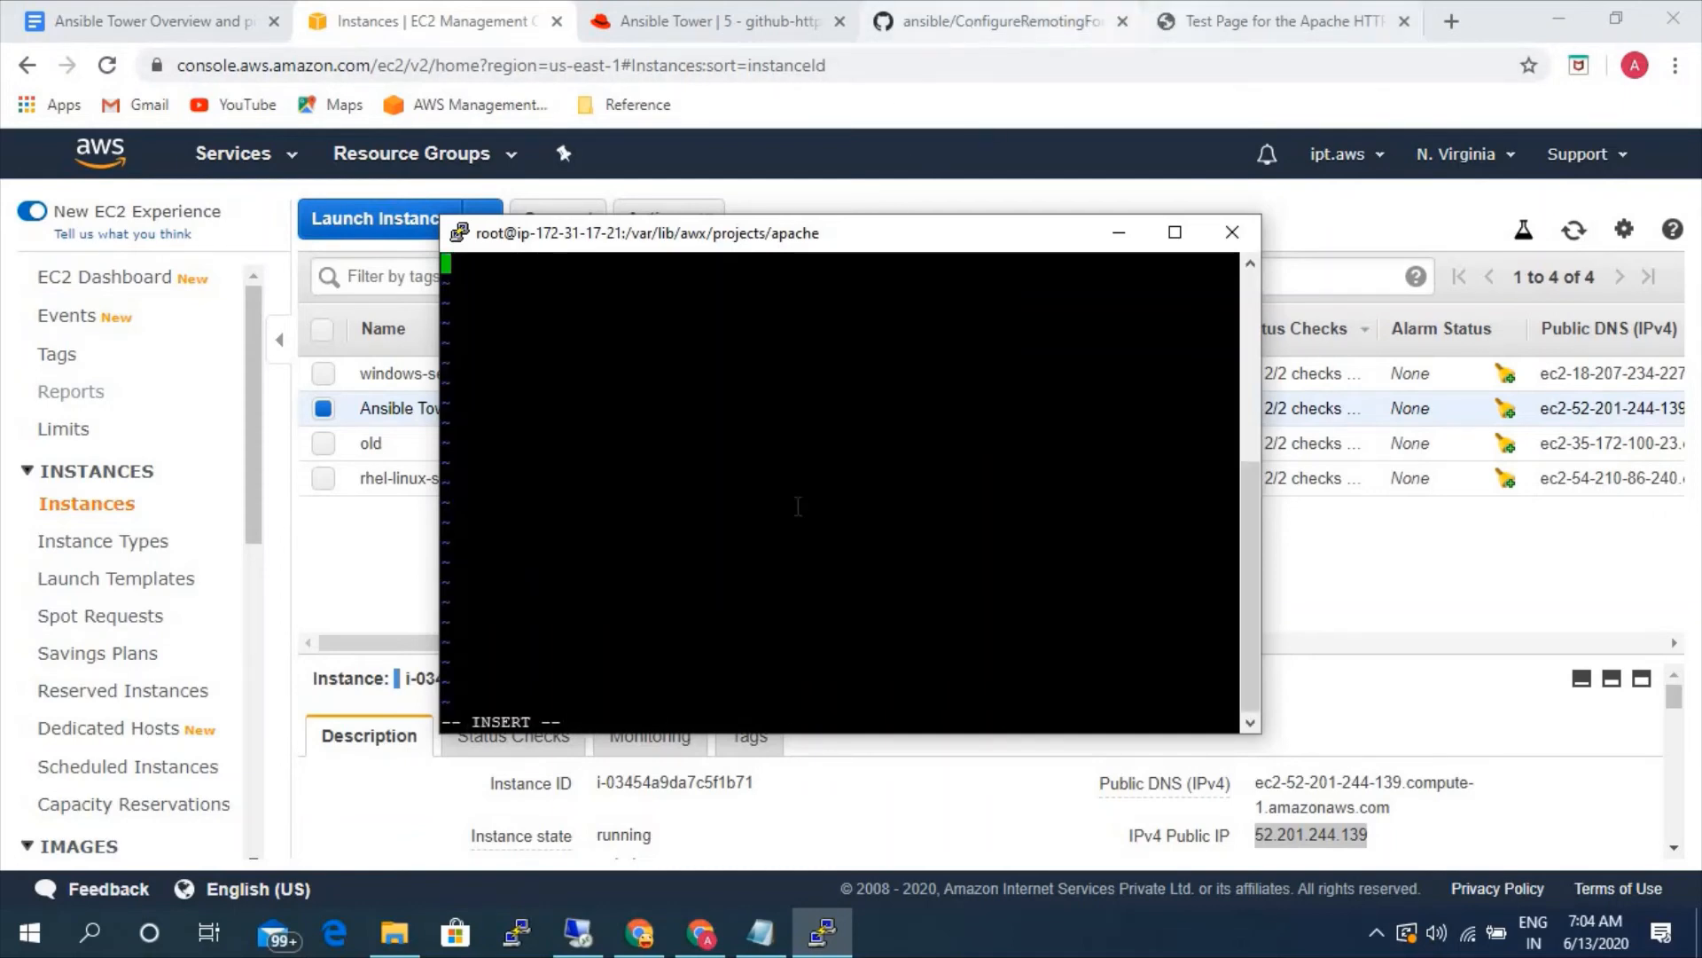
- Copy the entire httpd.yml playbook from the httpd GitHub repository in Chrome into apache.yml, then save and exit vi
{"action": "left_click", "coordinate": [638, 931]}
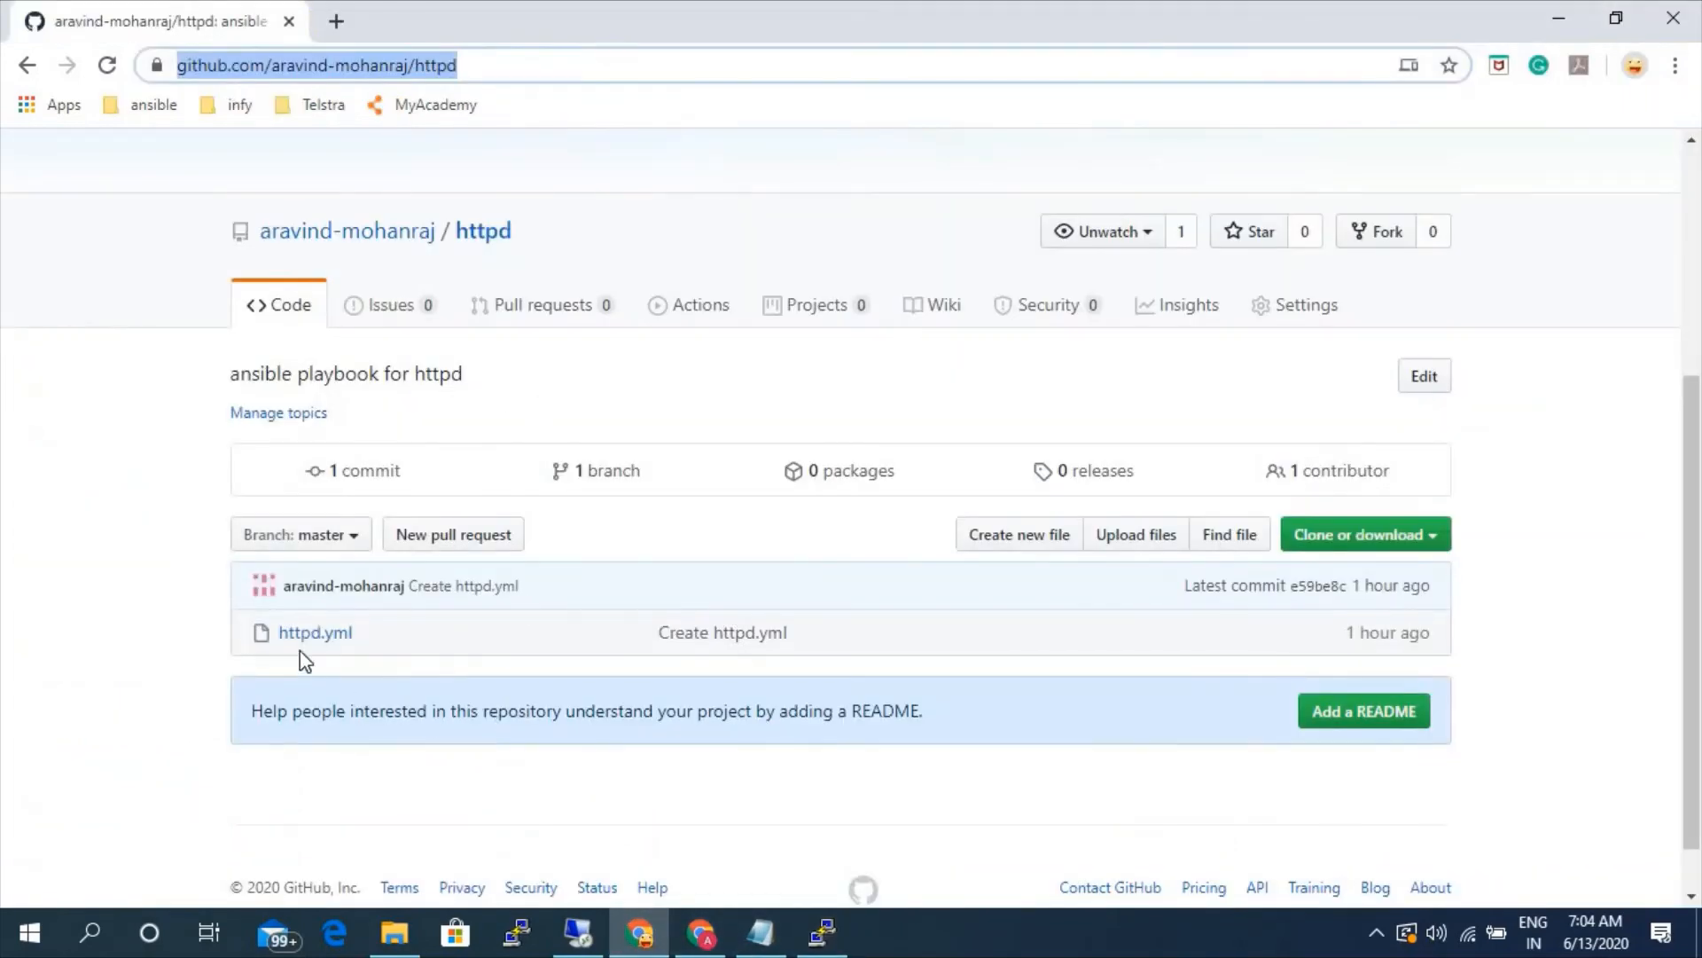
{"action": "left_click", "coordinate": [306, 633]}
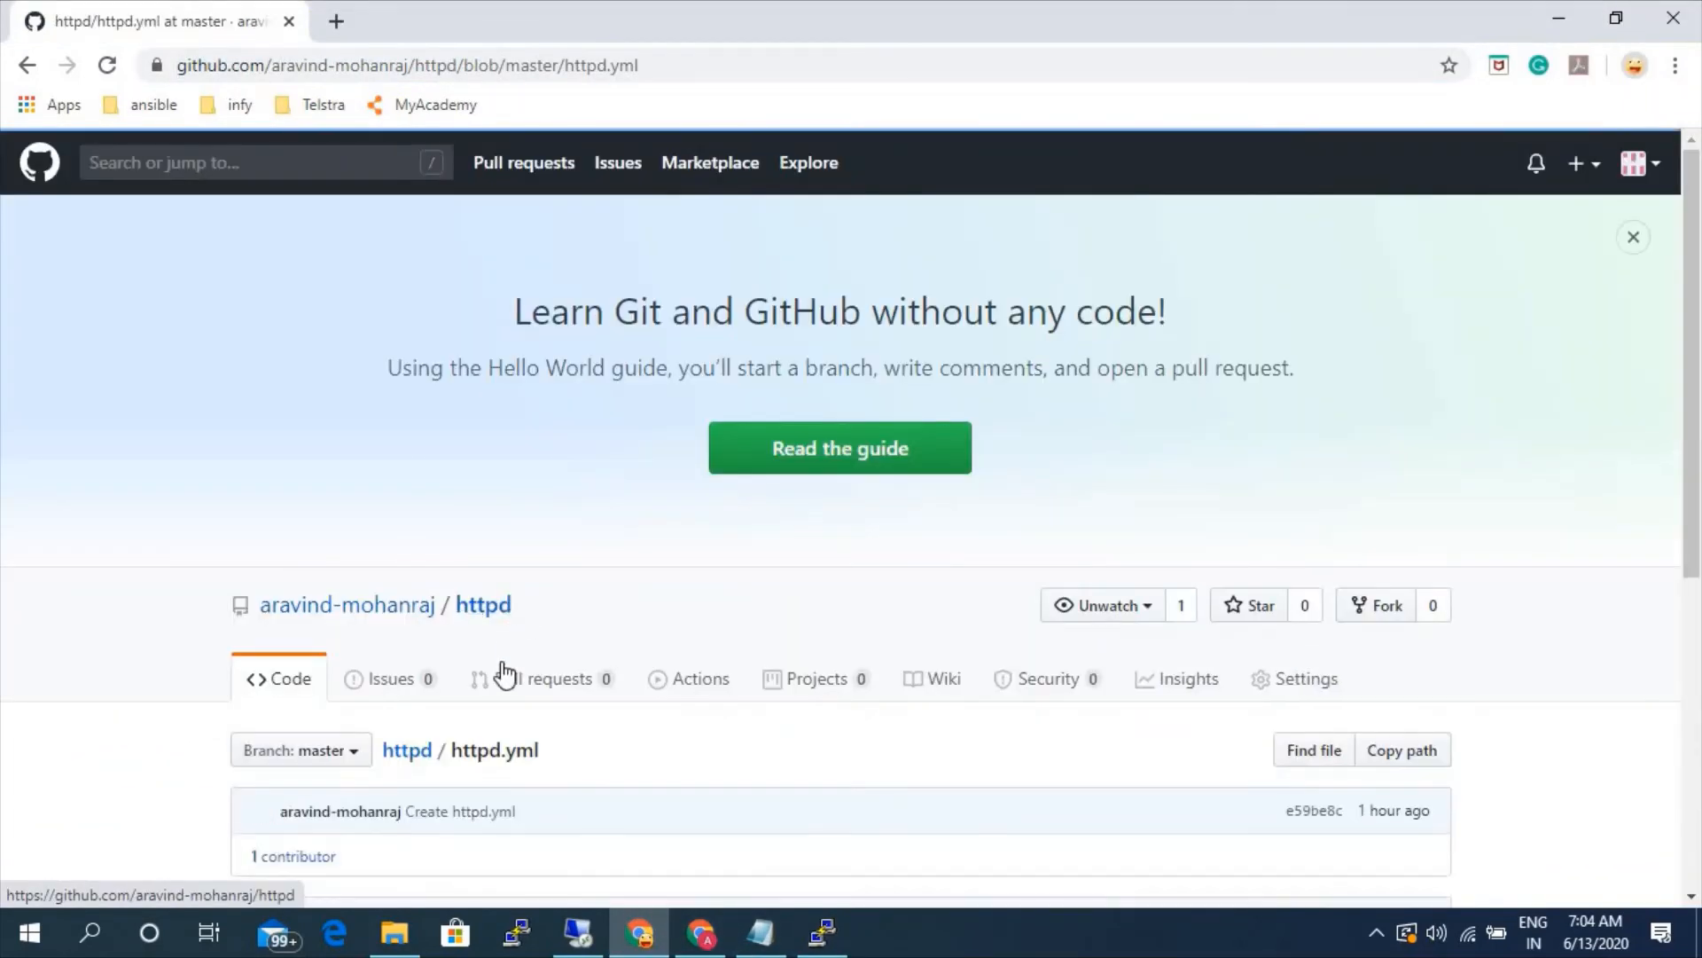
{"action": "scroll", "coordinate": [506, 676], "scroll_direction": "down", "scroll_amount": 6}
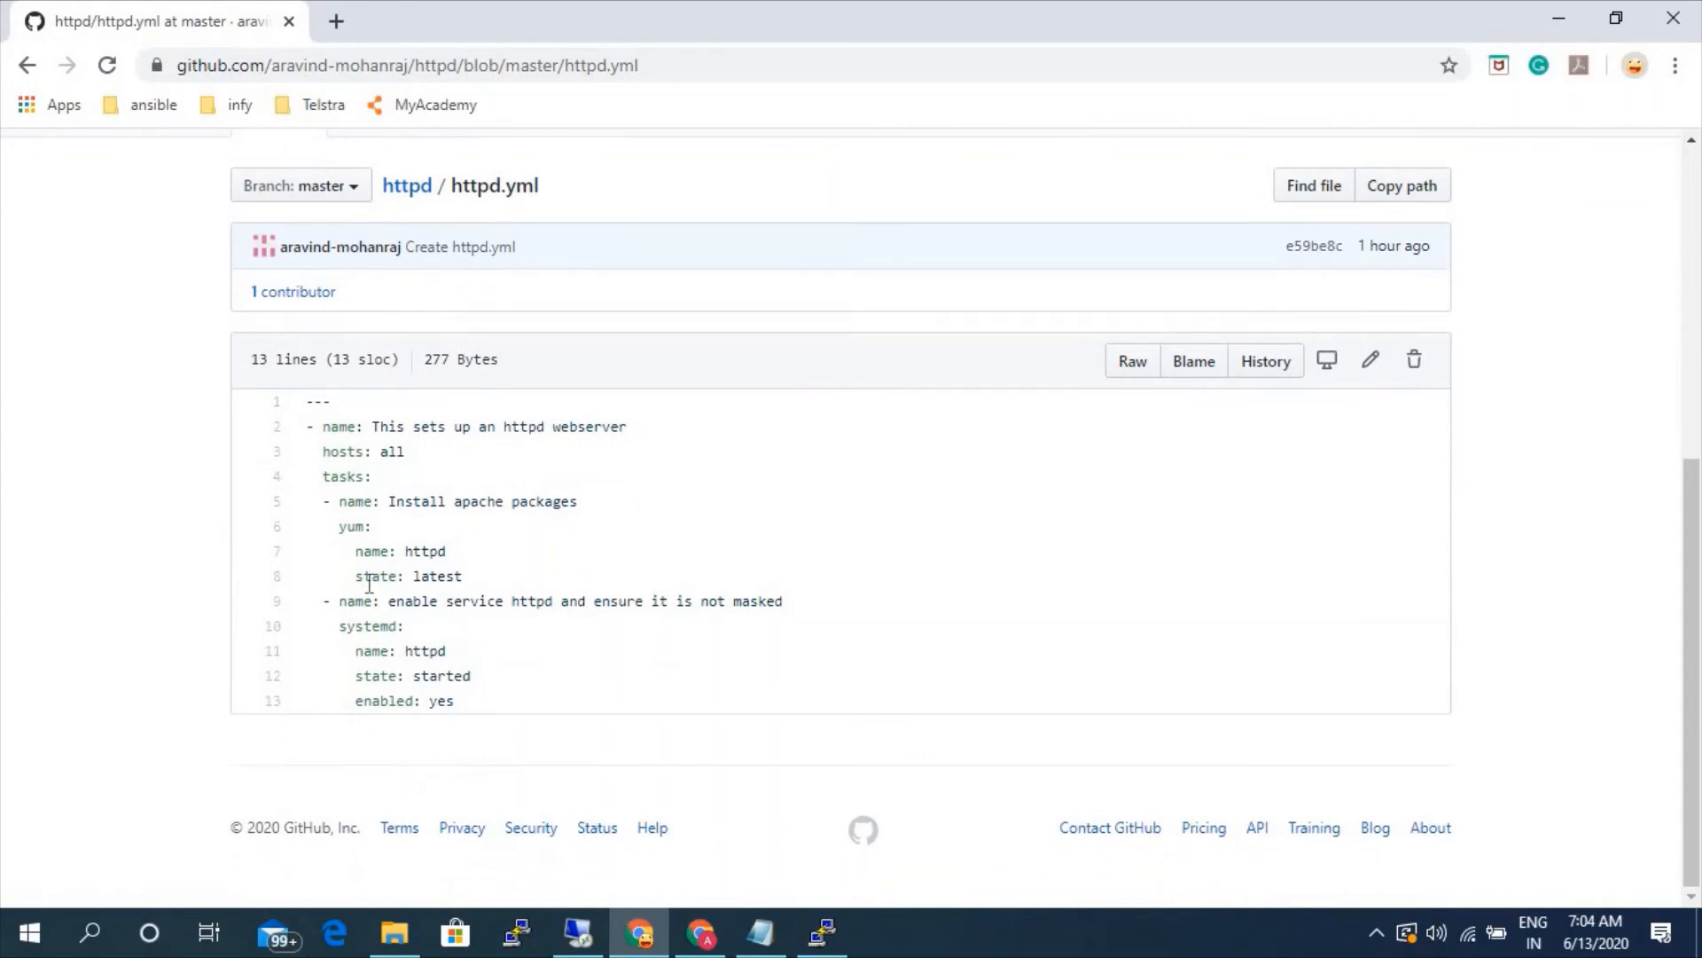
{"action": "left_click_drag", "start_coordinate": [454, 700], "coordinate": [271, 403]}
{"action": "key", "text": "ctrl+c"}
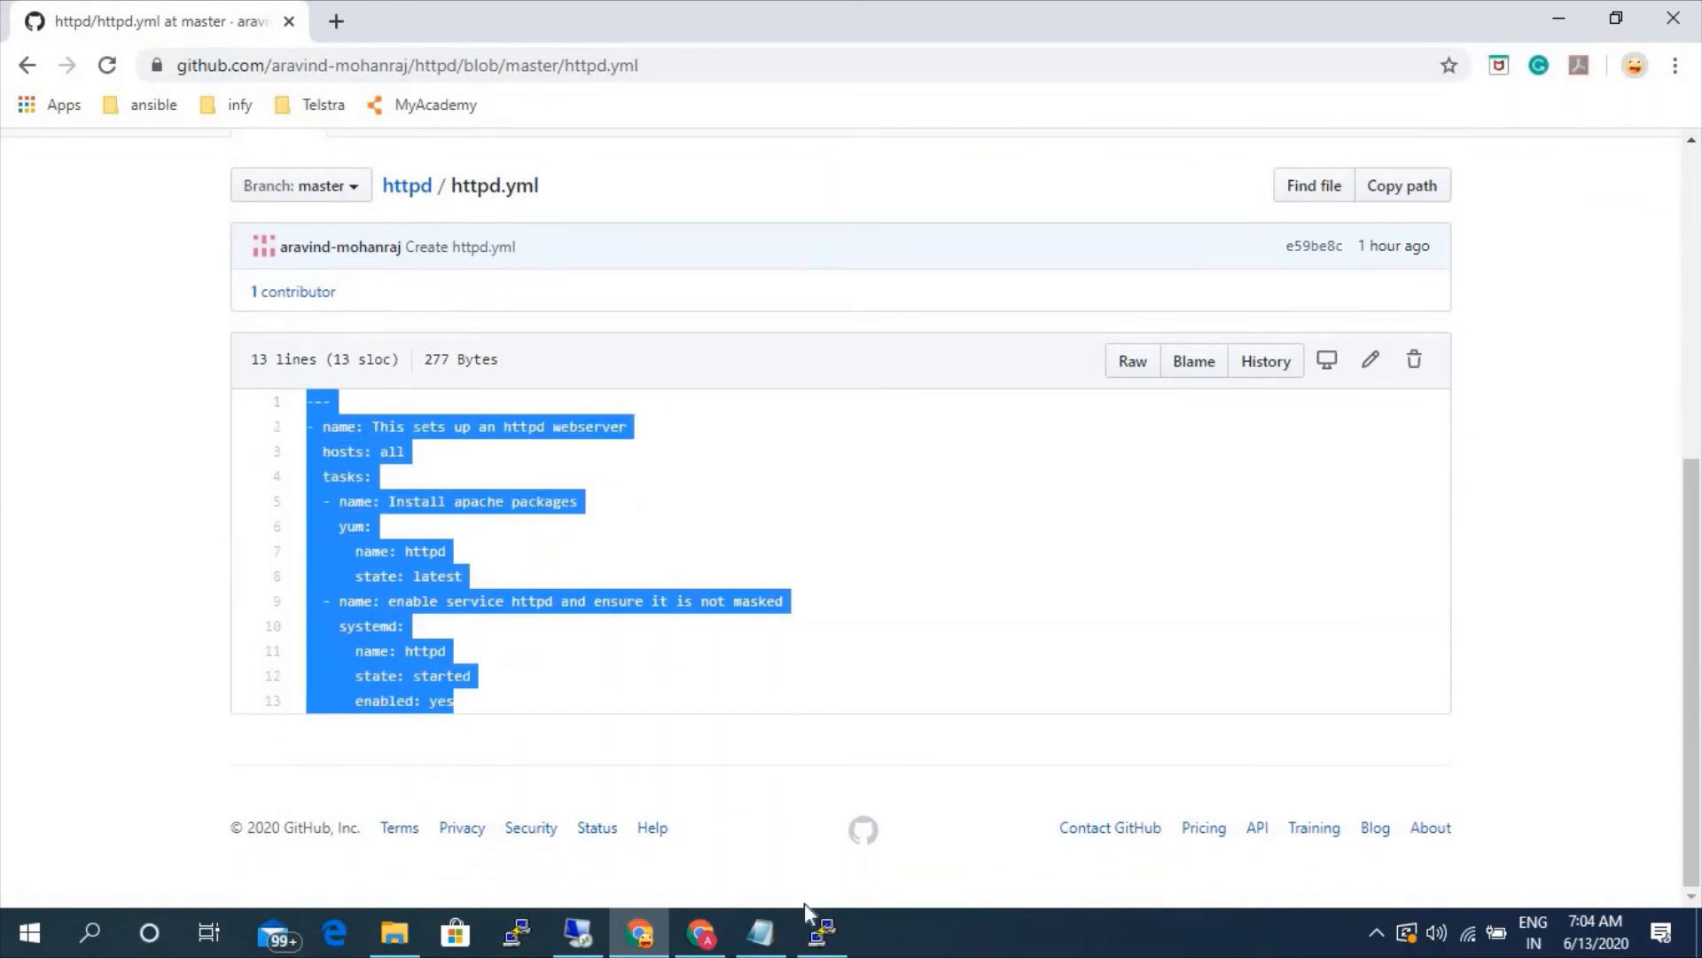
{"action": "left_click", "coordinate": [821, 929]}
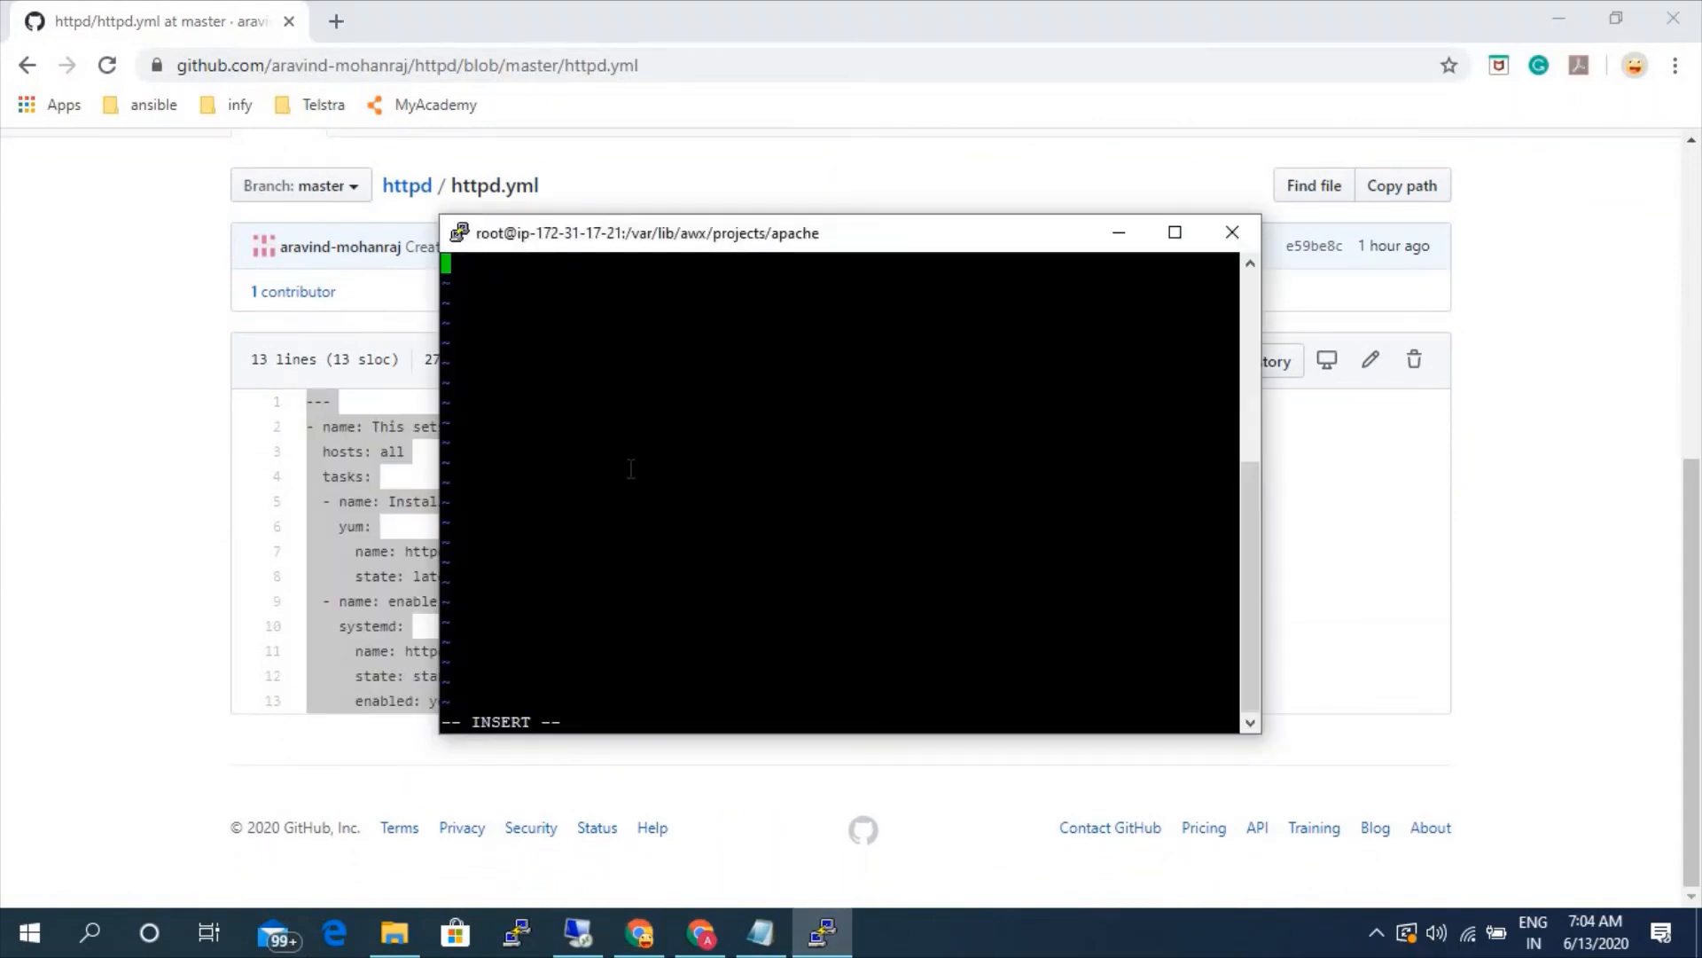
{"action": "right_click", "coordinate": [630, 468]}
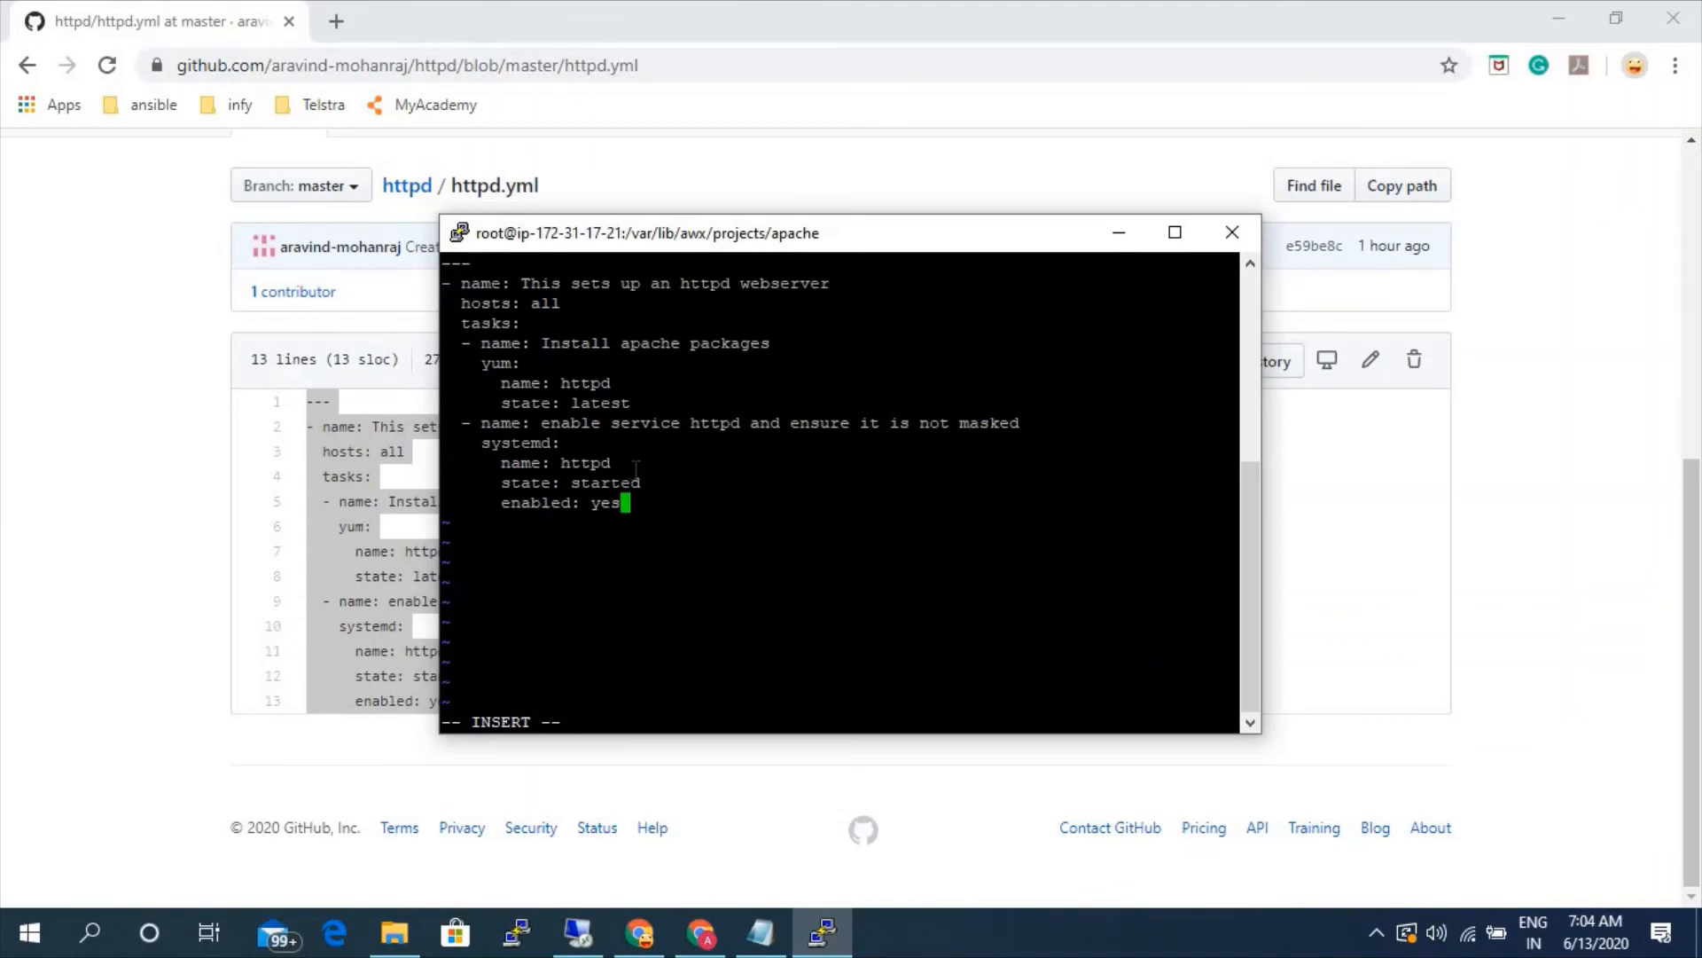
{"action": "key", "text": "Escape"}
{"action": "type", "text": ":wq"}
{"action": "key", "text": "Return"}
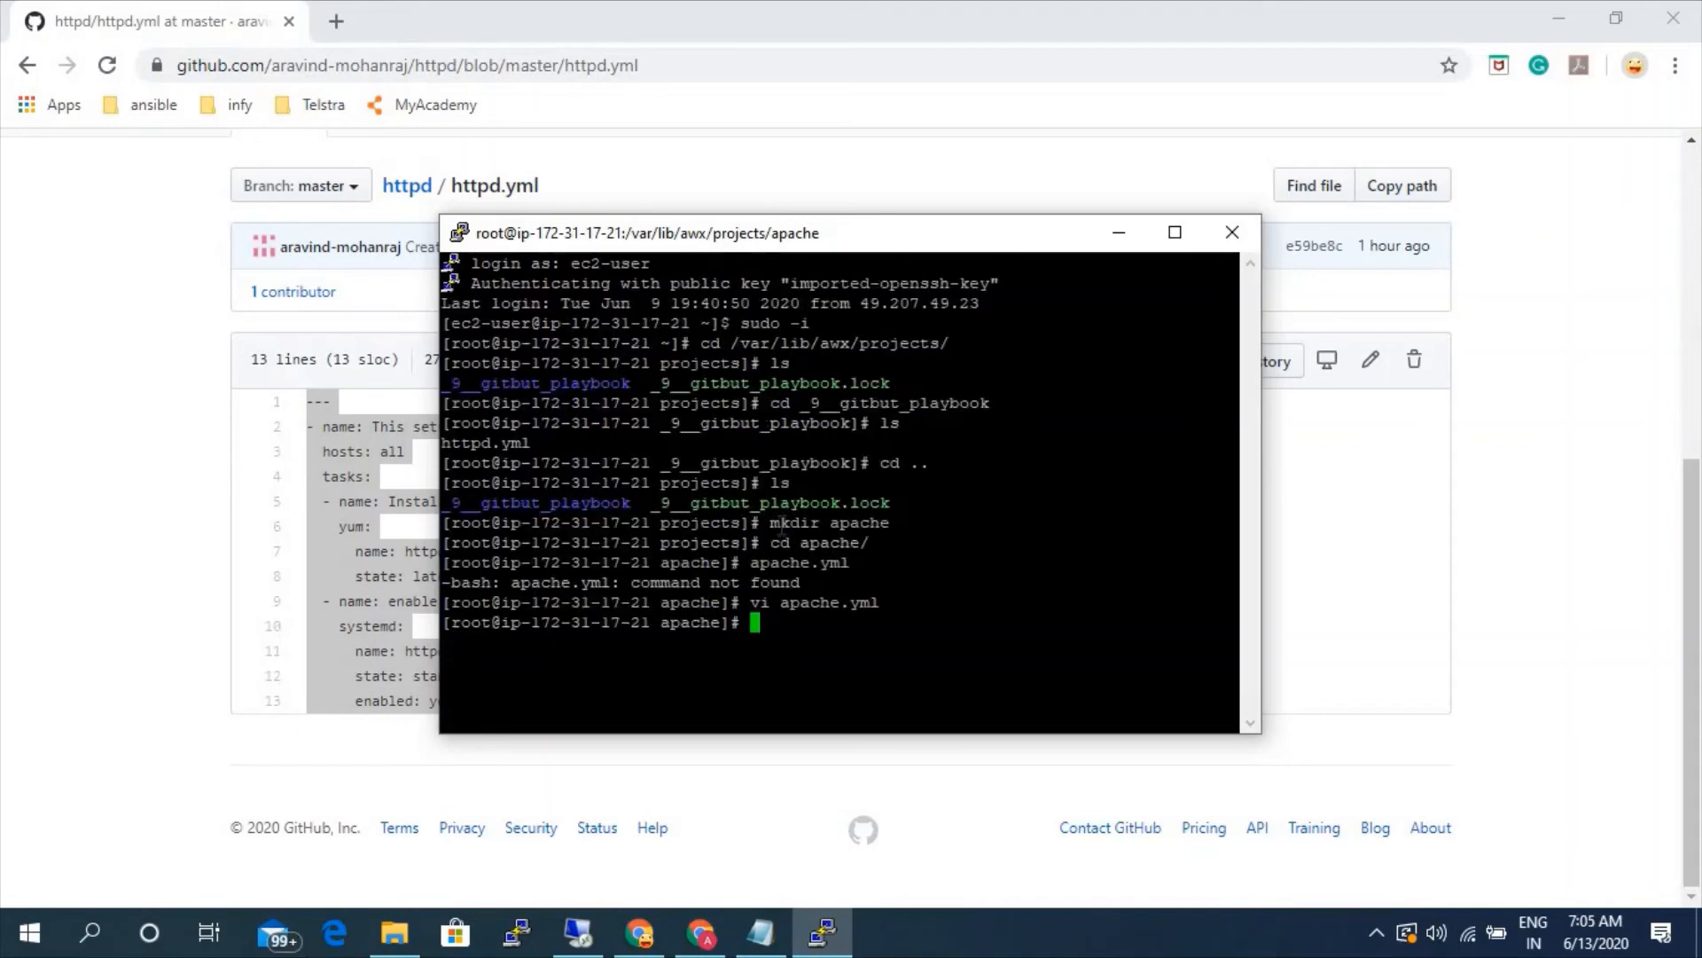
- Switch to Ansible Tower in Chrome and start a new project named manual-apache
{"action": "left_click", "coordinate": [700, 933]}
{"action": "left_click", "coordinate": [714, 22]}
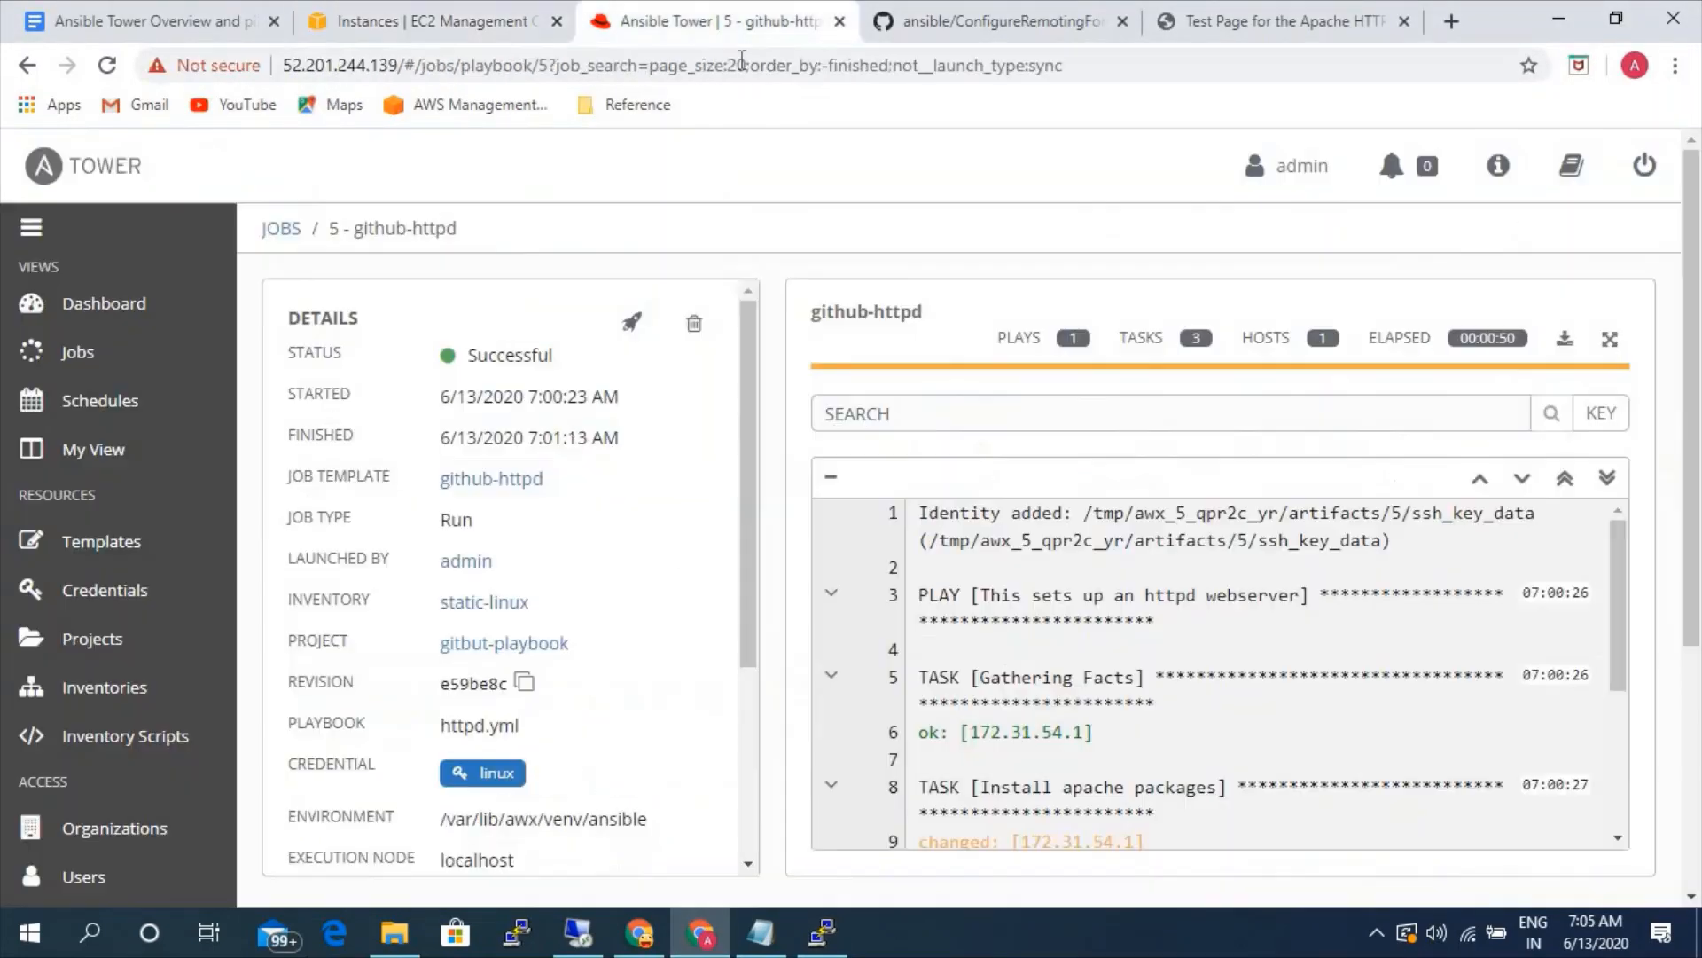
{"action": "left_click", "coordinate": [142, 642]}
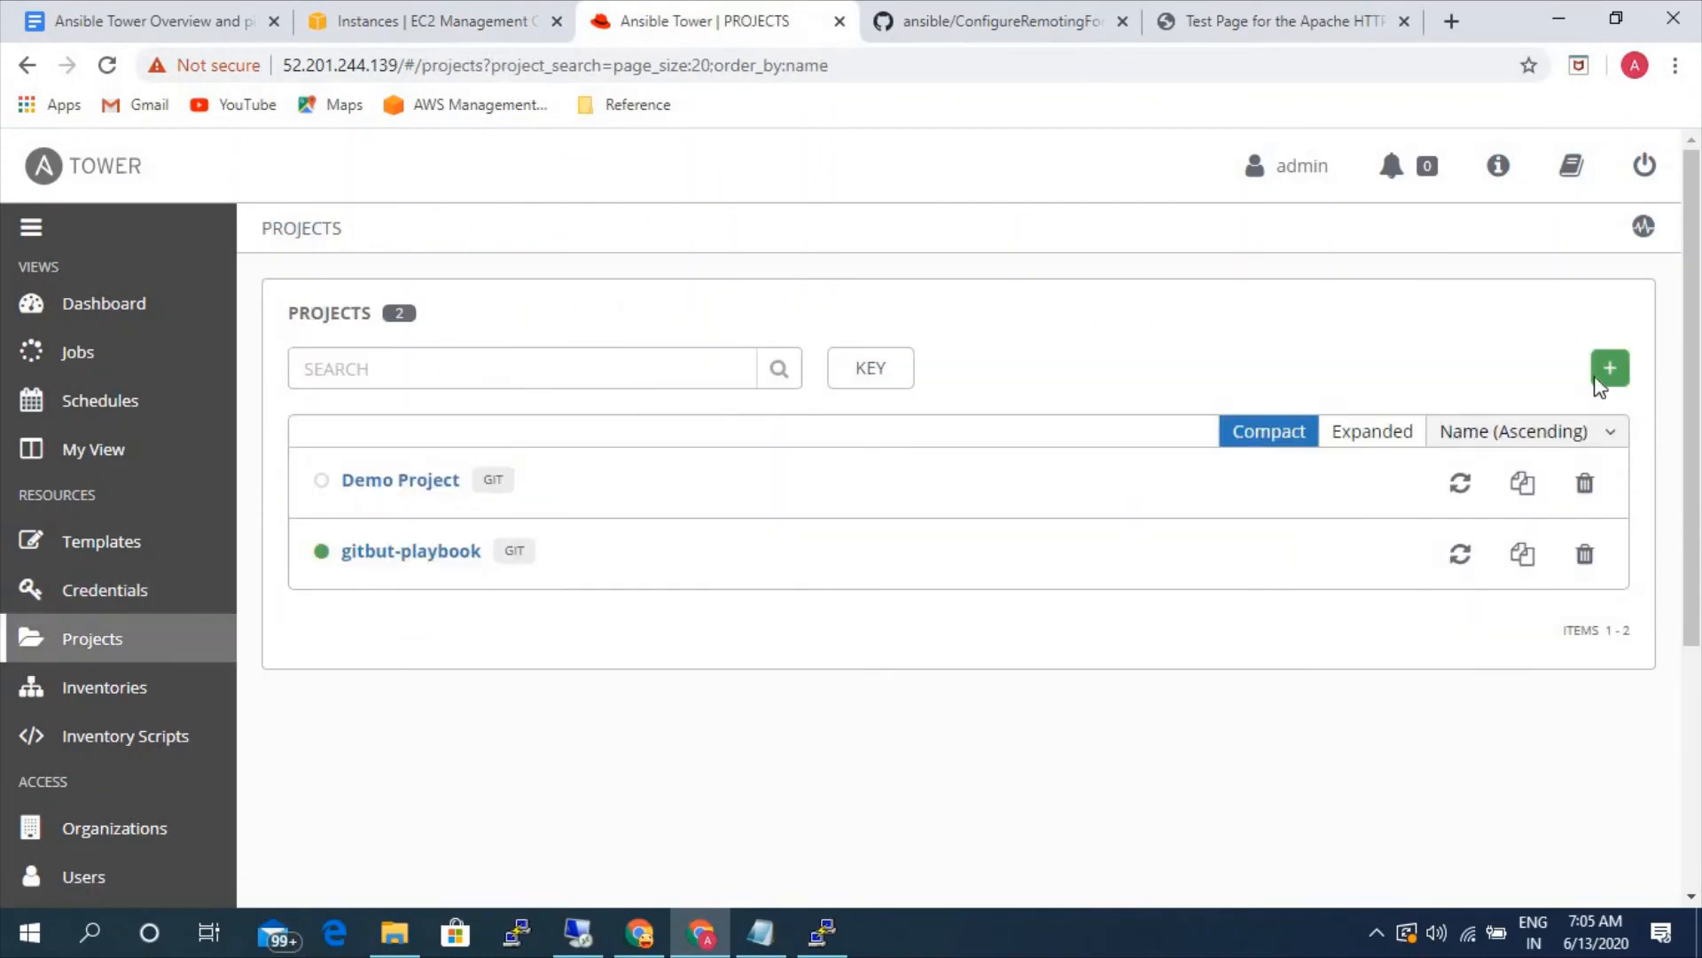
{"action": "left_click", "coordinate": [1608, 371]}
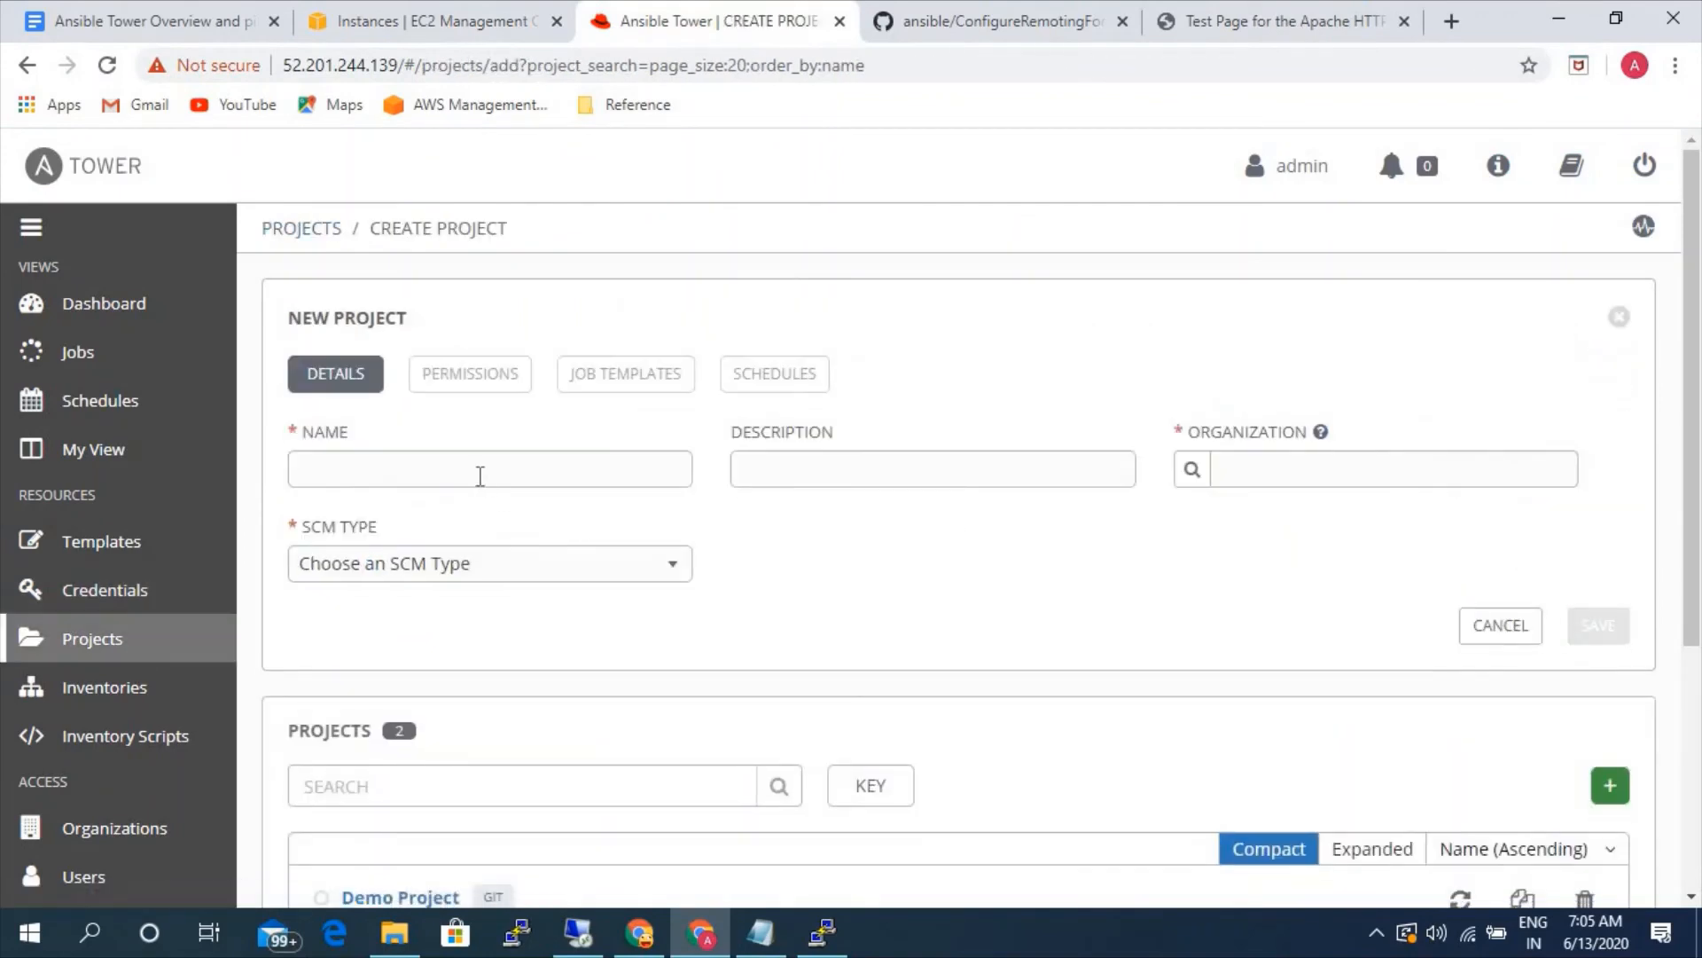
{"action": "type", "text": "man"}
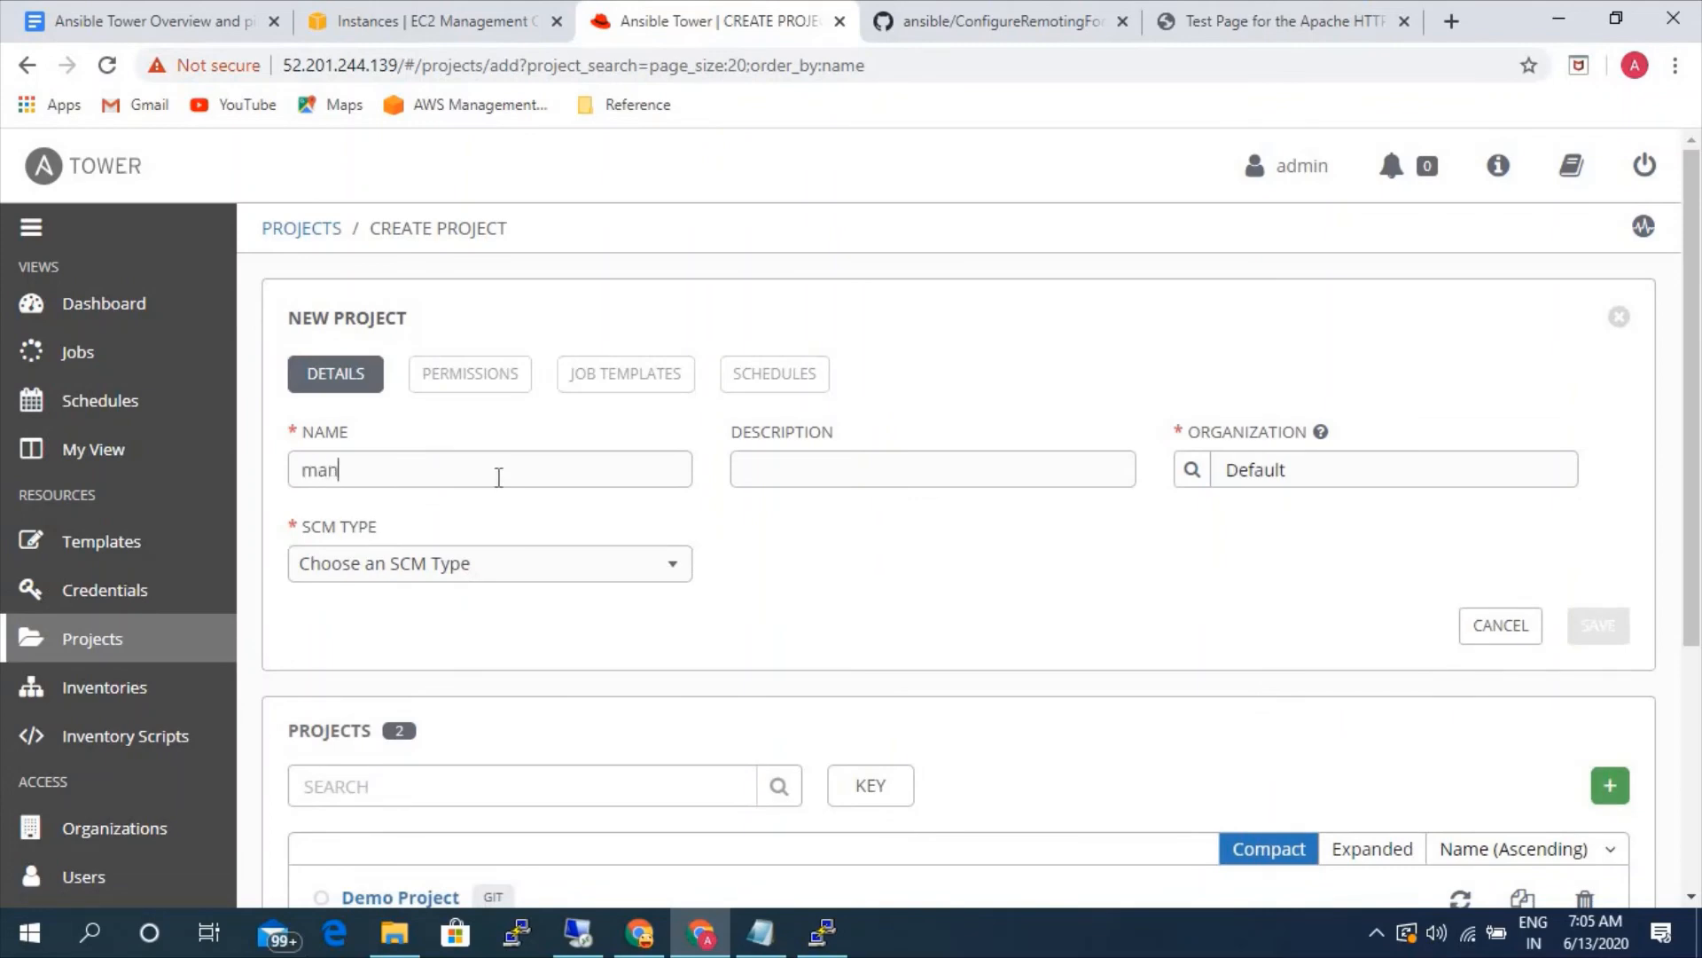
{"action": "type", "text": "ual-apache"}
- Set the project's SCM type to Manual and its playbook directory to apache, and save the project
{"action": "left_click", "coordinate": [551, 574]}
{"action": "left_click", "coordinate": [462, 651]}
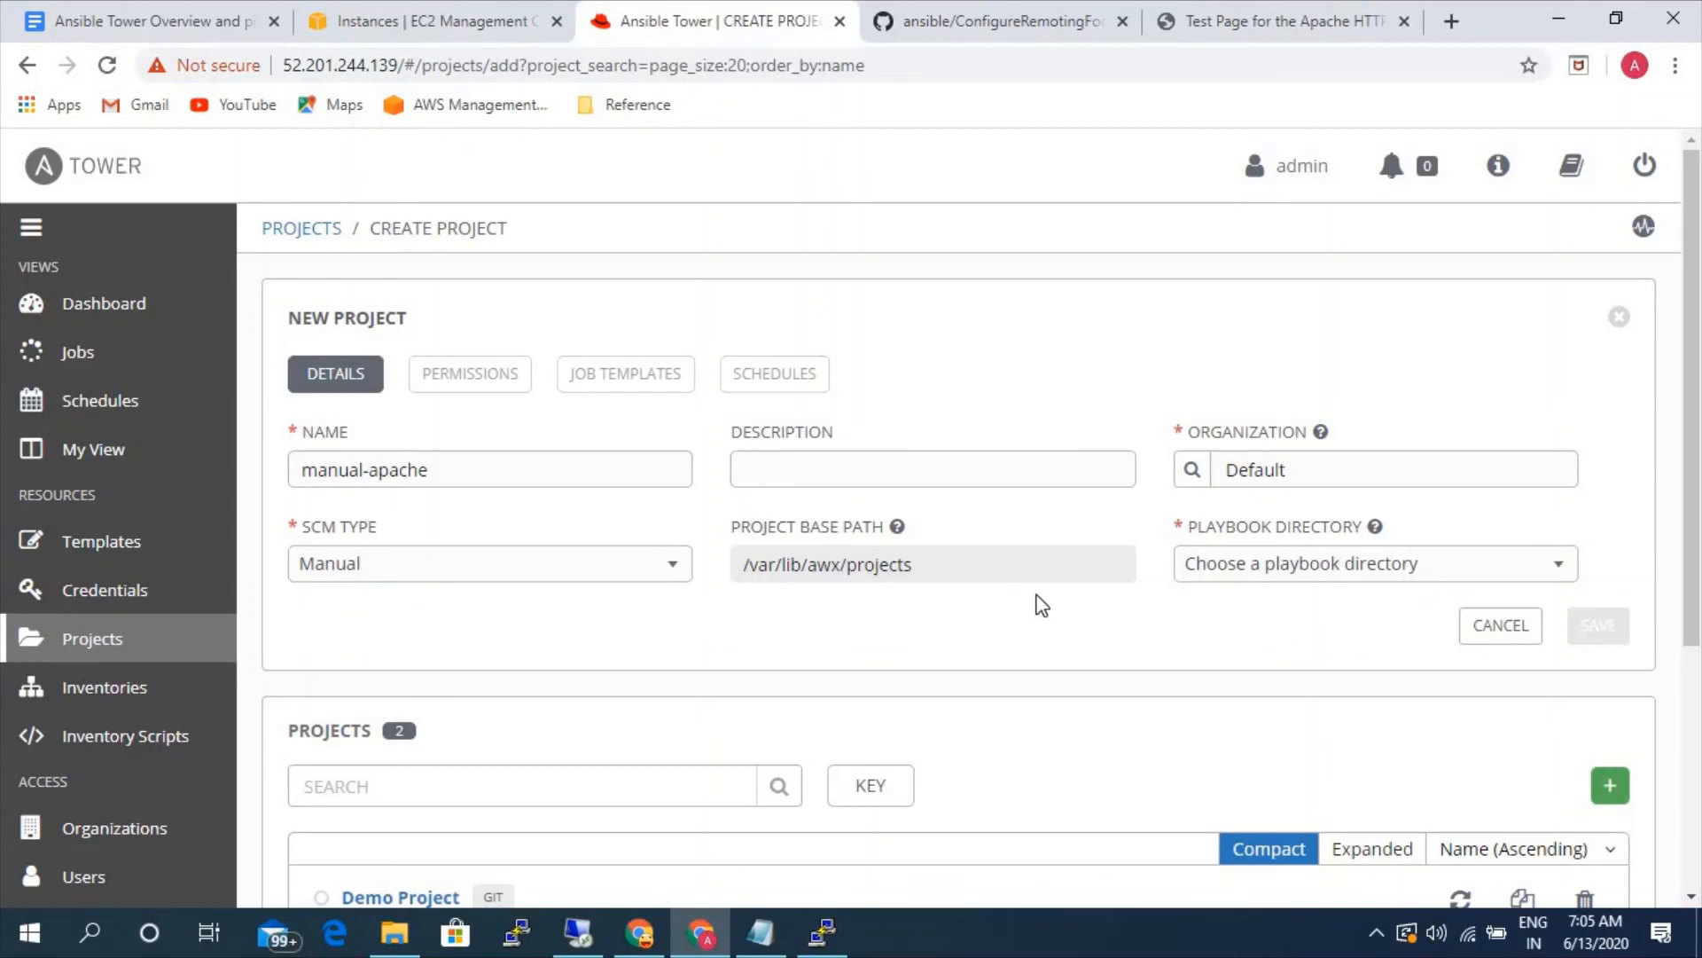
{"action": "left_click", "coordinate": [1277, 569]}
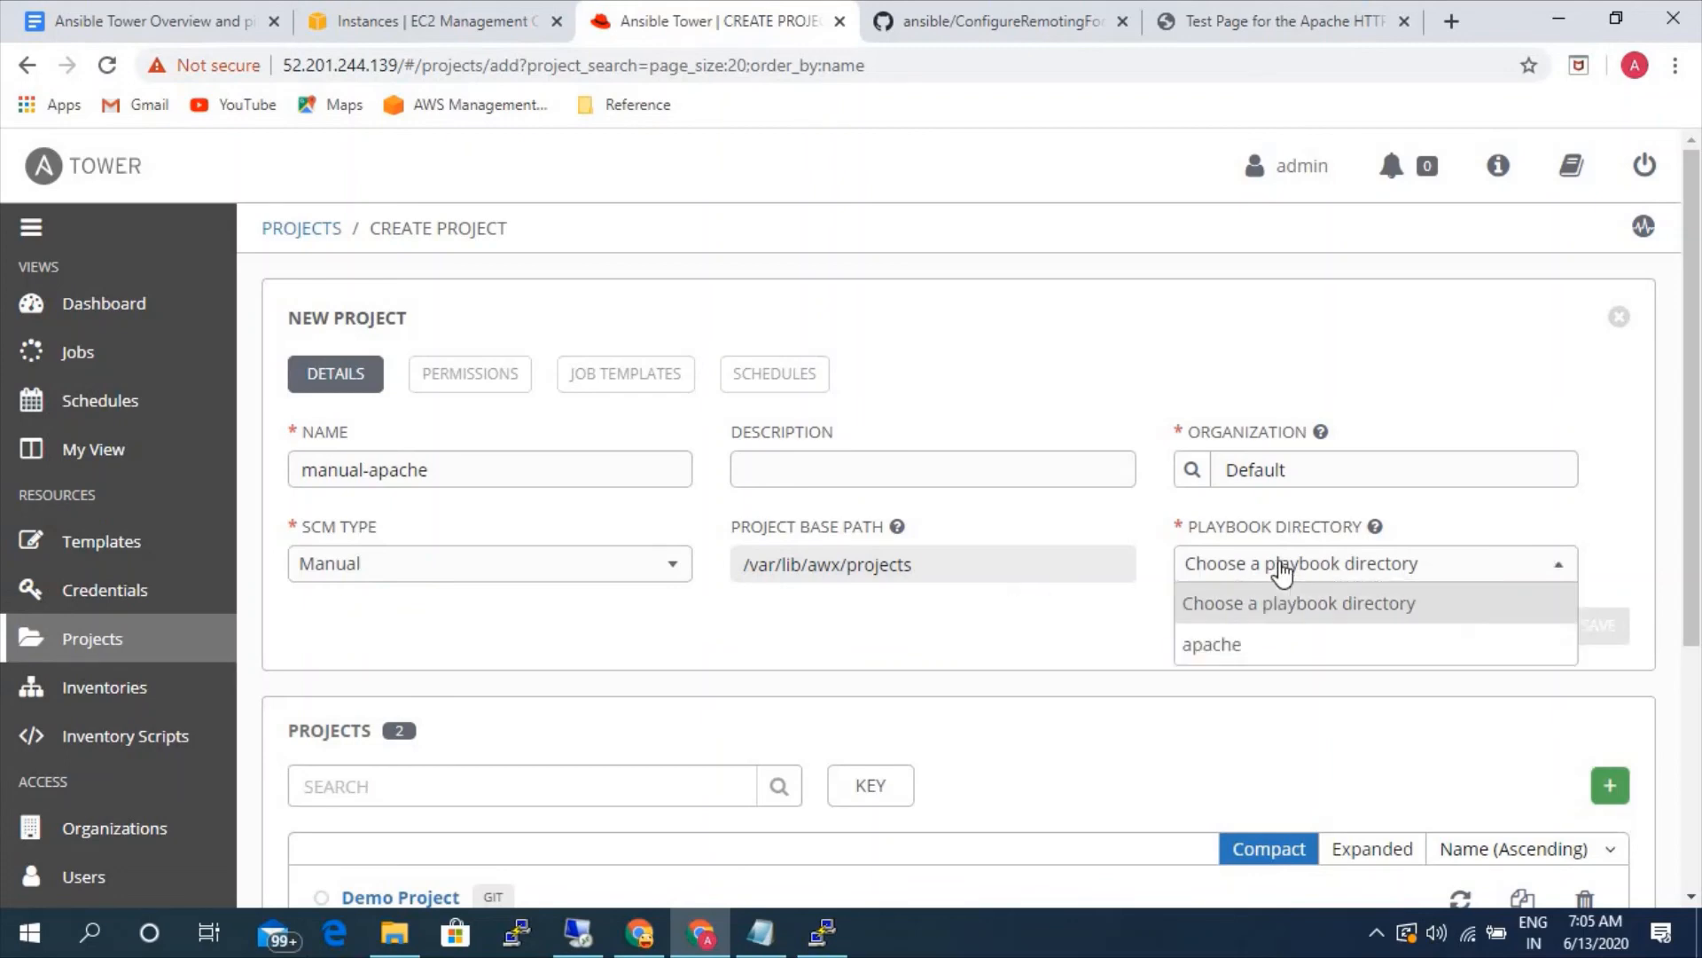
{"action": "left_click", "coordinate": [1233, 657]}
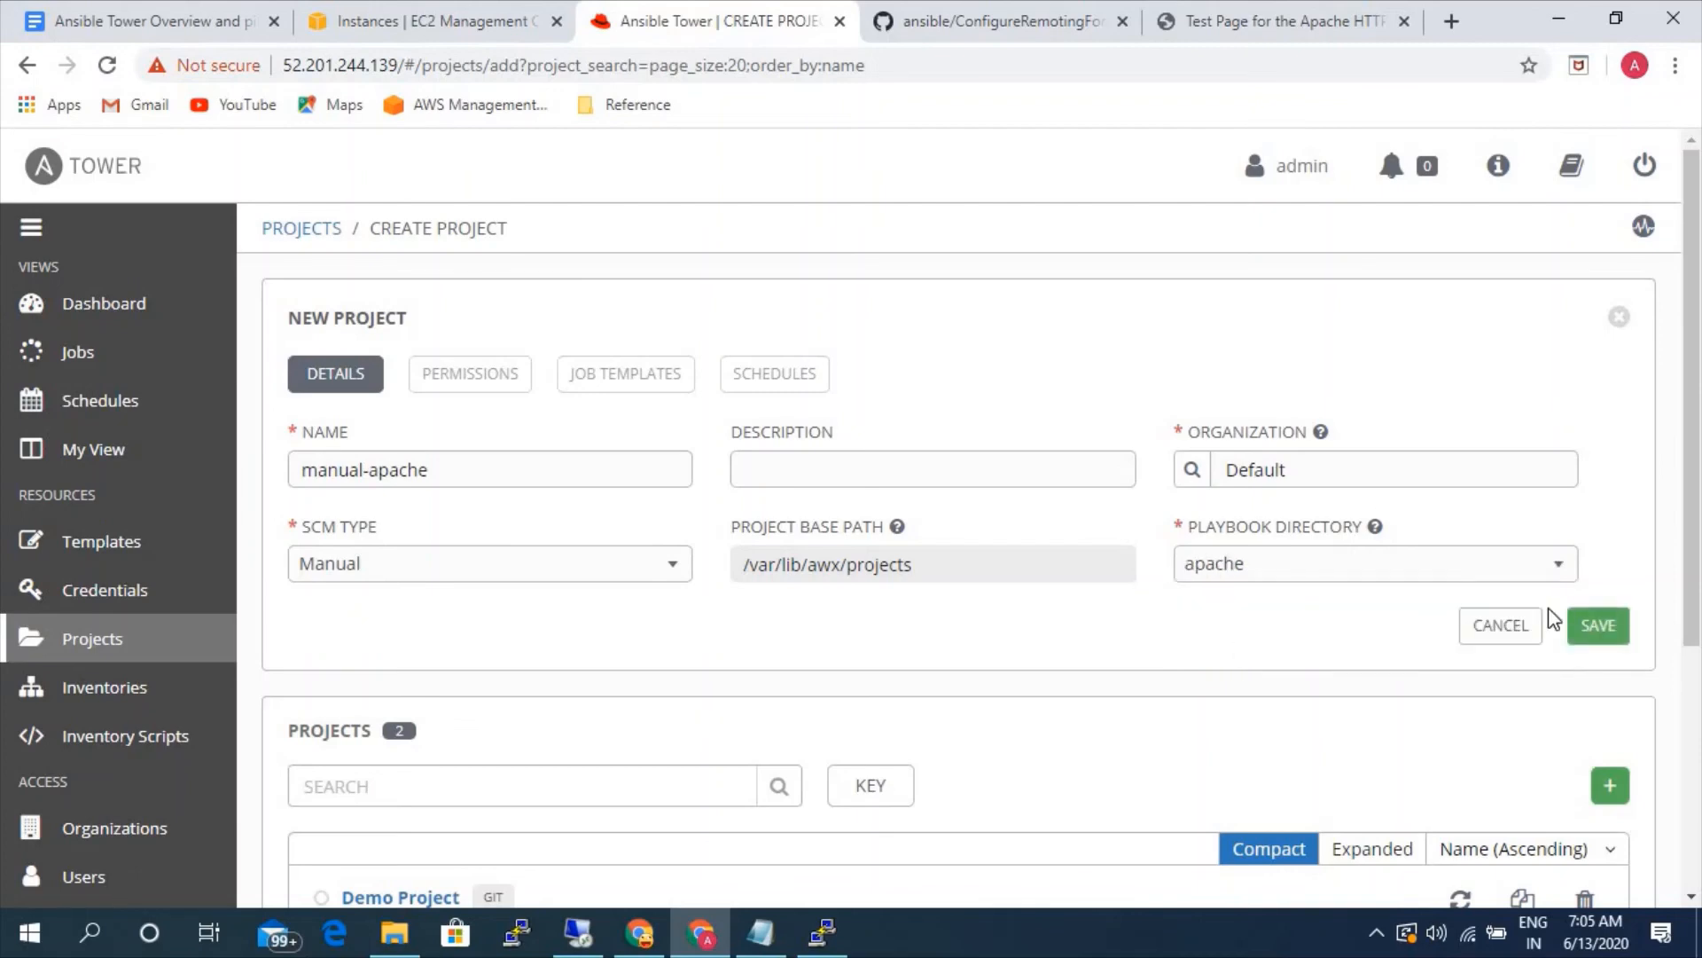
{"action": "left_click", "coordinate": [1597, 632]}
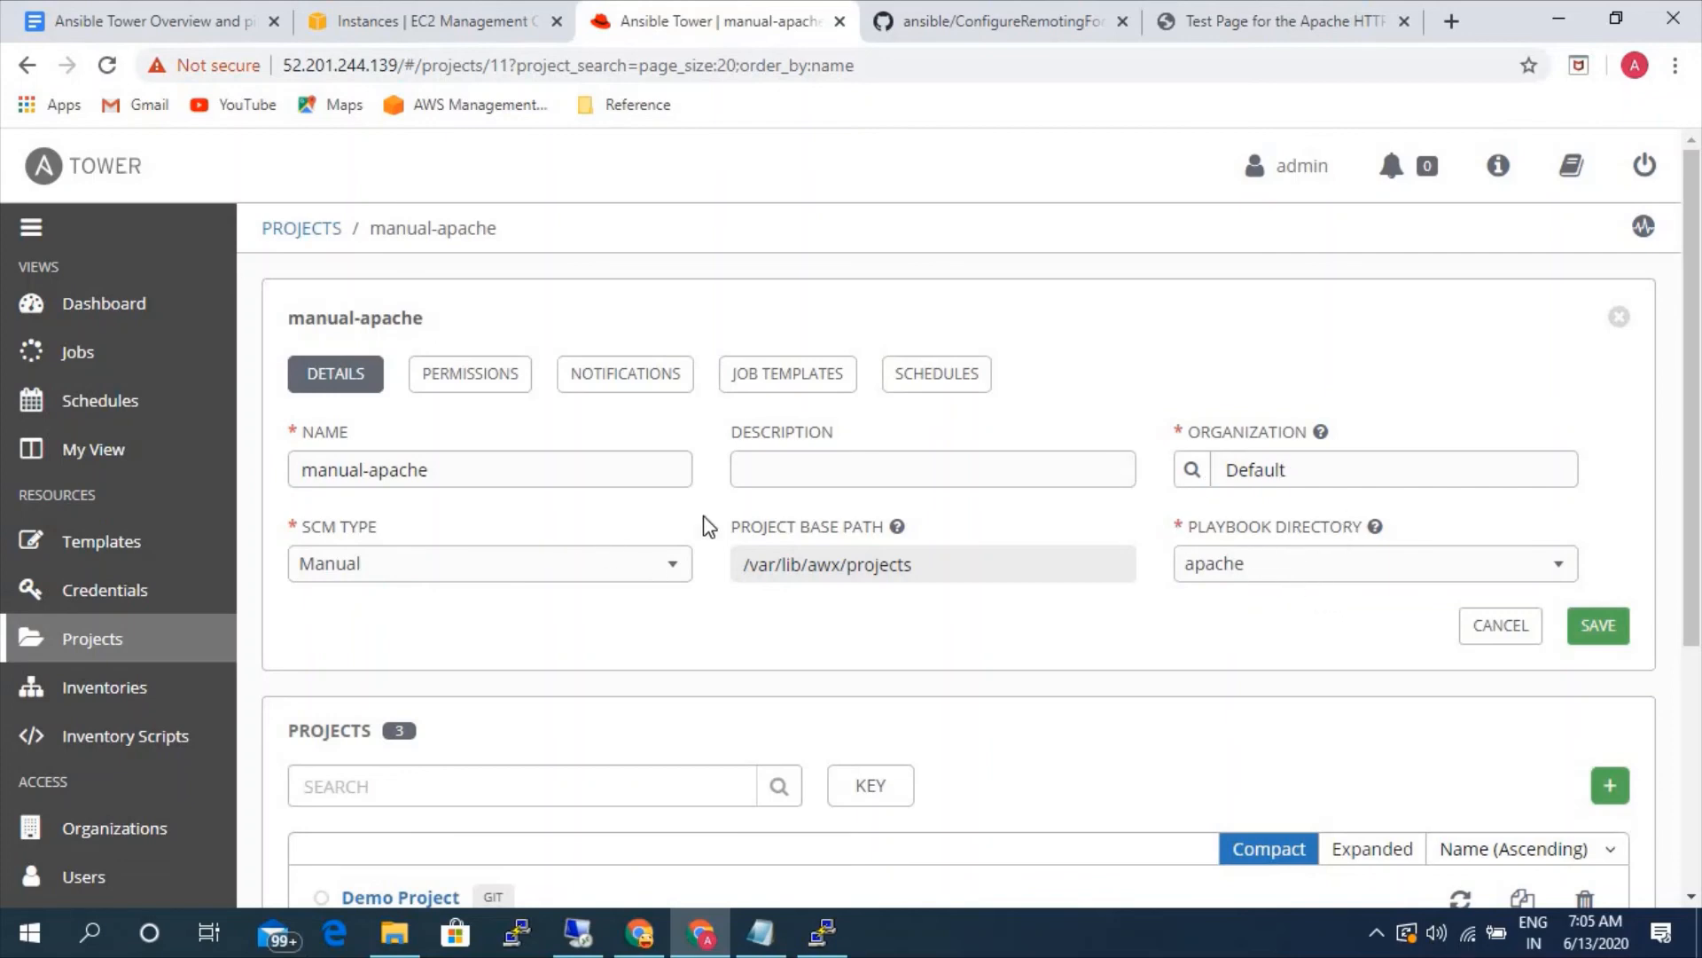
- Try to set up another project named test with SCM type Manual, and return to the project list without saving it
{"action": "left_click", "coordinate": [76, 658]}
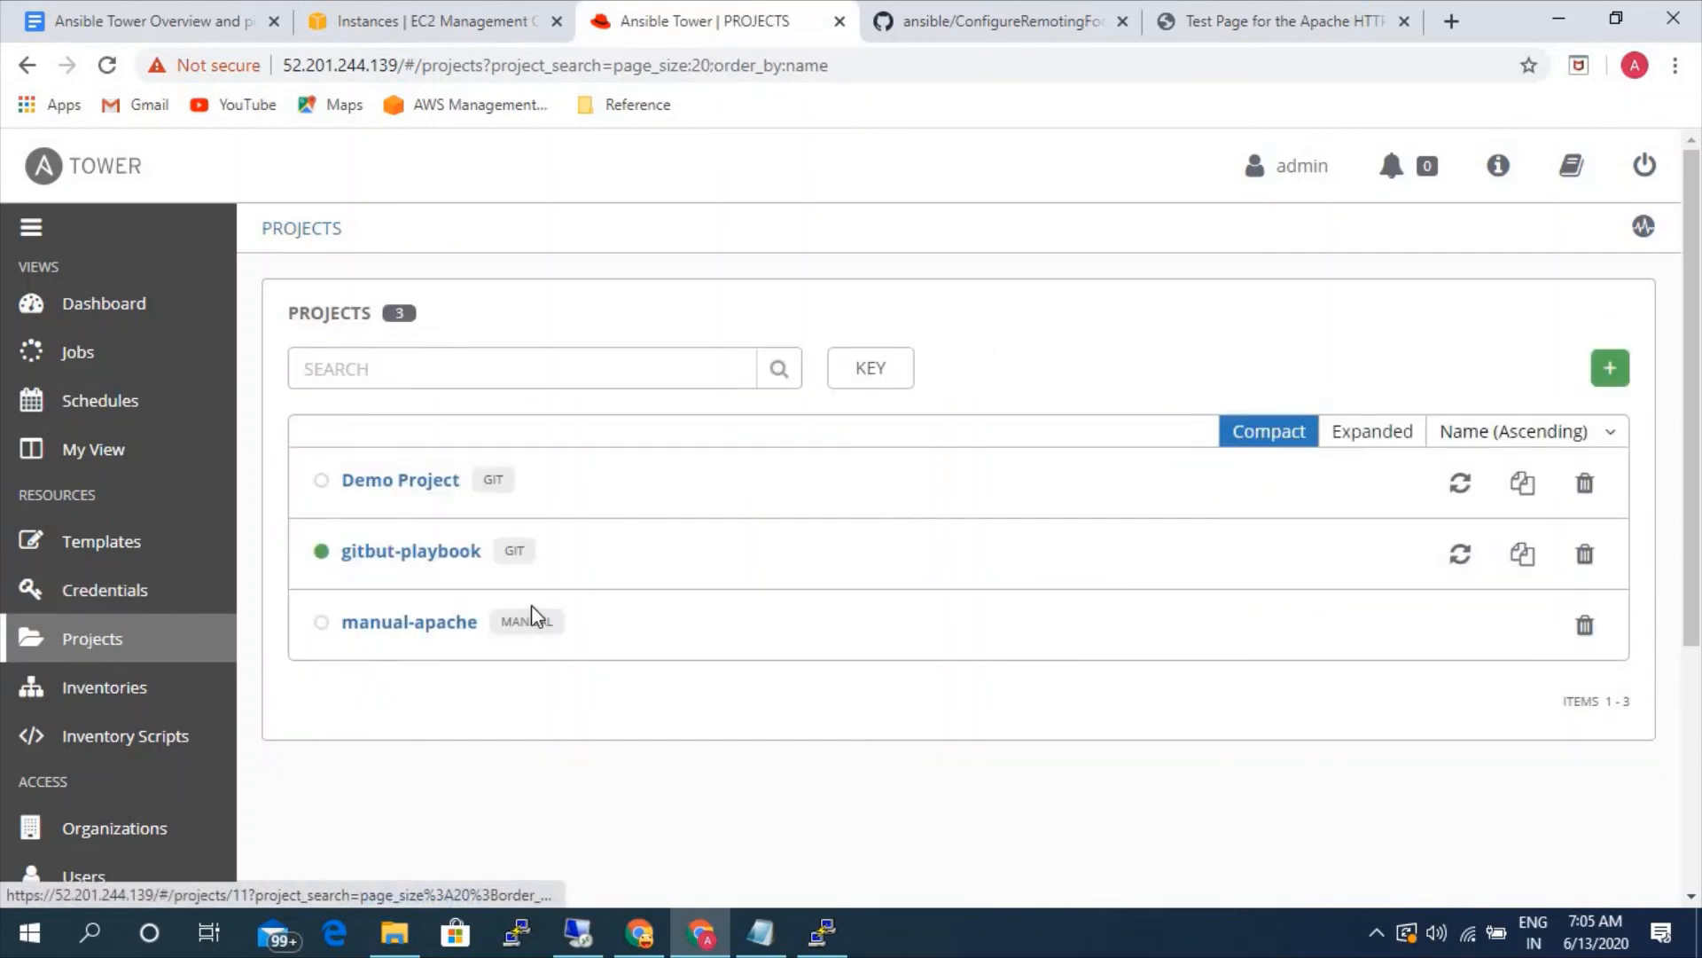
{"action": "left_click", "coordinate": [1610, 368]}
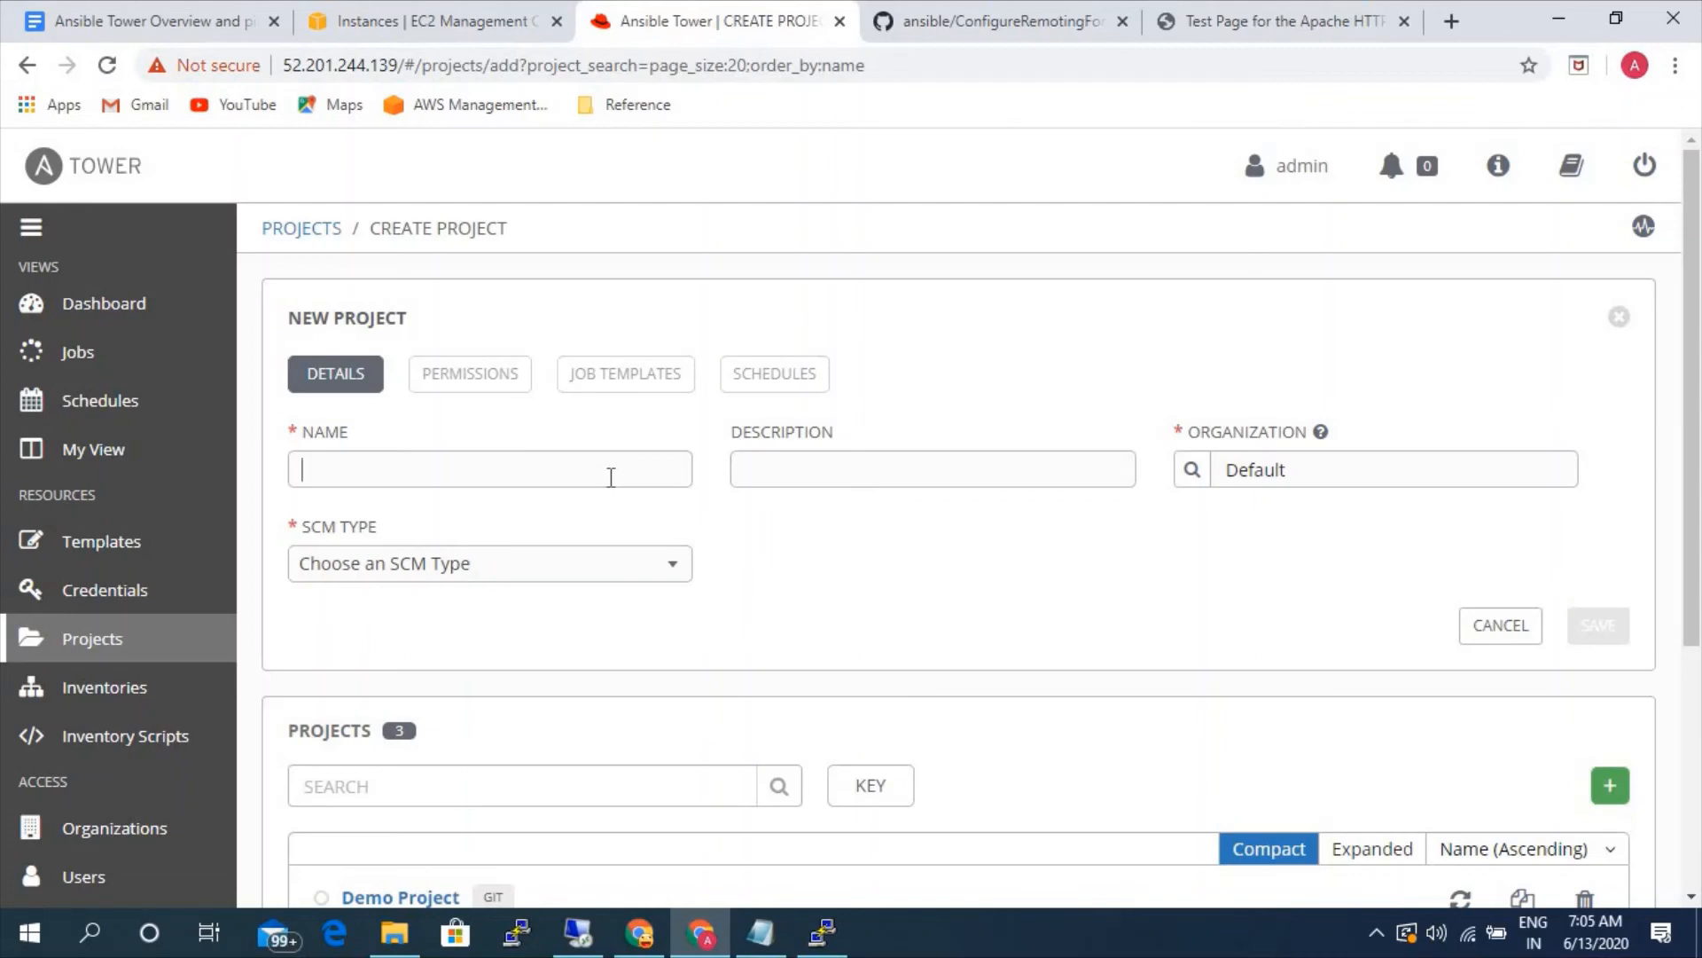
{"action": "type", "text": "test"}
{"action": "left_click", "coordinate": [497, 579]}
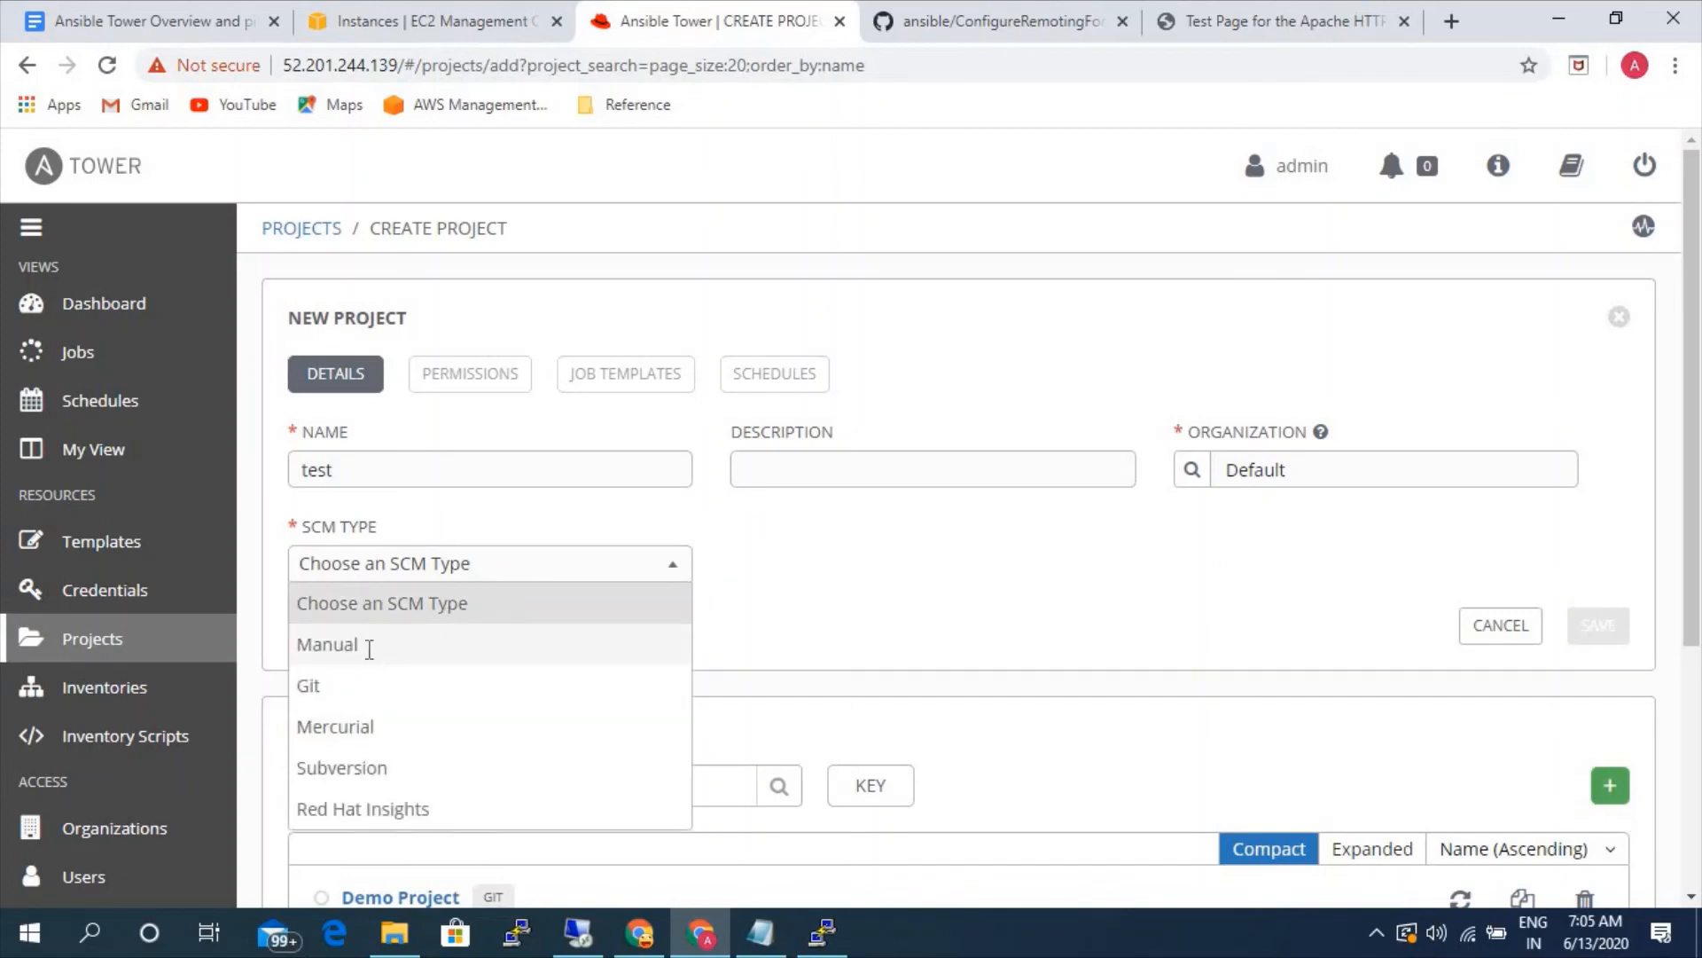
{"action": "left_click", "coordinate": [369, 649]}
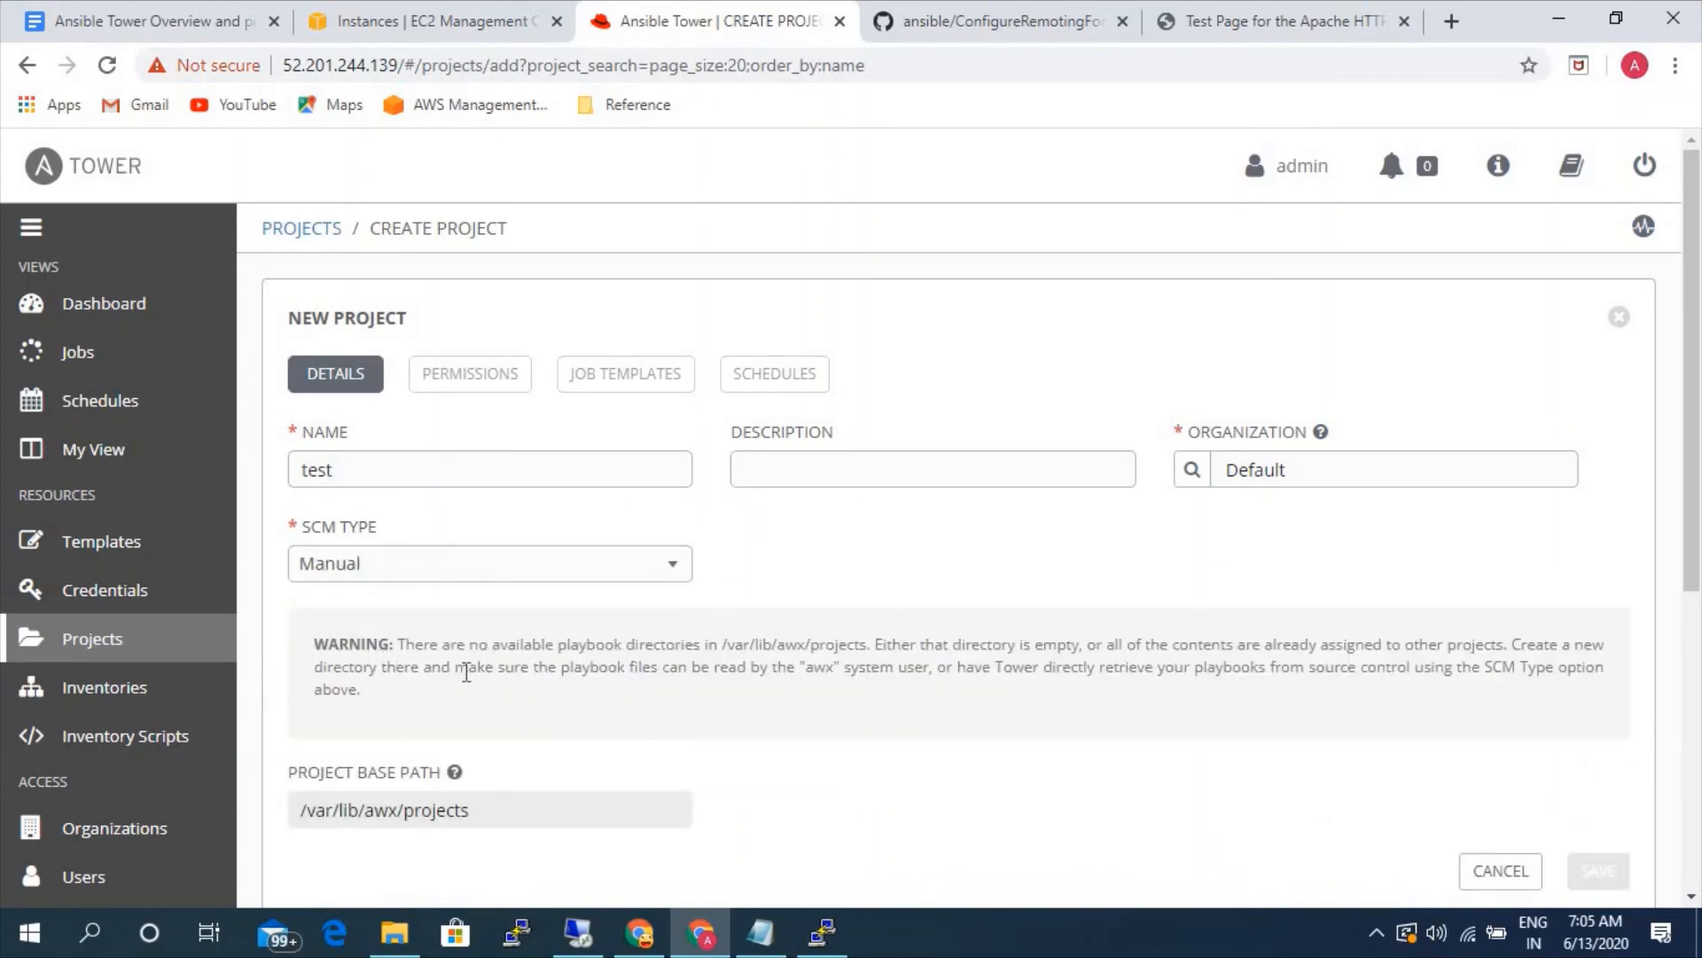
{"action": "scroll", "coordinate": [466, 673], "scroll_direction": "down", "scroll_amount": 3}
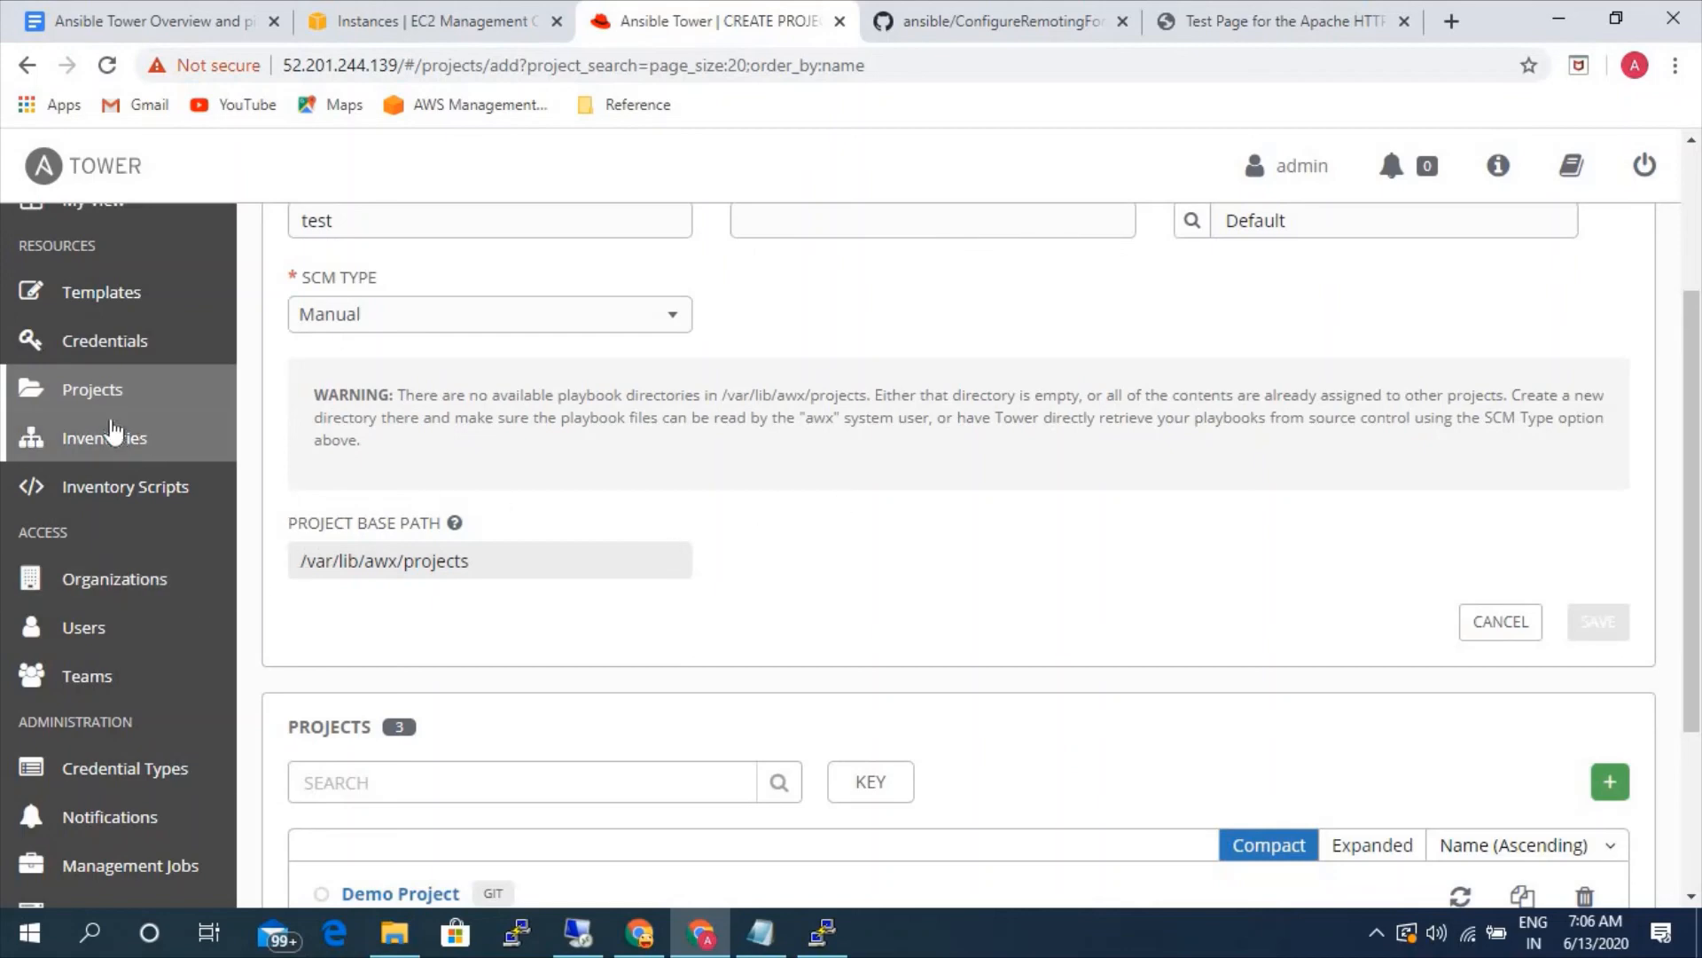
{"action": "left_click", "coordinate": [92, 390]}
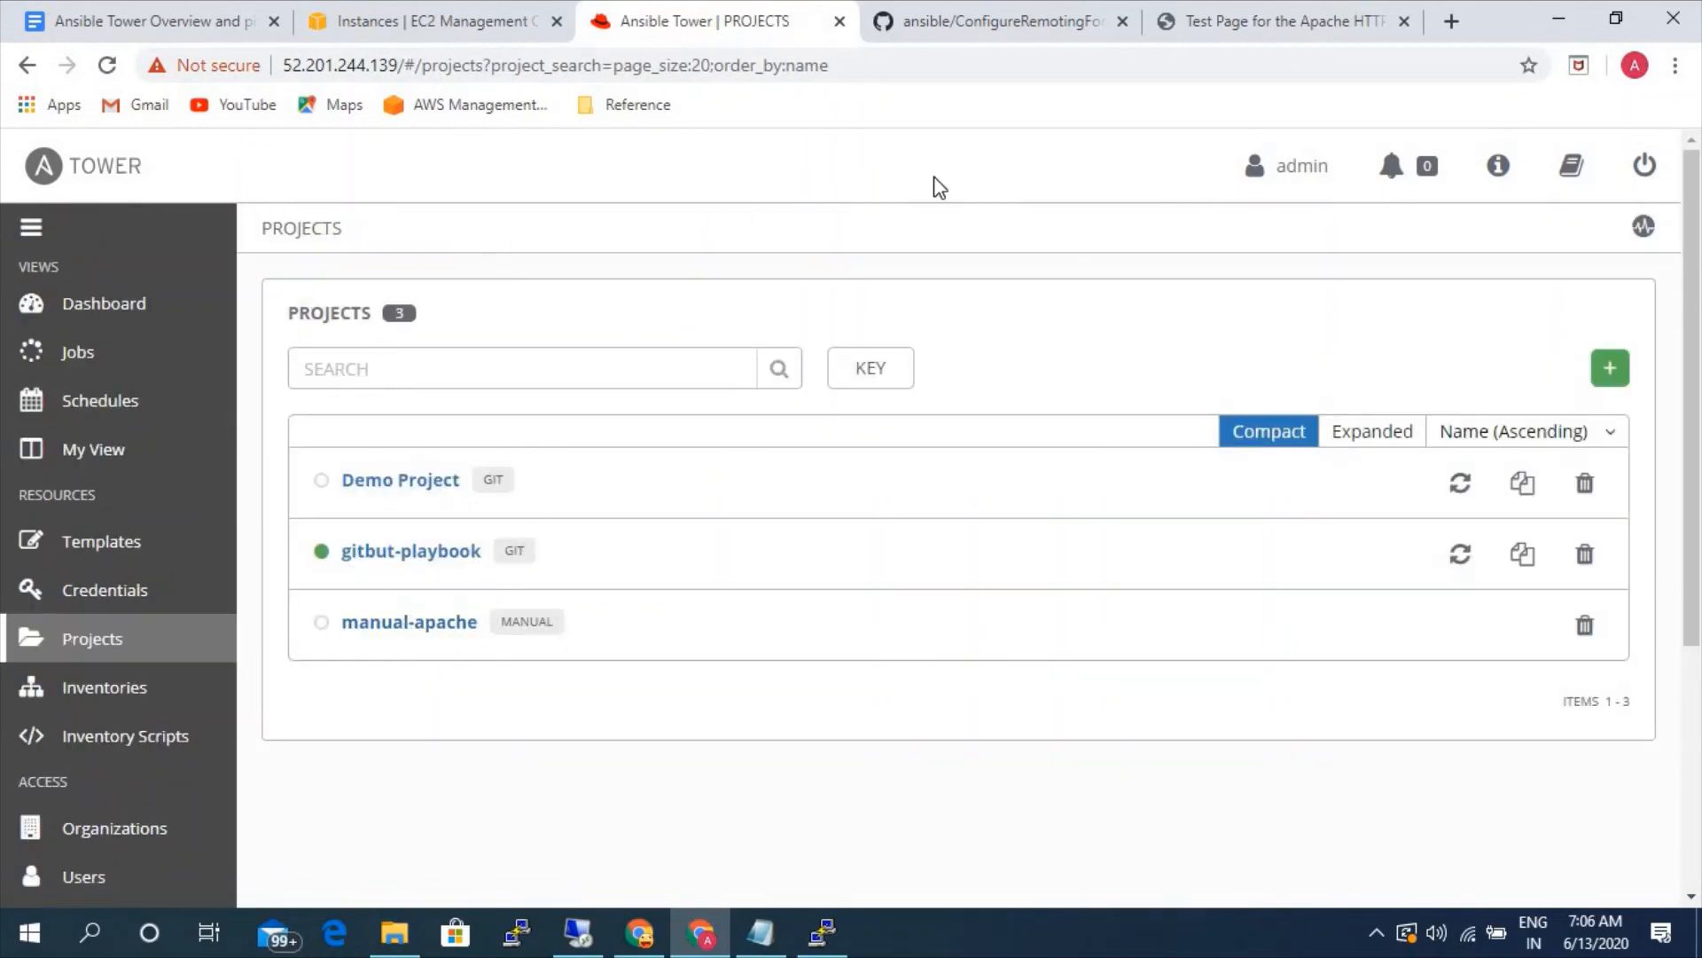
- Copy the public IPv4 address of the rhel-linux-server instance in the EC2 console, with only that instance selected
{"action": "left_click", "coordinate": [399, 21]}
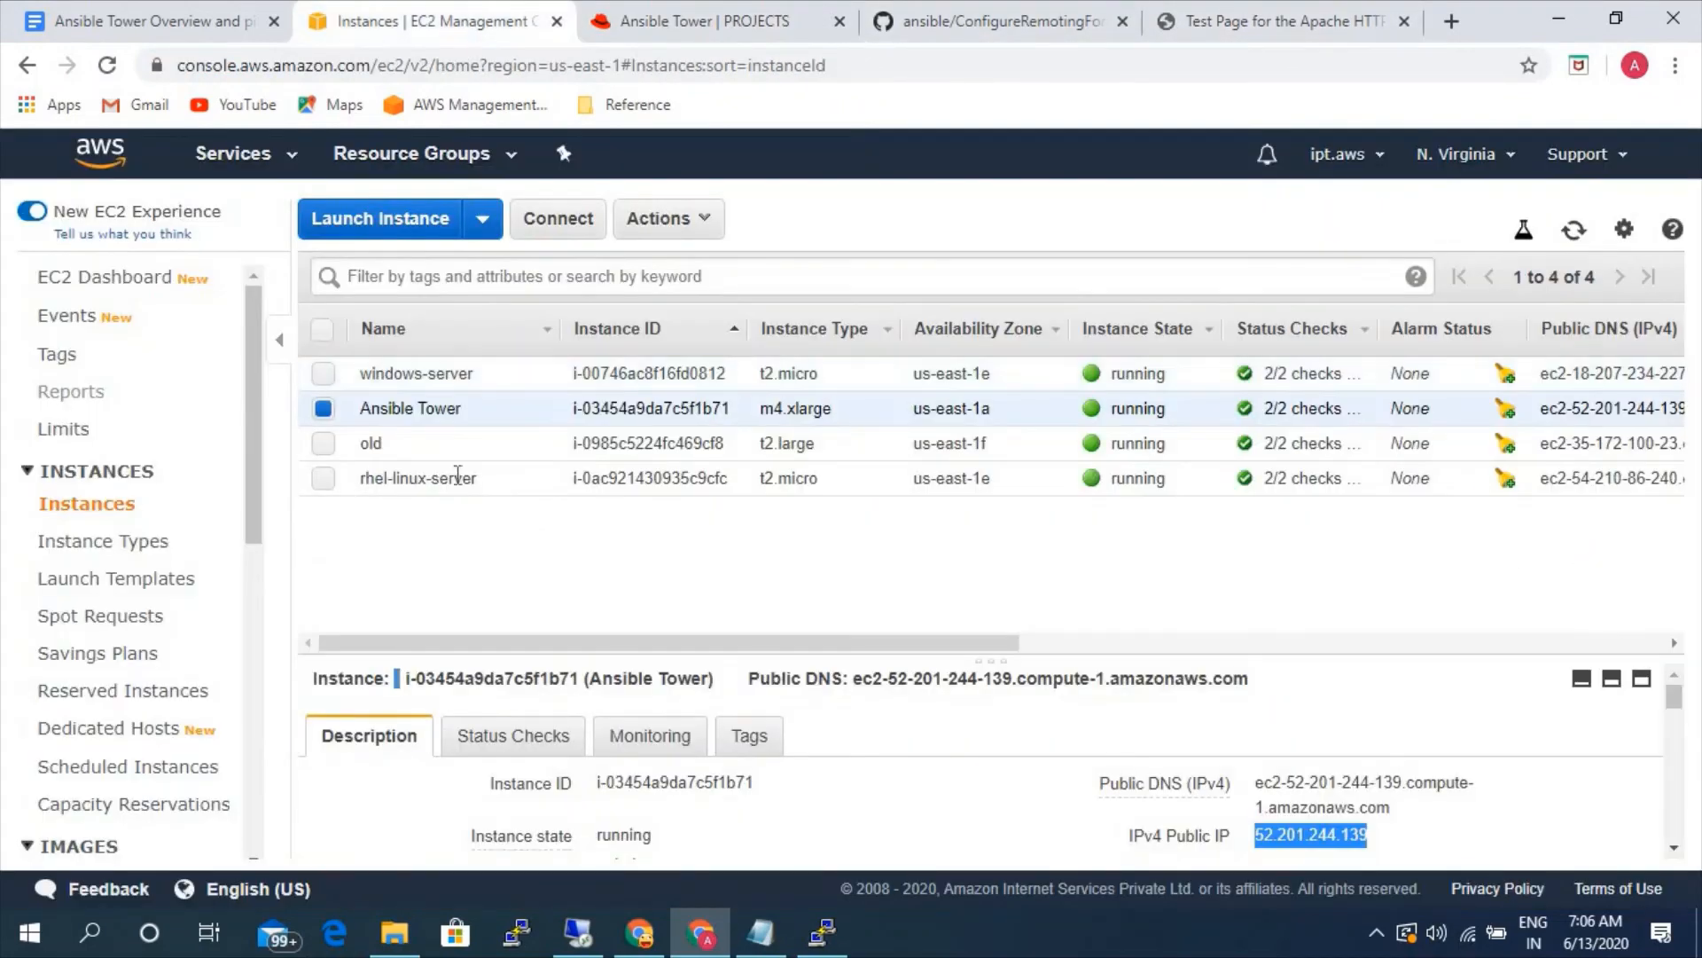
{"action": "left_click", "coordinate": [323, 408]}
{"action": "left_click", "coordinate": [323, 477]}
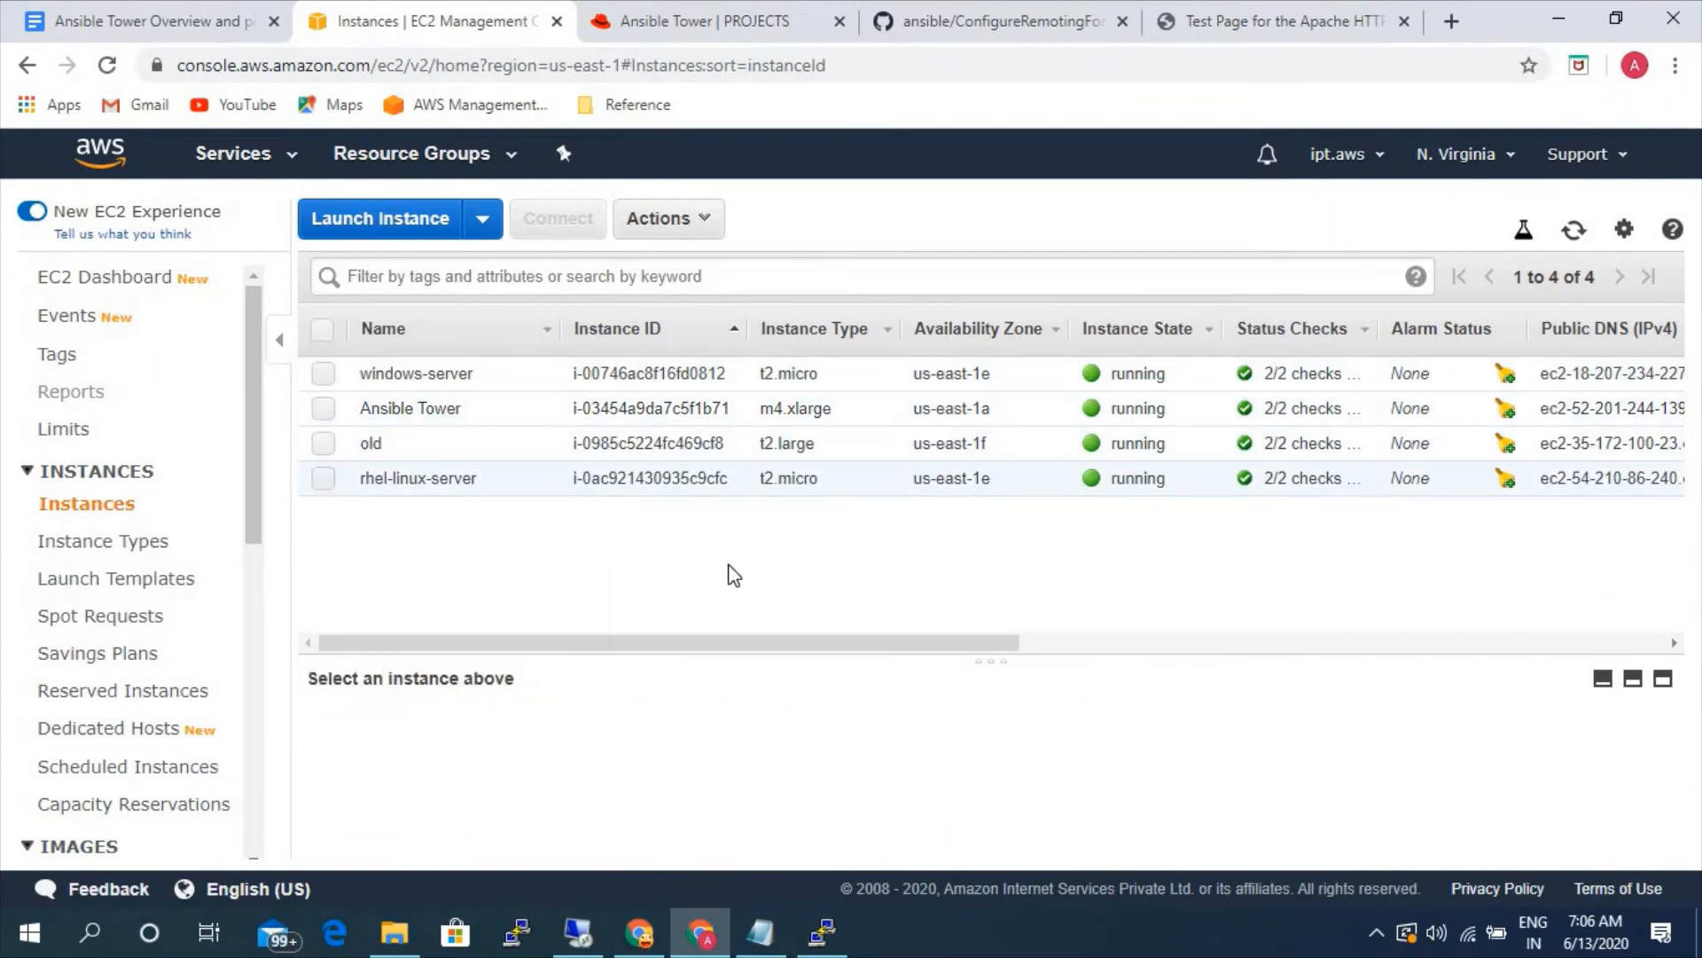
{"action": "left_click", "coordinate": [1380, 835]}
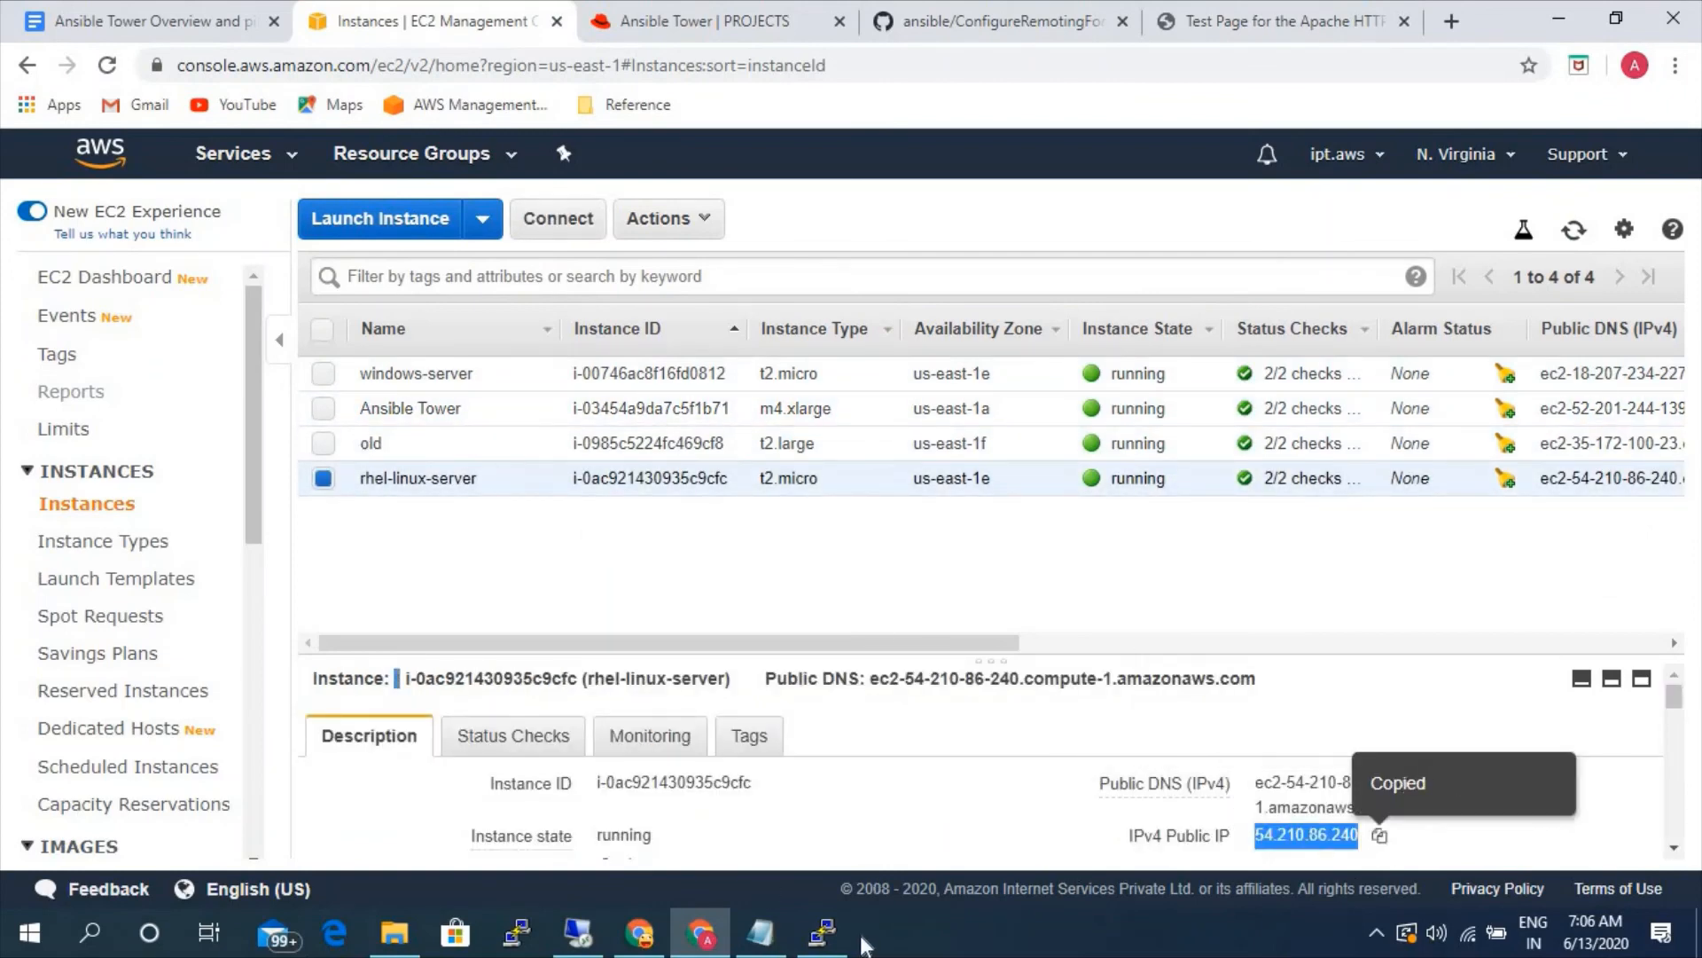
- Switch to PuTTY and set up a new session with the copied address 54.210.86.240 as host name
{"action": "left_click", "coordinate": [823, 933]}
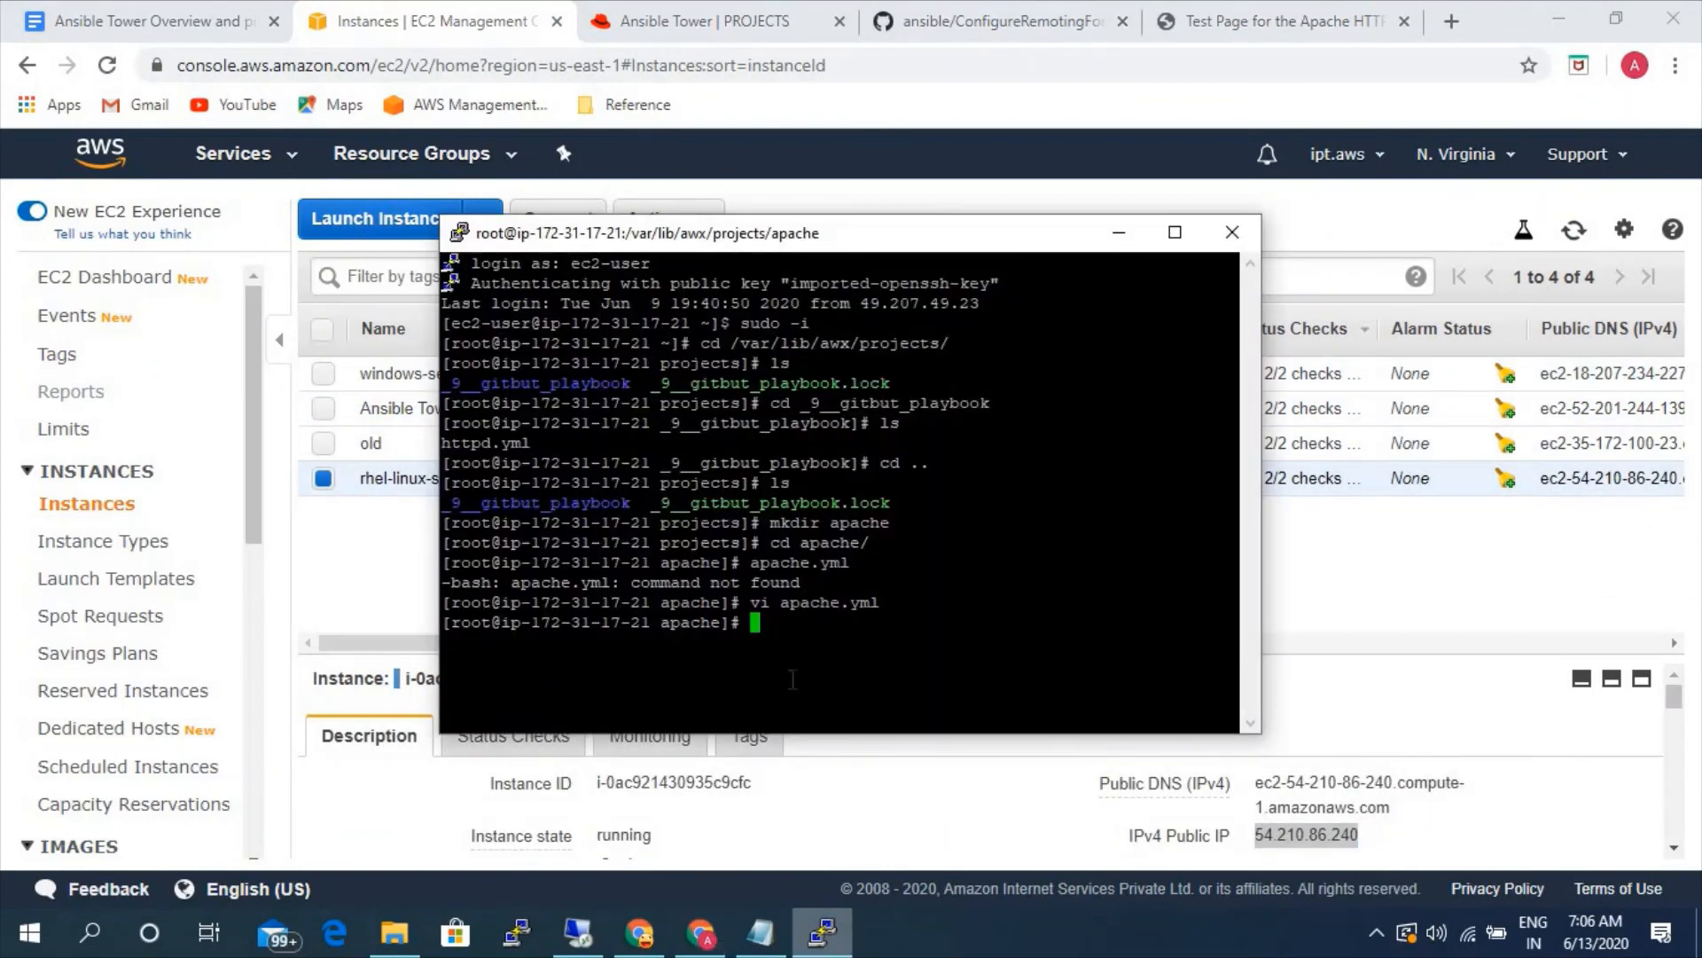
{"action": "right_click", "coordinate": [802, 240]}
{"action": "left_click", "coordinate": [975, 505]}
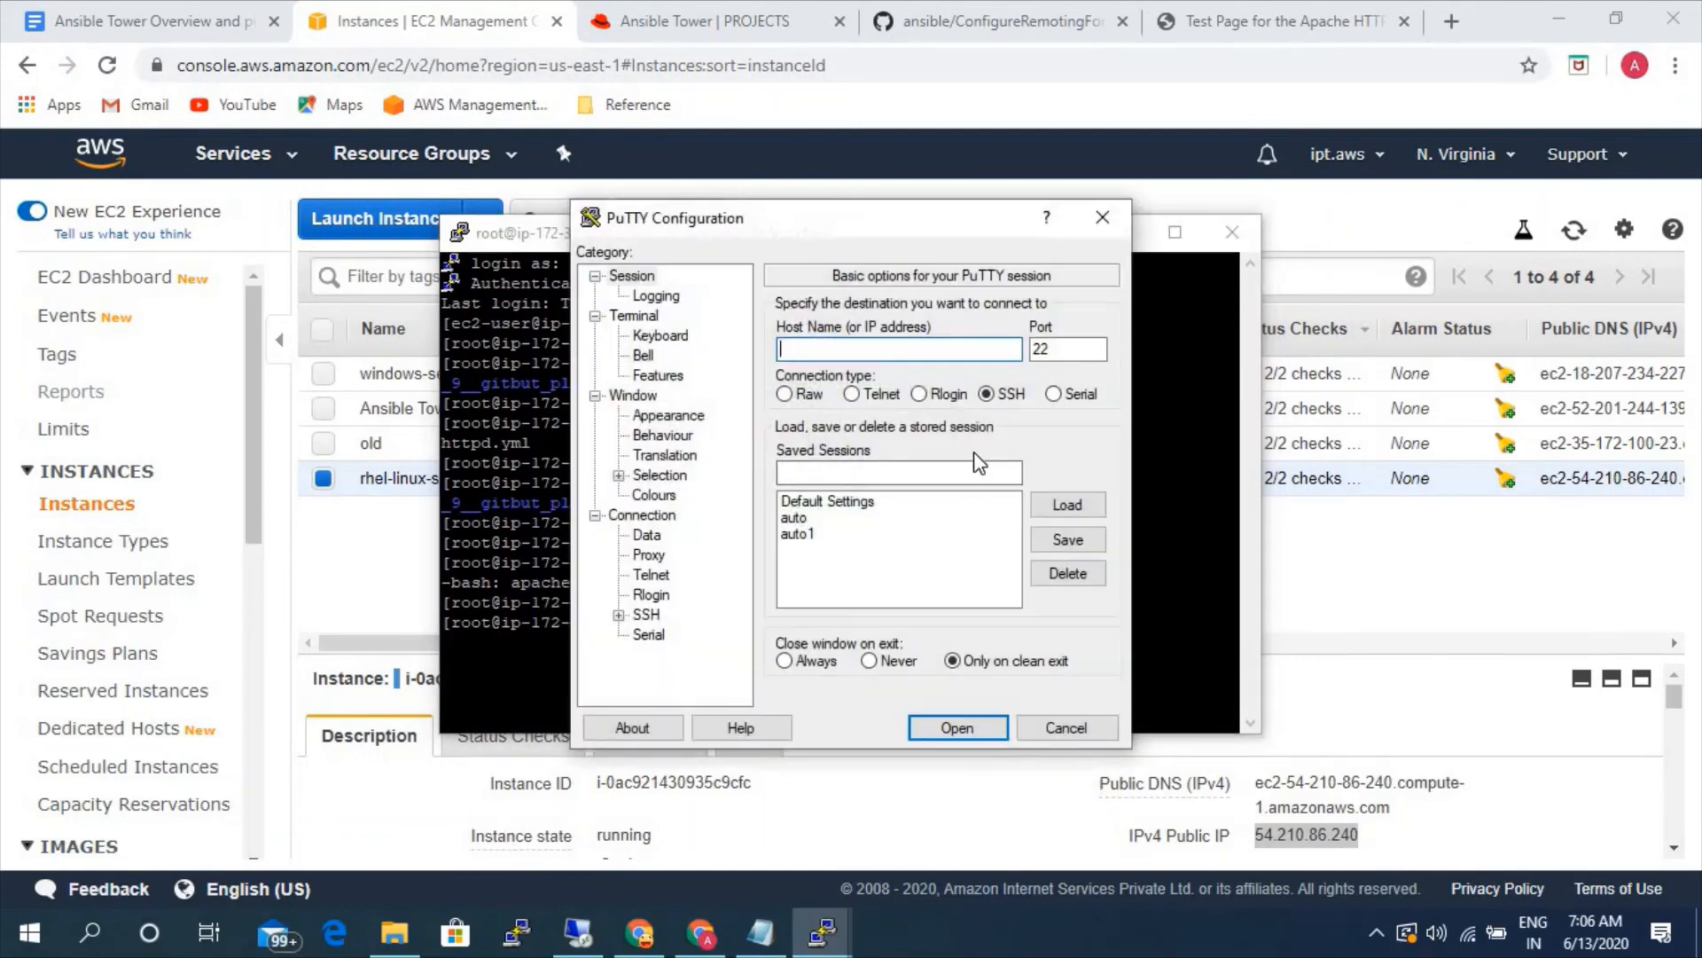
{"action": "key", "text": "ctrl+v"}
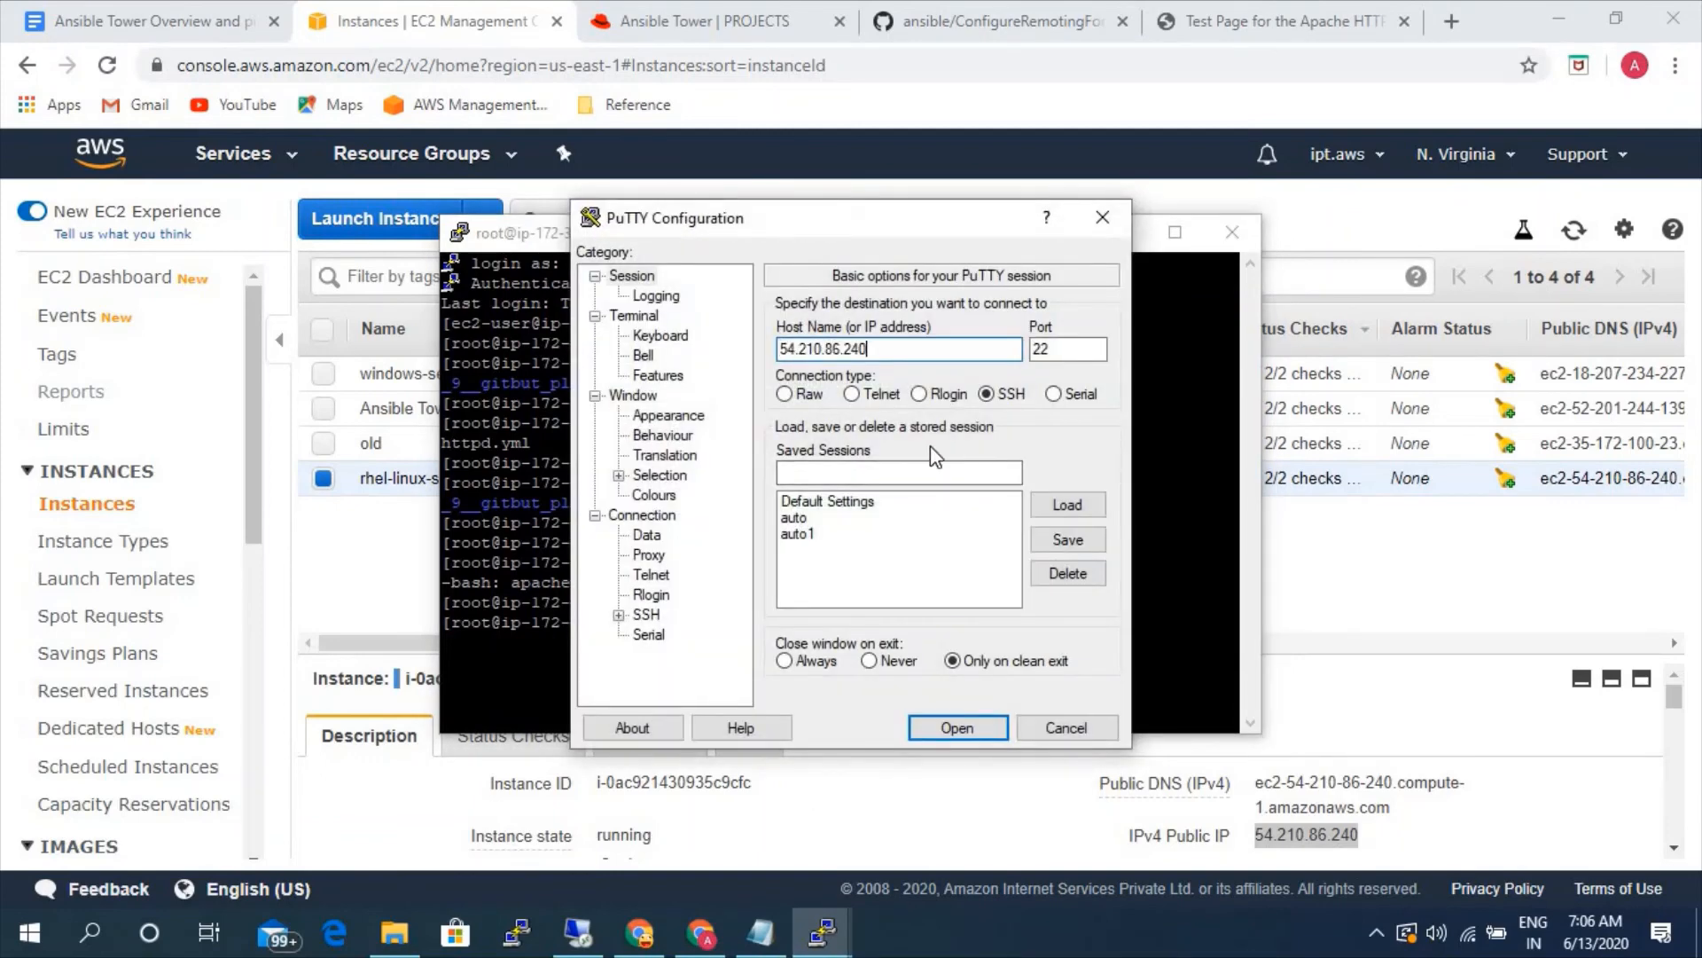
- Load the aws-ad private key file for SSH authentication and open the connection
{"action": "left_click", "coordinate": [619, 615]}
{"action": "left_click", "coordinate": [669, 595]}
{"action": "left_click", "coordinate": [1059, 561]}
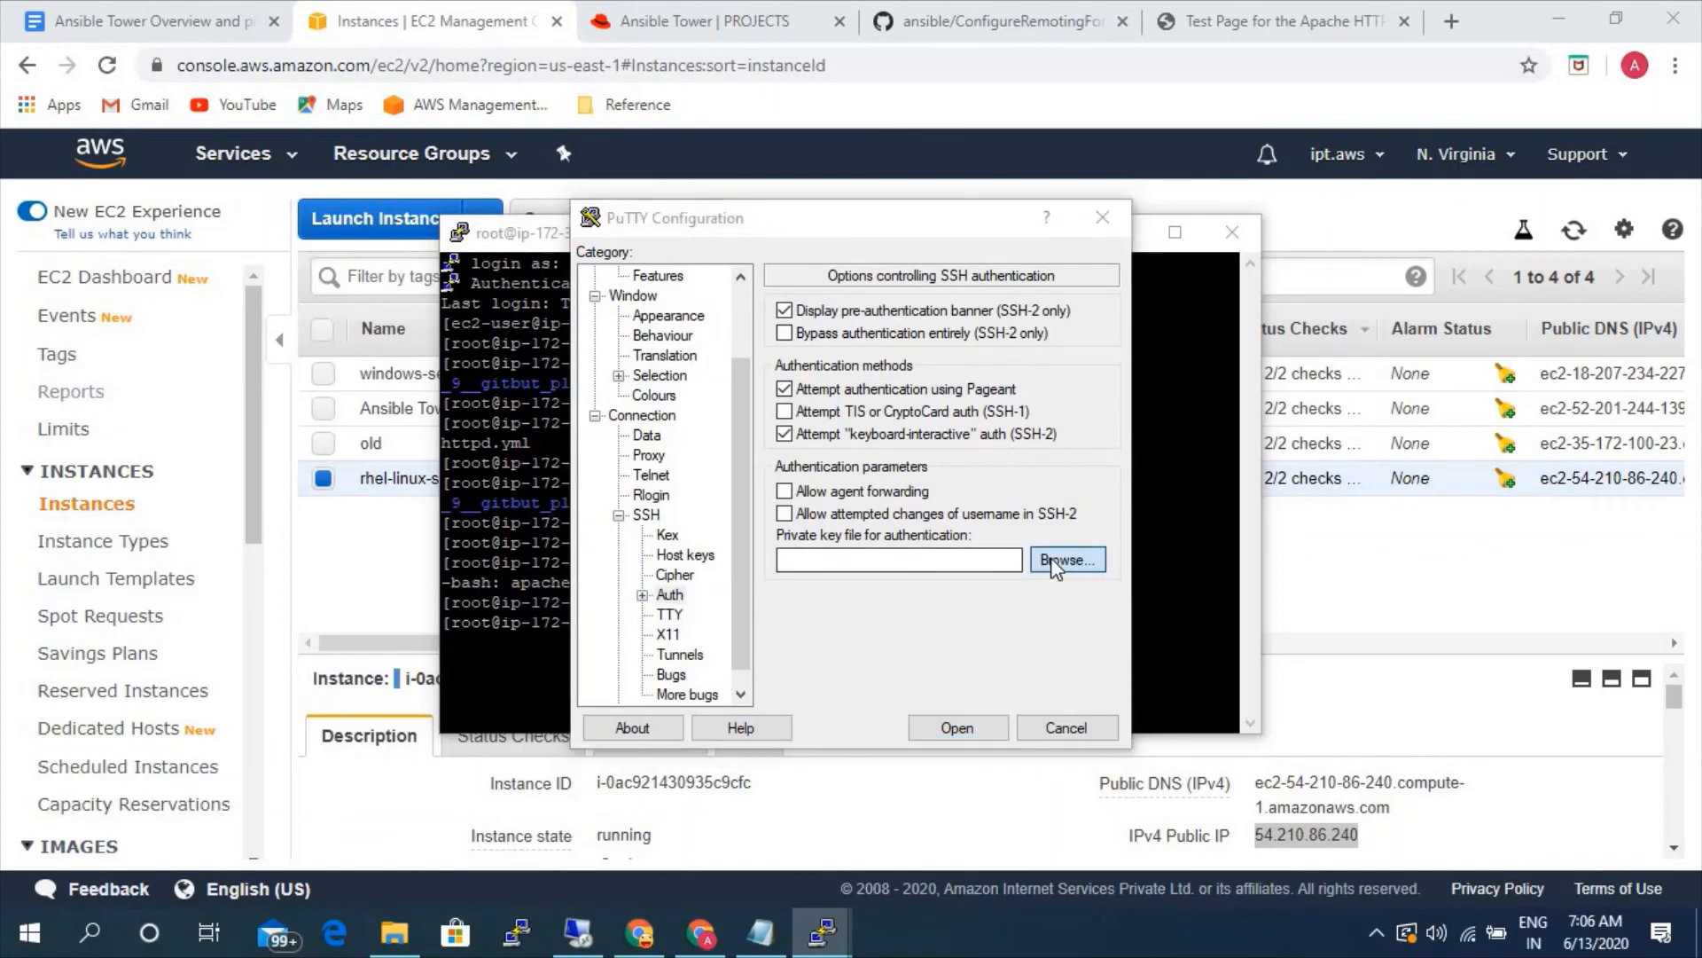
{"action": "left_click", "coordinate": [873, 504]}
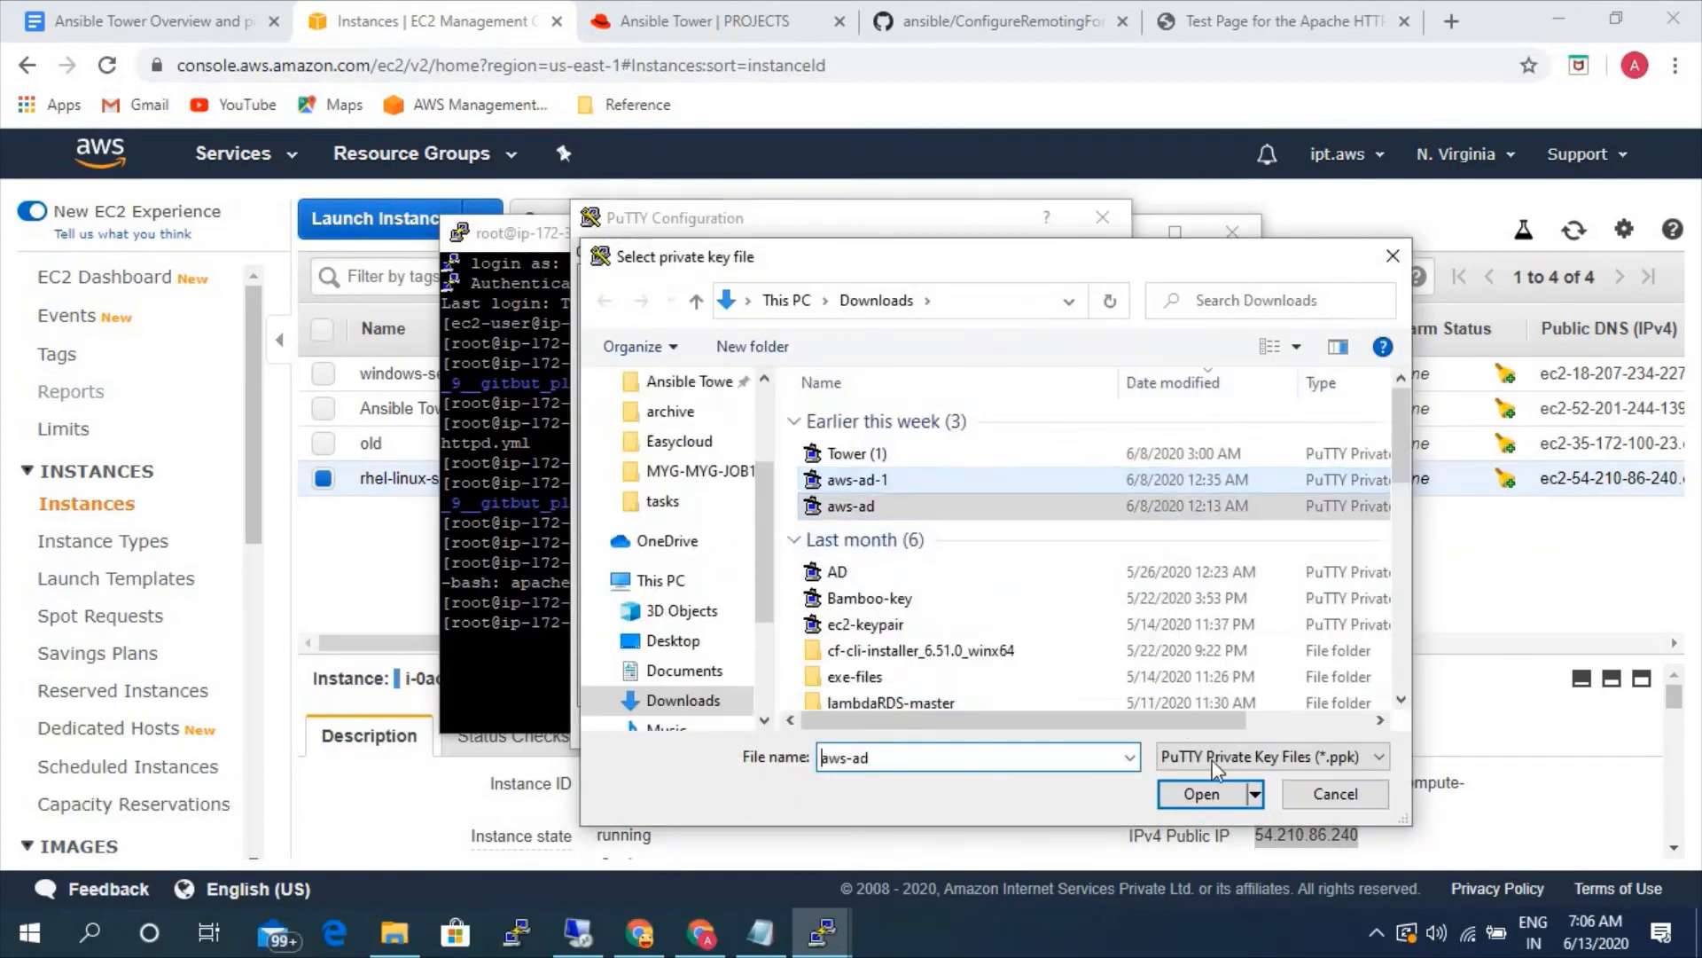
{"action": "left_click", "coordinate": [1206, 794]}
{"action": "left_click", "coordinate": [954, 727]}
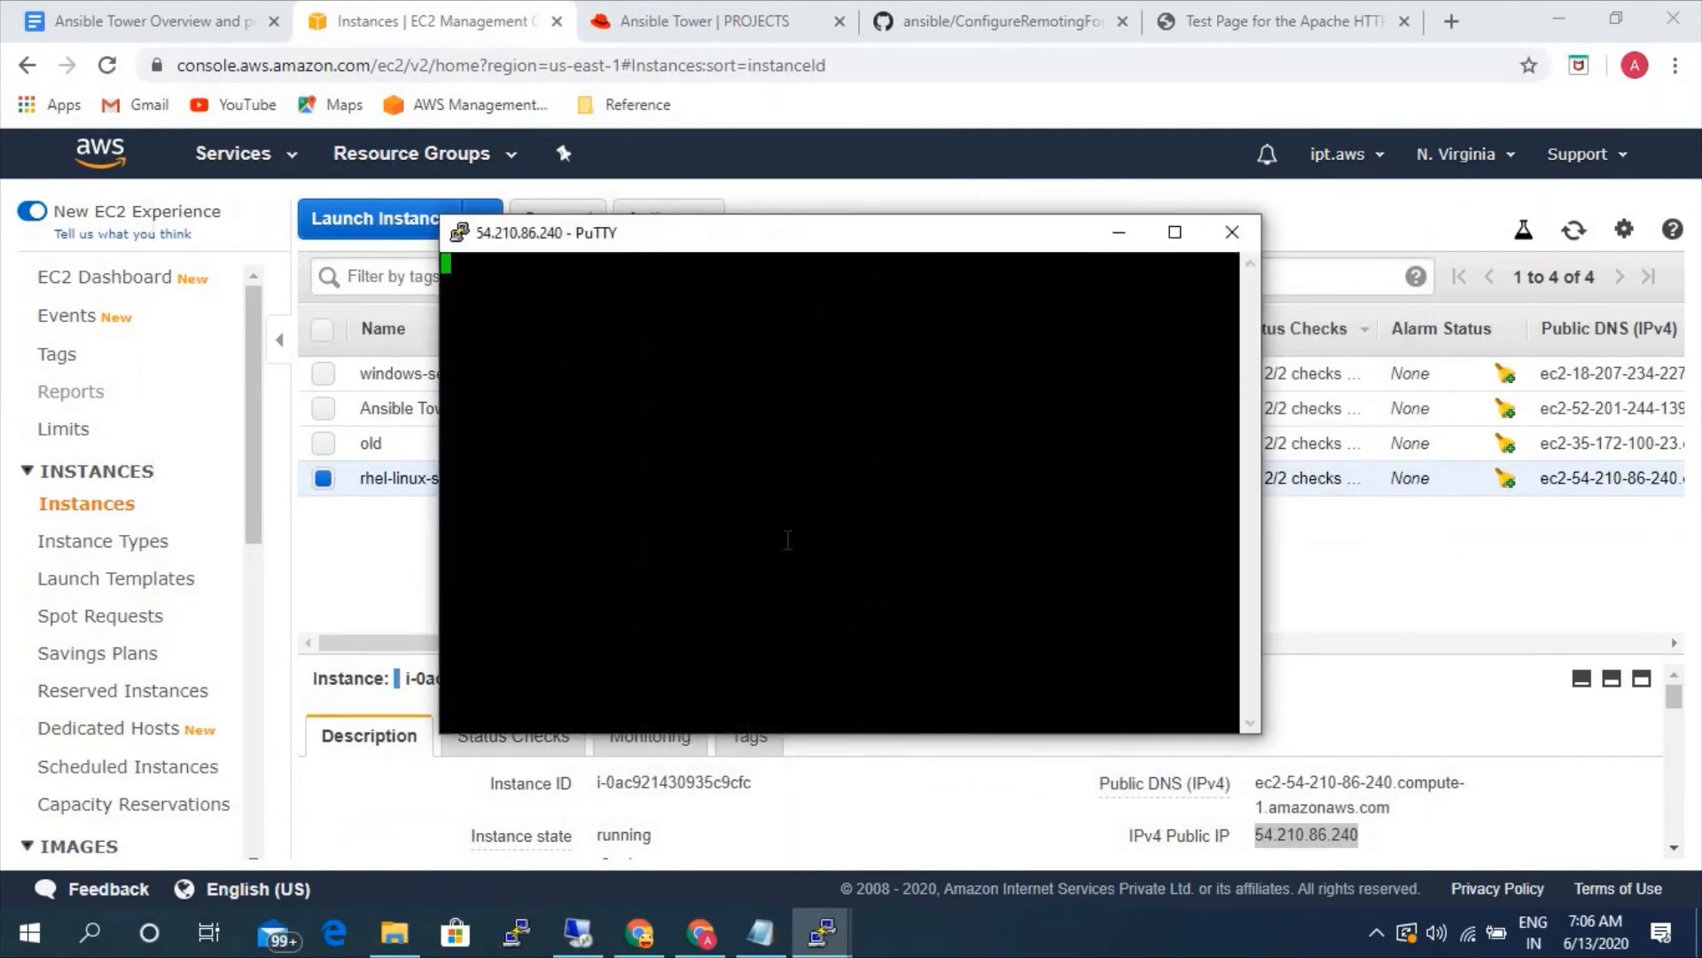
- Log in to the server as ec2-user and open a root shell with sudo -i
{"action": "left_click", "coordinate": [729, 631]}
{"action": "type", "text": "ec2-user"}
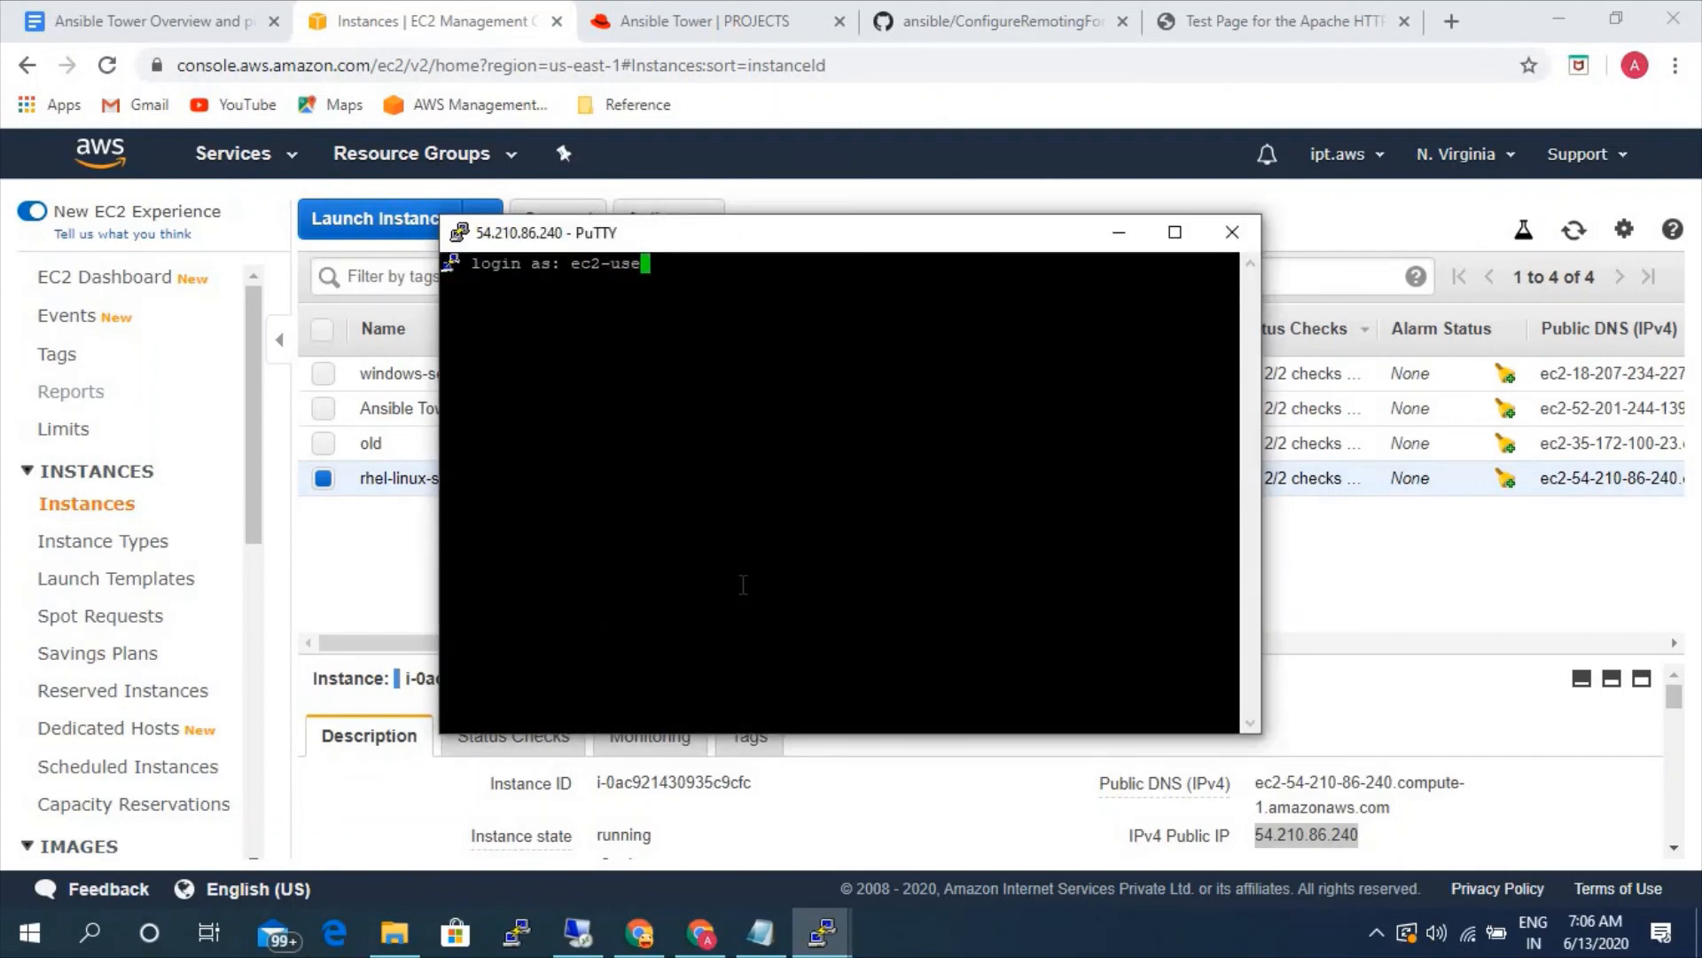
{"action": "key", "text": "Return"}
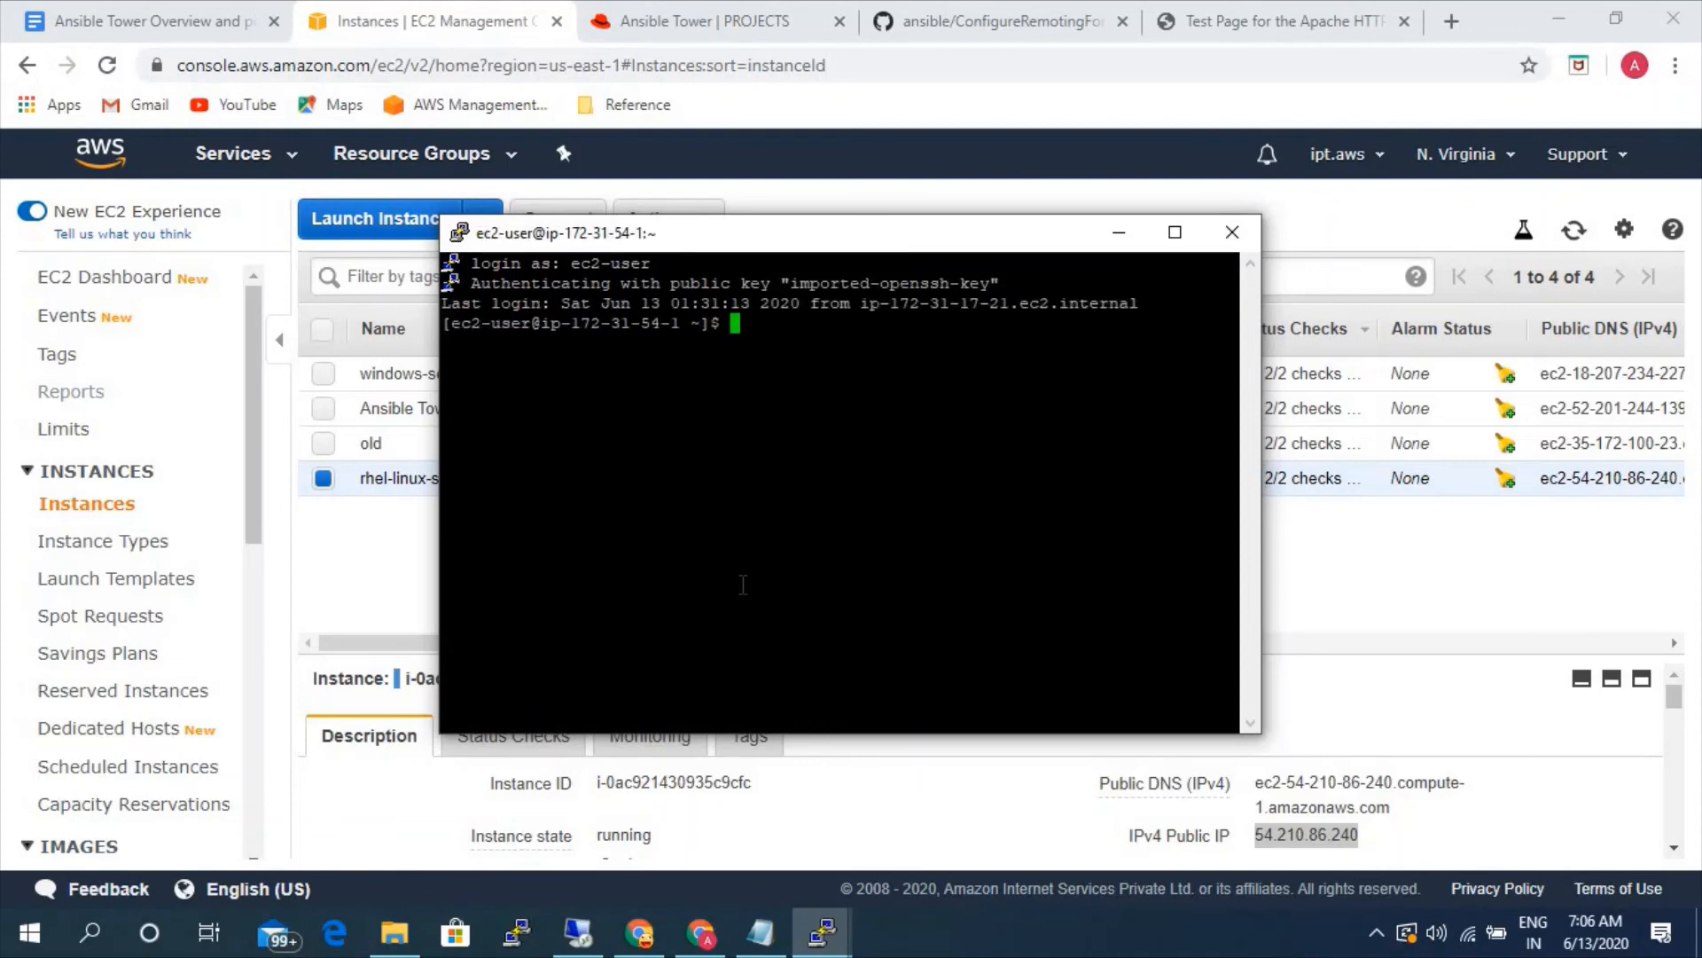
{"action": "type", "text": "sudo -i"}
{"action": "key", "text": "Return"}
- Check the status of the httpd service on the rhel-linux-server host
{"action": "type", "text": "service j"}
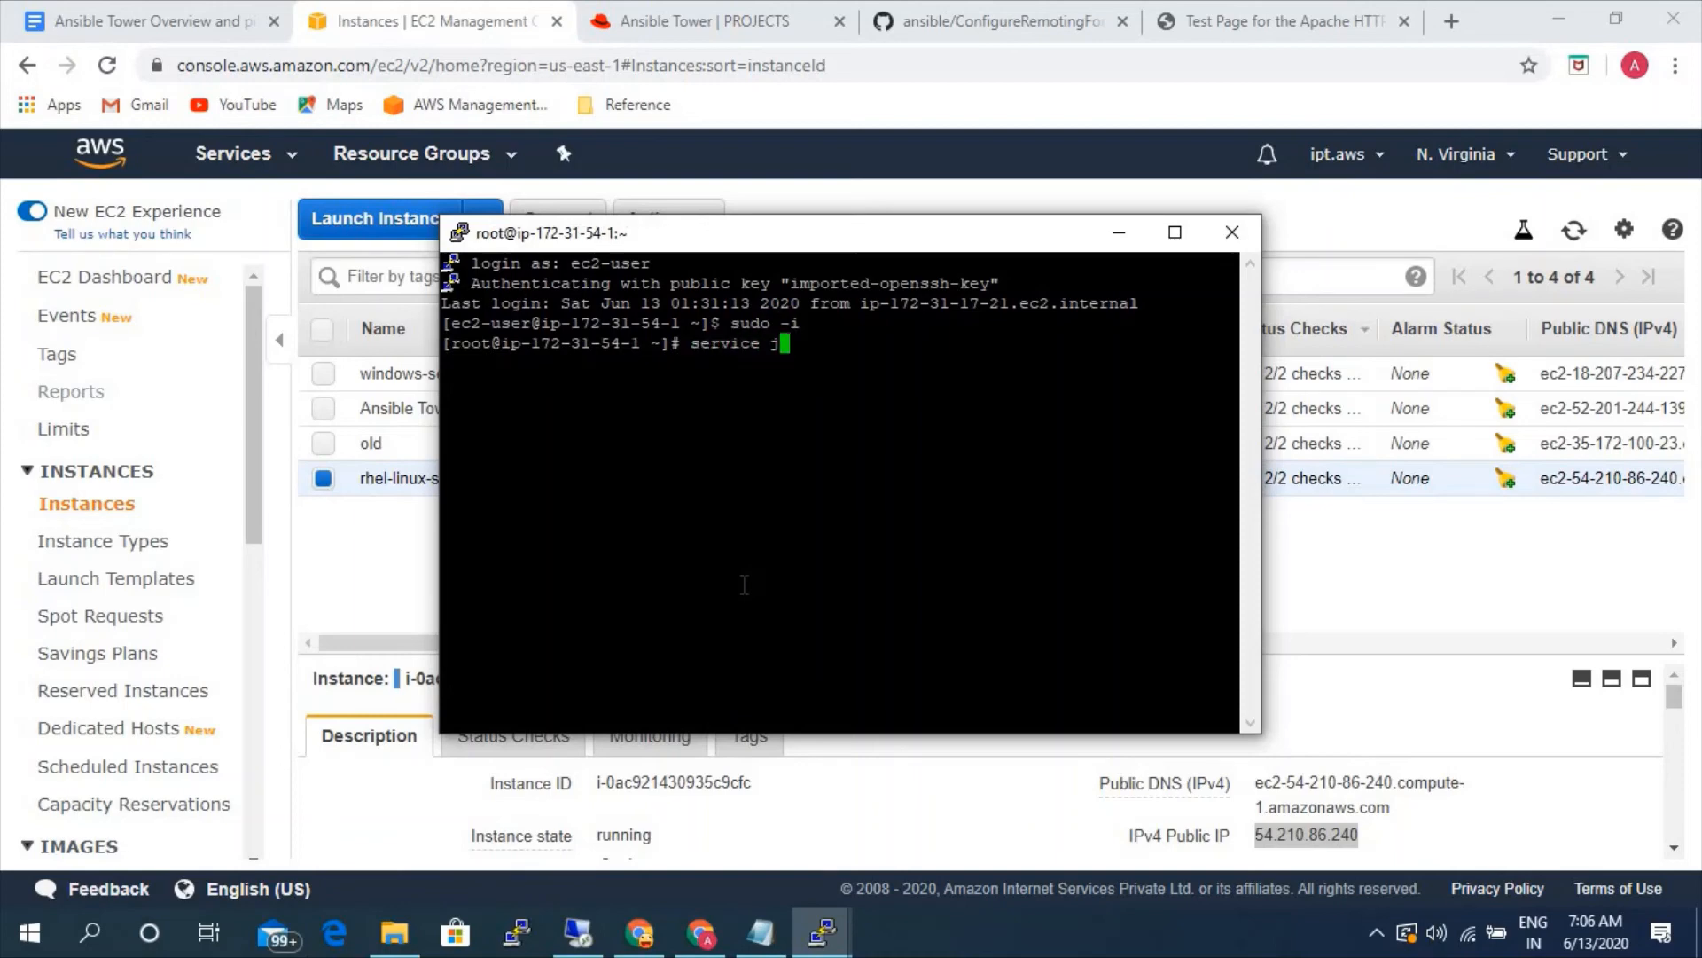
{"action": "key", "text": "BackSpace"}
{"action": "type", "text": "httpd status"}
{"action": "key", "text": "Return"}
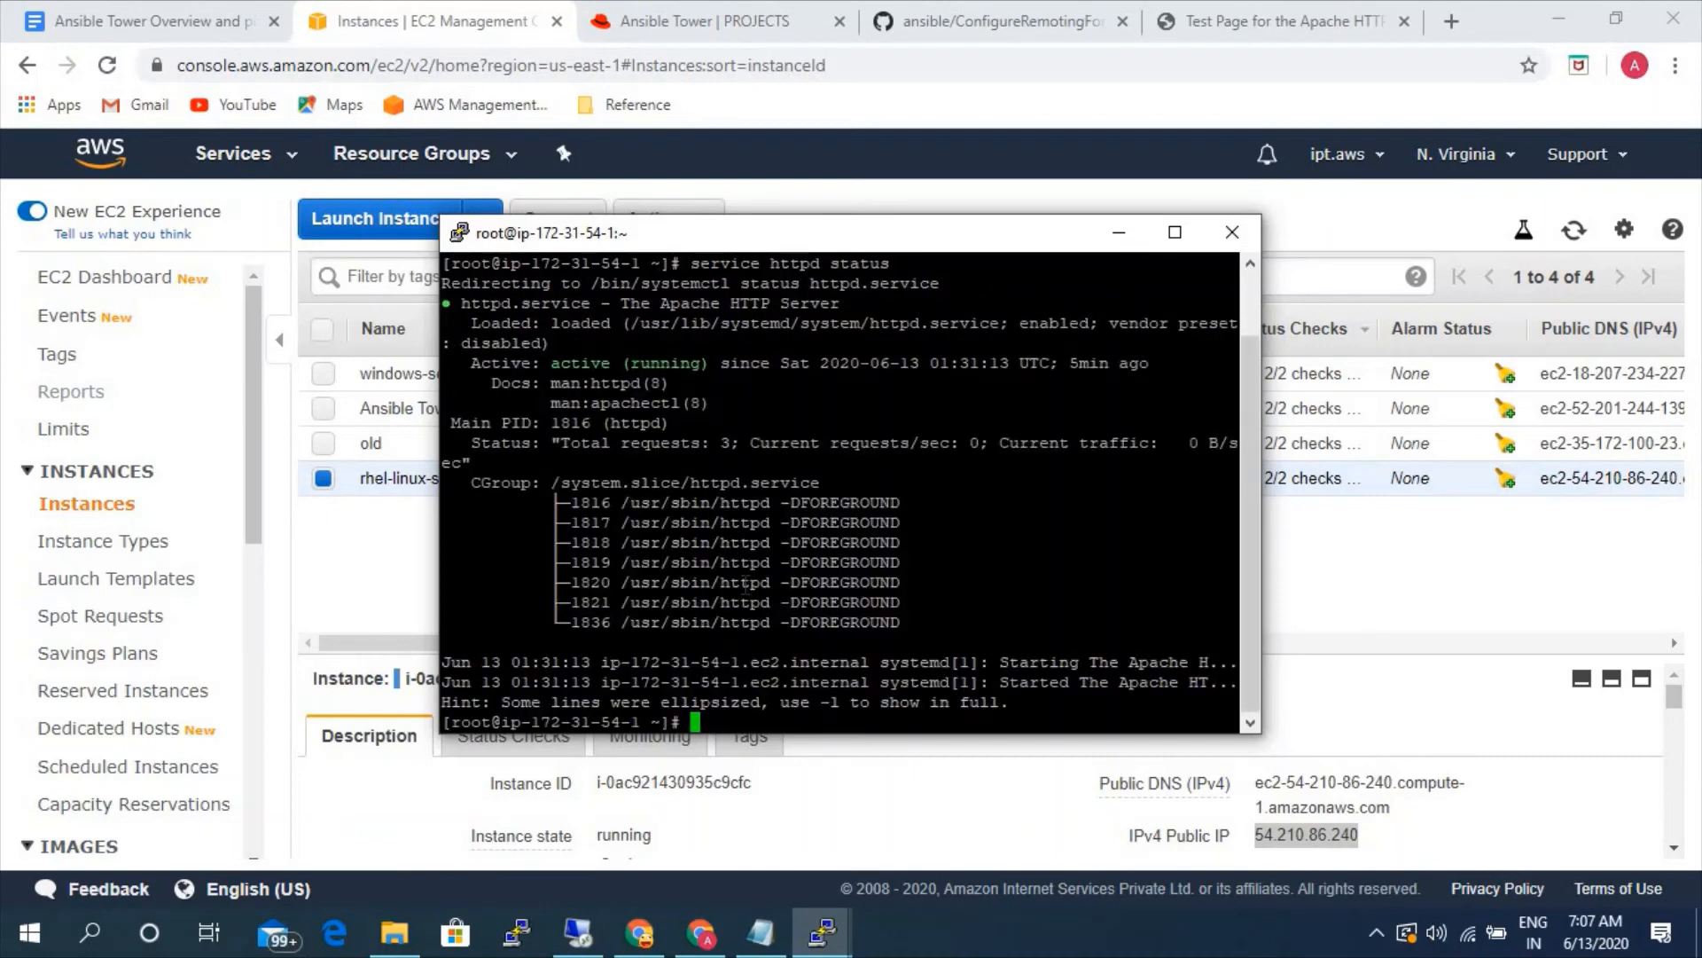
- Remove the httpd package from the server with yum erase and confirm the removal
{"action": "type", "text": "yum erase httpd"}
{"action": "key", "text": "Return"}
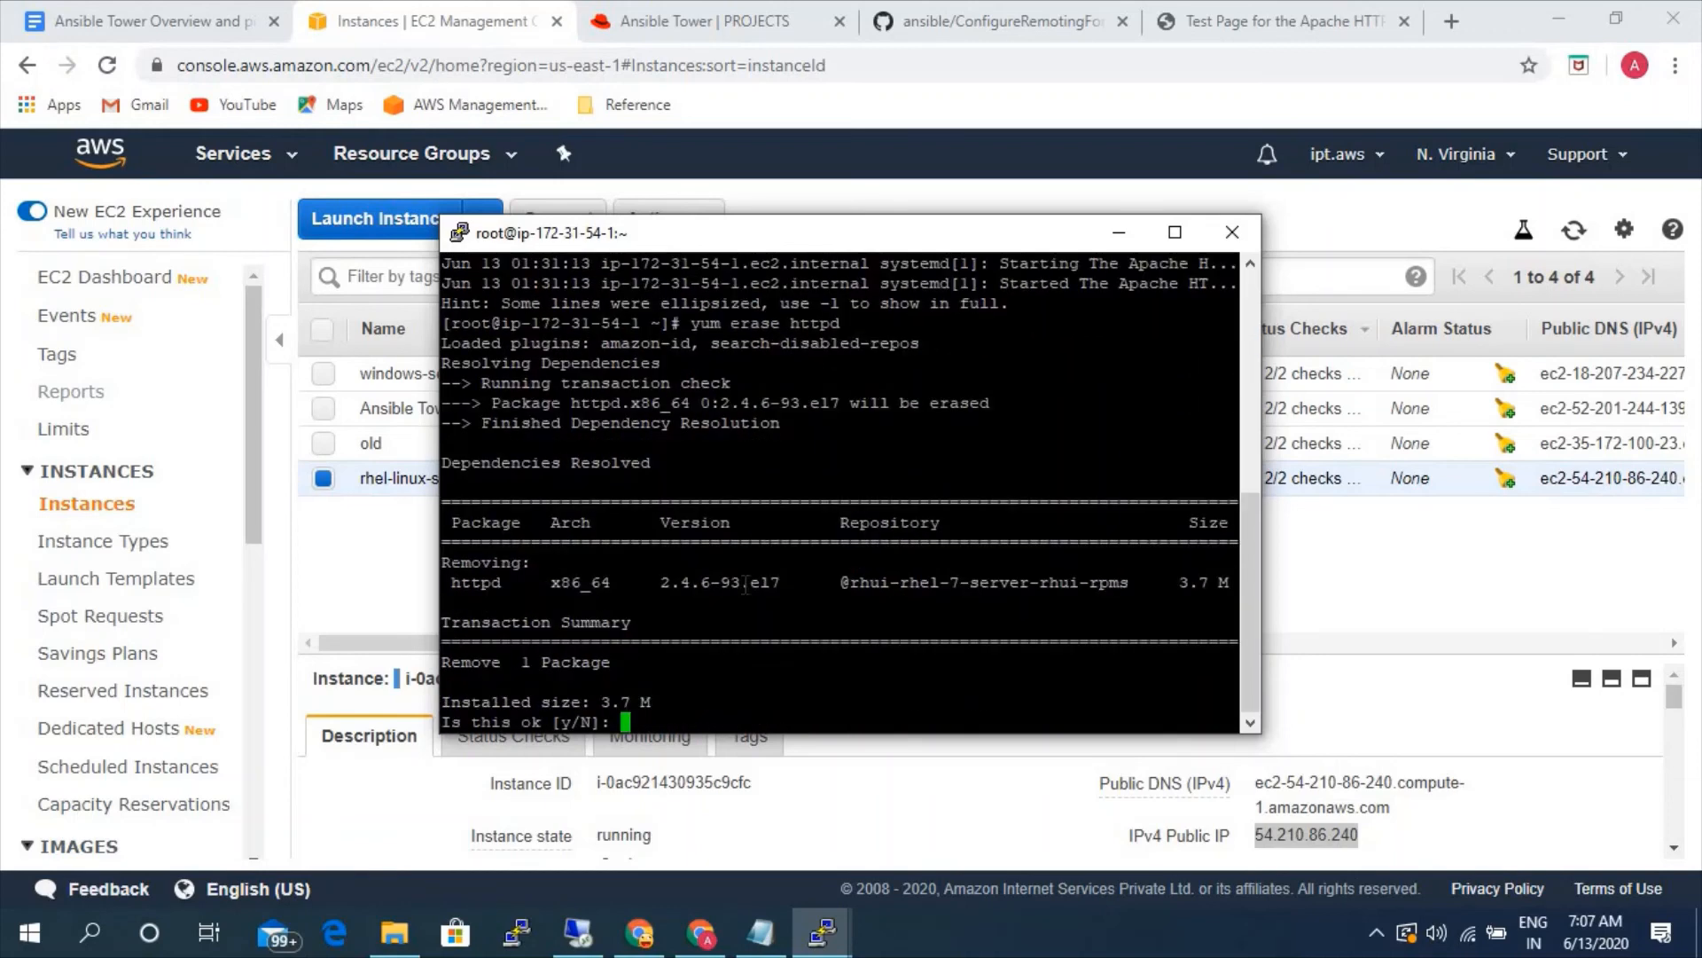
{"action": "type", "text": "y"}
{"action": "key", "text": "Return"}
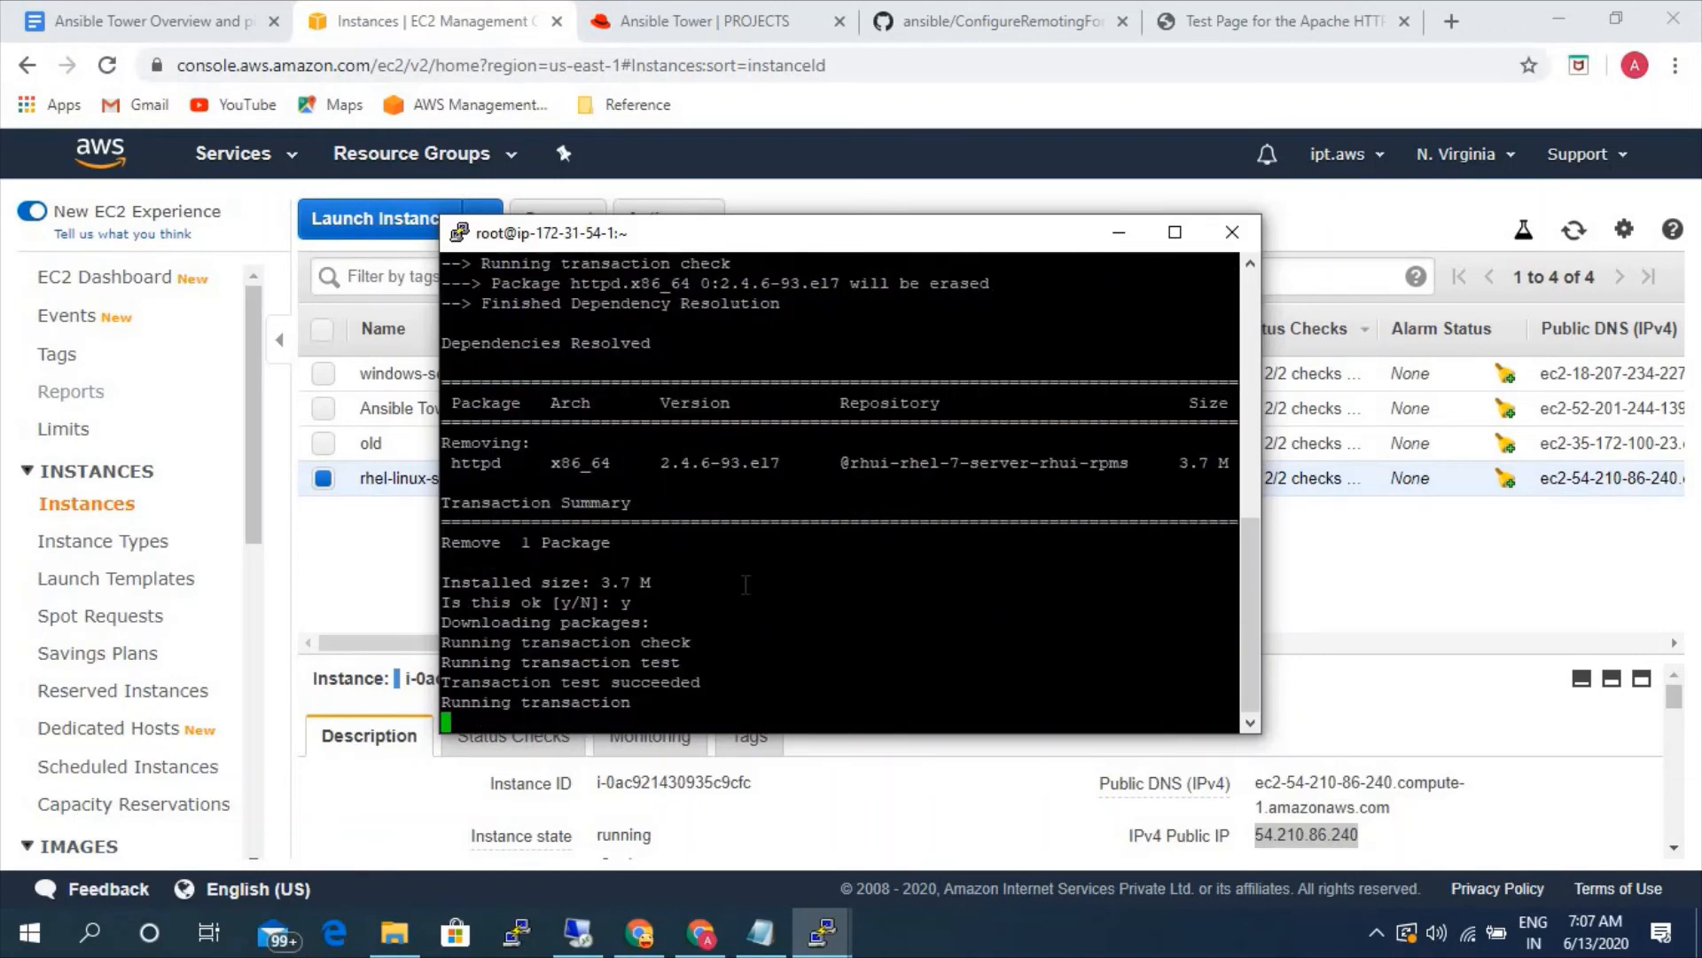
- Recheck the httpd service status after the removal, and reload the server's Apache test page in Chrome
{"action": "type", "text": "service httpd status"}
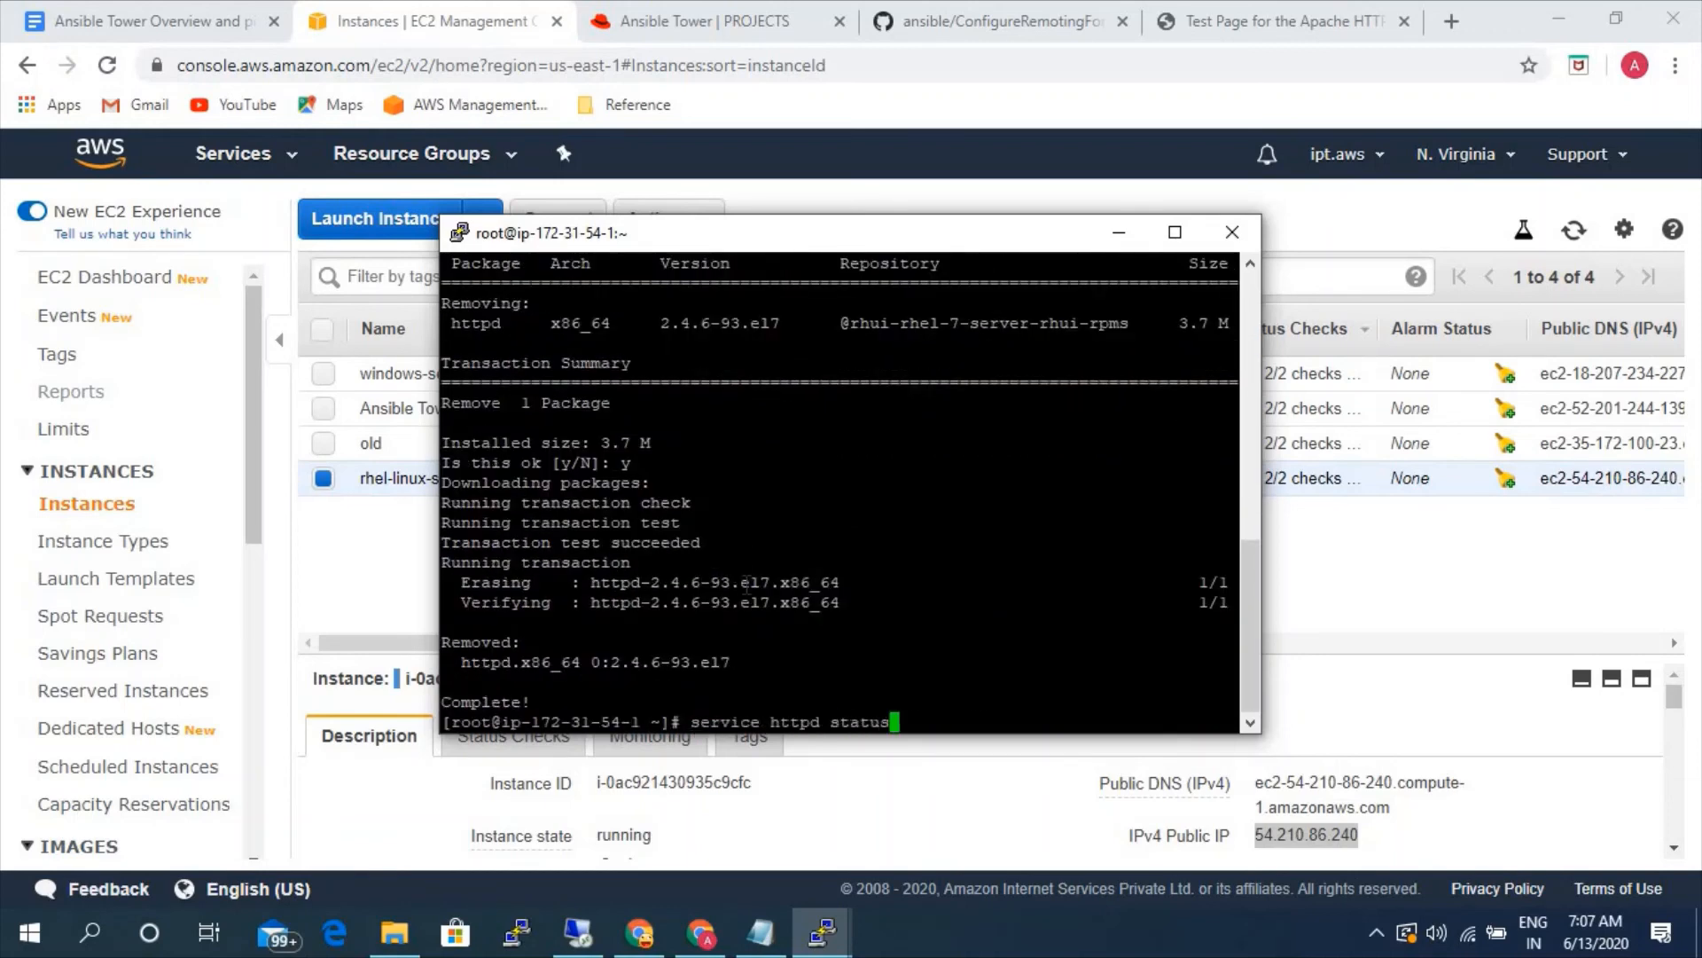
{"action": "key", "text": "Return"}
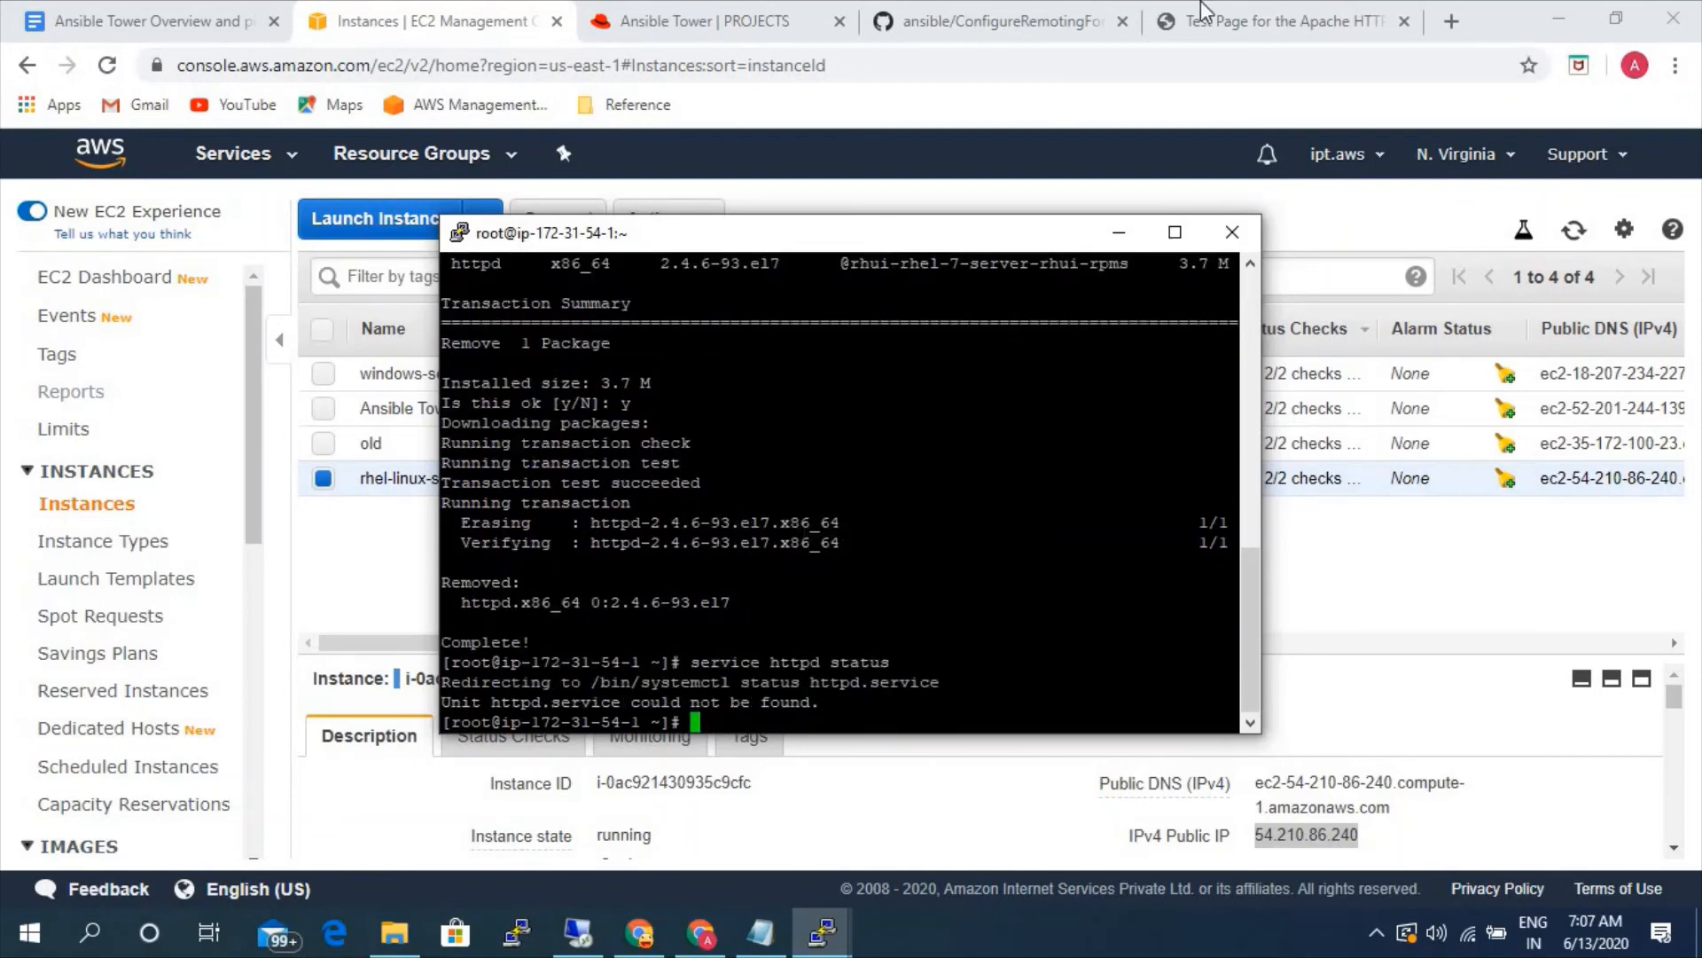
{"action": "left_click", "coordinate": [1237, 25]}
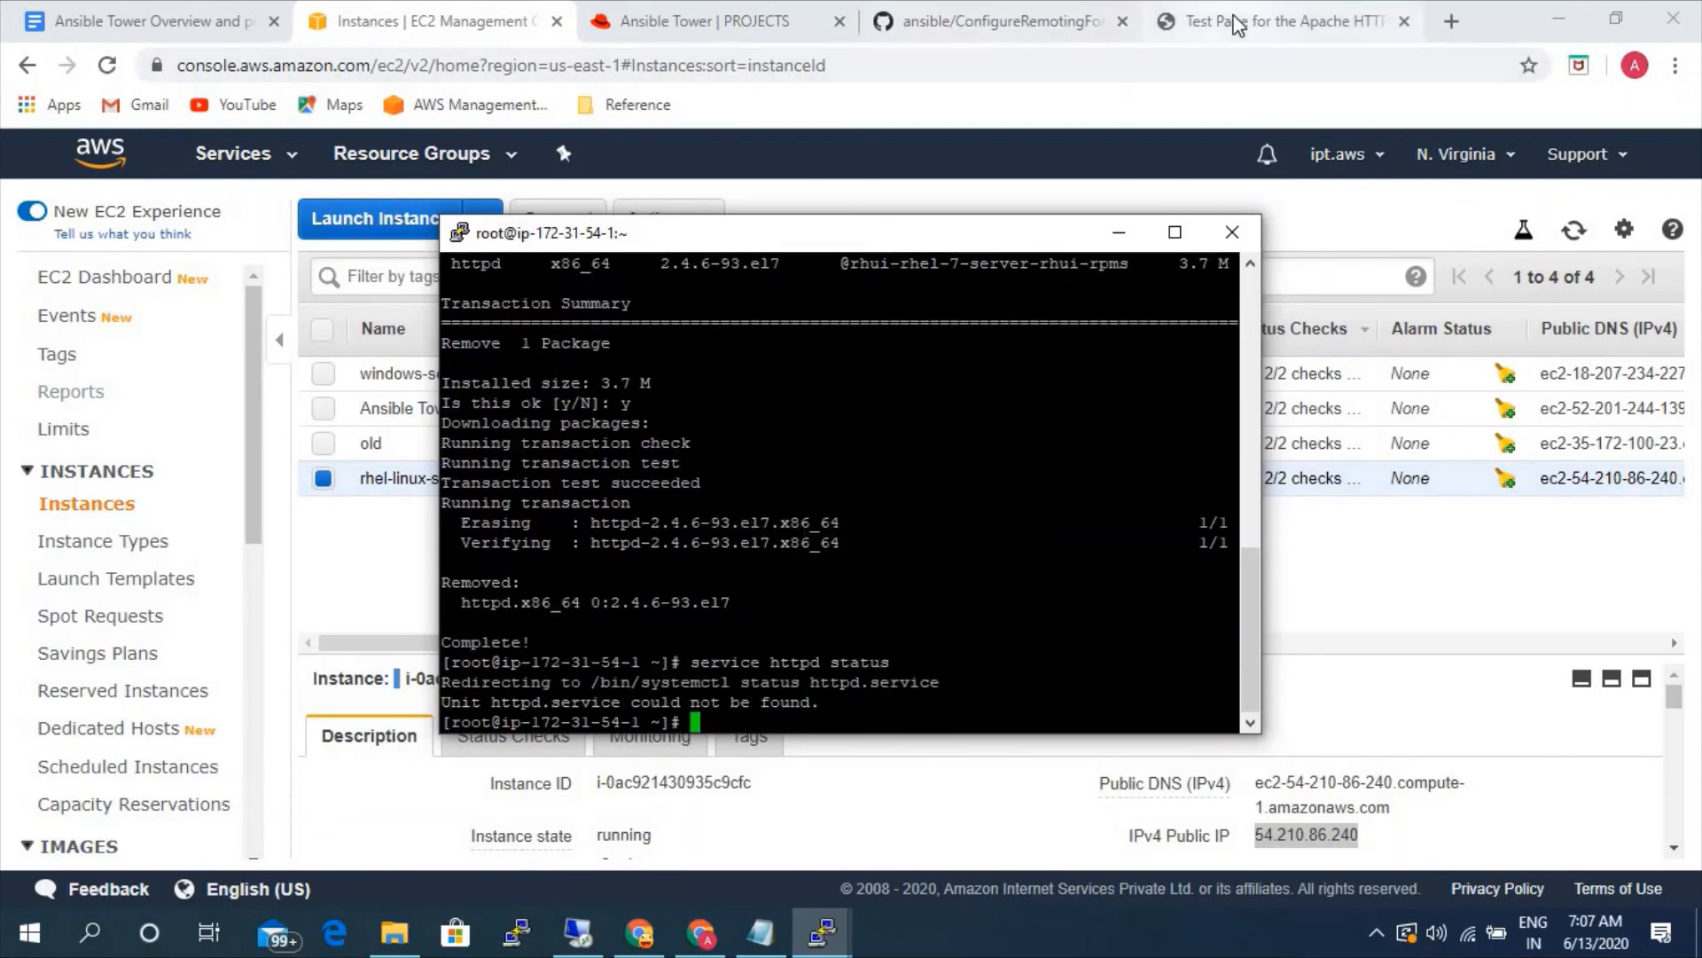
{"action": "left_click", "coordinate": [108, 66]}
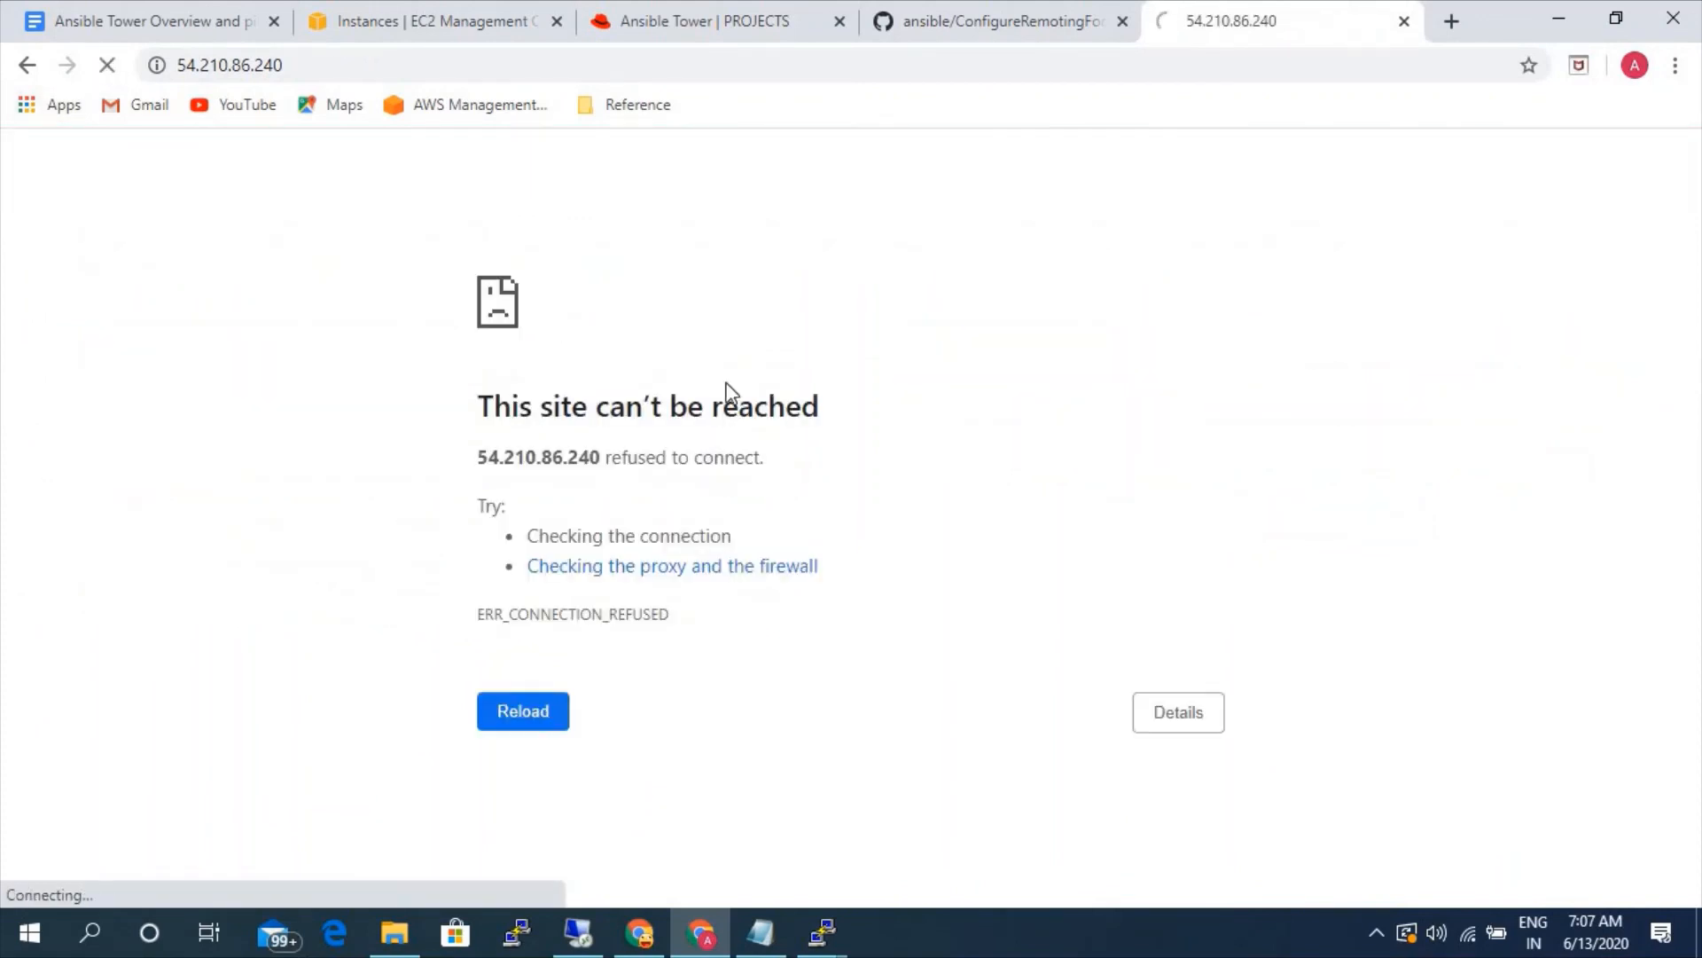
- Return to Ansible Tower and start a new job template named manual with job type Run
{"action": "left_click", "coordinate": [435, 22]}
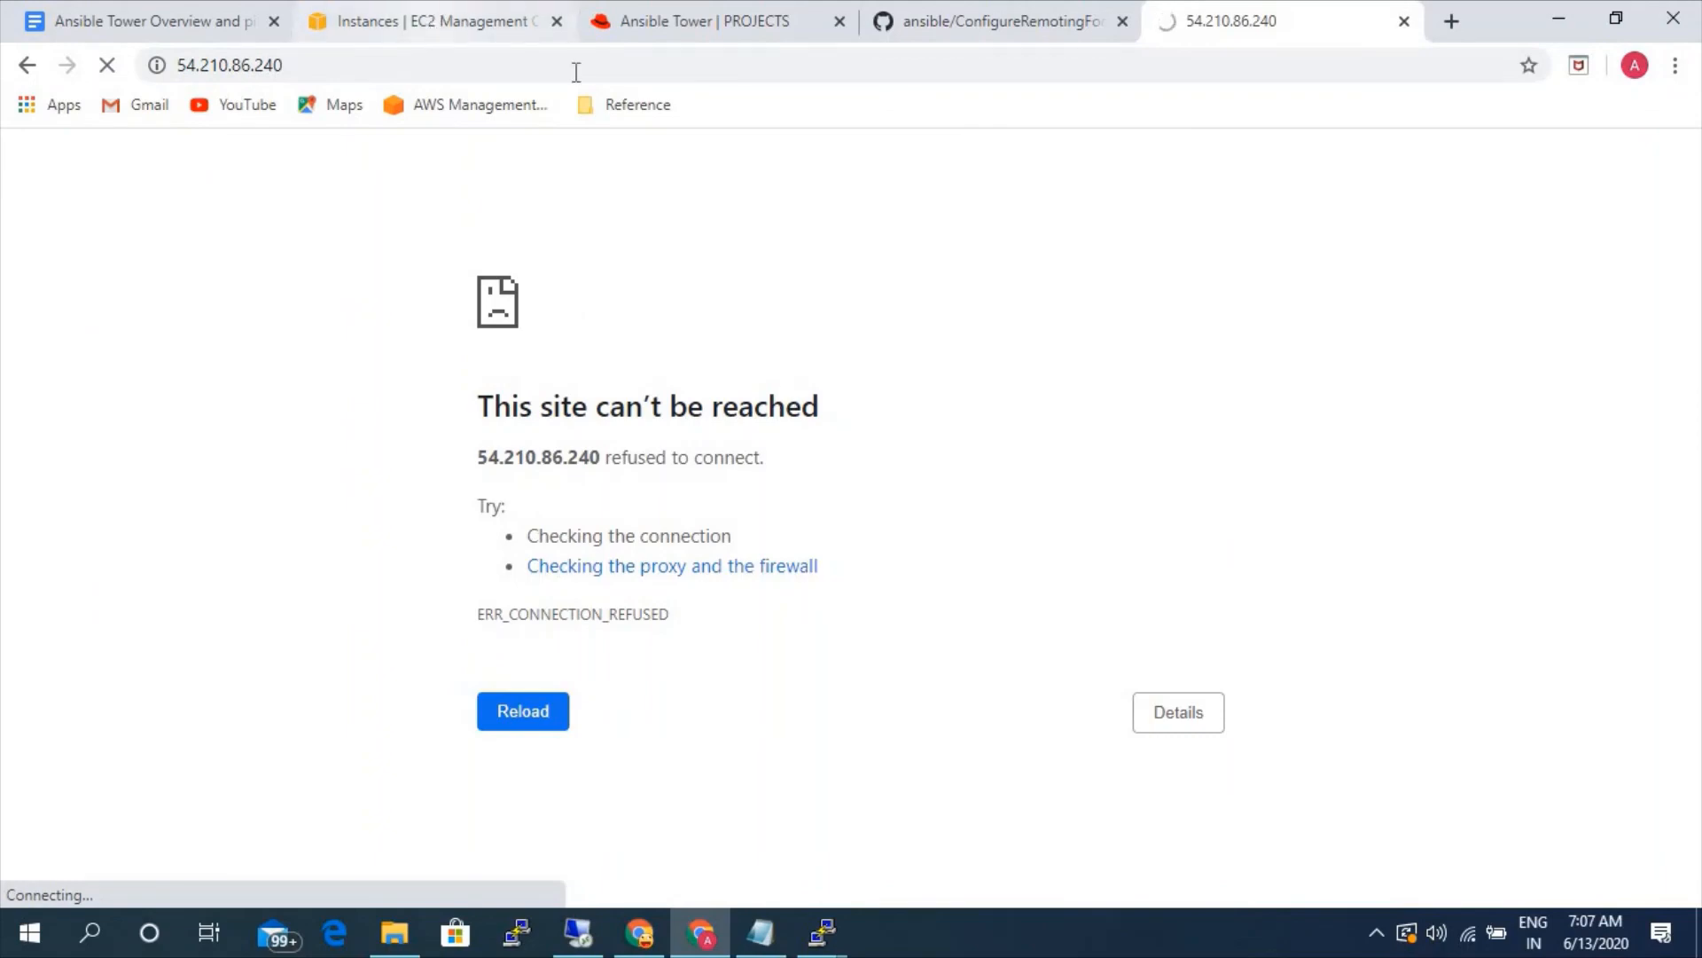
{"action": "left_click", "coordinate": [658, 24]}
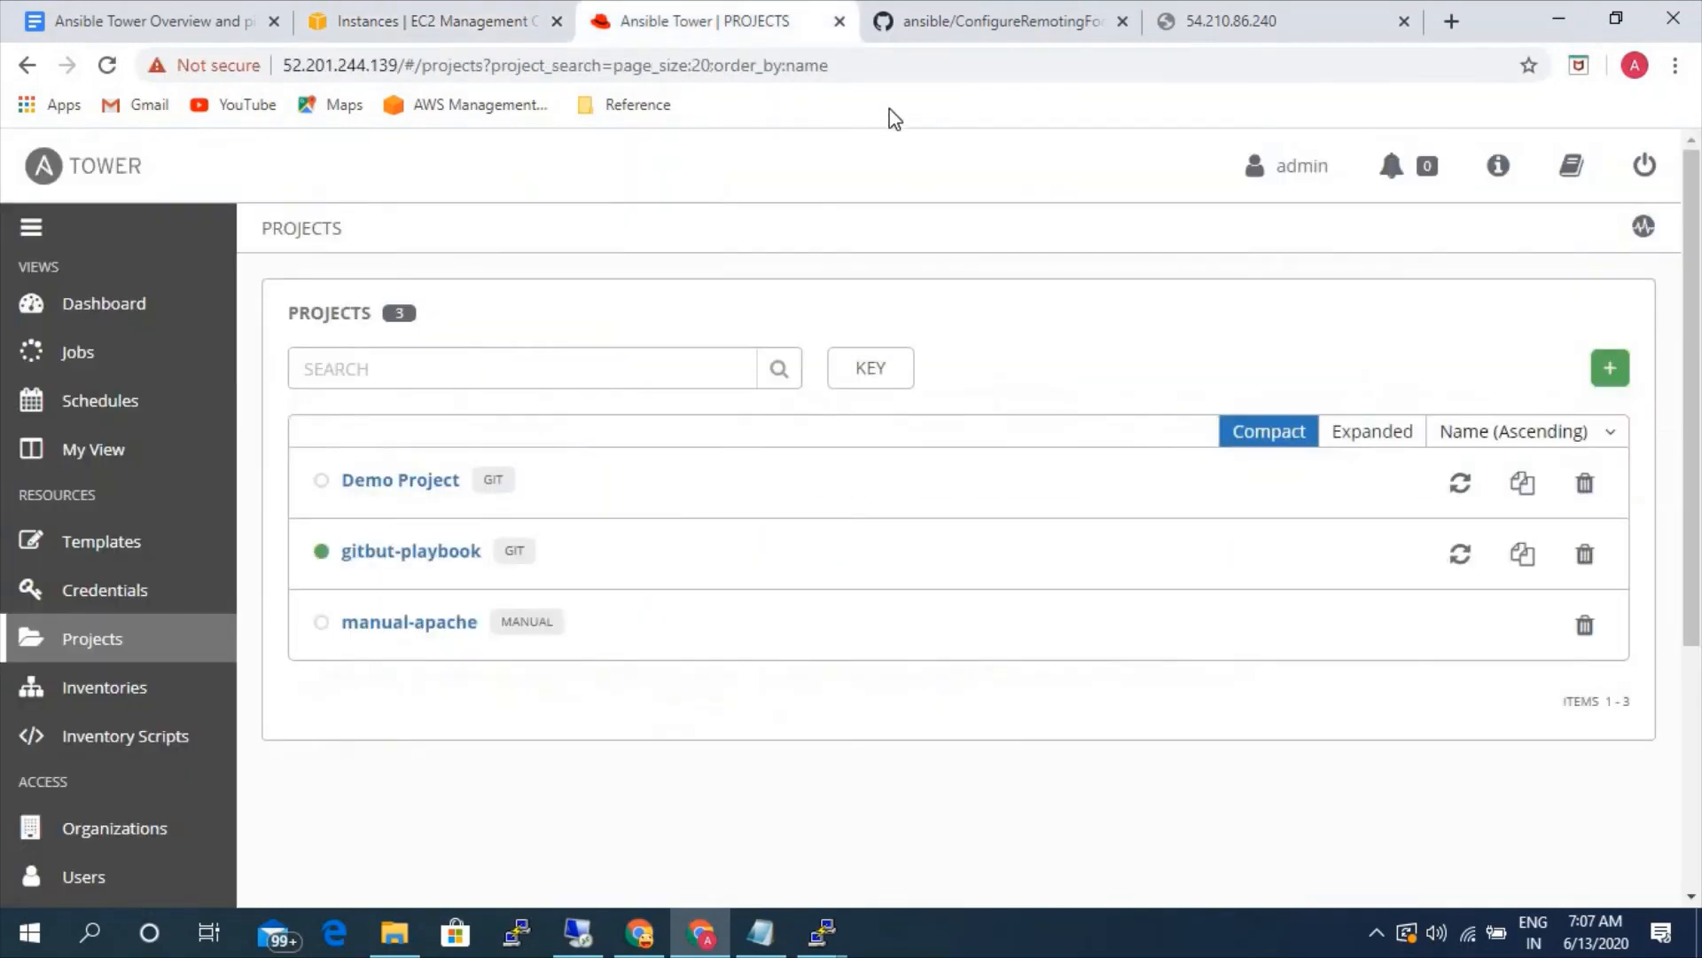
{"action": "left_click", "coordinate": [162, 542]}
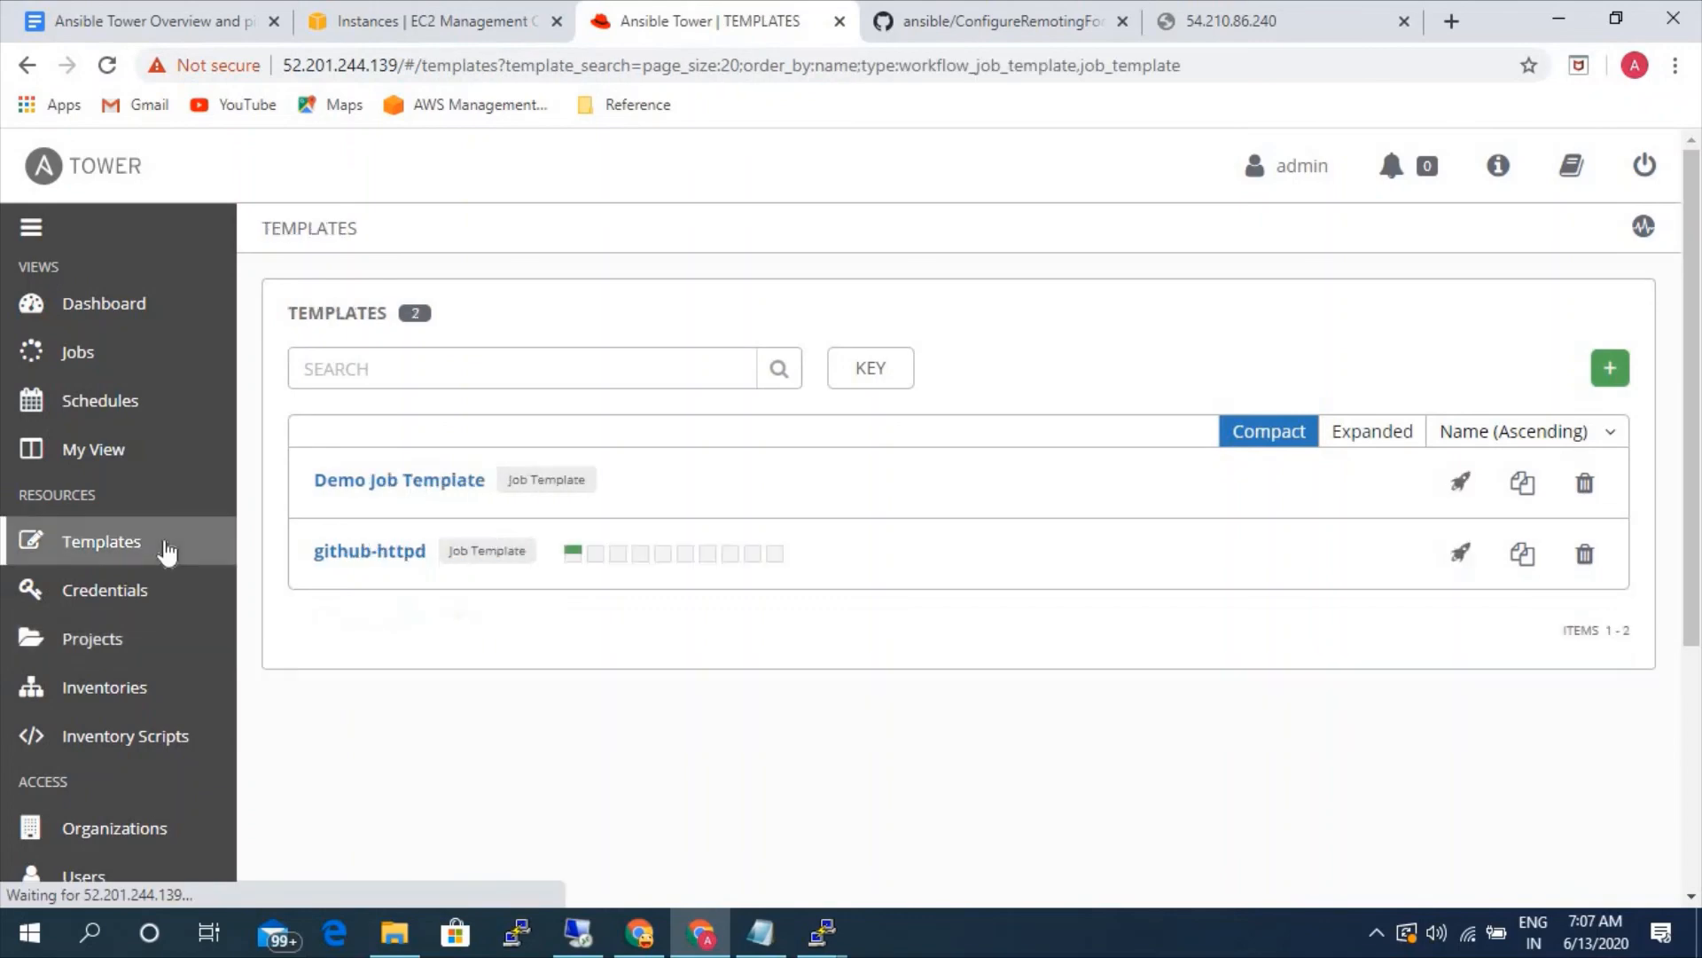
{"action": "left_click", "coordinate": [1610, 368]}
{"action": "left_click", "coordinate": [1497, 411]}
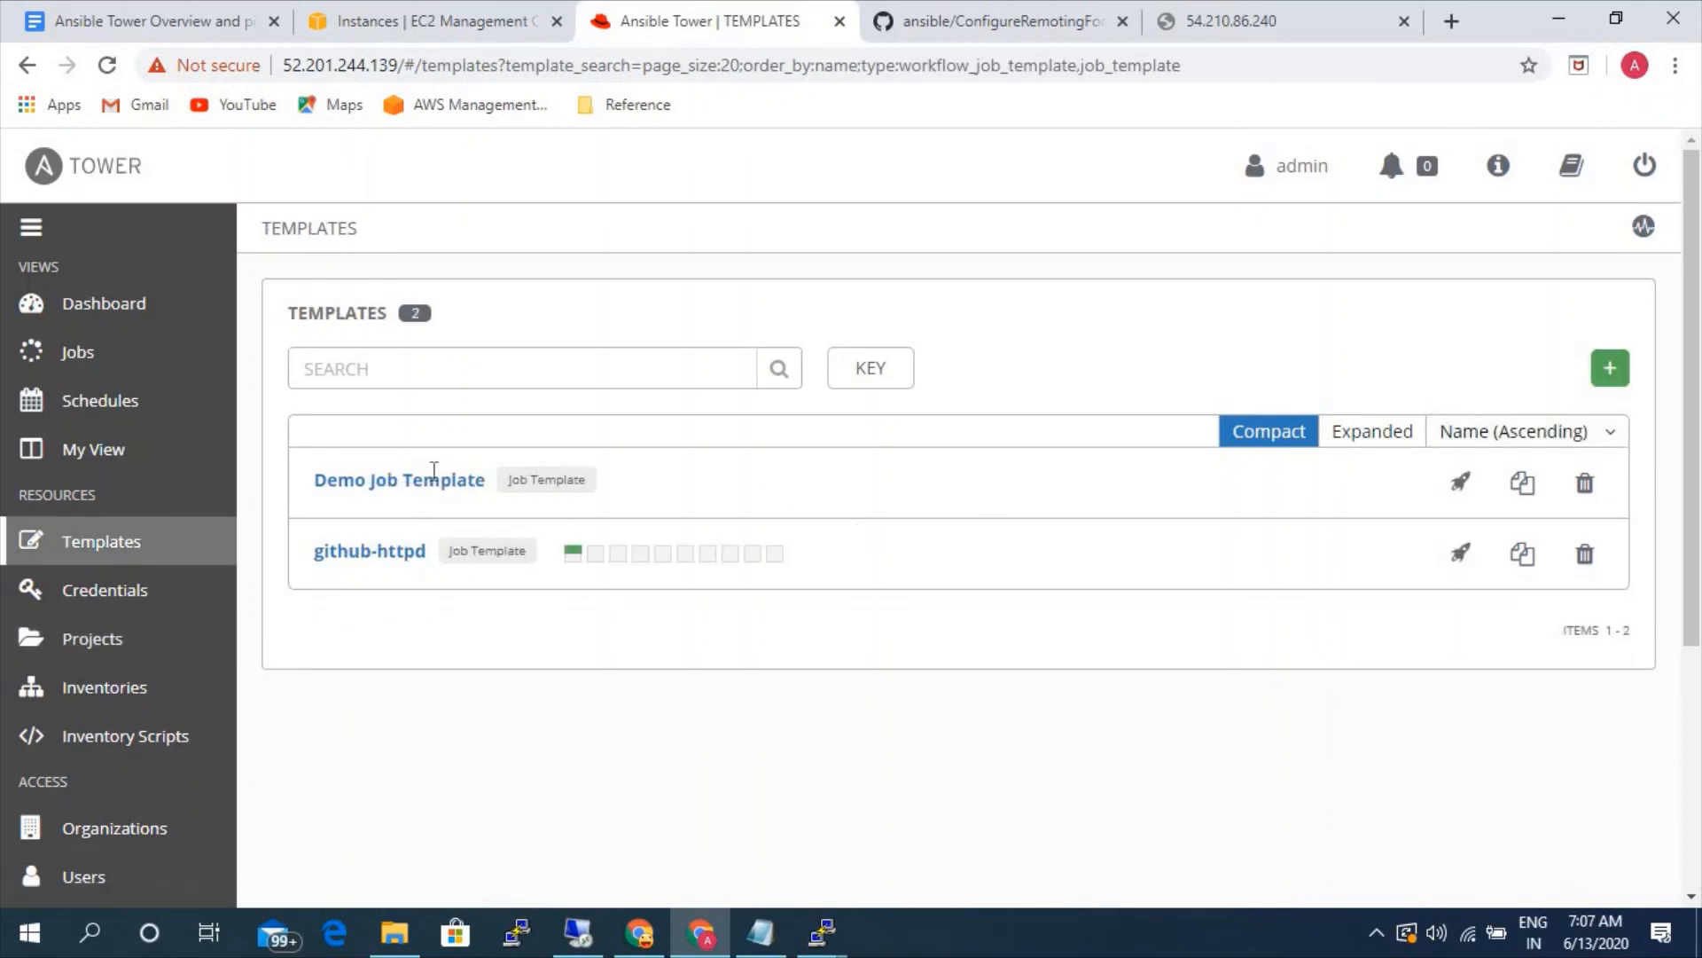
{"action": "left_click", "coordinate": [487, 464]}
{"action": "type", "text": "manual"}
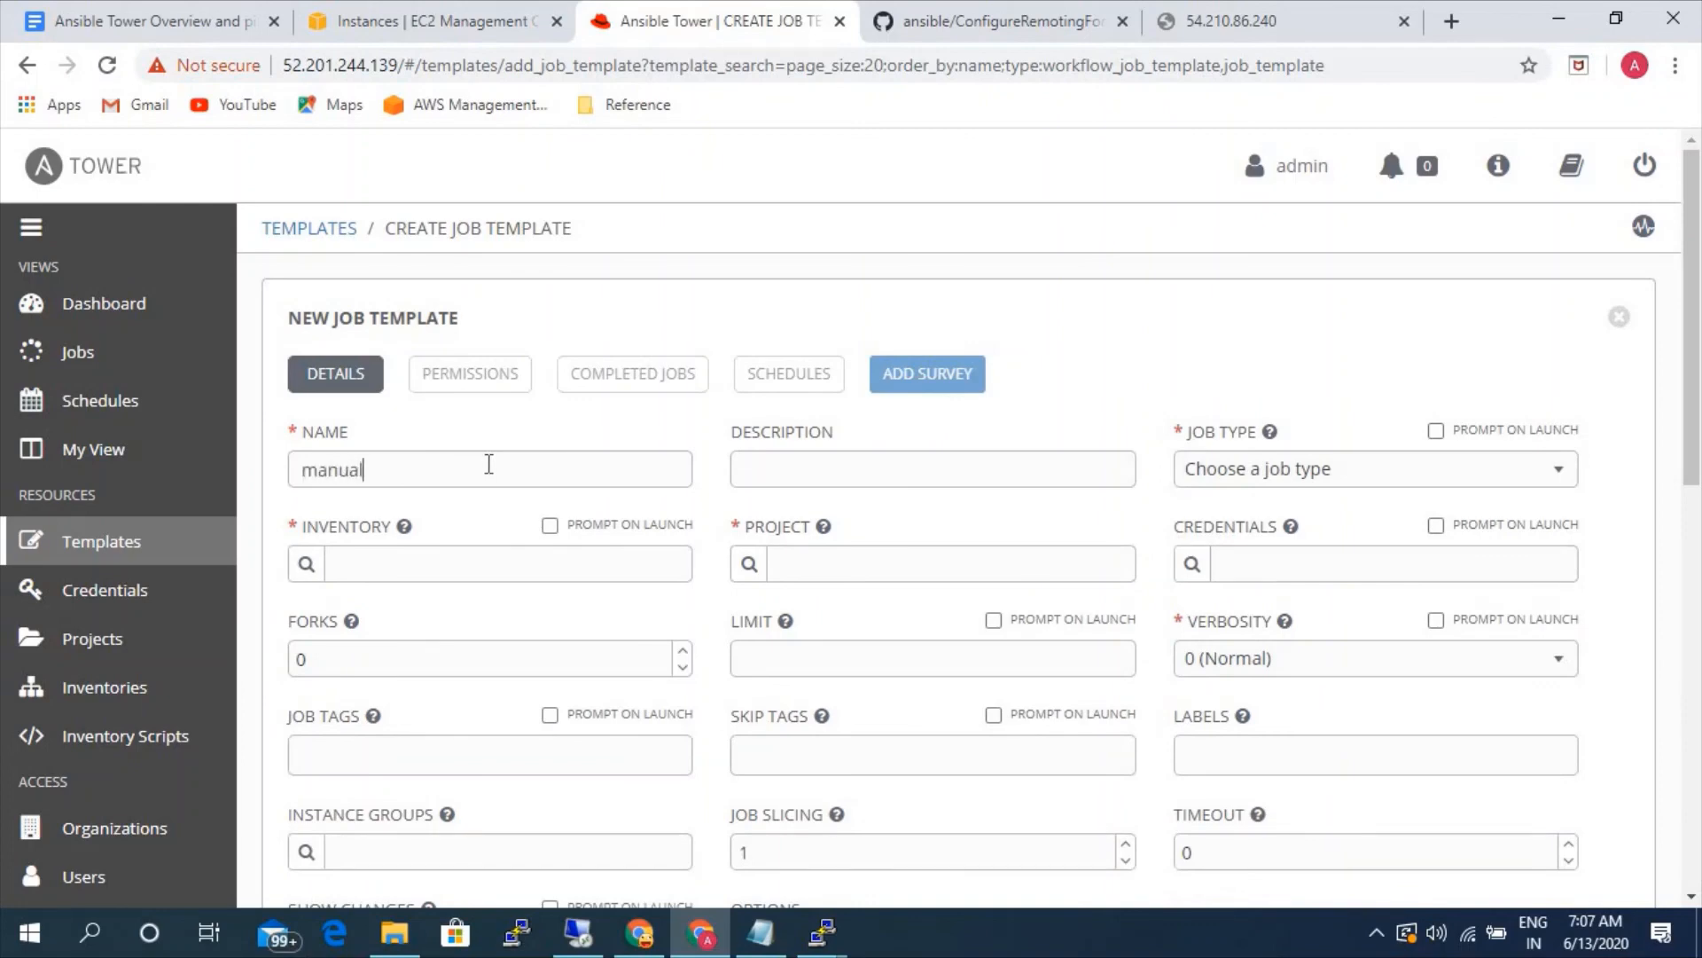
{"action": "left_click", "coordinate": [1322, 467]}
{"action": "left_click", "coordinate": [1257, 559]}
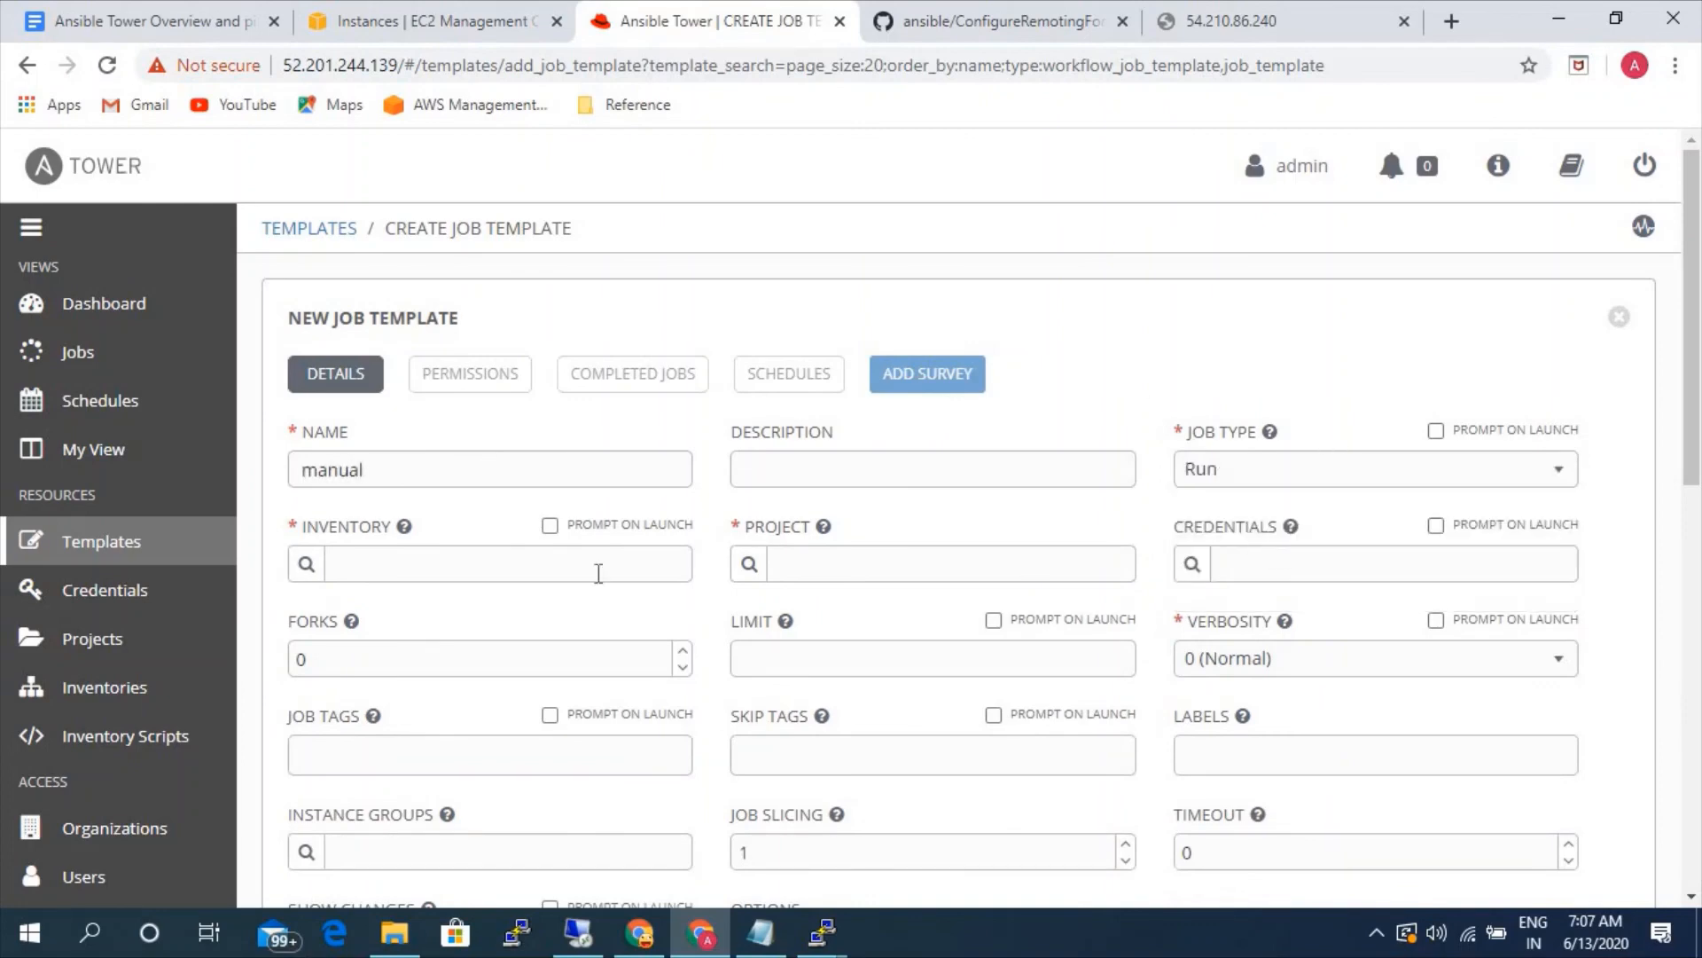
- Set the new job template's inventory to static-linux and its project to manual-apache
{"action": "left_click", "coordinate": [306, 564]}
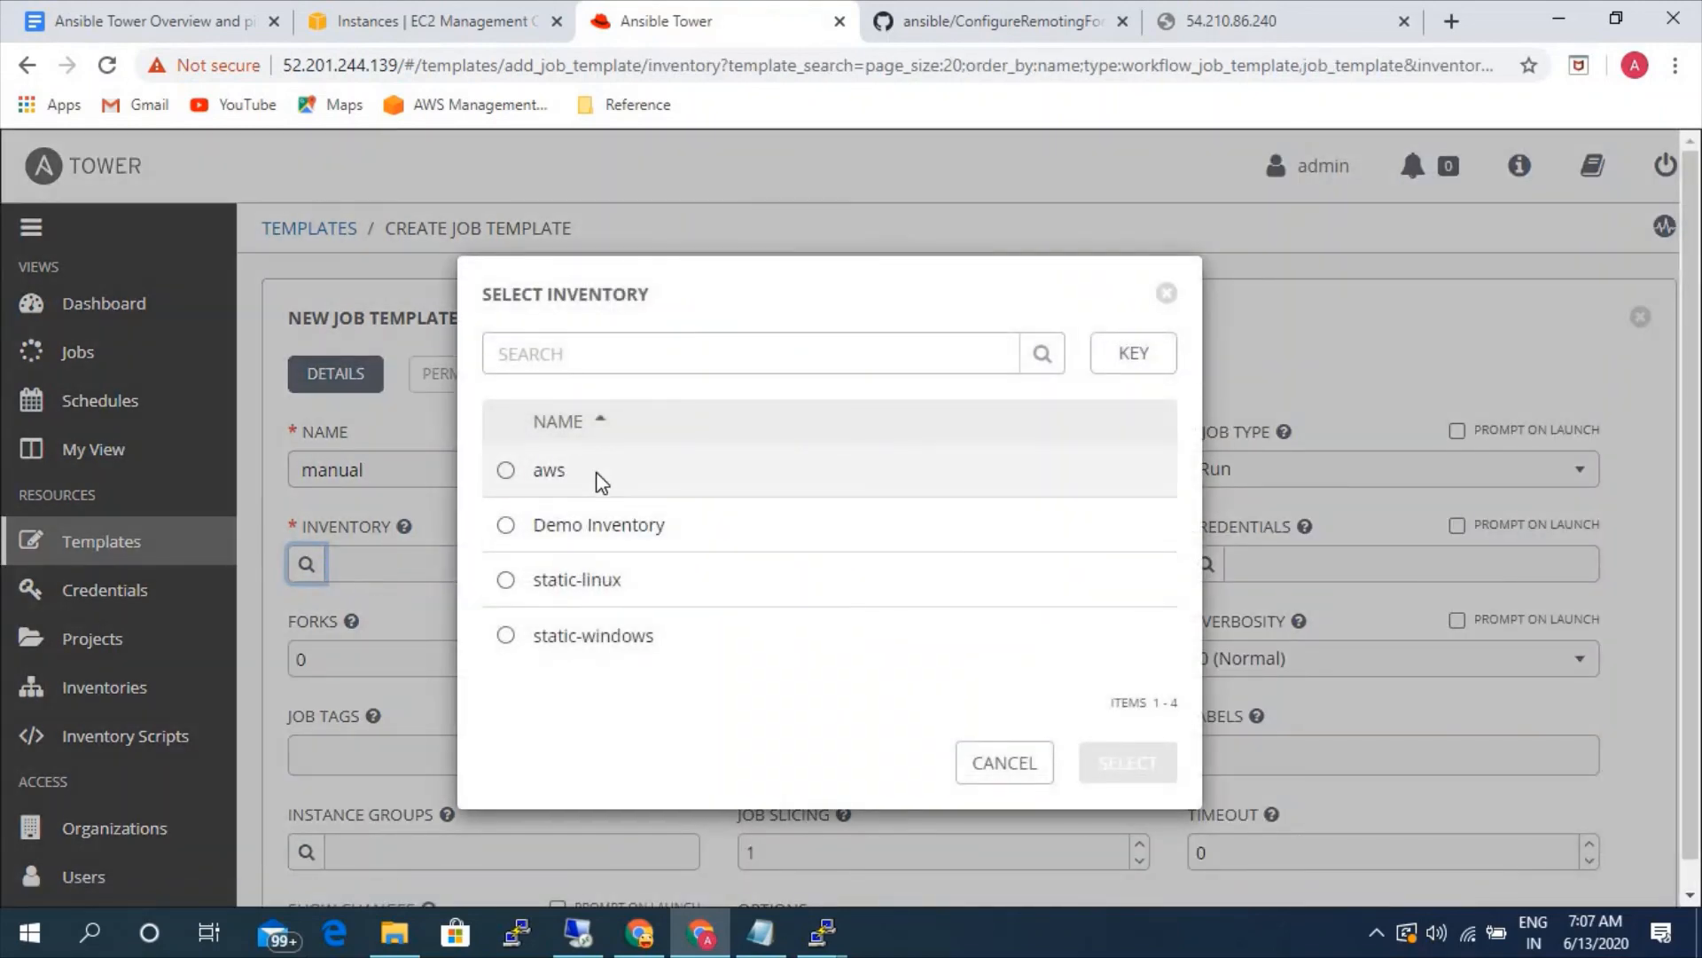
{"action": "left_click", "coordinate": [597, 581]}
{"action": "left_click", "coordinate": [1122, 764]}
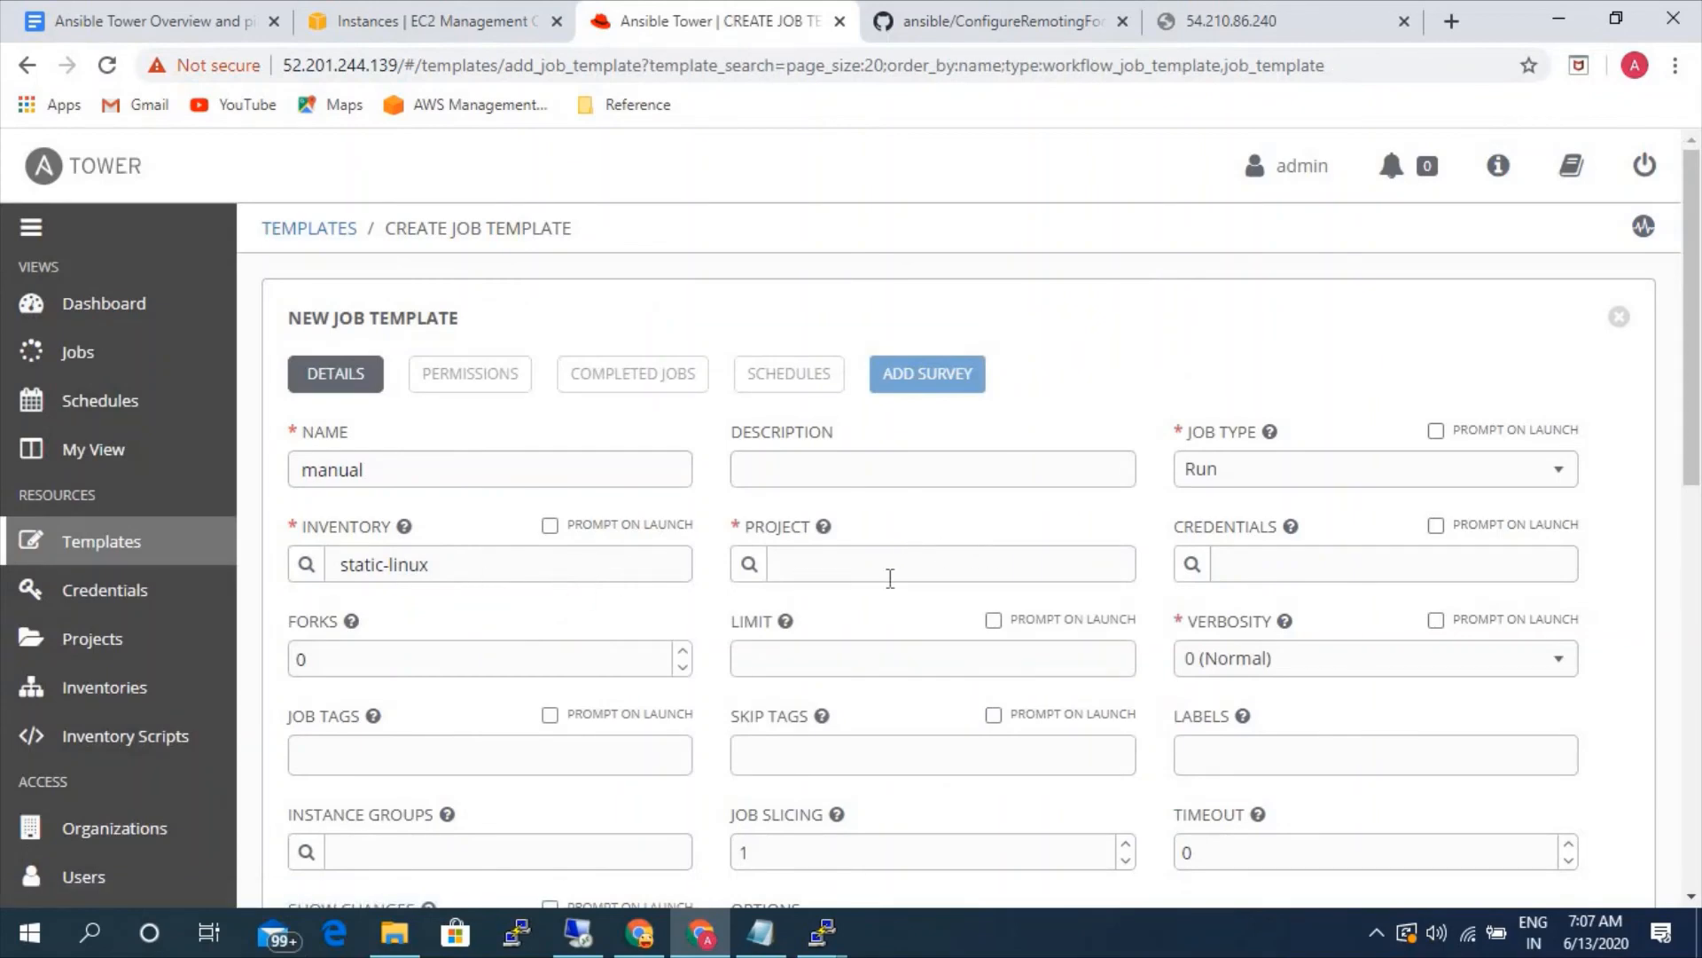
{"action": "left_click", "coordinate": [749, 564]}
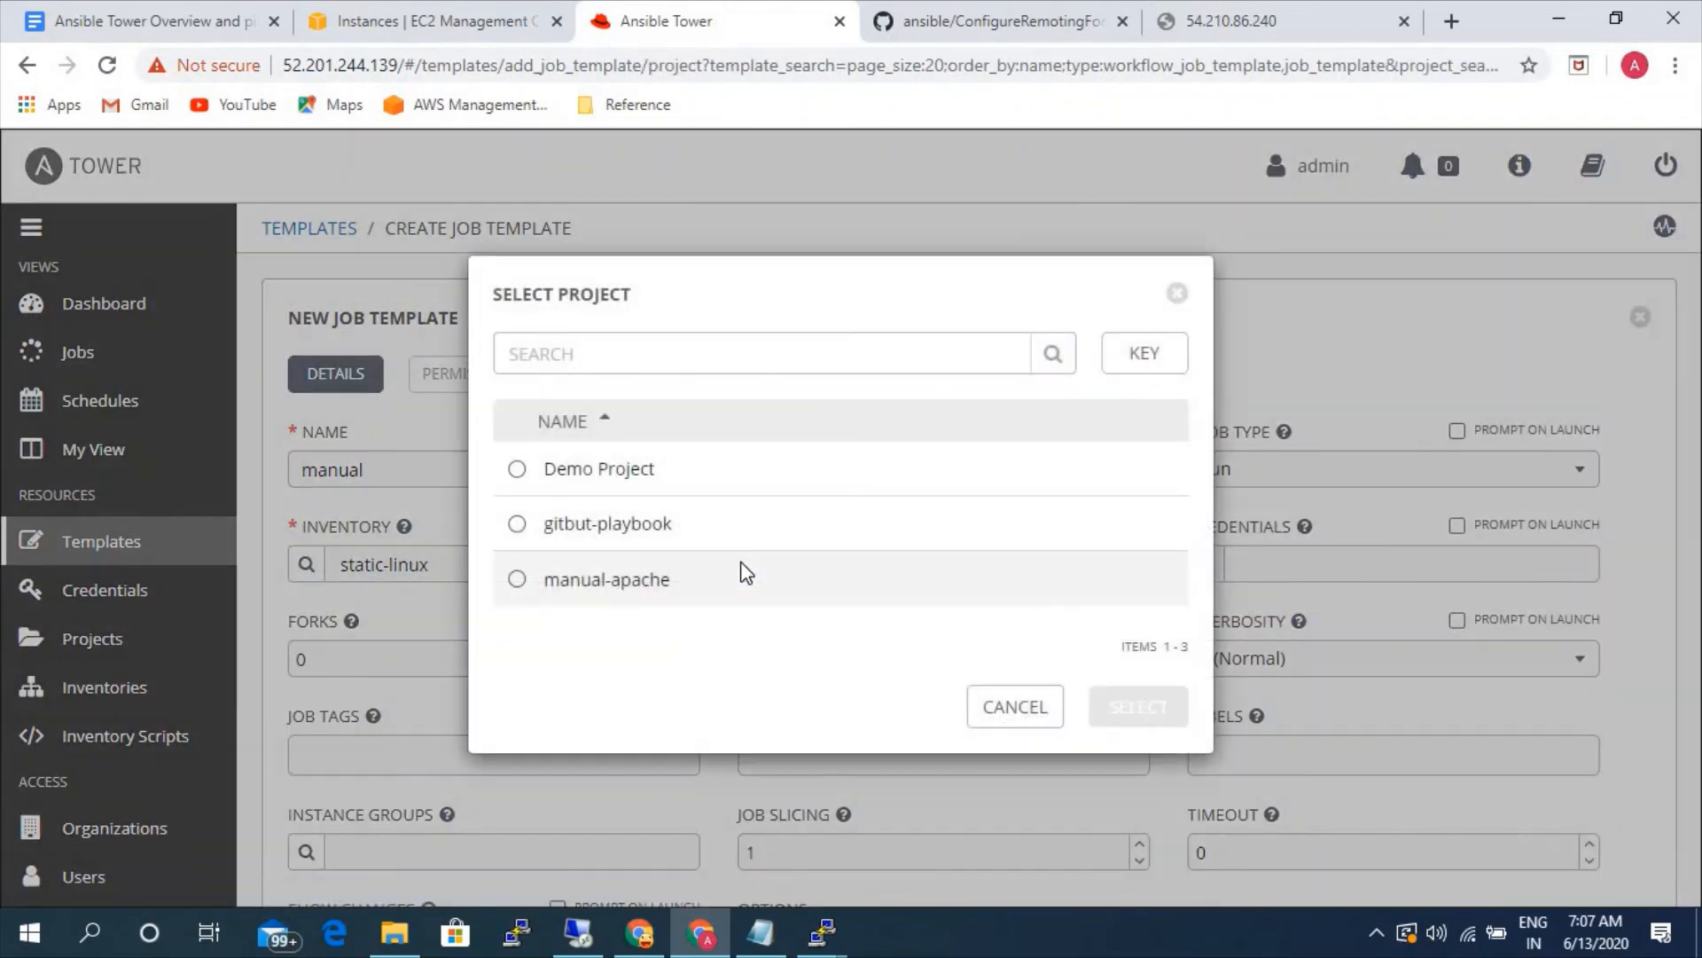
{"action": "left_click", "coordinate": [666, 580]}
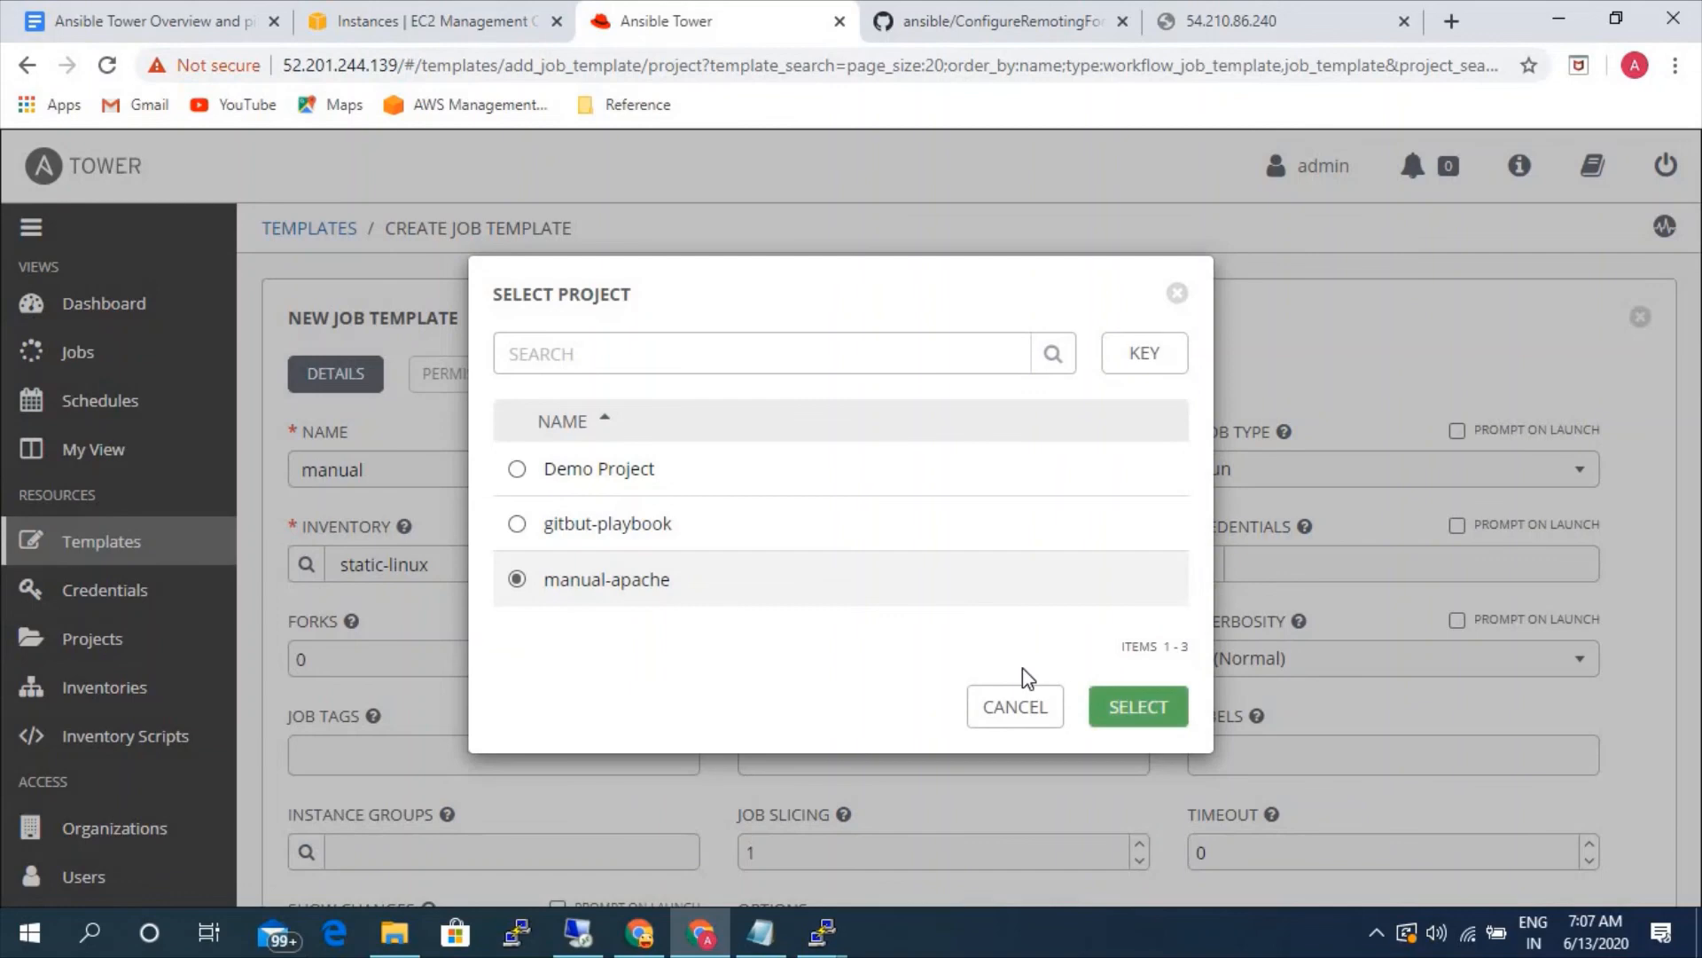
{"action": "left_click", "coordinate": [1126, 709]}
- Choose the apache.yml playbook and assign the linux machine credential to the template
{"action": "left_click", "coordinate": [1263, 568]}
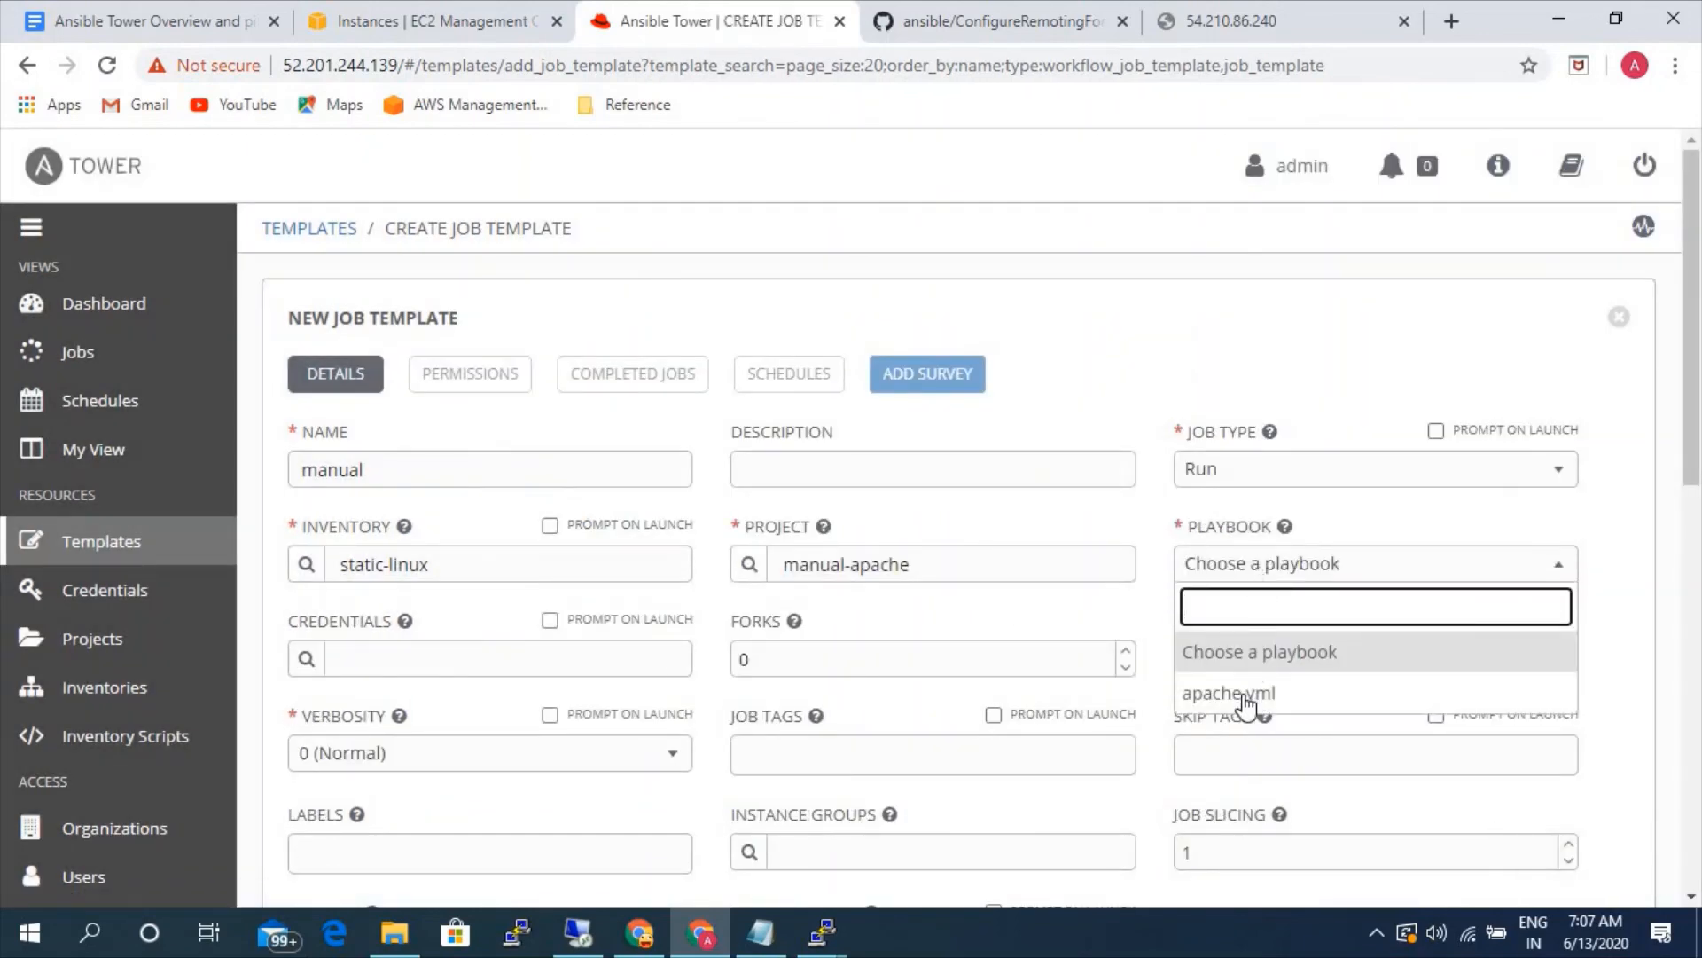
{"action": "left_click", "coordinate": [1244, 700]}
{"action": "left_click", "coordinate": [321, 659]}
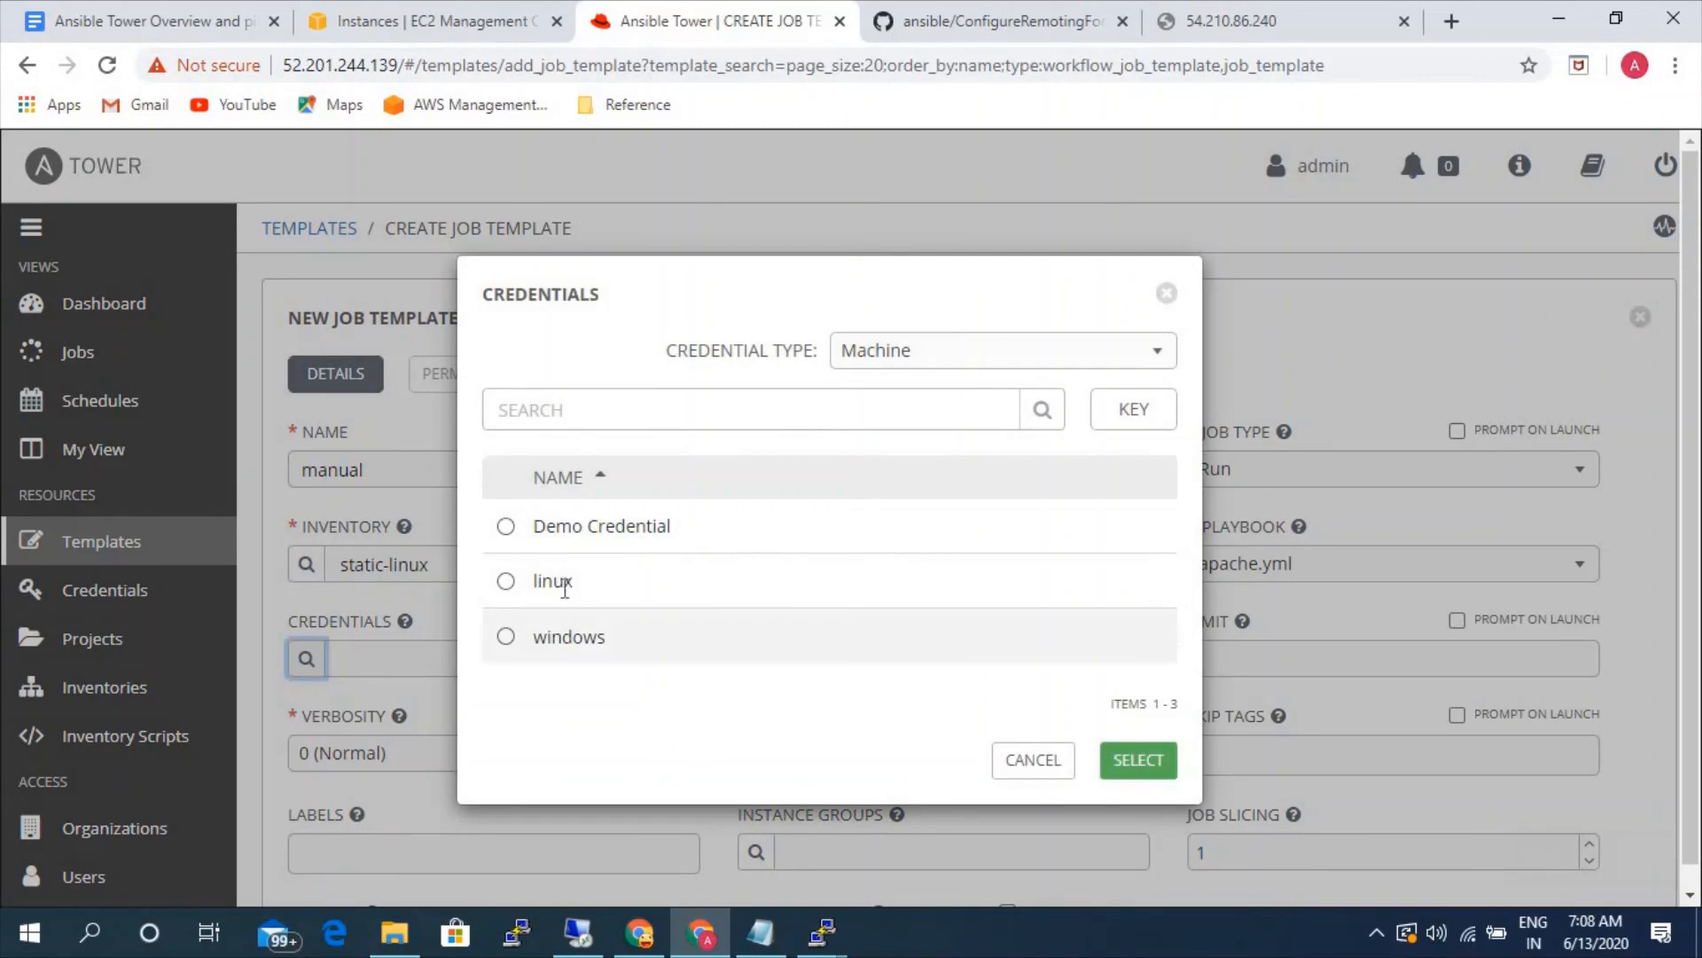
{"action": "left_click", "coordinate": [562, 584]}
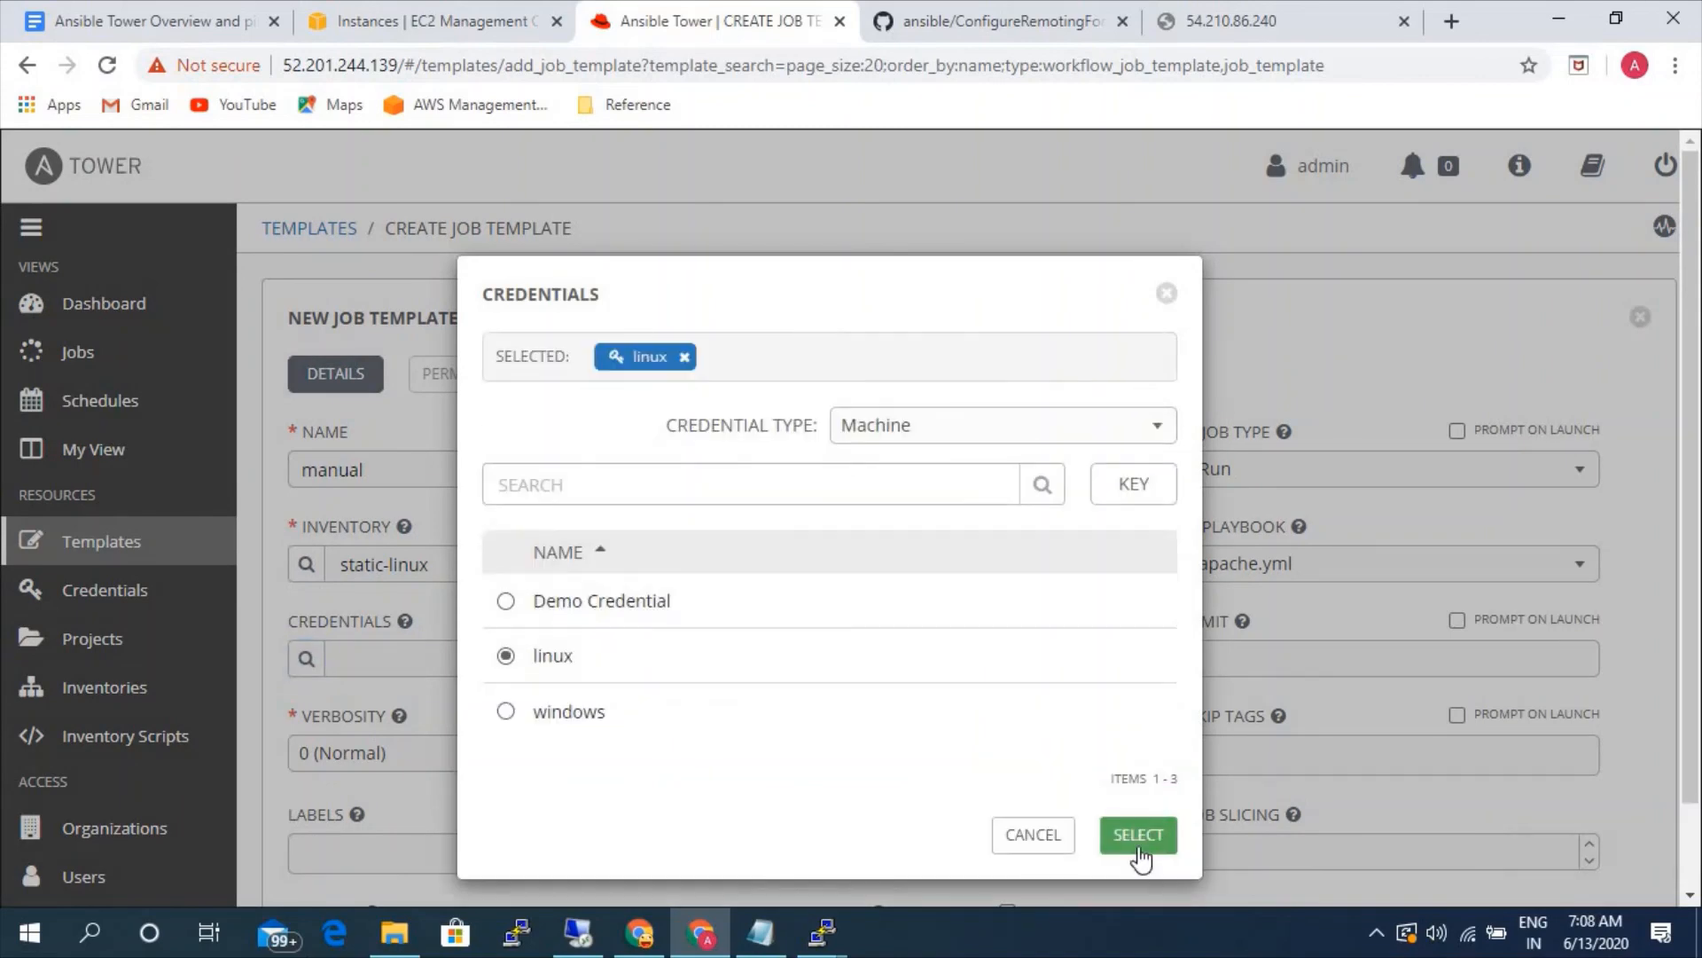
{"action": "left_click", "coordinate": [1138, 832]}
- Set the template's verbosity to 3 (Debug), enable privilege escalation, and save the template
{"action": "scroll", "coordinate": [1075, 726], "scroll_direction": "down", "scroll_amount": 3}
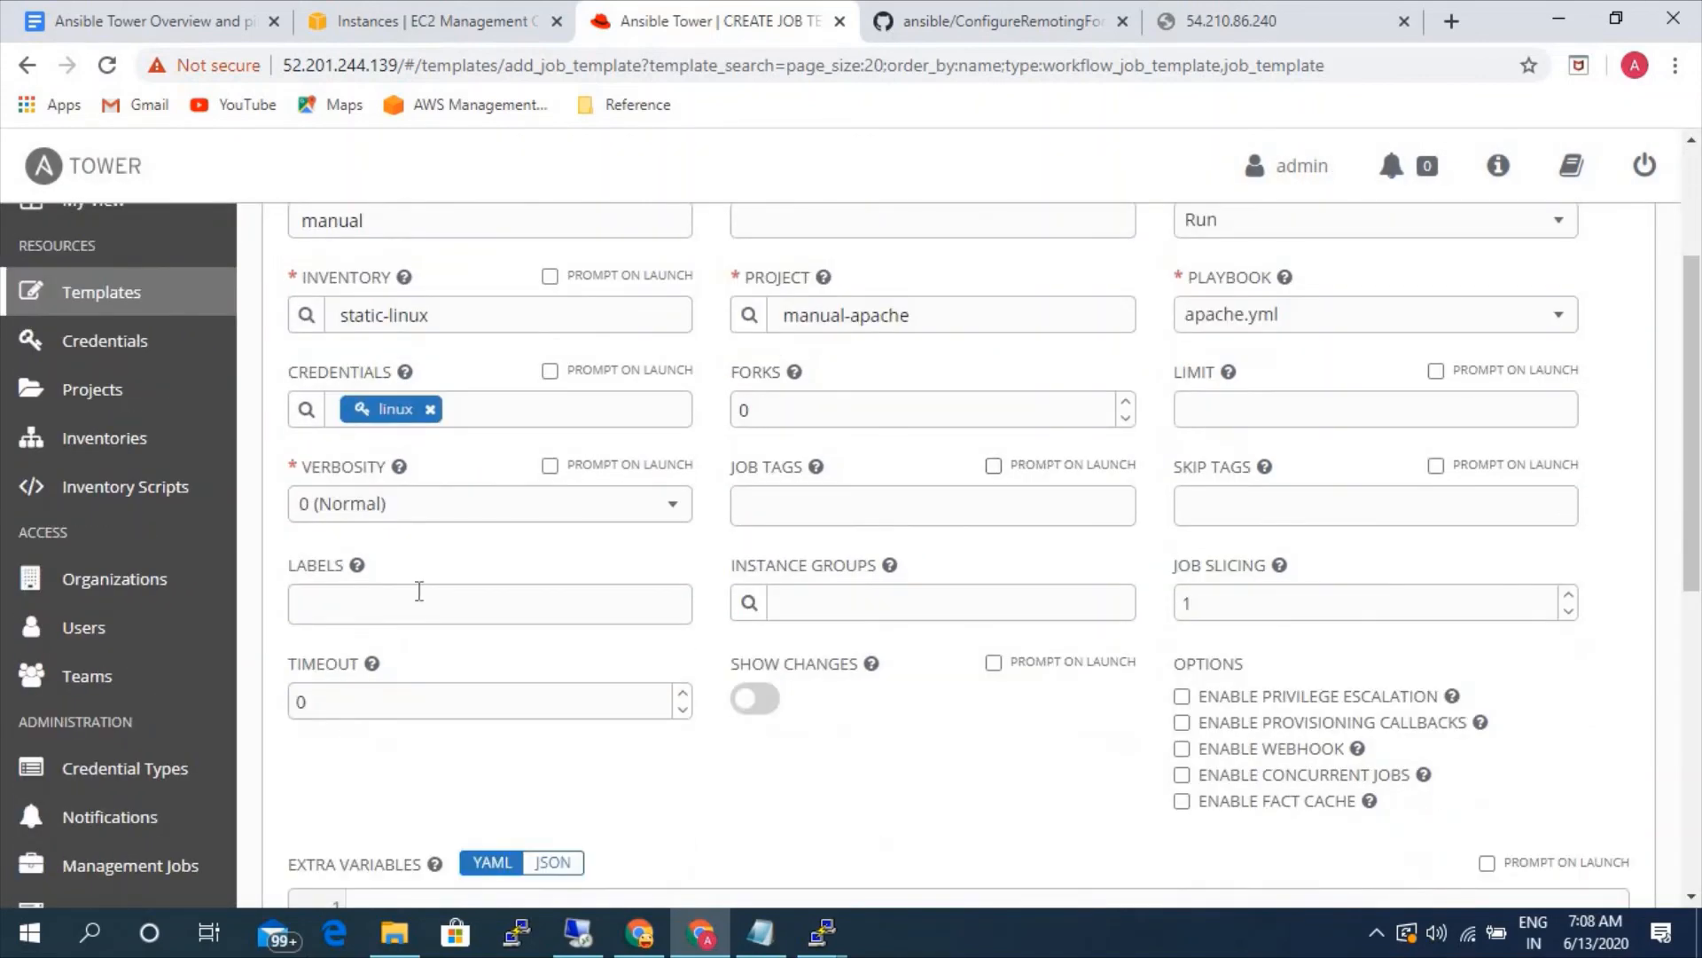
{"action": "left_click", "coordinate": [532, 507]}
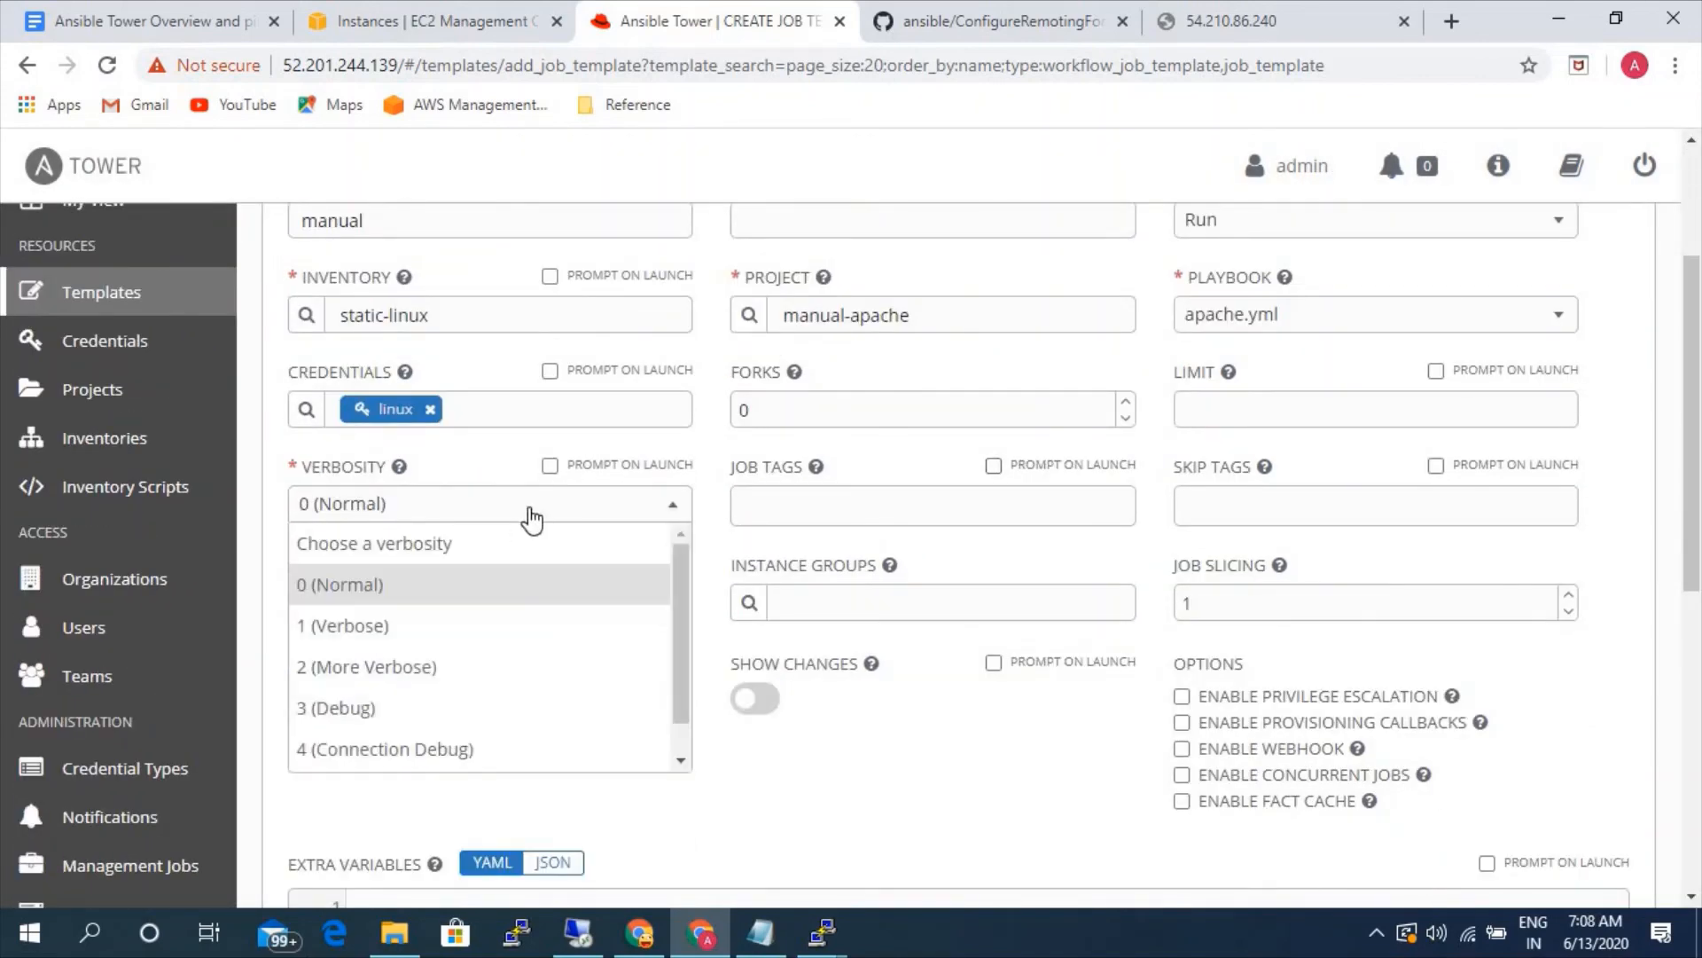
{"action": "left_click", "coordinate": [368, 710]}
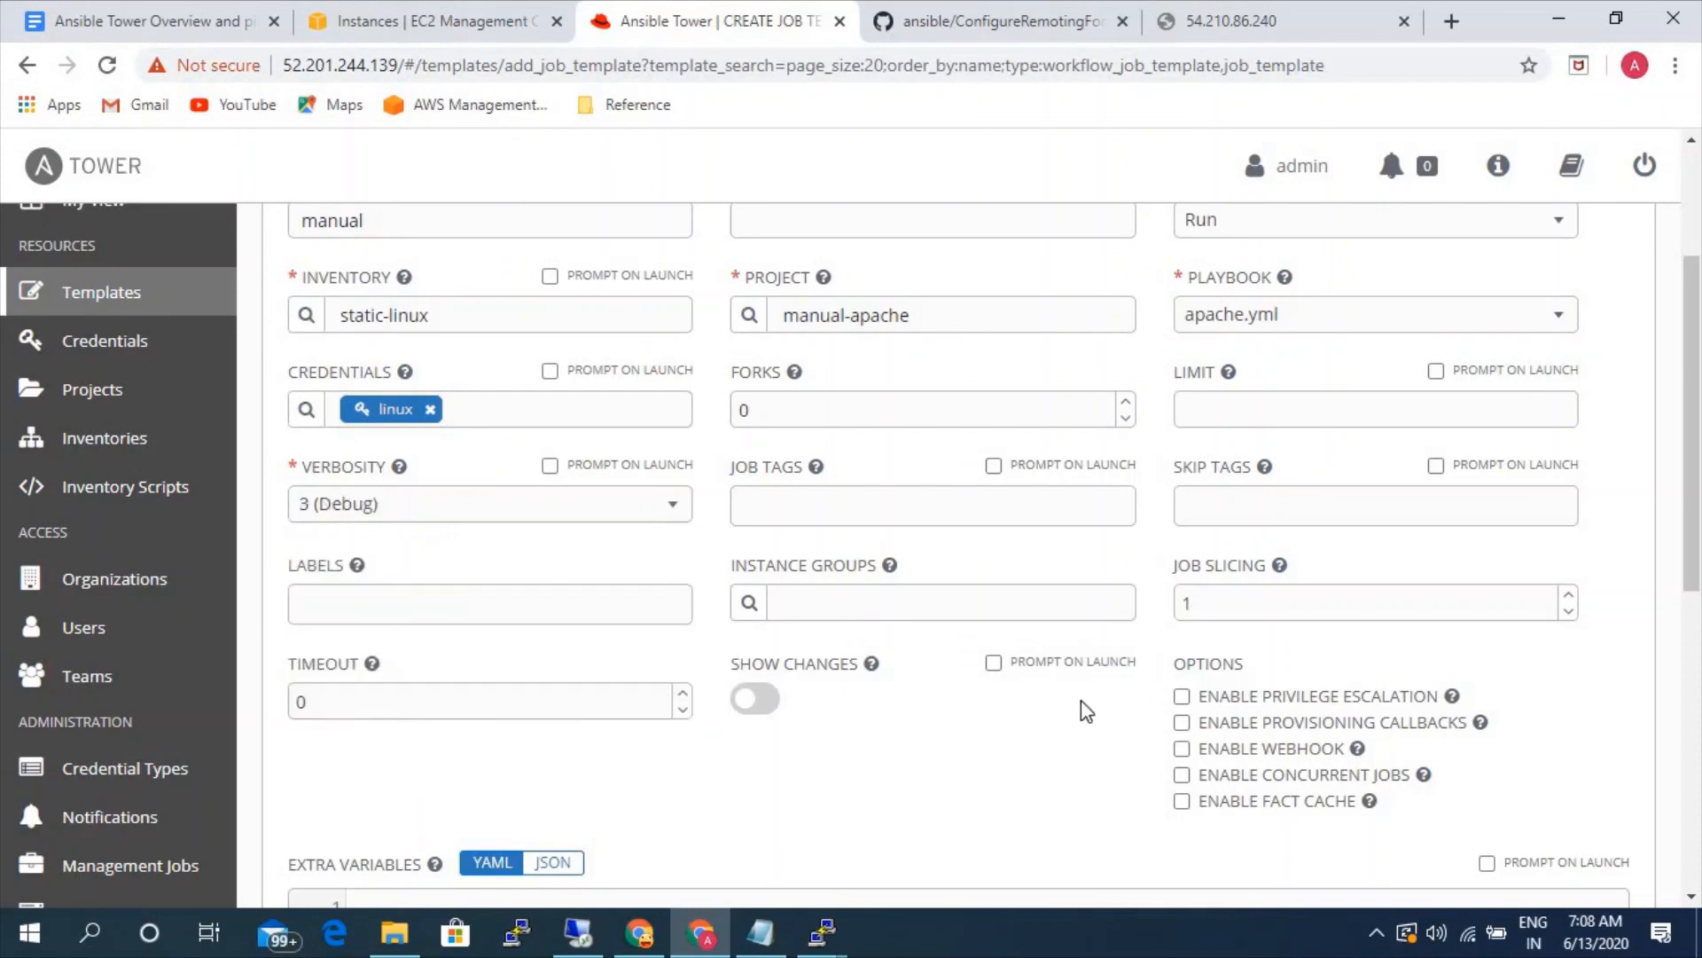
{"action": "scroll", "coordinate": [1081, 701], "scroll_direction": "down", "scroll_amount": 3}
{"action": "left_click", "coordinate": [1183, 449]}
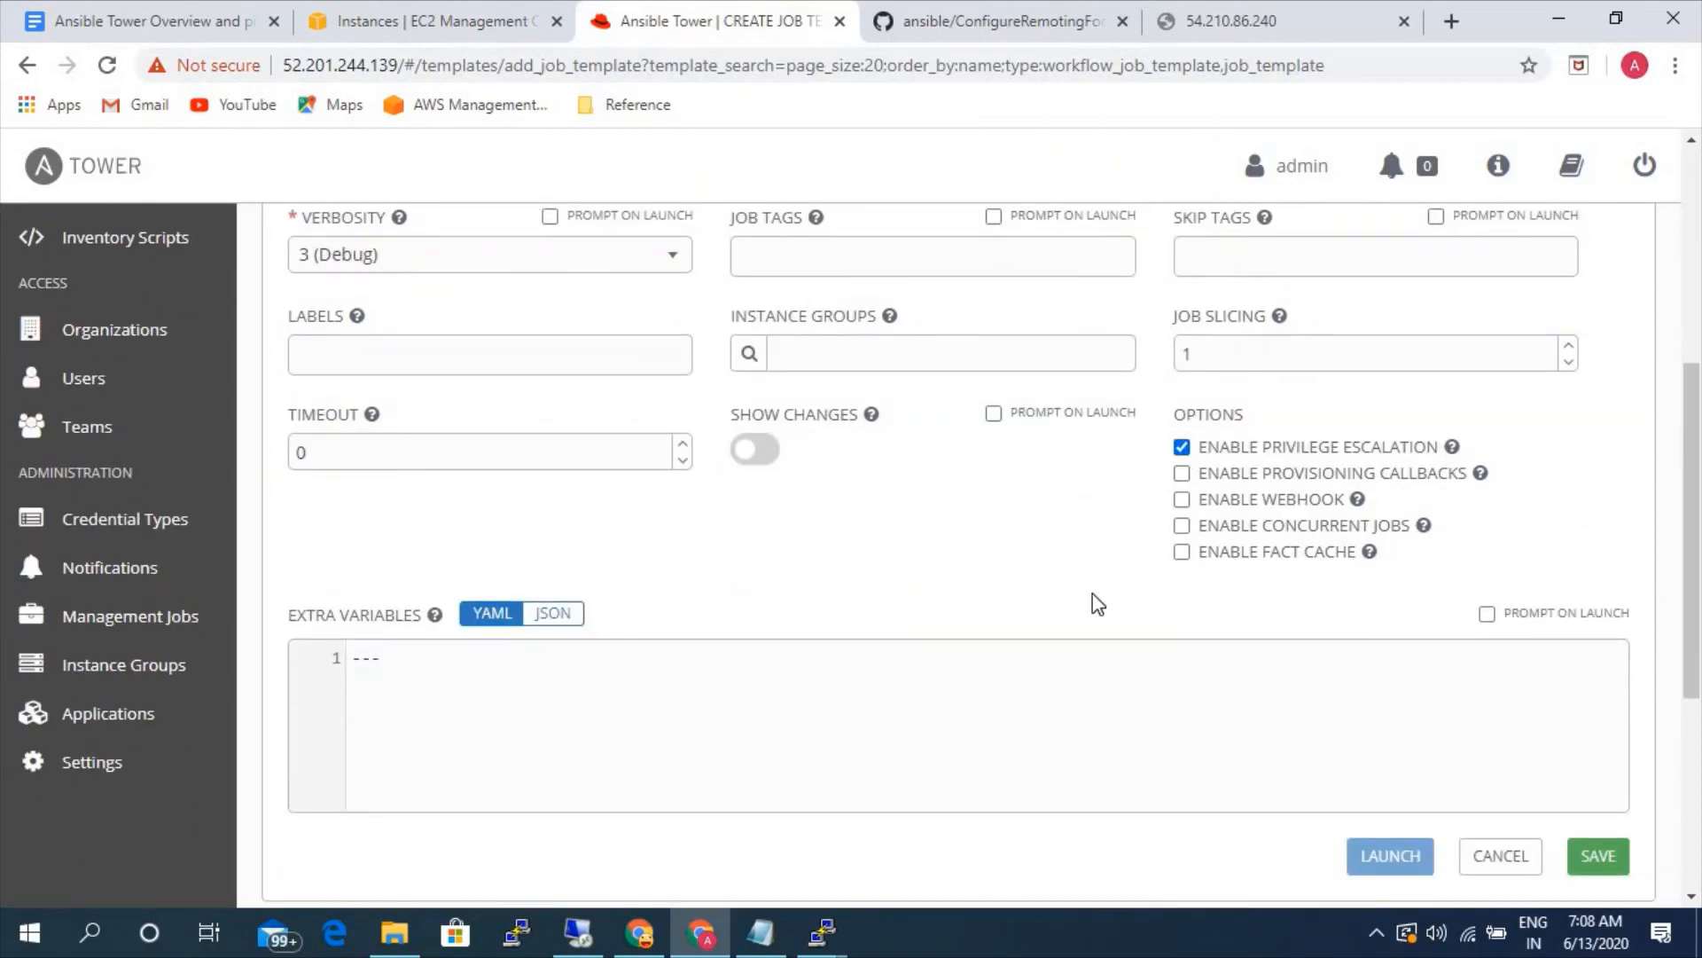
{"action": "left_click", "coordinate": [1577, 856]}
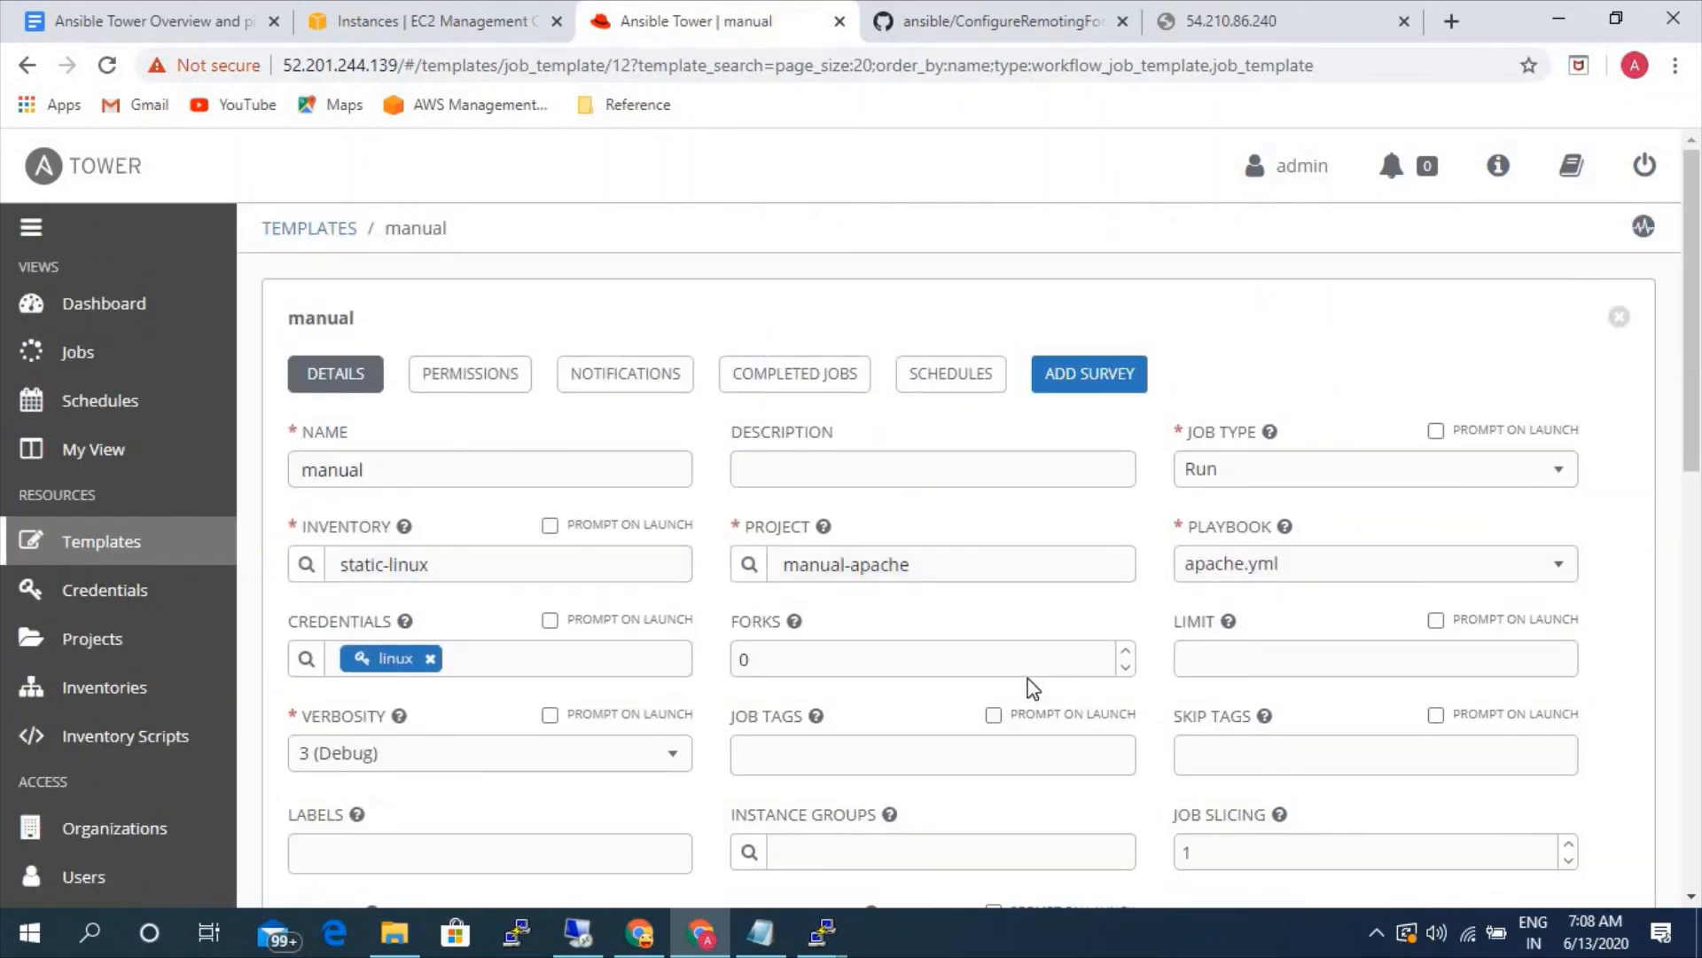
- Launch a job from the saved manual template
{"action": "scroll", "coordinate": [1036, 689], "scroll_direction": "down", "scroll_amount": 3}
{"action": "scroll", "coordinate": [1153, 683], "scroll_direction": "down", "scroll_amount": 6}
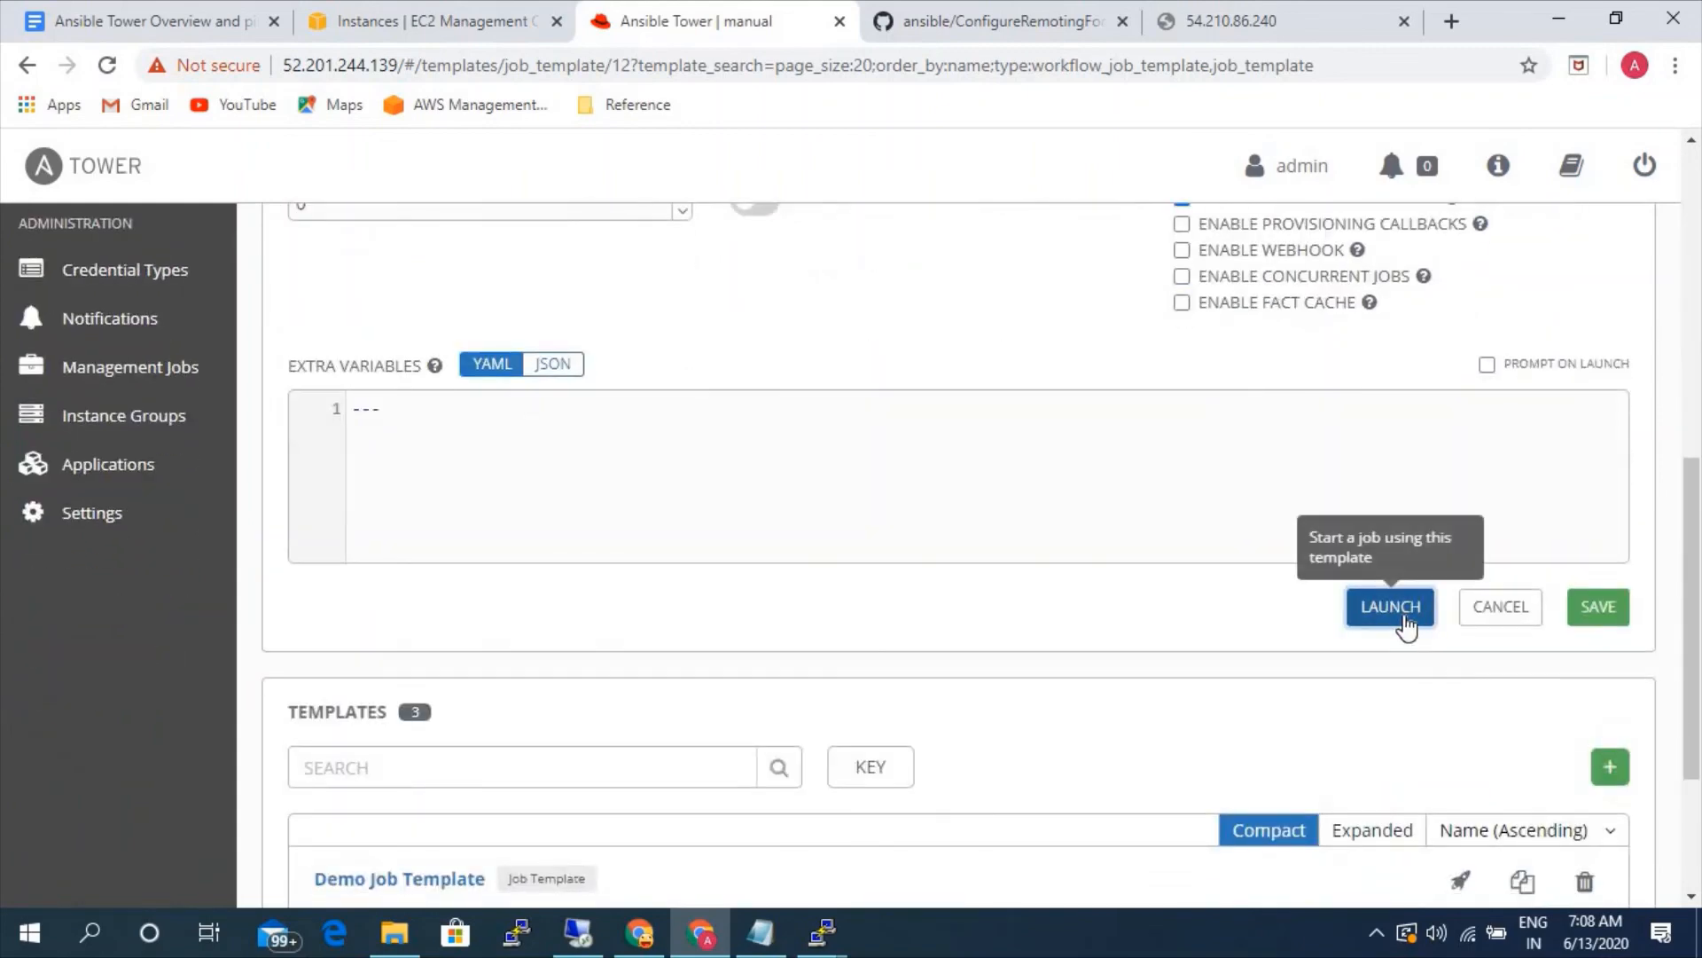
{"action": "left_click", "coordinate": [1405, 618]}
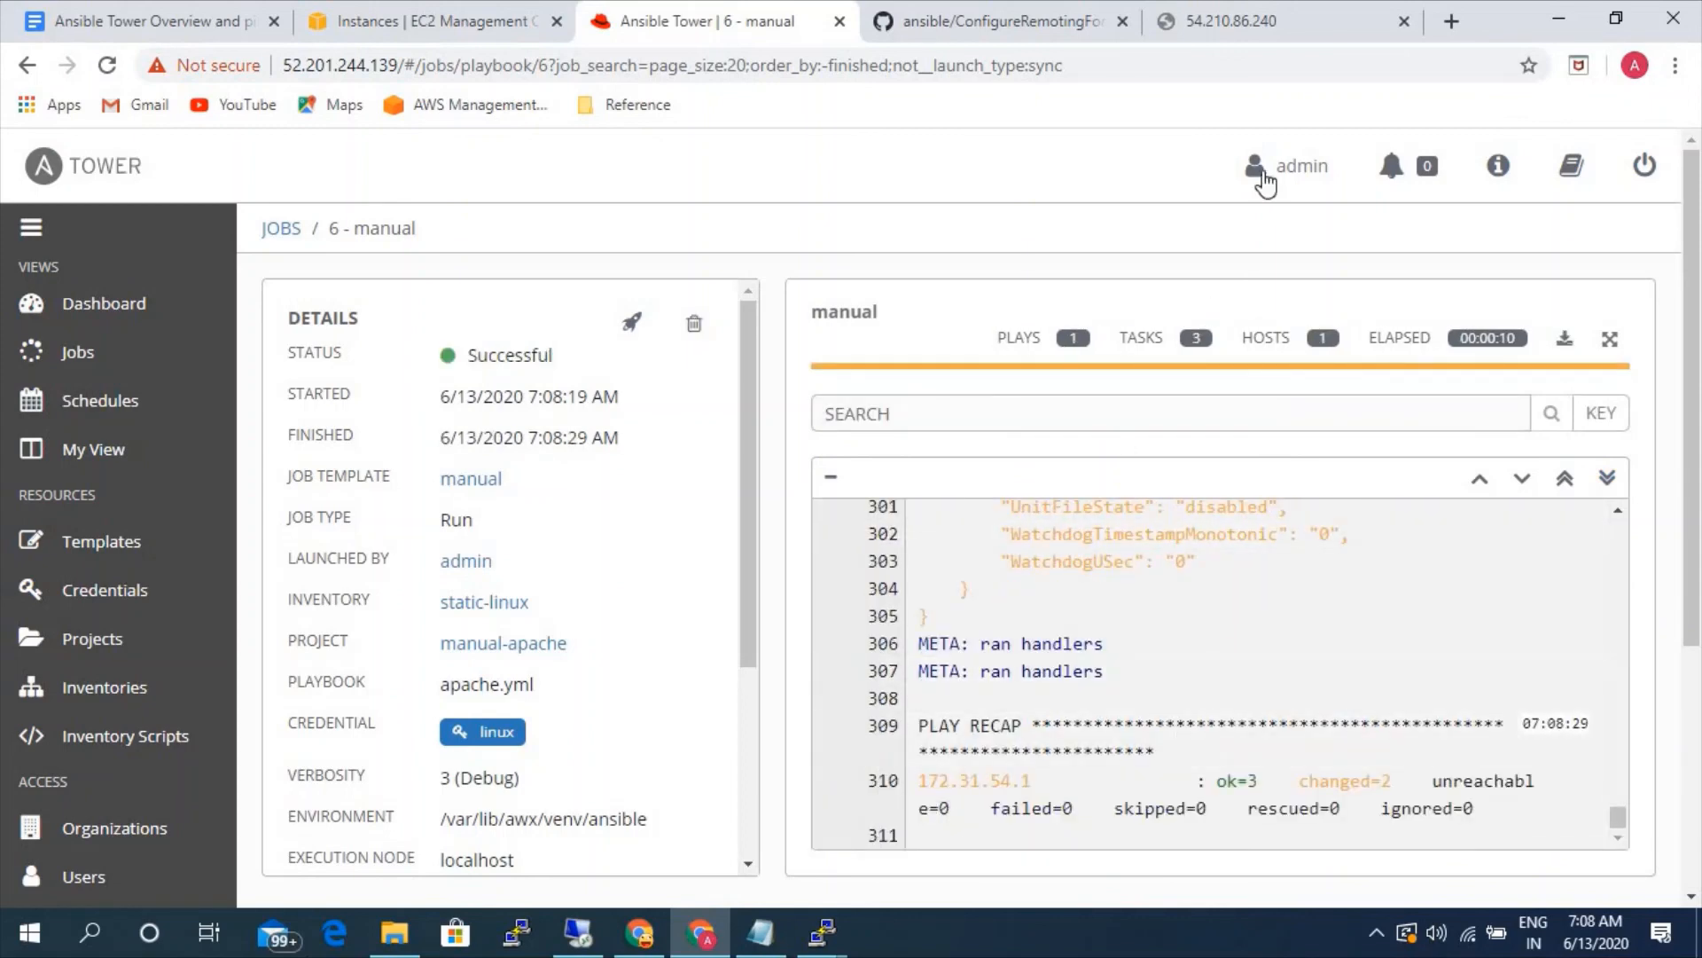
- Reload the target server's web page to check Apache, and return to the manual job's page in Ansible Tower
{"action": "left_click", "coordinate": [1236, 17]}
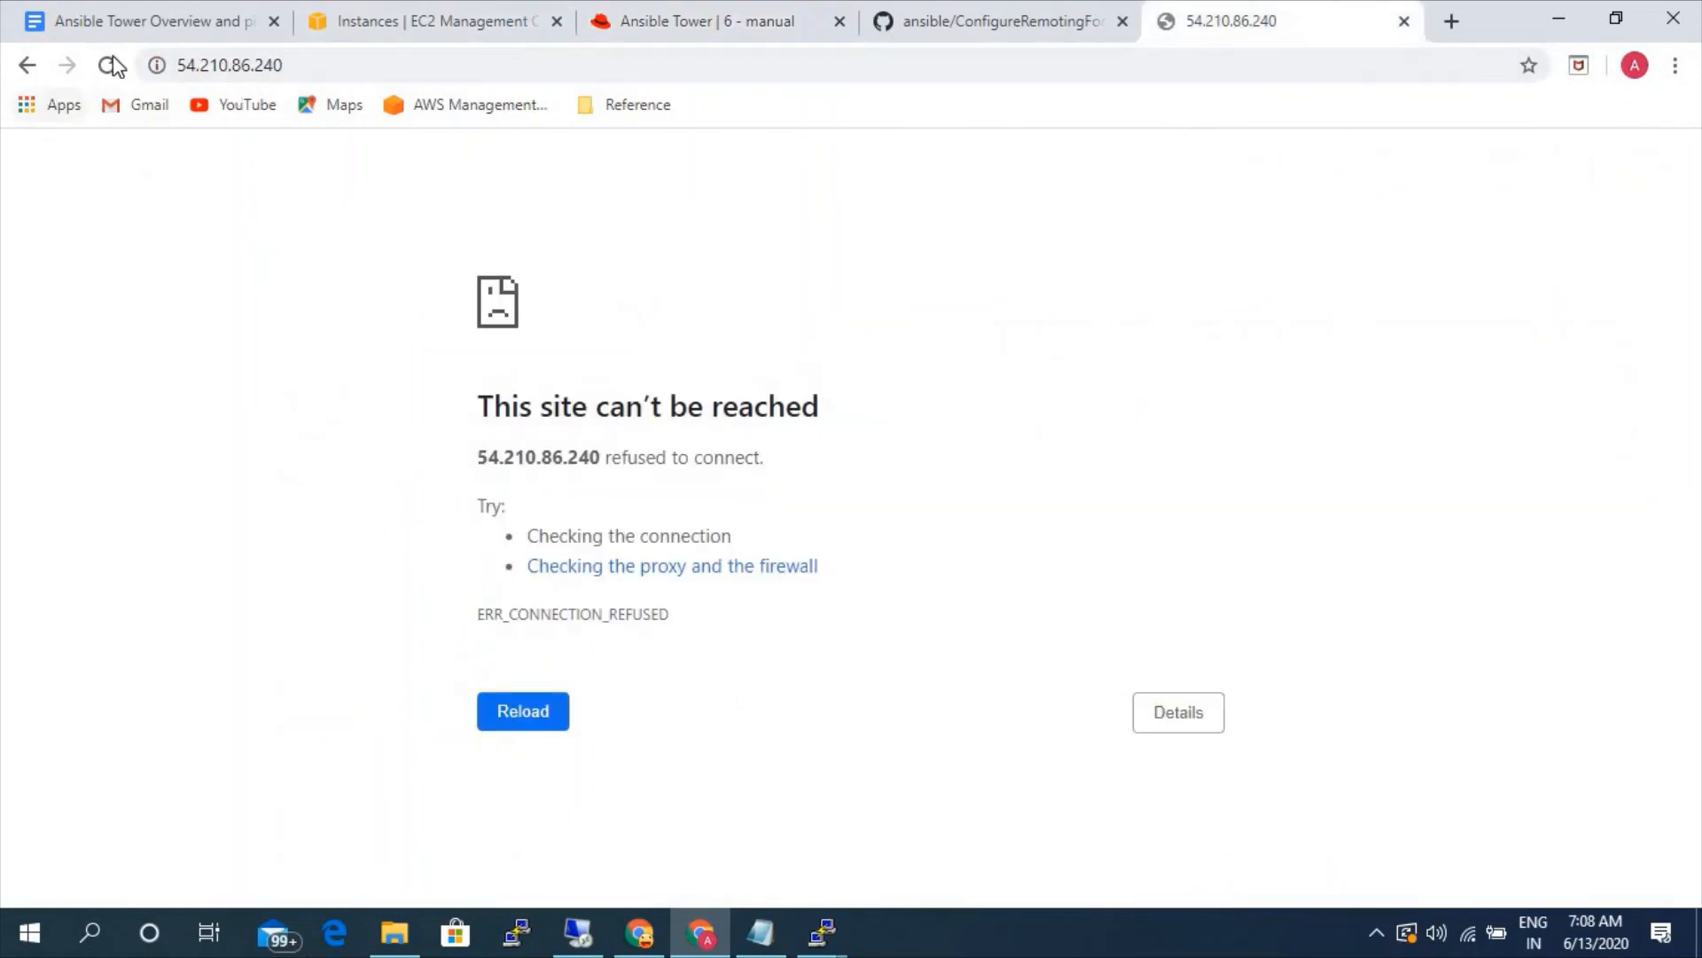
{"action": "key", "text": "F5"}
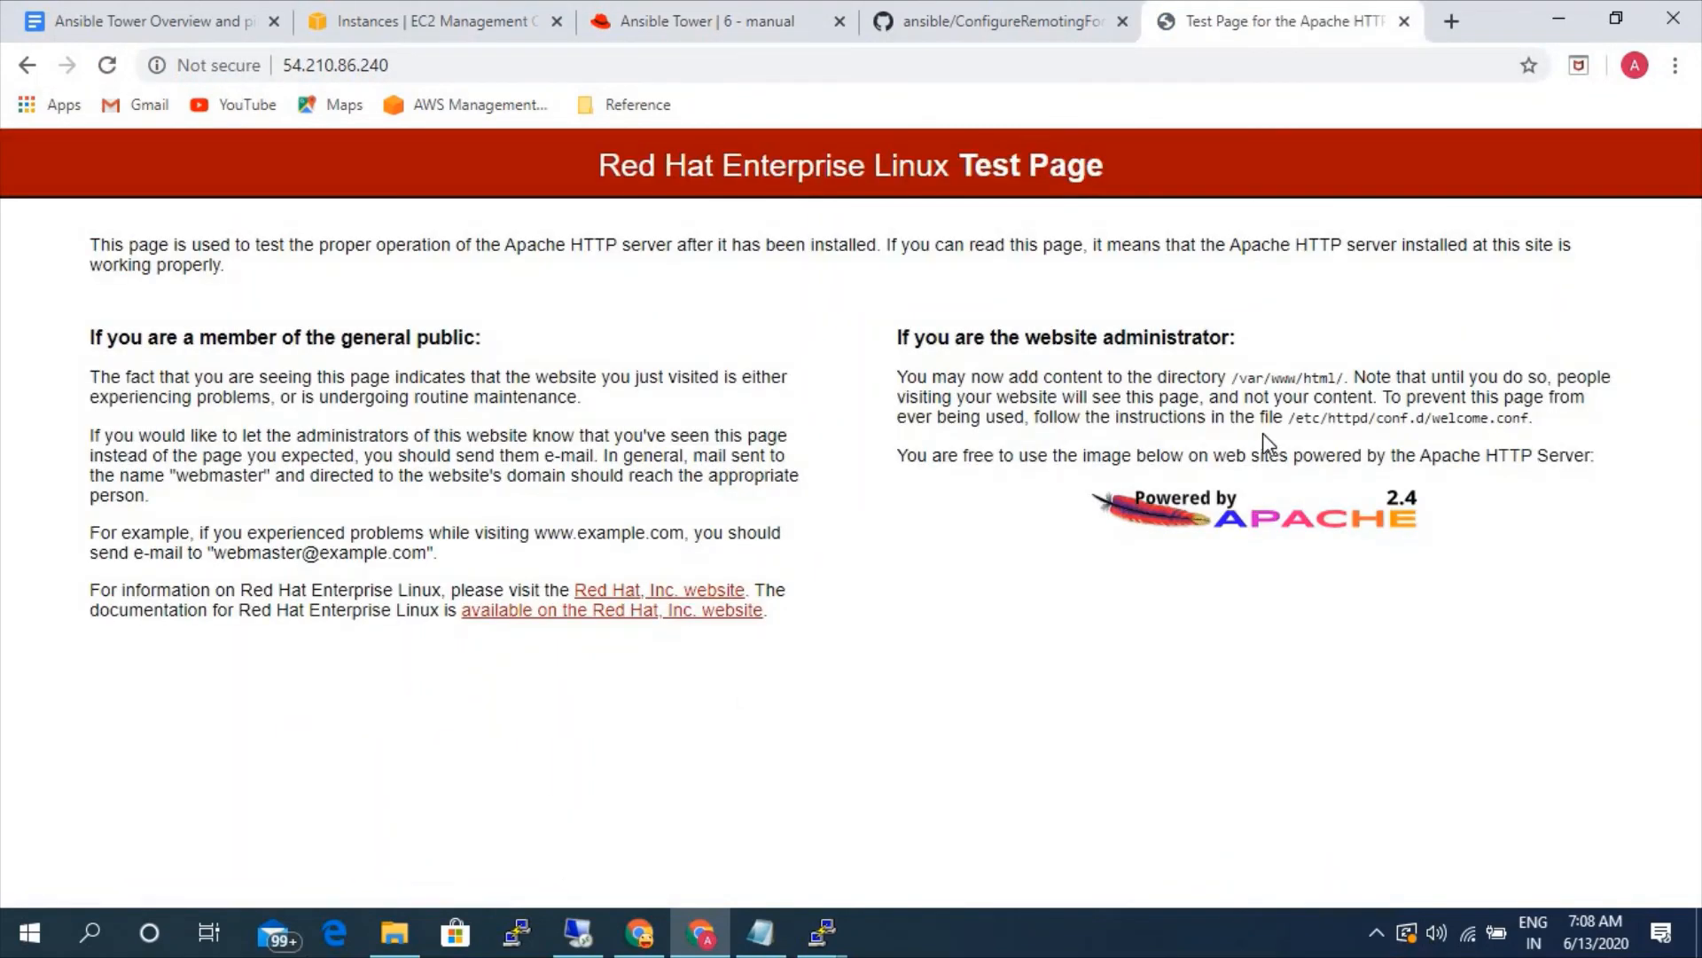
{"action": "left_click", "coordinate": [709, 21]}
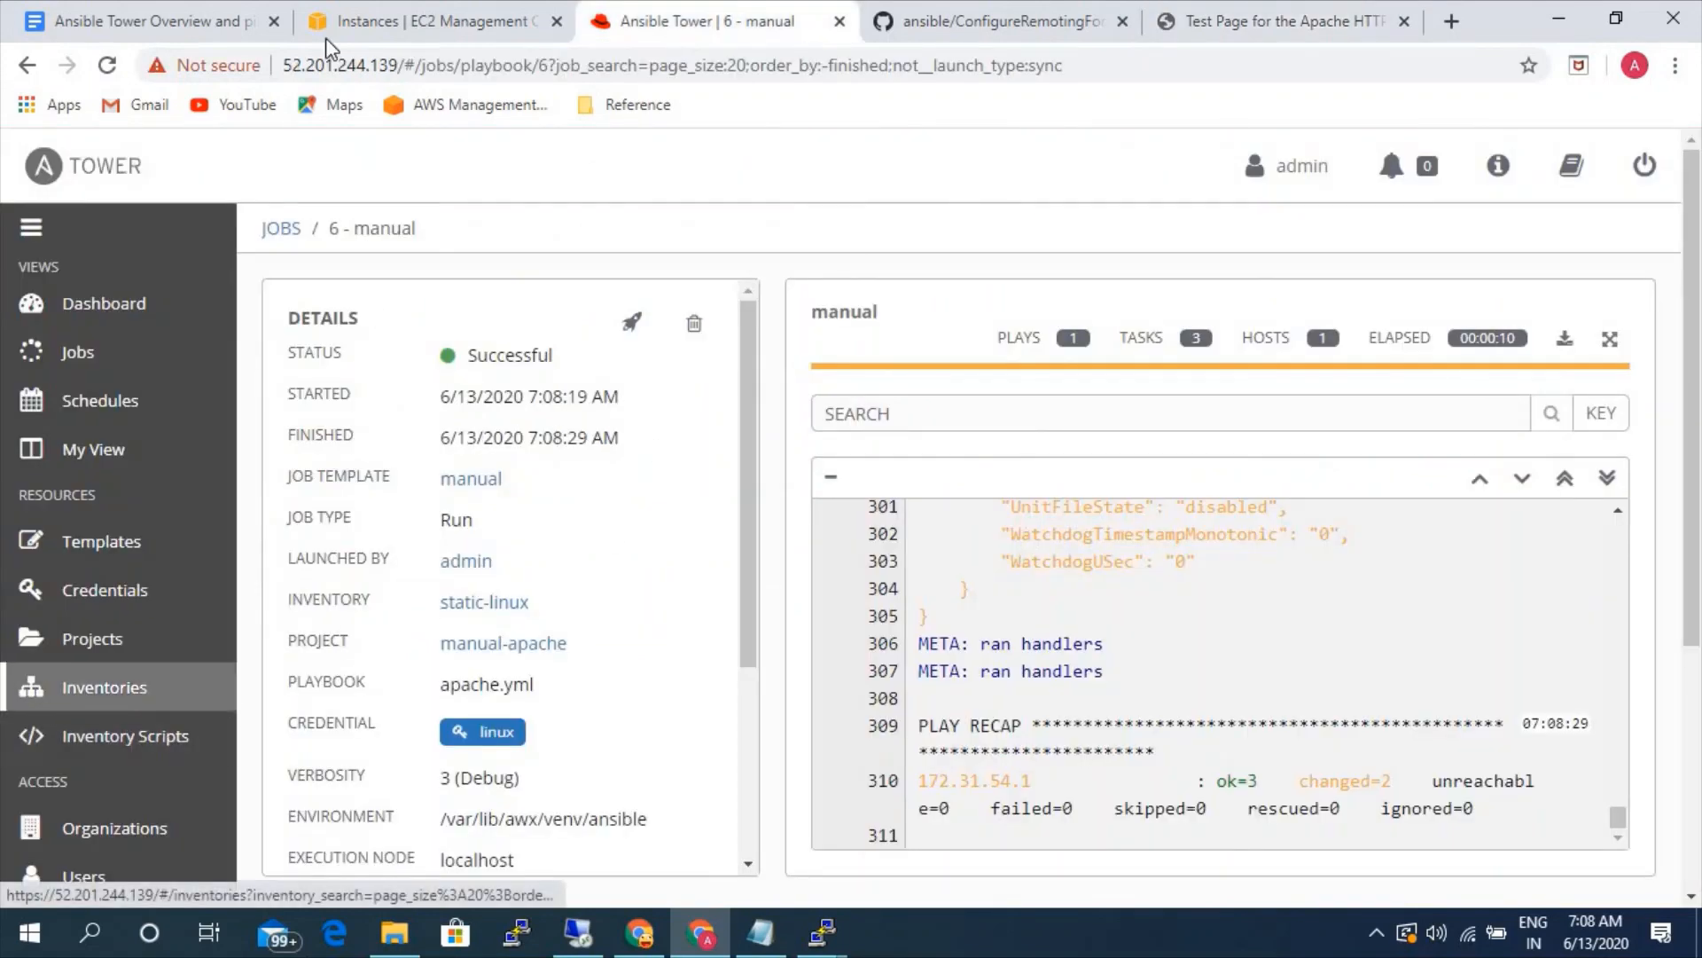
- Review the Google Docs notes on the Tower dashboard, inventory, Windows server configuration, ping tests and playbook execution
{"action": "left_click", "coordinate": [186, 19]}
{"action": "scroll", "coordinate": [757, 506], "scroll_direction": "up", "scroll_amount": 10}
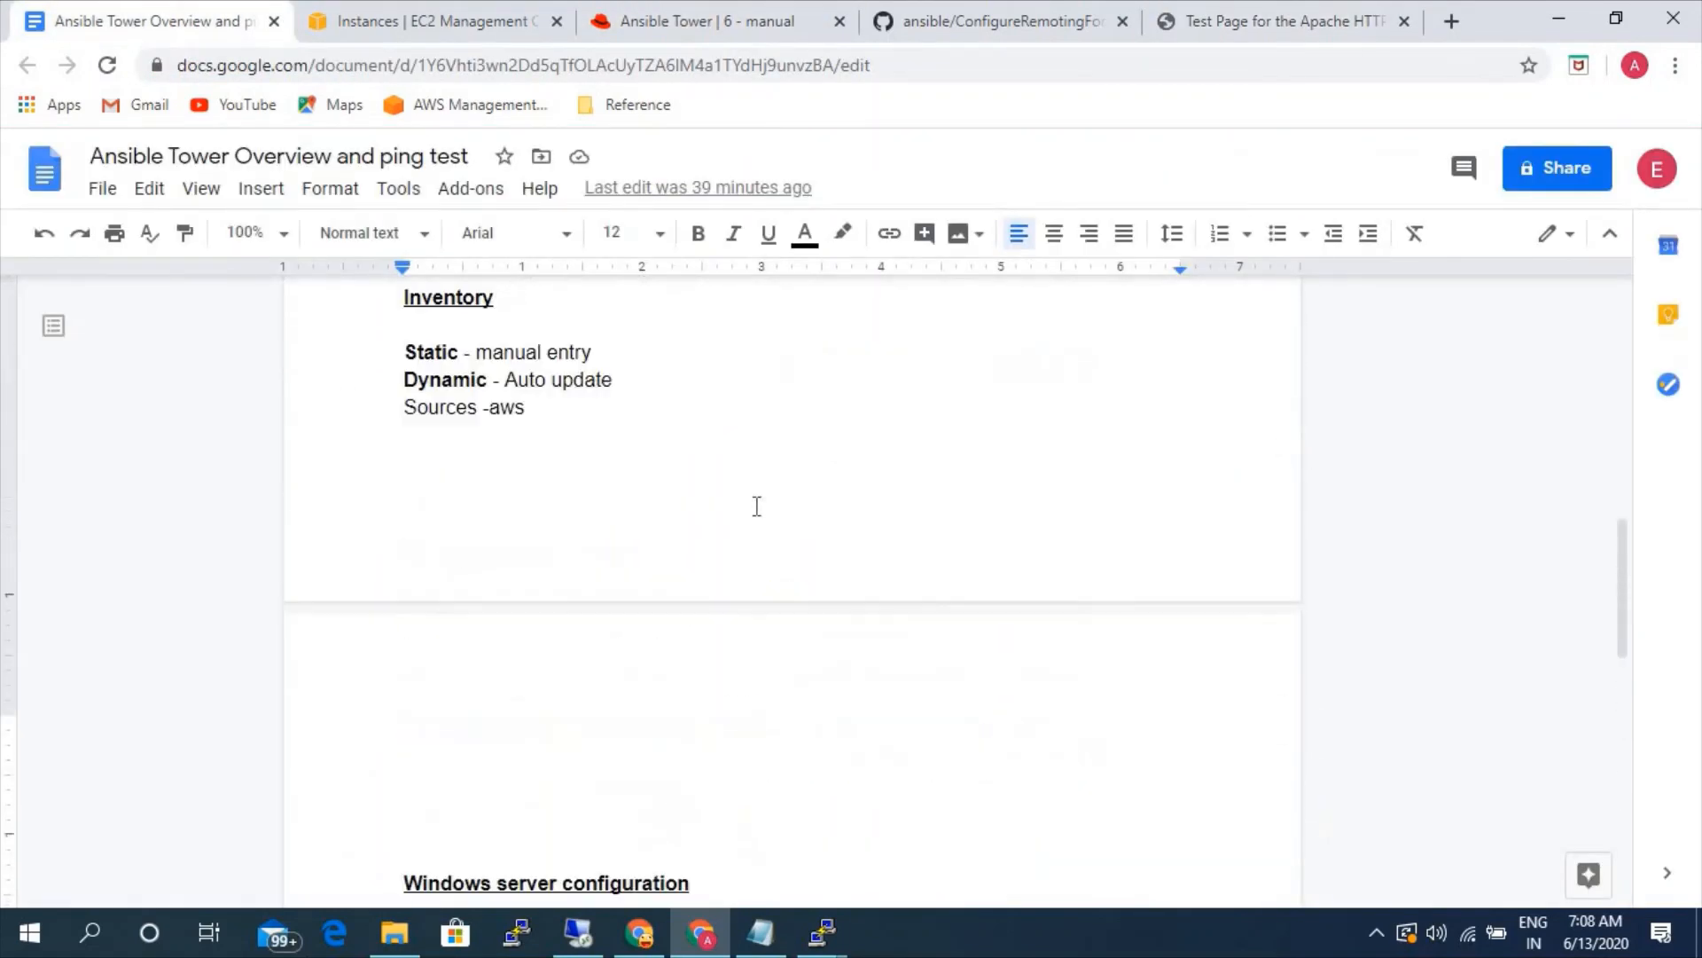
{"action": "scroll", "coordinate": [756, 506], "scroll_direction": "up", "scroll_amount": 1}
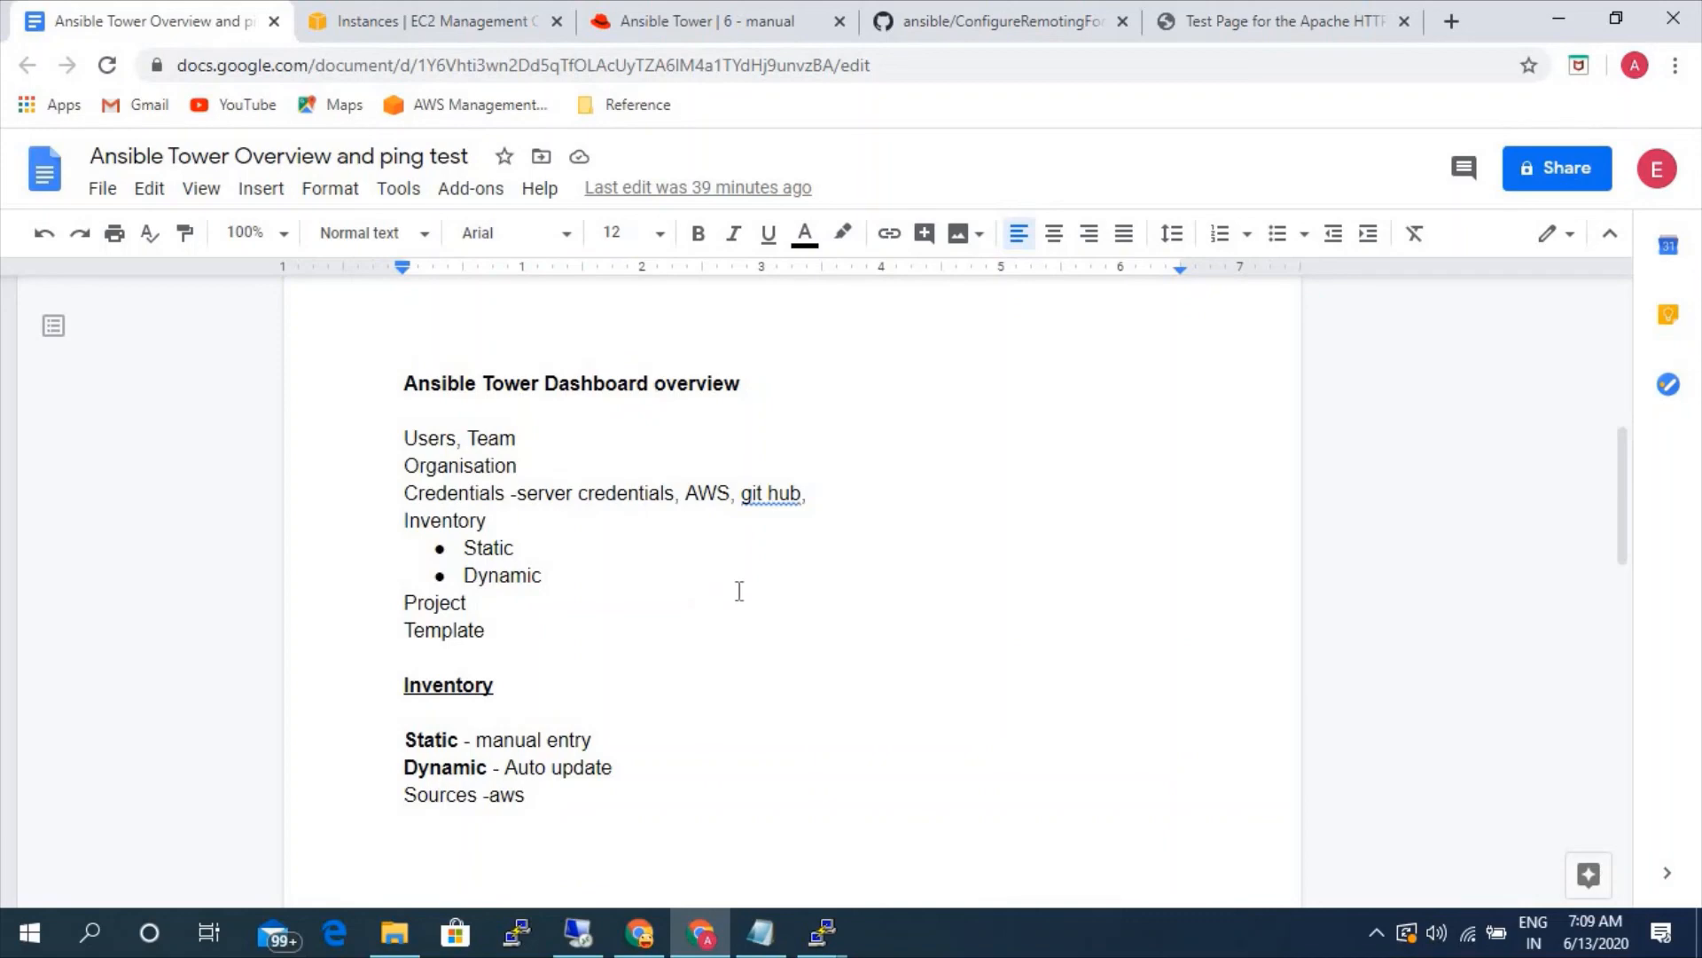
{"action": "scroll", "coordinate": [700, 609], "scroll_direction": "down", "scroll_amount": 3}
{"action": "scroll", "coordinate": [612, 545], "scroll_direction": "down", "scroll_amount": 6}
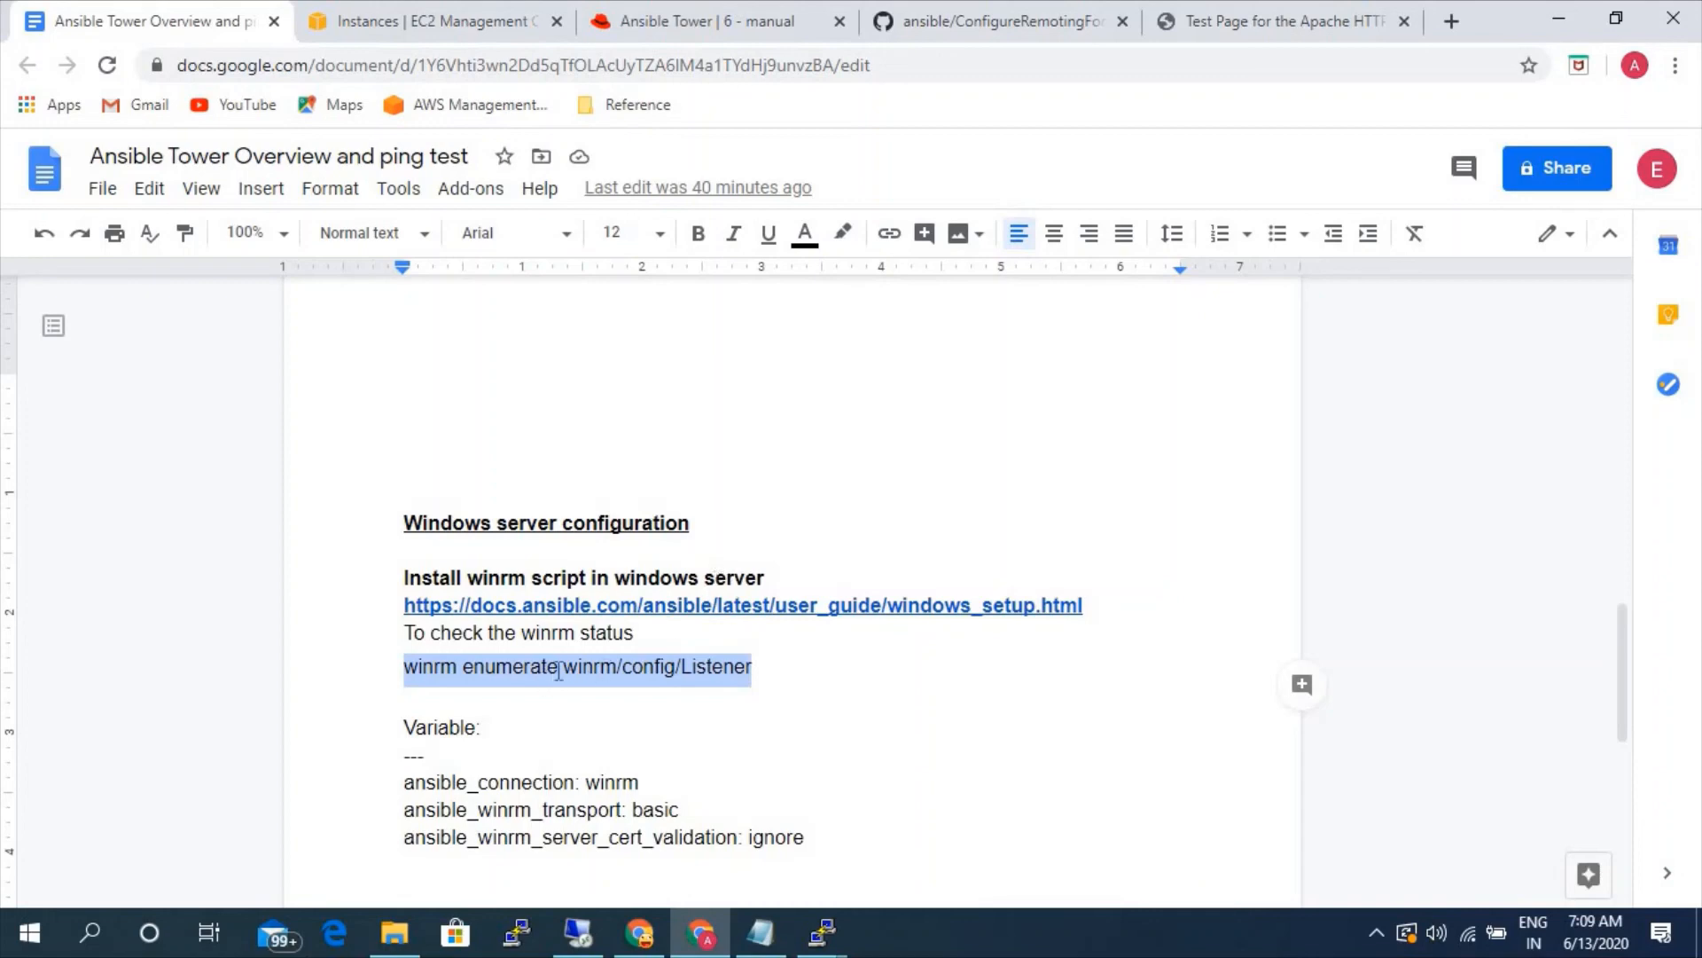
{"action": "scroll", "coordinate": [565, 667], "scroll_direction": "down", "scroll_amount": 3}
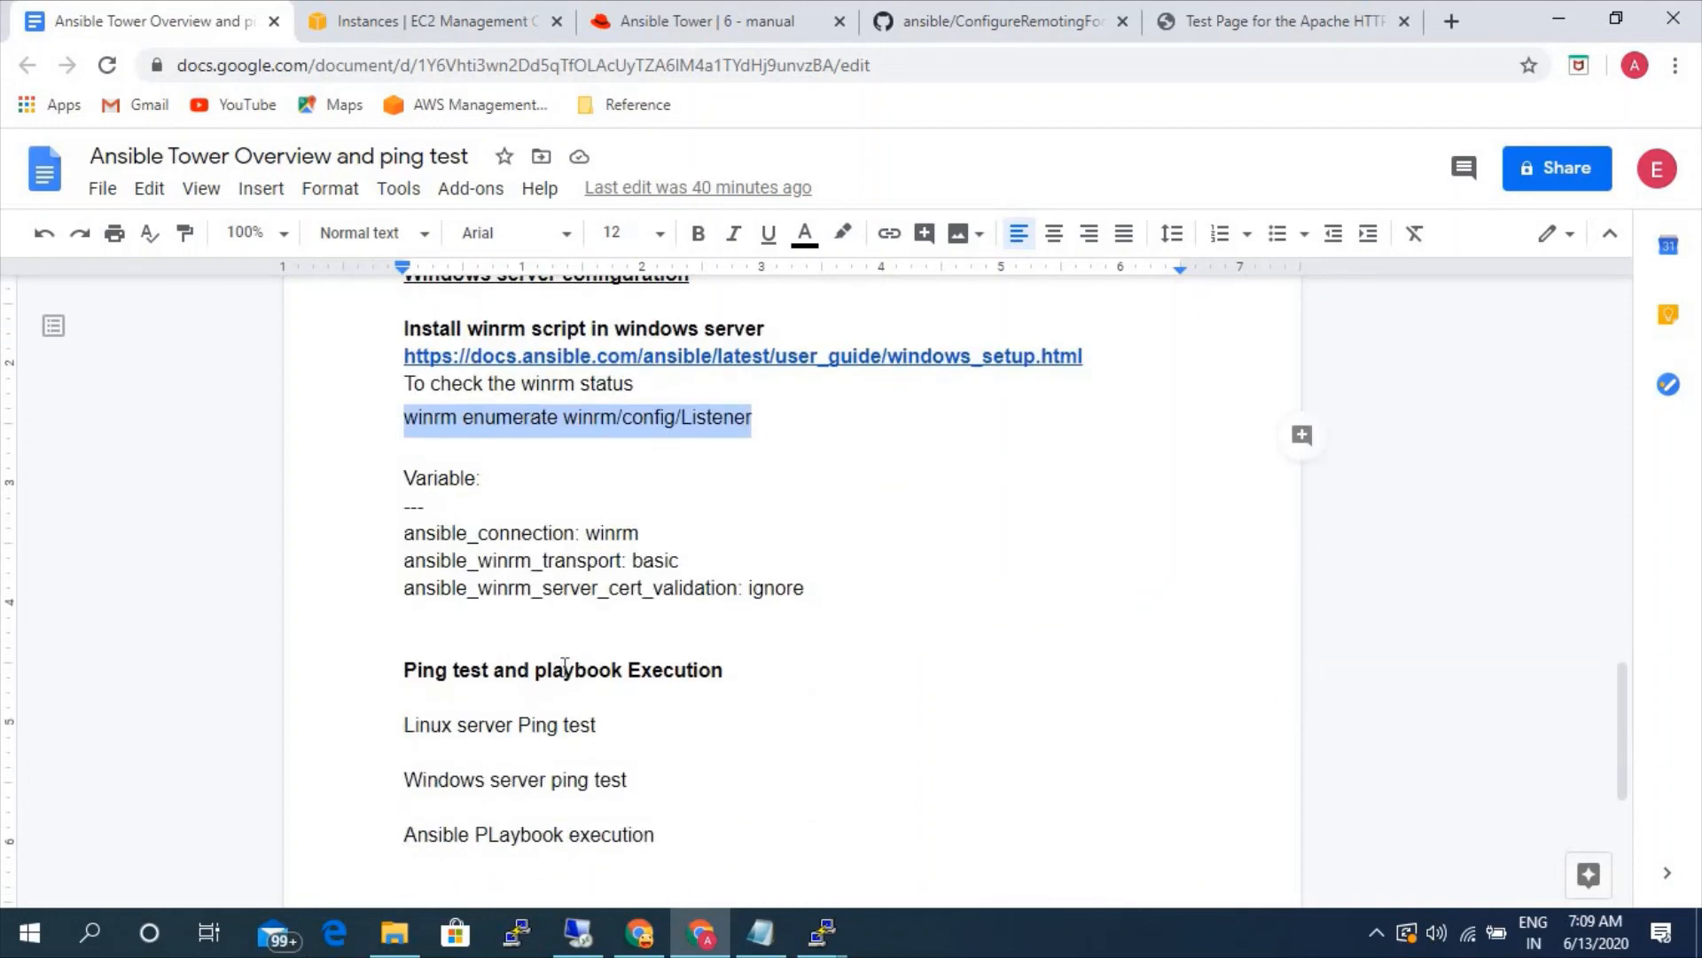
{"action": "scroll", "coordinate": [558, 739], "scroll_direction": "down", "scroll_amount": 2}
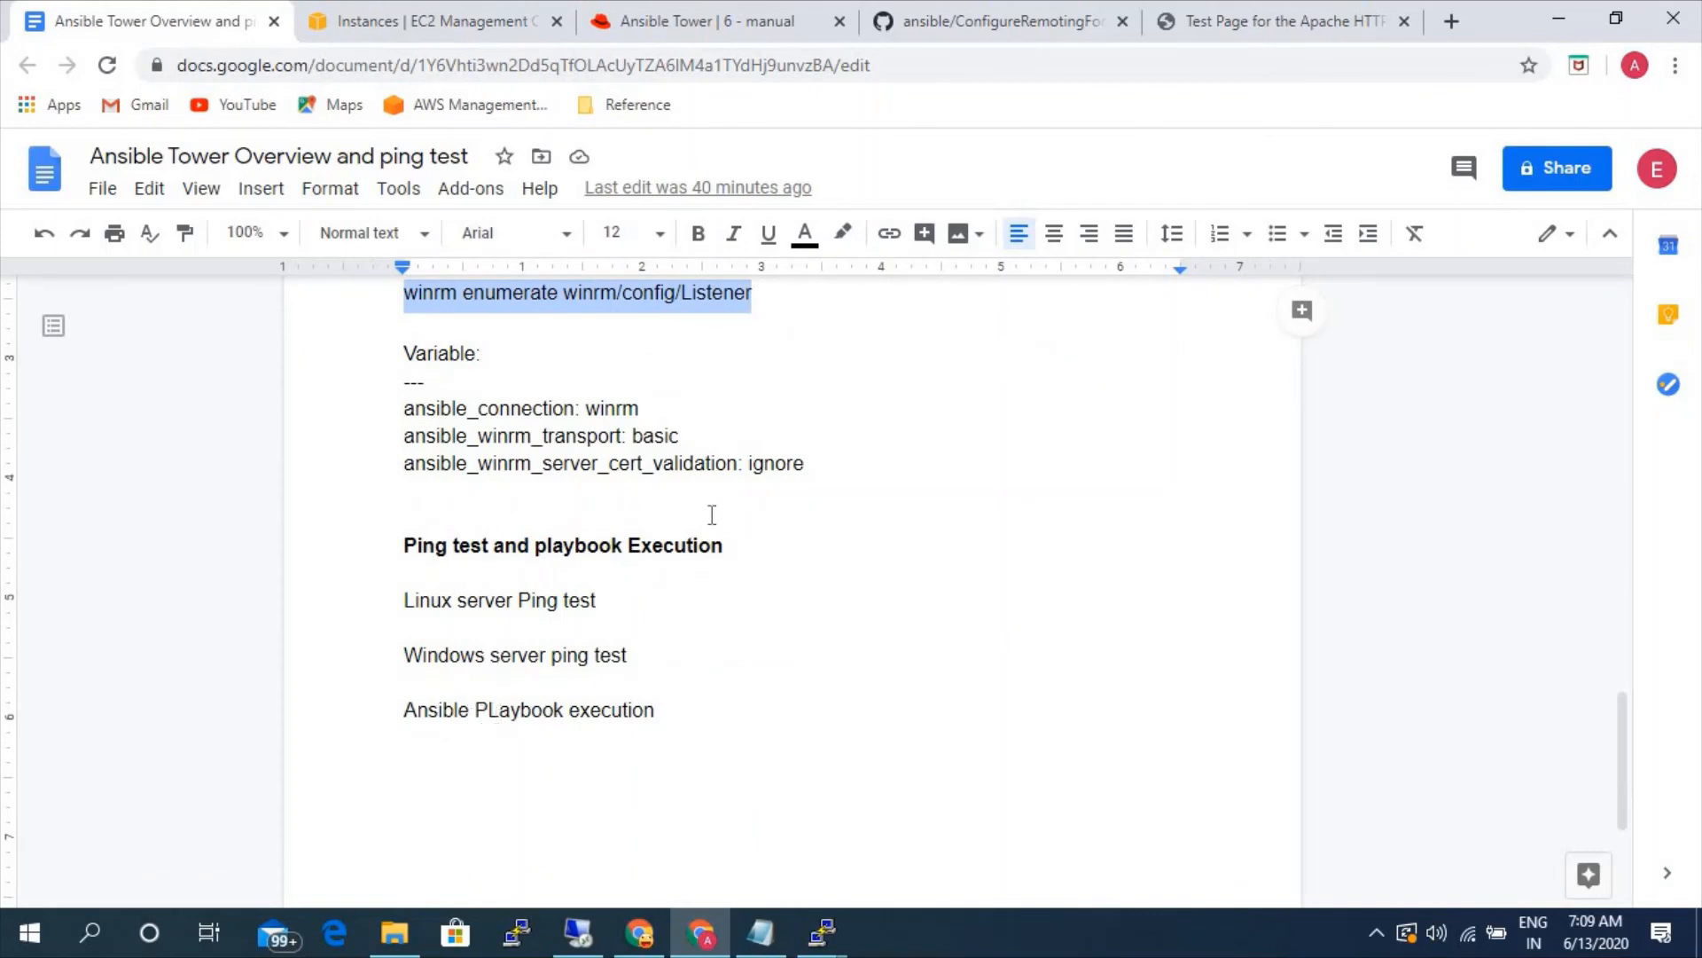
- Return to Ansible Tower, open the manual job template's schedules, and start creating a new schedule
{"action": "left_click", "coordinate": [702, 6]}
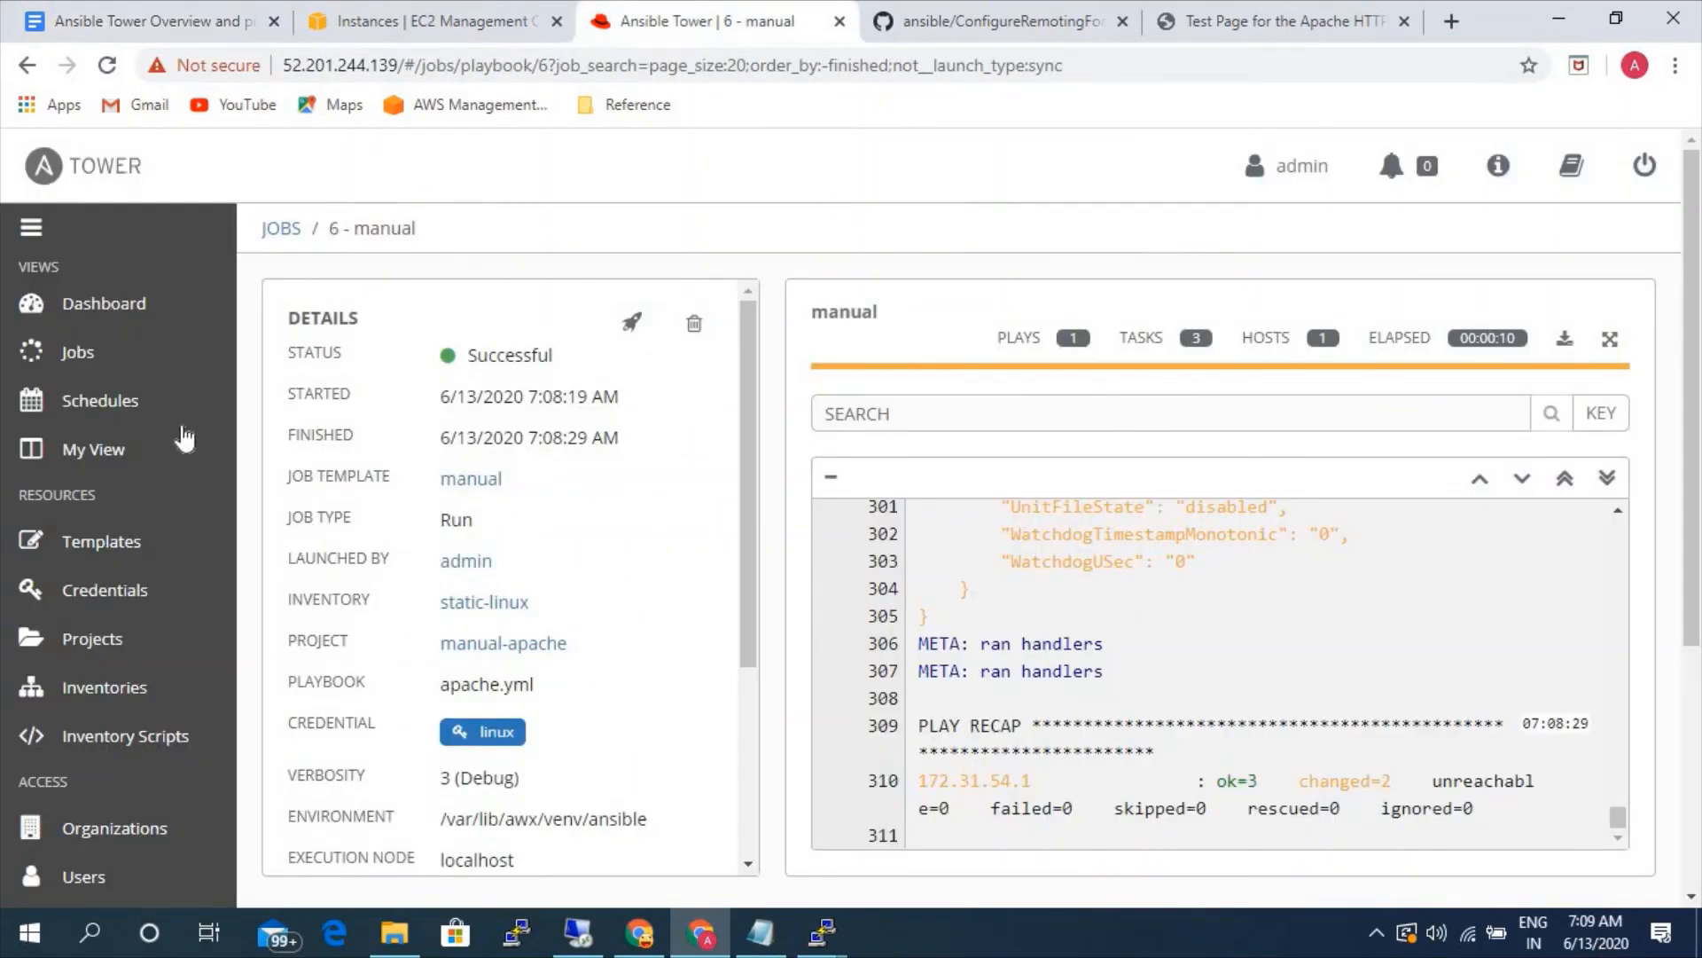
{"action": "left_click", "coordinate": [122, 556]}
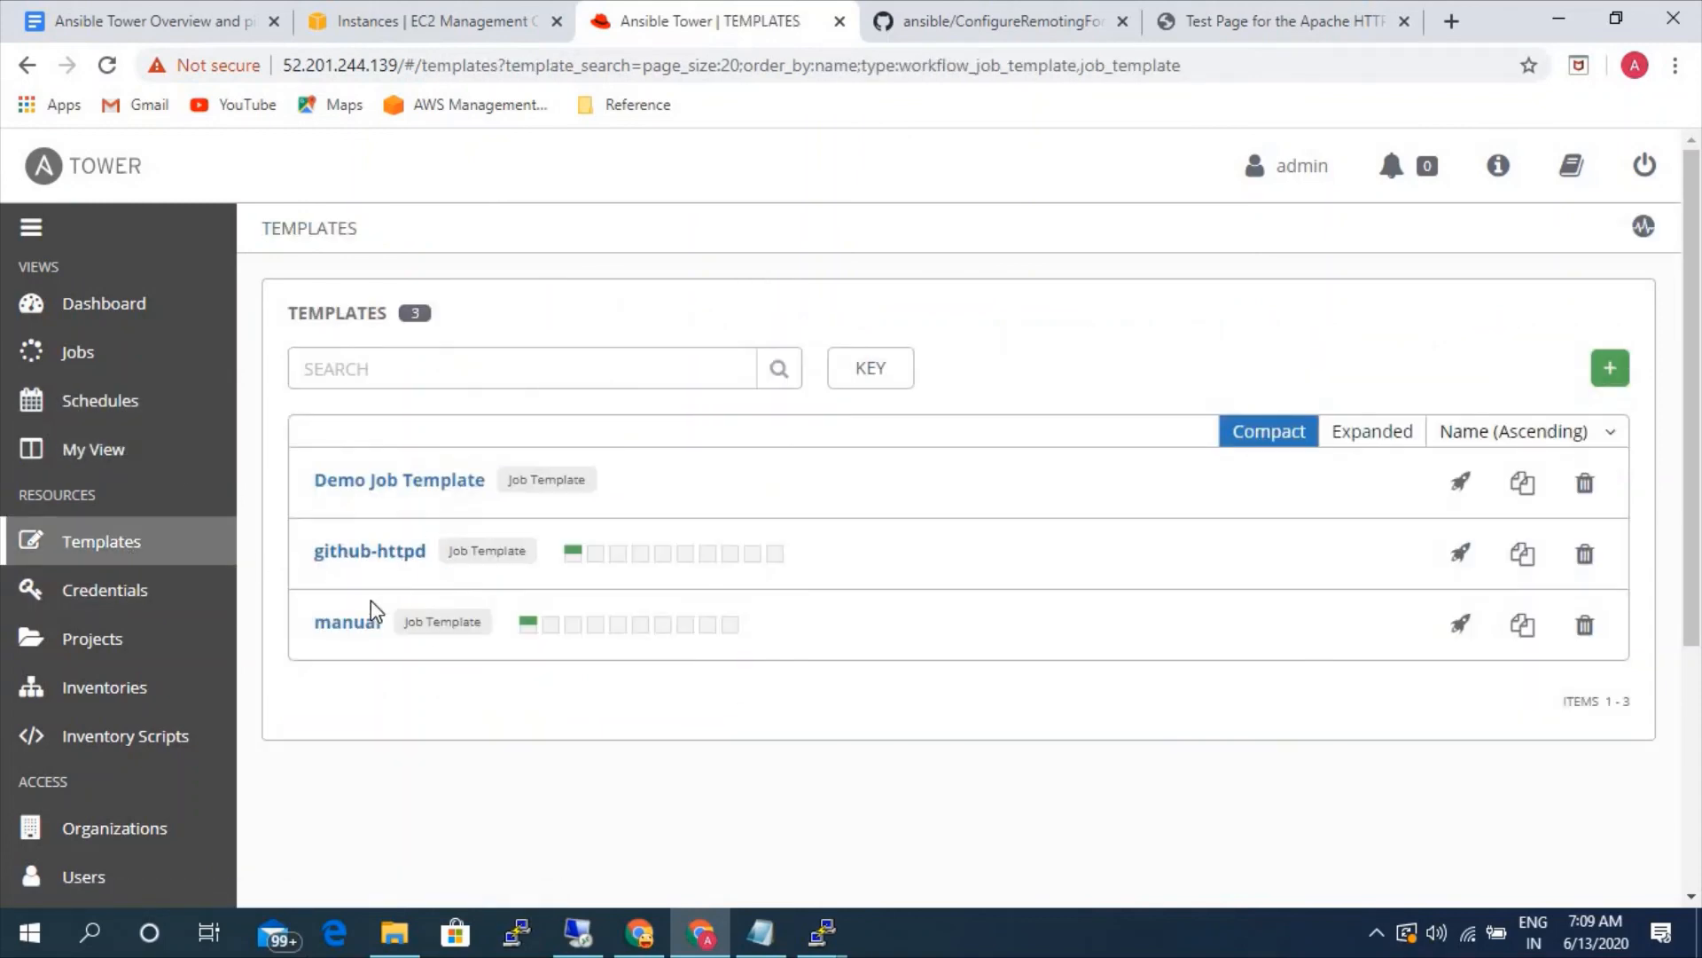
{"action": "left_click", "coordinate": [361, 628]}
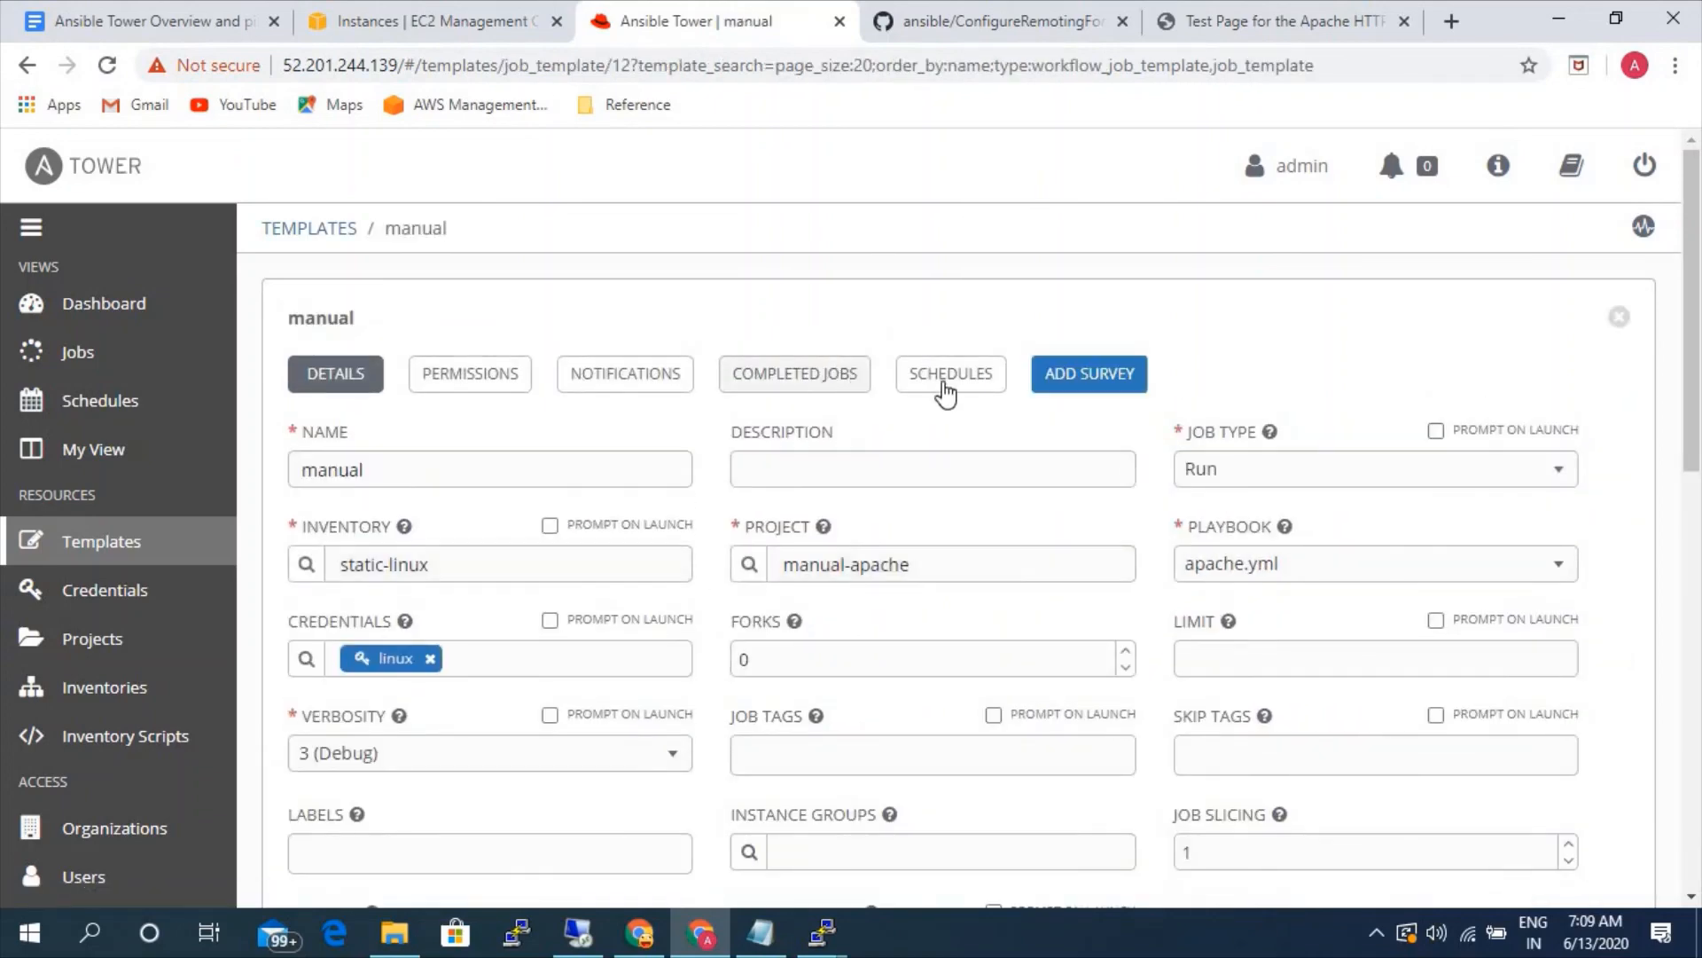
{"action": "left_click", "coordinate": [946, 383]}
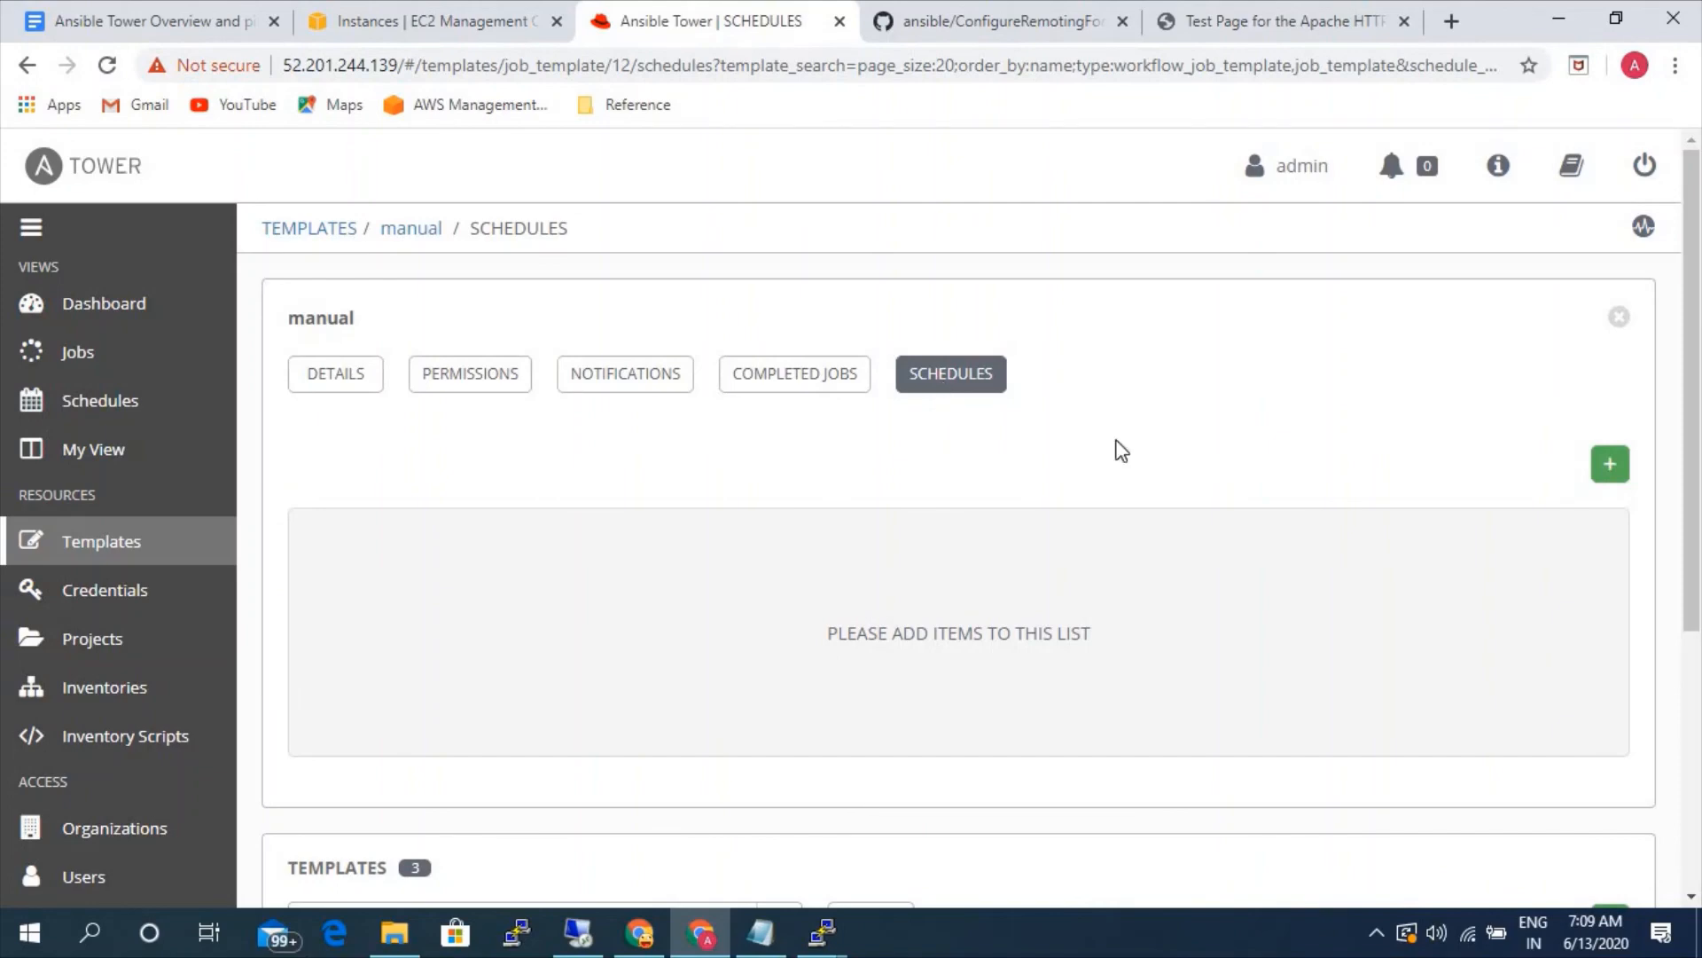
{"action": "left_click", "coordinate": [1612, 470]}
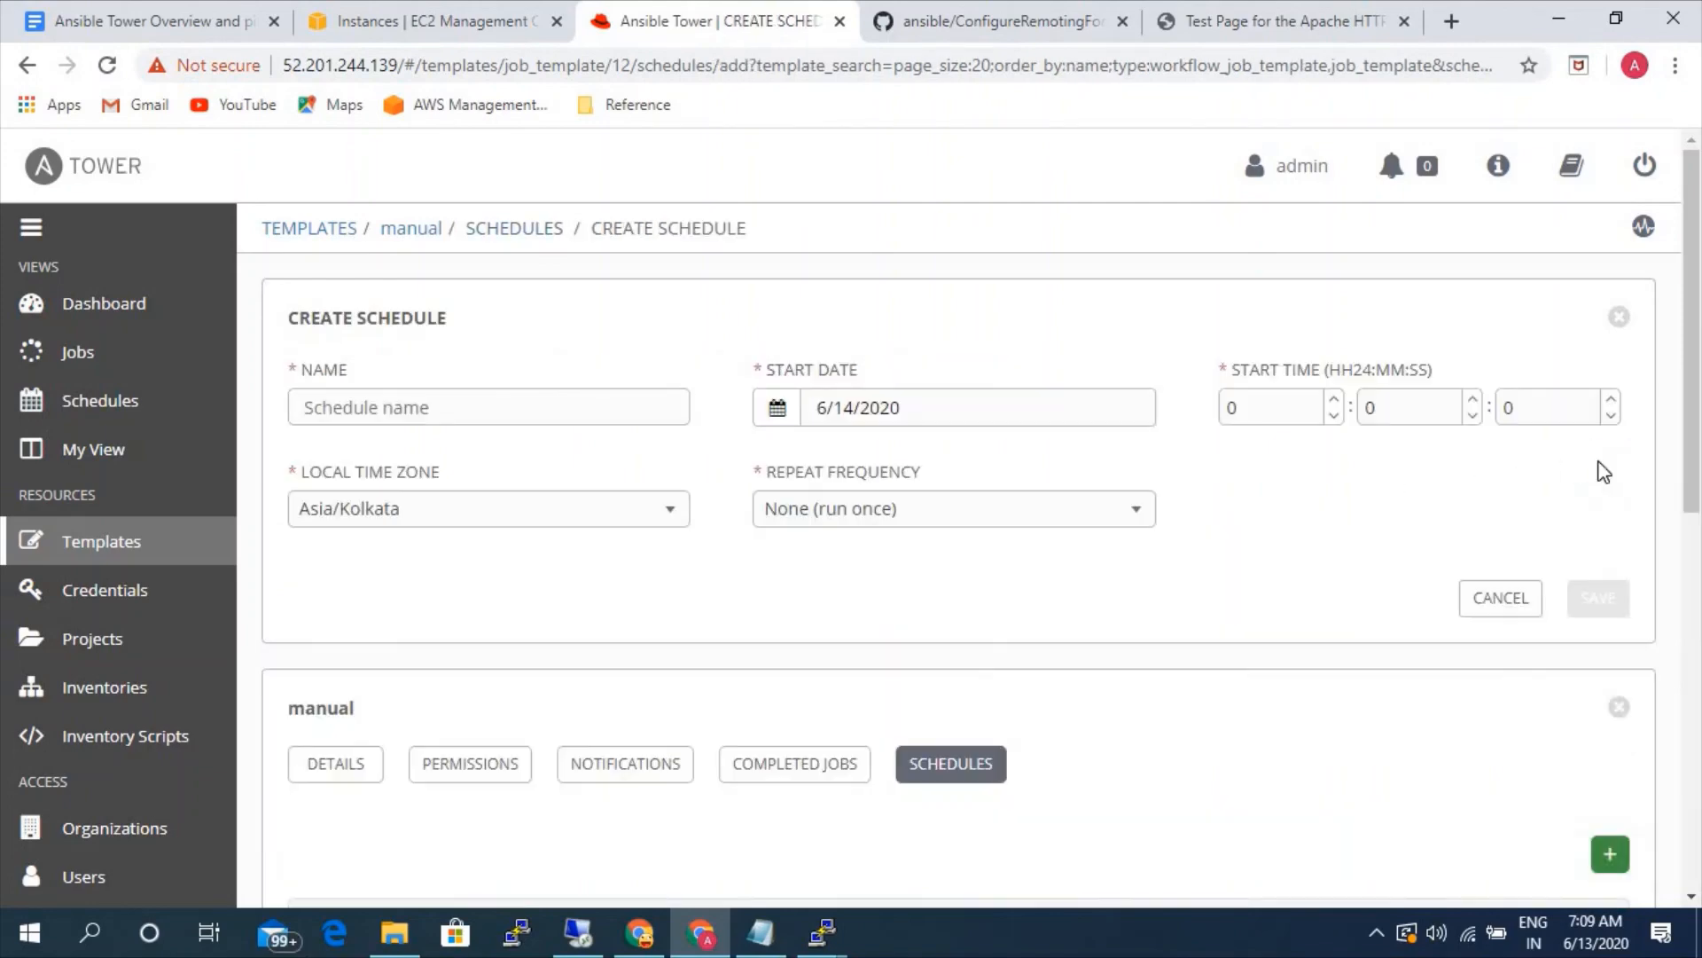
- Name the schedule test, set its start hour to 08, and check the available local time zones
{"action": "left_click", "coordinate": [517, 410]}
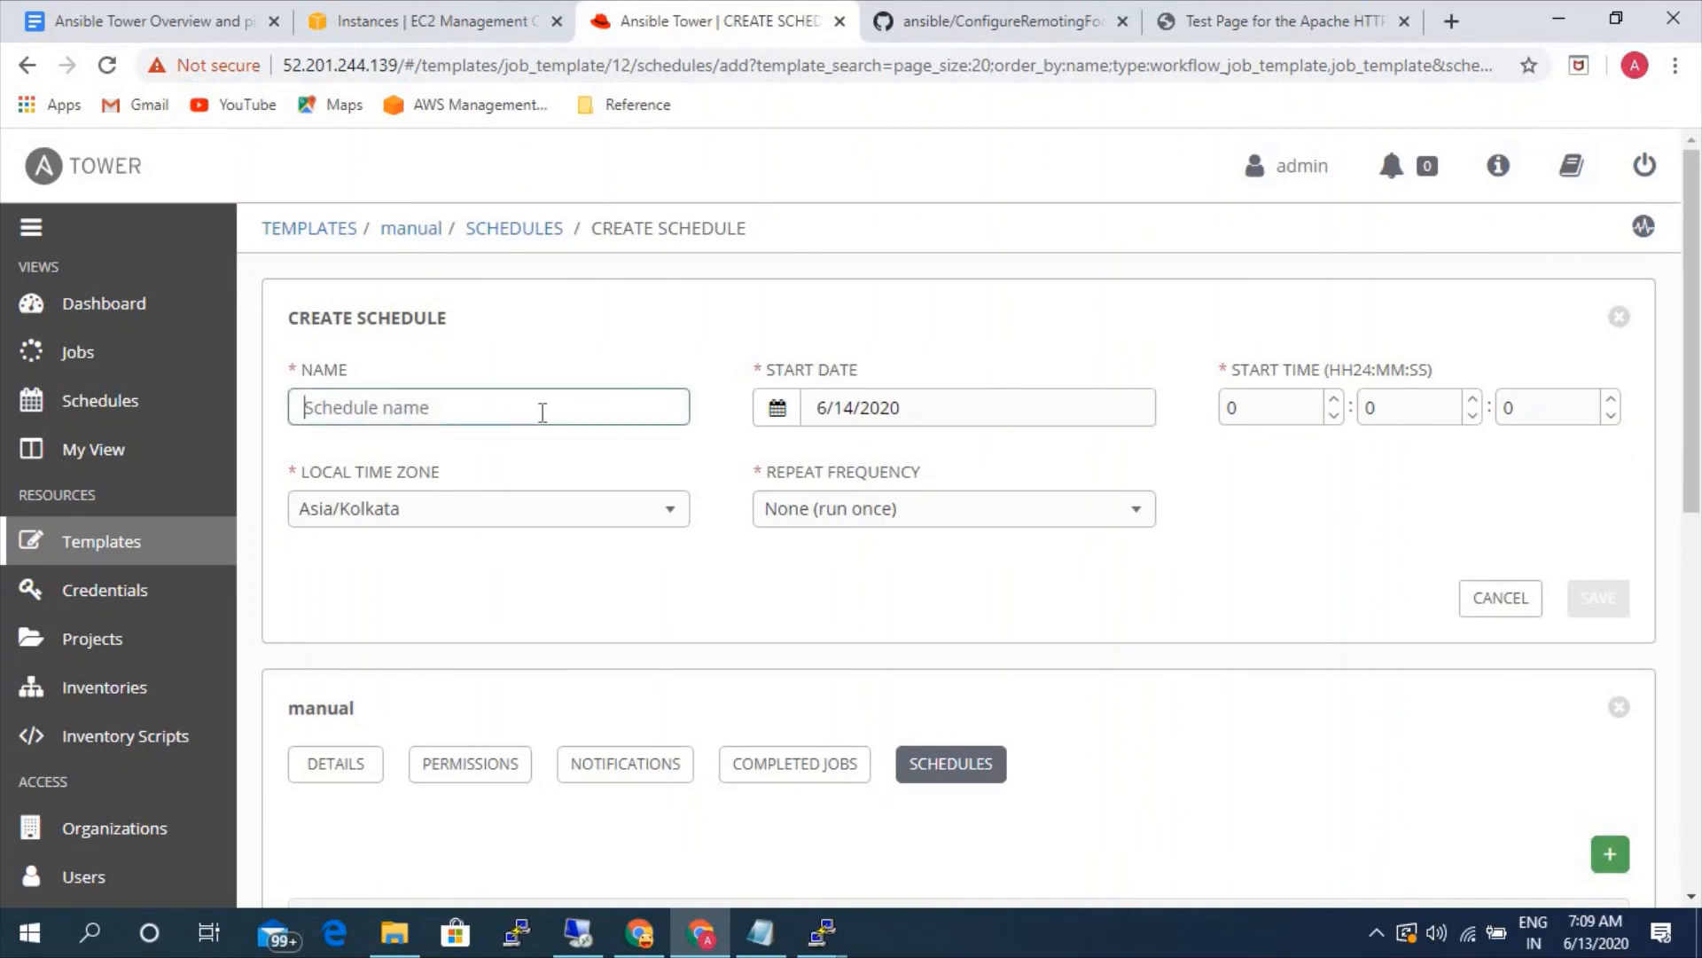
{"action": "type", "text": "test"}
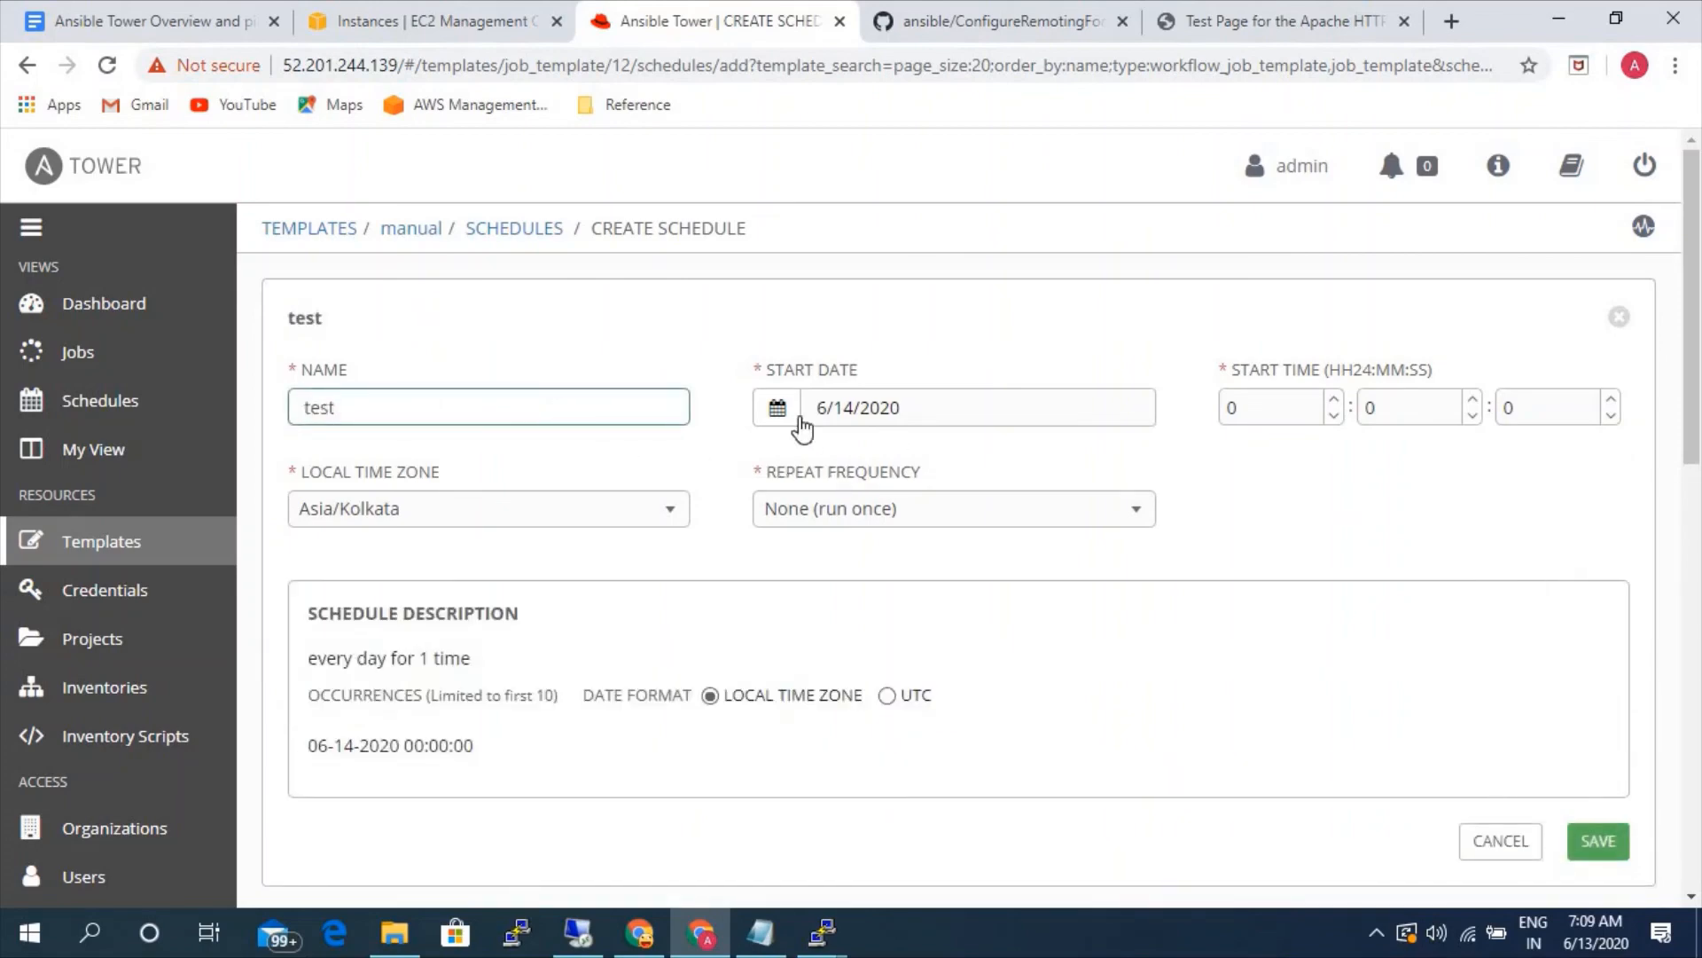
{"action": "left_click", "coordinate": [1333, 401]}
{"action": "left_click", "coordinate": [1333, 401]}
{"action": "left_click", "coordinate": [1333, 400]}
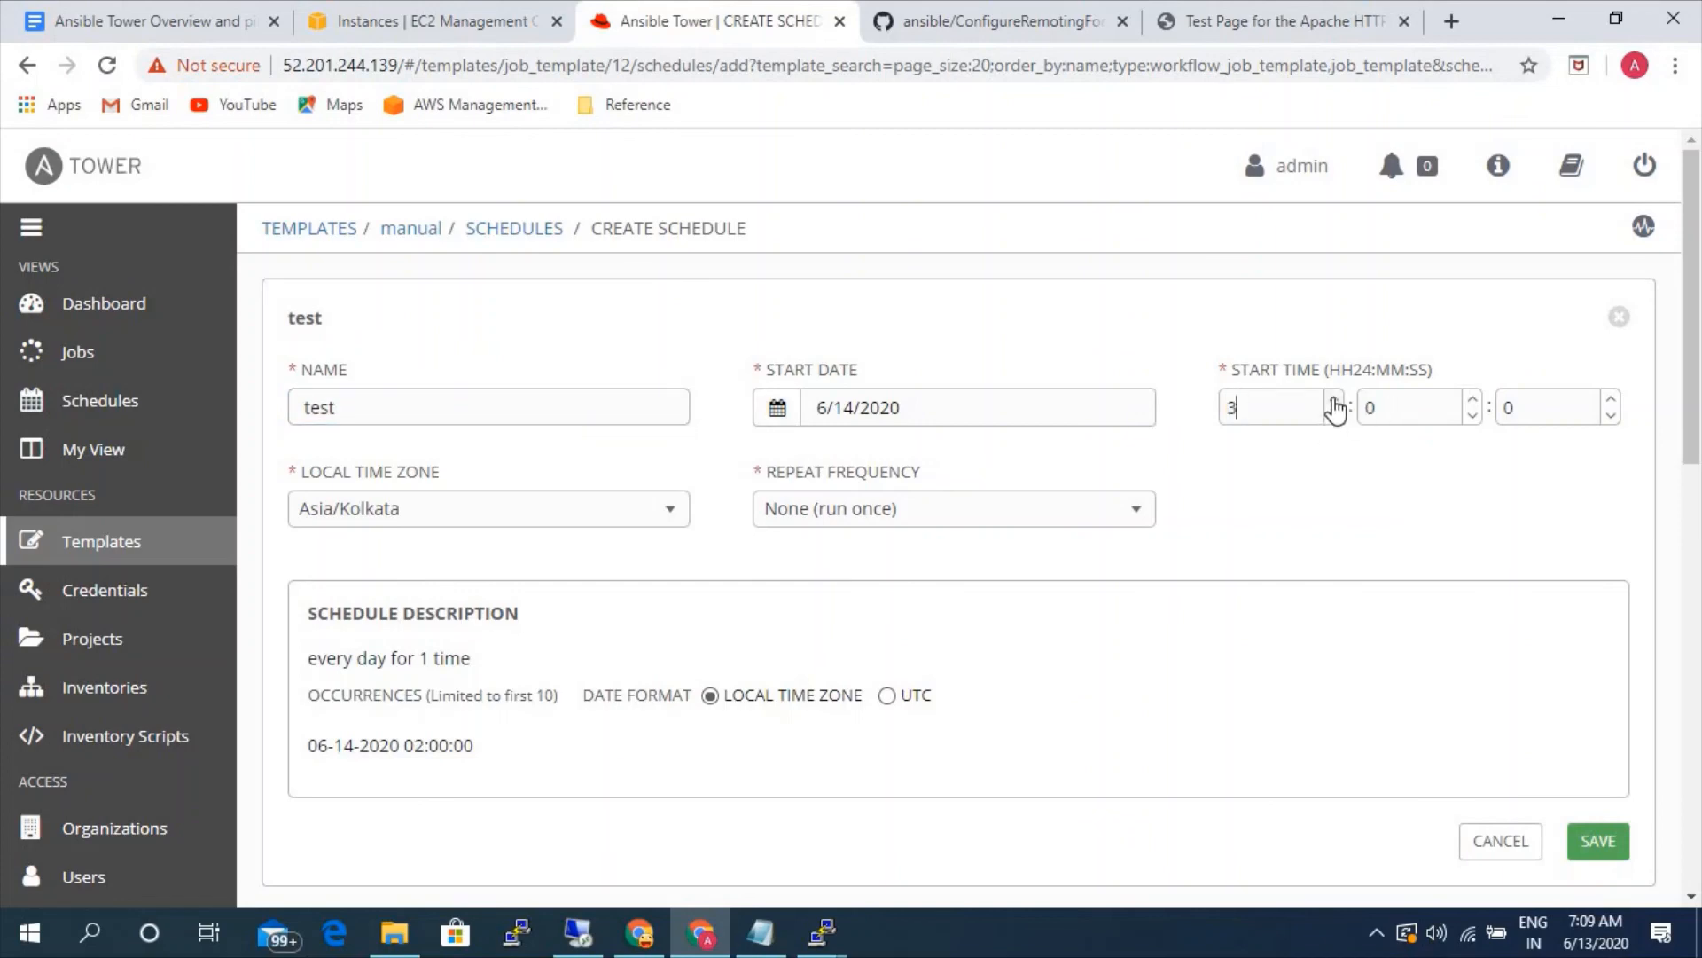
{"action": "left_click", "coordinate": [1332, 399]}
{"action": "left_click", "coordinate": [1333, 399]}
{"action": "left_click", "coordinate": [1333, 399]}
{"action": "left_click", "coordinate": [1332, 399]}
{"action": "left_click", "coordinate": [1332, 399]}
{"action": "left_click", "coordinate": [439, 519]}
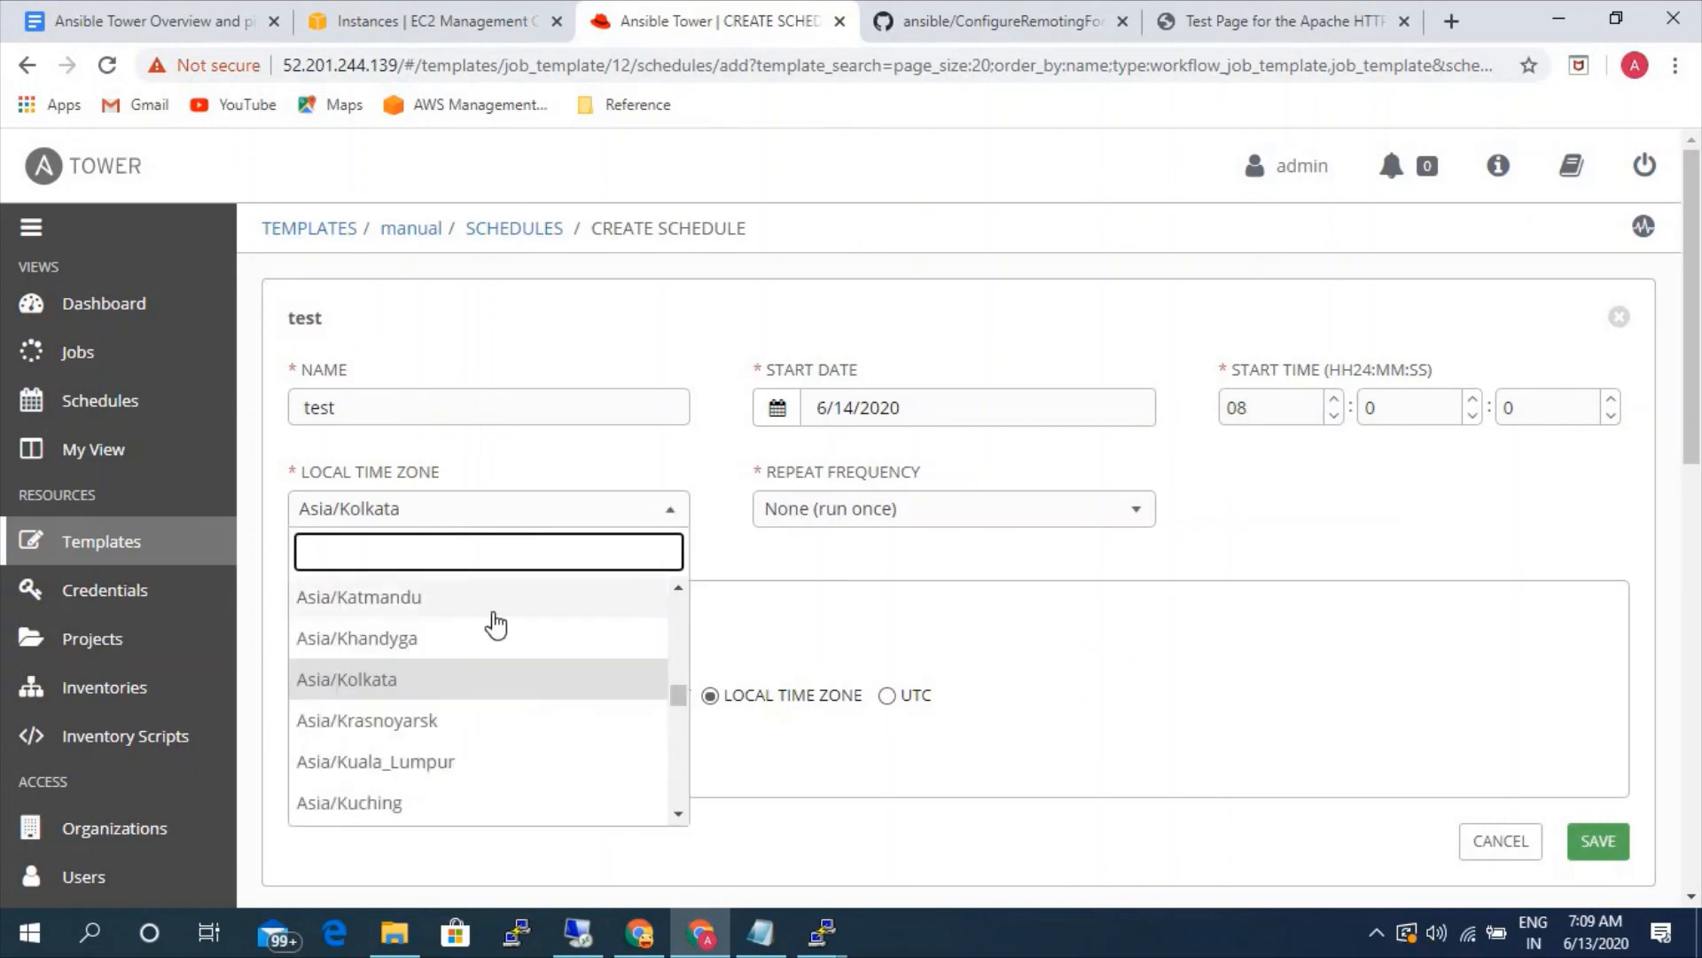
{"action": "left_click", "coordinate": [521, 509]}
- Try the Hour and Day repeat frequencies for the schedule, and set the repeat frequency to Month
{"action": "left_click", "coordinate": [902, 514]}
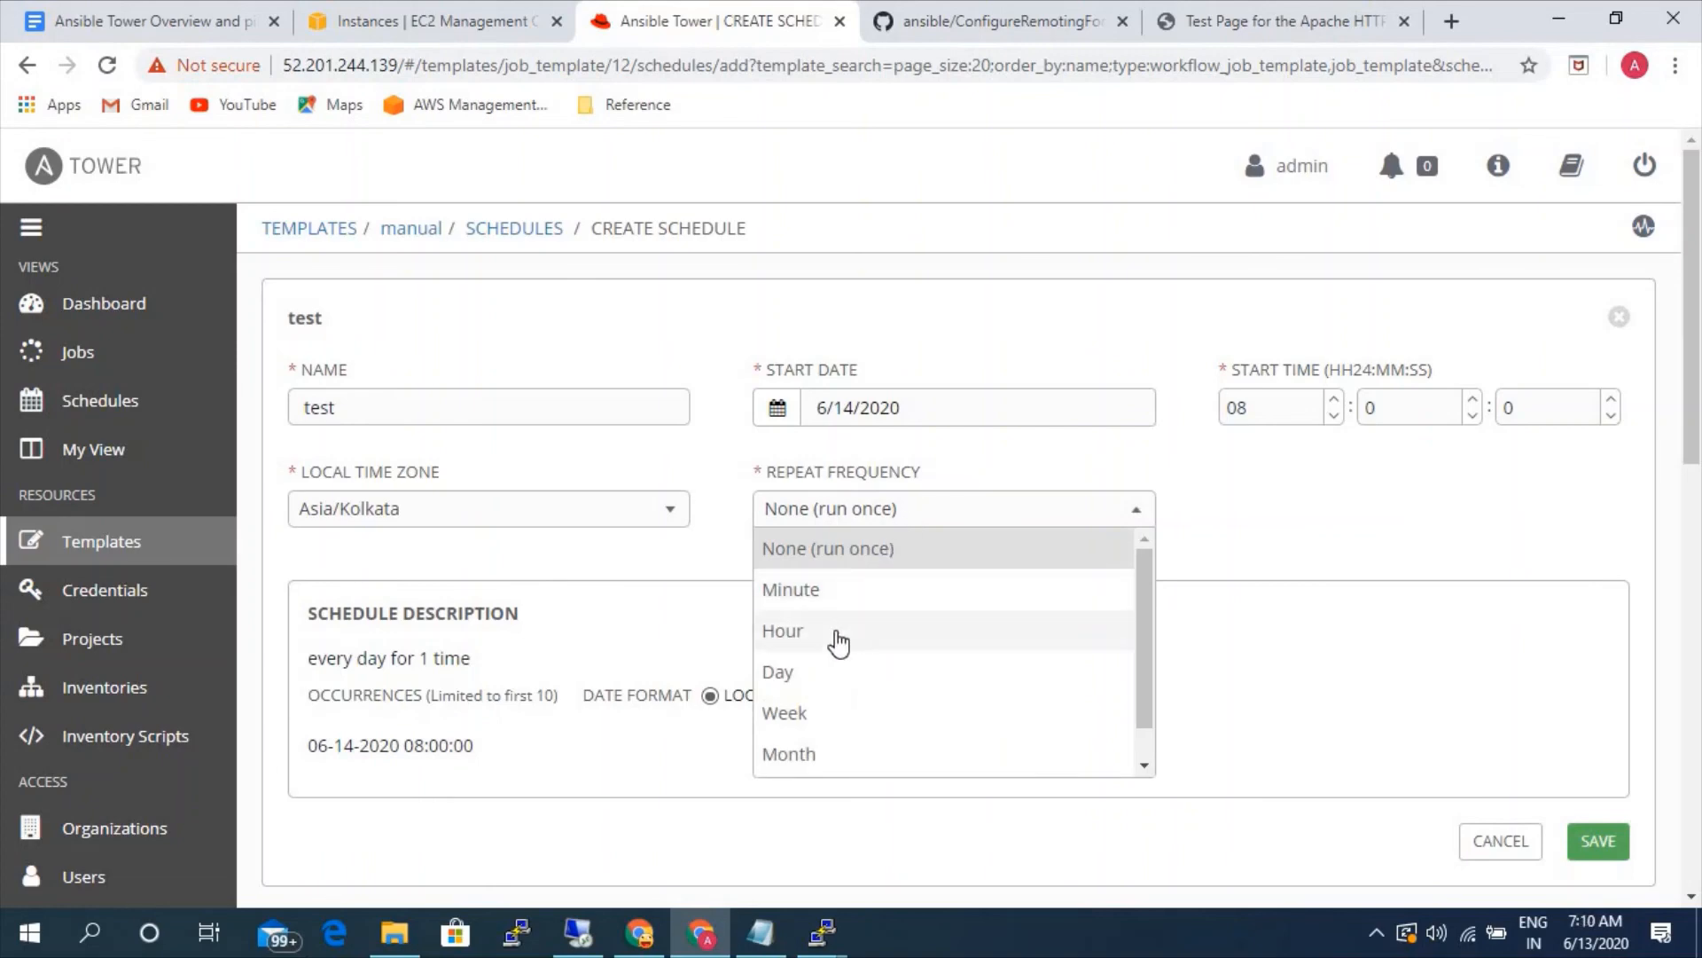
{"action": "left_click", "coordinate": [837, 631]}
{"action": "left_click", "coordinate": [865, 524]}
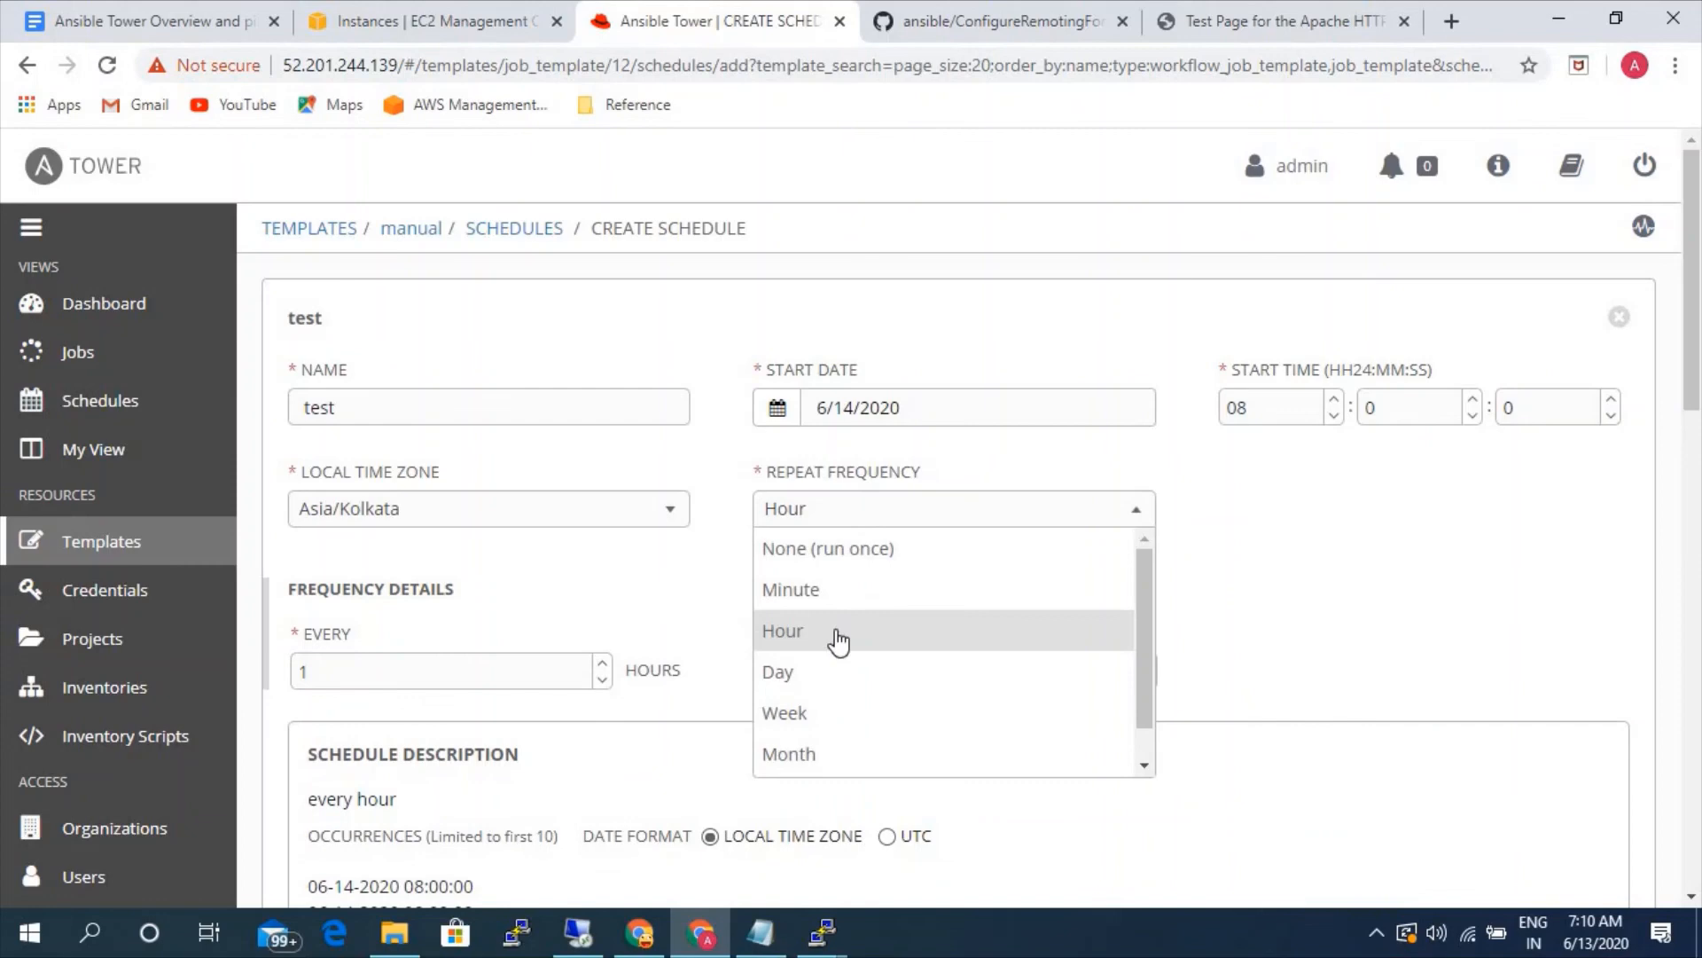
{"action": "left_click", "coordinate": [803, 681]}
{"action": "left_click", "coordinate": [869, 512]}
{"action": "left_click", "coordinate": [832, 714]}
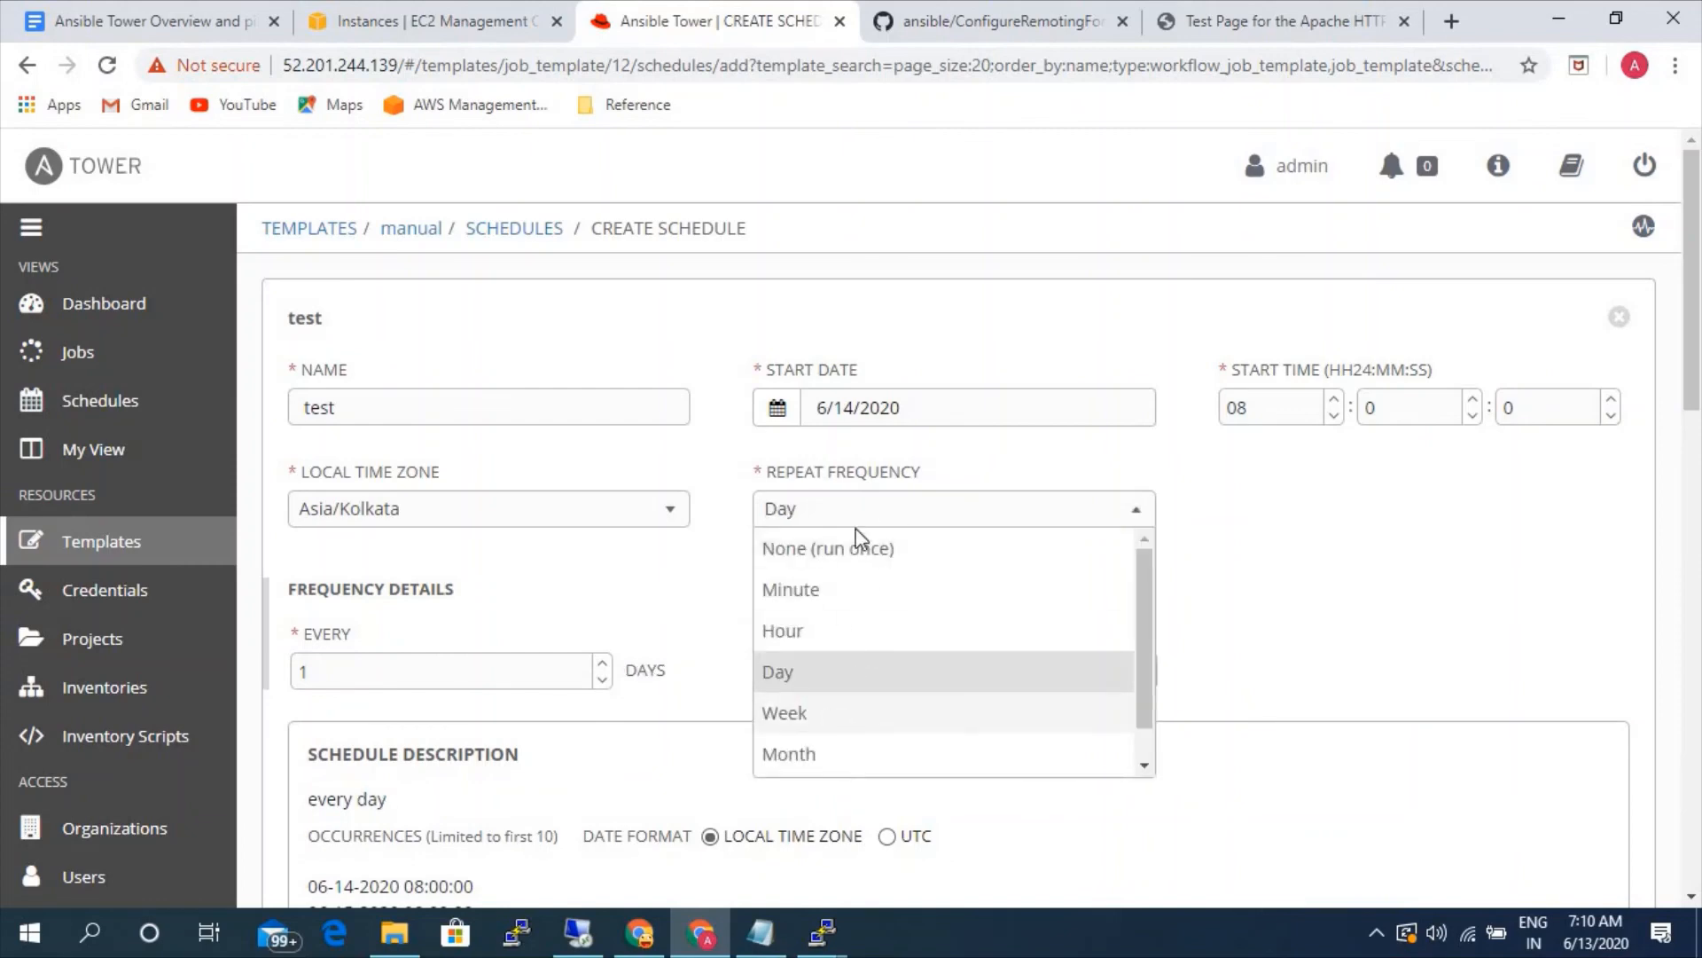
{"action": "left_click", "coordinate": [862, 533]}
{"action": "left_click", "coordinate": [835, 746]}
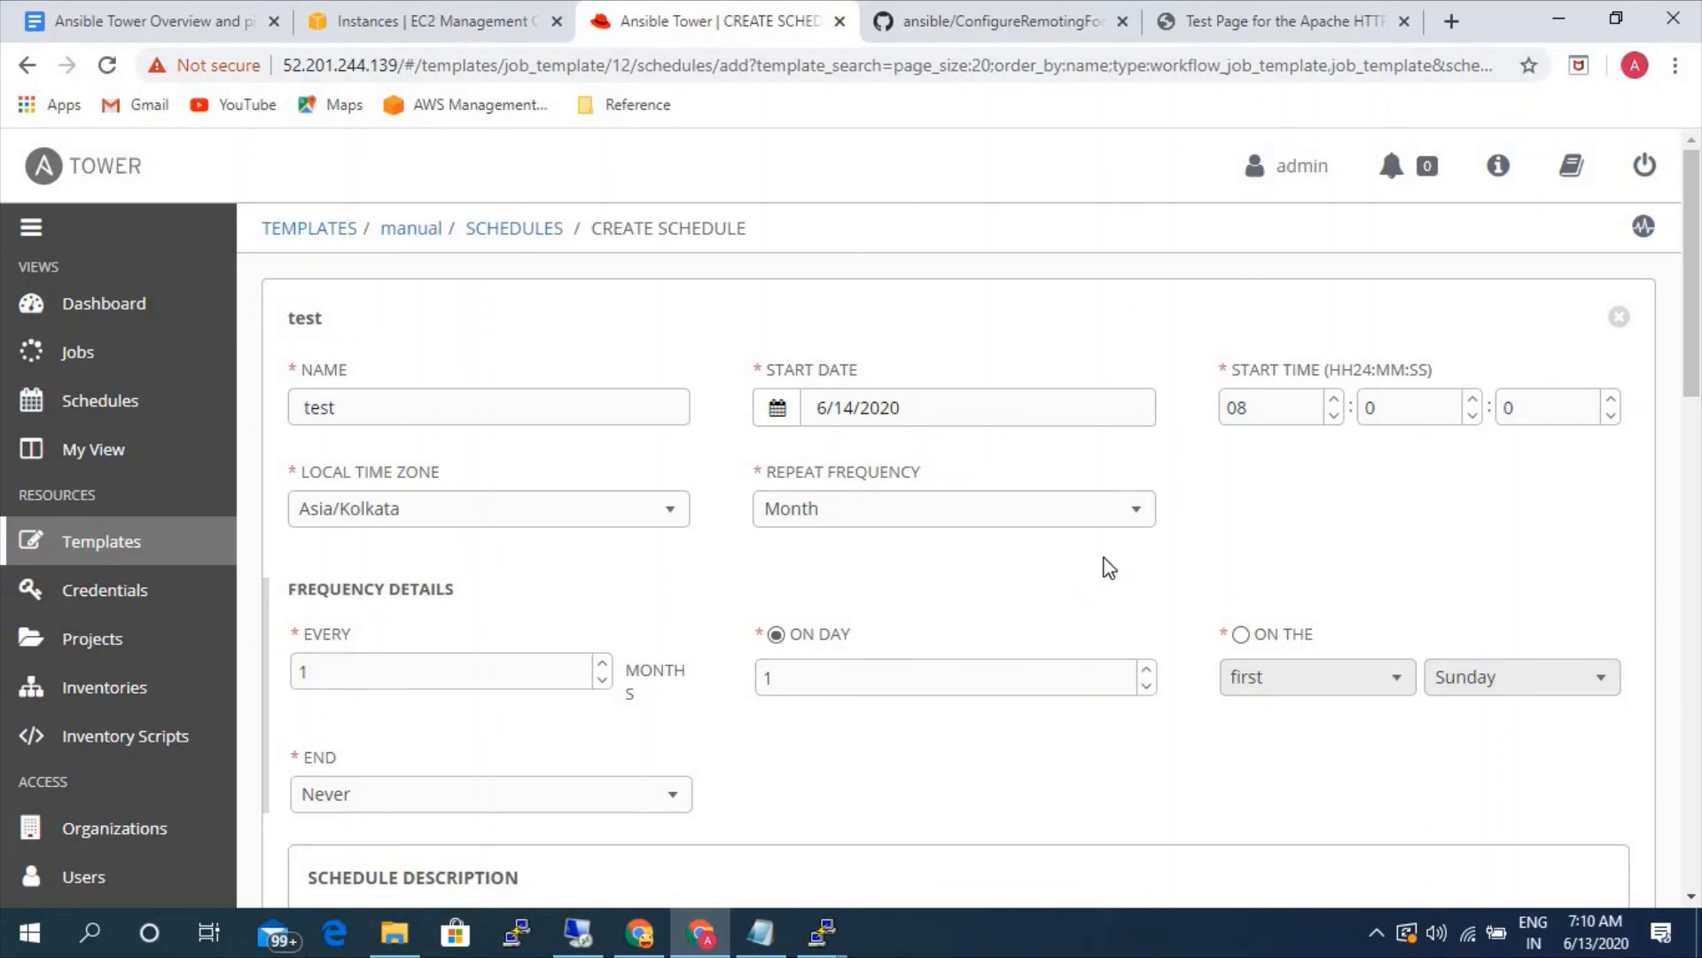
- Check the upcoming monthly occurrences in the schedule description and save the test schedule for the manual job template
{"action": "scroll", "coordinate": [596, 625], "scroll_direction": "down", "scroll_amount": 3}
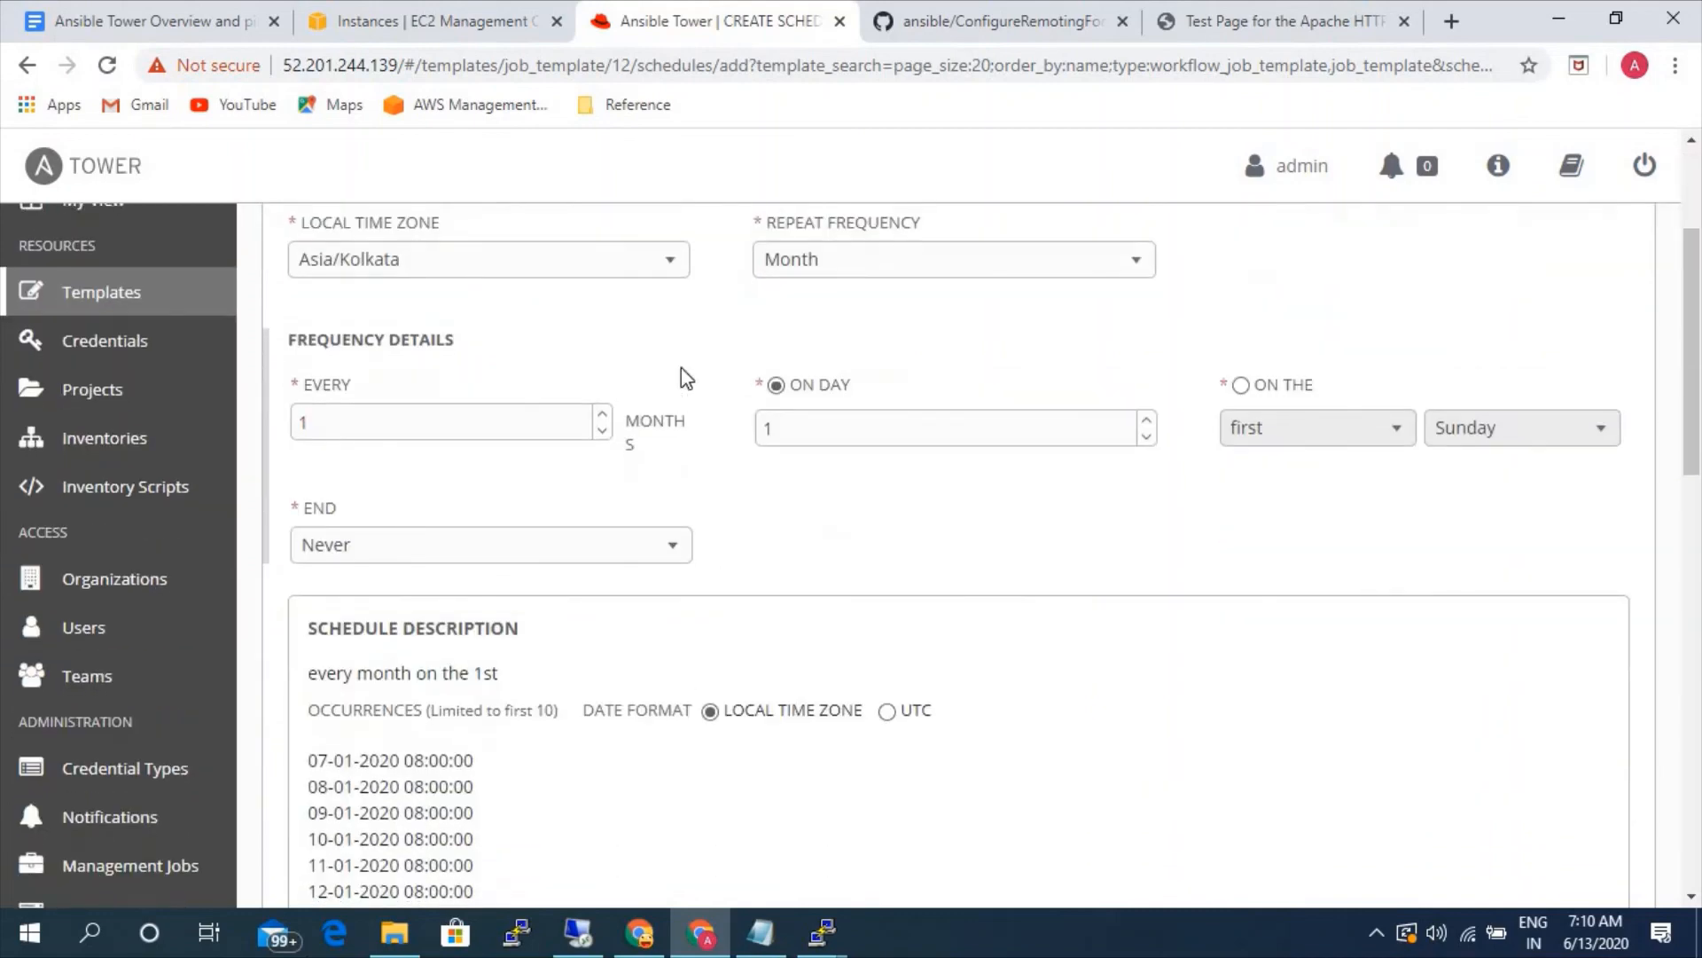
{"action": "scroll", "coordinate": [826, 544], "scroll_direction": "down", "scroll_amount": 1}
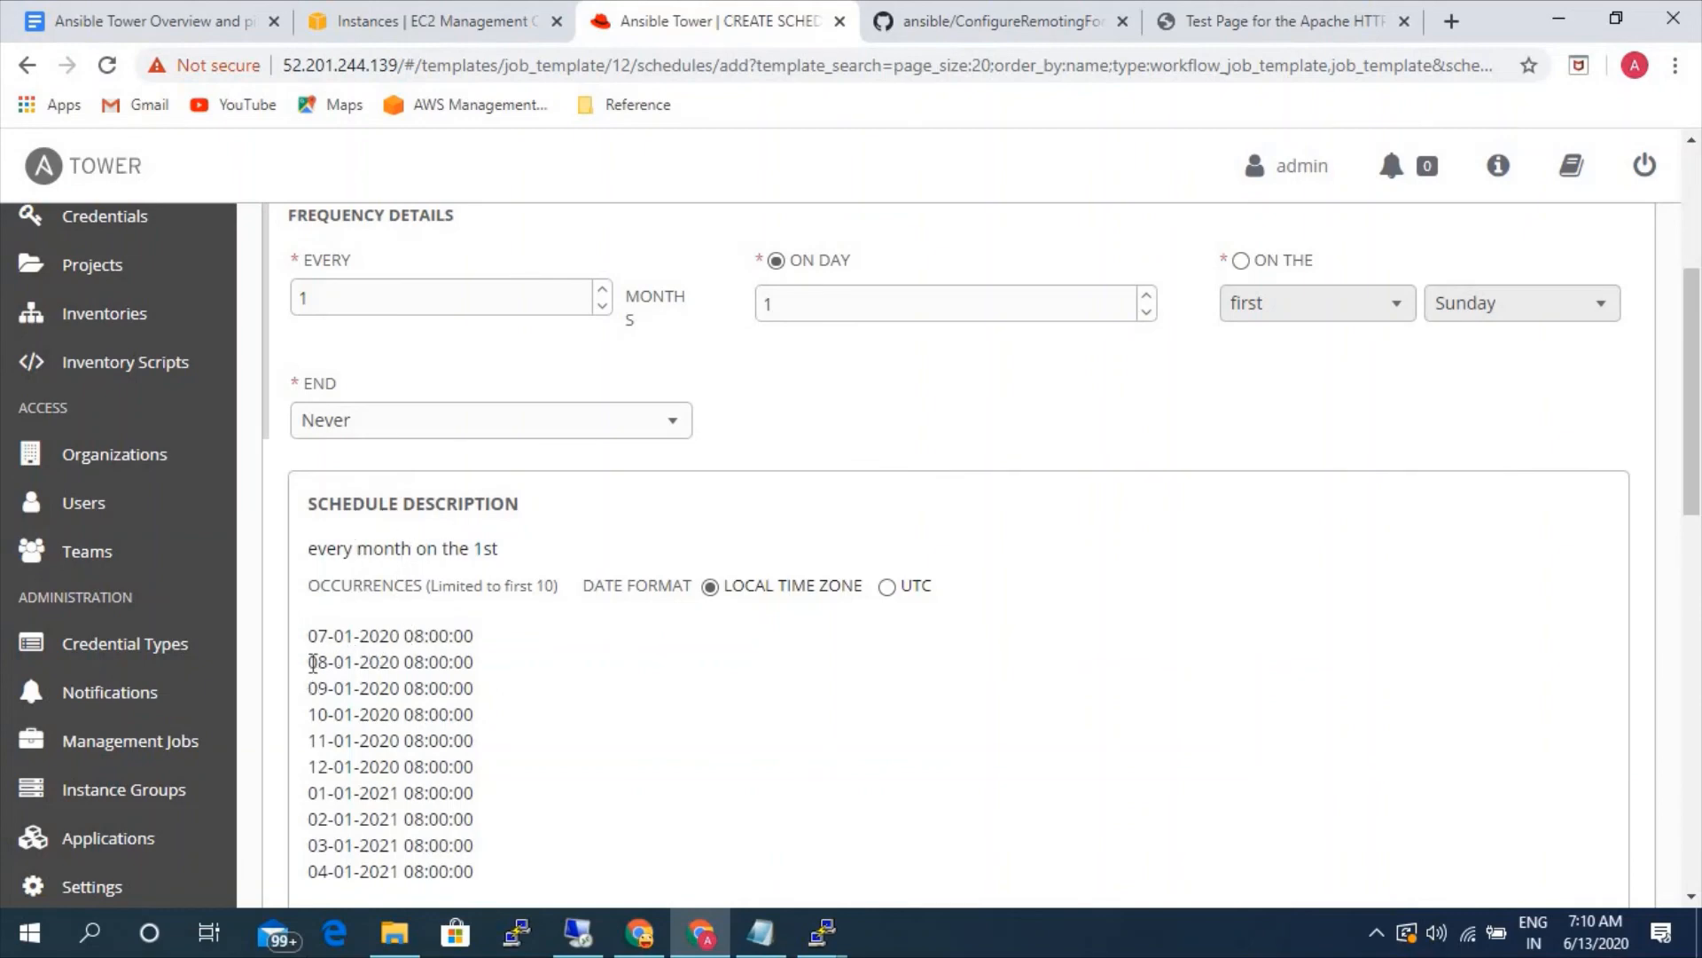
{"action": "left_click_drag", "start_coordinate": [310, 661], "coordinate": [487, 870]}
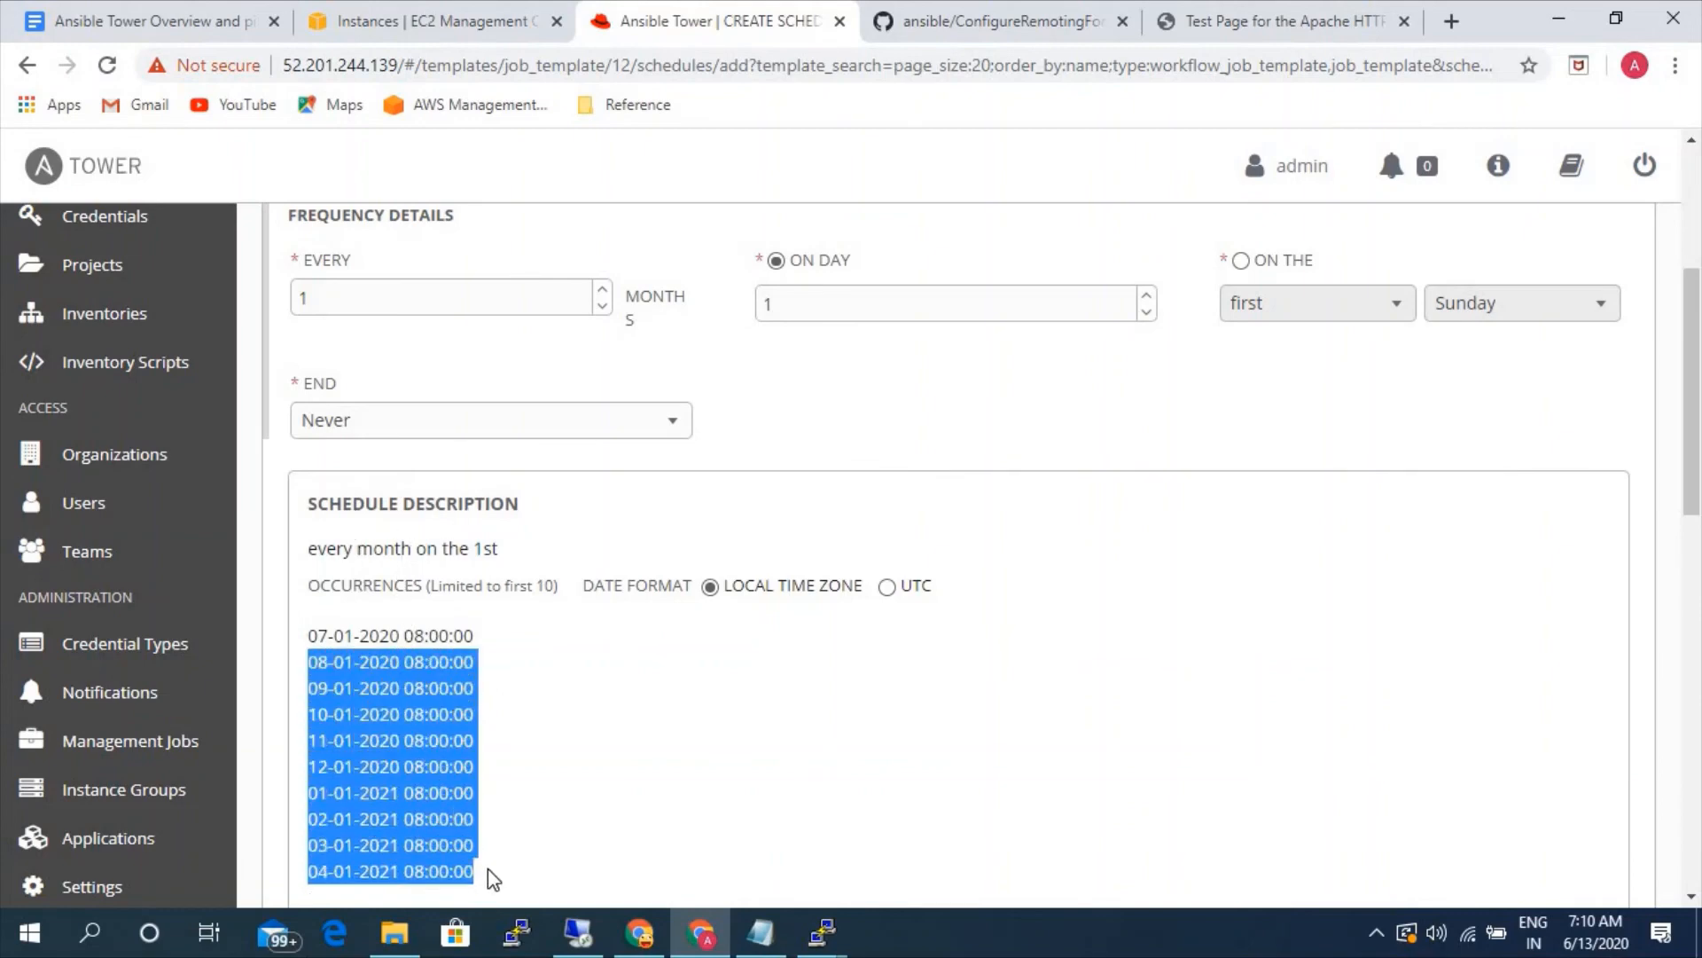
{"action": "scroll", "coordinate": [780, 683], "scroll_direction": "up", "scroll_amount": 3}
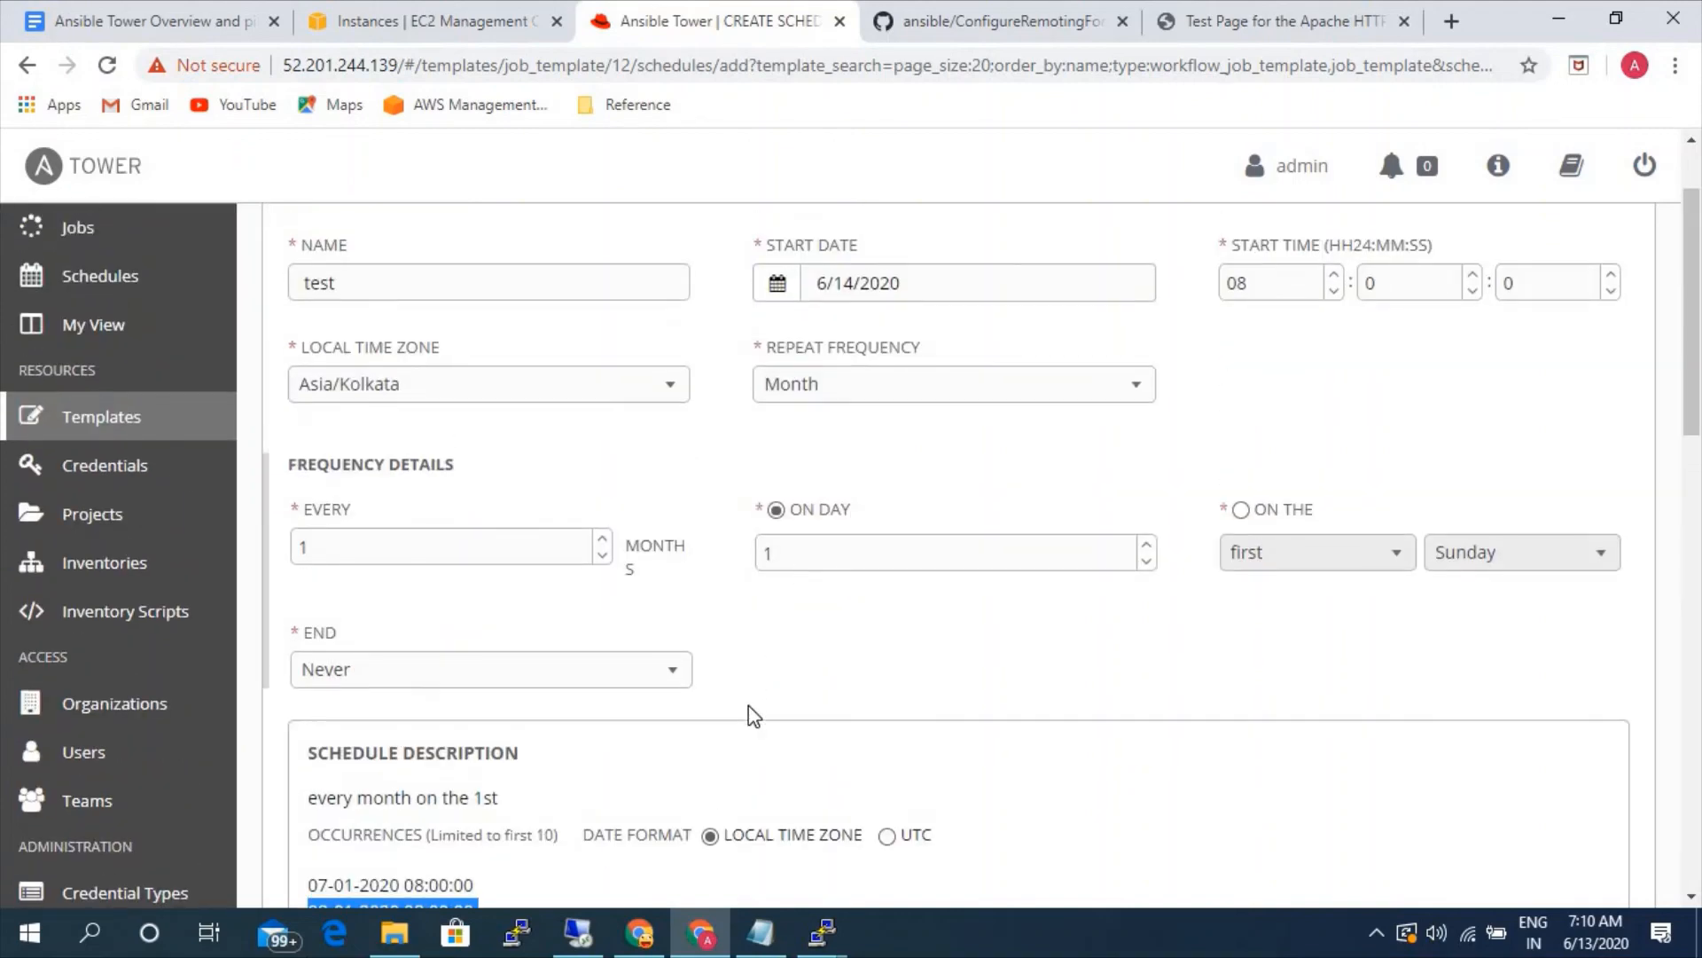
{"action": "scroll", "coordinate": [751, 714], "scroll_direction": "down", "scroll_amount": 3}
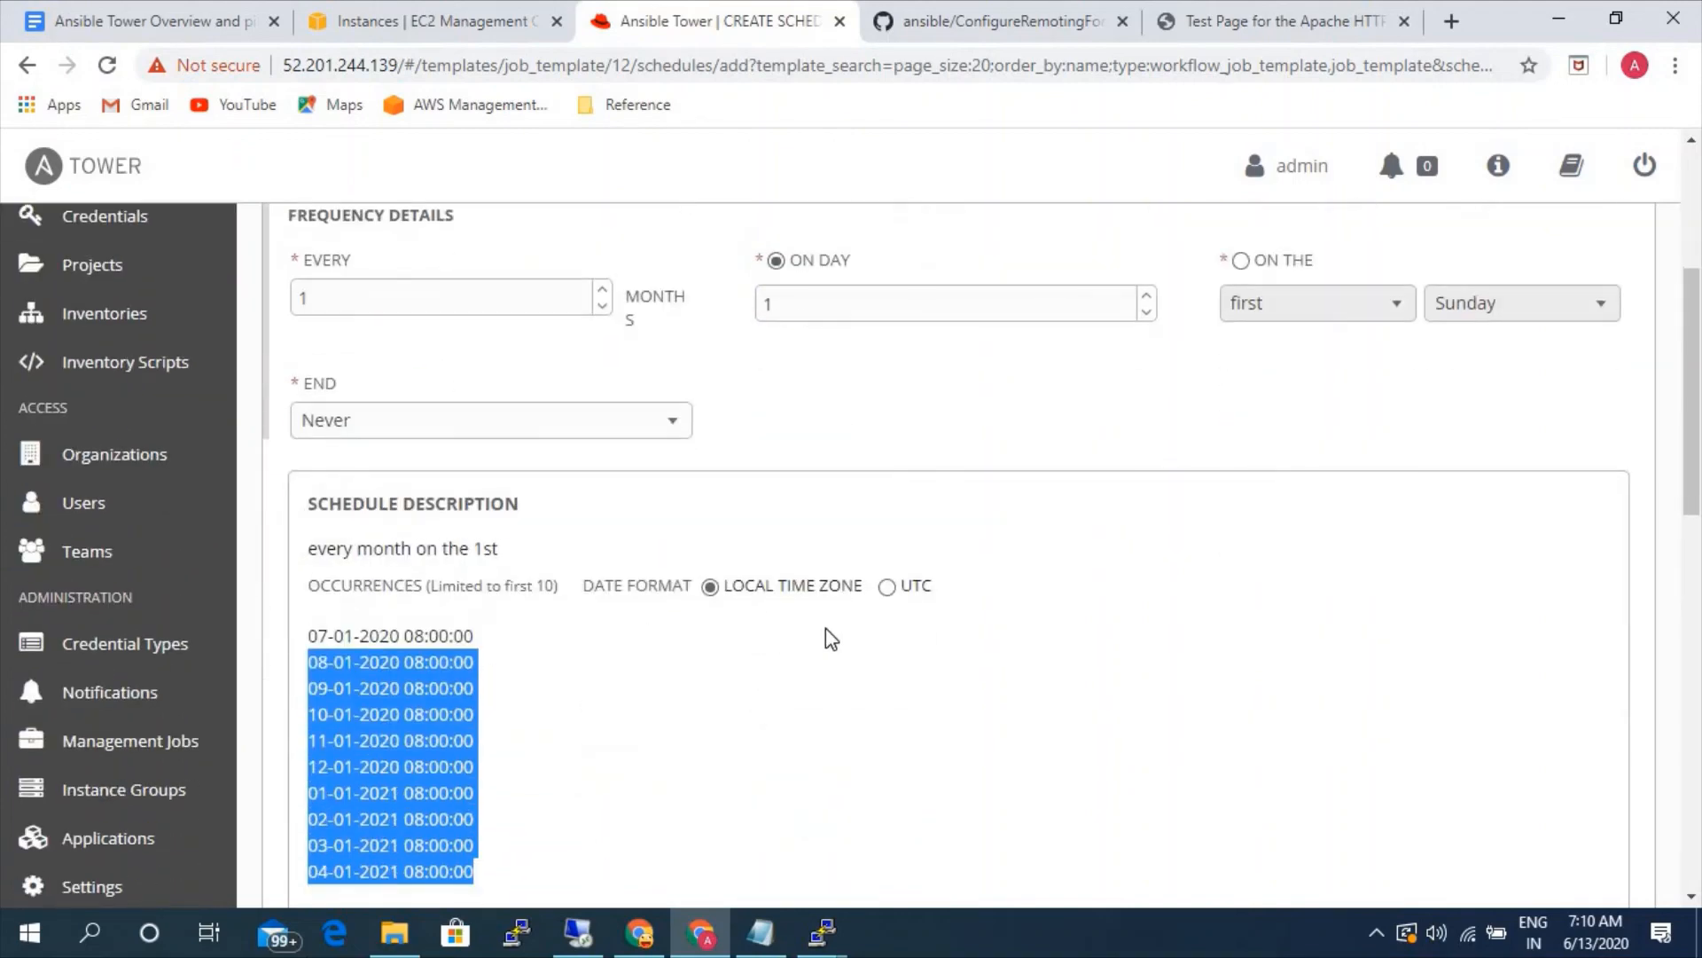
{"action": "scroll", "coordinate": [745, 648], "scroll_direction": "down", "scroll_amount": 4}
{"action": "left_click", "coordinate": [1596, 592]}
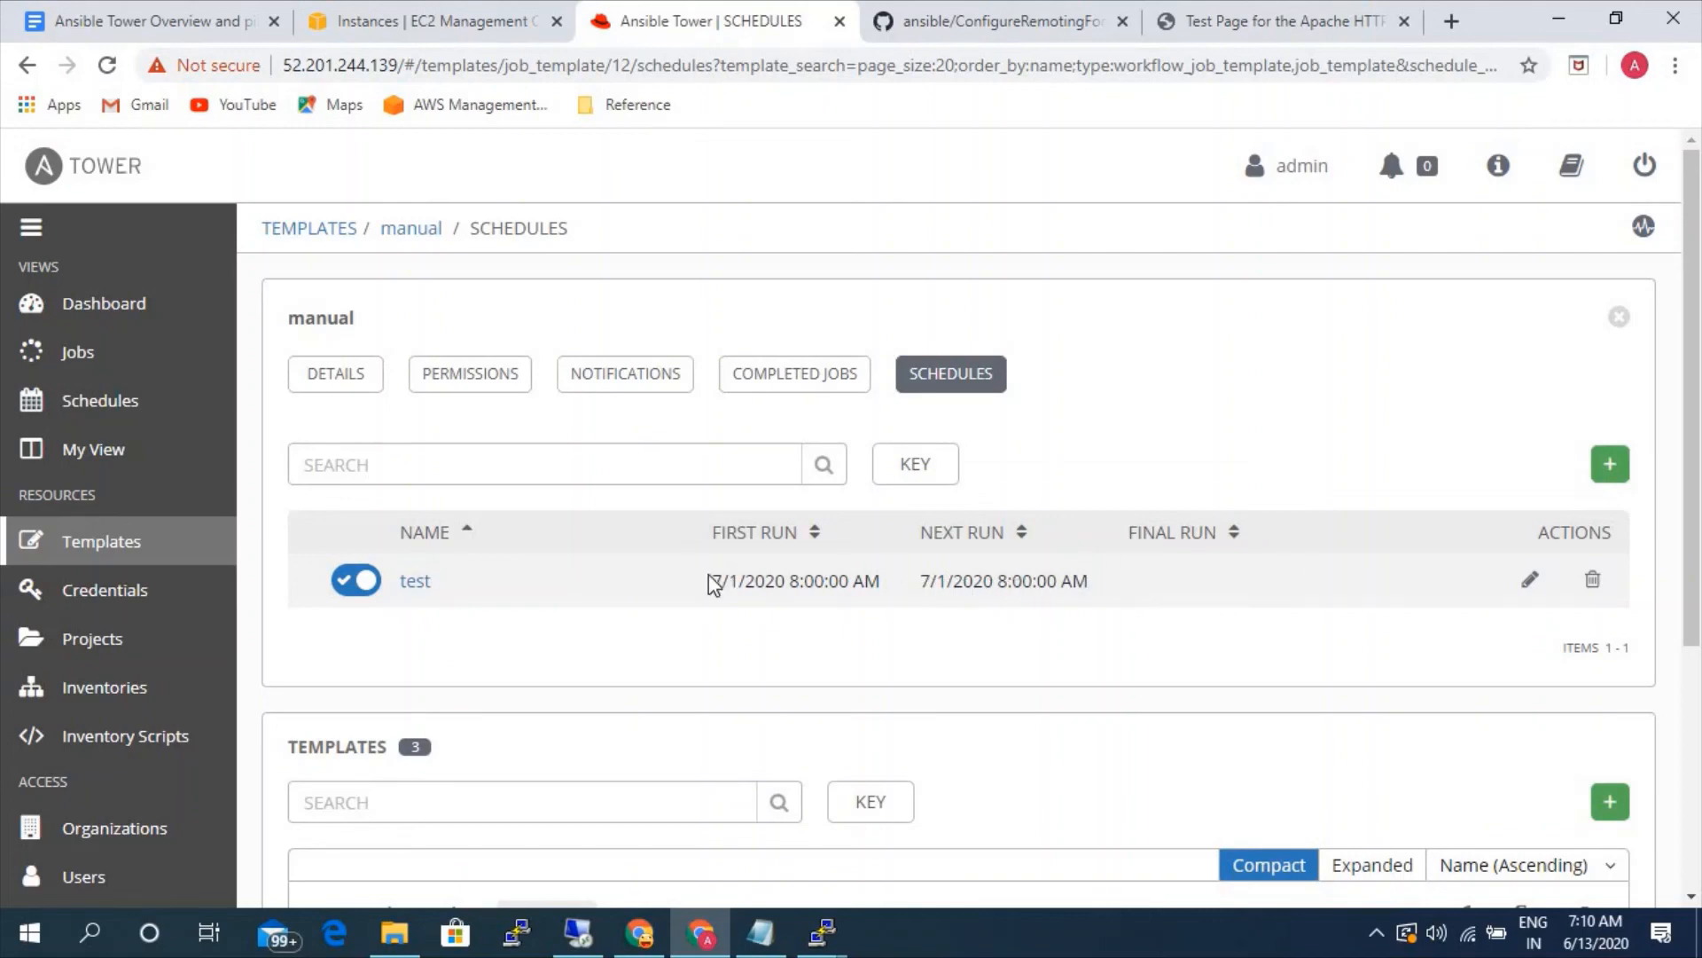
- Open the overall list of scheduled jobs and review the test schedule alongside the cleanup management jobs
{"action": "left_click", "coordinate": [133, 416]}
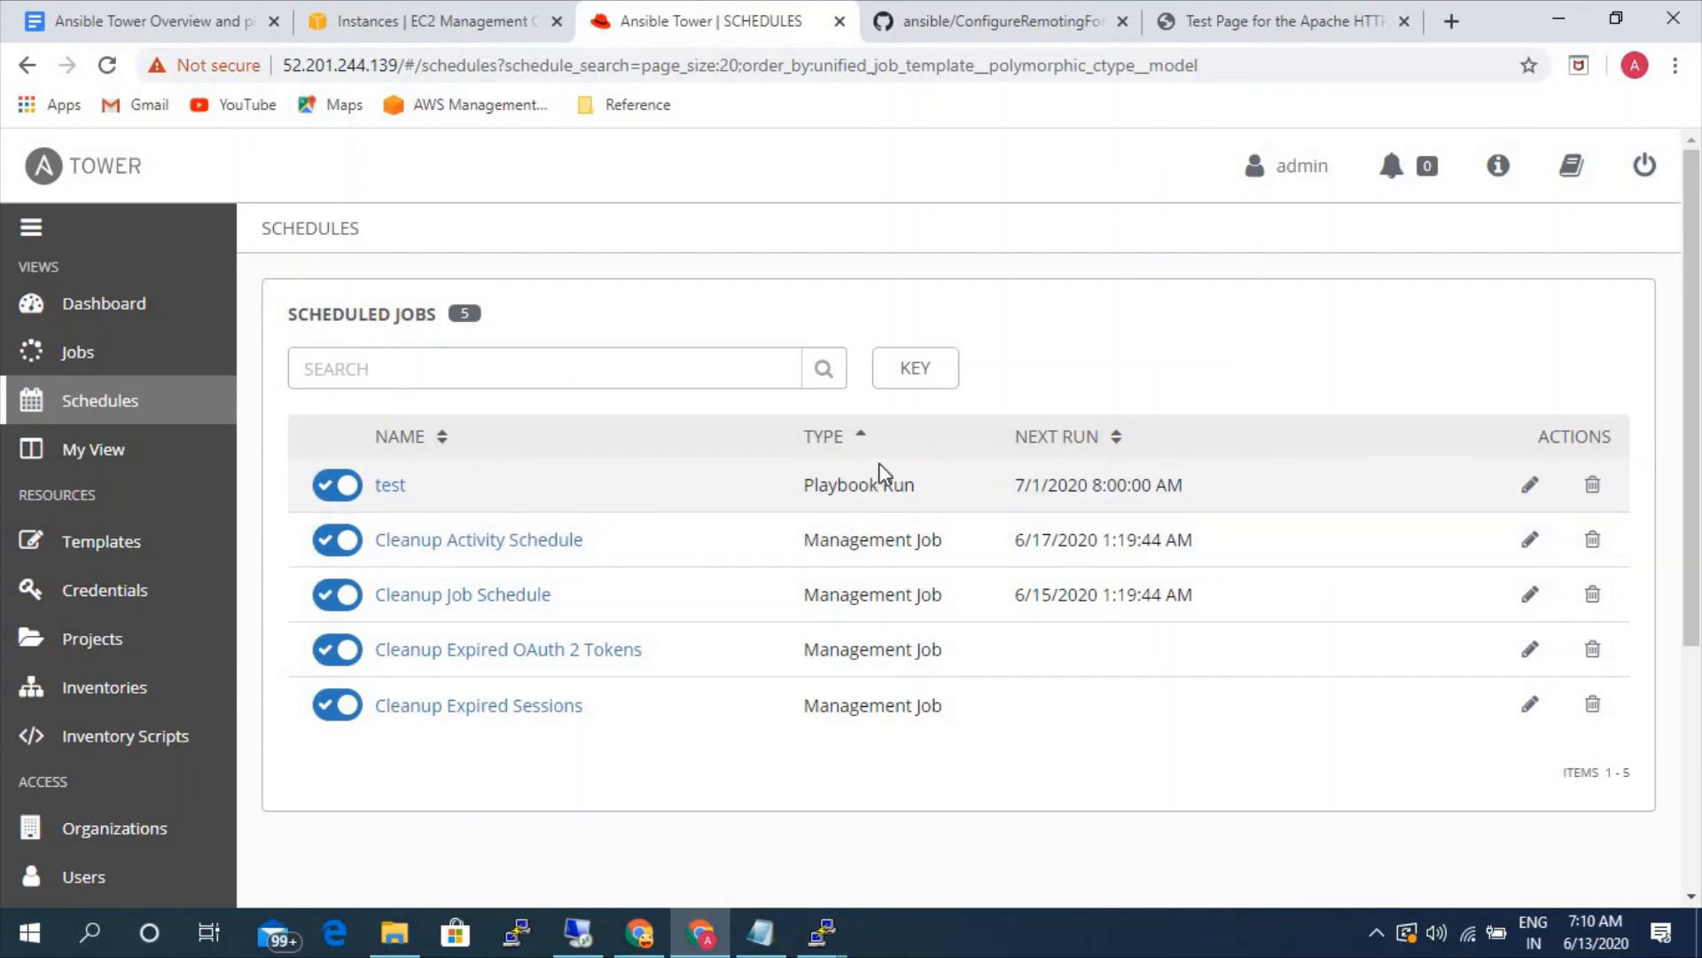
{"action": "scroll", "coordinate": [208, 701], "scroll_direction": "down", "scroll_amount": 3}
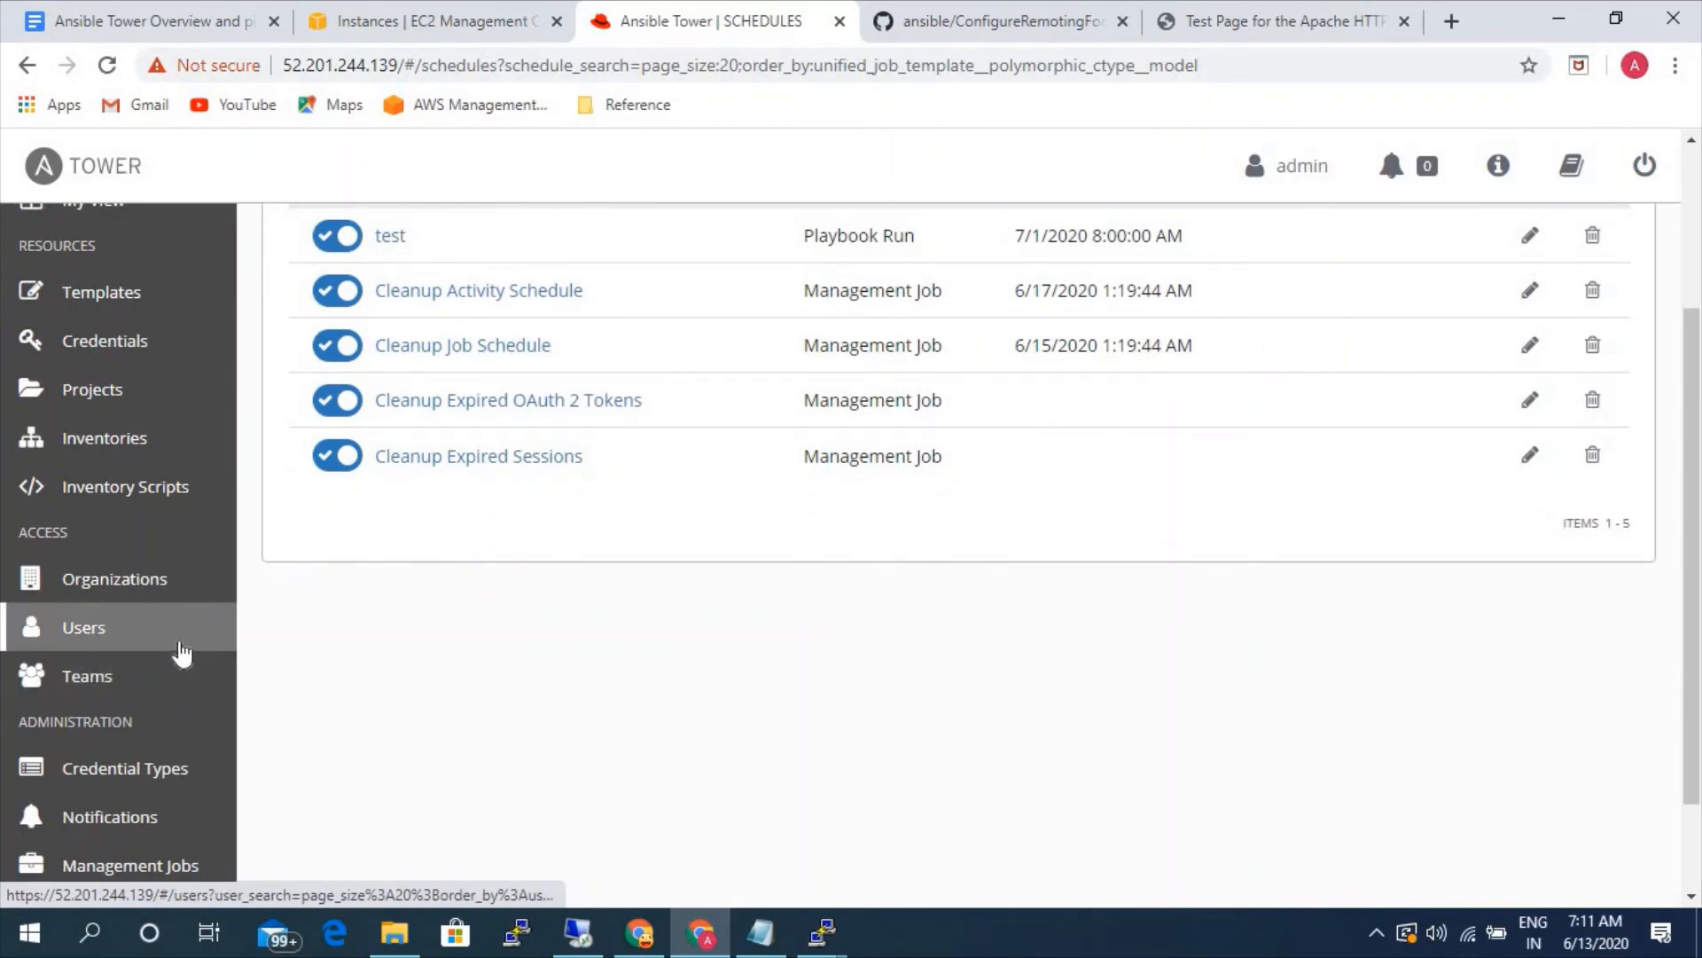
{"action": "scroll", "coordinate": [196, 651], "scroll_direction": "up", "scroll_amount": 3}
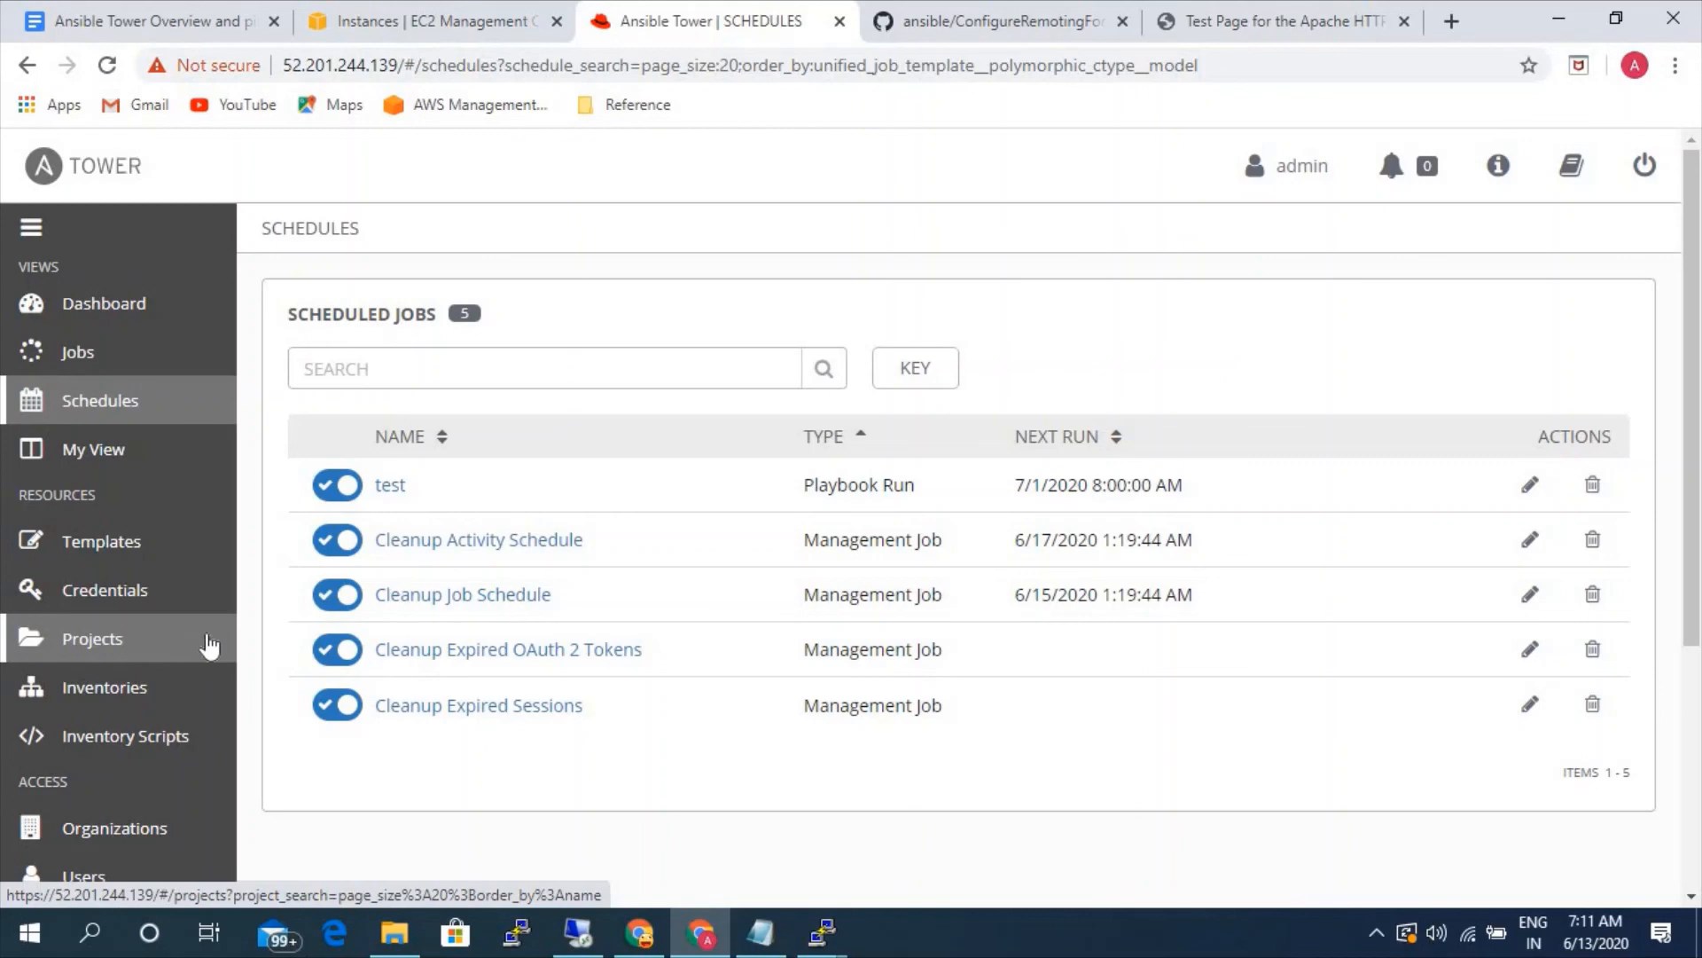
{"action": "scroll", "coordinate": [215, 642], "scroll_direction": "down", "scroll_amount": 3}
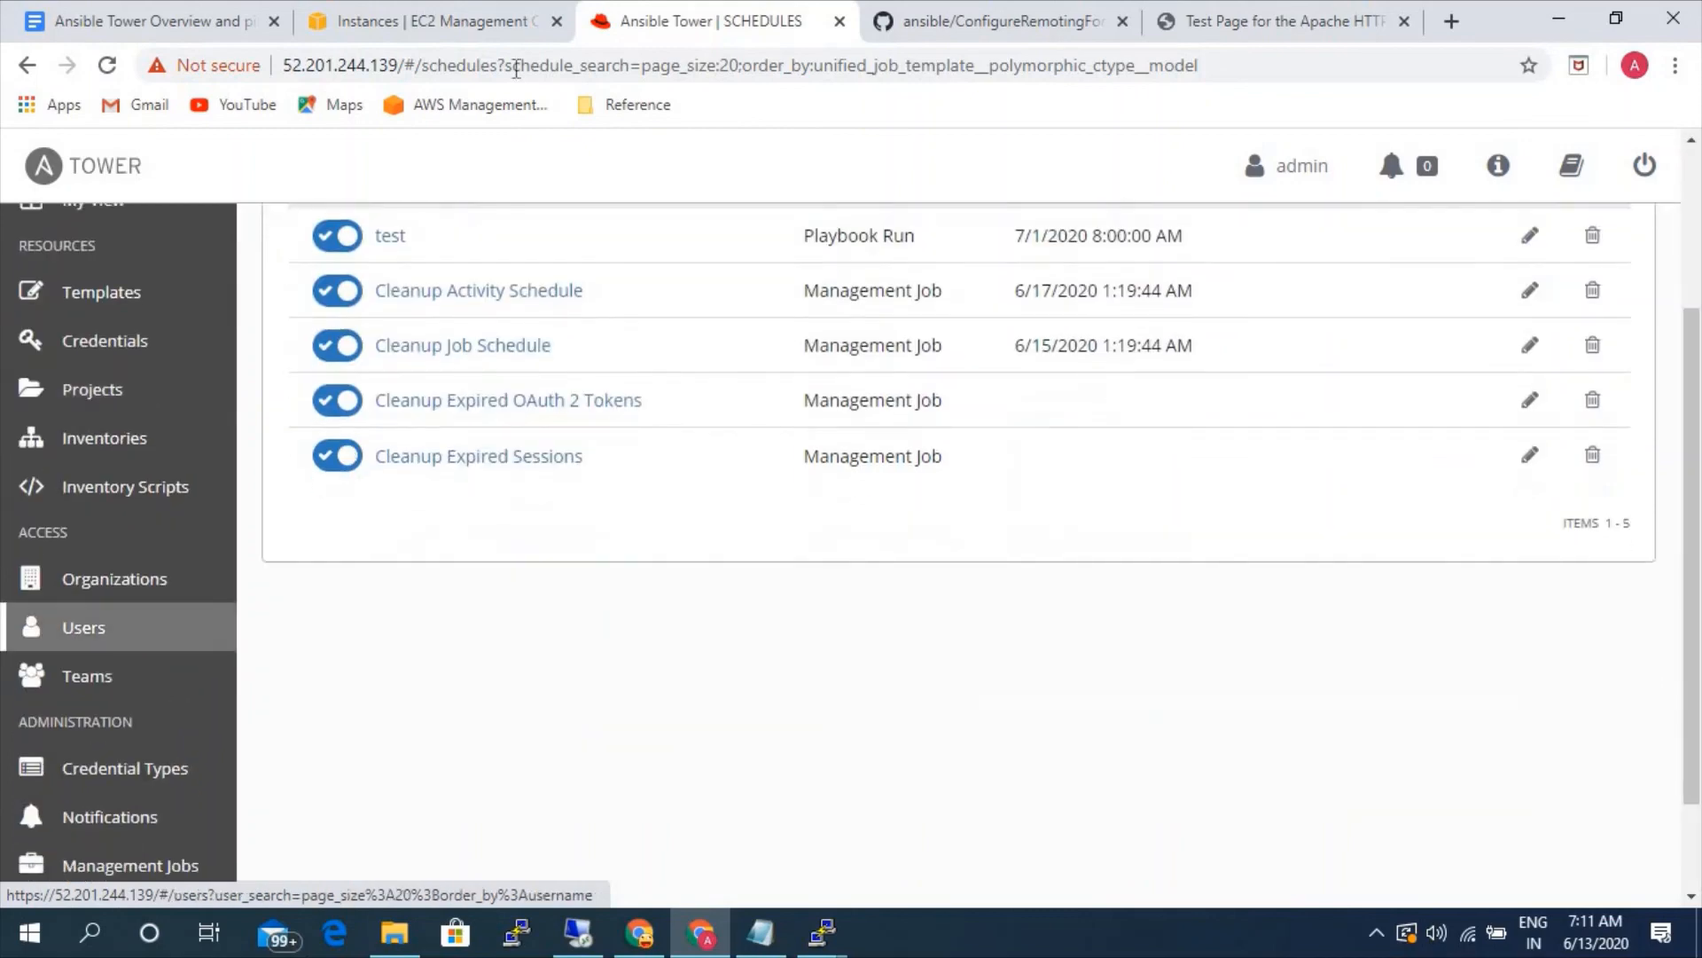
- Switch to the Google Docs notes and review the Tower components and the static and dynamic inventory section
{"action": "left_click", "coordinate": [164, 22]}
{"action": "scroll", "coordinate": [756, 726], "scroll_direction": "up", "scroll_amount": 20}
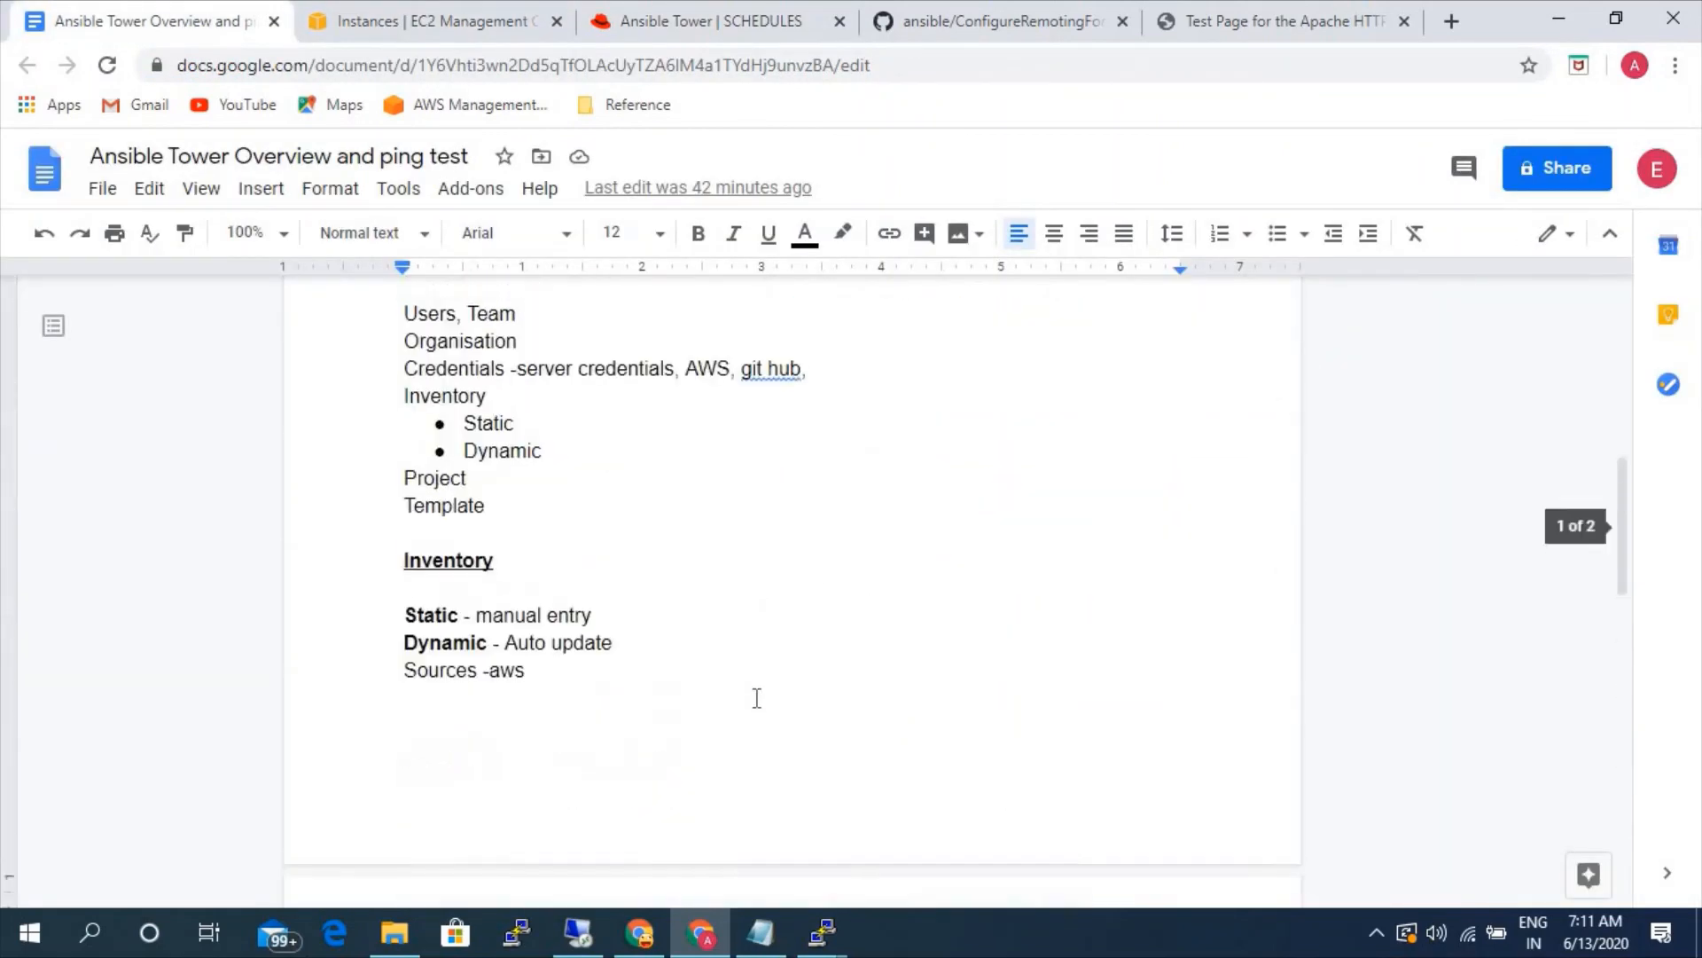